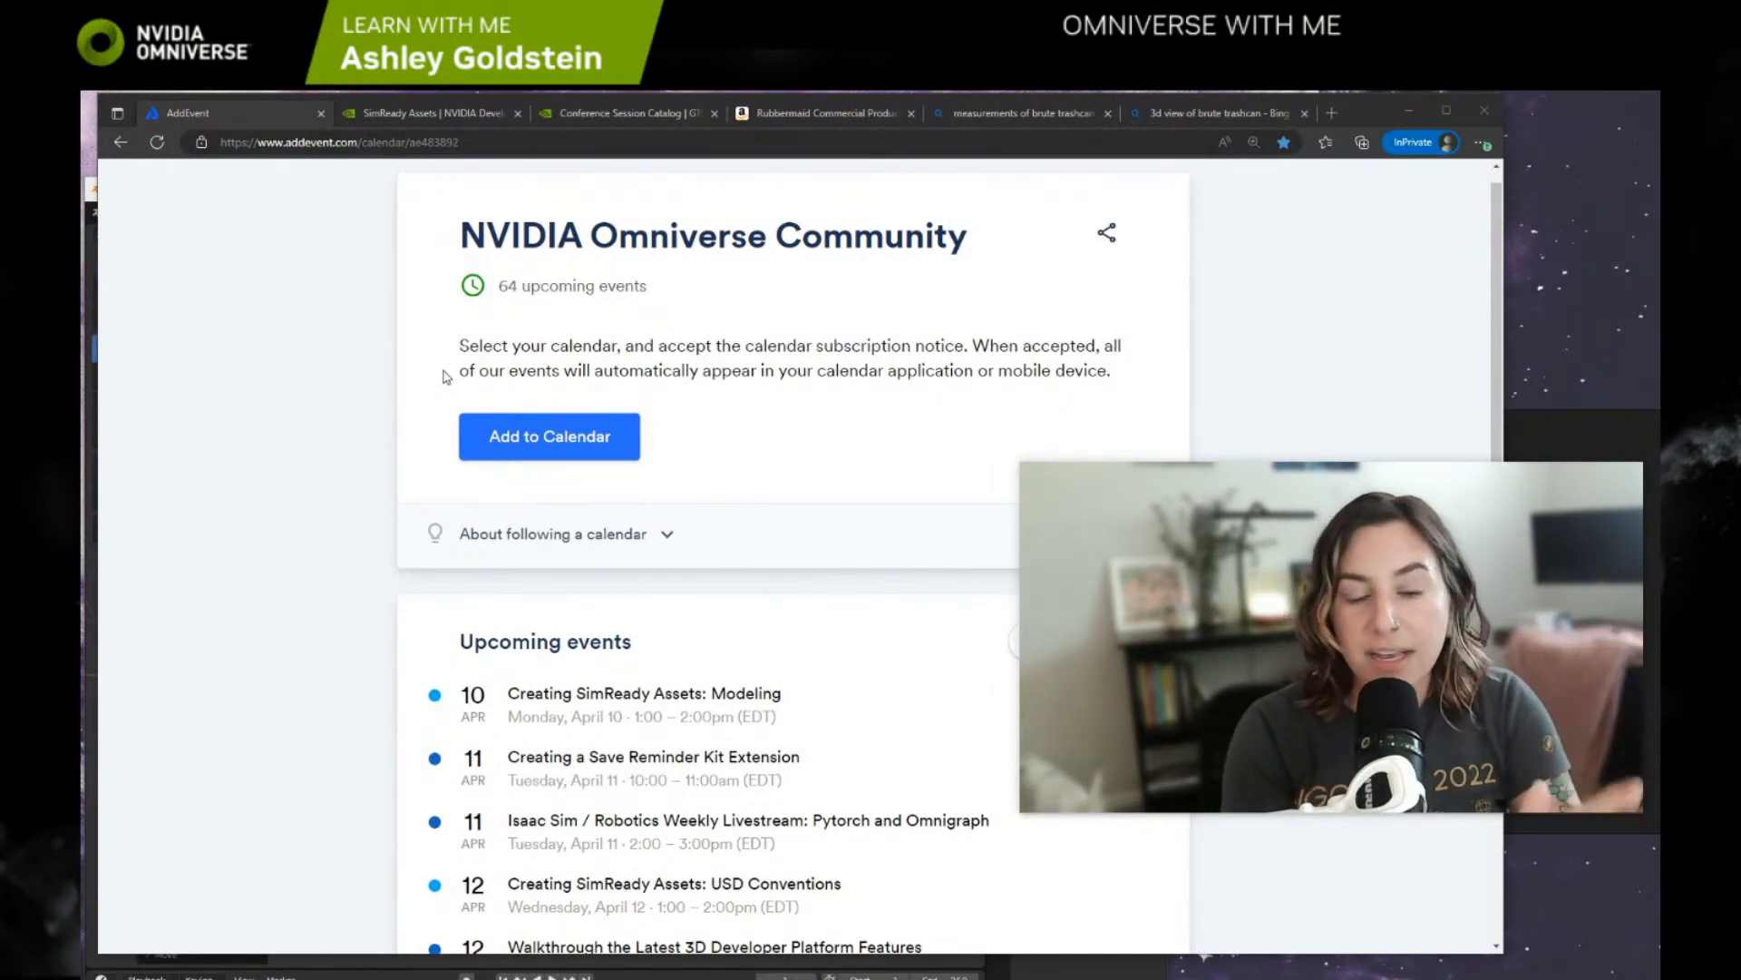
Review the upcoming events listed on the NVIDIA Omniverse Community calendar.
{"action": "left_click", "coordinate": [473, 141]}
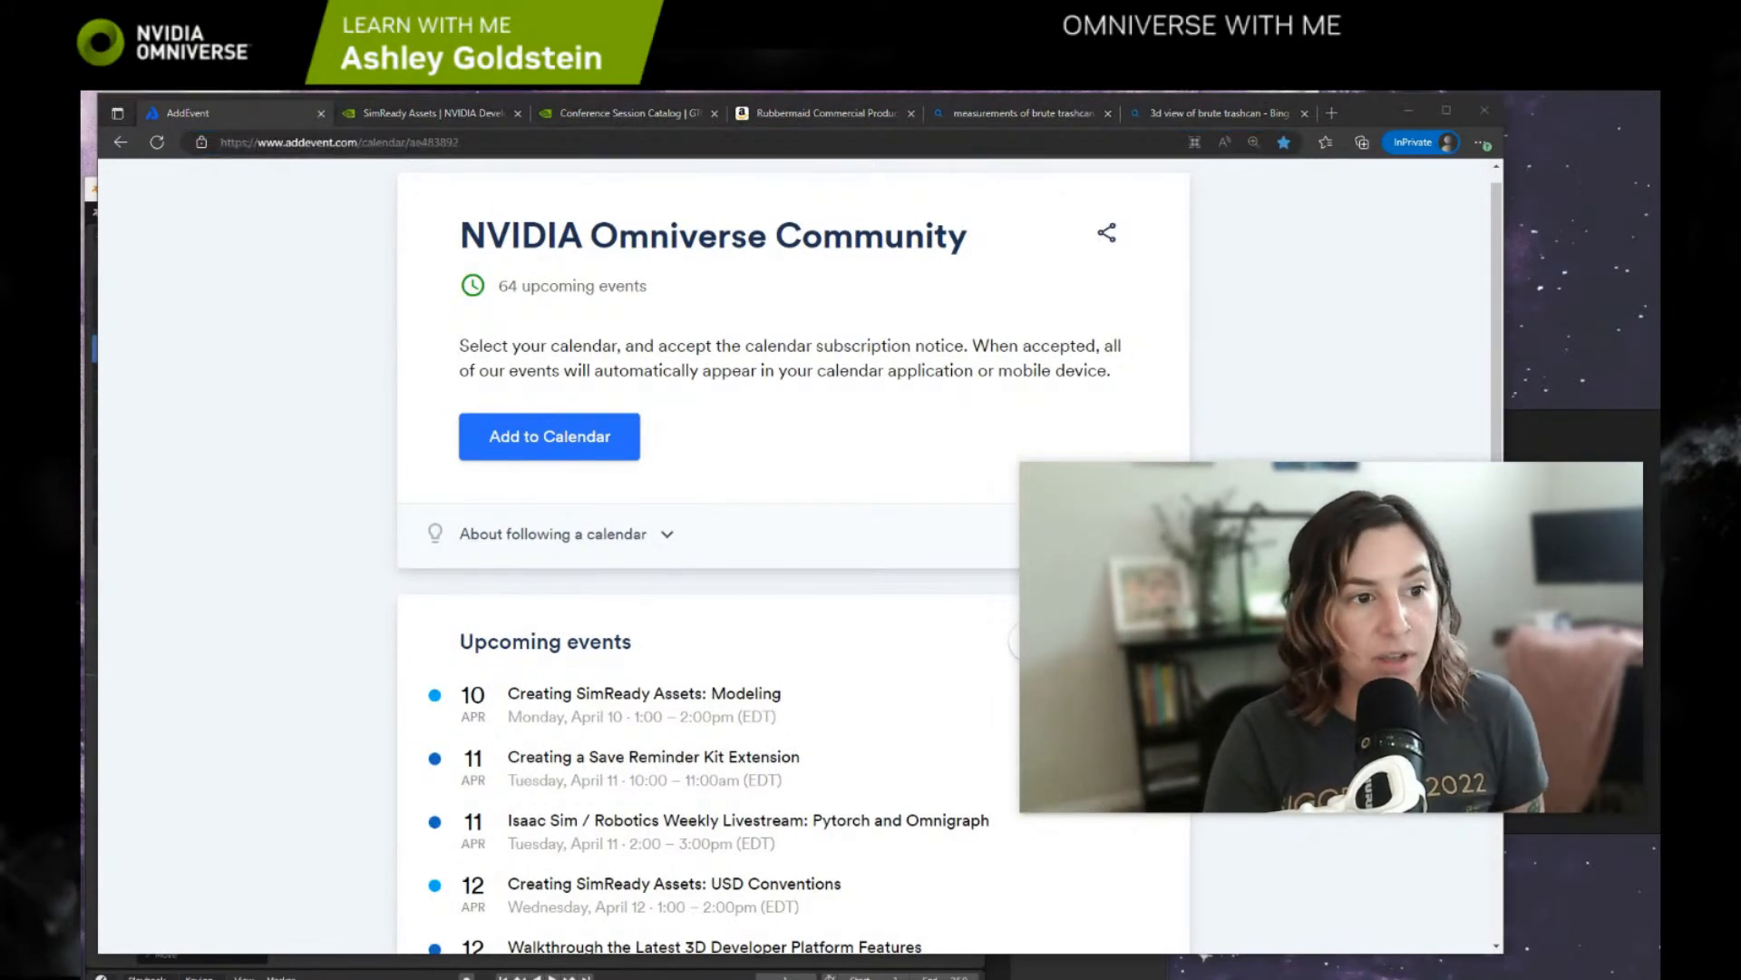
{"action": "scroll", "coordinate": [807, 569], "scroll_direction": "down", "scroll_amount": 3}
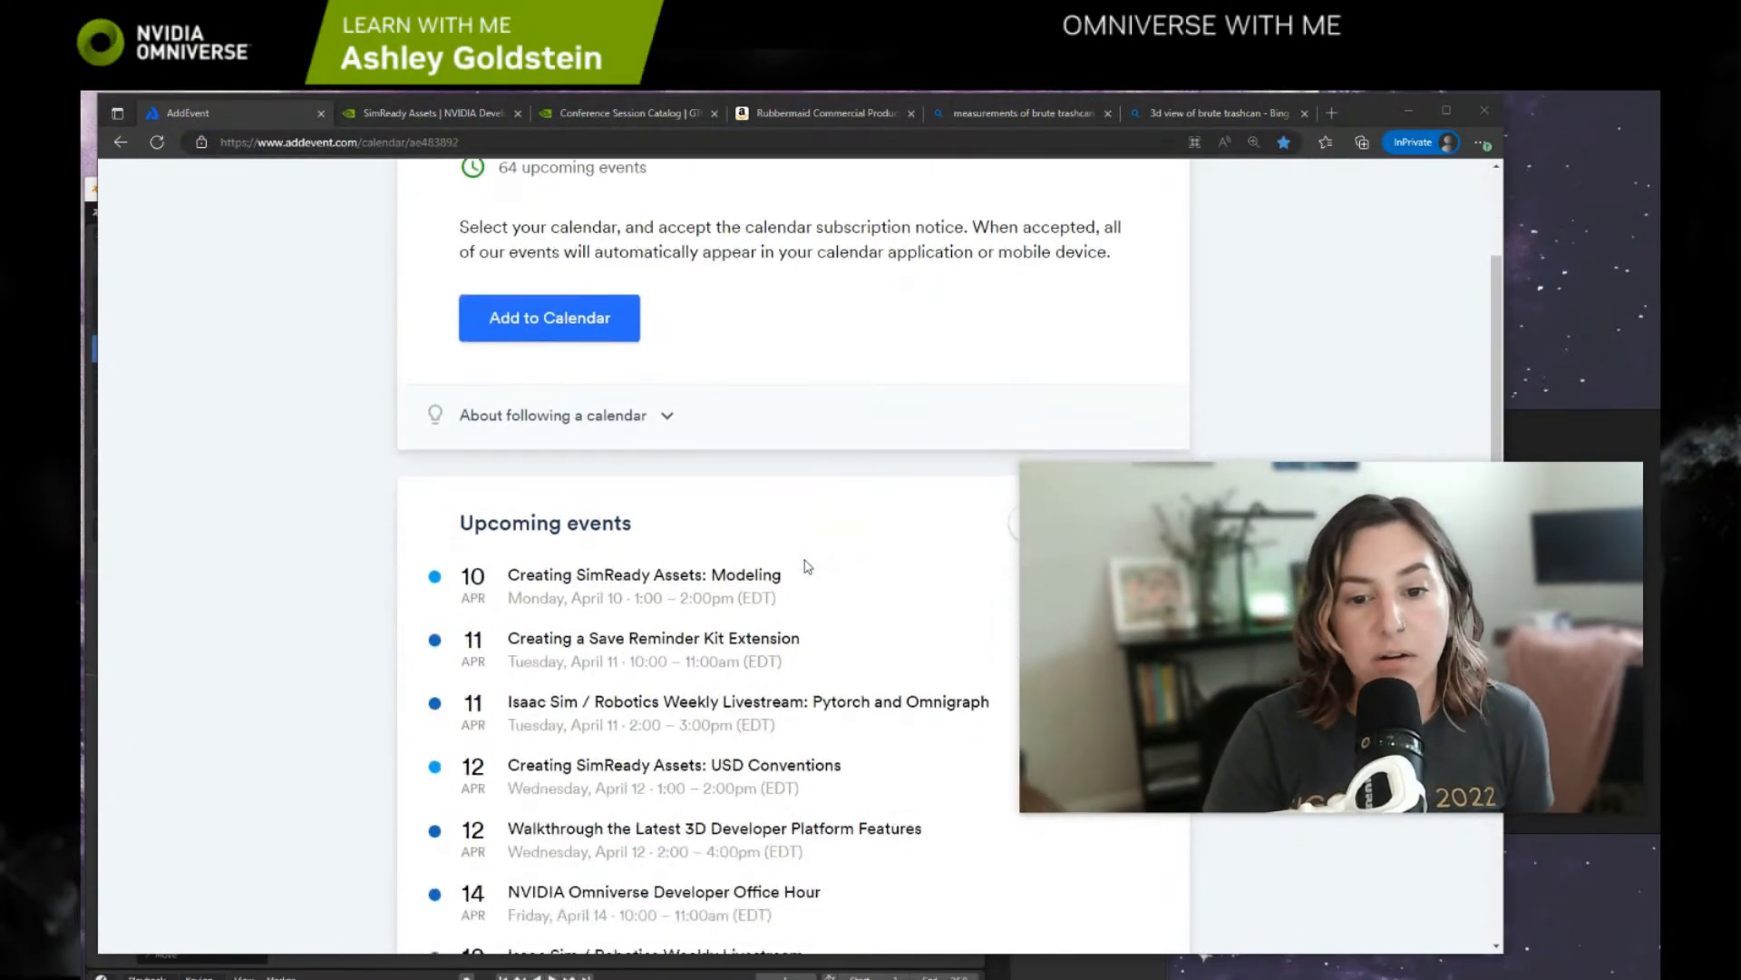
{"action": "scroll", "coordinate": [807, 566], "scroll_direction": "down", "scroll_amount": 2}
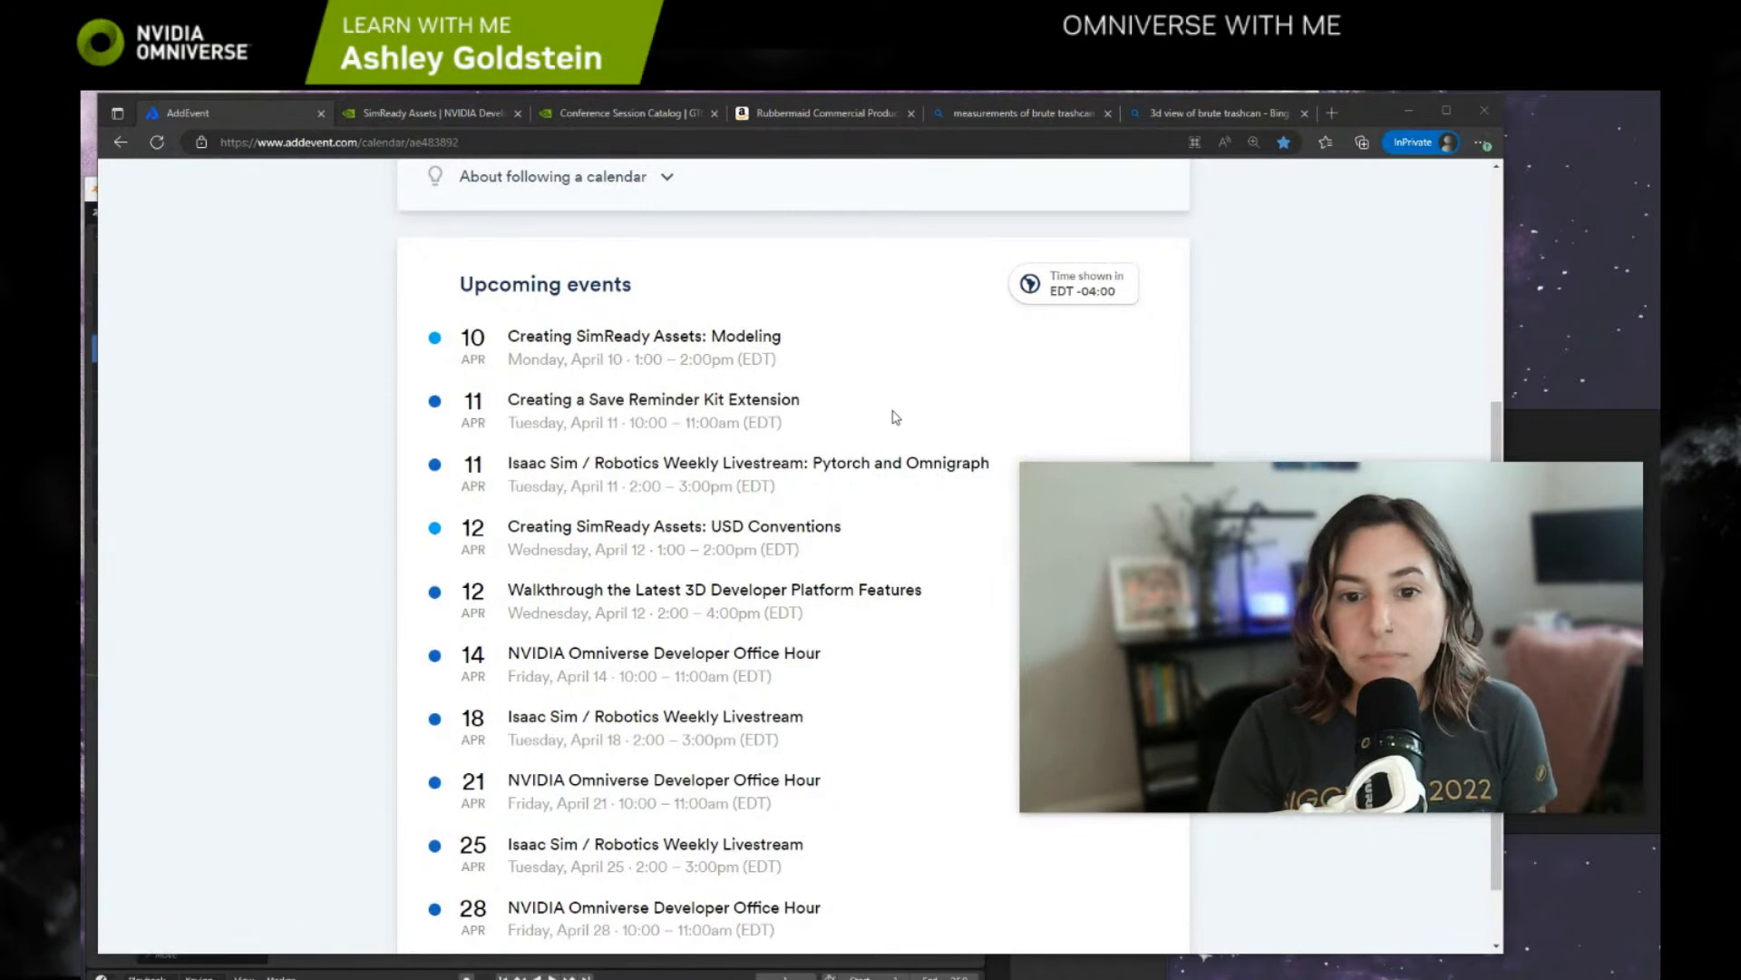
{"action": "scroll", "coordinate": [893, 418], "scroll_direction": "down", "scroll_amount": 1}
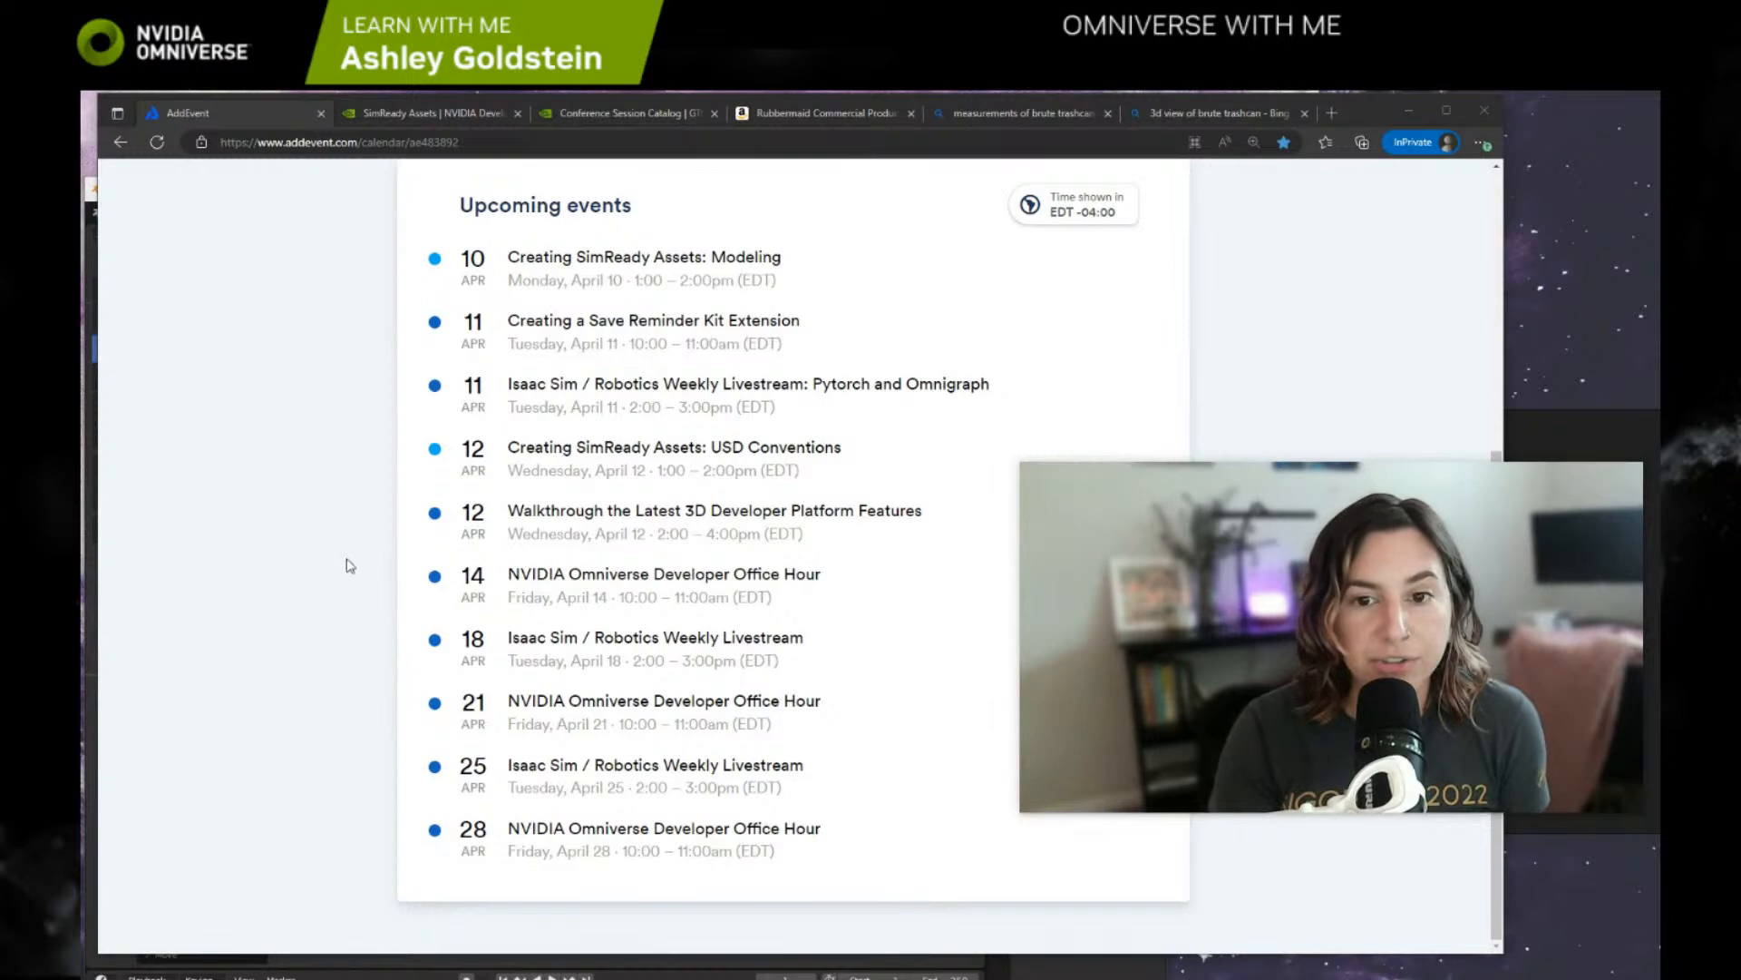
{"action": "scroll", "coordinate": [348, 563], "scroll_direction": "up", "scroll_amount": 2}
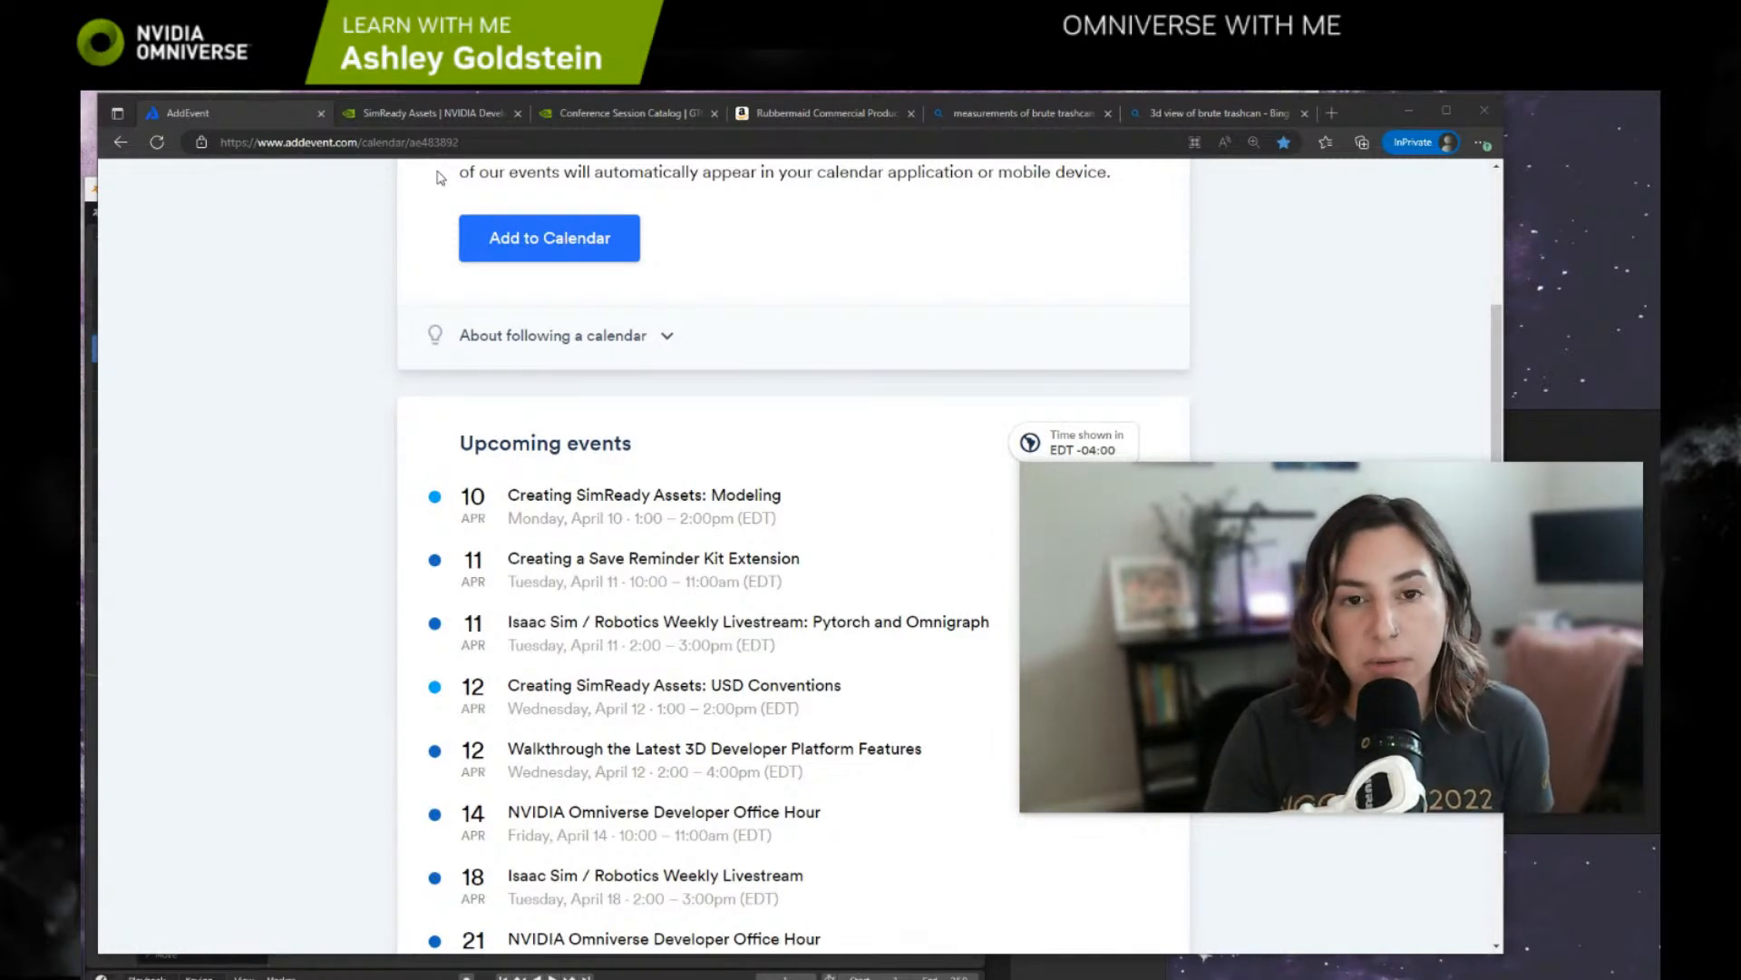
Look through the SimReady Assets page, from its definition of SimReady assets to the Learn More resources.
{"action": "left_click", "coordinate": [426, 116]}
{"action": "scroll", "coordinate": [616, 449], "scroll_direction": "up", "scroll_amount": 15}
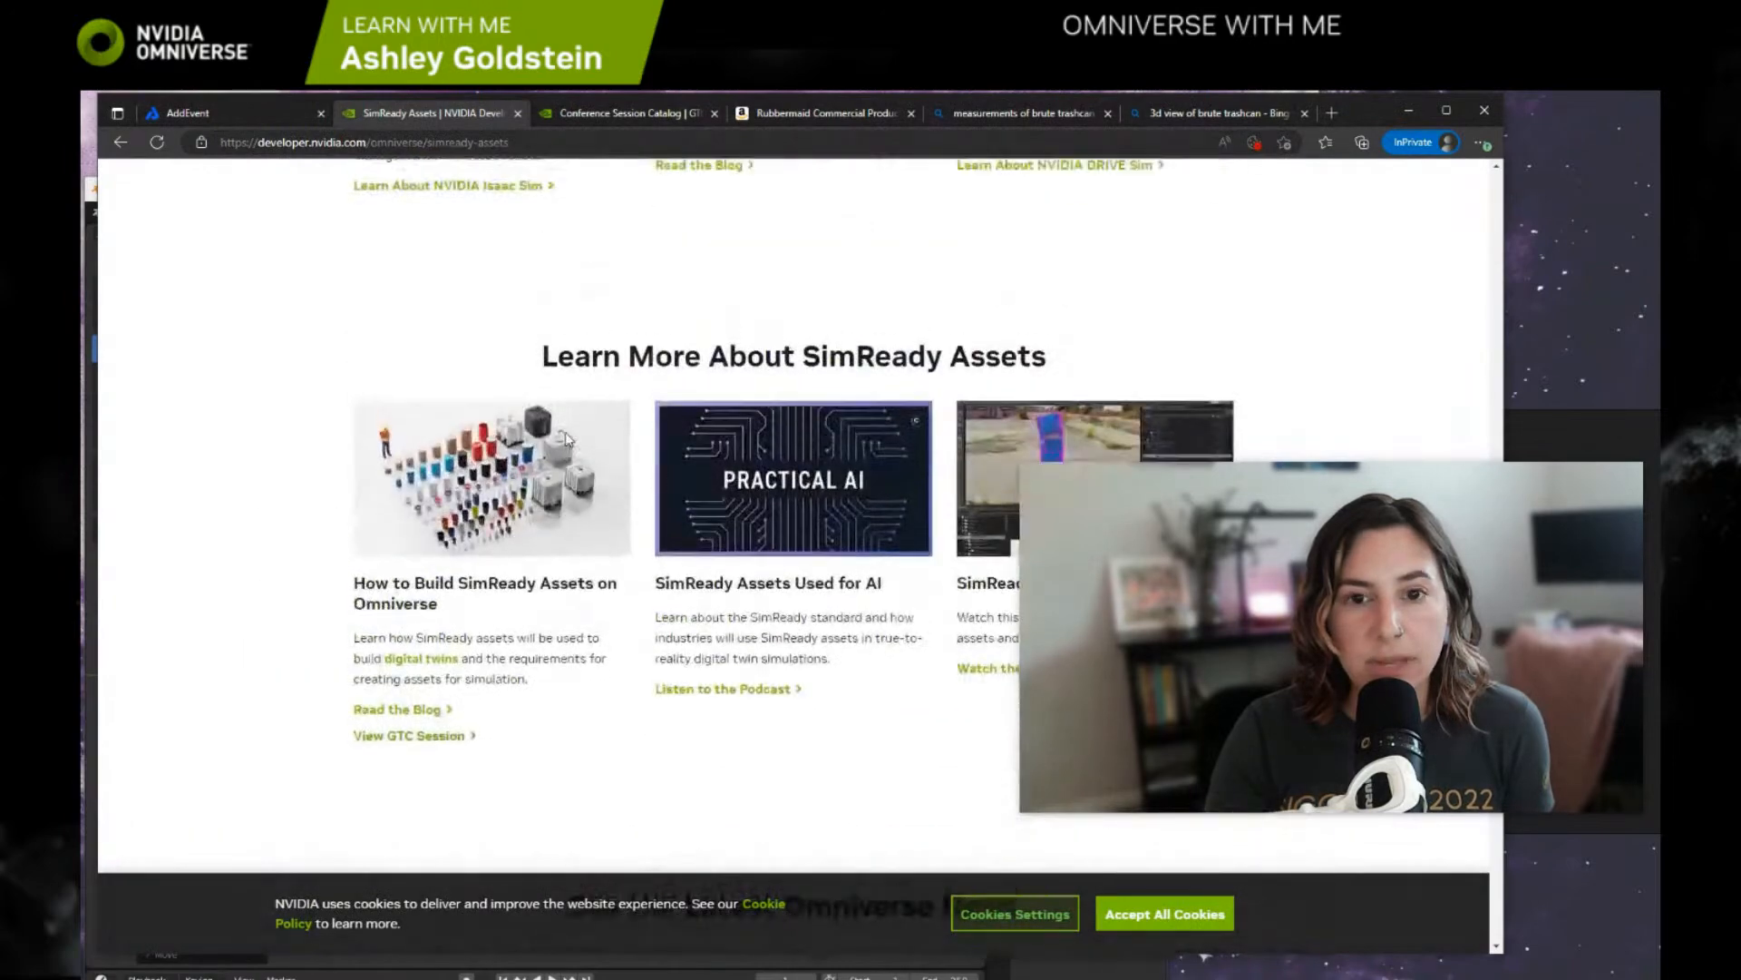
{"action": "scroll", "coordinate": [954, 347], "scroll_direction": "up", "scroll_amount": 3}
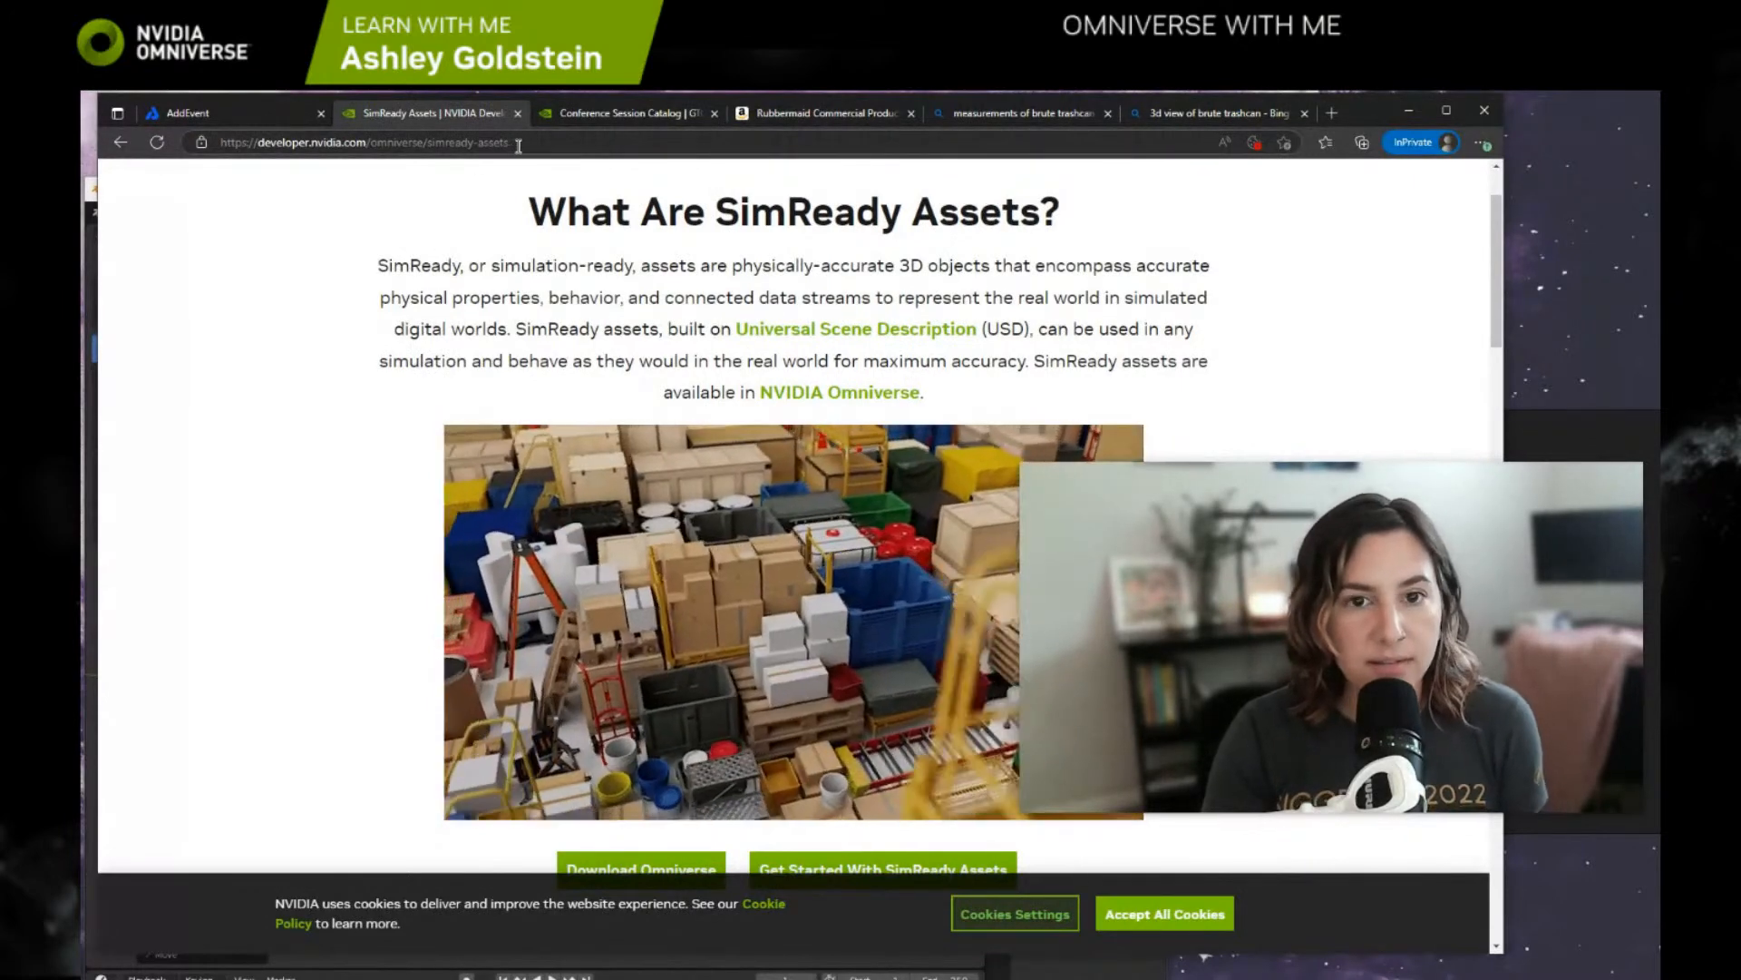
{"action": "left_click", "coordinate": [519, 143]}
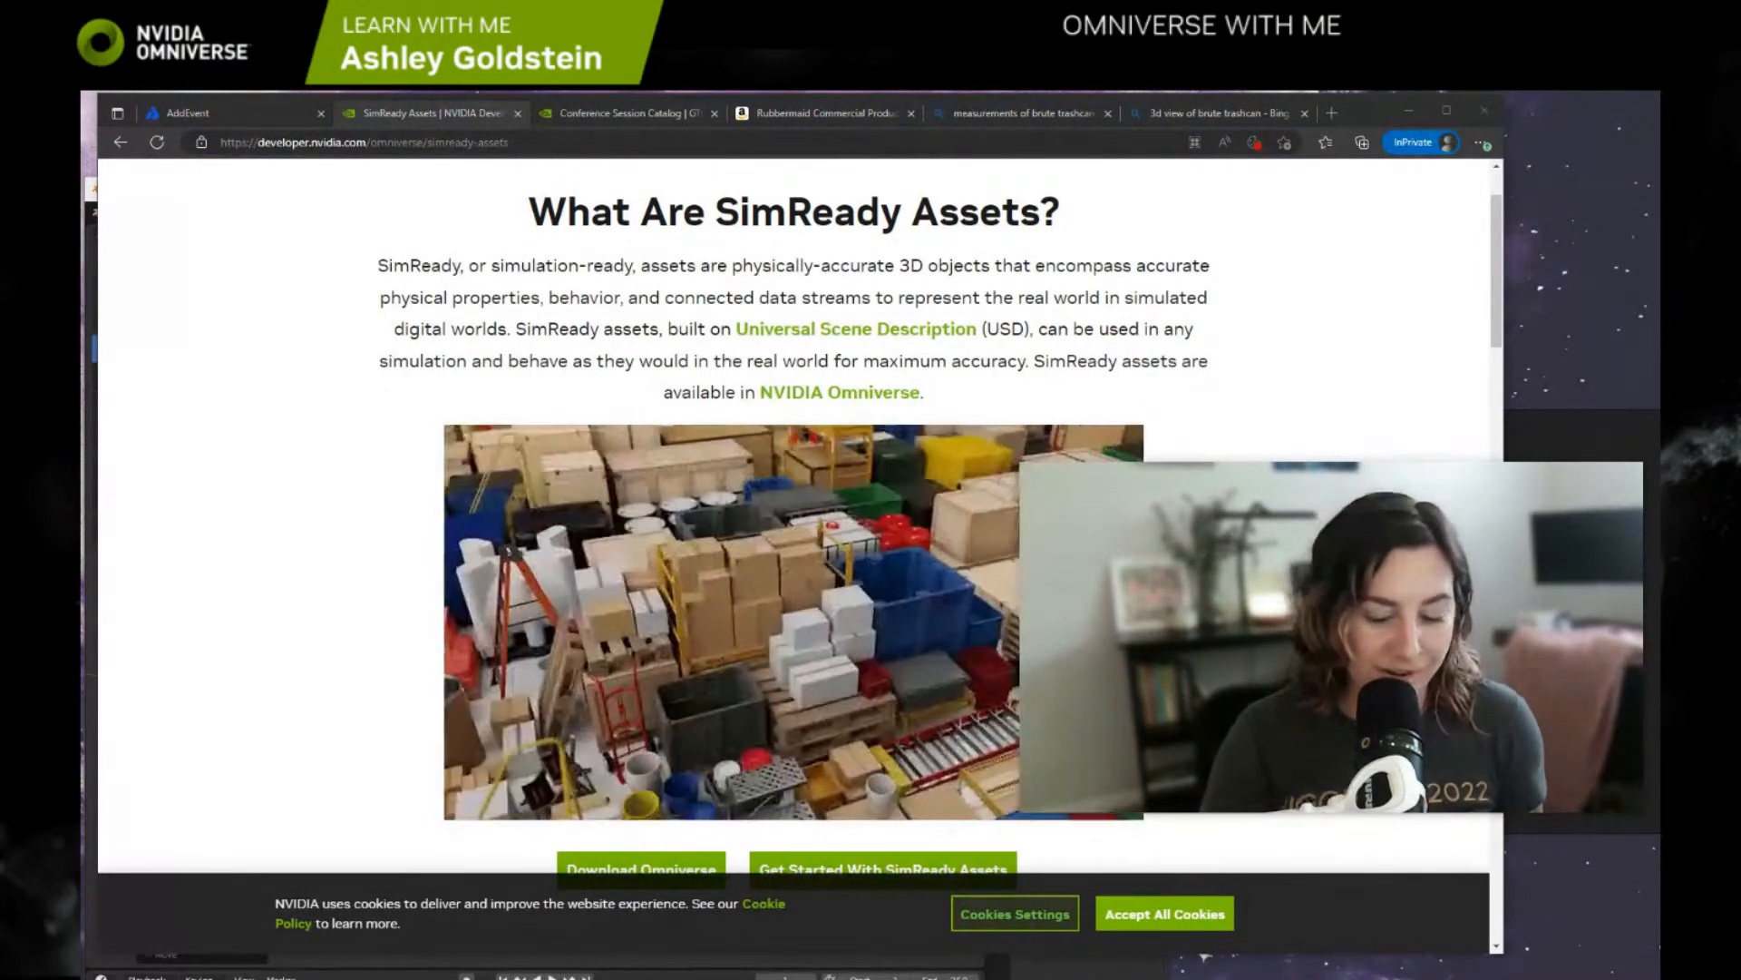
{"action": "scroll", "coordinate": [400, 644], "scroll_direction": "down", "scroll_amount": 15}
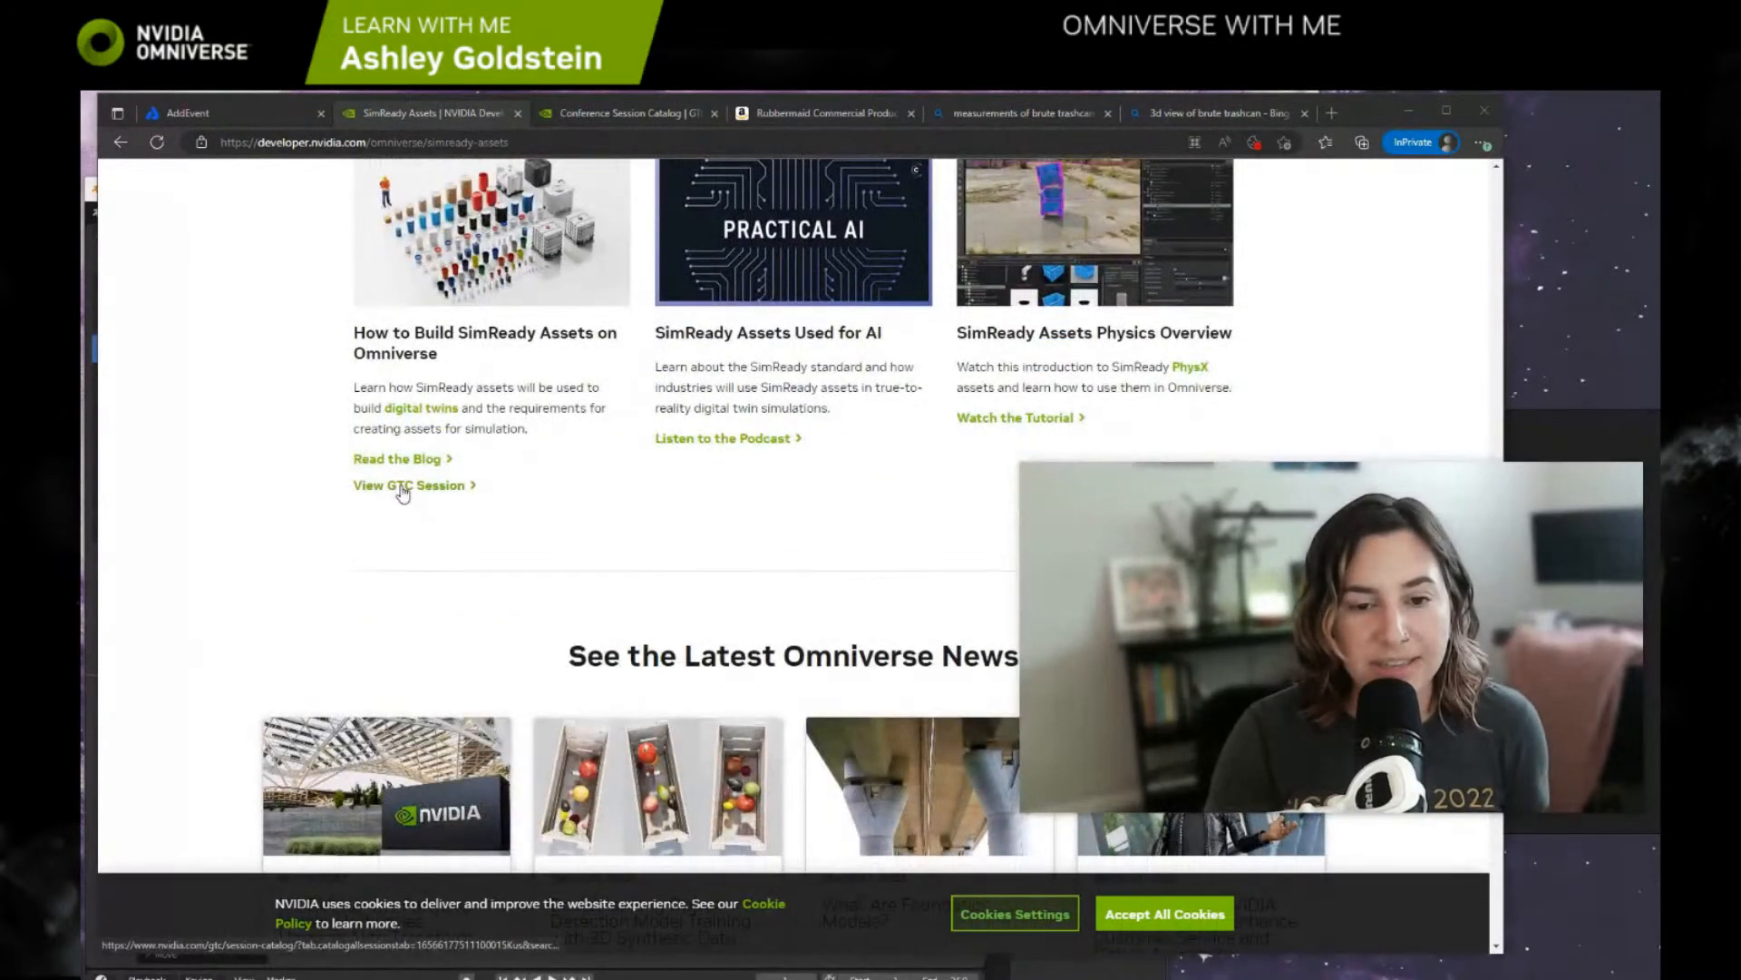
View the GTC session page "How to Build Simulation-Ready USD 3D Assets" and return to the SimReady Assets page.
{"action": "left_click", "coordinate": [615, 113]}
{"action": "left_click", "coordinate": [561, 142]}
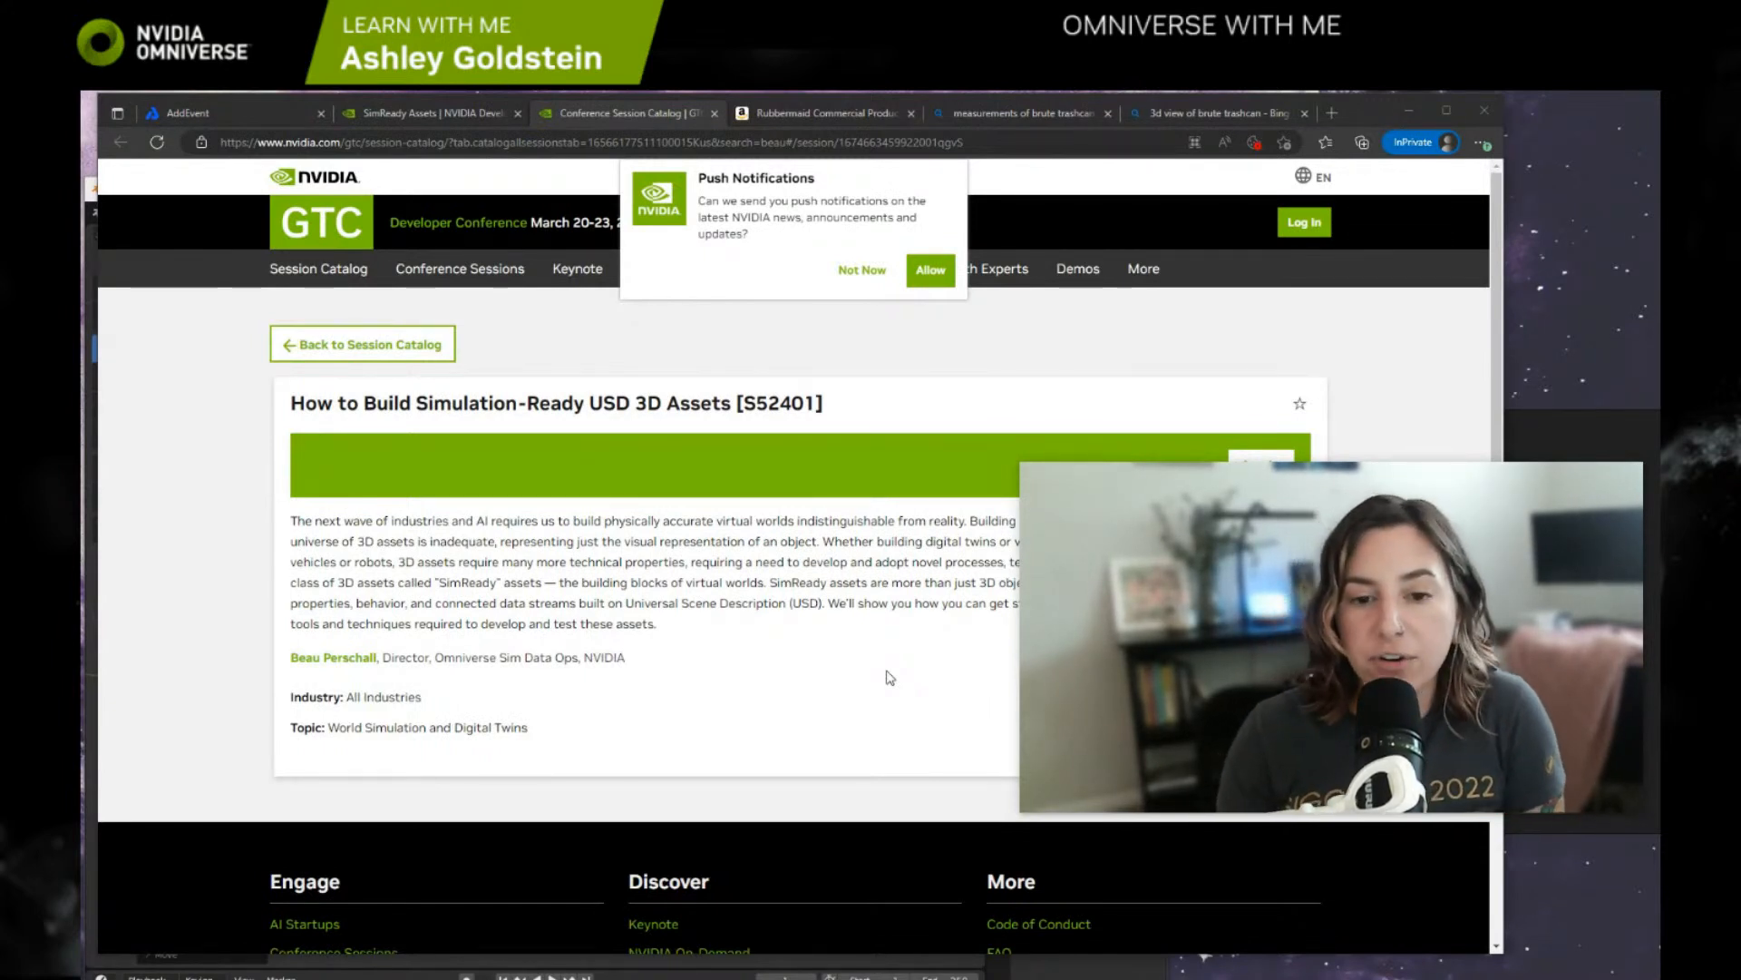
{"action": "left_click", "coordinate": [439, 115]}
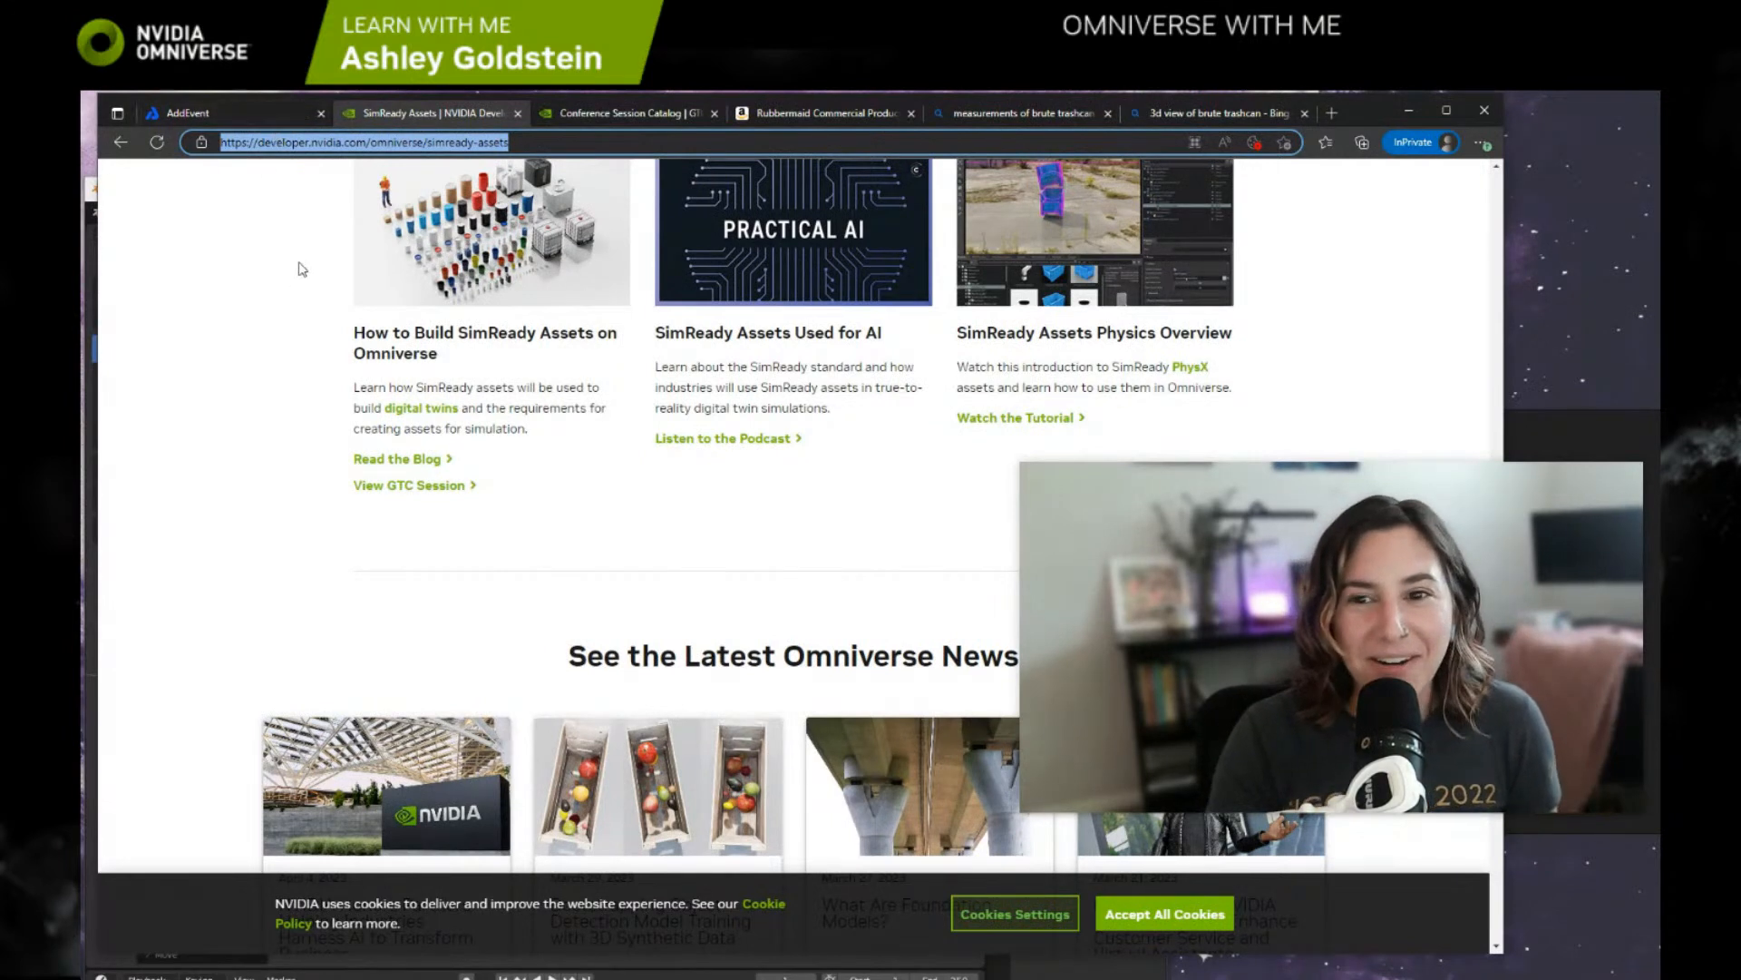
View the Rubbermaid product video page and the Bing video results for "3d view of brute trashcan" as modeling references.
{"action": "mouse_move", "coordinate": [1206, 662]}
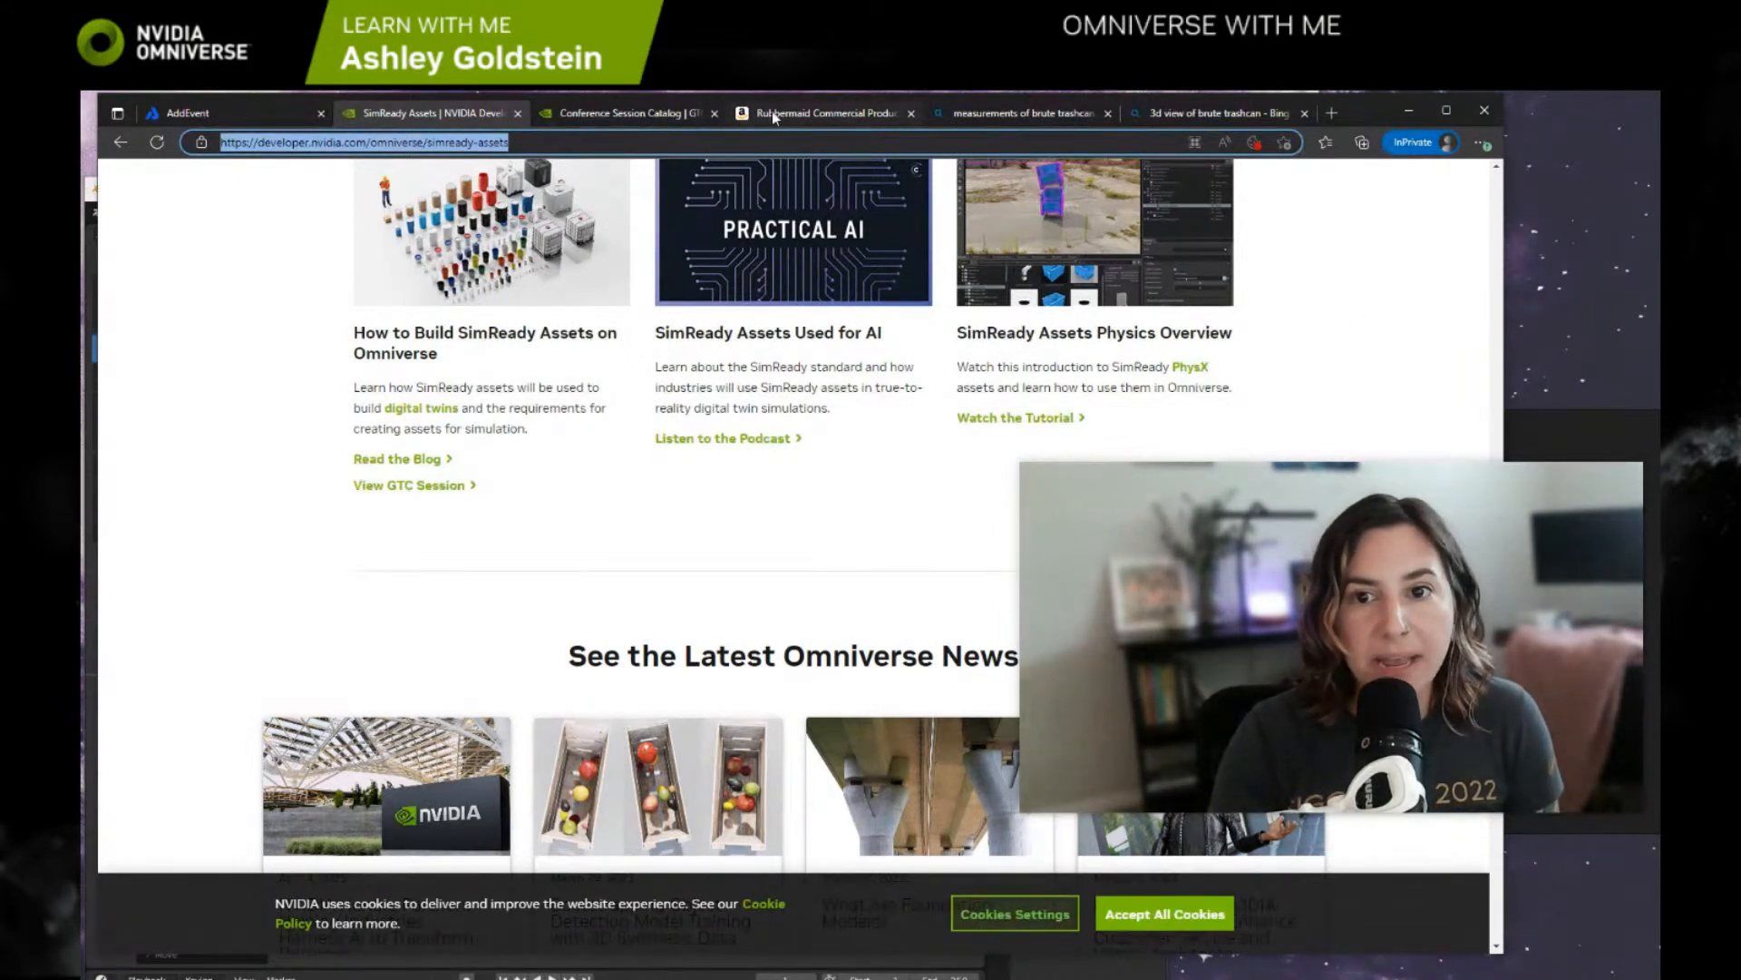
{"action": "left_click", "coordinate": [853, 112]}
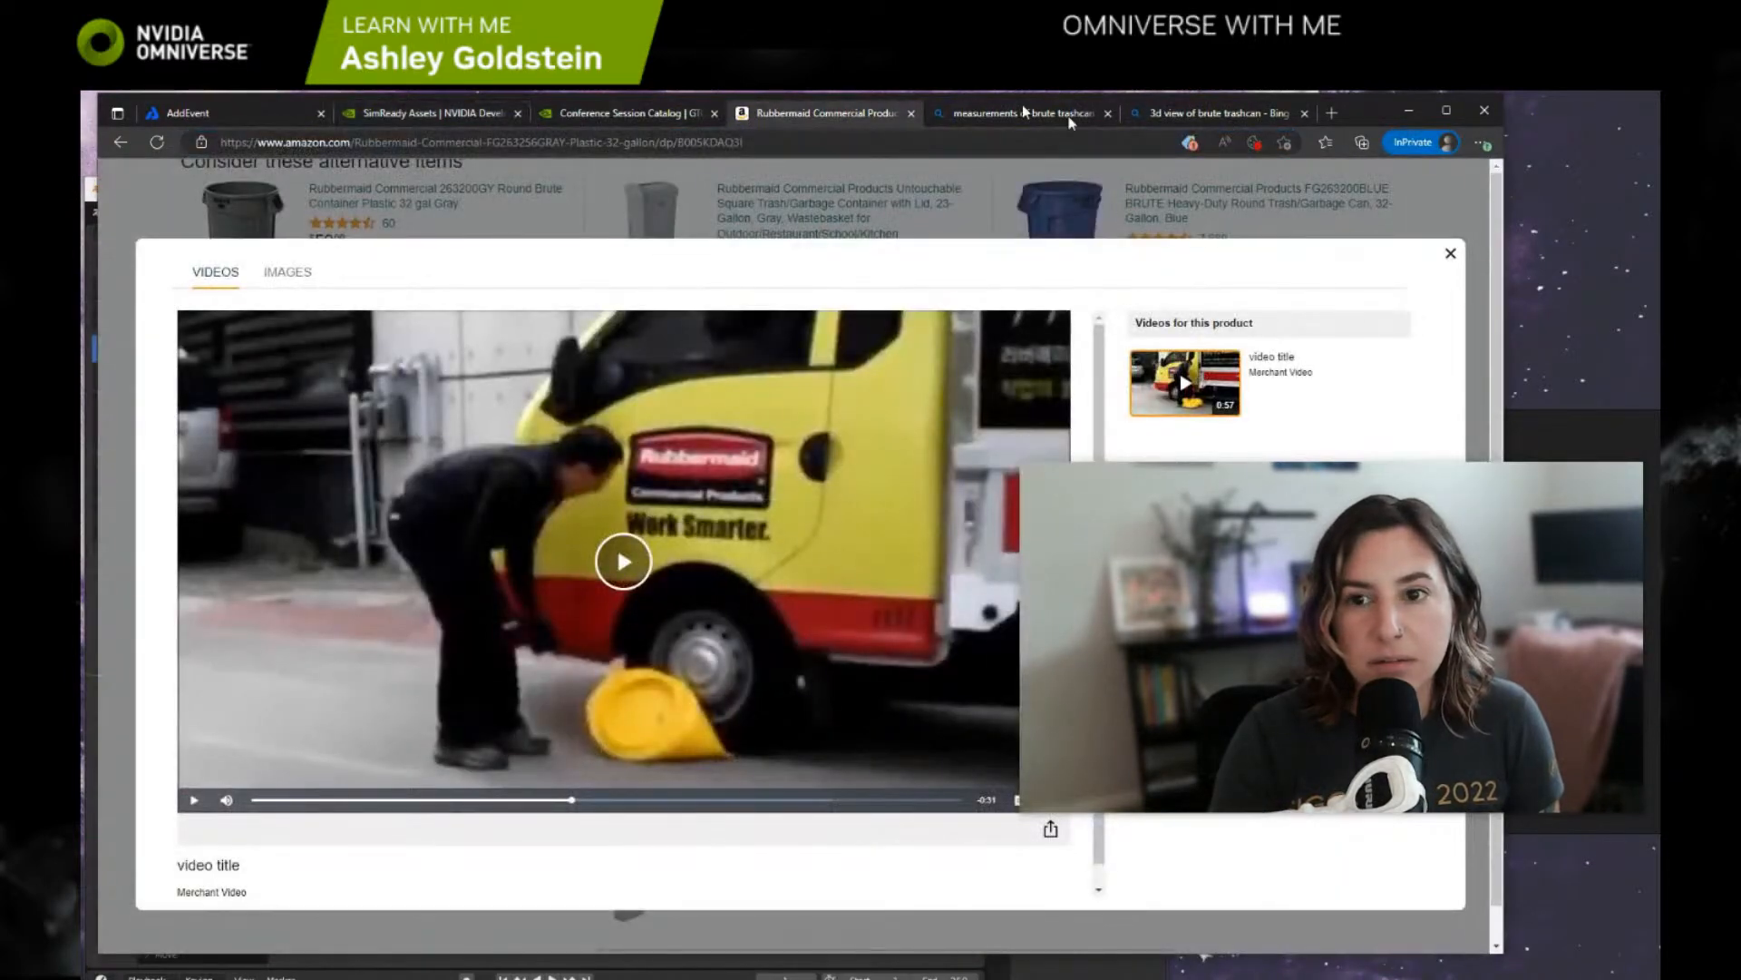
{"action": "left_click", "coordinate": [1161, 113]}
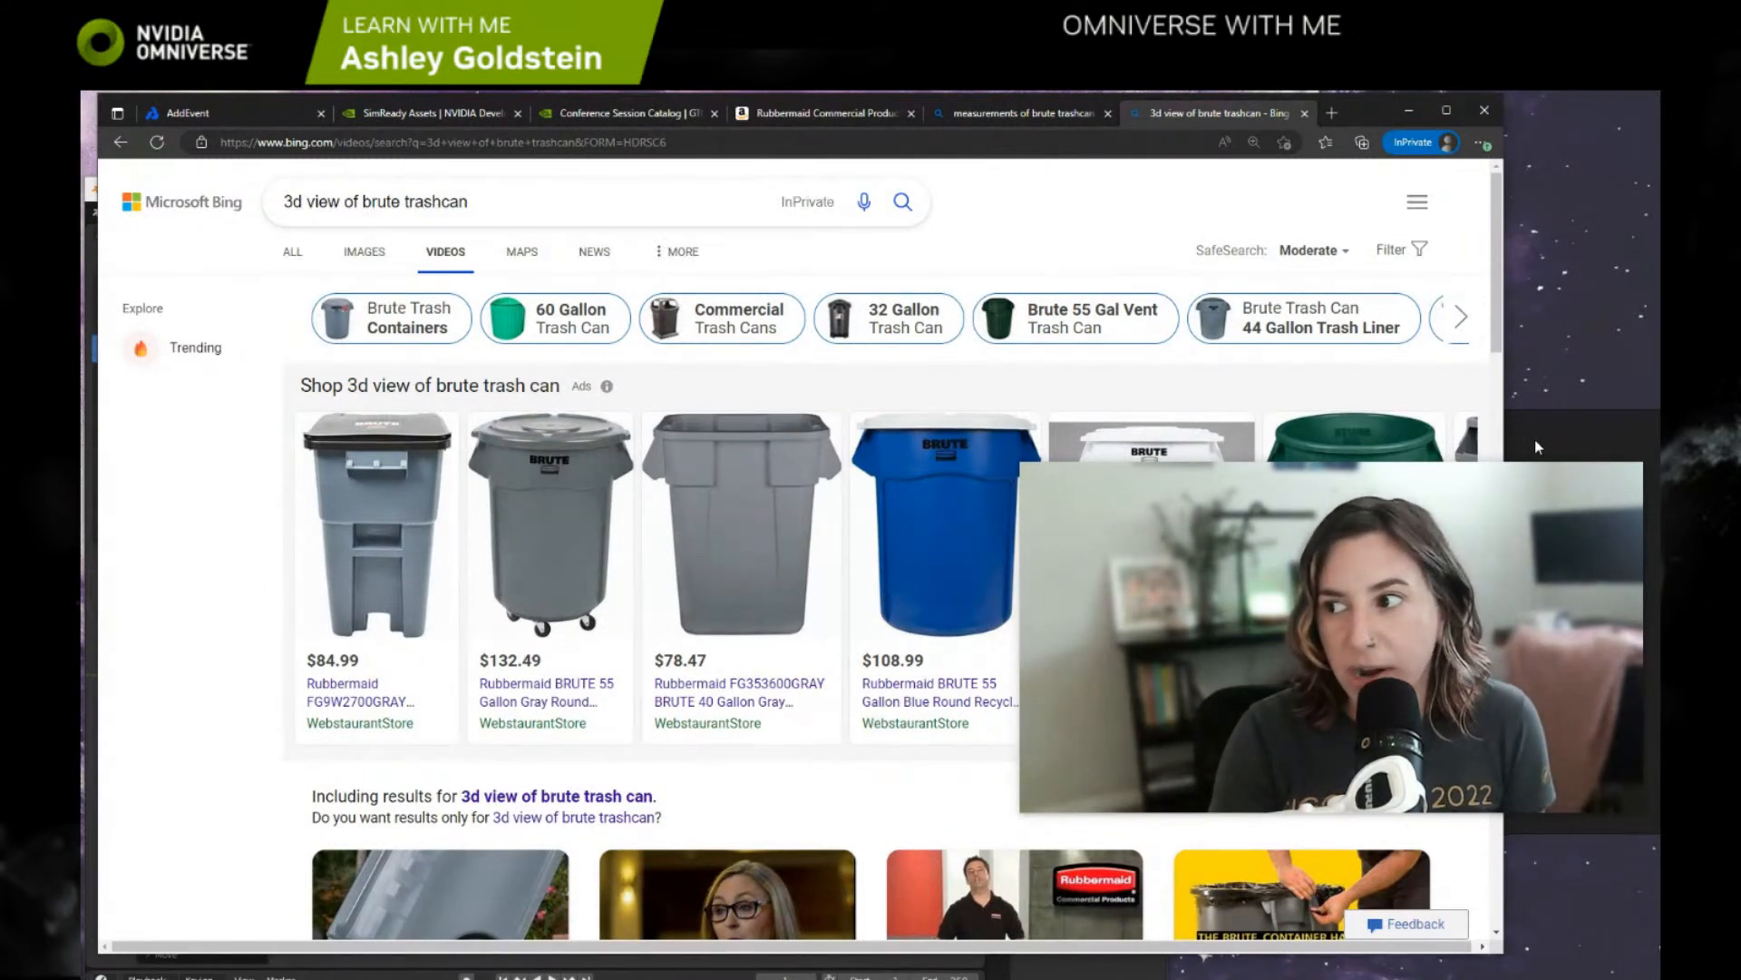
Switch to Blender and examine the trash can and its lid in the Sculpting workspace.
{"action": "left_click", "coordinate": [89, 626]}
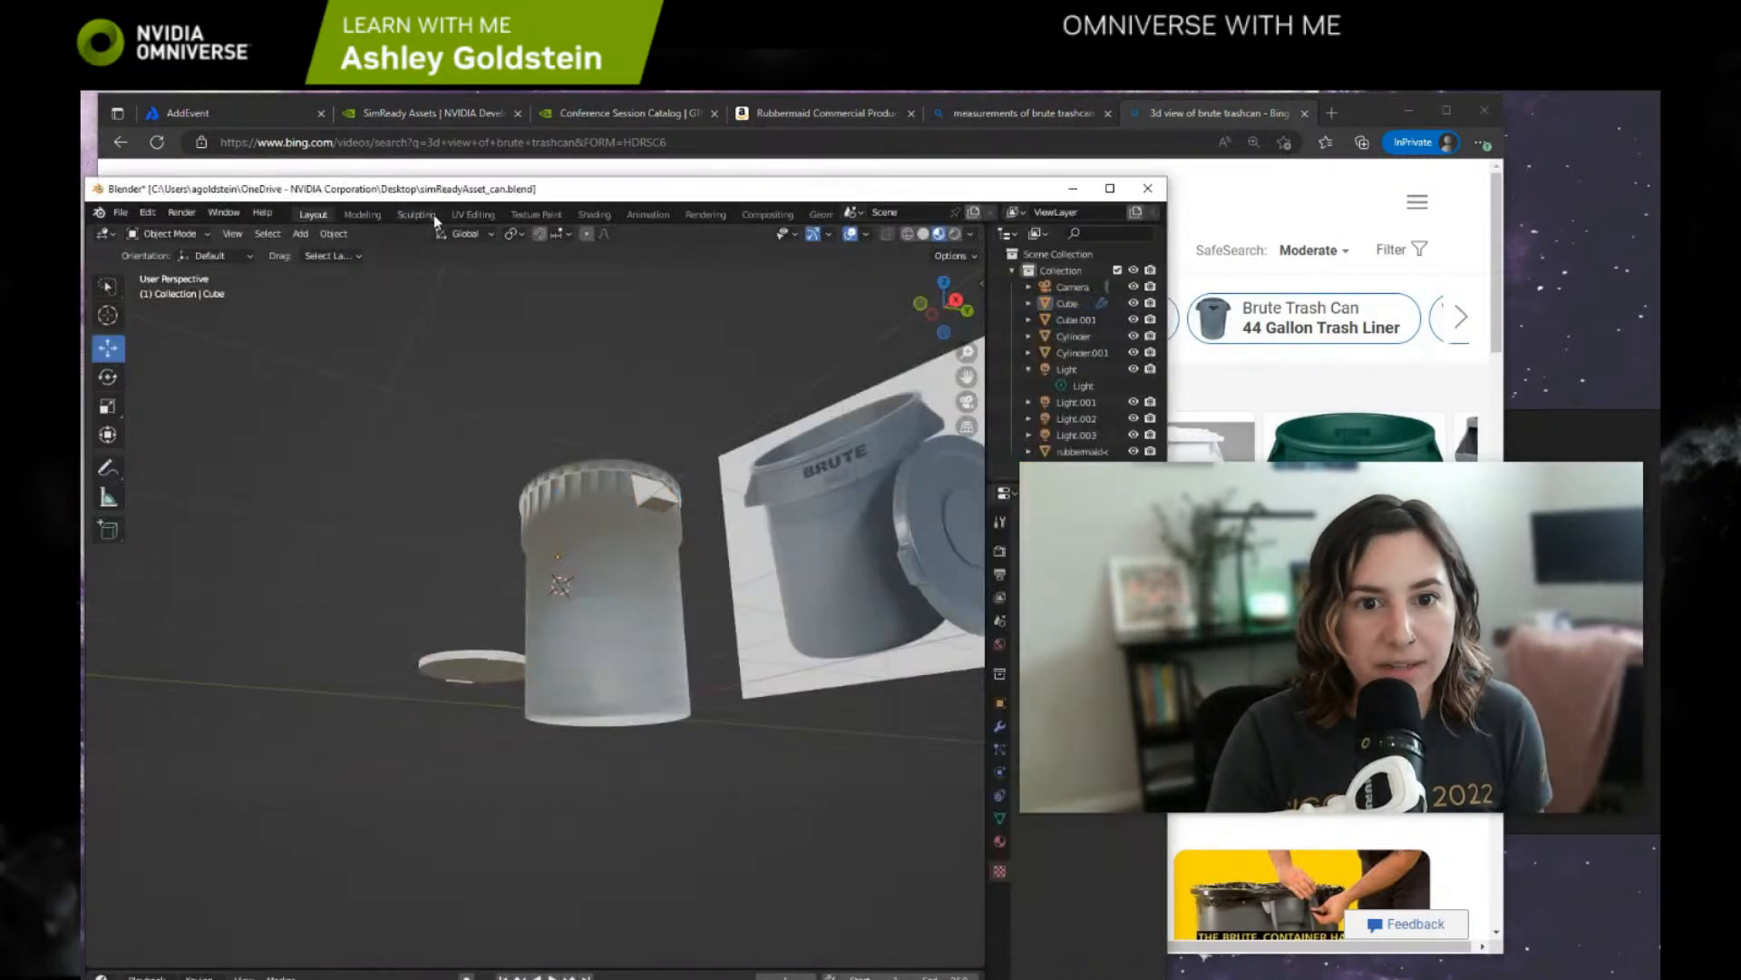
{"action": "left_click", "coordinate": [416, 214]}
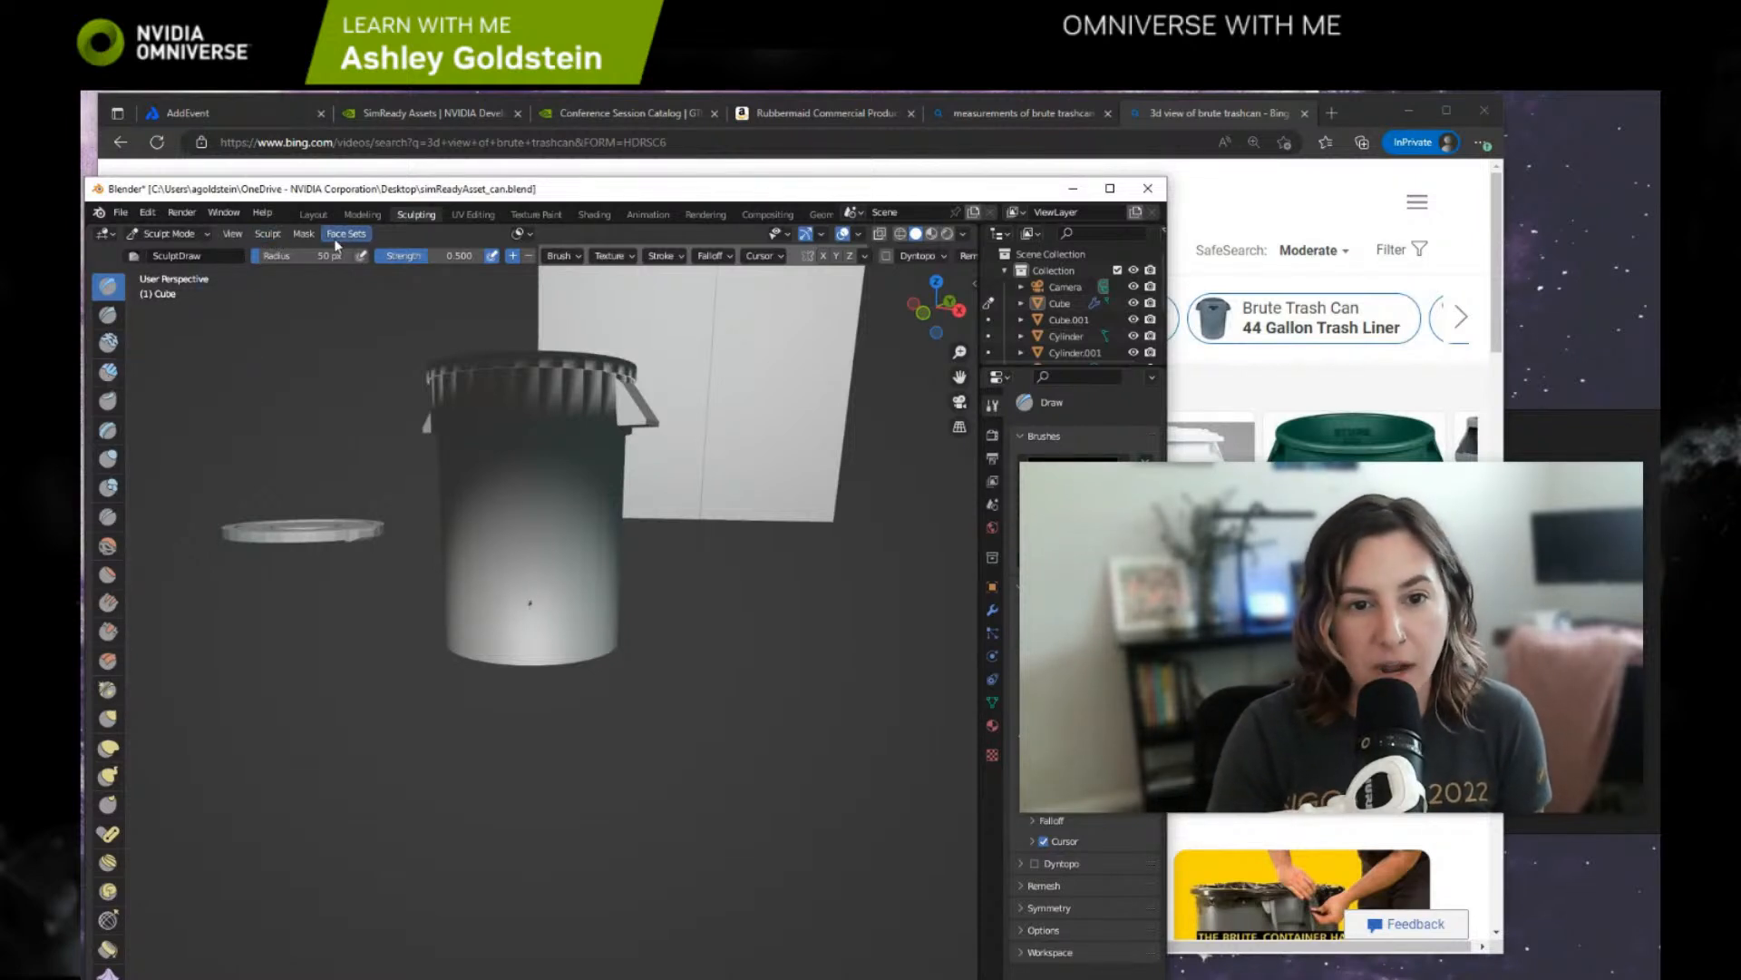
{"action": "middle_click_drag", "start_coordinate": [366, 354], "coordinate": [485, 390]}
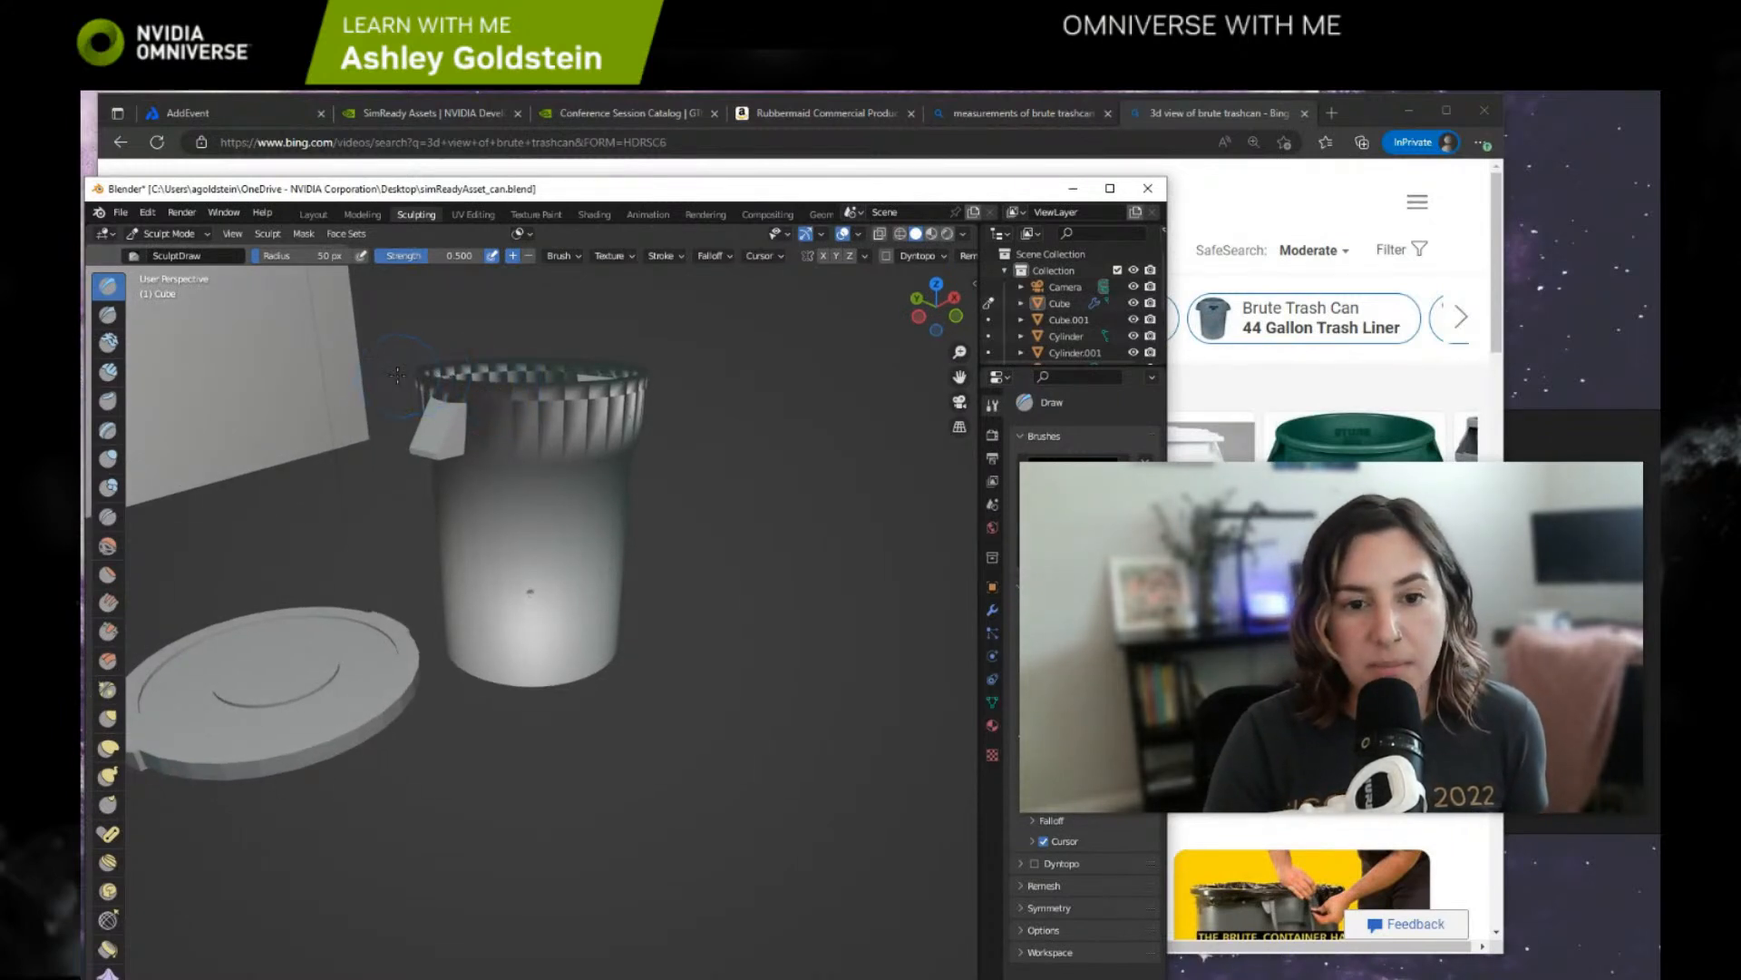
{"action": "middle_click_drag", "start_coordinate": [395, 374], "coordinate": [489, 484], "text": "shift"}
{"action": "scroll", "coordinate": [510, 442], "scroll_direction": "up", "scroll_amount": 3}
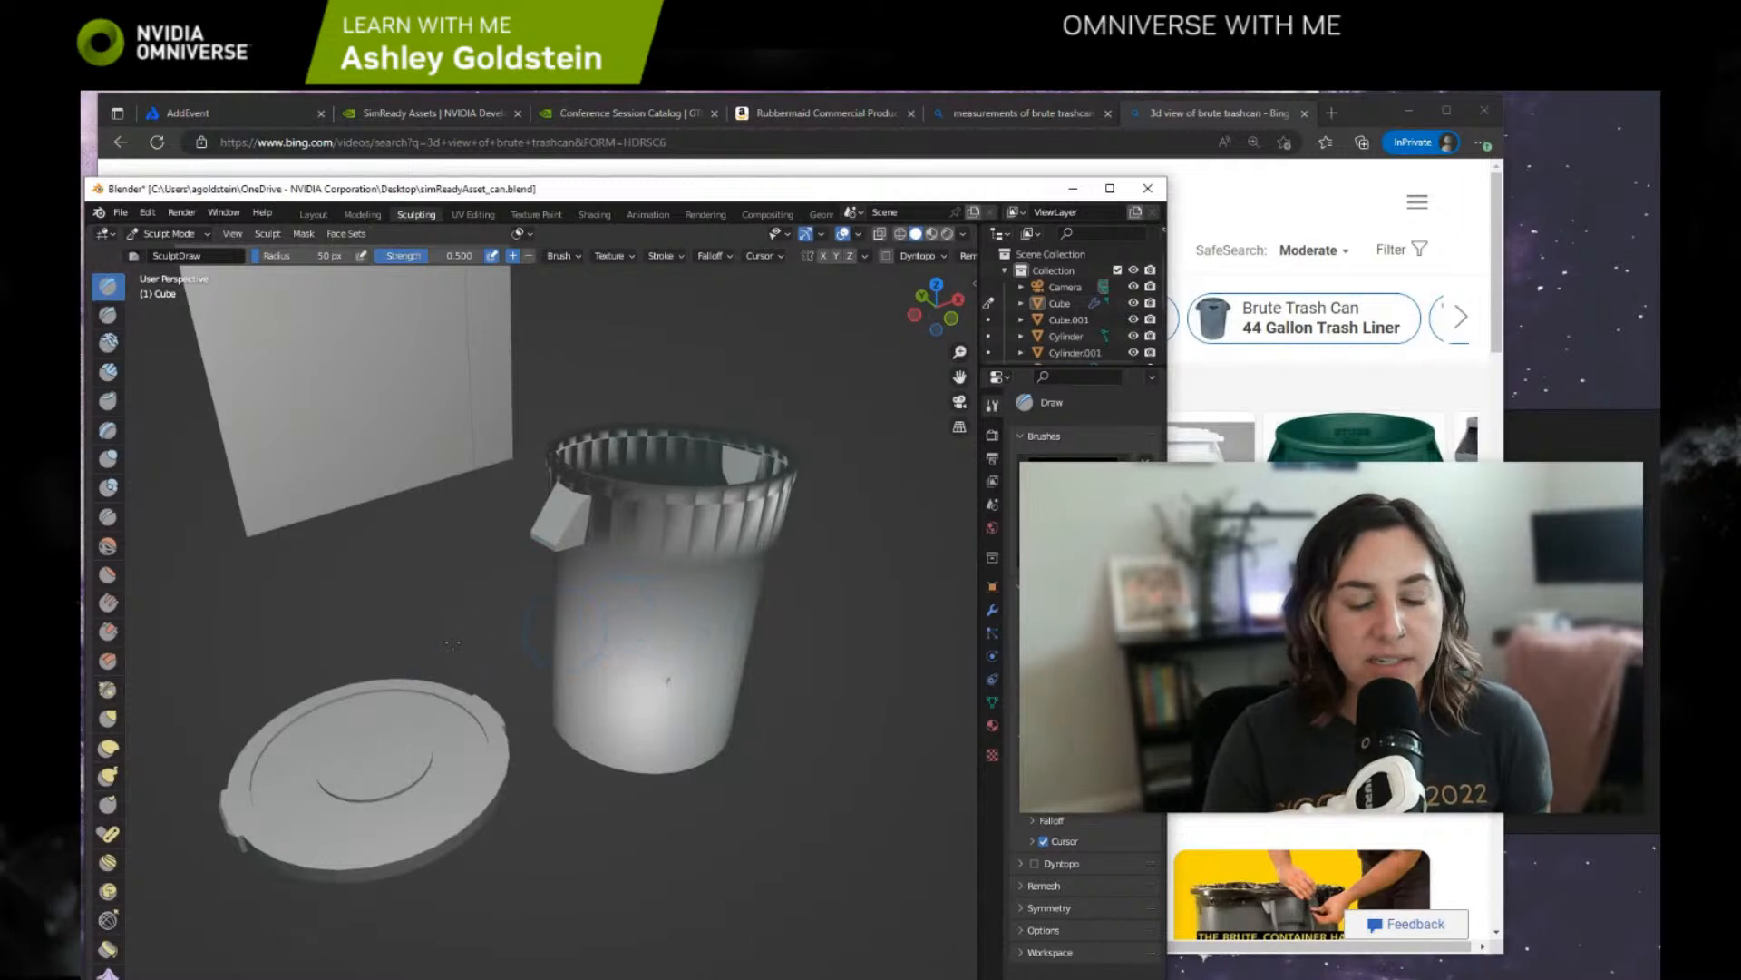
Check the Bing image results for "measurements of brute trashcan" and examine the underside of the can in Blender.
{"action": "left_click", "coordinate": [1056, 114]}
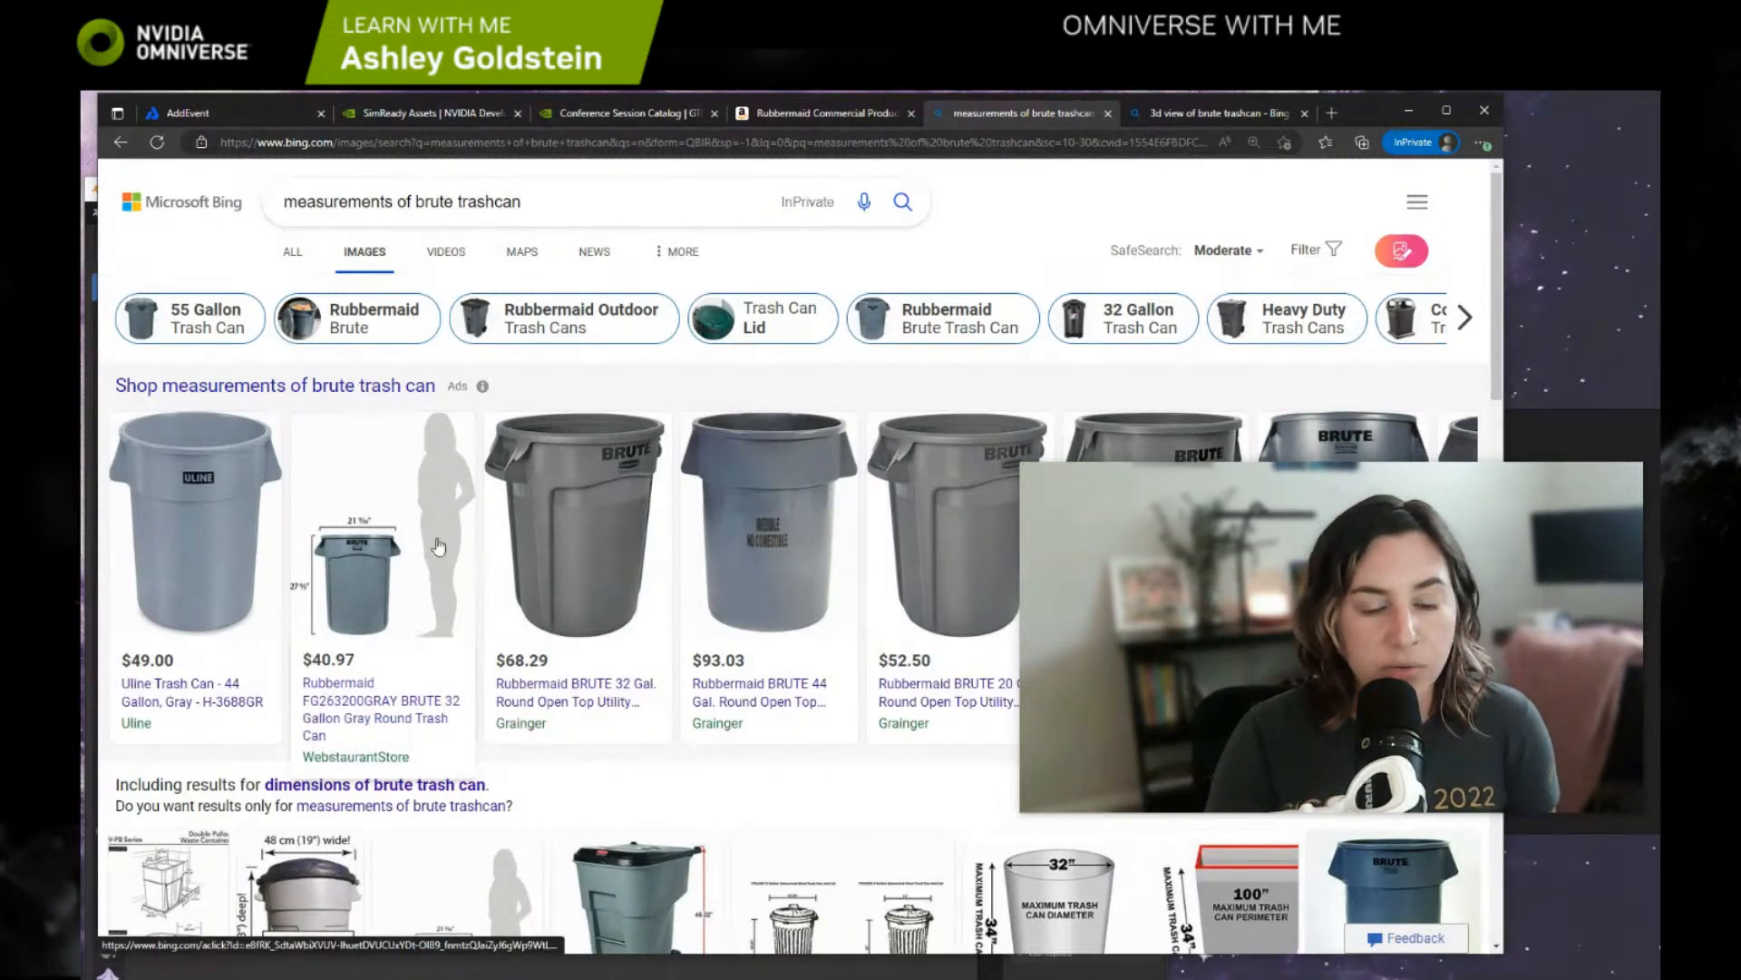
{"action": "scroll", "coordinate": [394, 547], "scroll_direction": "down", "scroll_amount": 1}
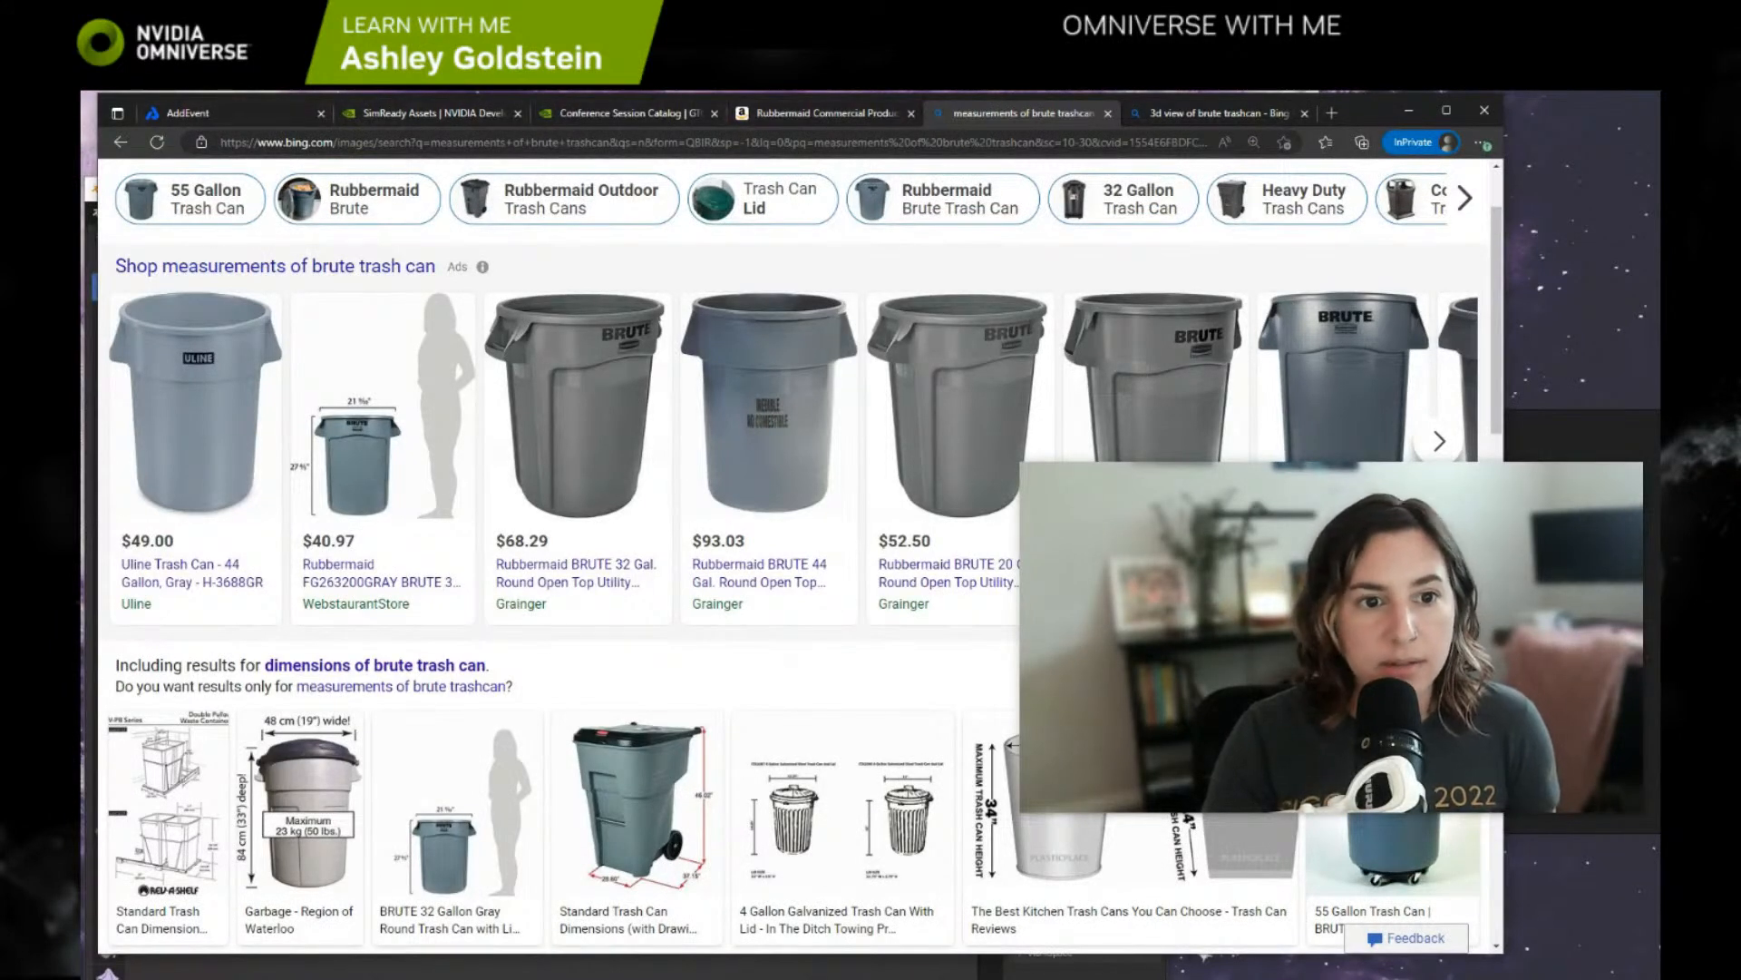
{"action": "left_click", "coordinate": [90, 271]}
{"action": "scroll", "coordinate": [698, 607], "scroll_direction": "up", "scroll_amount": 3}
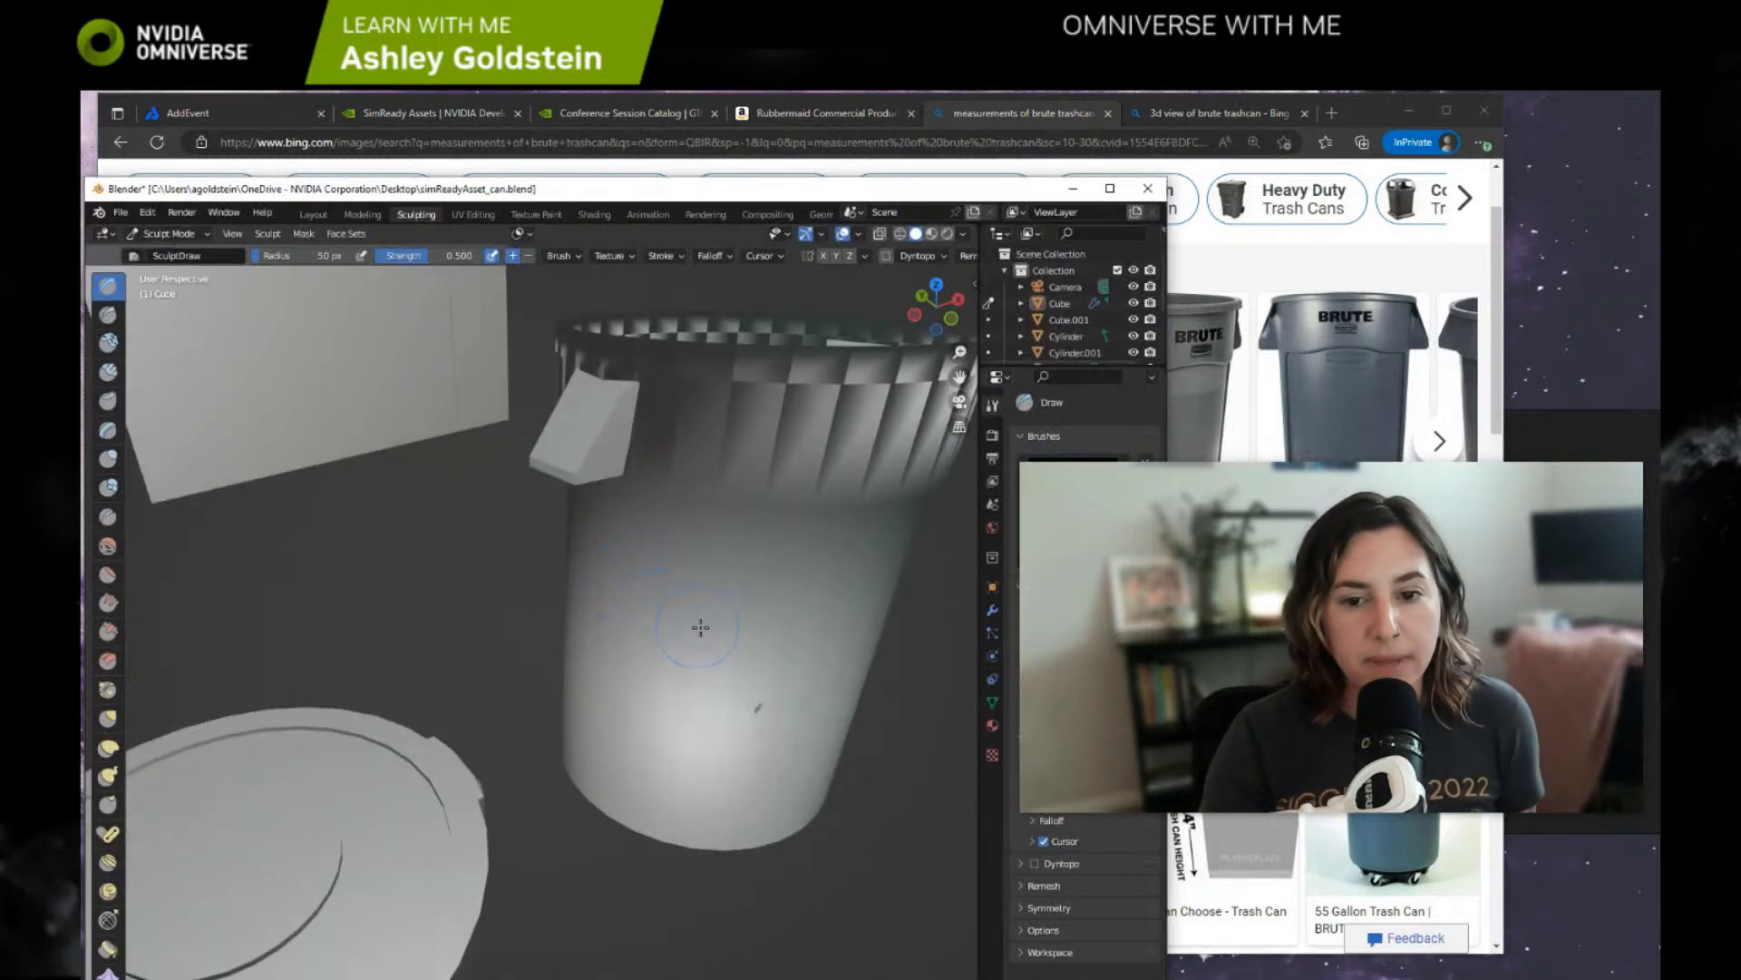
{"action": "mouse_move", "coordinate": [705, 602]}
{"action": "middle_mouse_down"}
{"action": "mouse_move", "coordinate": [671, 440]}
{"action": "mouse_move", "coordinate": [563, 447]}
{"action": "mouse_move", "coordinate": [522, 562]}
{"action": "middle_mouse_up"}
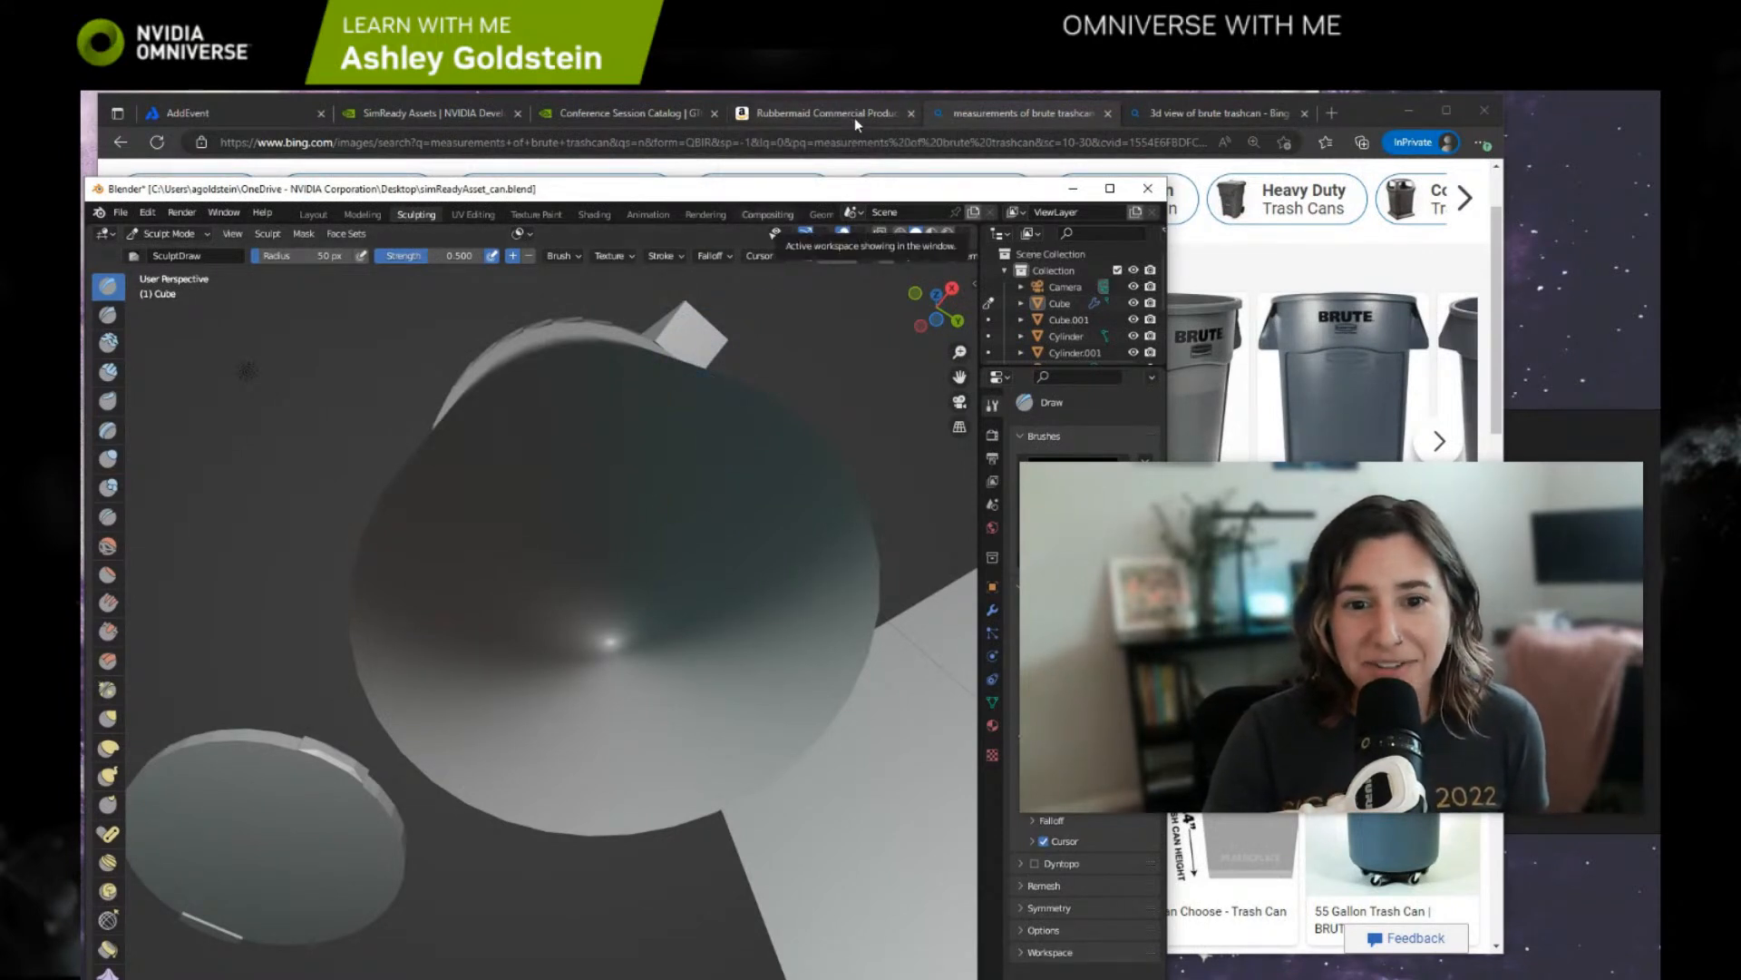
Bring the Rubbermaid product page in the browser to the front to view its product video.
{"action": "mouse_move", "coordinate": [855, 117]}
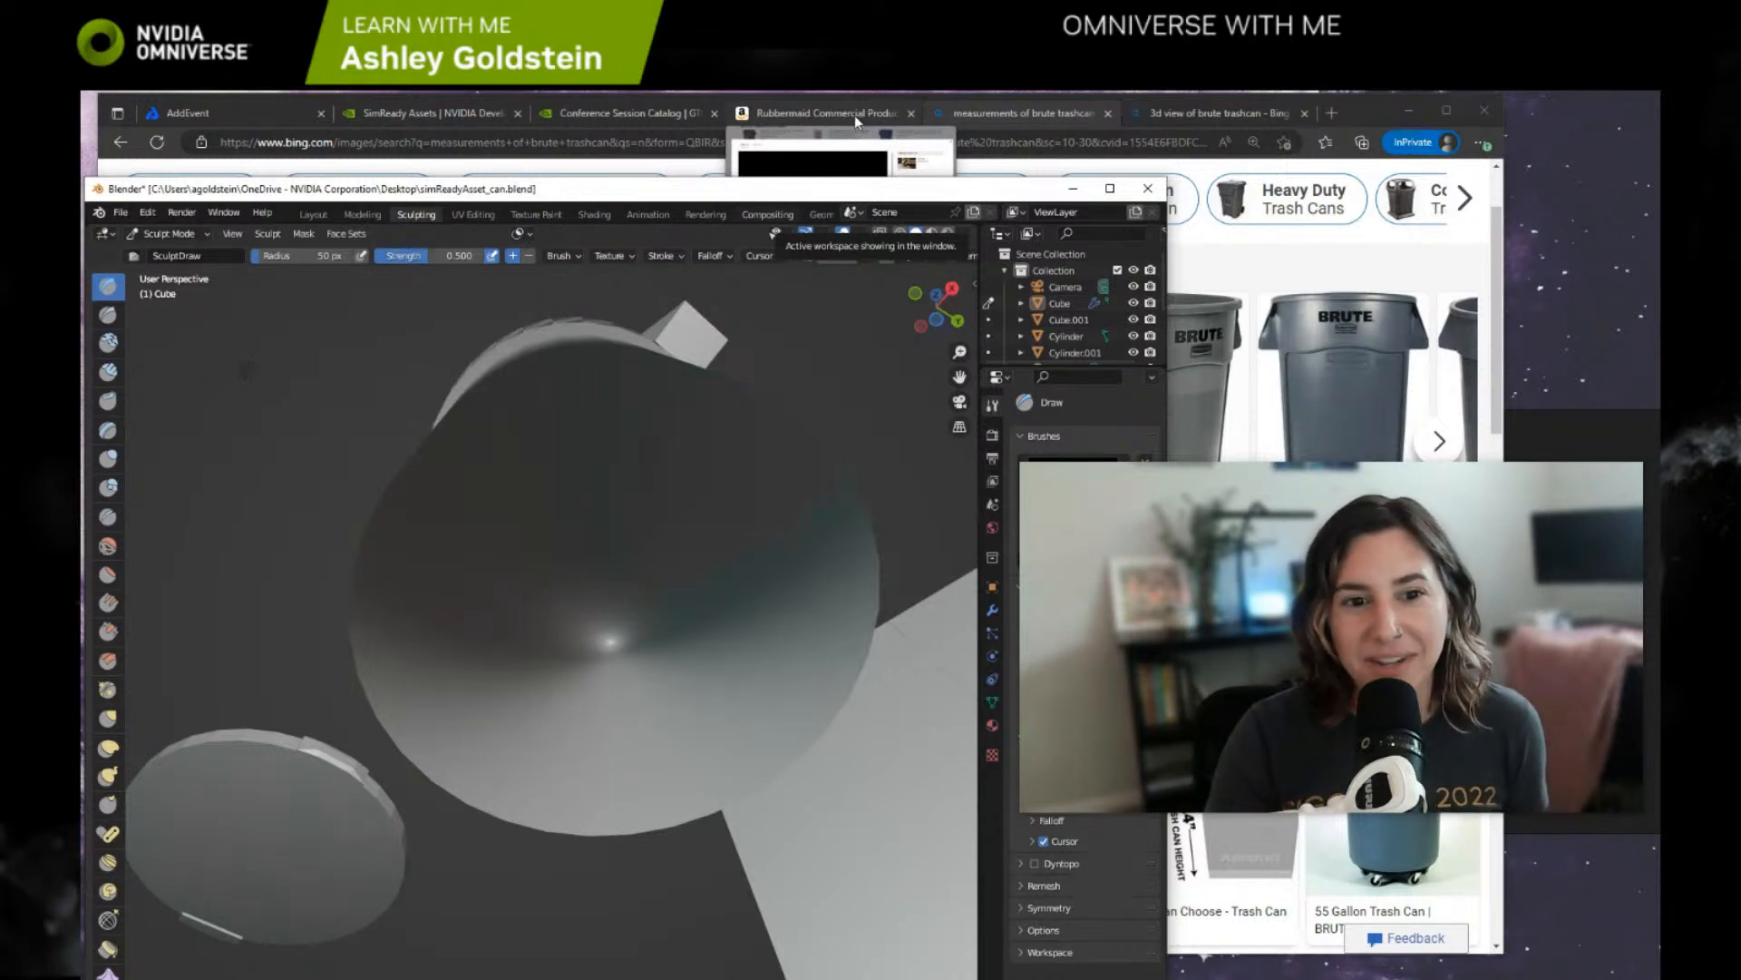
{"action": "left_click", "coordinate": [854, 116]}
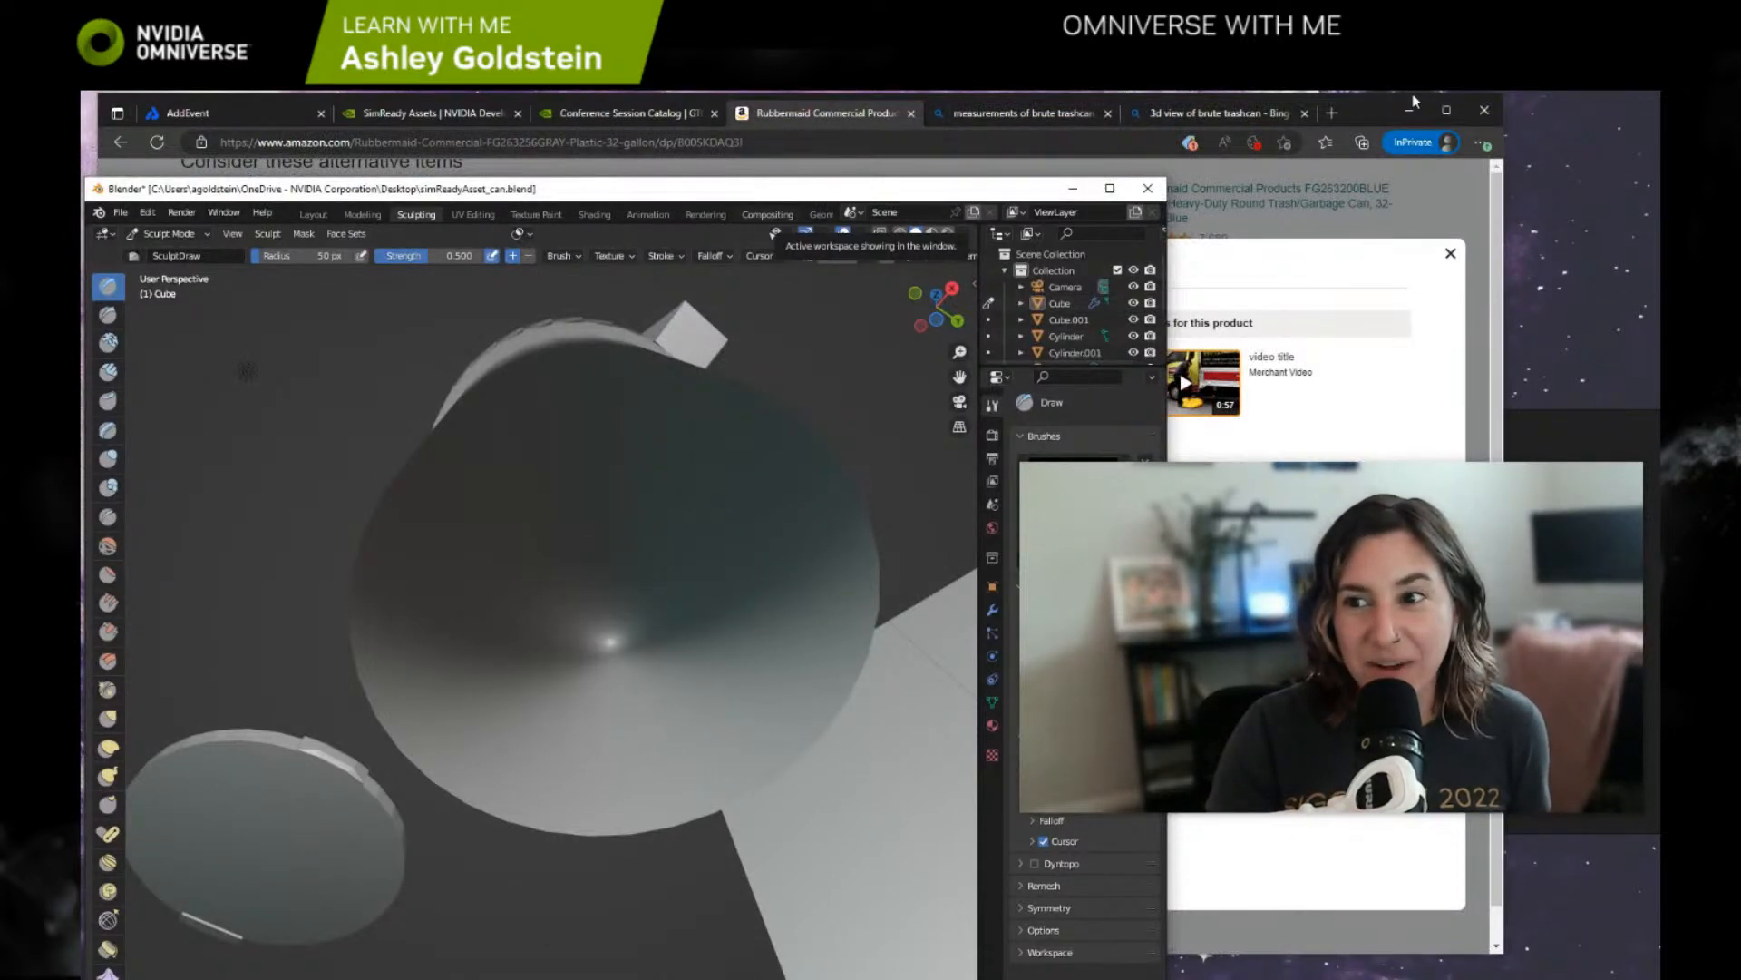
{"action": "left_click", "coordinate": [1374, 102]}
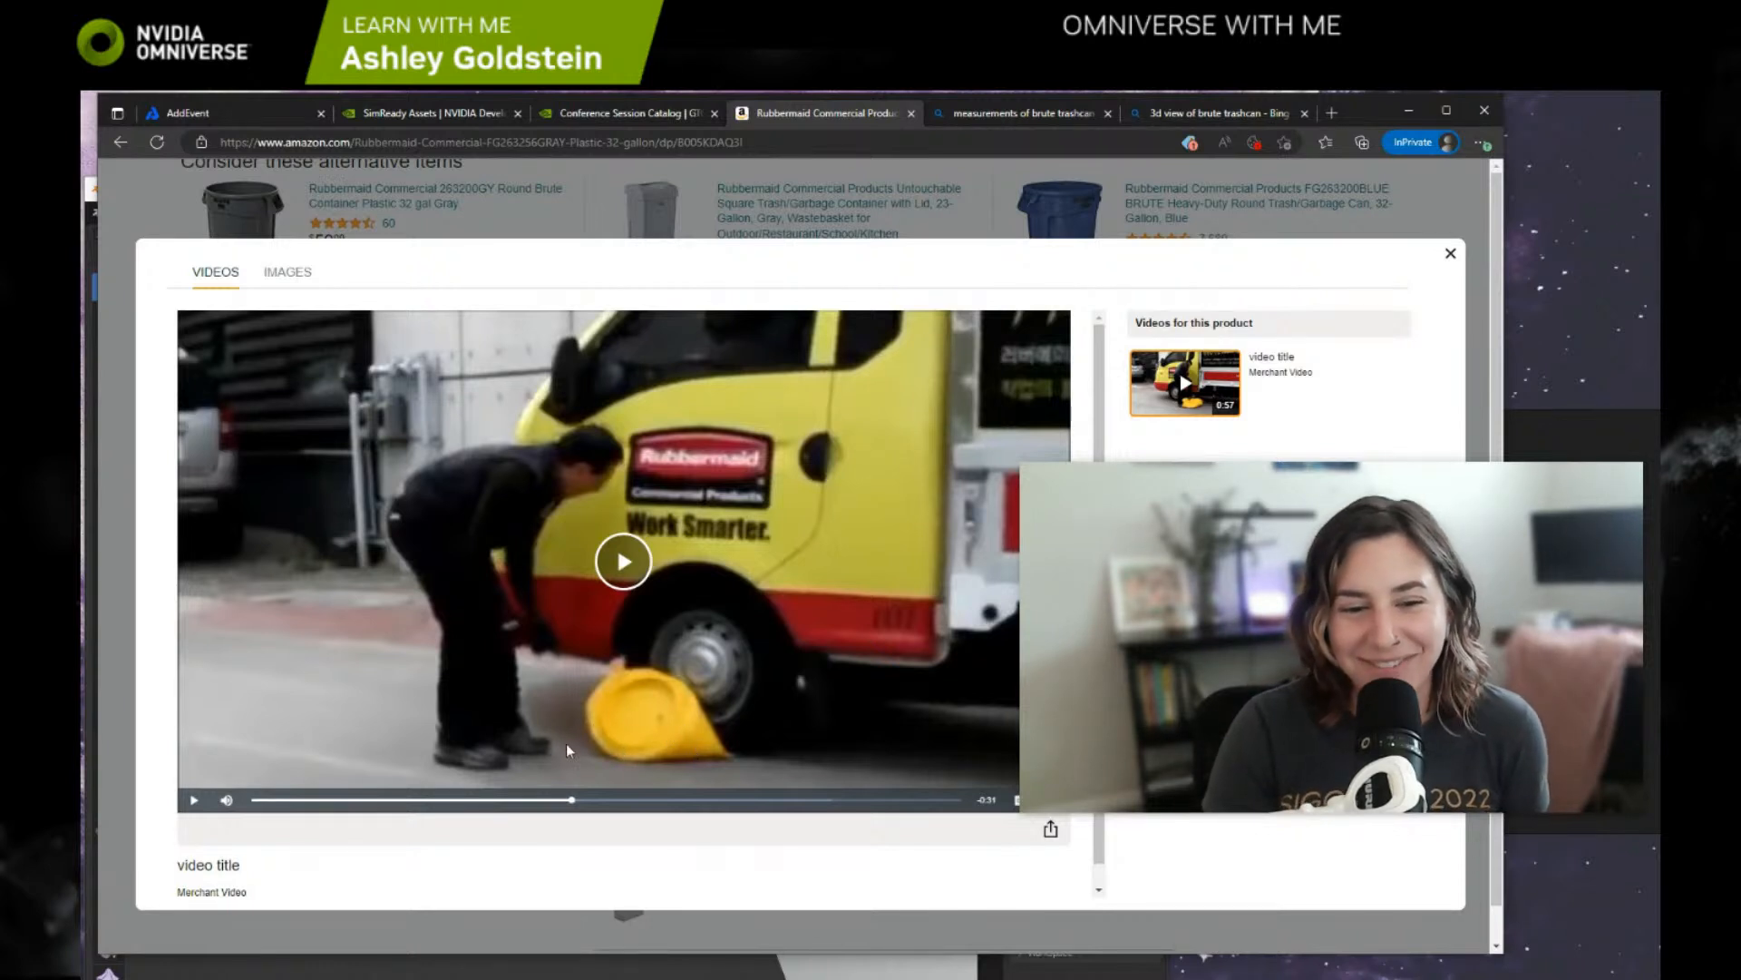
Return to Blender, switch to the Modeling workspace and inspect the inside and ribbed rim of the trash can.
{"action": "left_click", "coordinate": [89, 199]}
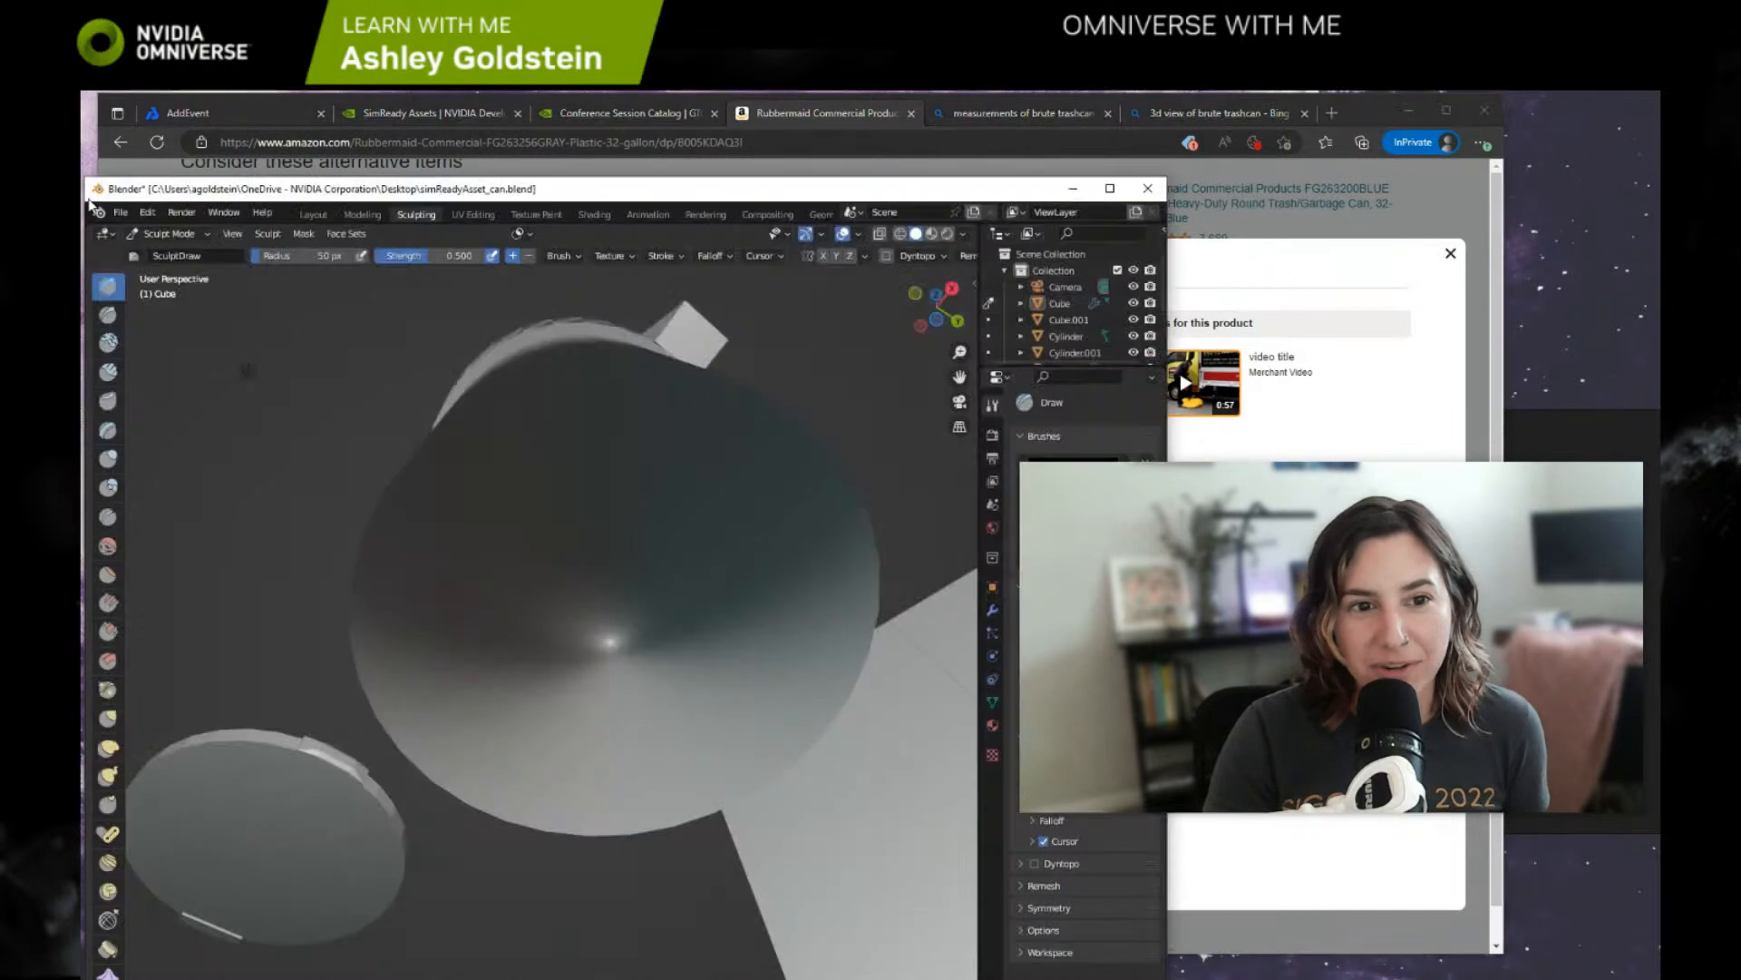
{"action": "scroll", "coordinate": [498, 586], "scroll_direction": "down", "scroll_amount": 3}
{"action": "mouse_move", "coordinate": [521, 655]}
{"action": "middle_mouse_down"}
{"action": "mouse_move", "coordinate": [529, 606]}
{"action": "mouse_move", "coordinate": [555, 654]}
{"action": "mouse_move", "coordinate": [239, 534]}
{"action": "middle_mouse_up"}
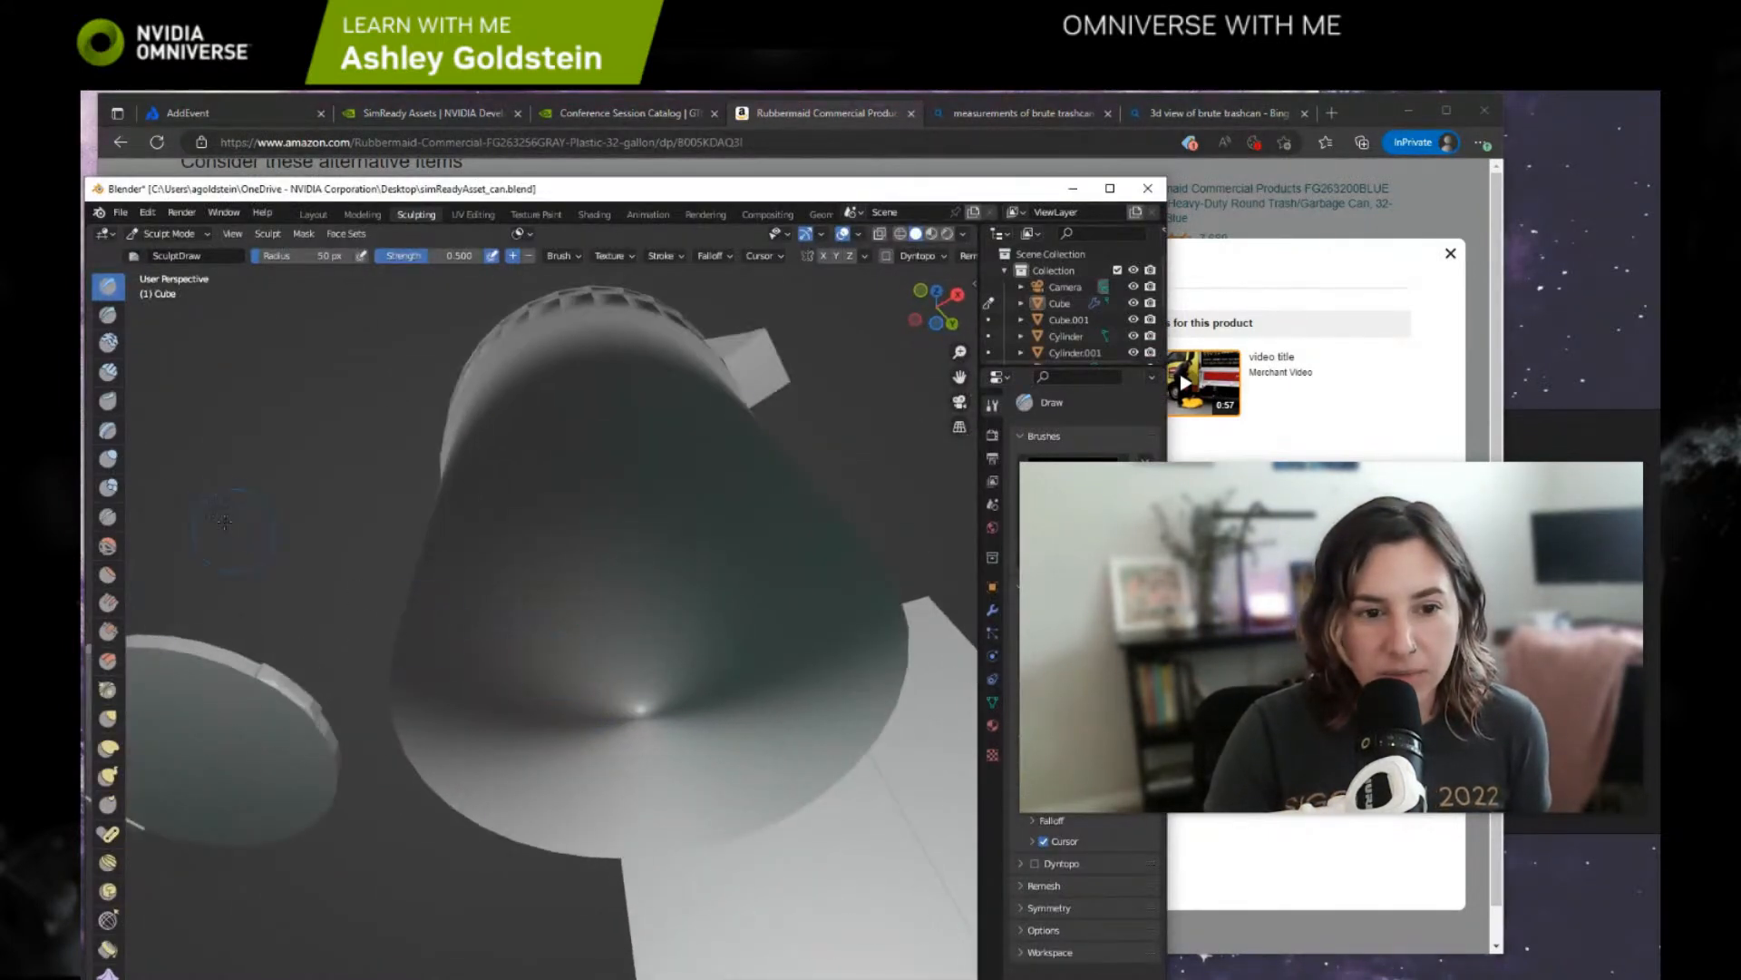
{"action": "left_click", "coordinate": [362, 215]}
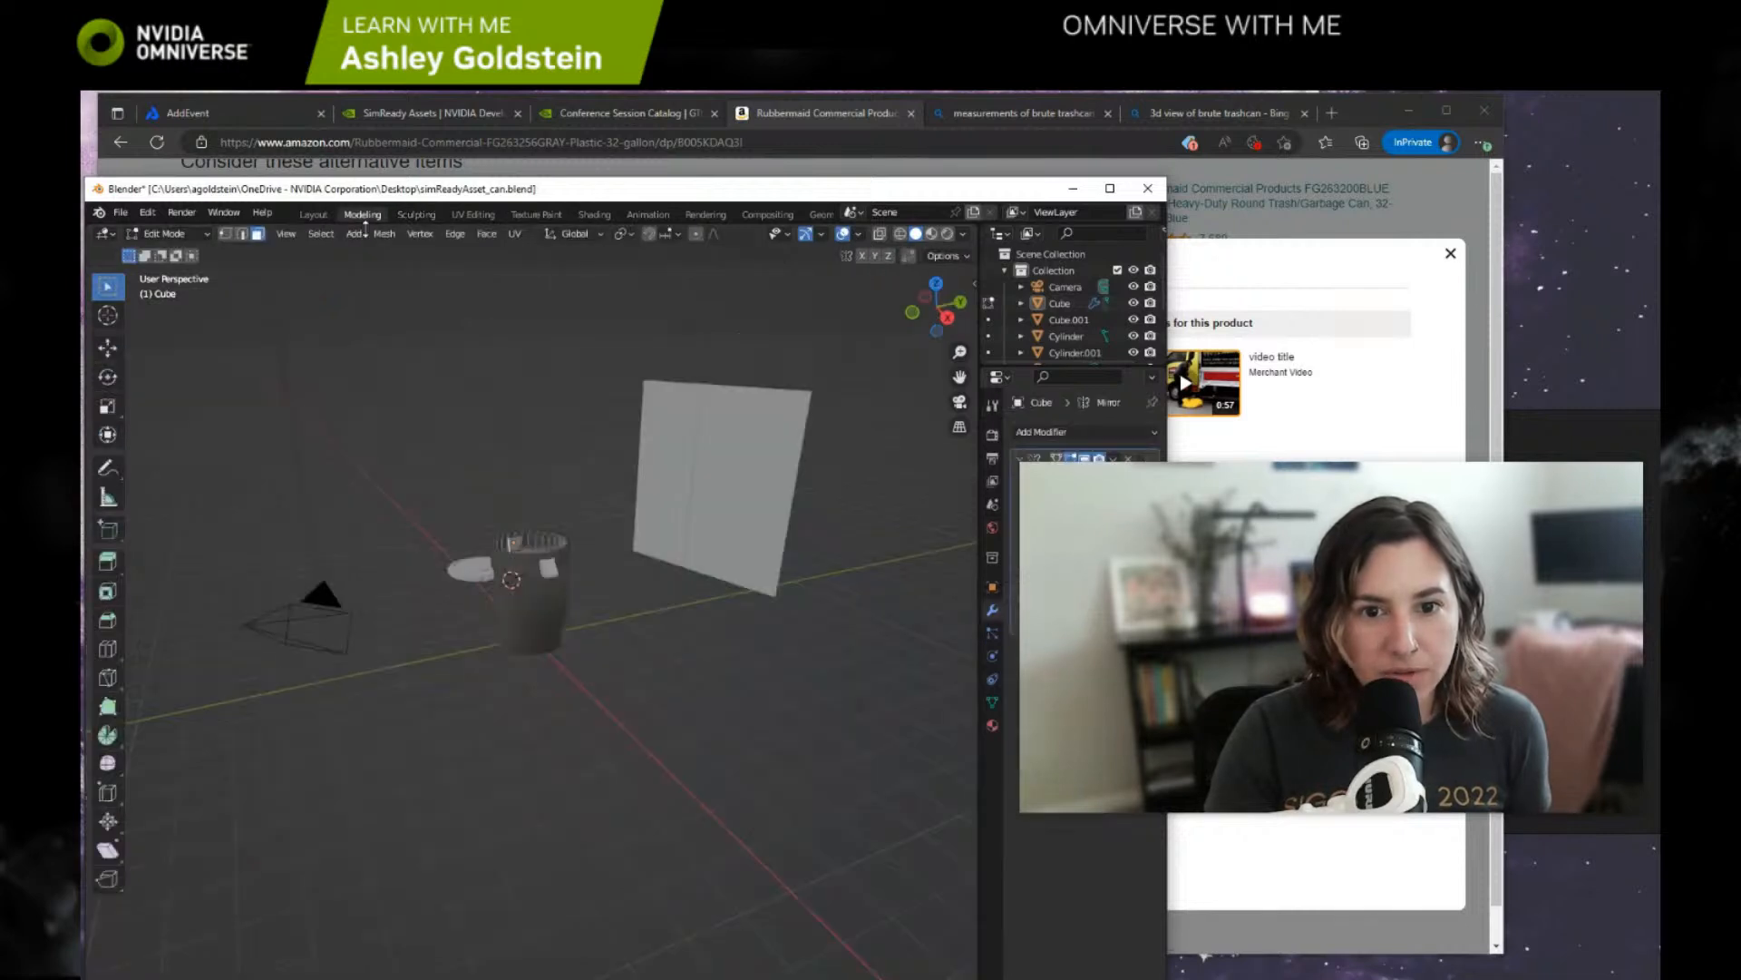
{"action": "scroll", "coordinate": [508, 640], "scroll_direction": "up", "scroll_amount": 3}
{"action": "scroll", "coordinate": [551, 660], "scroll_direction": "up", "scroll_amount": 4}
{"action": "middle_click_drag", "start_coordinate": [532, 668], "coordinate": [614, 672]}
{"action": "scroll", "coordinate": [600, 705], "scroll_direction": "up", "scroll_amount": 4}
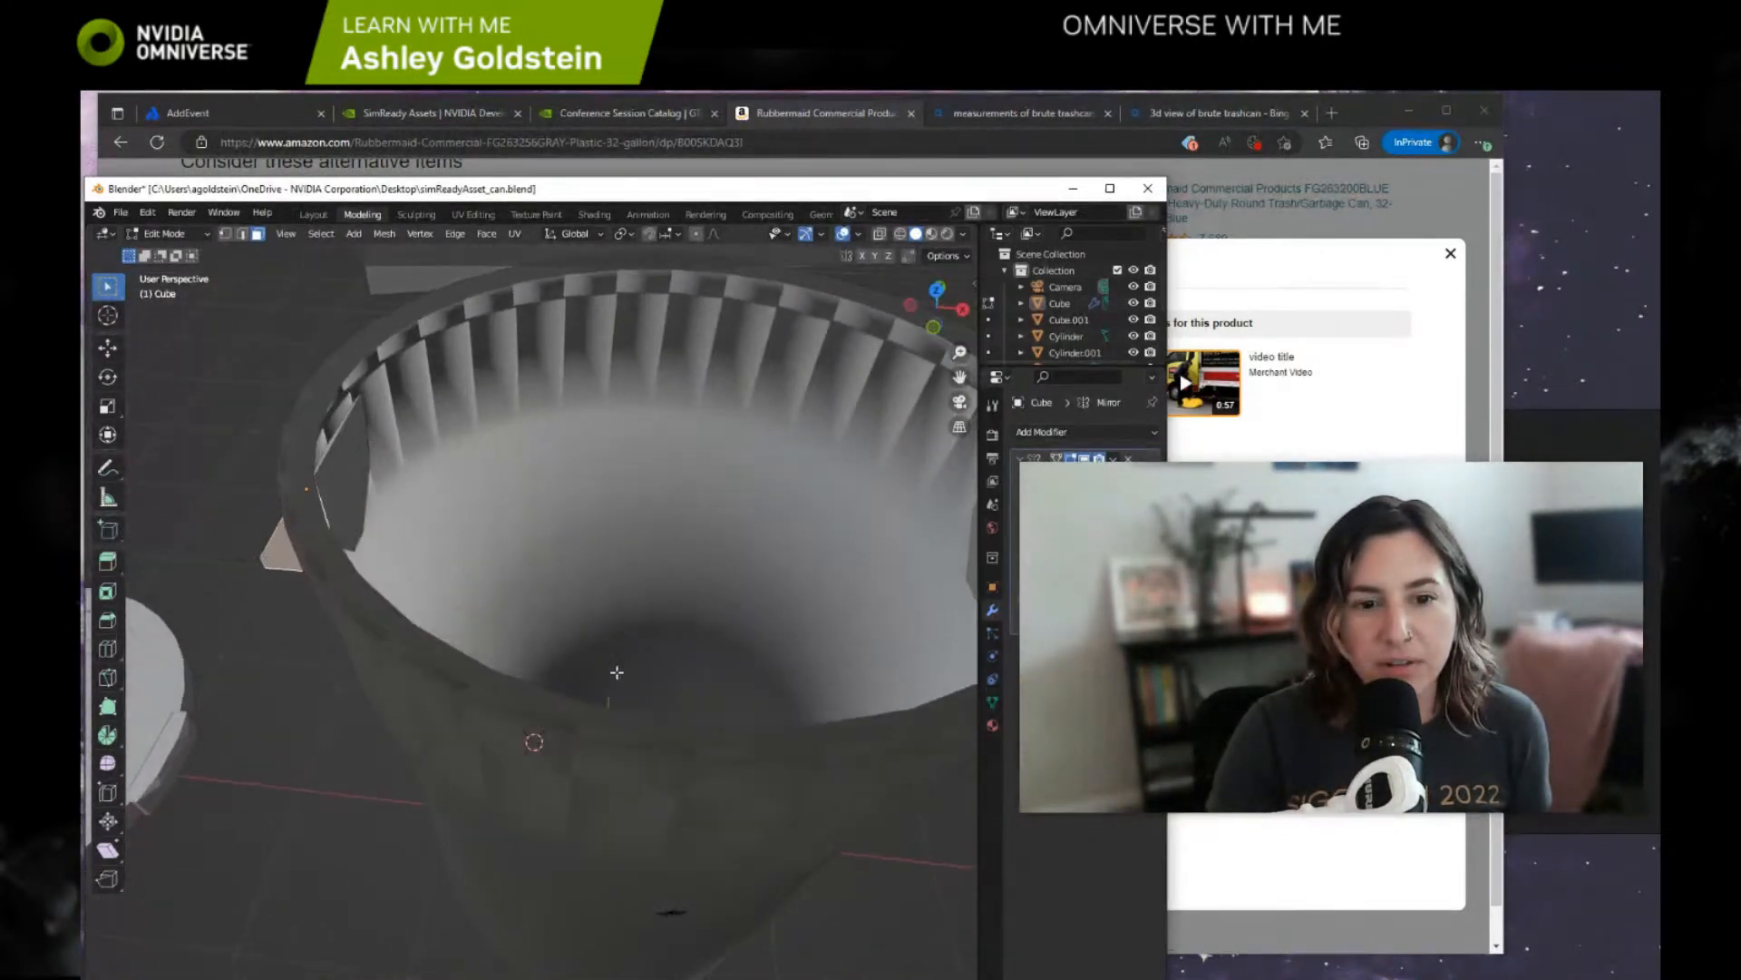
{"action": "scroll", "coordinate": [592, 605], "scroll_direction": "down", "scroll_amount": 2}
{"action": "scroll", "coordinate": [644, 511], "scroll_direction": "down", "scroll_amount": 4}
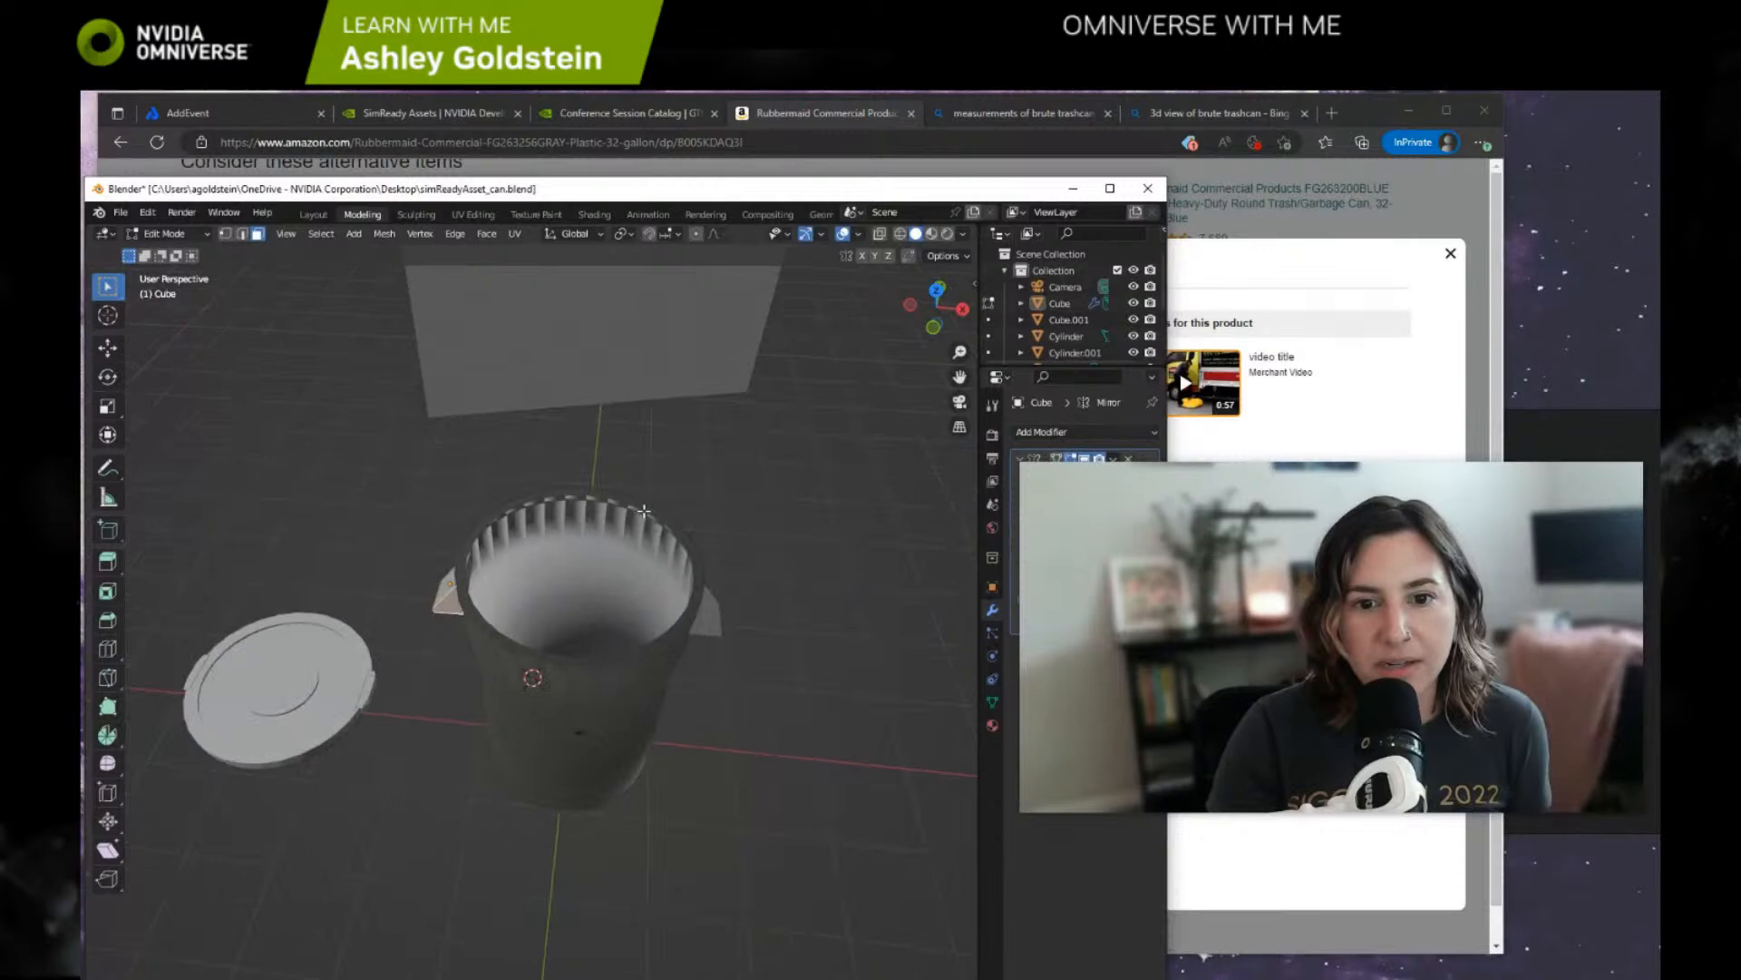
Set the viewport shading to Material Preview and inspect the can's handle, rim and base beside the reference image.
{"action": "left_click", "coordinate": [933, 235]}
{"action": "mouse_move", "coordinate": [631, 549]}
{"action": "middle_mouse_down"}
{"action": "mouse_move", "coordinate": [640, 493]}
{"action": "mouse_move", "coordinate": [589, 549]}
{"action": "mouse_move", "coordinate": [613, 643]}
{"action": "mouse_move", "coordinate": [662, 595]}
{"action": "middle_mouse_up"}
{"action": "scroll", "coordinate": [635, 497], "scroll_direction": "up", "scroll_amount": 4}
{"action": "scroll", "coordinate": [608, 508], "scroll_direction": "down", "scroll_amount": 1}
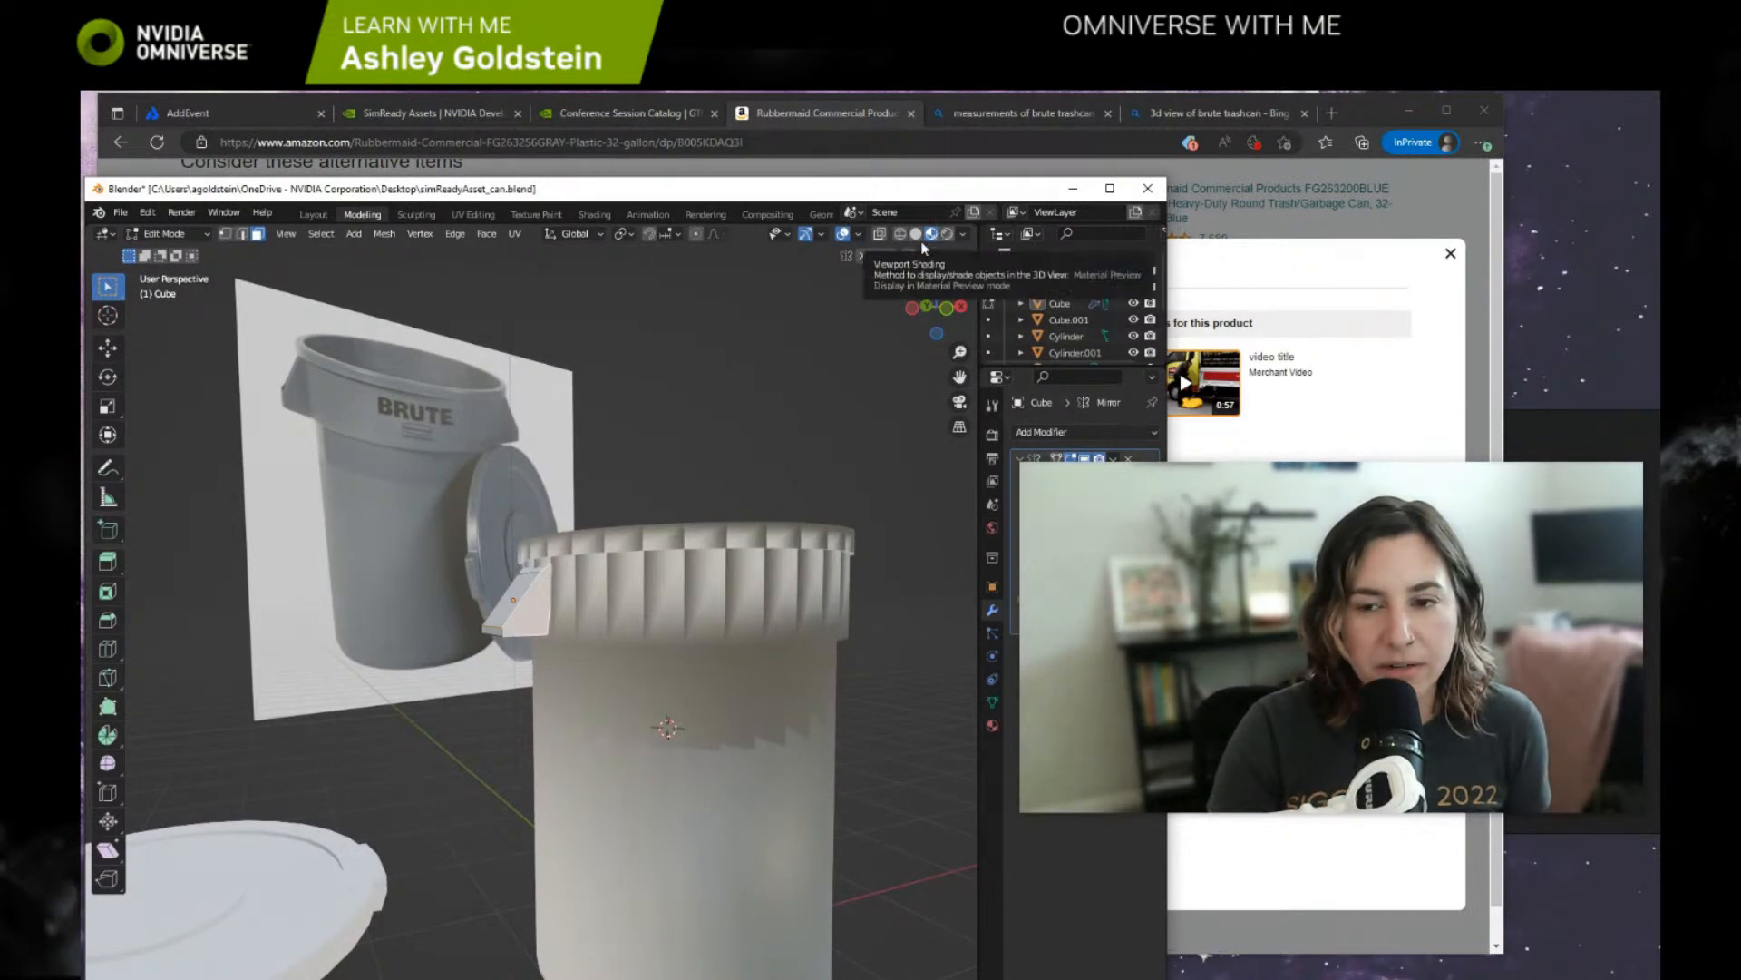
{"action": "middle_click_drag", "start_coordinate": [635, 599], "coordinate": [719, 580]}
{"action": "scroll", "coordinate": [746, 535], "scroll_direction": "up", "scroll_amount": 1}
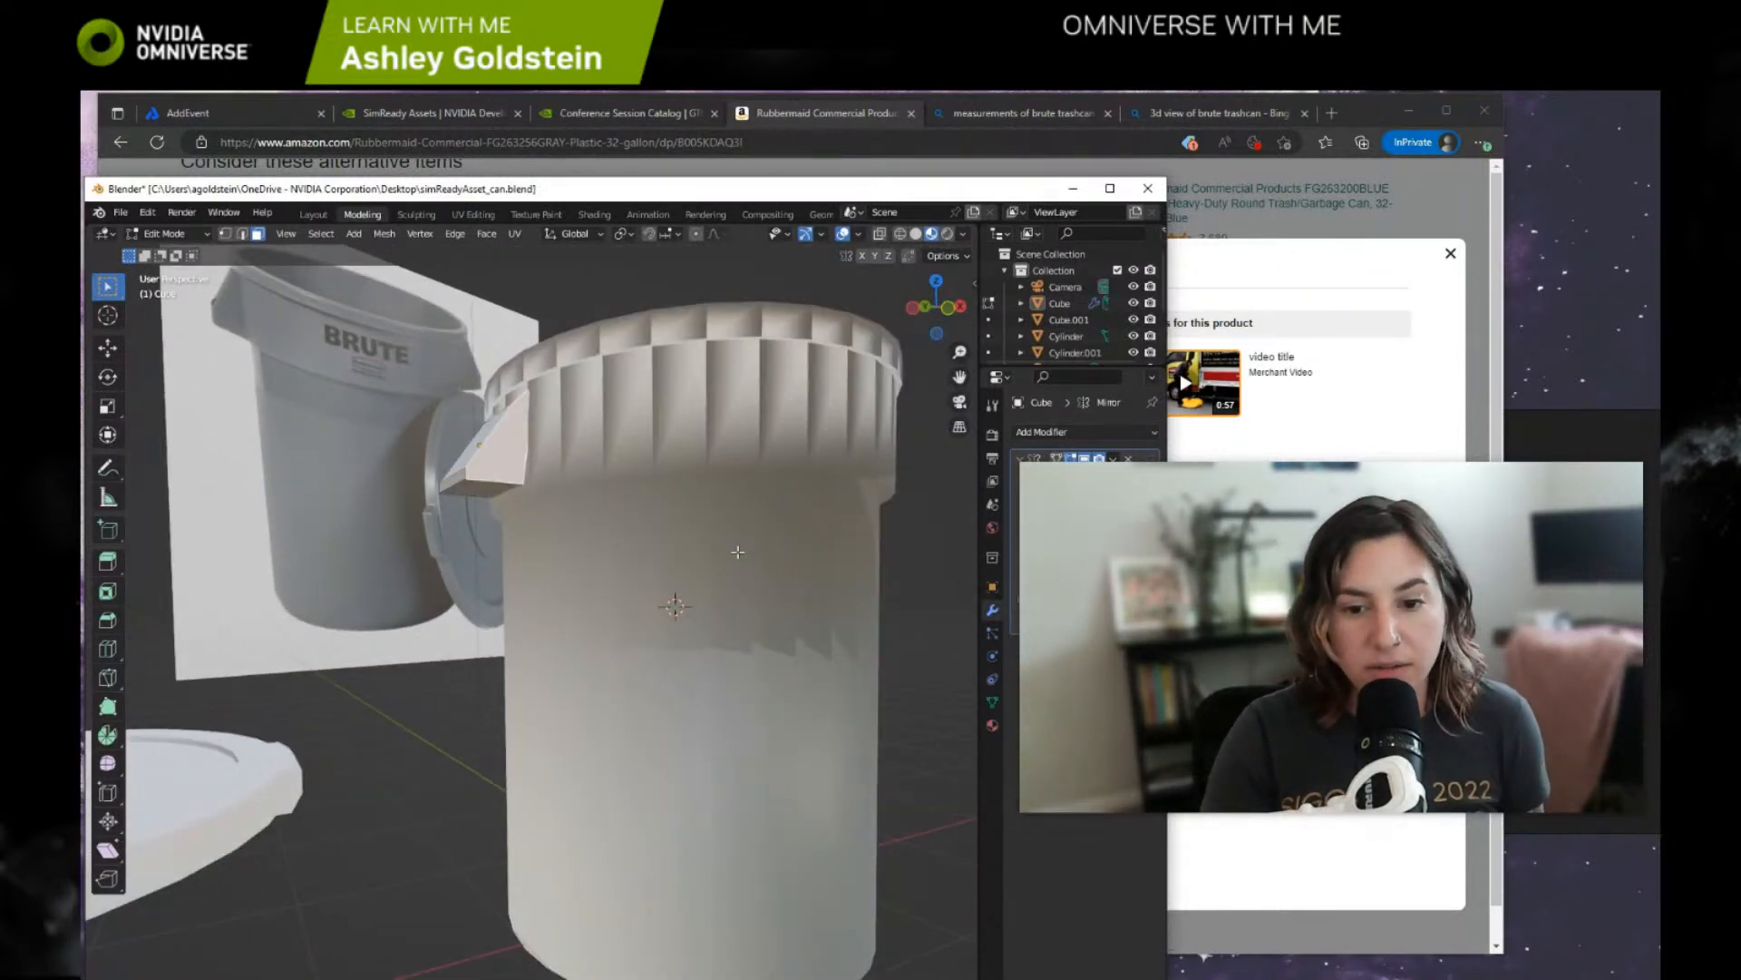
{"action": "middle_click_drag", "start_coordinate": [738, 552], "coordinate": [752, 408]}
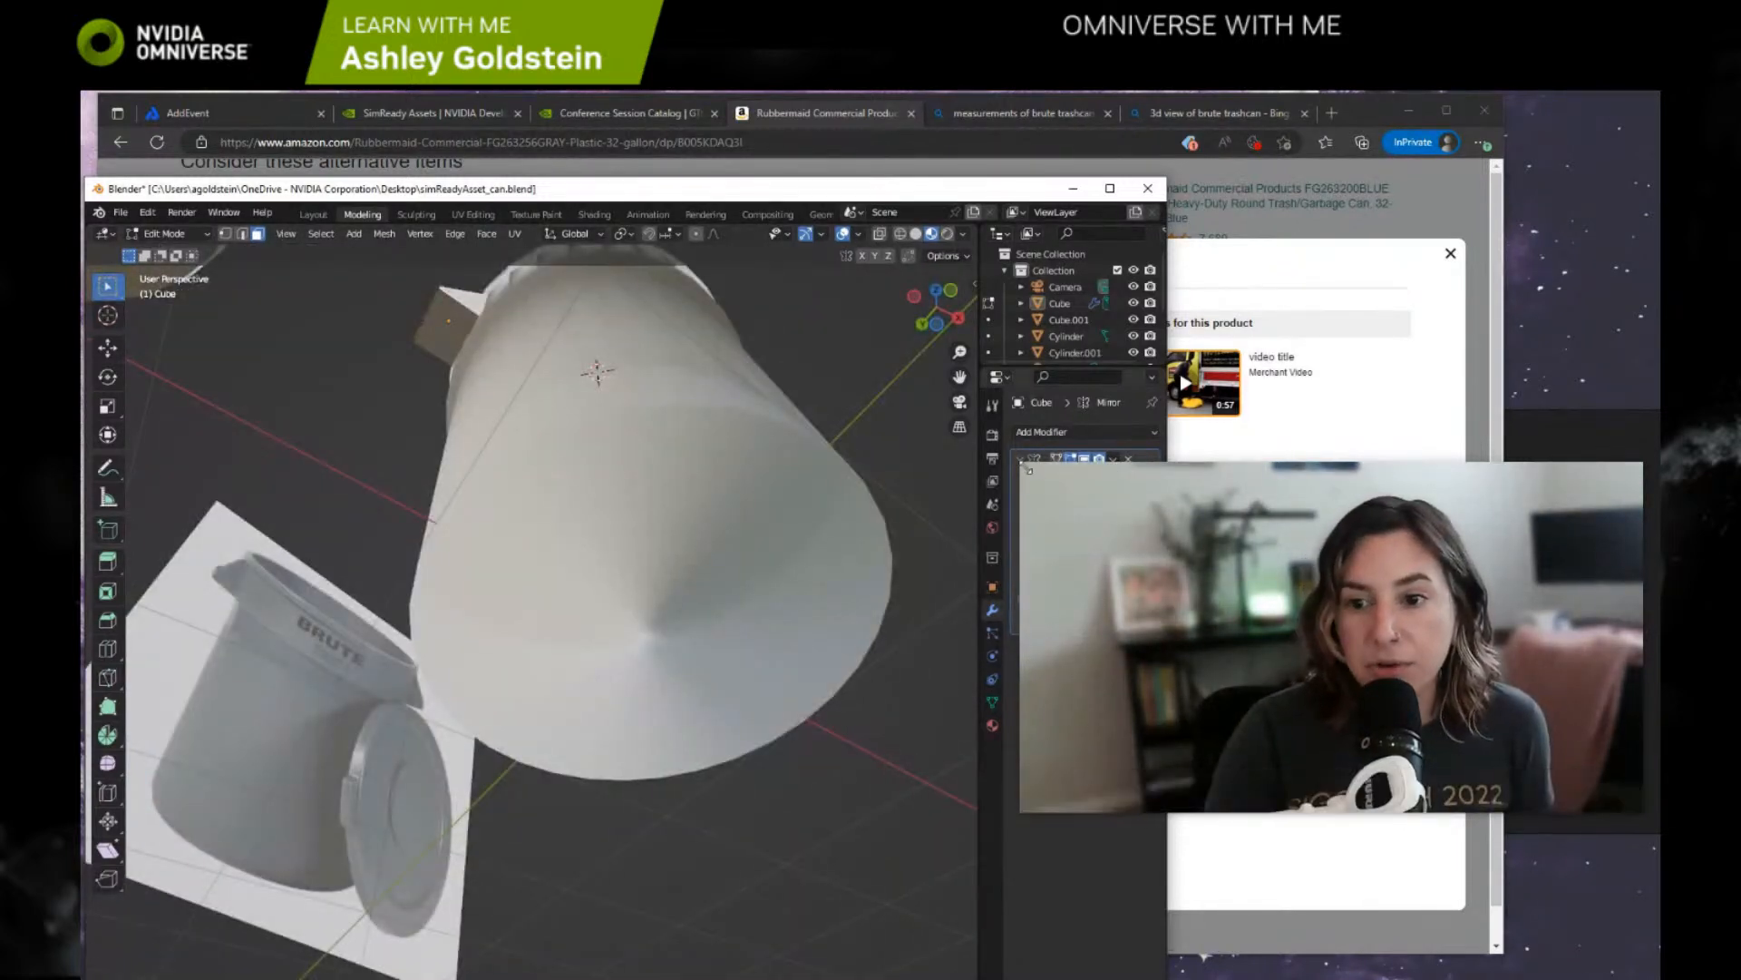
{"action": "left_click_drag", "start_coordinate": [1027, 468], "coordinate": [1232, 537]}
{"action": "left_click_drag", "start_coordinate": [1346, 643], "coordinate": [1353, 797]}
{"action": "left_click_drag", "start_coordinate": [1246, 736], "coordinate": [1355, 812]}
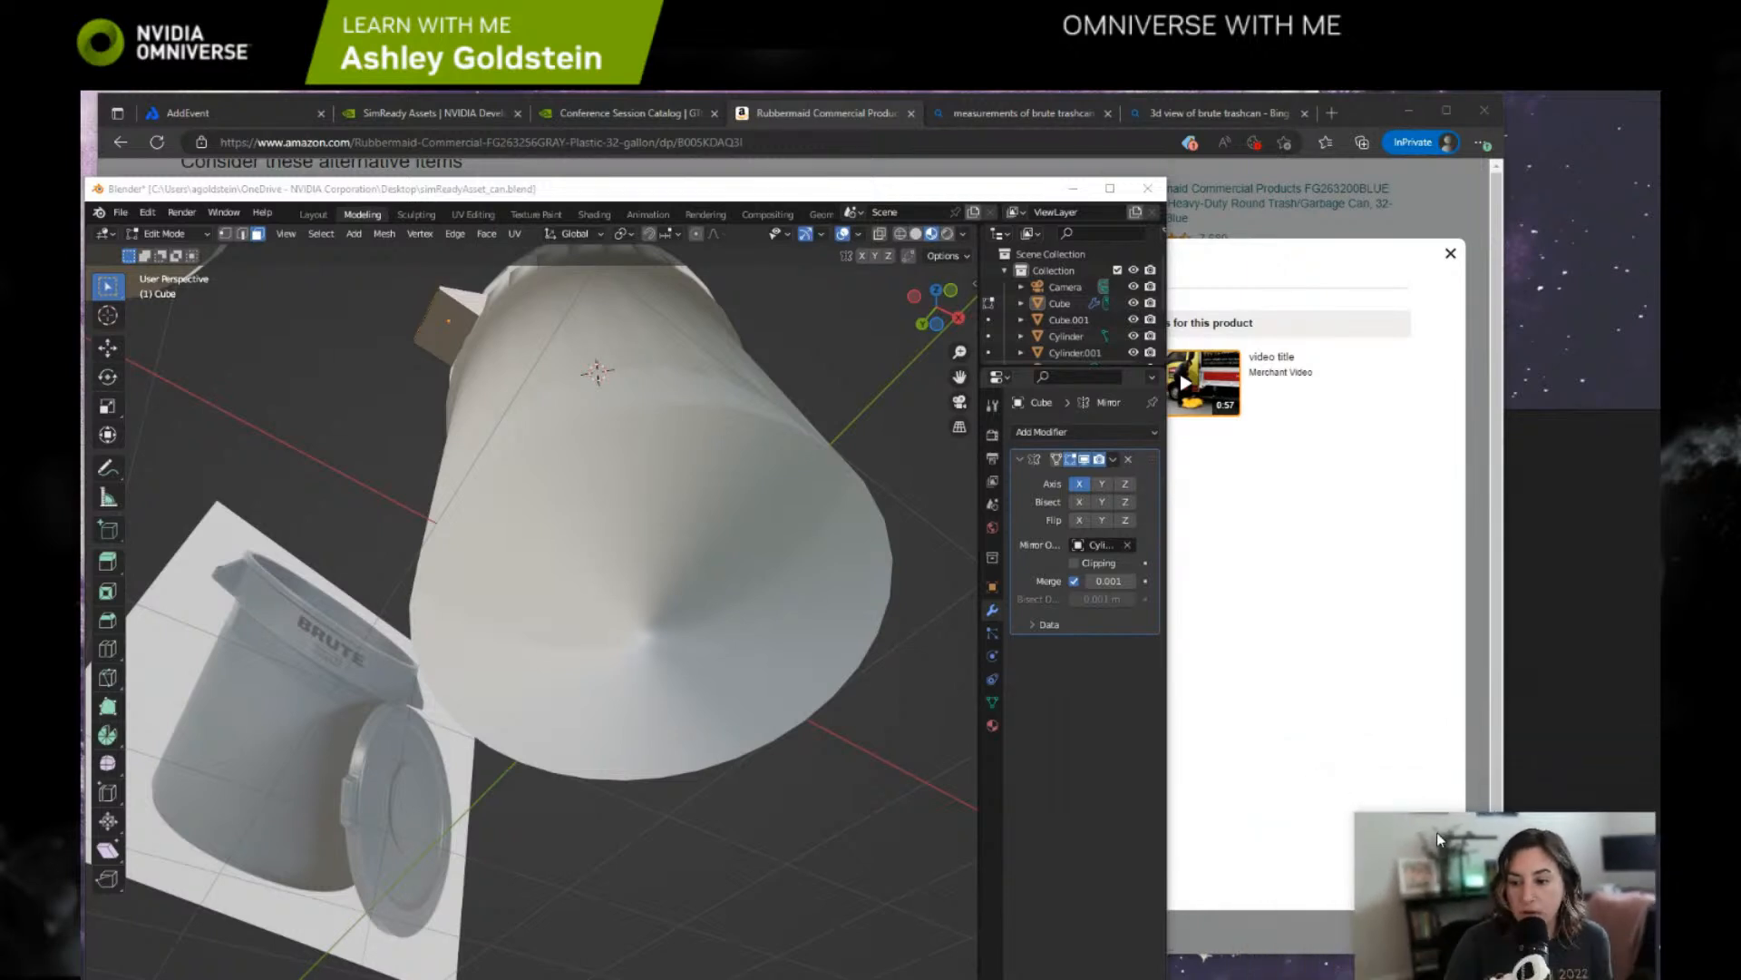
Maximize the Blender window and frame the underside of the trash can.
{"action": "left_click", "coordinate": [1110, 187]}
{"action": "scroll", "coordinate": [741, 444], "scroll_direction": "down", "scroll_amount": 2}
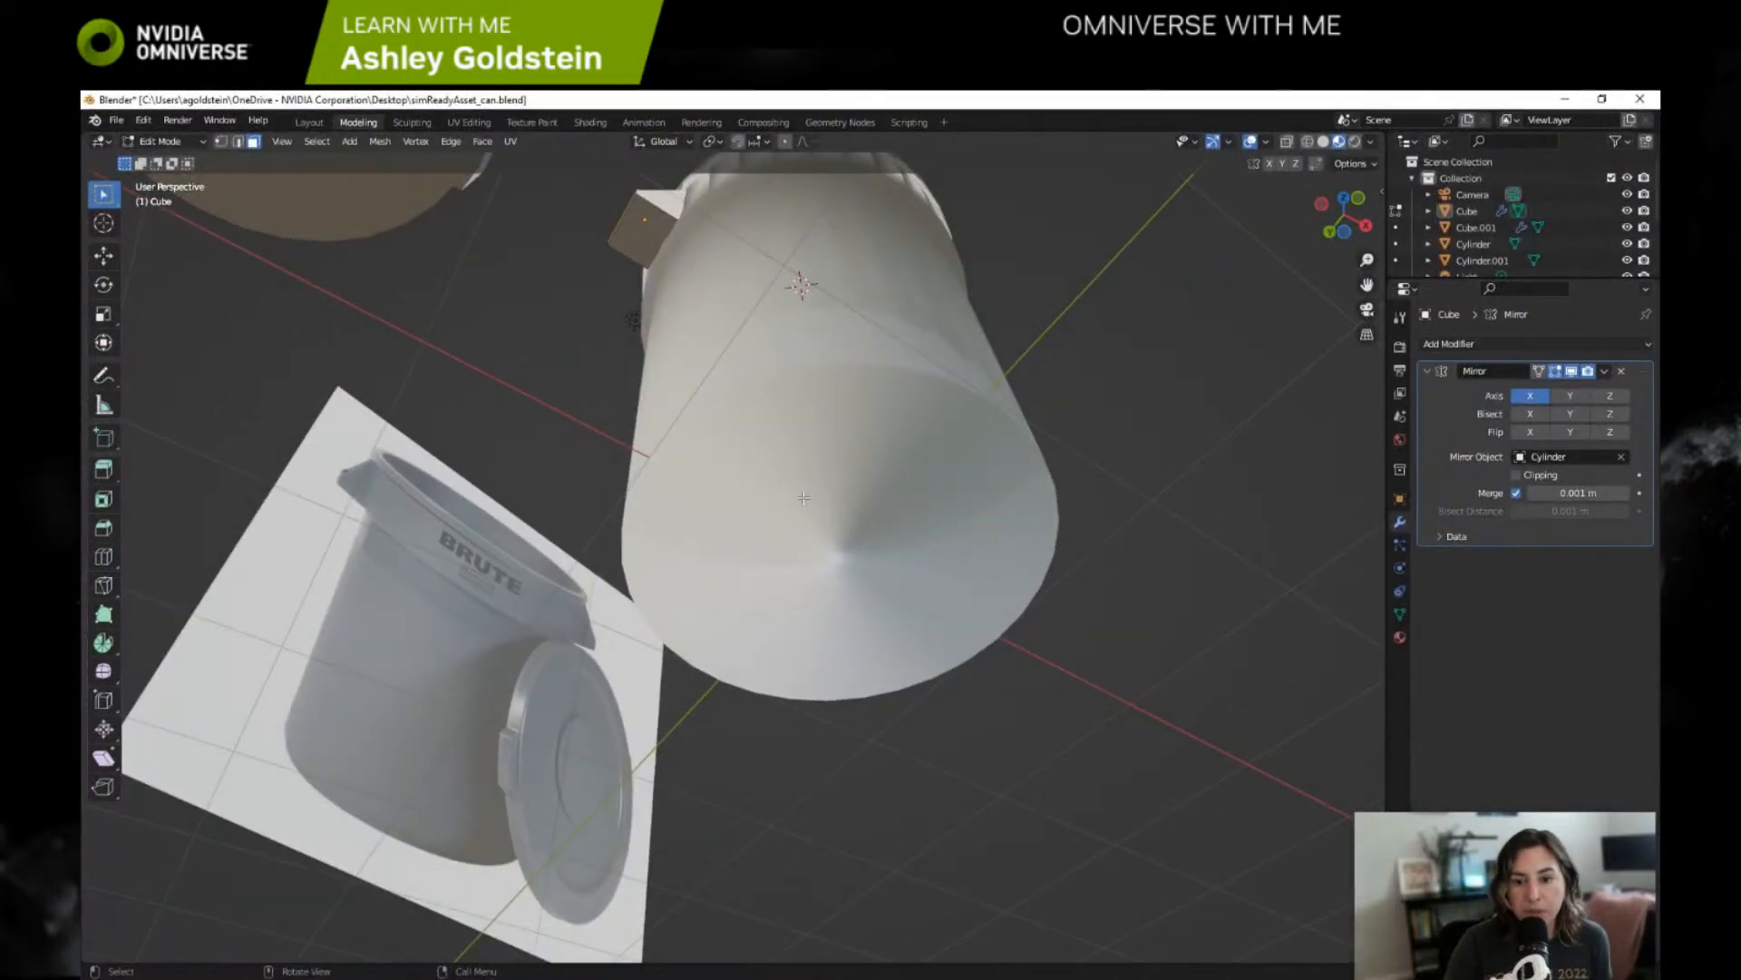
Examine the trash can, its lid, handle and ribbed rim from below and above against the Brute reference image.
{"action": "scroll", "coordinate": [776, 508], "scroll_direction": "down", "scroll_amount": 2}
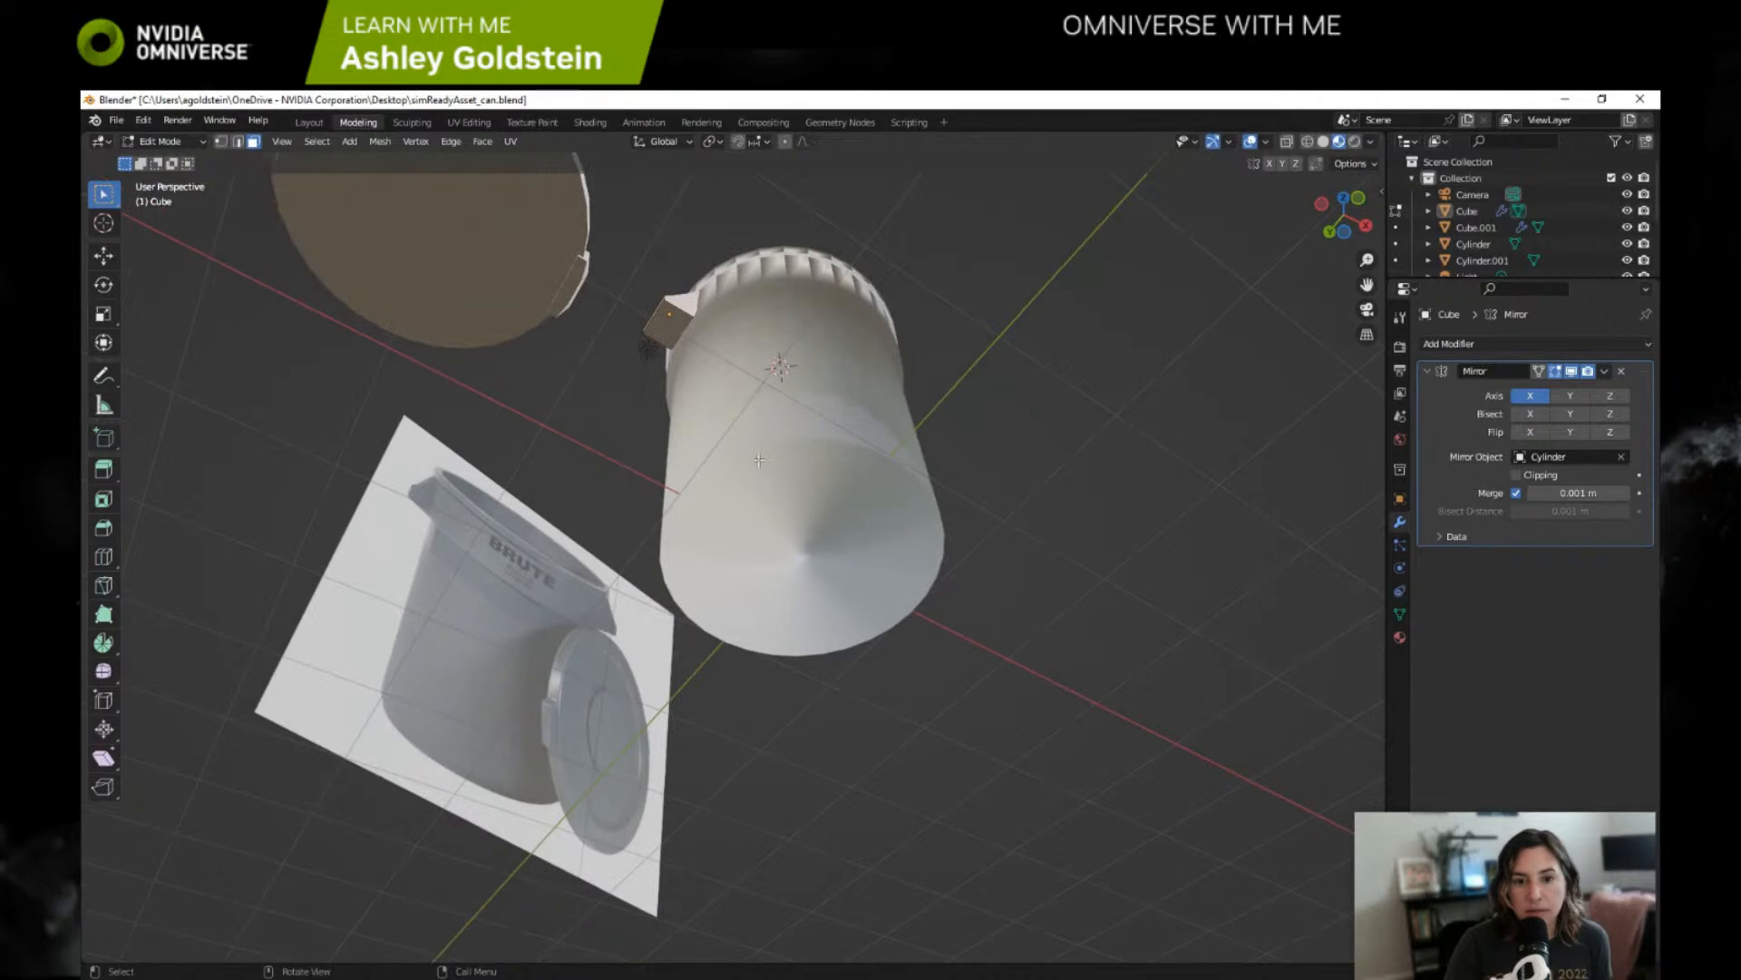
{"action": "scroll", "coordinate": [776, 533], "scroll_direction": "up", "scroll_amount": 2}
{"action": "middle_click_drag", "start_coordinate": [858, 588], "coordinate": [422, 436]}
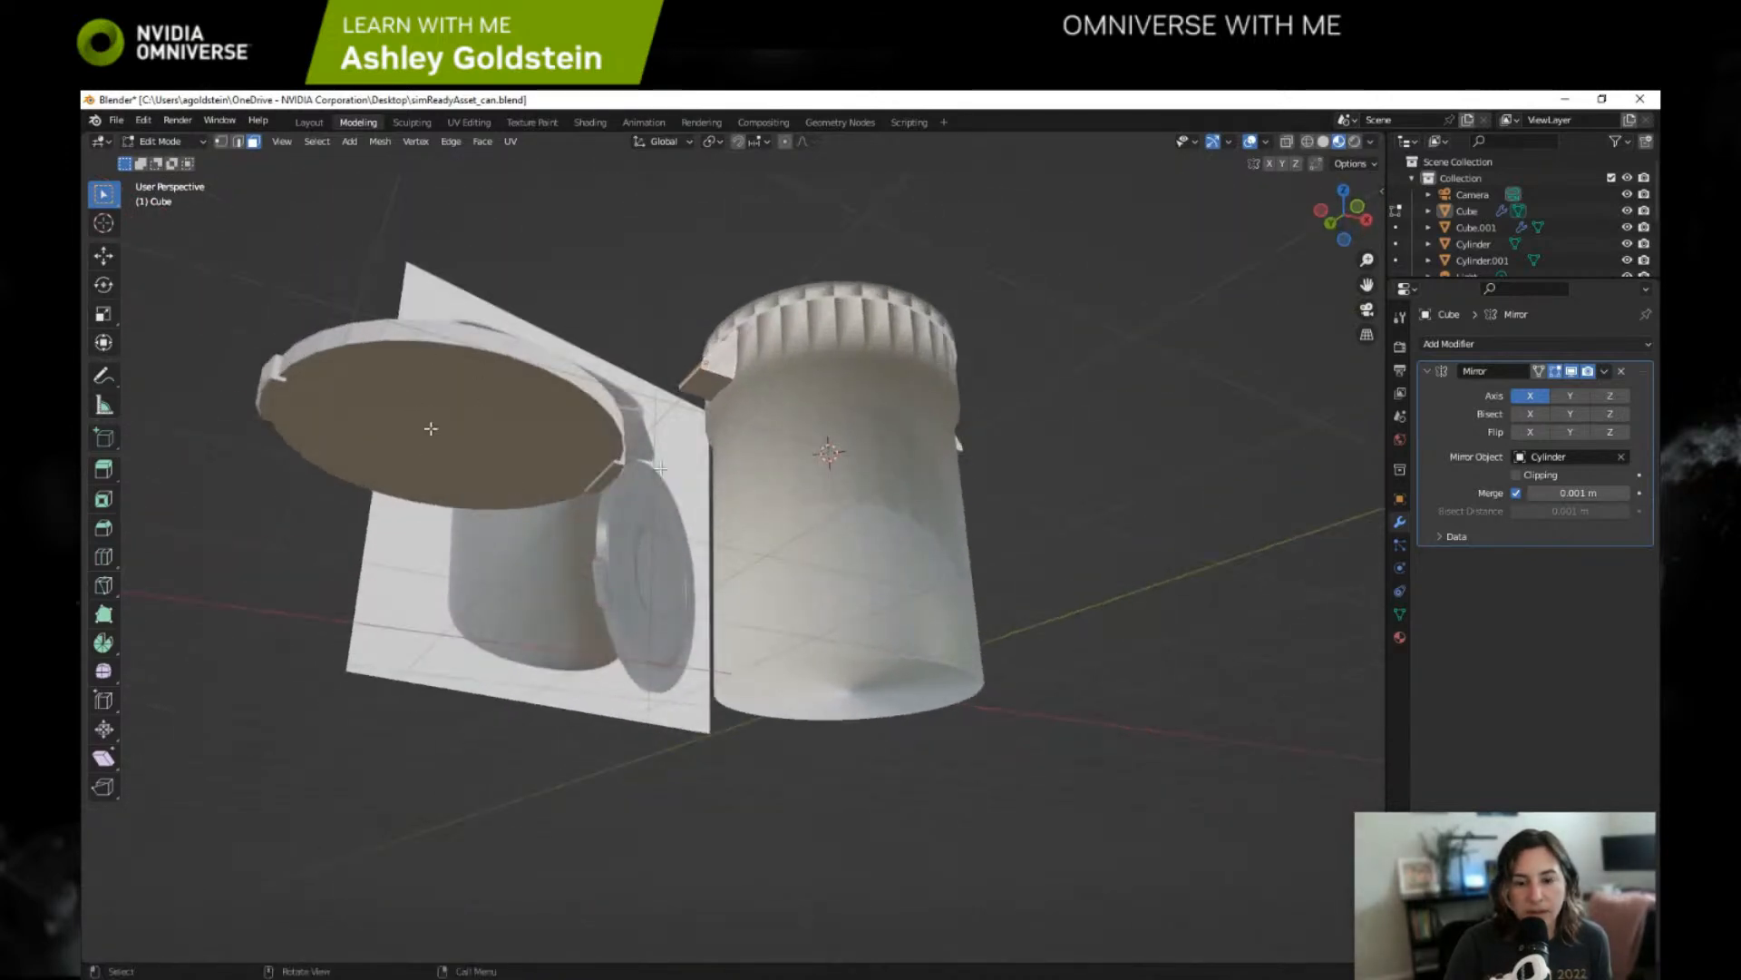
{"action": "middle_click_drag", "start_coordinate": [792, 488], "coordinate": [749, 313]}
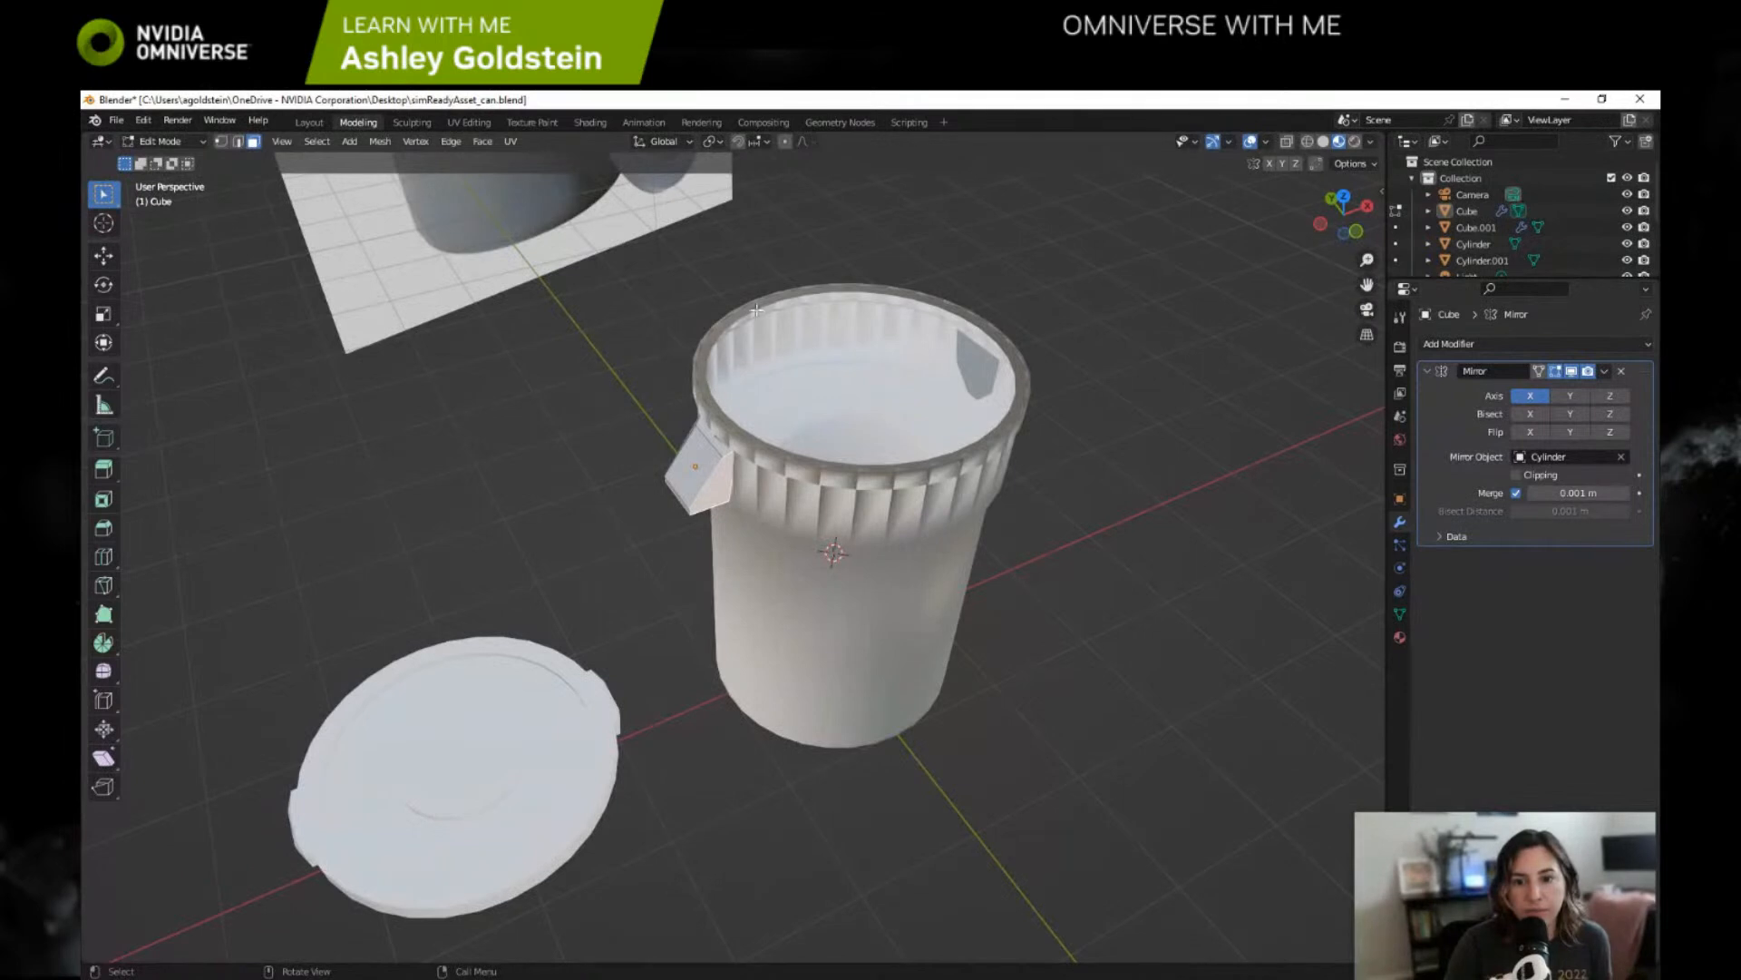
{"action": "middle_click_drag", "start_coordinate": [709, 386], "coordinate": [494, 558]}
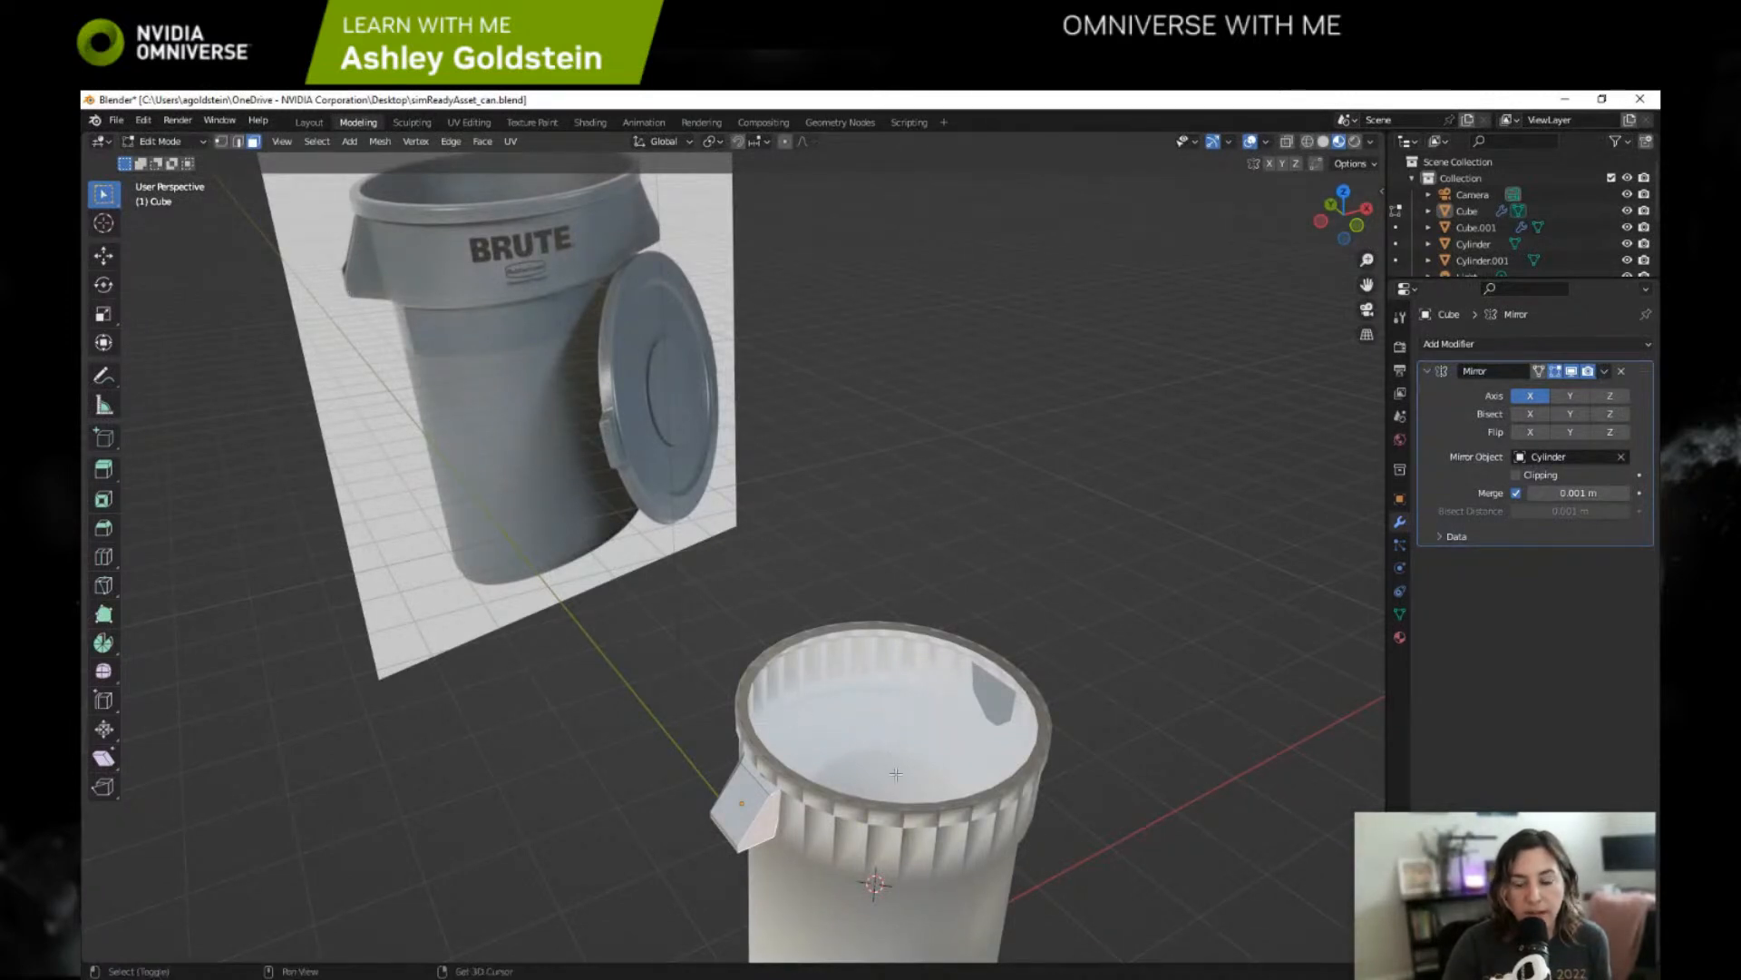
{"action": "middle_click_drag", "start_coordinate": [899, 779], "coordinate": [782, 603], "text": "shift"}
{"action": "scroll", "coordinate": [782, 603], "scroll_direction": "up", "scroll_amount": 5}
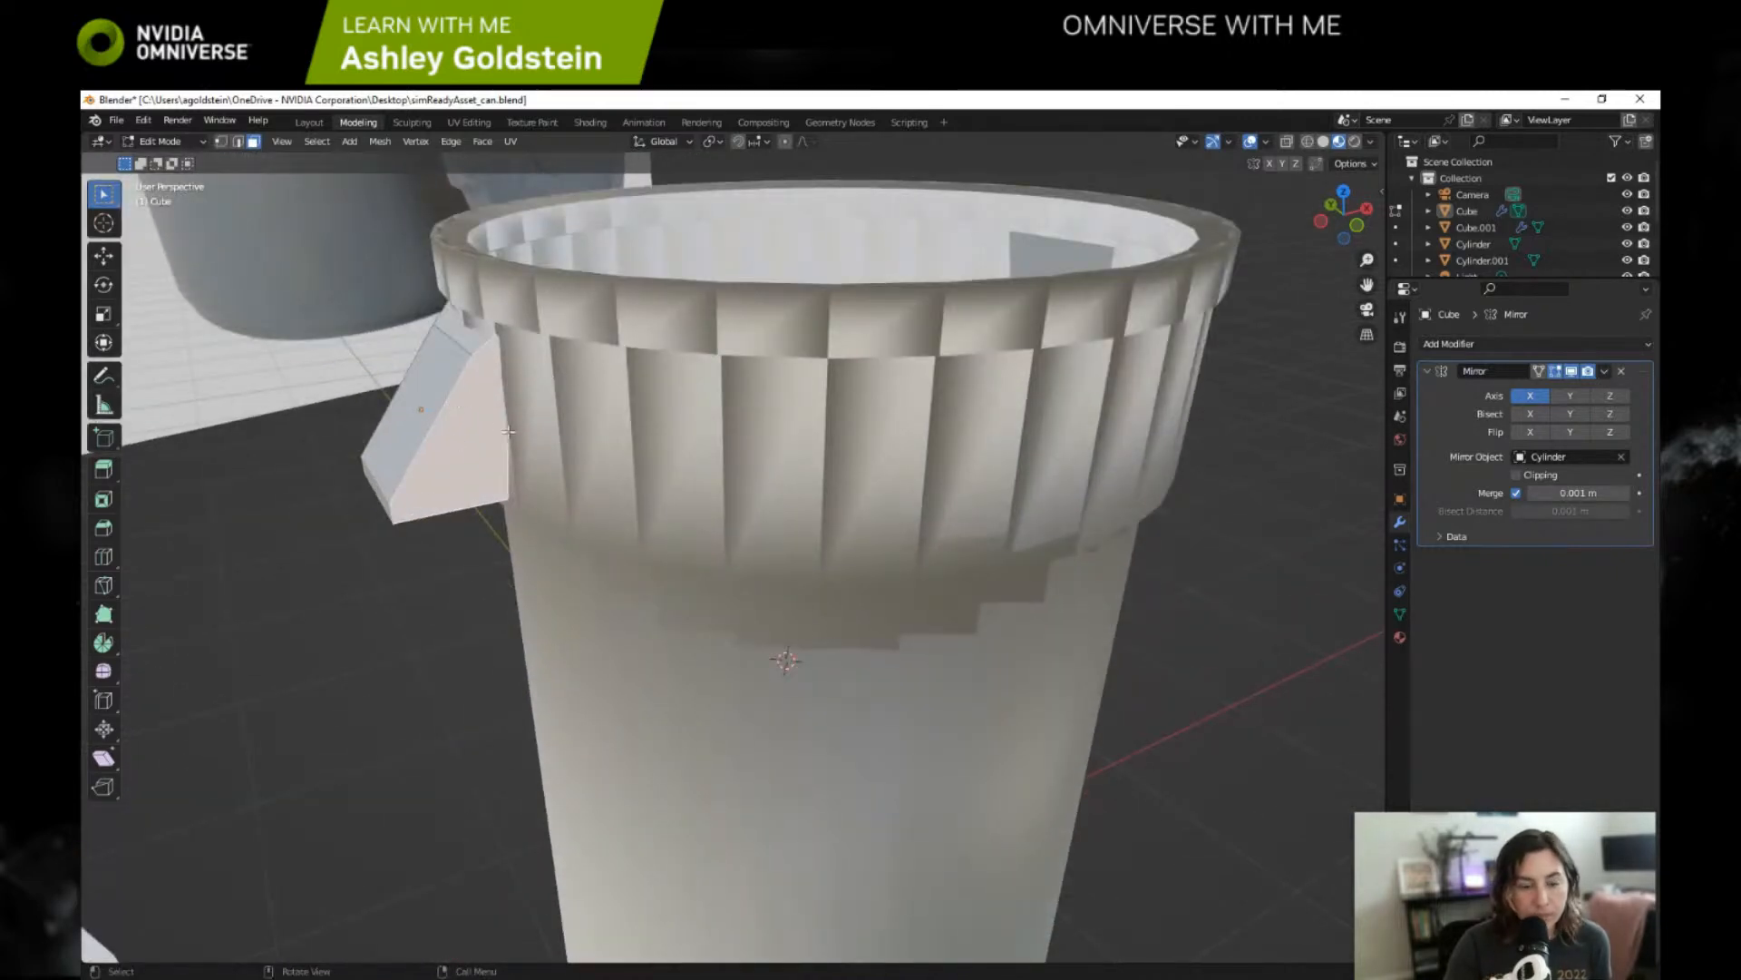
Inspect the trash can's handle, side and flat underside from close up.
{"action": "middle_click_drag", "start_coordinate": [444, 448], "coordinate": [479, 412]}
{"action": "middle_click_drag", "start_coordinate": [879, 729], "coordinate": [885, 441], "text": "shift"}
{"action": "middle_click_drag", "start_coordinate": [943, 802], "coordinate": [894, 568], "text": "shift"}
{"action": "middle_click_drag", "start_coordinate": [868, 680], "coordinate": [834, 656]}
{"action": "scroll", "coordinate": [834, 657], "scroll_direction": "up", "scroll_amount": 2}
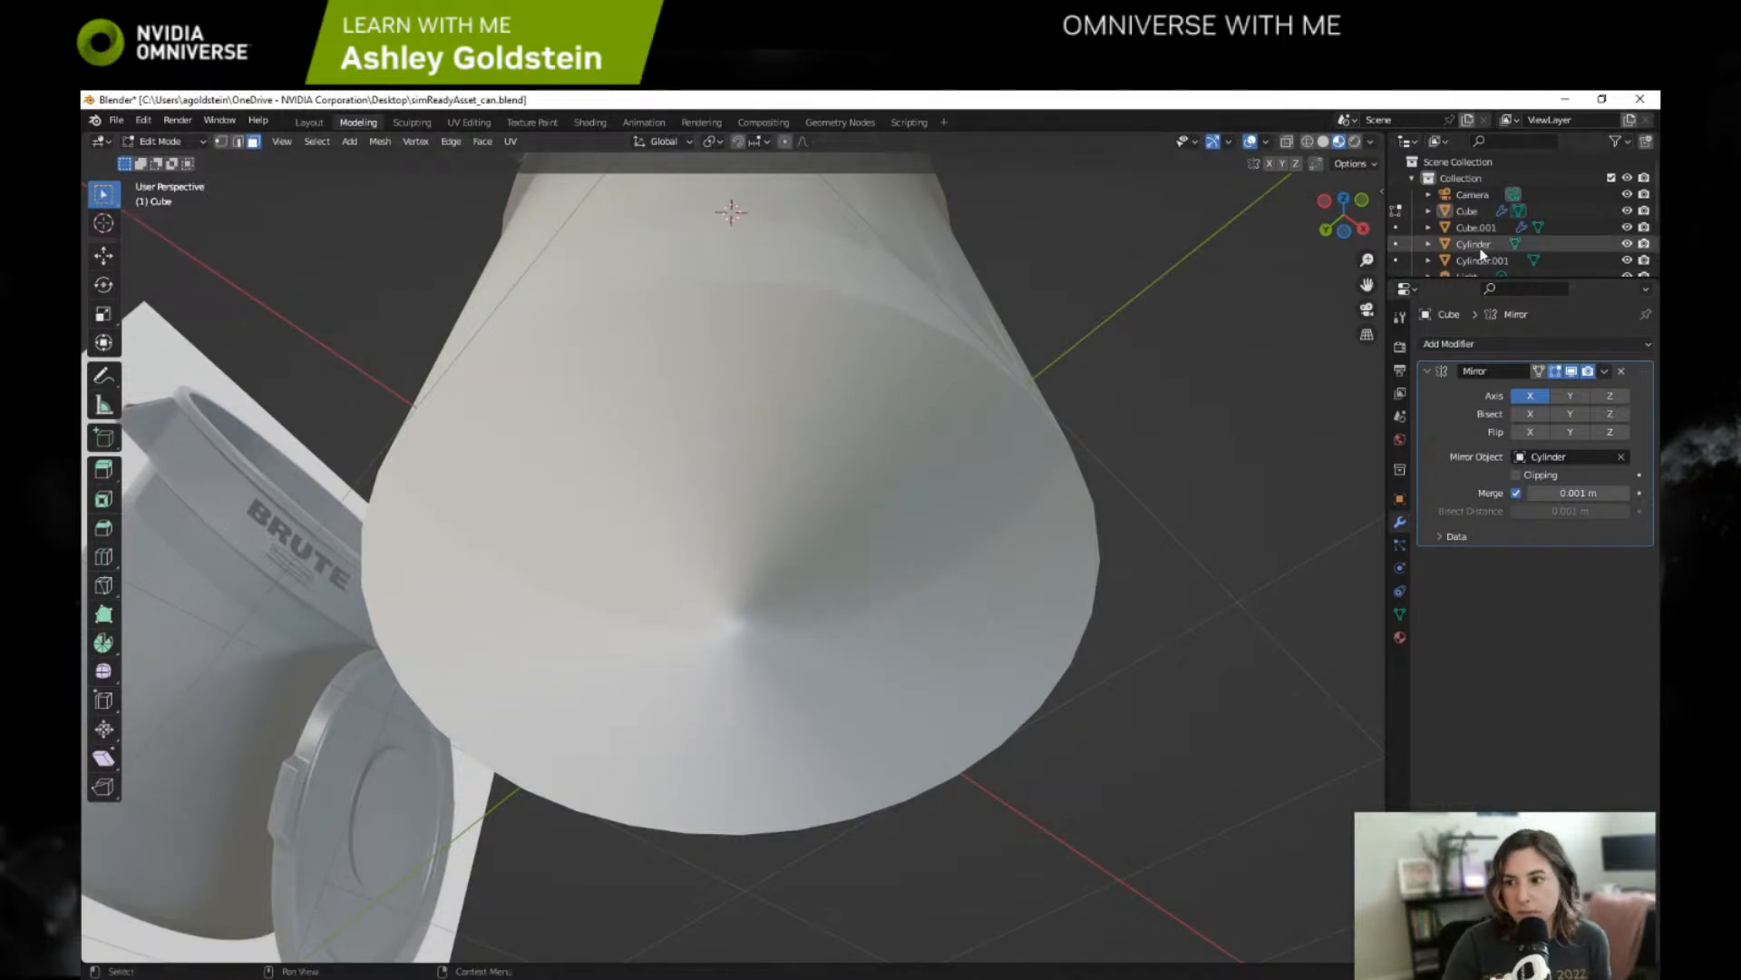
{"action": "middle_click_drag", "start_coordinate": [1004, 302], "coordinate": [778, 346]}
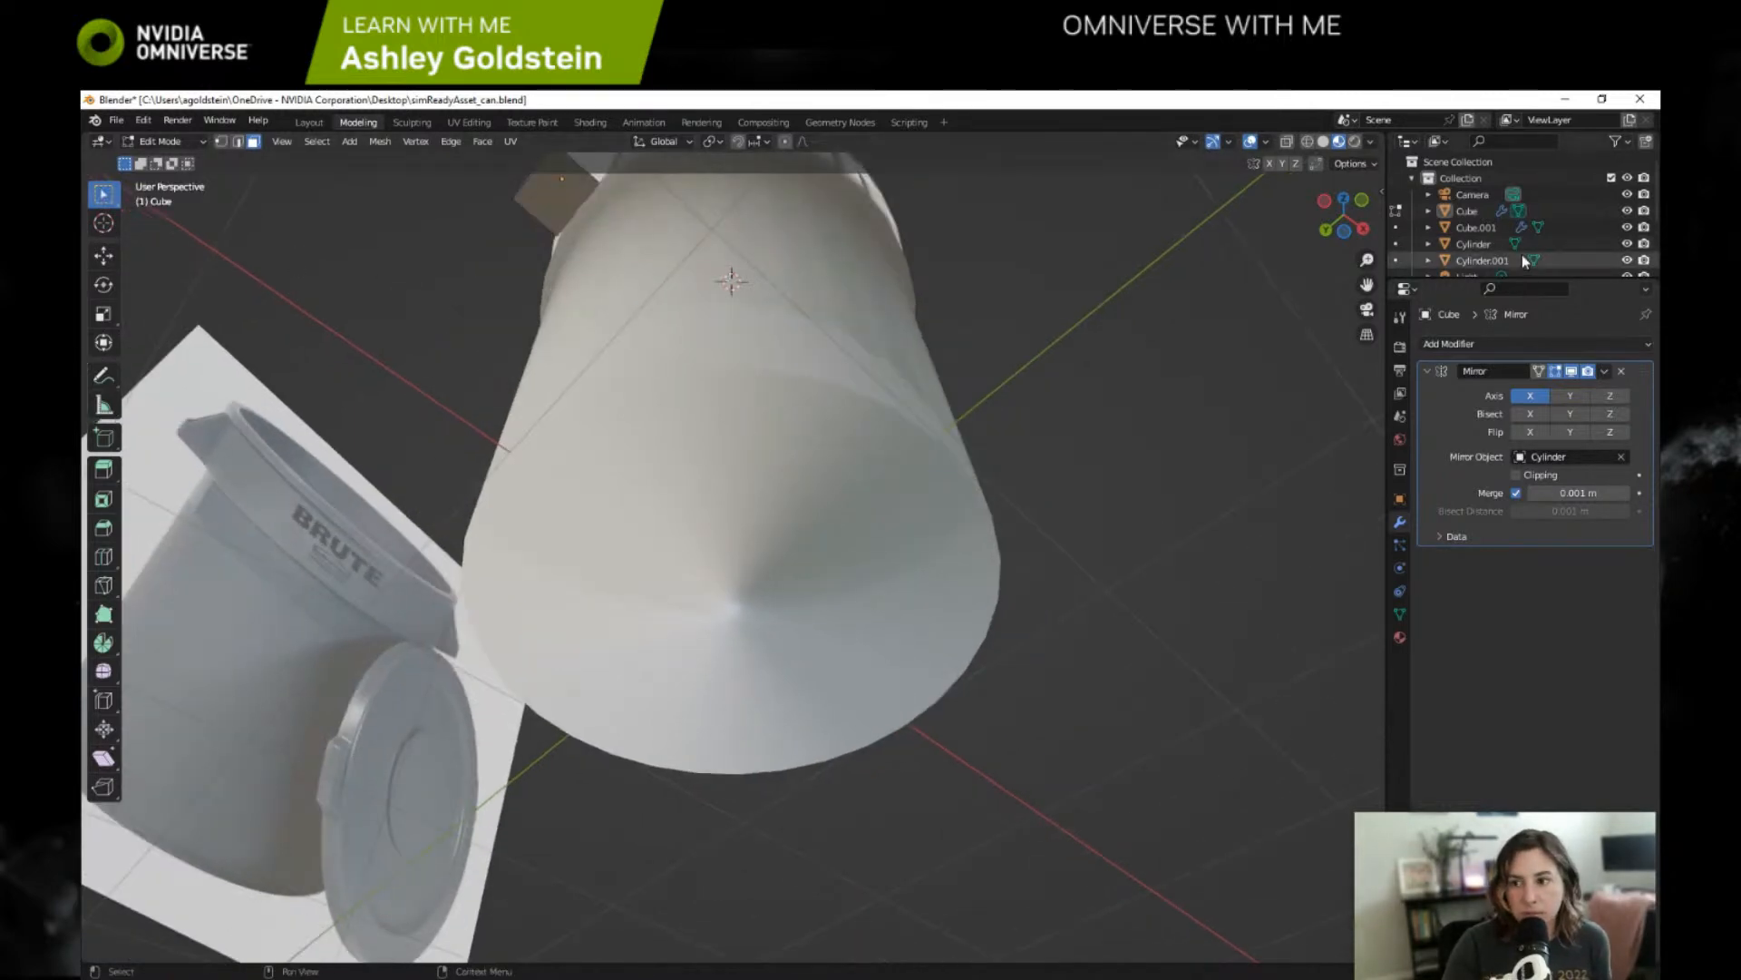
{"action": "middle_click_drag", "start_coordinate": [725, 272], "coordinate": [821, 308]}
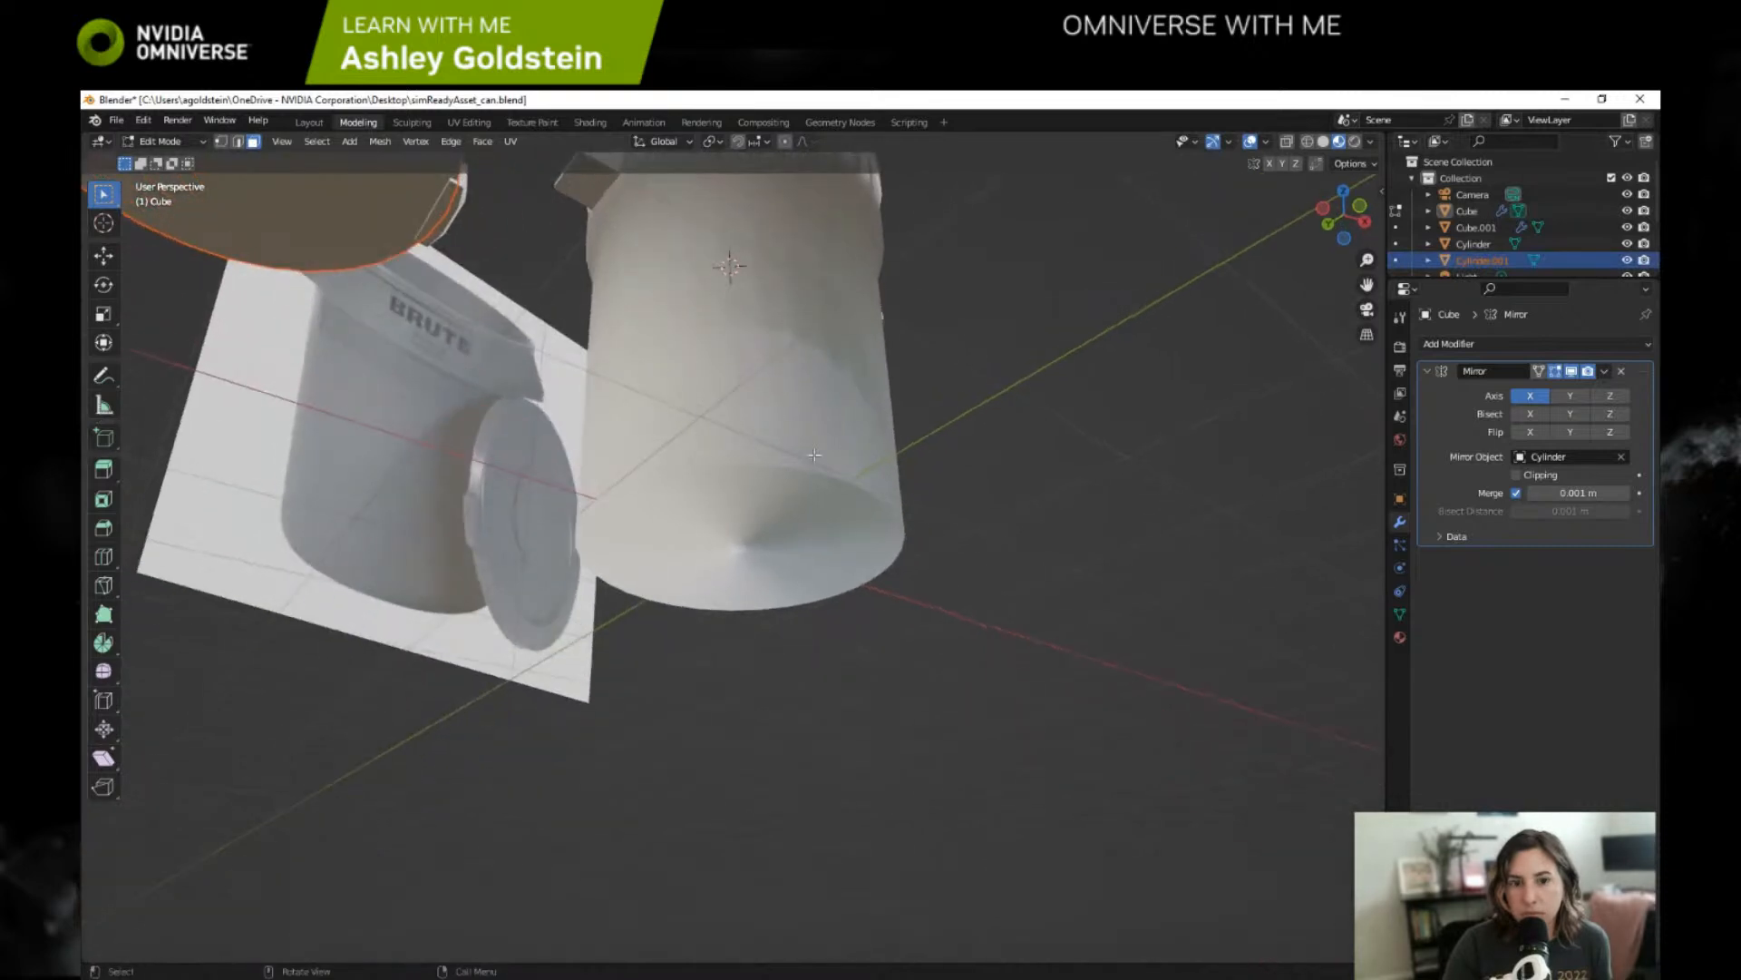
Select the trash can body object Cylinder and frame its underside.
{"action": "scroll", "coordinate": [1483, 222], "scroll_direction": "down", "scroll_amount": 3}
{"action": "scroll", "coordinate": [1480, 220], "scroll_direction": "up", "scroll_amount": 2}
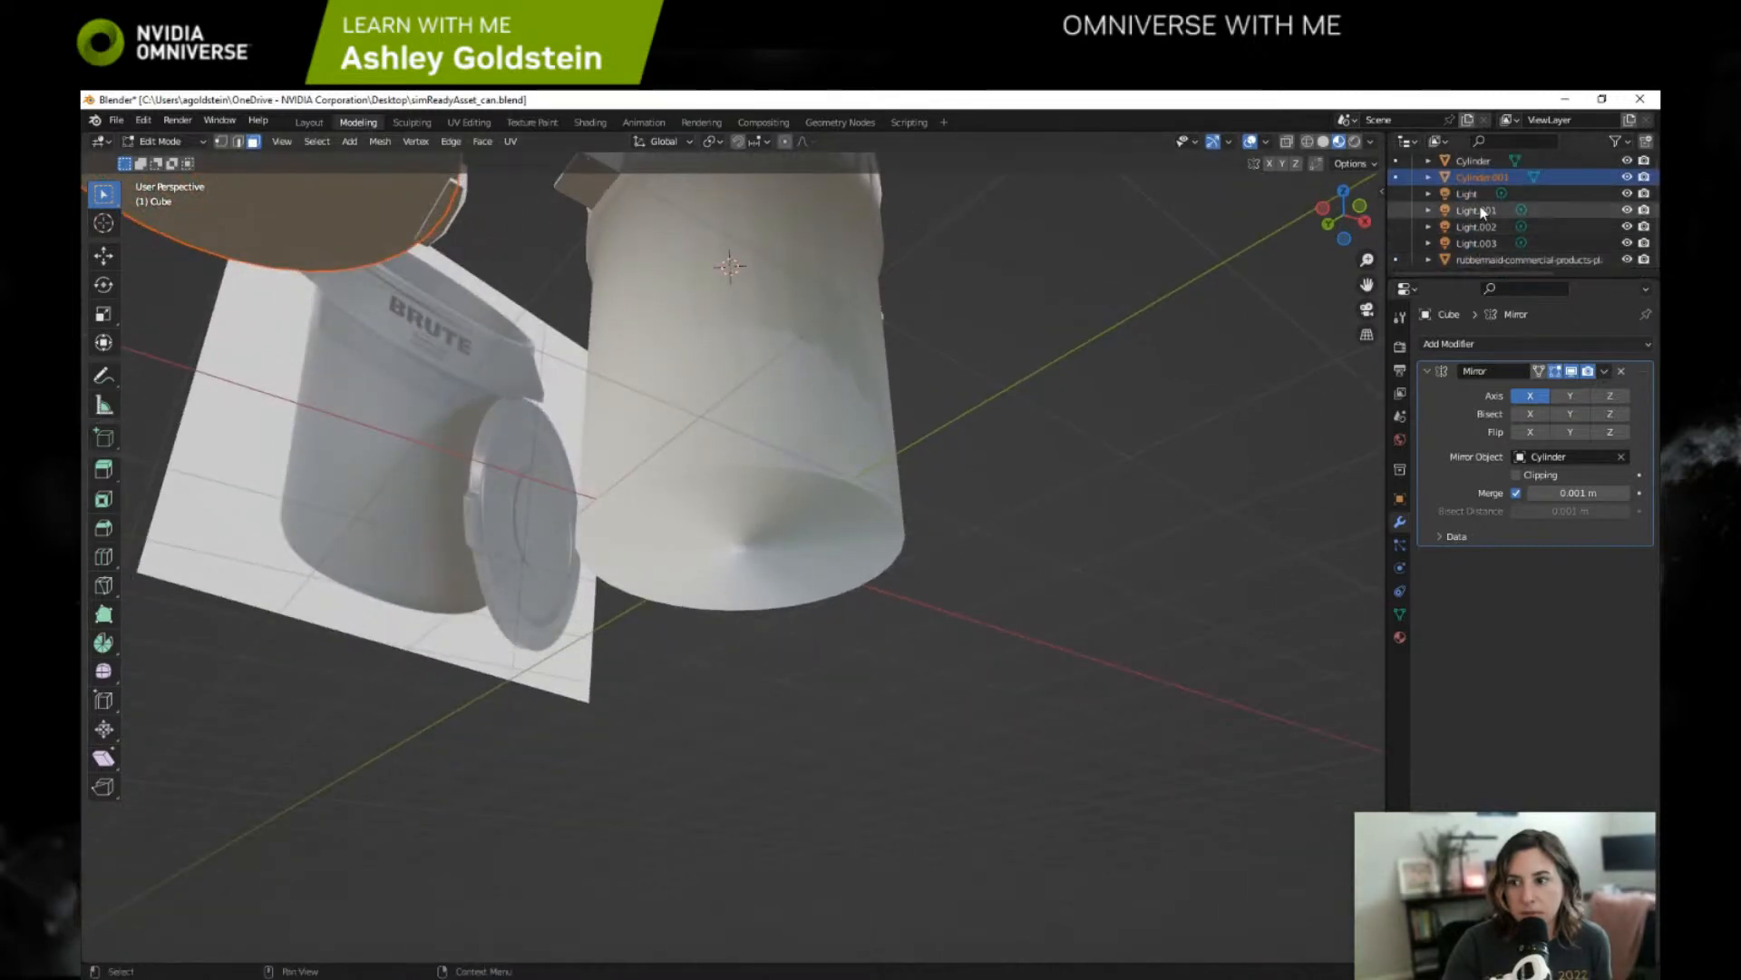
{"action": "left_click", "coordinate": [1473, 210]}
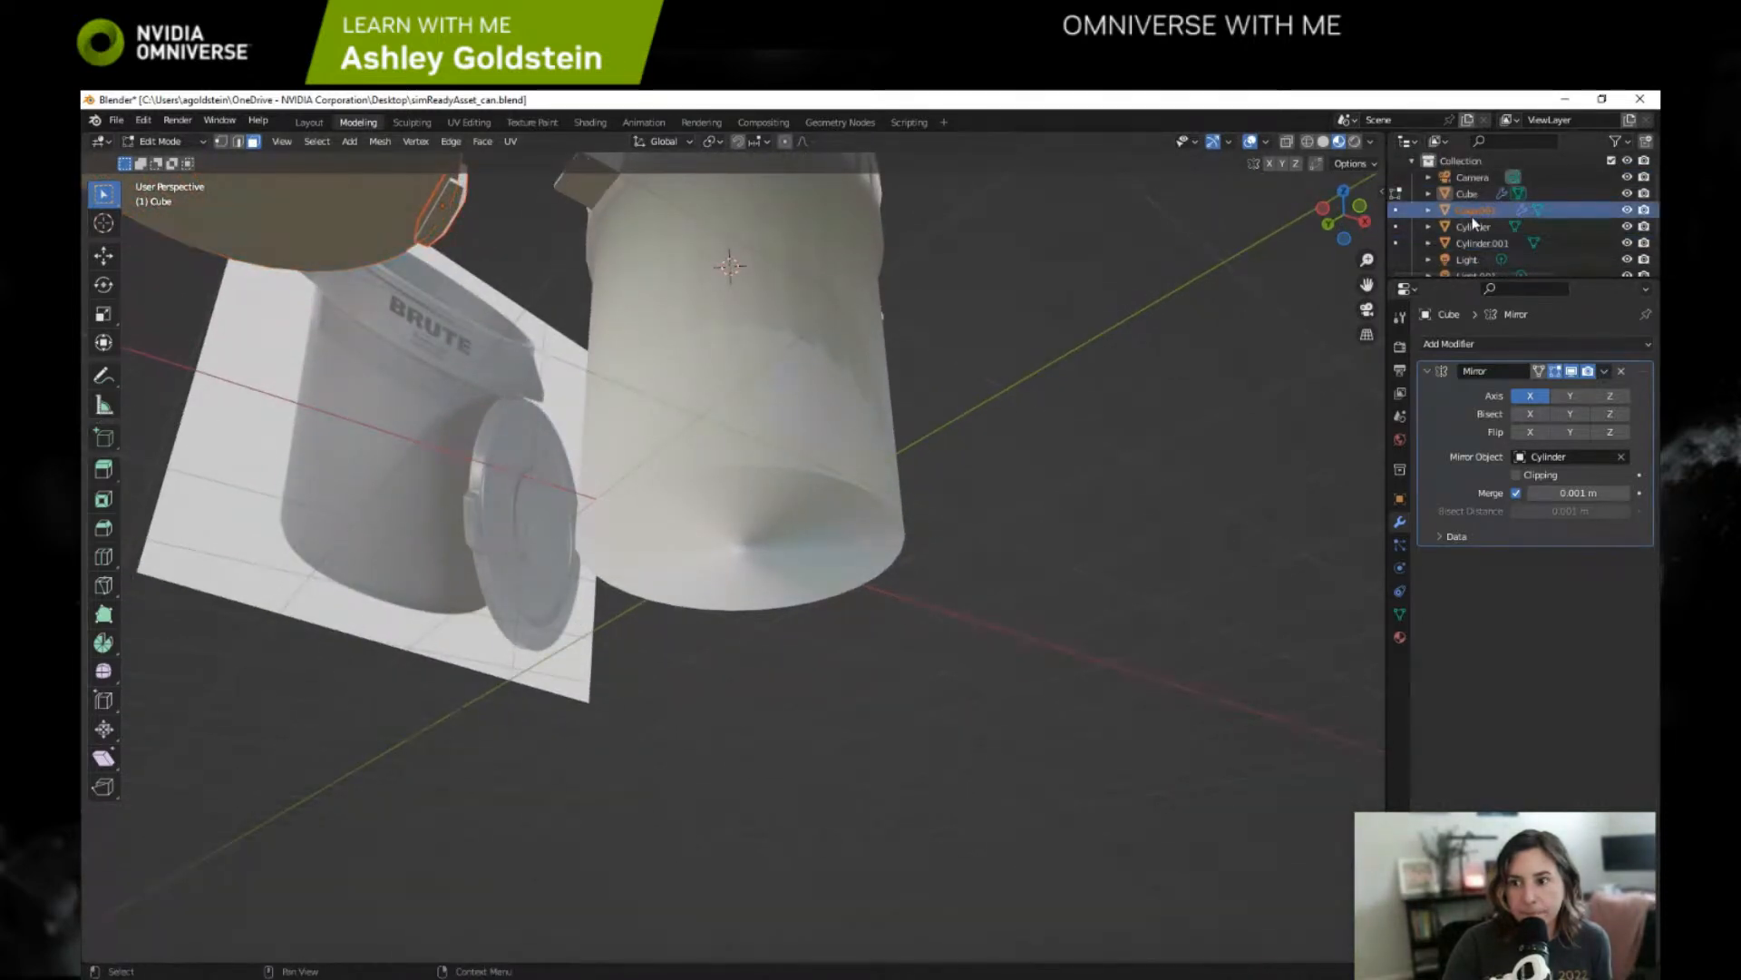
{"action": "left_click", "coordinate": [1469, 225]}
{"action": "scroll", "coordinate": [879, 428], "scroll_direction": "up", "scroll_amount": 3}
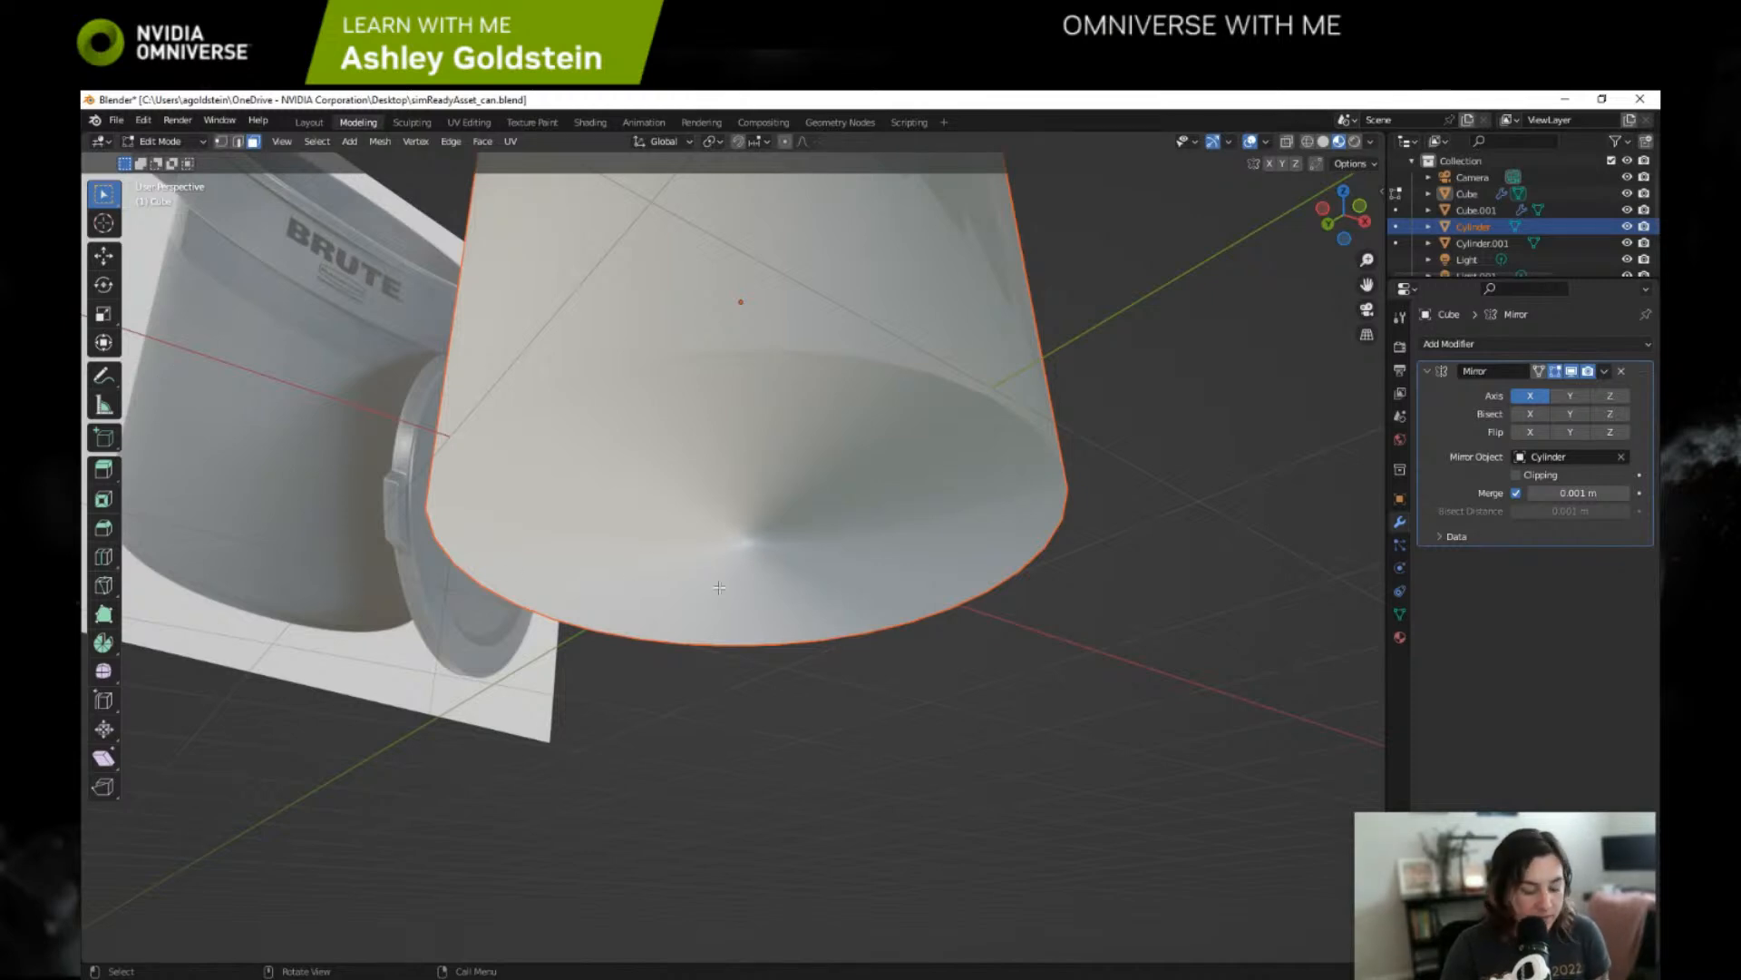
Enter Edit Mode on the Cylinder object and select the can's bottom face.
{"action": "left_click", "coordinate": [109, 558]}
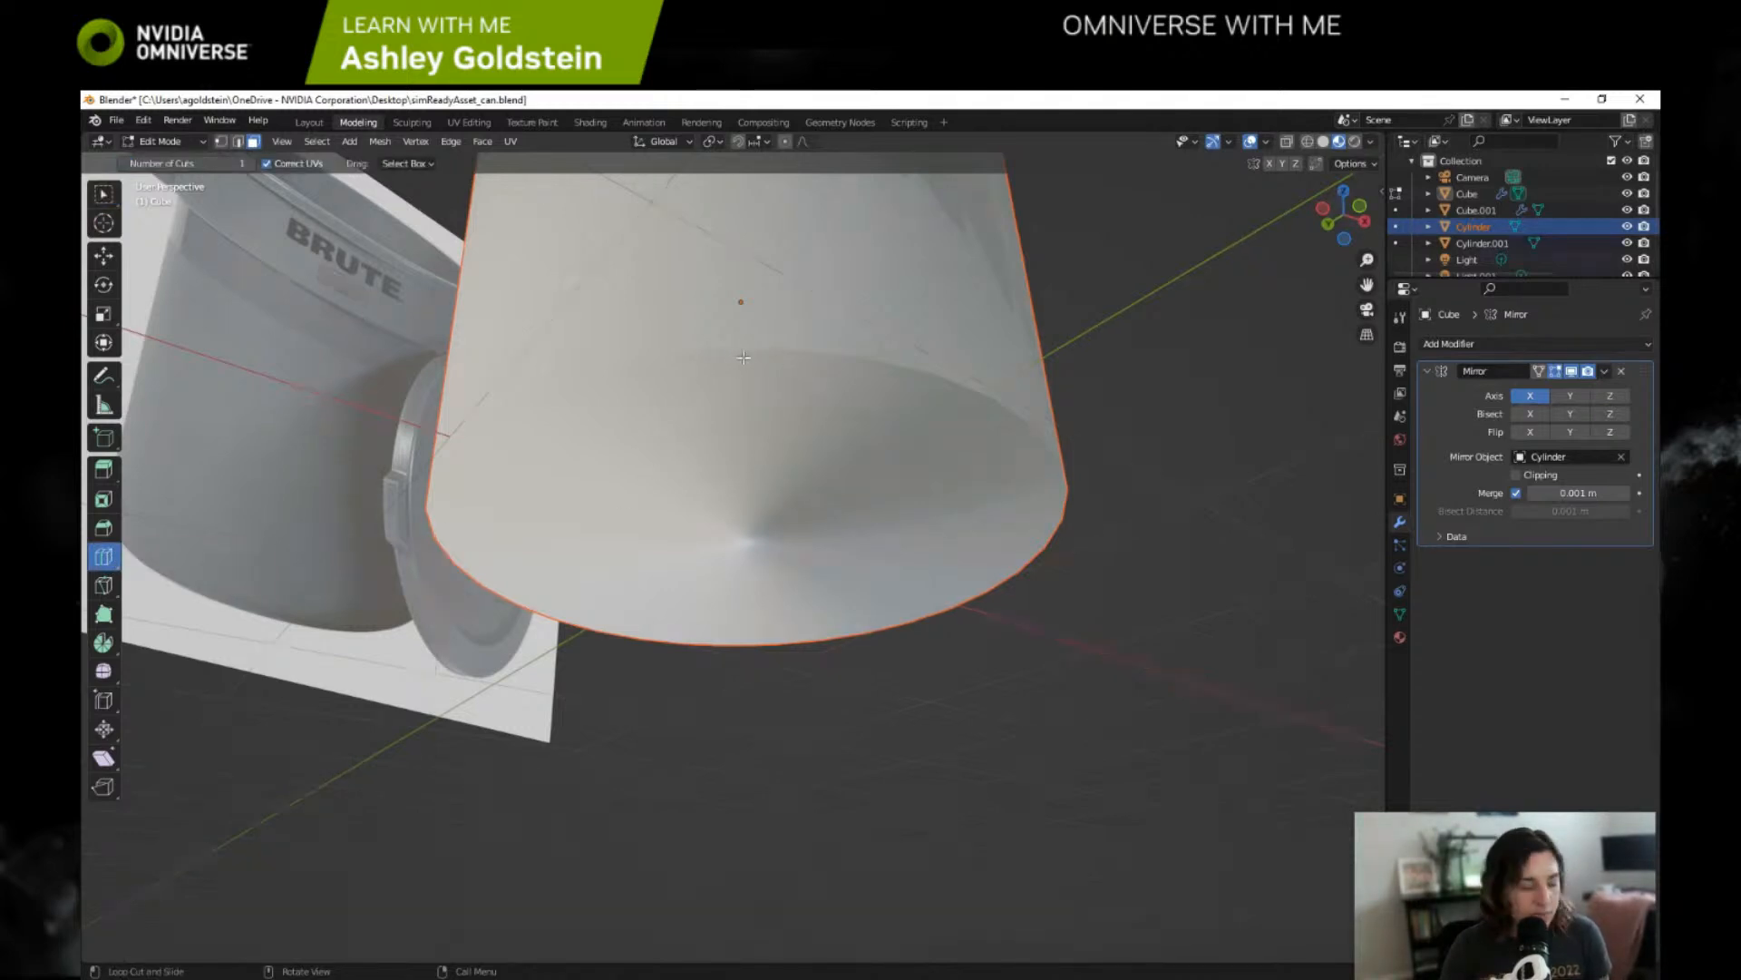
{"action": "key", "text": "Tab"}
{"action": "left_click", "coordinate": [176, 141]}
{"action": "left_click", "coordinate": [173, 179]}
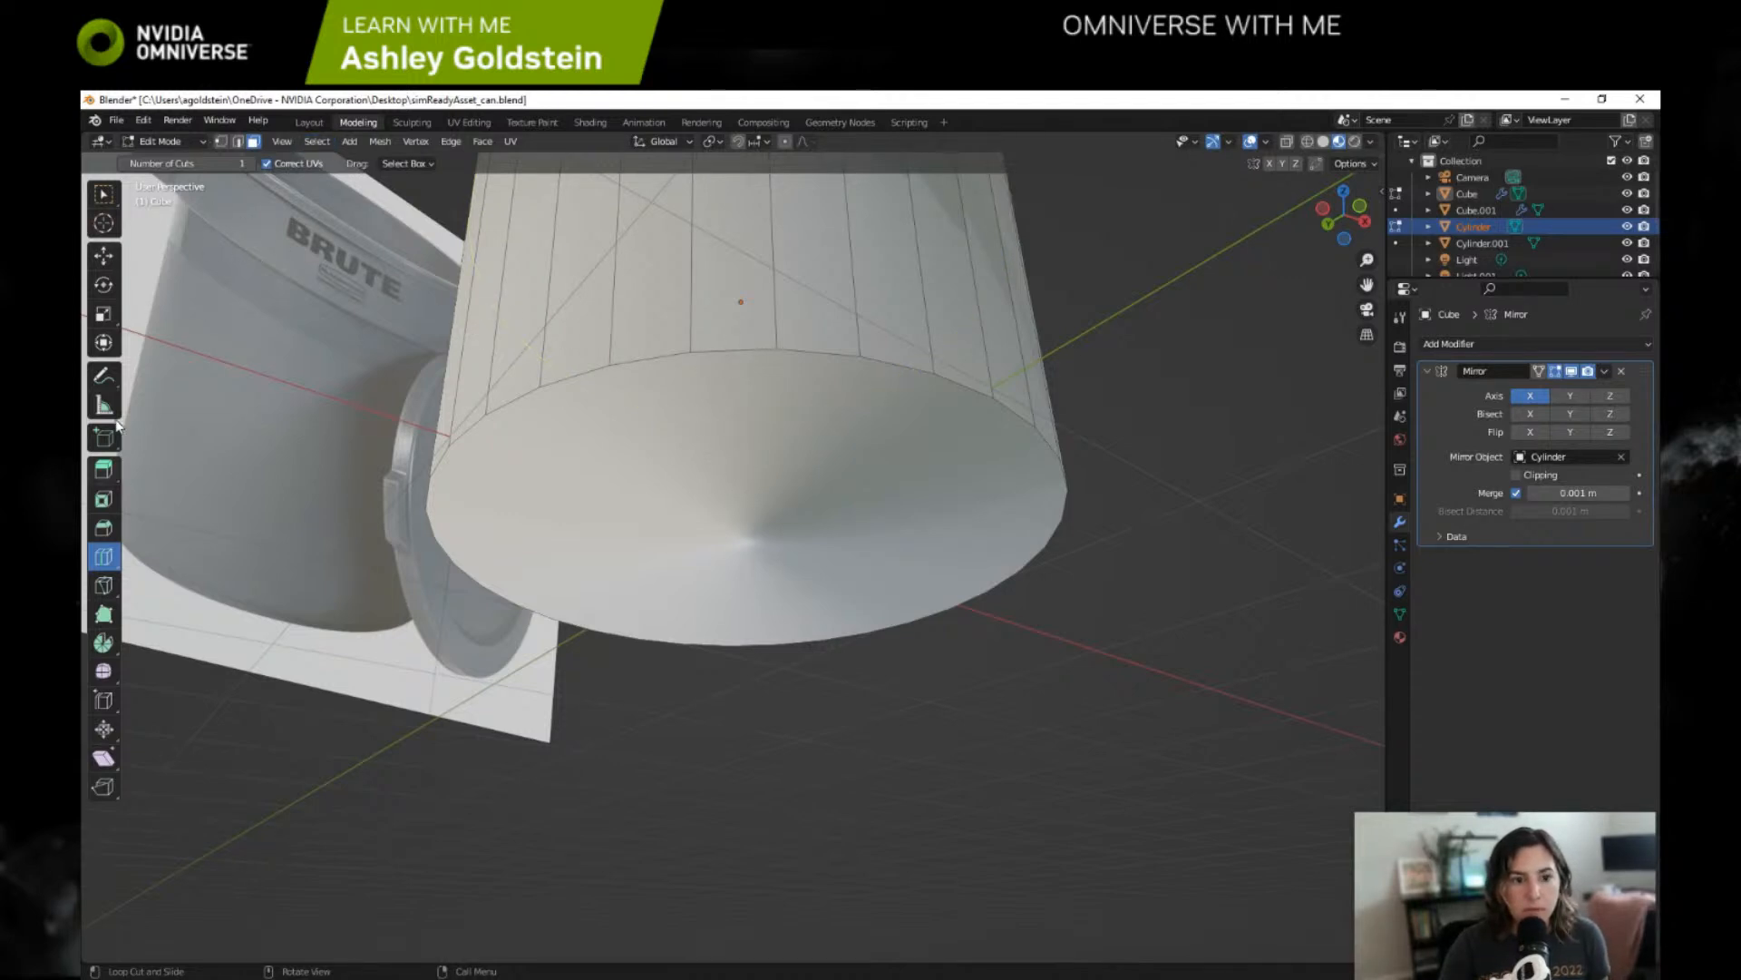
{"action": "left_click", "coordinate": [104, 194]}
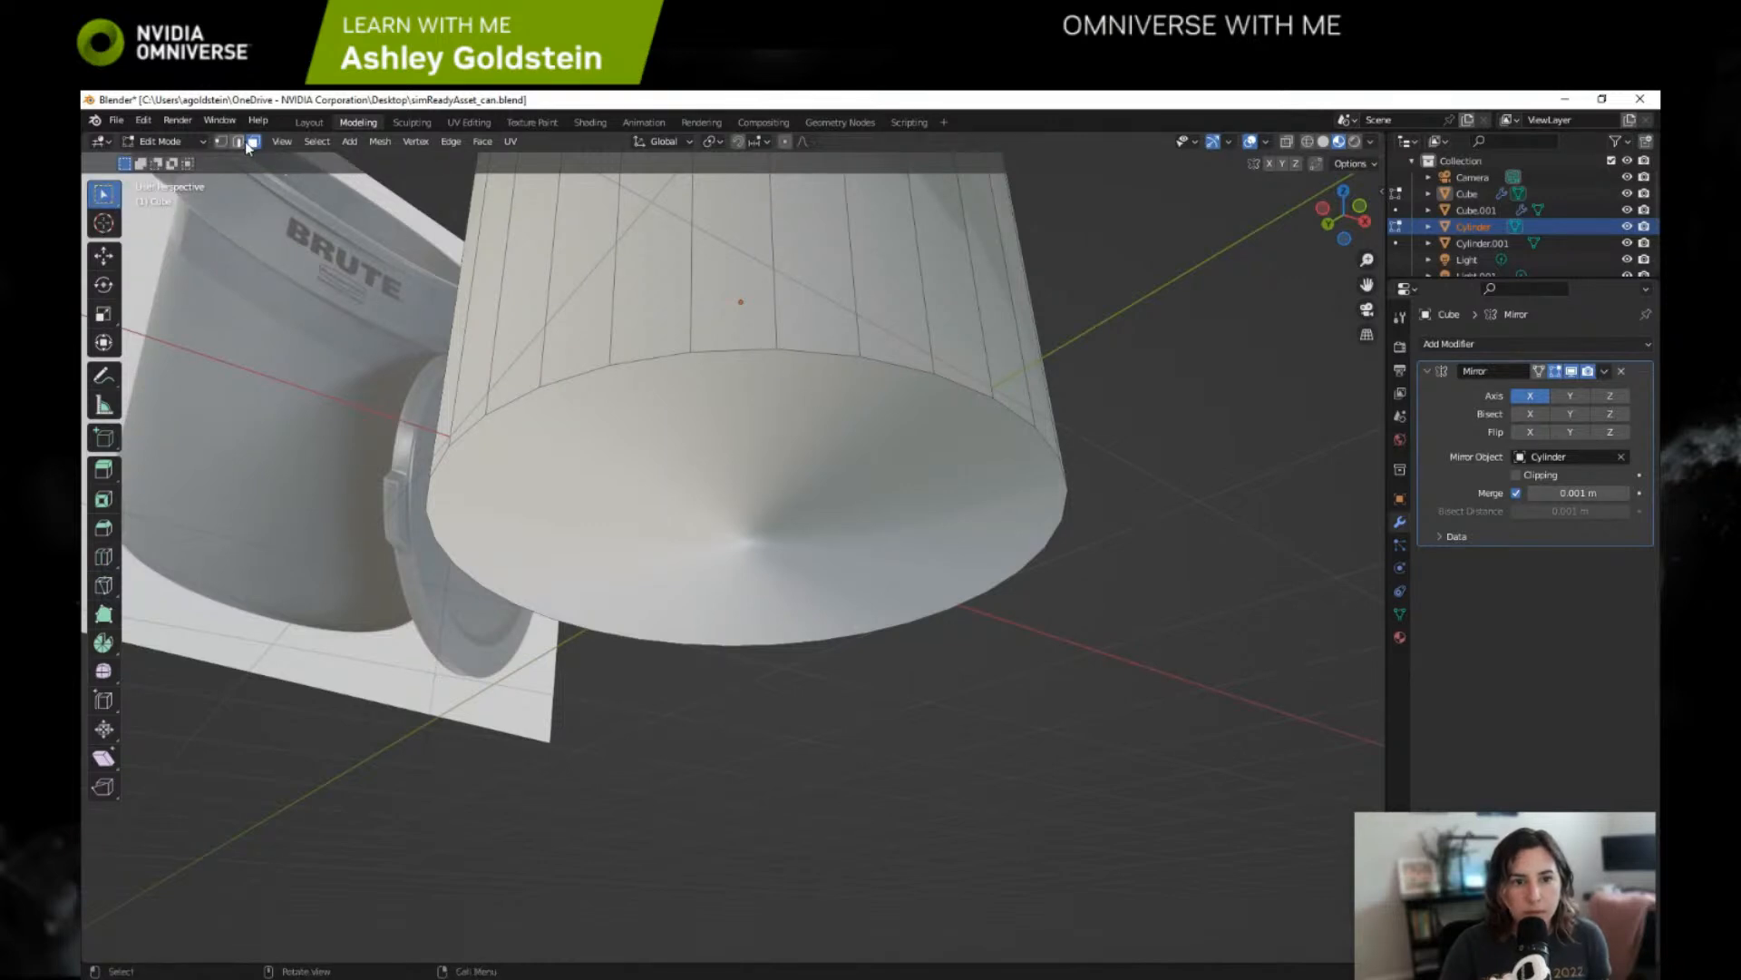
{"action": "left_click", "coordinate": [631, 400]}
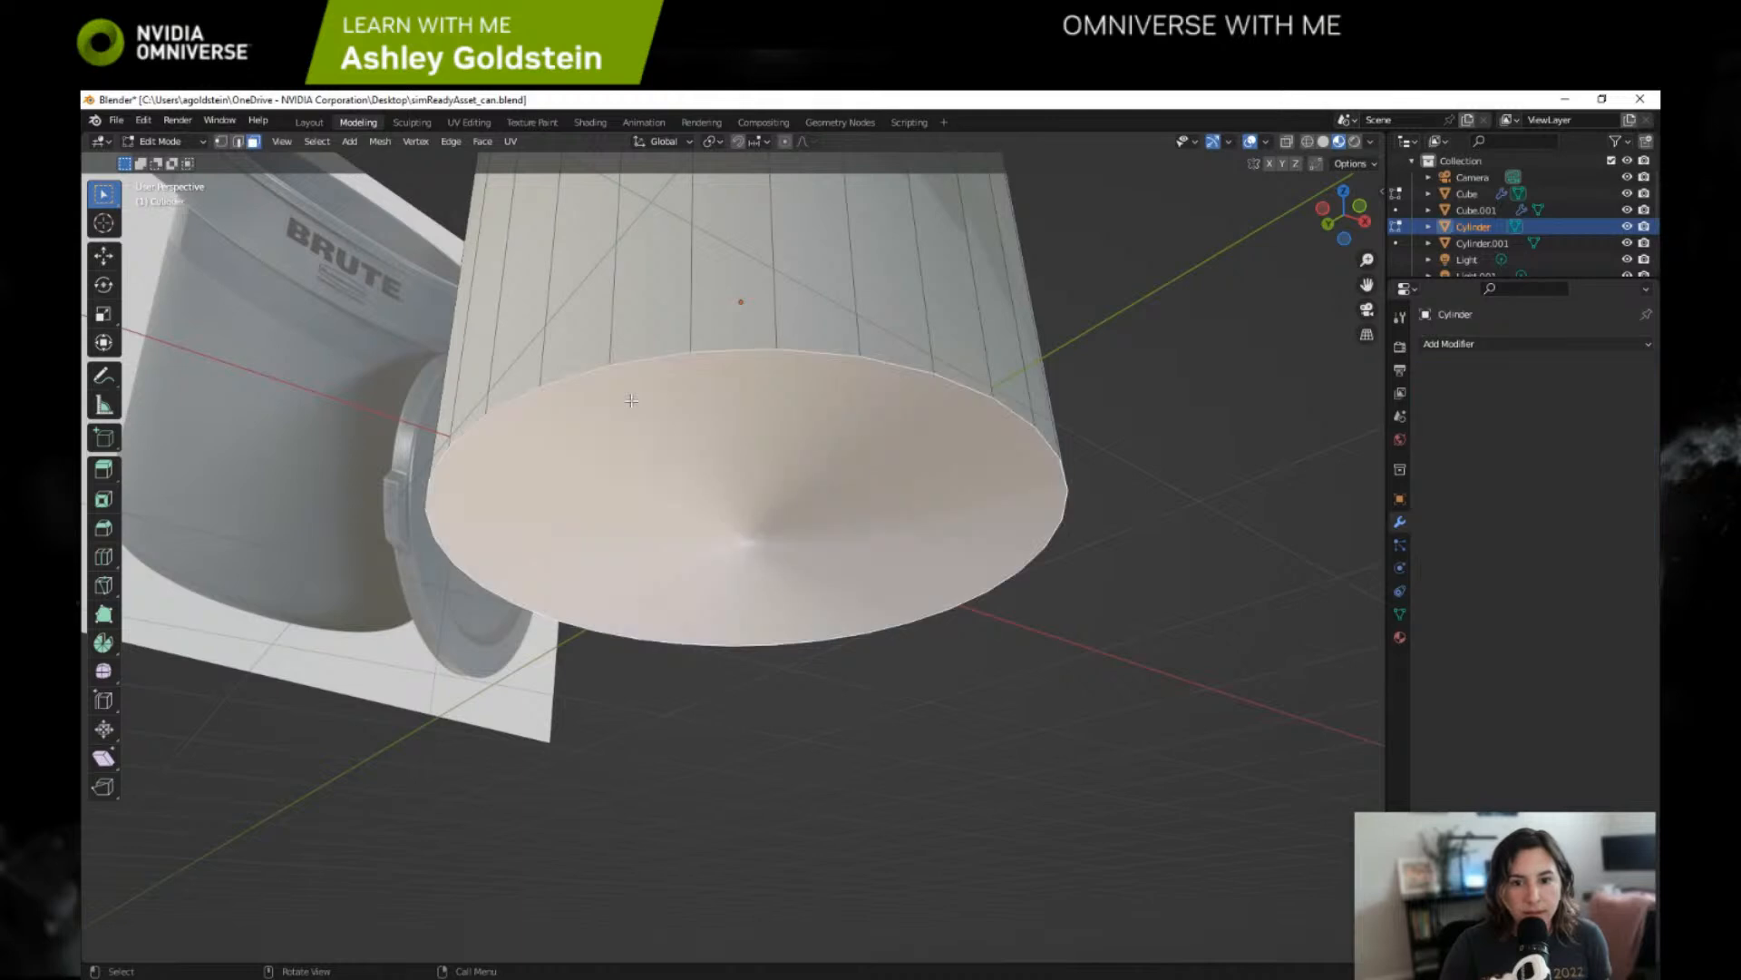
Switch to edge selection and try a loop cut on an edge of the can's bottom rim.
{"action": "left_click", "coordinate": [104, 556]}
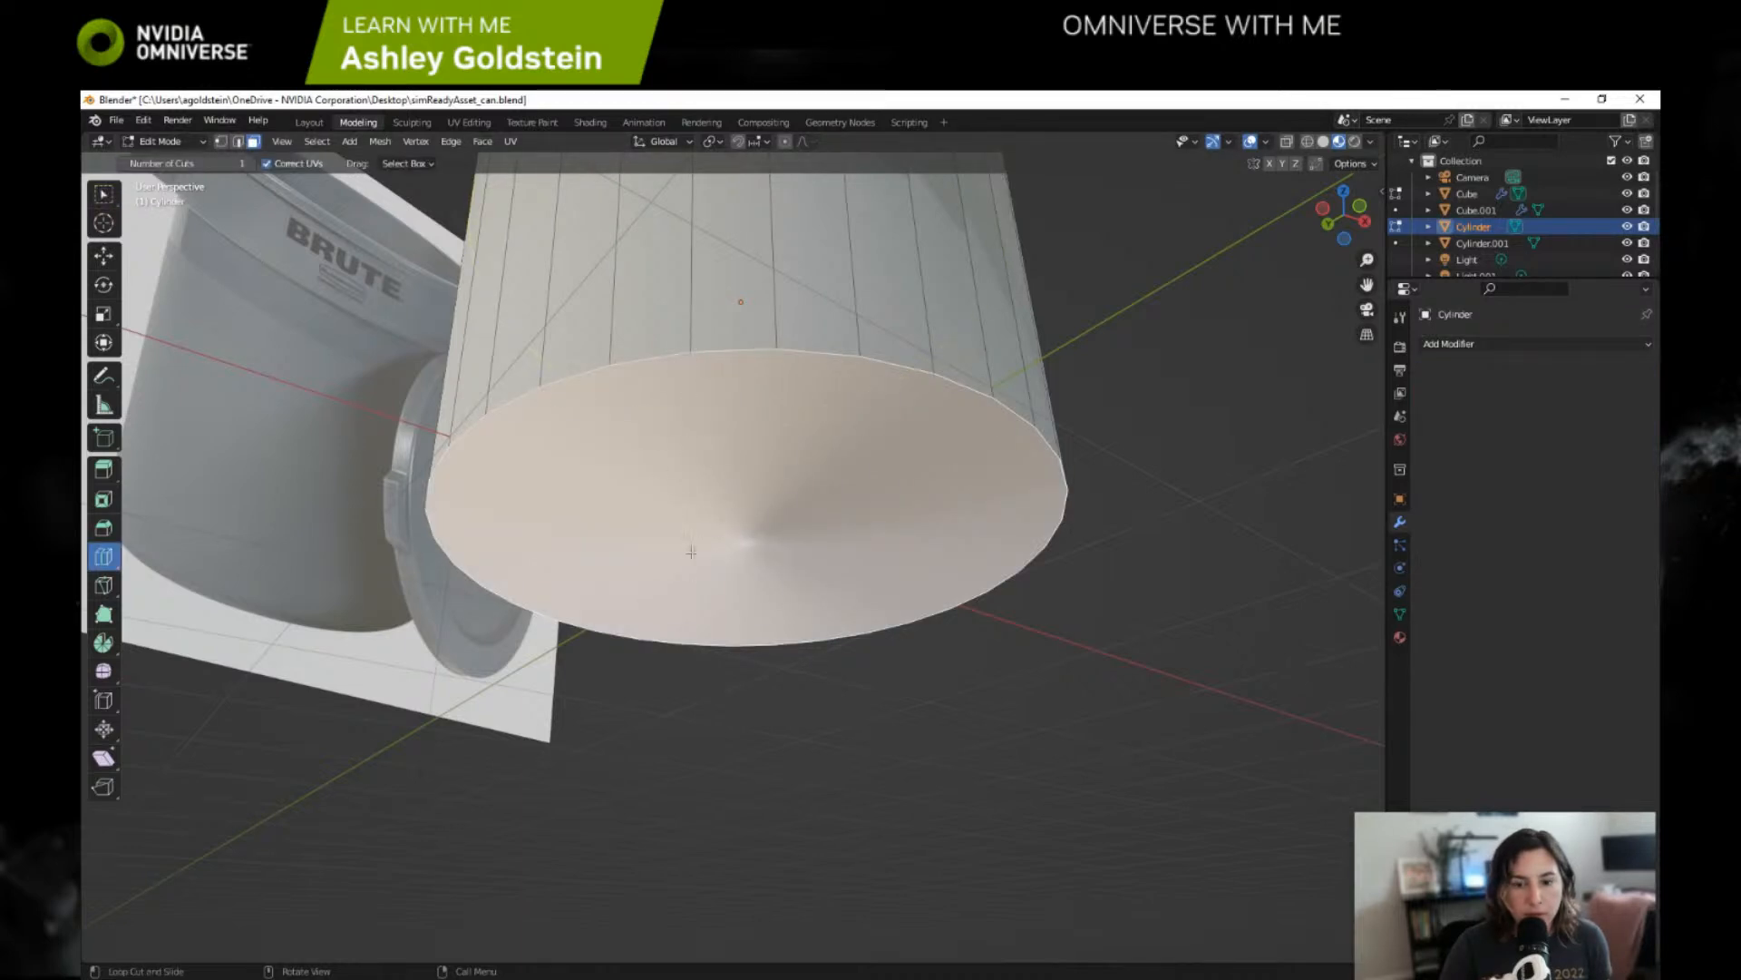
{"action": "middle_click_drag", "start_coordinate": [701, 325], "coordinate": [695, 390]}
{"action": "middle_click_drag", "start_coordinate": [689, 469], "coordinate": [610, 538]}
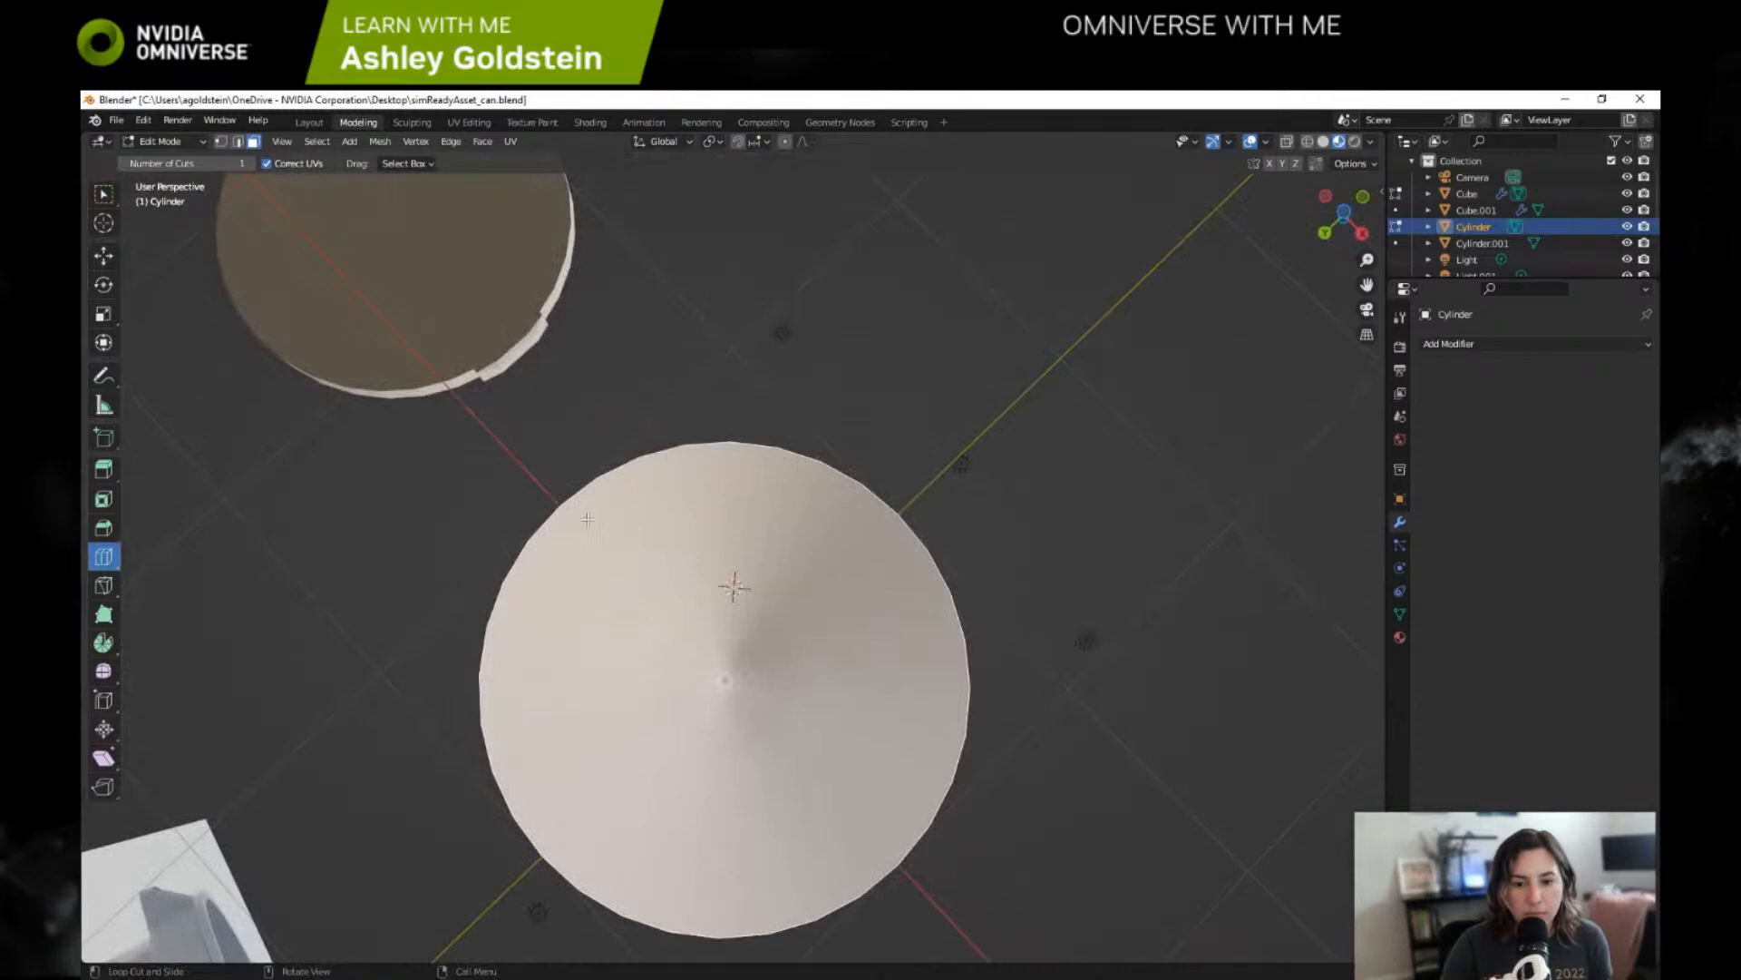
{"action": "left_click", "coordinate": [237, 143]}
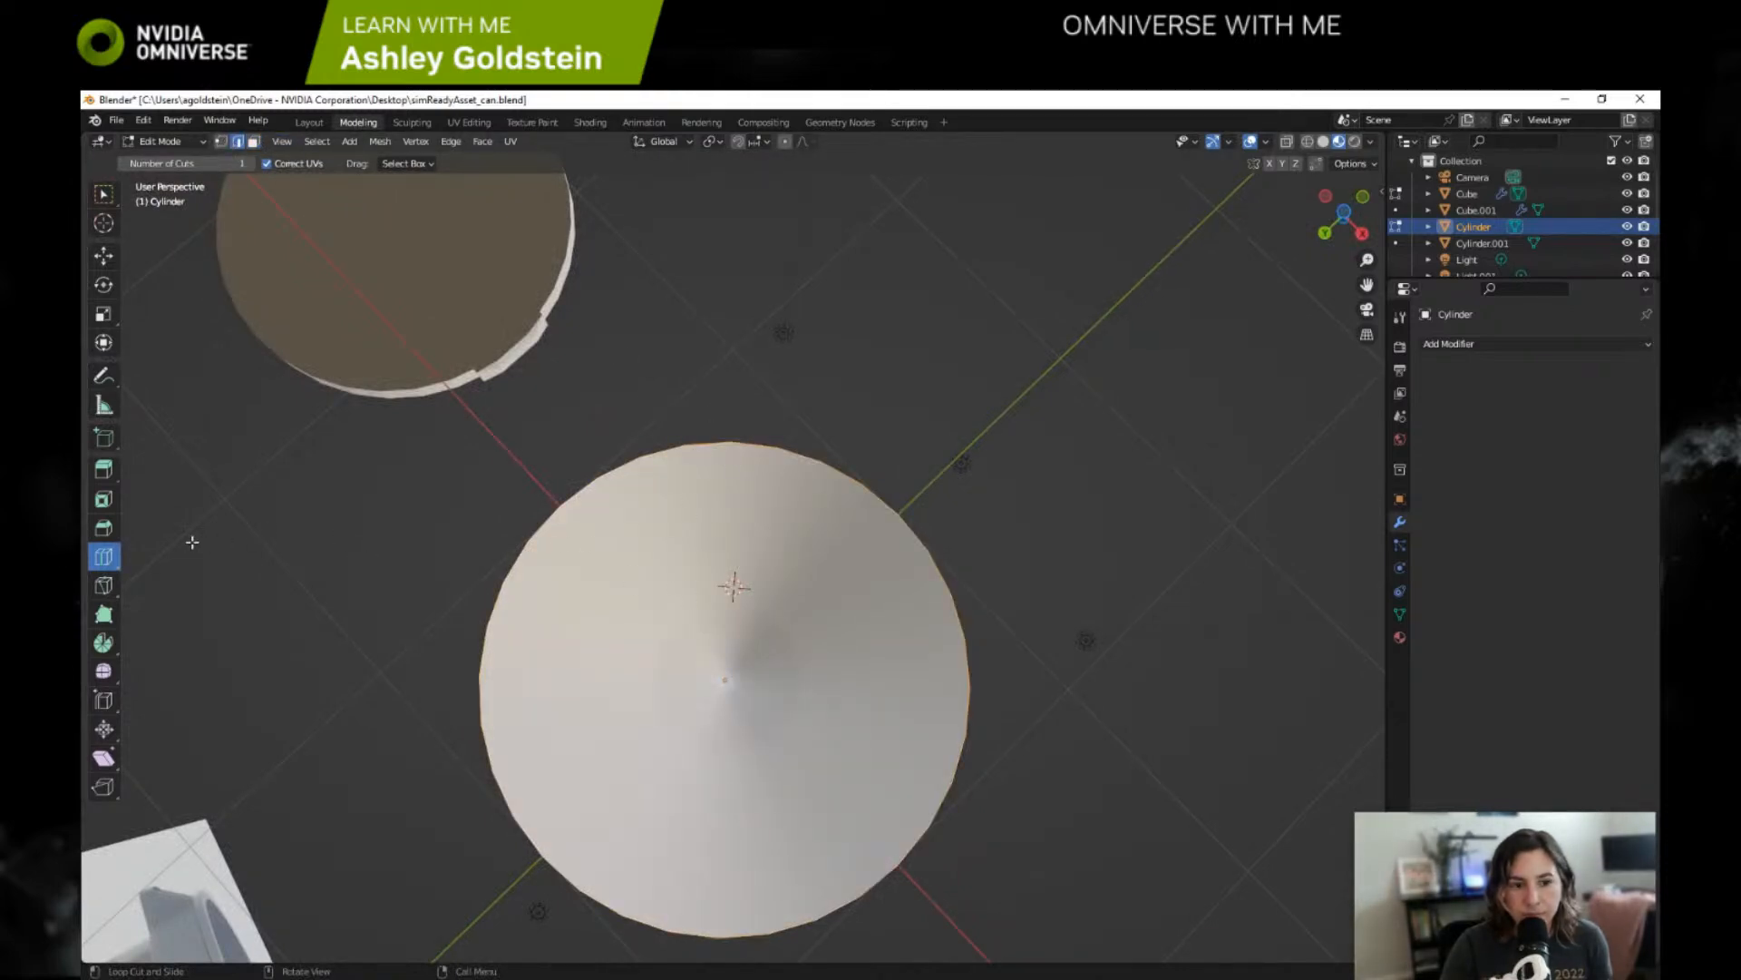
{"action": "middle_click_drag", "start_coordinate": [625, 478], "coordinate": [640, 443]}
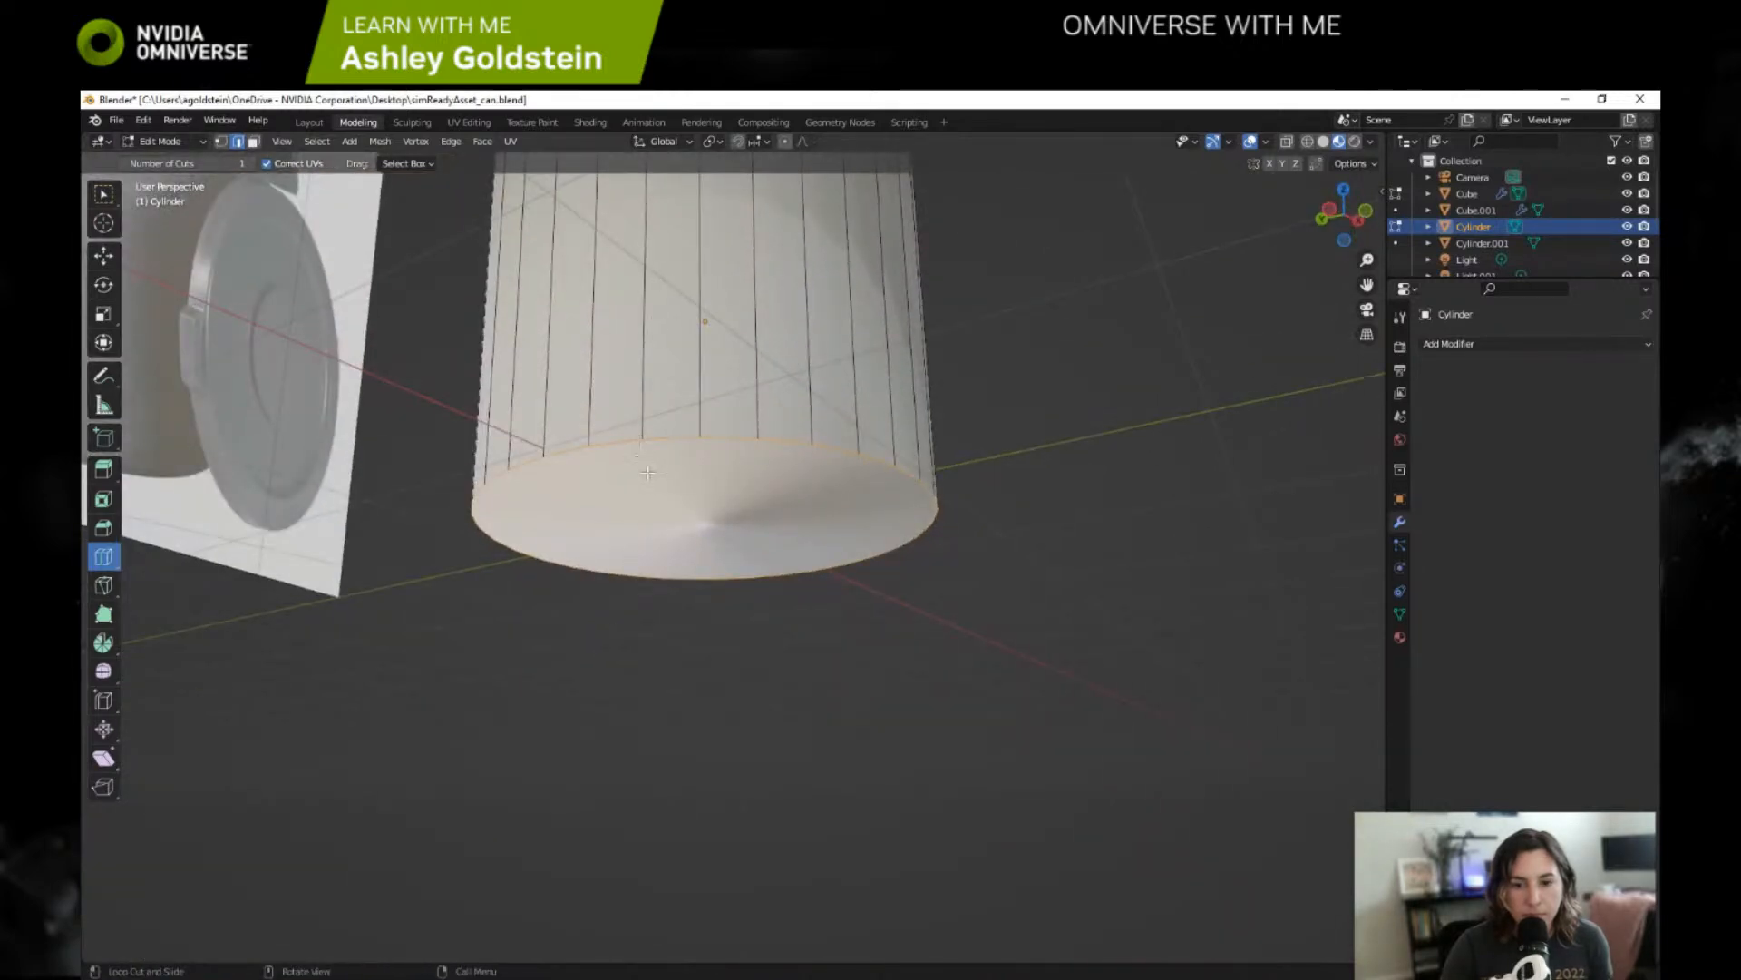
{"action": "left_click", "coordinate": [630, 438]}
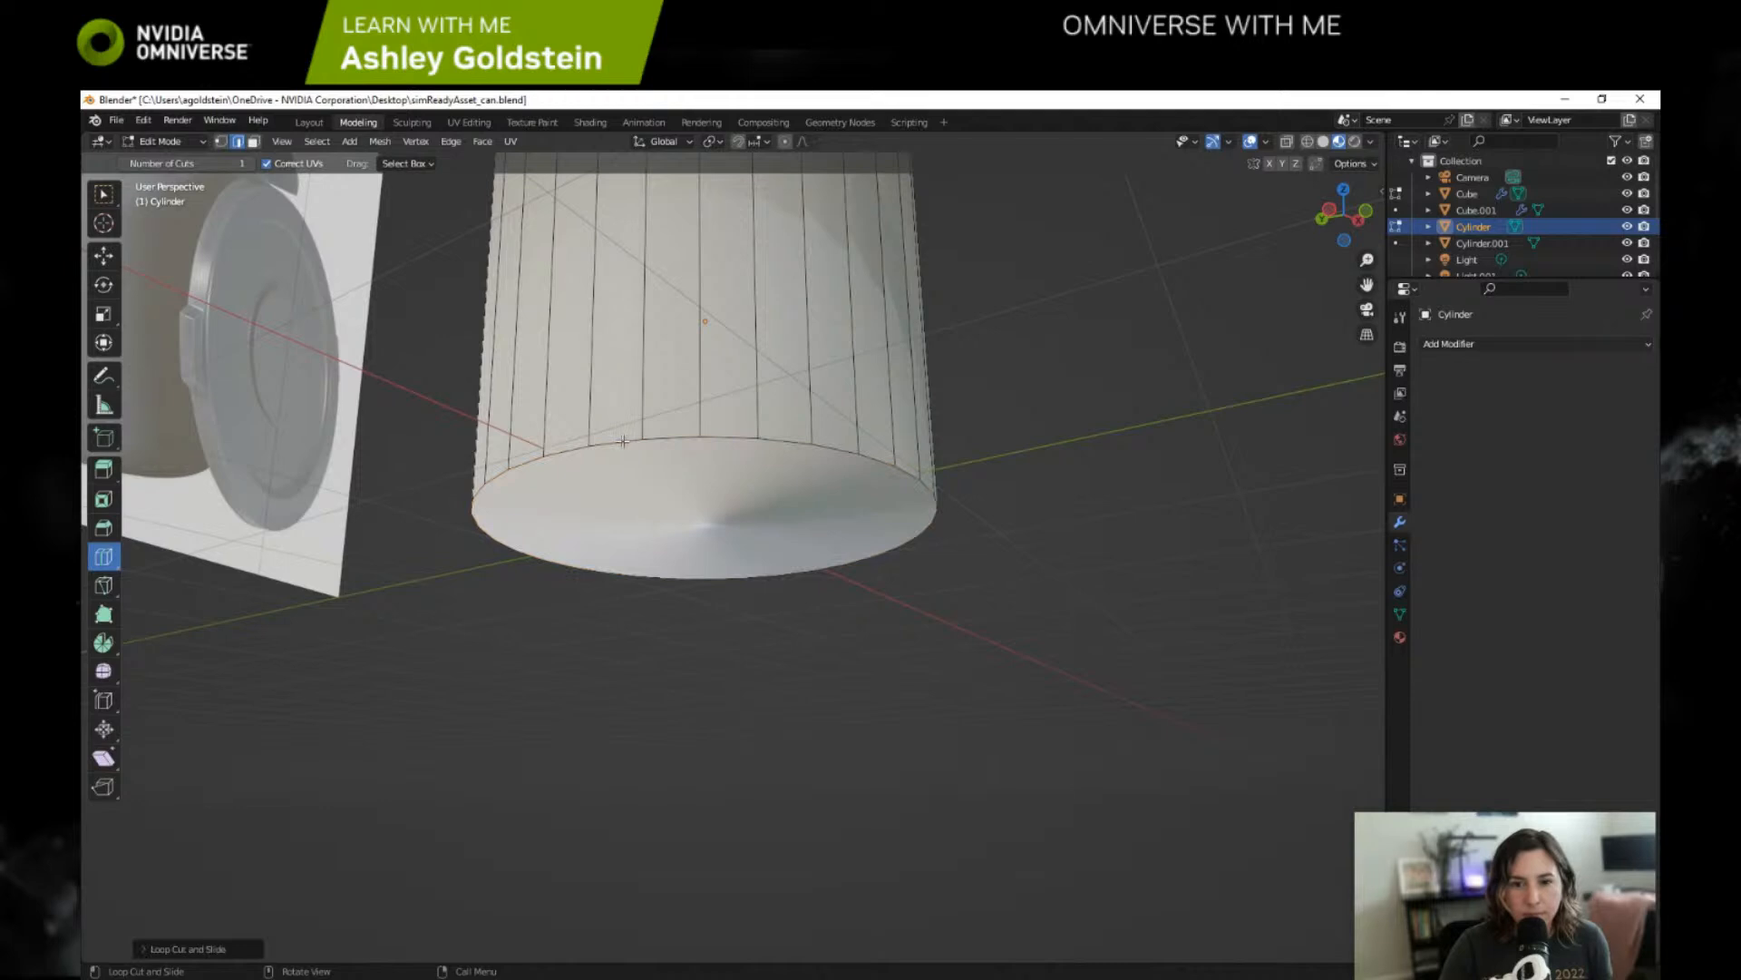
{"action": "left_click", "coordinate": [617, 441], "text": "shift"}
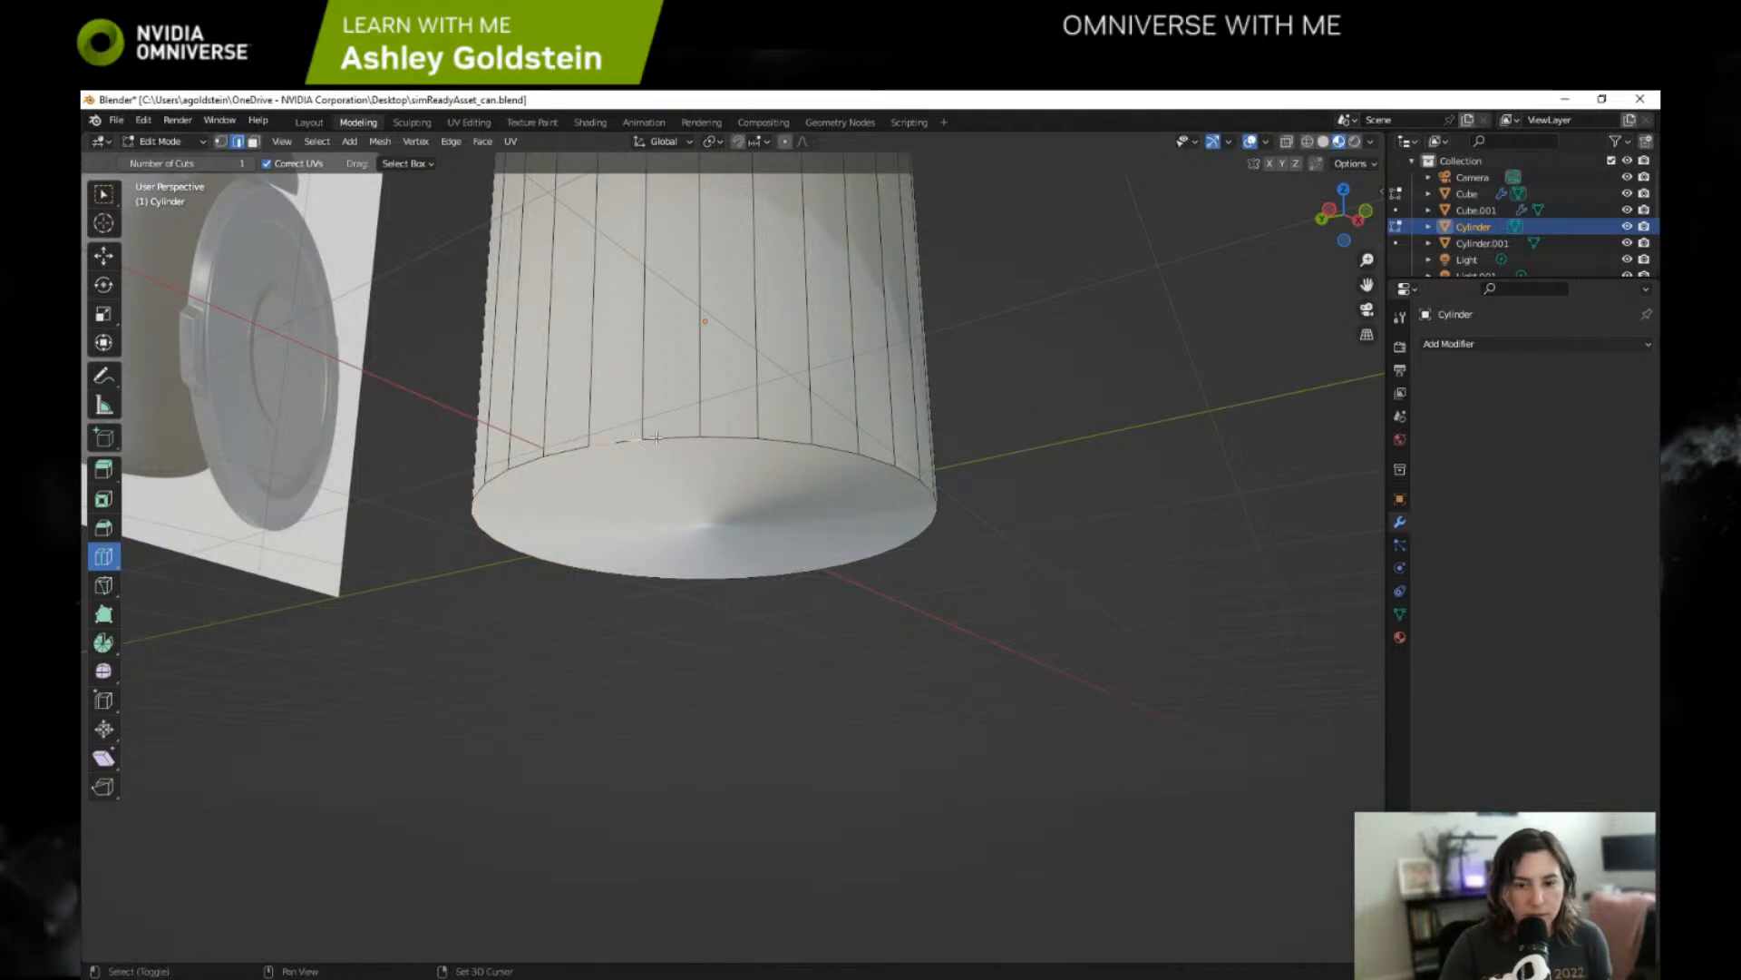
Select the edge loop around the can's bottom rim and check it from the side and from below.
{"action": "scroll", "coordinate": [660, 438], "scroll_direction": "up", "scroll_amount": 2}
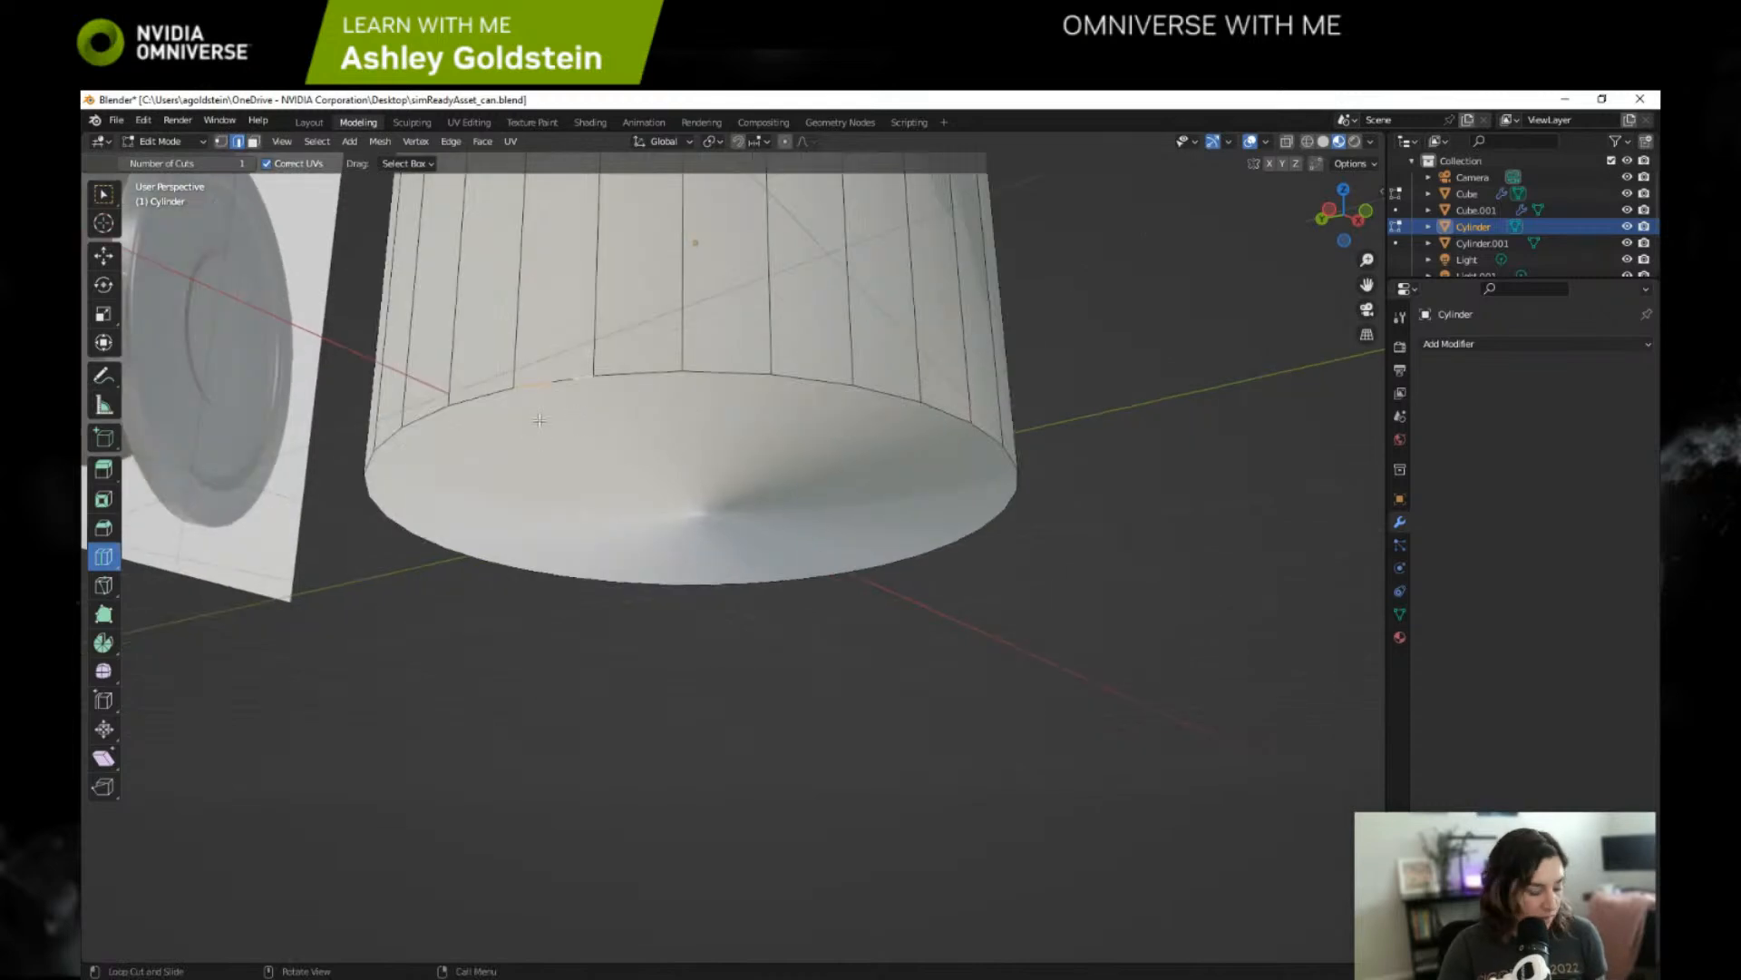
{"action": "left_click", "coordinate": [549, 378], "text": "alt"}
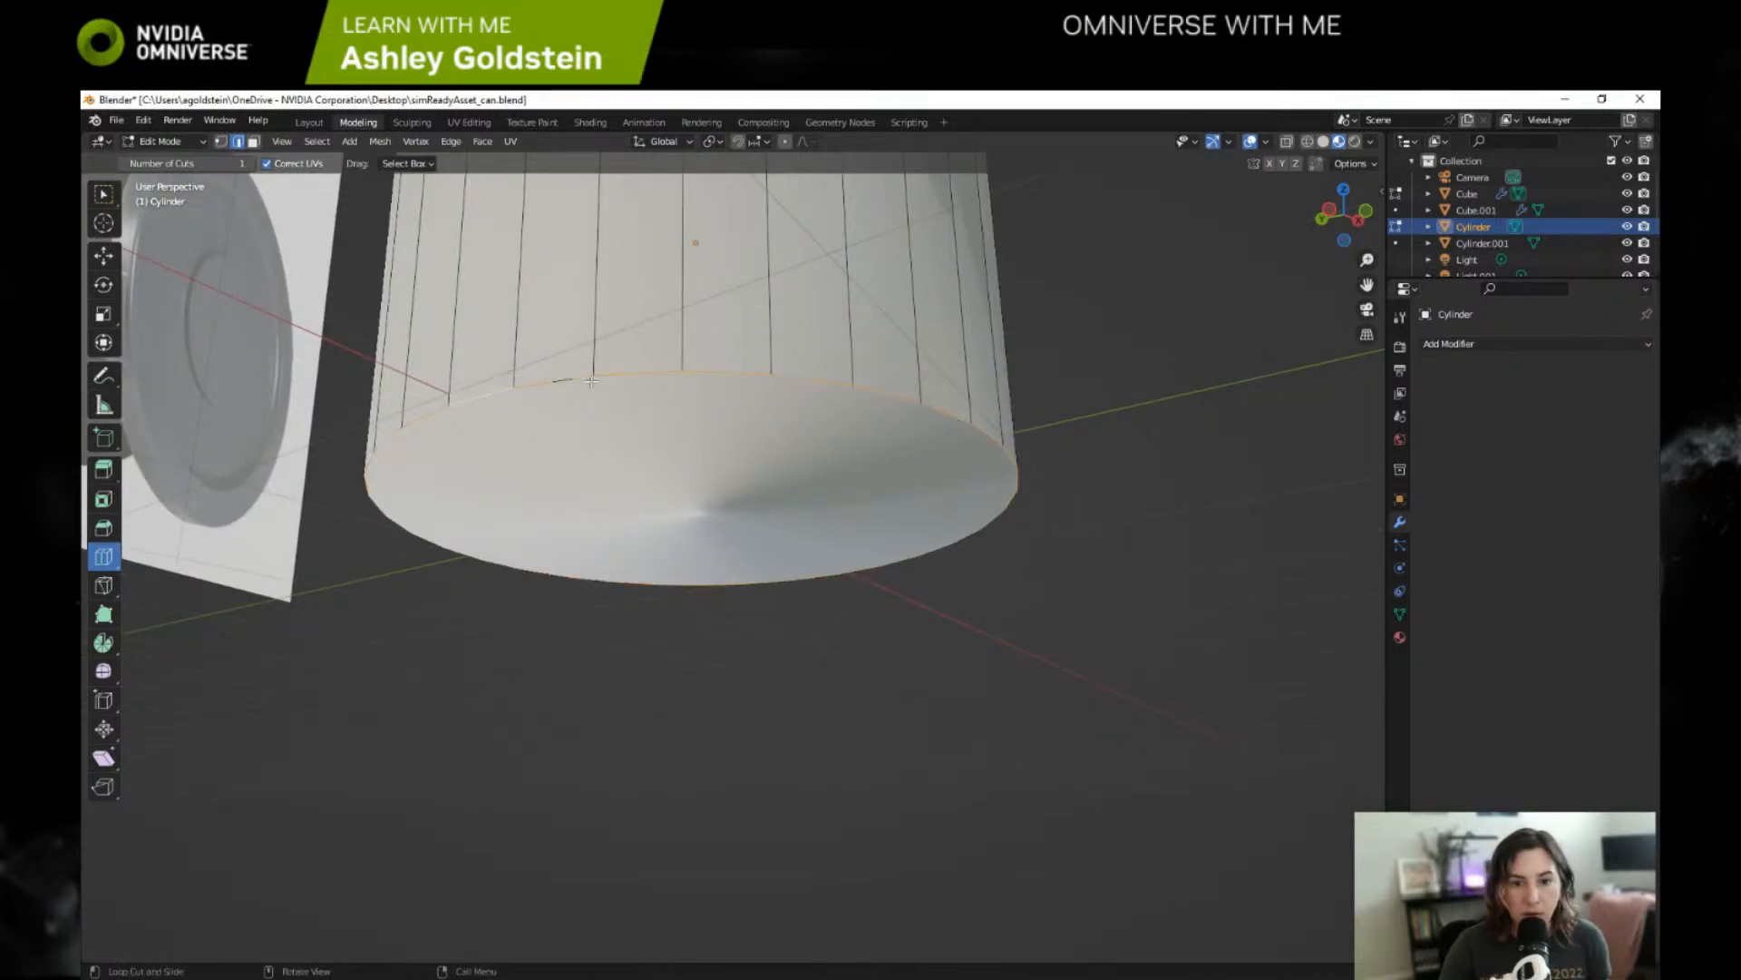
{"action": "left_click", "coordinate": [560, 380]}
{"action": "left_click", "coordinate": [484, 393], "text": "alt"}
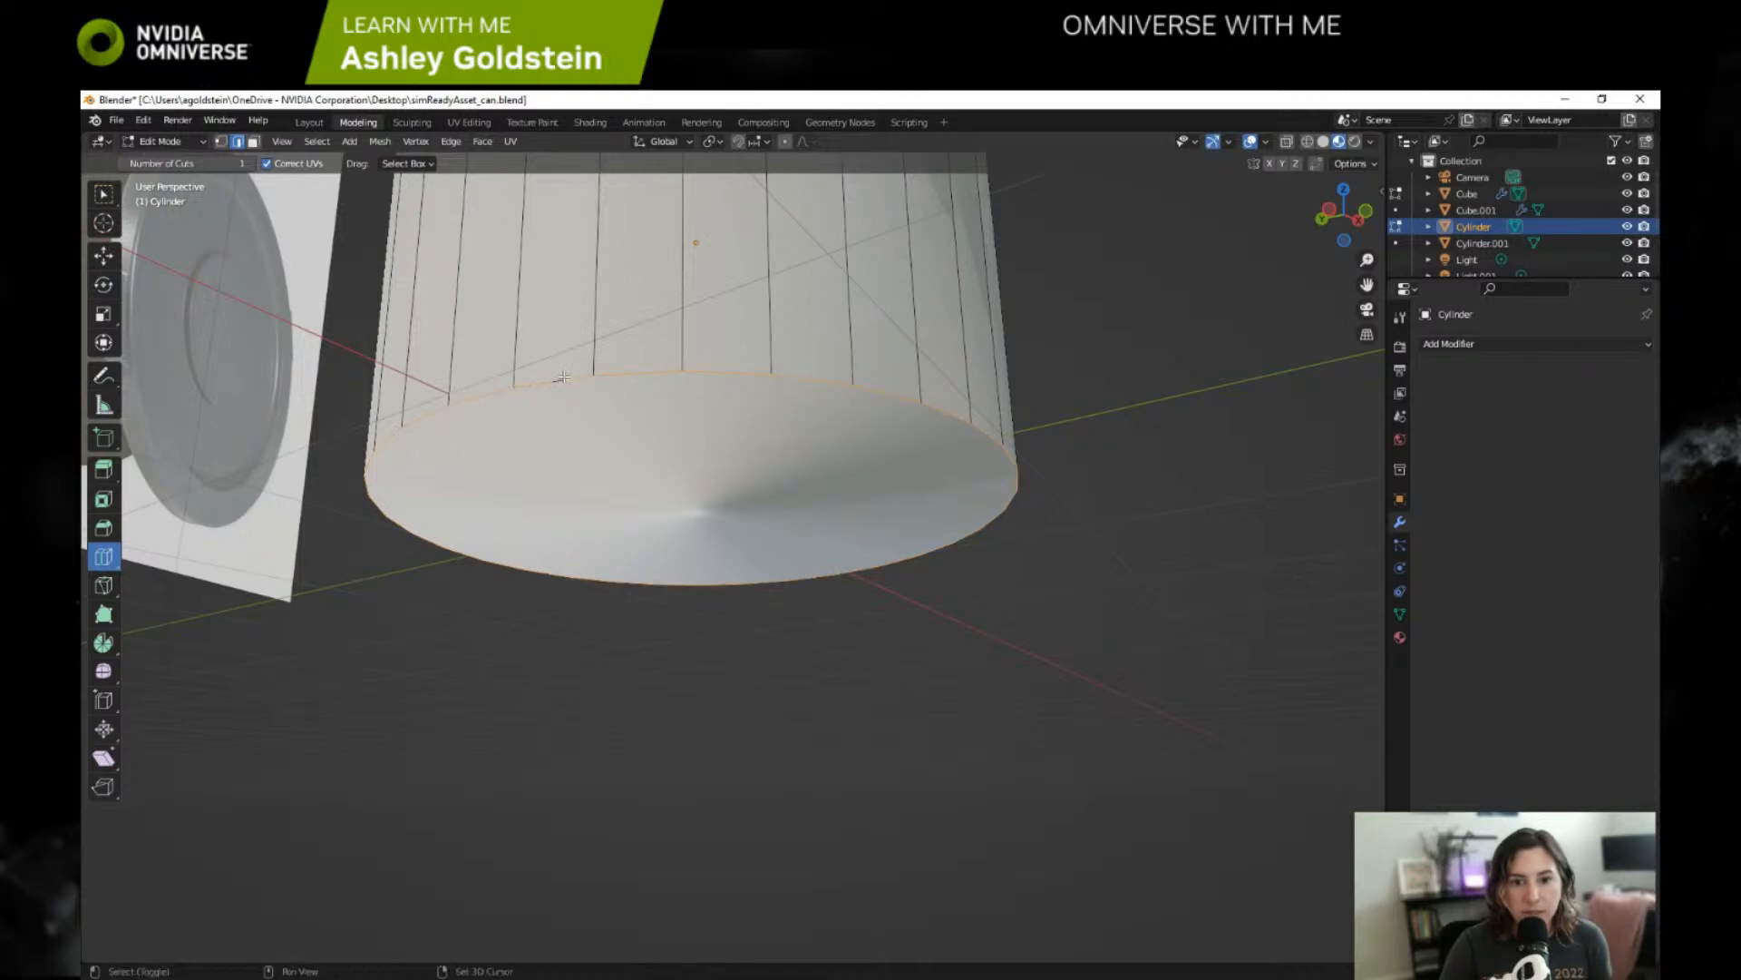
{"action": "middle_click_drag", "start_coordinate": [563, 376], "coordinate": [481, 456], "text": "ctrl"}
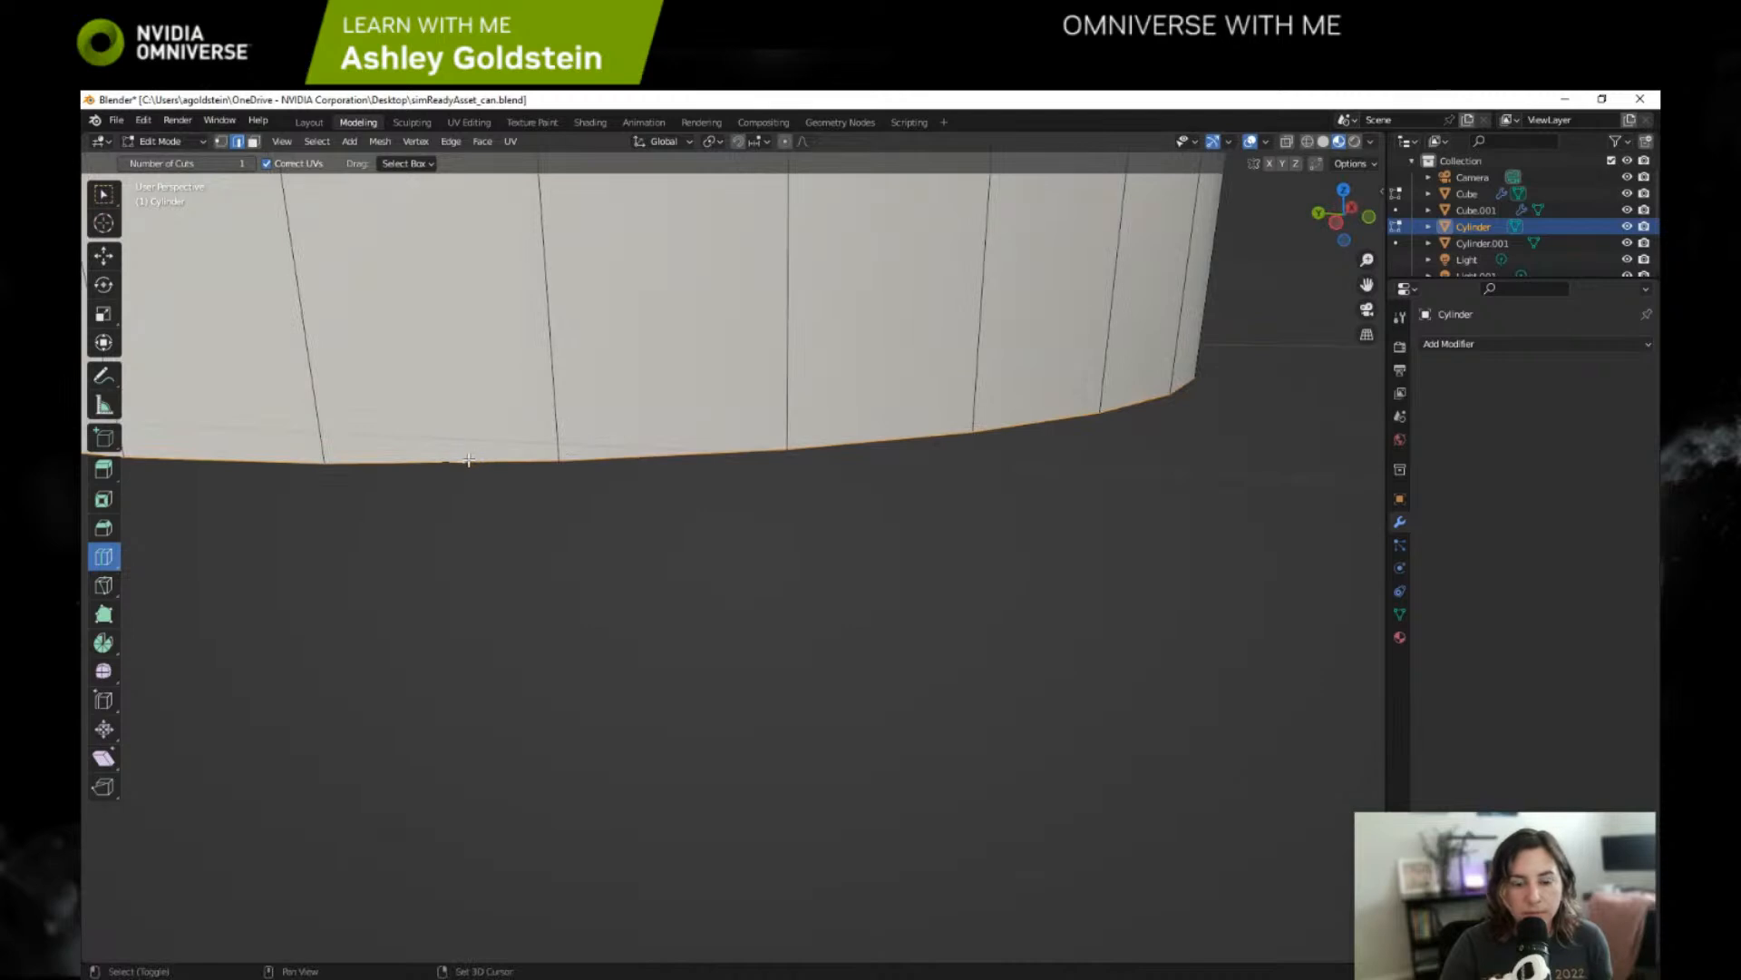
{"action": "middle_click_drag", "start_coordinate": [446, 462], "coordinate": [507, 387]}
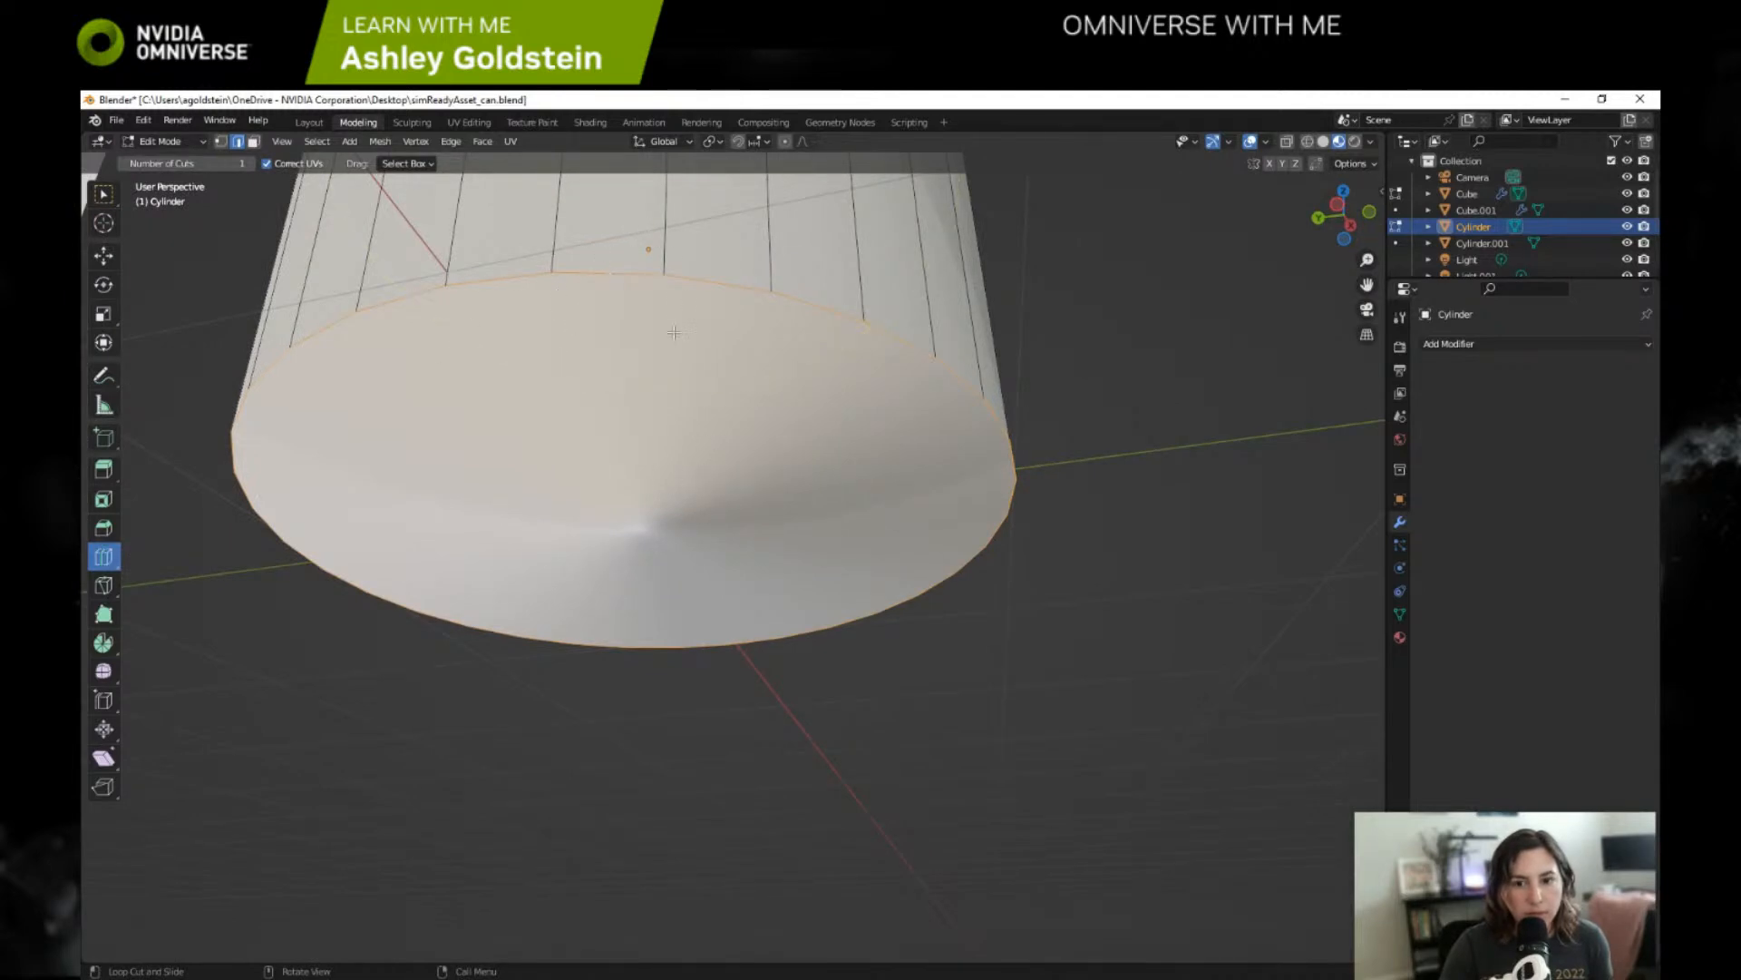
{"action": "middle_click_drag", "start_coordinate": [665, 369], "coordinate": [653, 350]}
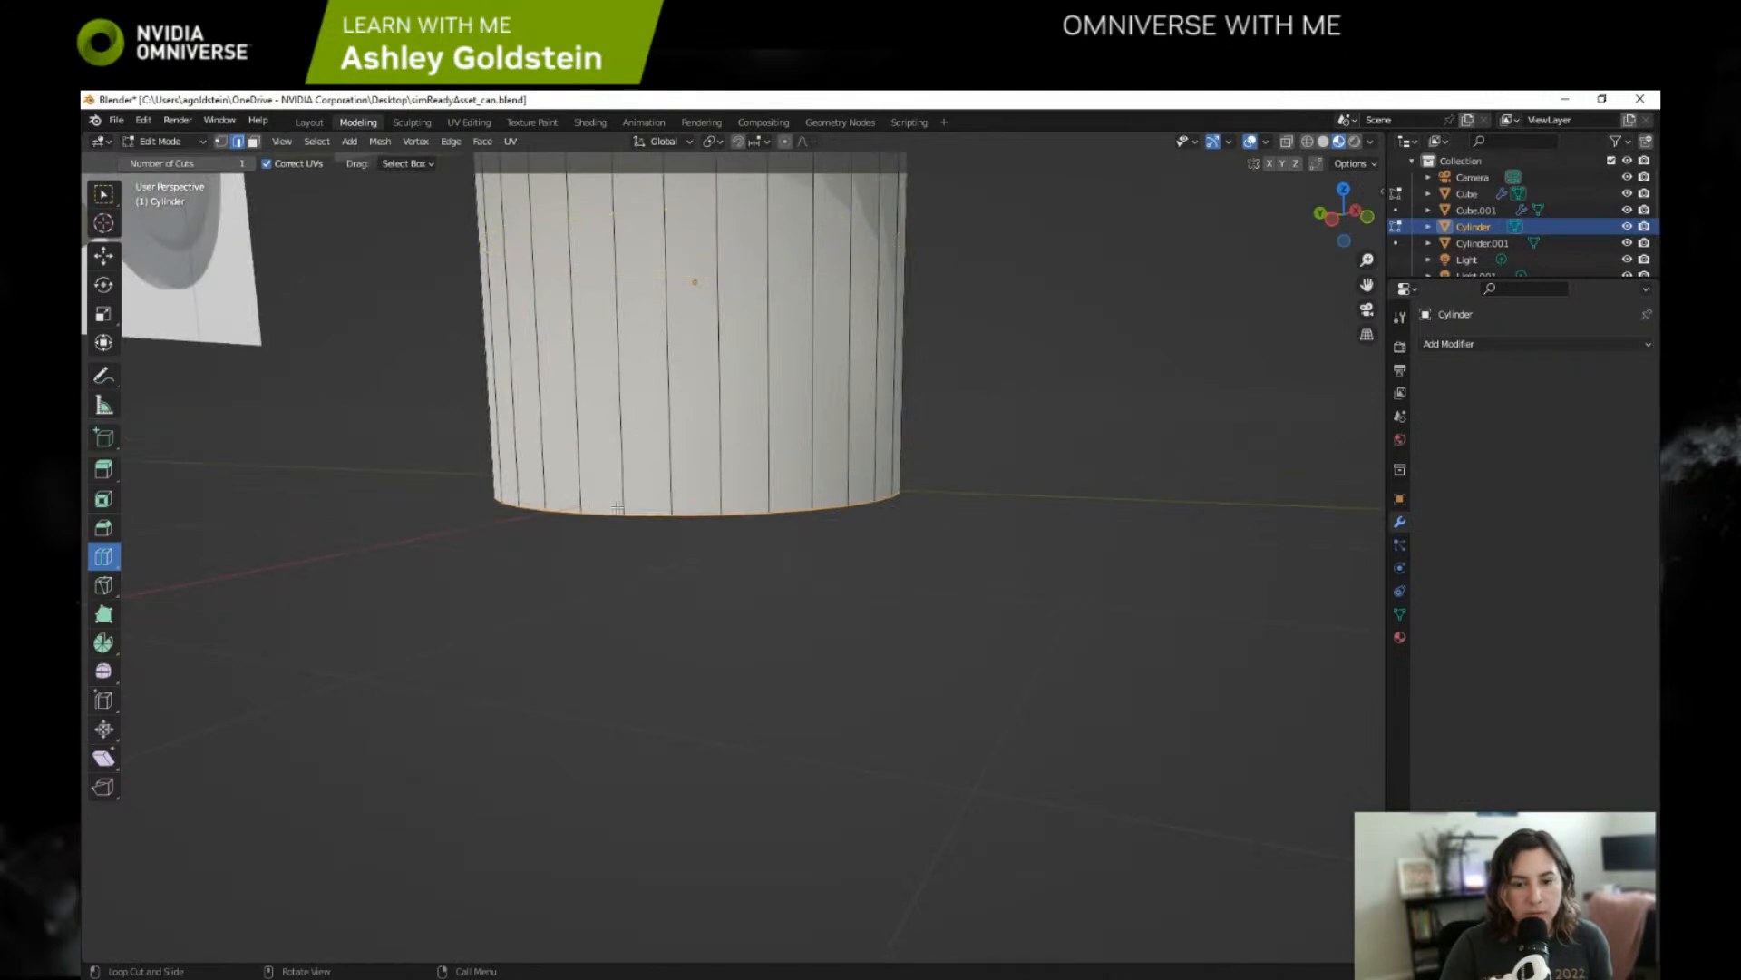
Add a horizontal loop cut around the can's body and move it down close to the bottom edge.
{"action": "left_click", "coordinate": [654, 440]}
{"action": "middle_click_drag", "start_coordinate": [956, 312], "coordinate": [932, 417], "text": "shift"}
{"action": "left_click", "coordinate": [103, 256]}
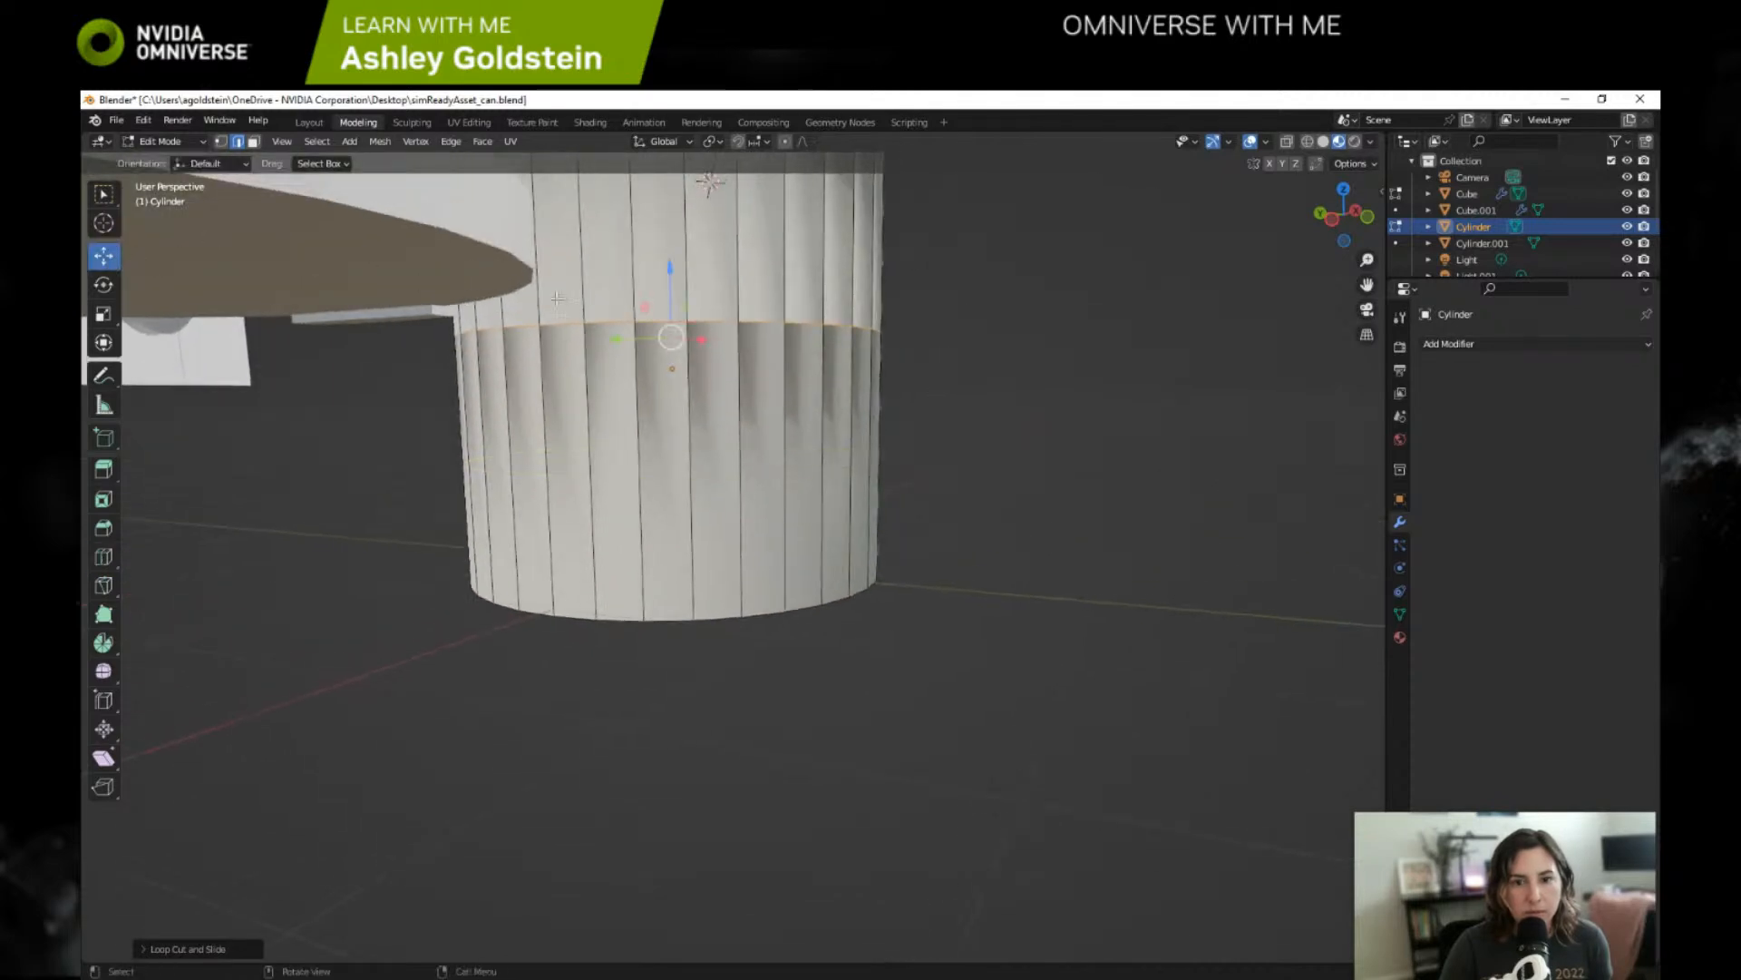
{"action": "left_click_drag", "start_coordinate": [672, 267], "coordinate": [663, 500]}
Select the complete lowest edge loop around the can's bottom face, including the short split edges.
{"action": "middle_click_drag", "start_coordinate": [666, 504], "coordinate": [697, 427]}
{"action": "left_click", "coordinate": [676, 473], "text": "alt"}
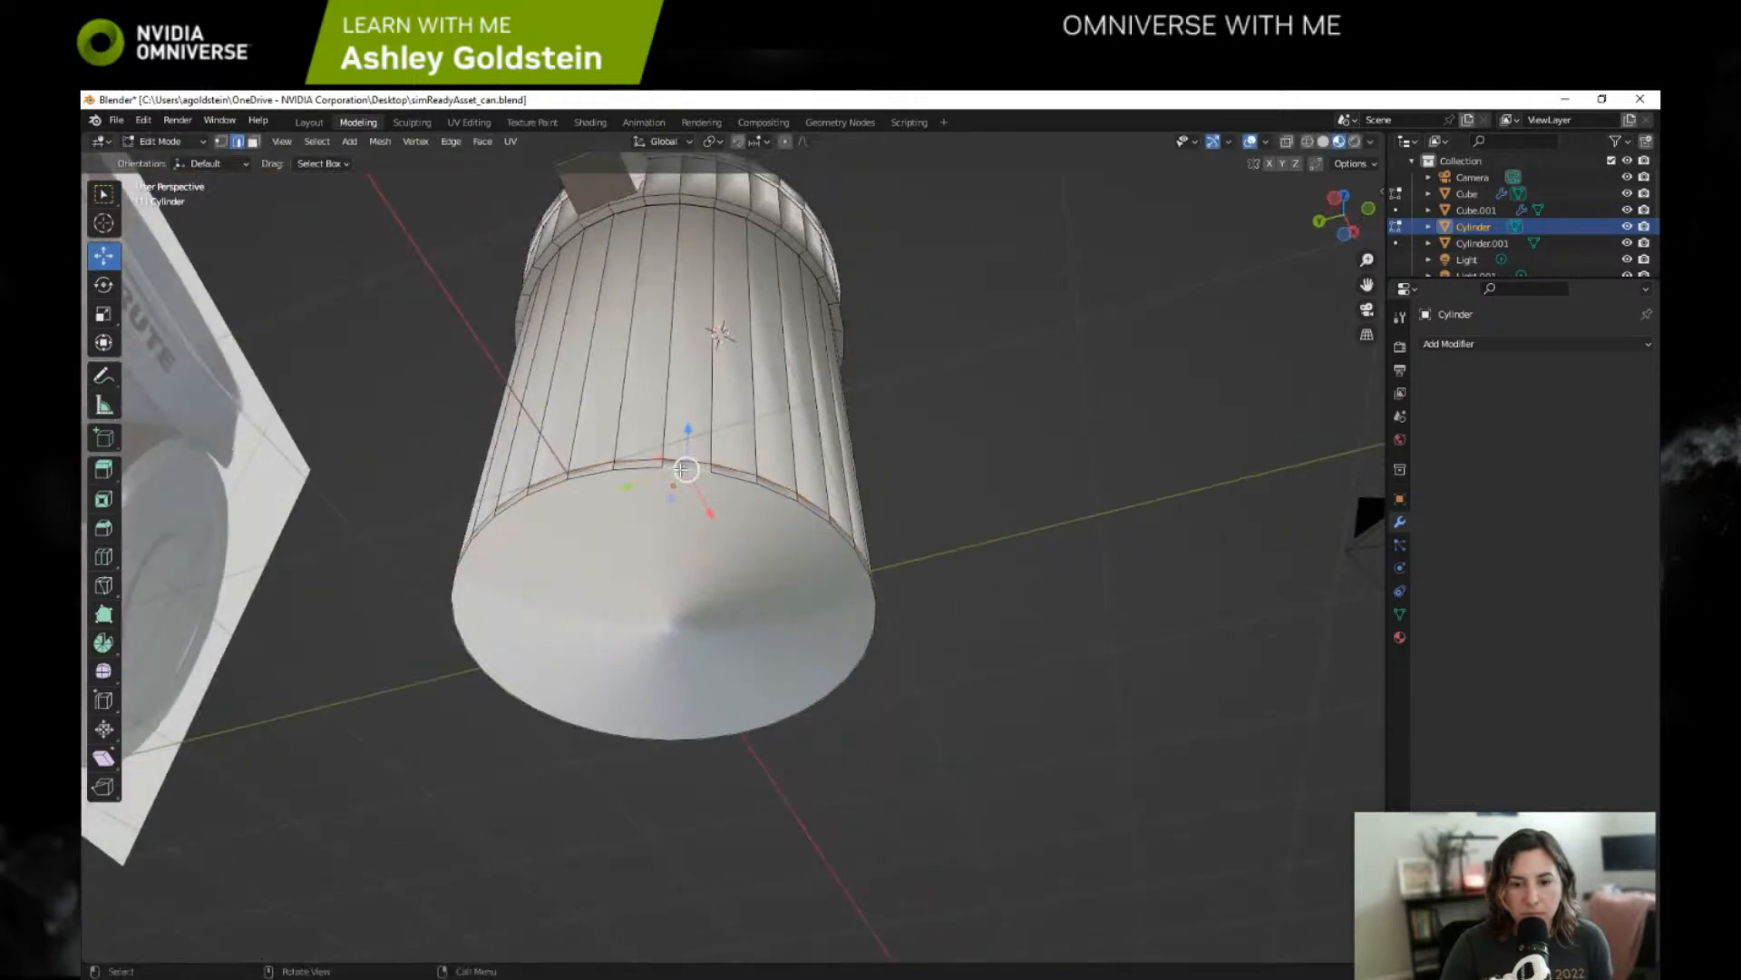
{"action": "left_click", "coordinate": [655, 468], "text": "alt"}
{"action": "scroll", "coordinate": [657, 466], "scroll_direction": "up", "scroll_amount": 3}
{"action": "left_click", "coordinate": [695, 390]}
{"action": "left_click", "coordinate": [682, 400], "text": "alt"}
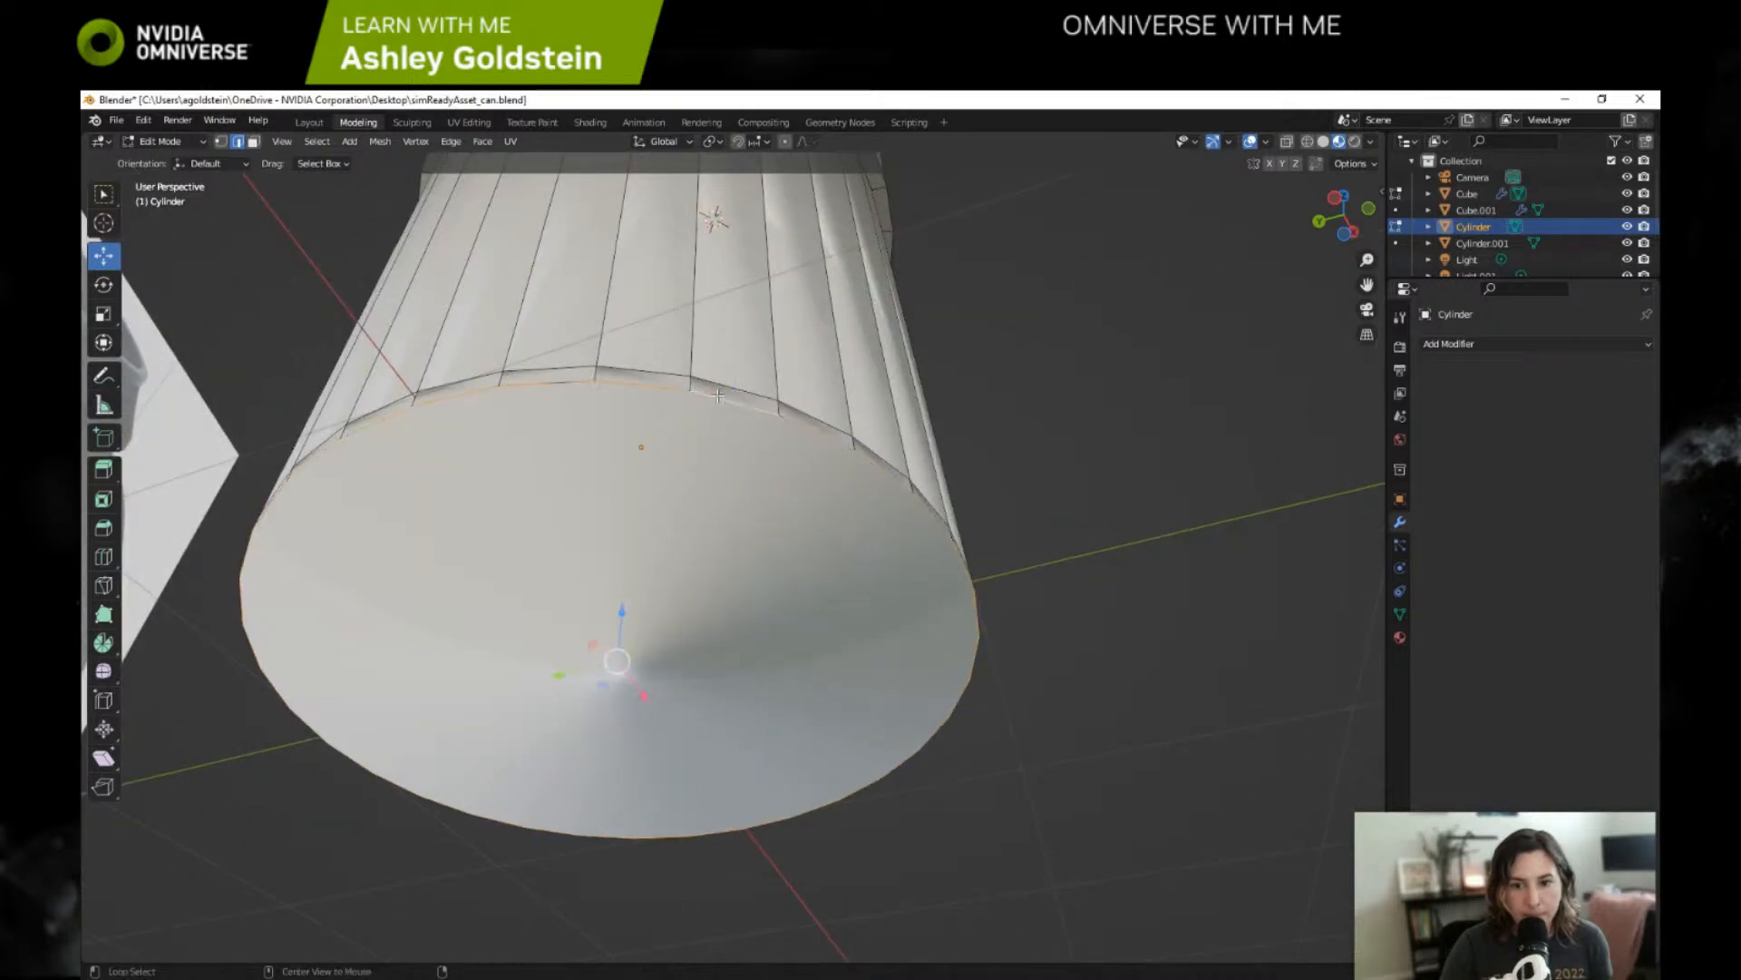
{"action": "left_click", "coordinate": [559, 380], "text": "shift"}
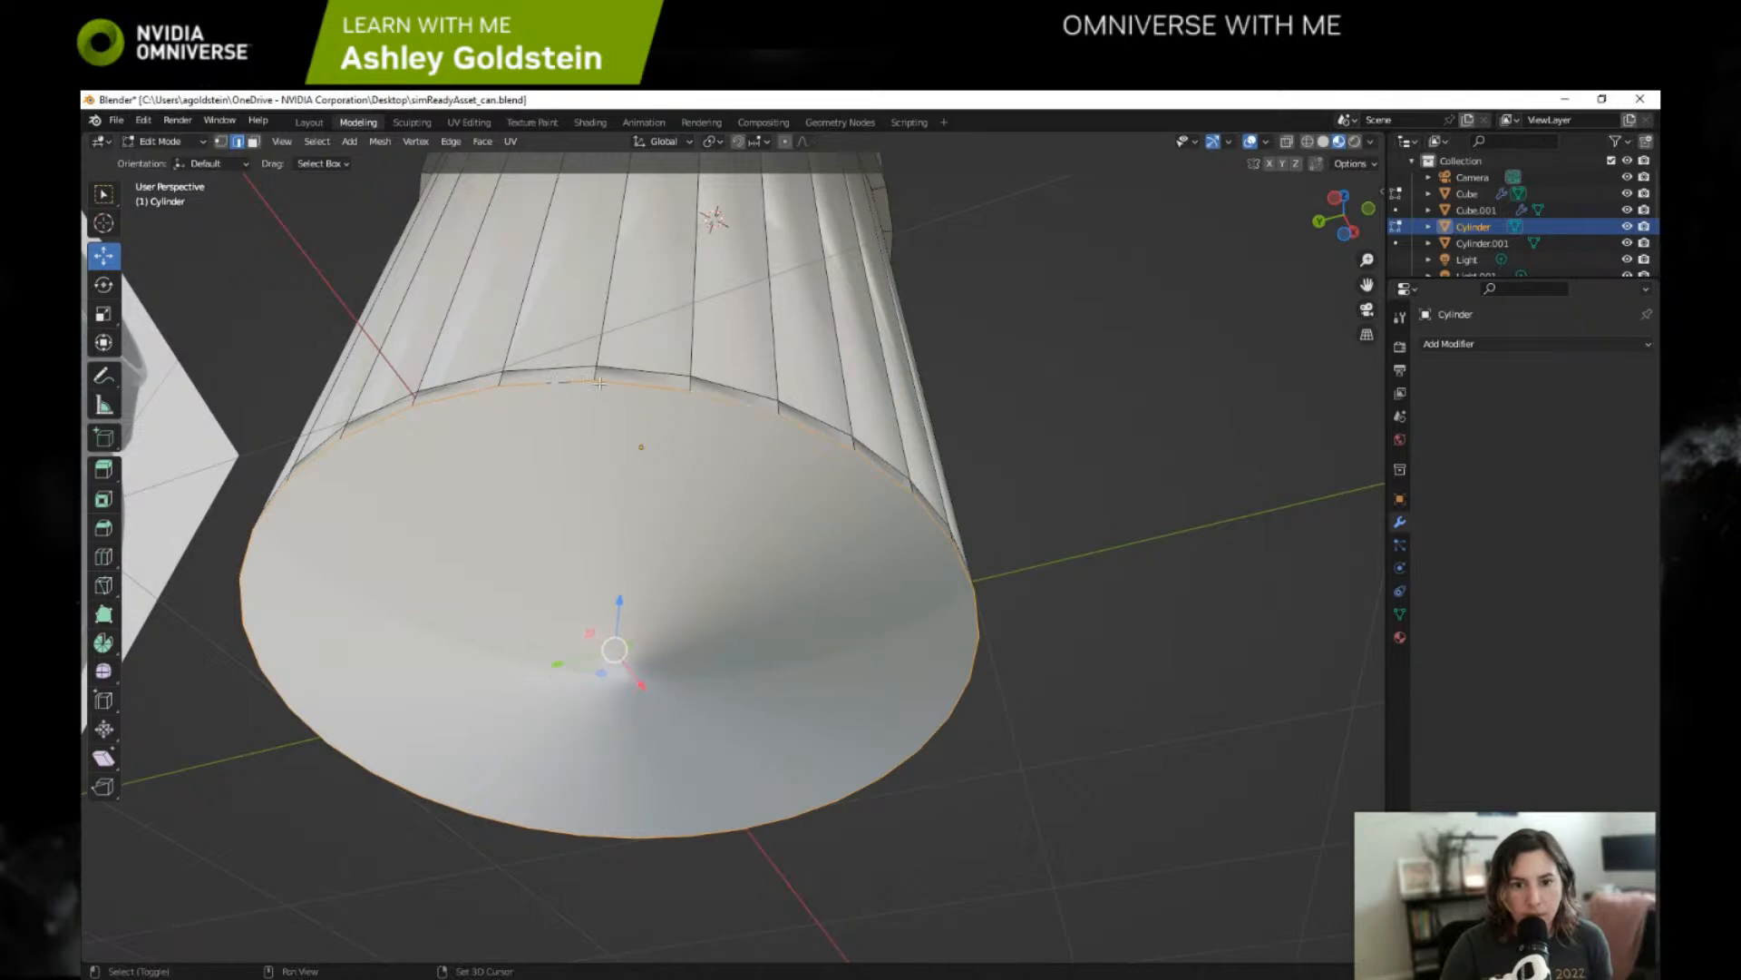
{"action": "left_click_drag", "start_coordinate": [523, 365], "coordinate": [566, 383], "text": "shift"}
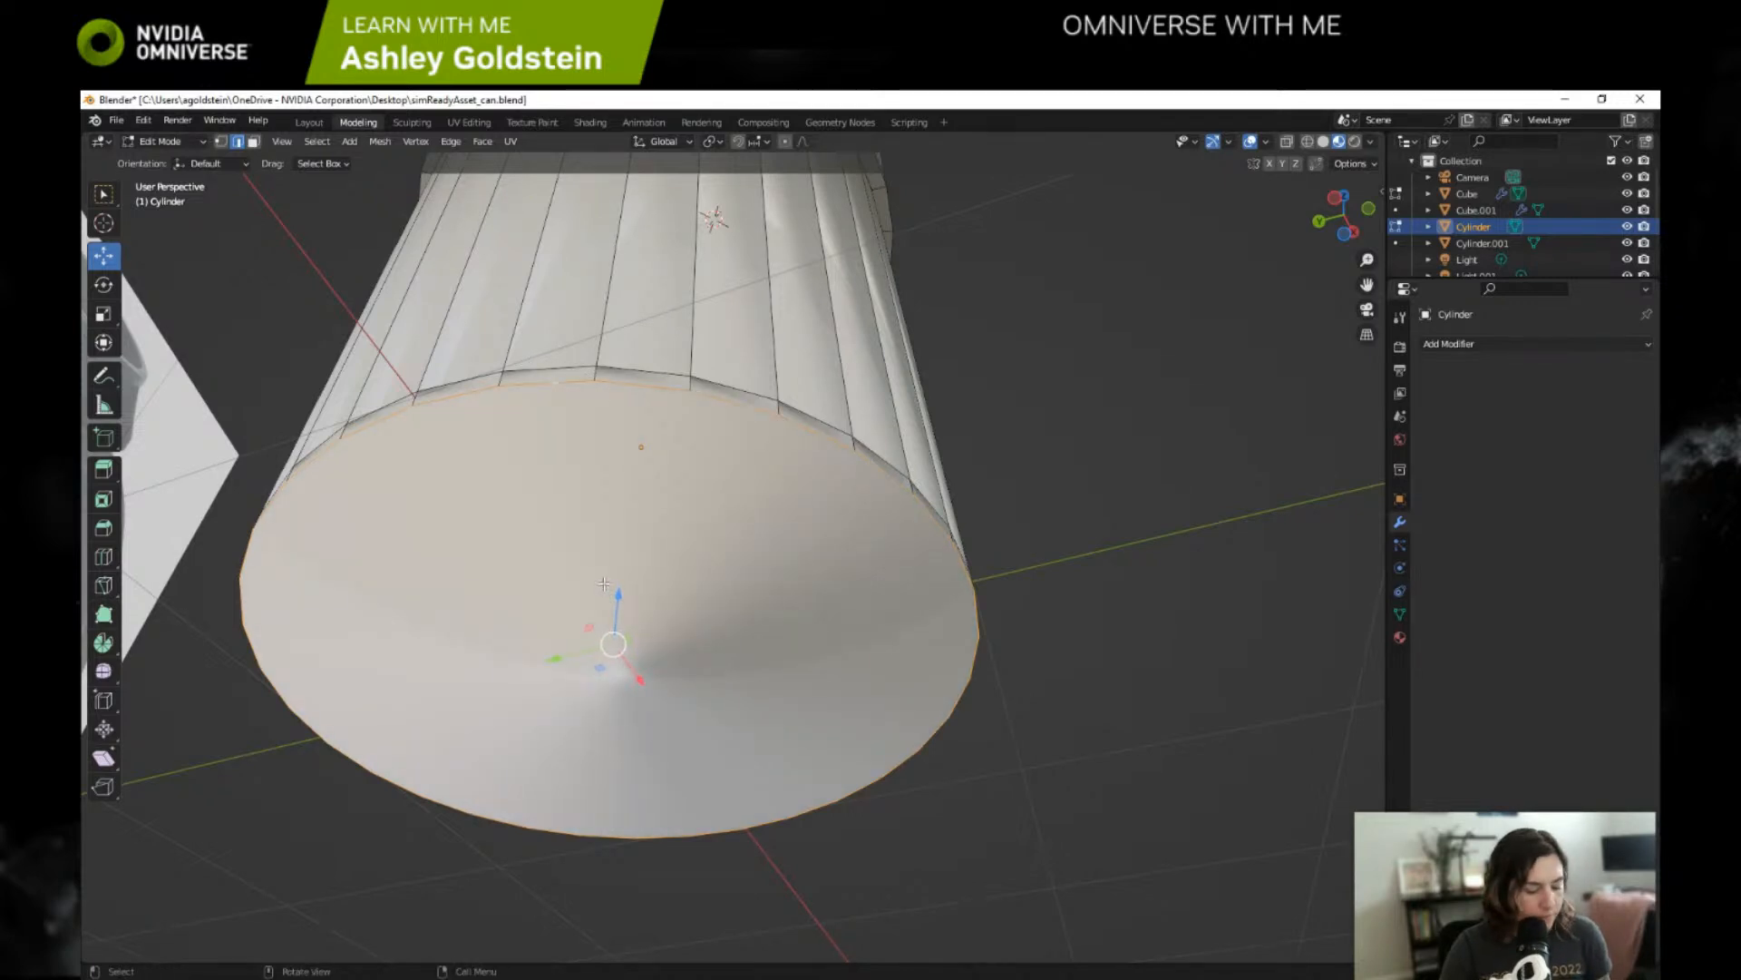
Scale the selected bottom edge loop inward to about 0.7, forming a ring of faces on the underside.
{"action": "key", "text": "s"}
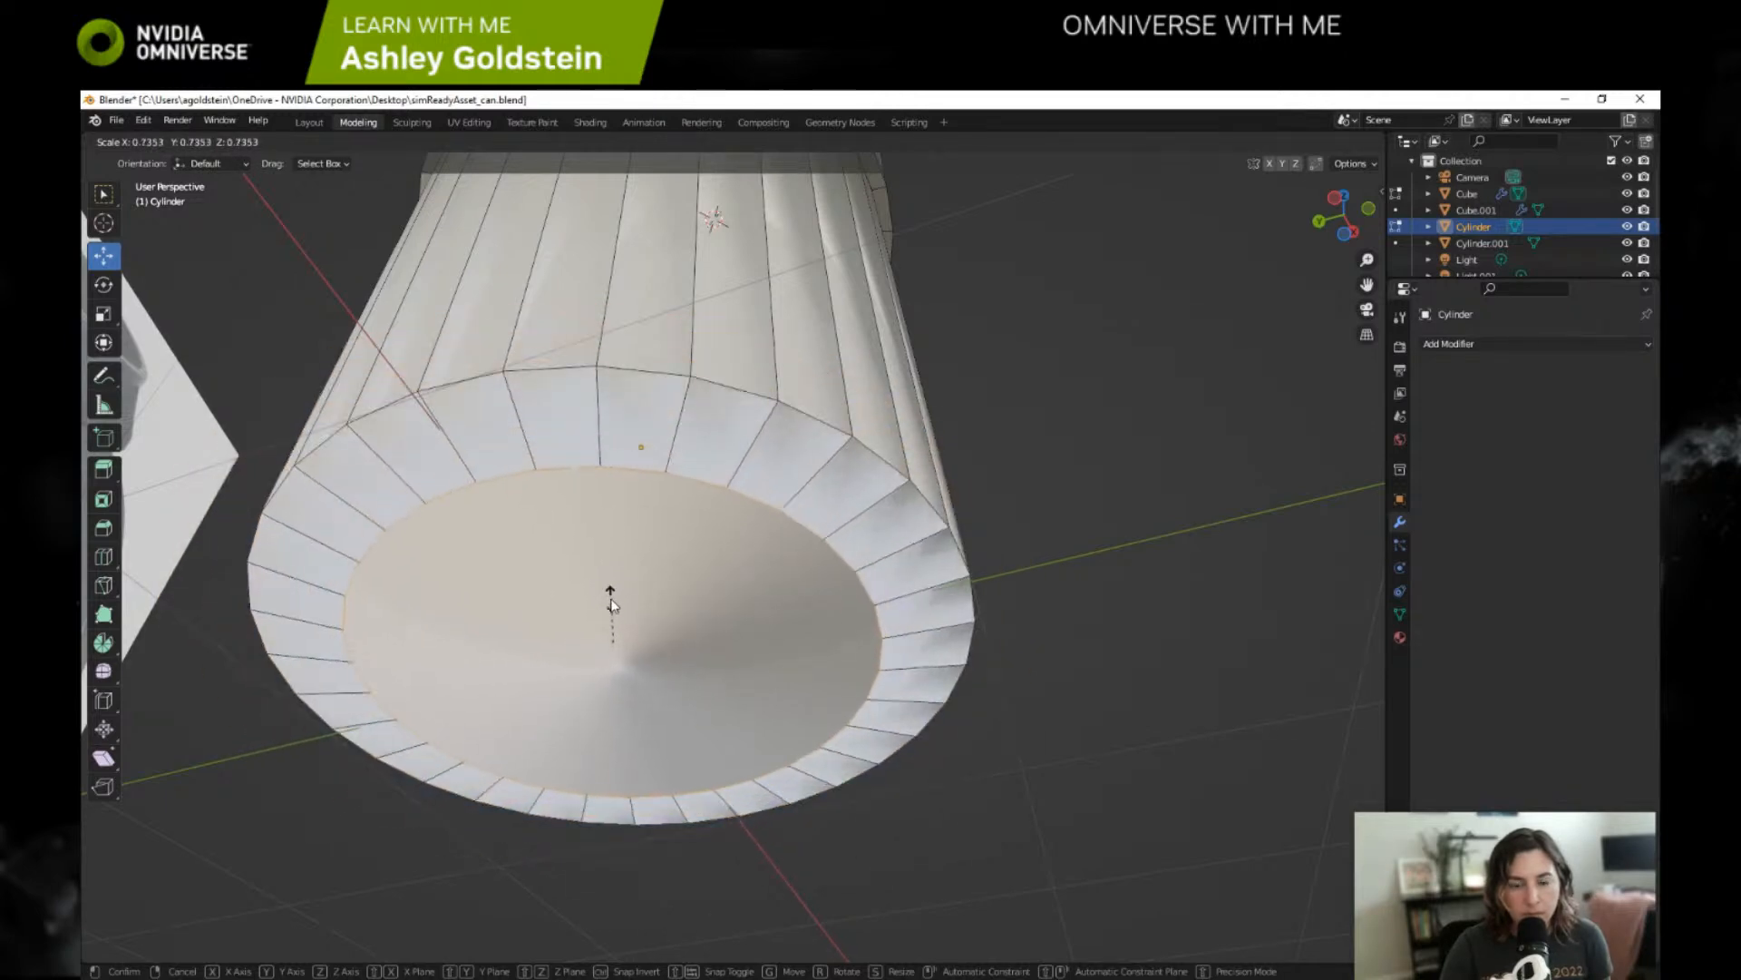
{"action": "left_click", "coordinate": [610, 600]}
{"action": "middle_click_drag", "start_coordinate": [724, 513], "coordinate": [655, 539]}
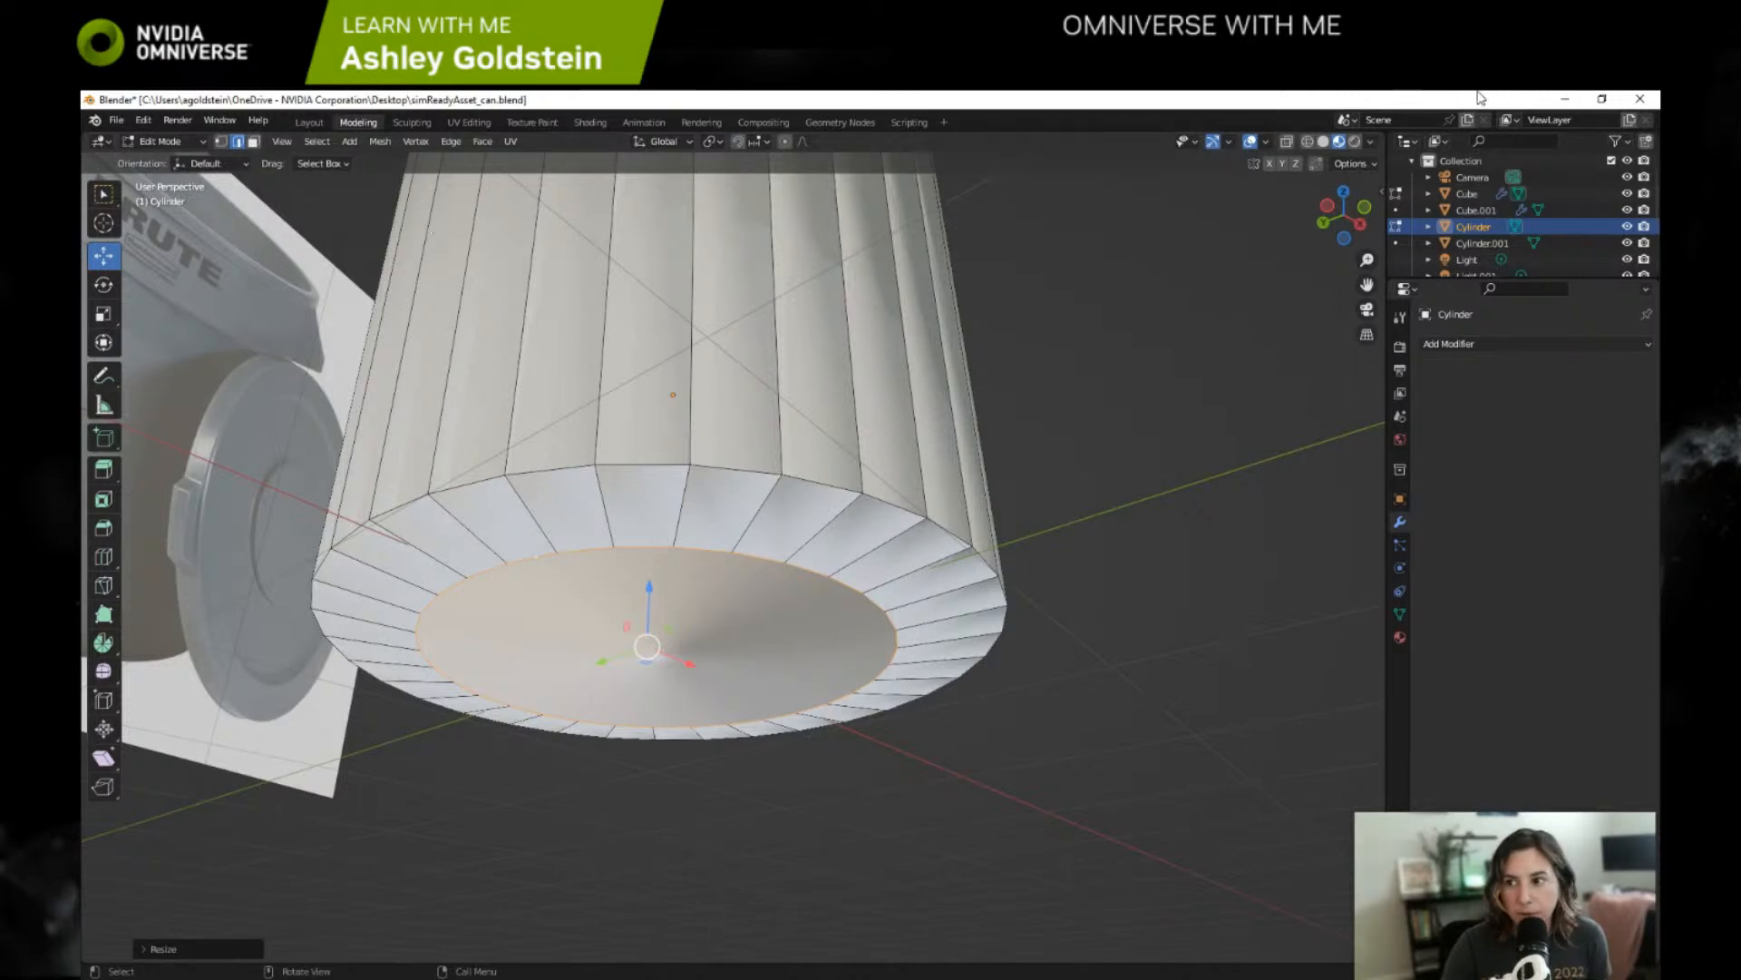
Restore the Blender window to a smaller size and bring the browser with the Rubbermaid product page to the front.
{"action": "left_click", "coordinate": [1602, 99]}
{"action": "left_click", "coordinate": [874, 107]}
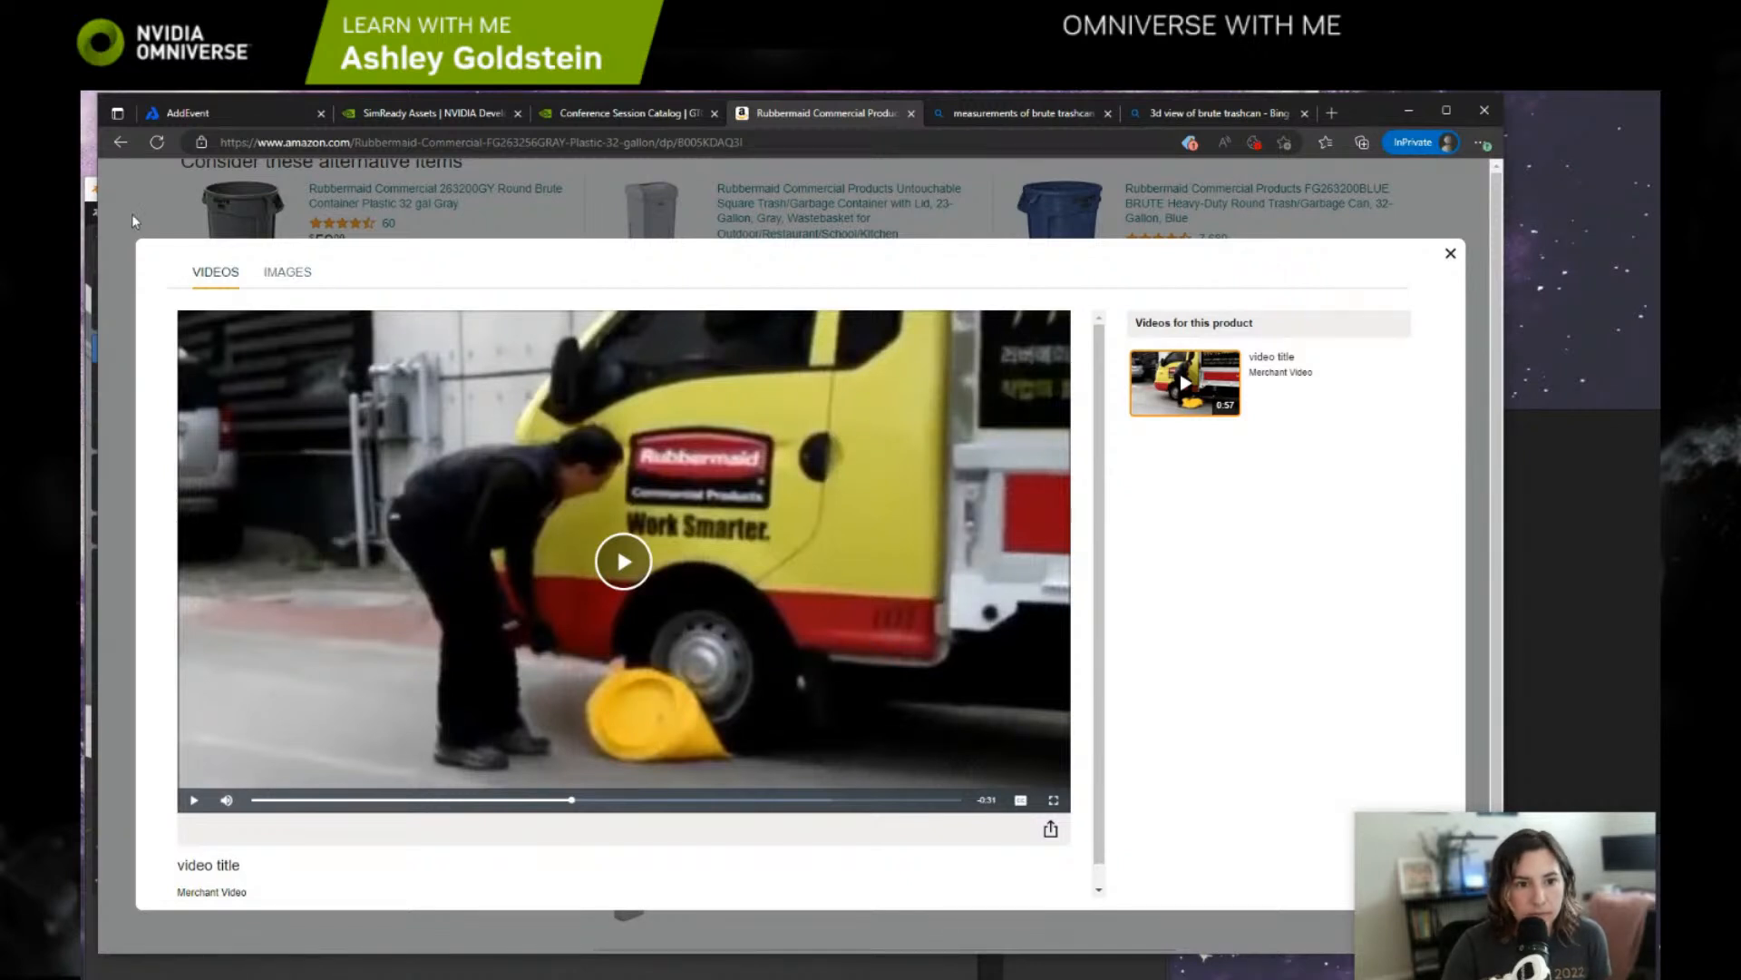
Bring Blender back to the front and scale the inner edge loop on the can's underside slightly outward.
{"action": "left_click", "coordinate": [93, 189]}
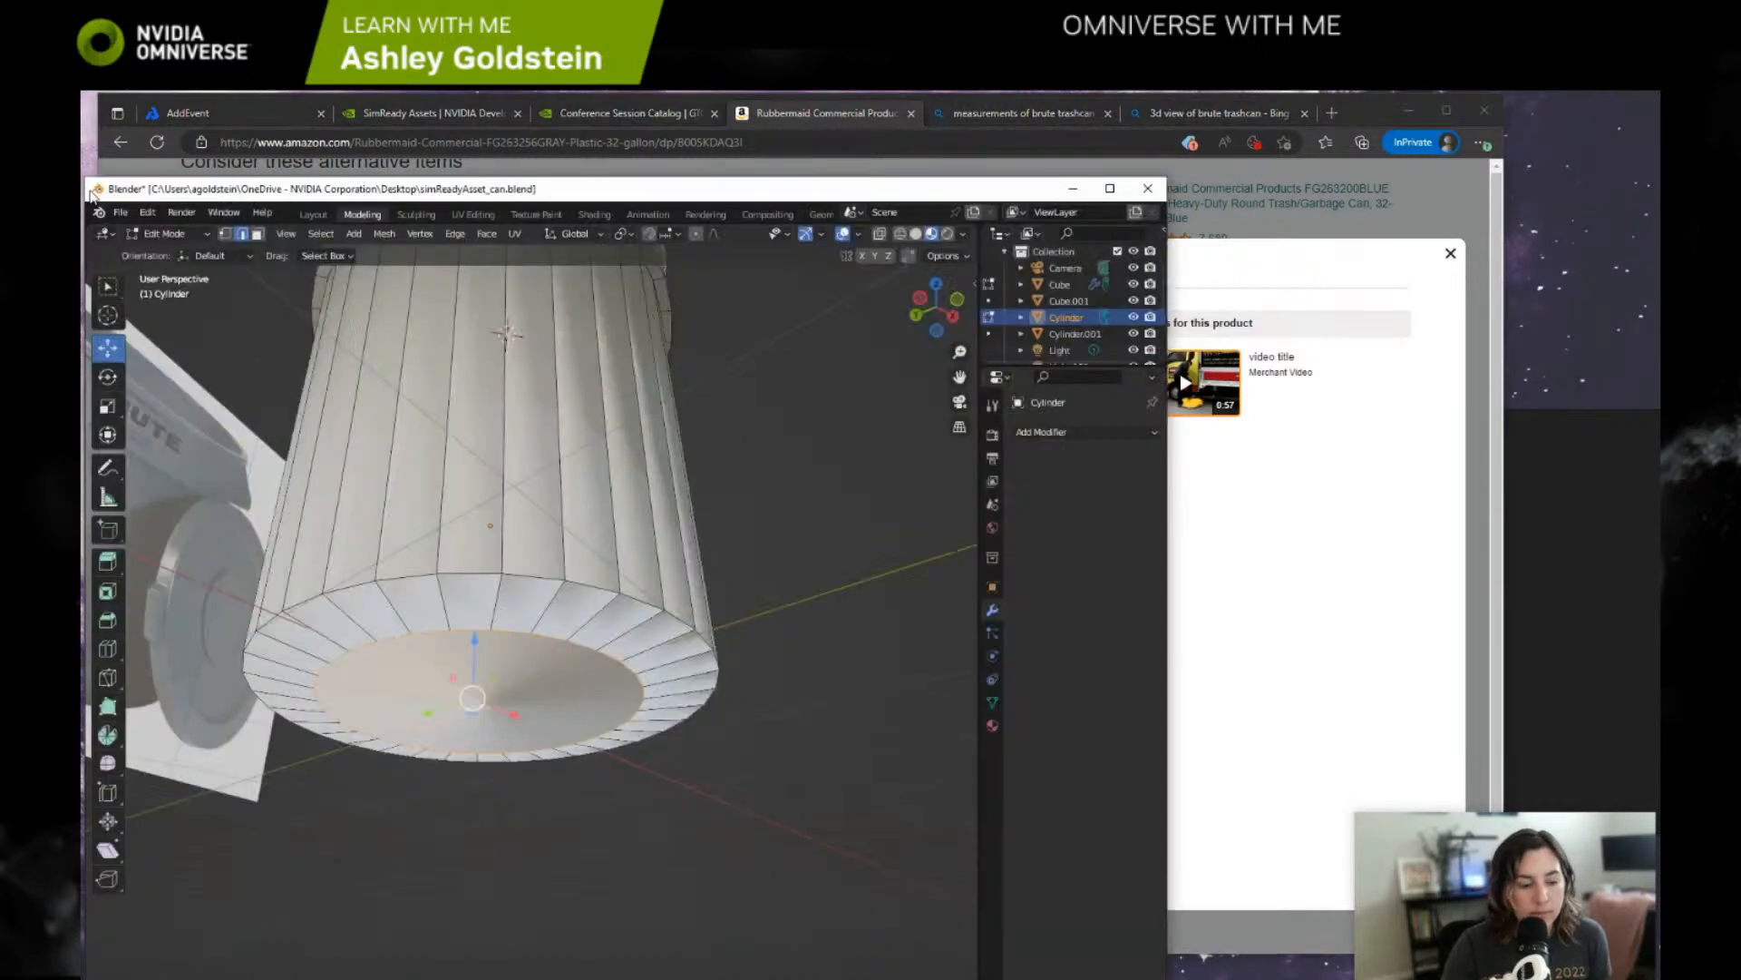
{"action": "mouse_move", "coordinate": [473, 639]}
{"action": "left_mouse_down"}
{"action": "mouse_move", "coordinate": [474, 667]}
{"action": "mouse_move", "coordinate": [472, 634]}
{"action": "left_mouse_up"}
{"action": "middle_click_drag", "start_coordinate": [472, 634], "coordinate": [530, 646]}
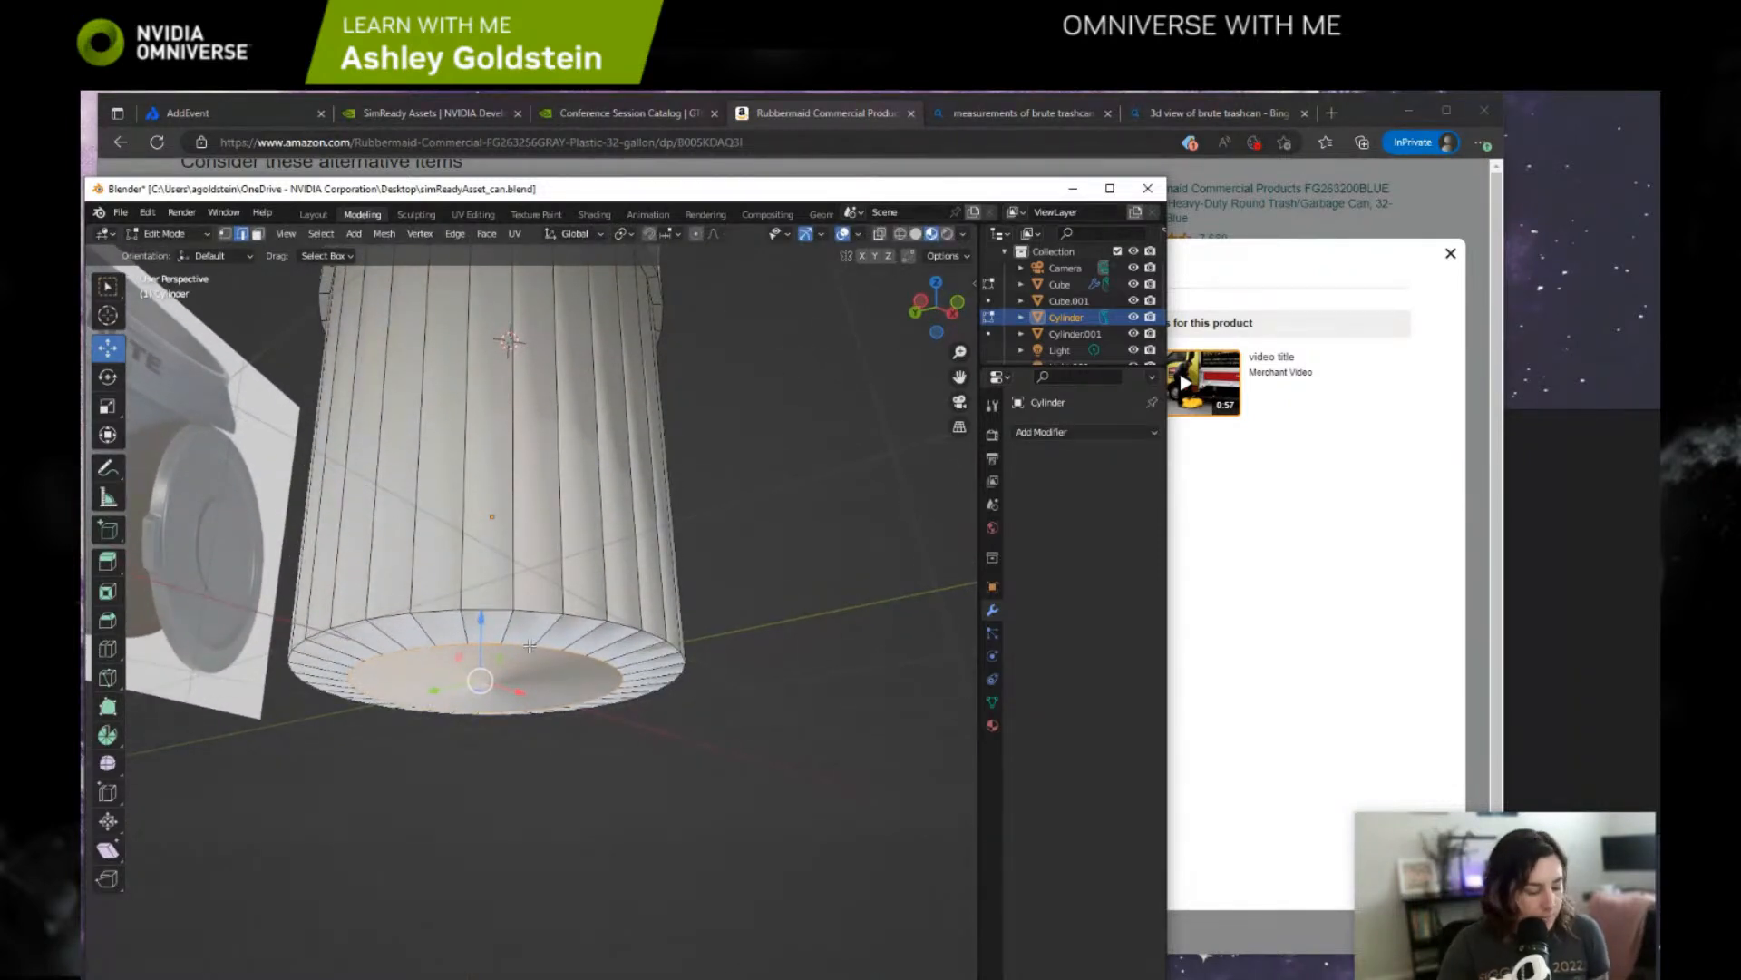
{"action": "key", "text": "s"}
{"action": "left_click", "coordinate": [539, 649]}
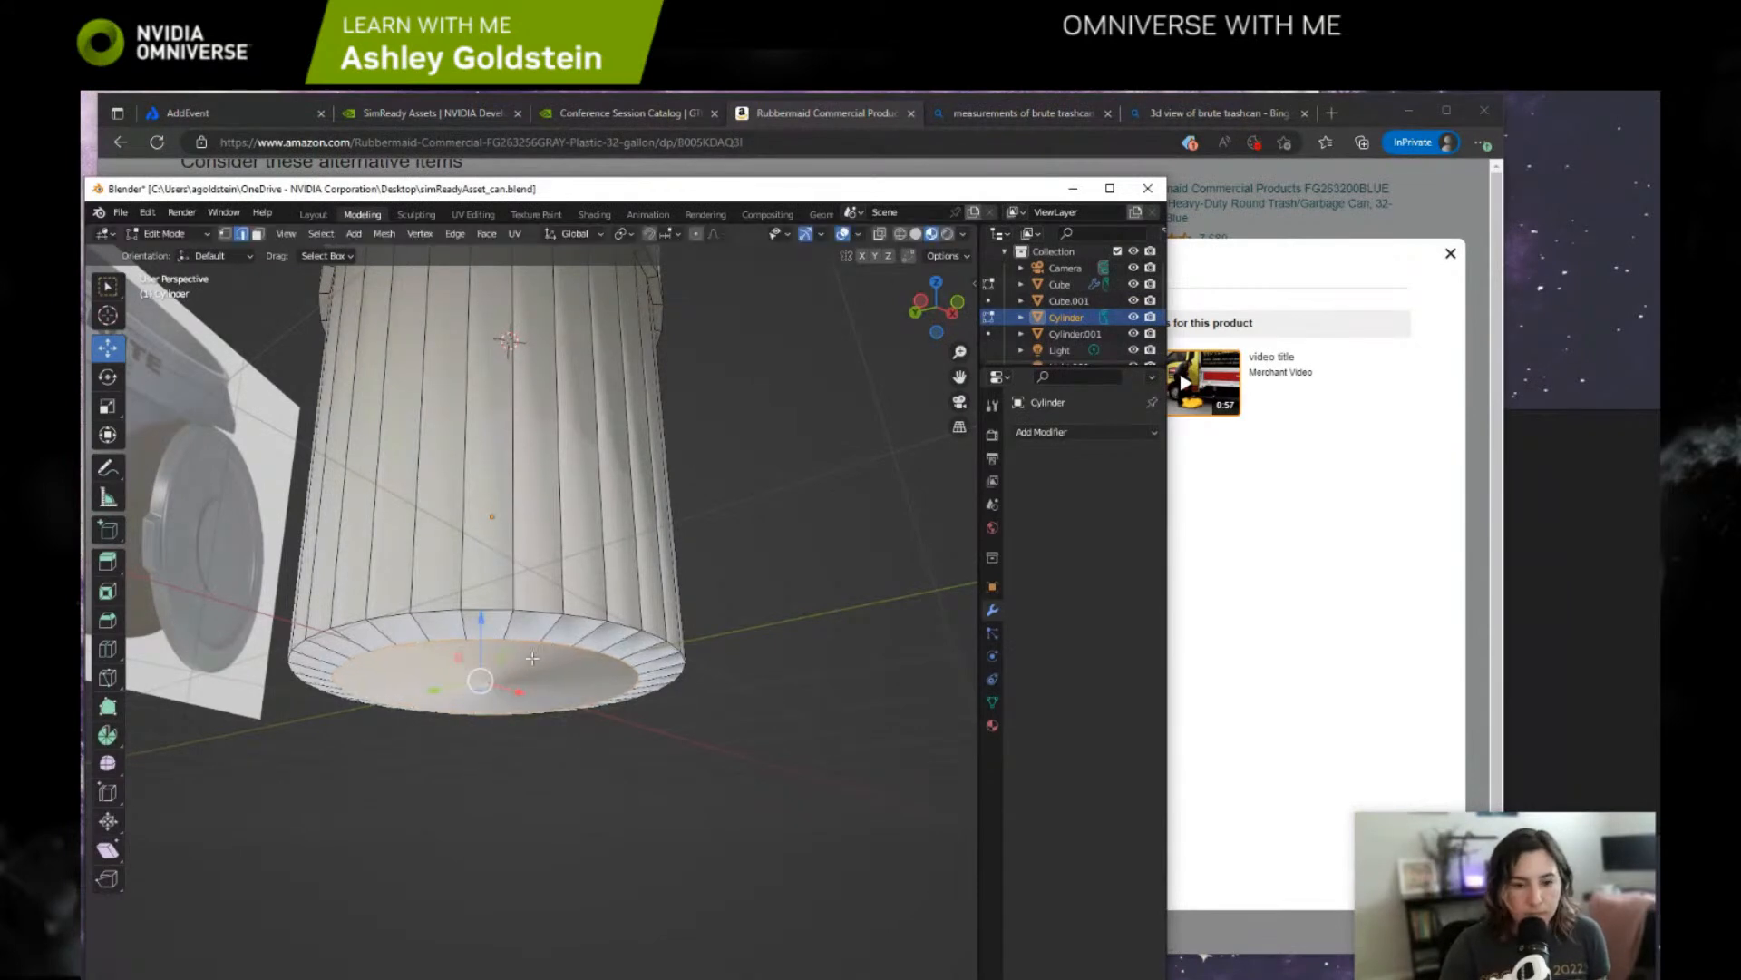
Add a loop cut around the middle of the underside ring and scale the innermost edge loop inward to about 0.89.
{"action": "middle_click_drag", "start_coordinate": [537, 649], "coordinate": [199, 572]}
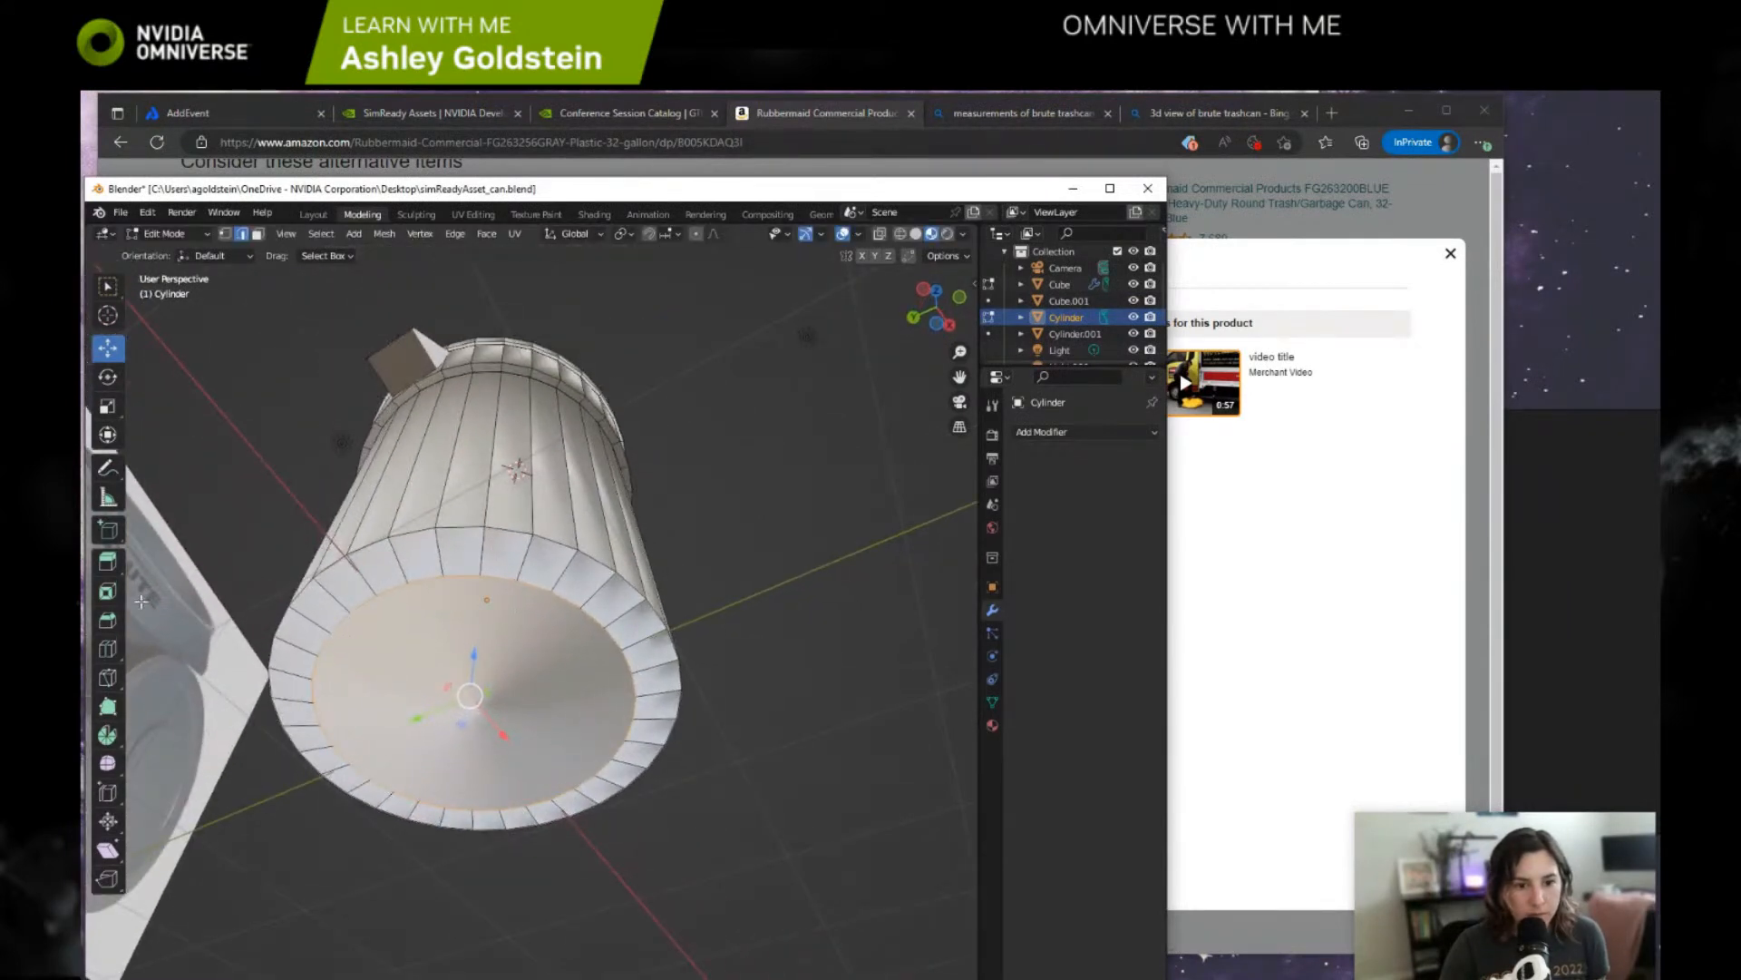
{"action": "left_click", "coordinate": [107, 648]}
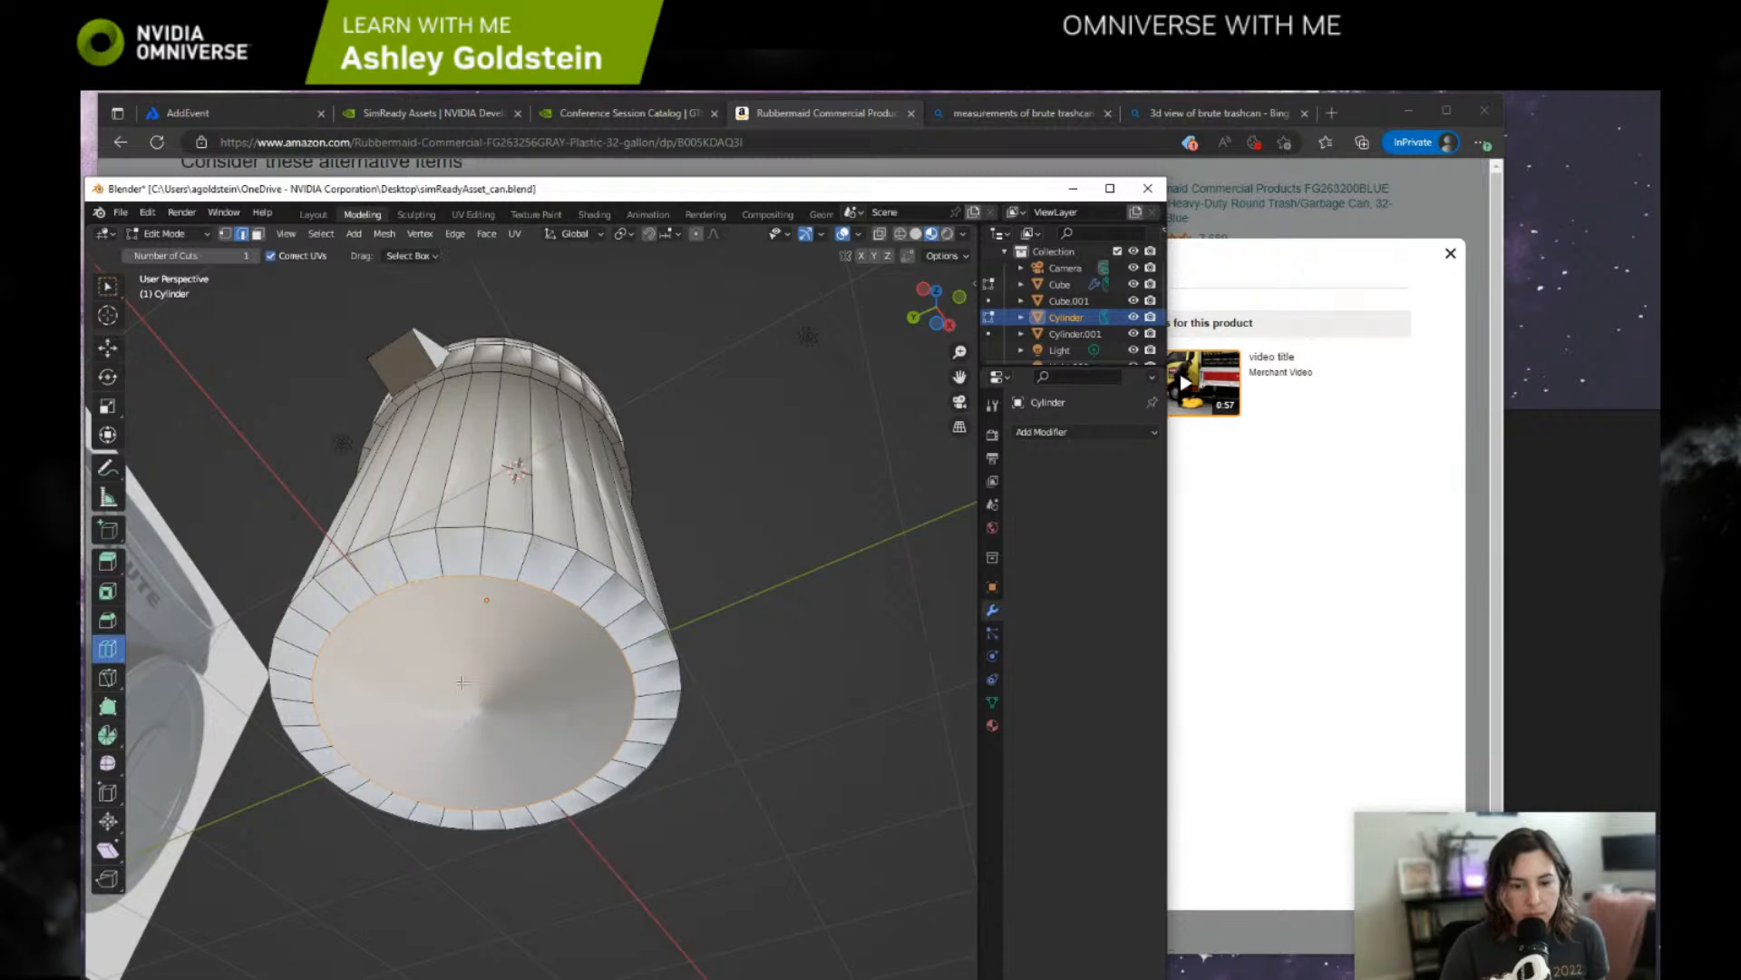
{"action": "left_click", "coordinate": [560, 574]}
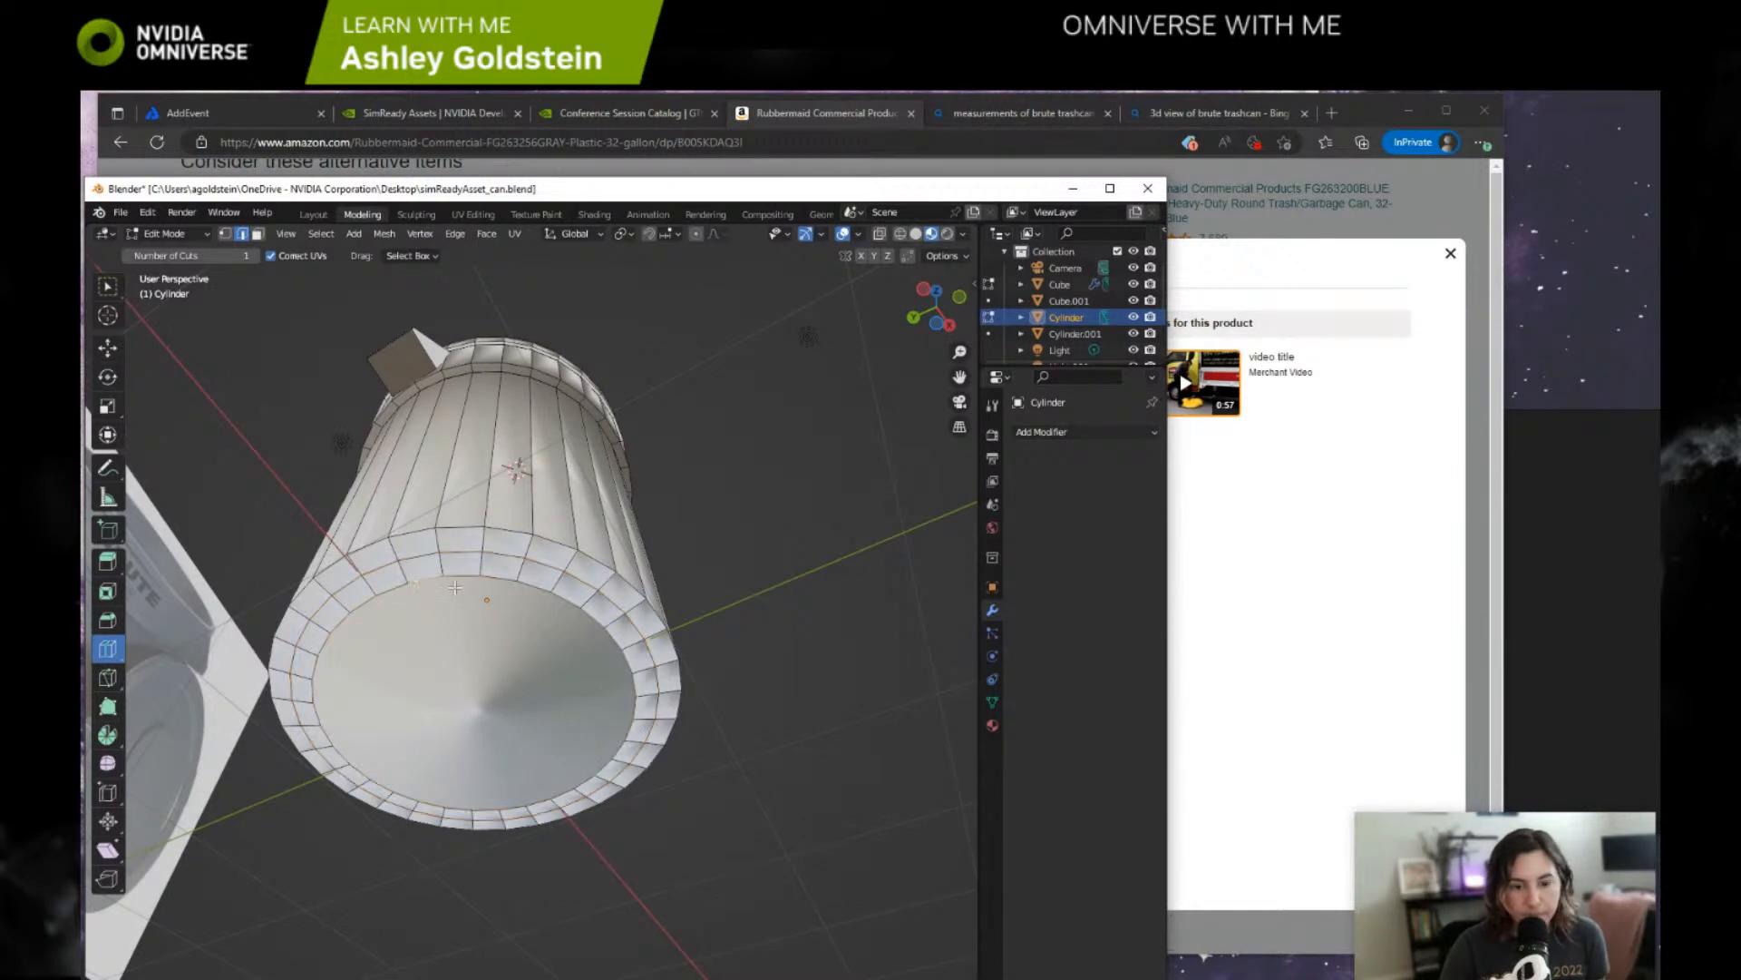
{"action": "scroll", "coordinate": [461, 578], "scroll_direction": "up", "scroll_amount": 5}
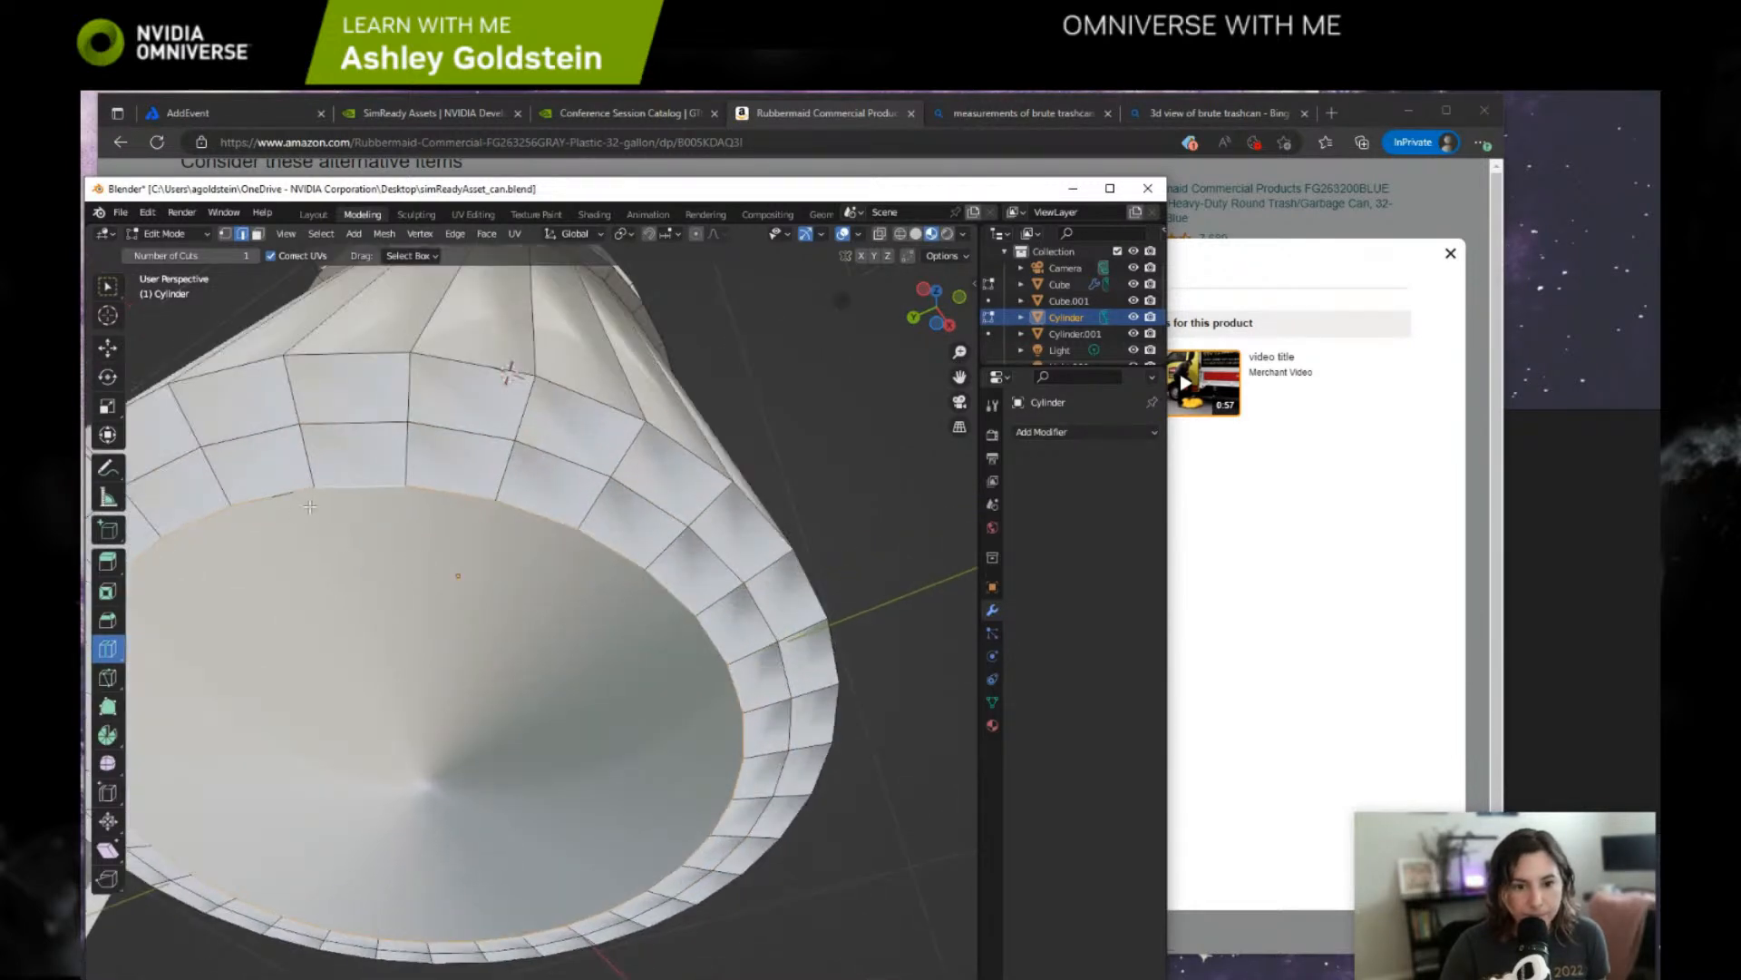
{"action": "scroll", "coordinate": [279, 495], "scroll_direction": "down", "scroll_amount": 2}
{"action": "middle_click_drag", "start_coordinate": [299, 514], "coordinate": [377, 591]}
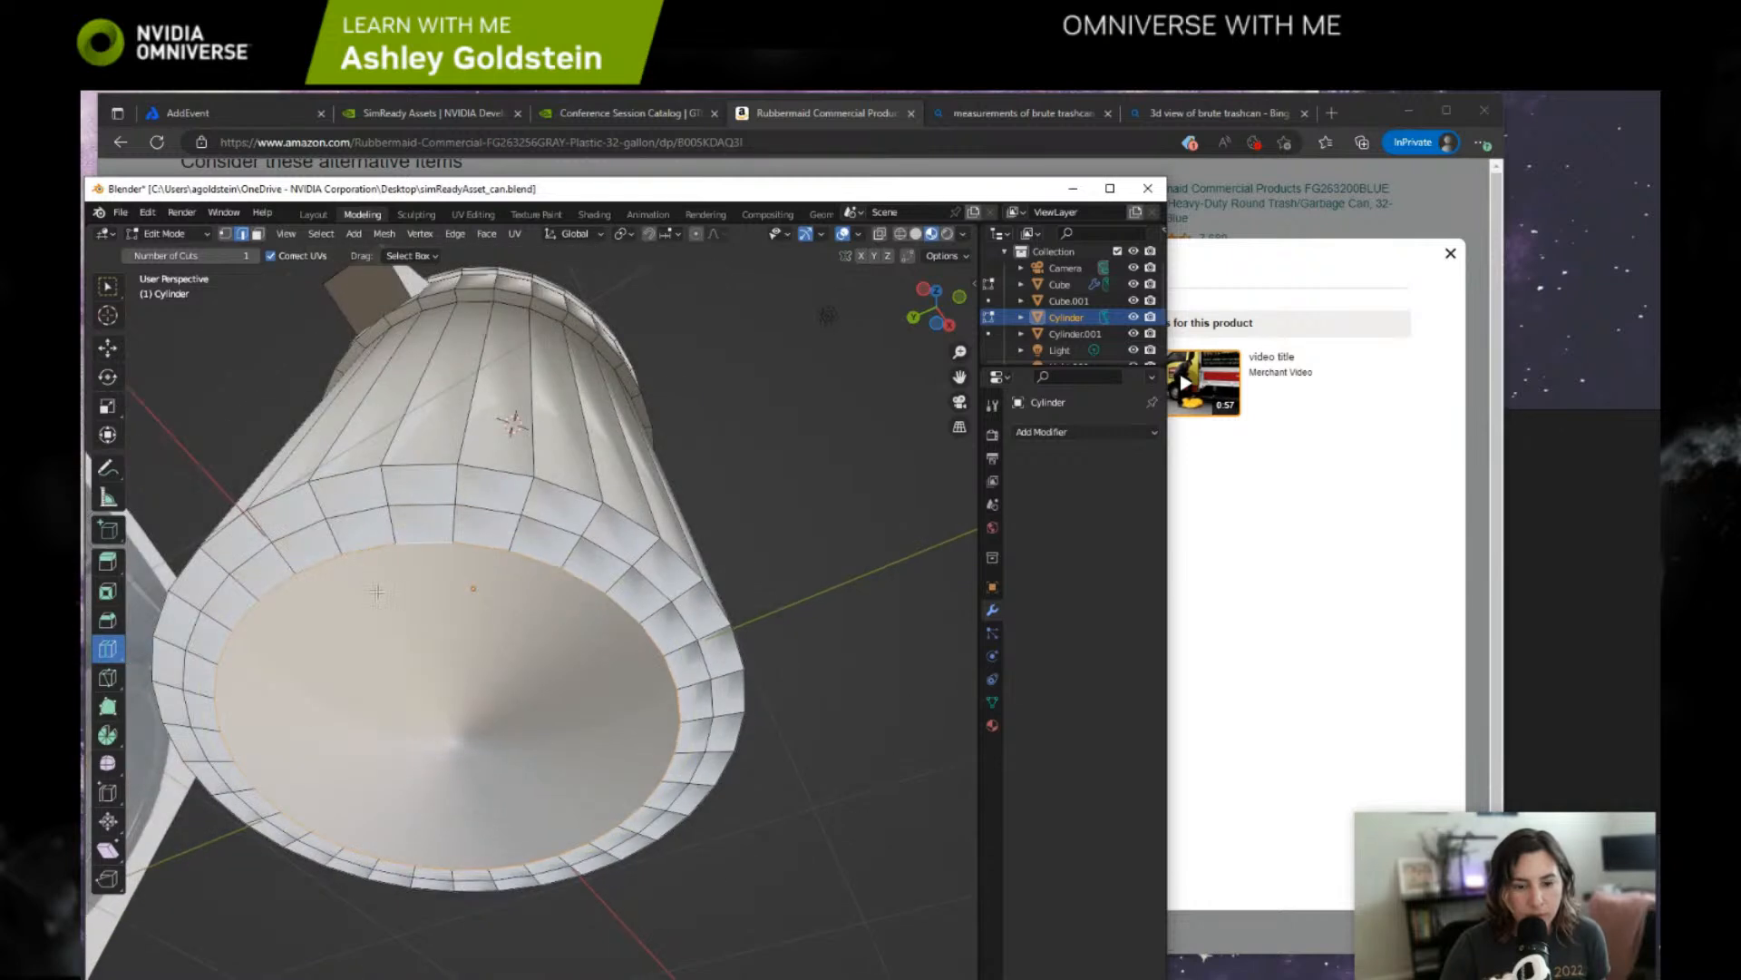
{"action": "key", "text": "s"}
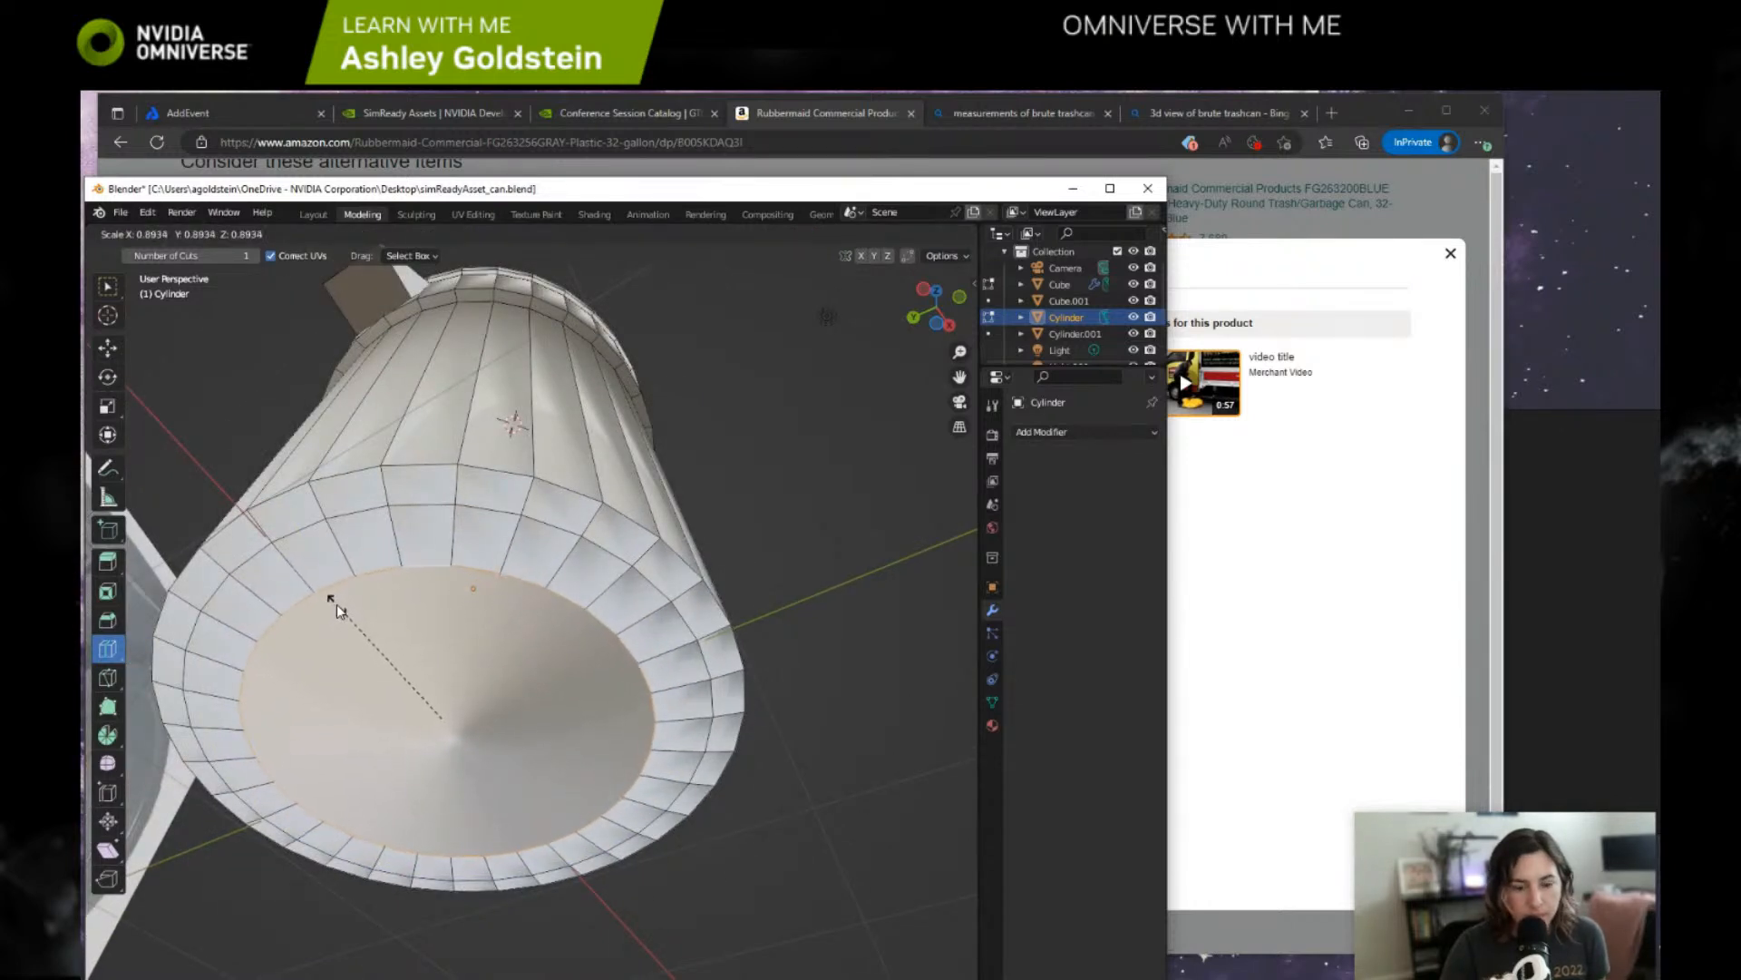
{"action": "left_click", "coordinate": [336, 605]}
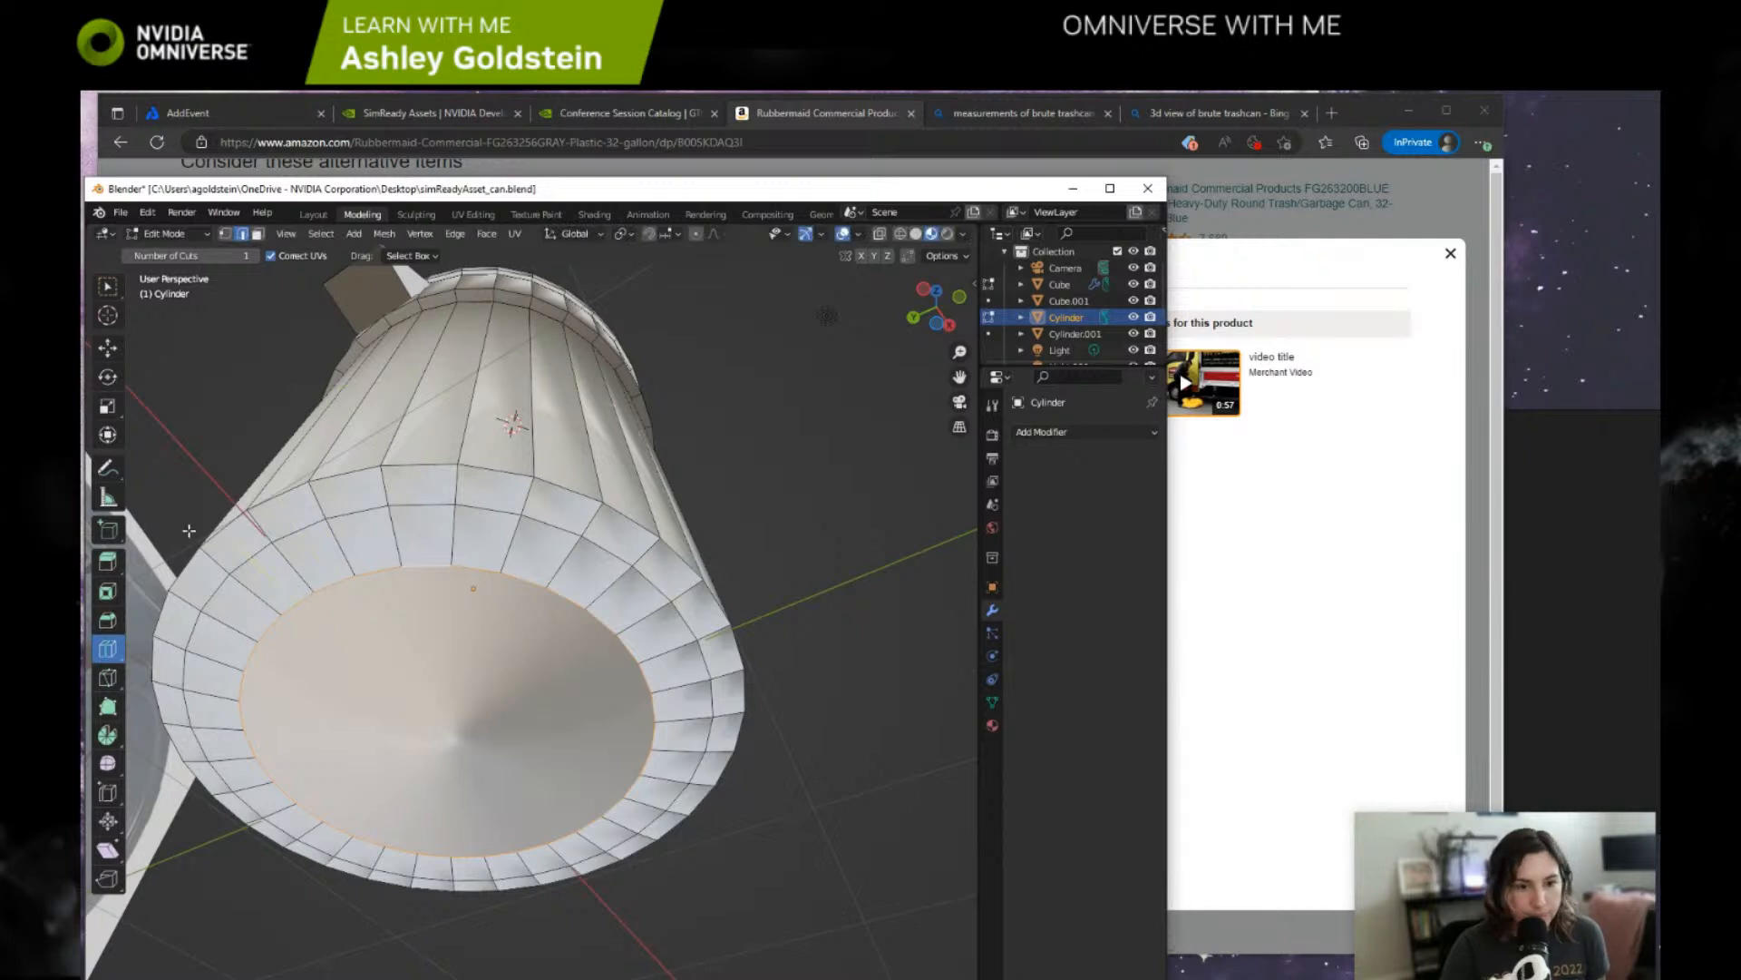
Try to raise the innermost edge loop of the underside about 0.07 m along the Z axis.
{"action": "left_click", "coordinate": [108, 348]}
{"action": "middle_click_drag", "start_coordinate": [466, 681], "coordinate": [459, 656]}
{"action": "left_click_drag", "start_coordinate": [458, 651], "coordinate": [463, 629]}
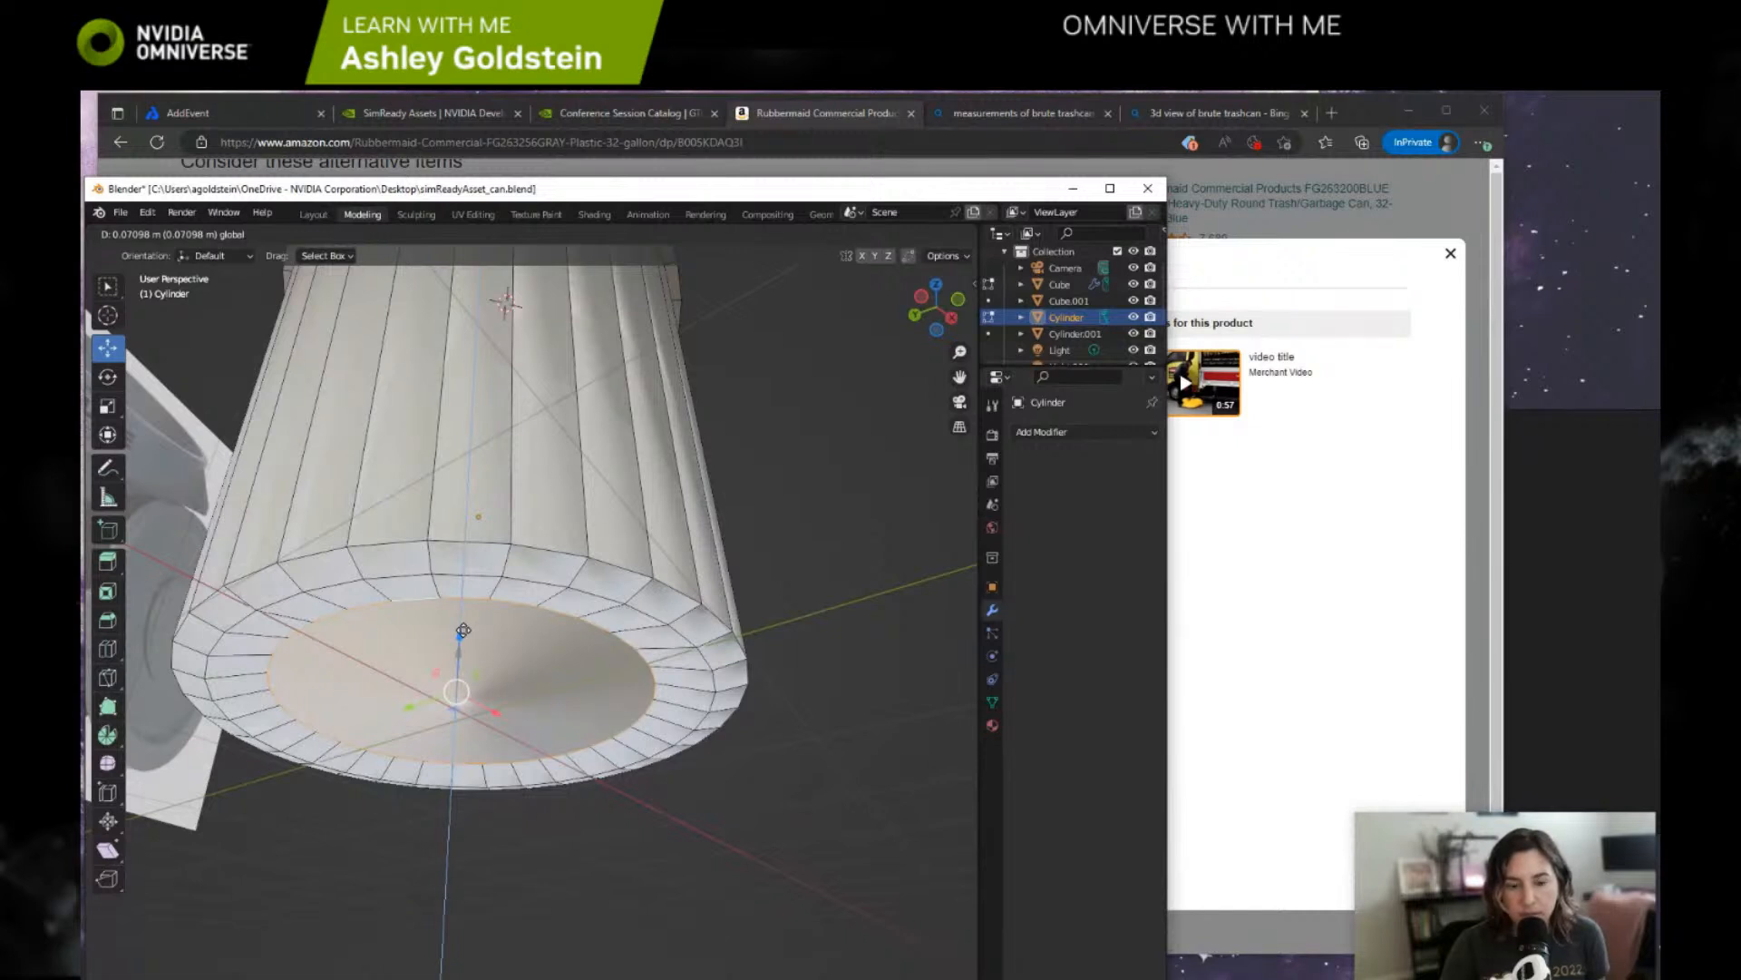
{"action": "left_click_drag", "start_coordinate": [462, 629], "coordinate": [463, 630]}
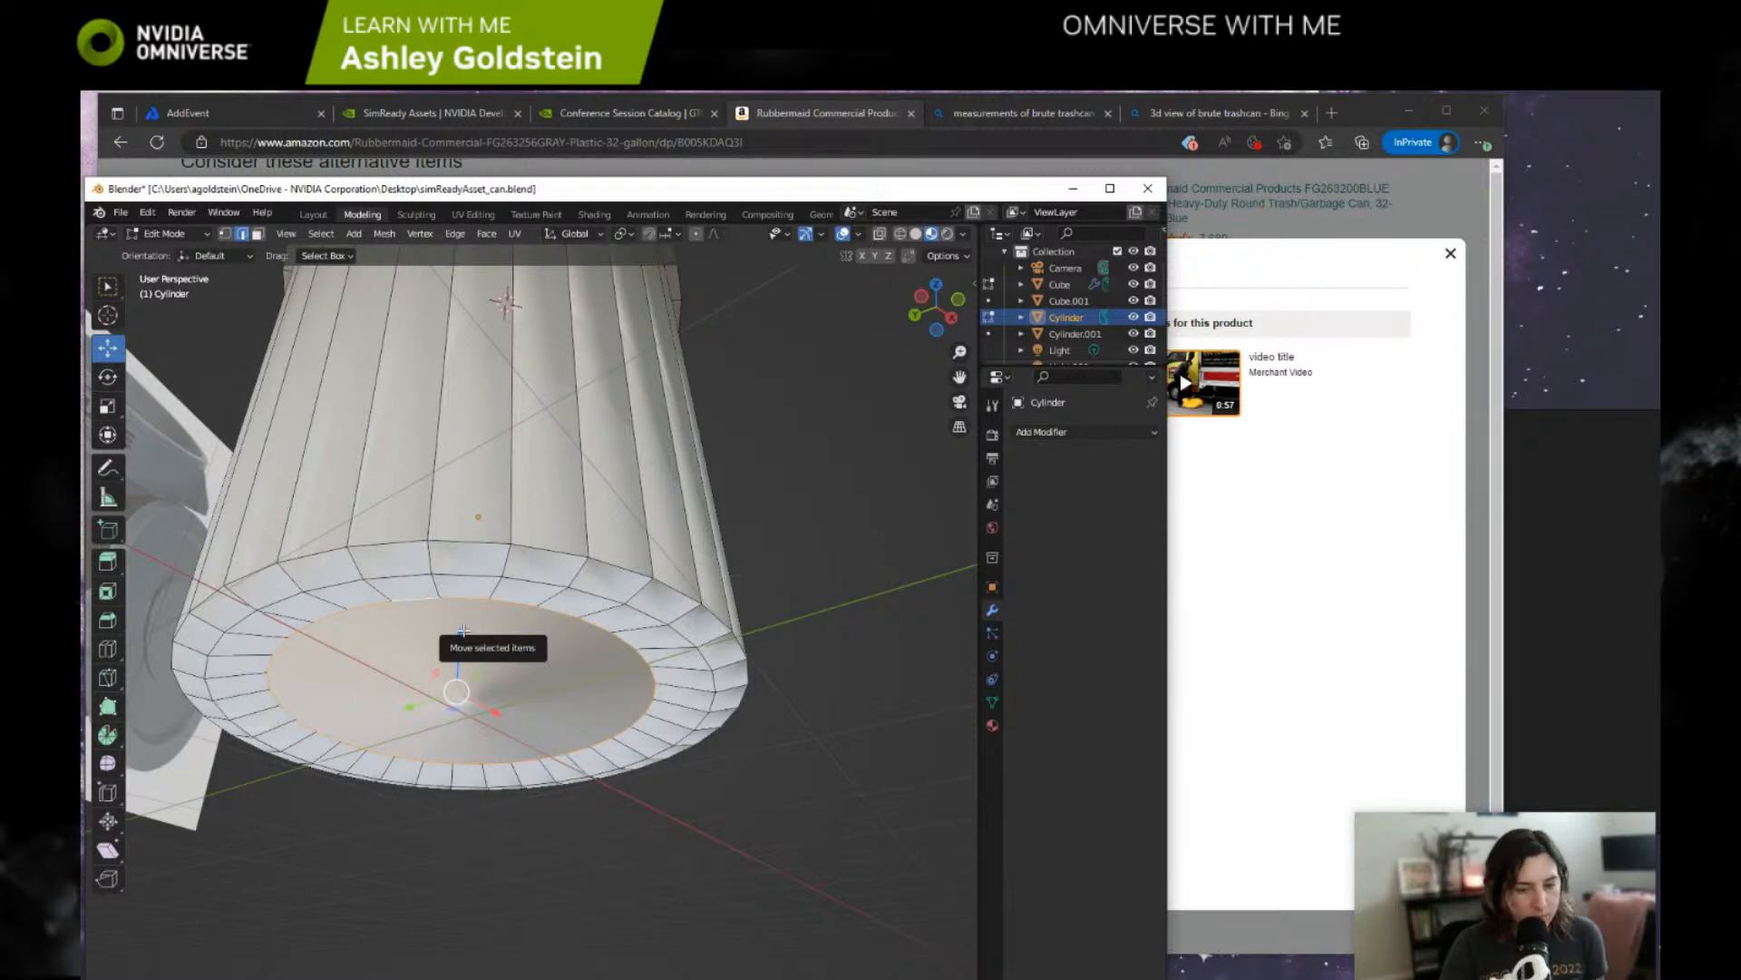
{"action": "key", "text": "ctrl+z"}
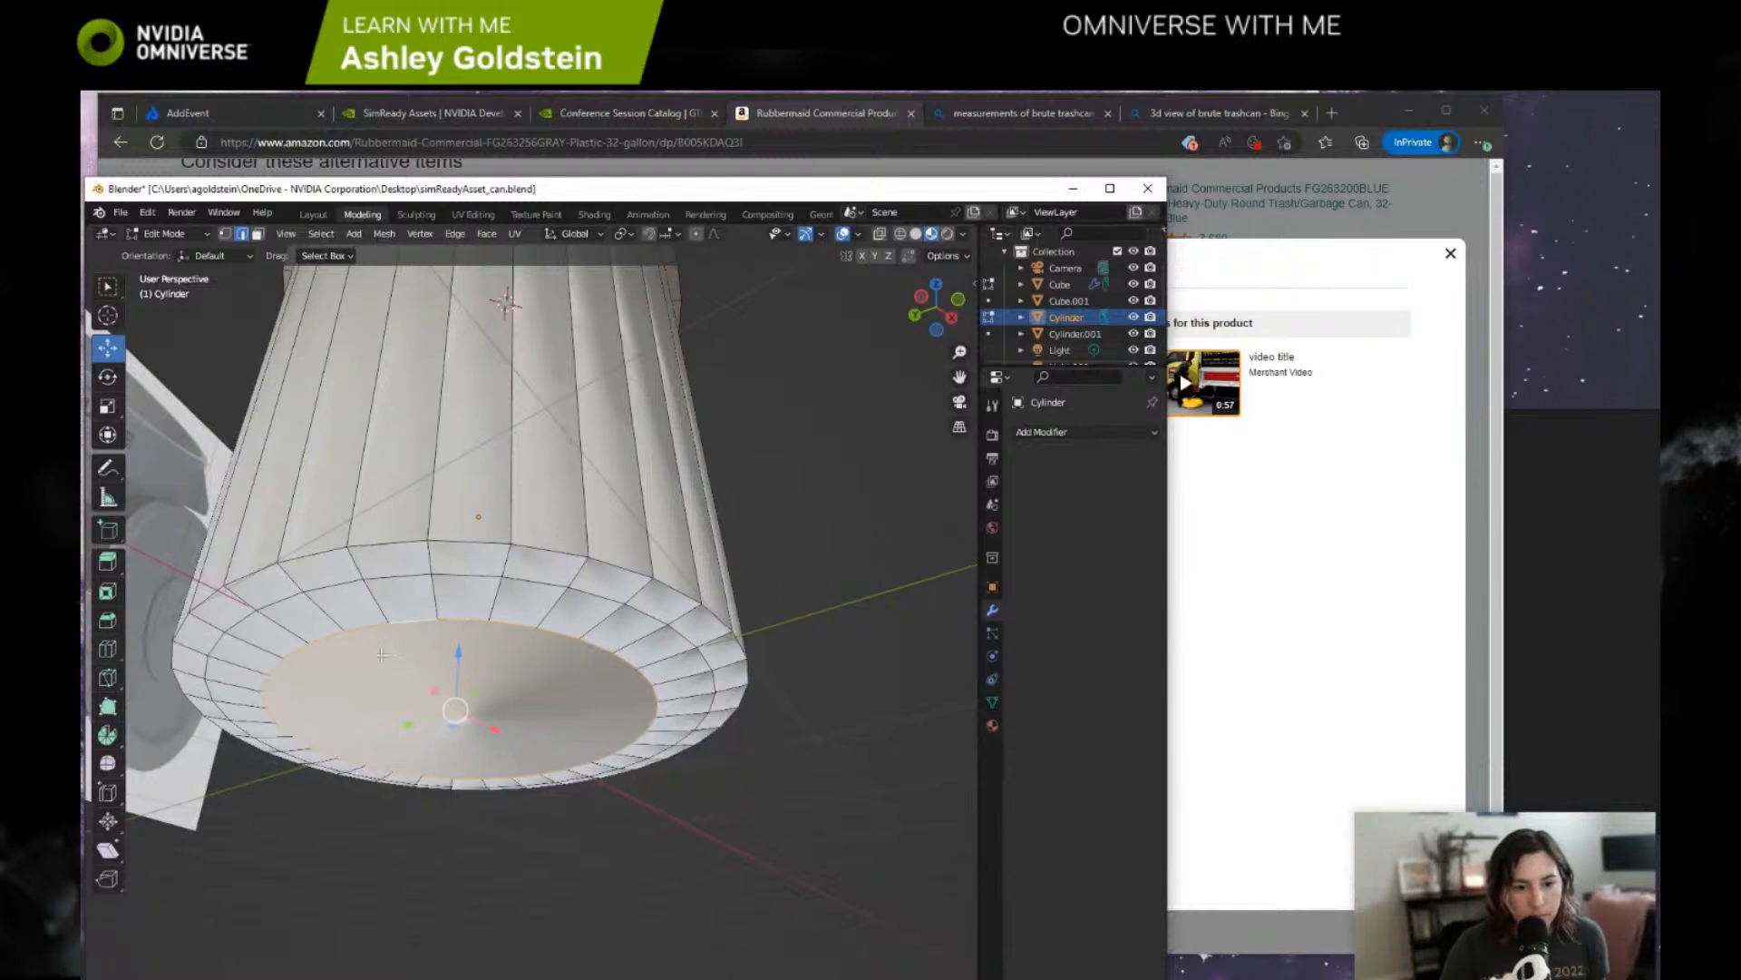
Select the middle edge loop of the underside ring and try to move it slightly down.
{"action": "left_click", "coordinate": [485, 588]}
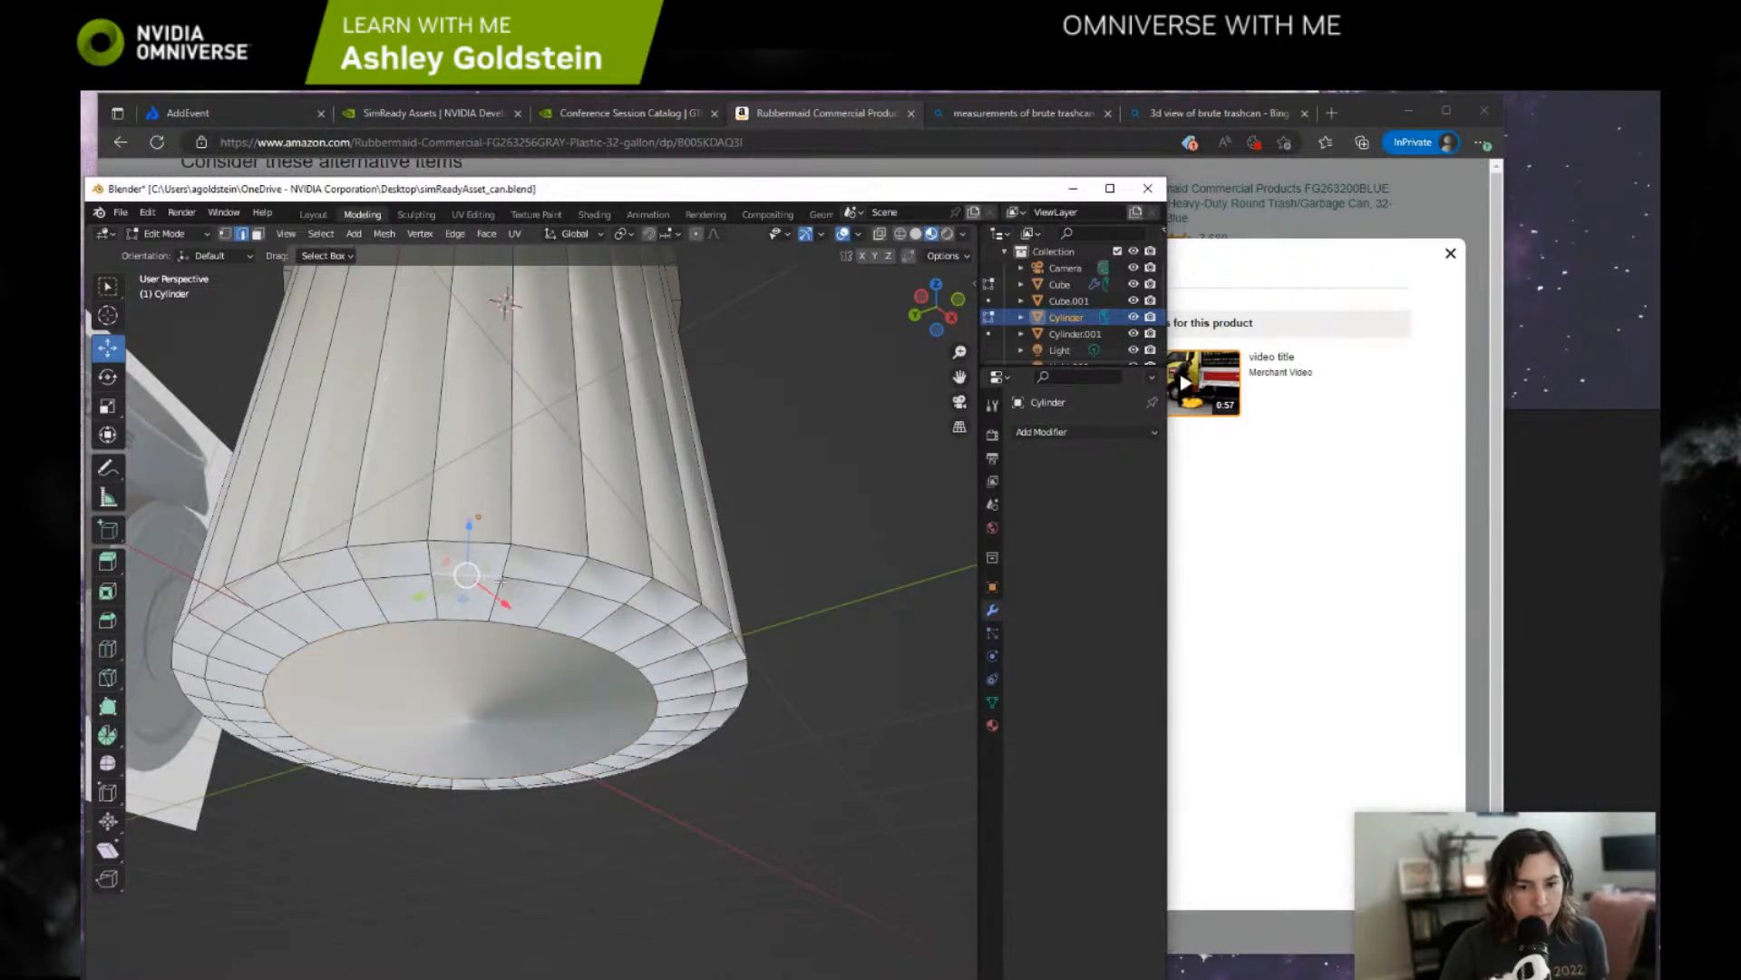
{"action": "left_click", "coordinate": [519, 583], "text": "alt"}
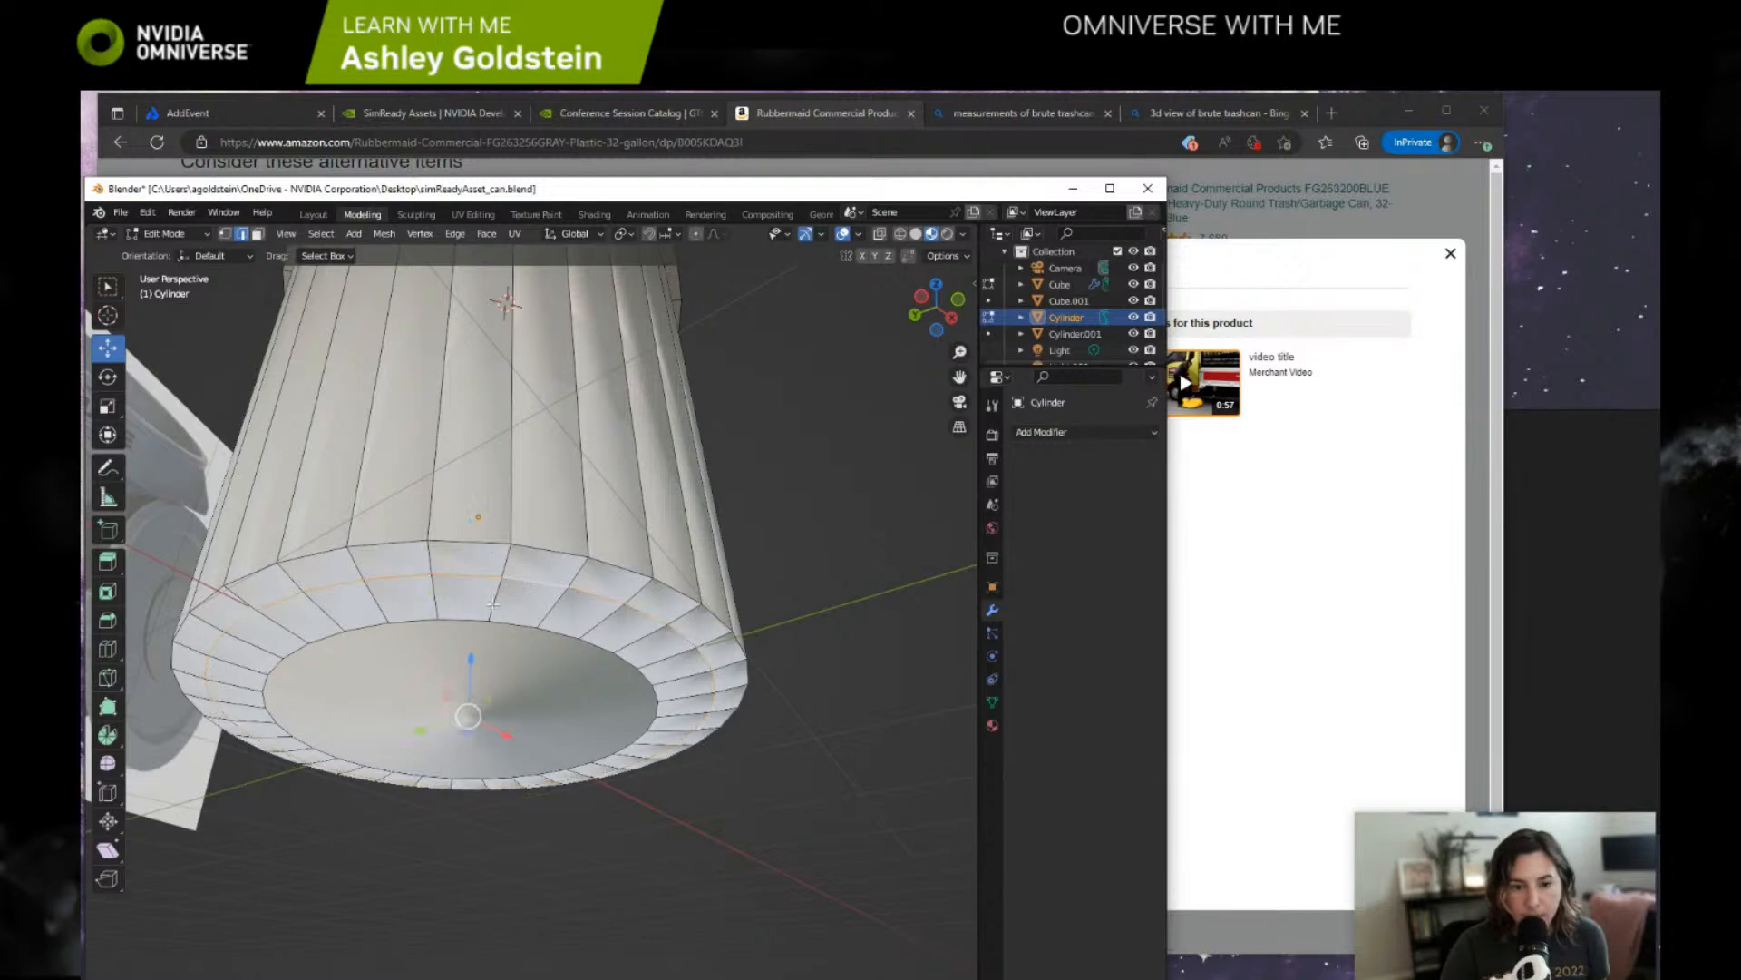
{"action": "left_click_drag", "start_coordinate": [471, 664], "coordinate": [463, 699]}
{"action": "mouse_move", "coordinate": [463, 700]}
{"action": "middle_mouse_down"}
{"action": "mouse_move", "coordinate": [451, 721]}
{"action": "mouse_move", "coordinate": [459, 669]}
{"action": "middle_mouse_up"}
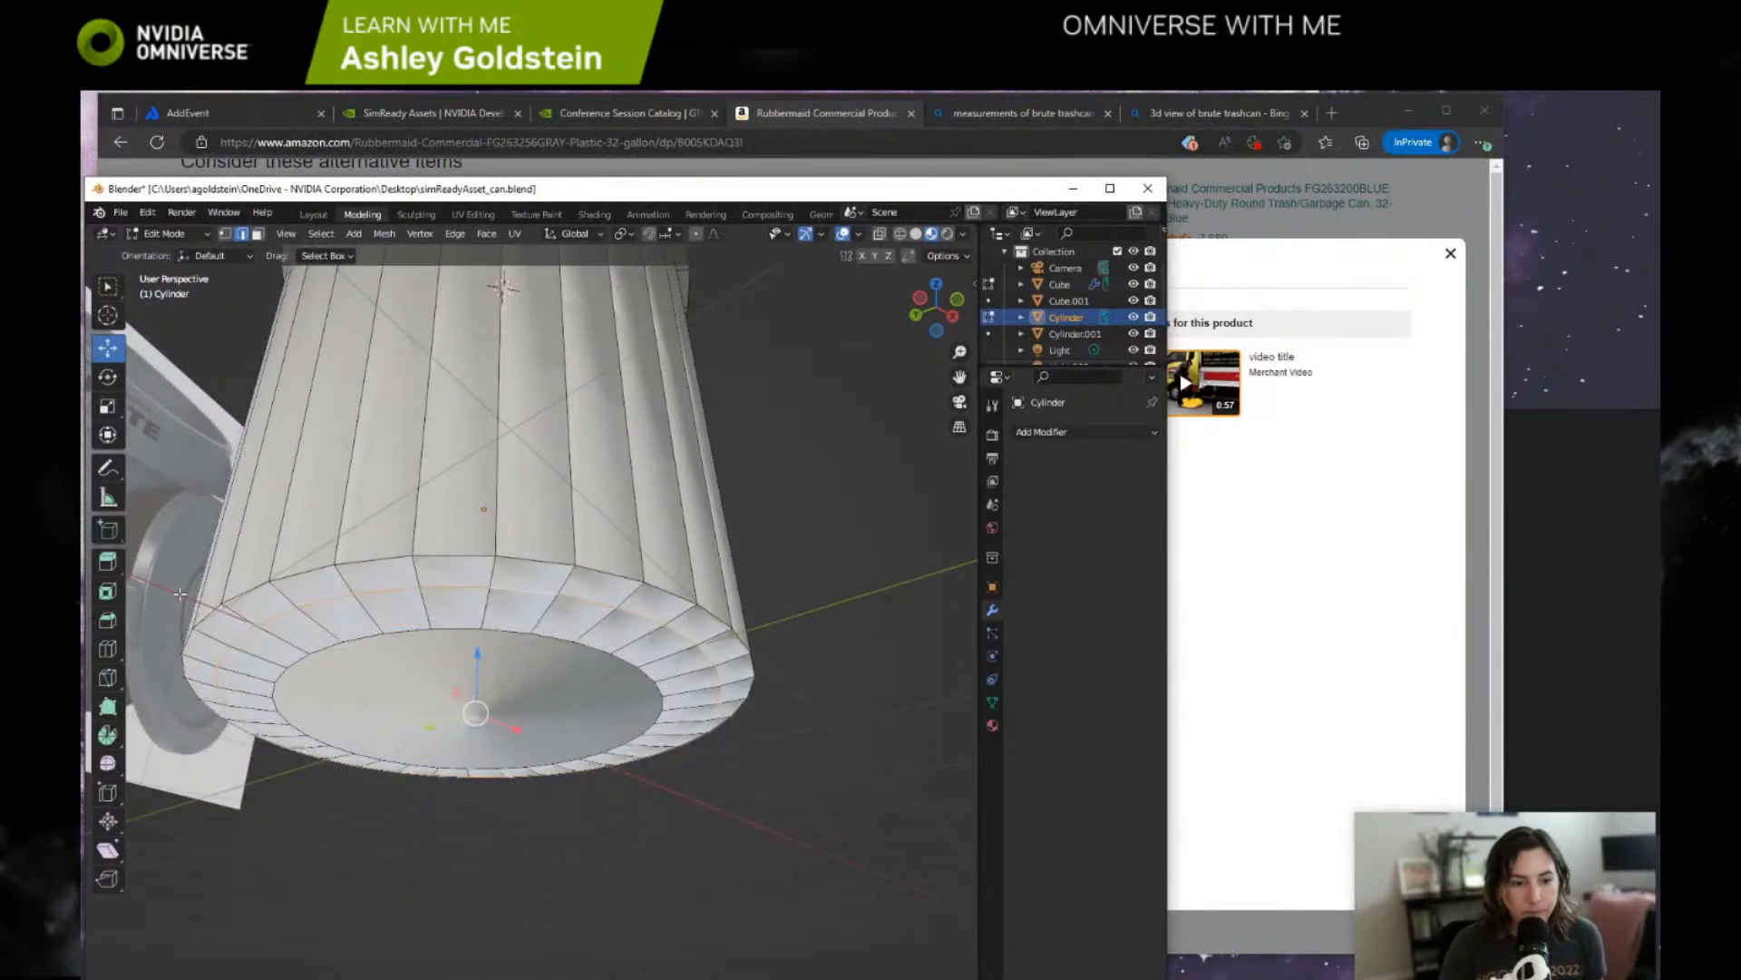
Add a loop cut on the inner half of the underside ring and lower it into a protruding foot, checking against the product video.
{"action": "left_click", "coordinate": [108, 649]}
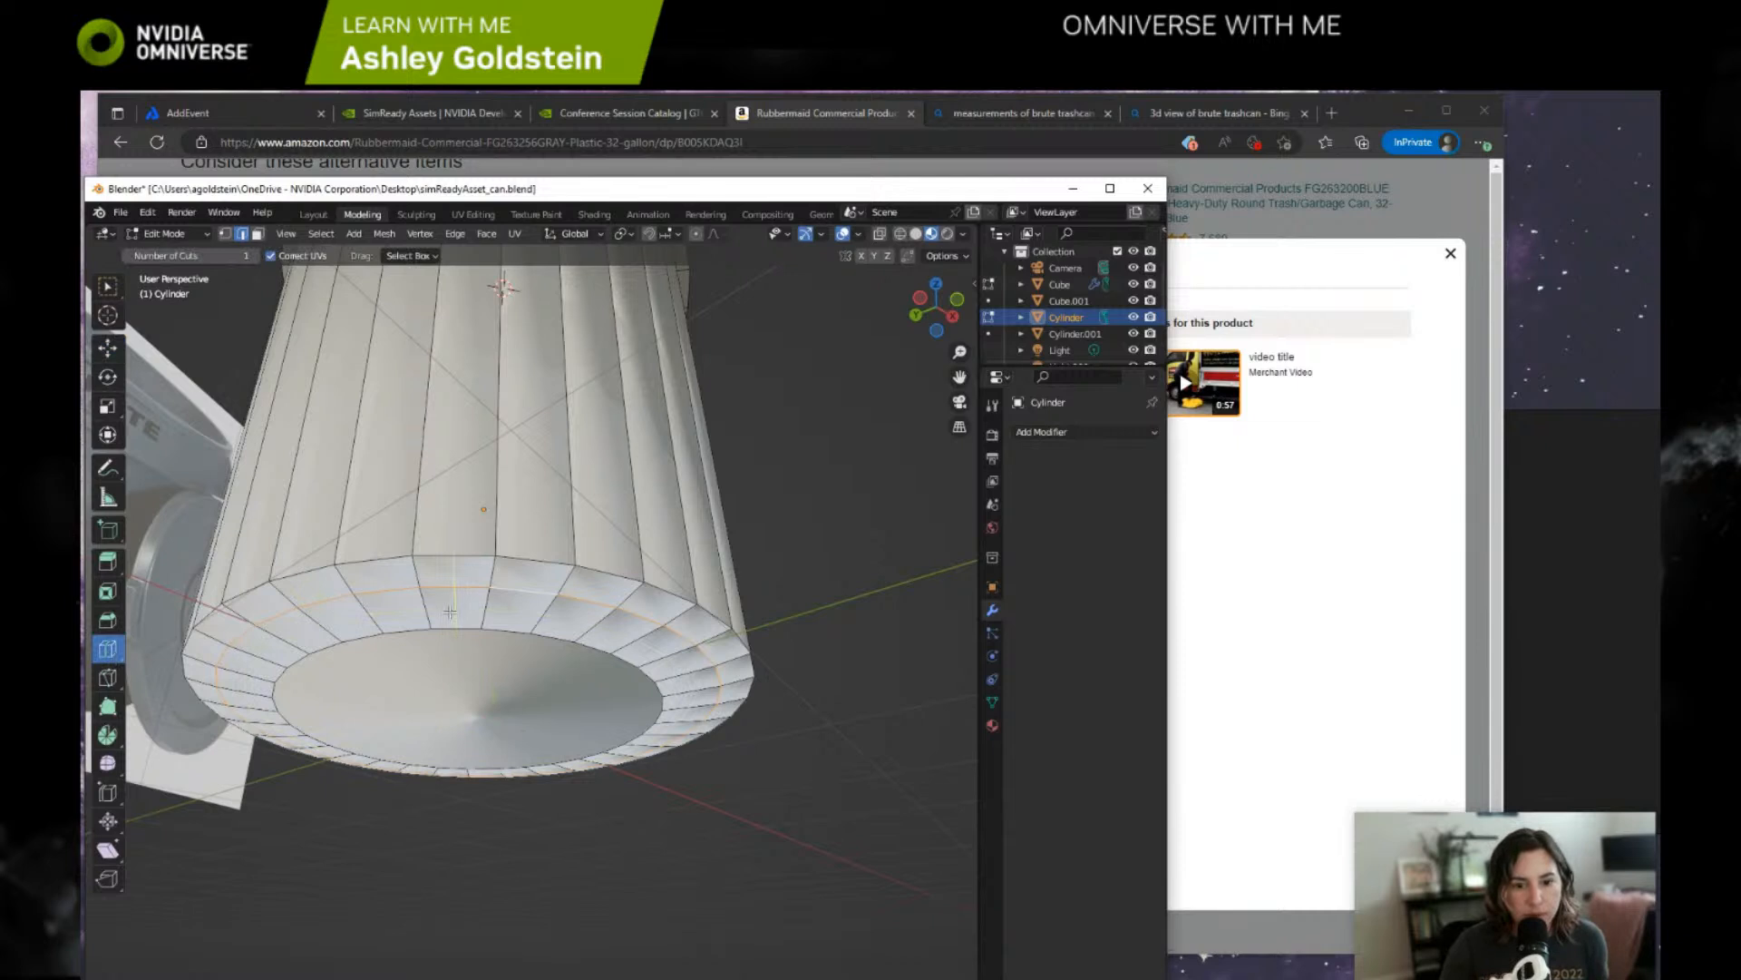
{"action": "left_click", "coordinate": [380, 624]}
{"action": "left_click", "coordinate": [376, 627]}
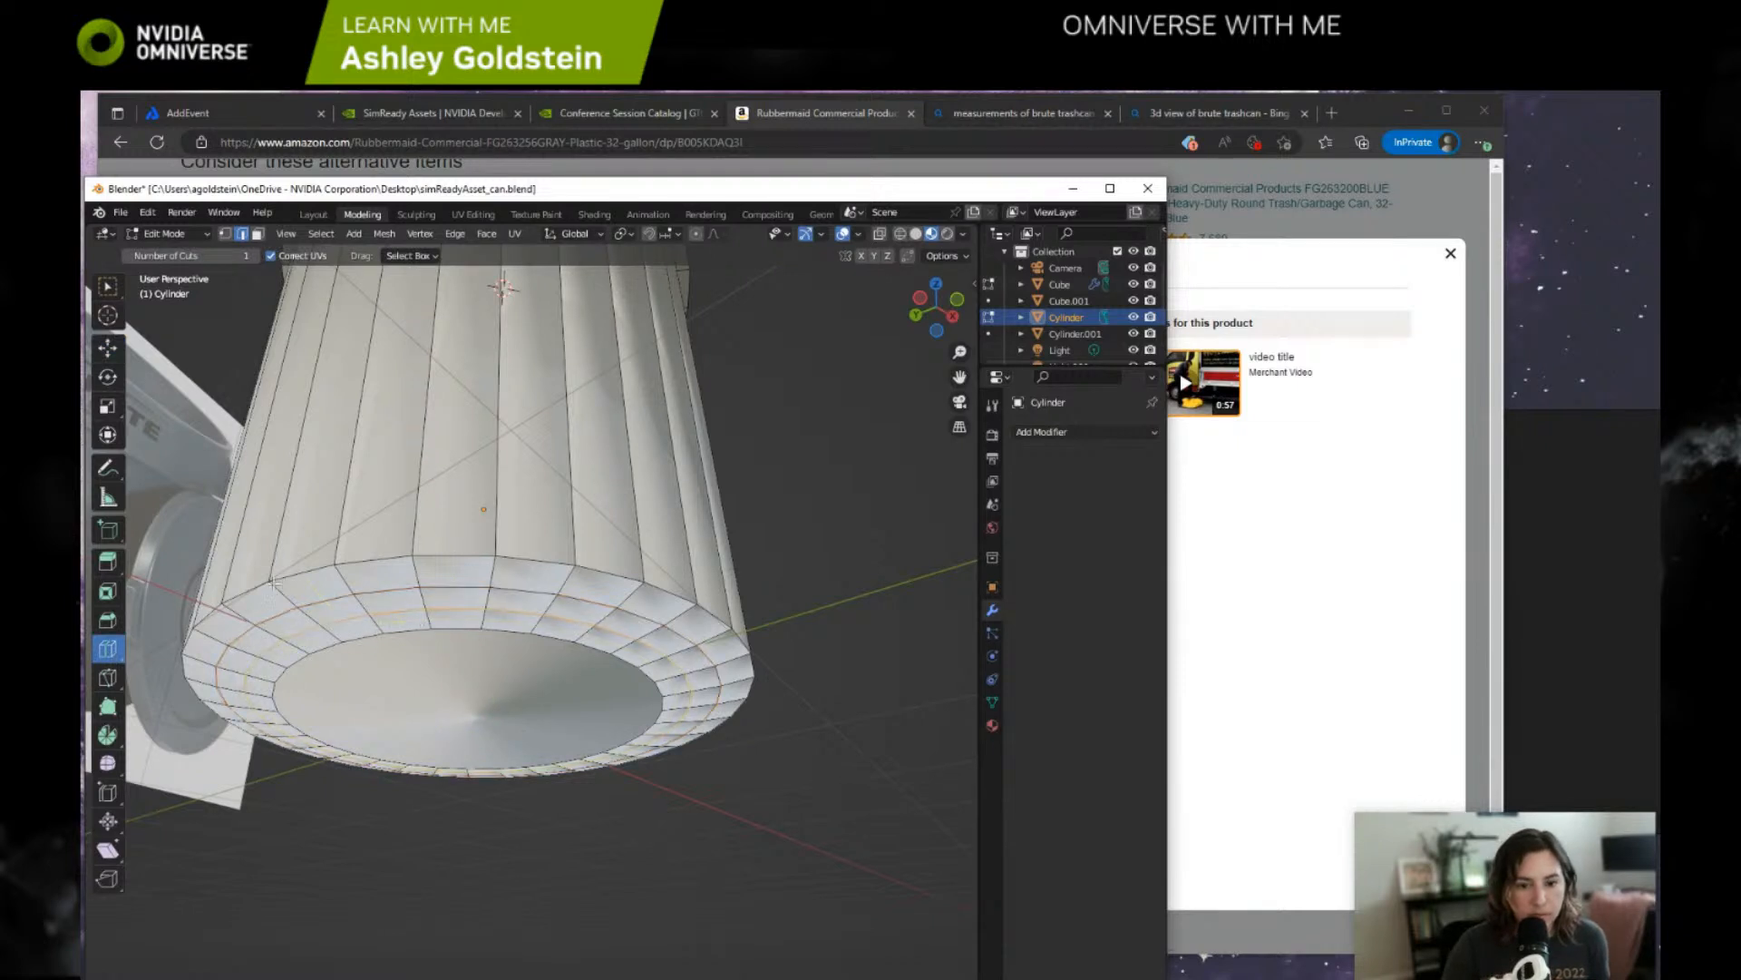
{"action": "left_click", "coordinate": [107, 352]}
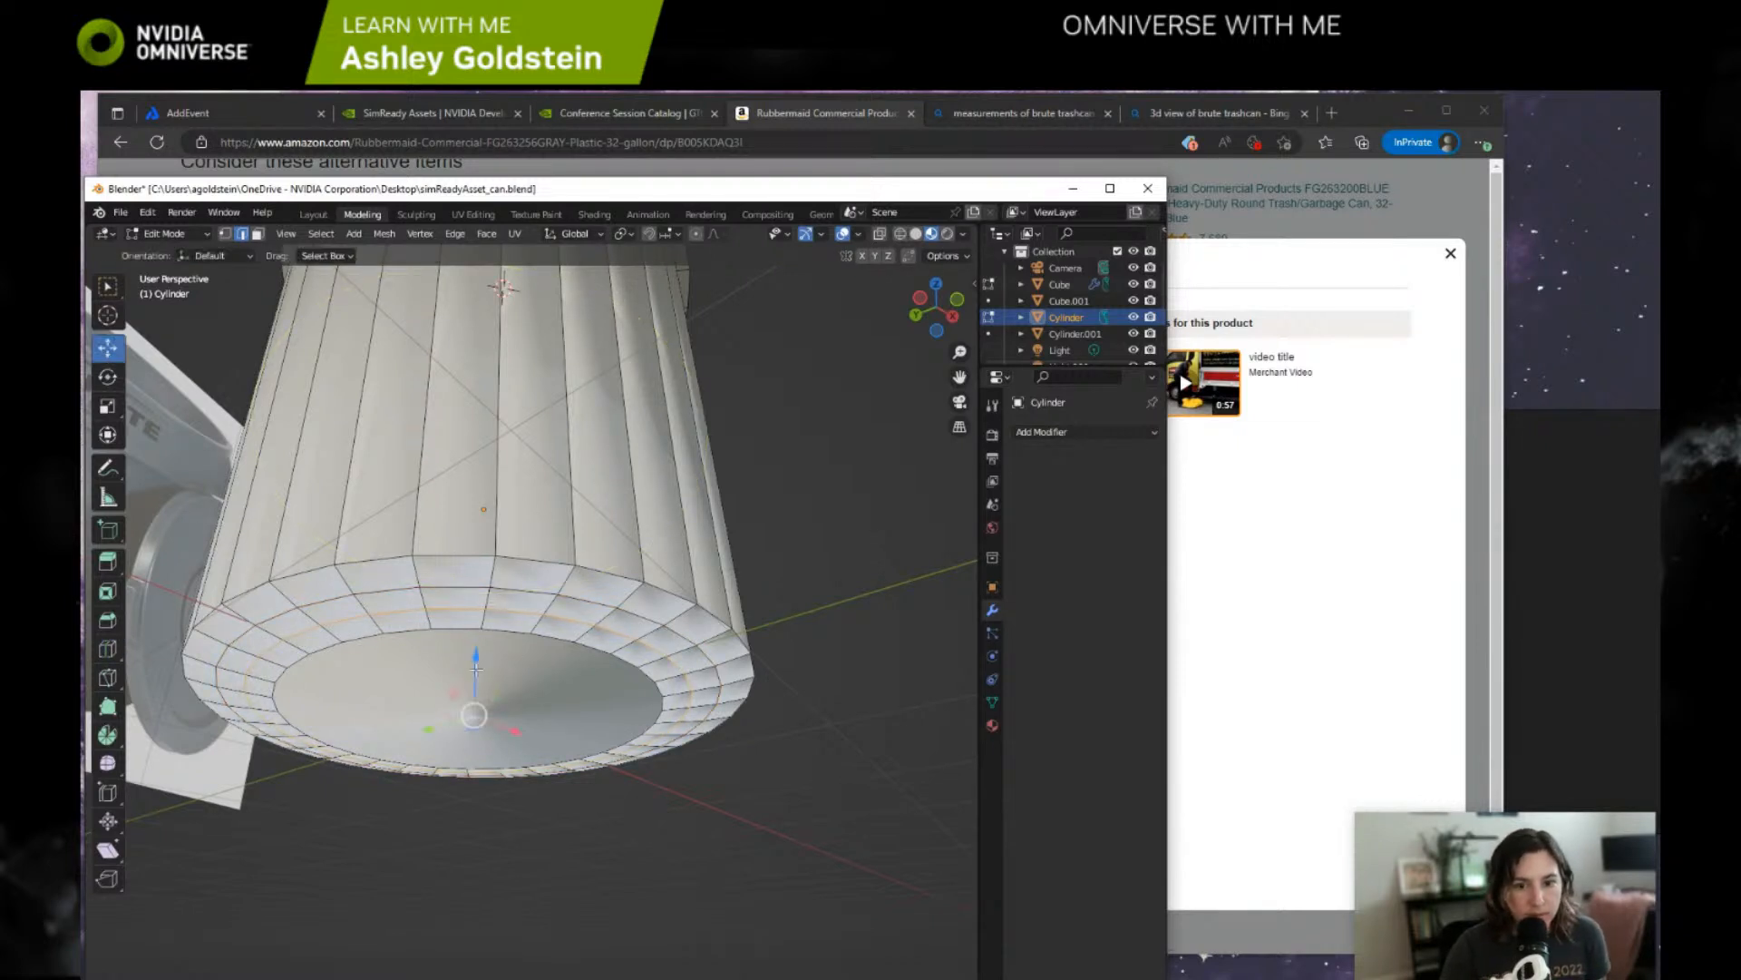
{"action": "left_click_drag", "start_coordinate": [477, 657], "coordinate": [472, 680]}
{"action": "left_click", "coordinate": [840, 117]}
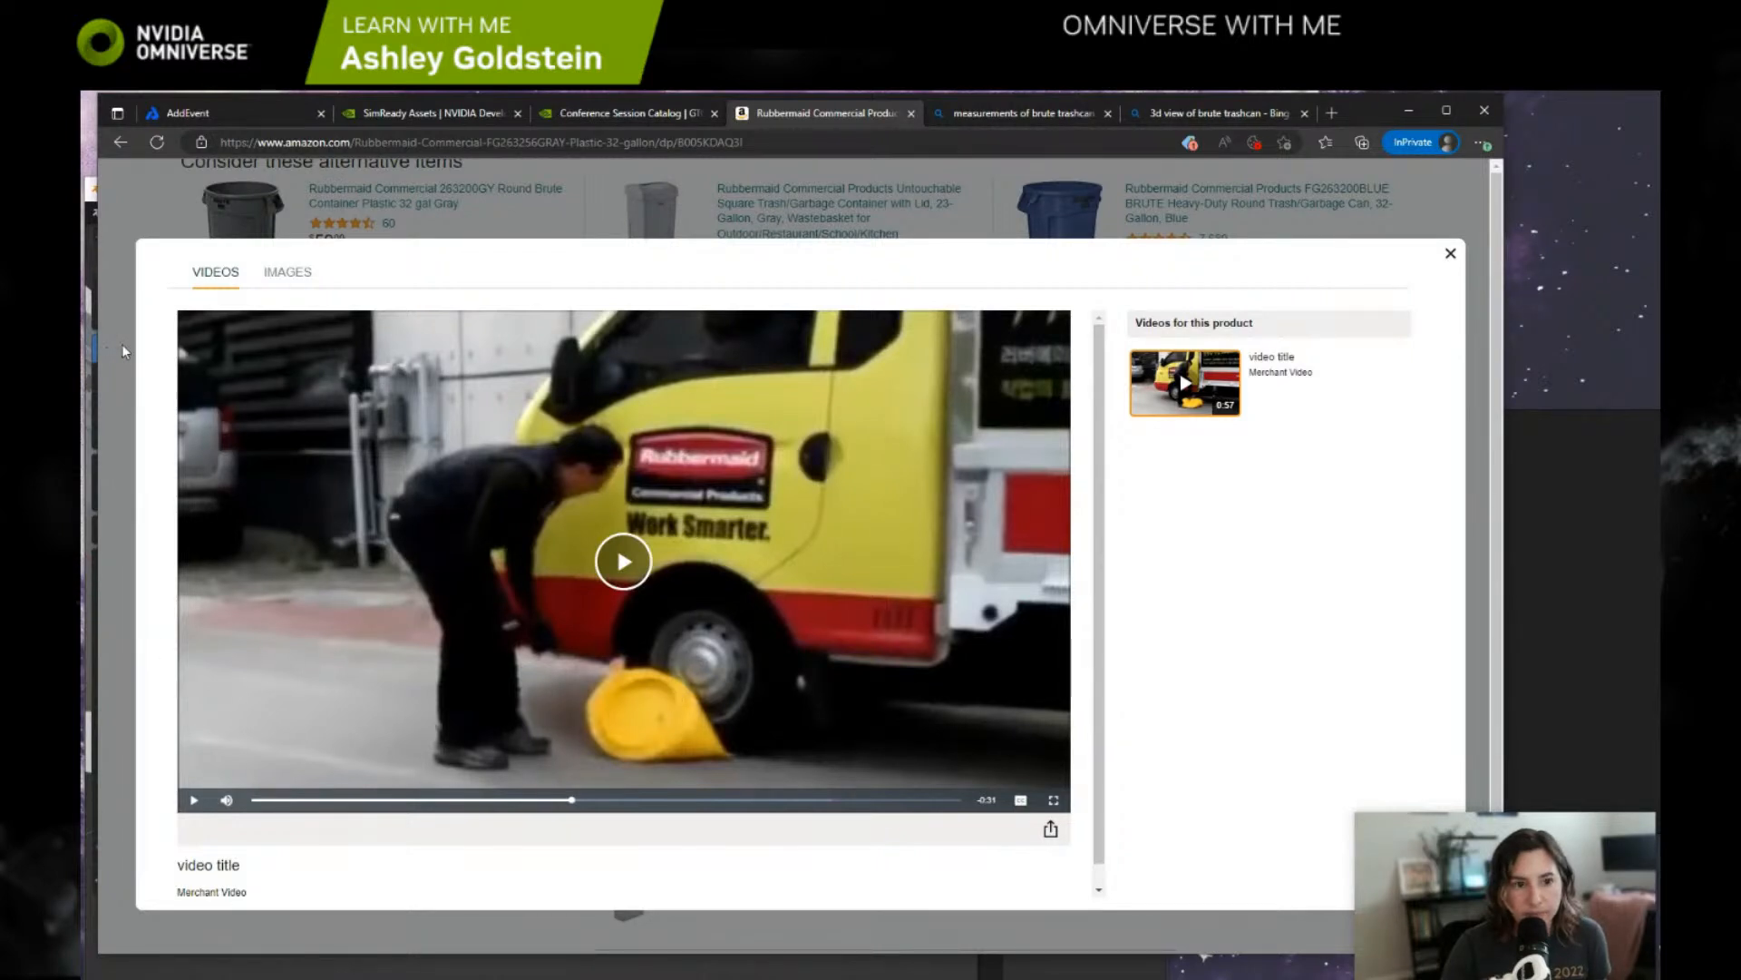
{"action": "left_click", "coordinate": [89, 261]}
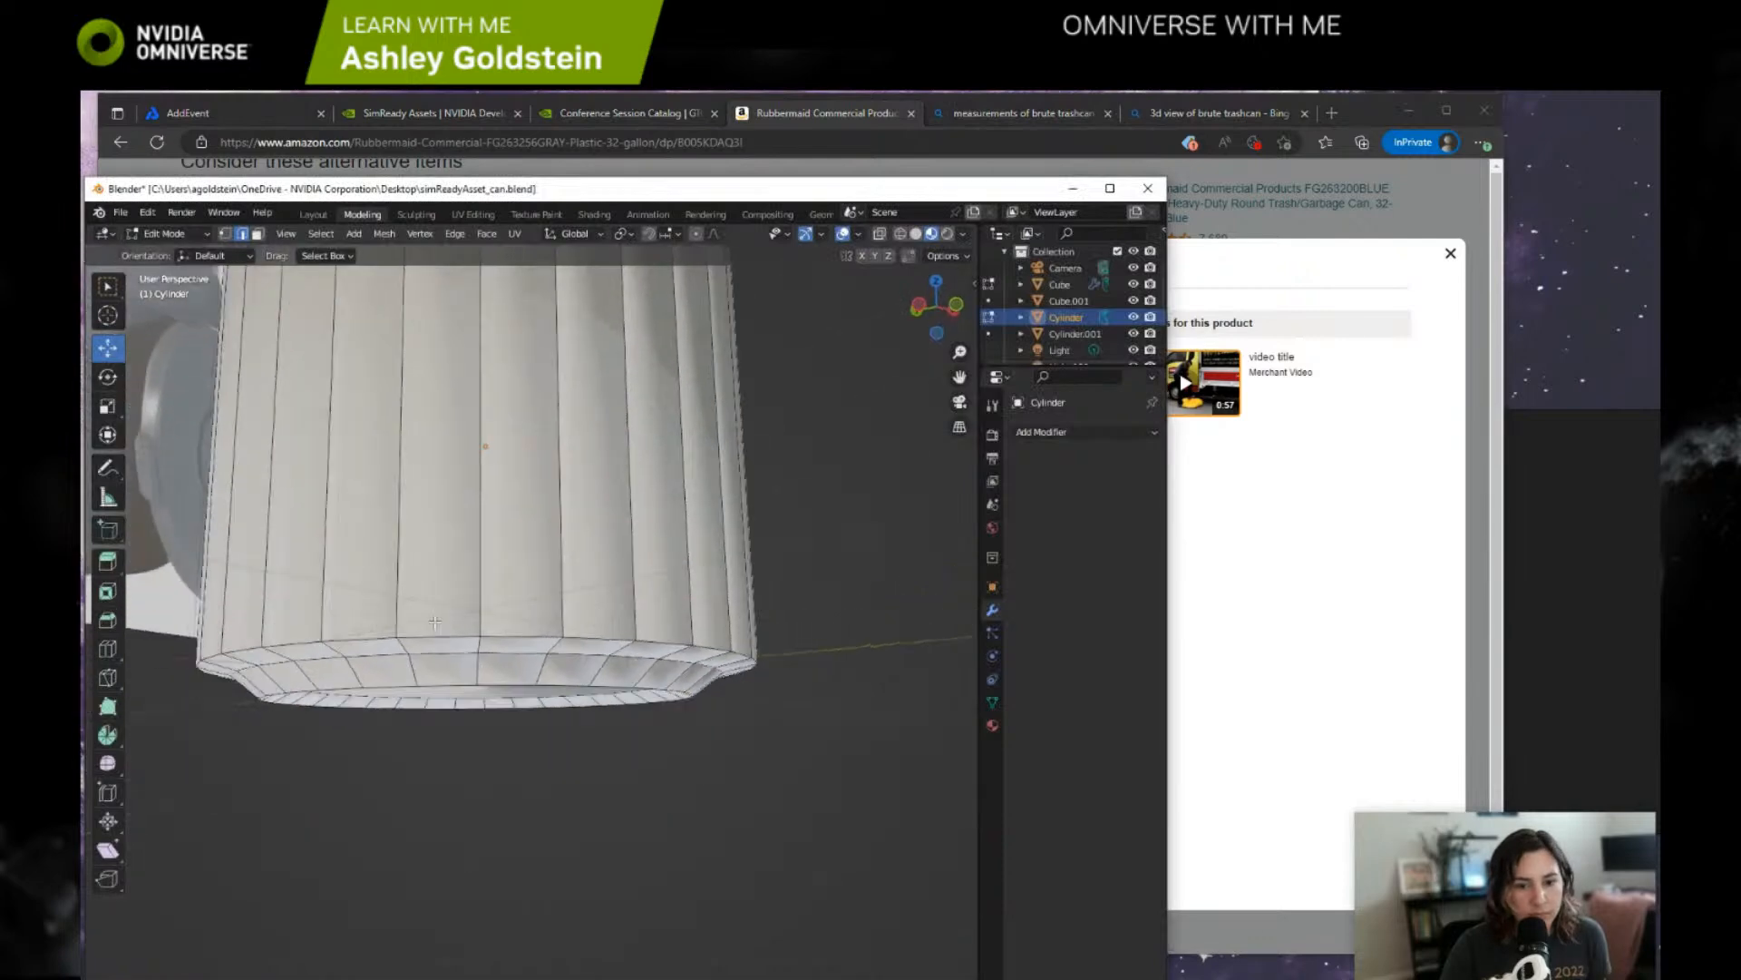
Add a loop cut around the sloped outer wall of the foot, then raise it and scale it slightly inward to steepen the wall.
{"action": "middle_click_drag", "start_coordinate": [448, 678], "coordinate": [437, 595]}
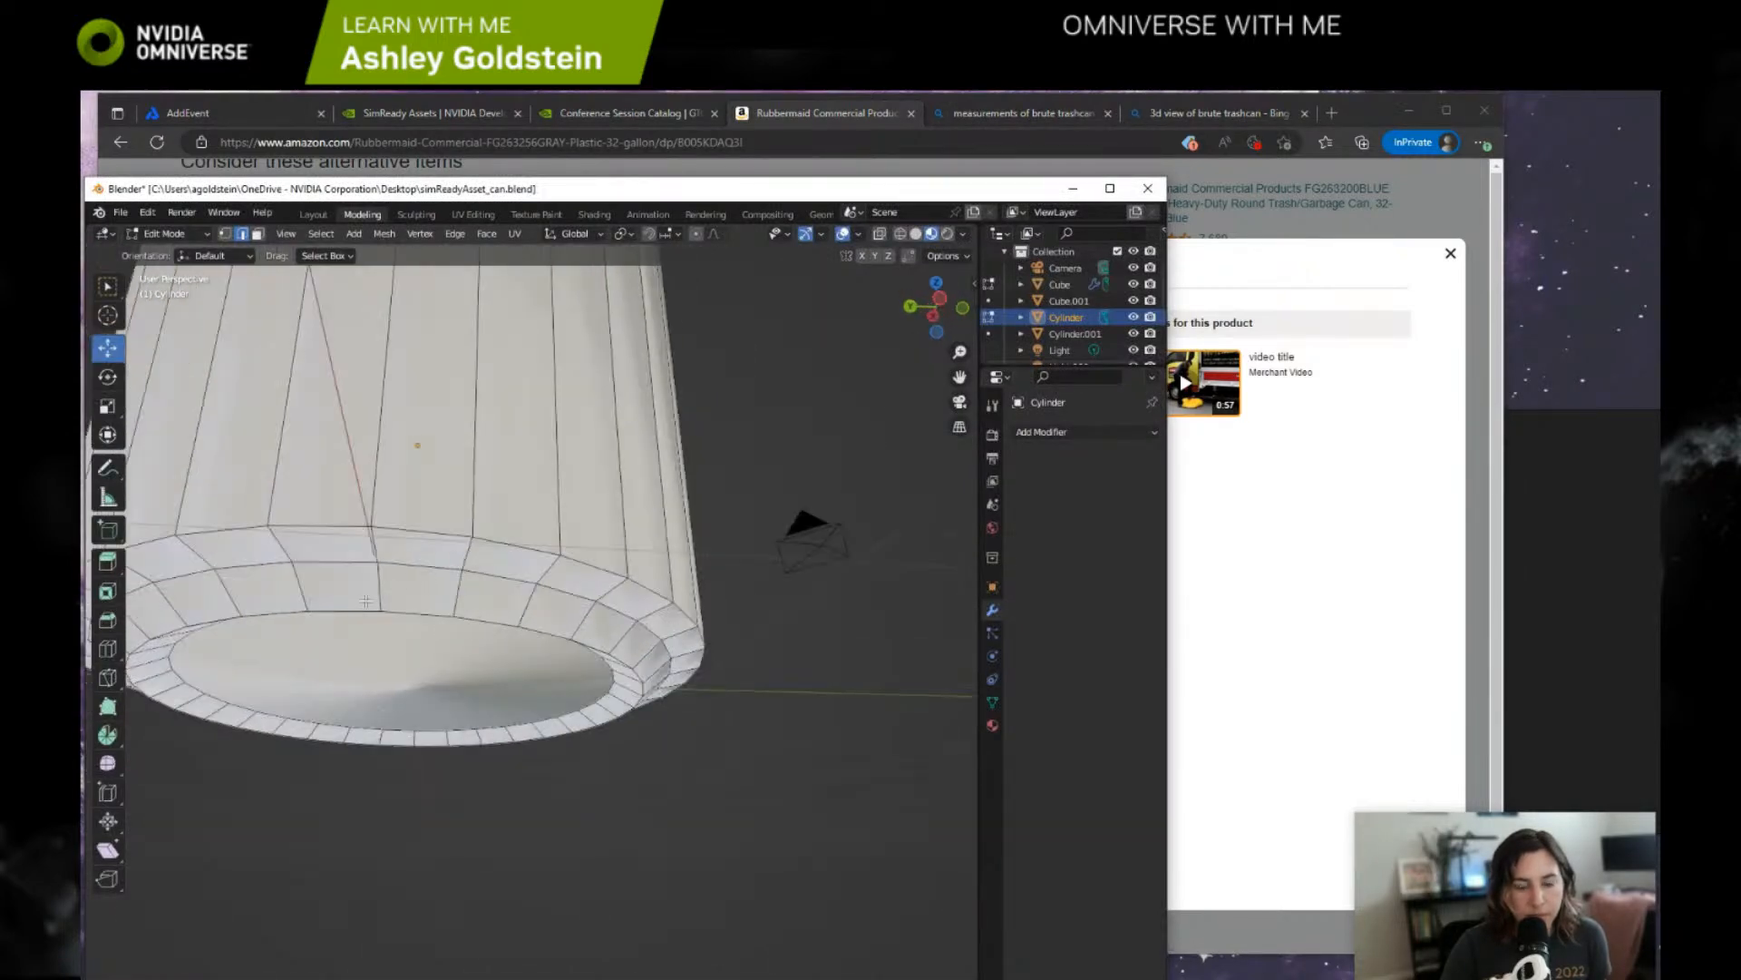
{"action": "left_click", "coordinate": [107, 649]}
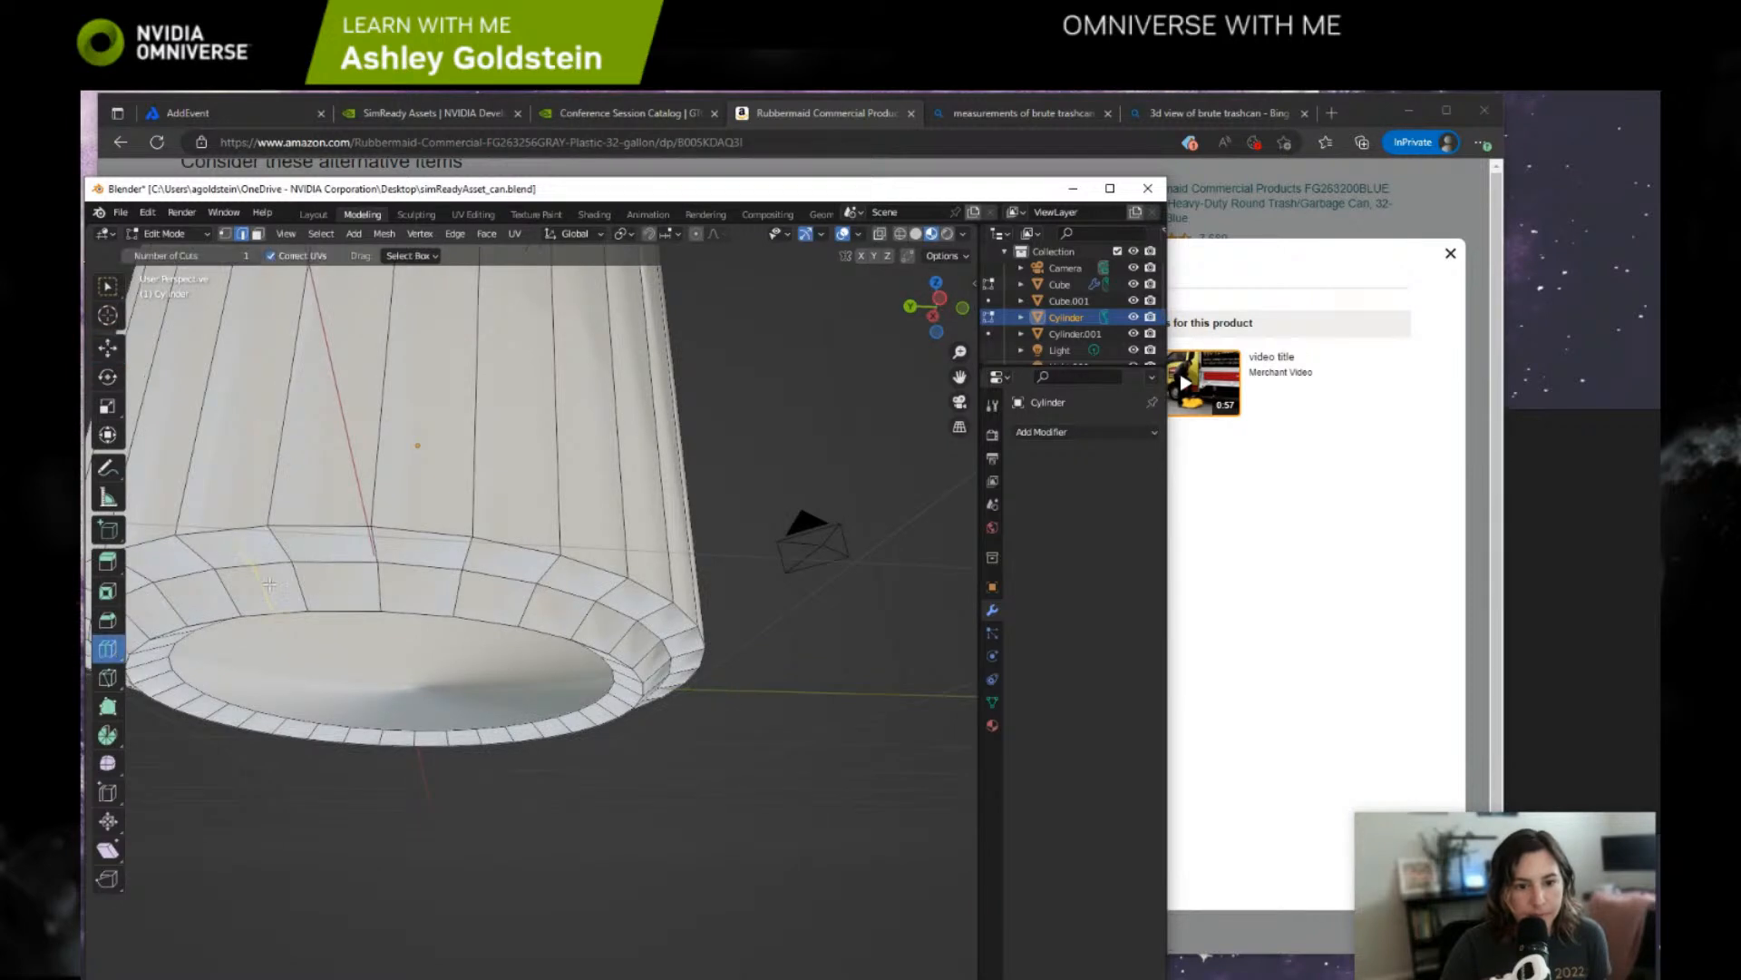
{"action": "left_click", "coordinate": [277, 597]}
{"action": "left_click", "coordinate": [108, 350]}
{"action": "left_click_drag", "start_coordinate": [408, 627], "coordinate": [410, 608]}
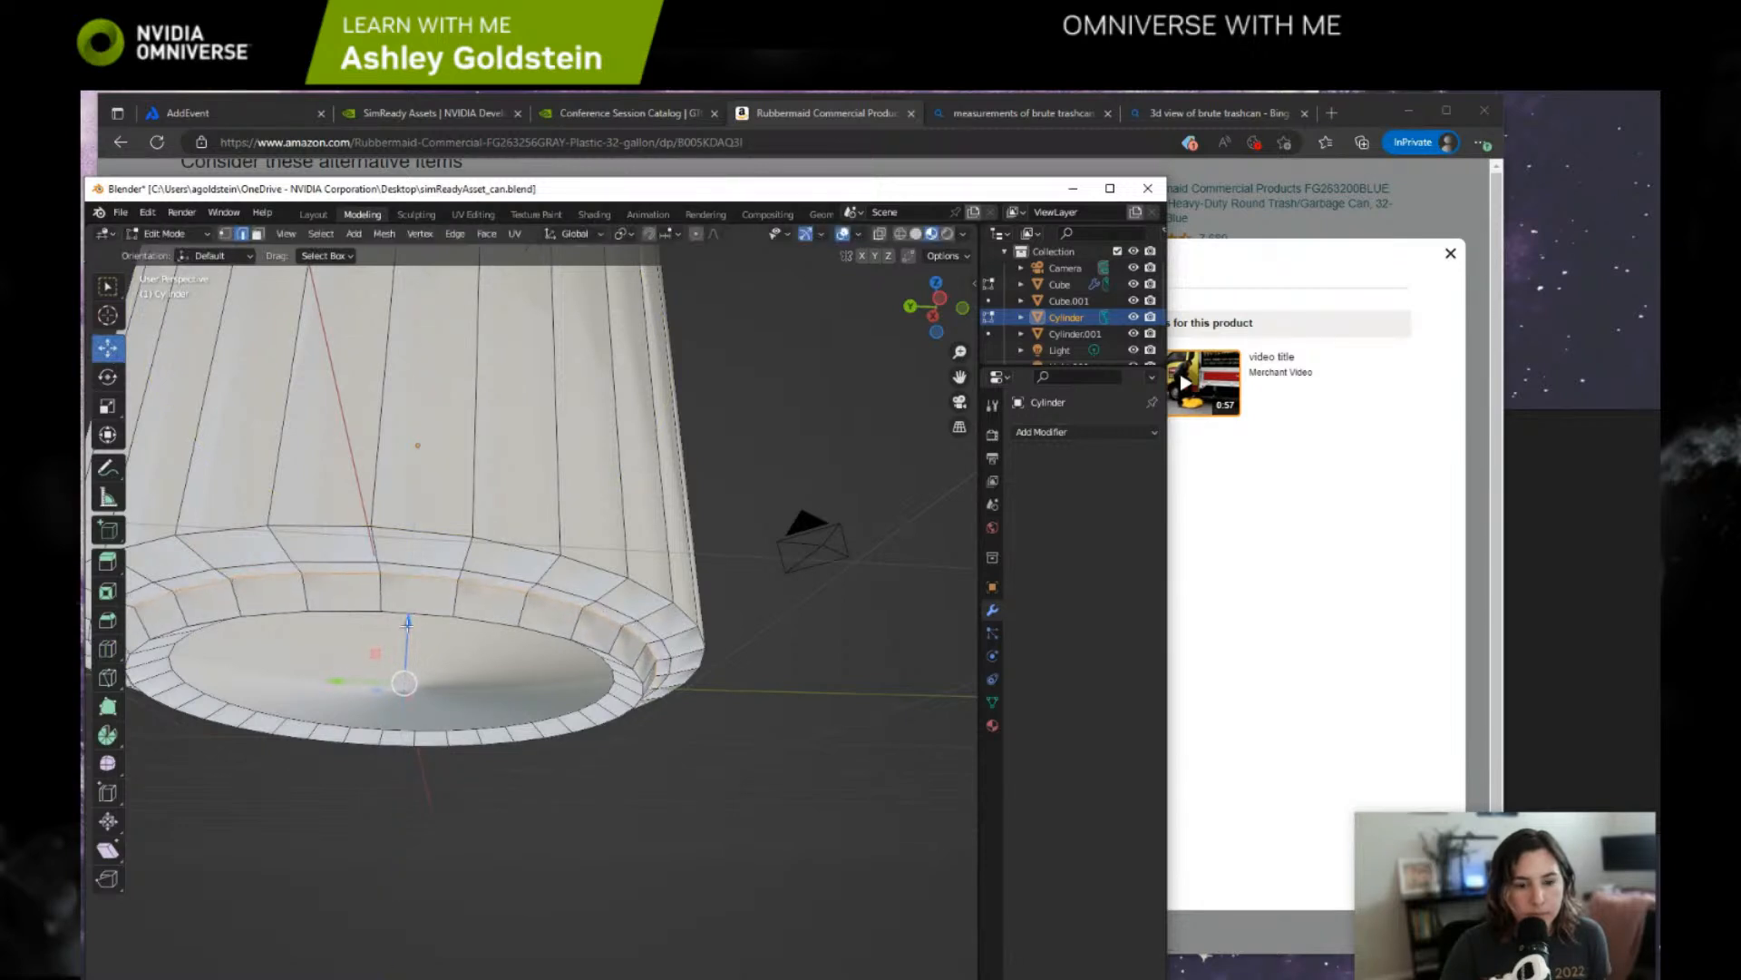
{"action": "key", "text": "s"}
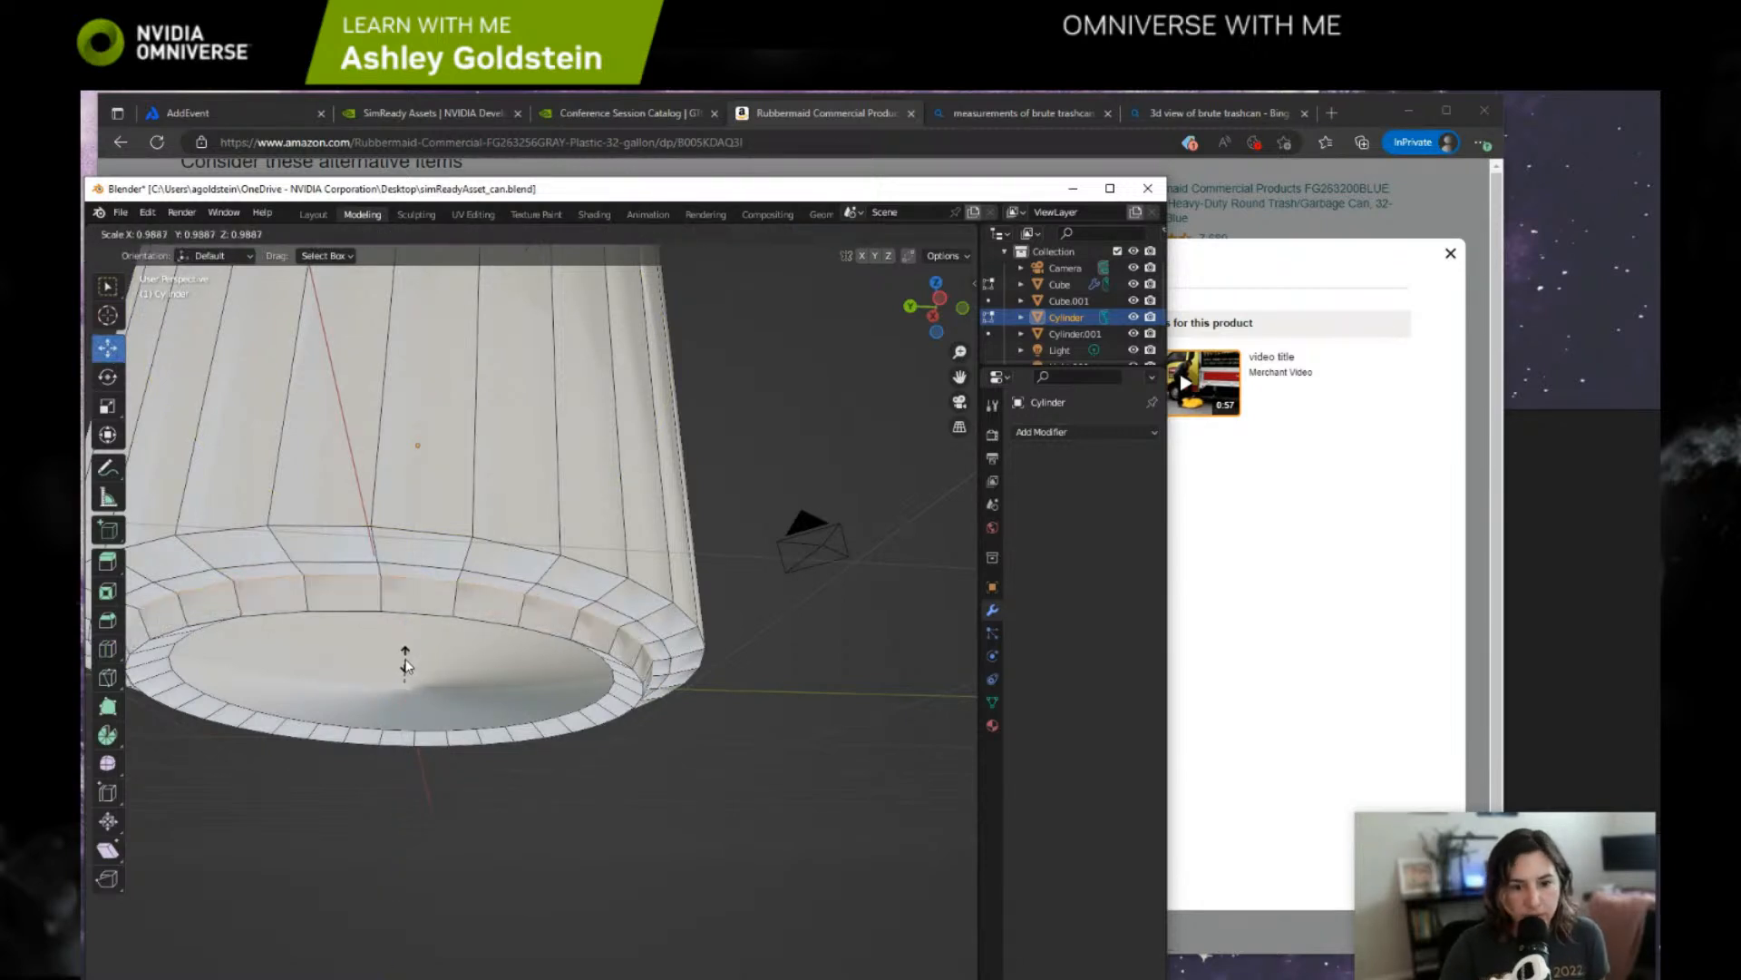
{"action": "left_click", "coordinate": [411, 657]}
Clear the edge selection and select the large circular face on the can's underside in face selection mode.
{"action": "middle_click_drag", "start_coordinate": [411, 657], "coordinate": [637, 563]}
{"action": "scroll", "coordinate": [637, 562], "scroll_direction": "up", "scroll_amount": 5}
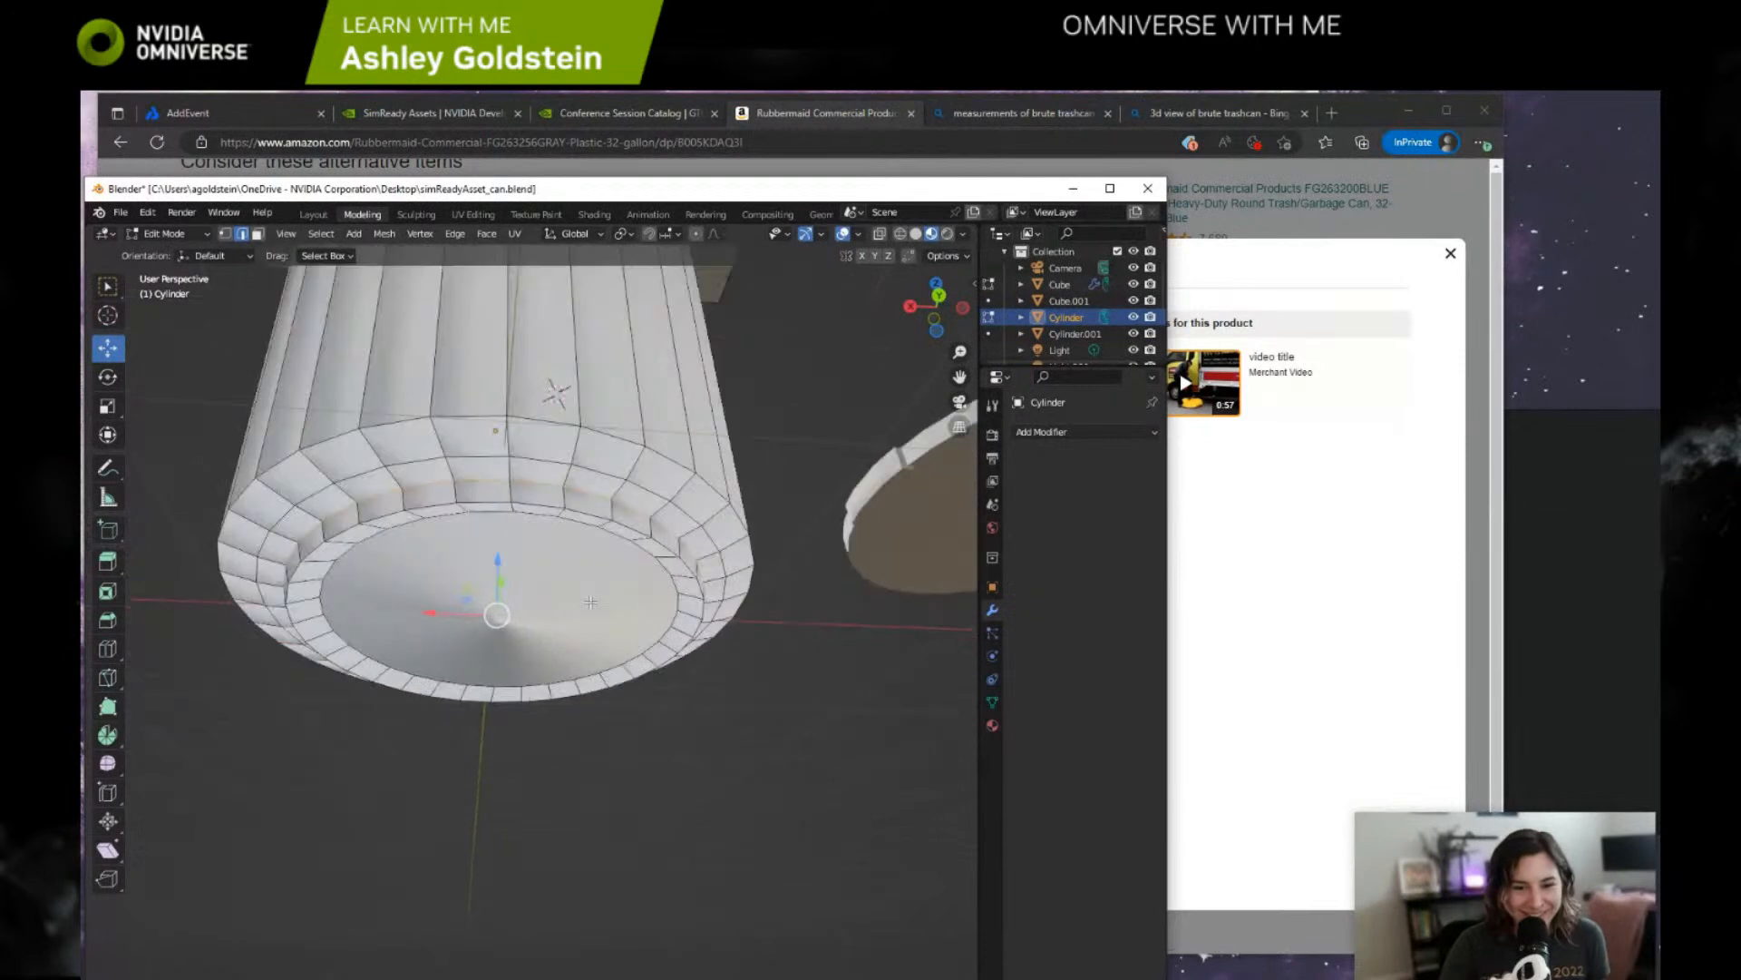
{"action": "key", "text": "alt+a"}
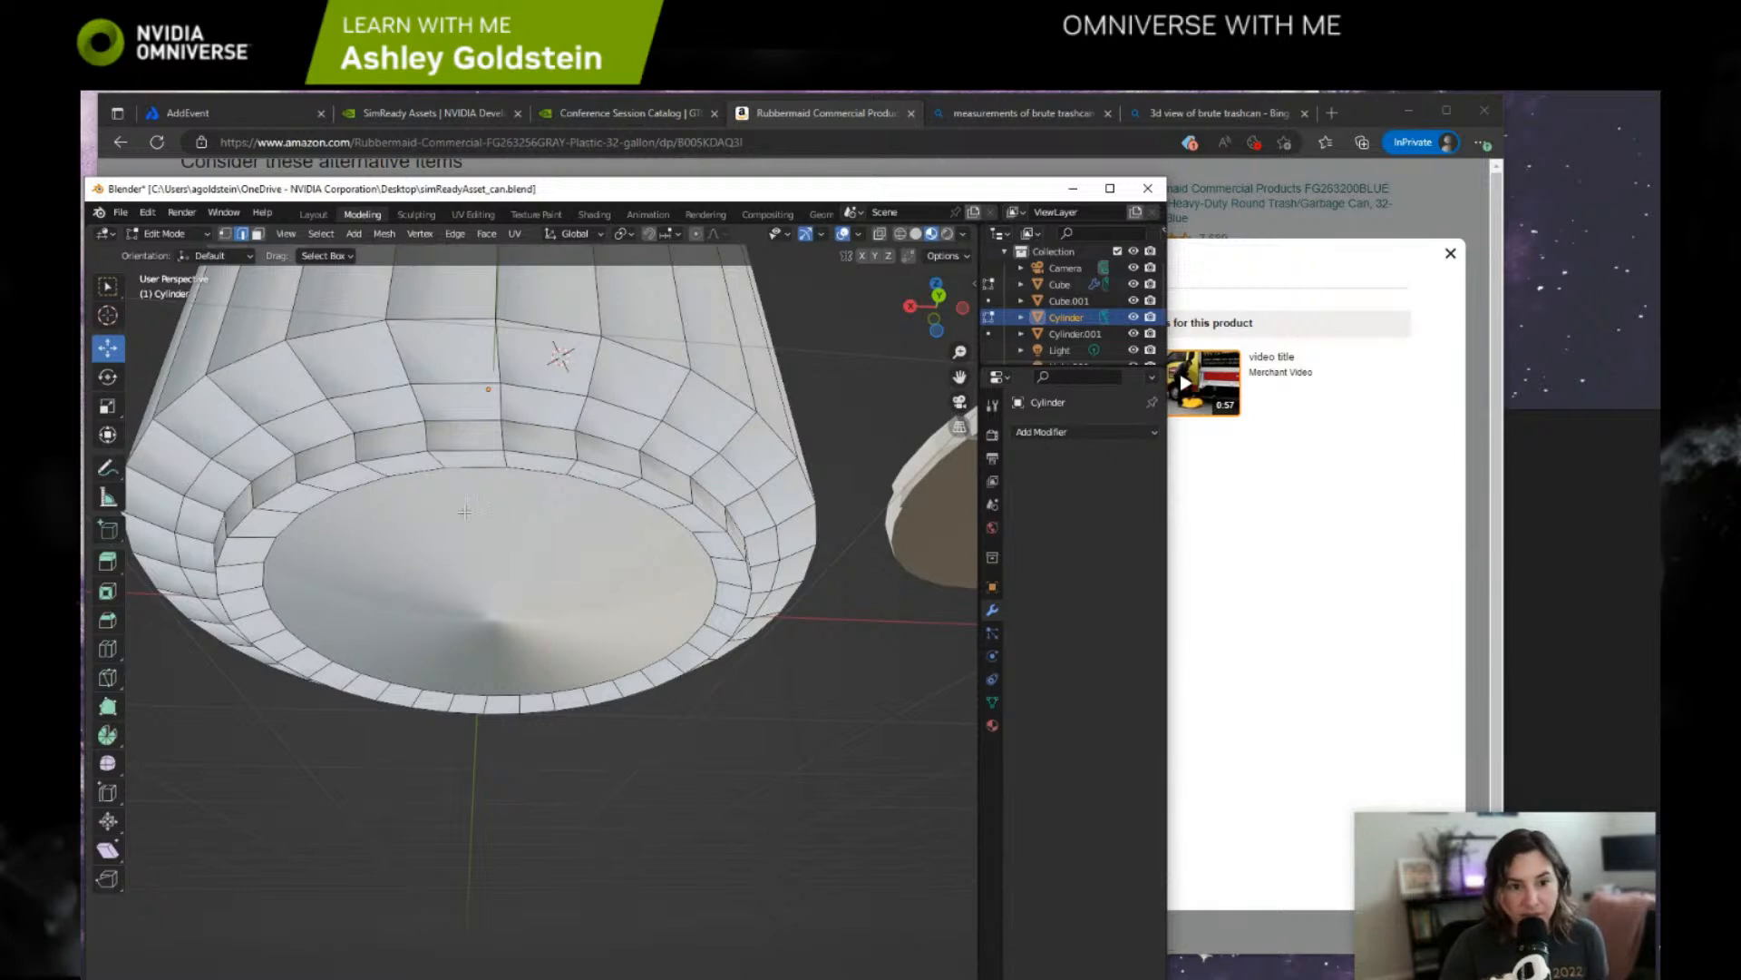
{"action": "left_click", "coordinate": [258, 233]}
{"action": "left_click", "coordinate": [477, 566]}
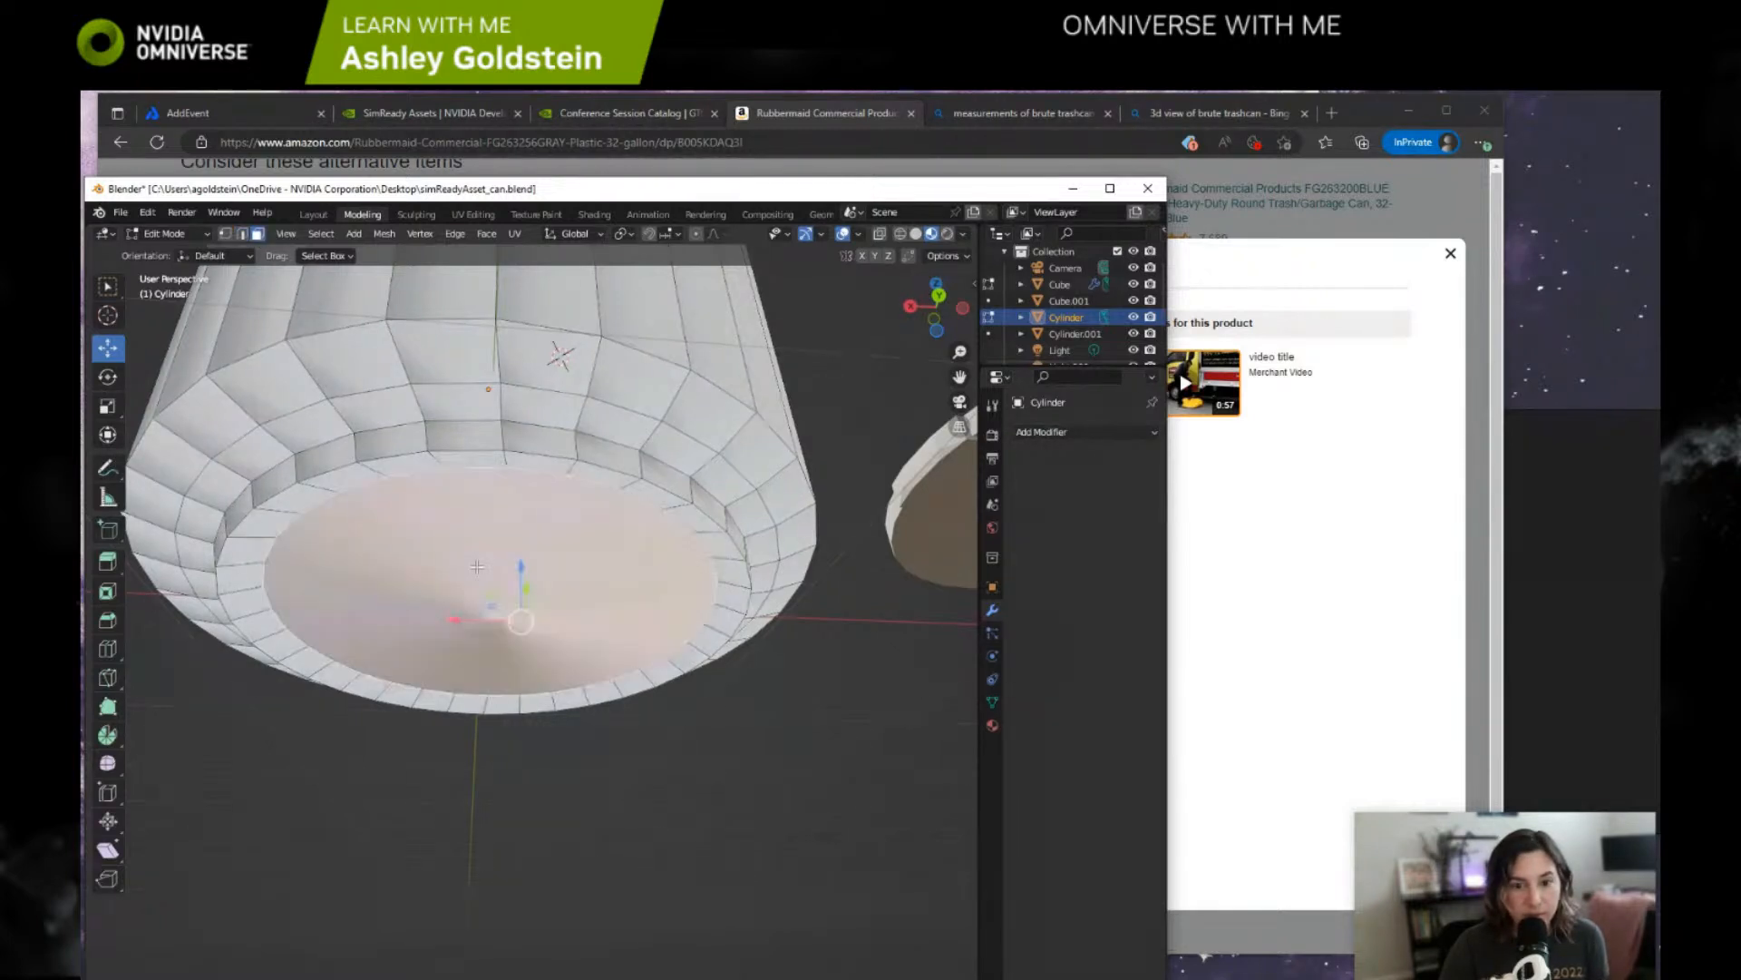
Examine the reshaped can from the side, above and below, along with the separate lid.
{"action": "middle_click_drag", "start_coordinate": [524, 569], "coordinate": [481, 581]}
{"action": "scroll", "coordinate": [480, 580], "scroll_direction": "down", "scroll_amount": 4}
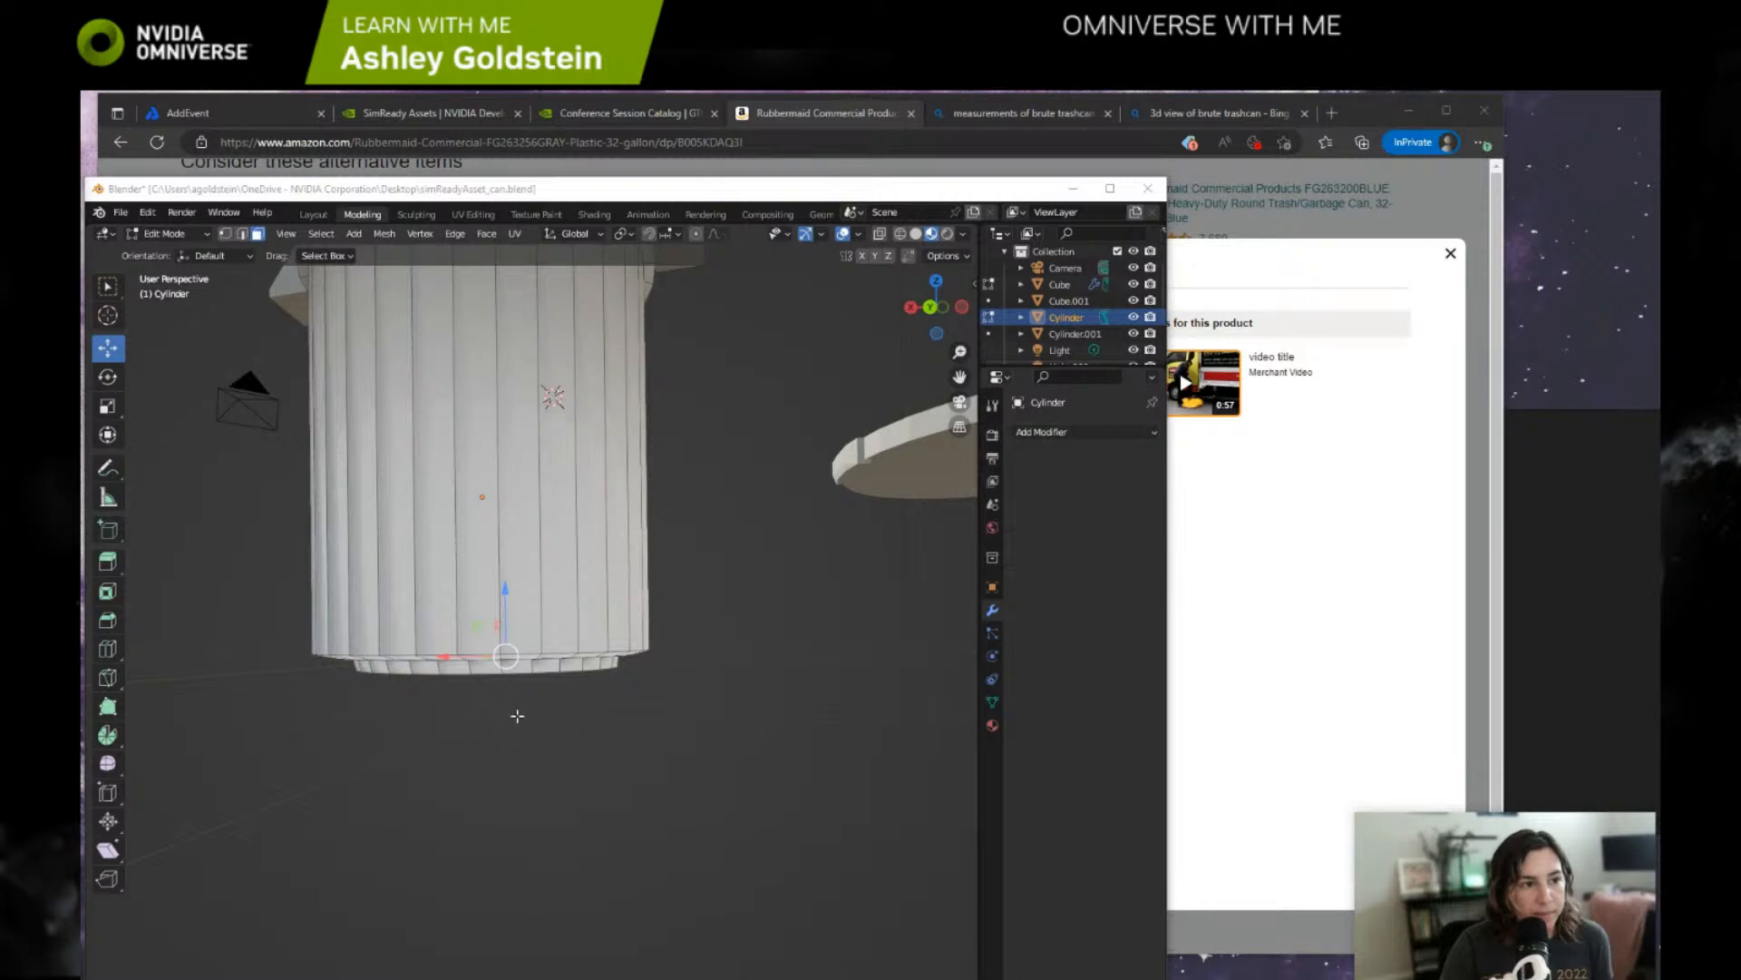
{"action": "middle_click_drag", "start_coordinate": [841, 565], "coordinate": [731, 566]}
{"action": "middle_click_drag", "start_coordinate": [580, 507], "coordinate": [578, 557]}
{"action": "scroll", "coordinate": [559, 608], "scroll_direction": "down", "scroll_amount": 4}
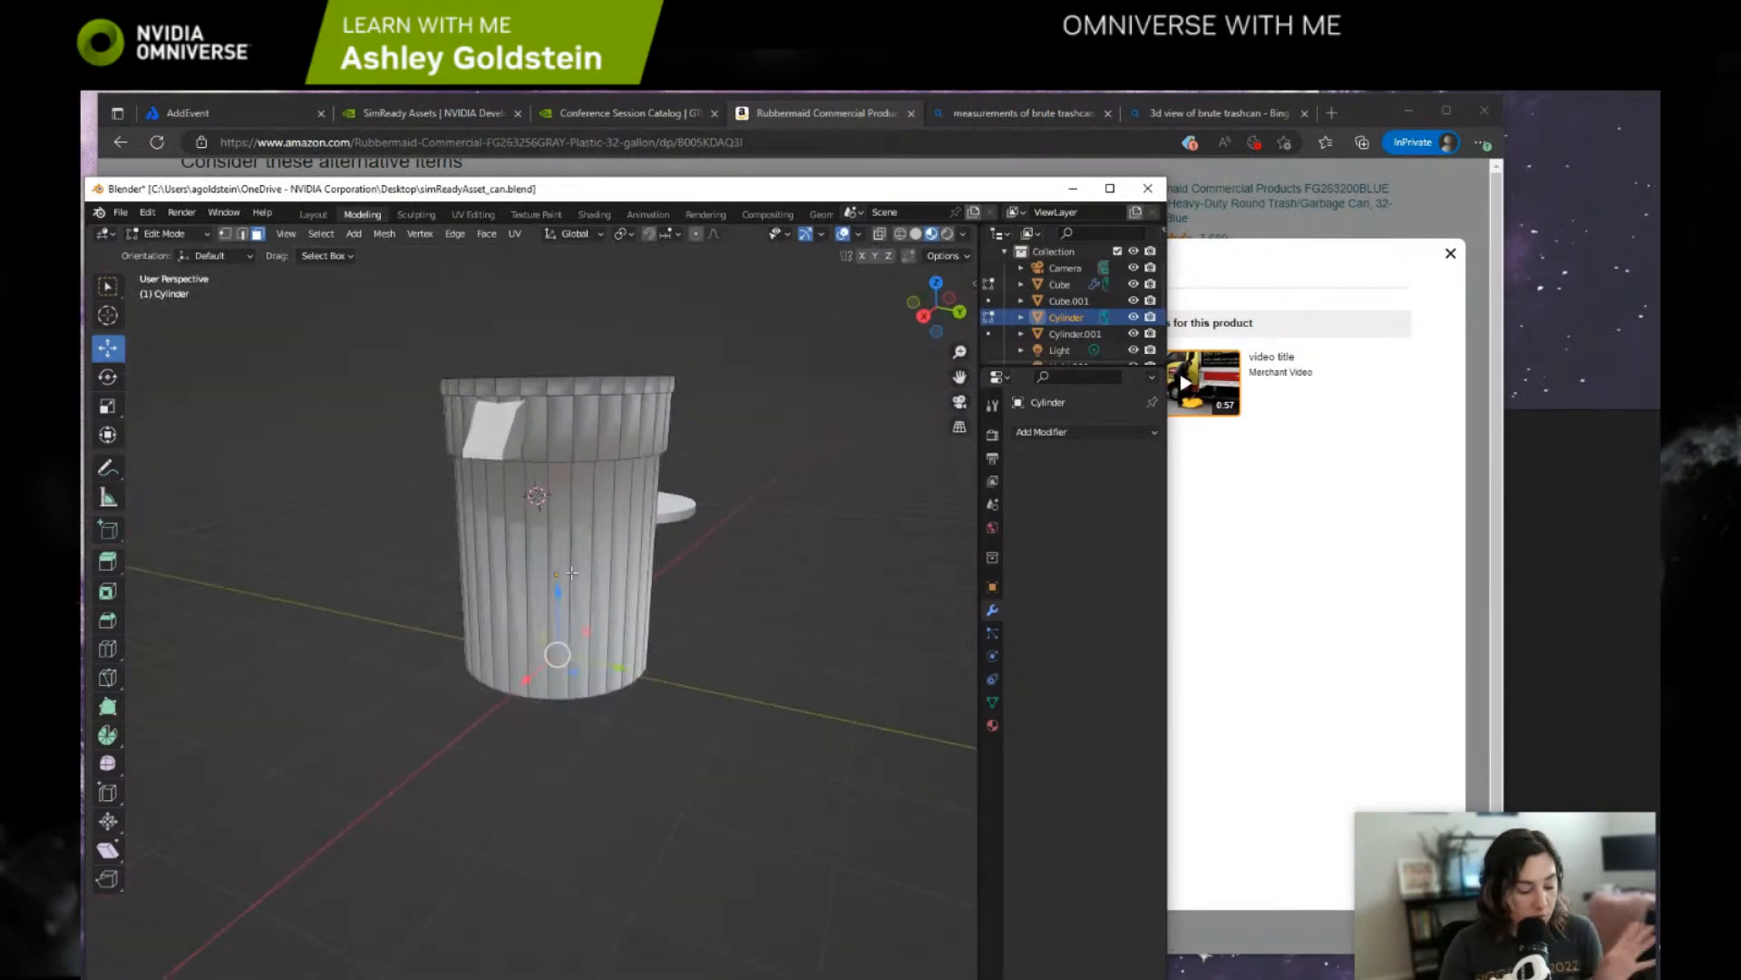
{"action": "middle_click_drag", "start_coordinate": [521, 506], "coordinate": [739, 595]}
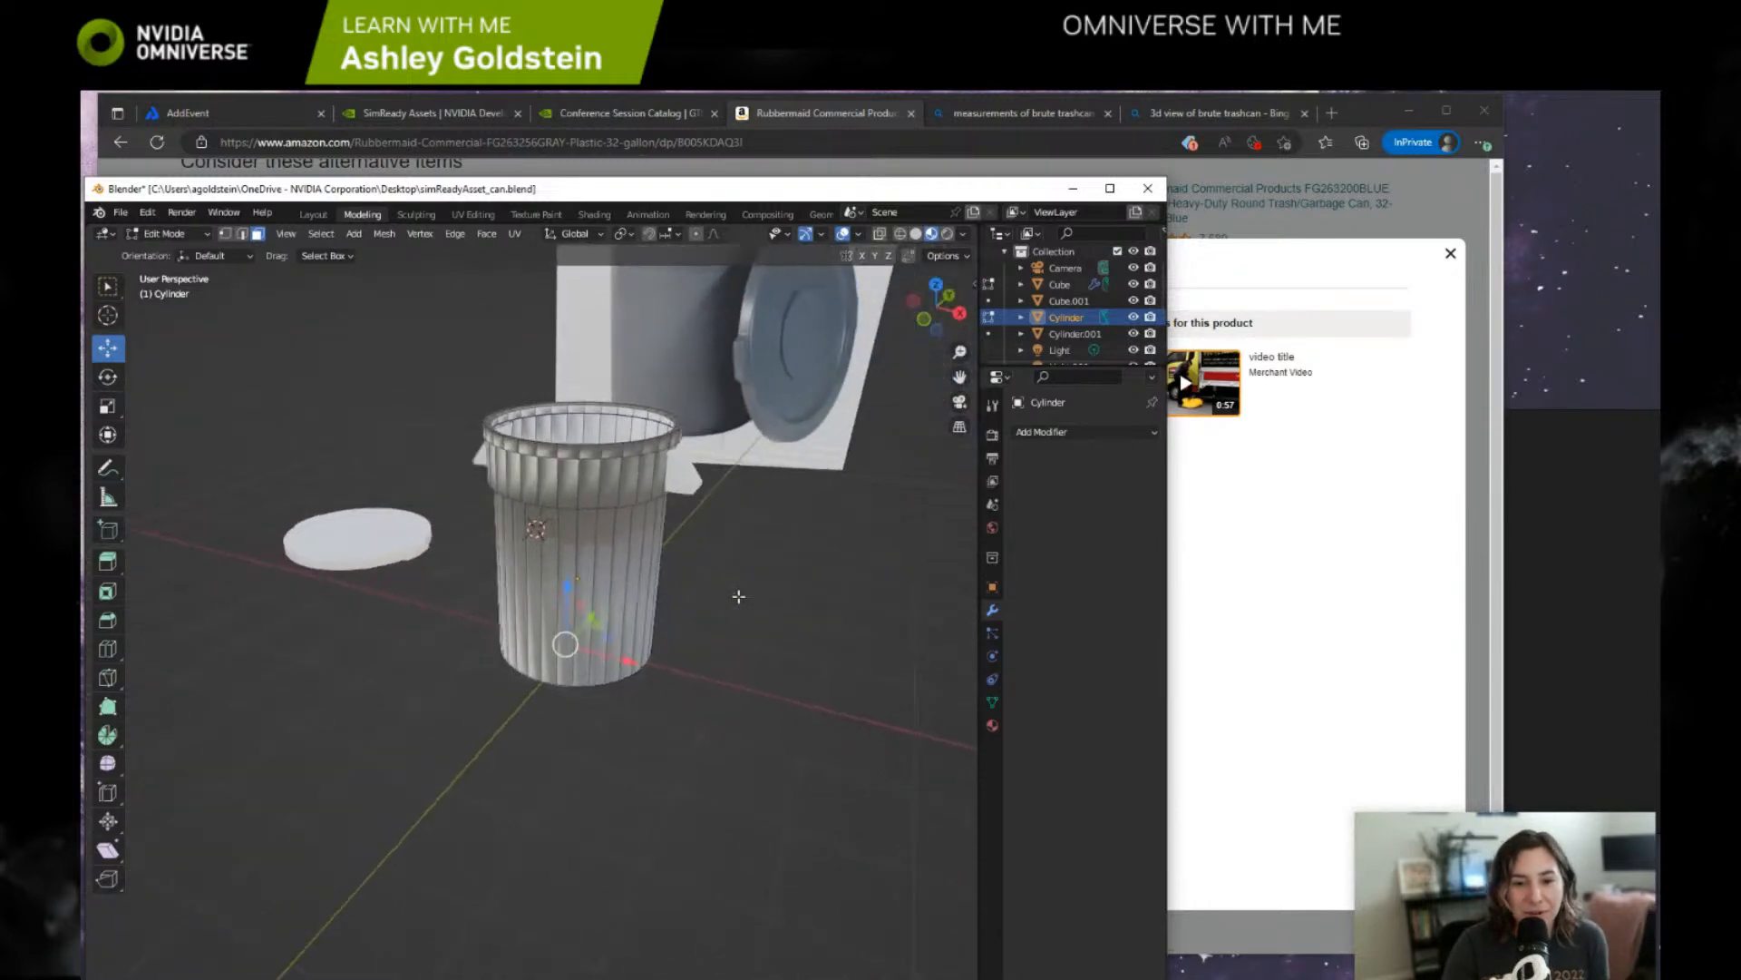
{"action": "middle_click_drag", "start_coordinate": [478, 498], "coordinate": [683, 566], "text": "shift"}
{"action": "scroll", "coordinate": [611, 584], "scroll_direction": "up", "scroll_amount": 3}
{"action": "middle_click_drag", "start_coordinate": [588, 606], "coordinate": [705, 598]}
{"action": "scroll", "coordinate": [525, 590], "scroll_direction": "up", "scroll_amount": 2}
{"action": "middle_click_drag", "start_coordinate": [525, 591], "coordinate": [569, 624]}
{"action": "scroll", "coordinate": [509, 645], "scroll_direction": "up", "scroll_amount": 2}
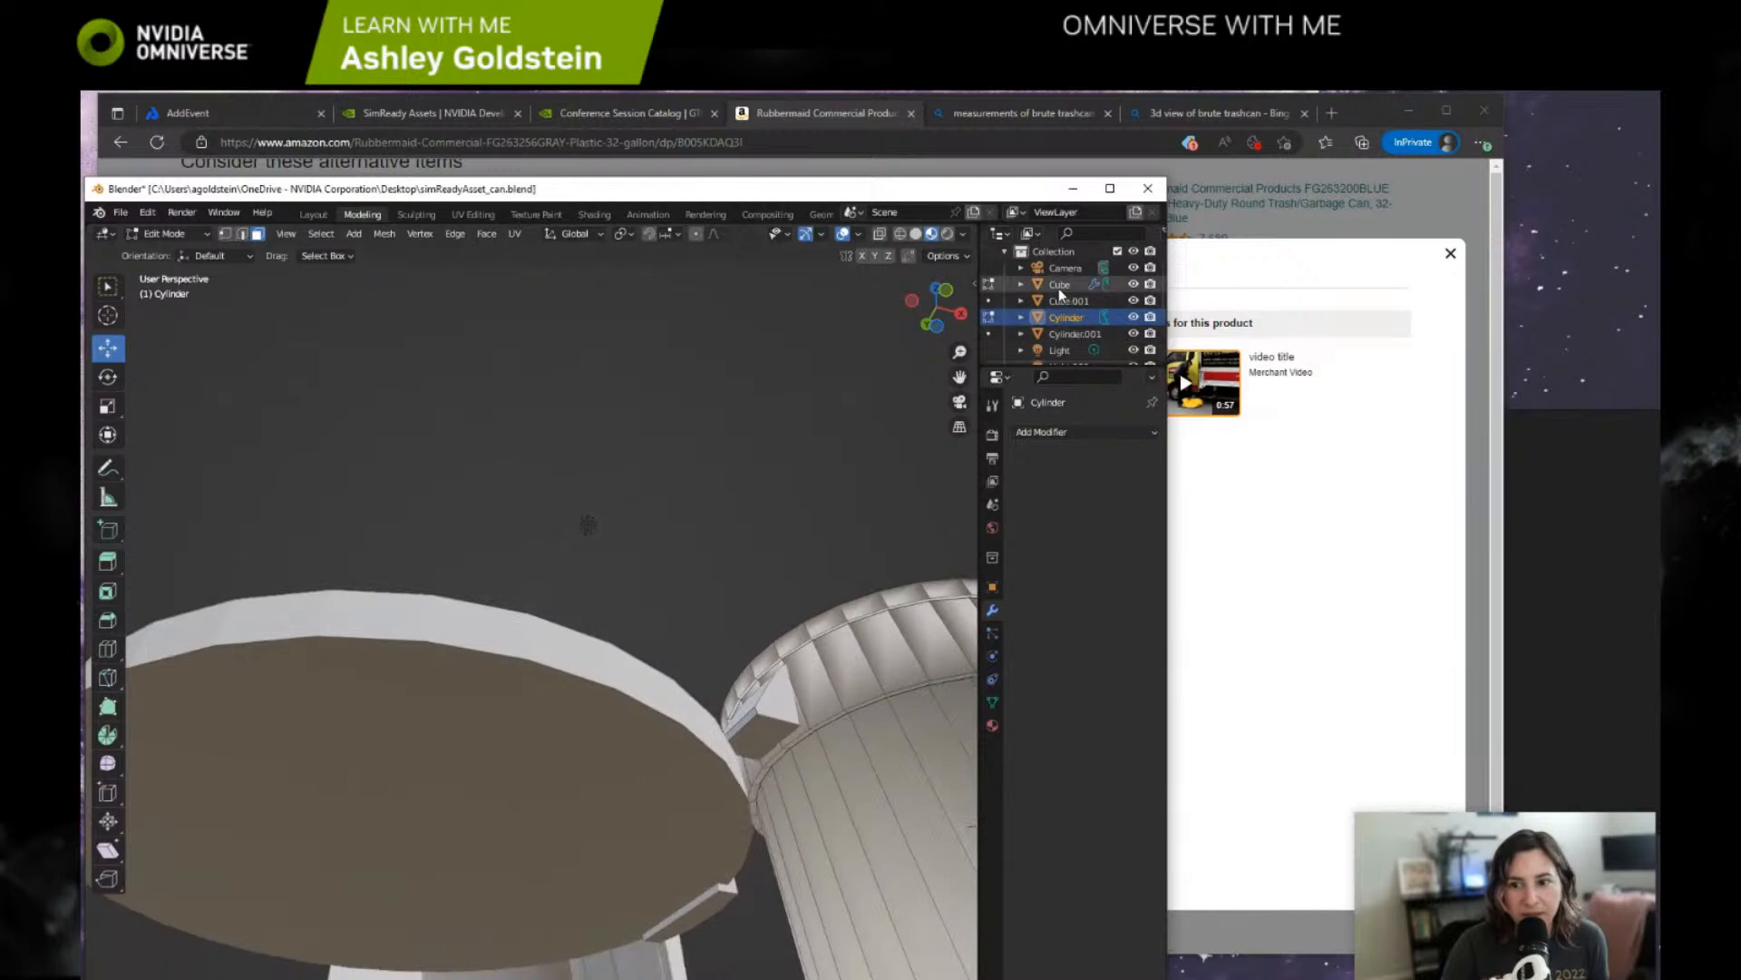
Leave the can's mesh editing and open the separate lid object for mesh editing.
{"action": "left_click", "coordinate": [107, 287]}
{"action": "left_click_drag", "start_coordinate": [275, 508], "coordinate": [422, 730]}
{"action": "mouse_move", "coordinate": [346, 512]}
{"action": "middle_mouse_down"}
{"action": "mouse_move", "coordinate": [422, 547]}
{"action": "mouse_move", "coordinate": [399, 646]}
{"action": "middle_mouse_up"}
{"action": "left_click_drag", "start_coordinate": [237, 509], "coordinate": [743, 782]}
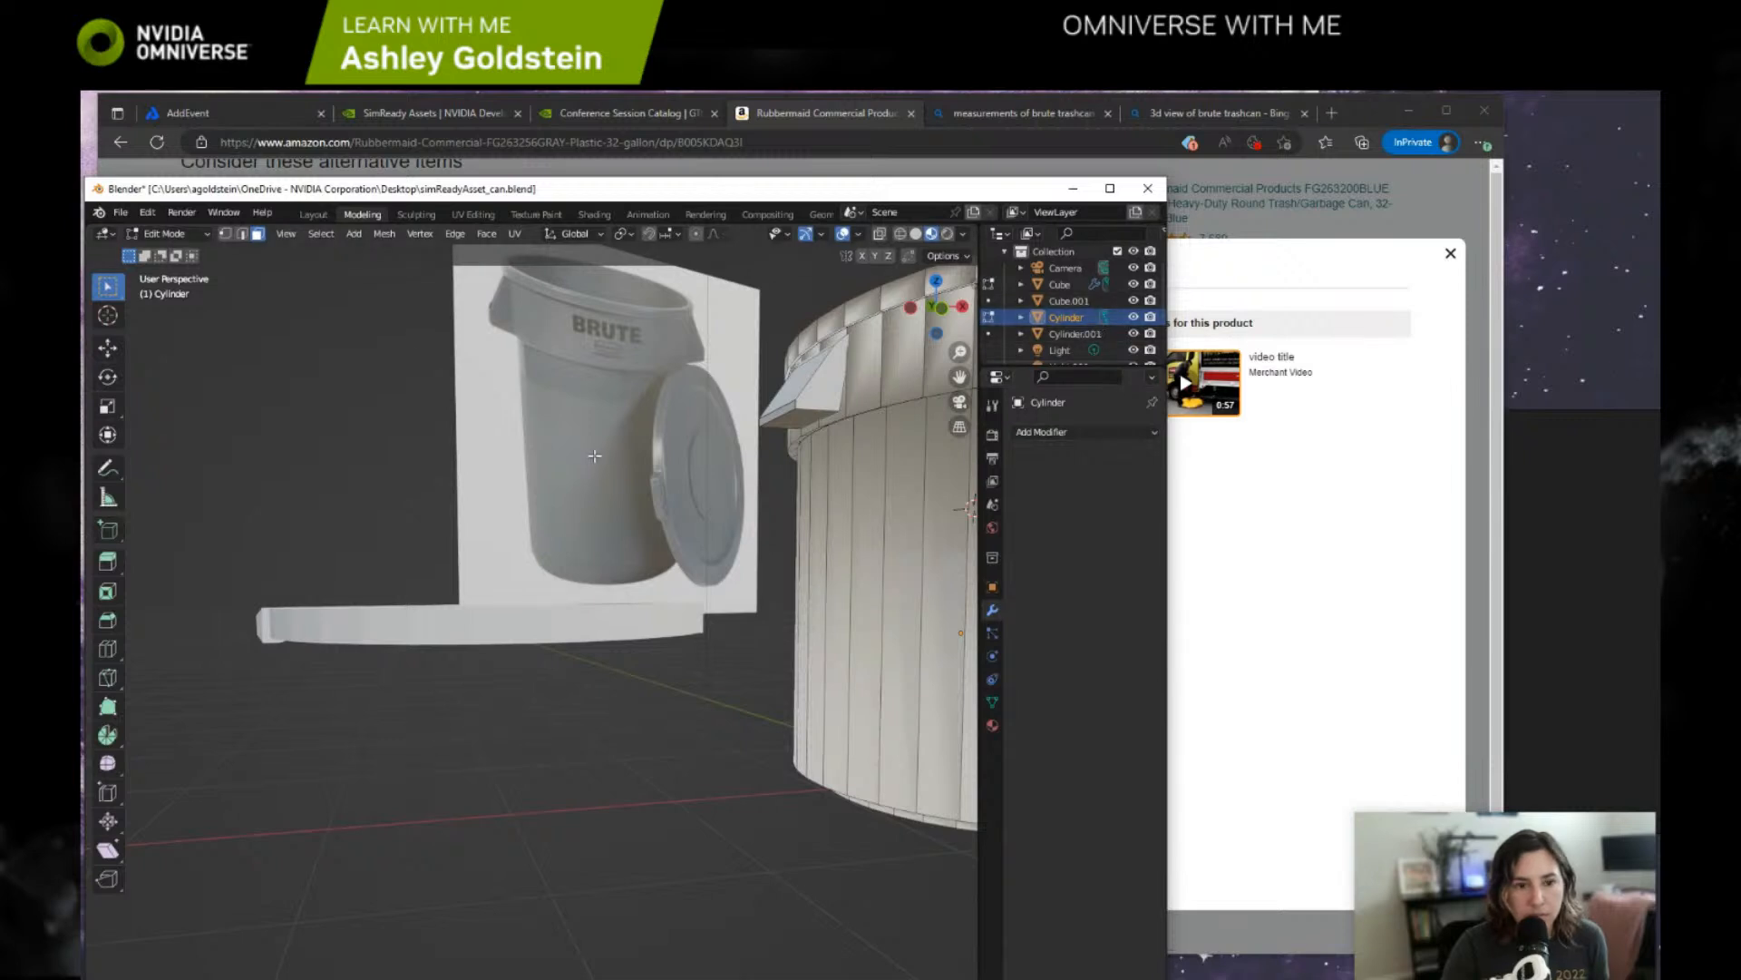
{"action": "key", "text": "Tab"}
{"action": "left_click", "coordinate": [488, 637]}
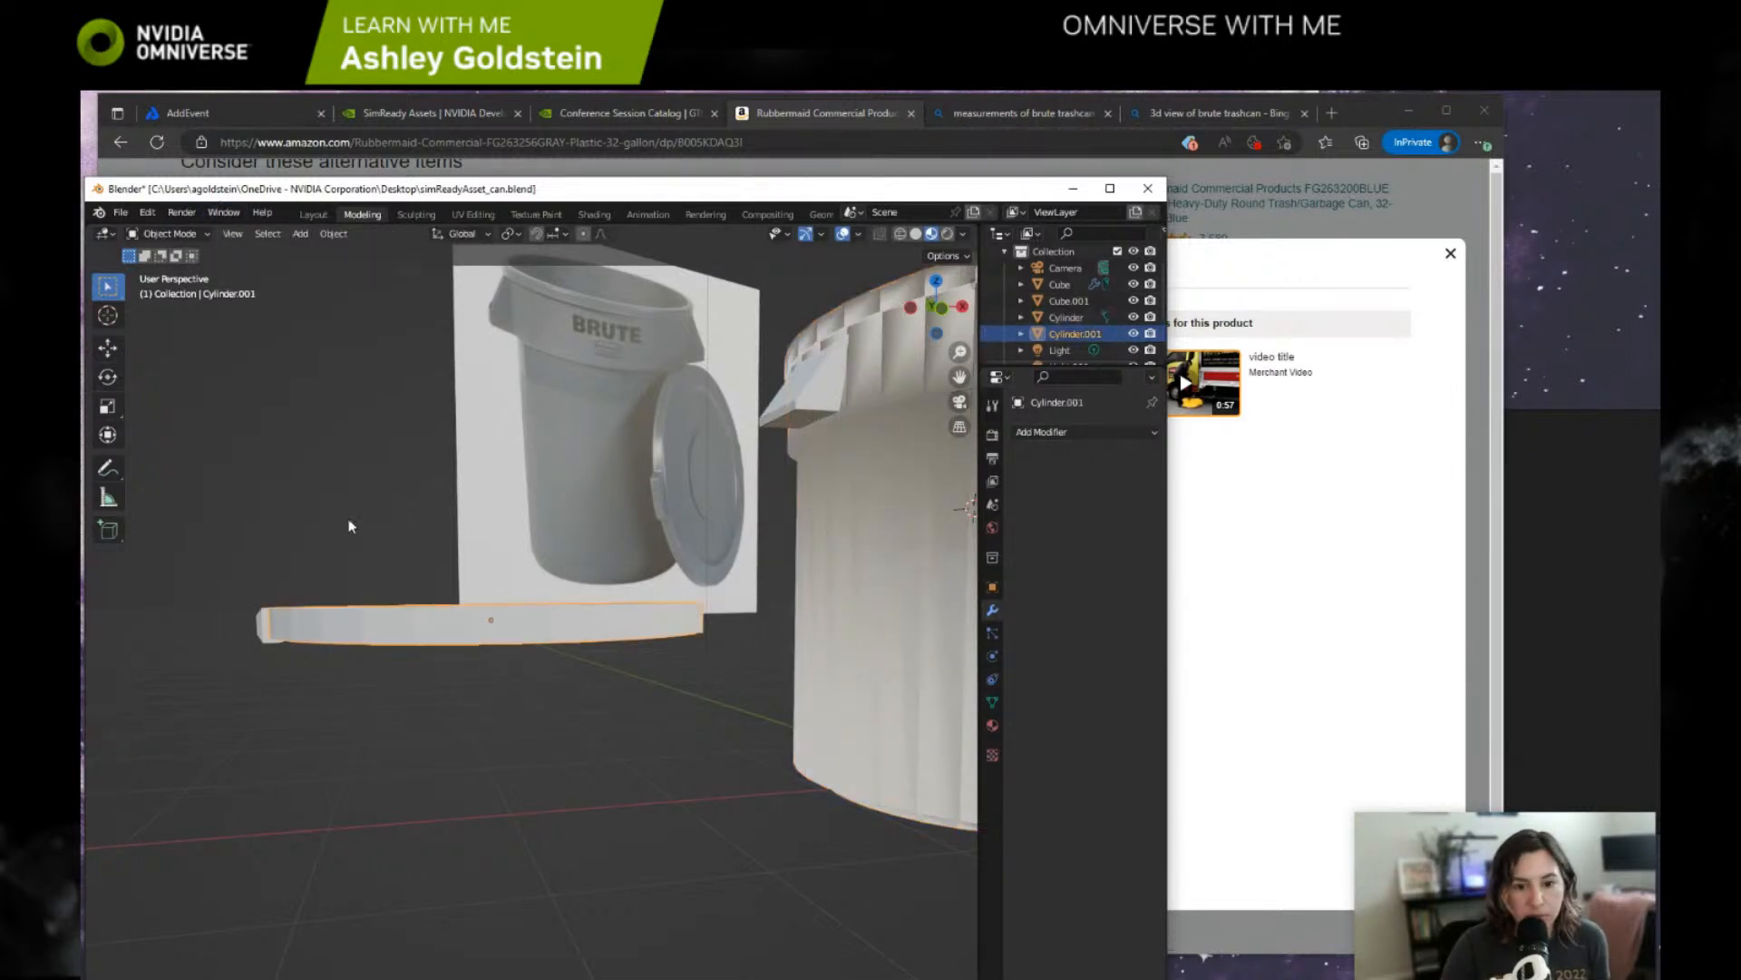
{"action": "key", "text": "Tab"}
{"action": "middle_click_drag", "start_coordinate": [362, 545], "coordinate": [458, 594]}
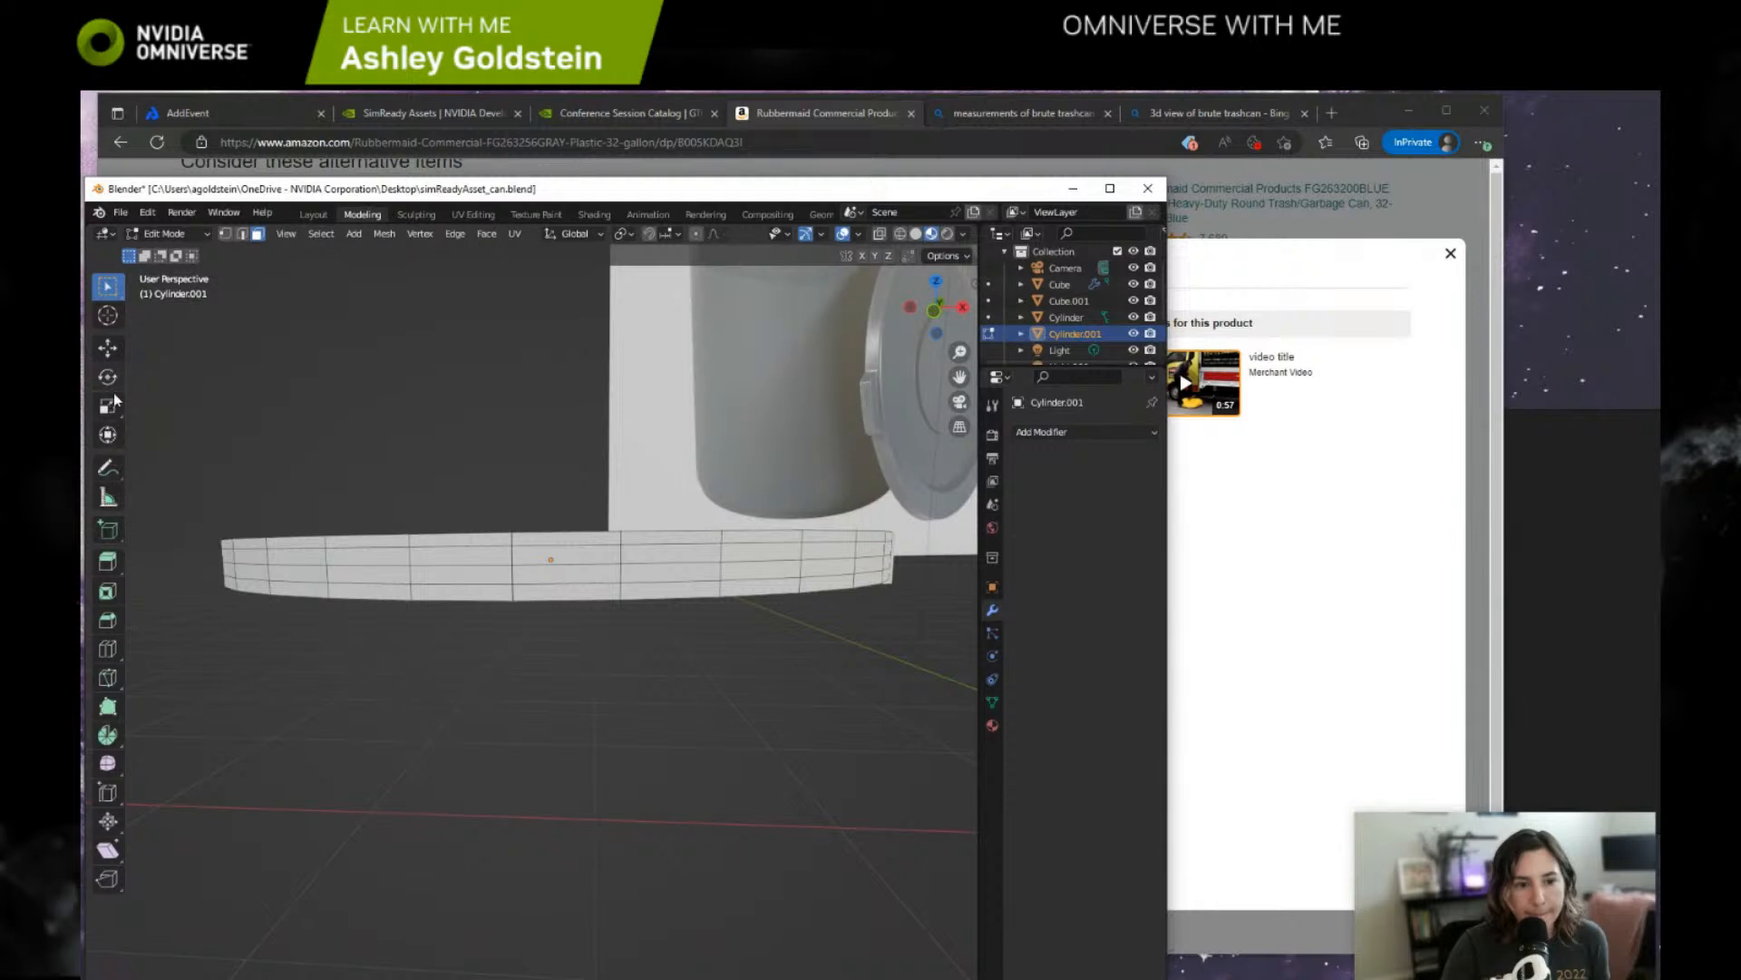
Add a horizontal loop cut around the lid's side wall near the bottom rim, then move it slightly down in edge selection mode.
{"action": "left_click", "coordinate": [107, 648]}
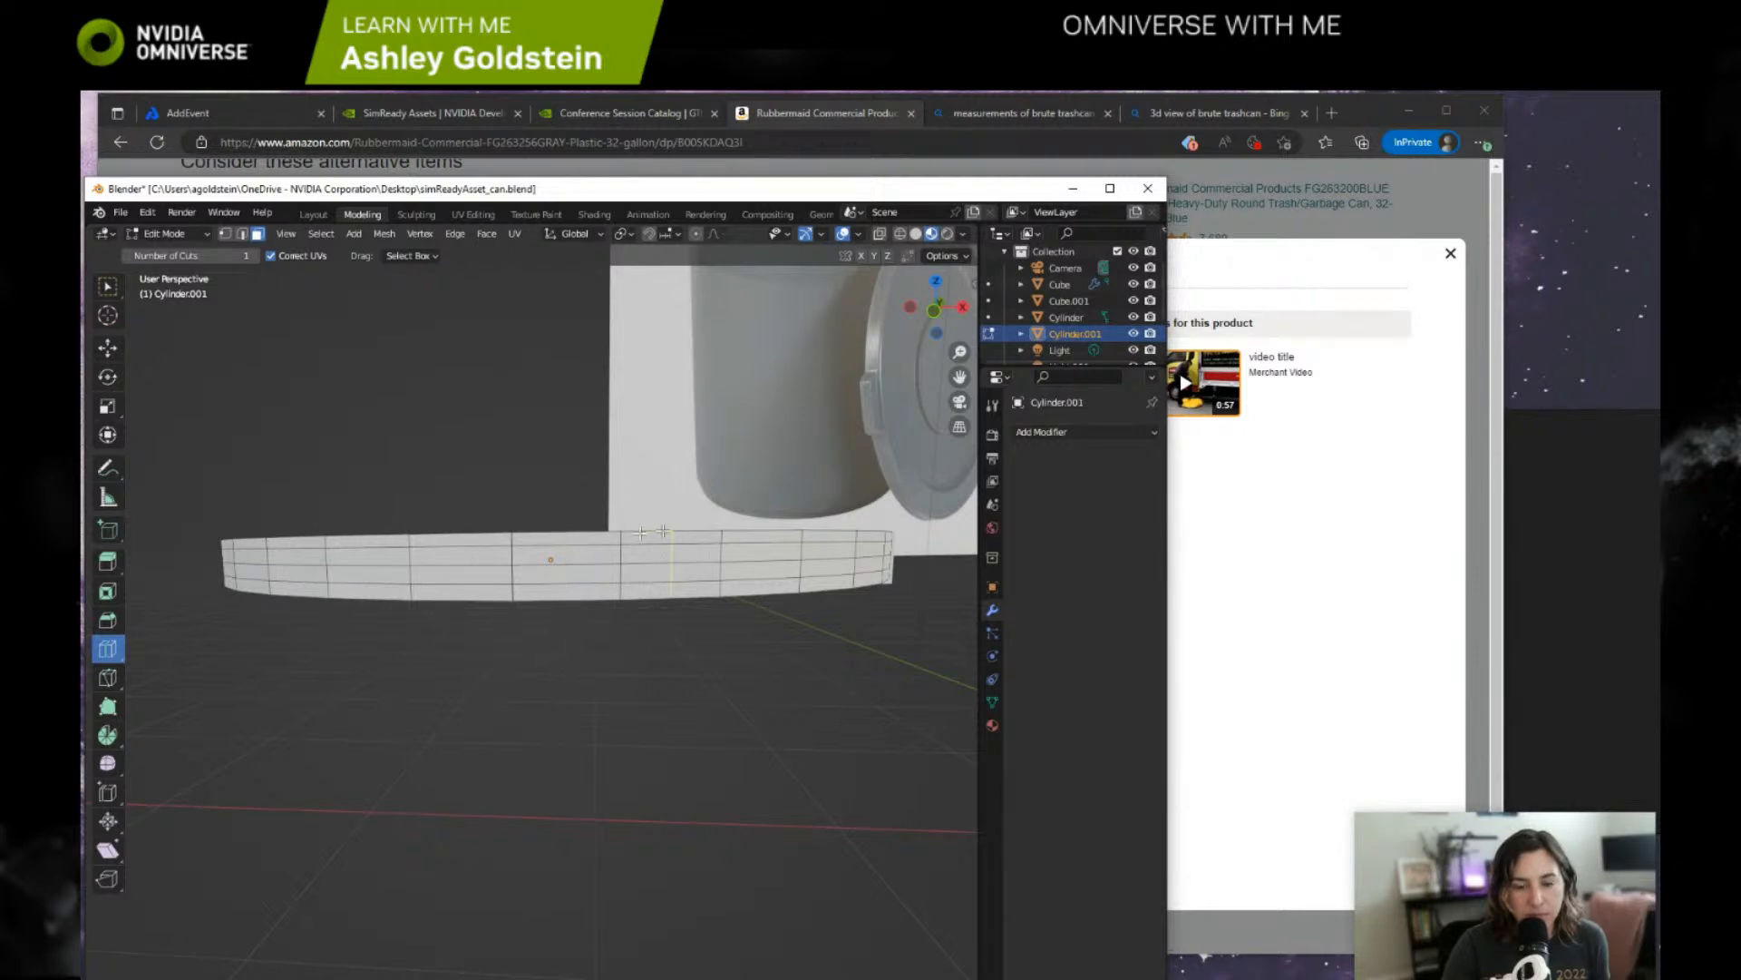
{"action": "middle_click_drag", "start_coordinate": [653, 599], "coordinate": [579, 470]}
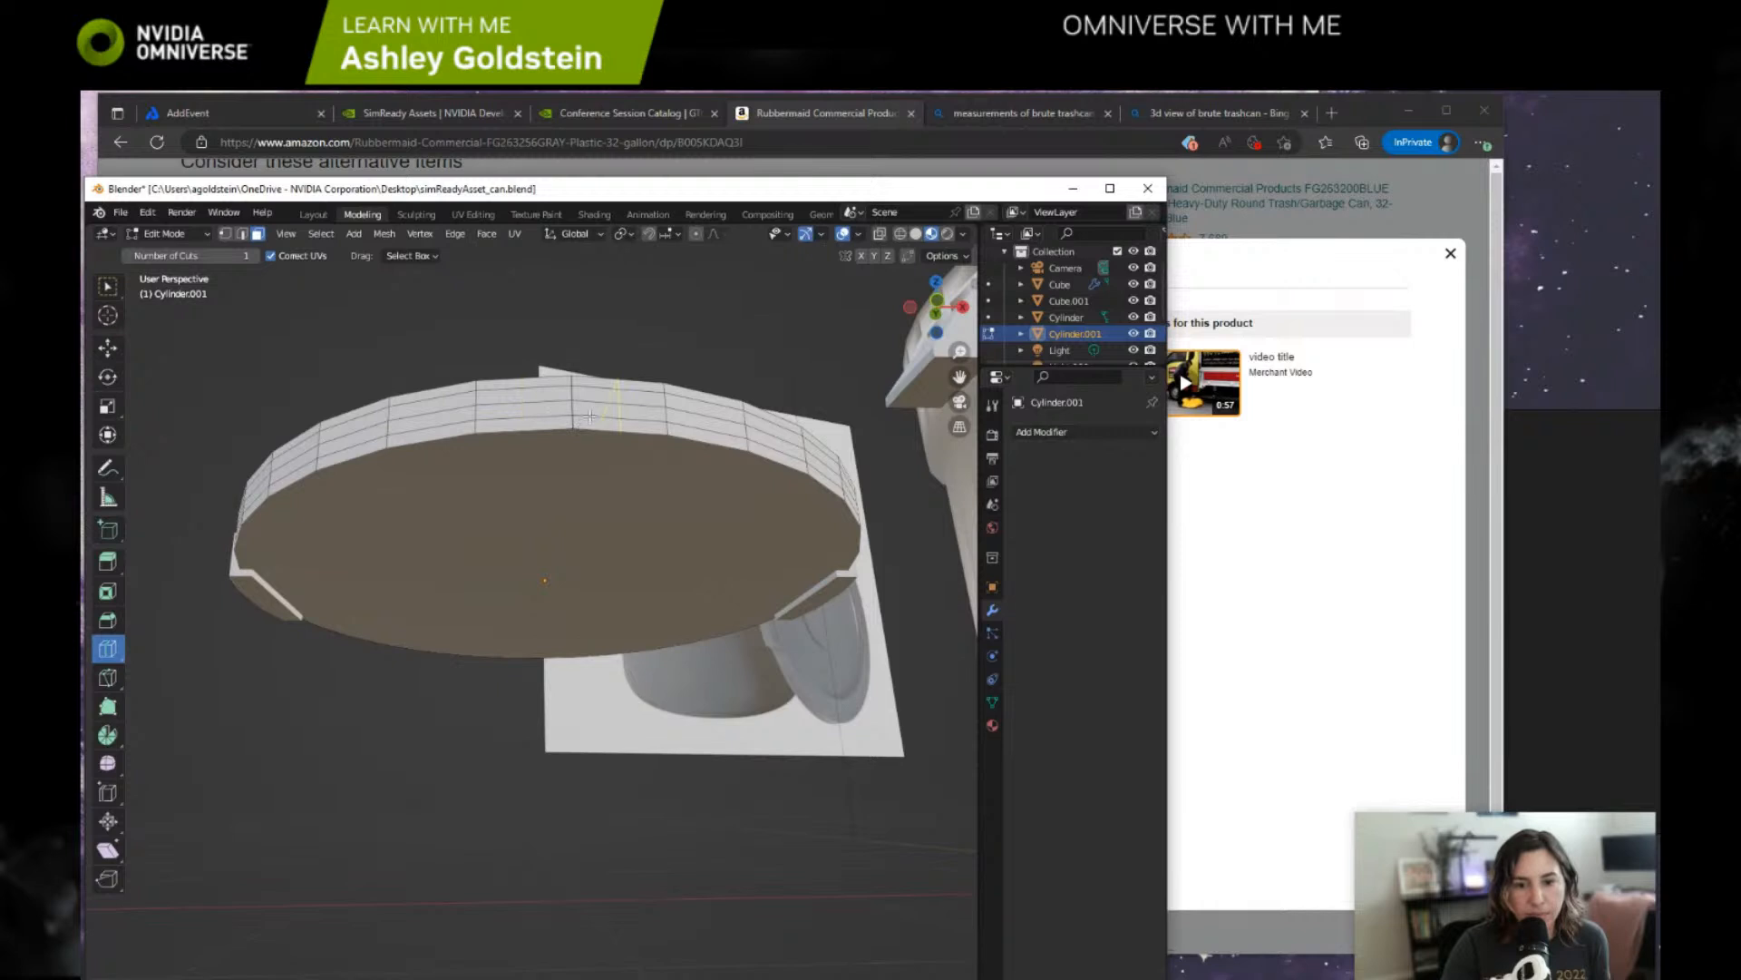
{"action": "middle_click_drag", "start_coordinate": [624, 385], "coordinate": [612, 504]}
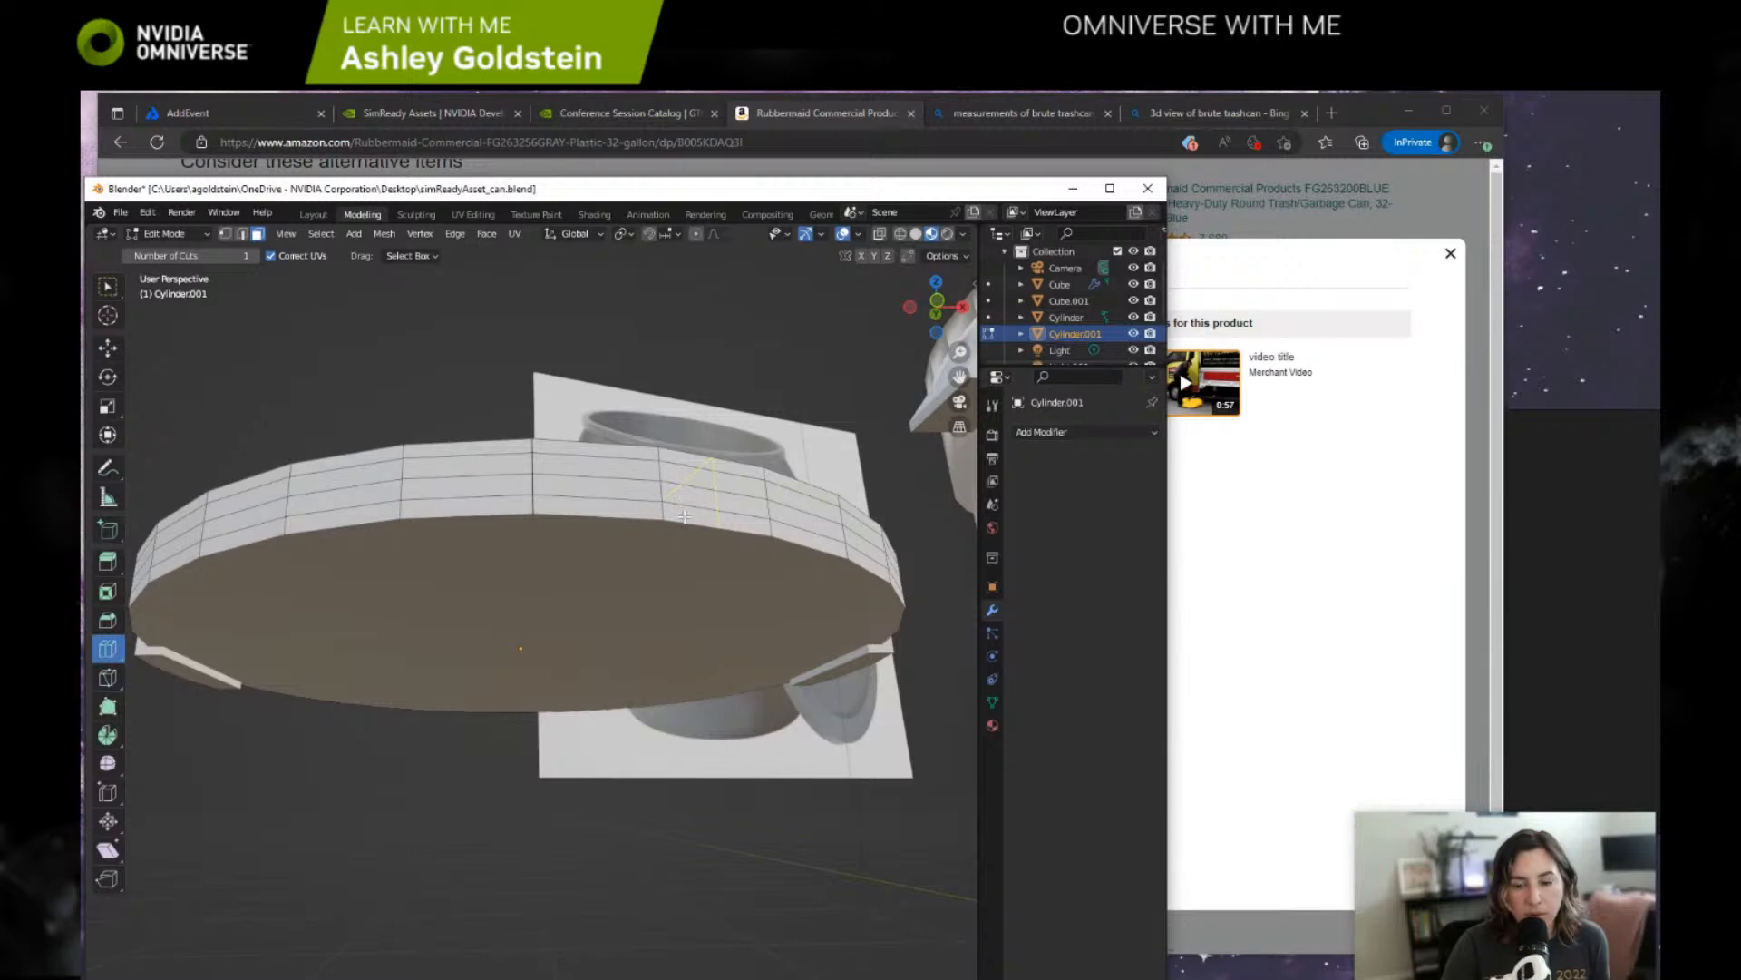
{"action": "mouse_move", "coordinate": [645, 500]}
{"action": "middle_mouse_down"}
{"action": "mouse_move", "coordinate": [616, 679]}
{"action": "mouse_move", "coordinate": [727, 756]}
{"action": "mouse_move", "coordinate": [782, 755]}
{"action": "mouse_move", "coordinate": [677, 621]}
{"action": "middle_mouse_up"}
{"action": "key", "text": "2"}
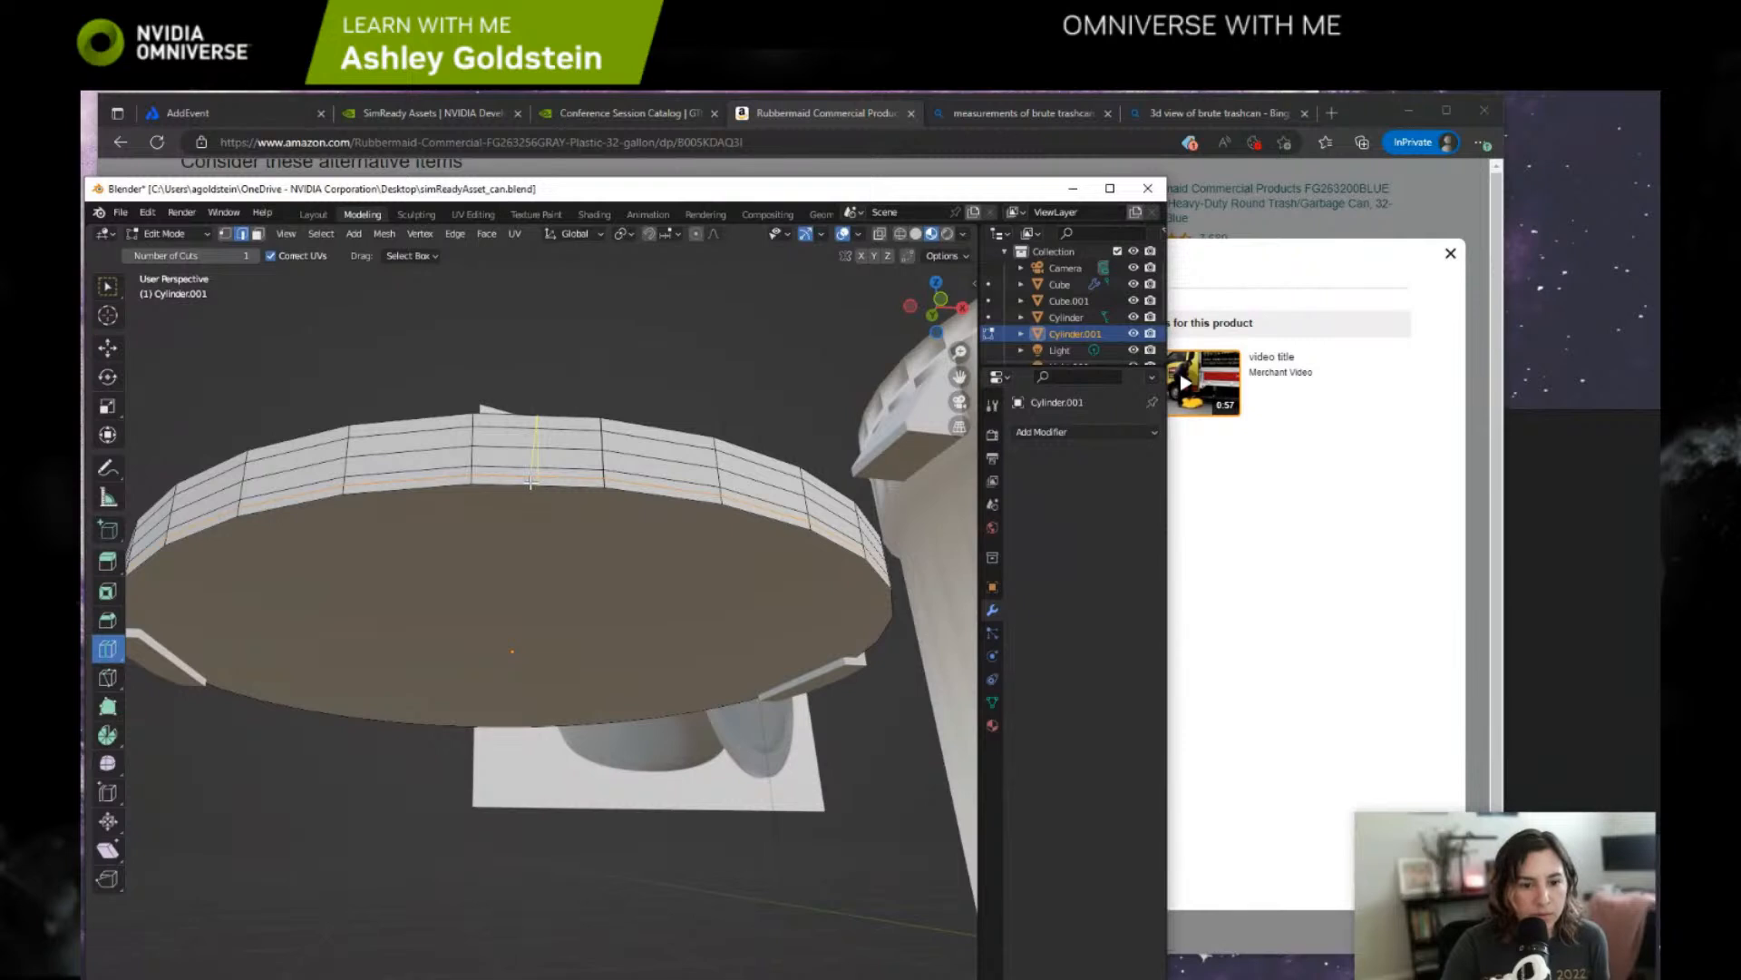
{"action": "left_click", "coordinate": [117, 345]}
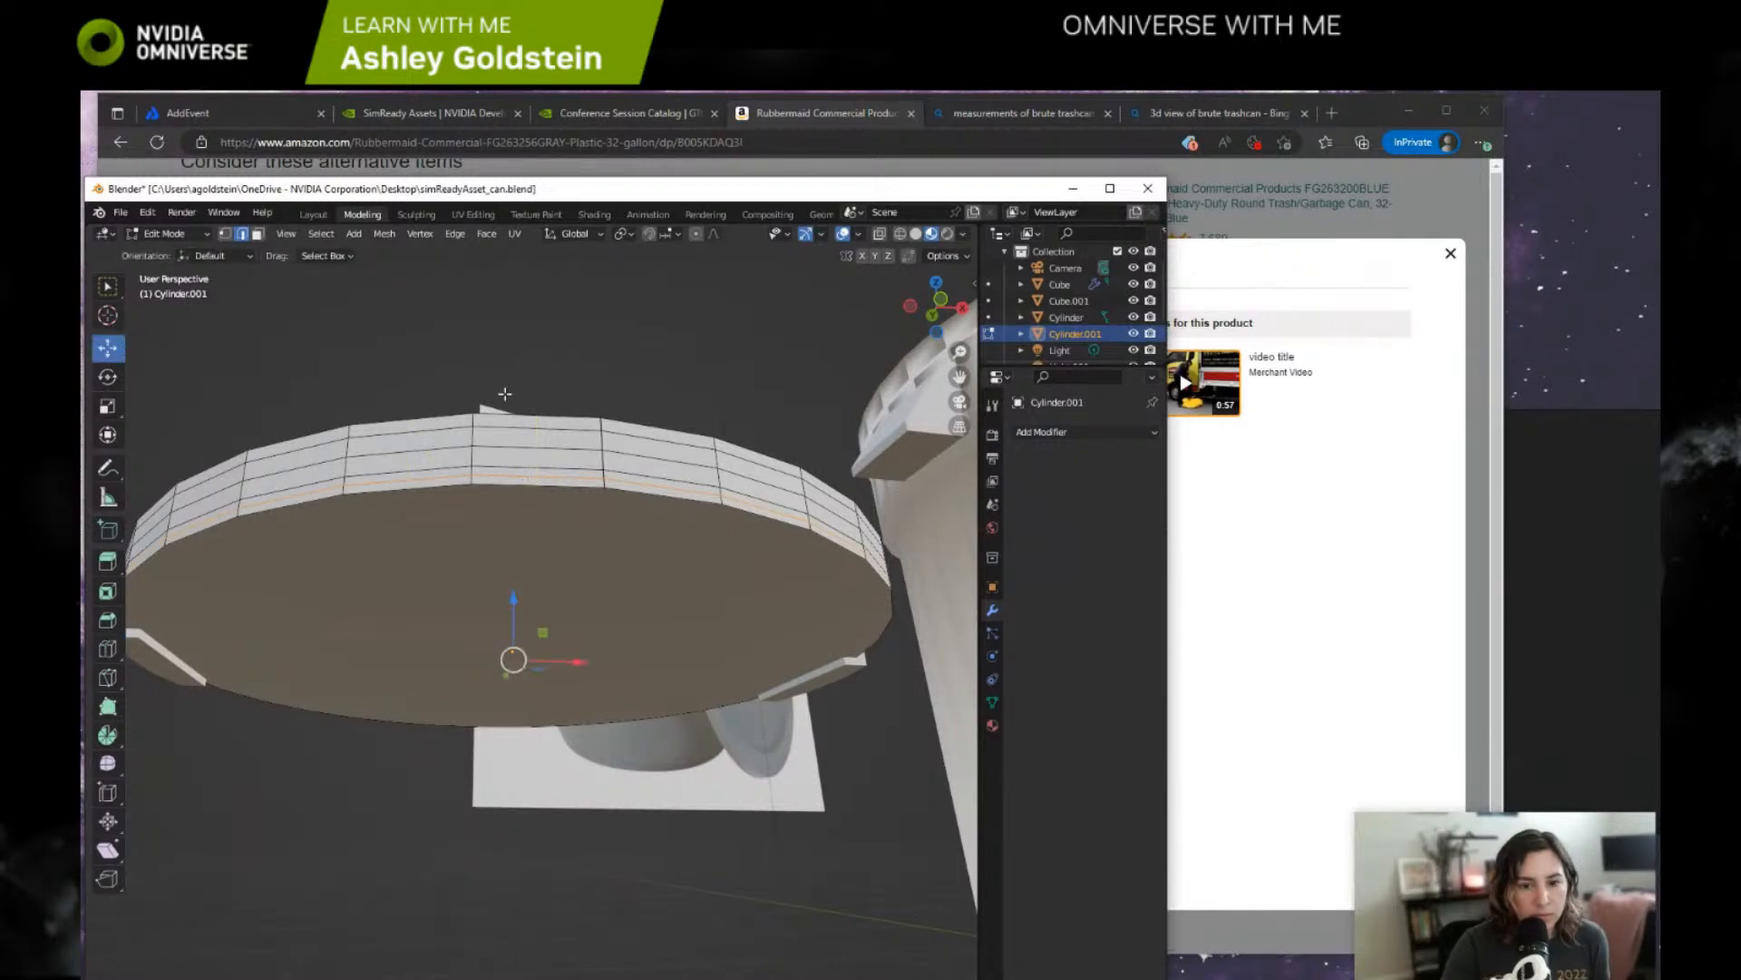
{"action": "left_click_drag", "start_coordinate": [513, 600], "coordinate": [513, 609]}
Select the edge loop around the lid's bottom rim and fill it with a face.
{"action": "scroll", "coordinate": [454, 447], "scroll_direction": "up", "scroll_amount": 2}
{"action": "scroll", "coordinate": [455, 474], "scroll_direction": "up", "scroll_amount": 1}
{"action": "middle_click_drag", "start_coordinate": [455, 474], "coordinate": [449, 522]}
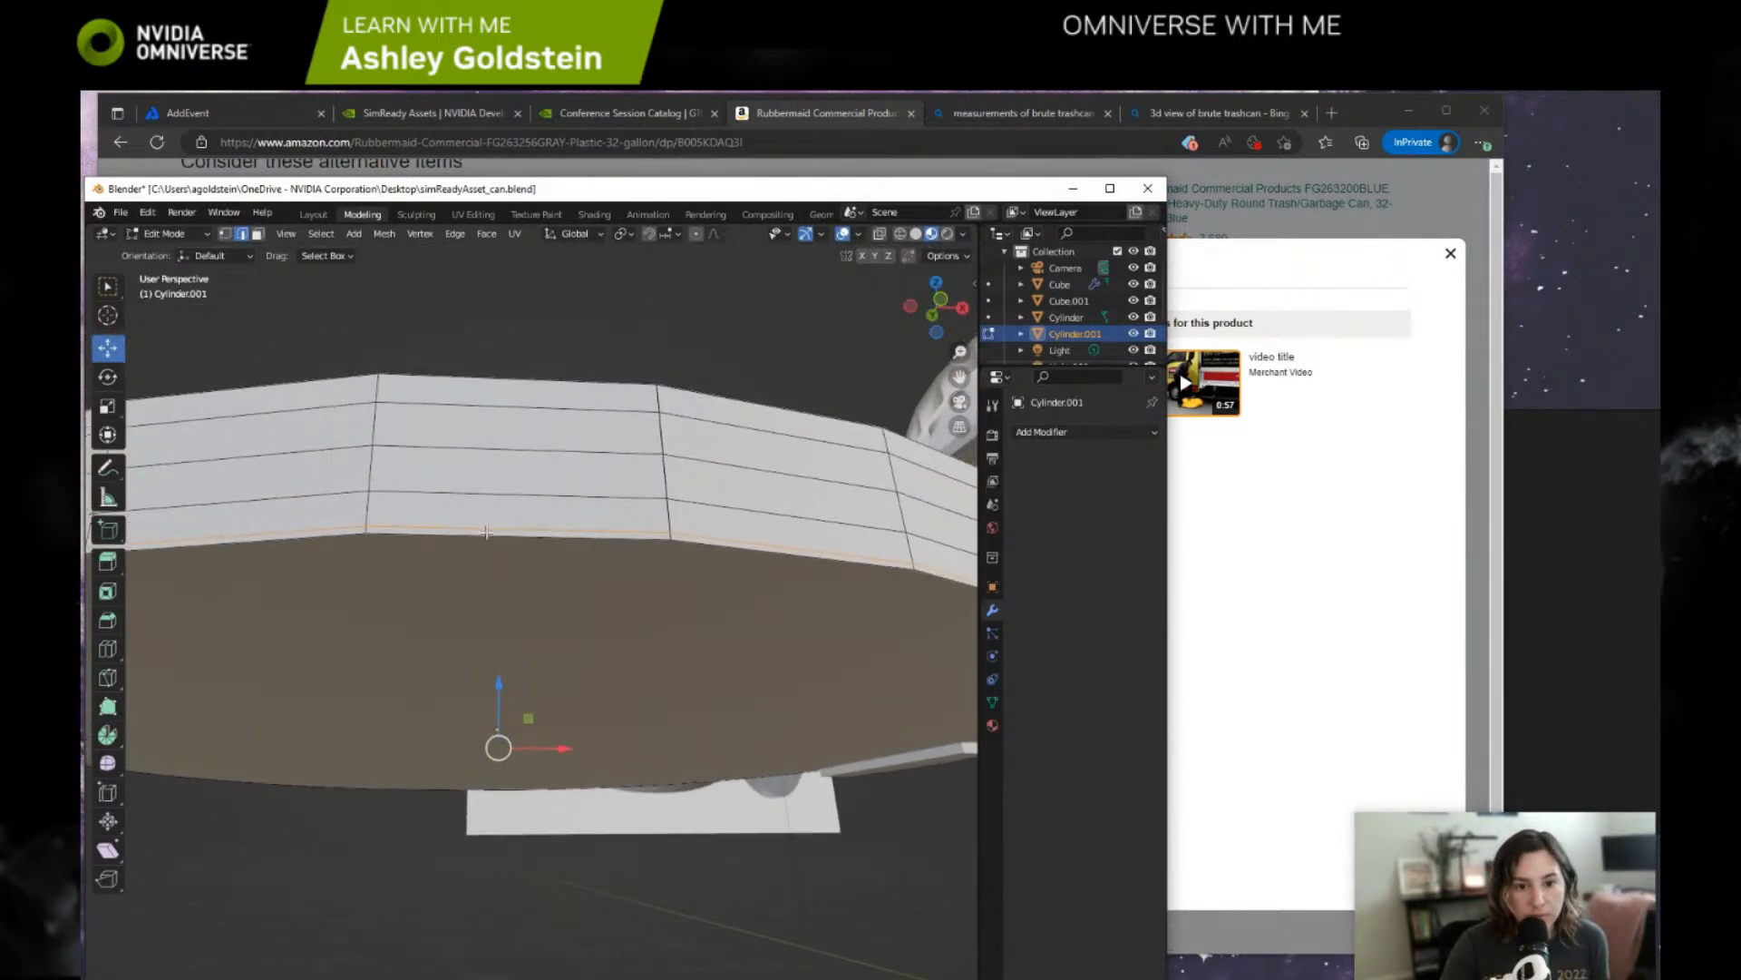
{"action": "key", "text": "f"}
{"action": "scroll", "coordinate": [507, 564], "scroll_direction": "down", "scroll_amount": 4}
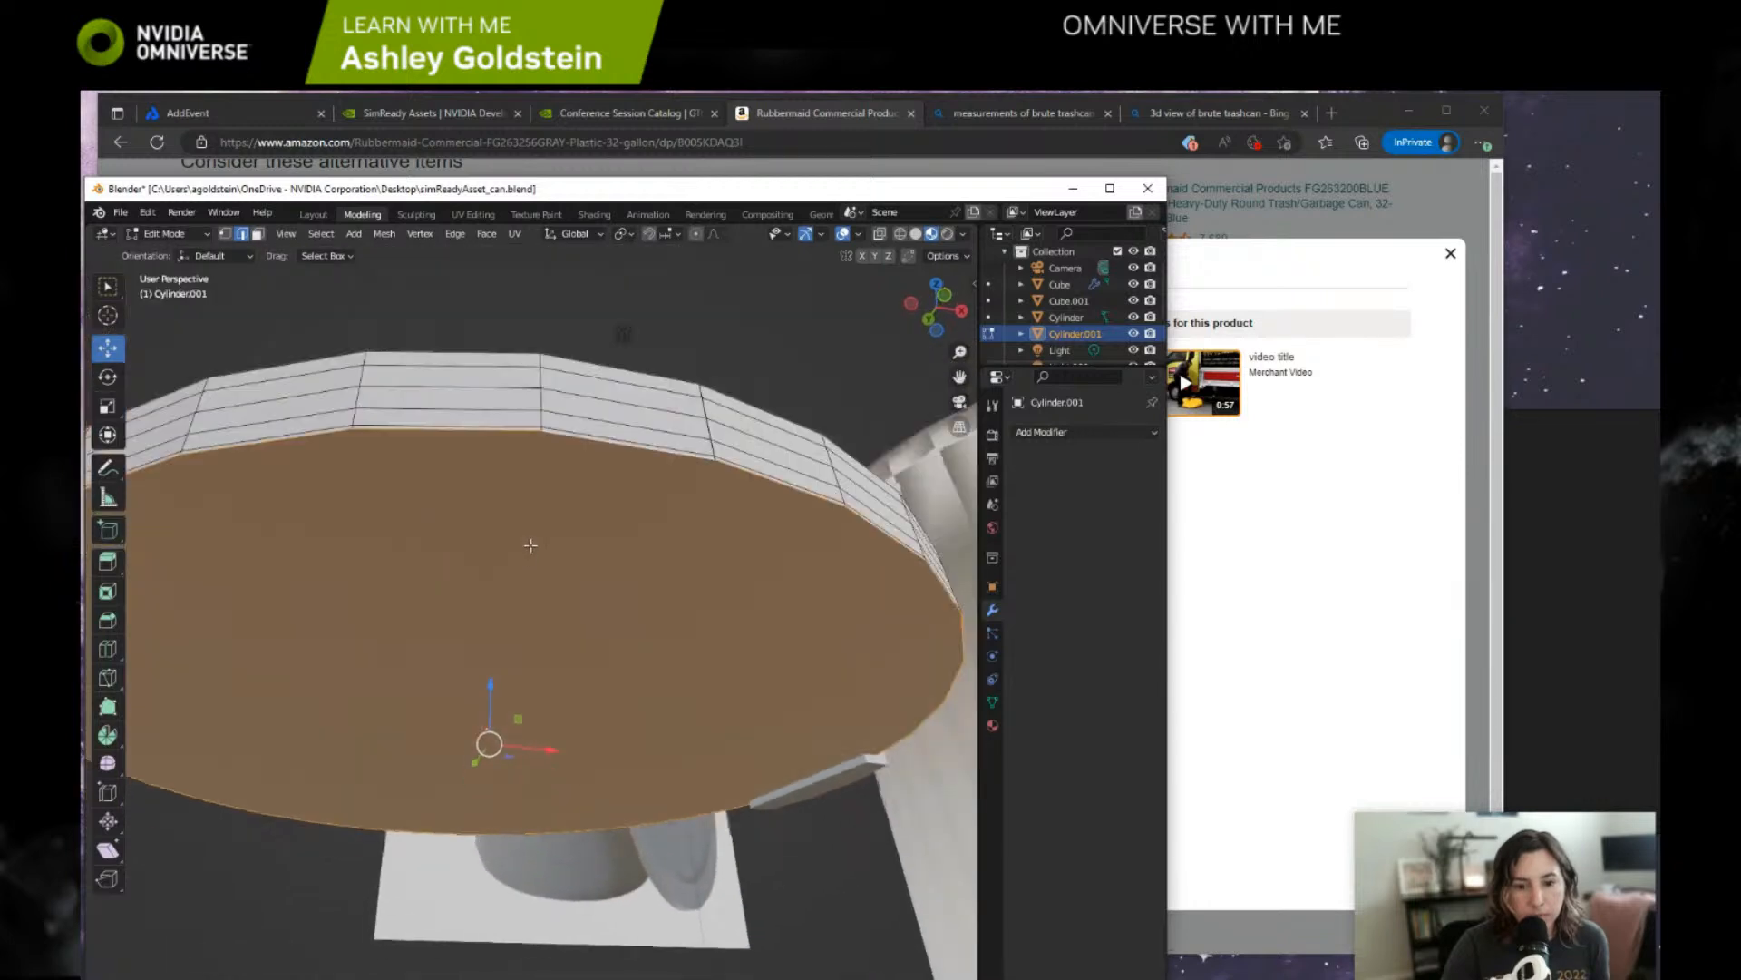
Extrude the lid's underside face and scale it slightly inward to leave a narrow rim around it.
{"action": "key", "text": "e"}
{"action": "key", "text": "s"}
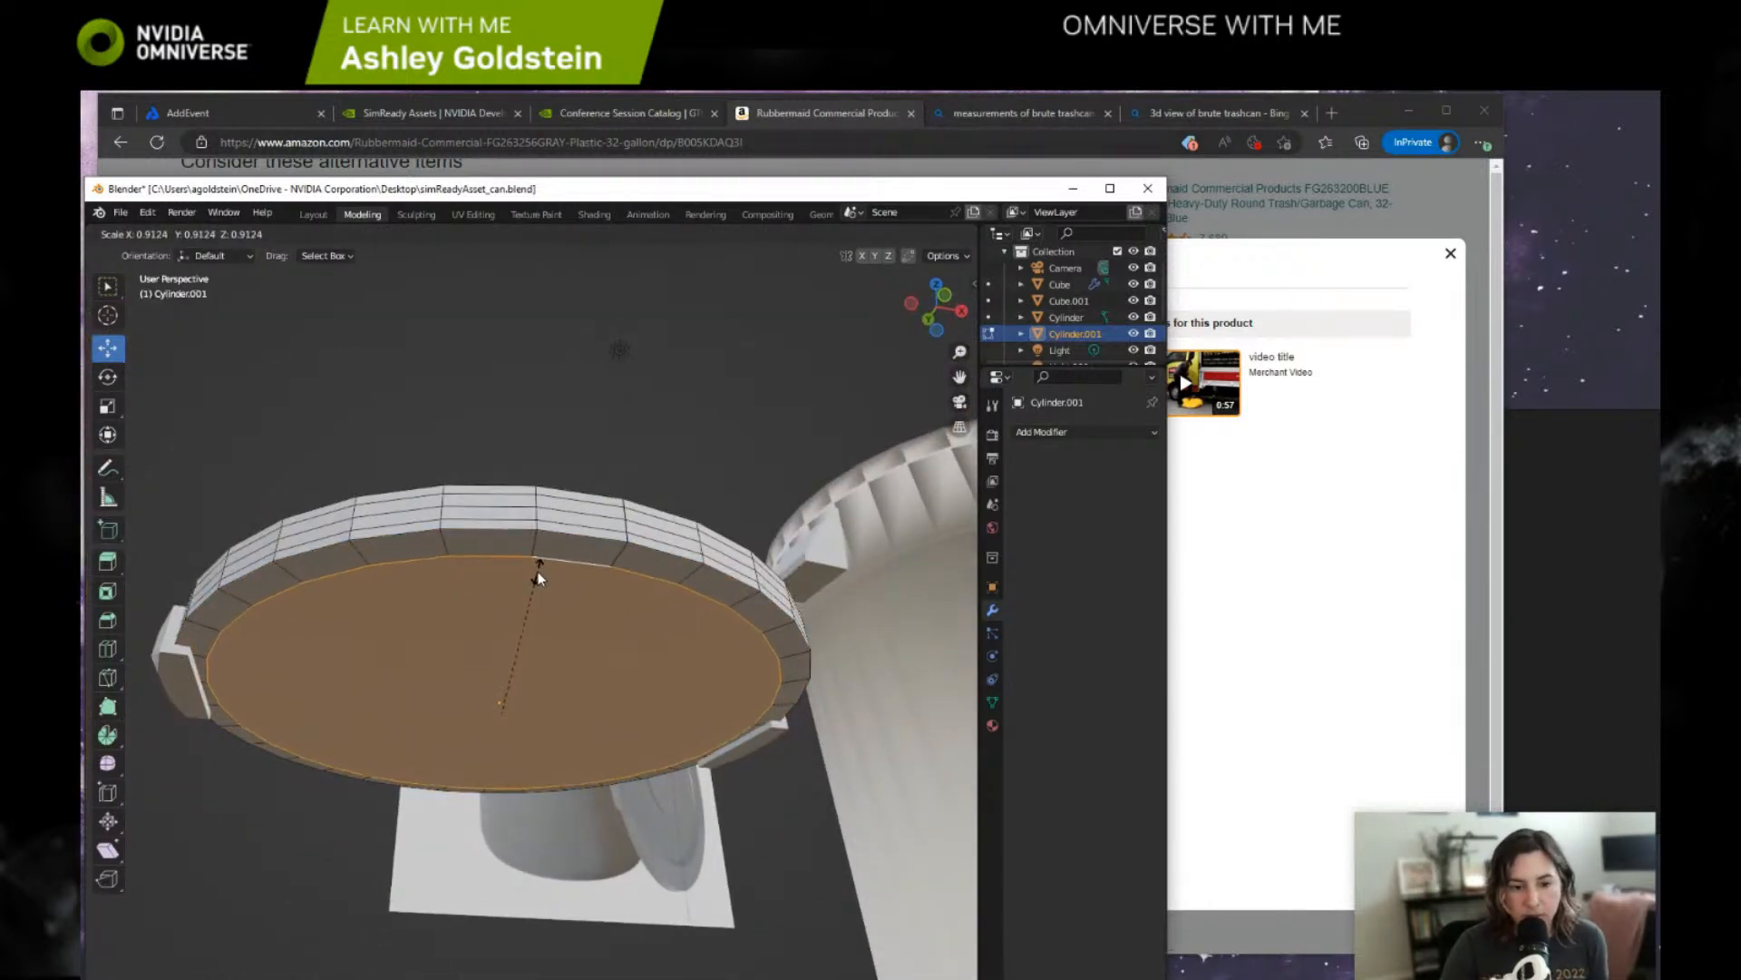
{"action": "left_click", "coordinate": [535, 569]}
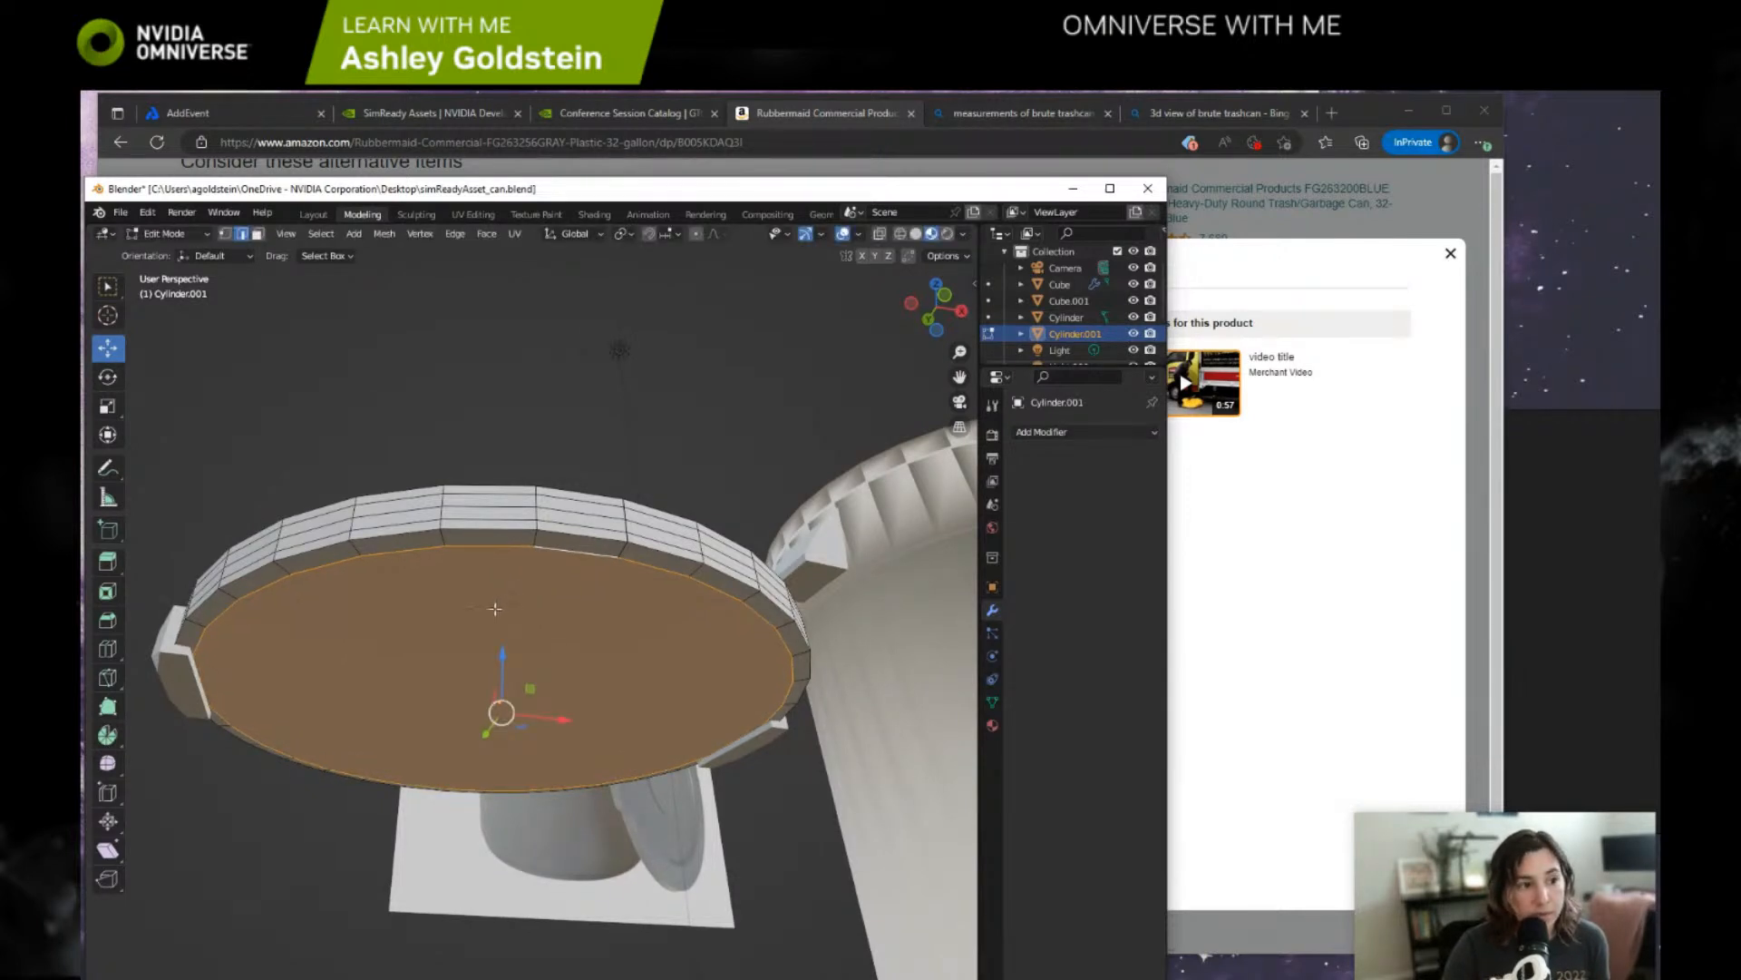
Switch to the web browser and search Google Images for "bottom of trash can" in a new tab.
{"action": "left_click", "coordinate": [1332, 114]}
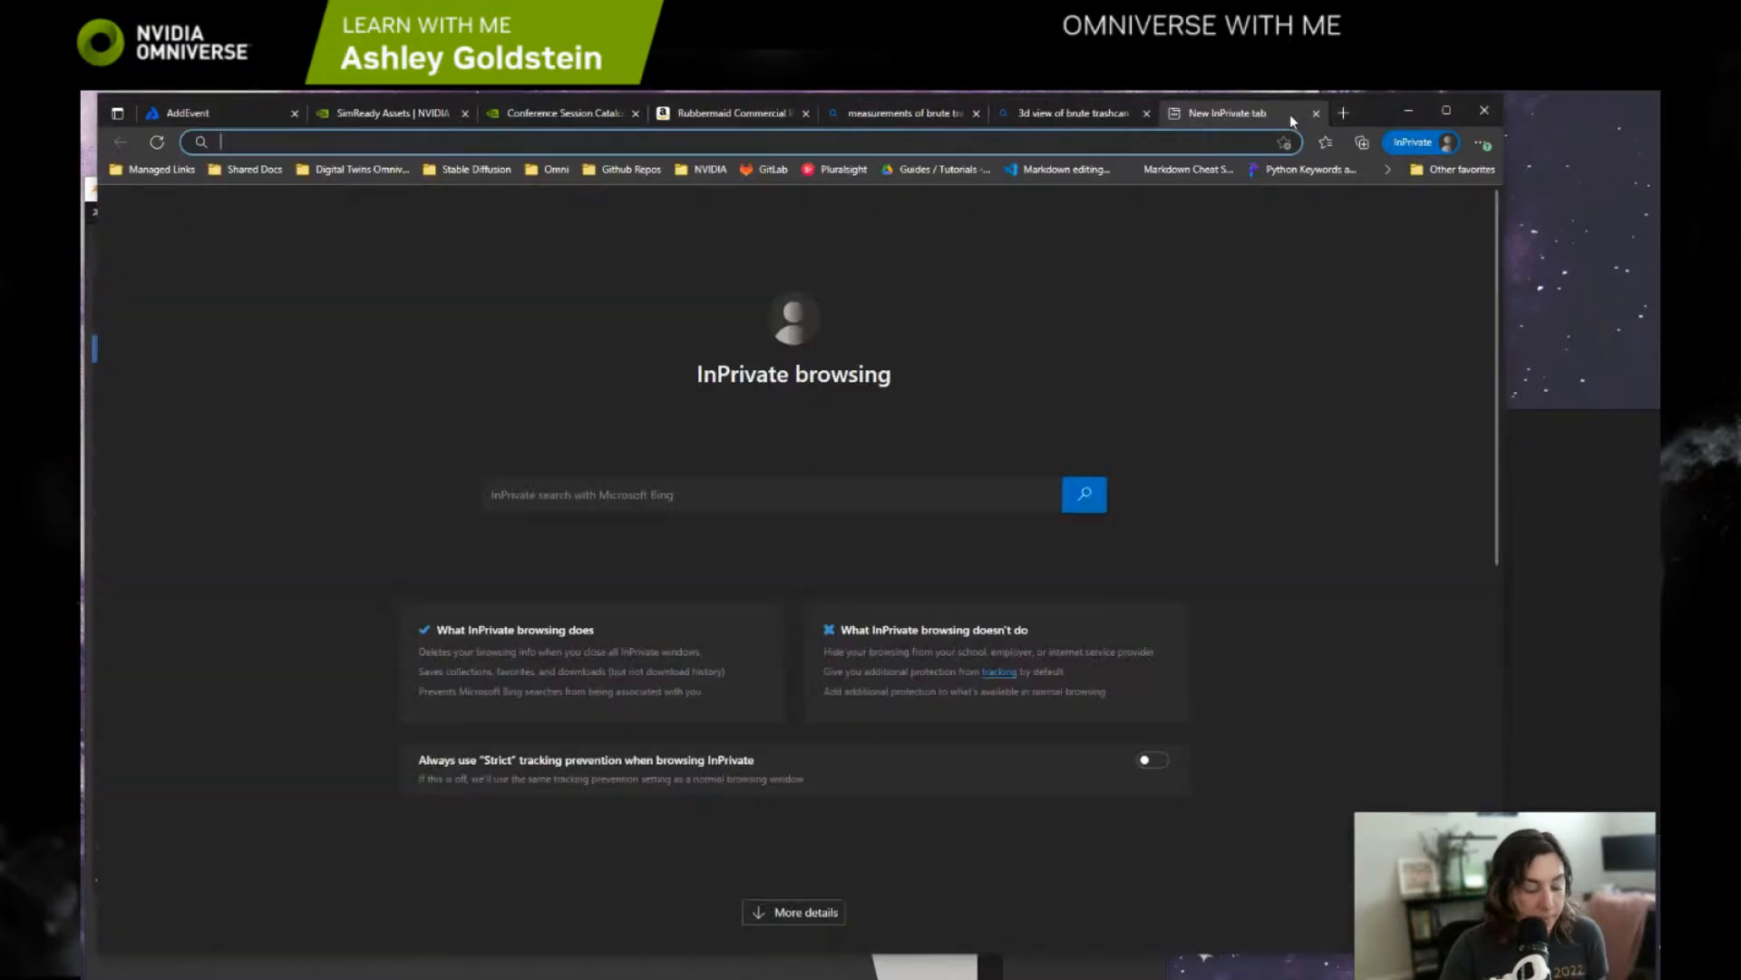
{"action": "type", "text": "google"}
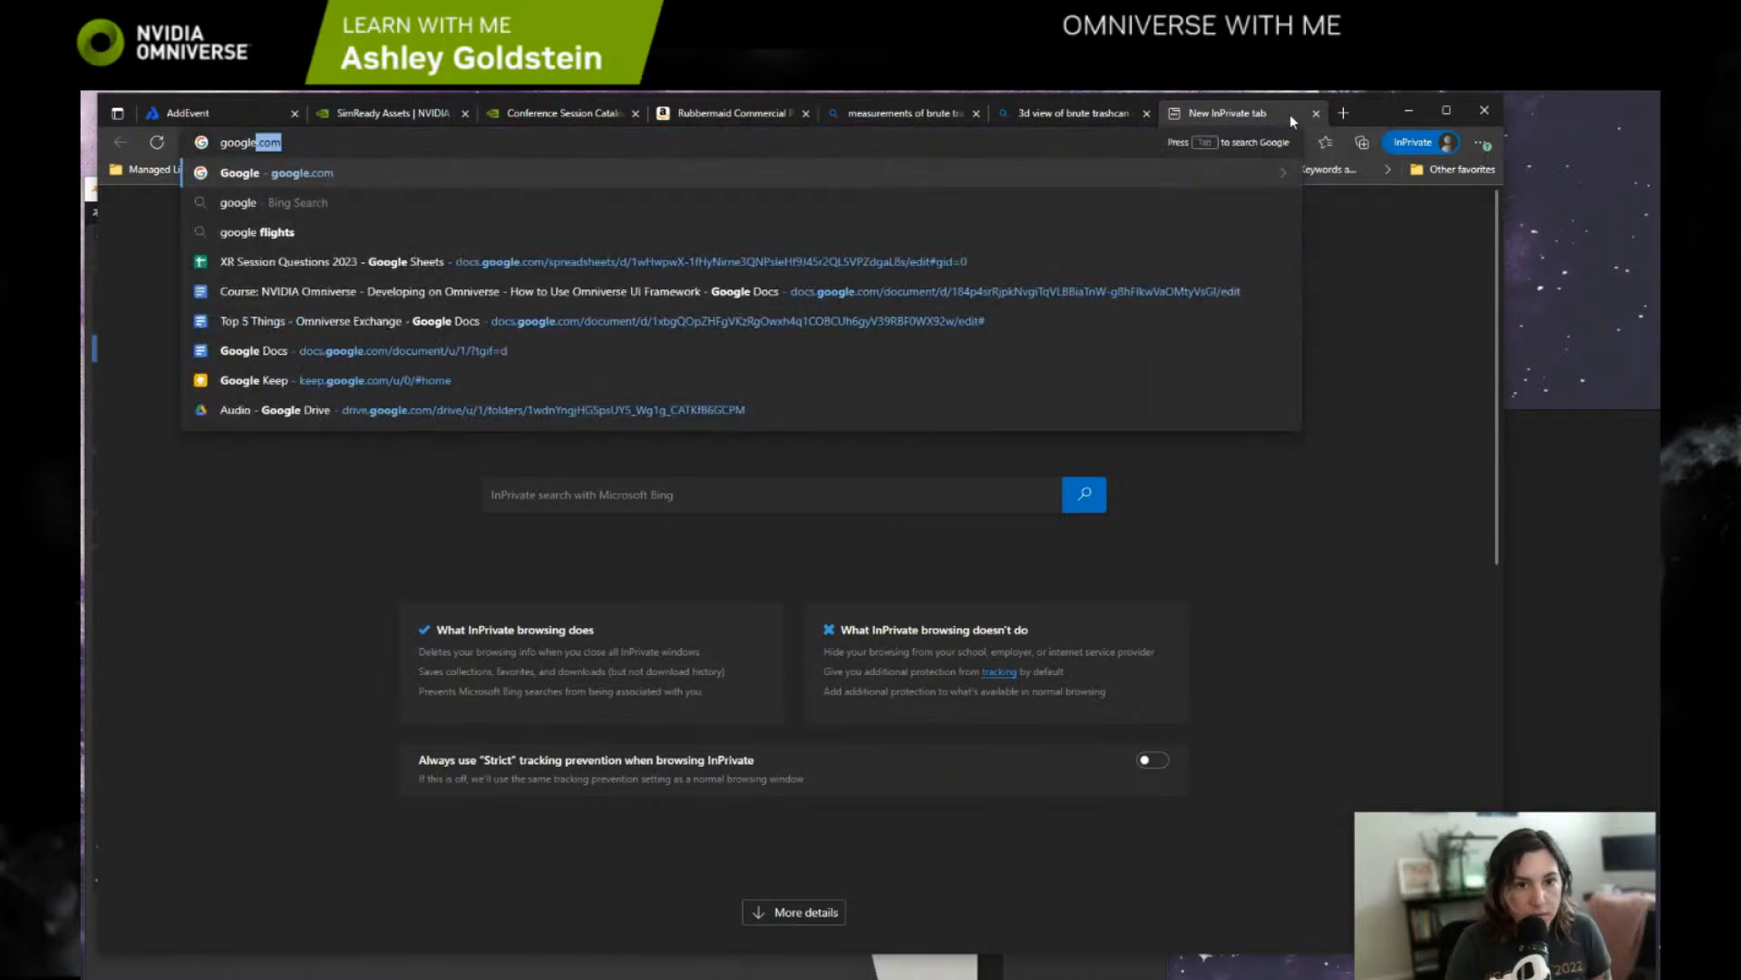
{"action": "key", "text": "Return"}
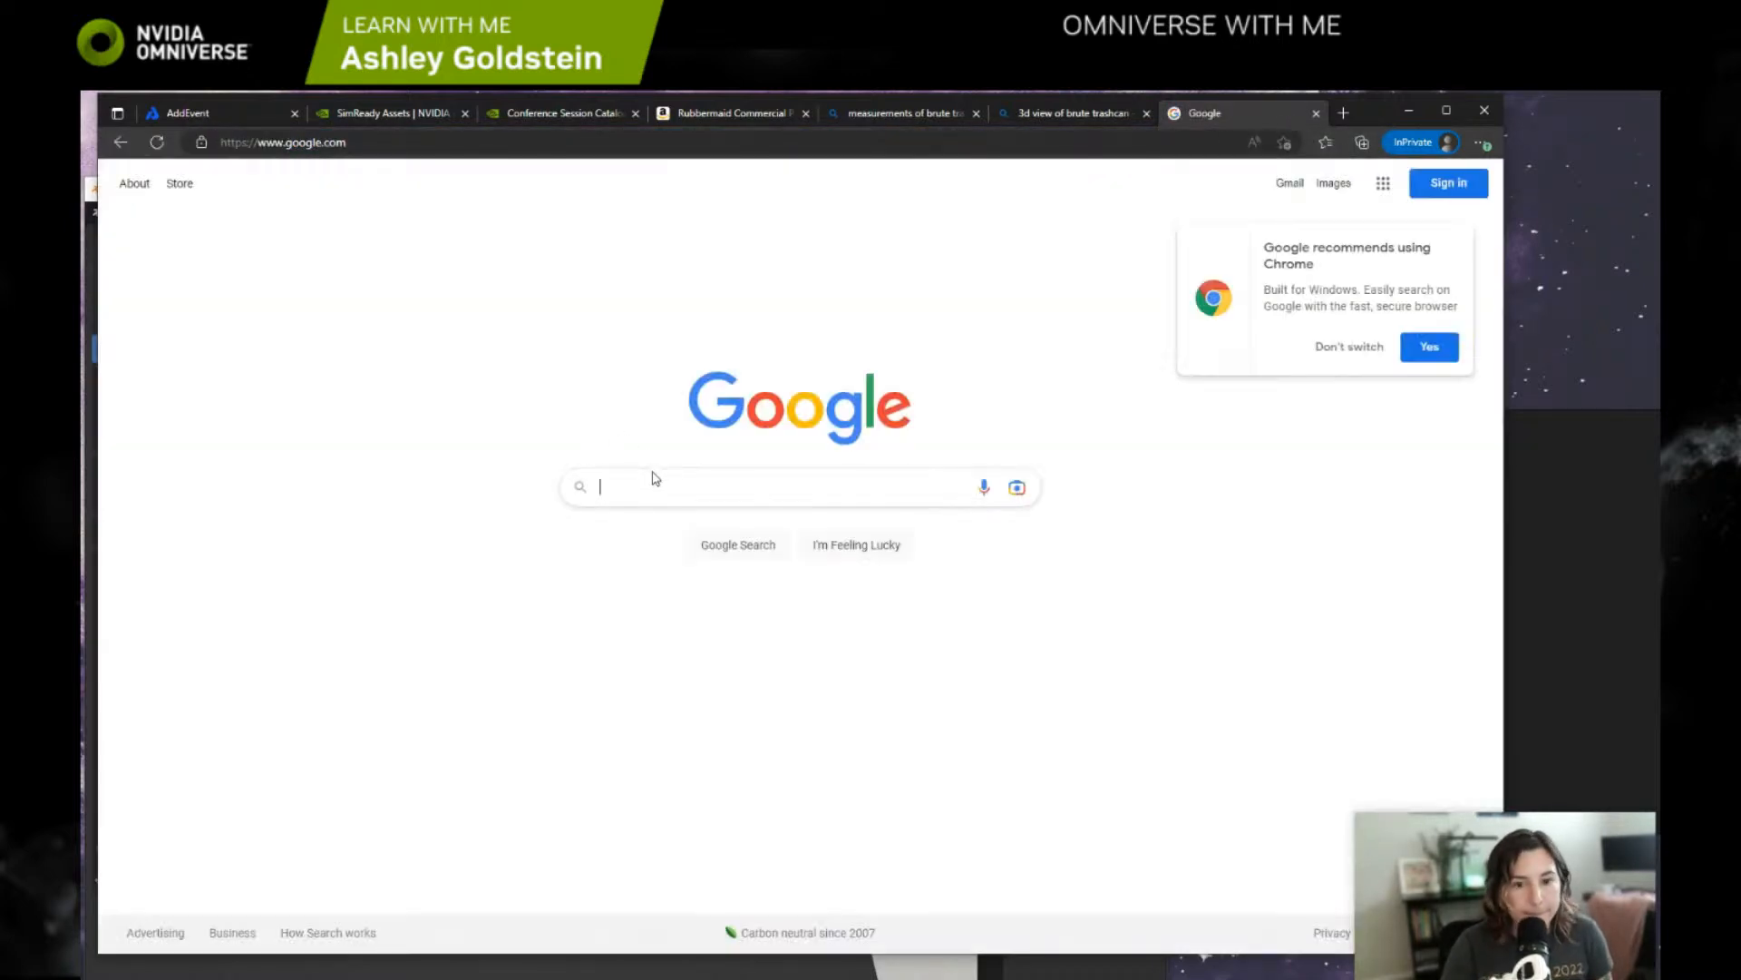
{"action": "type", "text": "bottom "}
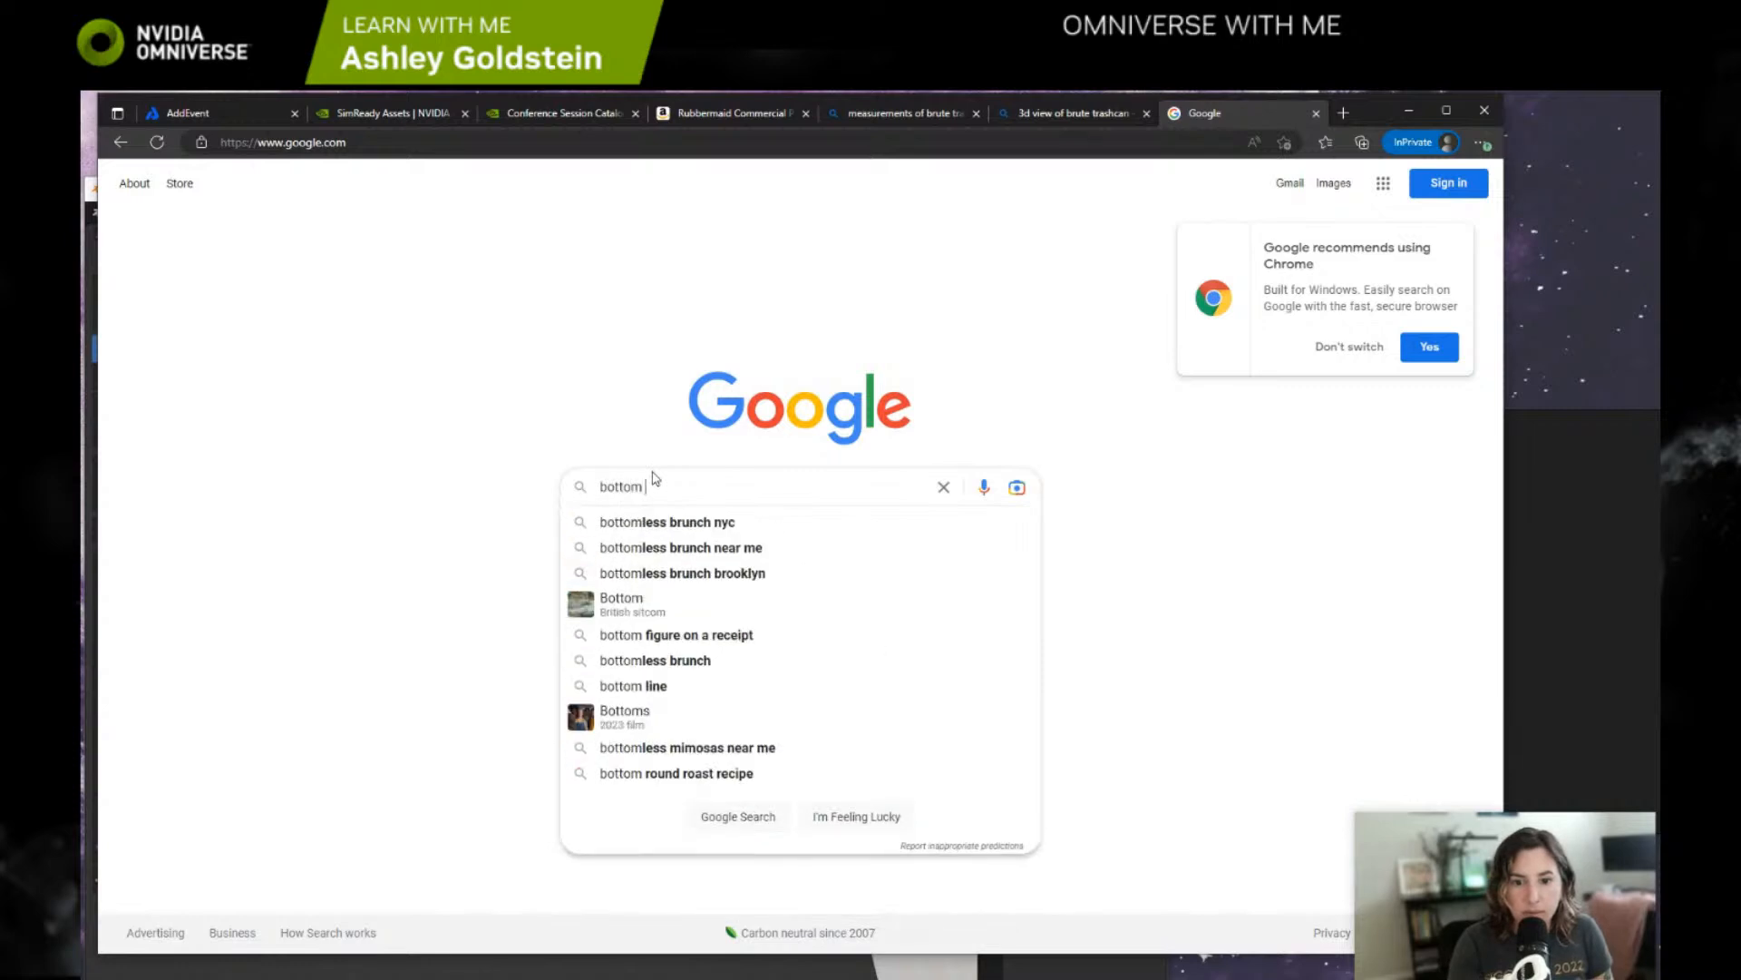
{"action": "type", "text": "of trash"}
{"action": "key", "text": "Down"}
{"action": "key", "text": "Down"}
{"action": "key", "text": "Return"}
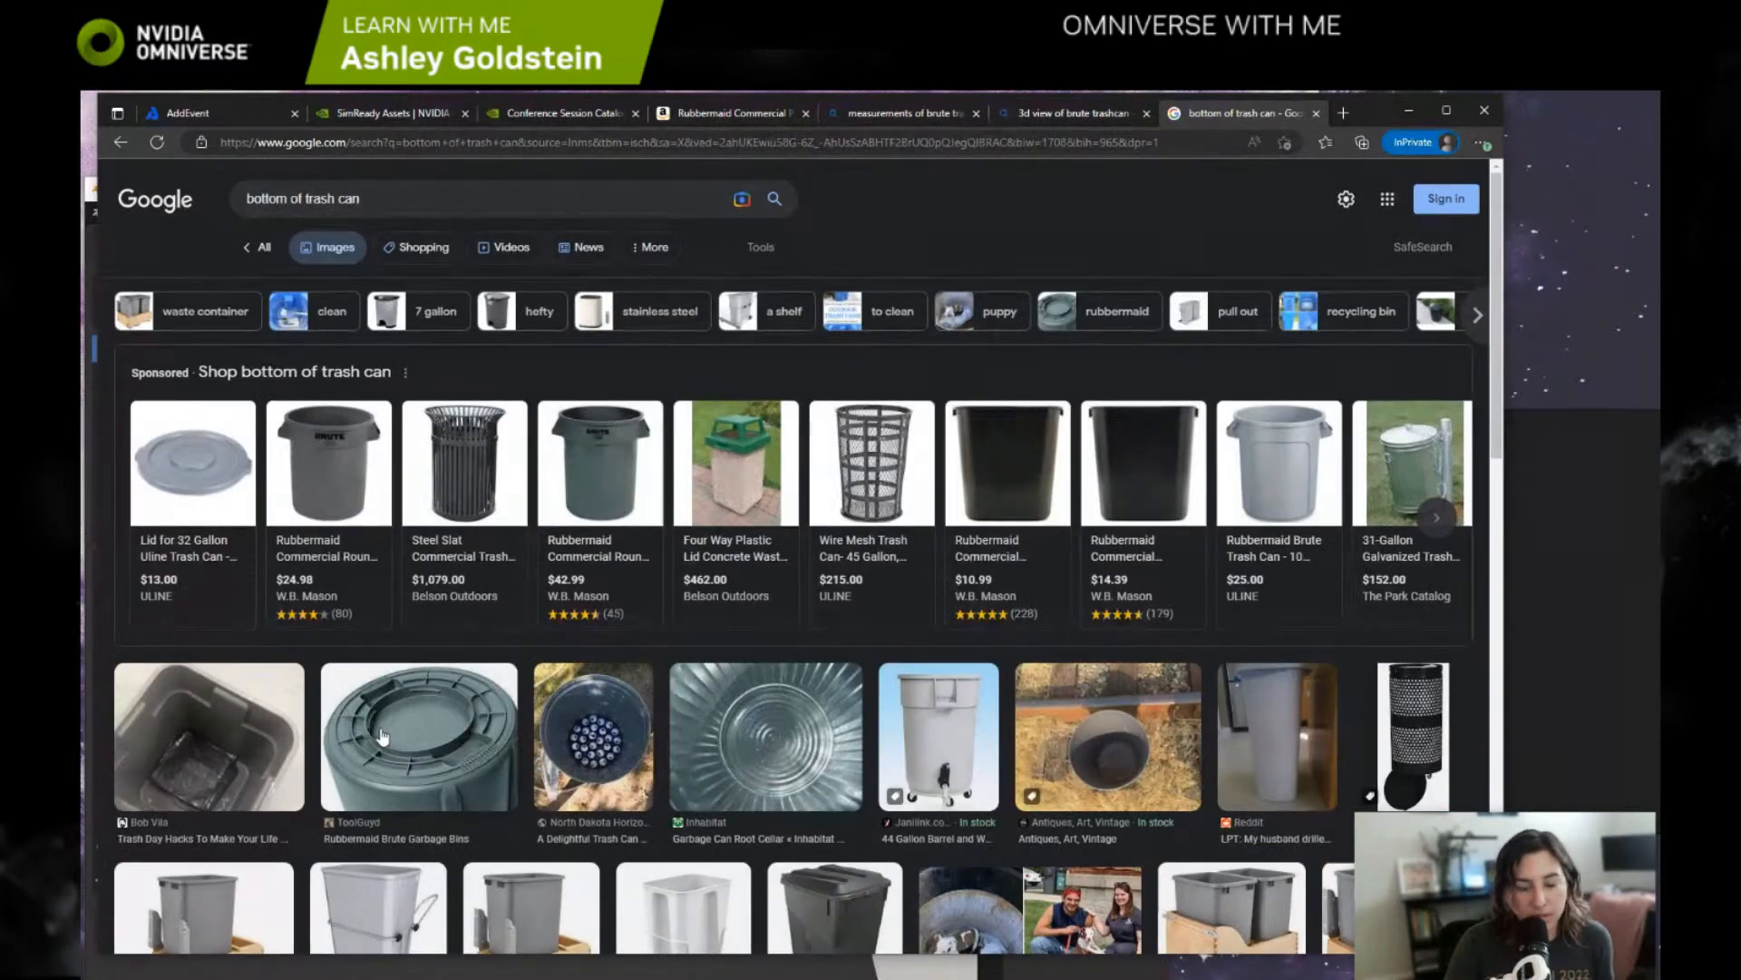
Examine the Rubbermaid Brute and Lowe's underside photos, and compare them with the Amazon product video.
{"action": "left_click", "coordinate": [383, 736]}
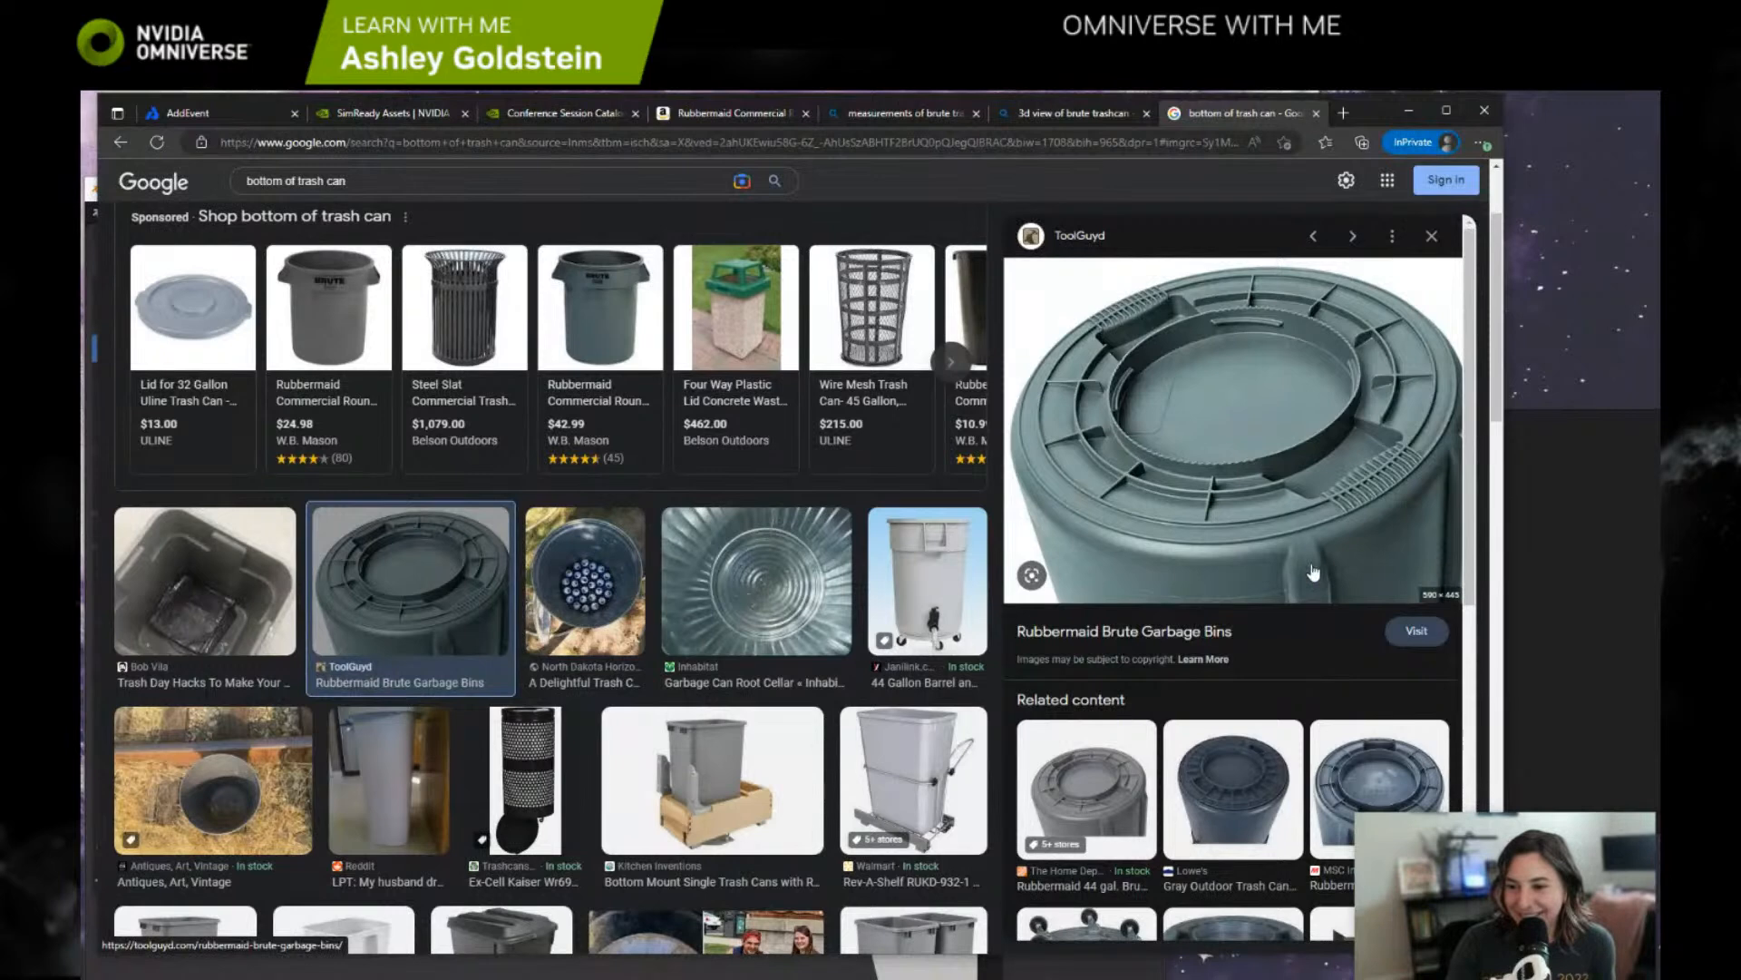
{"action": "scroll", "coordinate": [1316, 635], "scroll_direction": "down", "scroll_amount": 1}
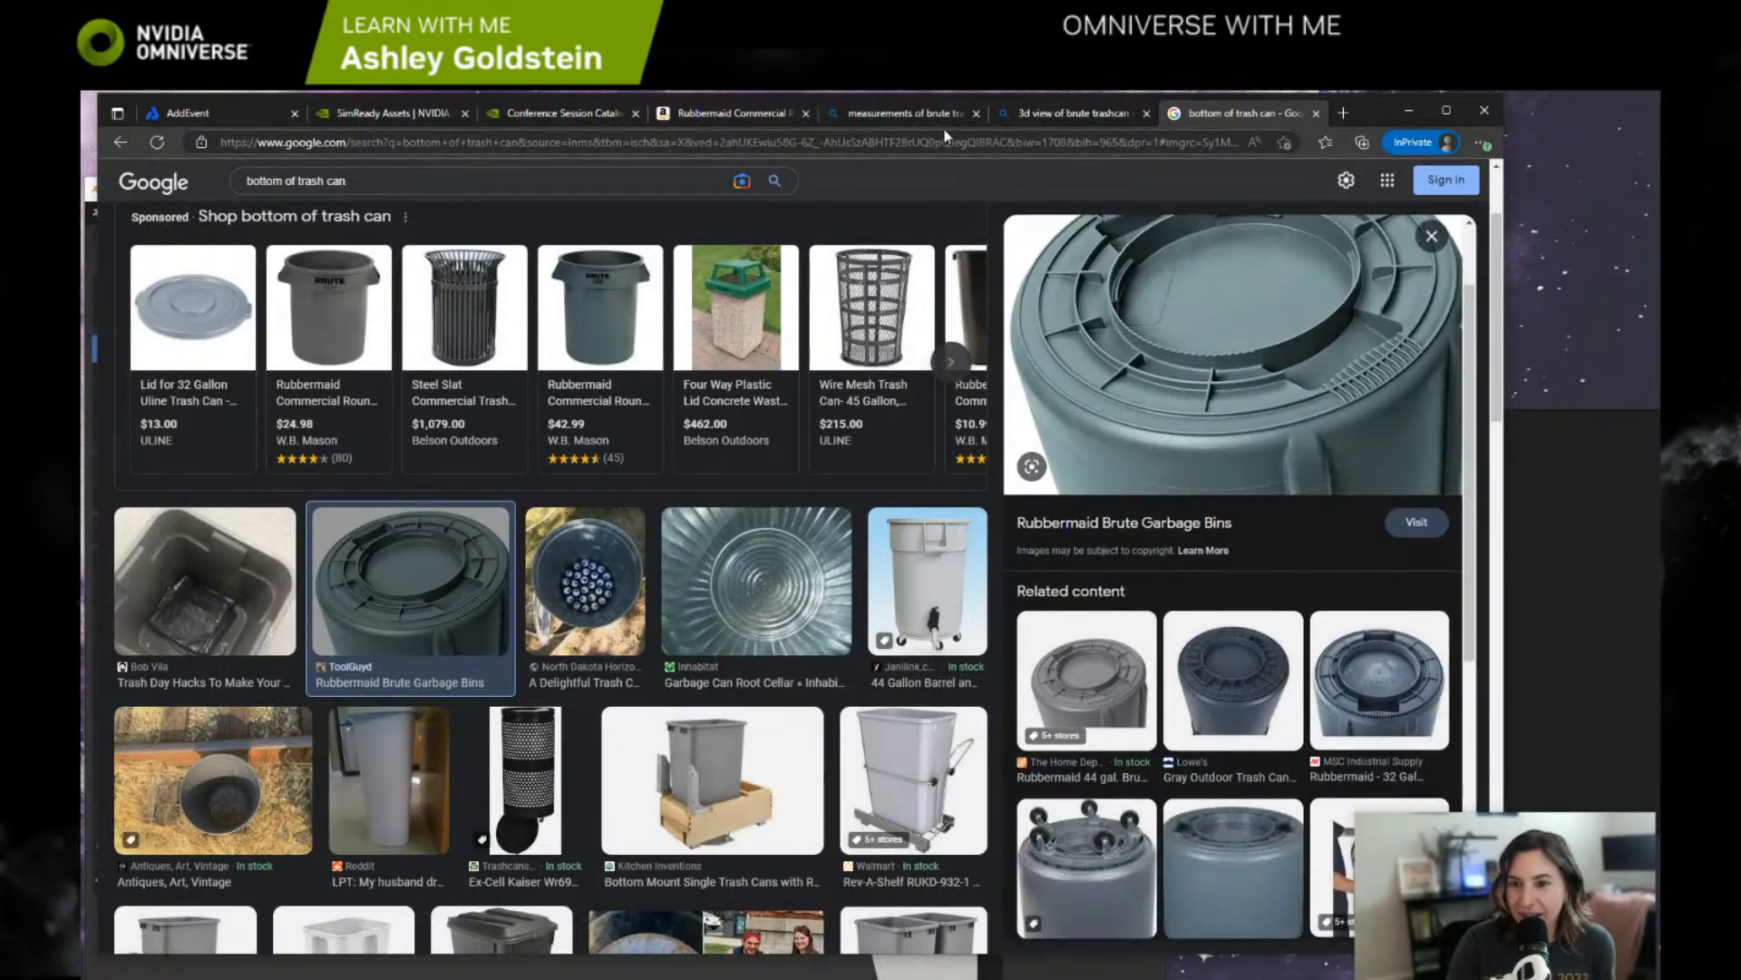
{"action": "left_click", "coordinate": [689, 119]}
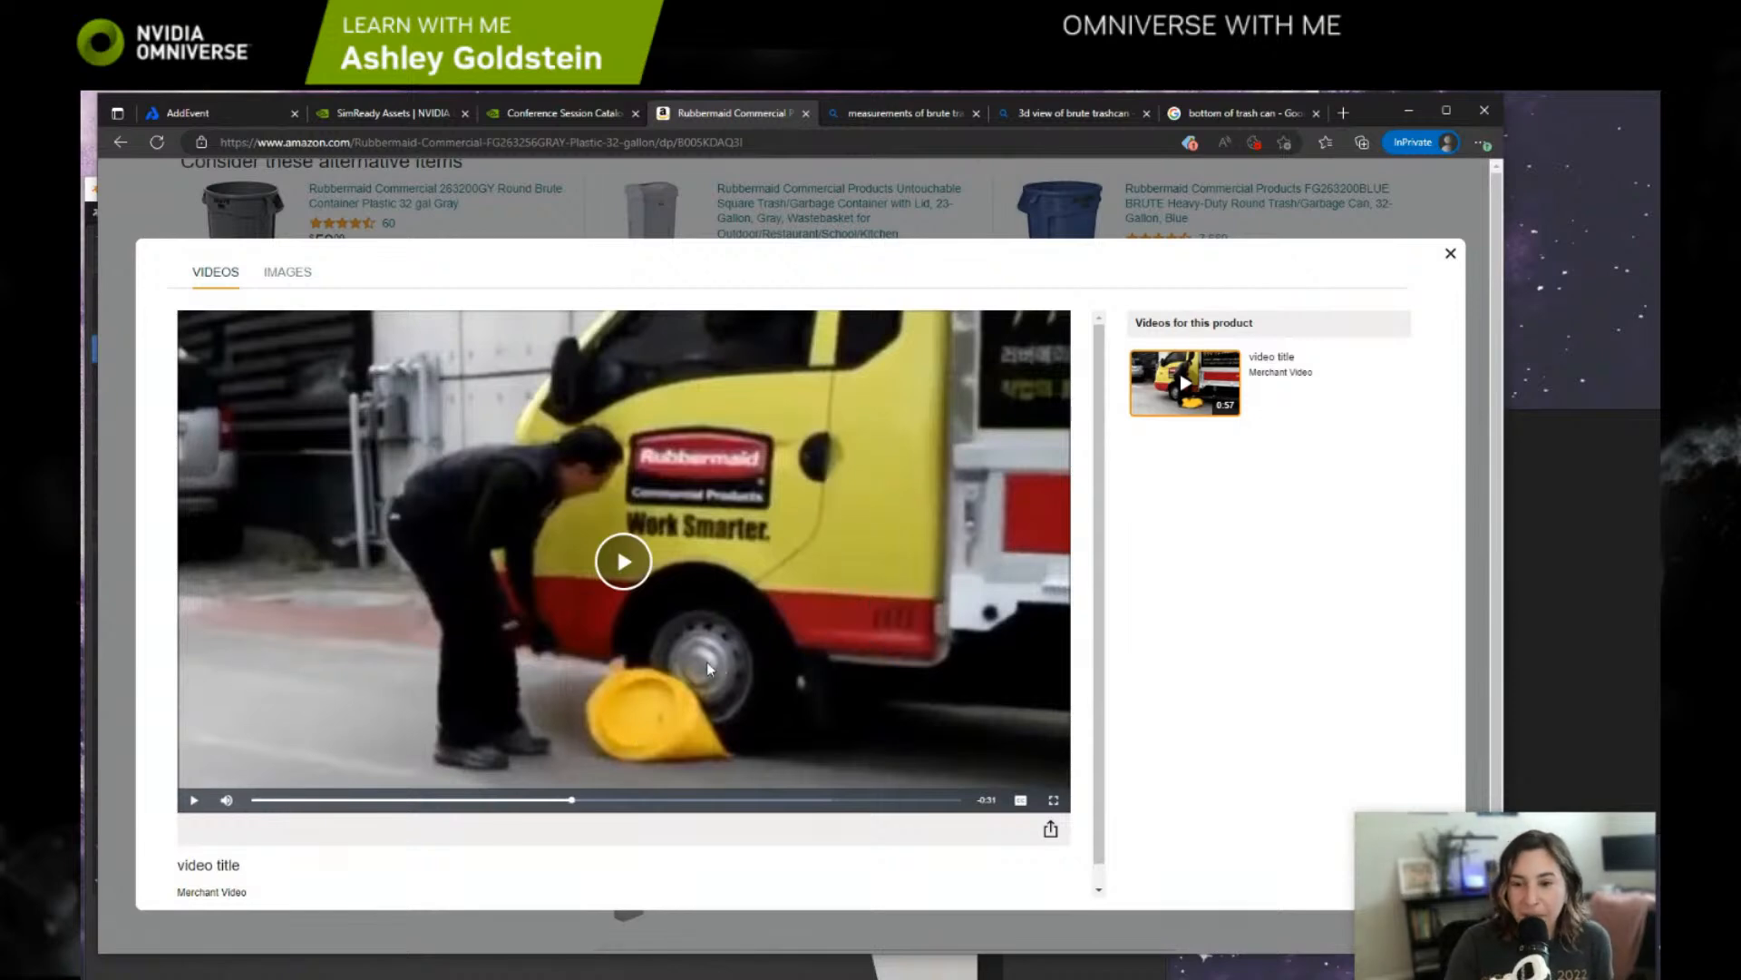
{"action": "left_click", "coordinate": [1270, 116]}
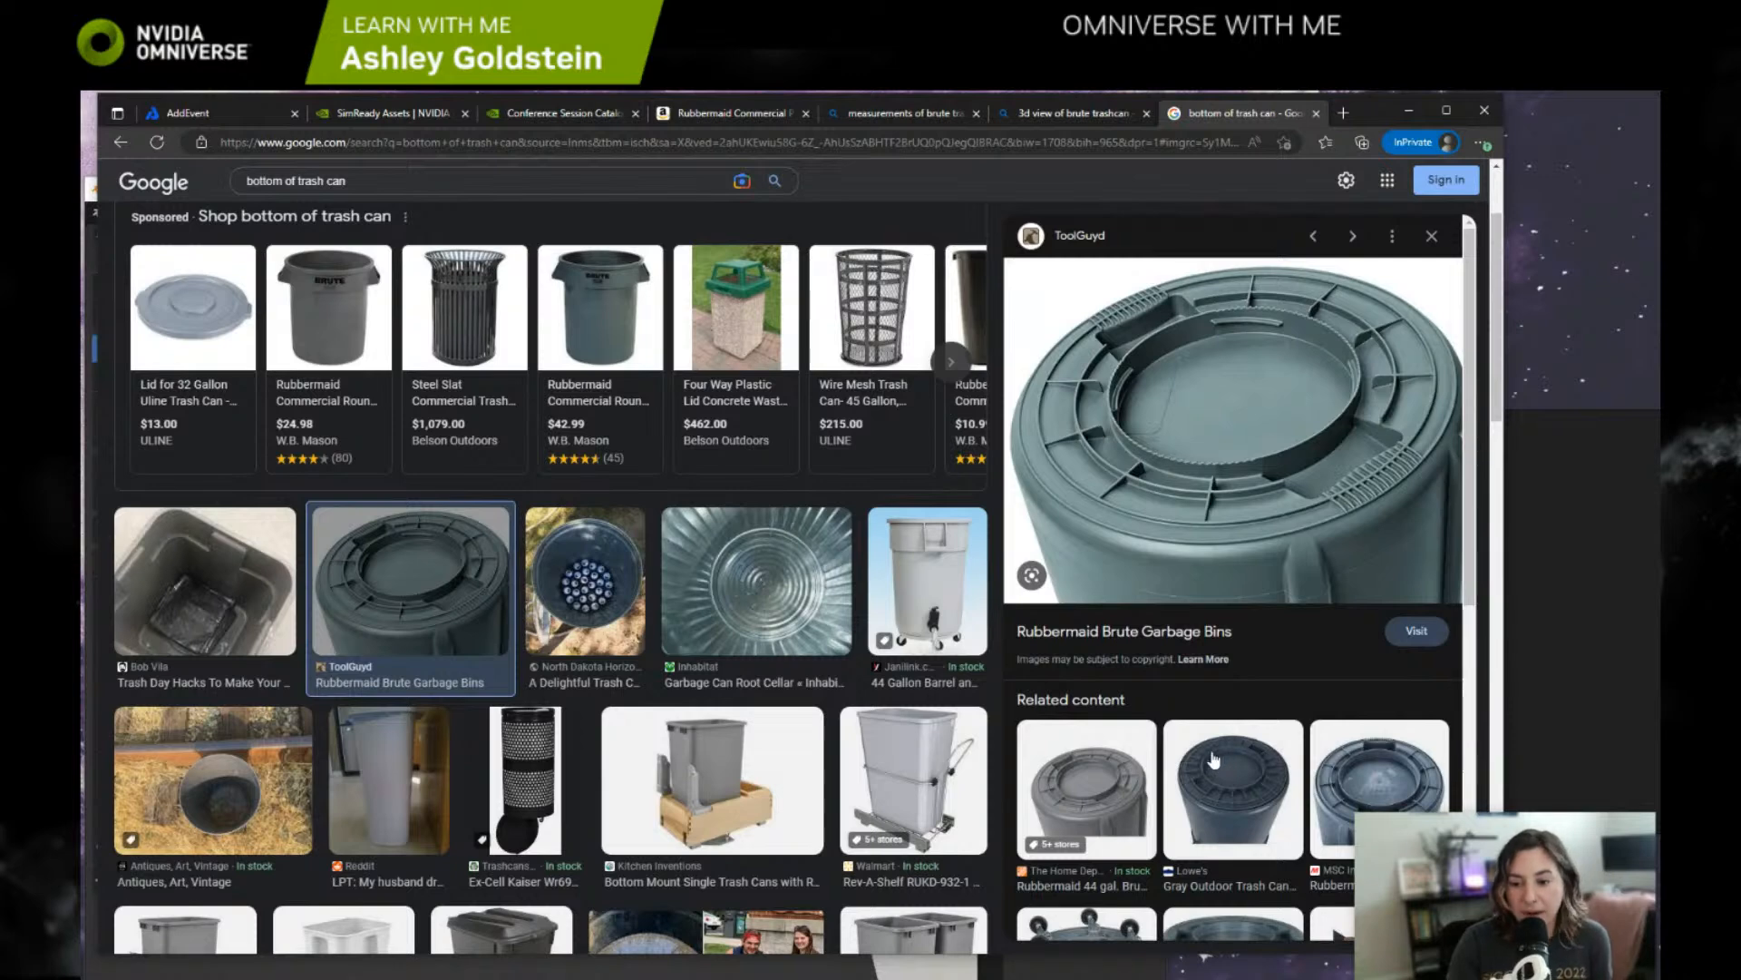
{"action": "left_click", "coordinate": [1213, 794]}
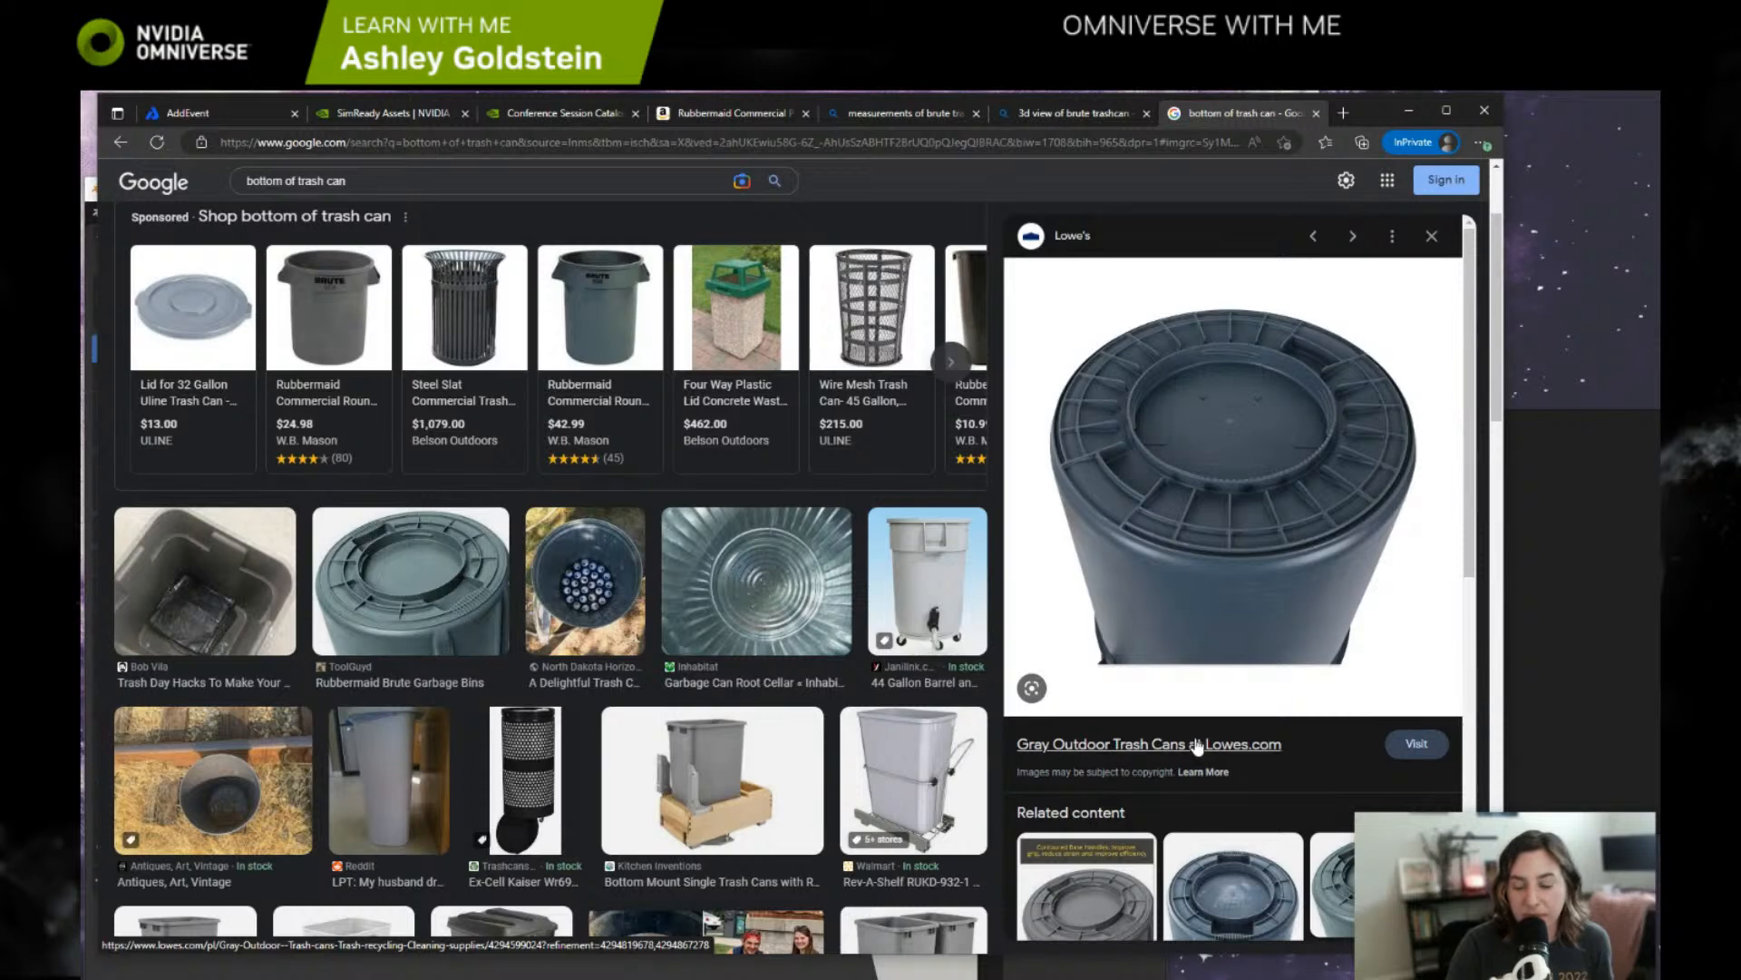
{"action": "scroll", "coordinate": [758, 496], "scroll_direction": "up", "scroll_amount": 3}
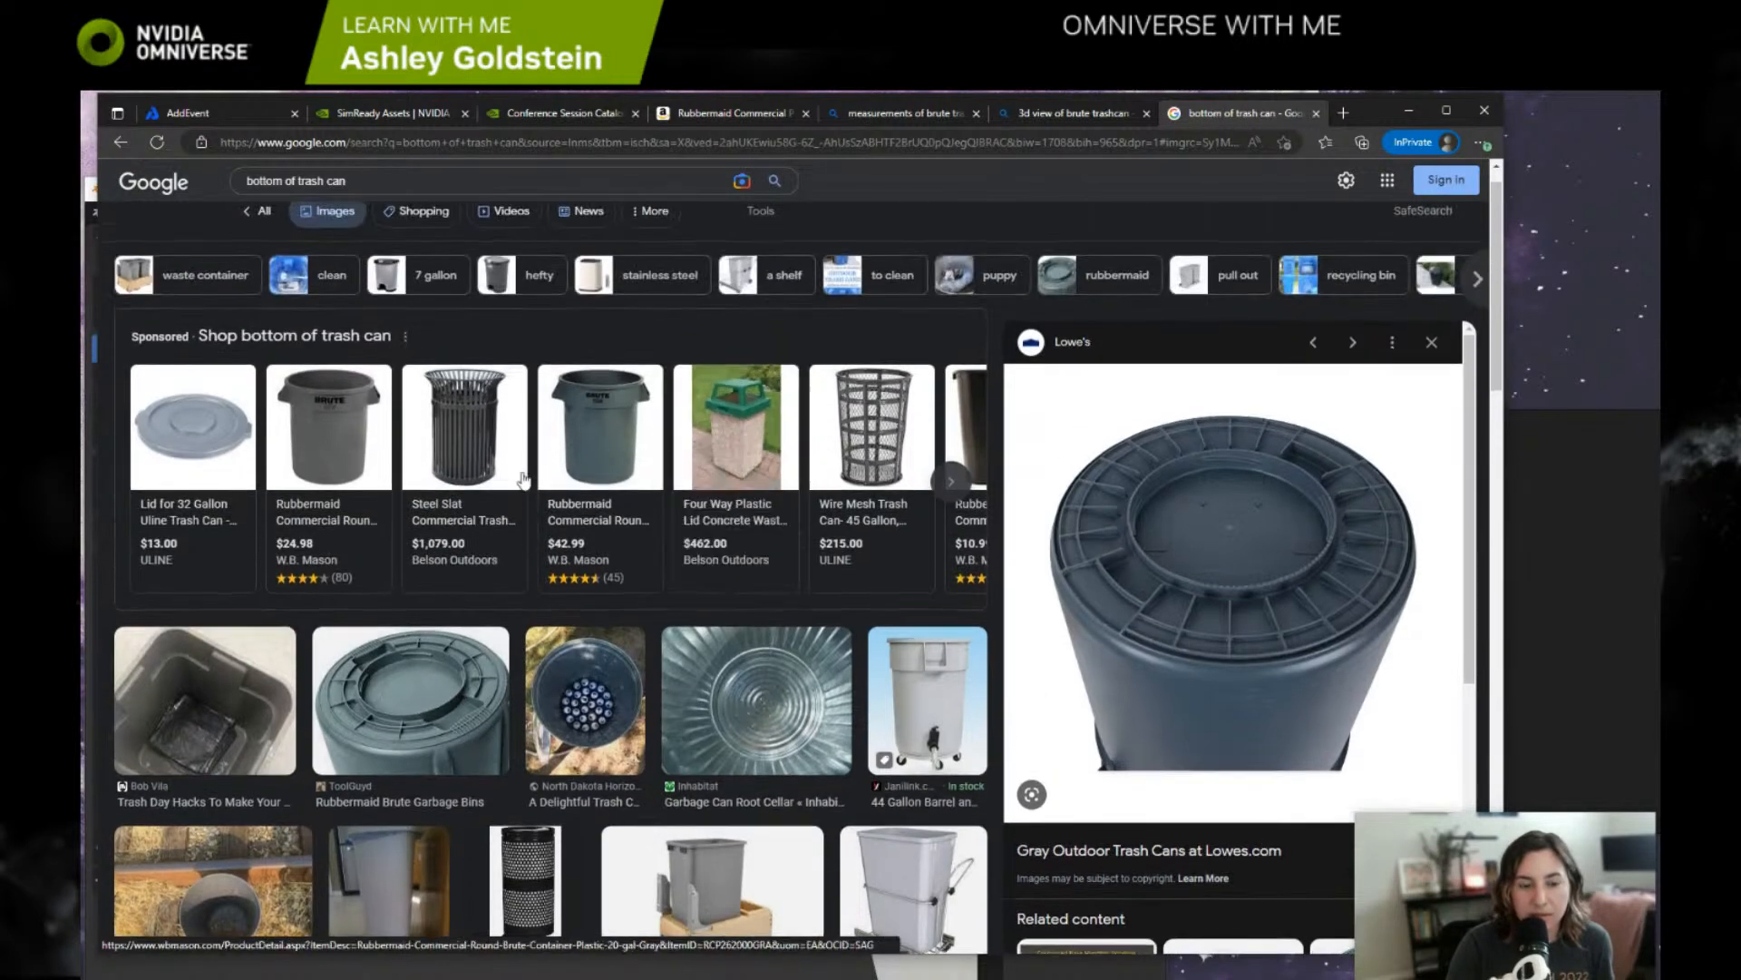
{"action": "scroll", "coordinate": [472, 262], "scroll_direction": "up", "scroll_amount": 1}
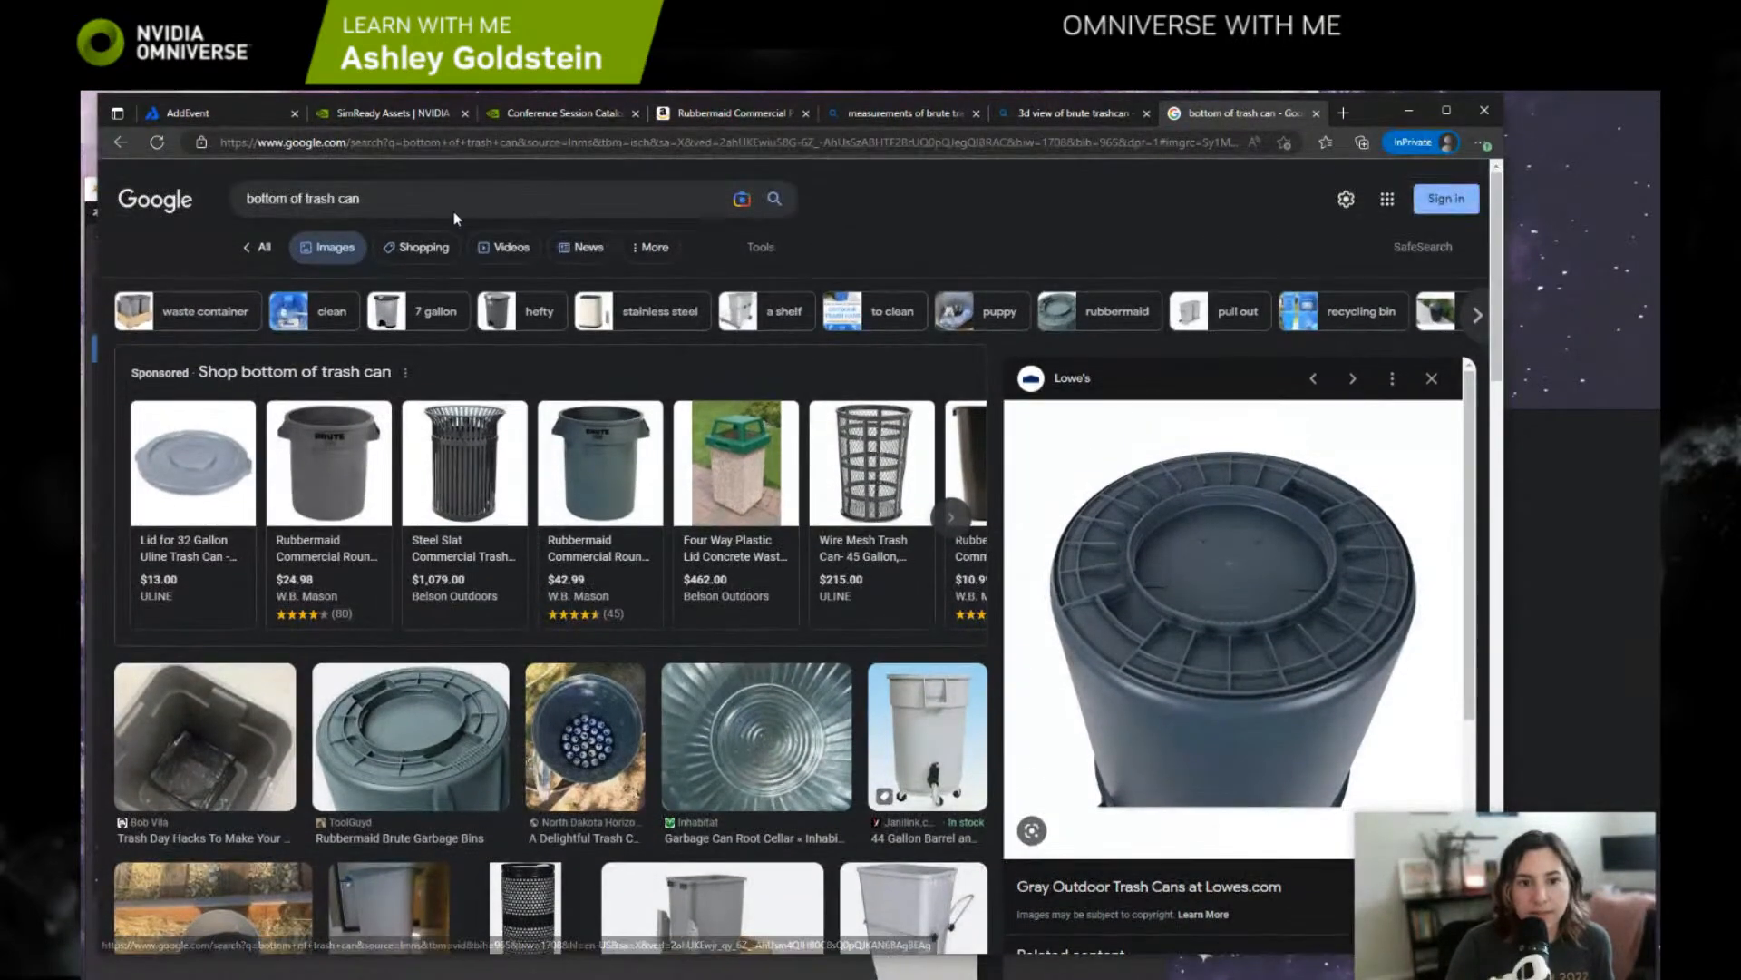
Change the image search to "bottom of trash can lid".
{"action": "left_click", "coordinate": [363, 199]}
{"action": "left_click_drag", "start_coordinate": [361, 199], "coordinate": [307, 203]}
{"action": "type", "text": "trash can lid"}
{"action": "key", "text": "Return"}
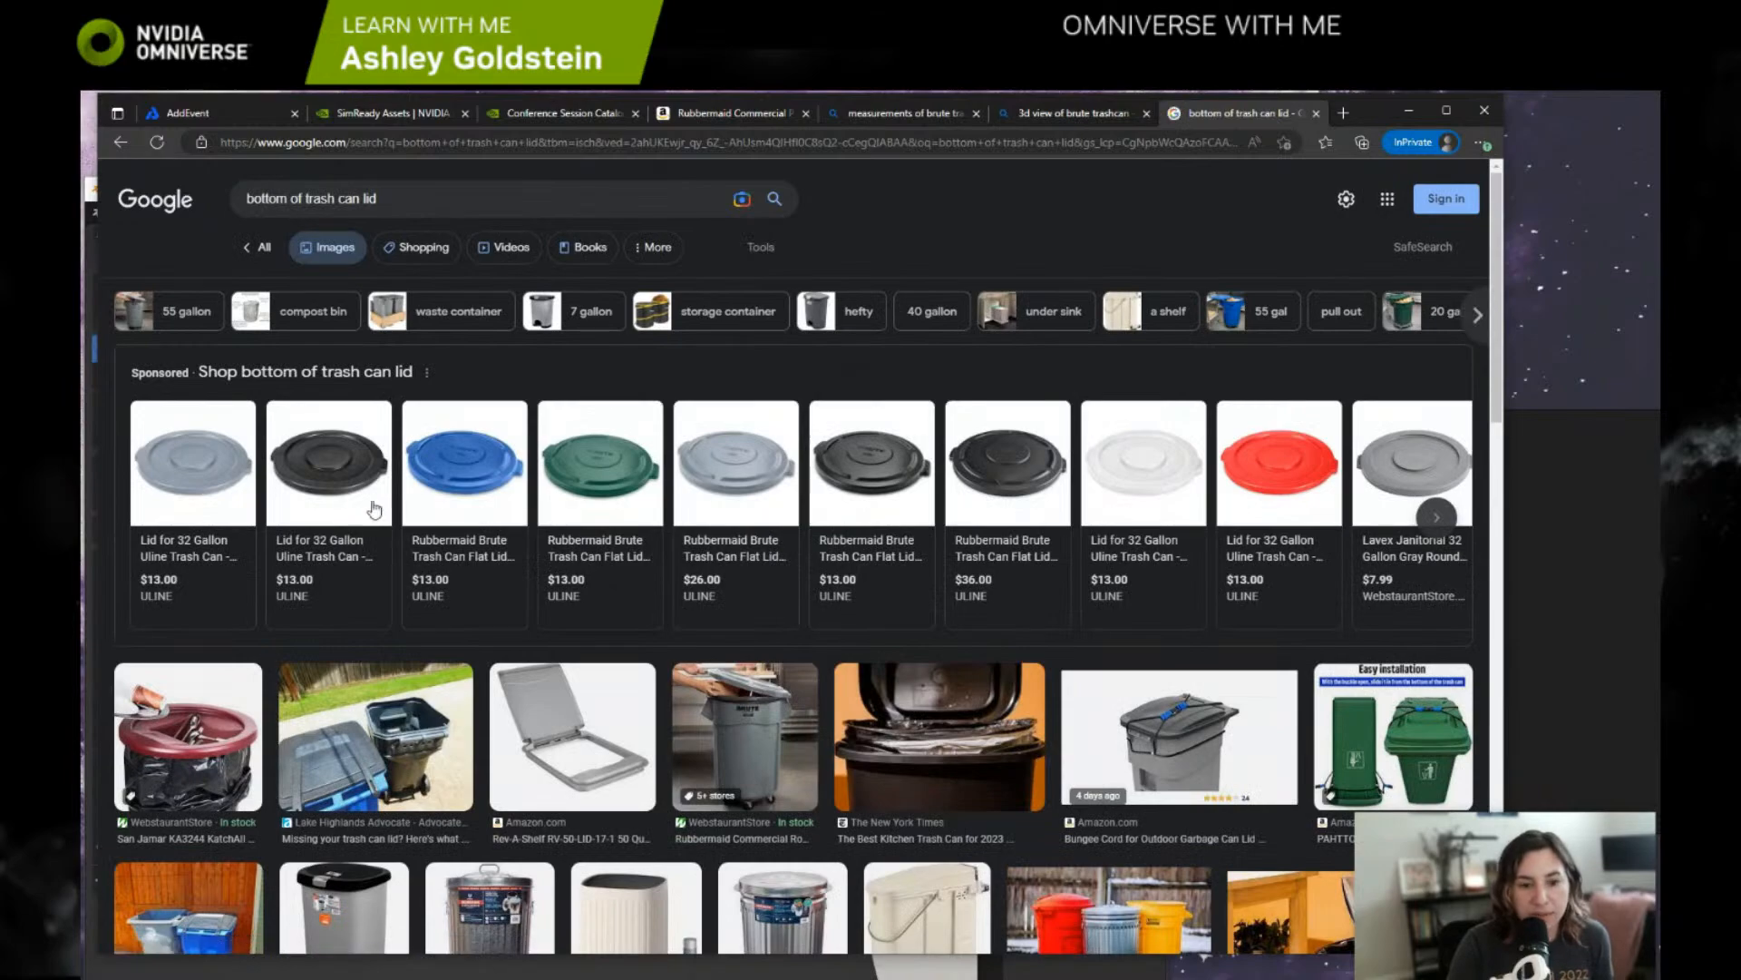
Look through the image results for a view of a round trash can lid's underside.
{"action": "scroll", "coordinate": [902, 603], "scroll_direction": "down", "scroll_amount": 3}
{"action": "scroll", "coordinate": [836, 671], "scroll_direction": "down", "scroll_amount": 10}
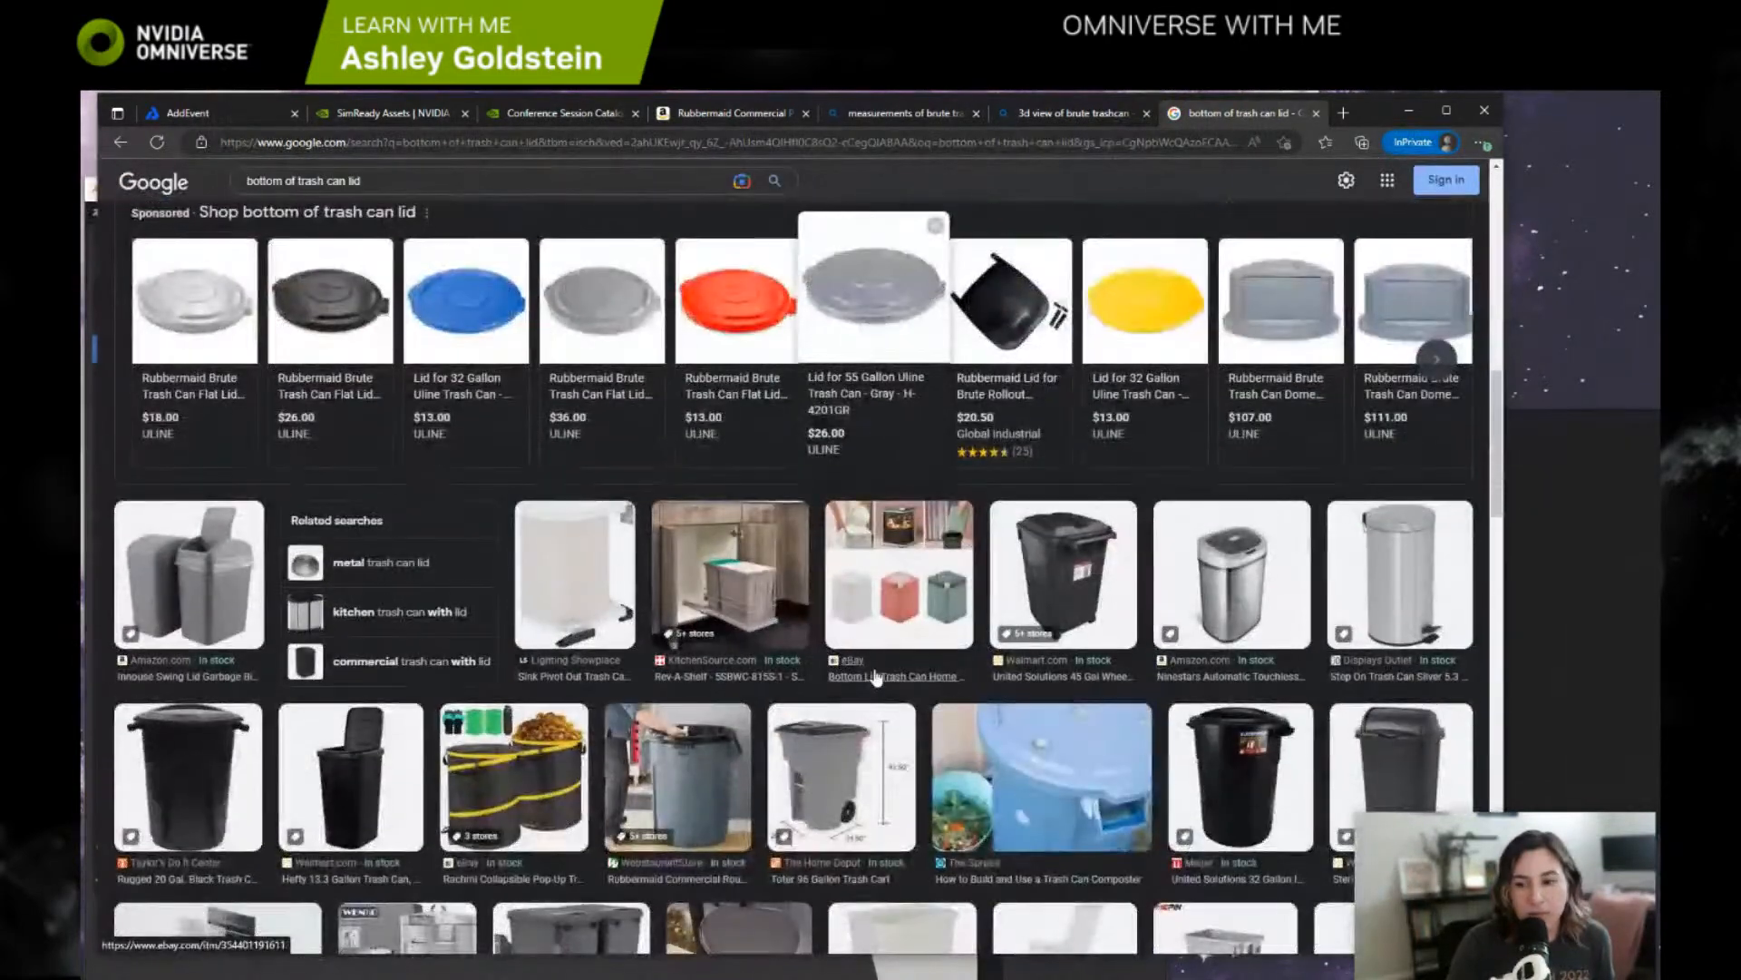
{"action": "scroll", "coordinate": [875, 676], "scroll_direction": "down", "scroll_amount": 3}
{"action": "scroll", "coordinate": [875, 676], "scroll_direction": "down", "scroll_amount": 10}
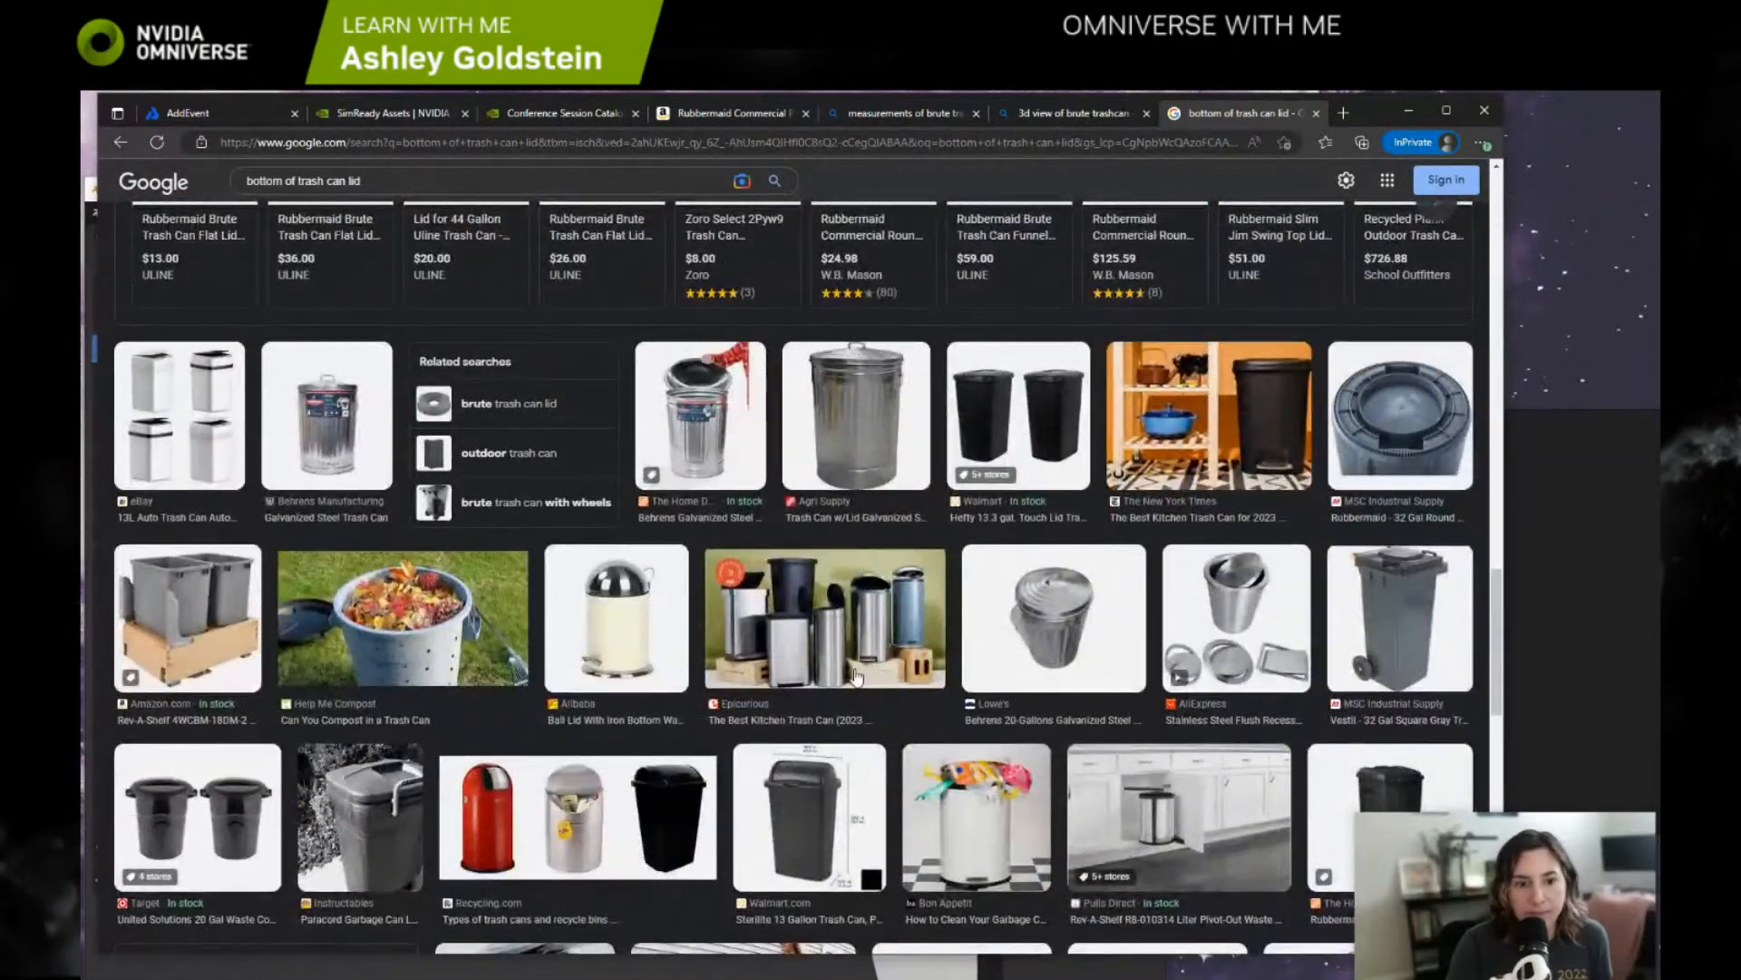
{"action": "scroll", "coordinate": [856, 676], "scroll_direction": "down", "scroll_amount": 5}
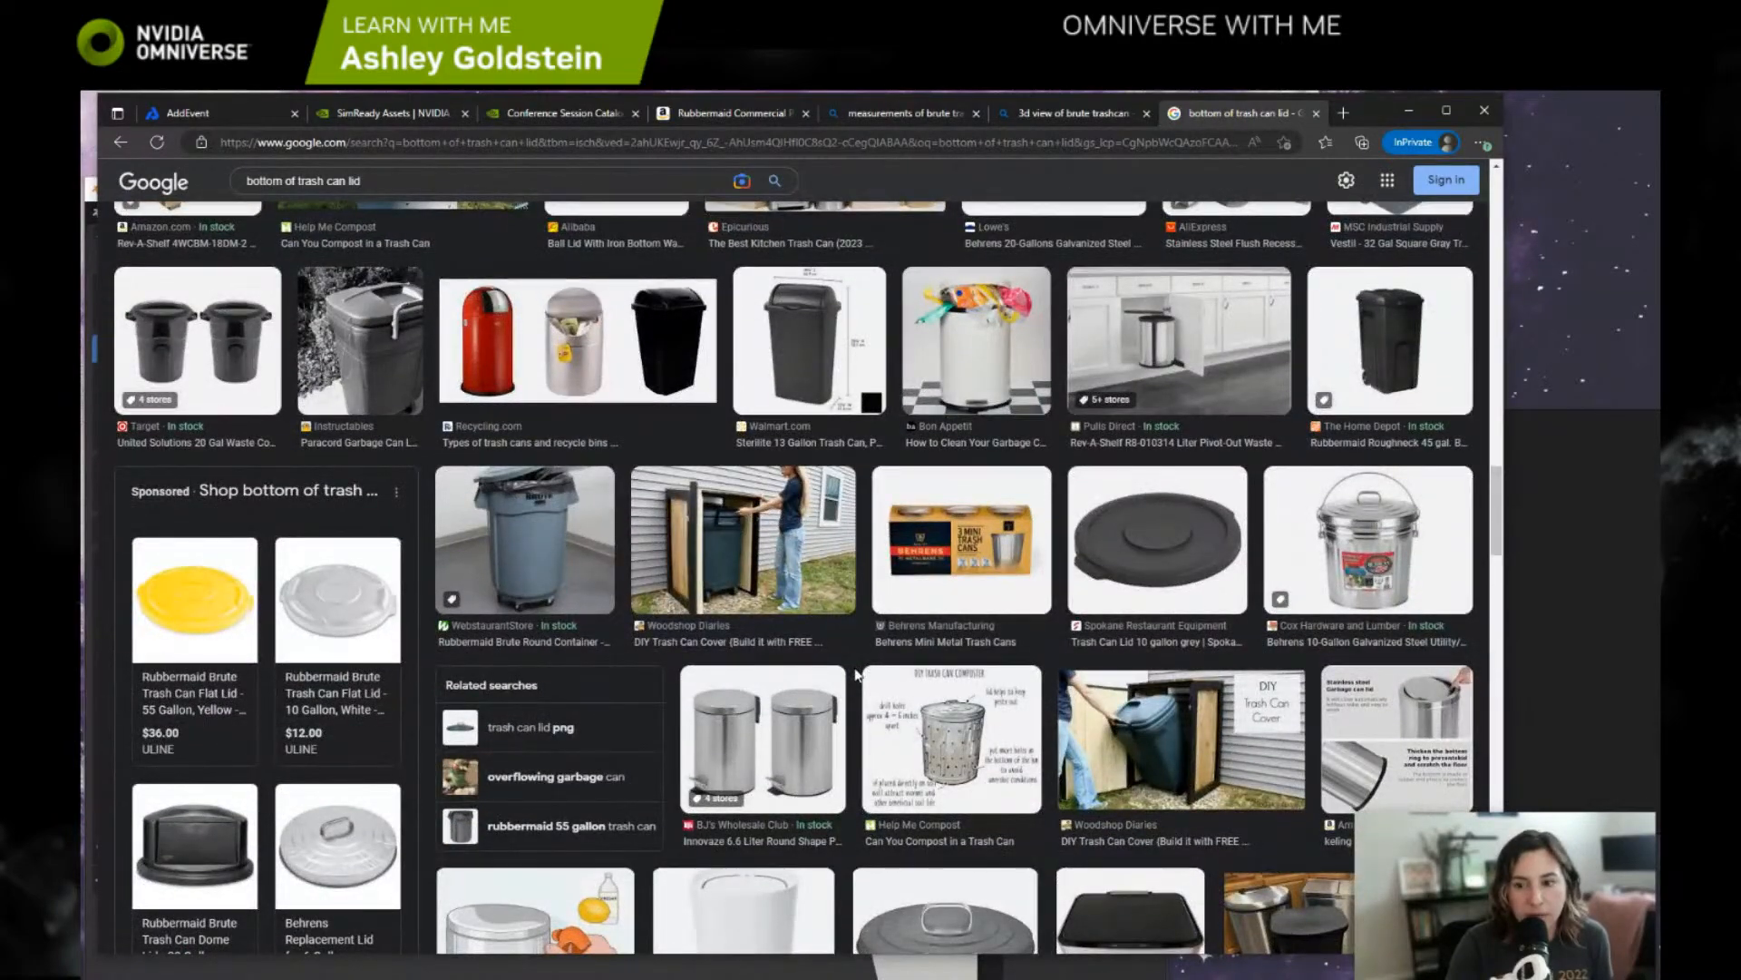
{"action": "scroll", "coordinate": [855, 674], "scroll_direction": "down", "scroll_amount": 3}
{"action": "scroll", "coordinate": [709, 365], "scroll_direction": "up", "scroll_amount": 8}
{"action": "scroll", "coordinate": [709, 366], "scroll_direction": "up", "scroll_amount": 3}
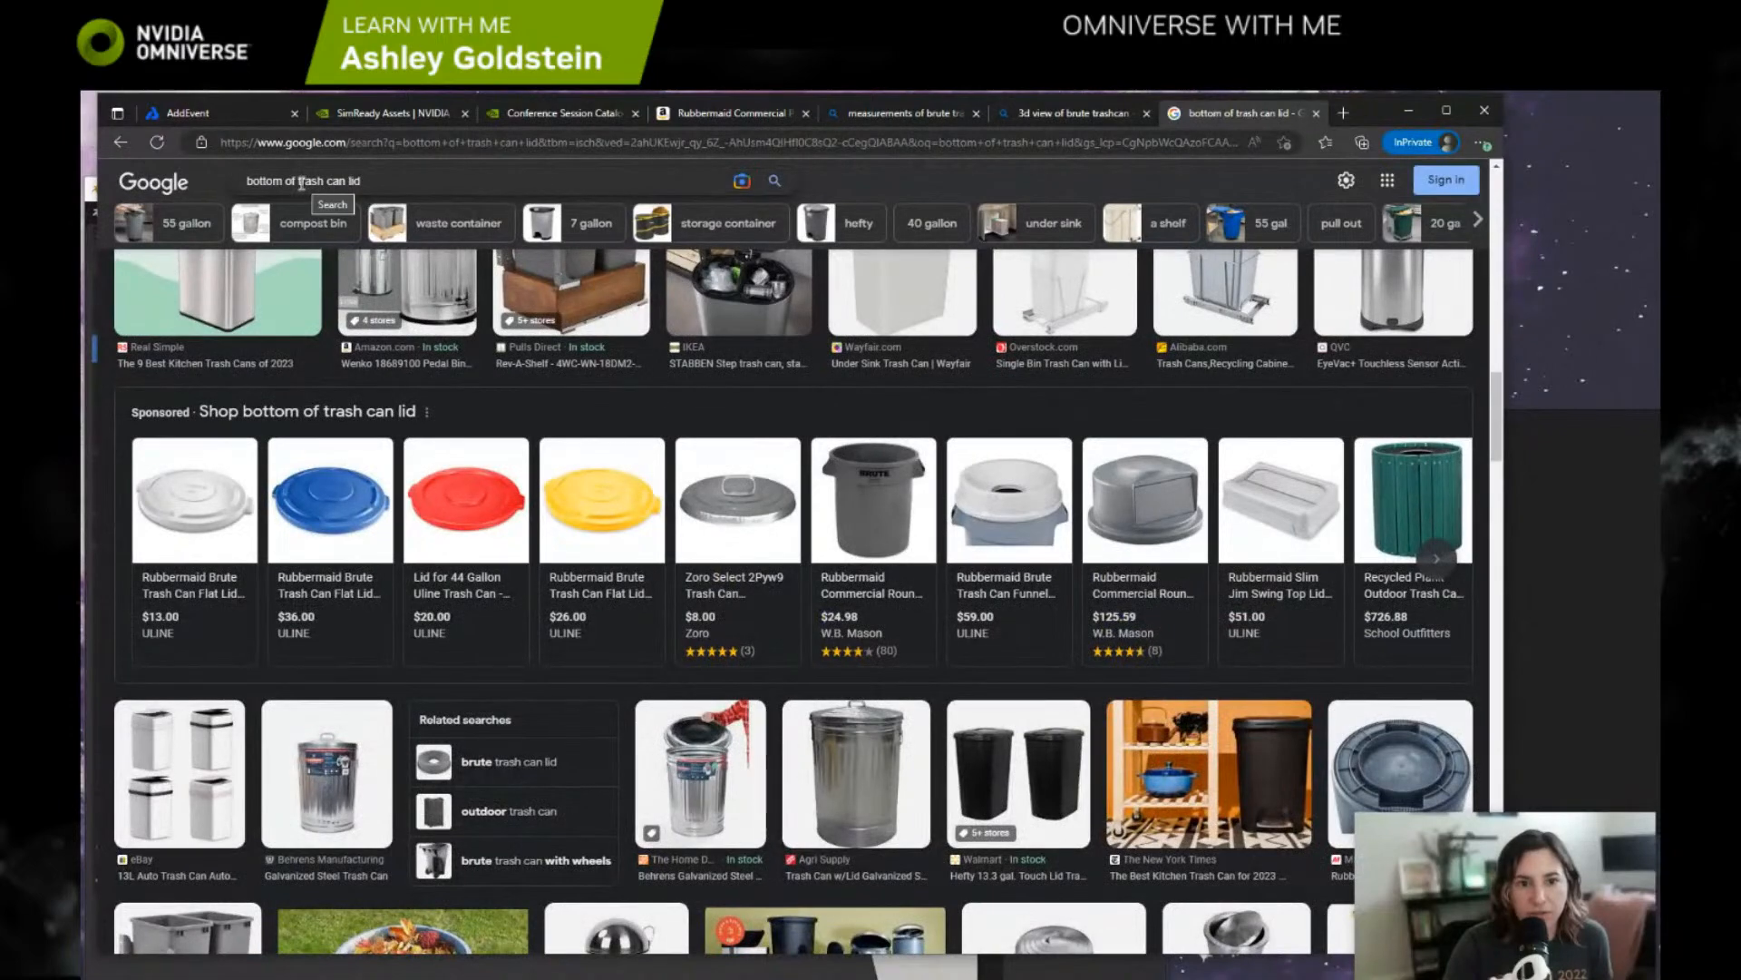
Shorten the image search to "trash can lid" and browse the results for a Brute-style lid reference.
{"action": "key", "text": "BackSpace"}
{"action": "key", "text": "Return"}
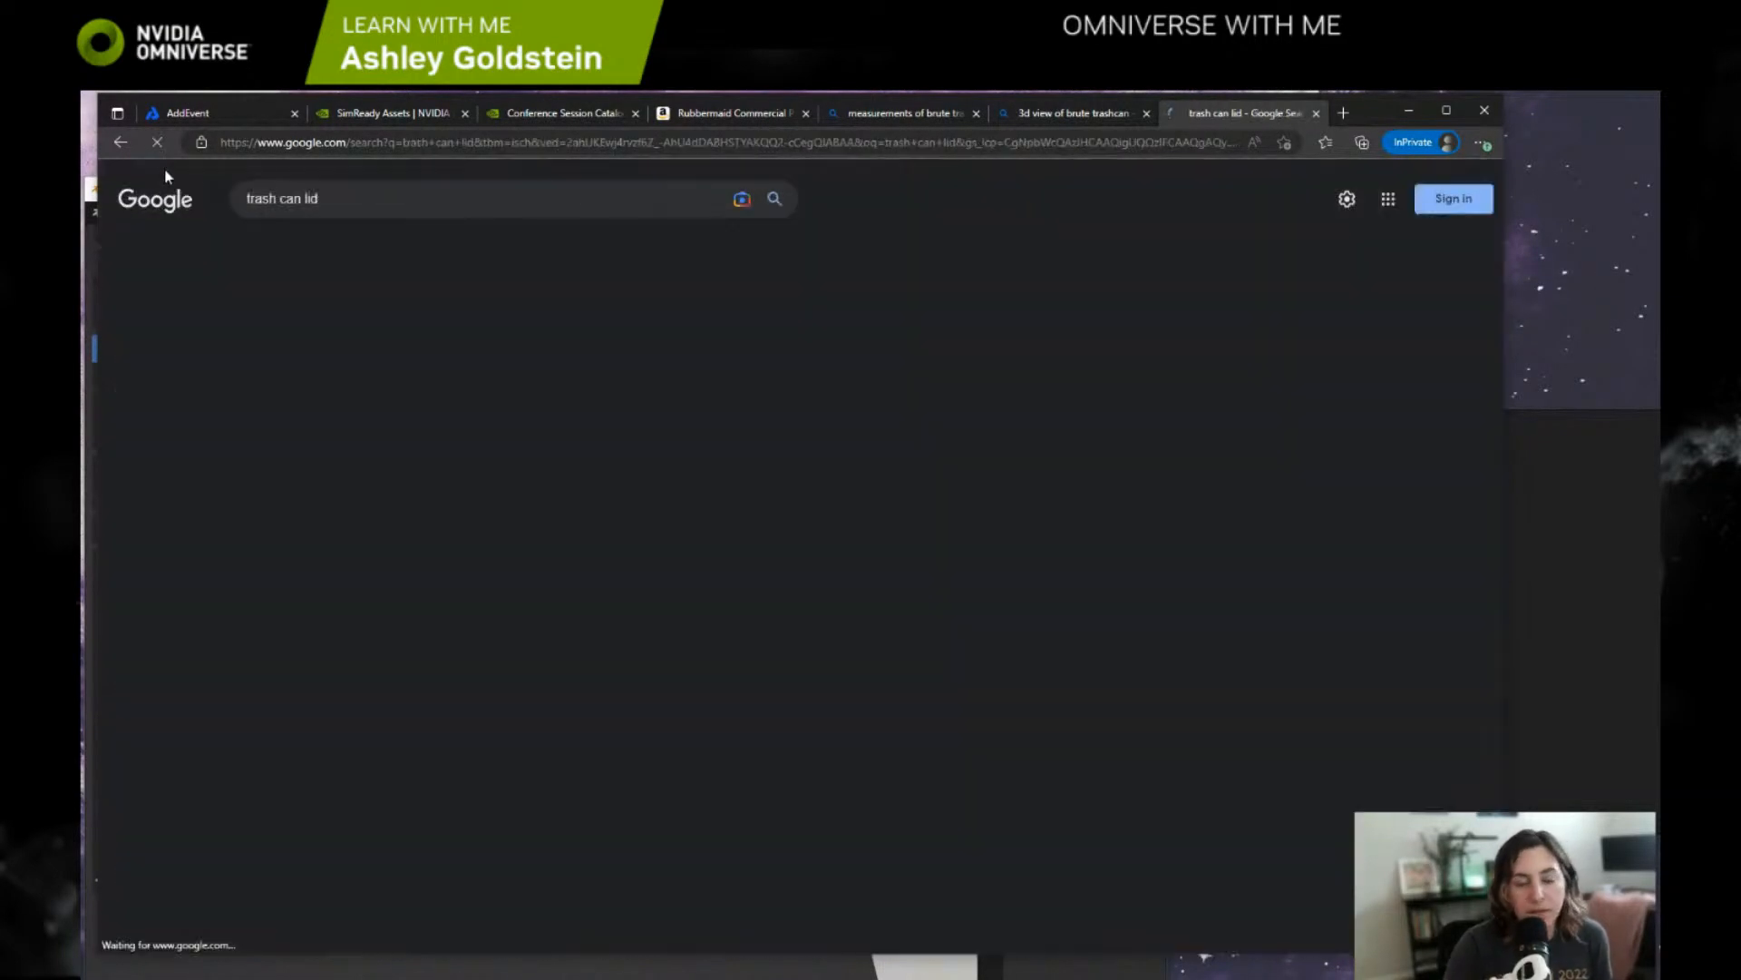
{"action": "scroll", "coordinate": [715, 544], "scroll_direction": "down", "scroll_amount": 4}
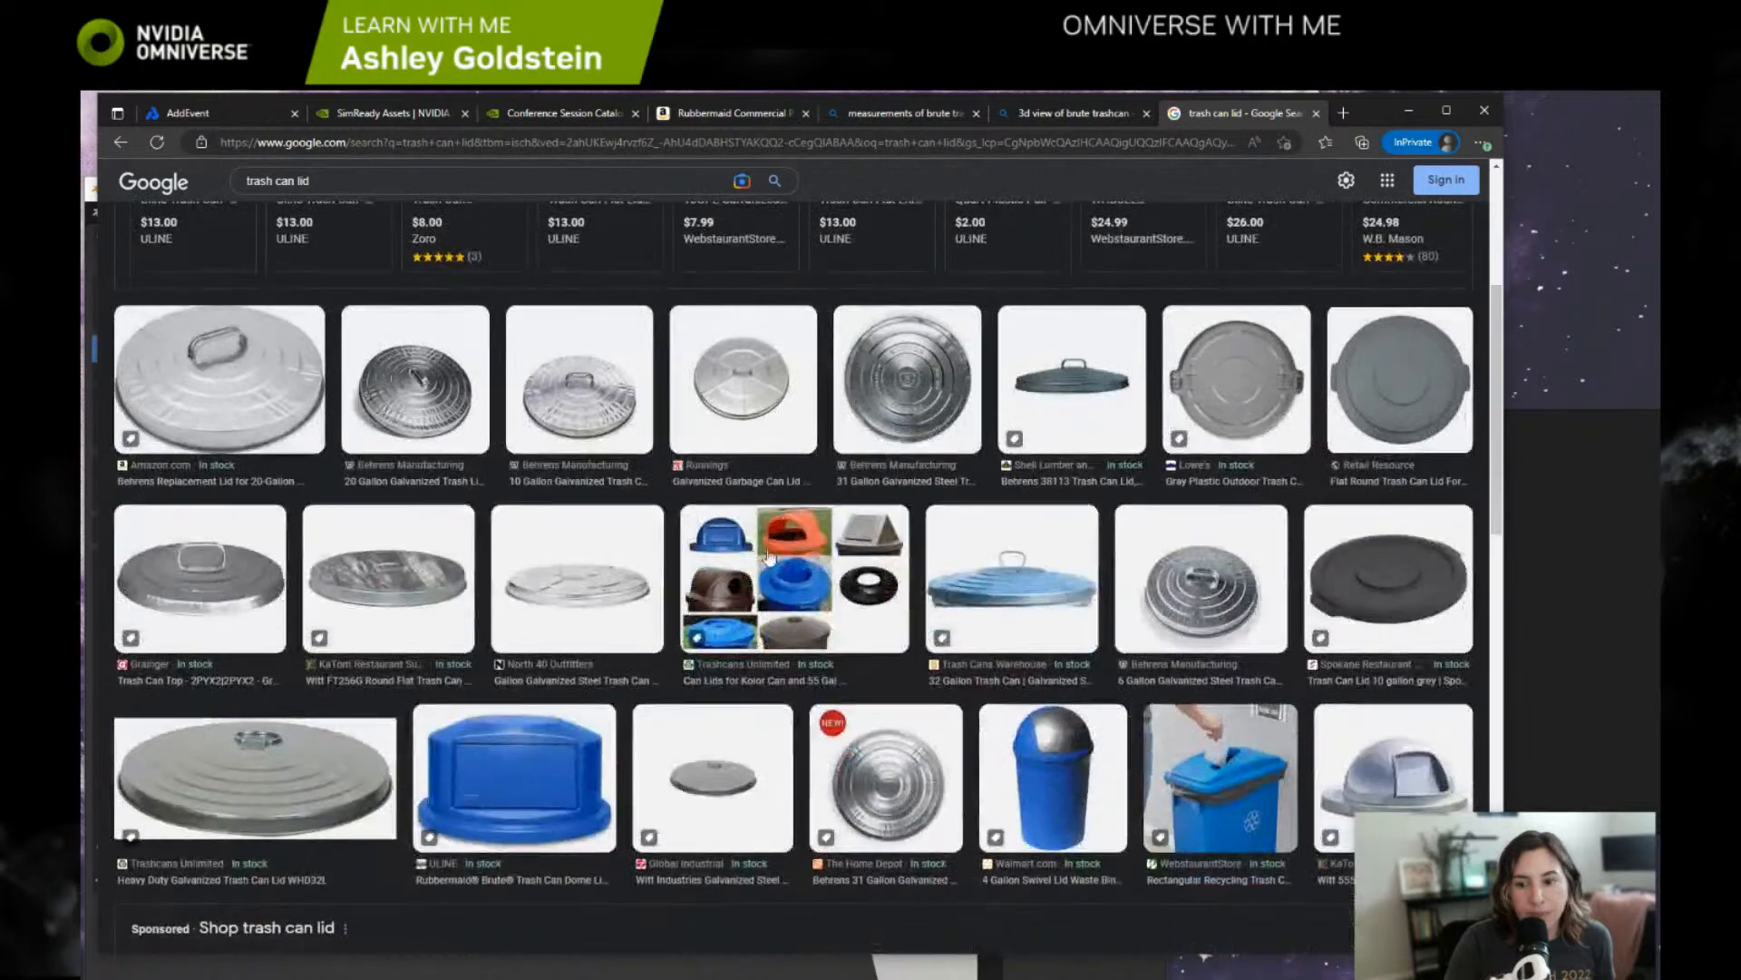
{"action": "scroll", "coordinate": [1349, 441], "scroll_direction": "down", "scroll_amount": 1}
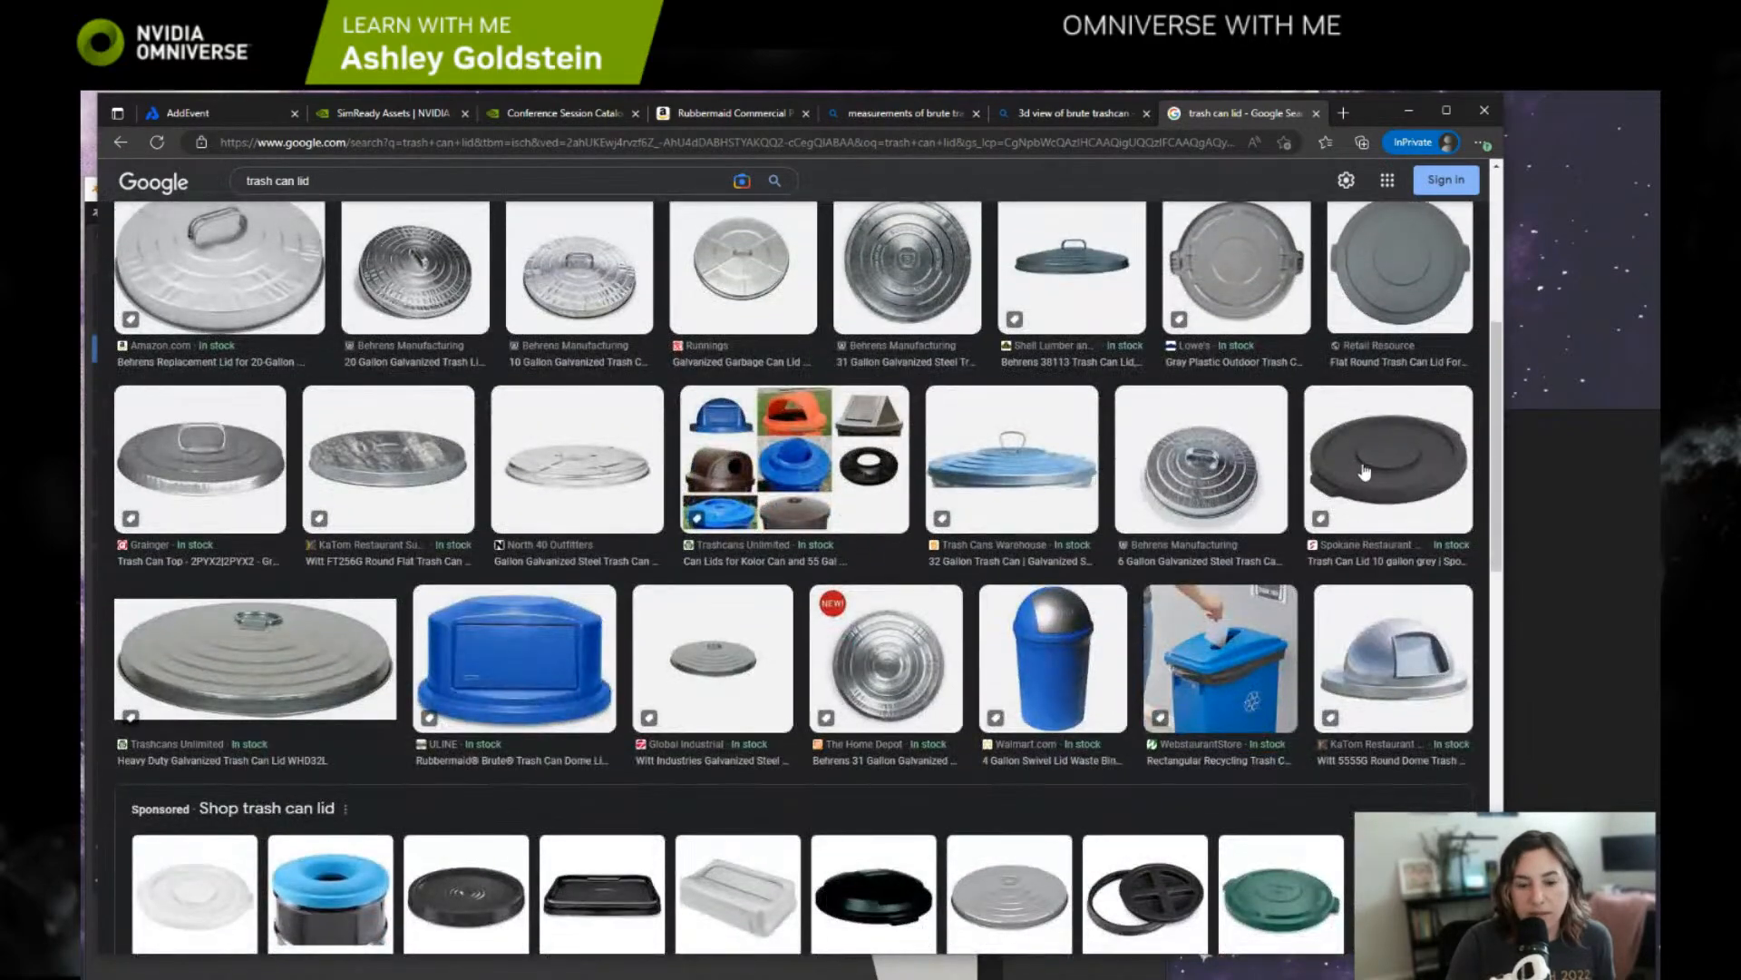
{"action": "scroll", "coordinate": [1321, 448], "scroll_direction": "down", "scroll_amount": 7}
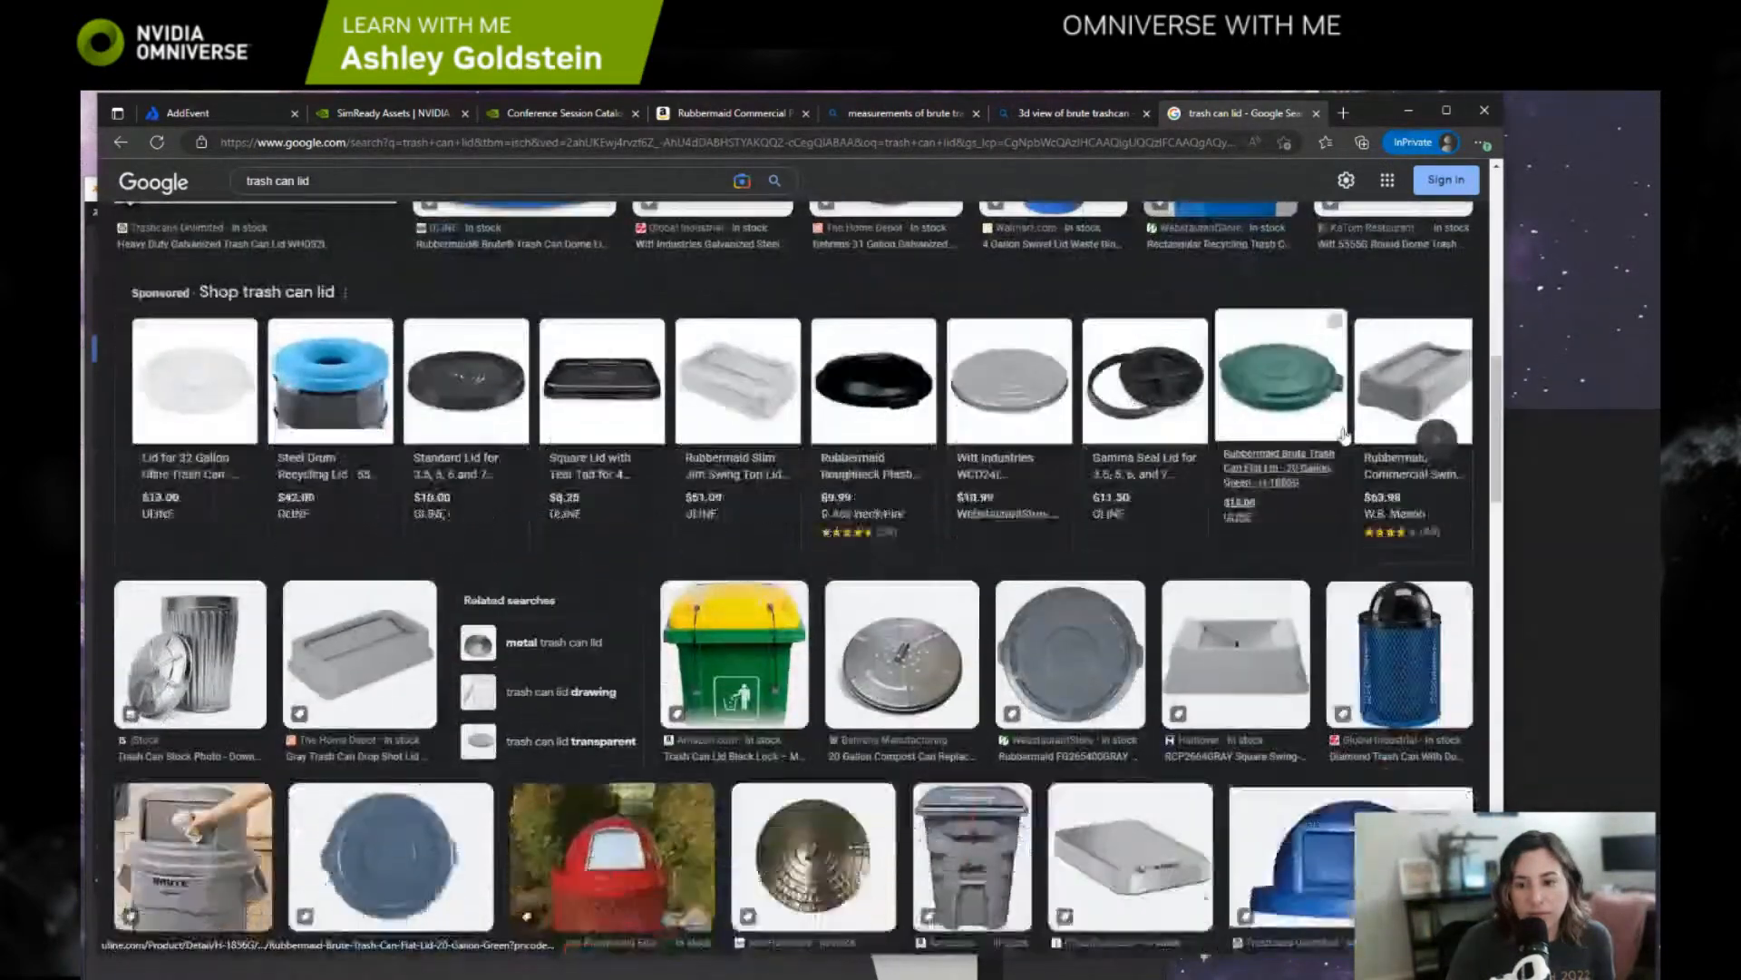
{"action": "scroll", "coordinate": [1246, 460], "scroll_direction": "down", "scroll_amount": 4}
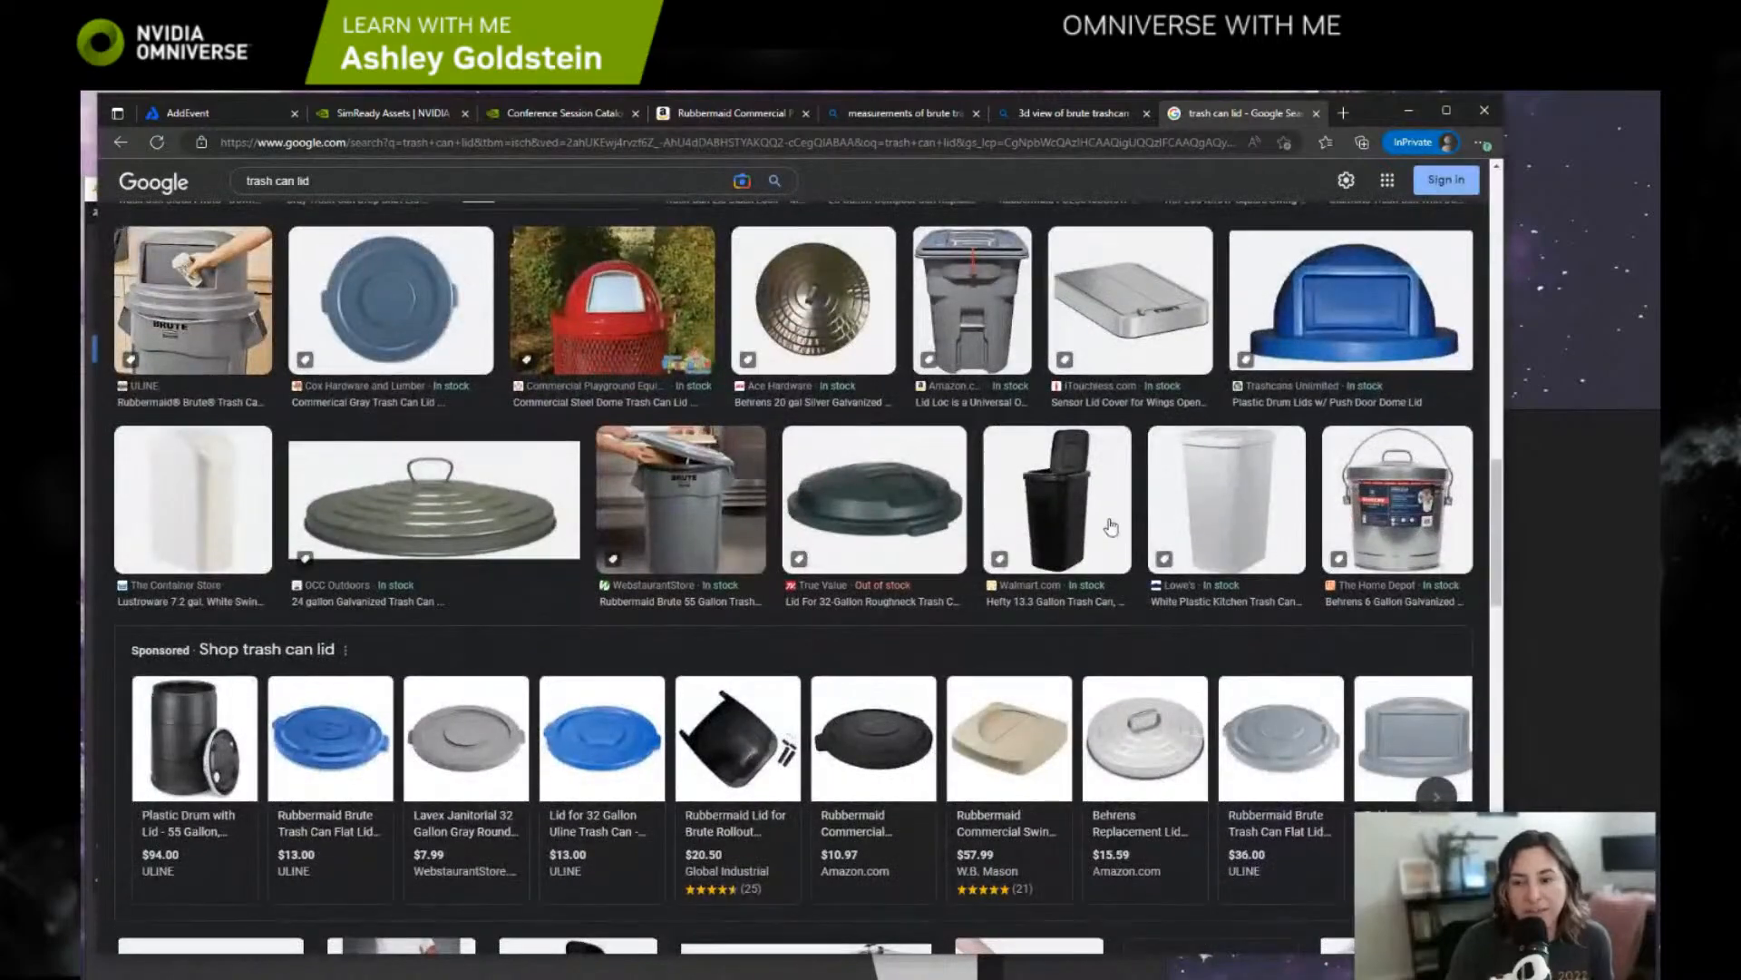
{"action": "scroll", "coordinate": [1111, 526], "scroll_direction": "down", "scroll_amount": 5}
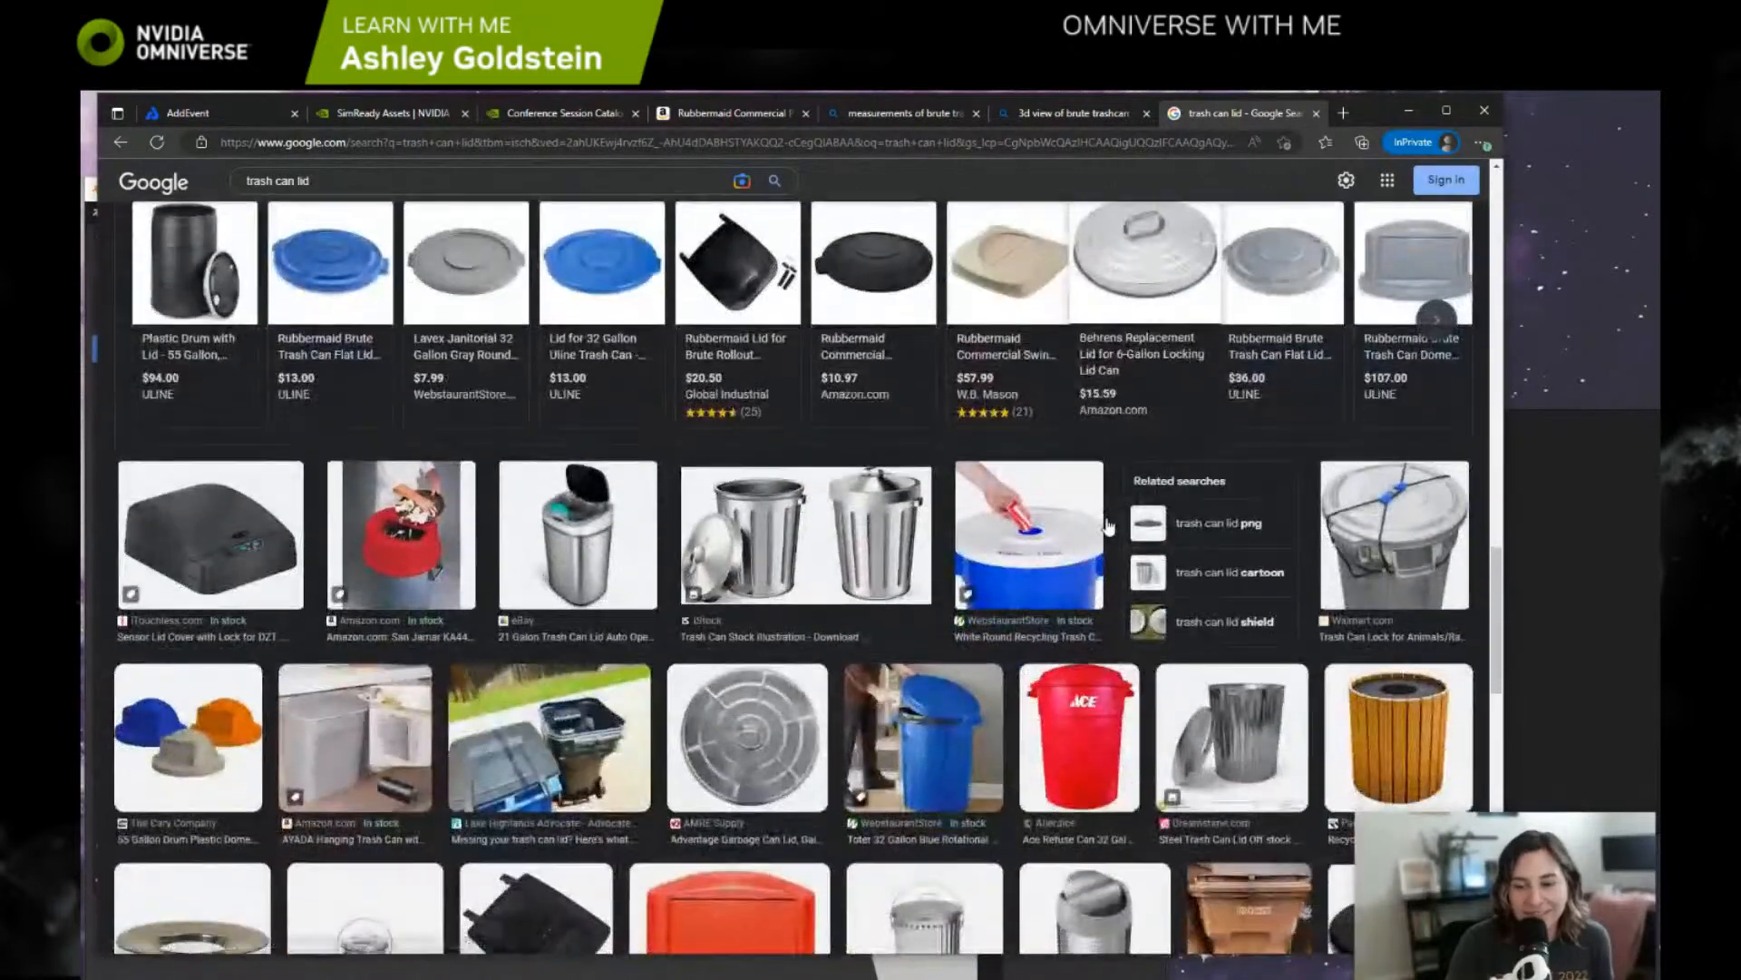
{"action": "scroll", "coordinate": [1109, 526], "scroll_direction": "down", "scroll_amount": 5}
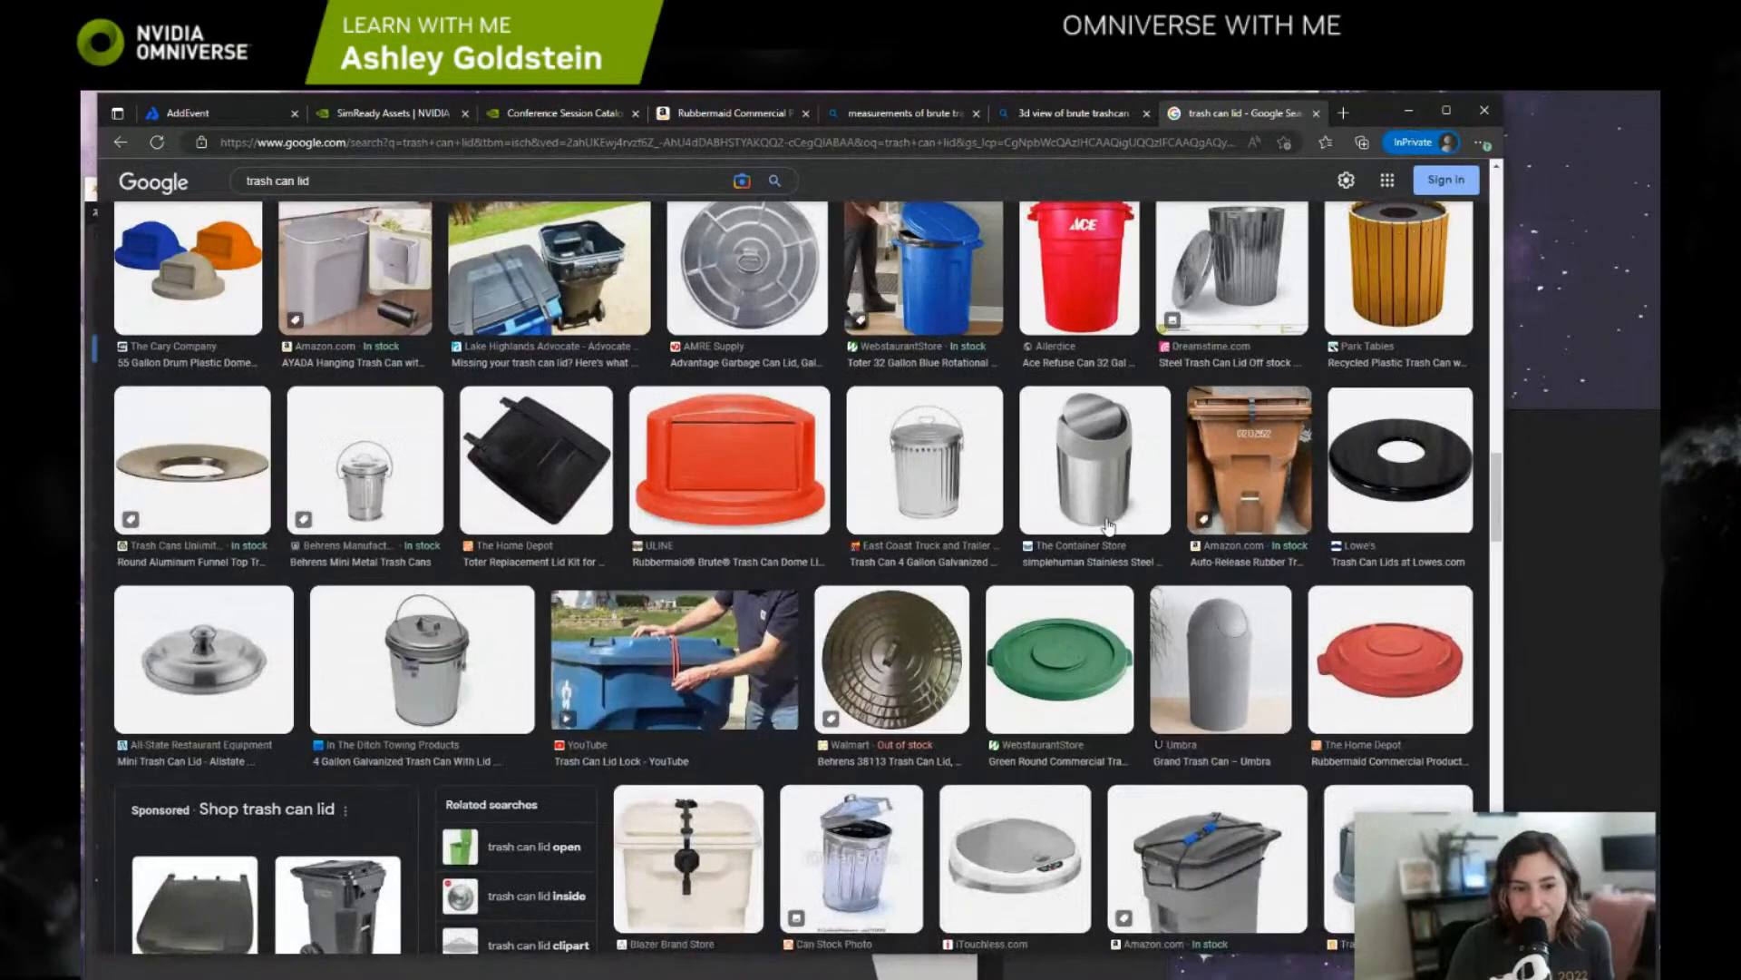
{"action": "scroll", "coordinate": [1109, 526], "scroll_direction": "down", "scroll_amount": 8}
{"action": "scroll", "coordinate": [1108, 524], "scroll_direction": "down", "scroll_amount": 5}
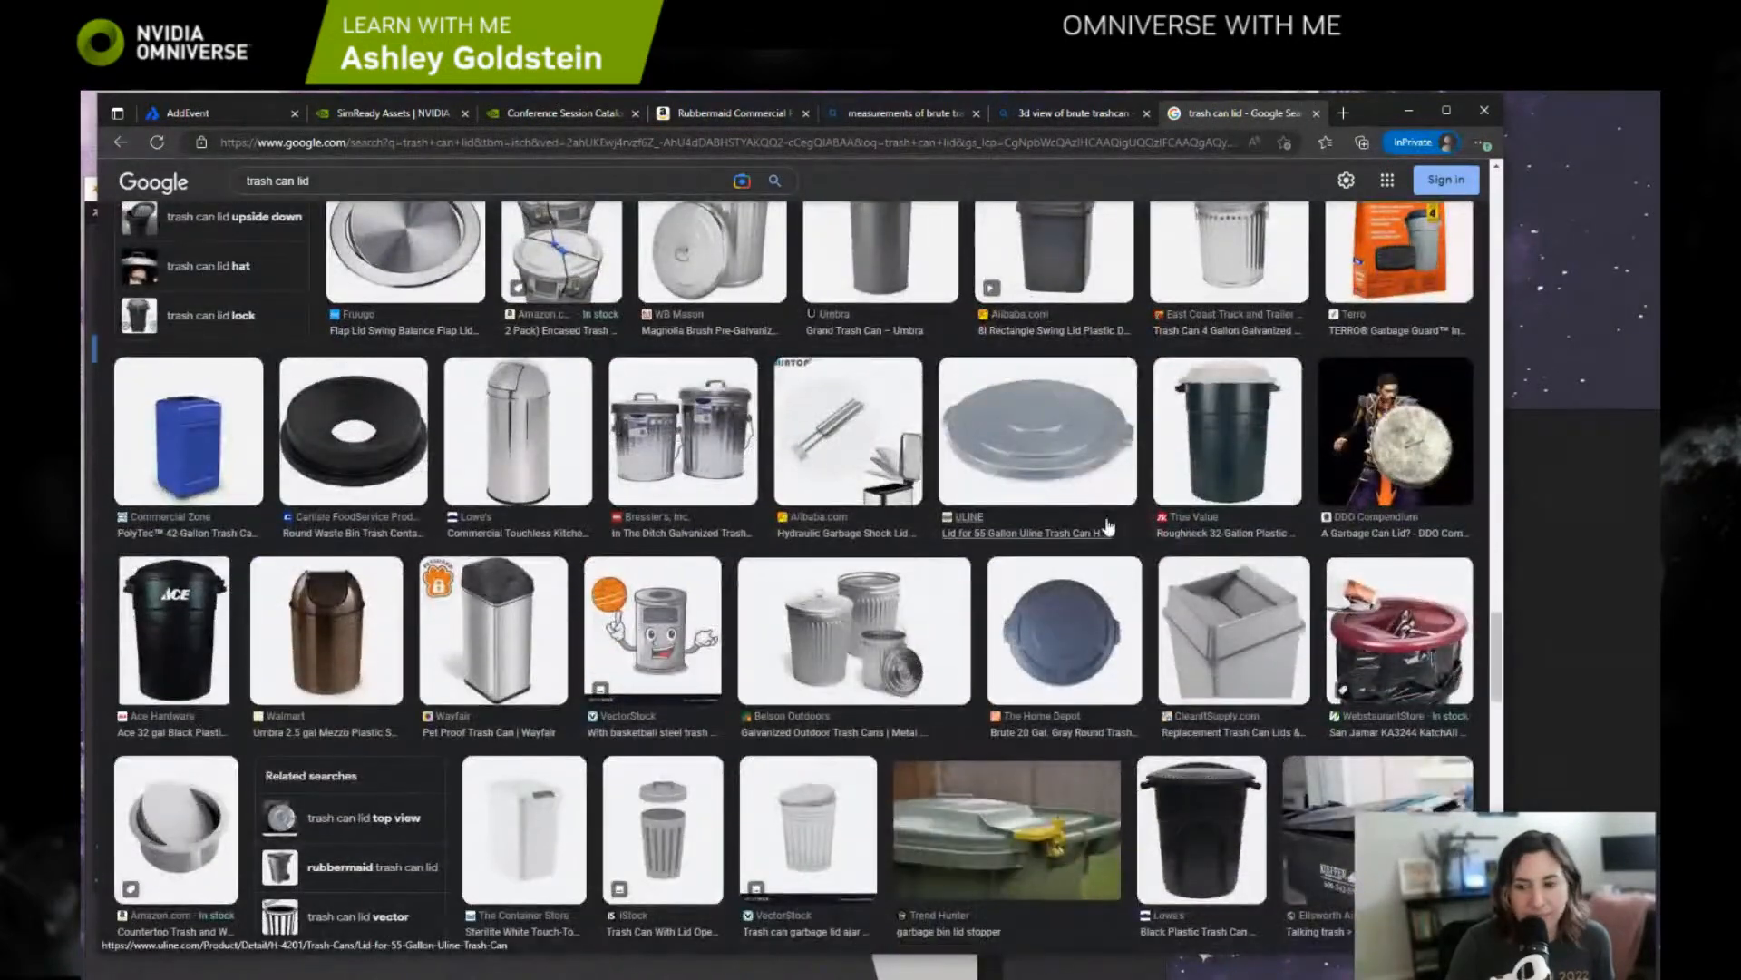
{"action": "scroll", "coordinate": [1108, 527], "scroll_direction": "down", "scroll_amount": 3}
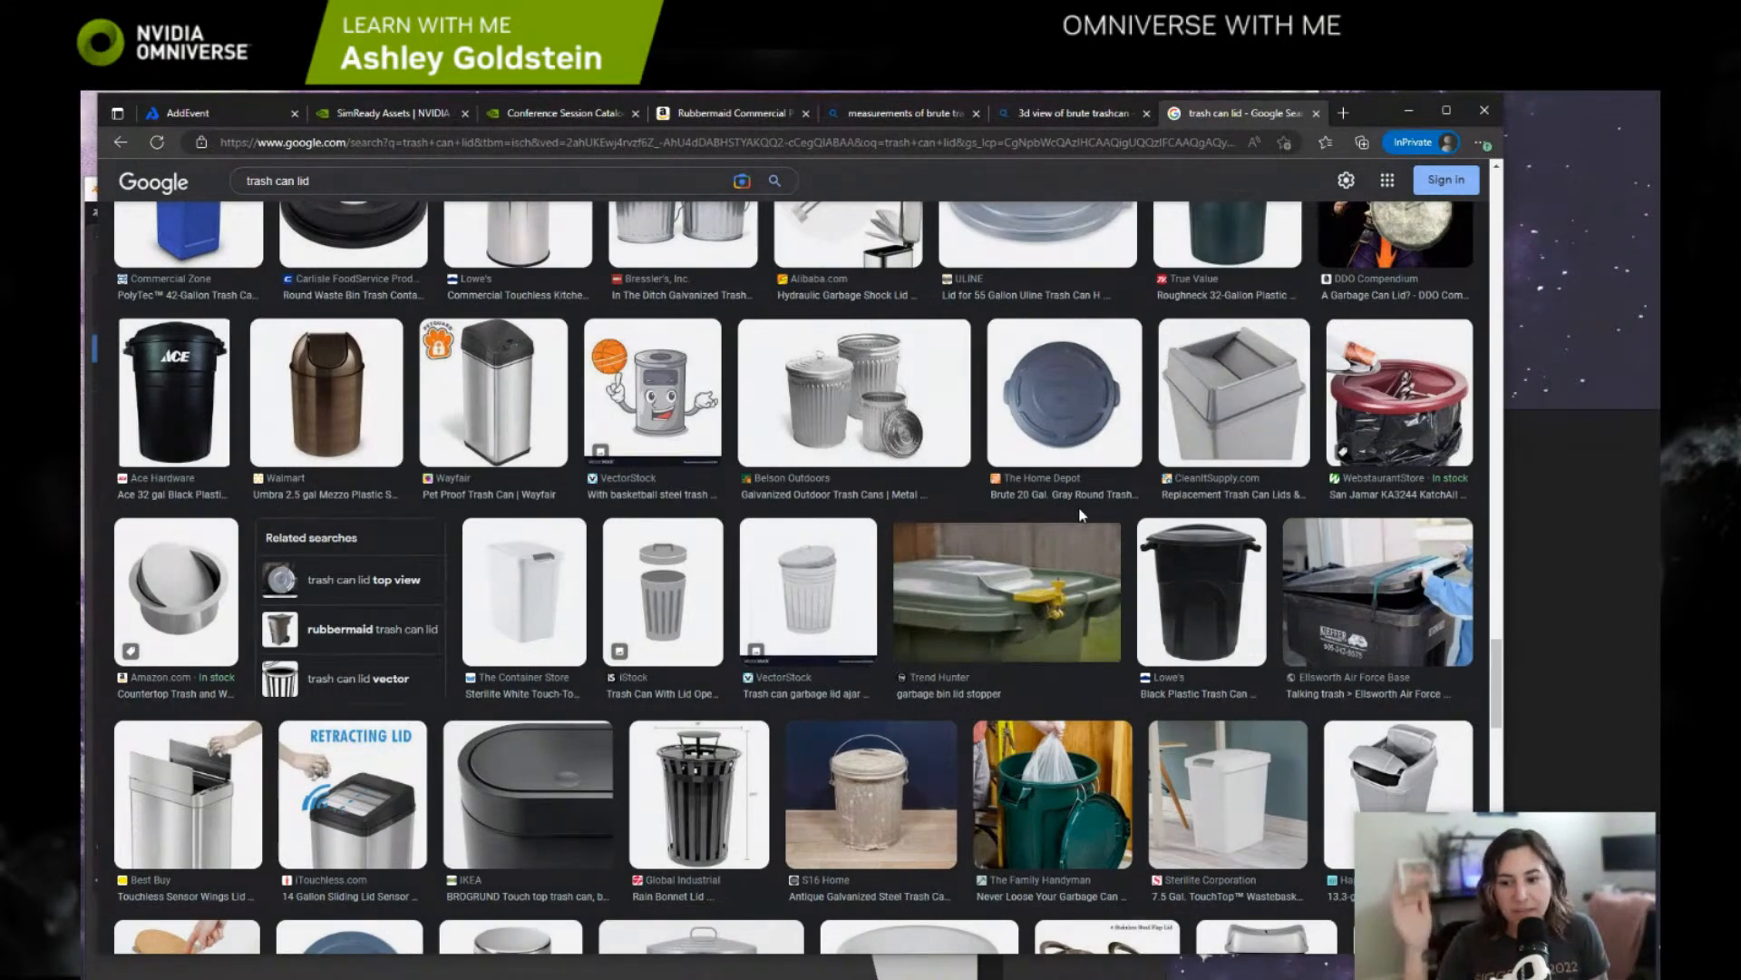
Open the Family Handyman photo of the green trash can and lid, and switch to Blender to scale the lid's underside face inward.
{"action": "left_click", "coordinate": [1117, 827]}
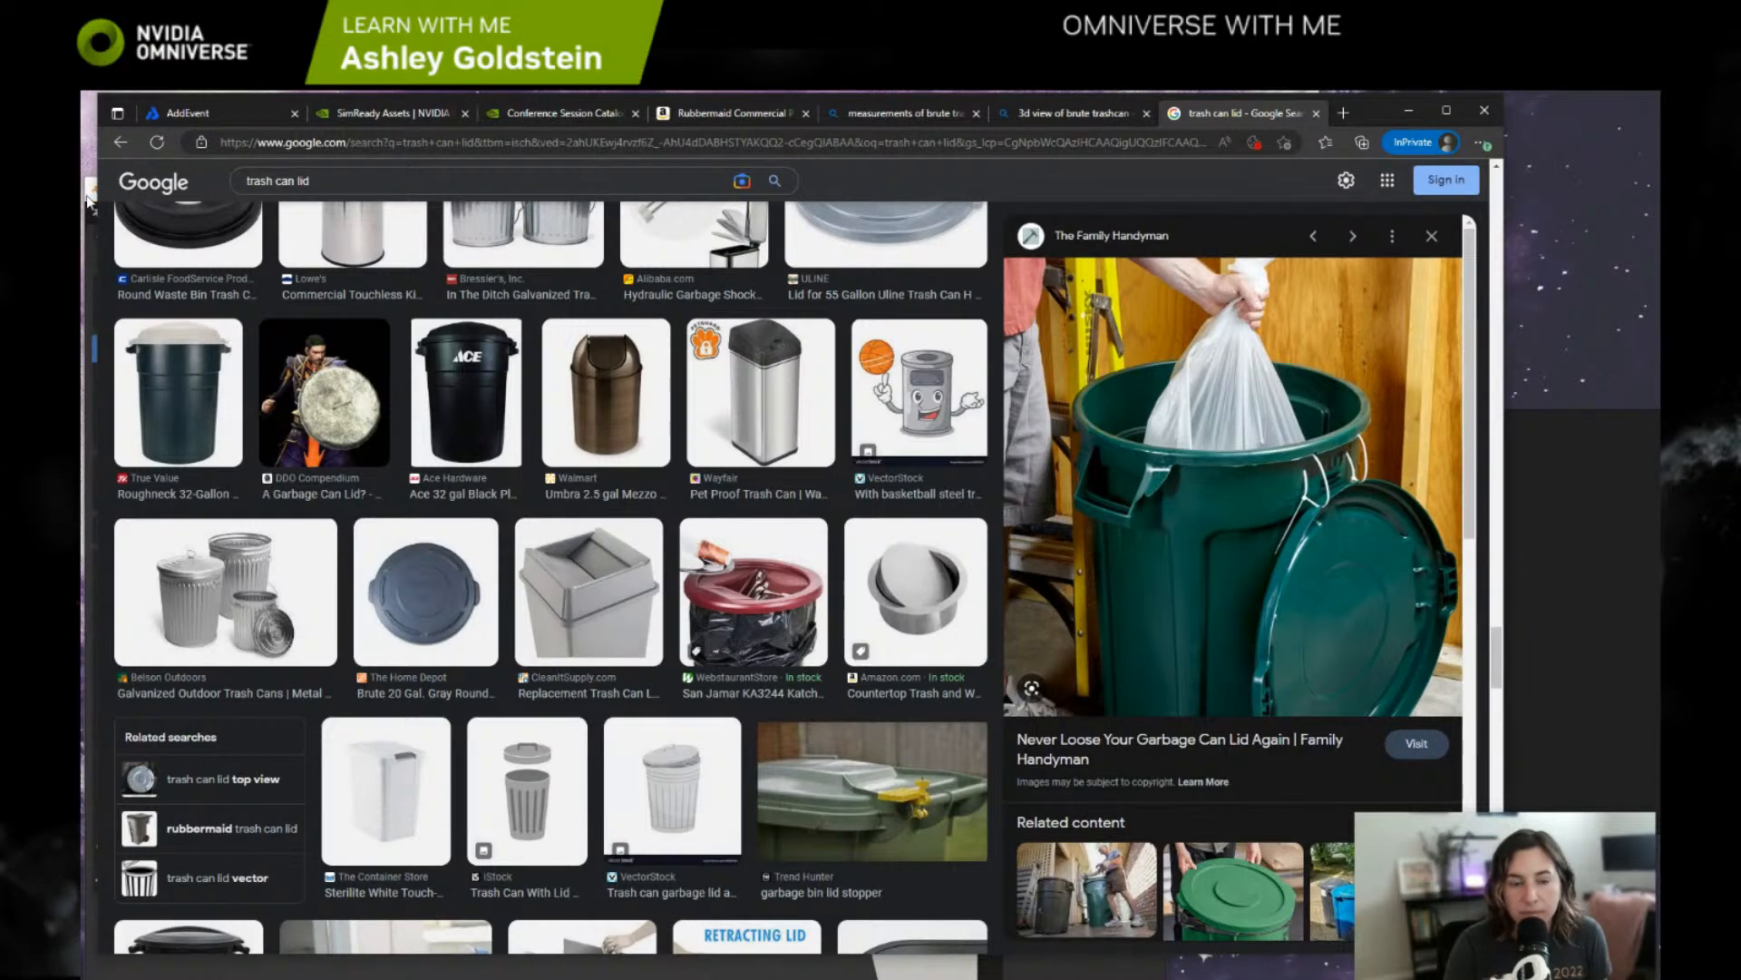
{"action": "key", "text": "alt+Tab"}
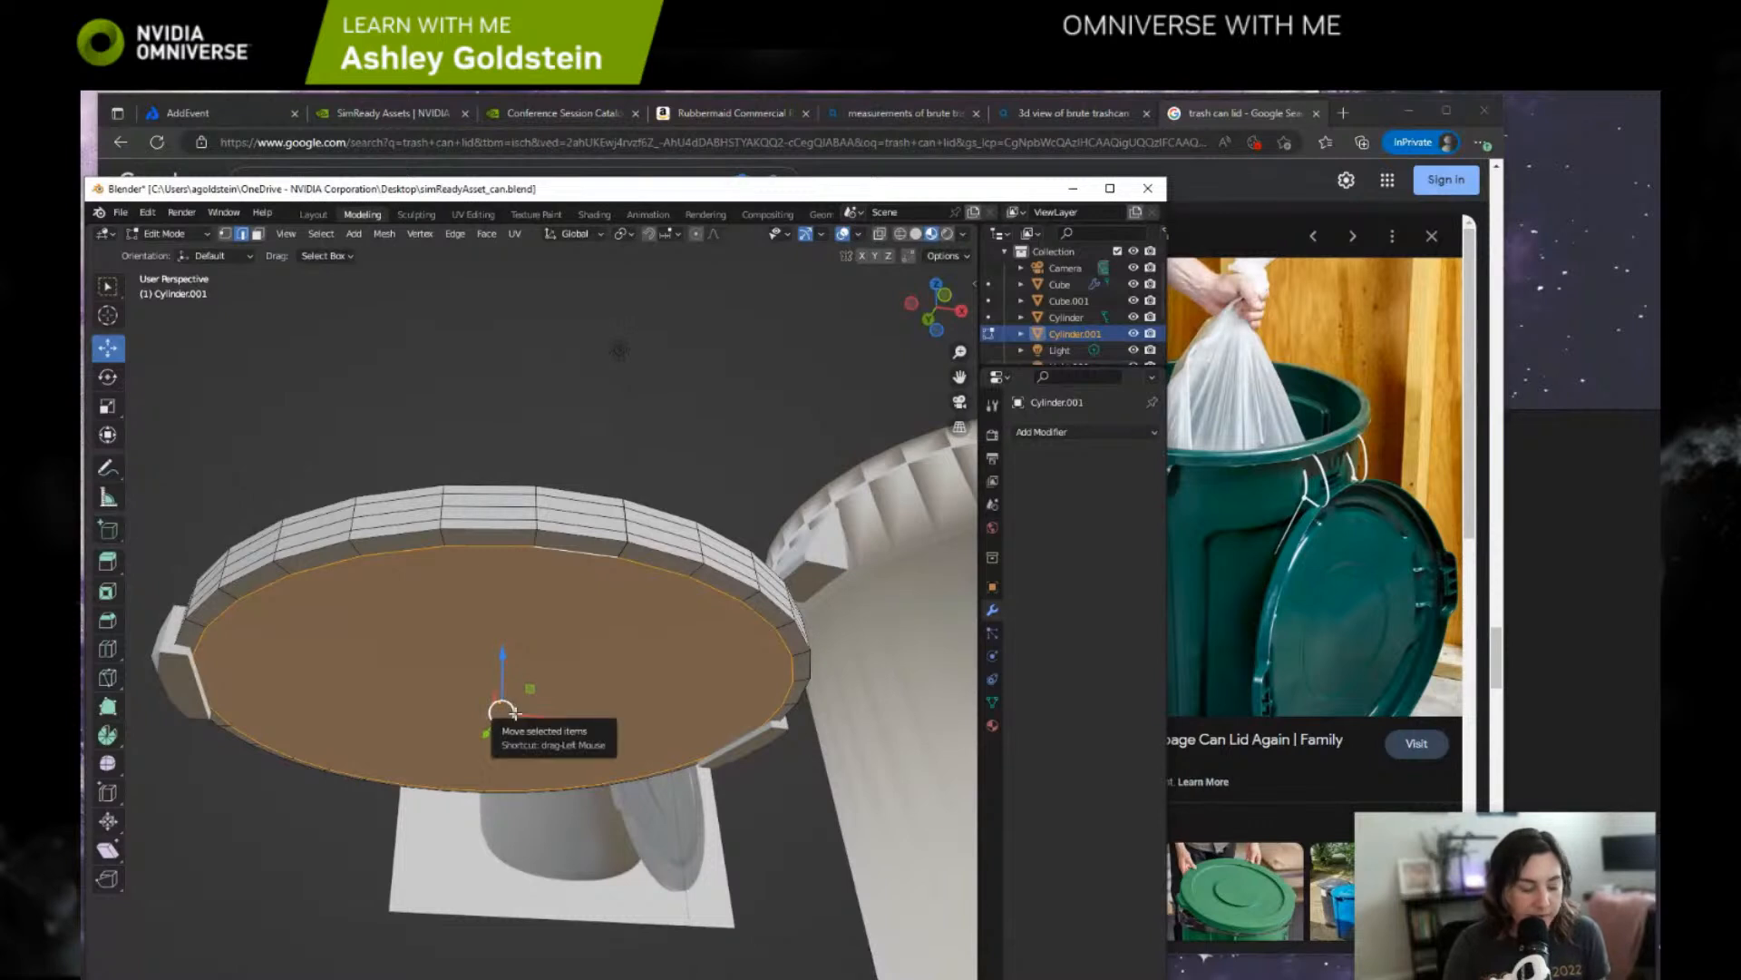
{"action": "key", "text": "s"}
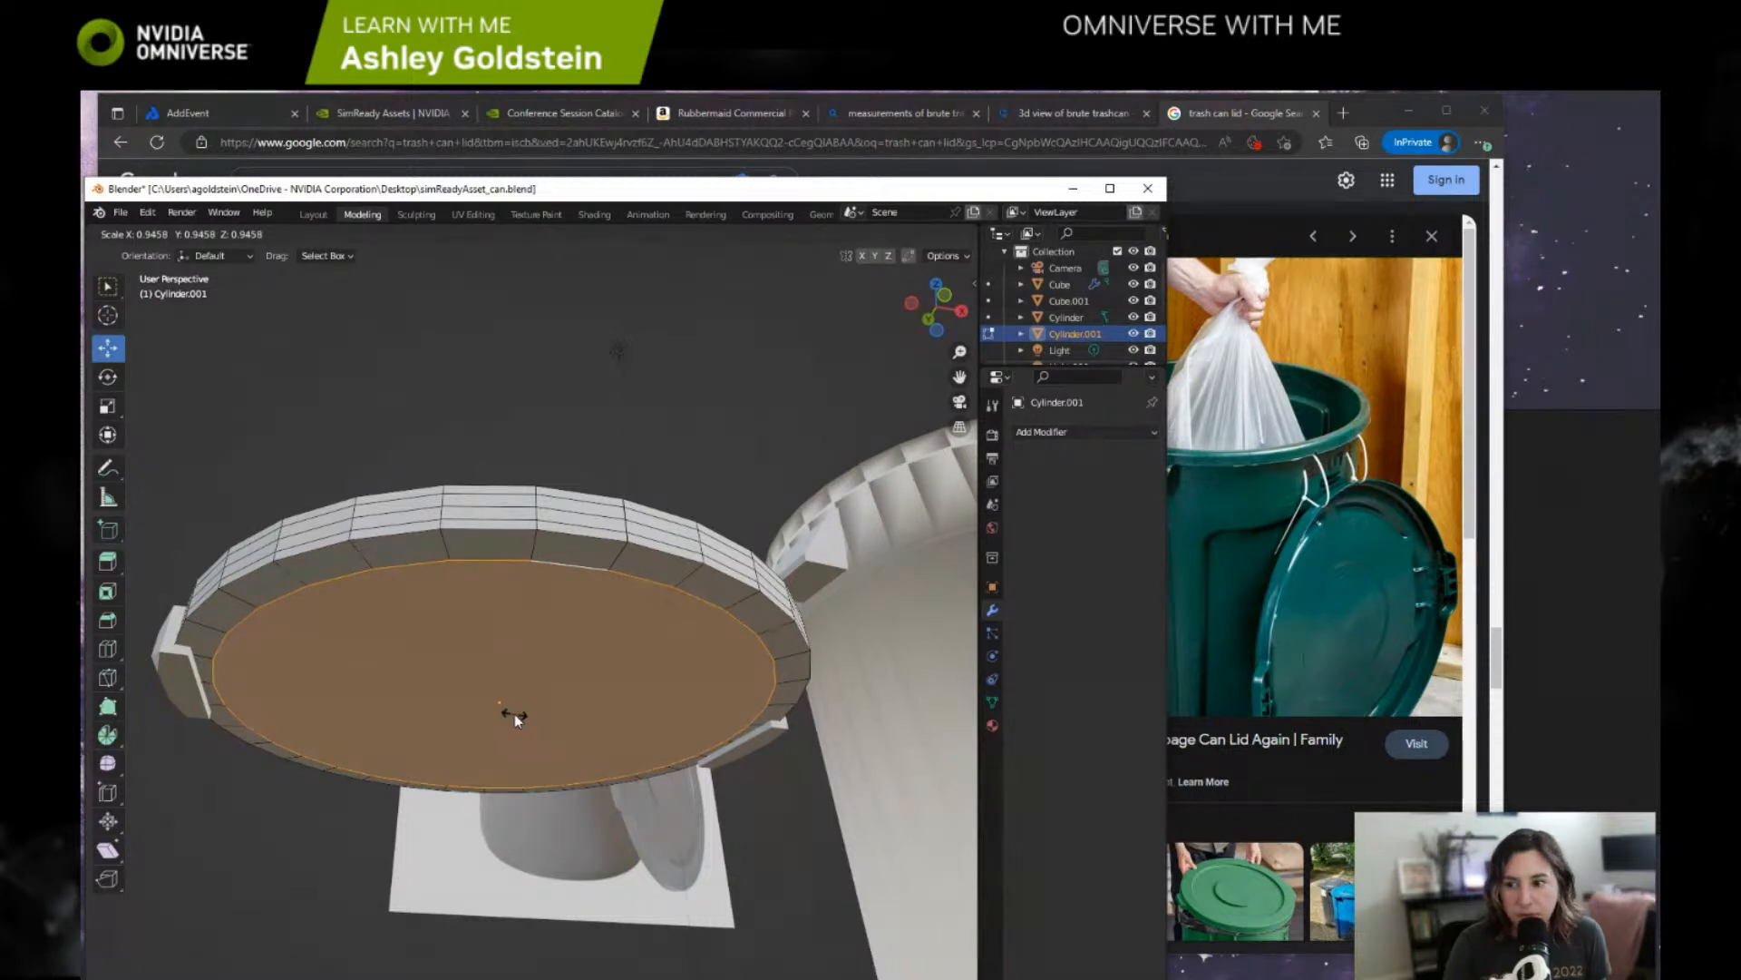
{"action": "left_click", "coordinate": [515, 714]}
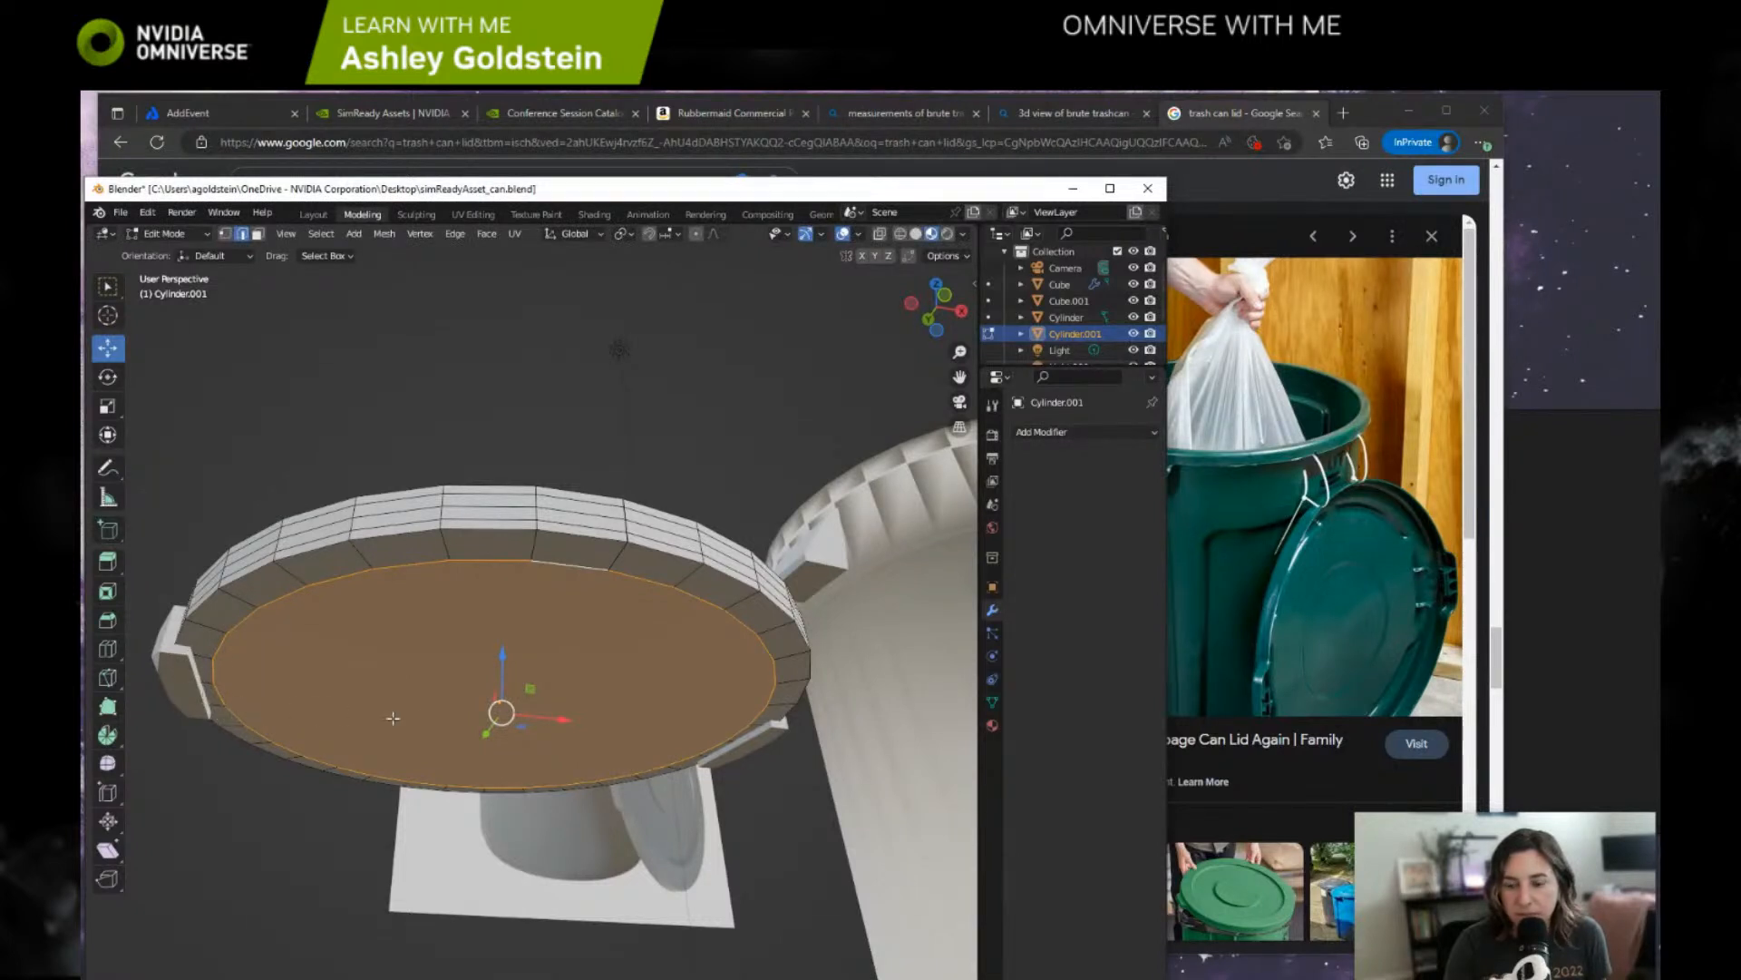
{"action": "middle_click_drag", "start_coordinate": [485, 653], "coordinate": [514, 626]}
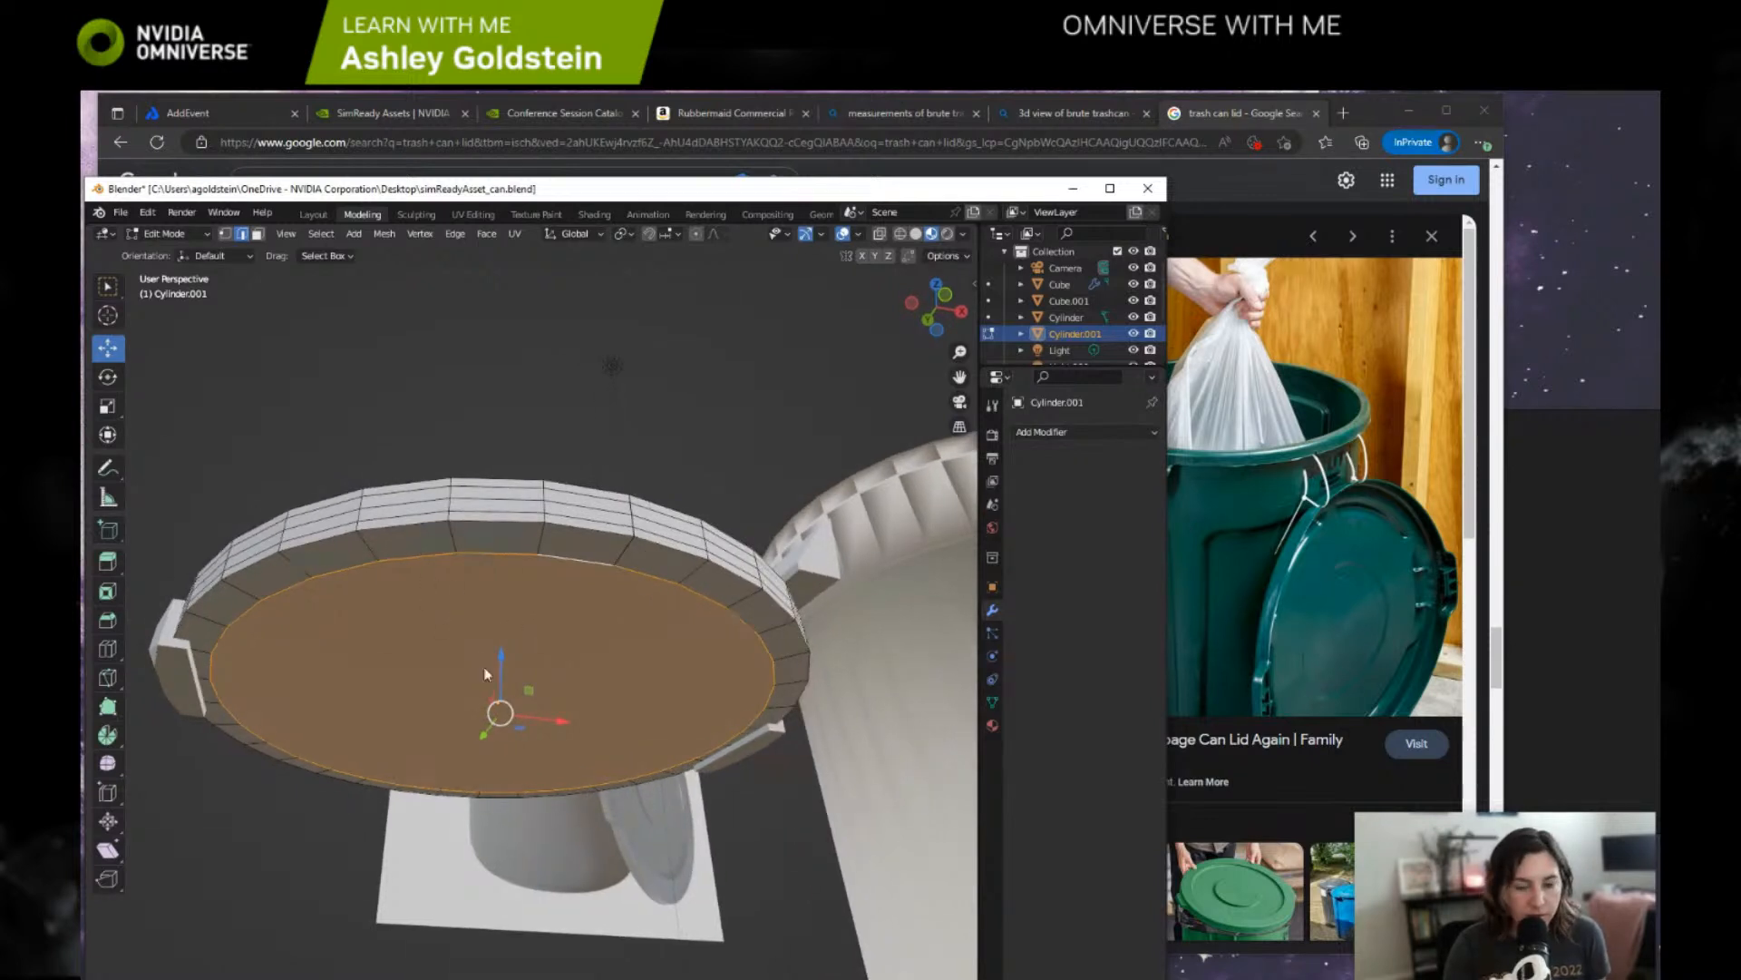
{"action": "key", "text": "s"}
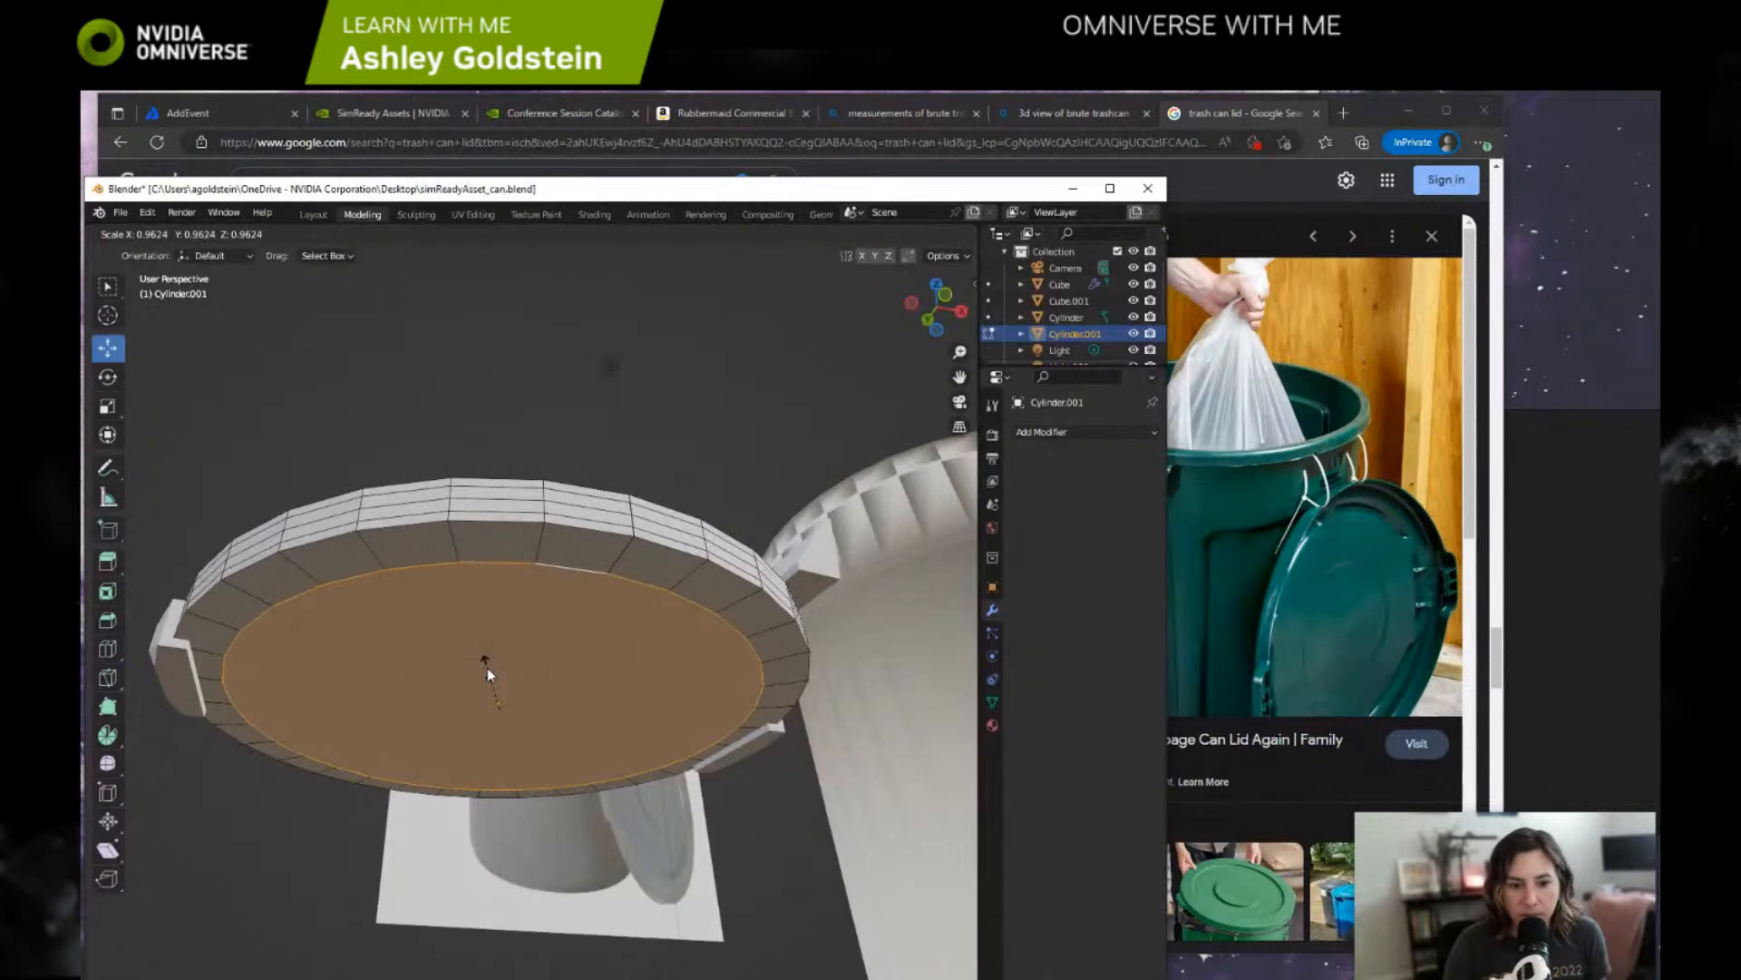
{"action": "left_click", "coordinate": [487, 668]}
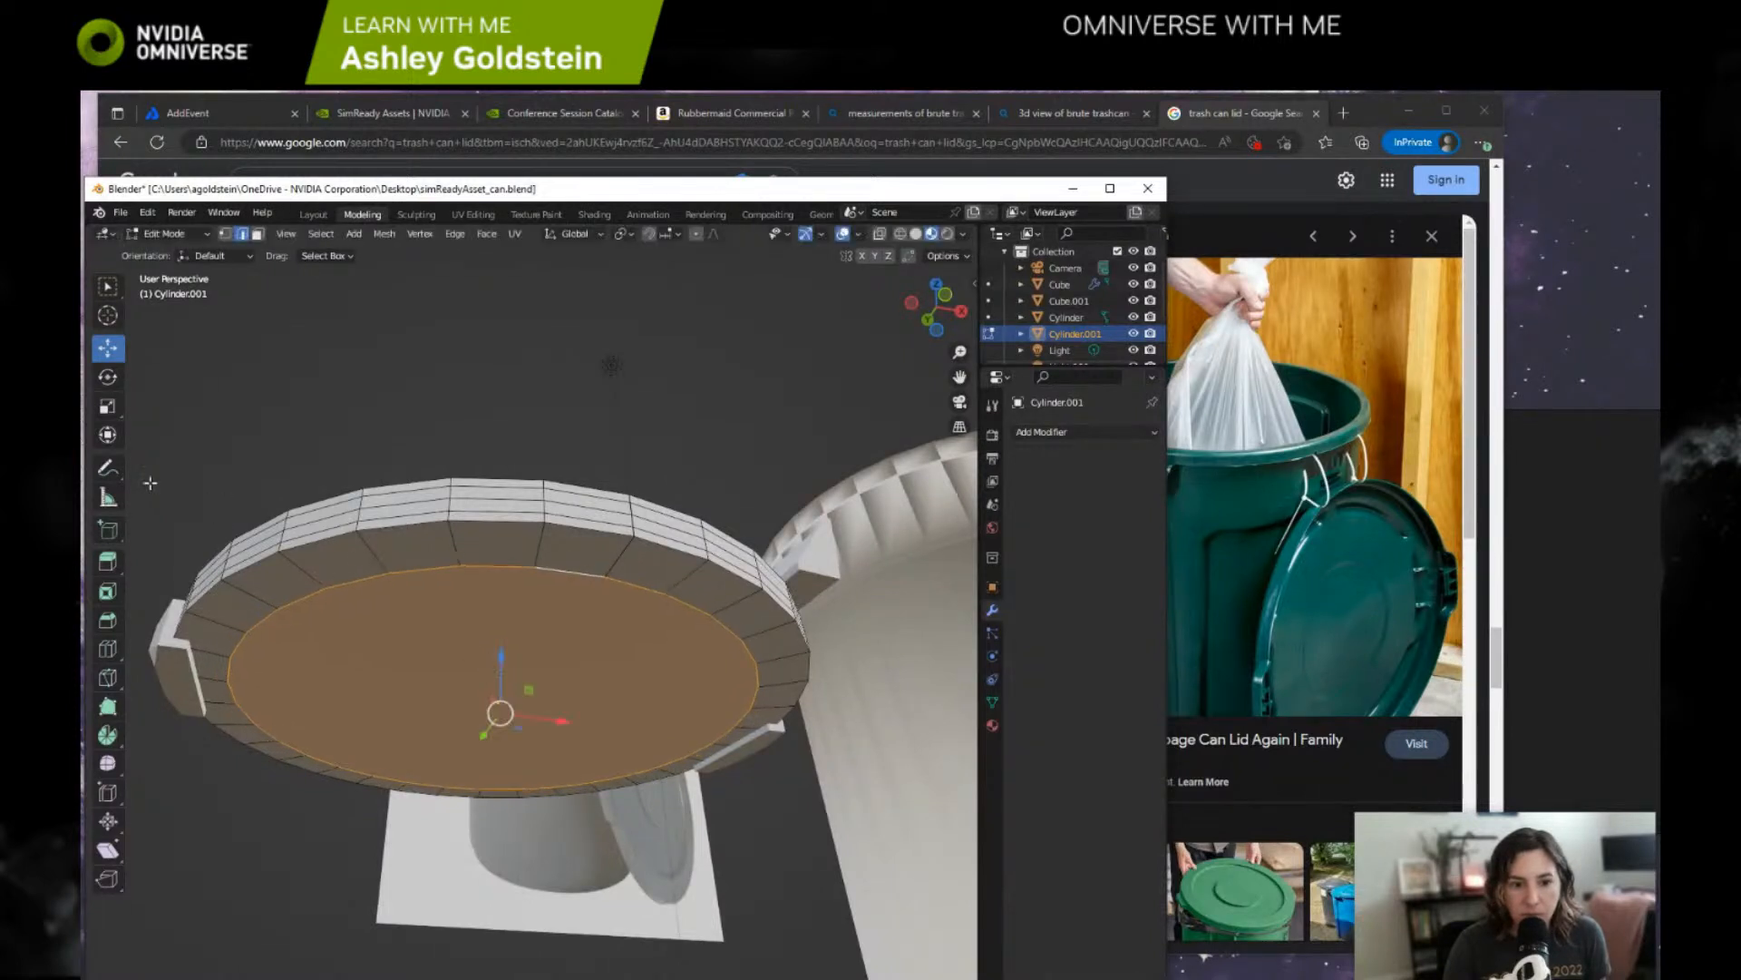
Add one edge loop around the underside border between the lid's outer edge and inner face, and scale it slightly inward.
{"action": "left_click", "coordinate": [107, 649]}
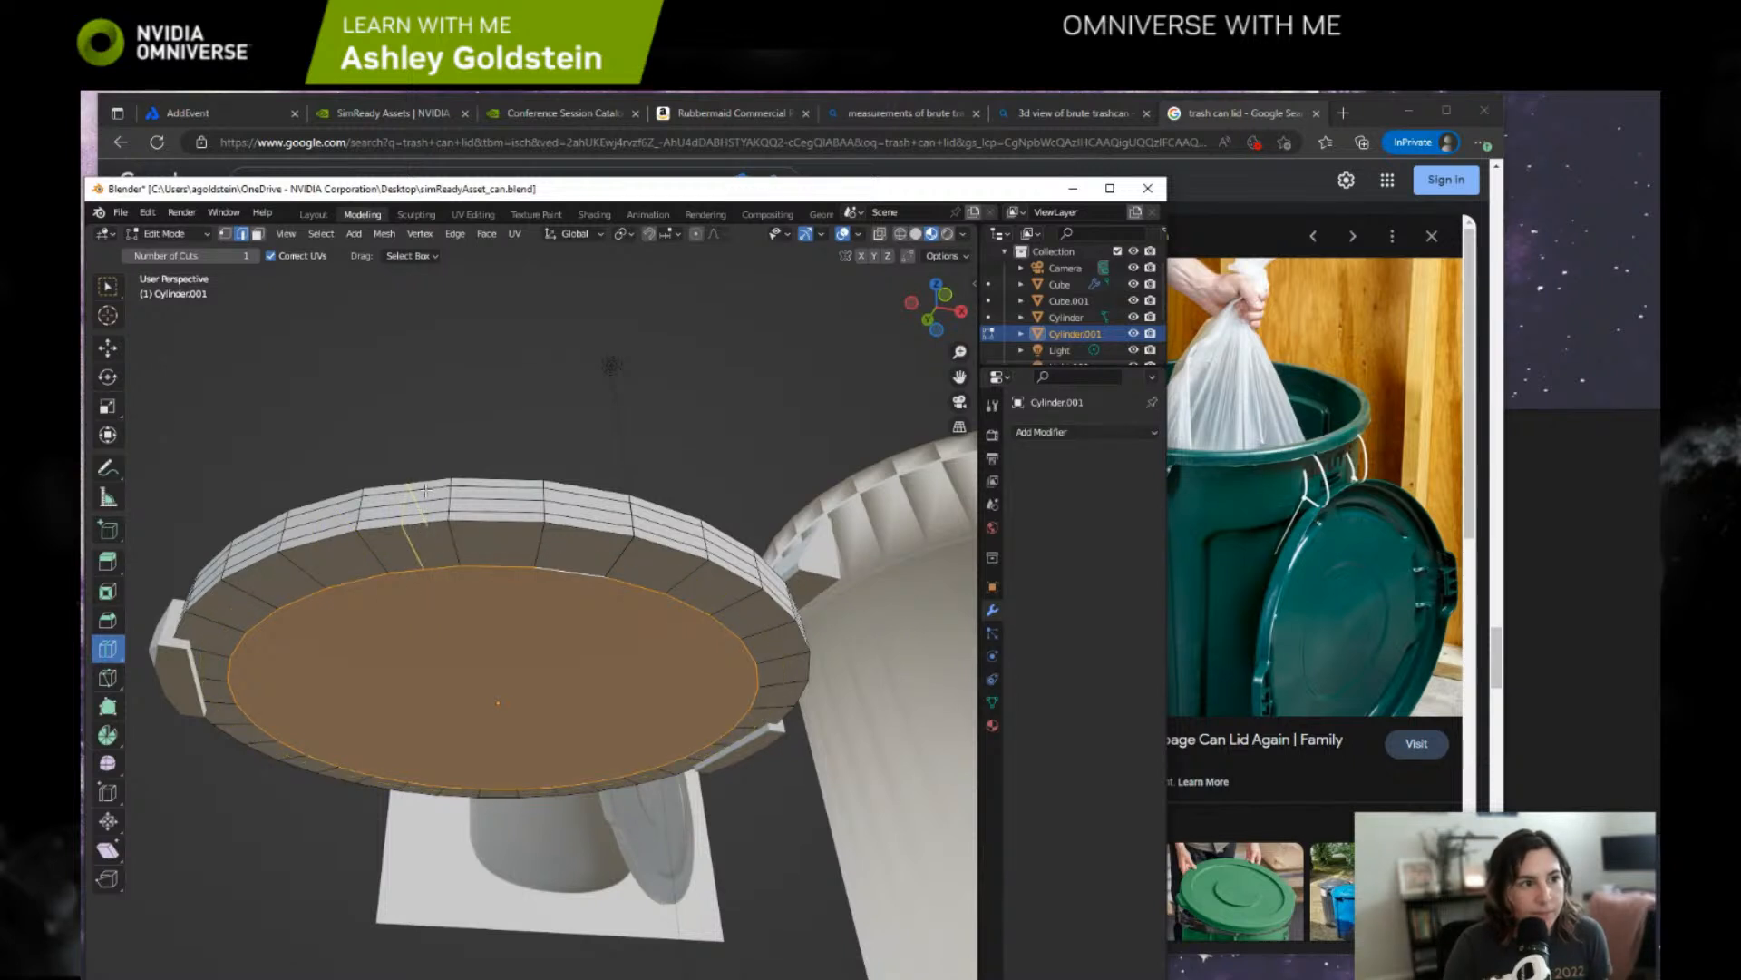
{"action": "left_click", "coordinate": [368, 564]}
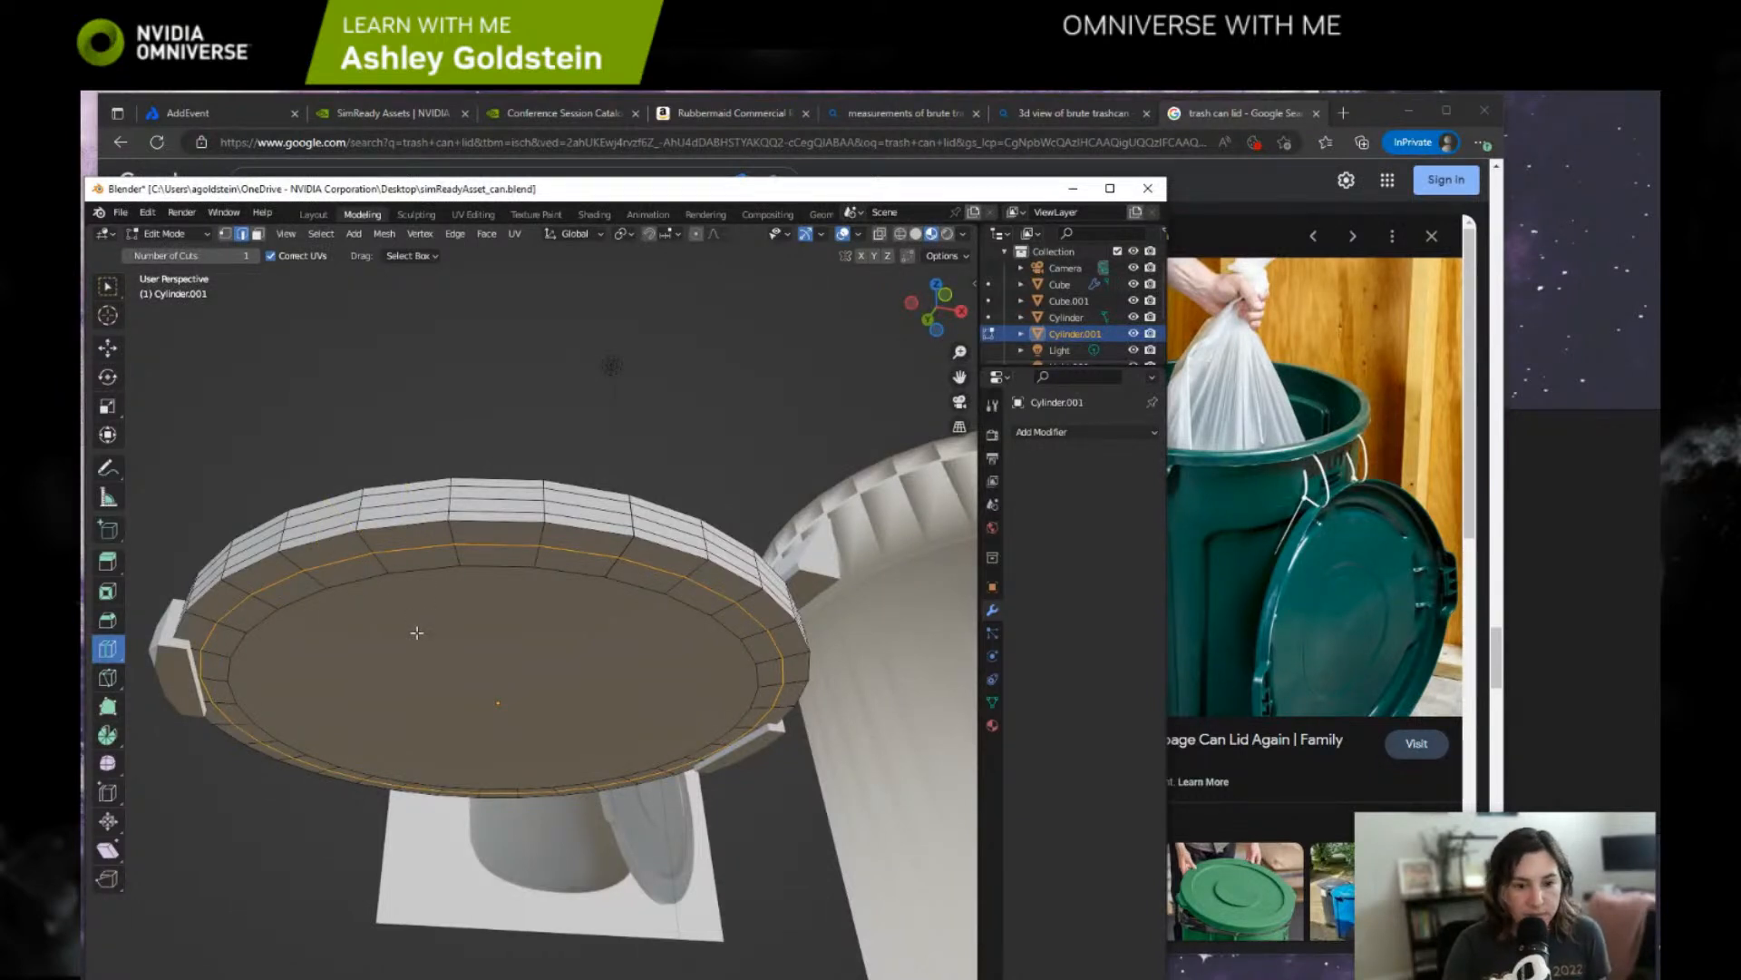
{"action": "key", "text": "s"}
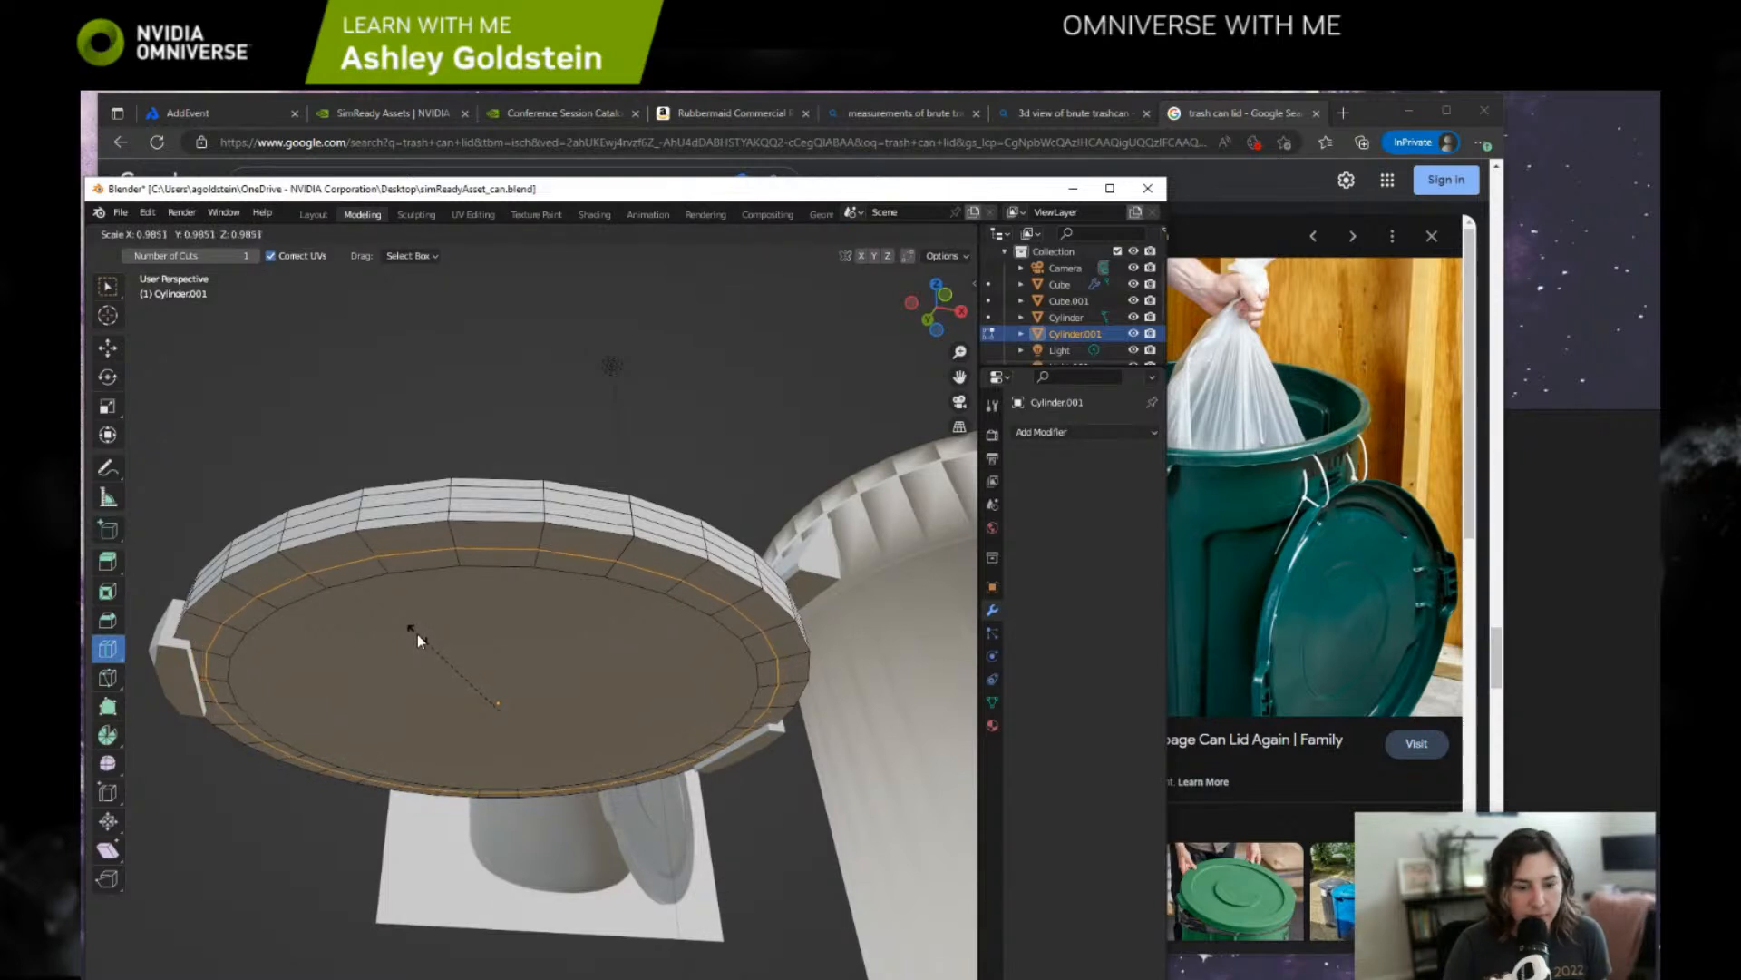
{"action": "left_click", "coordinate": [417, 634]}
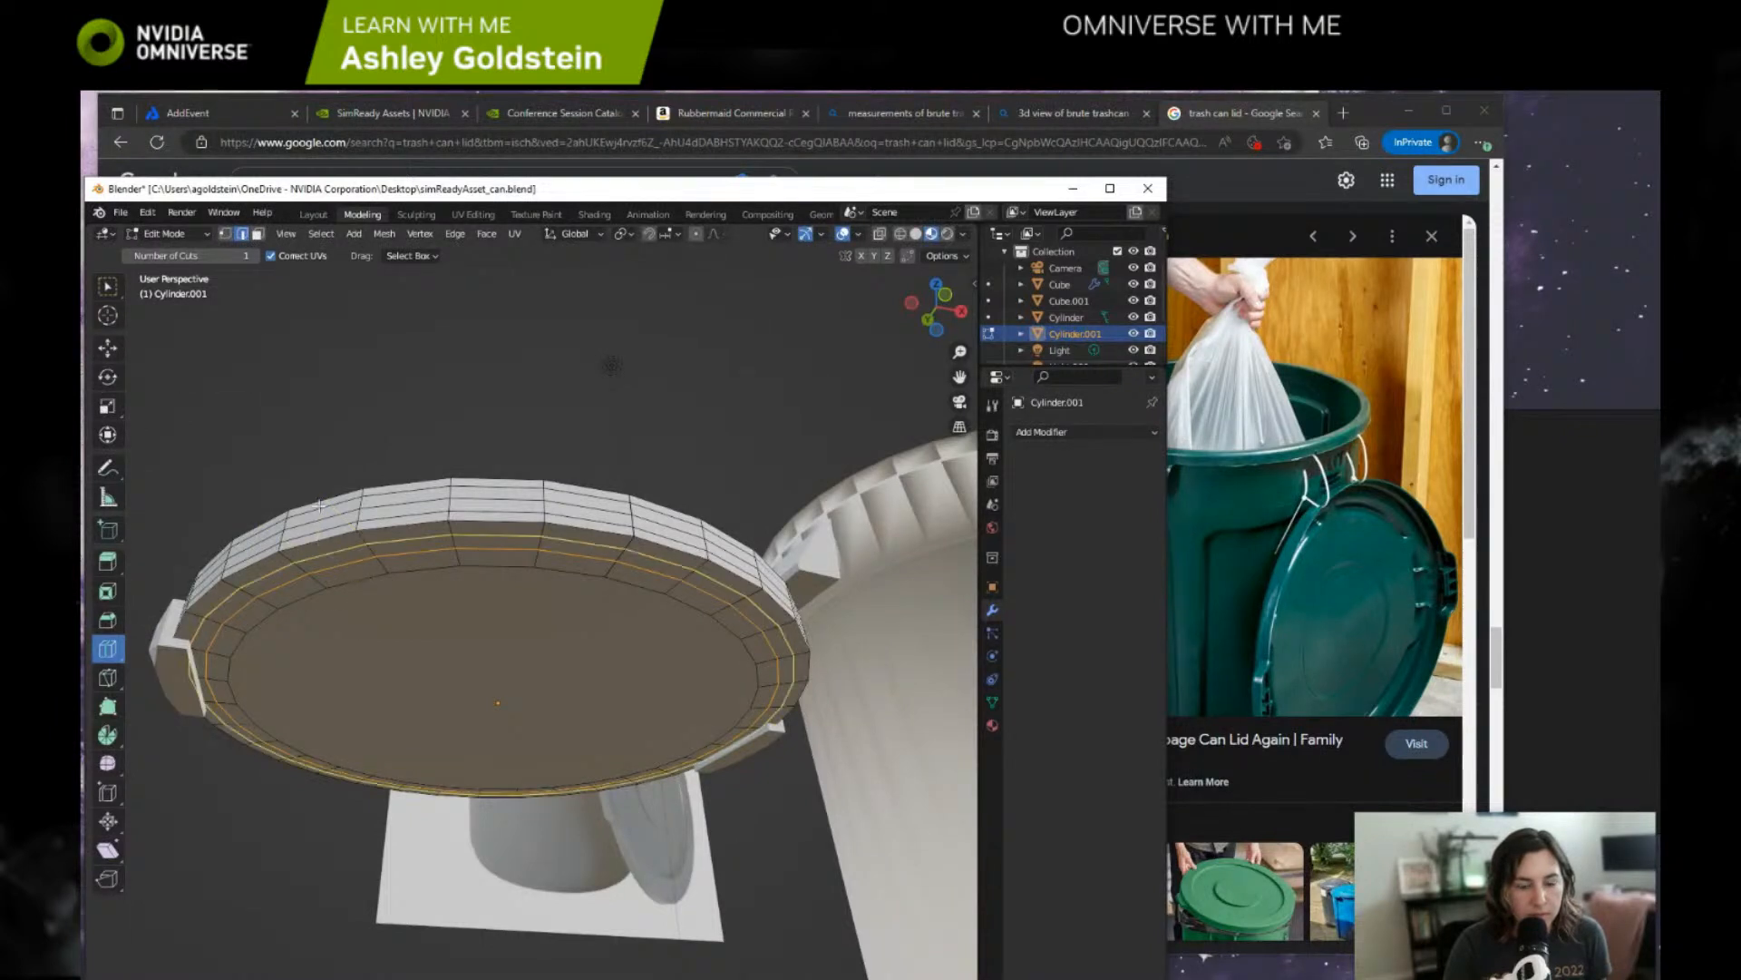
Raise the inner face's edge loop along Z to recess the lid's underside behind the rim.
{"action": "left_click", "coordinate": [115, 348]}
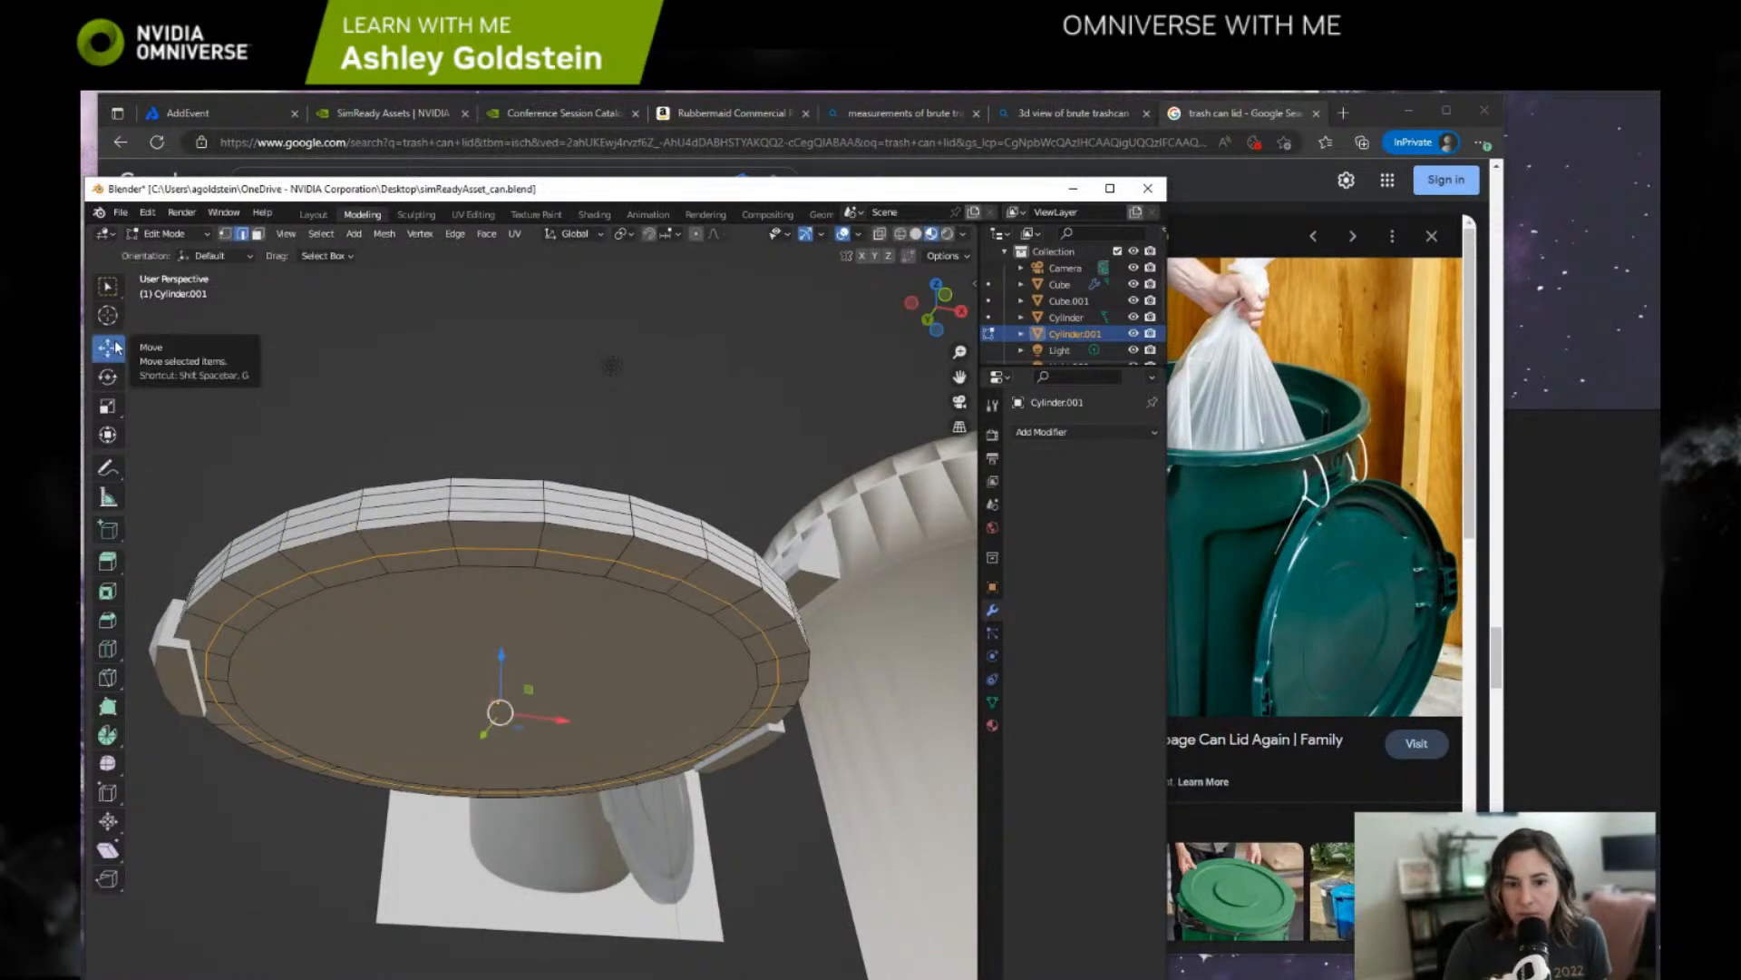
{"action": "left_click", "coordinate": [371, 578], "text": "alt"}
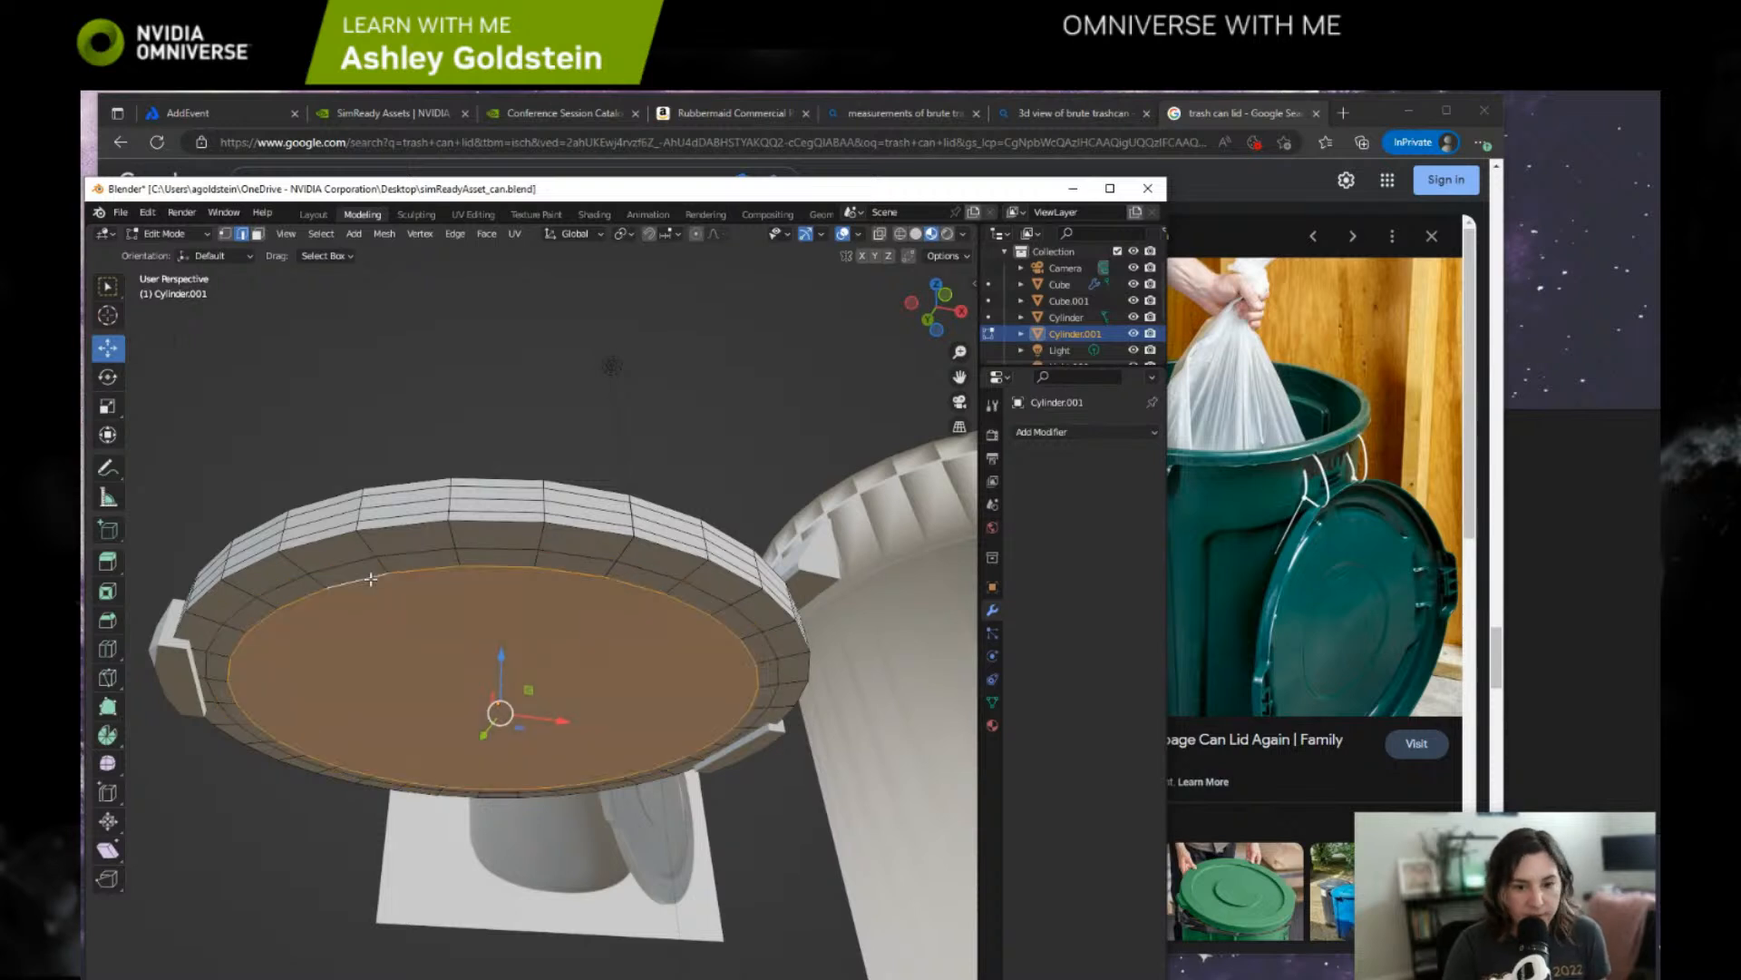
{"action": "left_click_drag", "start_coordinate": [499, 655], "coordinate": [504, 636]}
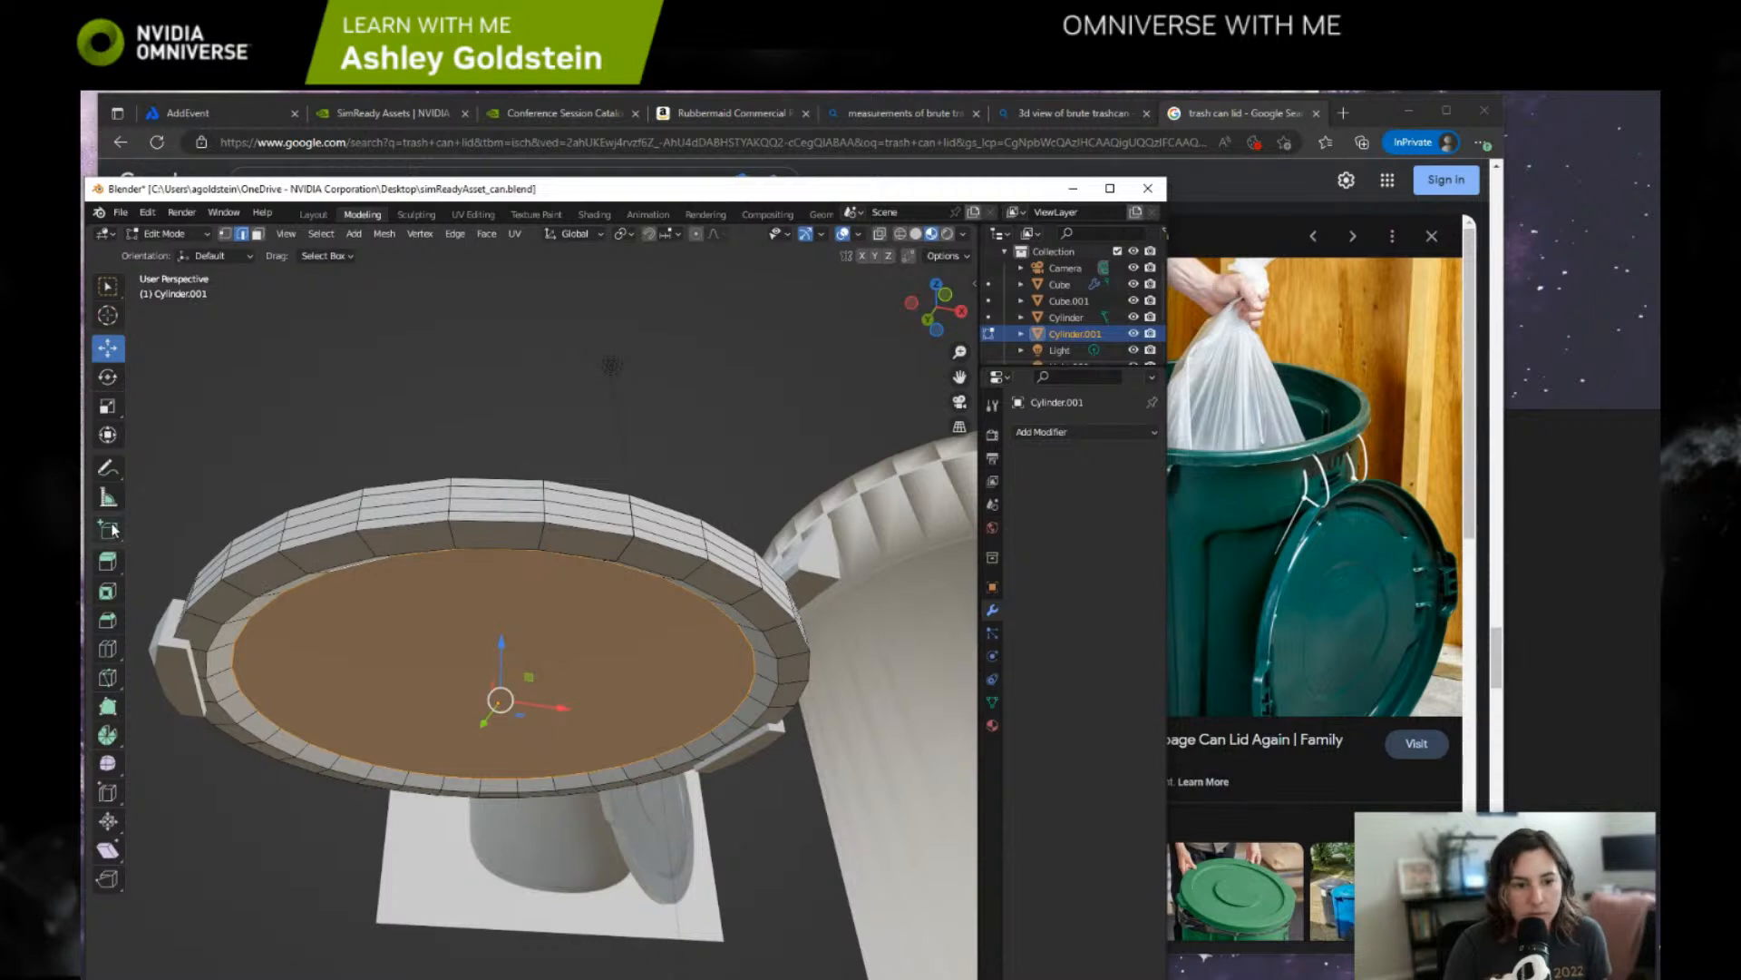
Add another edge loop between the lid's outer bottom edge and the existing underside loop, and nudge it along Z.
{"action": "left_click", "coordinate": [107, 648]}
{"action": "left_click", "coordinate": [373, 548]}
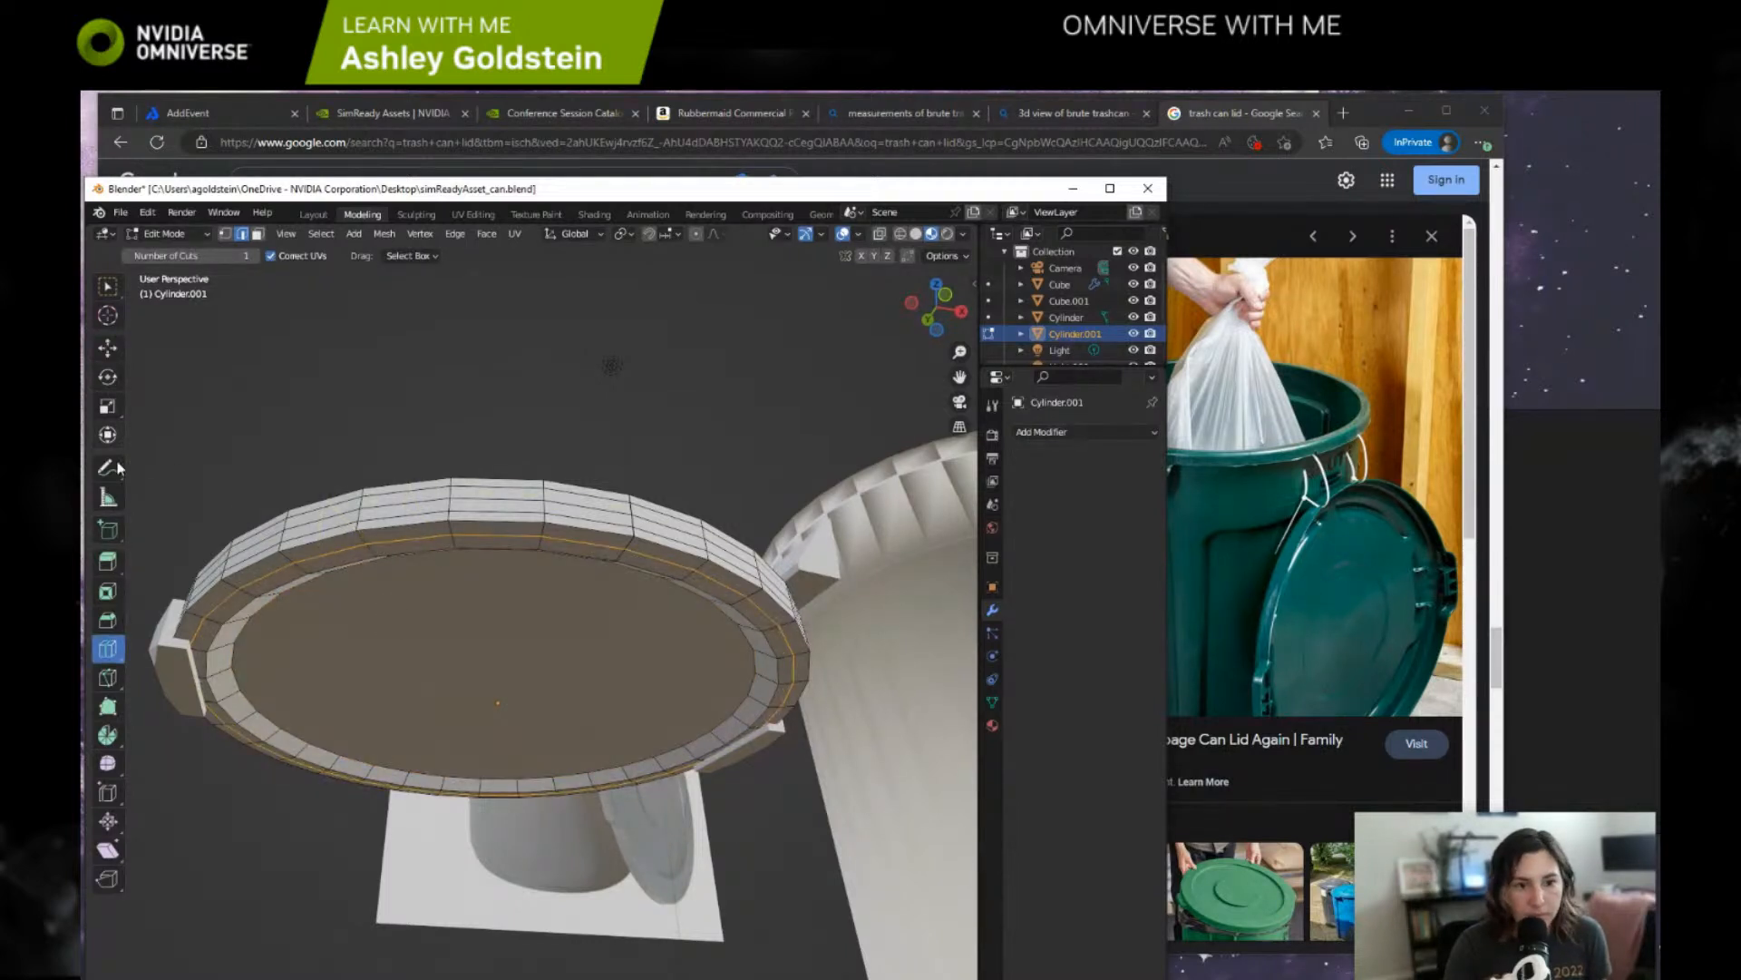
{"action": "left_click", "coordinate": [108, 348]}
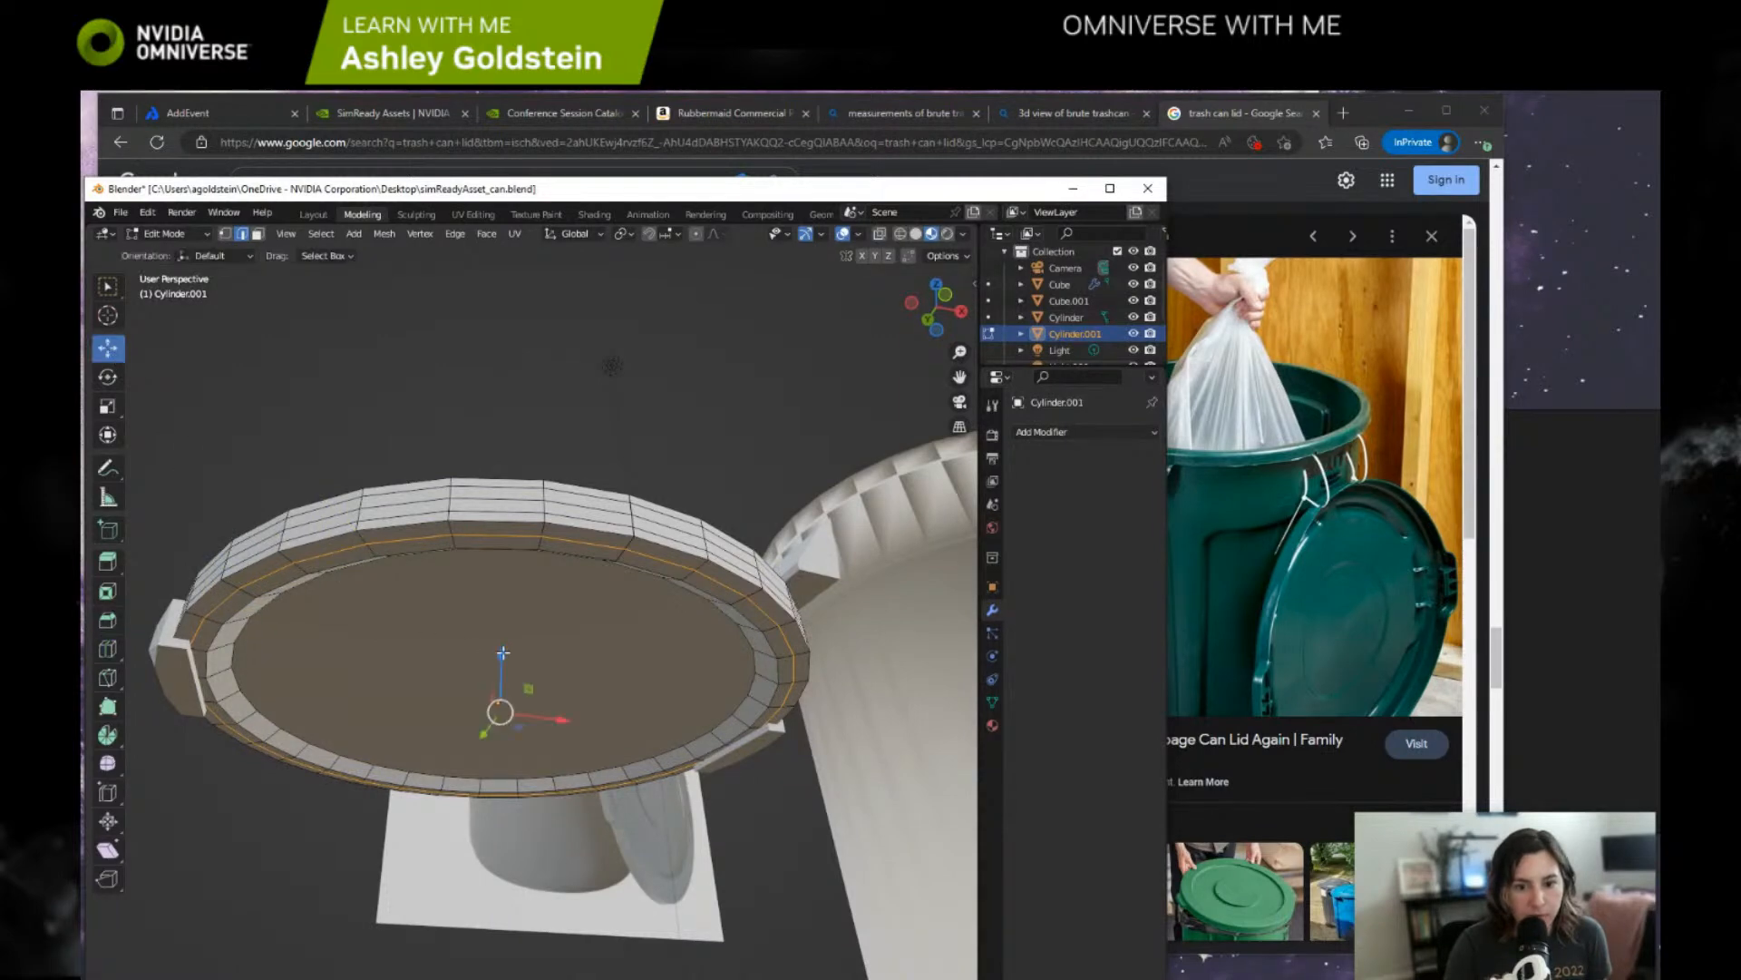
{"action": "mouse_move", "coordinate": [502, 653]}
{"action": "middle_mouse_down"}
{"action": "mouse_move", "coordinate": [558, 602]}
{"action": "mouse_move", "coordinate": [680, 591]}
{"action": "mouse_move", "coordinate": [672, 622]}
{"action": "mouse_move", "coordinate": [626, 650]}
{"action": "mouse_move", "coordinate": [517, 636]}
{"action": "mouse_move", "coordinate": [489, 639]}
{"action": "mouse_move", "coordinate": [493, 665]}
{"action": "middle_mouse_up"}
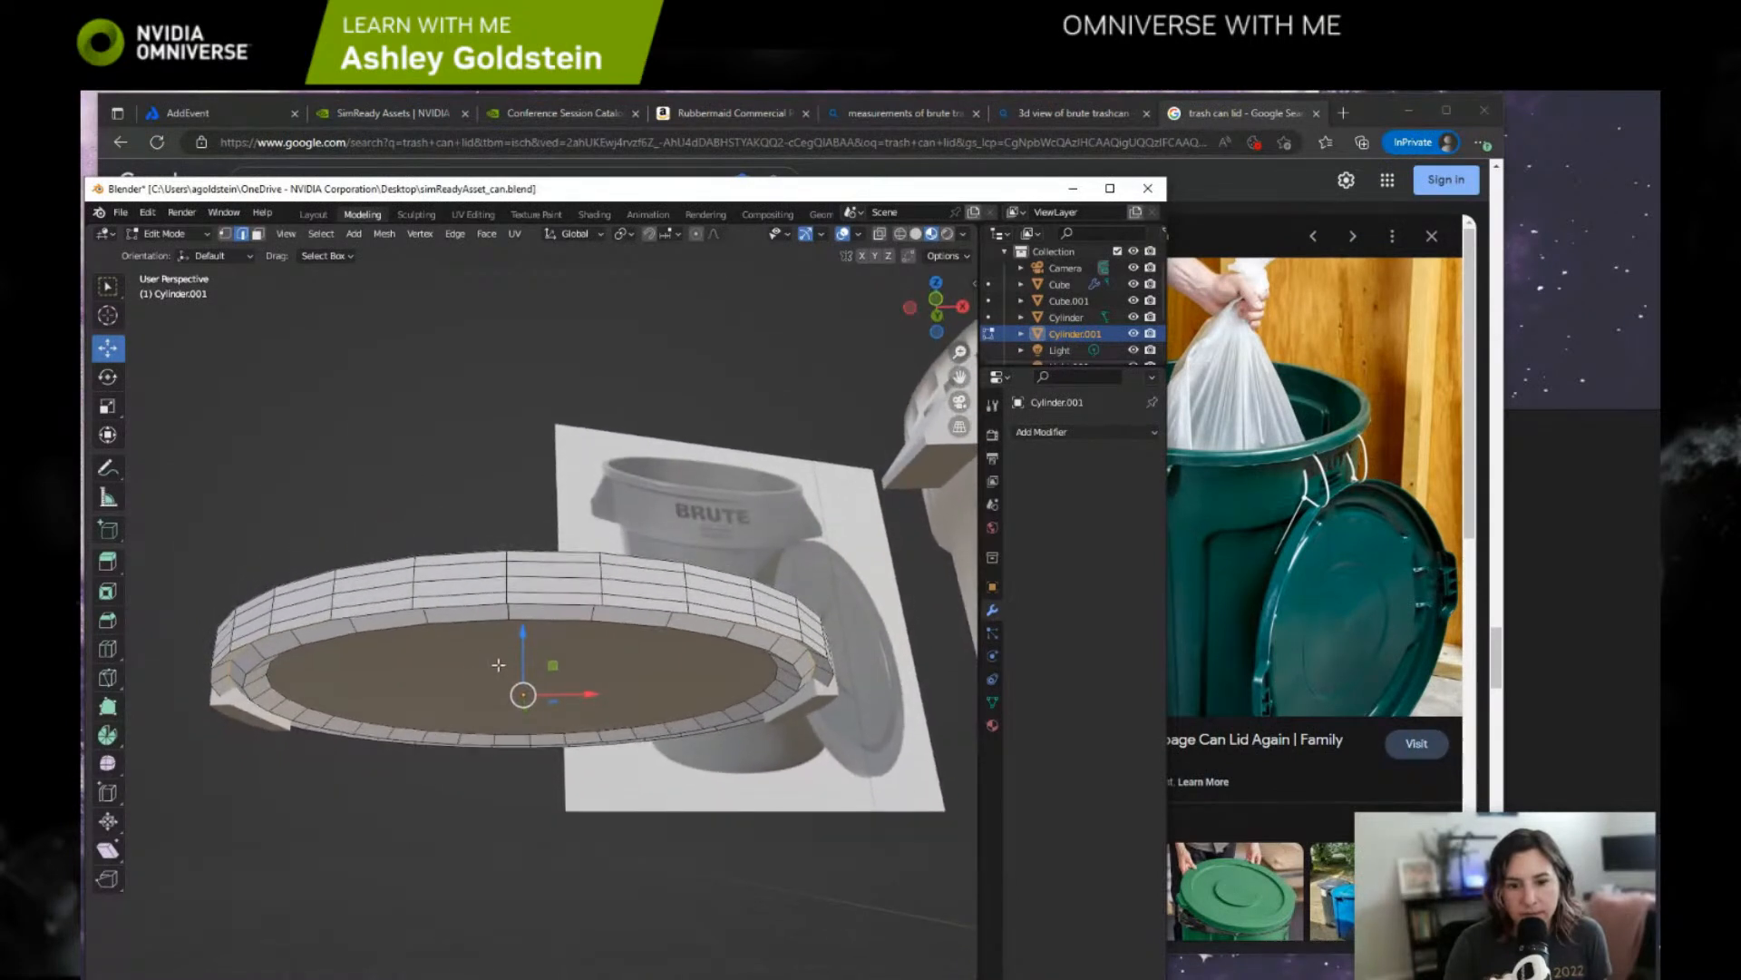
{"action": "left_click_drag", "start_coordinate": [523, 634], "coordinate": [530, 632]}
Select the edge loop bordering the recess on the lid's underside and raise it slightly along Z.
{"action": "left_click", "coordinate": [574, 617]}
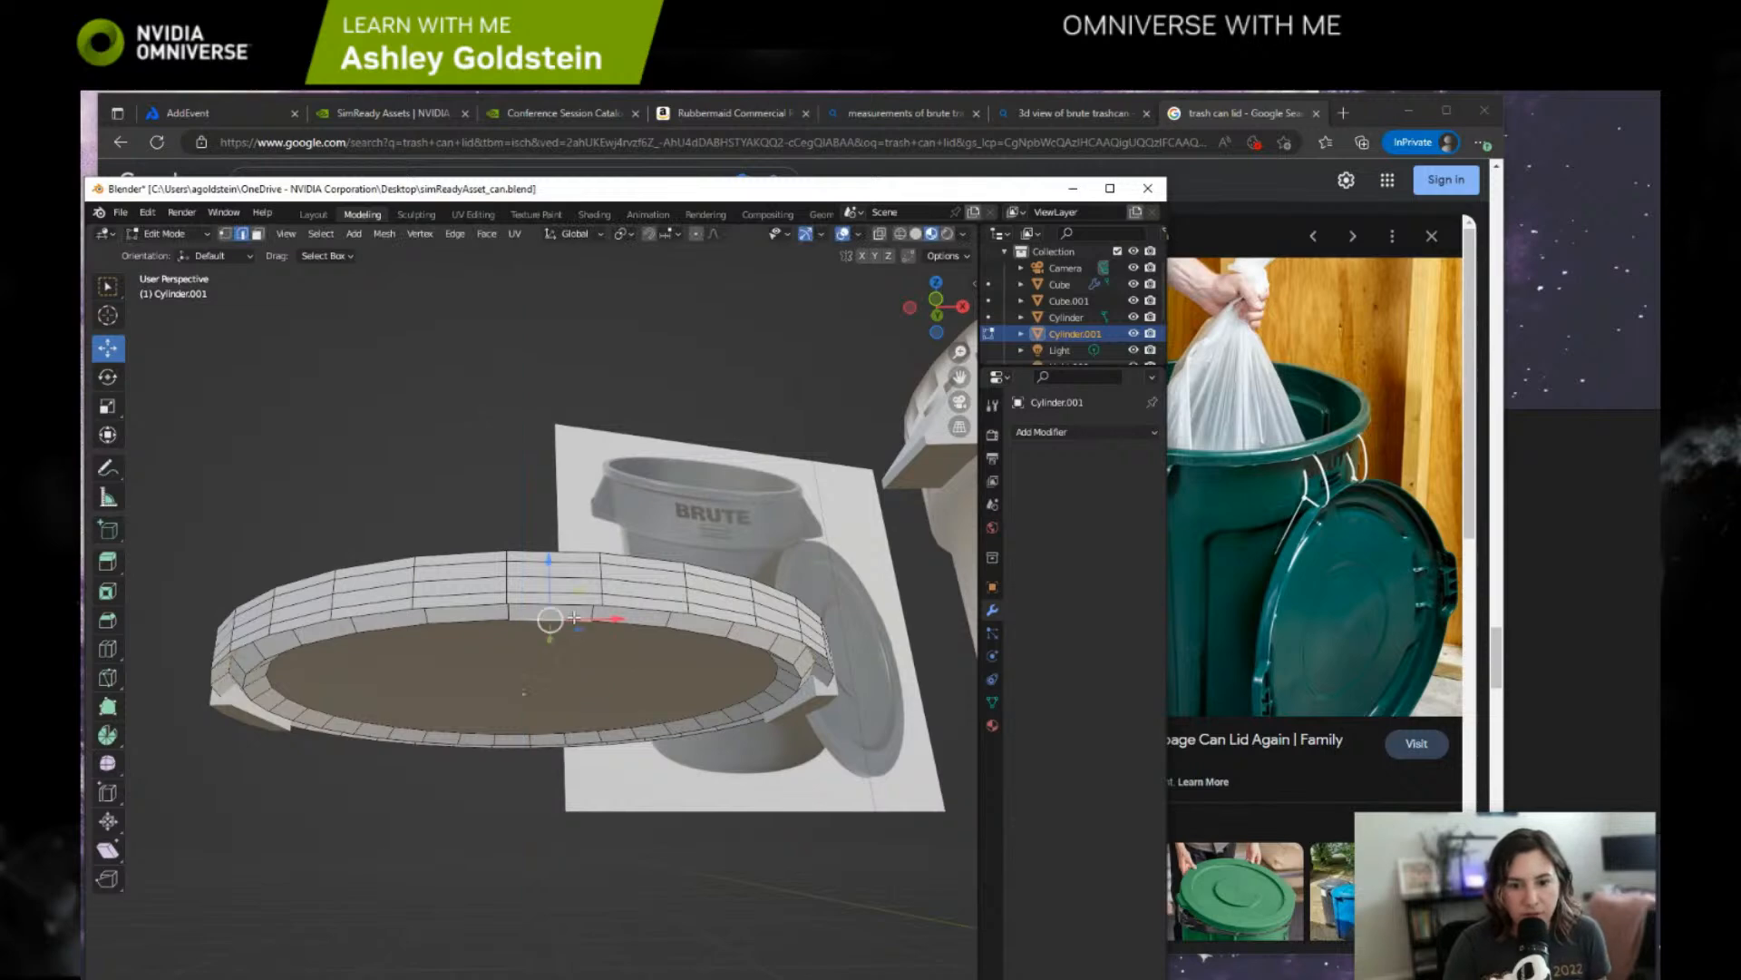
{"action": "left_click", "coordinate": [501, 638], "text": "alt"}
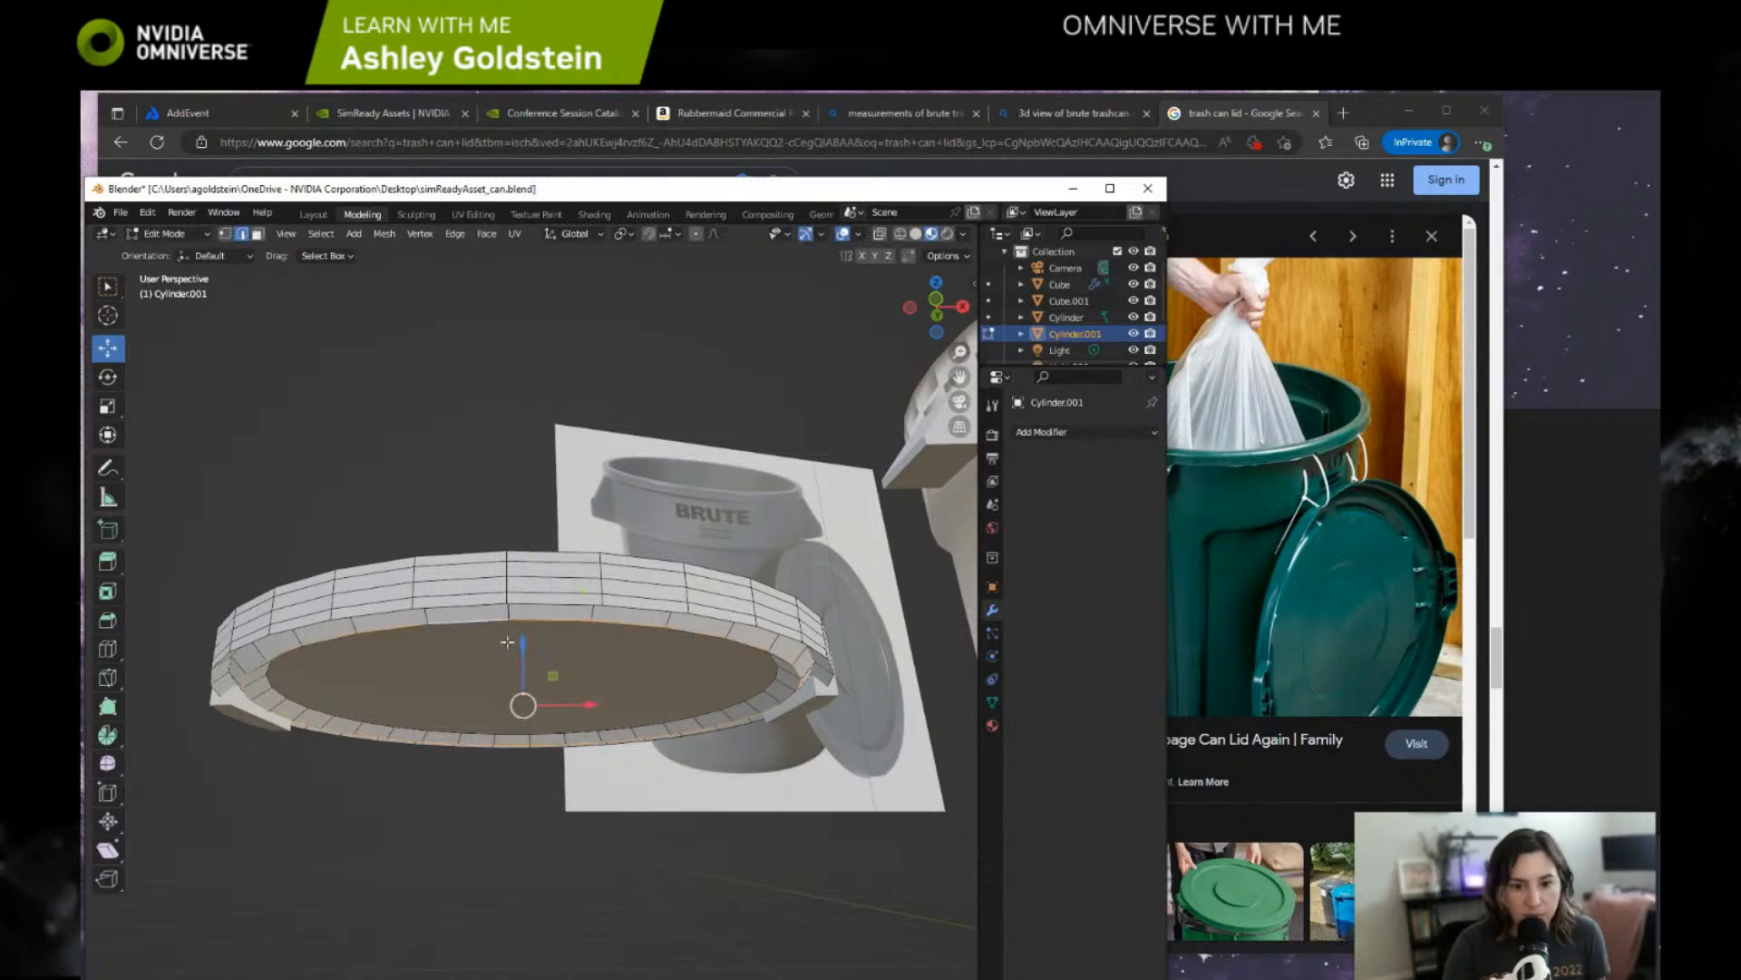
{"action": "left_click_drag", "start_coordinate": [526, 645], "coordinate": [525, 637]}
Scale the recessed inner face of the lid to about 0.84 and raise it slightly along Z.
{"action": "middle_click_drag", "start_coordinate": [529, 635], "coordinate": [721, 616]}
{"action": "left_click", "coordinate": [727, 617]}
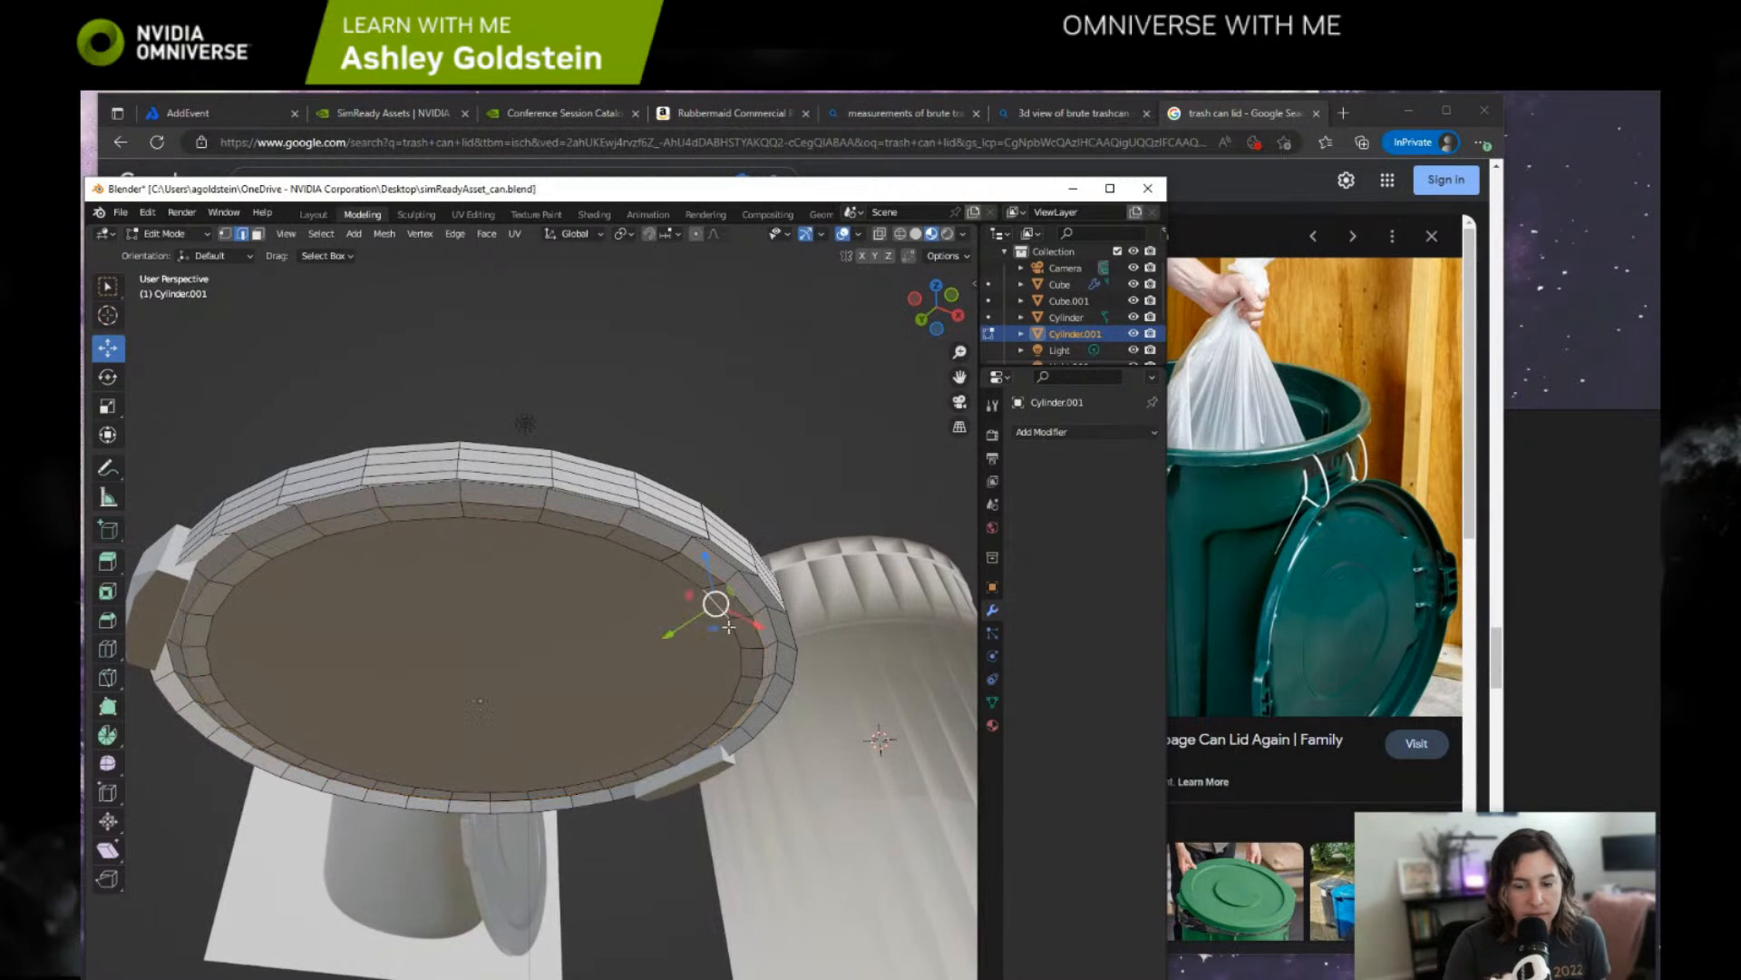
{"action": "left_click", "coordinate": [726, 620], "text": "alt"}
{"action": "key", "text": "s"}
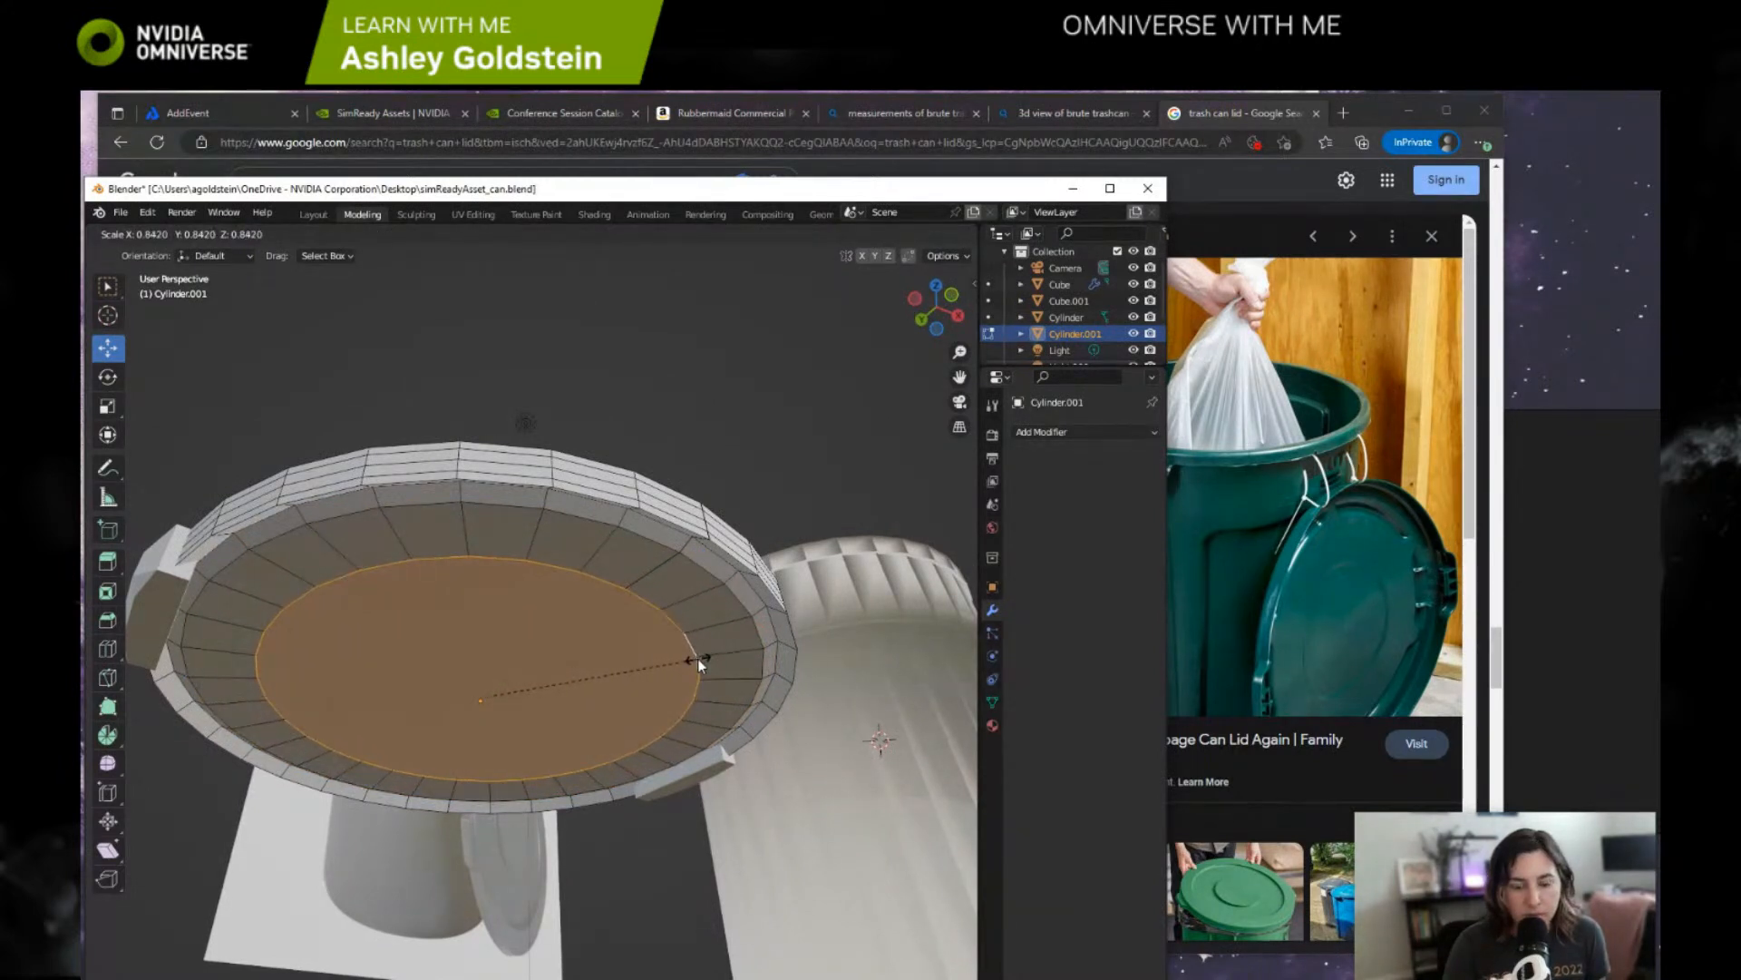
{"action": "left_click", "coordinate": [698, 659]}
{"action": "left_click_drag", "start_coordinate": [490, 639], "coordinate": [491, 628]}
Examine the lid from below and above, and compare the lid and can with the Brute reference image.
{"action": "mouse_move", "coordinate": [491, 628]}
{"action": "middle_mouse_down"}
{"action": "mouse_move", "coordinate": [469, 689]}
{"action": "mouse_move", "coordinate": [492, 619]}
{"action": "mouse_move", "coordinate": [419, 637]}
{"action": "mouse_move", "coordinate": [358, 591]}
{"action": "mouse_move", "coordinate": [446, 629]}
{"action": "mouse_move", "coordinate": [490, 617]}
{"action": "middle_mouse_up"}
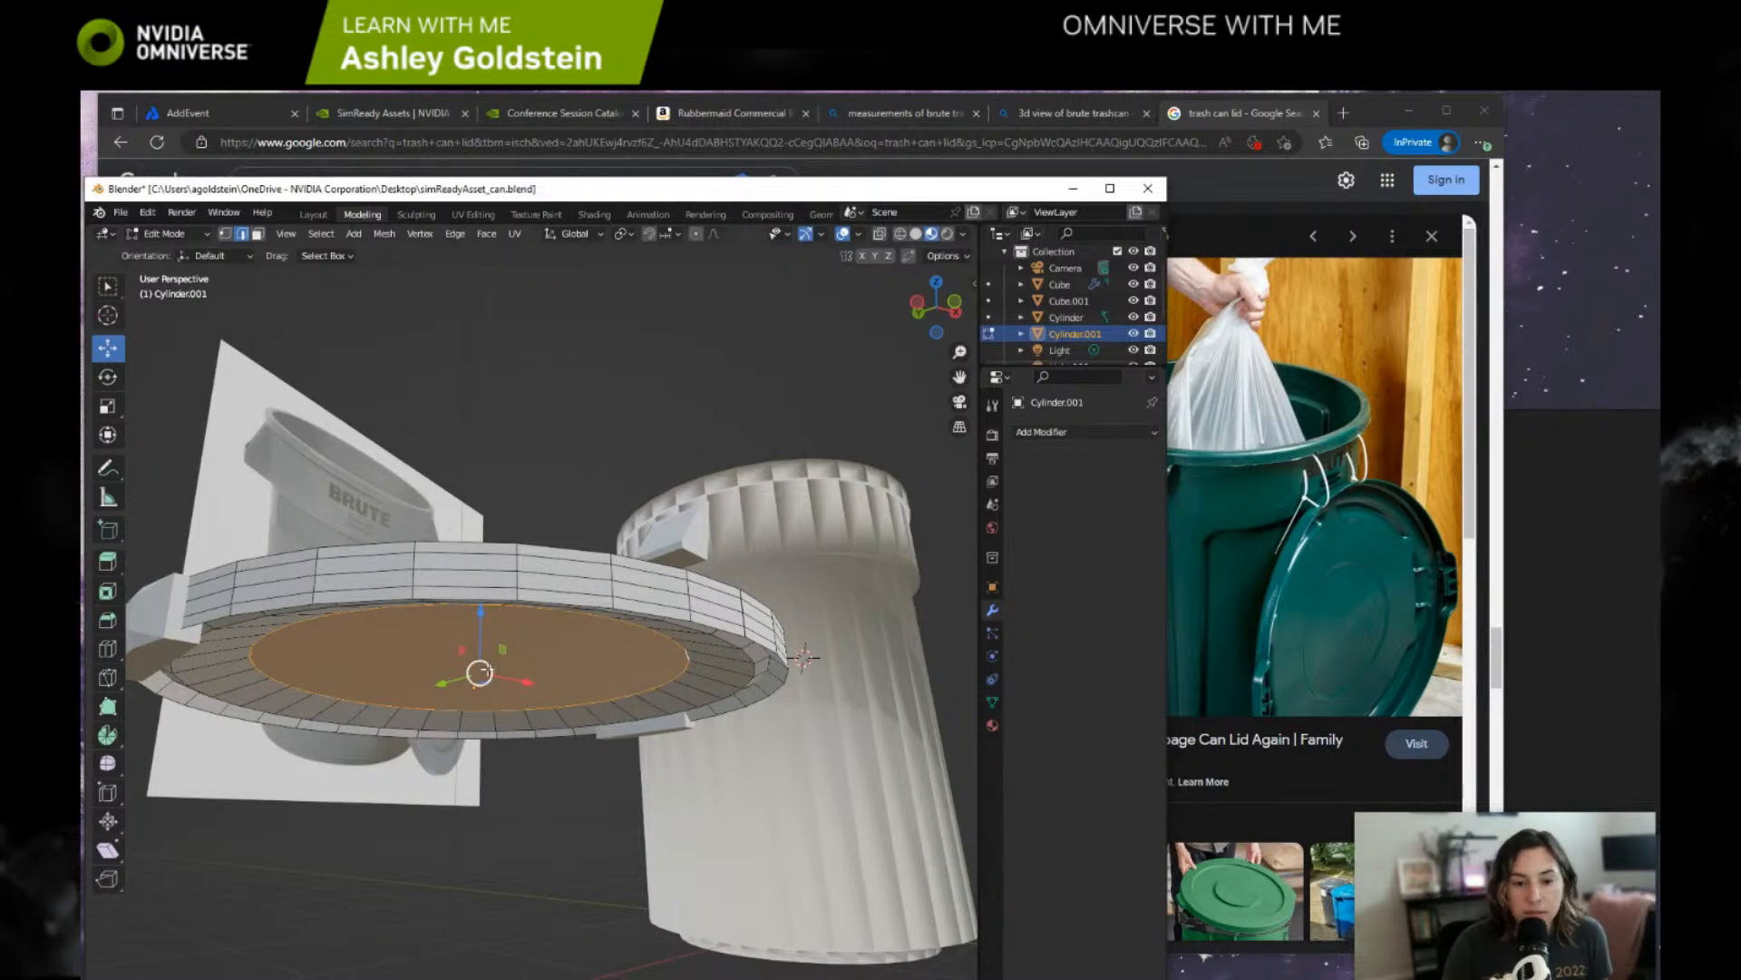
{"action": "middle_click_drag", "start_coordinate": [487, 625], "coordinate": [449, 682]}
{"action": "middle_click_drag", "start_coordinate": [470, 748], "coordinate": [568, 708]}
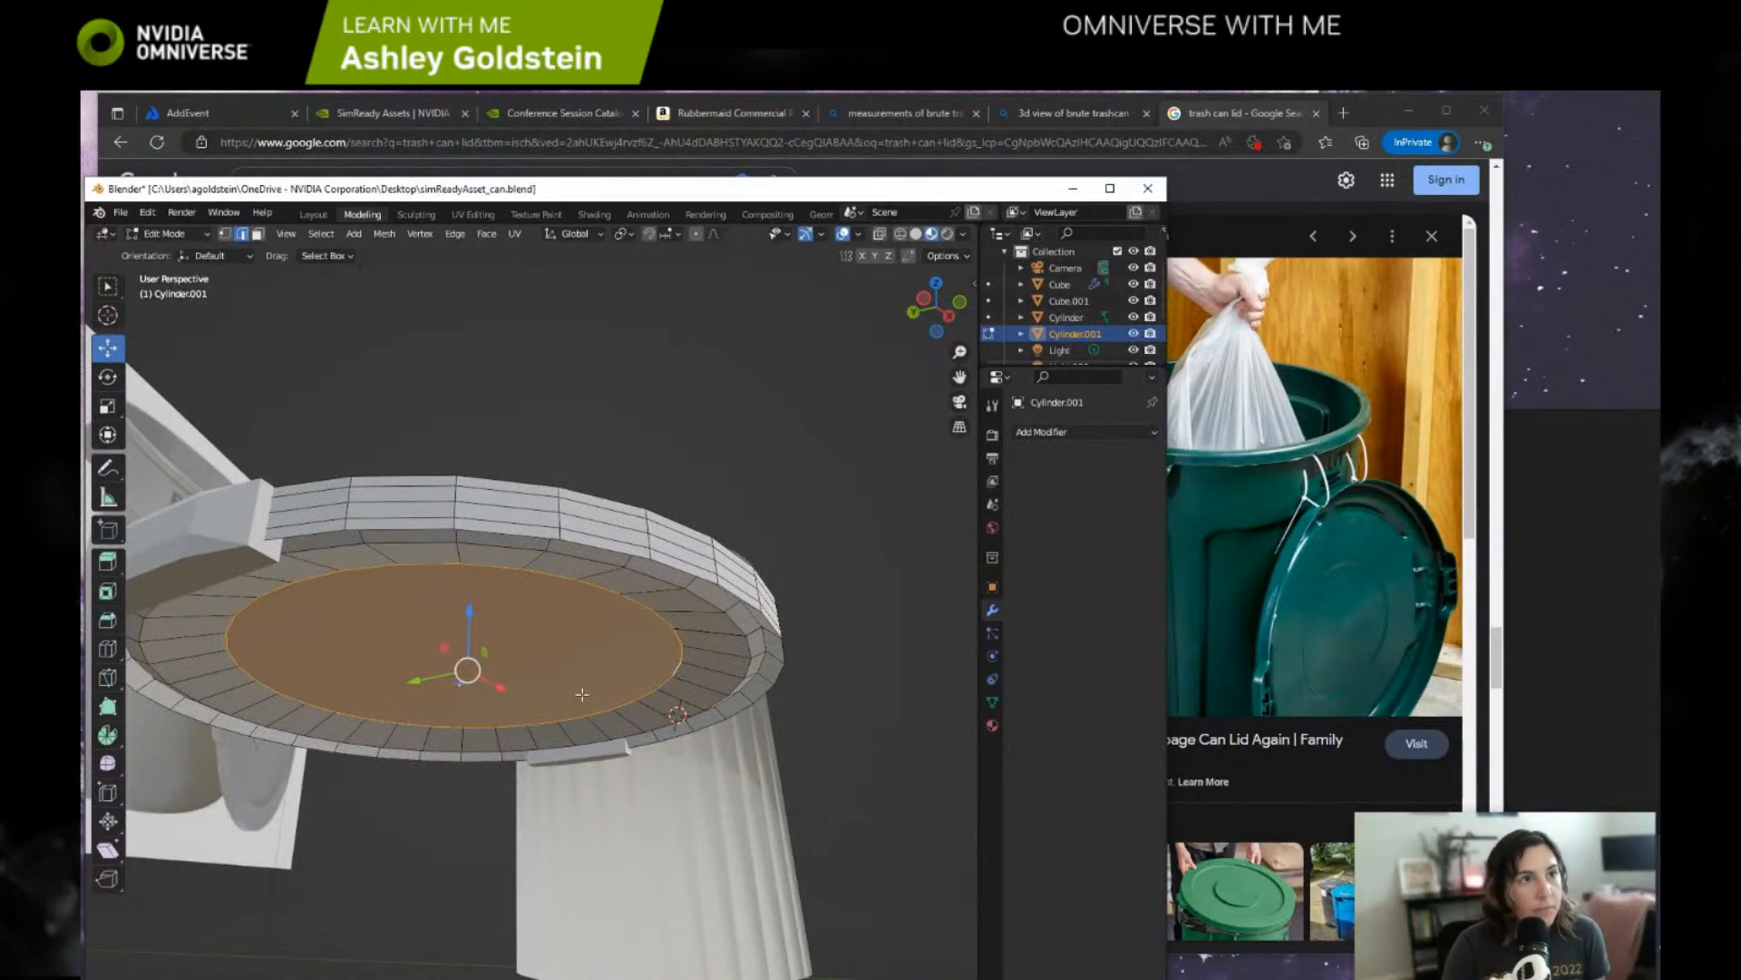
{"action": "mouse_move", "coordinate": [562, 688]}
{"action": "middle_mouse_down"}
{"action": "mouse_move", "coordinate": [562, 721]}
{"action": "mouse_move", "coordinate": [548, 692]}
{"action": "middle_mouse_up"}
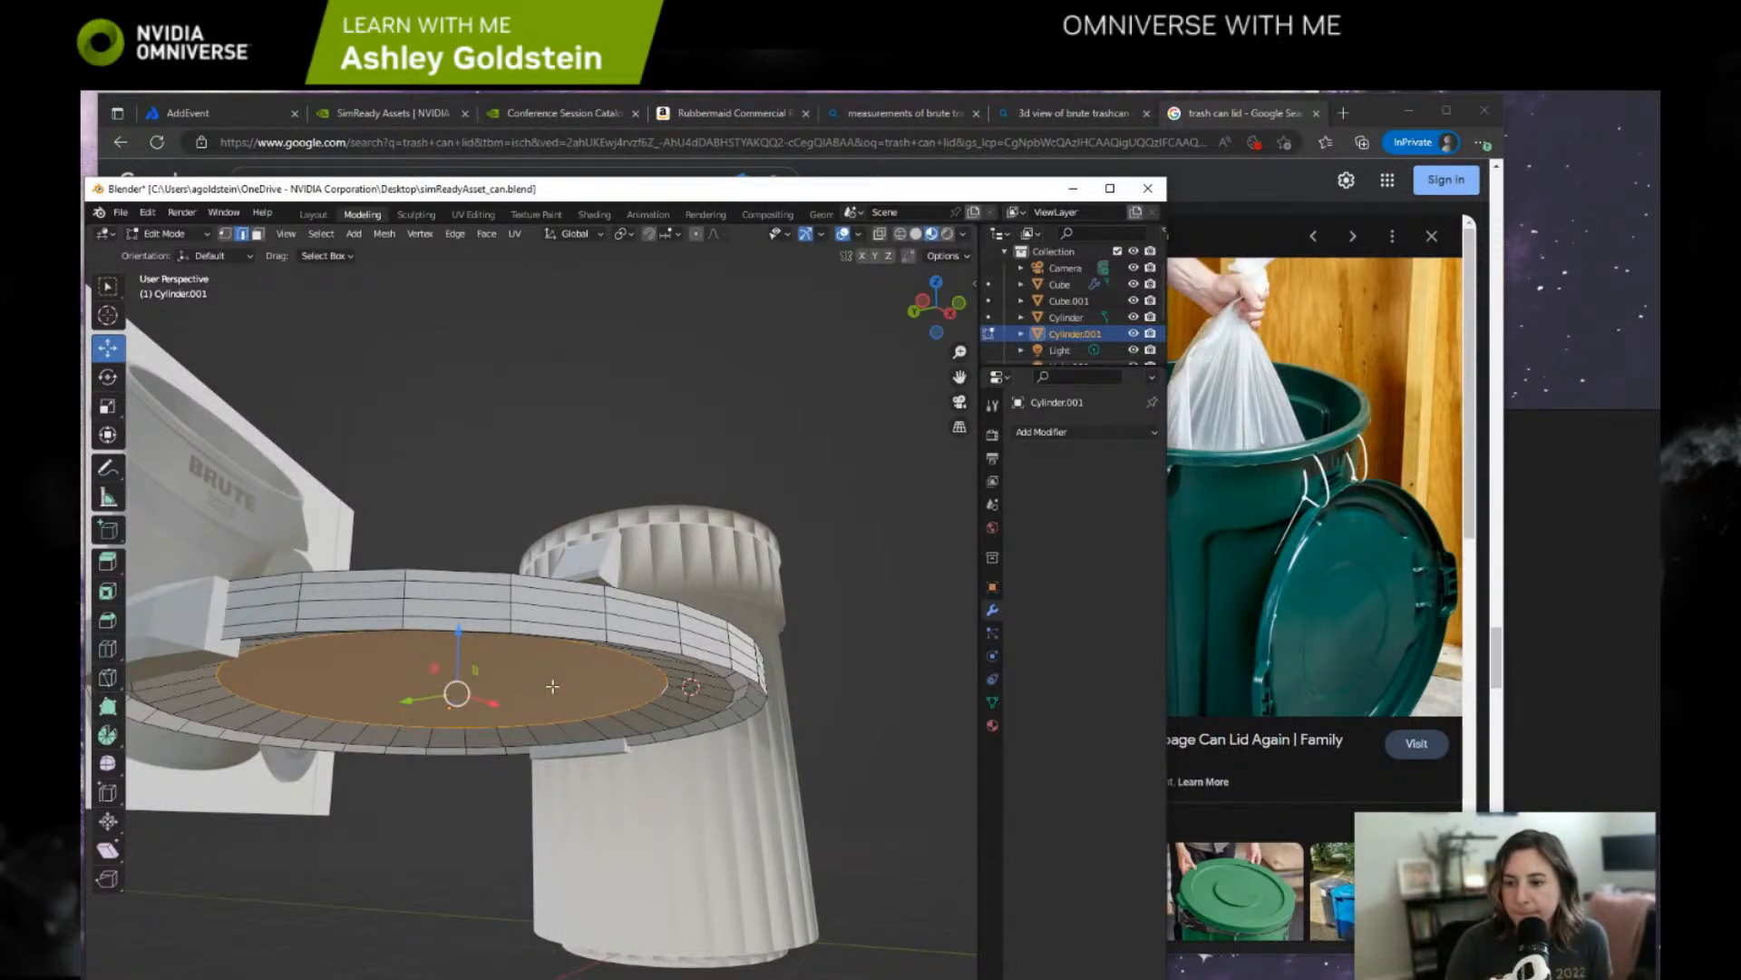
{"action": "middle_click_drag", "start_coordinate": [568, 655], "coordinate": [498, 705]}
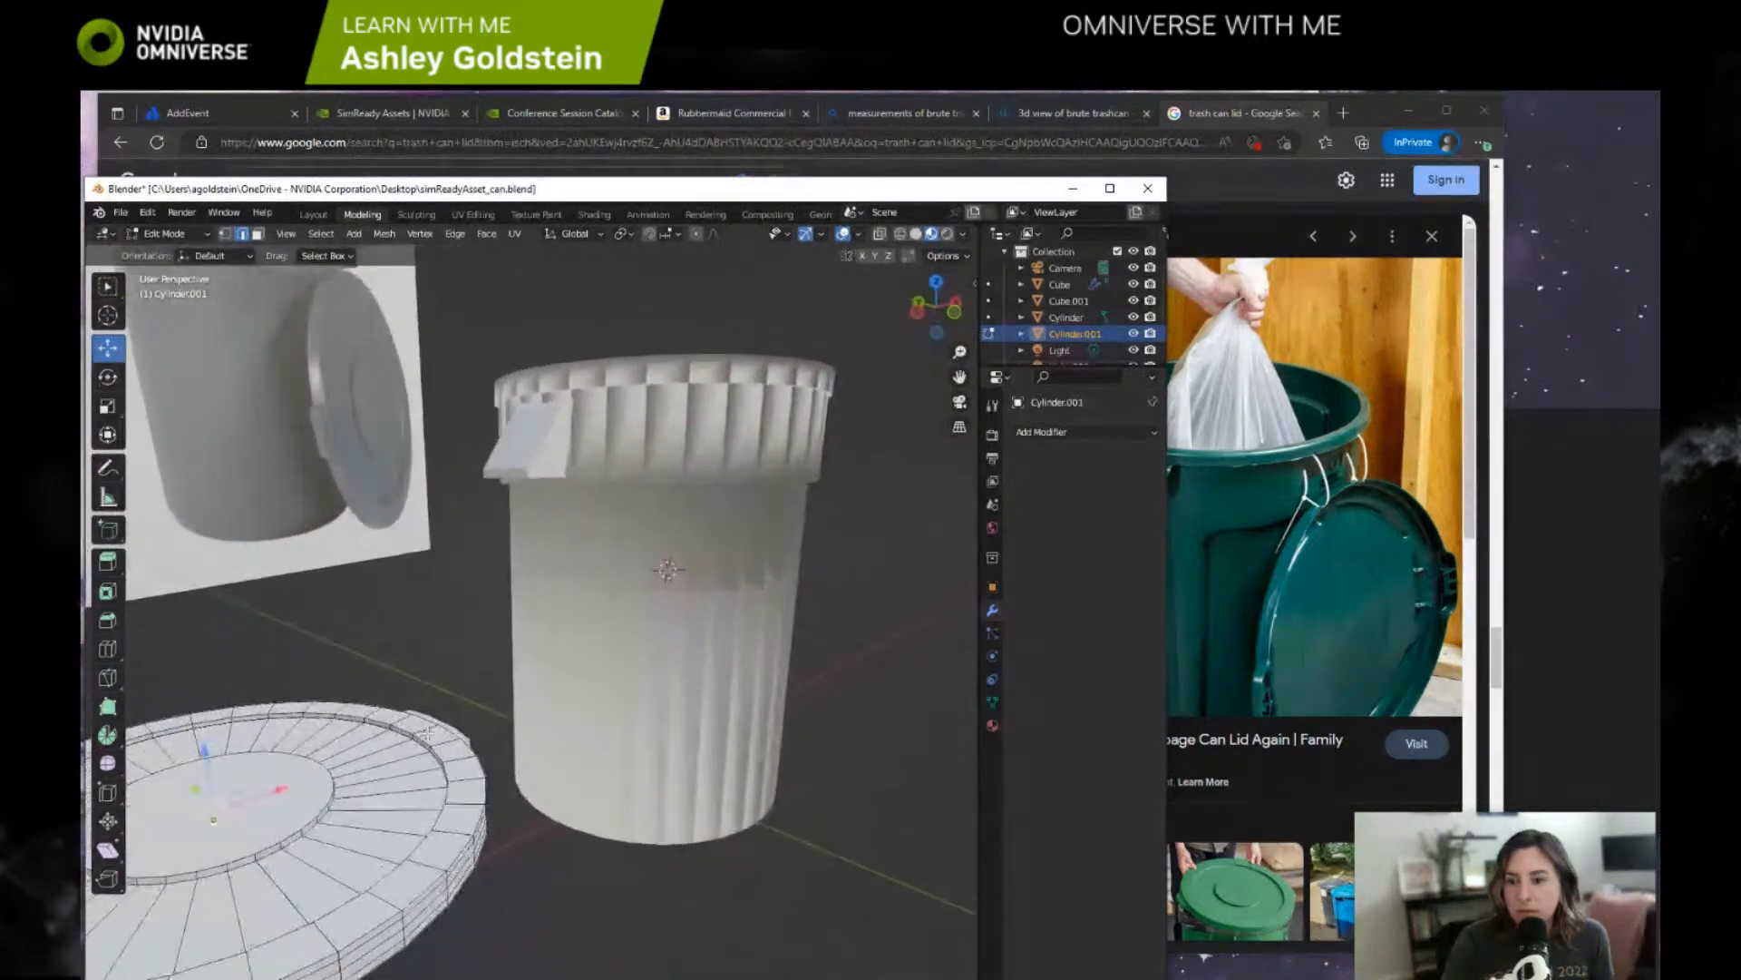
{"action": "middle_click_drag", "start_coordinate": [576, 429], "coordinate": [548, 412]}
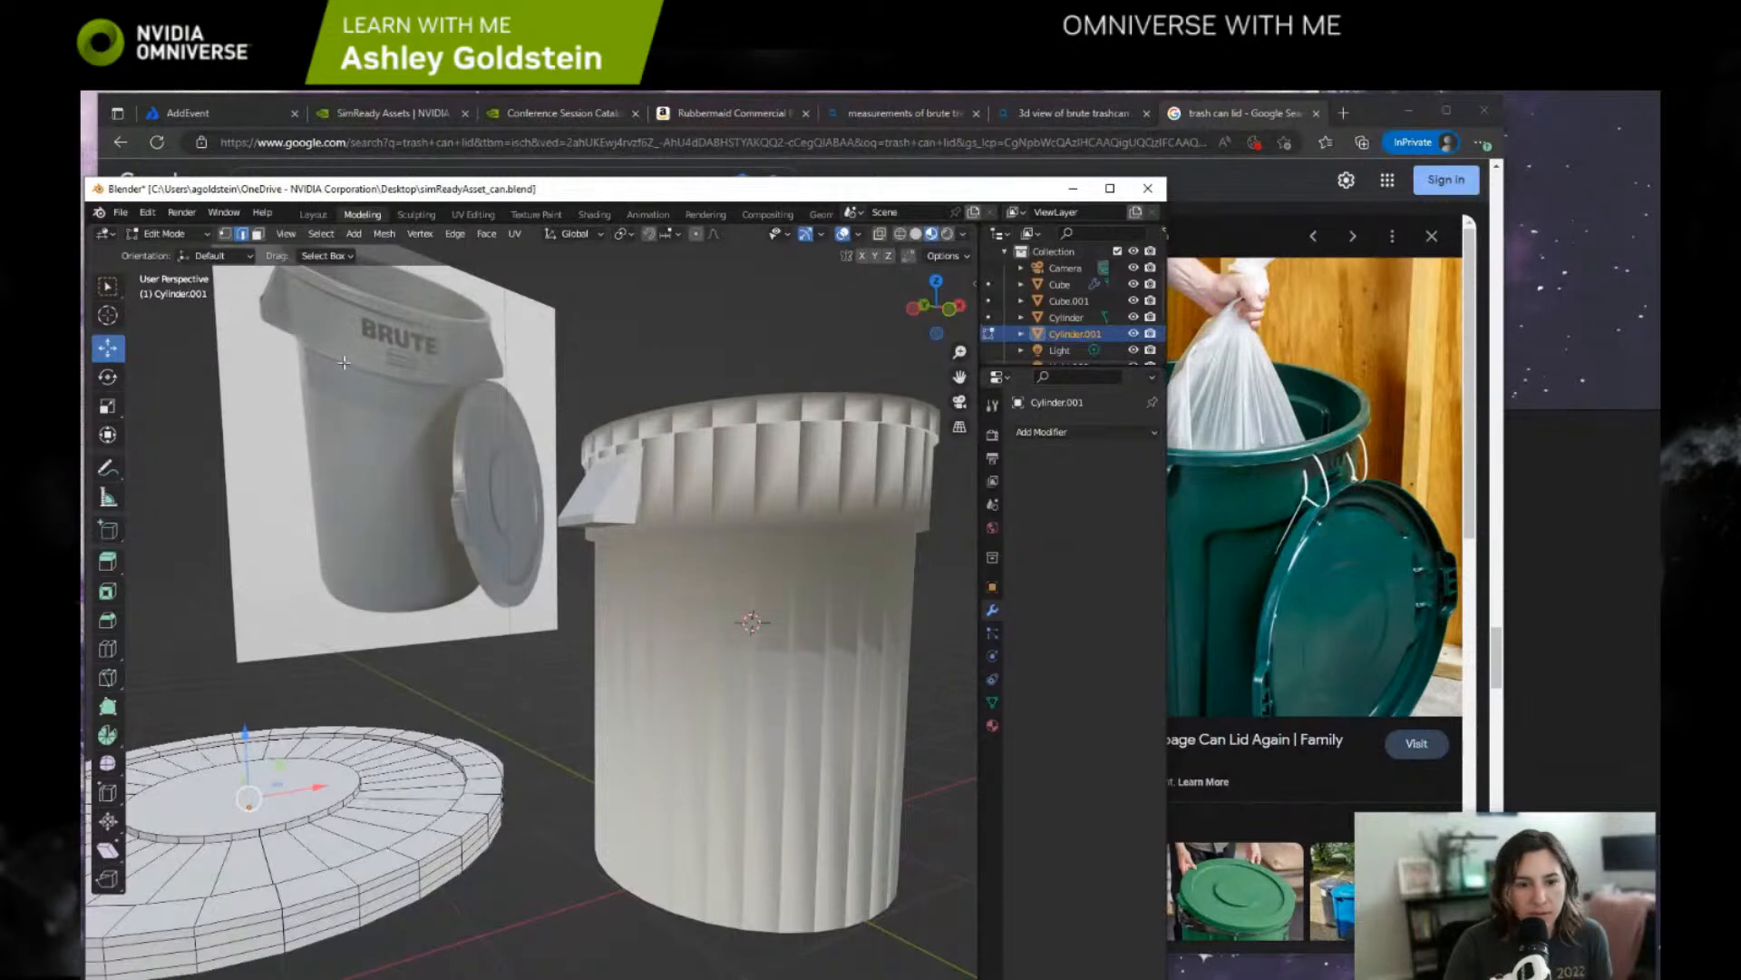
{"action": "scroll", "coordinate": [472, 493], "scroll_direction": "up", "scroll_amount": 2}
{"action": "scroll", "coordinate": [412, 447], "scroll_direction": "down", "scroll_amount": 1}
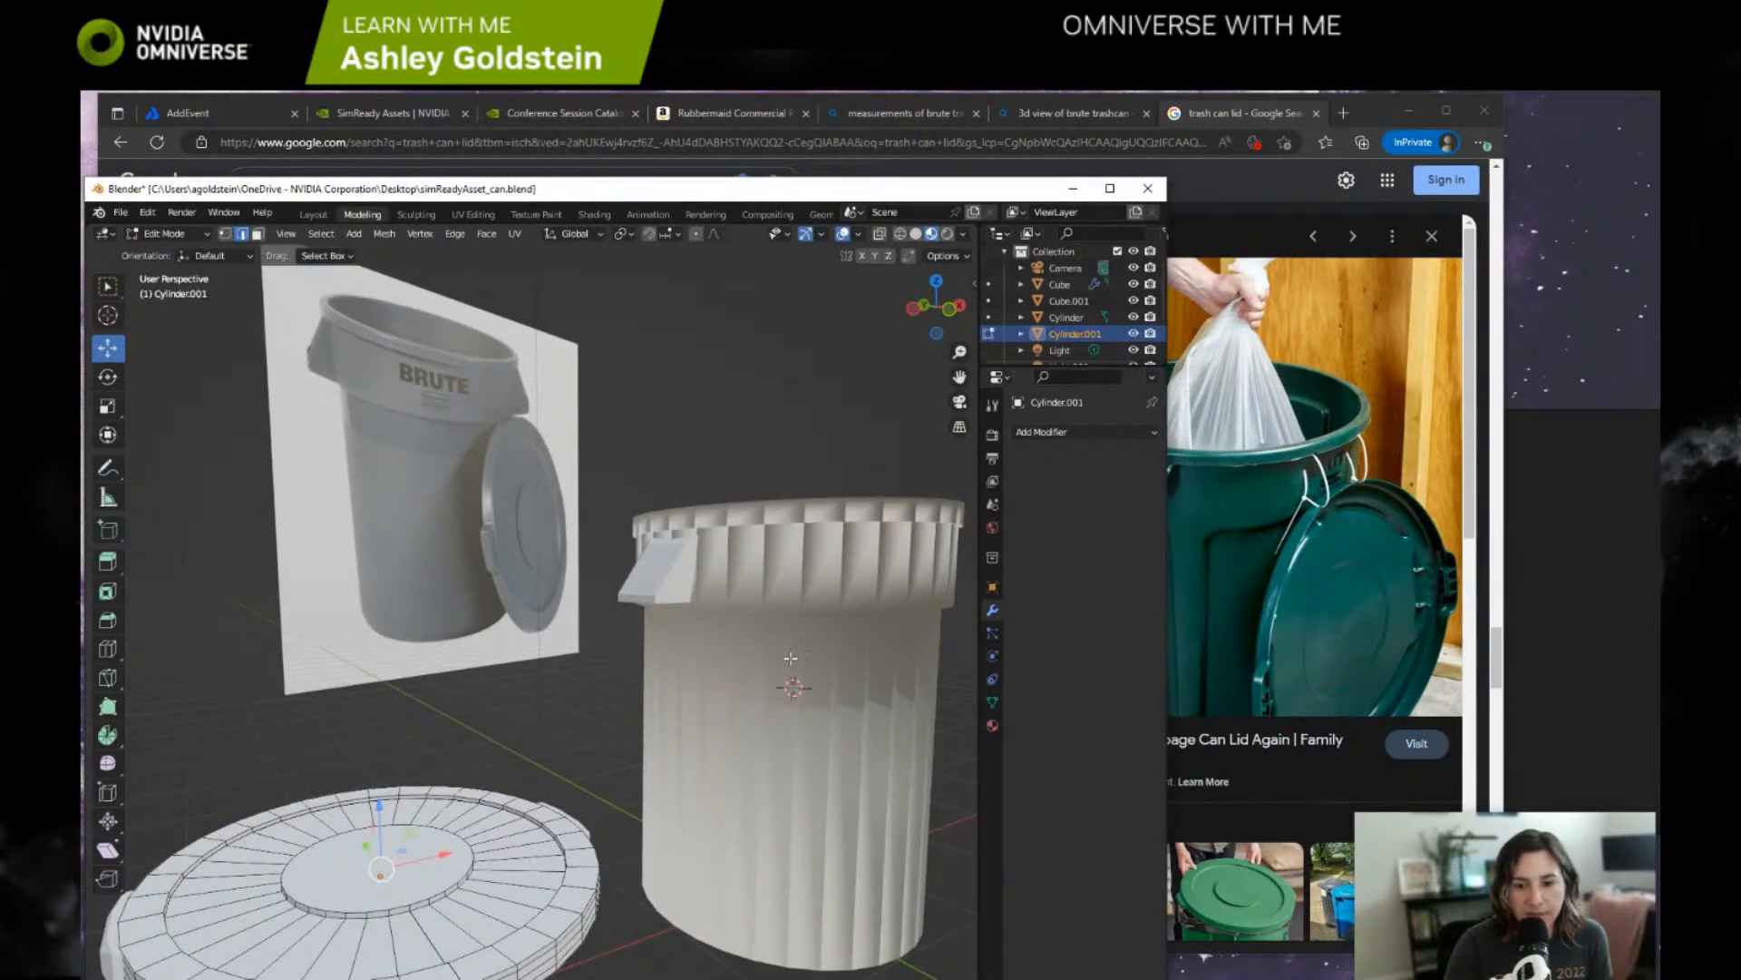
{"action": "middle_click_drag", "start_coordinate": [405, 618], "coordinate": [523, 576]}
{"action": "middle_click_drag", "start_coordinate": [629, 679], "coordinate": [740, 477]}
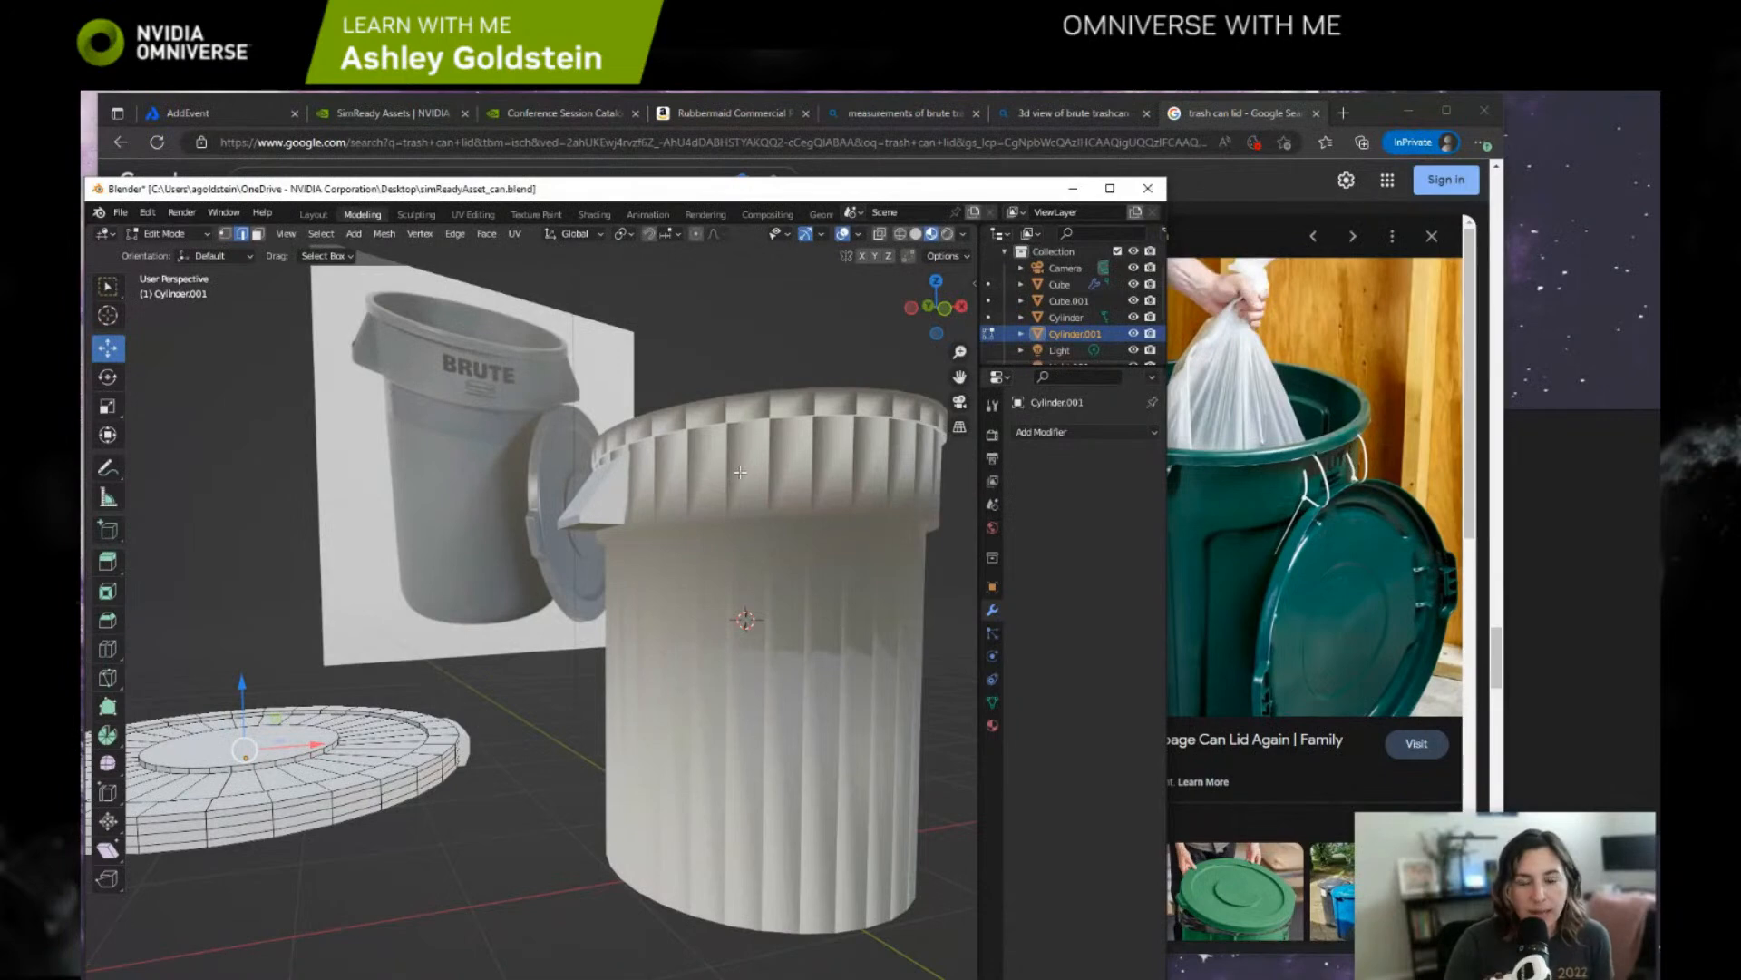
{"action": "middle_click_drag", "start_coordinate": [740, 472], "coordinate": [541, 551]}
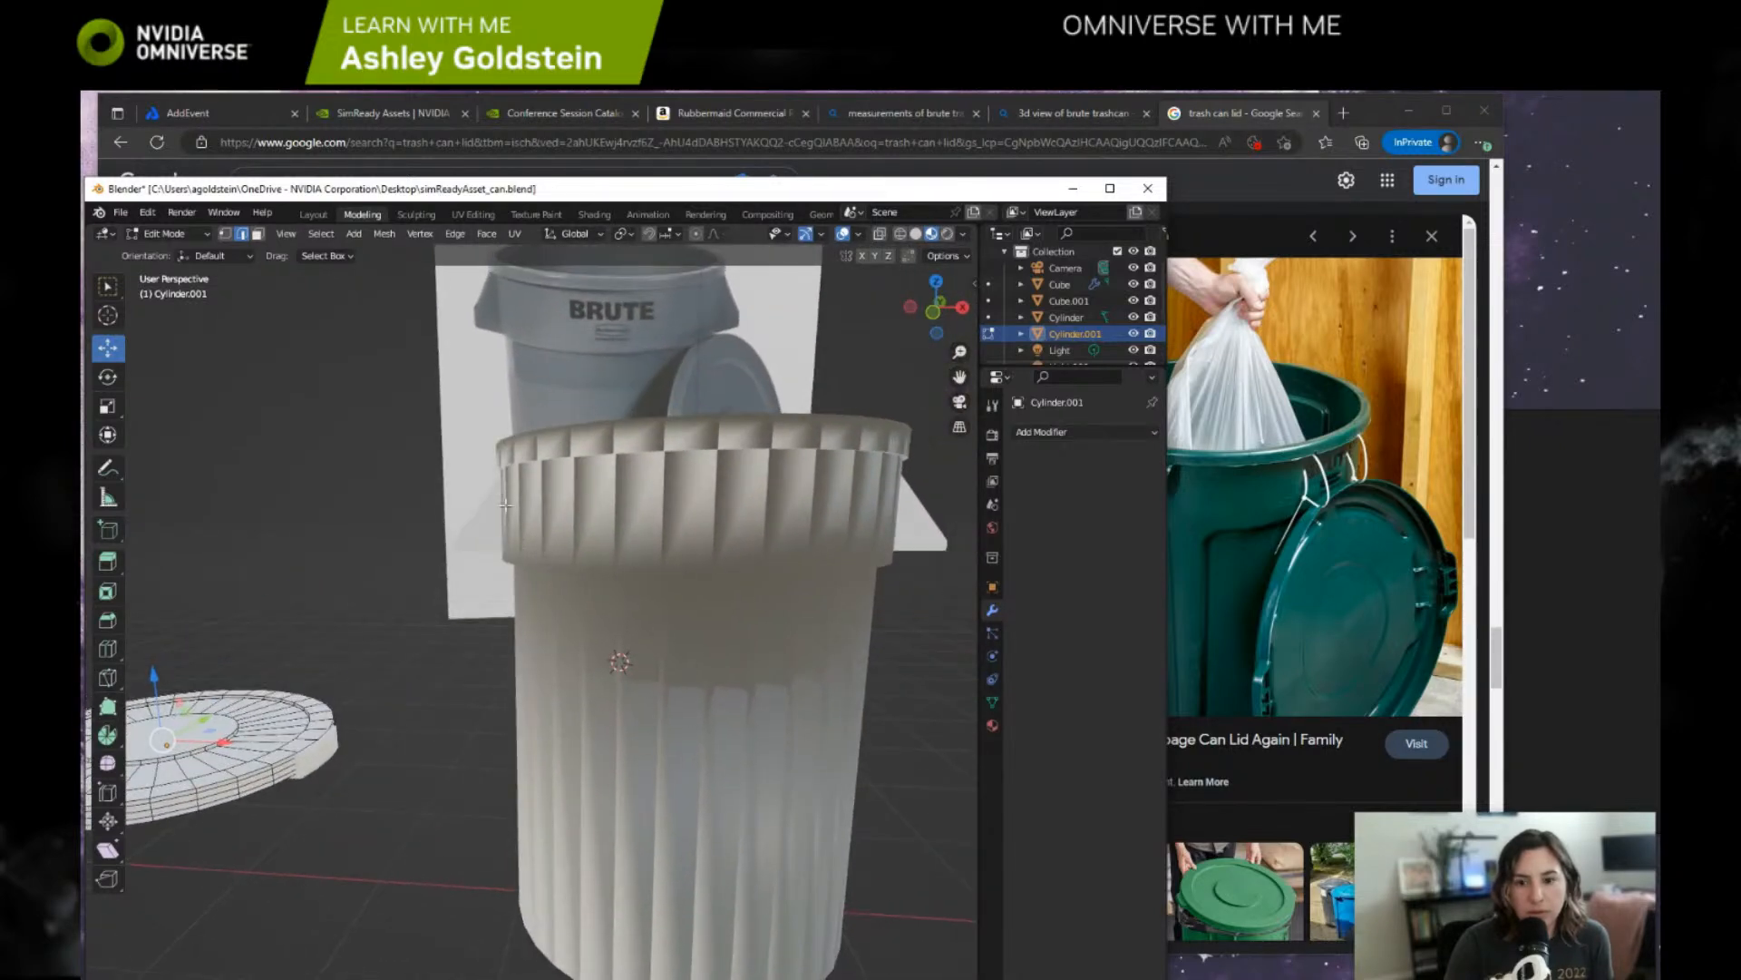
Leave the lid's mesh, select the can's mirrored side handles, and switch mesh selection to faces.
{"action": "key", "text": "Tab"}
{"action": "left_click", "coordinate": [465, 544]}
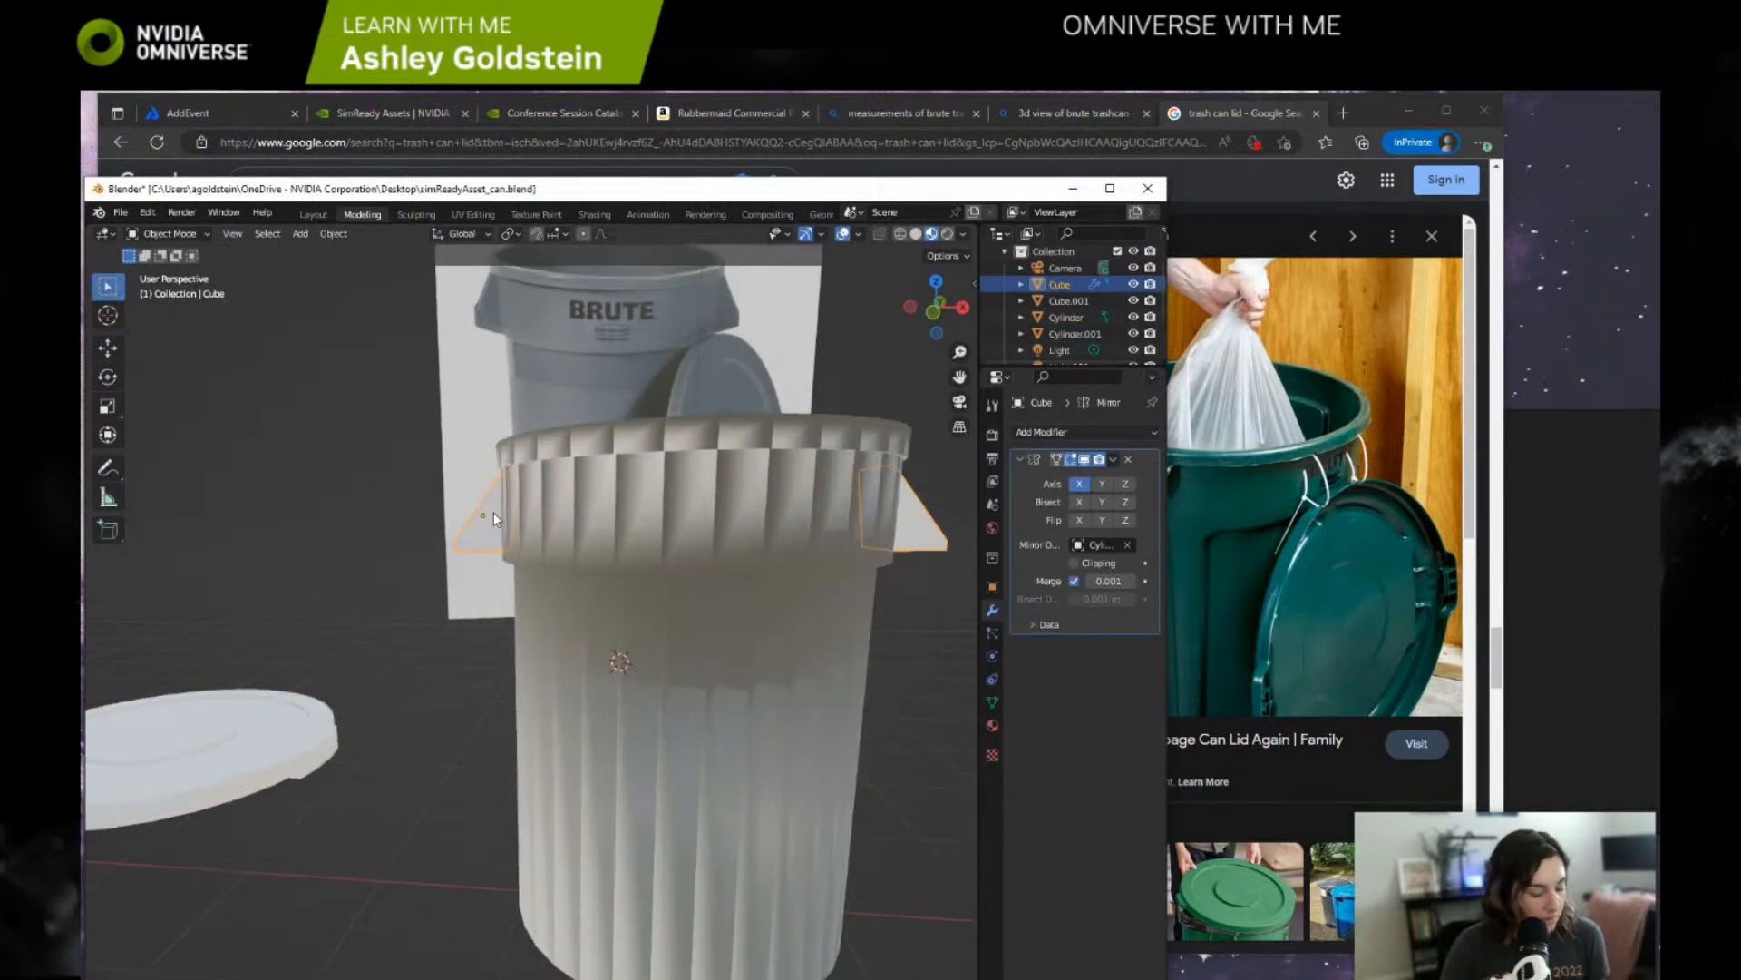
{"action": "key", "text": "Tab"}
{"action": "middle_click_drag", "start_coordinate": [520, 533], "coordinate": [436, 542]}
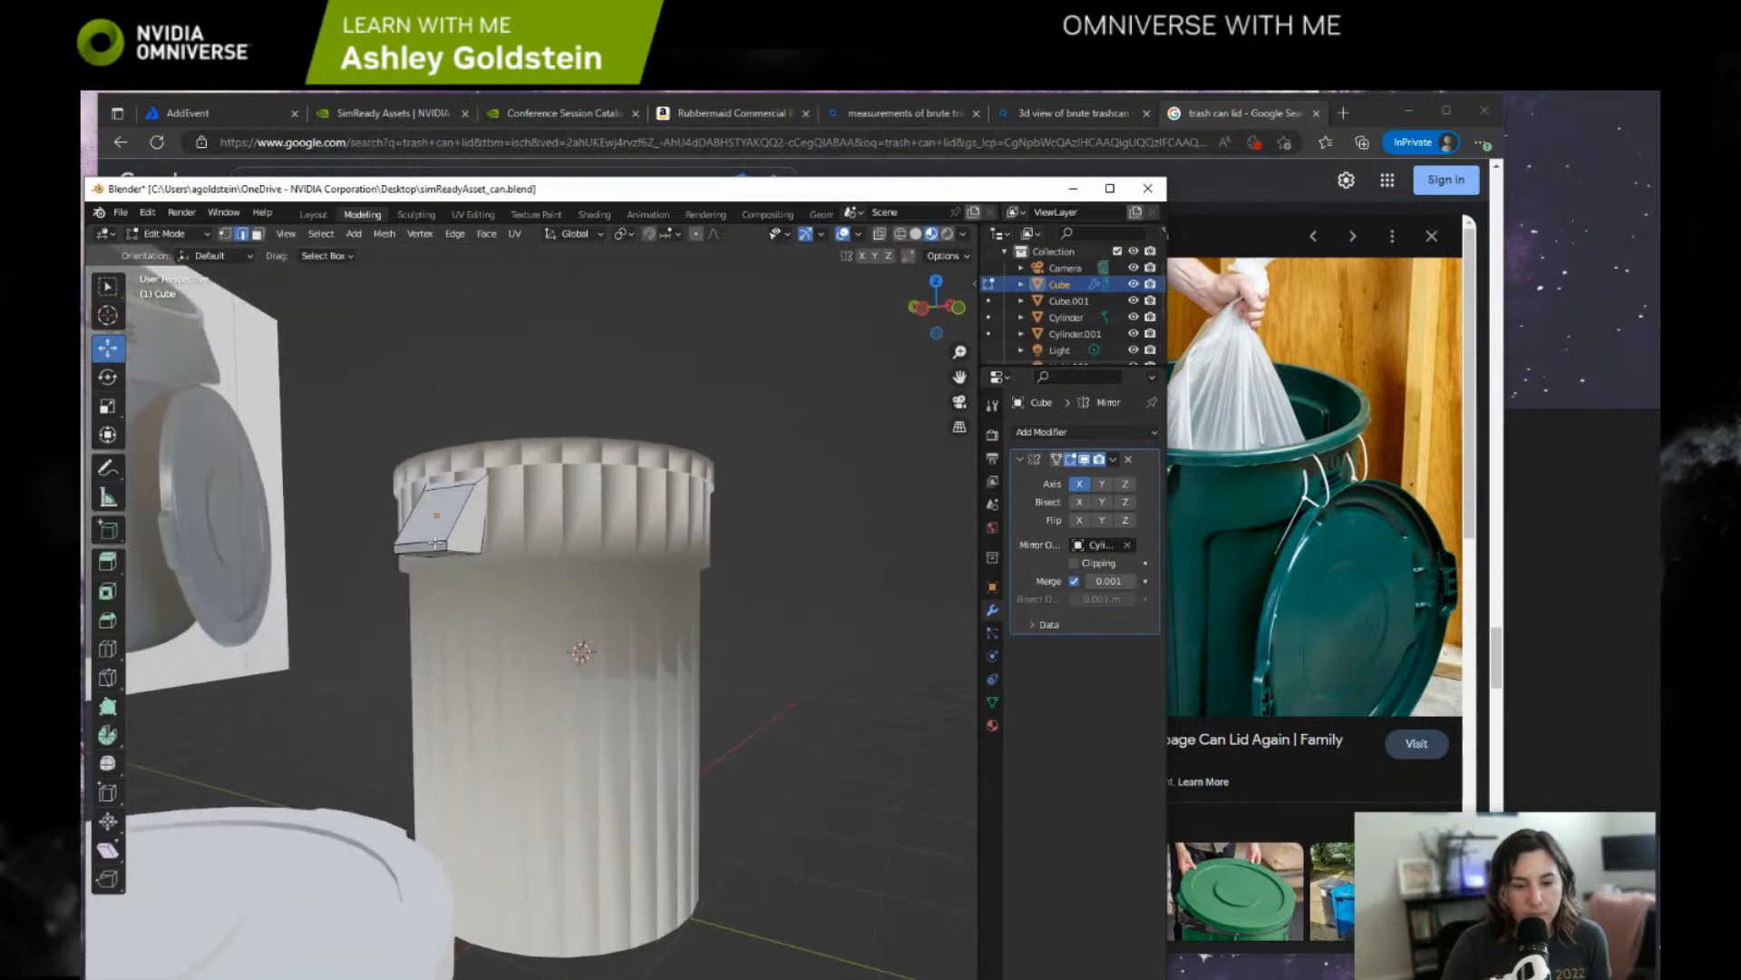
{"action": "middle_click_drag", "start_coordinate": [324, 343], "coordinate": [295, 339]}
{"action": "left_click", "coordinate": [257, 234]}
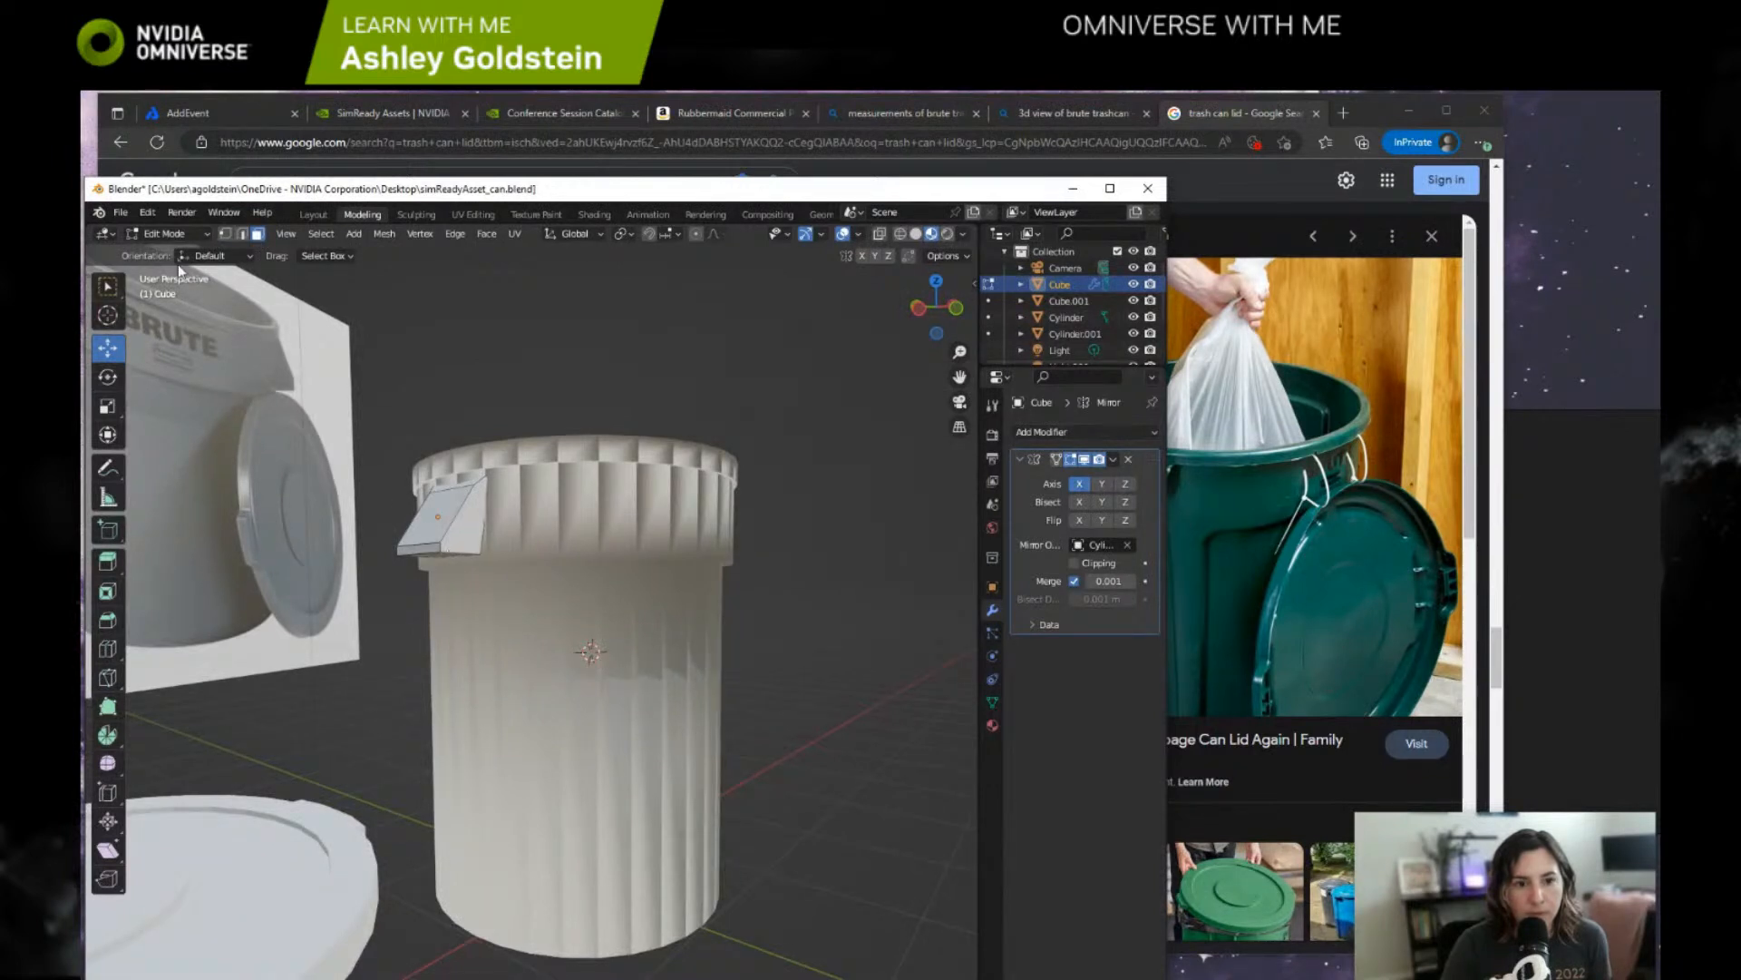
{"action": "key", "text": "Tab"}
Scale the mirrored side handles slightly narrower along X and shift them along X toward the can's rim.
{"action": "middle_click_drag", "start_coordinate": [187, 466], "coordinate": [136, 426]}
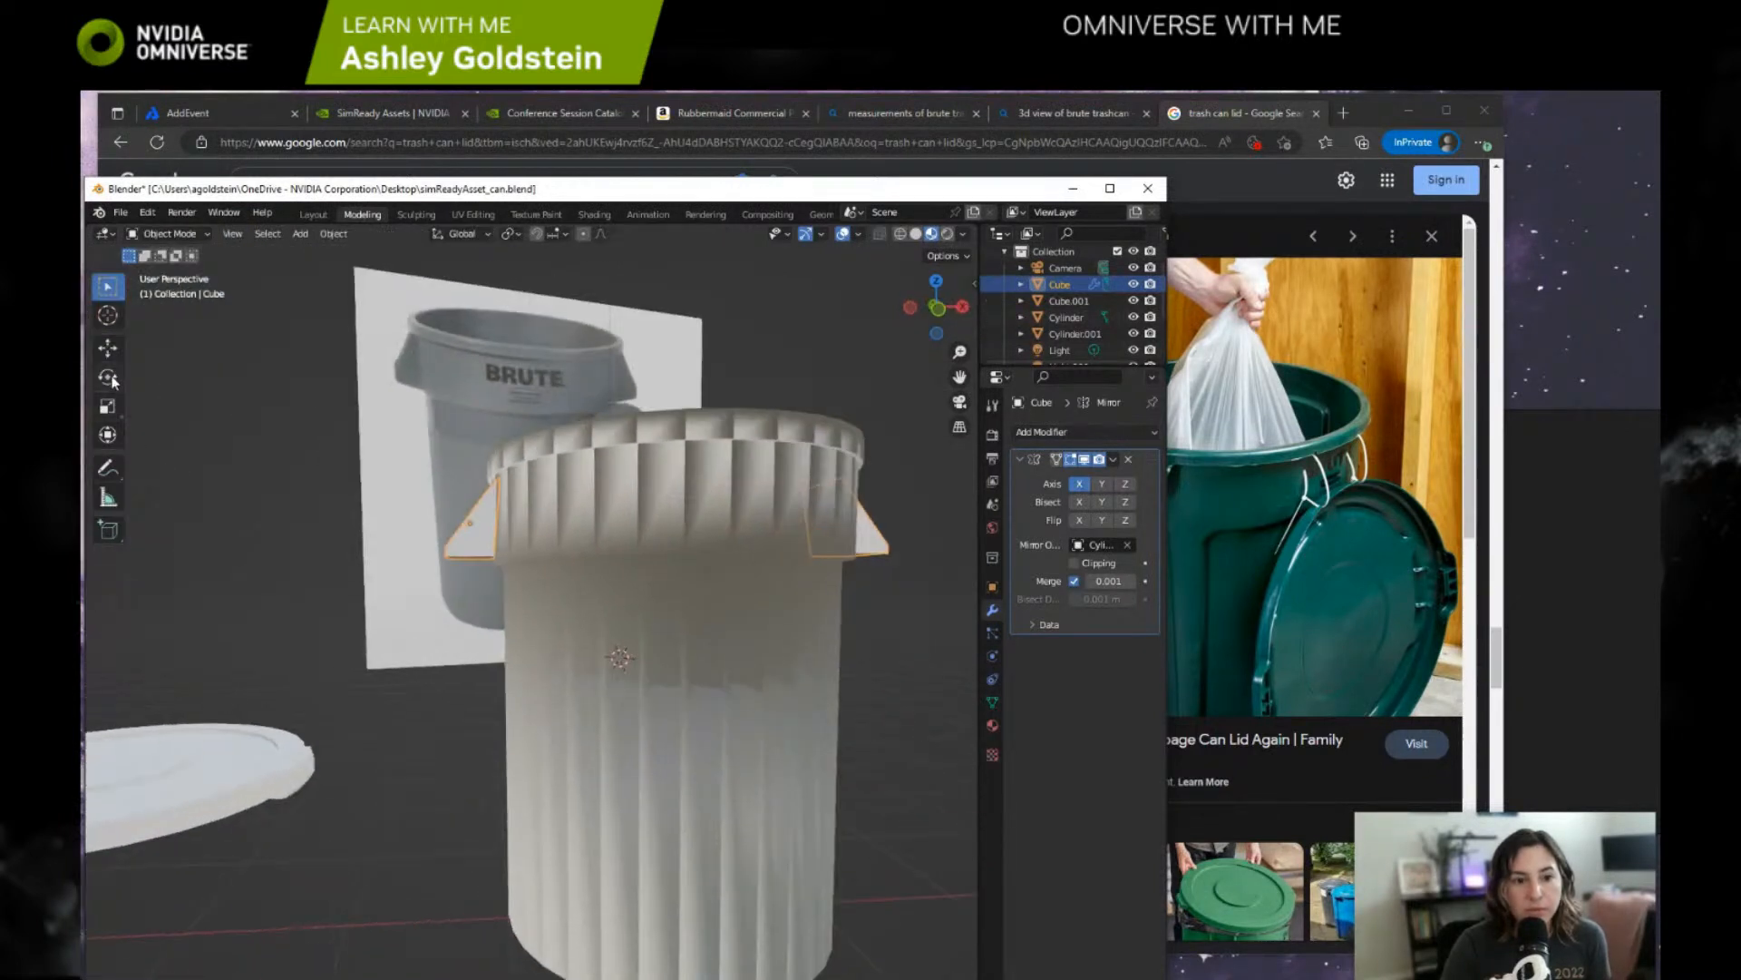
{"action": "left_click", "coordinate": [107, 405]}
{"action": "left_click_drag", "start_coordinate": [533, 523], "coordinate": [524, 526]}
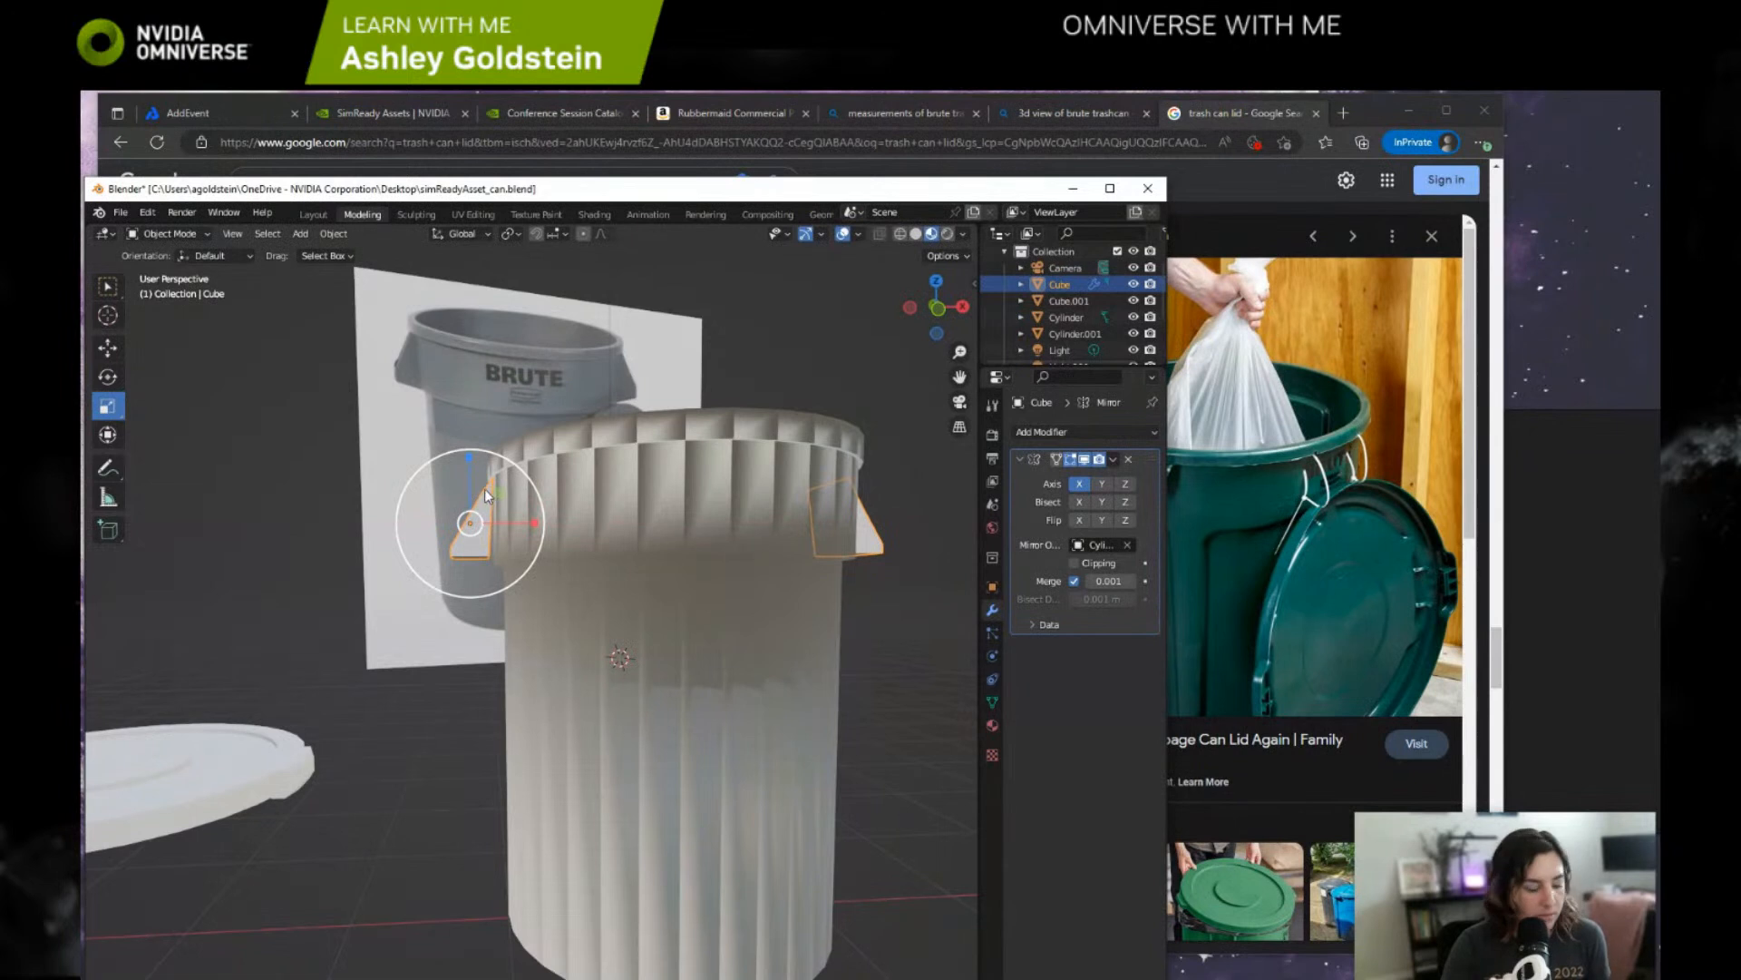
{"action": "left_click", "coordinate": [107, 347]}
{"action": "left_click_drag", "start_coordinate": [539, 523], "coordinate": [543, 523]}
Shift the mirrored side handles slightly along X against the can's rim and check their fit from several angles.
{"action": "middle_click_drag", "start_coordinate": [645, 519], "coordinate": [531, 651]}
{"action": "left_click", "coordinate": [530, 652]}
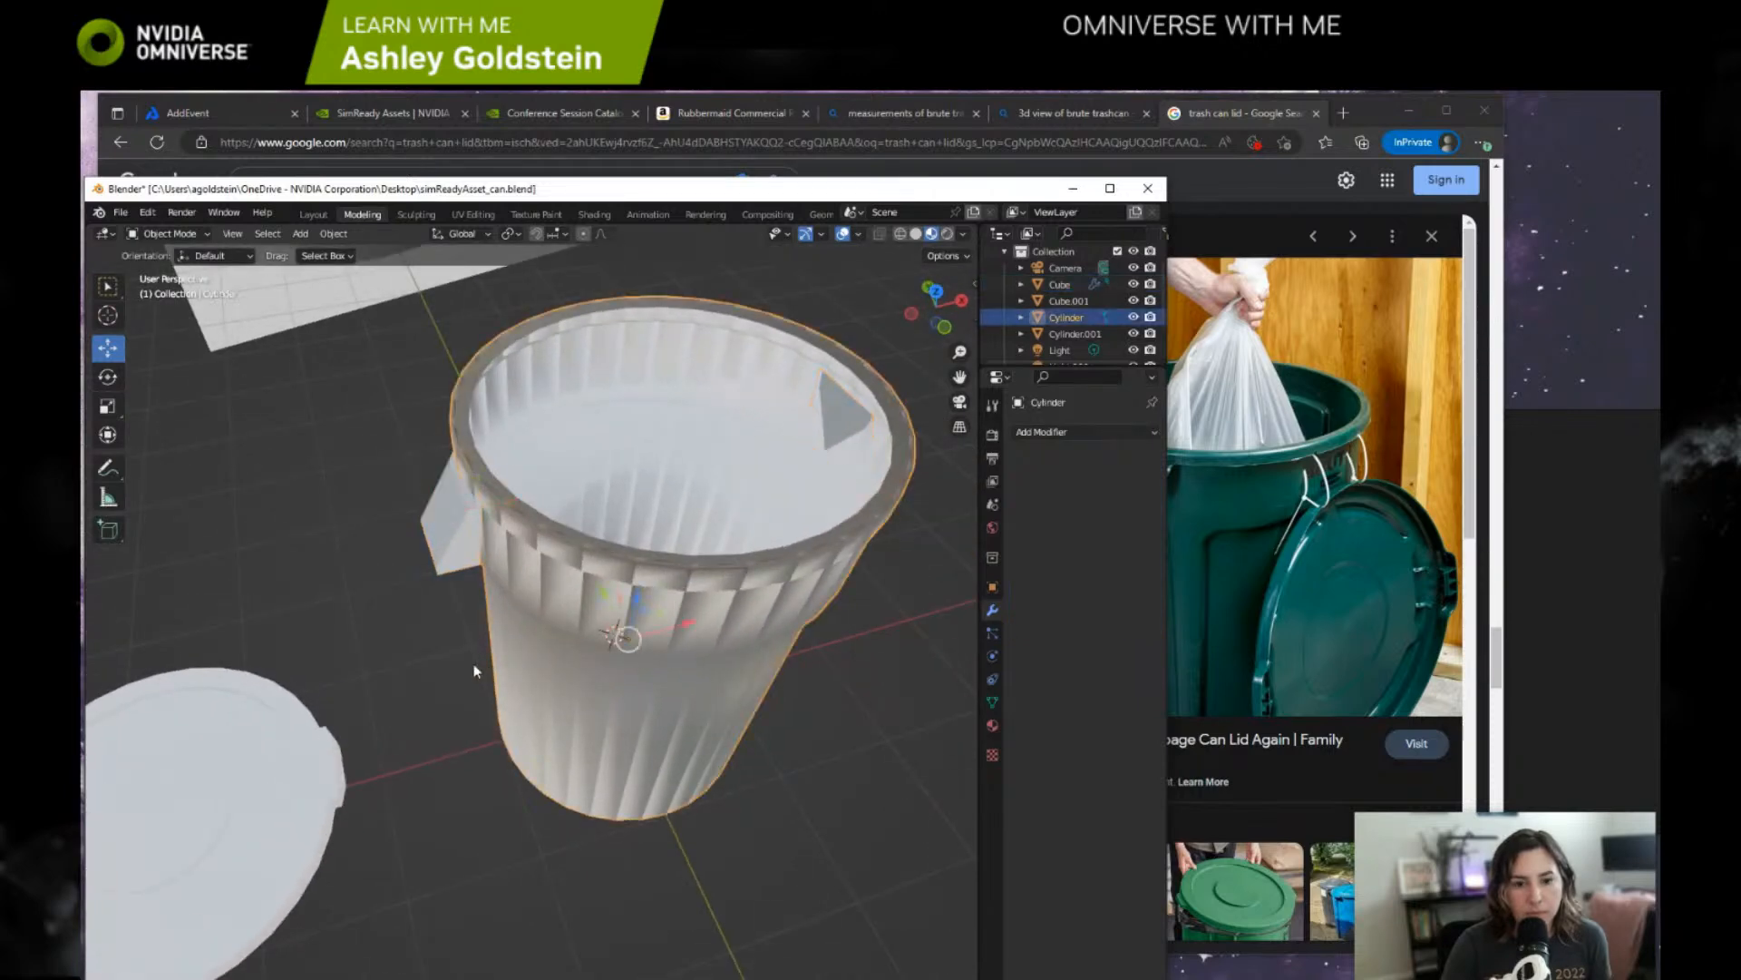
{"action": "left_click", "coordinate": [428, 672]}
{"action": "middle_click_drag", "start_coordinate": [428, 672], "coordinate": [442, 568]}
{"action": "left_click", "coordinate": [467, 508]}
{"action": "key", "text": "g"}
{"action": "key", "text": "x"}
{"action": "left_click_drag", "start_coordinate": [502, 515], "coordinate": [499, 515]}
{"action": "left_click", "coordinate": [366, 544]}
{"action": "mouse_move", "coordinate": [317, 575]}
{"action": "middle_mouse_down"}
{"action": "mouse_move", "coordinate": [331, 619]}
{"action": "mouse_move", "coordinate": [339, 580]}
{"action": "middle_mouse_up"}
{"action": "left_click", "coordinate": [440, 510]}
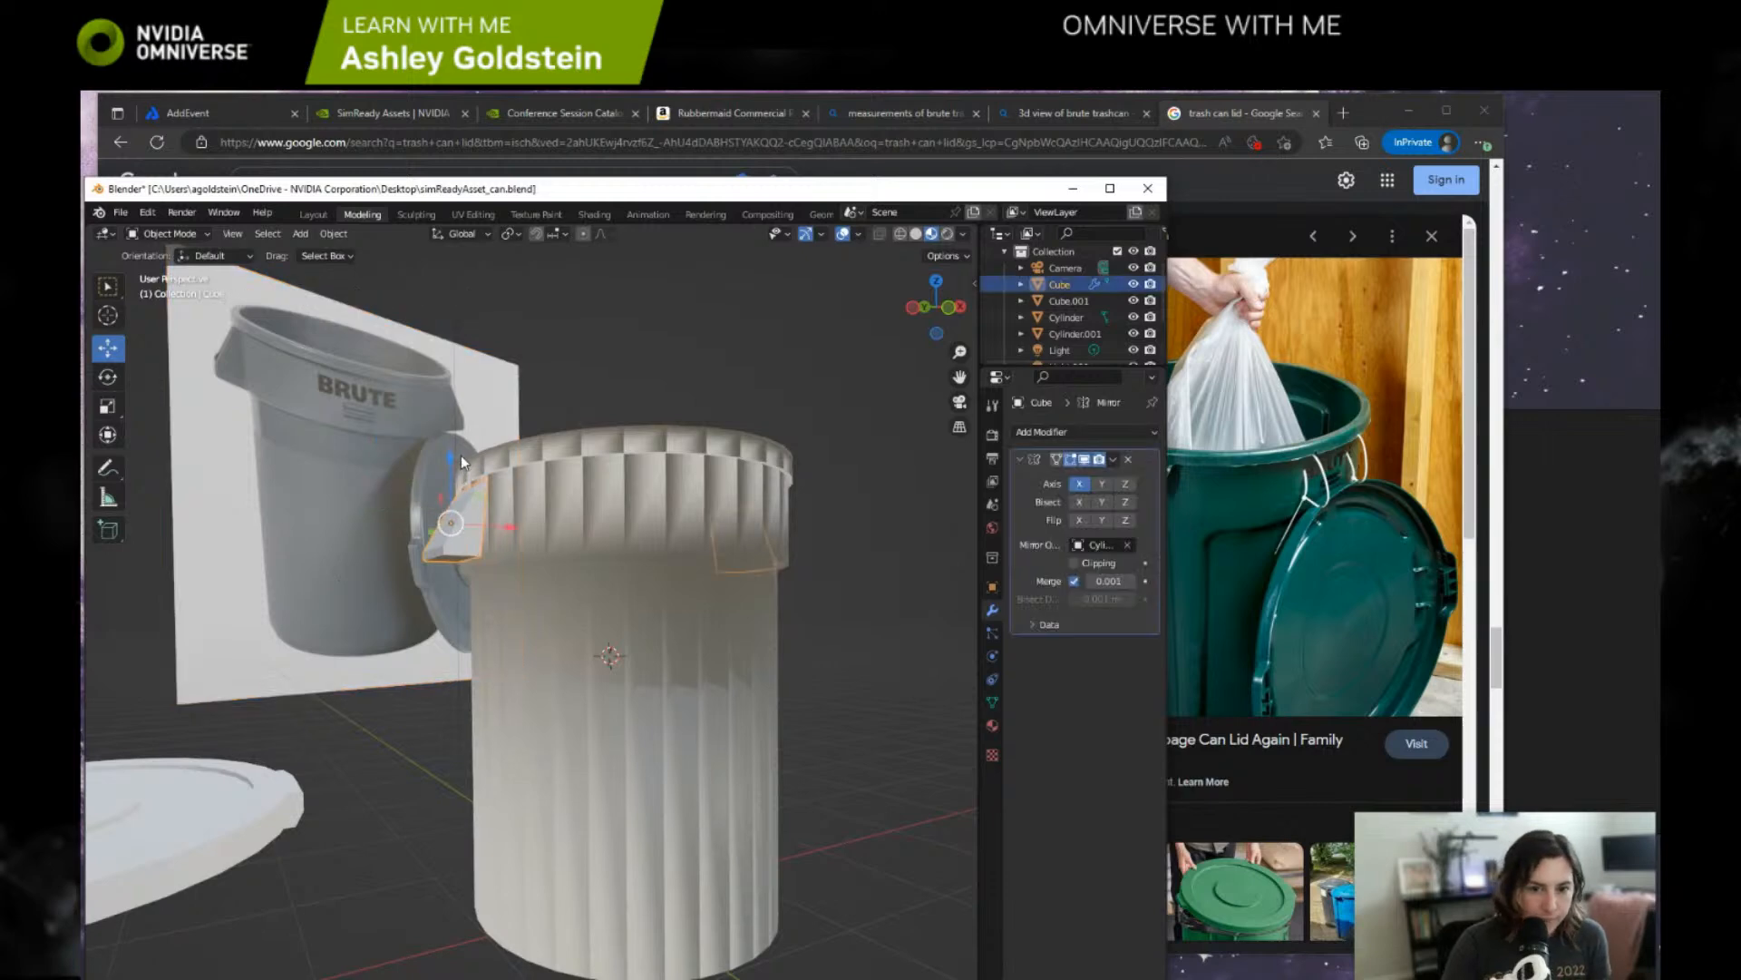
{"action": "left_click", "coordinate": [345, 633]}
{"action": "middle_click_drag", "start_coordinate": [344, 633], "coordinate": [303, 687]}
{"action": "scroll", "coordinate": [388, 722], "scroll_direction": "down", "scroll_amount": 6}
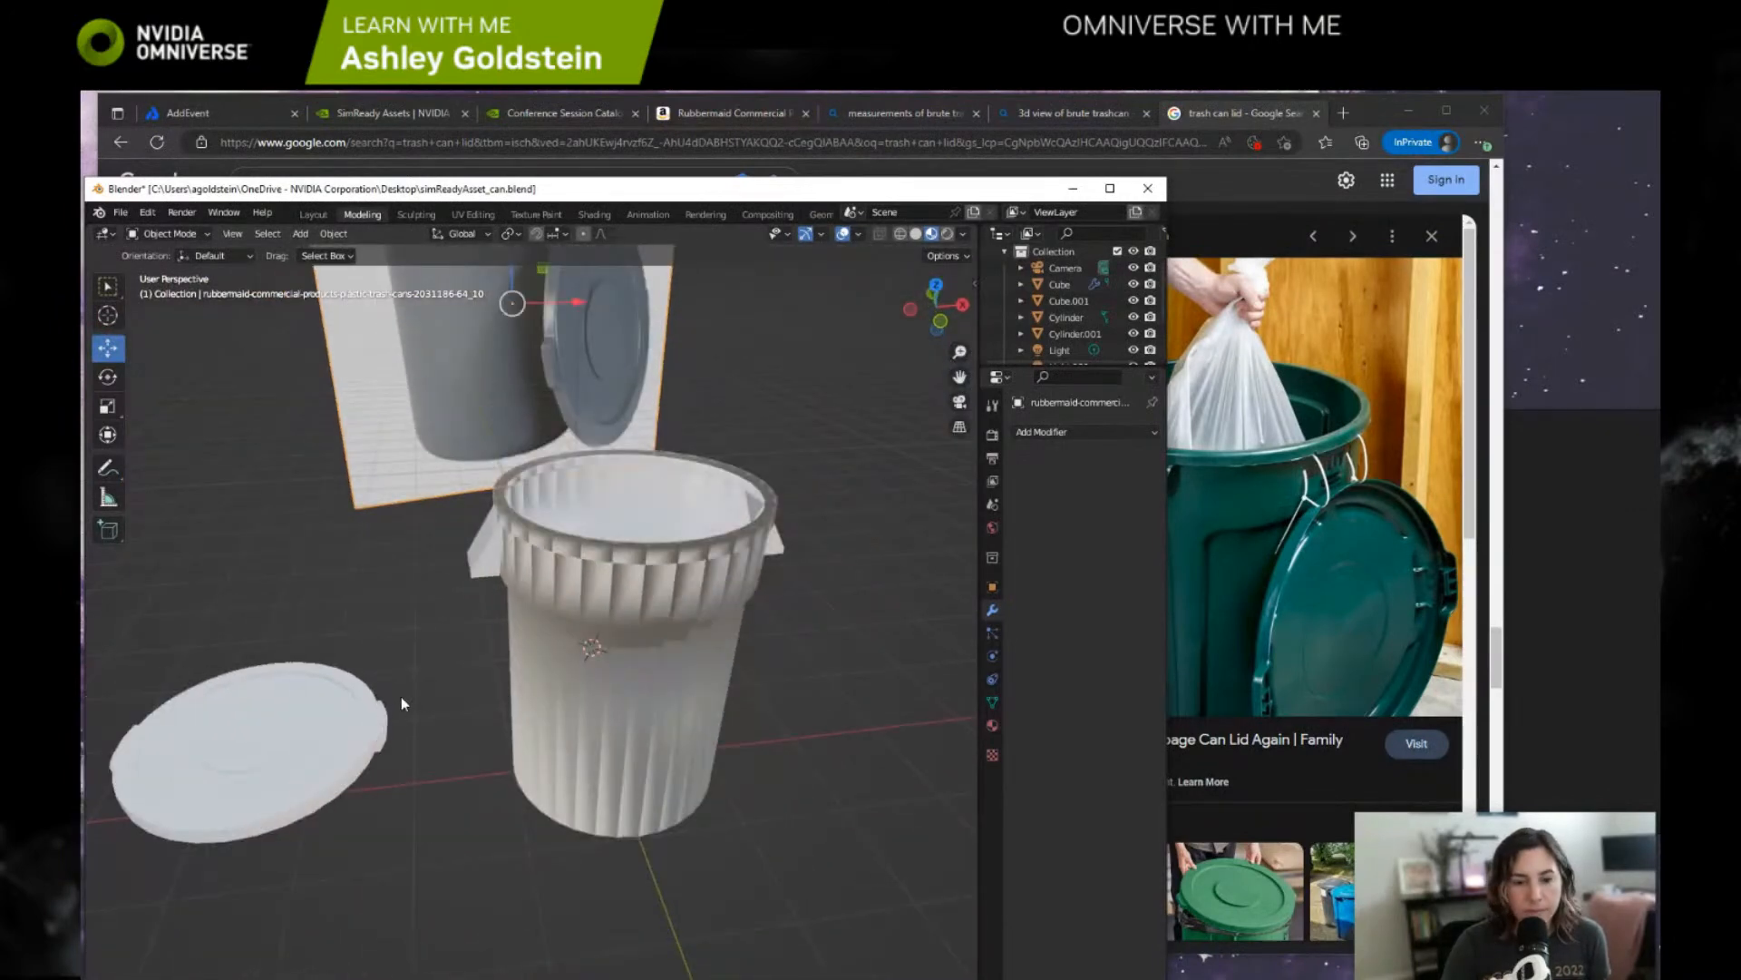
Compare the can, handles and lid in wireframe, solid and material preview shading.
{"action": "left_click", "coordinate": [901, 234]}
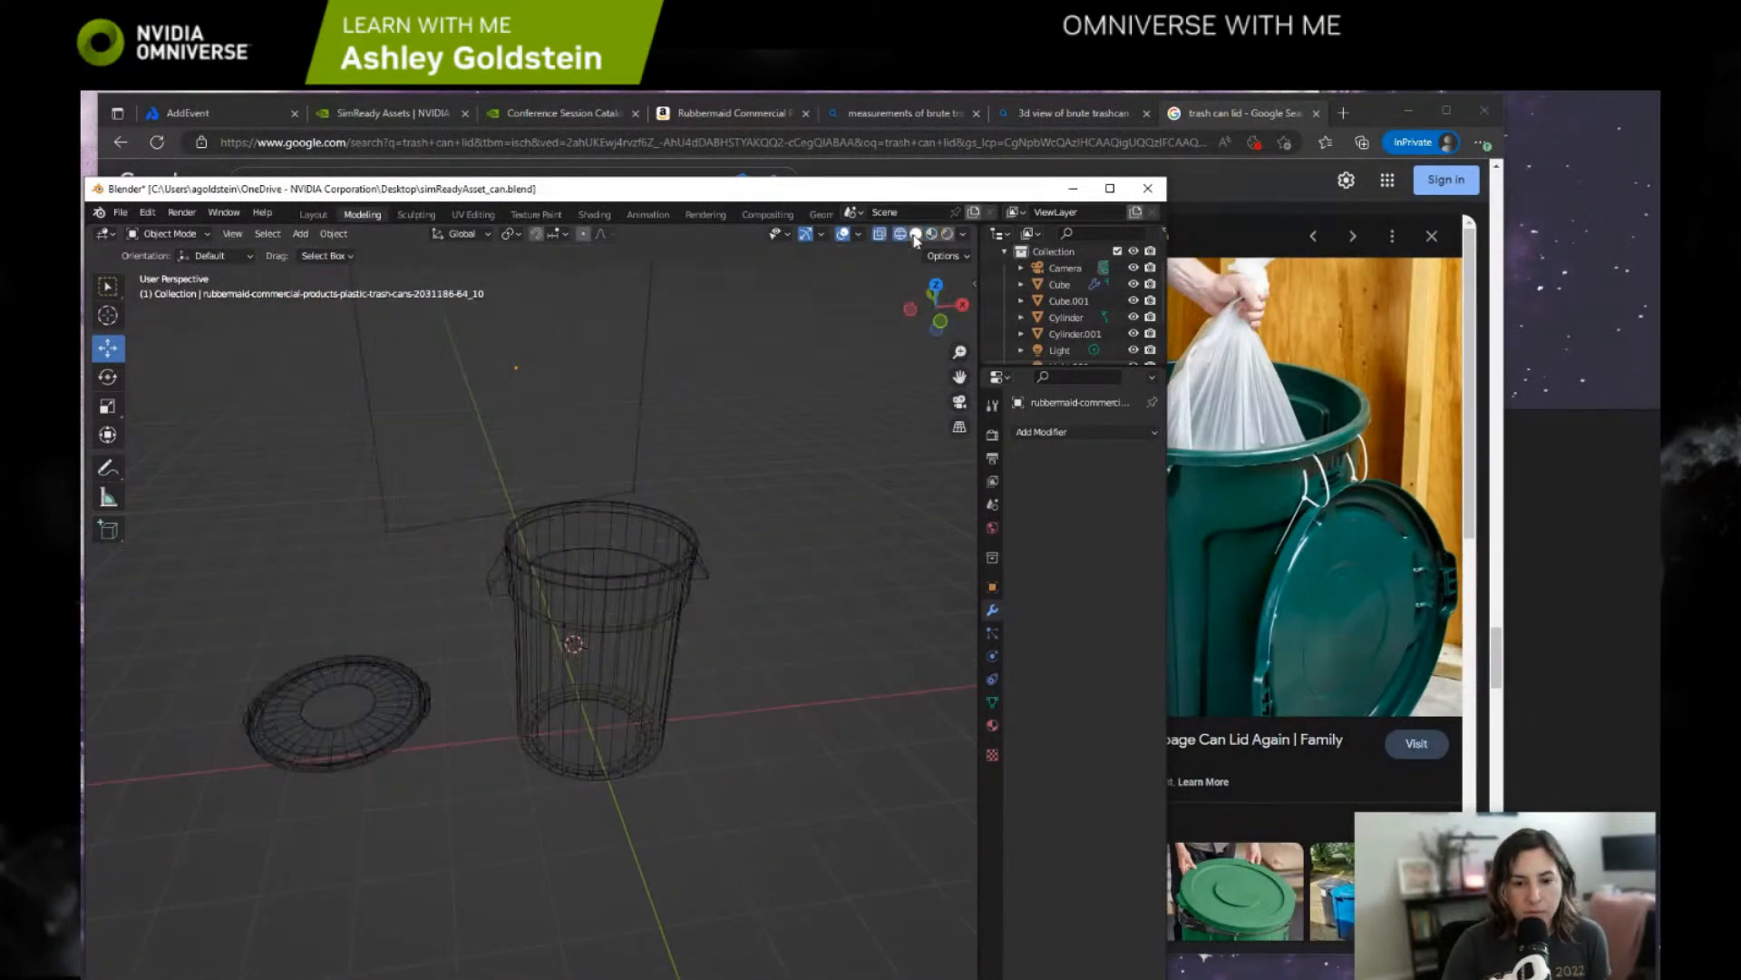
{"action": "middle_click_drag", "start_coordinate": [870, 363], "coordinate": [711, 561]}
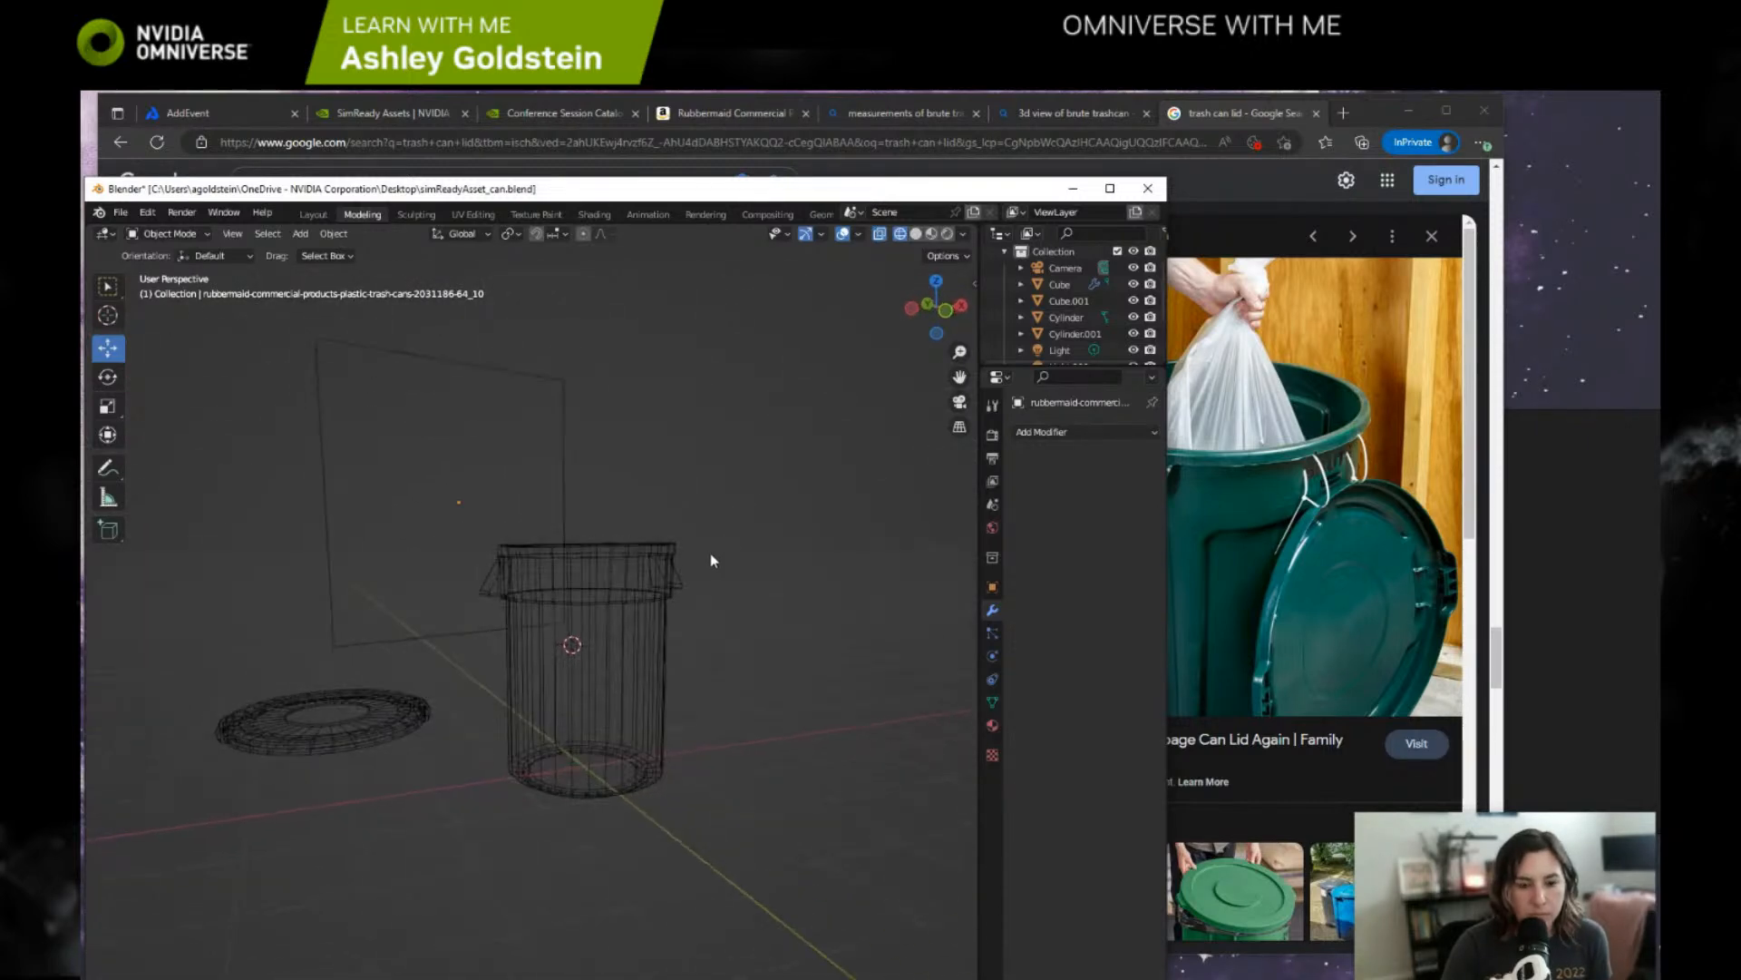
{"action": "left_click", "coordinate": [916, 234]}
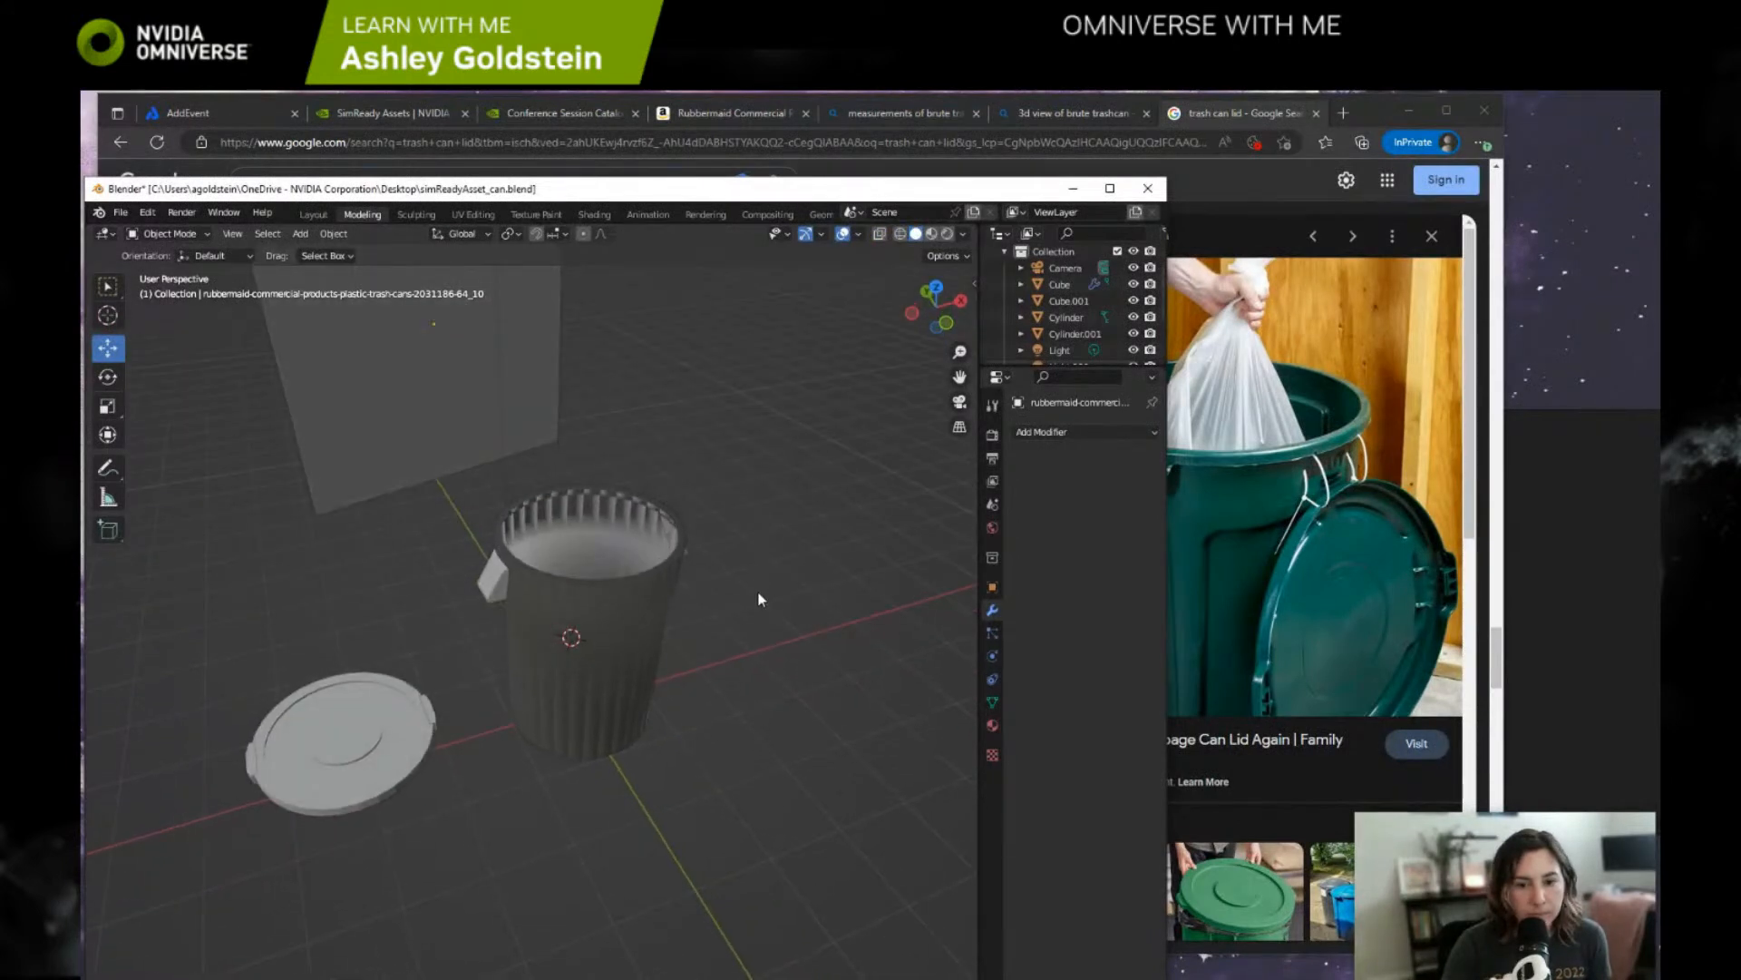
{"action": "left_click", "coordinate": [932, 235]}
{"action": "scroll", "coordinate": [781, 540], "scroll_direction": "up", "scroll_amount": 3}
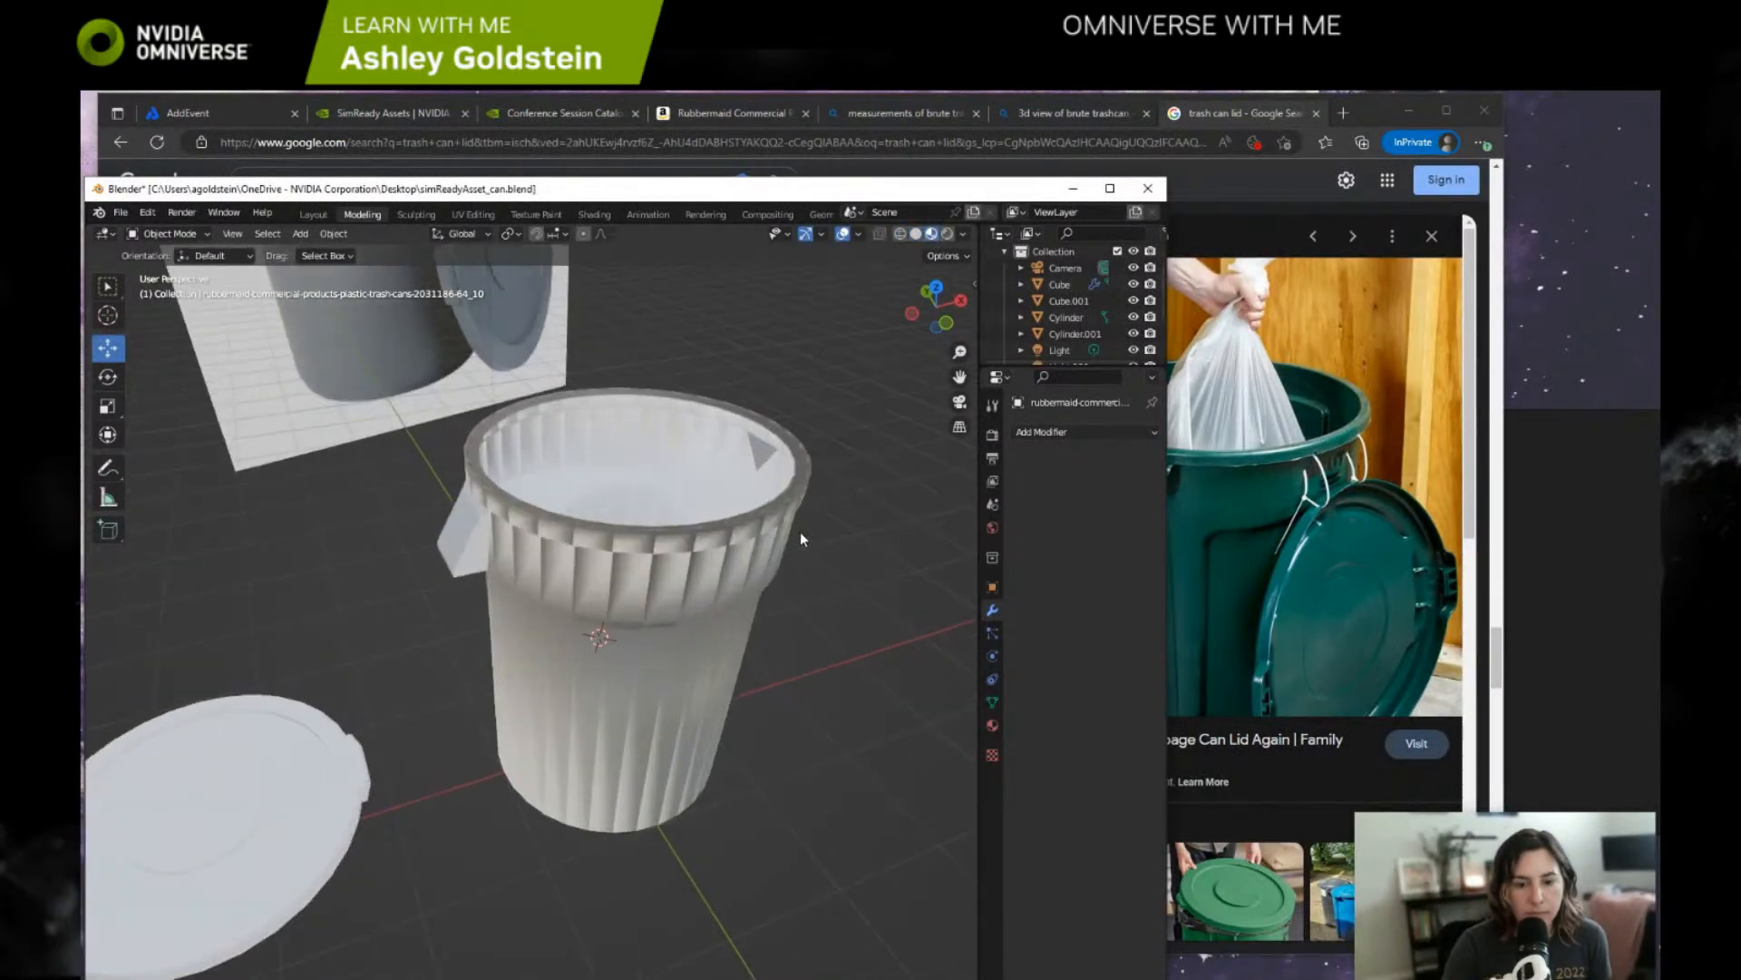
{"action": "scroll", "coordinate": [771, 581], "scroll_direction": "up", "scroll_amount": 2}
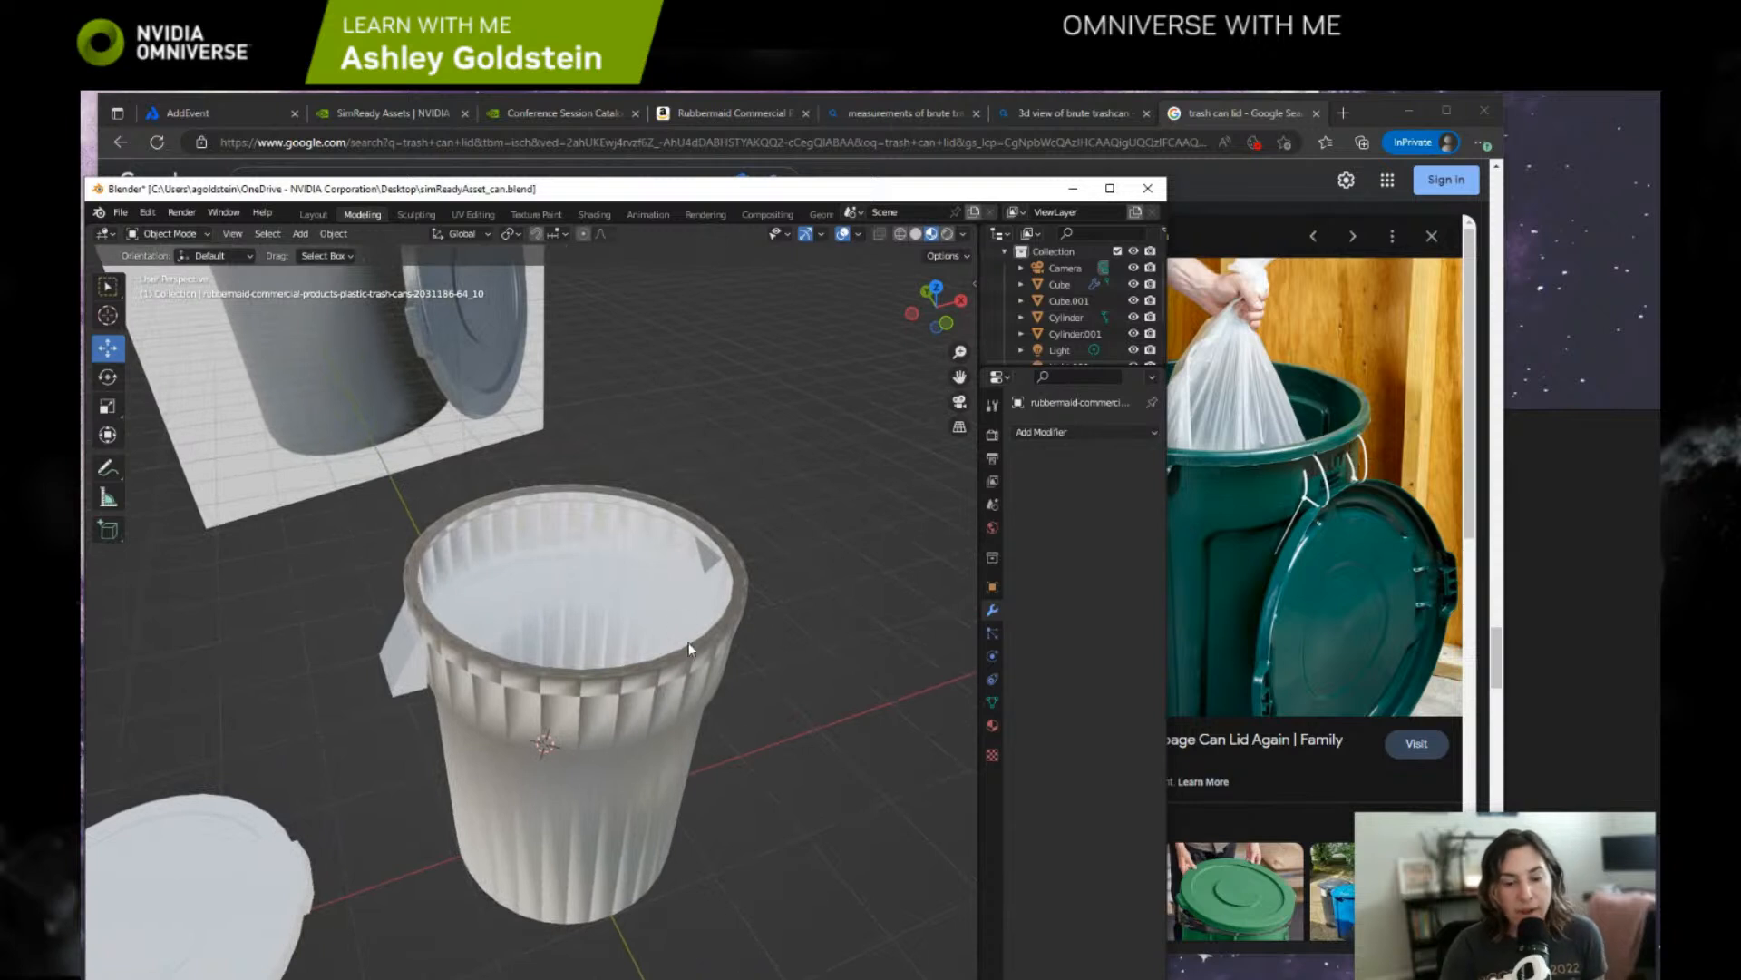
{"action": "middle_click_drag", "start_coordinate": [688, 763], "coordinate": [661, 653]}
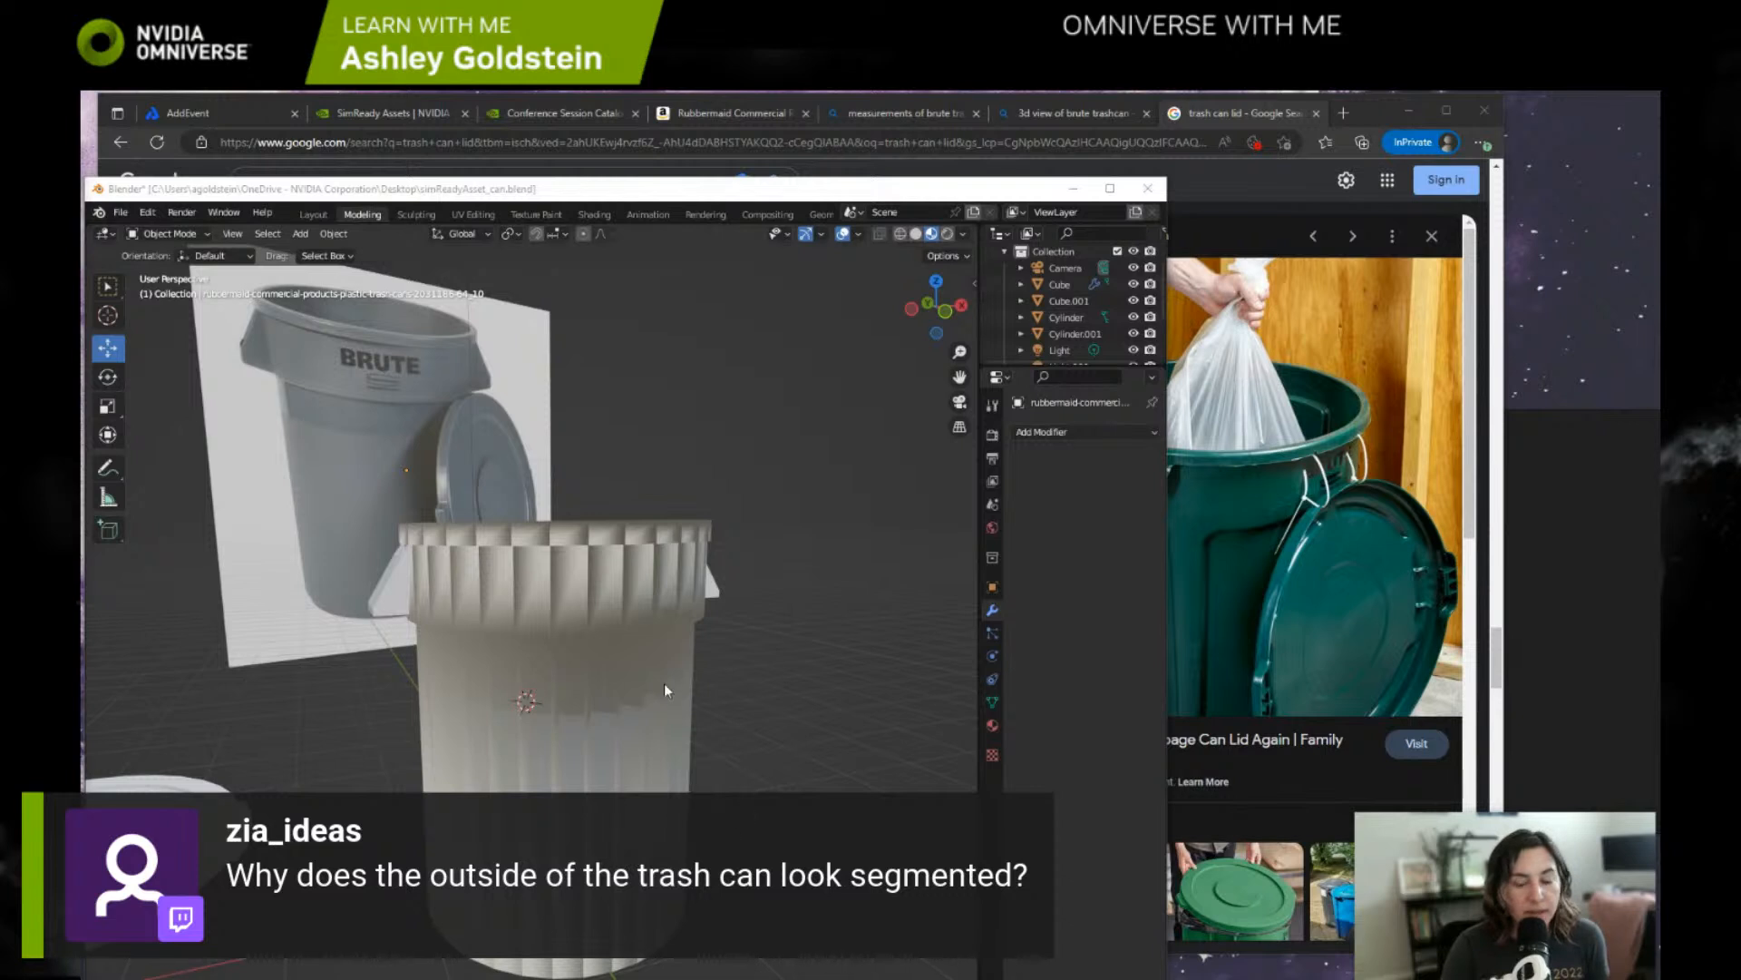
Hide the four scene lights: Light, Light.001, Light.002 and Light.003.
{"action": "scroll", "coordinate": [609, 606], "scroll_direction": "up", "scroll_amount": 2}
{"action": "middle_click_drag", "start_coordinate": [608, 604], "coordinate": [709, 590], "text": "shift"}
{"action": "left_click_drag", "start_coordinate": [1059, 366], "coordinate": [1071, 493]}
{"action": "left_click", "coordinate": [1133, 369]}
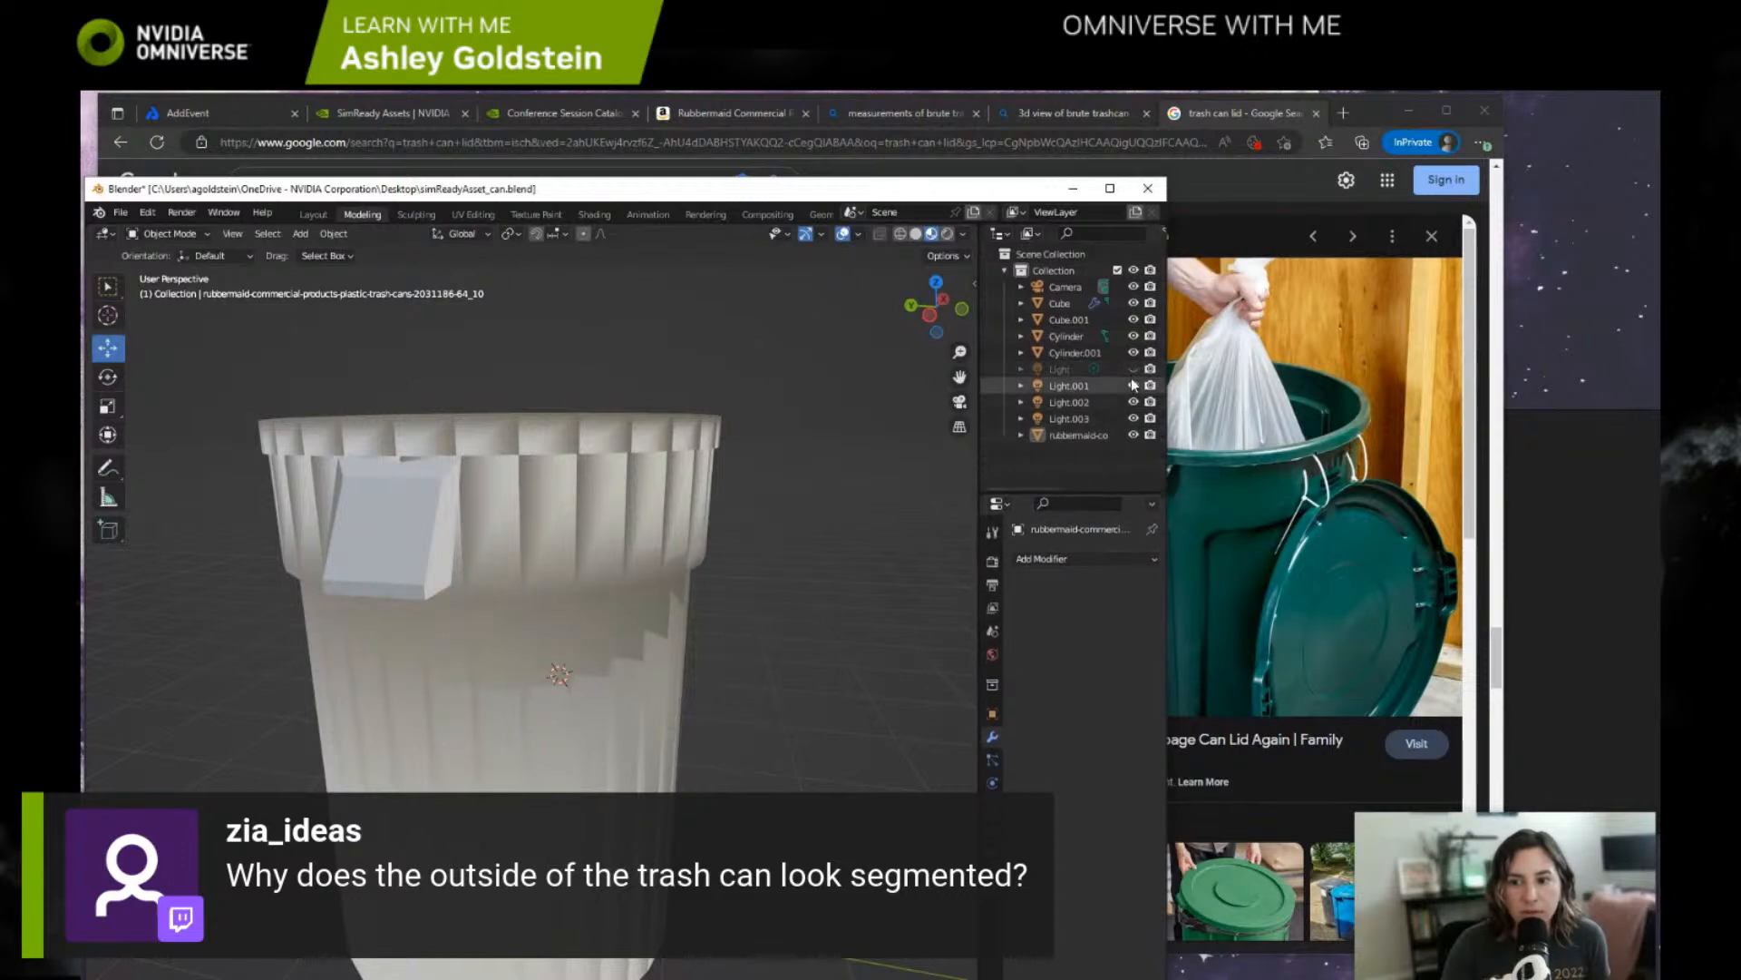
{"action": "left_click_drag", "start_coordinate": [1132, 385], "coordinate": [1132, 418]}
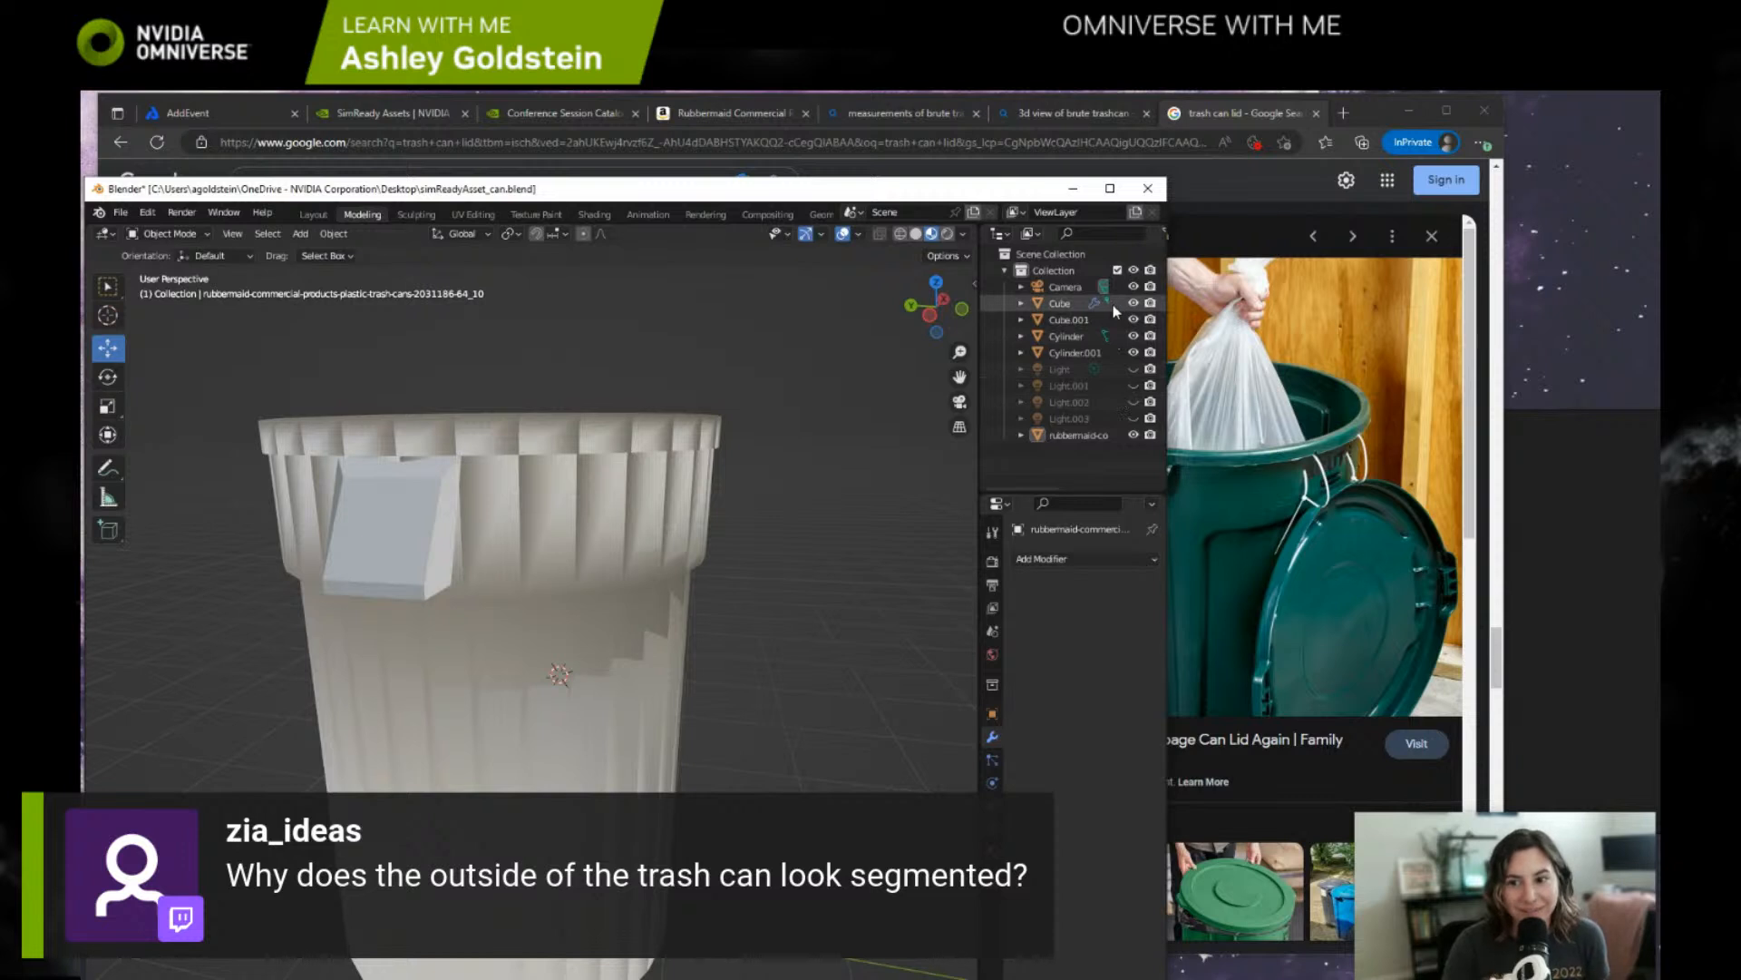
Switch to solid shading and examine the segmented shading around the can's rim and inner wall.
{"action": "middle_click_drag", "start_coordinate": [835, 380], "coordinate": [815, 280]}
{"action": "left_click", "coordinate": [899, 233]}
{"action": "left_click", "coordinate": [916, 233]}
{"action": "mouse_move", "coordinate": [816, 366]}
{"action": "middle_mouse_down"}
{"action": "mouse_move", "coordinate": [760, 350]}
{"action": "mouse_move", "coordinate": [692, 381]}
{"action": "mouse_move", "coordinate": [751, 373]}
{"action": "middle_mouse_up"}
{"action": "scroll", "coordinate": [750, 373], "scroll_direction": "down", "scroll_amount": 6}
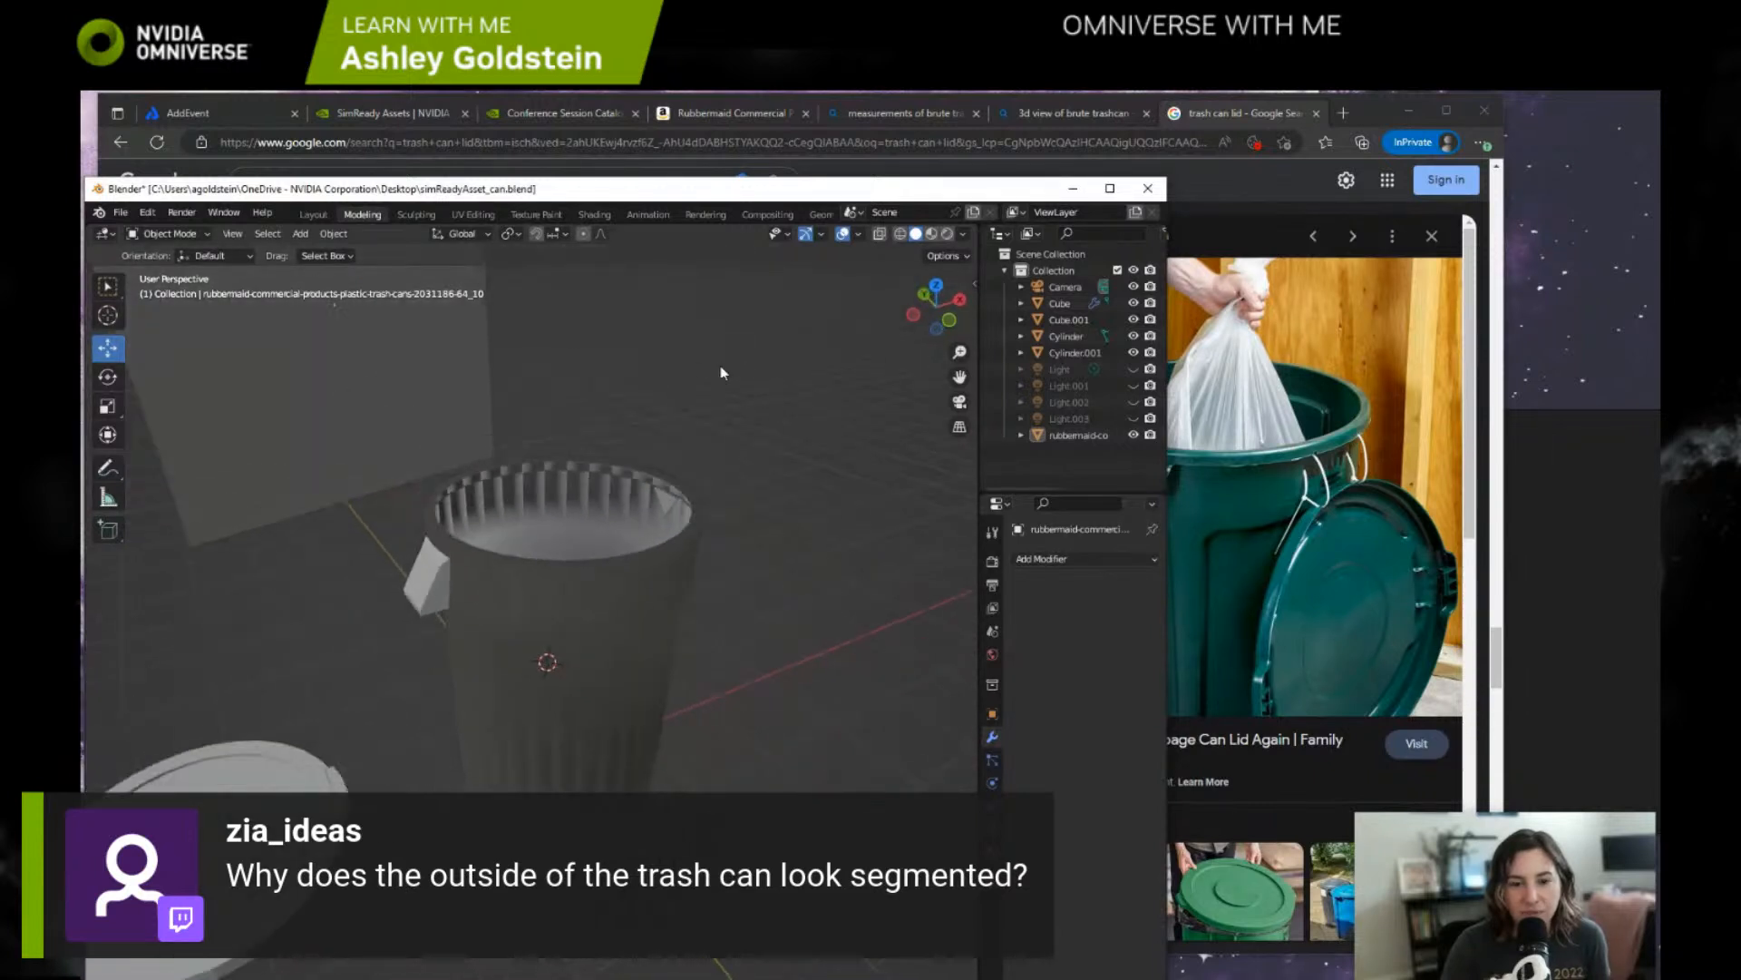
{"action": "scroll", "coordinate": [420, 366], "scroll_direction": "down", "scroll_amount": 2}
{"action": "scroll", "coordinate": [557, 438], "scroll_direction": "up", "scroll_amount": 6}
{"action": "middle_click_drag", "start_coordinate": [557, 446], "coordinate": [654, 428]}
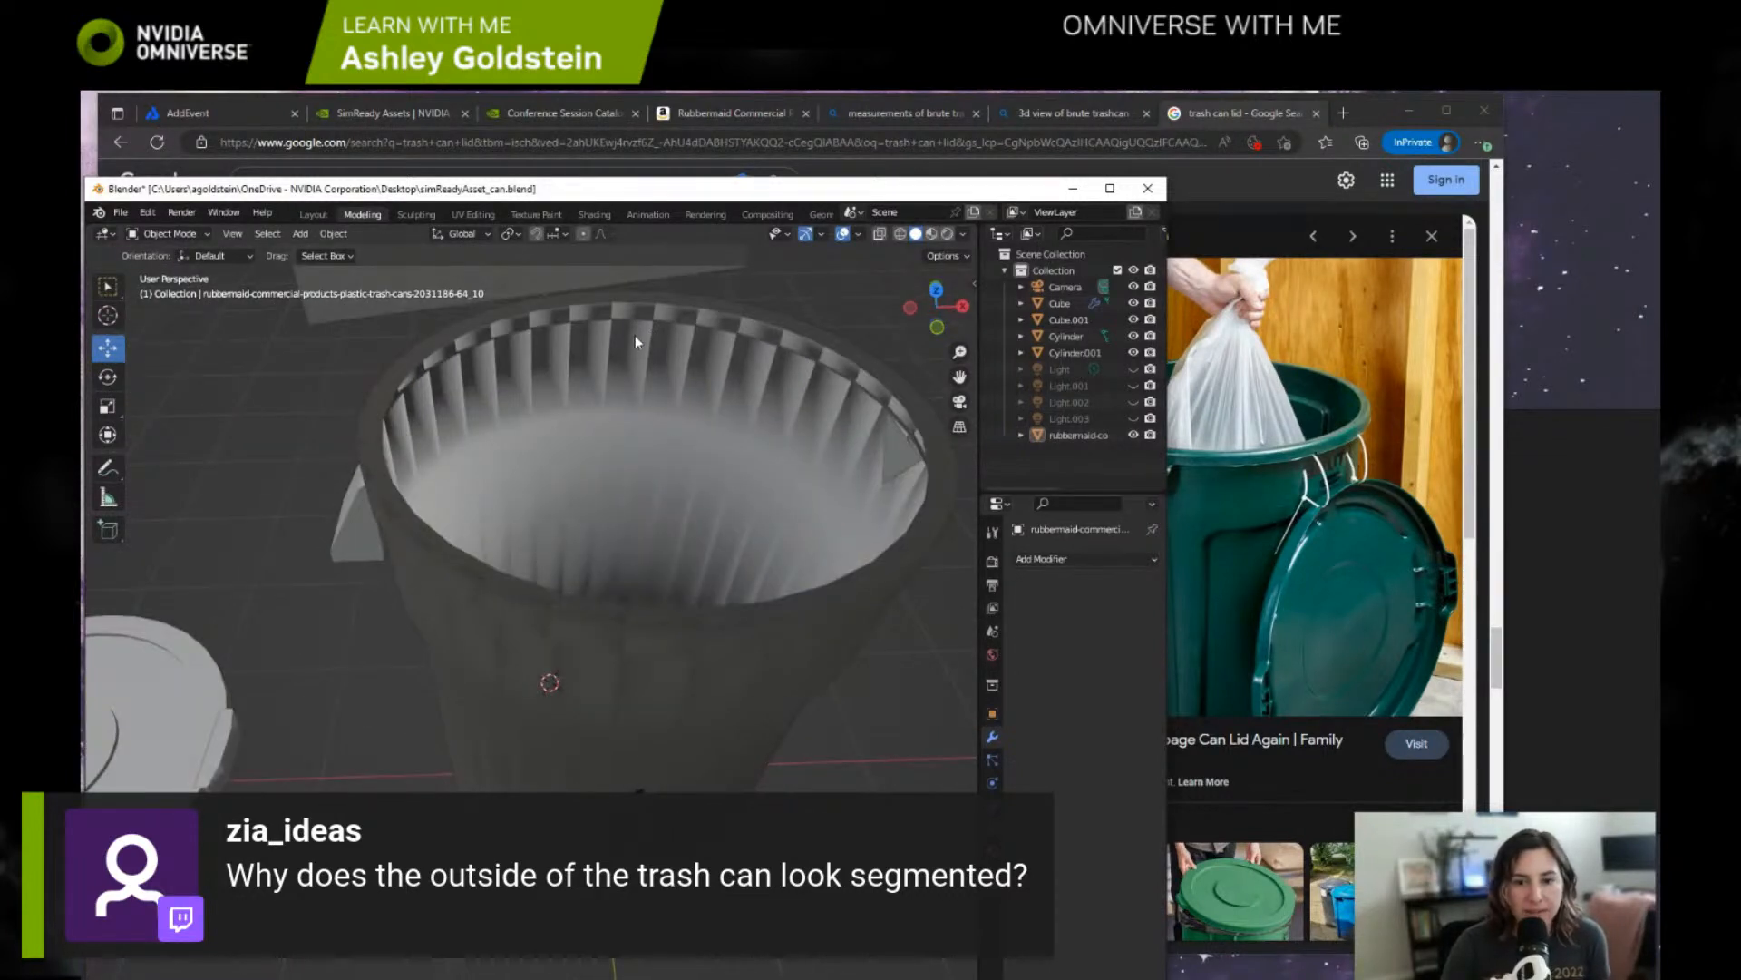
{"action": "middle_click_drag", "start_coordinate": [578, 370], "coordinate": [665, 405]}
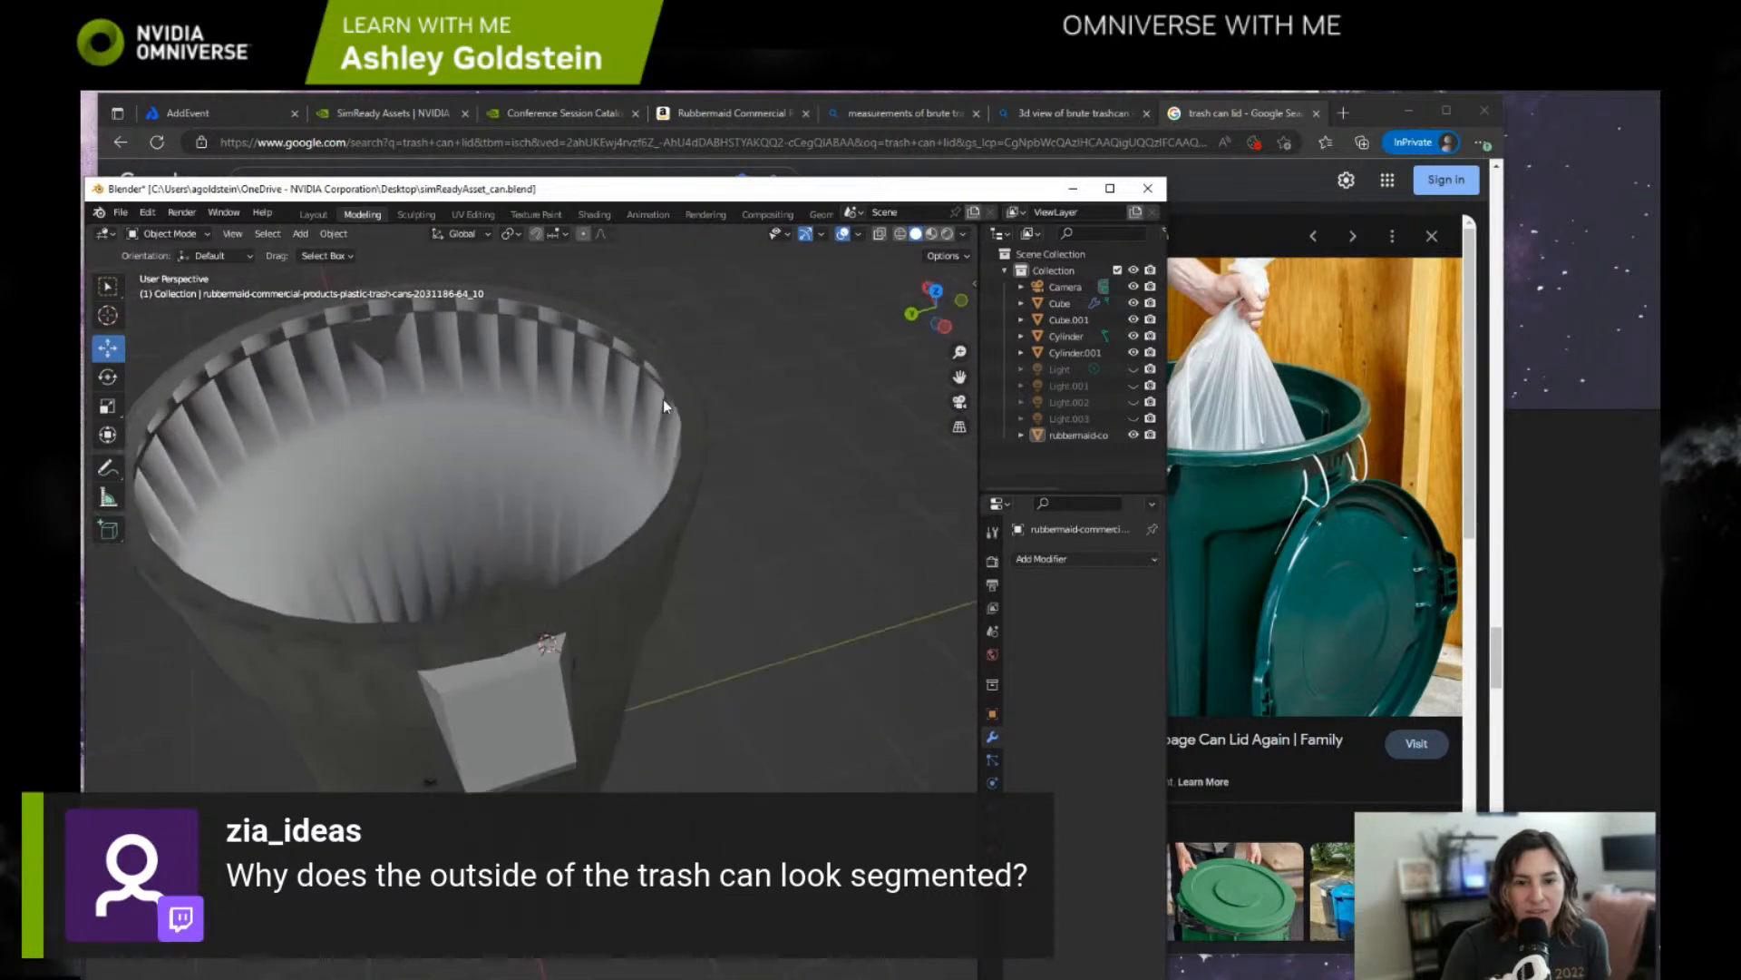
Select the can, inspect its mesh structure in wireframe, and compare it with the reference in material preview.
{"action": "left_click", "coordinate": [466, 341]}
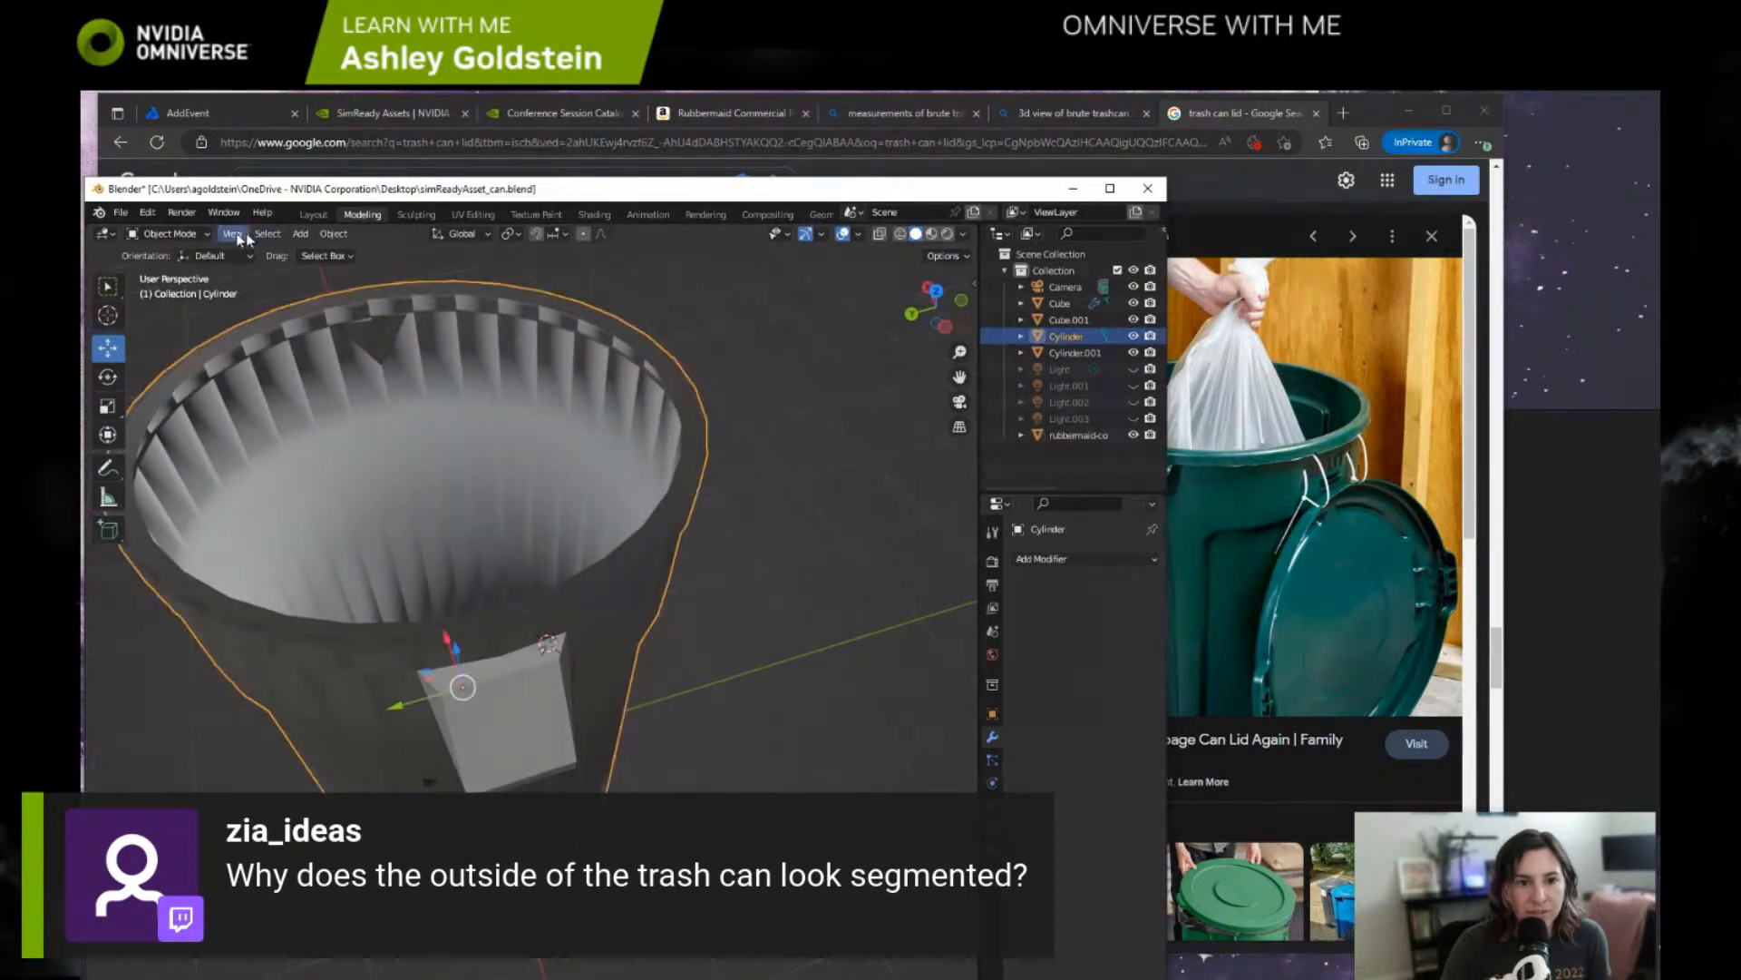
{"action": "left_click", "coordinate": [899, 234]}
{"action": "mouse_move", "coordinate": [532, 376]}
{"action": "middle_mouse_down"}
{"action": "mouse_move", "coordinate": [620, 497]}
{"action": "mouse_move", "coordinate": [524, 464]}
{"action": "middle_mouse_up"}
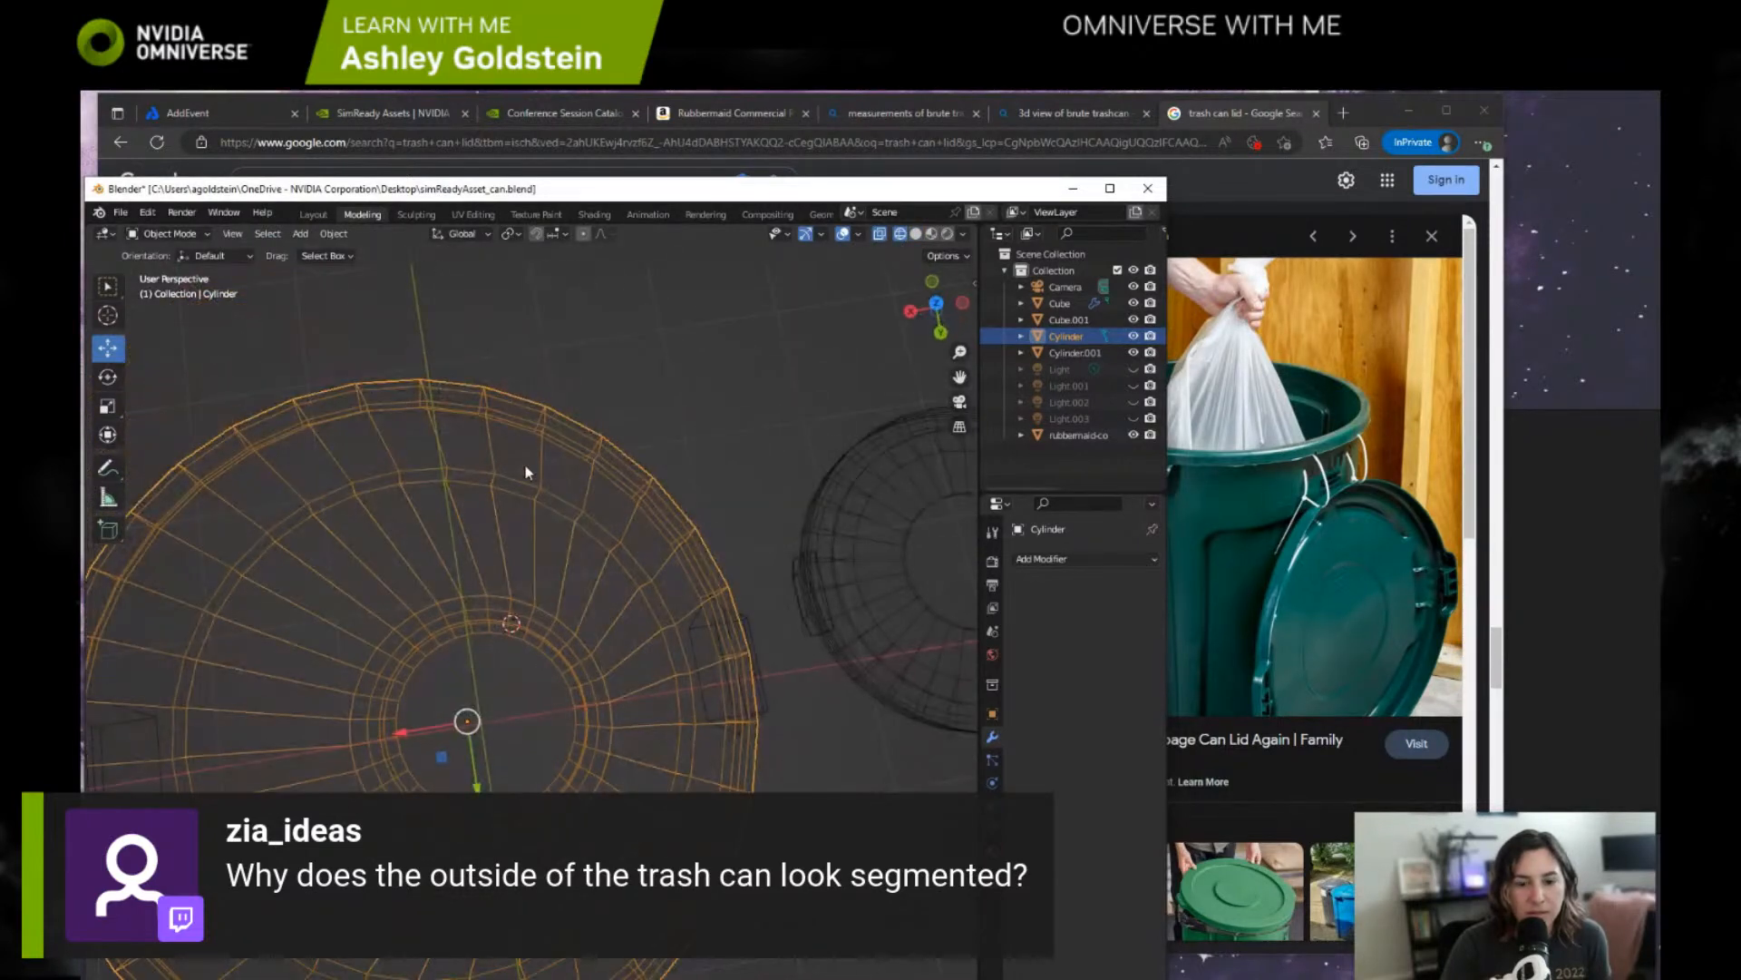
{"action": "middle_click_drag", "start_coordinate": [482, 586], "coordinate": [611, 599]}
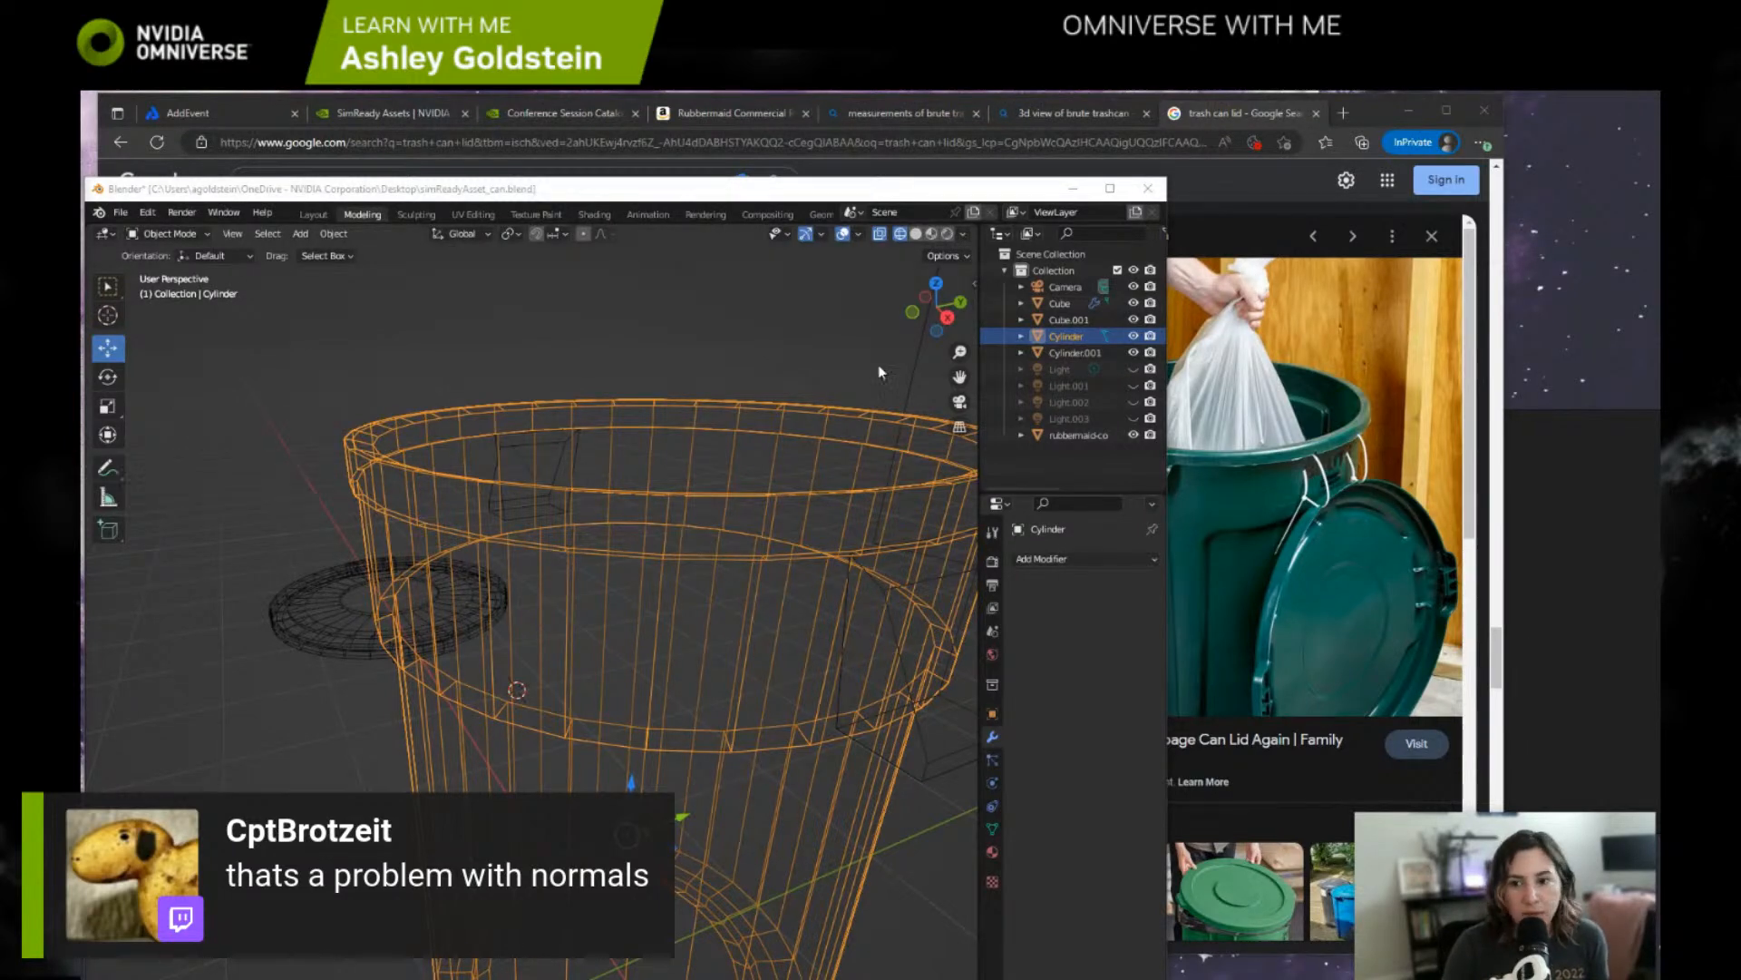
{"action": "left_click", "coordinate": [932, 235]}
{"action": "scroll", "coordinate": [496, 442], "scroll_direction": "down", "scroll_amount": 3}
{"action": "middle_click_drag", "start_coordinate": [444, 499], "coordinate": [516, 496]}
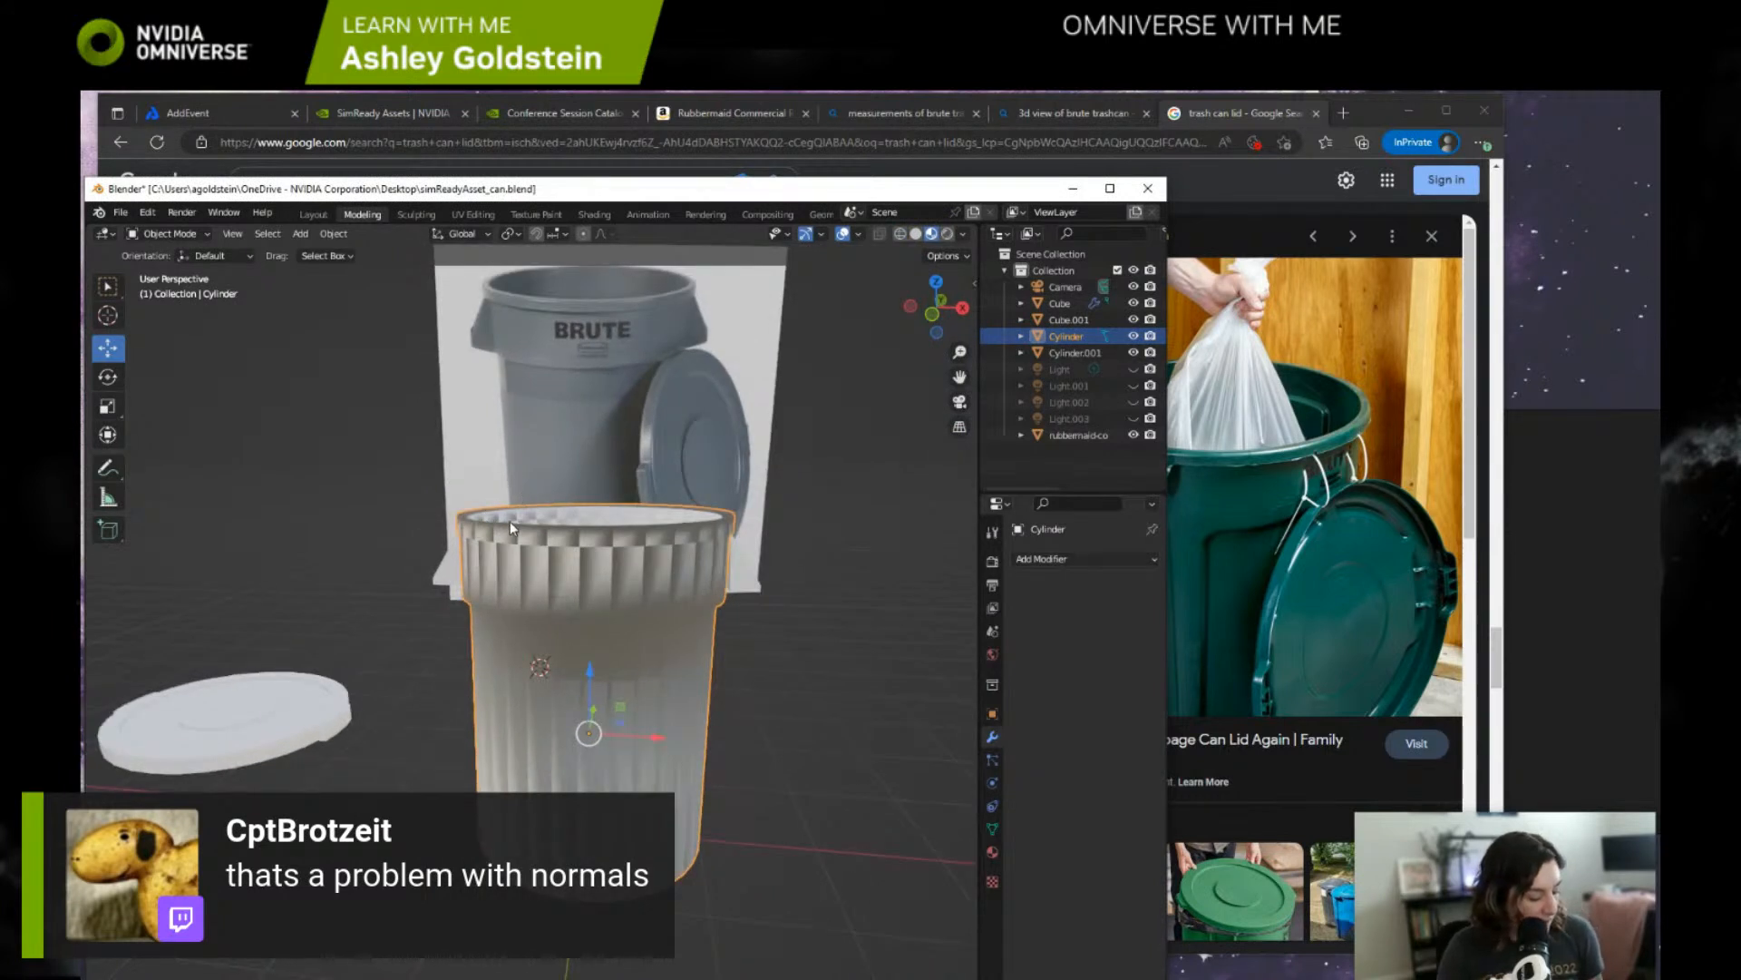
{"action": "key", "text": "ctrl+n"}
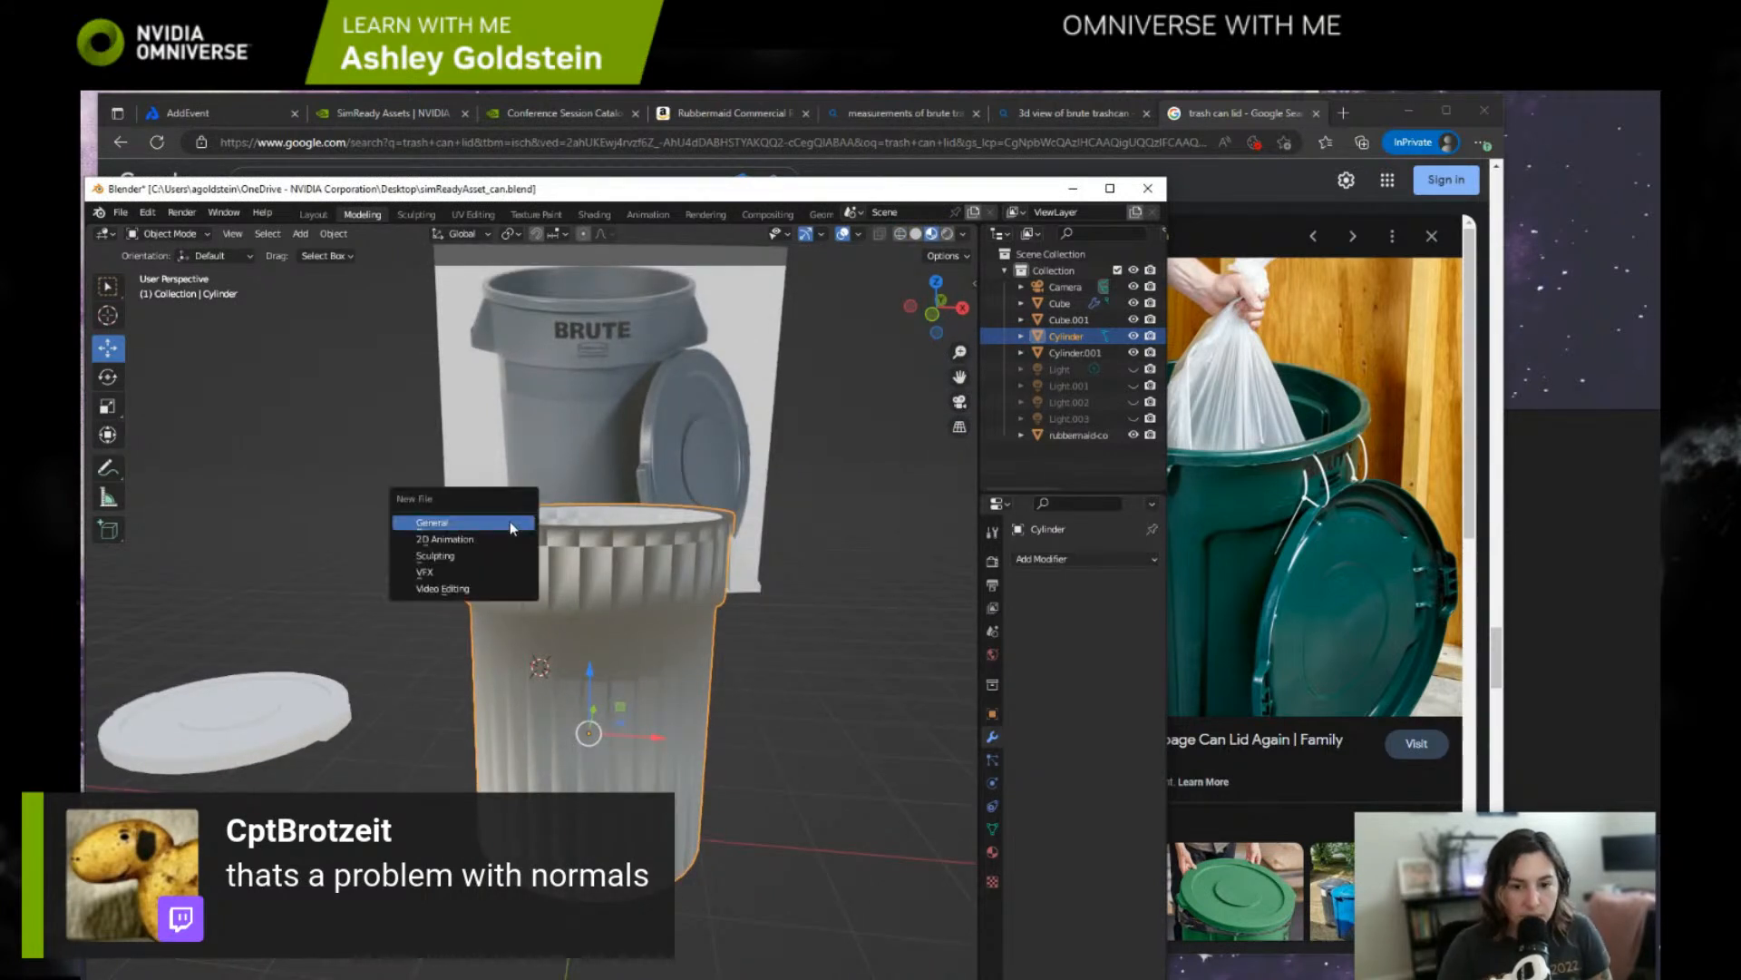
{"action": "key", "text": "Tab"}
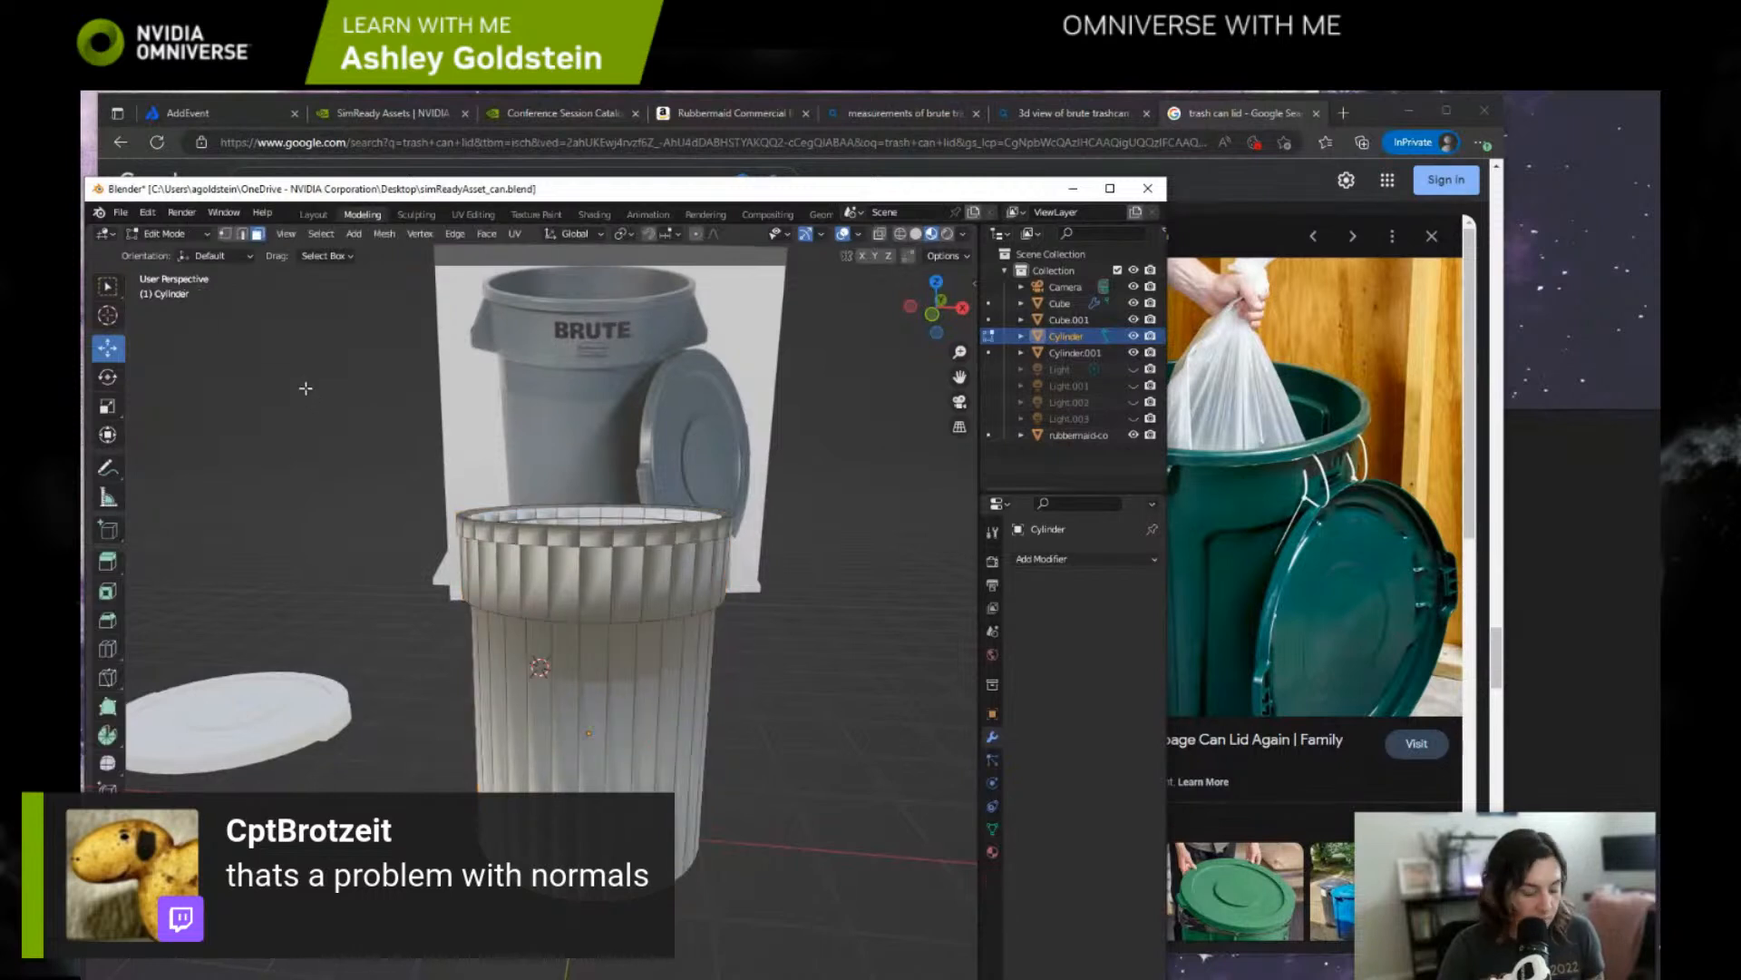
{"action": "key", "text": "ctrl+n"}
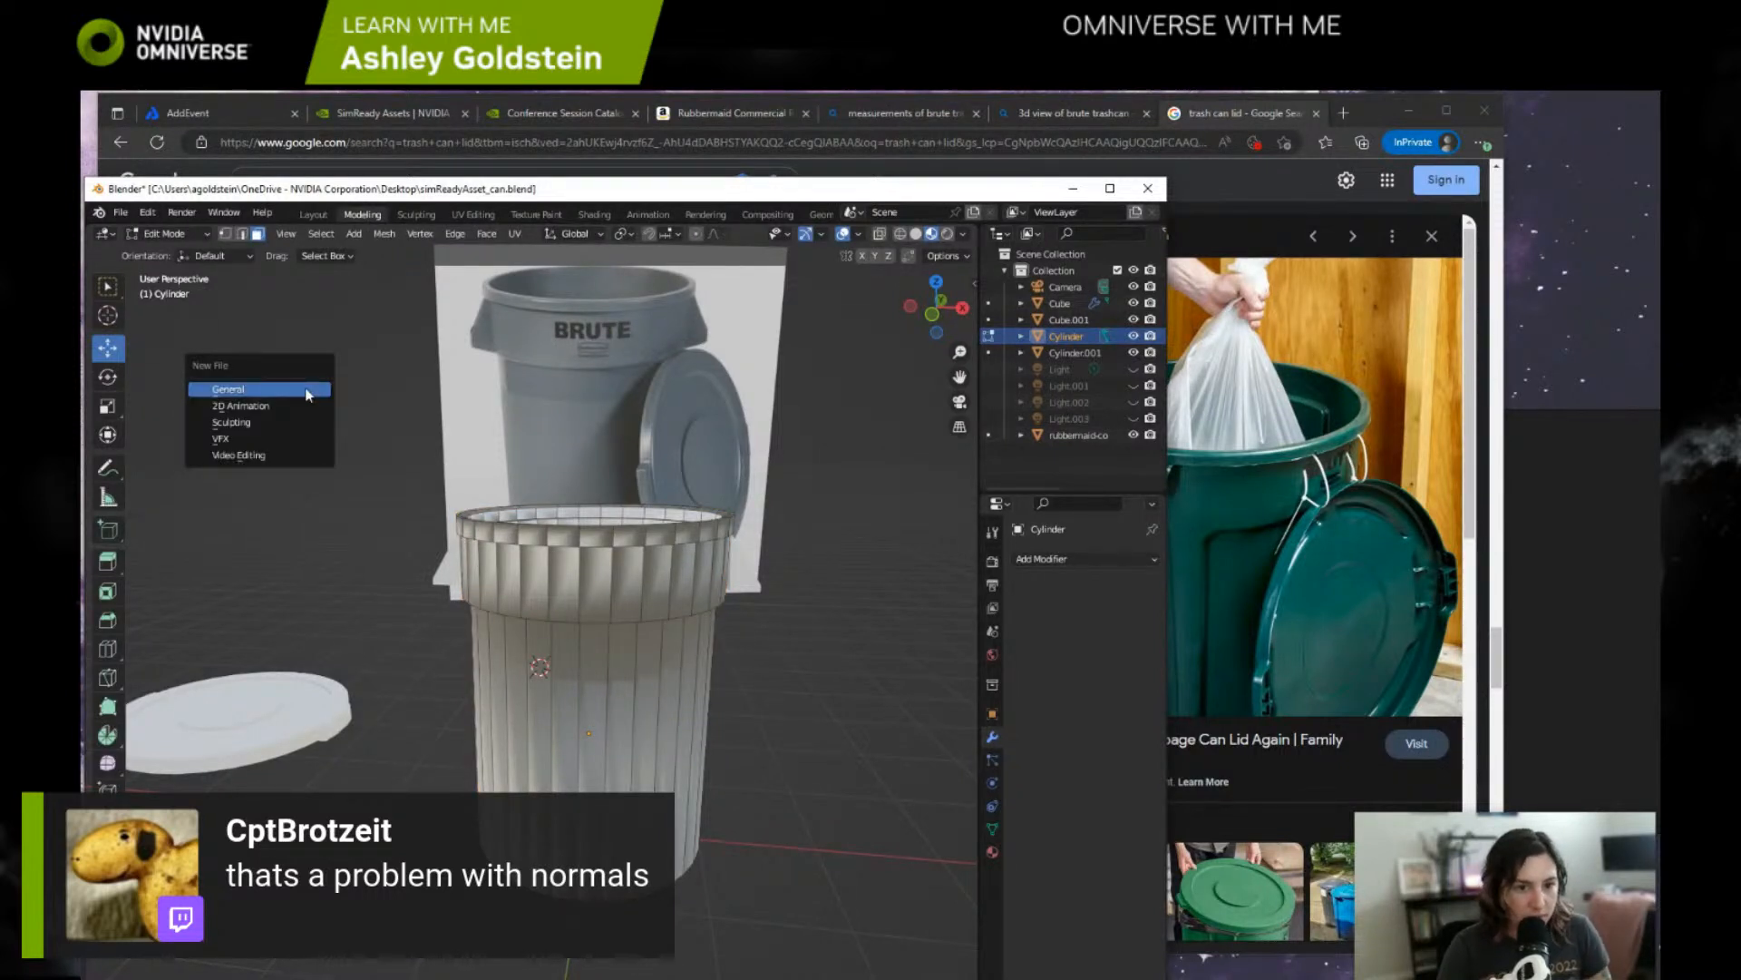
{"action": "key", "text": "Escape"}
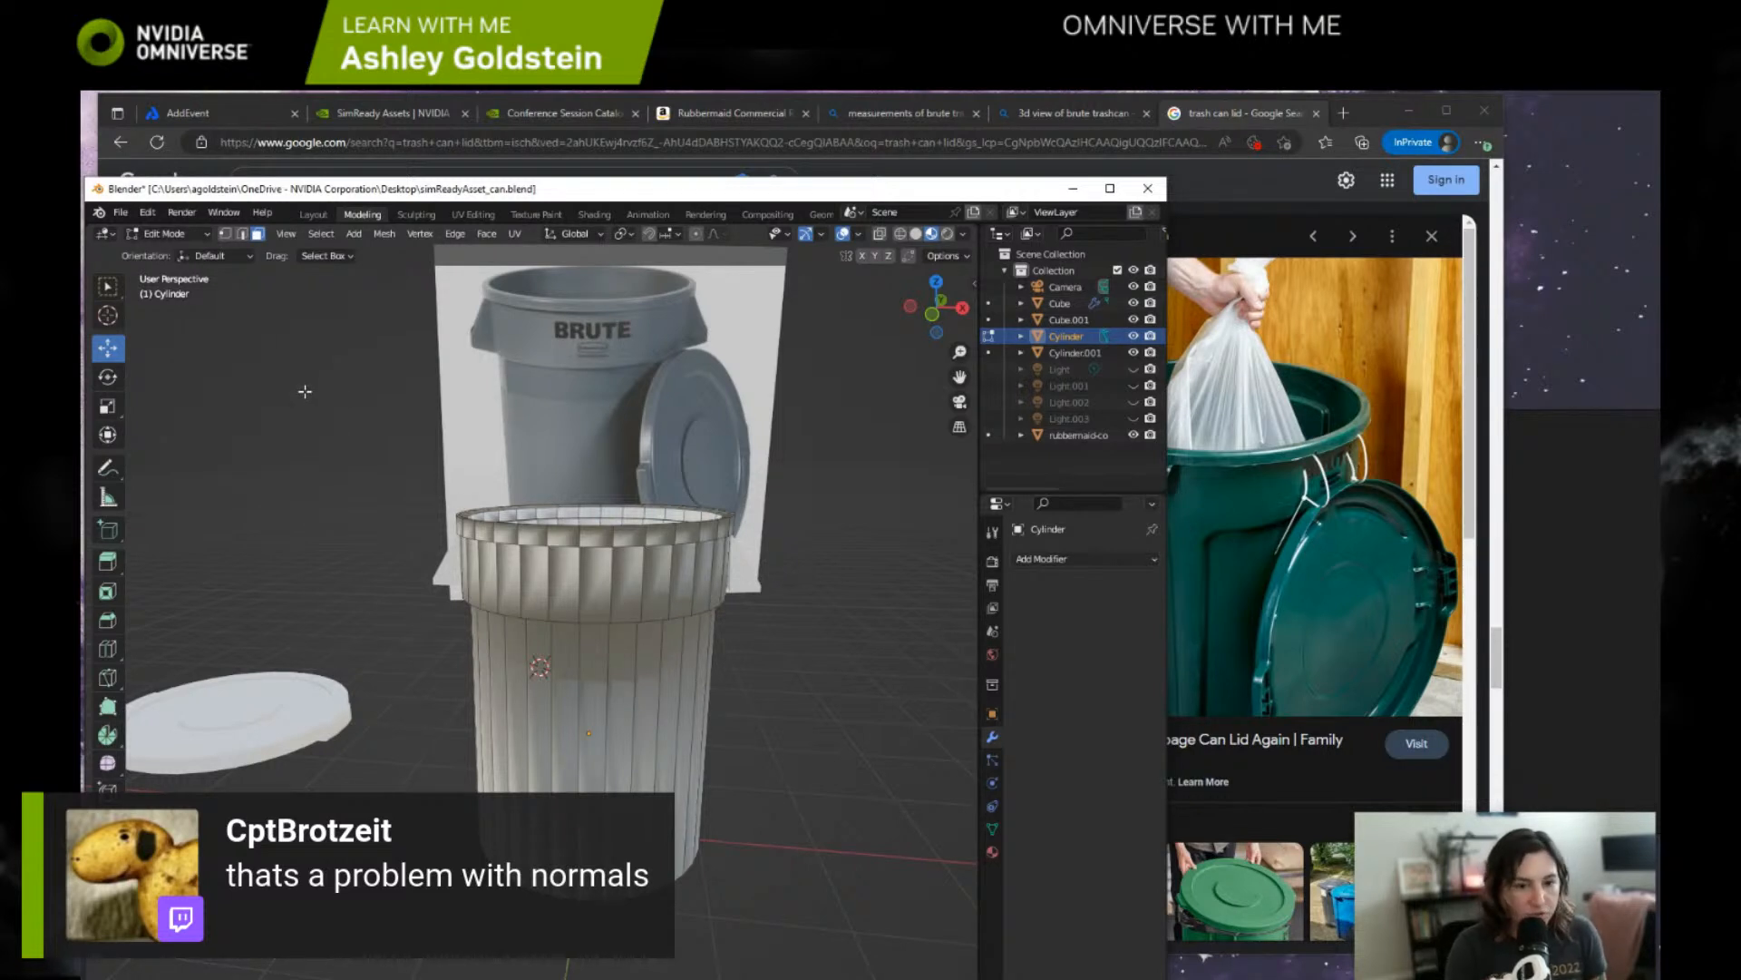
{"action": "right_click", "coordinate": [304, 391]}
{"action": "key", "text": "Escape"}
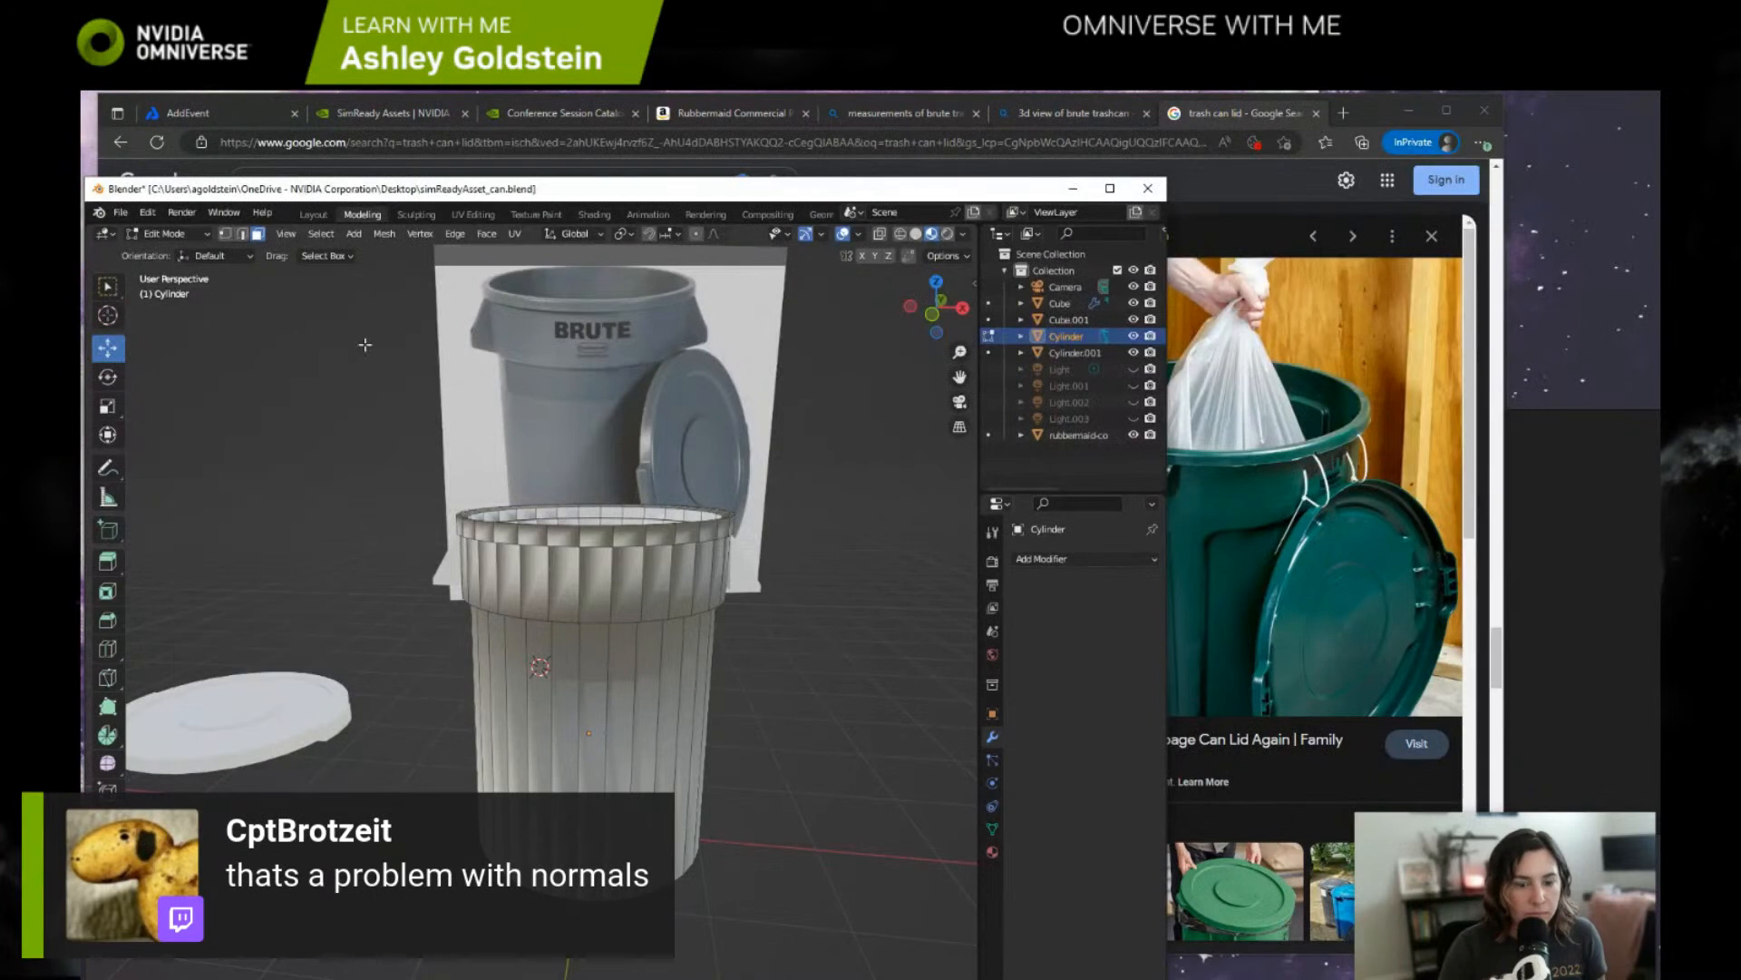
{"action": "right_click", "coordinate": [364, 351]}
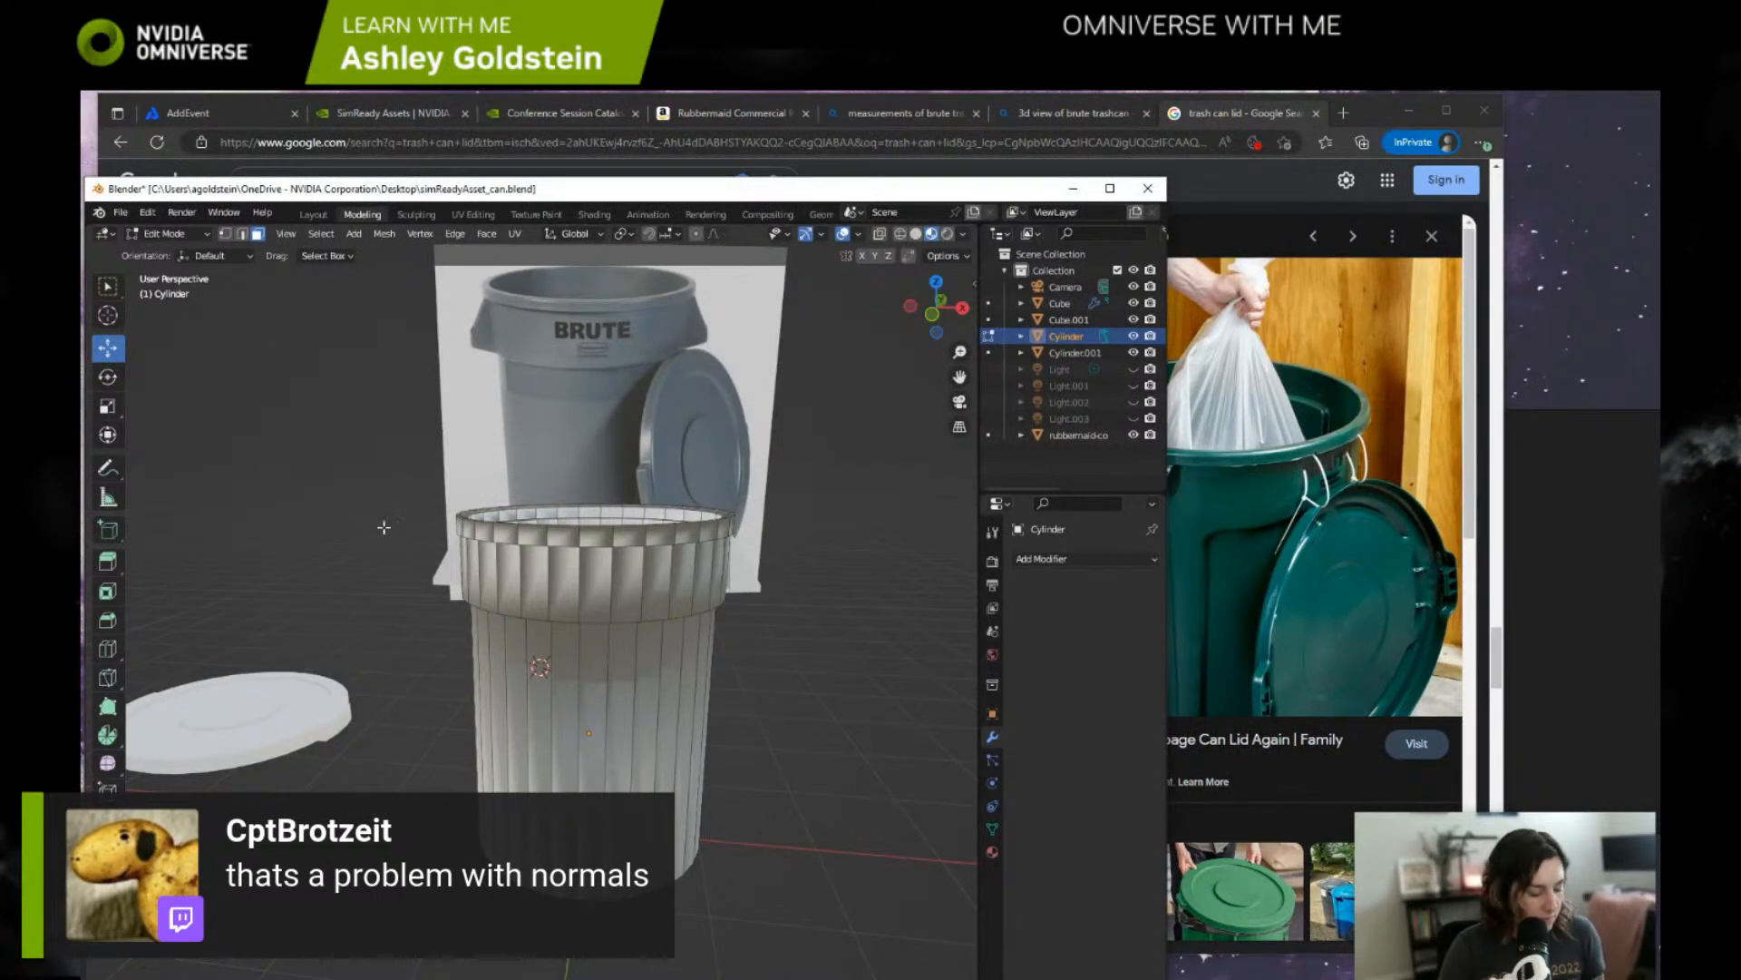
Box-select the faces across the can's mesh and return to Object Mode.
{"action": "left_click_drag", "start_coordinate": [340, 486], "coordinate": [797, 969]}
{"action": "left_click", "coordinate": [809, 882]}
{"action": "middle_click_drag", "start_coordinate": [791, 854], "coordinate": [767, 759]}
{"action": "left_click_drag", "start_coordinate": [361, 416], "coordinate": [803, 888]}
{"action": "middle_click_drag", "start_coordinate": [803, 889], "coordinate": [888, 800]}
{"action": "key", "text": "Tab"}
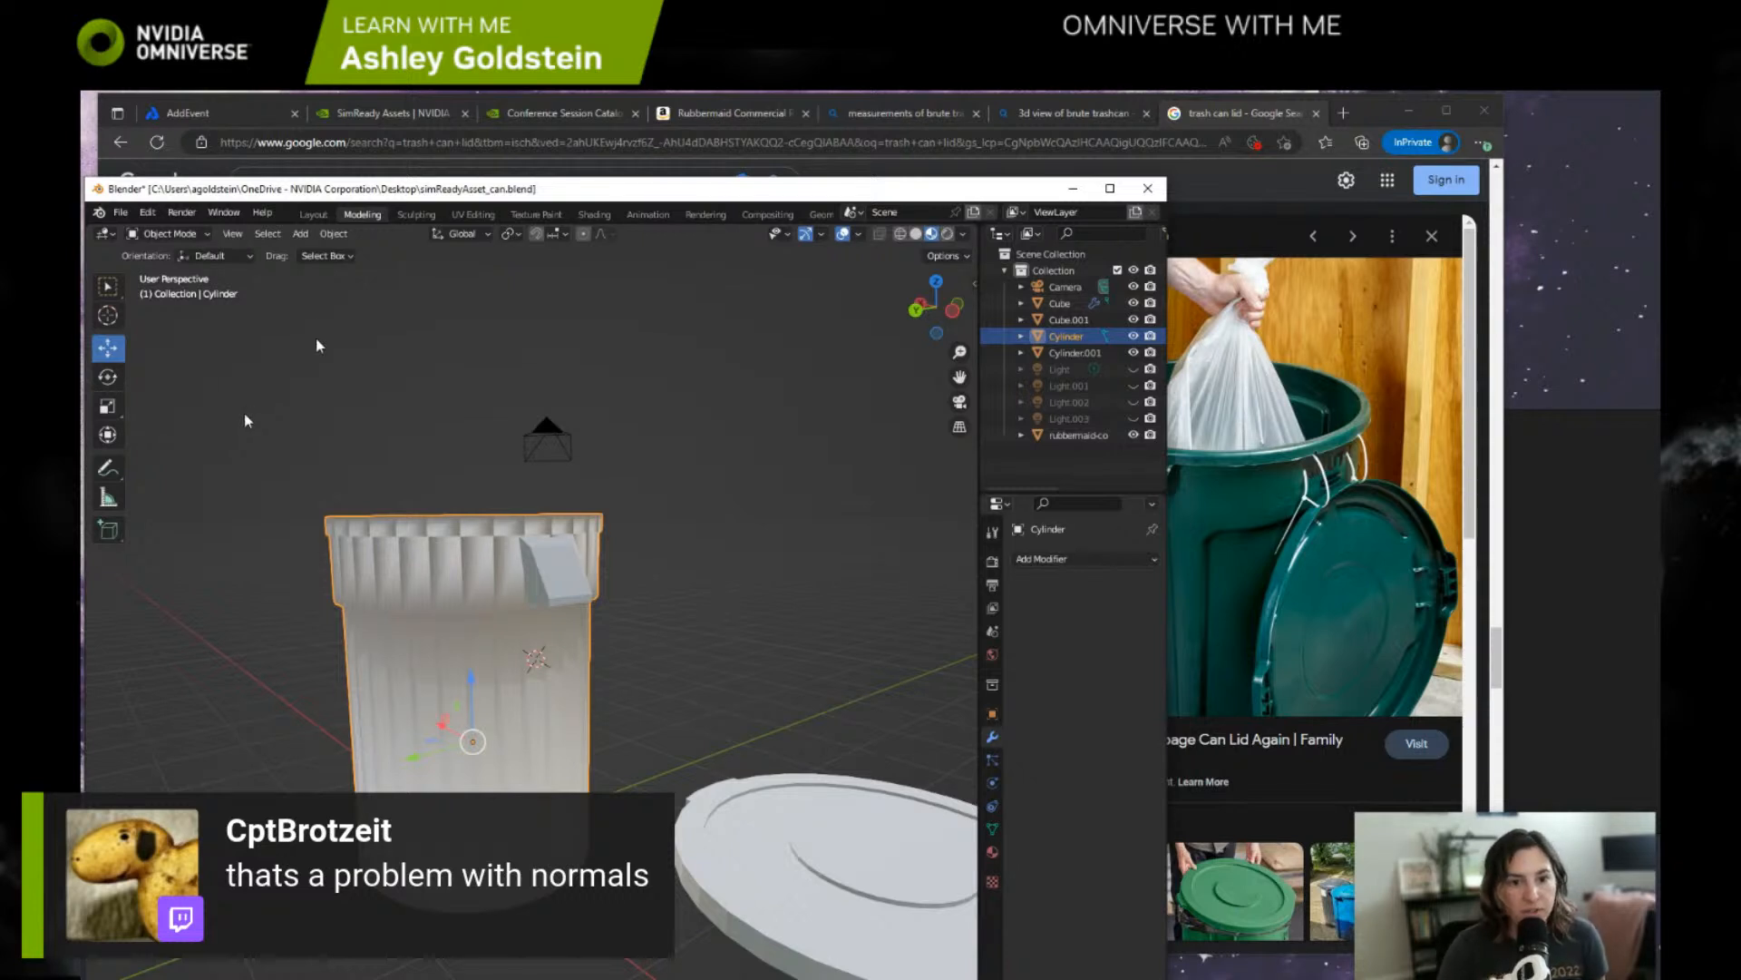
Apply Shade Smooth to the can and add a Weighted Normal modifier to it.
{"action": "left_click", "coordinate": [334, 233]}
{"action": "mouse_move", "coordinate": [396, 319]}
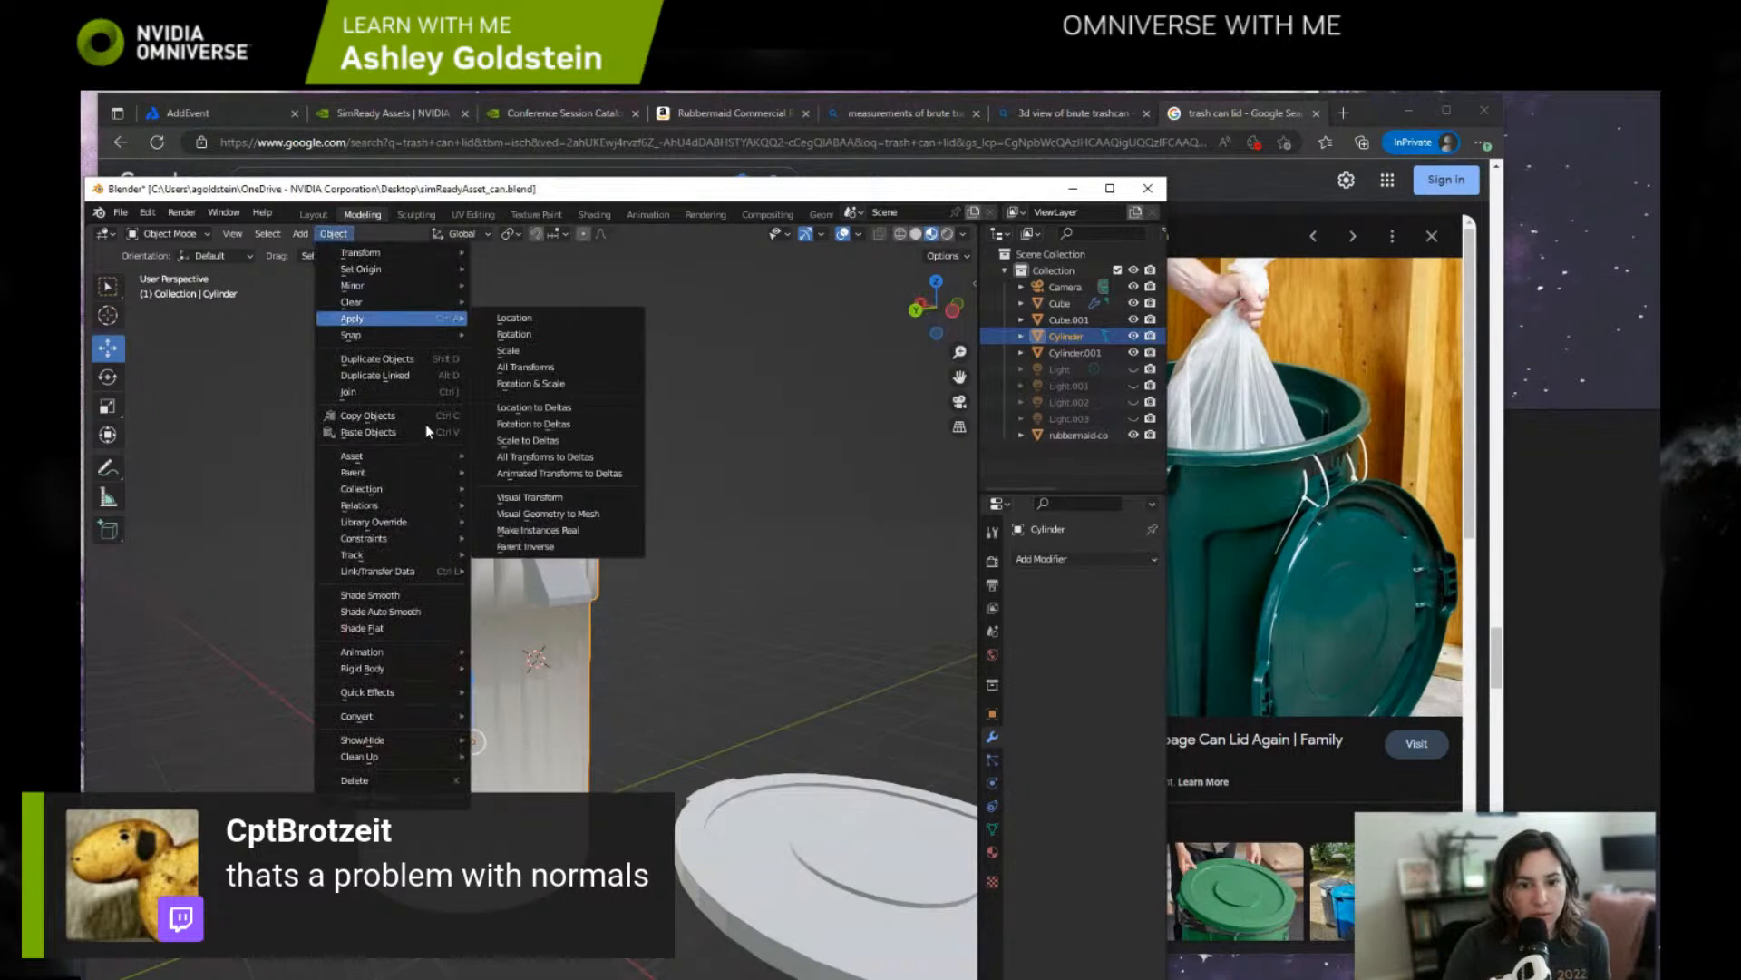
{"action": "mouse_move", "coordinate": [462, 507]}
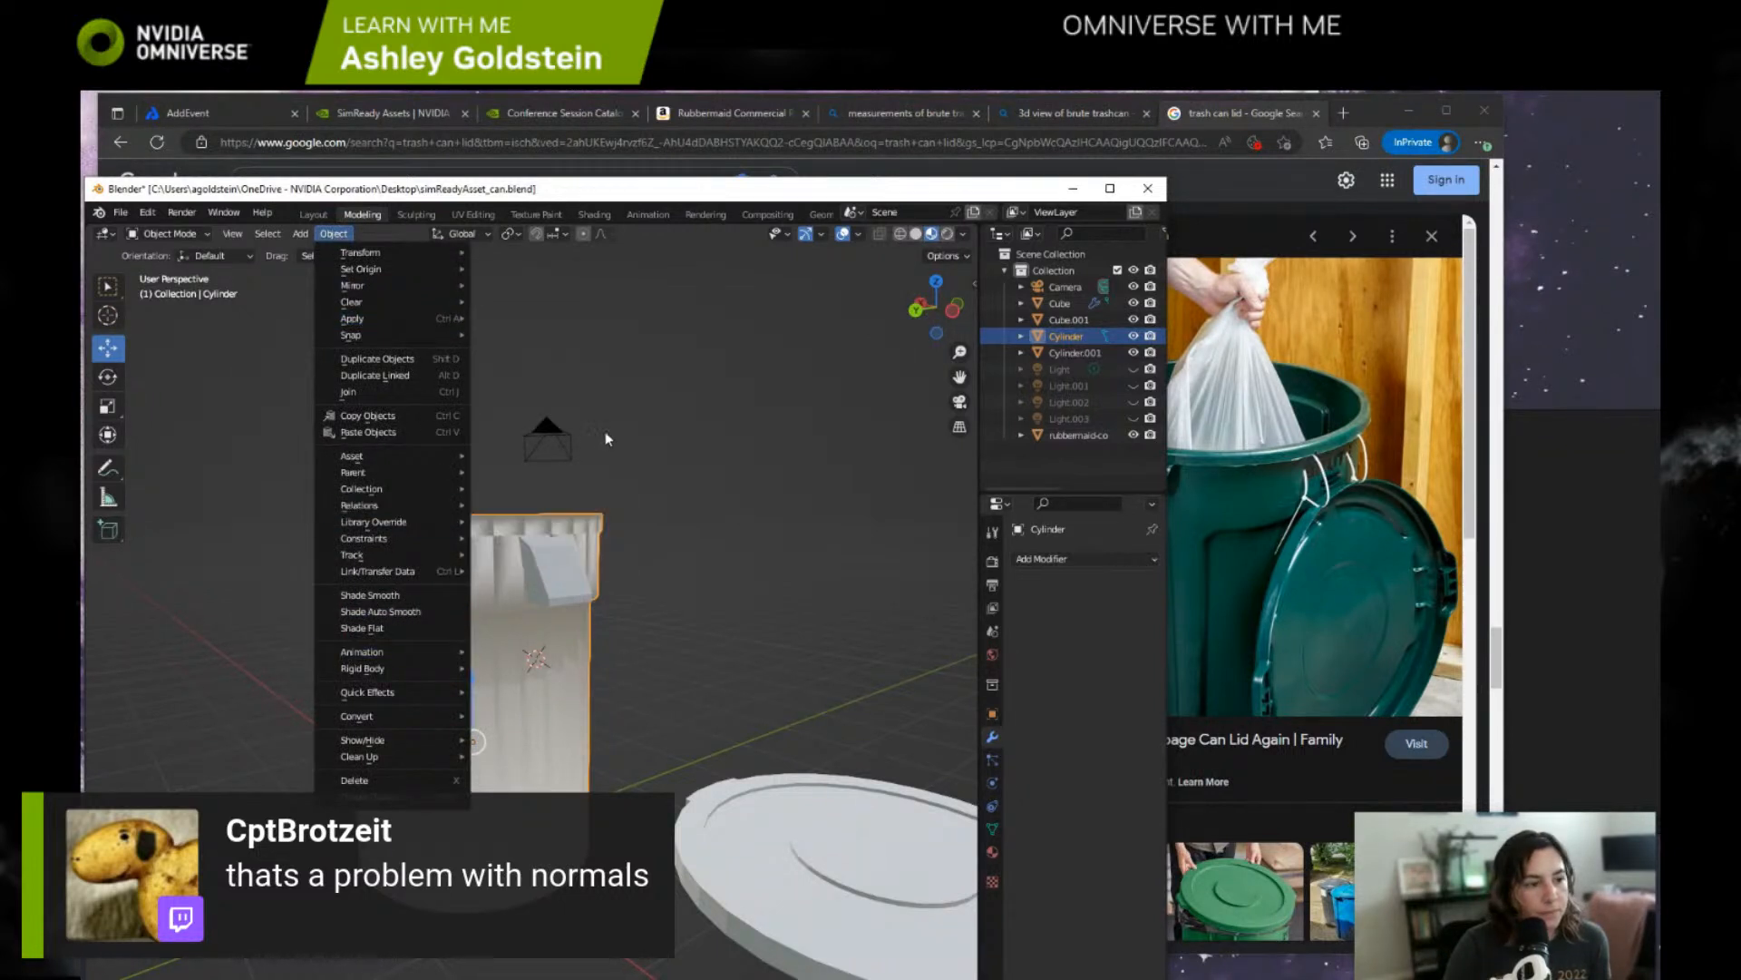
{"action": "left_click", "coordinate": [370, 595]}
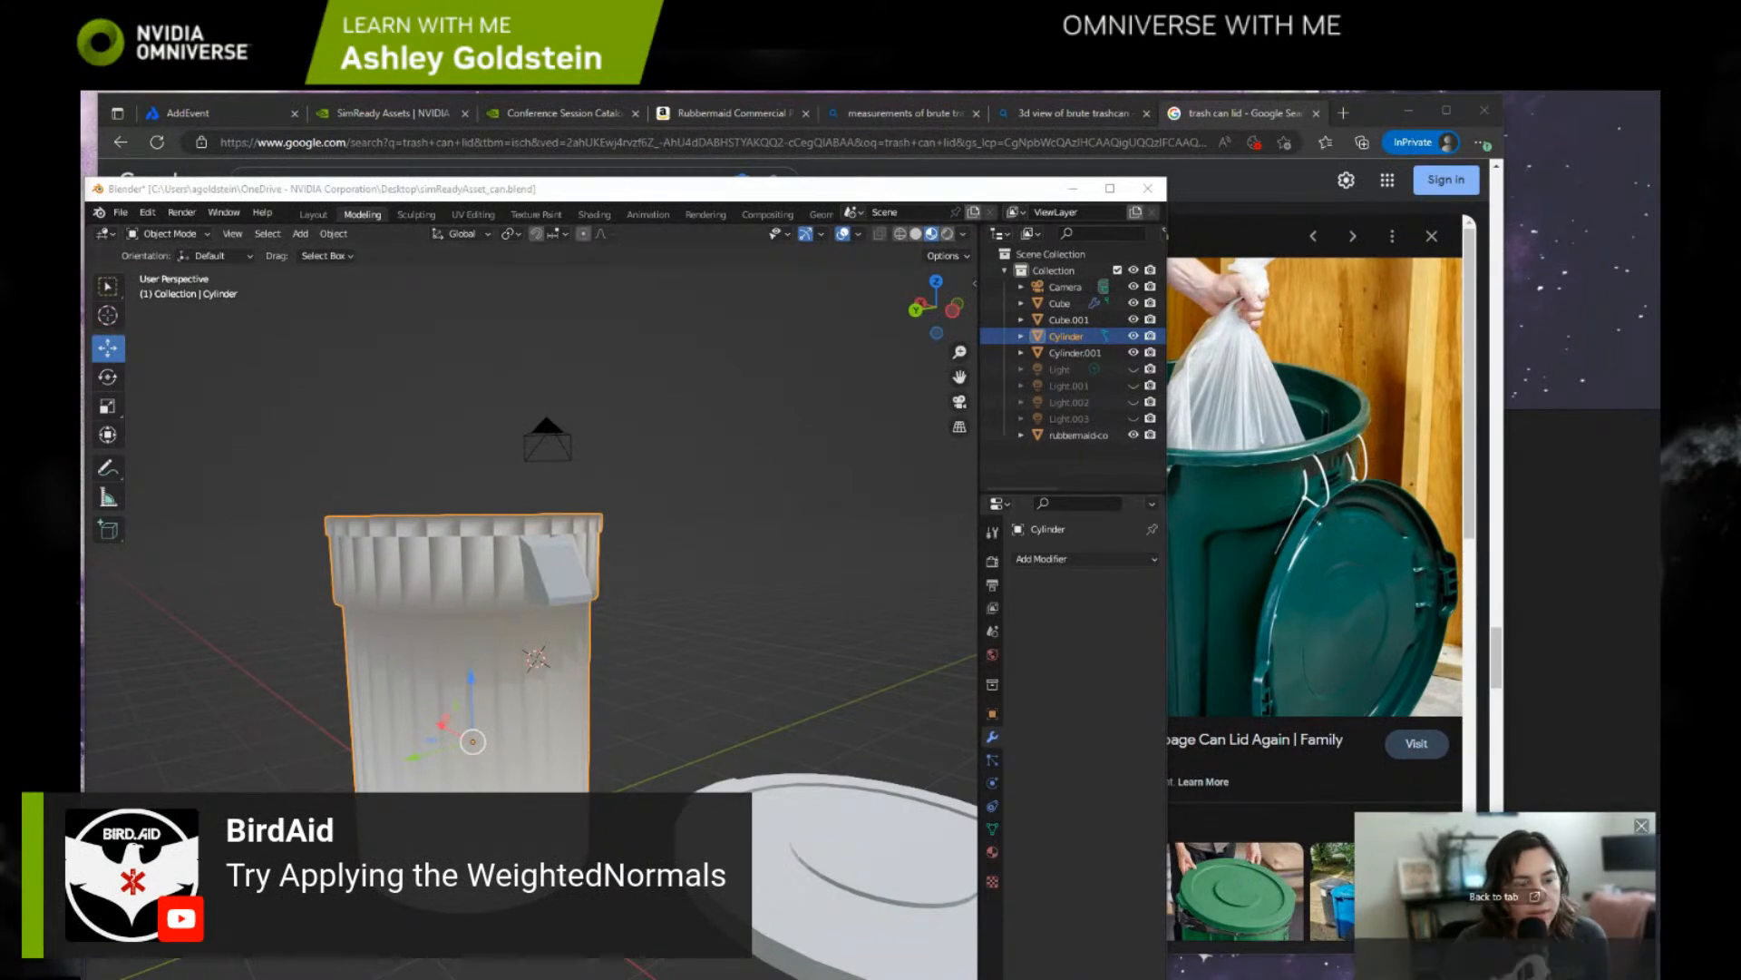
{"action": "left_click", "coordinate": [1115, 557]}
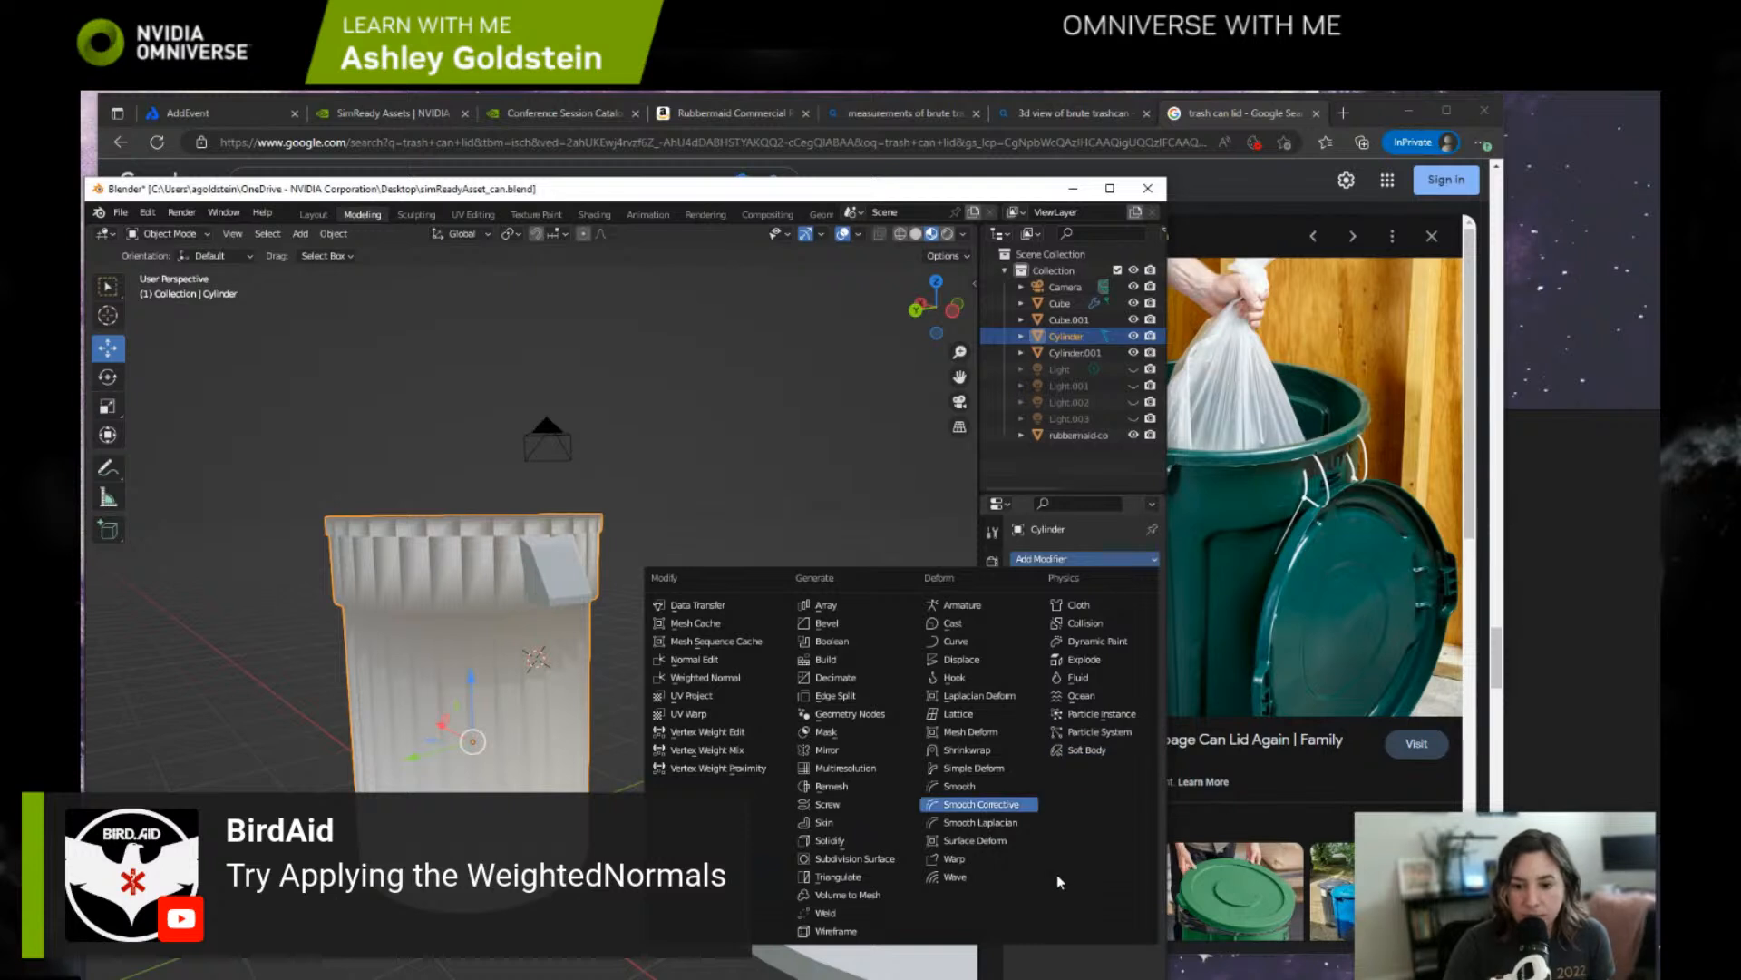
{"action": "left_click", "coordinate": [733, 682]}
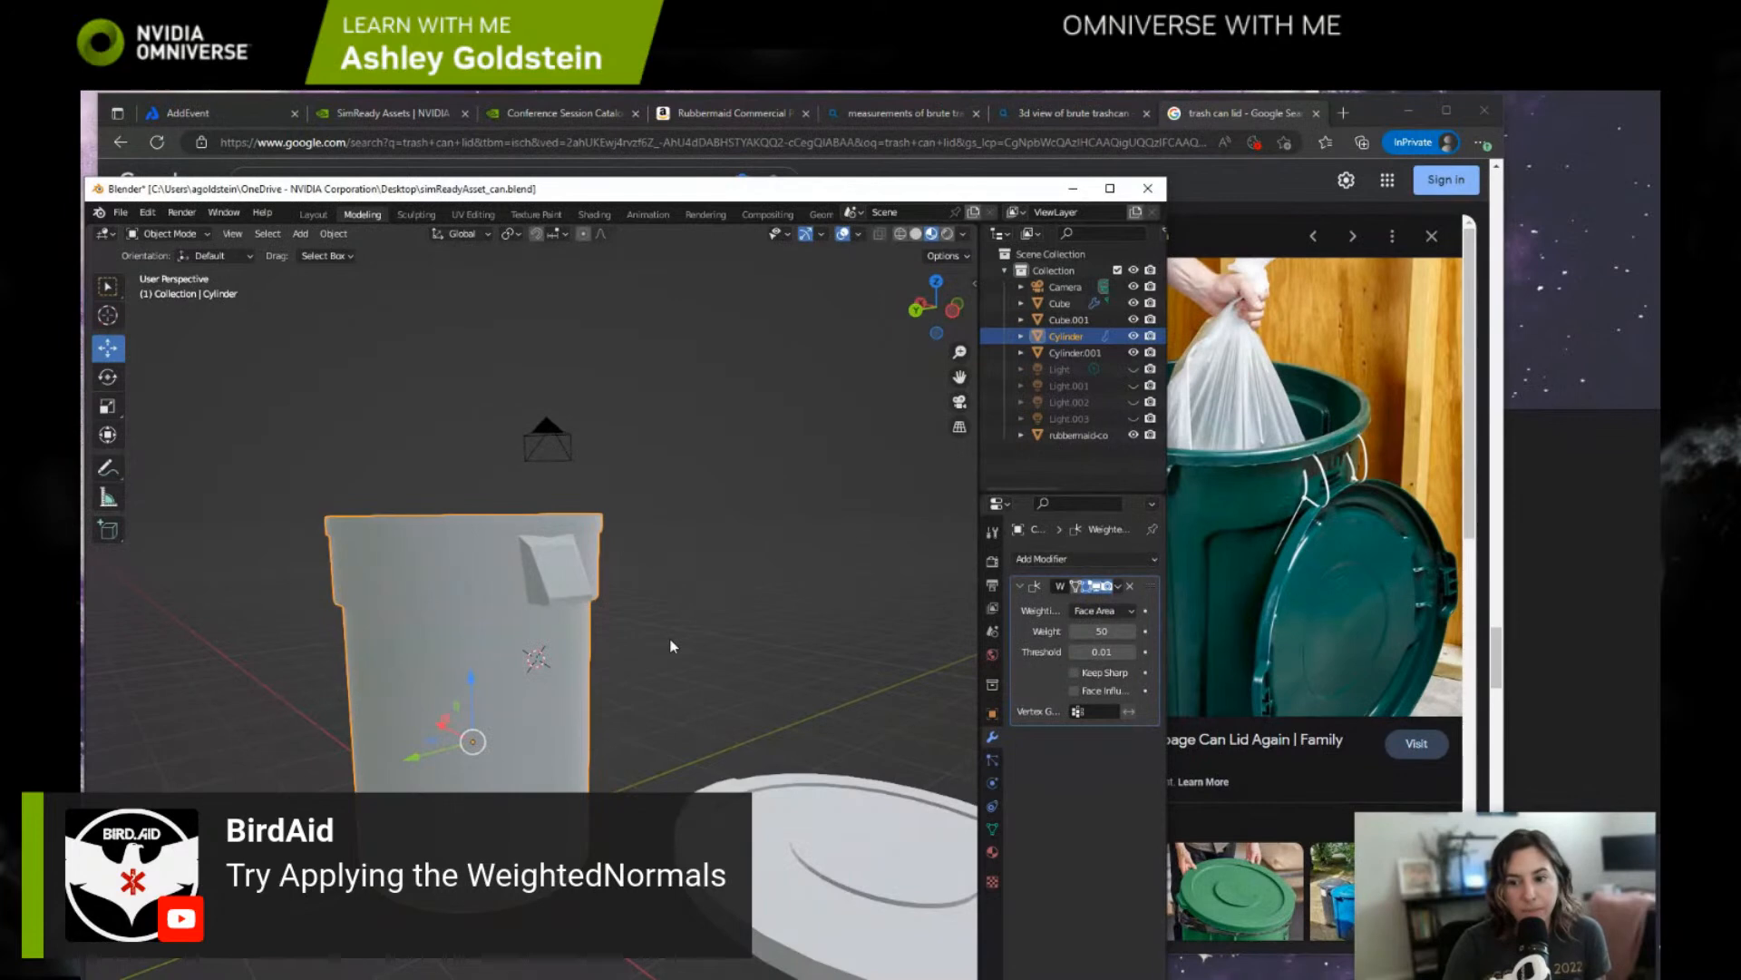
Examine the can's surface shading from several angles in material preview and solid shading.
{"action": "middle_click_drag", "start_coordinate": [672, 630], "coordinate": [847, 339]}
{"action": "left_click", "coordinate": [439, 623]}
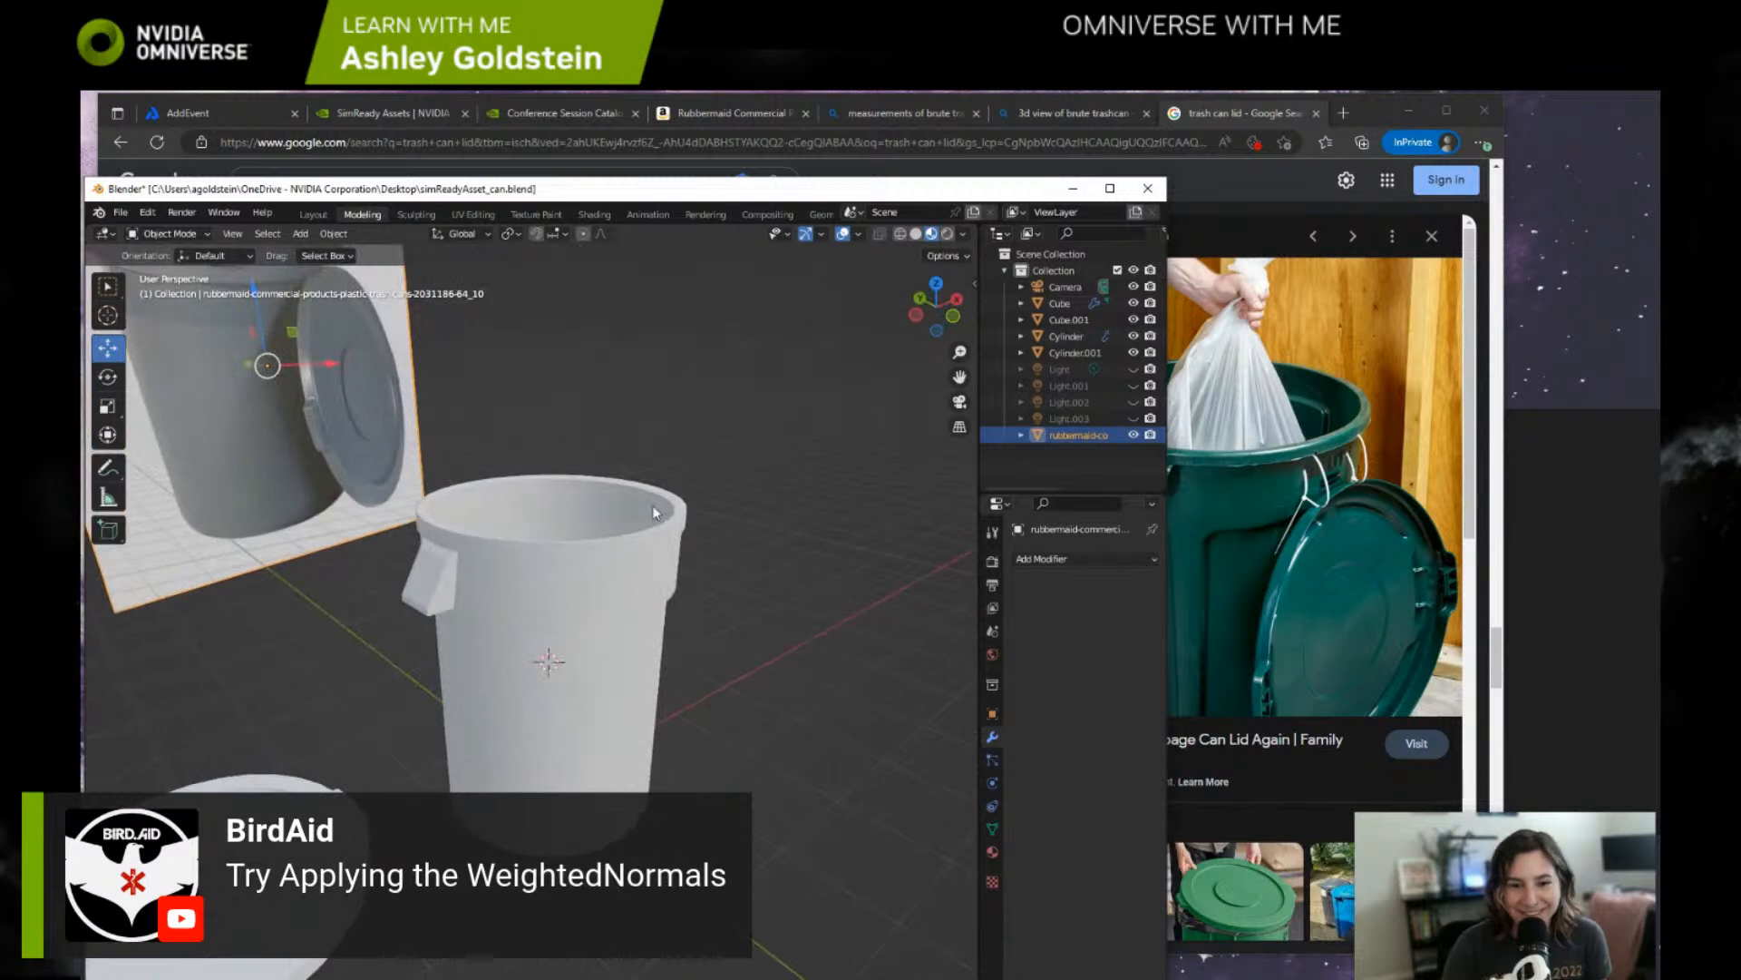
{"action": "scroll", "coordinate": [666, 505], "scroll_direction": "up", "scroll_amount": 2}
{"action": "middle_click_drag", "start_coordinate": [659, 529], "coordinate": [657, 488]}
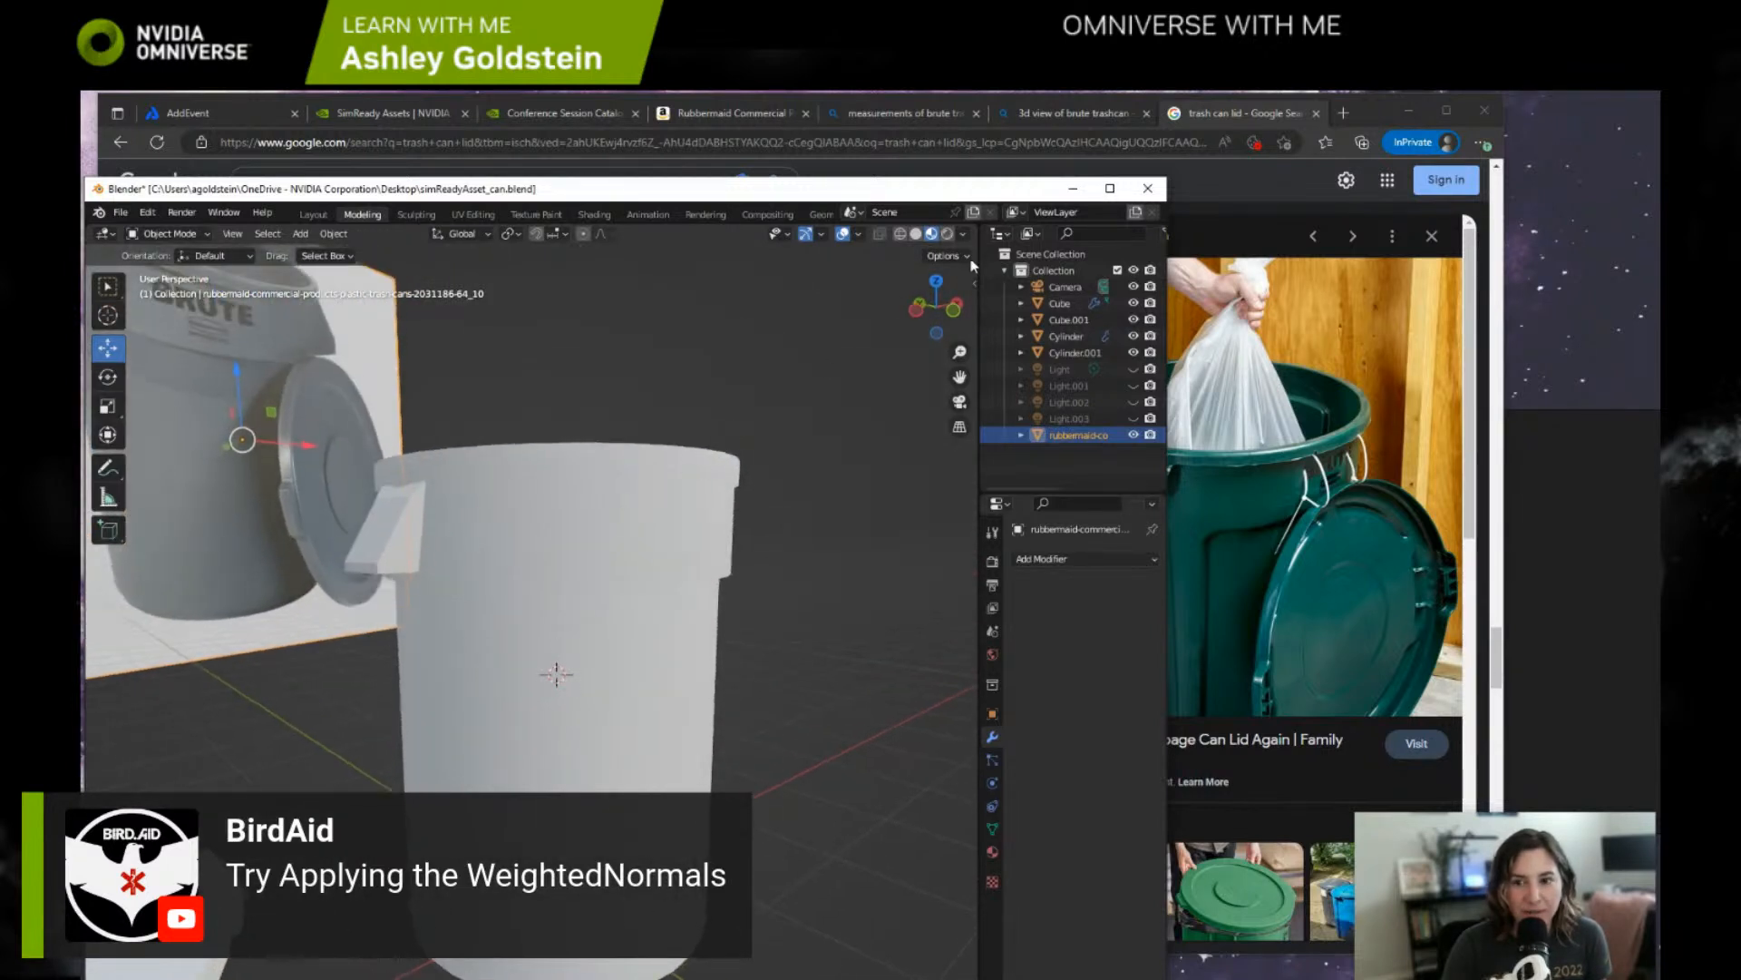
{"action": "middle_click_drag", "start_coordinate": [717, 399], "coordinate": [378, 359]}
{"action": "left_click", "coordinate": [916, 233]}
{"action": "mouse_move", "coordinate": [778, 420]}
{"action": "middle_mouse_down"}
{"action": "mouse_move", "coordinate": [812, 450]}
{"action": "mouse_move", "coordinate": [748, 415]}
{"action": "middle_mouse_up"}
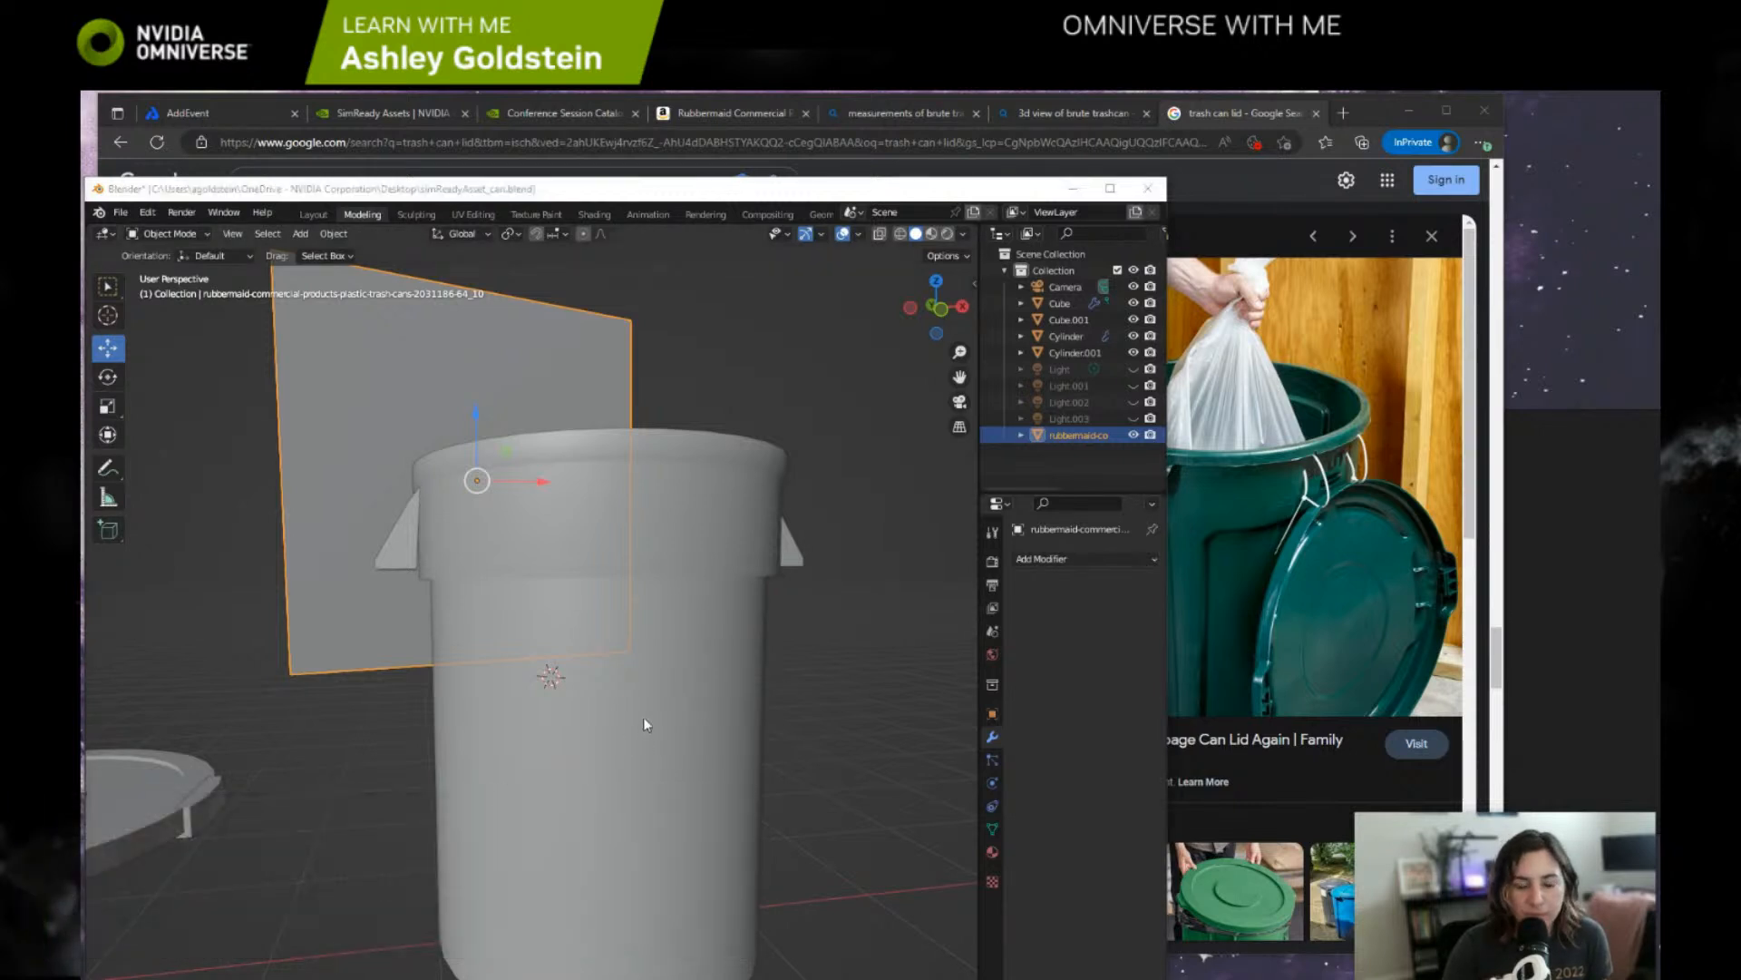
{"action": "middle_click_drag", "start_coordinate": [644, 719], "coordinate": [486, 756]}
{"action": "middle_click_drag", "start_coordinate": [562, 712], "coordinate": [617, 659]}
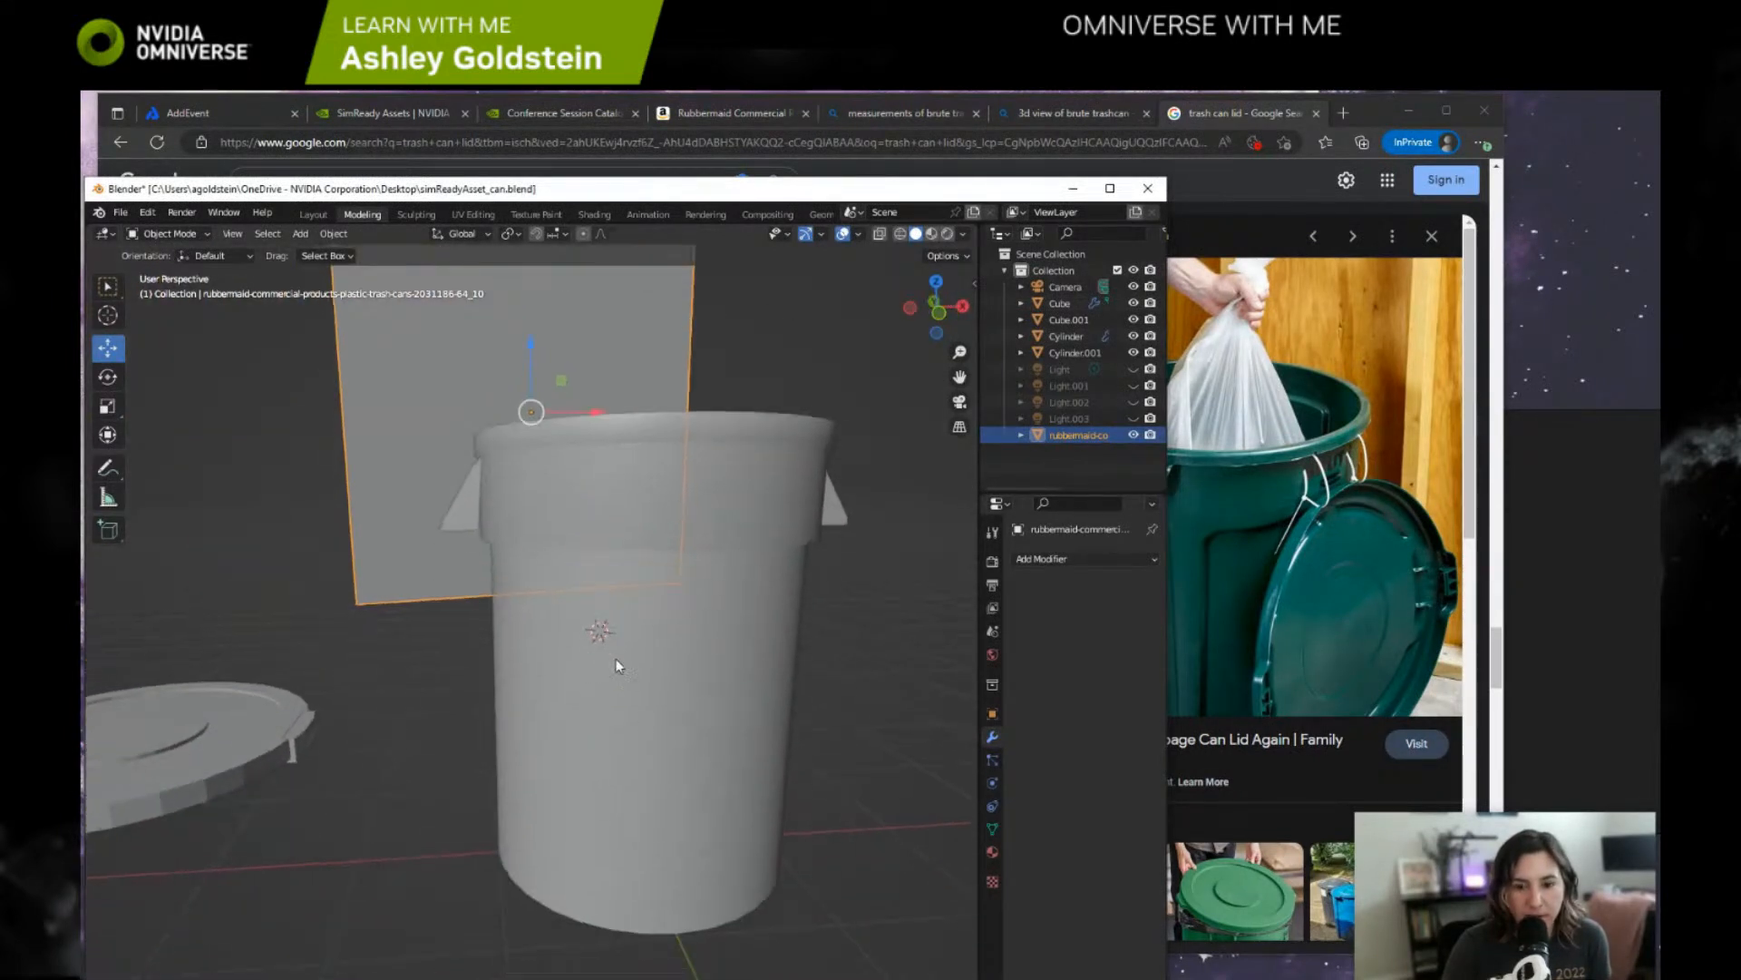
Enter Edit Mode on the can, switch to edge selection, and select the edge loop around its lower rim.
{"action": "left_click", "coordinate": [559, 908]}
{"action": "key", "text": "Tab"}
{"action": "middle_click_drag", "start_coordinate": [670, 446], "coordinate": [682, 771]}
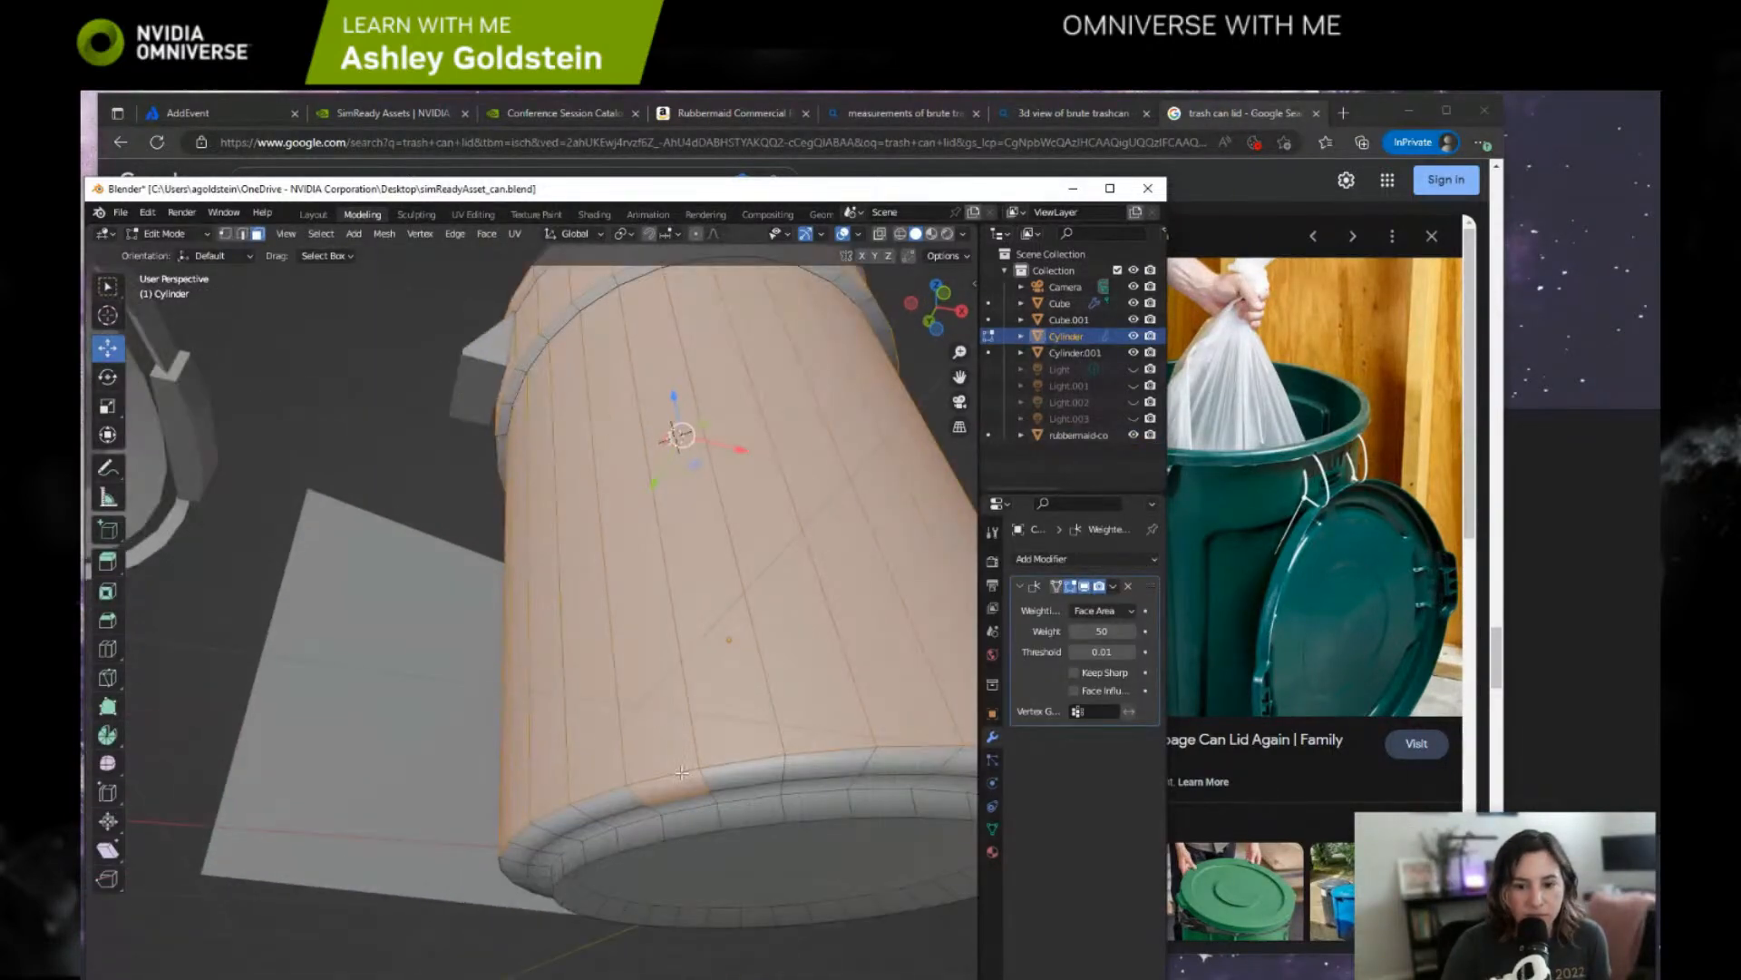
{"action": "left_click", "coordinate": [599, 796], "text": "alt"}
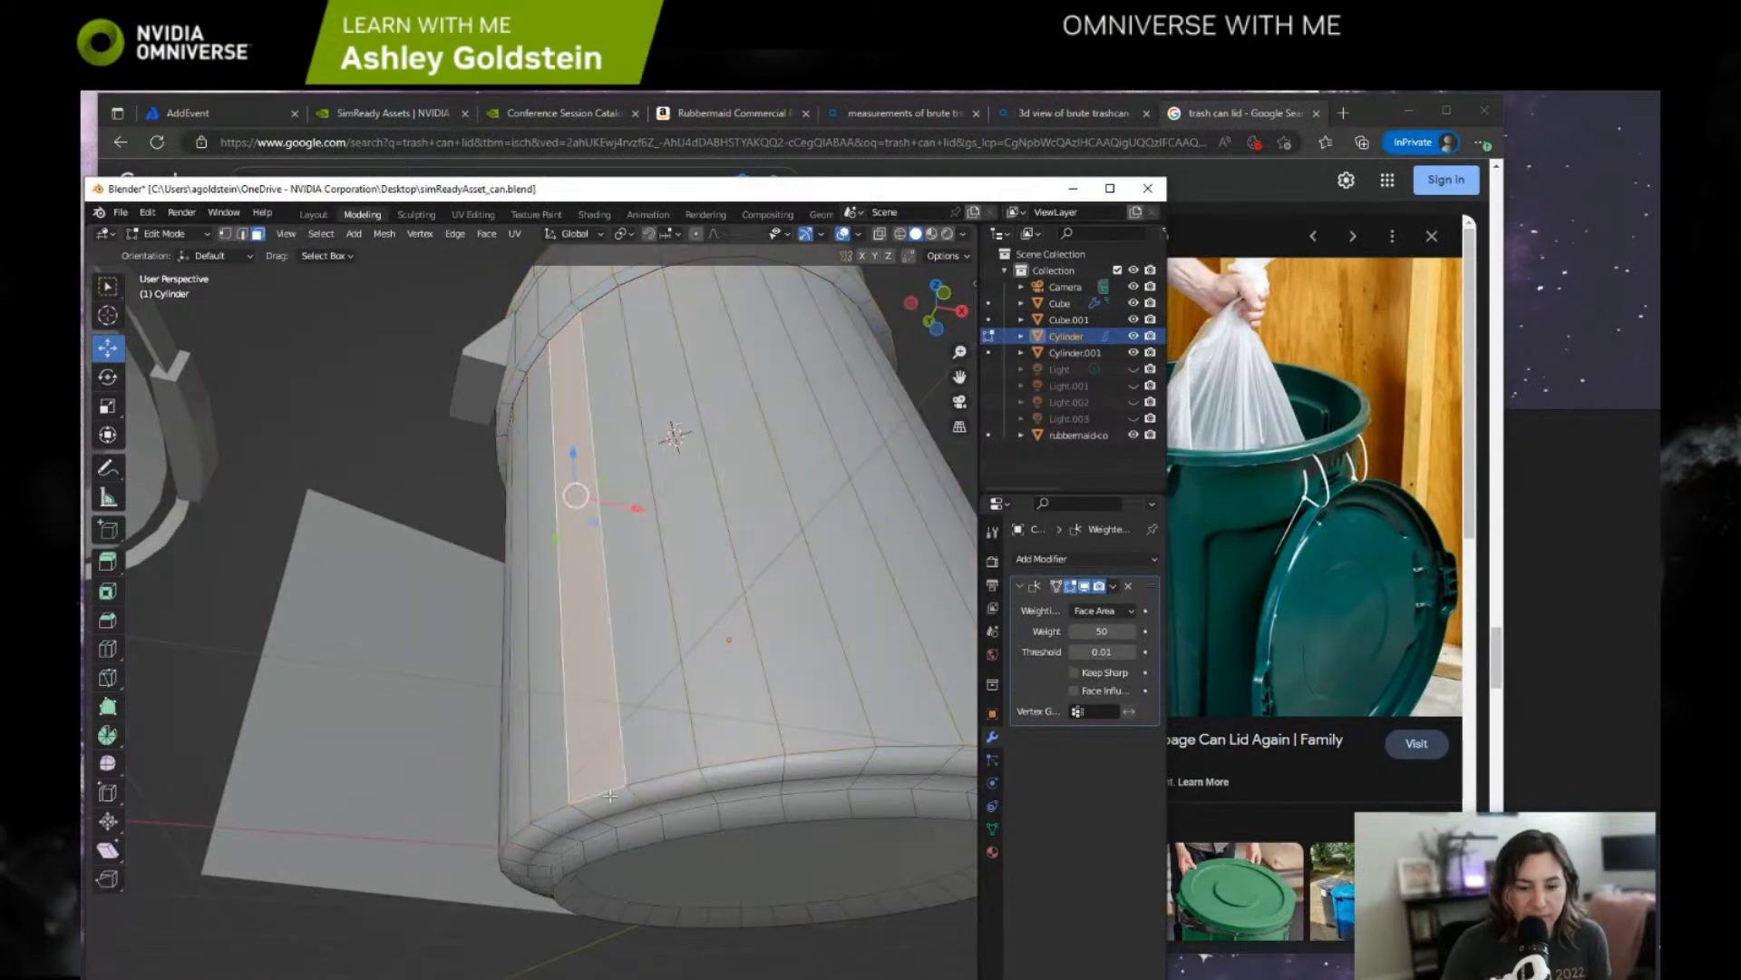
{"action": "left_click", "coordinate": [242, 234]}
{"action": "middle_click_drag", "start_coordinate": [494, 703], "coordinate": [441, 723]}
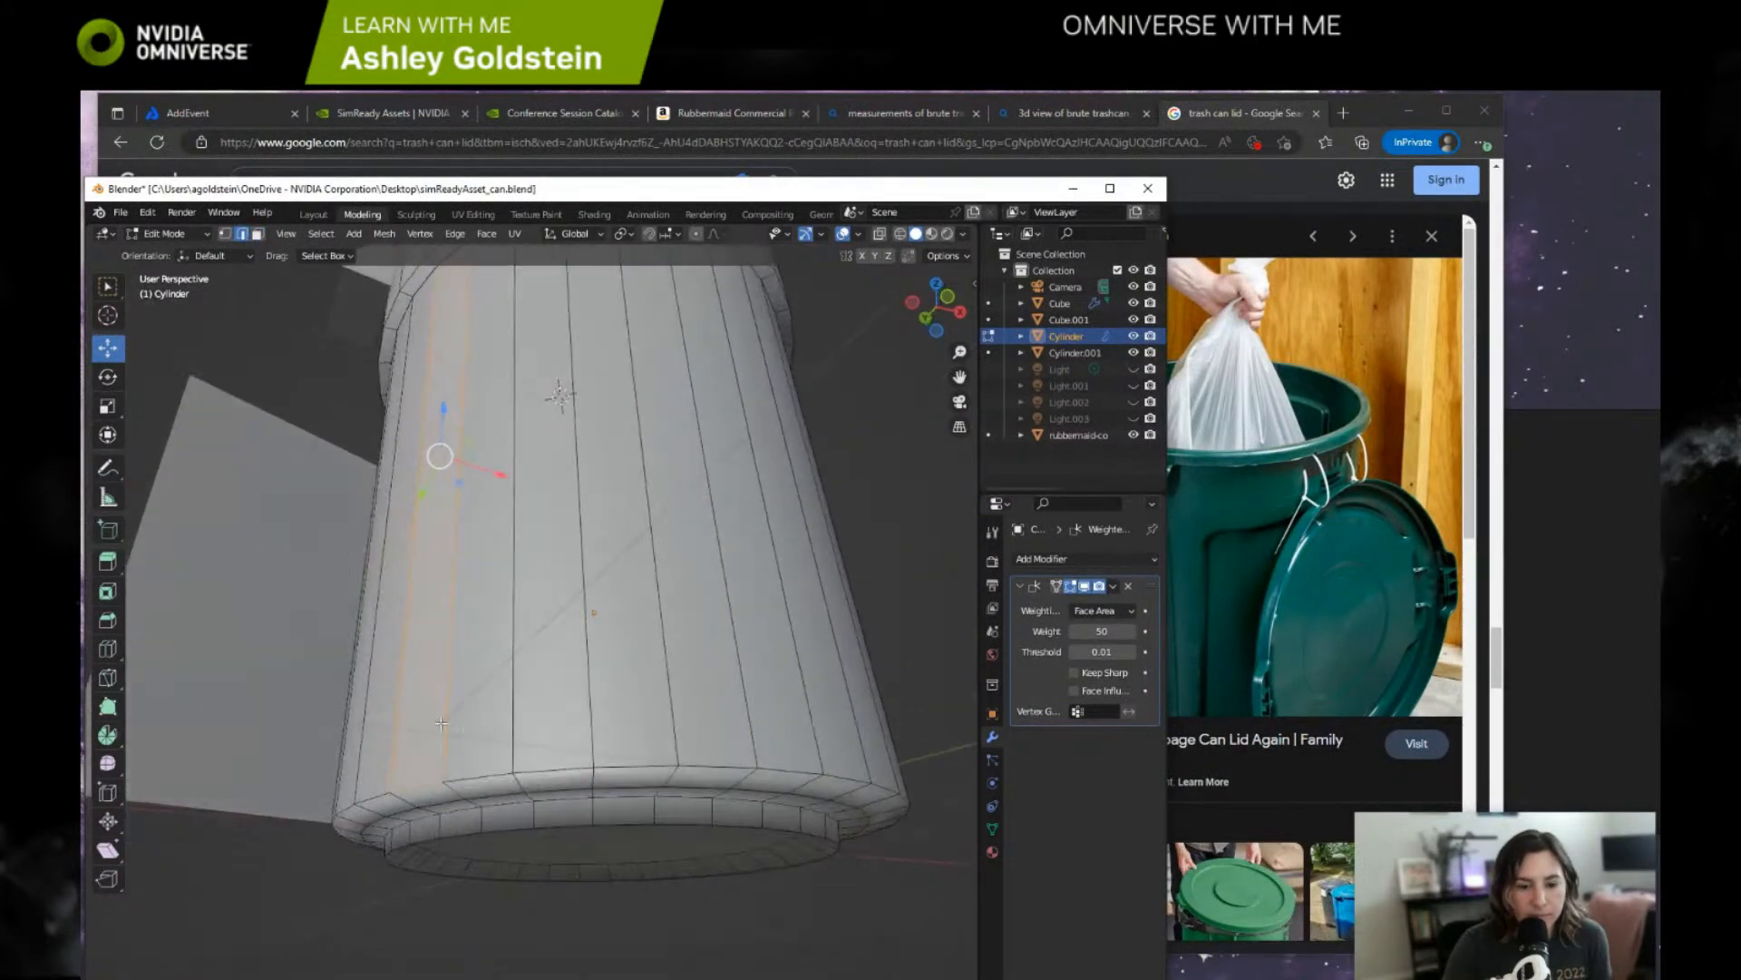
{"action": "left_click", "coordinate": [482, 778], "text": "alt"}
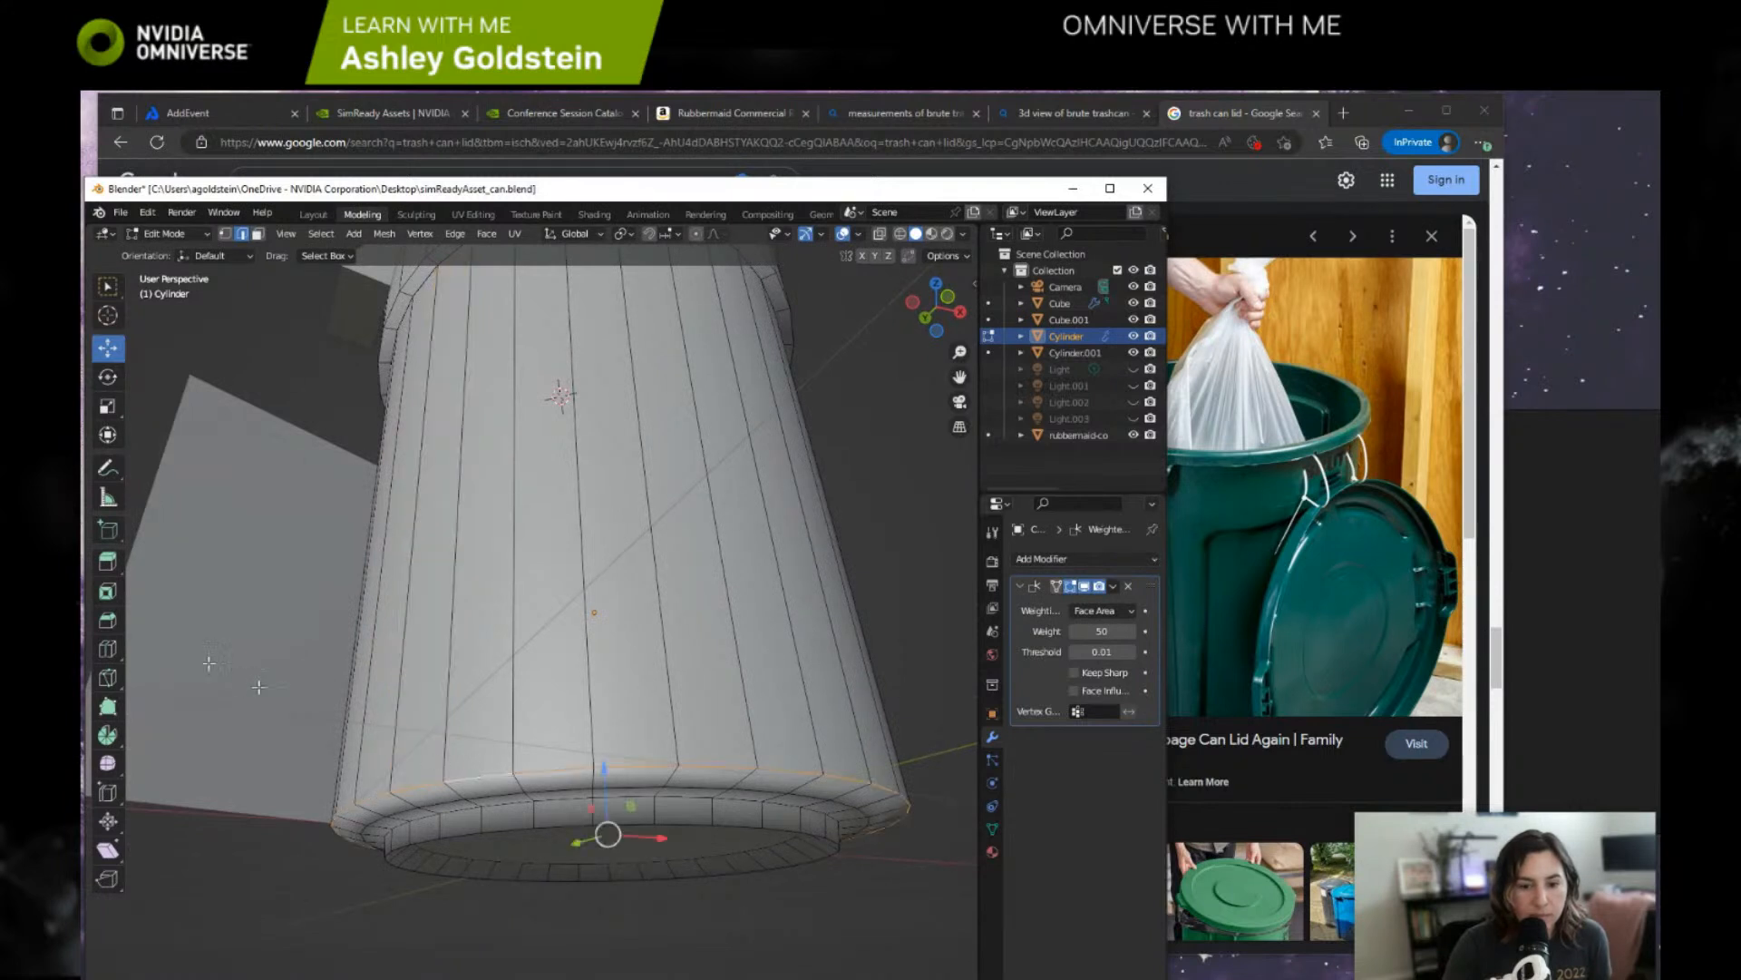
Bevel the selected edge loop around the can's lower rim.
{"action": "left_click", "coordinate": [108, 620]}
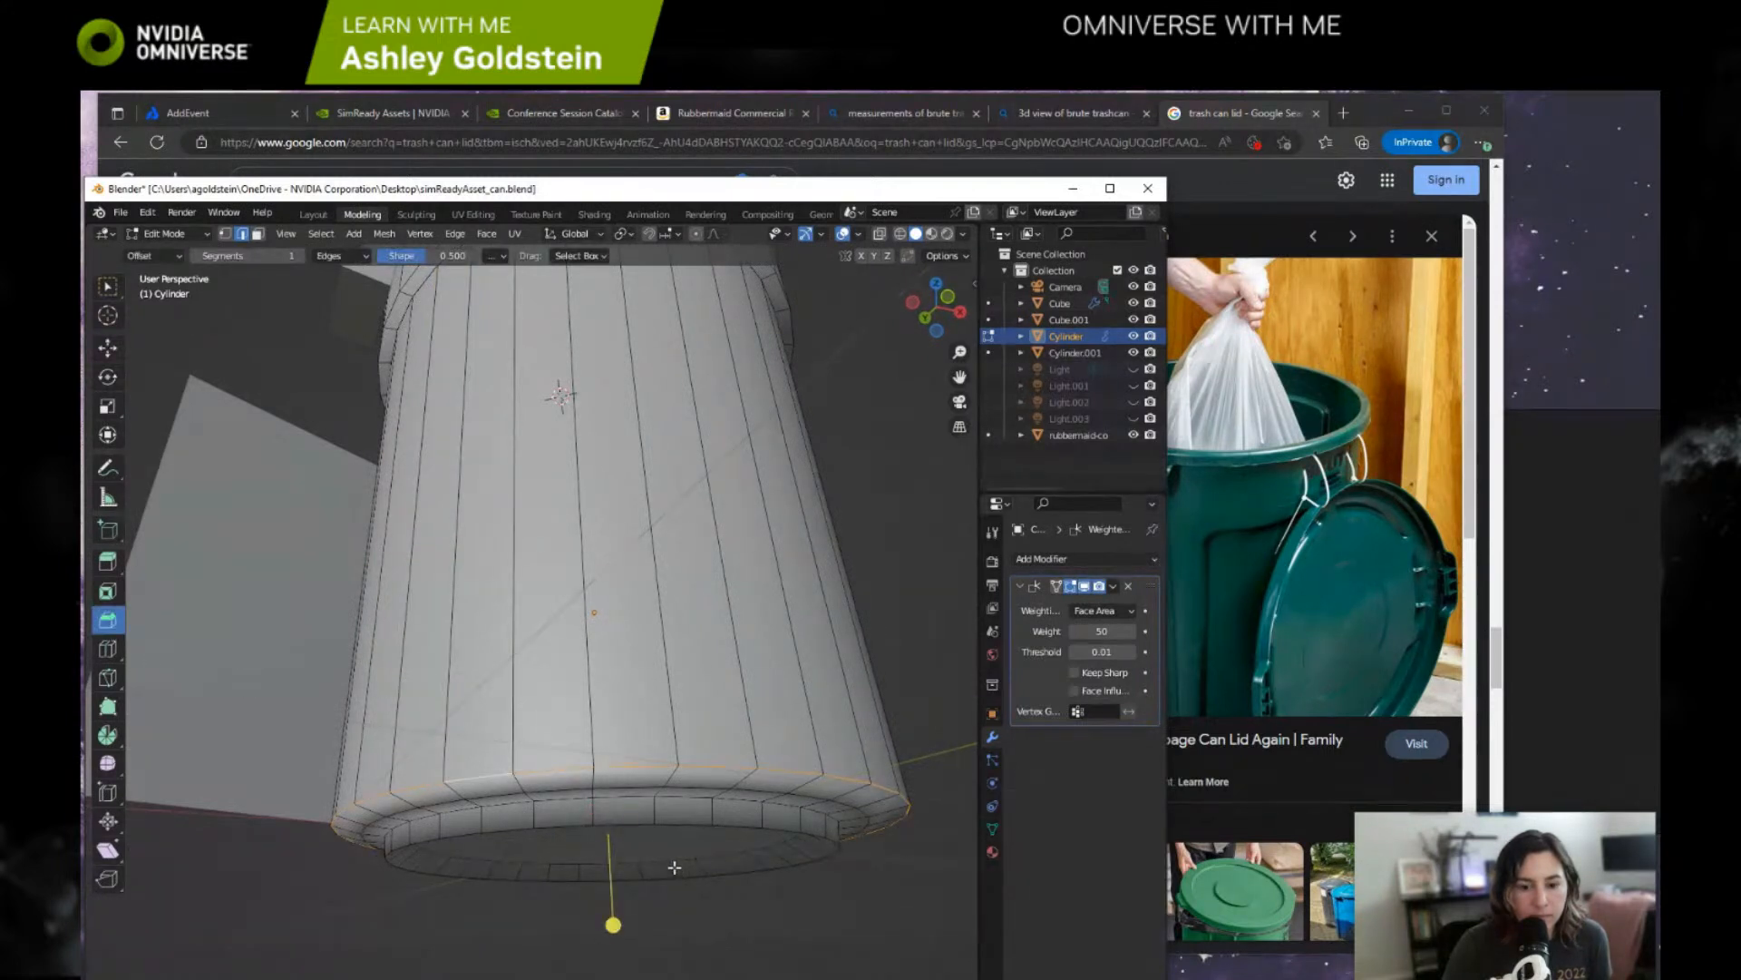
{"action": "left_click_drag", "start_coordinate": [613, 925], "coordinate": [609, 916]}
{"action": "mouse_move", "coordinate": [613, 924]}
{"action": "middle_mouse_down"}
{"action": "mouse_move", "coordinate": [630, 953]}
{"action": "mouse_move", "coordinate": [626, 894]}
{"action": "middle_mouse_up"}
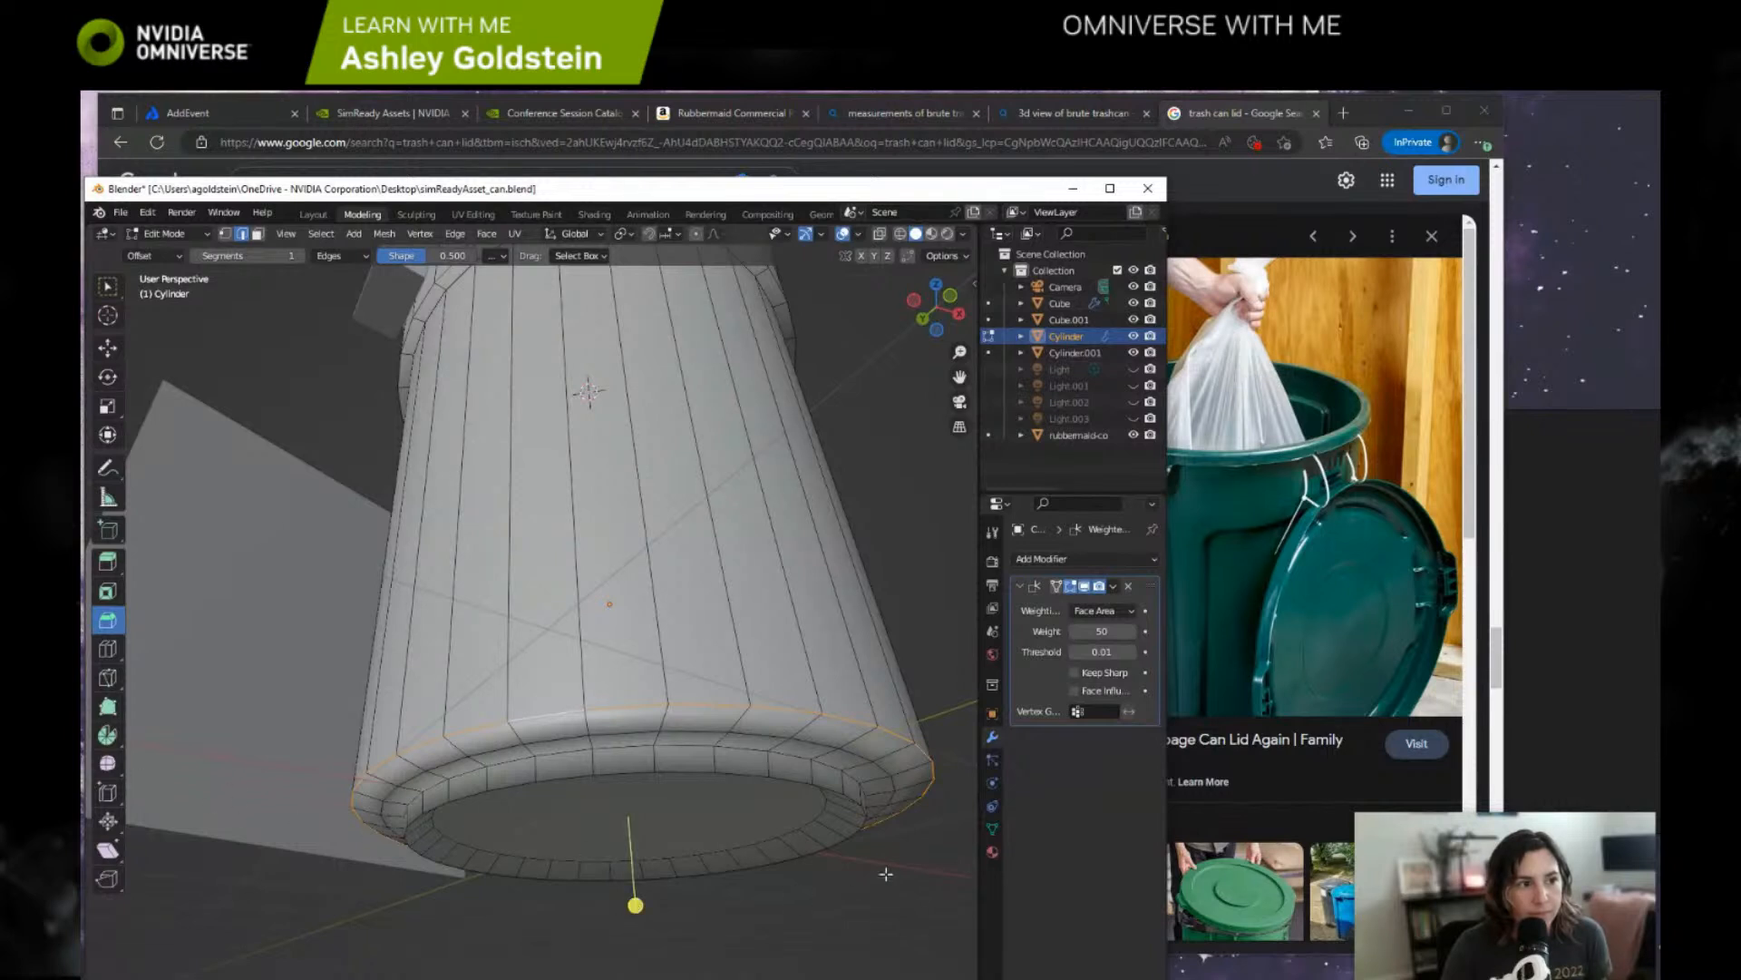
{"action": "left_click_drag", "start_coordinate": [639, 905], "coordinate": [637, 934]}
{"action": "middle_click_drag", "start_coordinate": [638, 918], "coordinate": [626, 846]}
{"action": "left_click", "coordinate": [671, 861]}
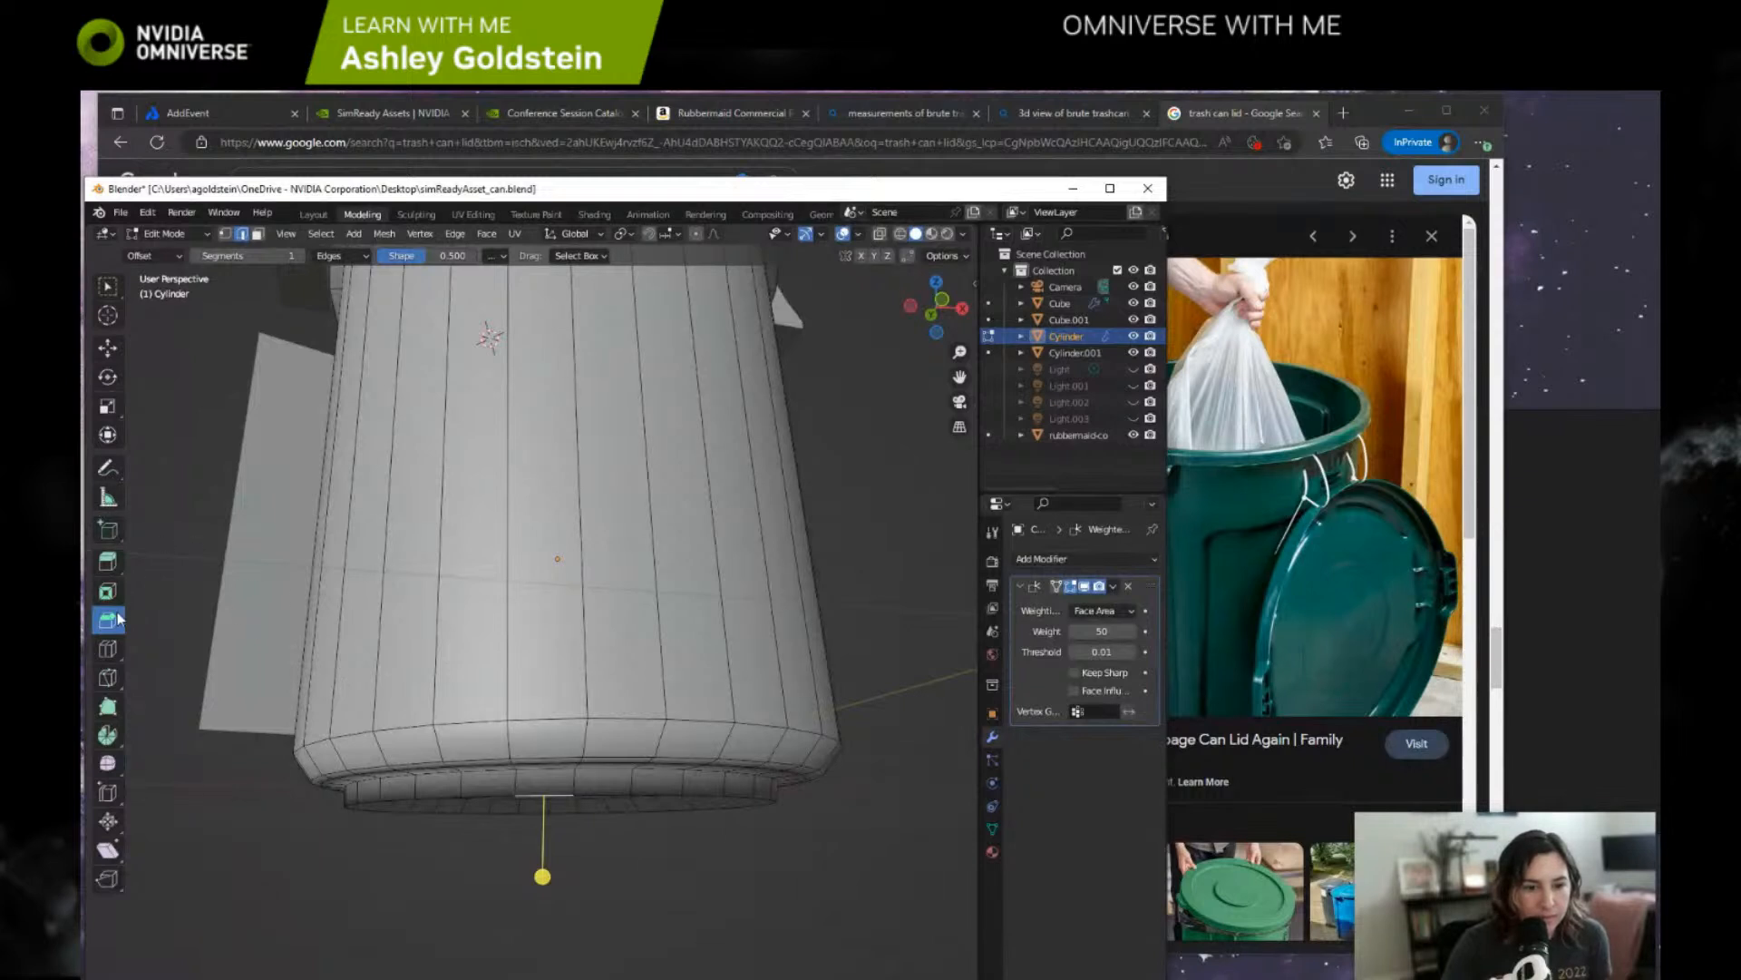
Select the Loop Cut tool, return to the Move tool, and raise the edge selection near the can's bottom slightly.
{"action": "left_click", "coordinate": [107, 648]}
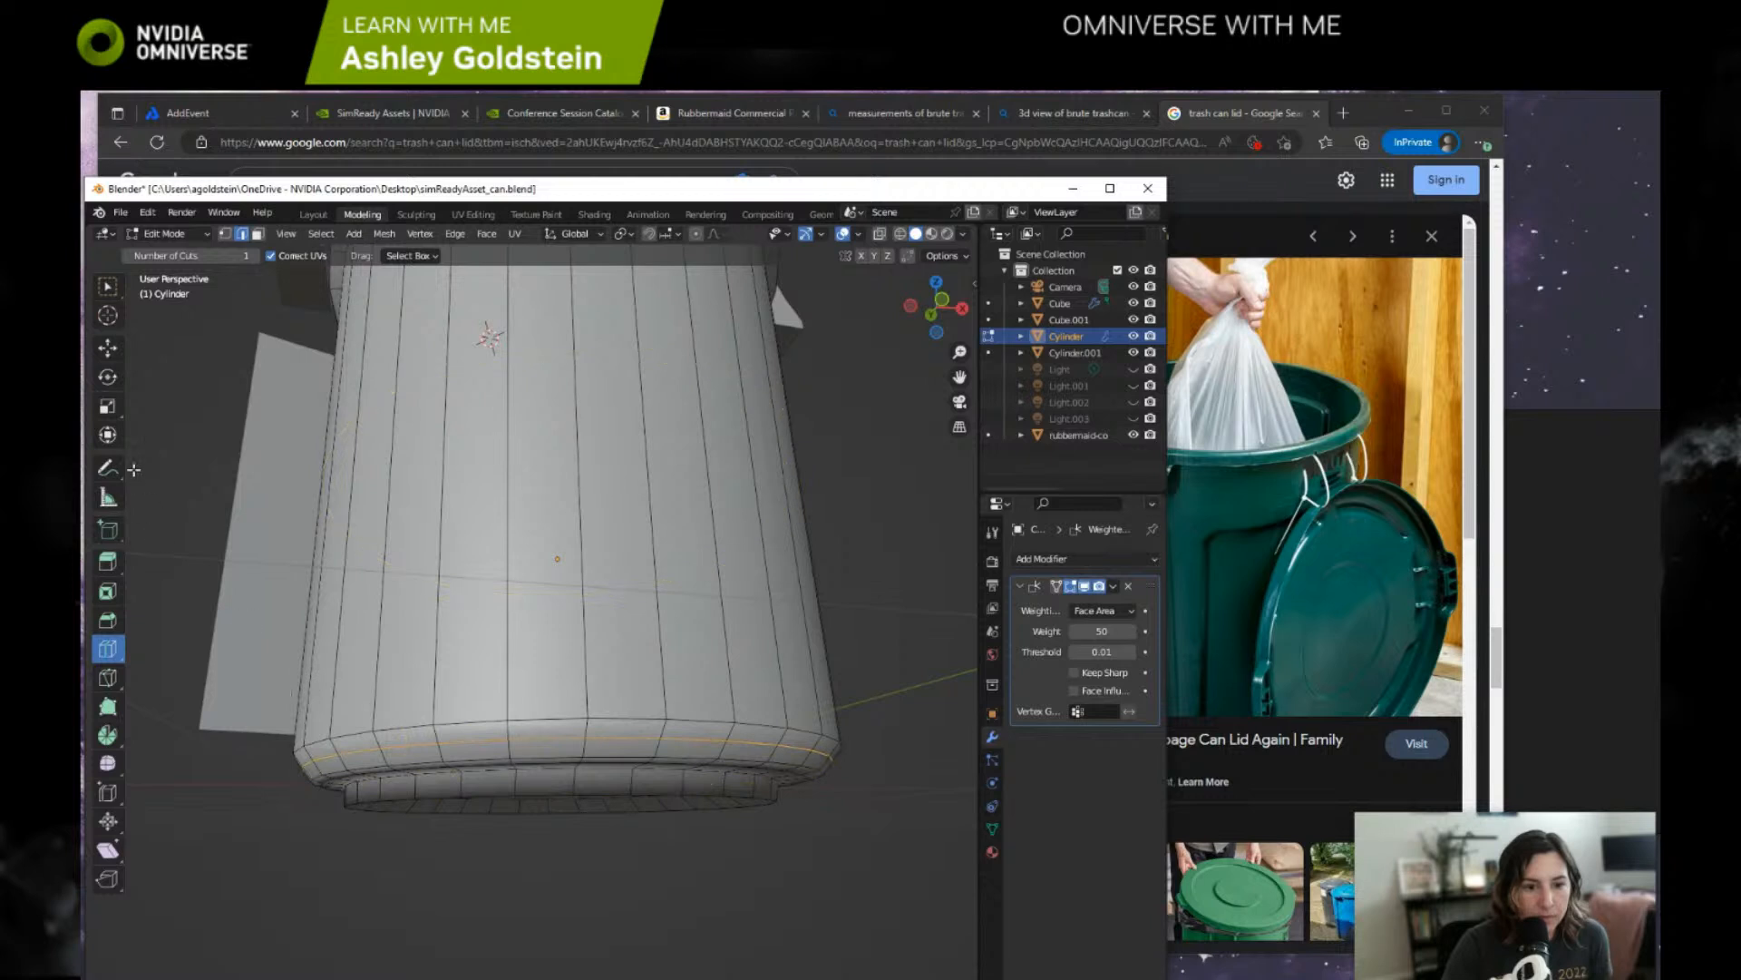
{"action": "left_click", "coordinate": [107, 352]}
{"action": "left_click_drag", "start_coordinate": [562, 710], "coordinate": [568, 692]}
{"action": "middle_click_drag", "start_coordinate": [645, 699], "coordinate": [684, 739]}
{"action": "left_click", "coordinate": [364, 791]}
{"action": "middle_click_drag", "start_coordinate": [365, 792], "coordinate": [344, 821]}
Select the edge loop around the can's base and scale it.
{"action": "left_click", "coordinate": [362, 890]}
{"action": "left_click", "coordinate": [436, 917], "text": "alt"}
{"action": "key", "text": "s"}
{"action": "left_click", "coordinate": [439, 916]}
{"action": "left_click", "coordinate": [274, 861]}
Examine the can's bottom curve from several angles and compare it with the BRUTE reference image in material preview.
{"action": "middle_click_drag", "start_coordinate": [280, 858], "coordinate": [311, 787], "text": "alt"}
{"action": "middle_click_drag", "start_coordinate": [401, 691], "coordinate": [348, 838]}
{"action": "middle_click_drag", "start_coordinate": [241, 792], "coordinate": [324, 767]}
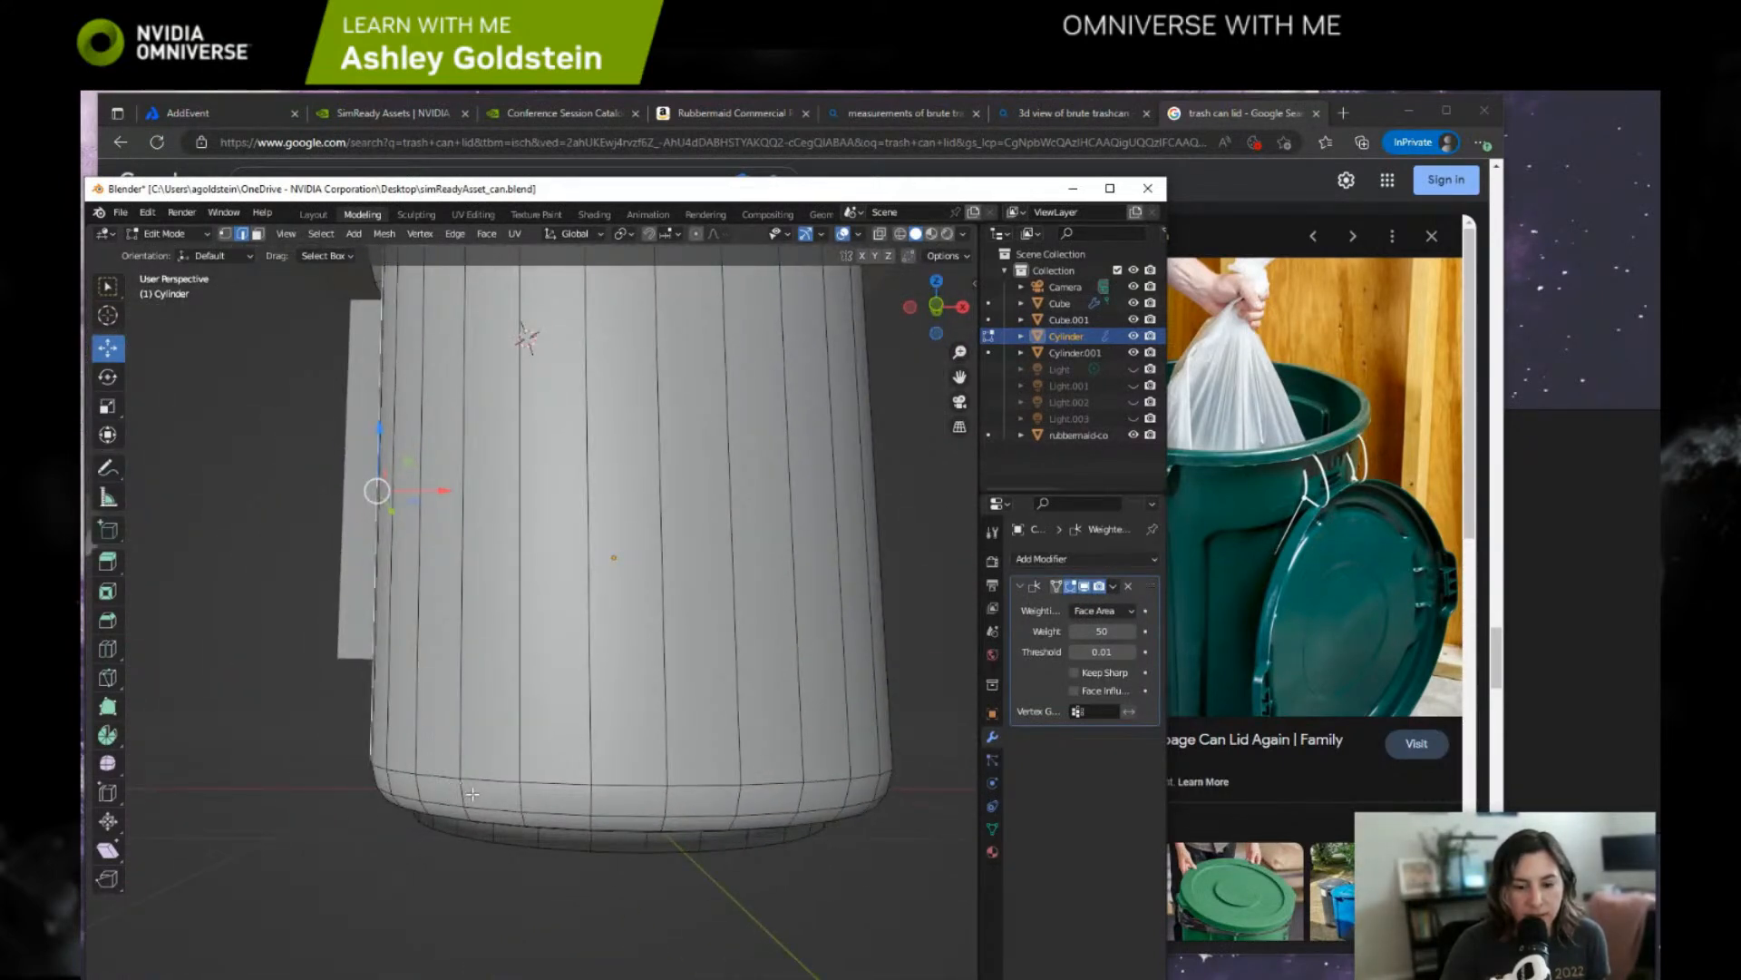
{"action": "scroll", "coordinate": [472, 794], "scroll_direction": "up", "scroll_amount": 2}
{"action": "middle_click_drag", "start_coordinate": [472, 793], "coordinate": [453, 797]}
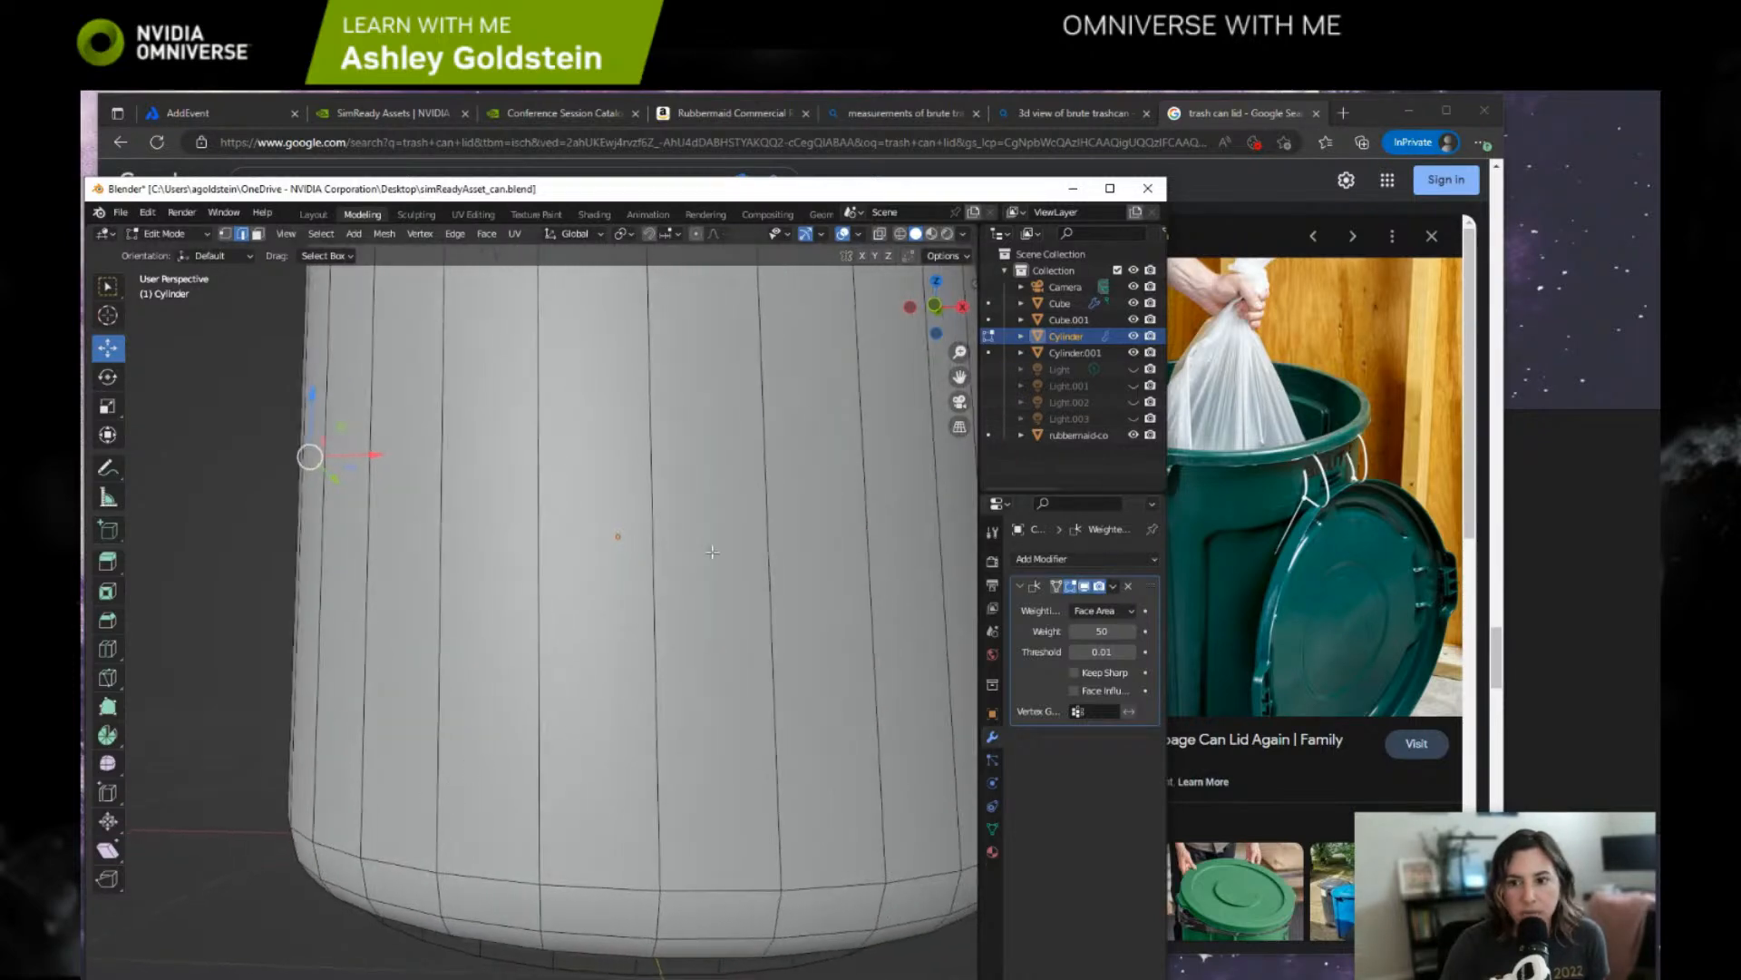
{"action": "scroll", "coordinate": [763, 488], "scroll_direction": "down", "scroll_amount": 4}
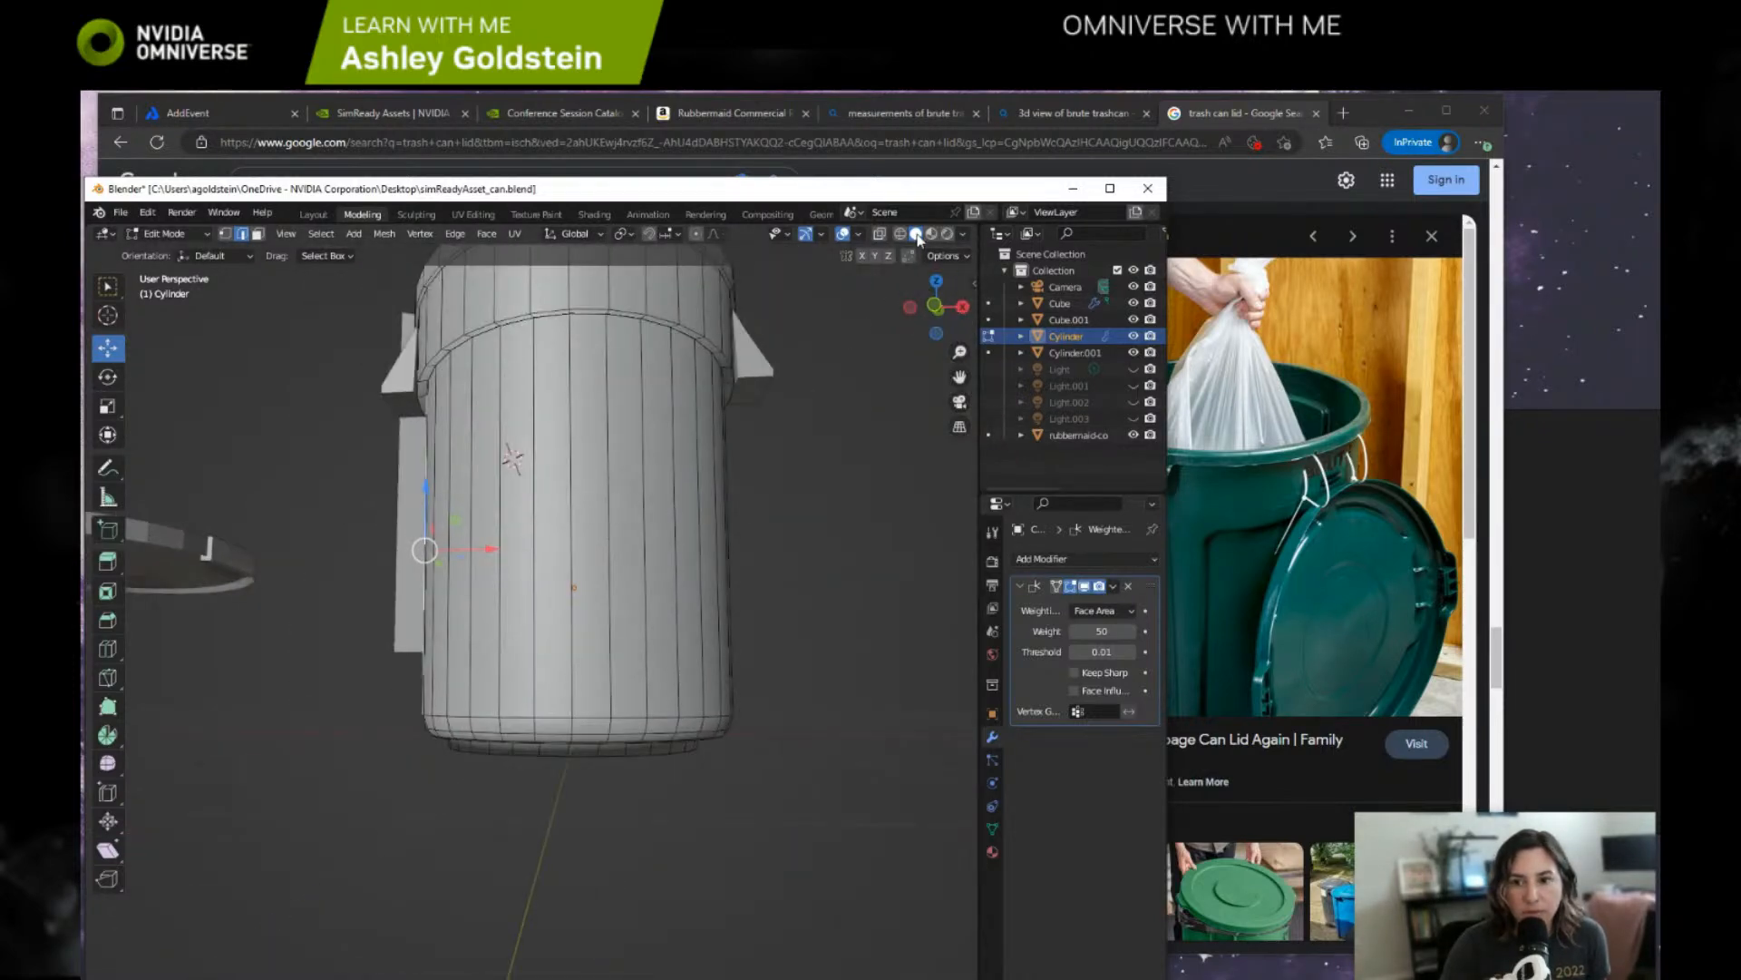
{"action": "left_click", "coordinate": [933, 235]}
{"action": "key", "text": "KP_7"}
{"action": "mouse_move", "coordinate": [715, 503]}
{"action": "middle_mouse_down"}
{"action": "mouse_move", "coordinate": [684, 477]}
{"action": "mouse_move", "coordinate": [682, 407]}
{"action": "middle_mouse_up"}
{"action": "middle_click_drag", "start_coordinate": [409, 549], "coordinate": [542, 856], "text": "shift"}
{"action": "middle_click_drag", "start_coordinate": [621, 682], "coordinate": [596, 721], "text": "shift"}
{"action": "scroll", "coordinate": [584, 740], "scroll_direction": "up", "scroll_amount": 3}
{"action": "scroll", "coordinate": [583, 740], "scroll_direction": "up", "scroll_amount": 1}
{"action": "middle_click_drag", "start_coordinate": [514, 831], "coordinate": [709, 488], "text": "shift"}
{"action": "scroll", "coordinate": [690, 517], "scroll_direction": "up", "scroll_amount": 1}
{"action": "middle_click_drag", "start_coordinate": [695, 508], "coordinate": [587, 719], "text": "shift"}
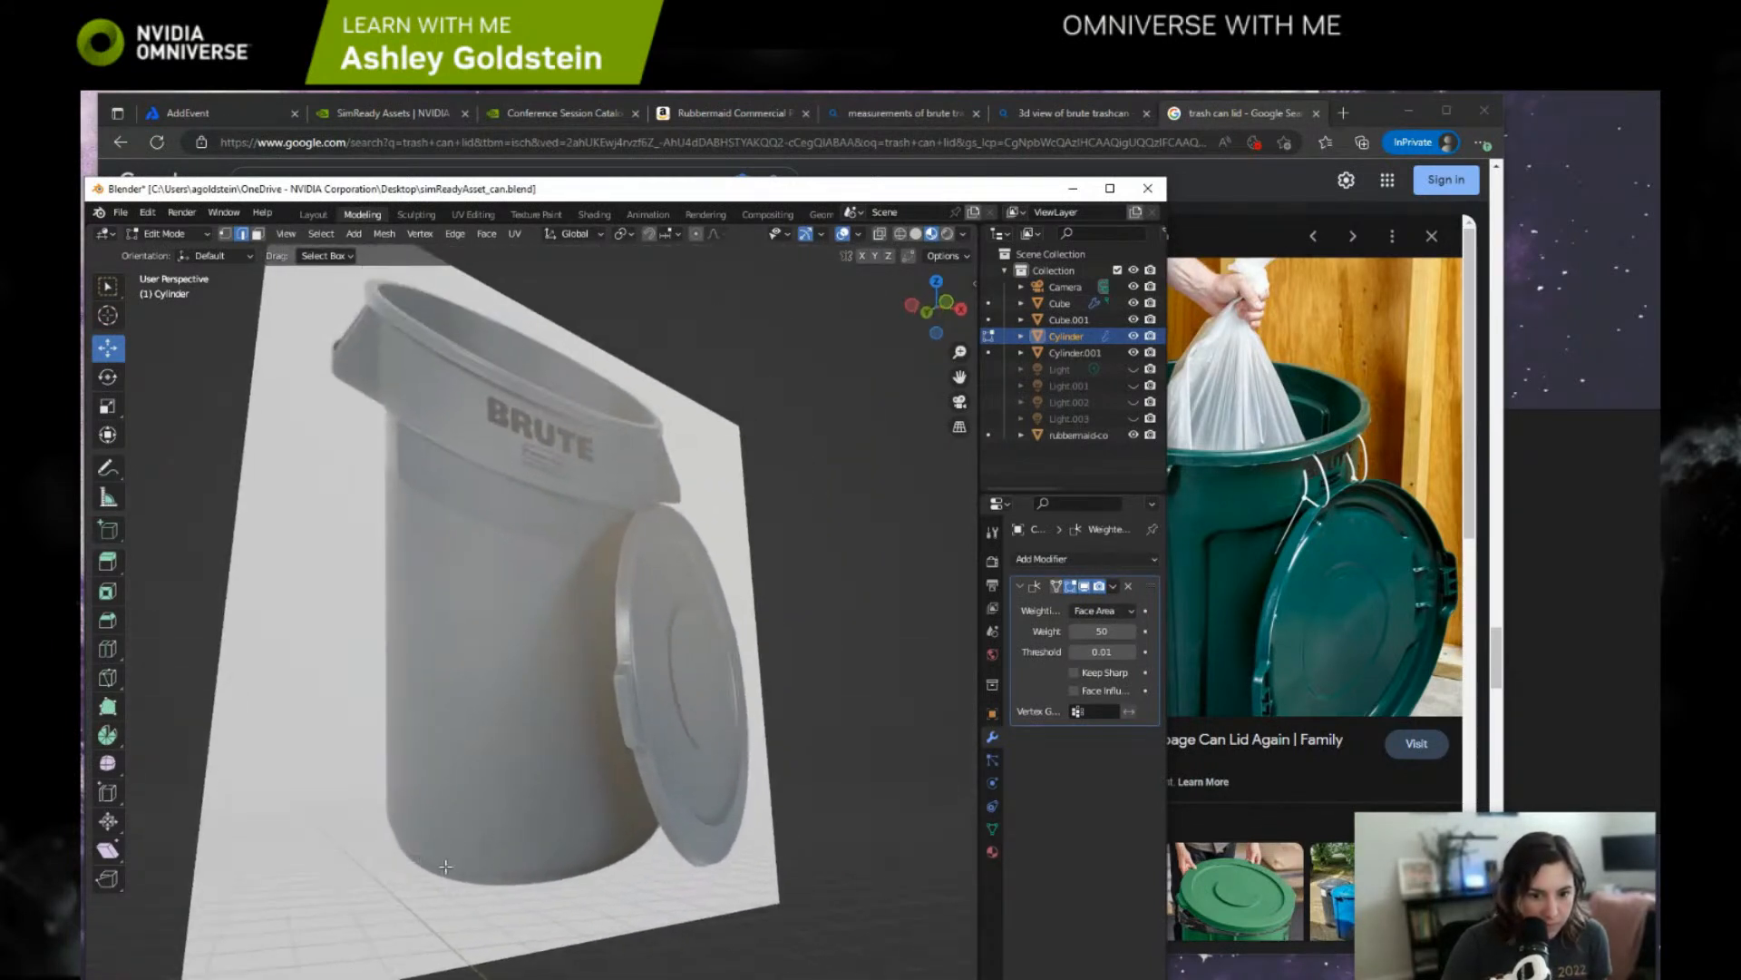
{"action": "middle_click_drag", "start_coordinate": [571, 888], "coordinate": [622, 797], "text": "shift"}
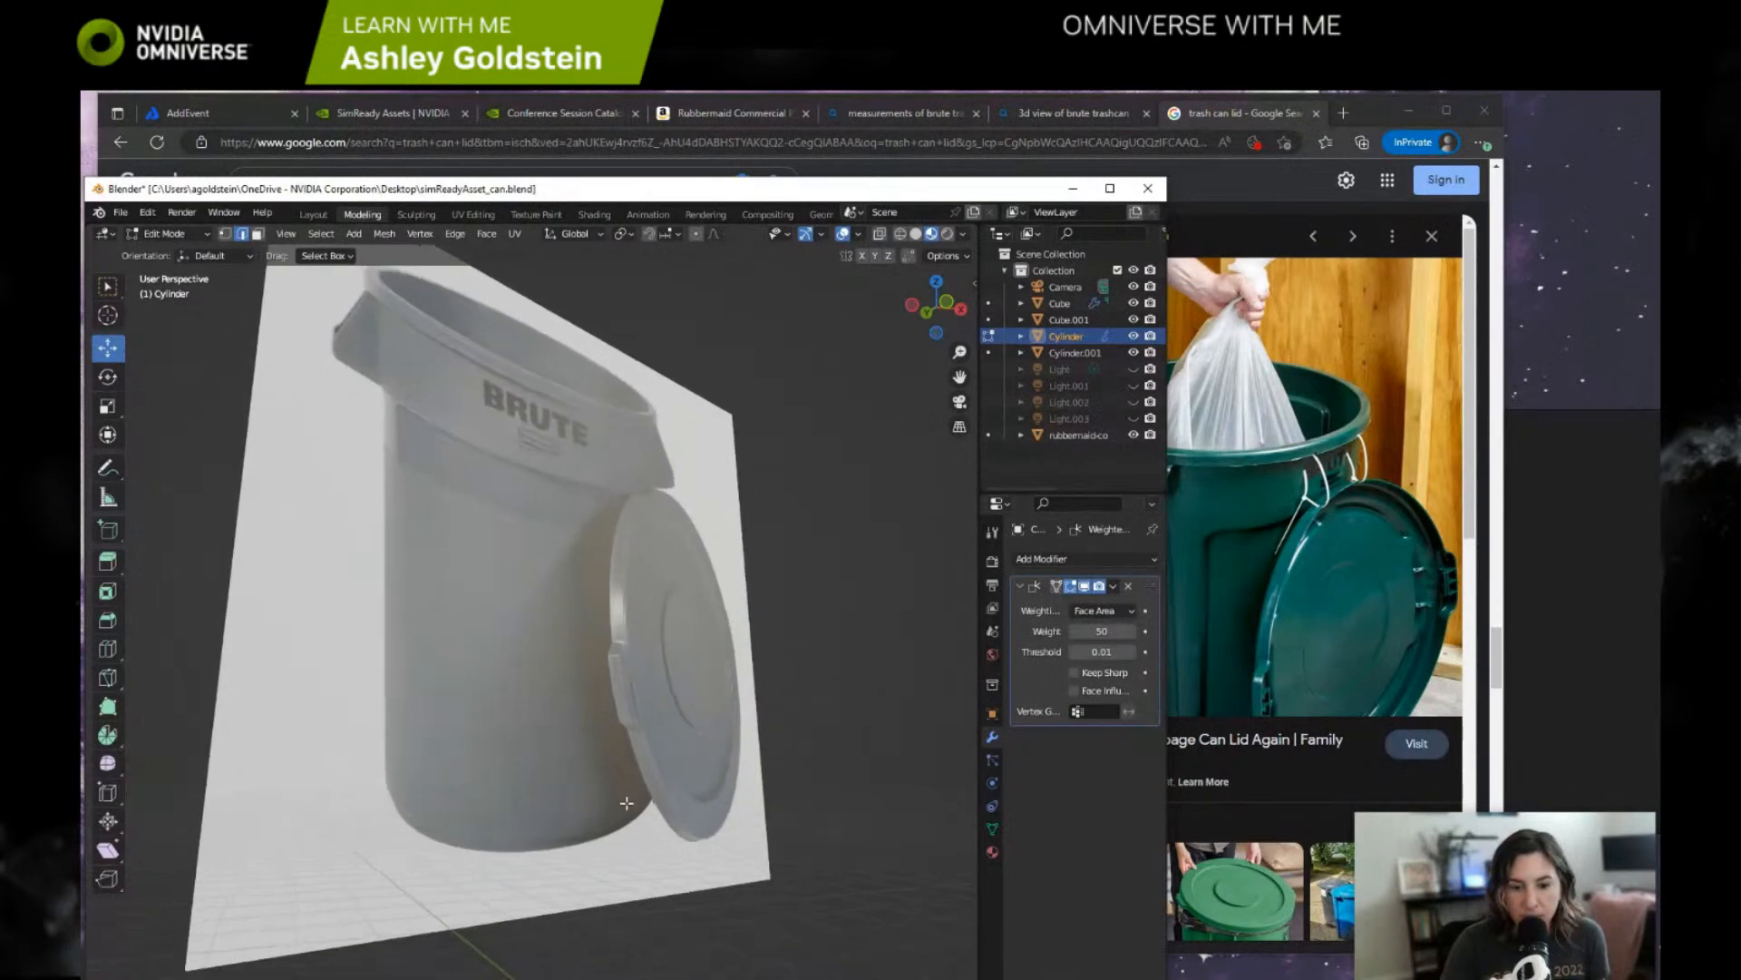
{"action": "scroll", "coordinate": [622, 797], "scroll_direction": "down", "scroll_amount": 5}
{"action": "middle_click_drag", "start_coordinate": [723, 855], "coordinate": [685, 706], "text": "shift"}
{"action": "scroll", "coordinate": [453, 785], "scroll_direction": "up", "scroll_amount": 3}
{"action": "scroll", "coordinate": [685, 705], "scroll_direction": "up", "scroll_amount": 4}
{"action": "middle_click_drag", "start_coordinate": [652, 899], "coordinate": [624, 805], "text": "shift"}
{"action": "scroll", "coordinate": [624, 806], "scroll_direction": "down", "scroll_amount": 5}
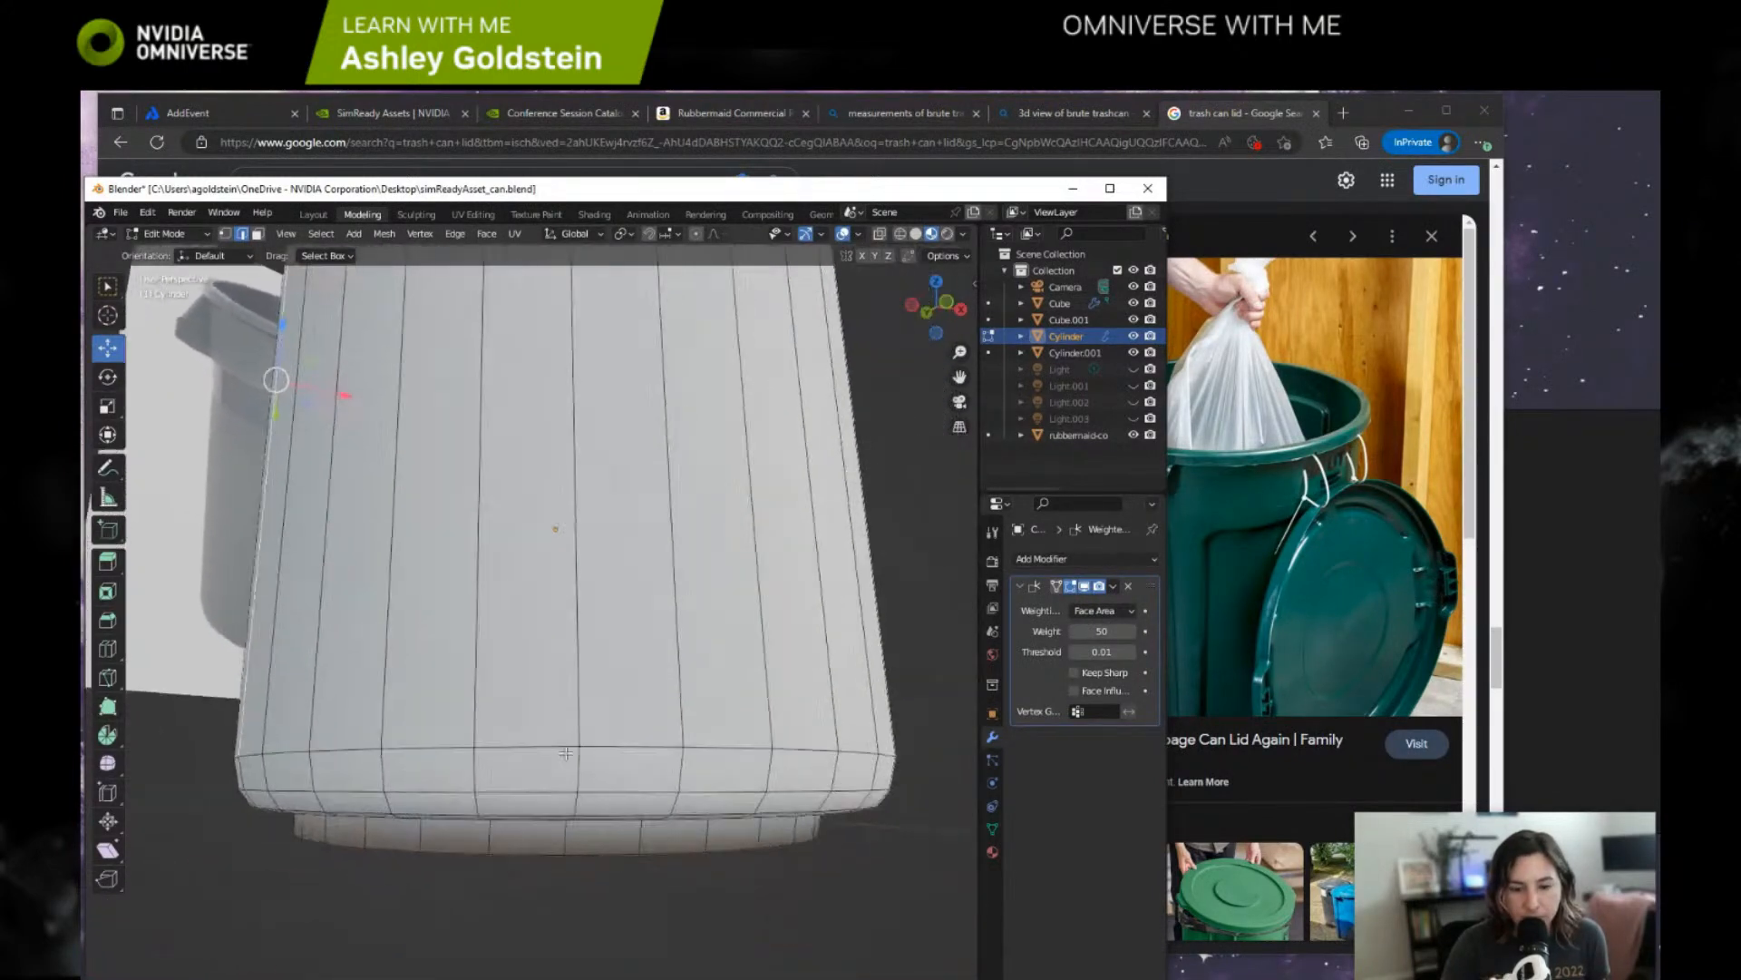
Select the edge loop on the underside of the can's lower rim and scale it.
{"action": "left_click", "coordinate": [514, 808]}
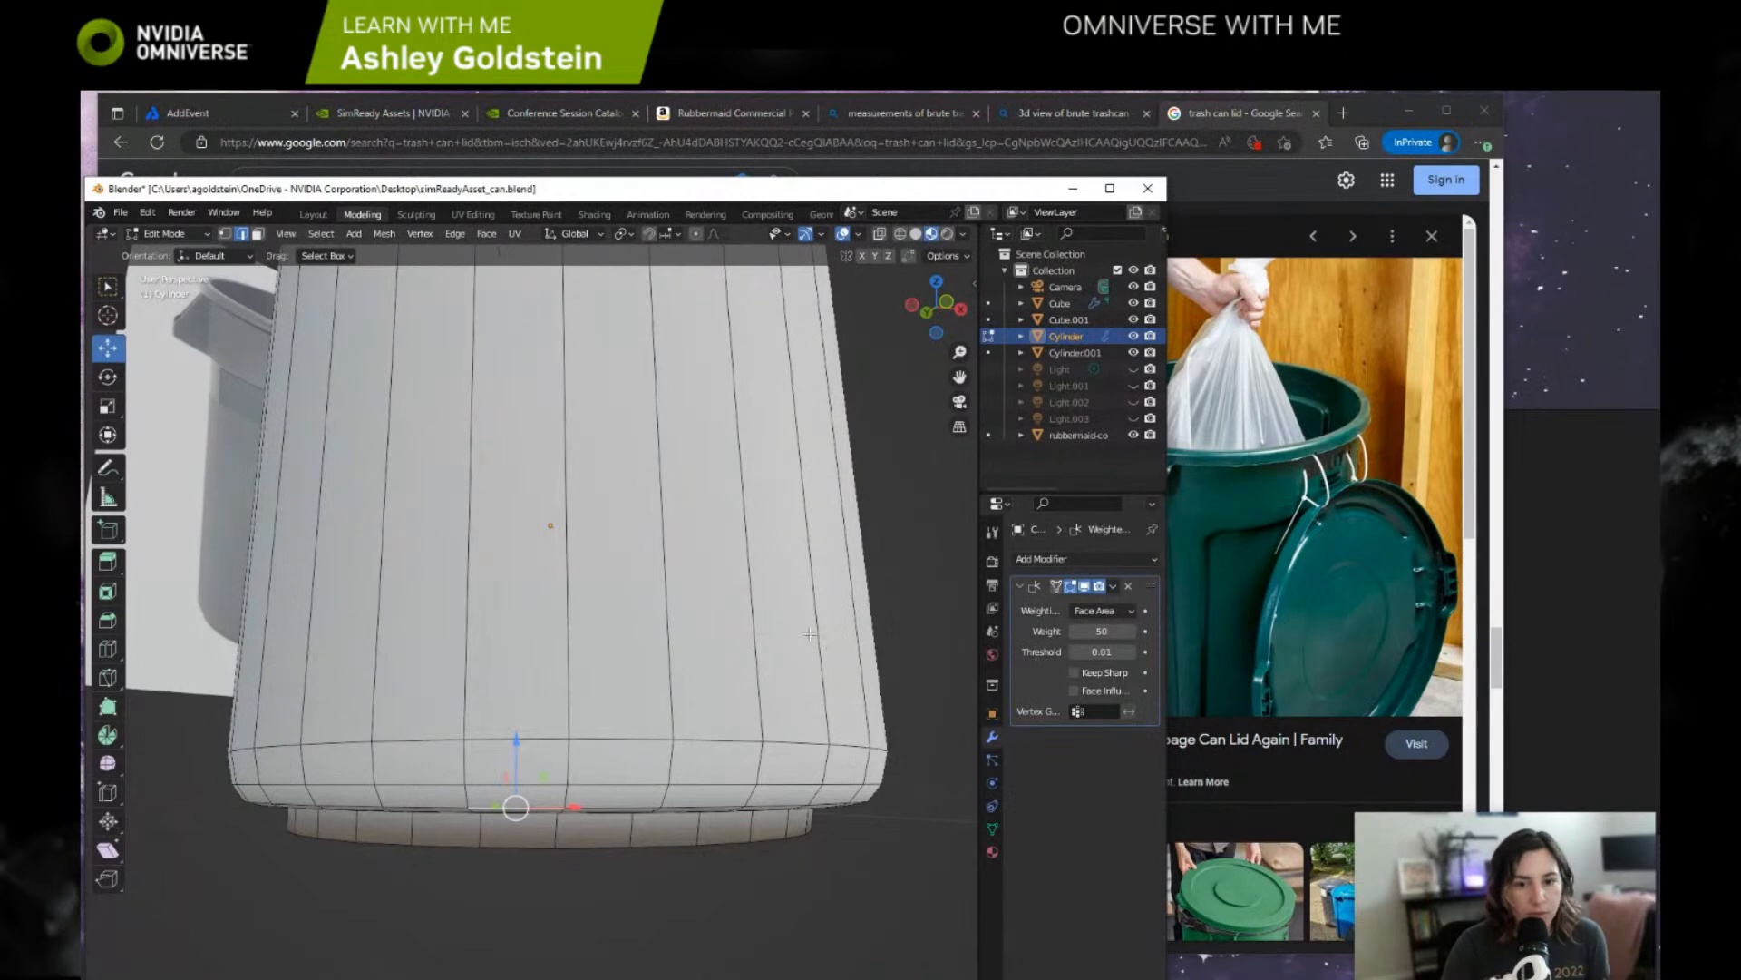
{"action": "left_click", "coordinate": [864, 594]}
{"action": "middle_click_drag", "start_coordinate": [903, 590], "coordinate": [871, 606]}
{"action": "middle_click_drag", "start_coordinate": [273, 610], "coordinate": [547, 525], "text": "shift"}
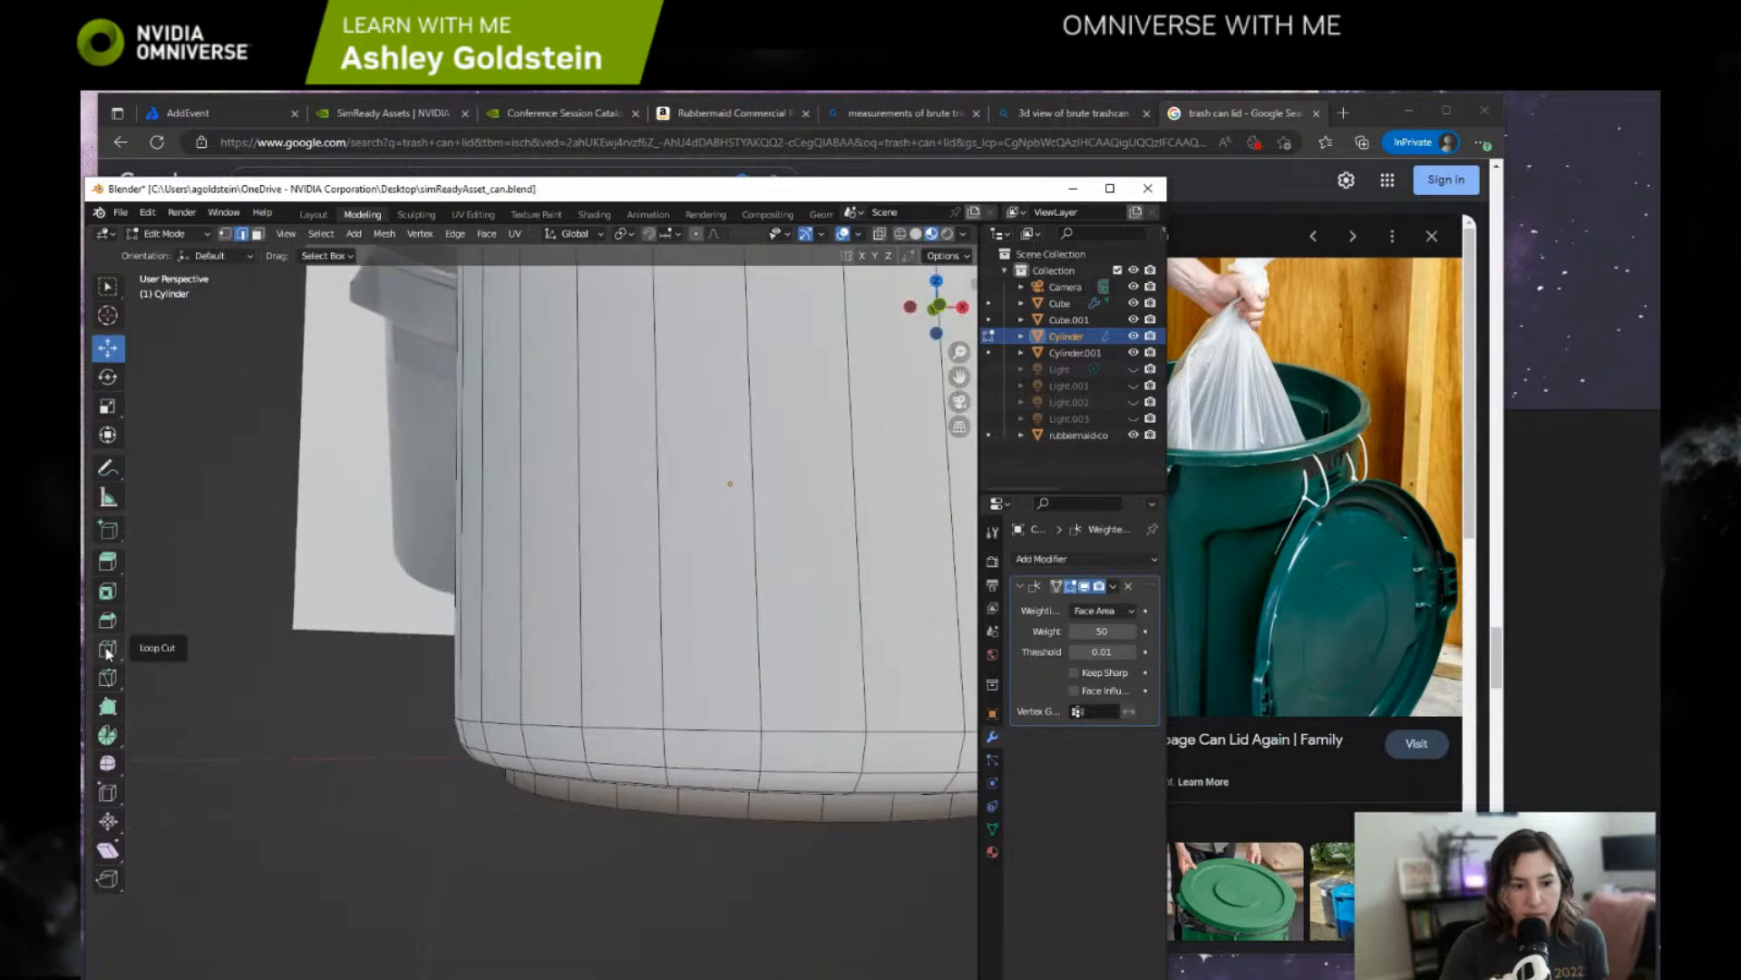
{"action": "middle_click_drag", "start_coordinate": [594, 757], "coordinate": [477, 730], "text": "shift"}
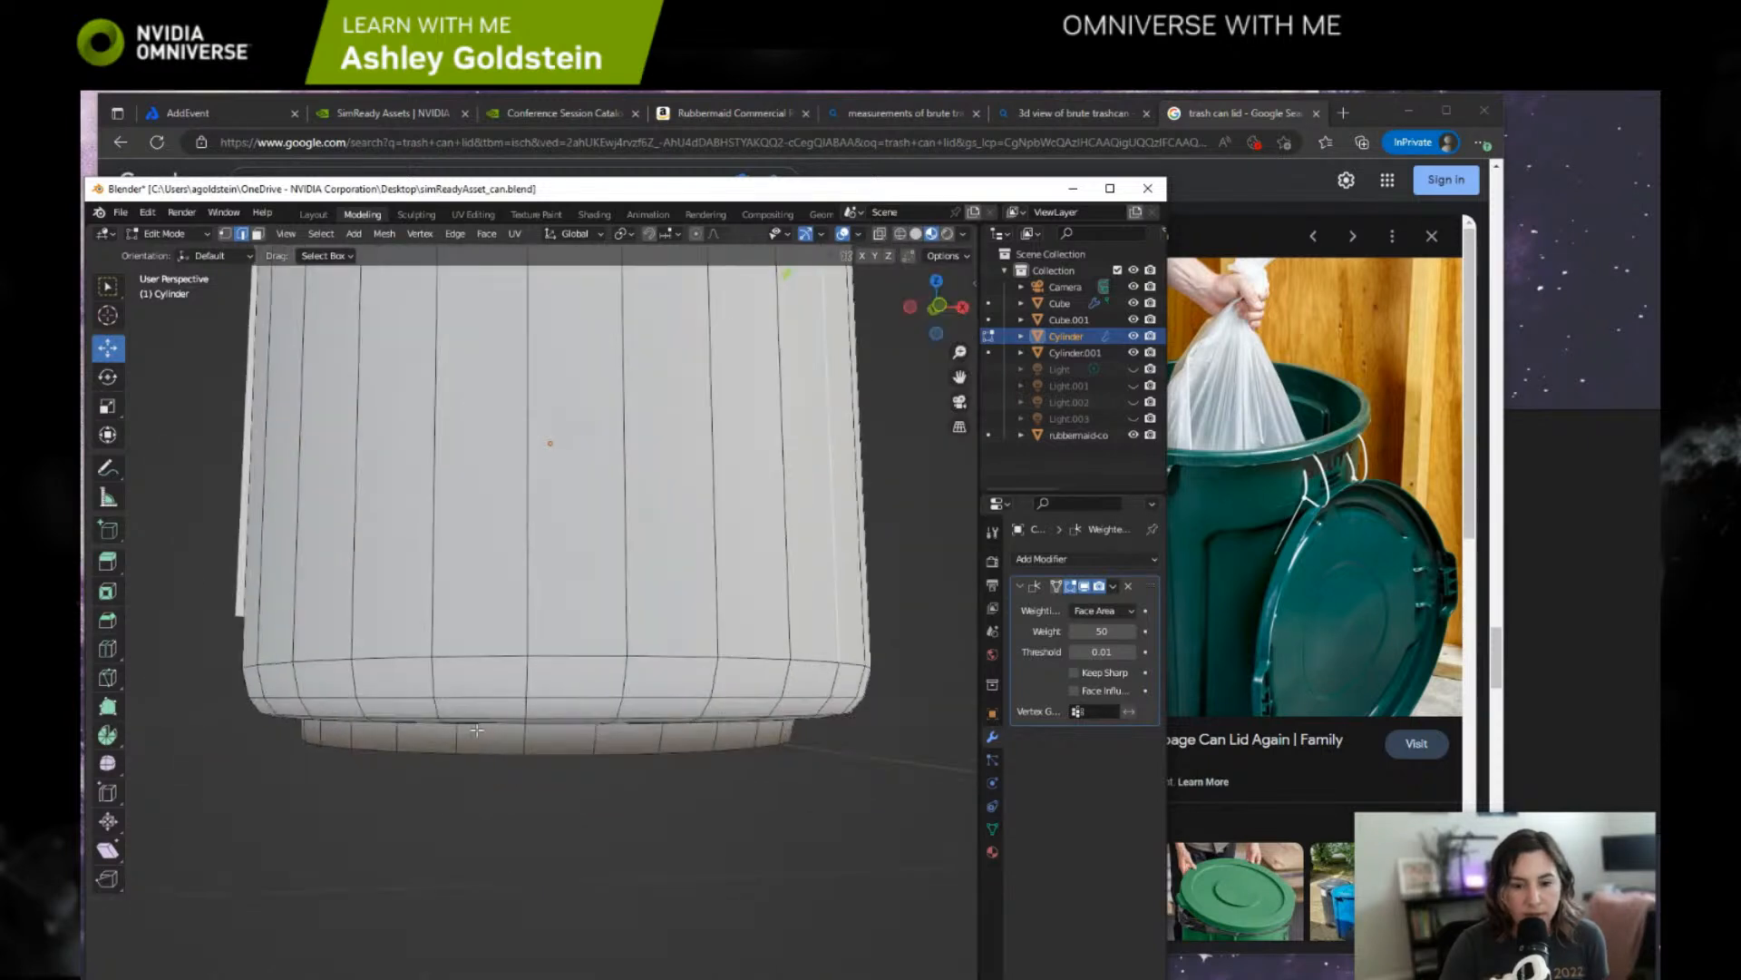
{"action": "left_click", "coordinate": [473, 716], "text": "alt"}
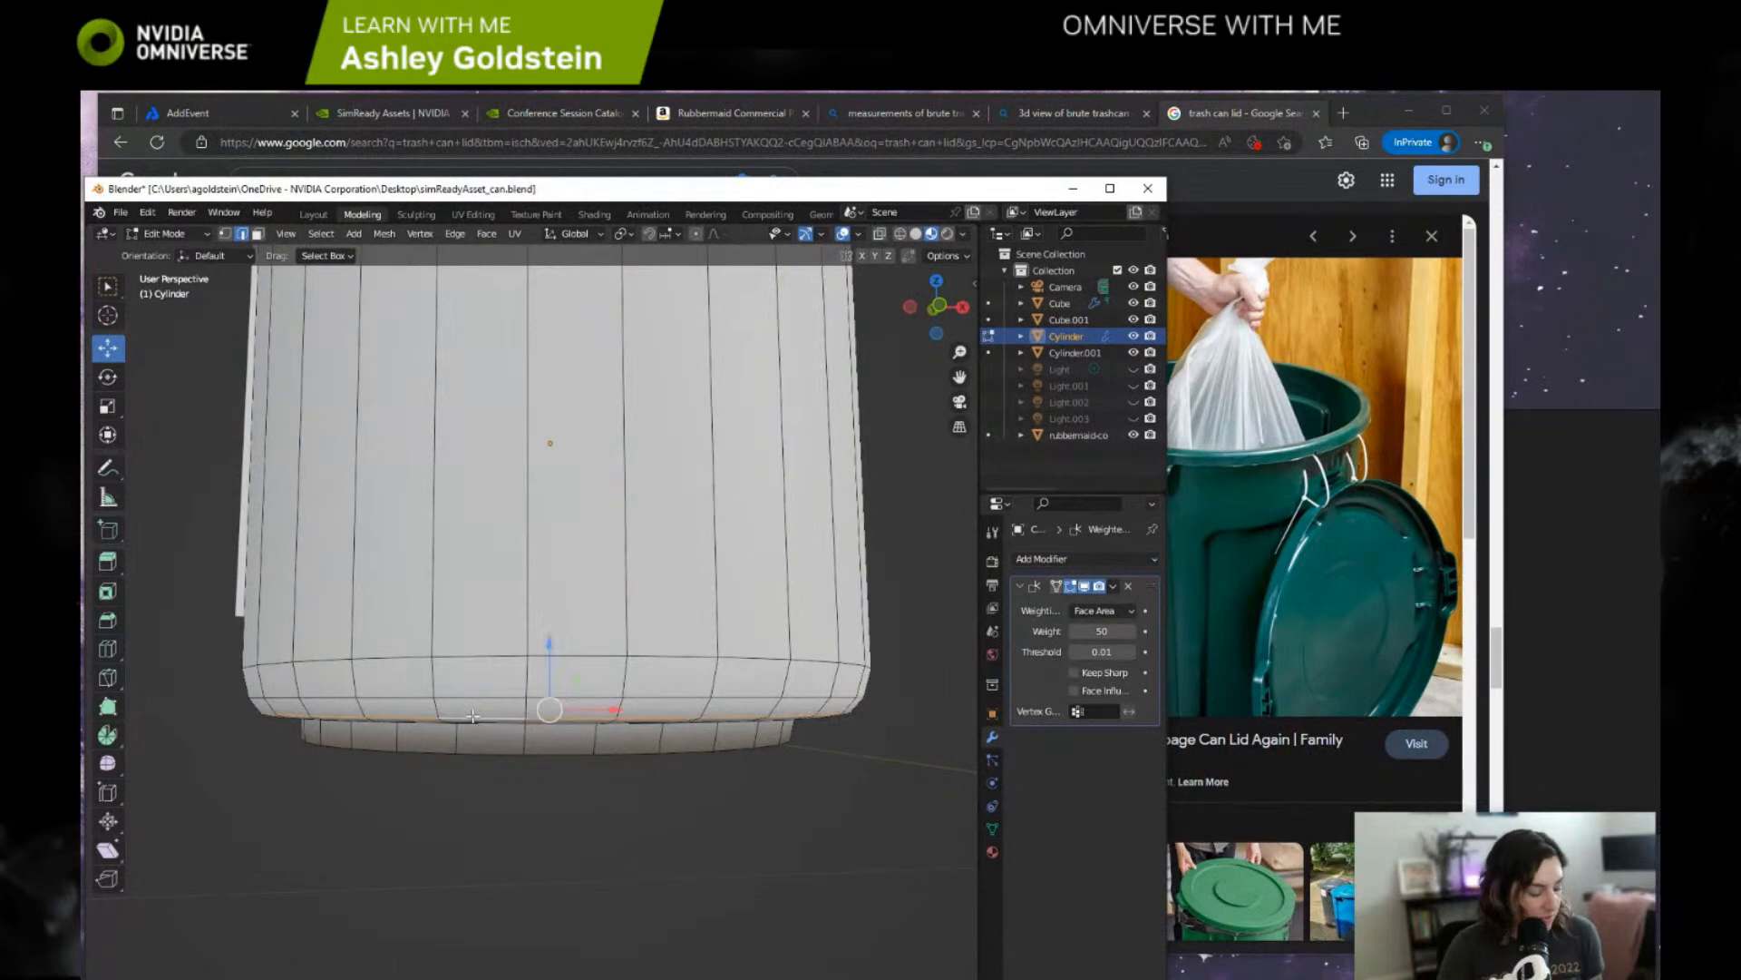
{"action": "key", "text": "s"}
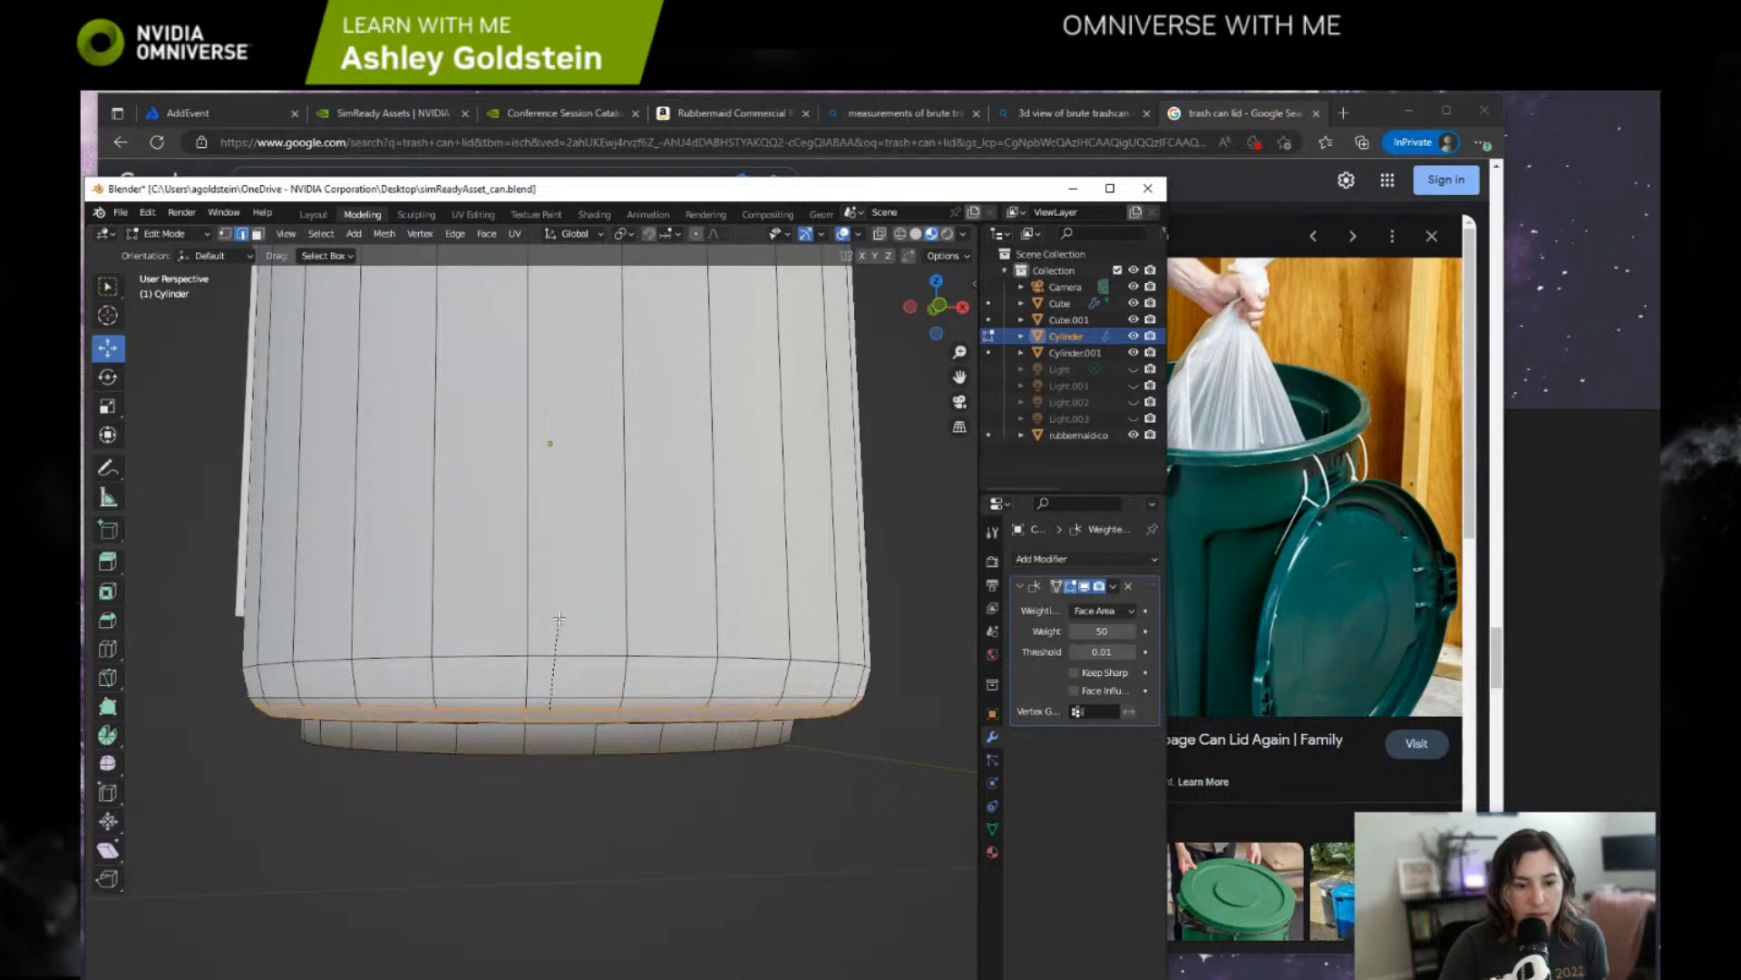
{"action": "left_click", "coordinate": [560, 617]}
{"action": "middle_click_drag", "start_coordinate": [560, 619], "coordinate": [663, 697]}
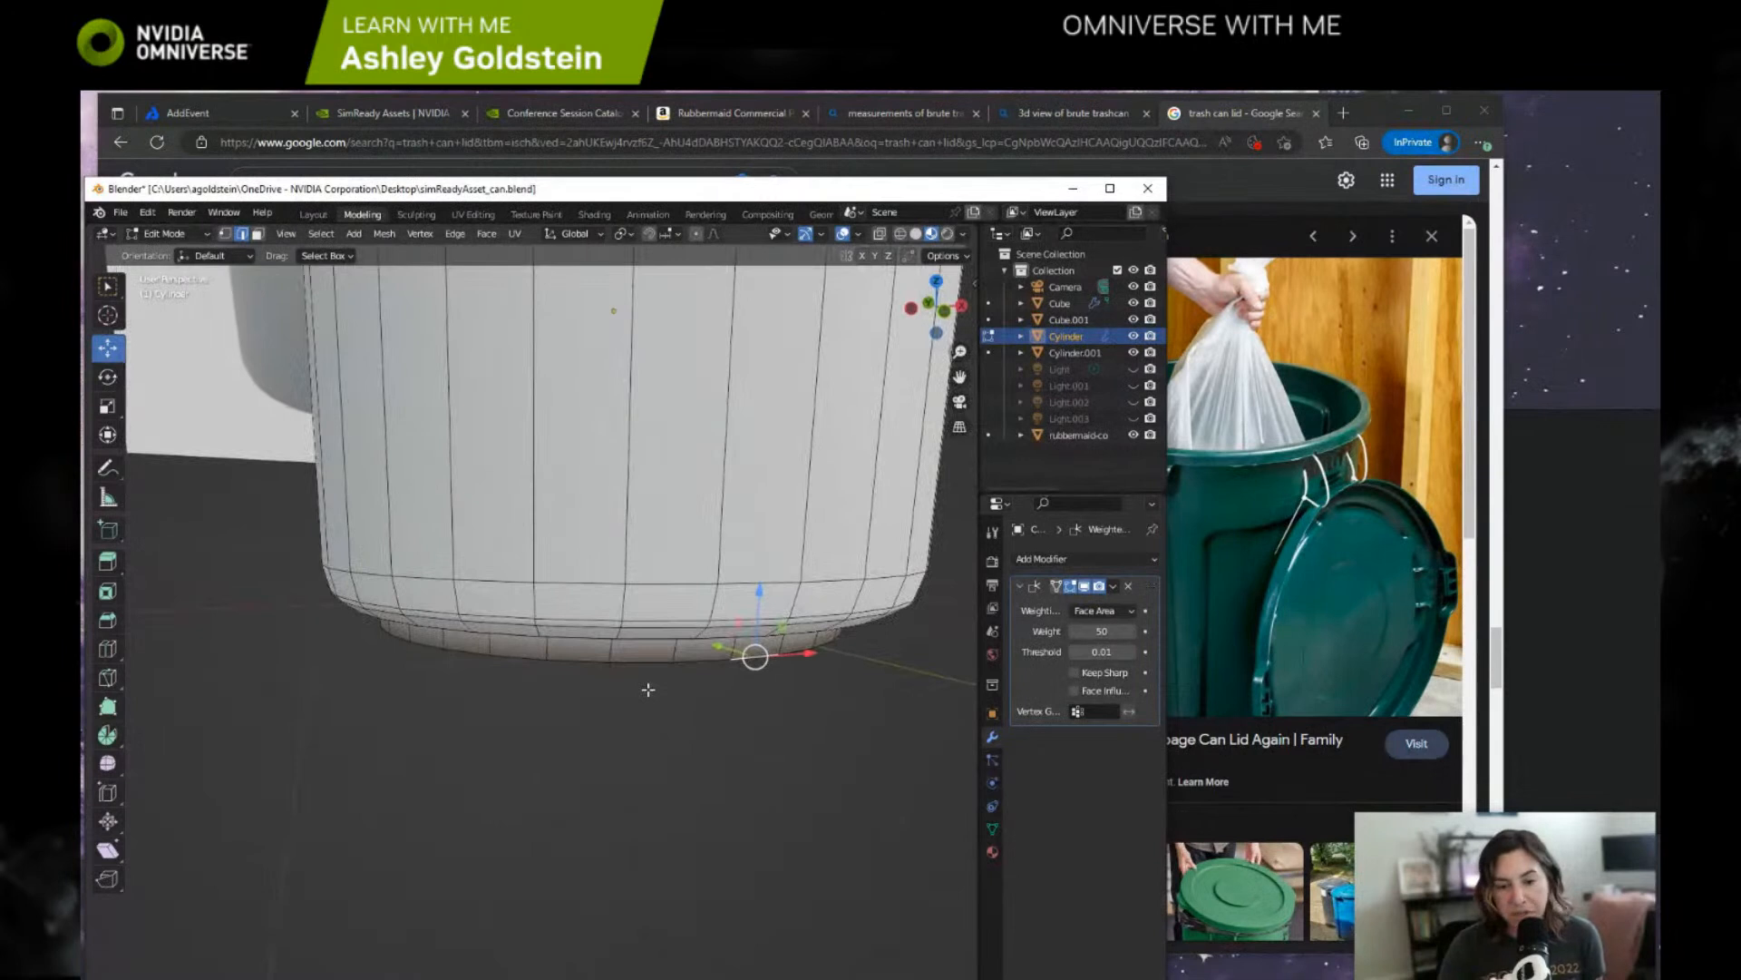
Scale the edge loop where the lower rim meets the recessed base inward to about 0.97.
{"action": "scroll", "coordinate": [649, 689], "scroll_direction": "up", "scroll_amount": 3}
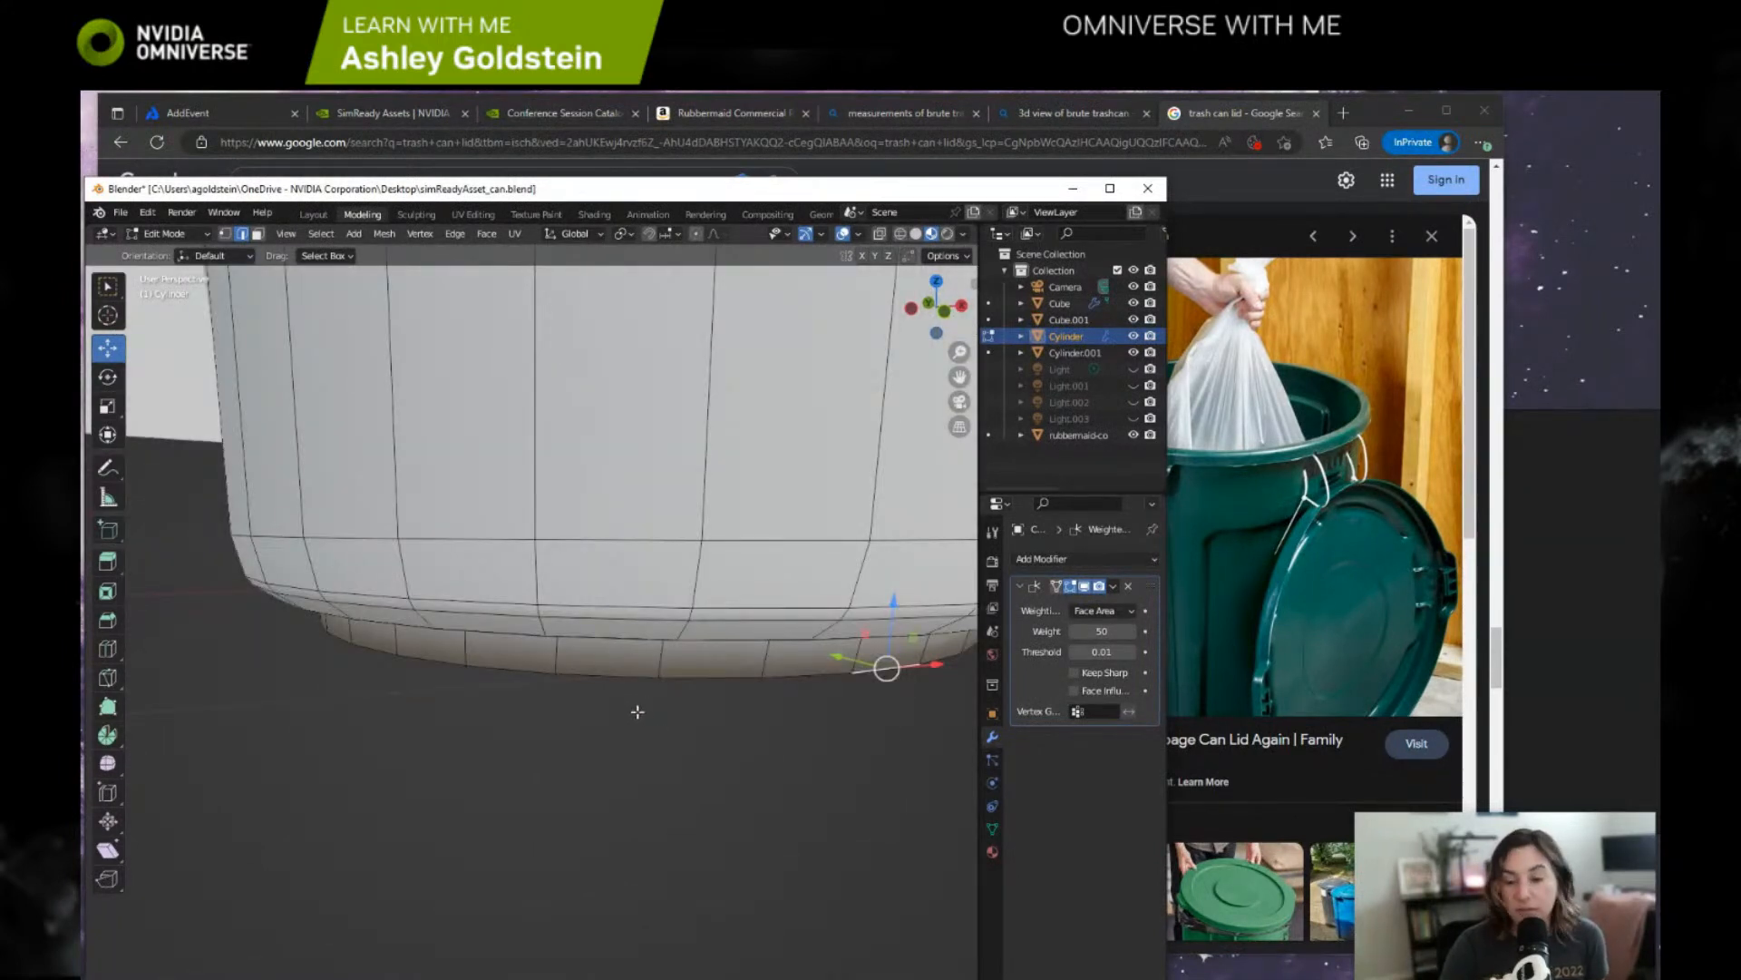
{"action": "mouse_move", "coordinate": [641, 692]}
{"action": "middle_mouse_down"}
{"action": "mouse_move", "coordinate": [707, 595]}
{"action": "mouse_move", "coordinate": [649, 685]}
{"action": "middle_mouse_up"}
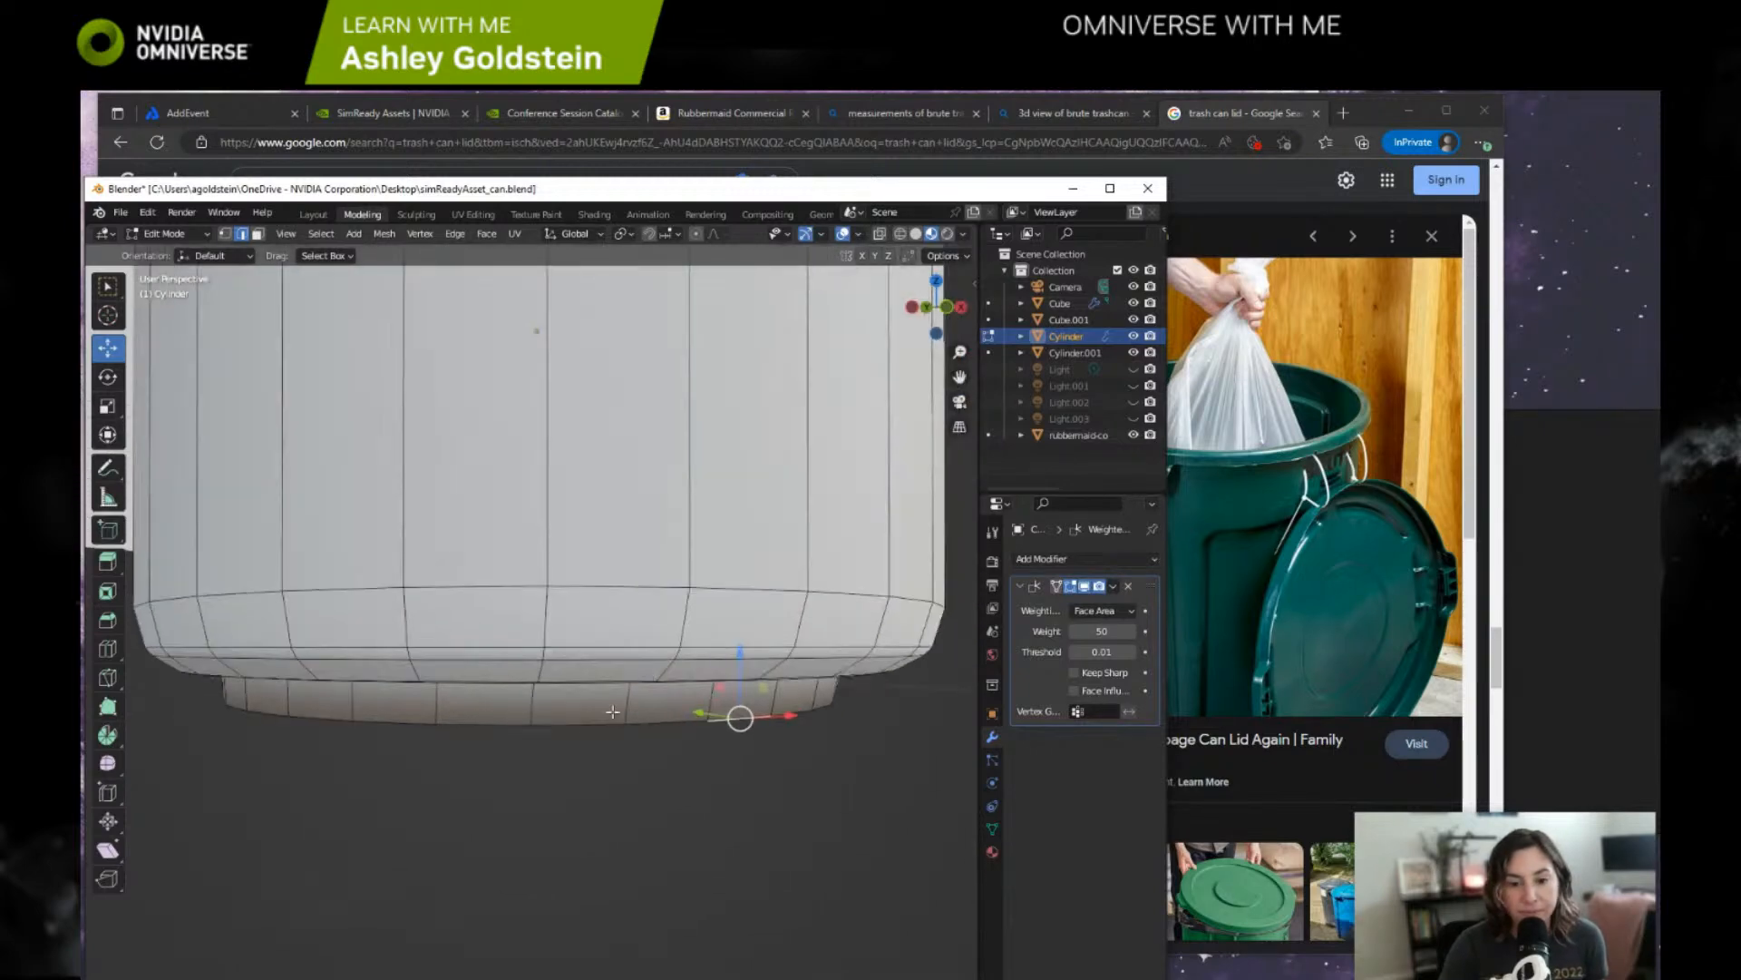
{"action": "middle_click_drag", "start_coordinate": [558, 724], "coordinate": [690, 650]}
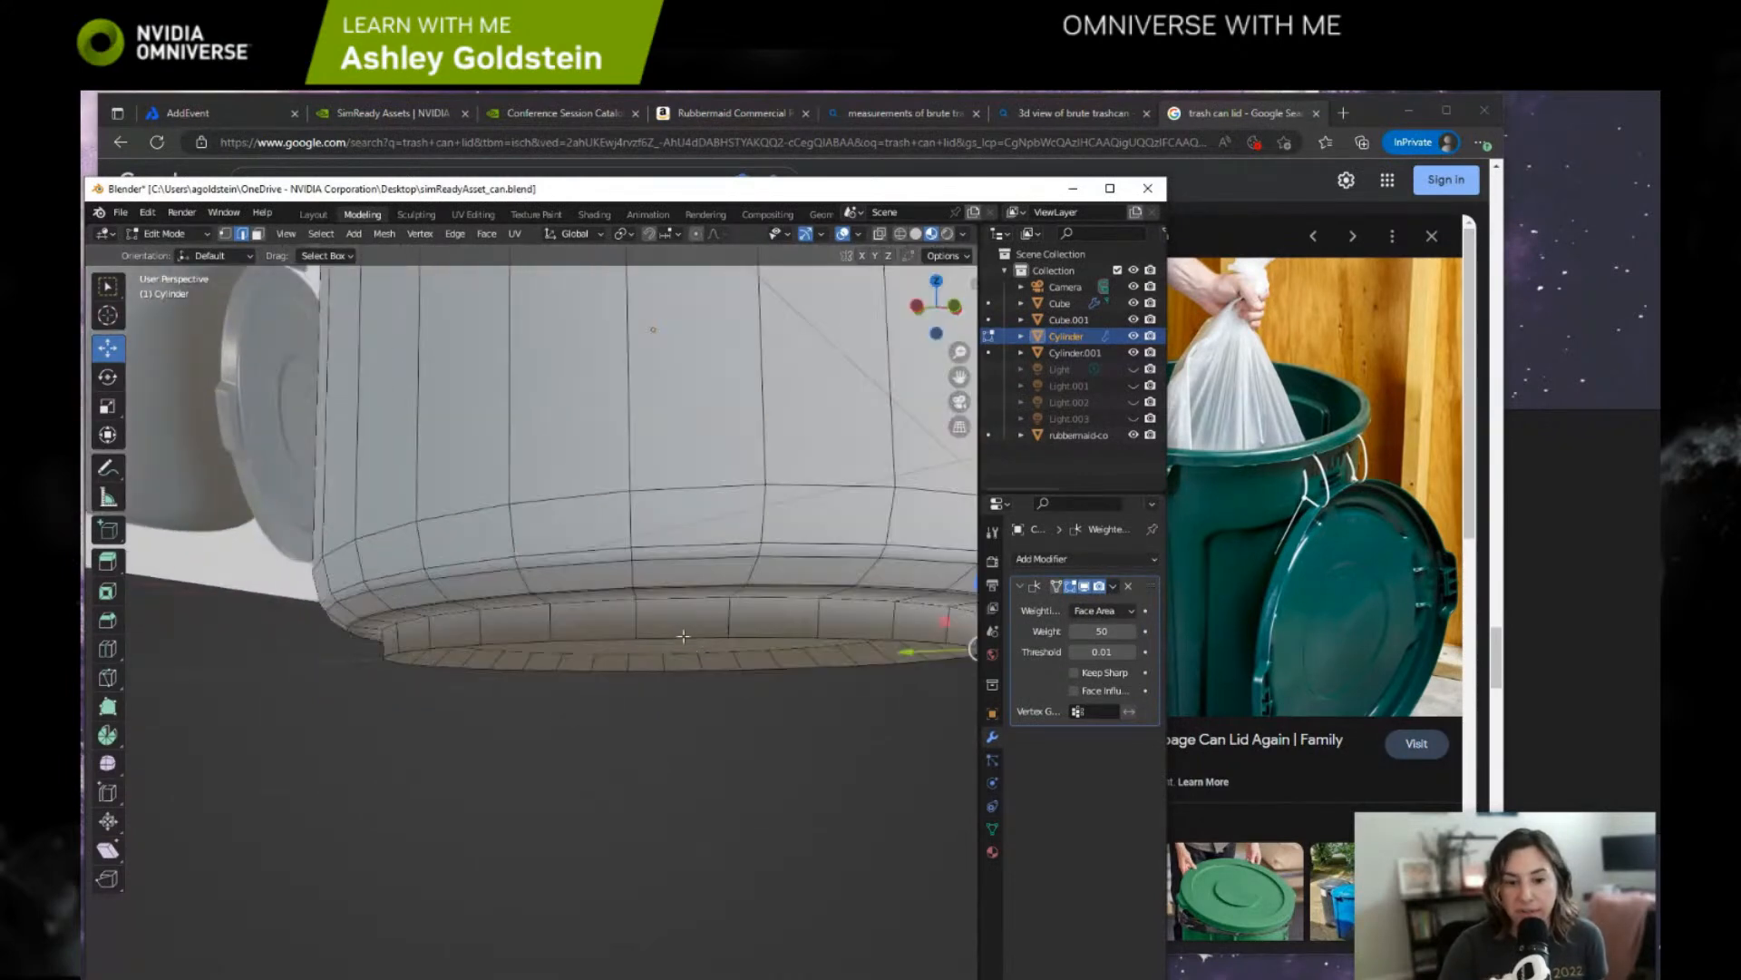
{"action": "middle_click_drag", "start_coordinate": [692, 591], "coordinate": [644, 642]}
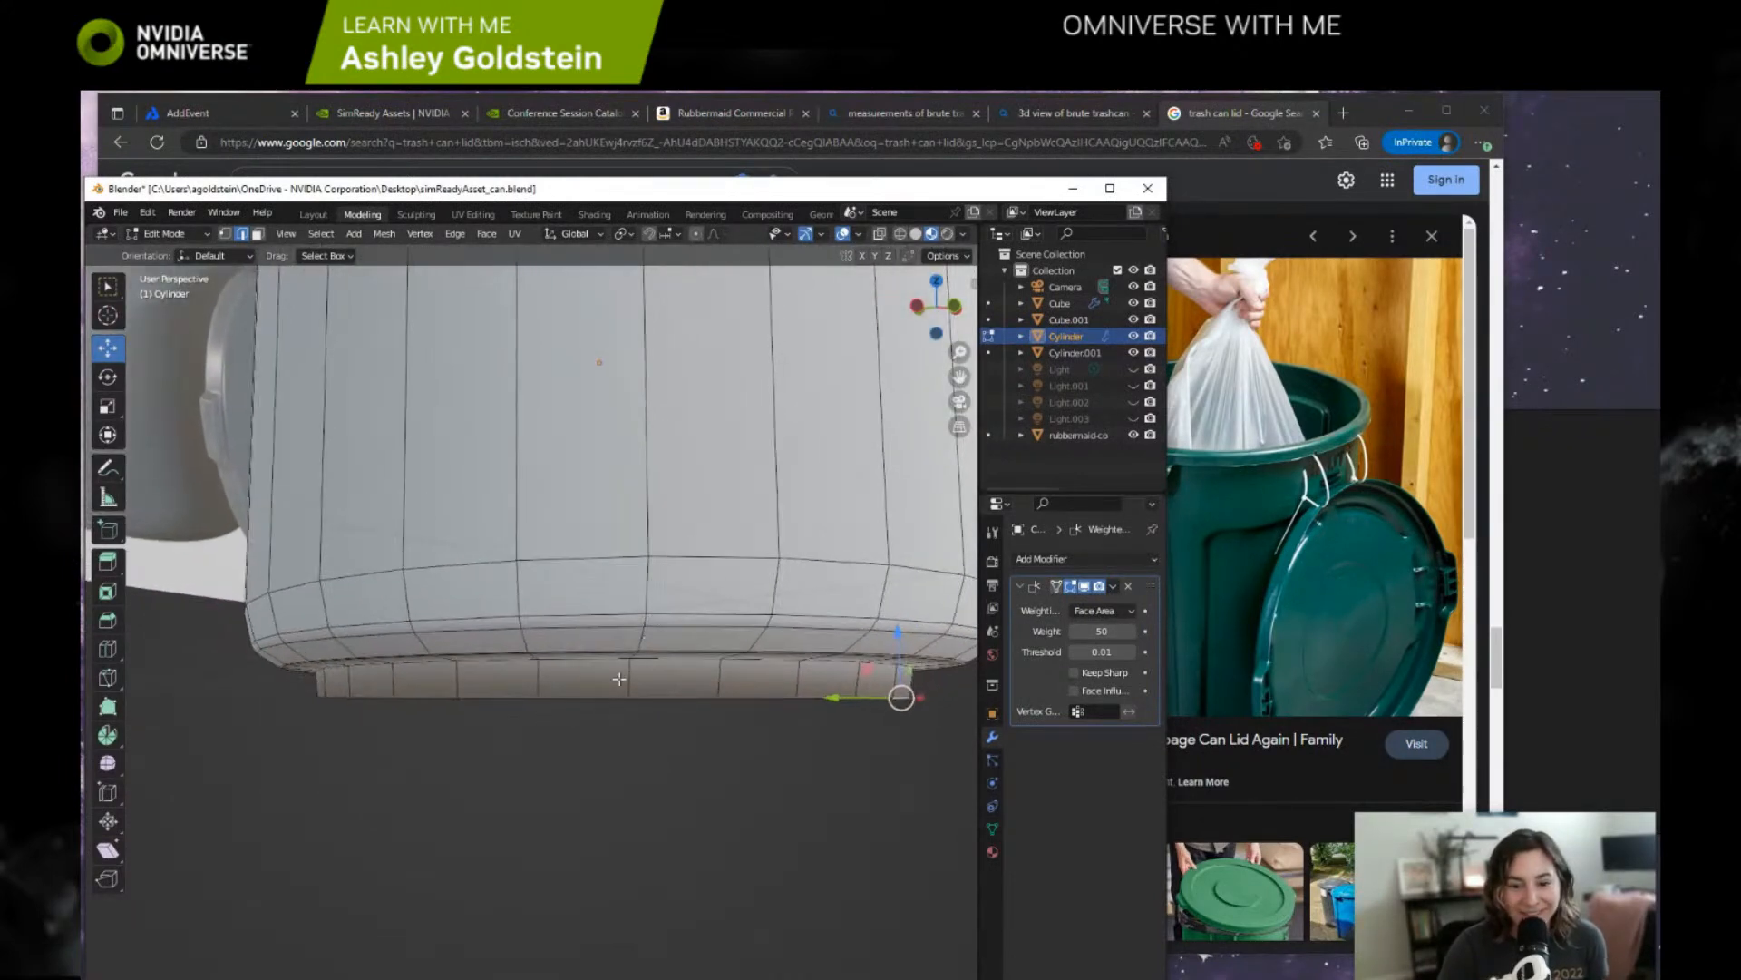
{"action": "scroll", "coordinate": [619, 679], "scroll_direction": "up", "scroll_amount": 3}
{"action": "middle_click_drag", "start_coordinate": [620, 668], "coordinate": [383, 423]}
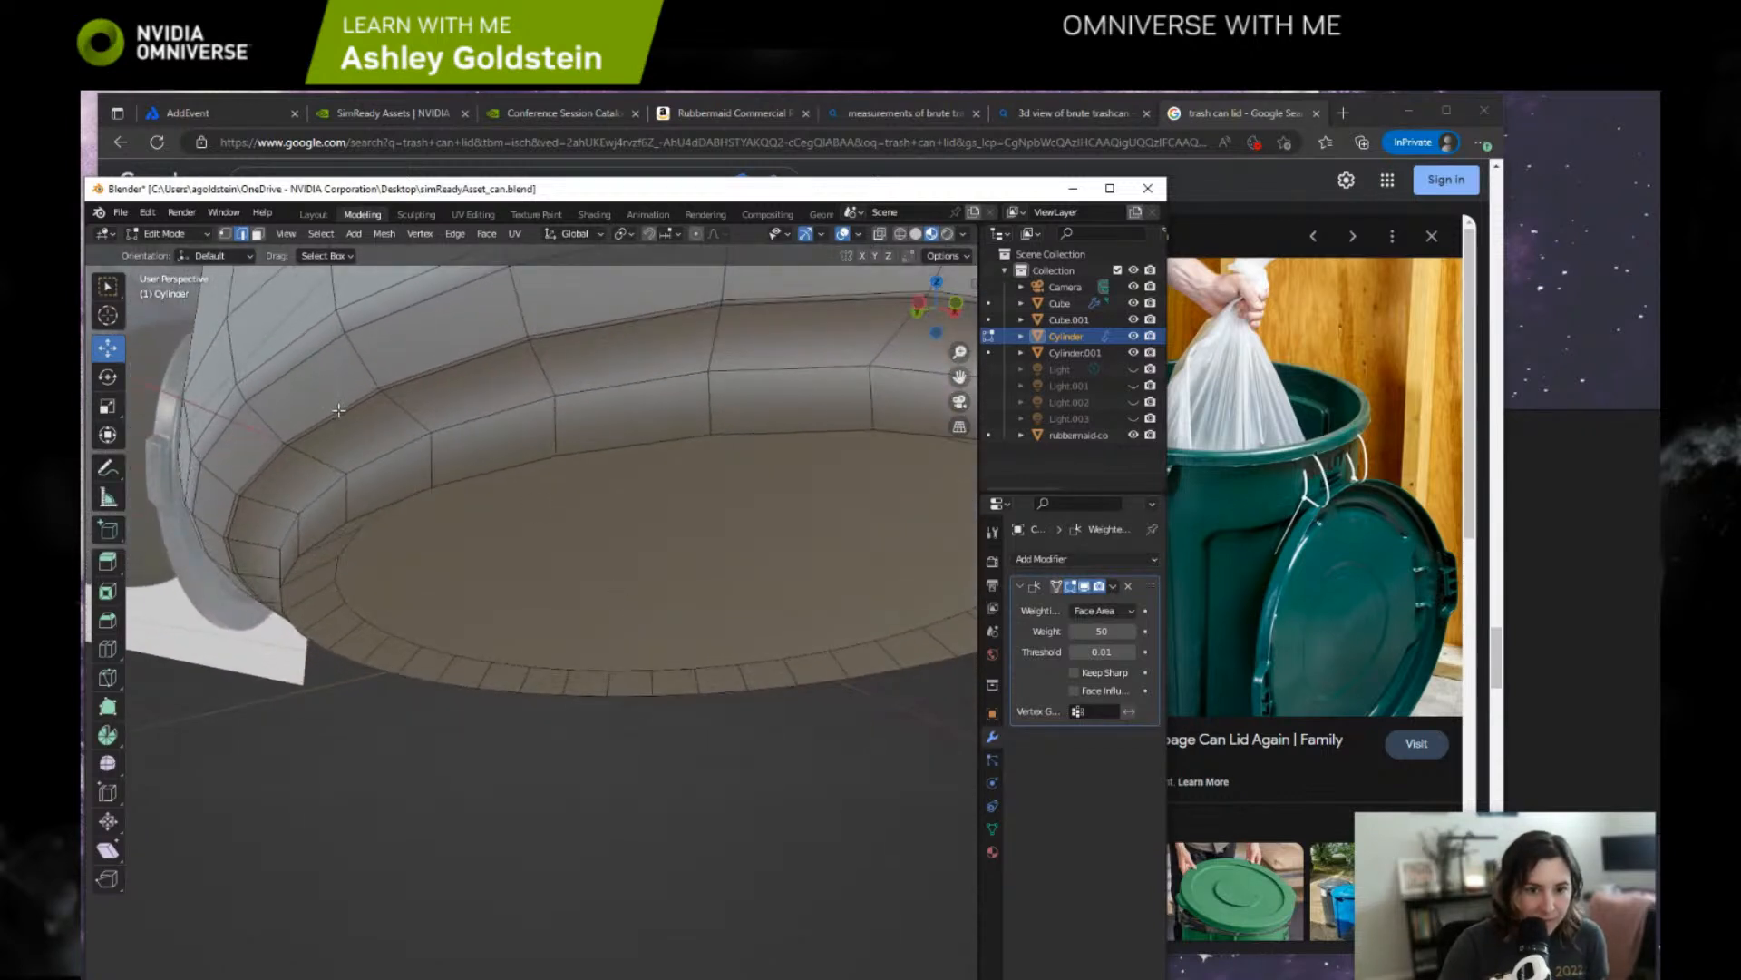
{"action": "left_click", "coordinate": [345, 414], "text": "alt"}
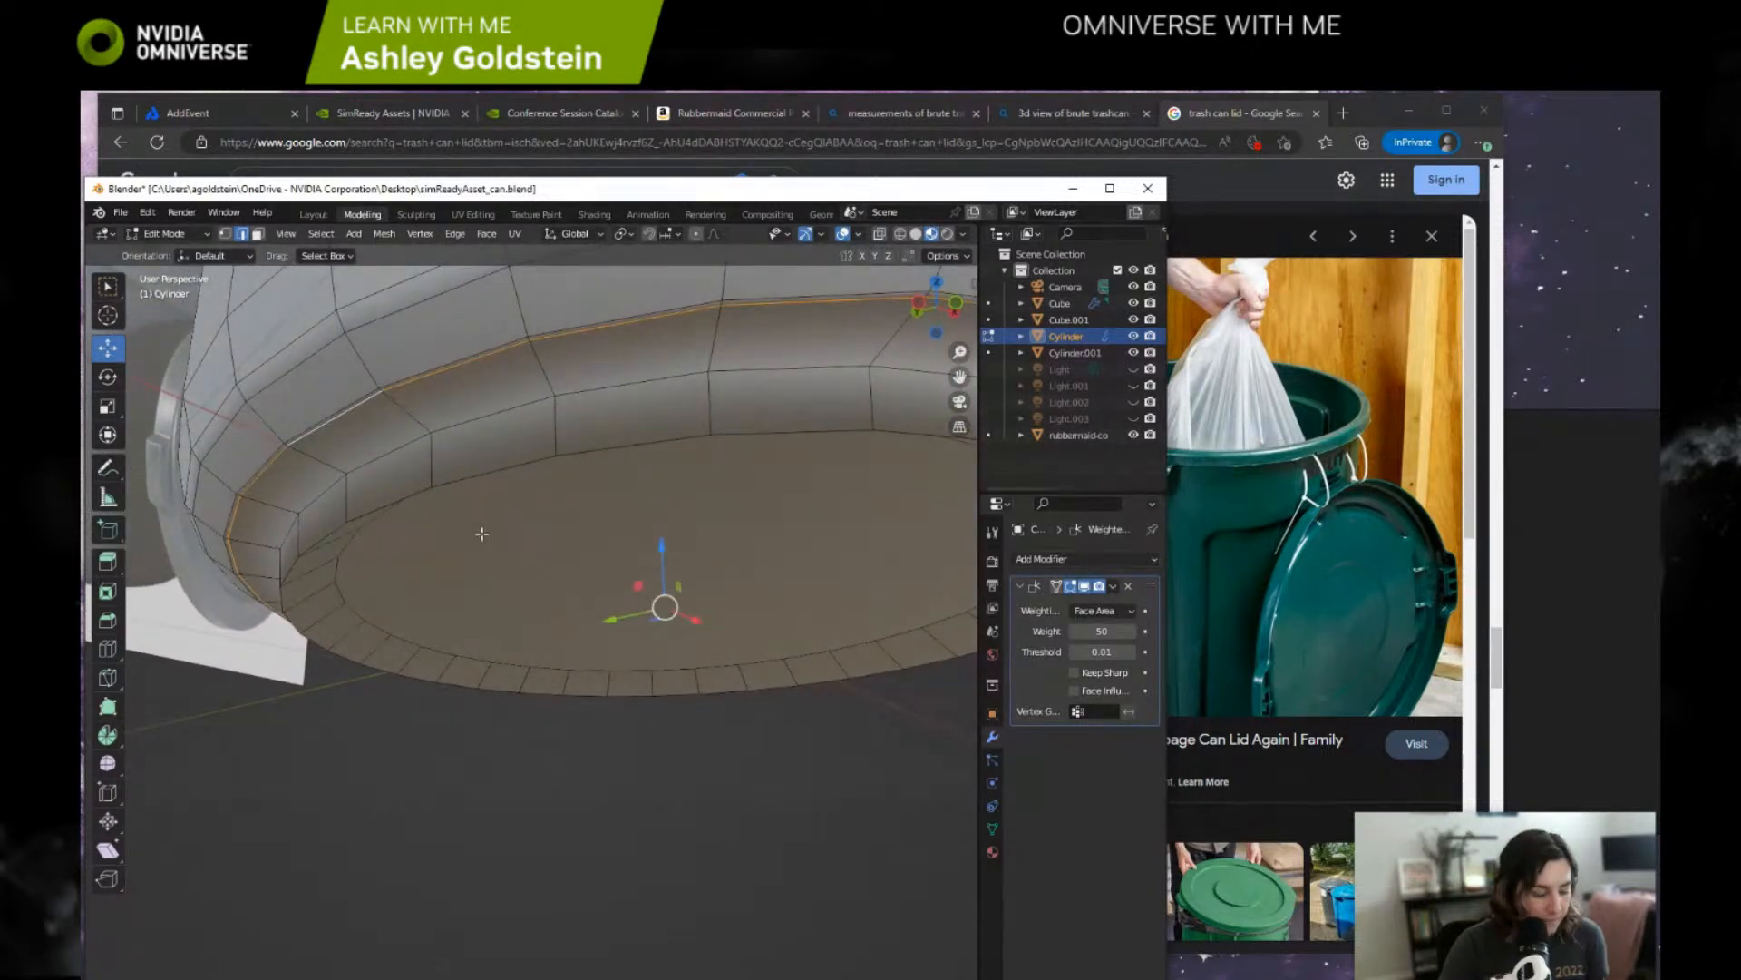
{"action": "key", "text": "s"}
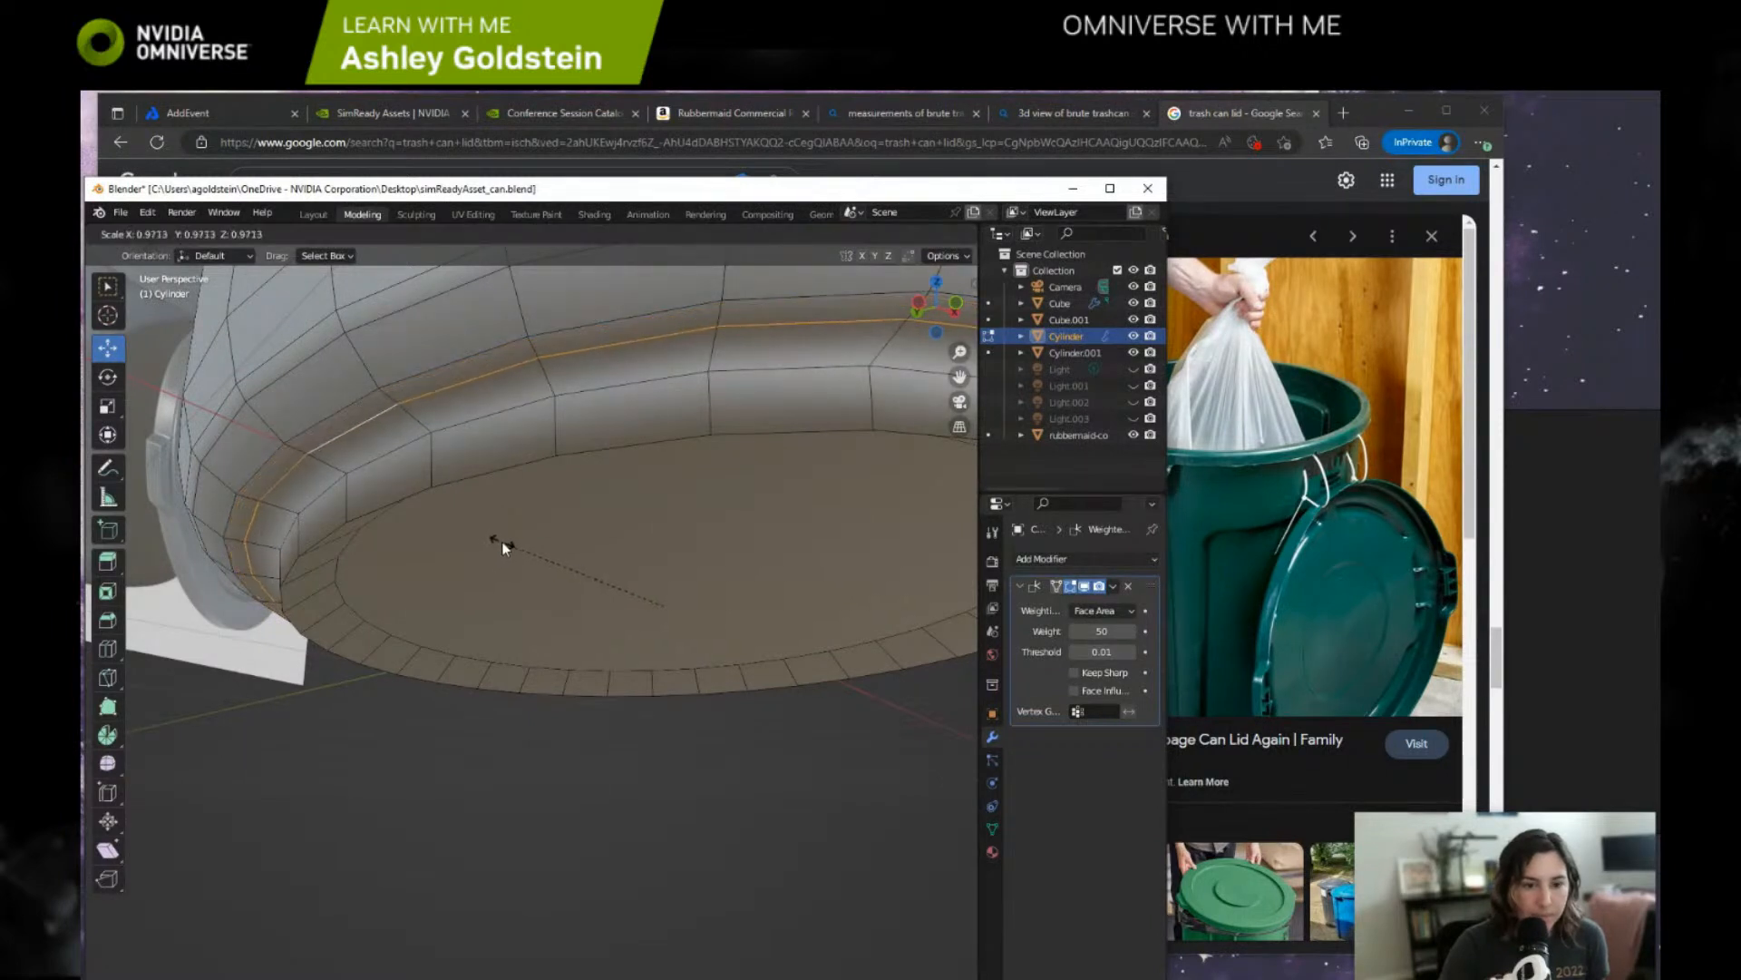
{"action": "left_click", "coordinate": [503, 541]}
{"action": "middle_click_drag", "start_coordinate": [503, 542], "coordinate": [503, 548]}
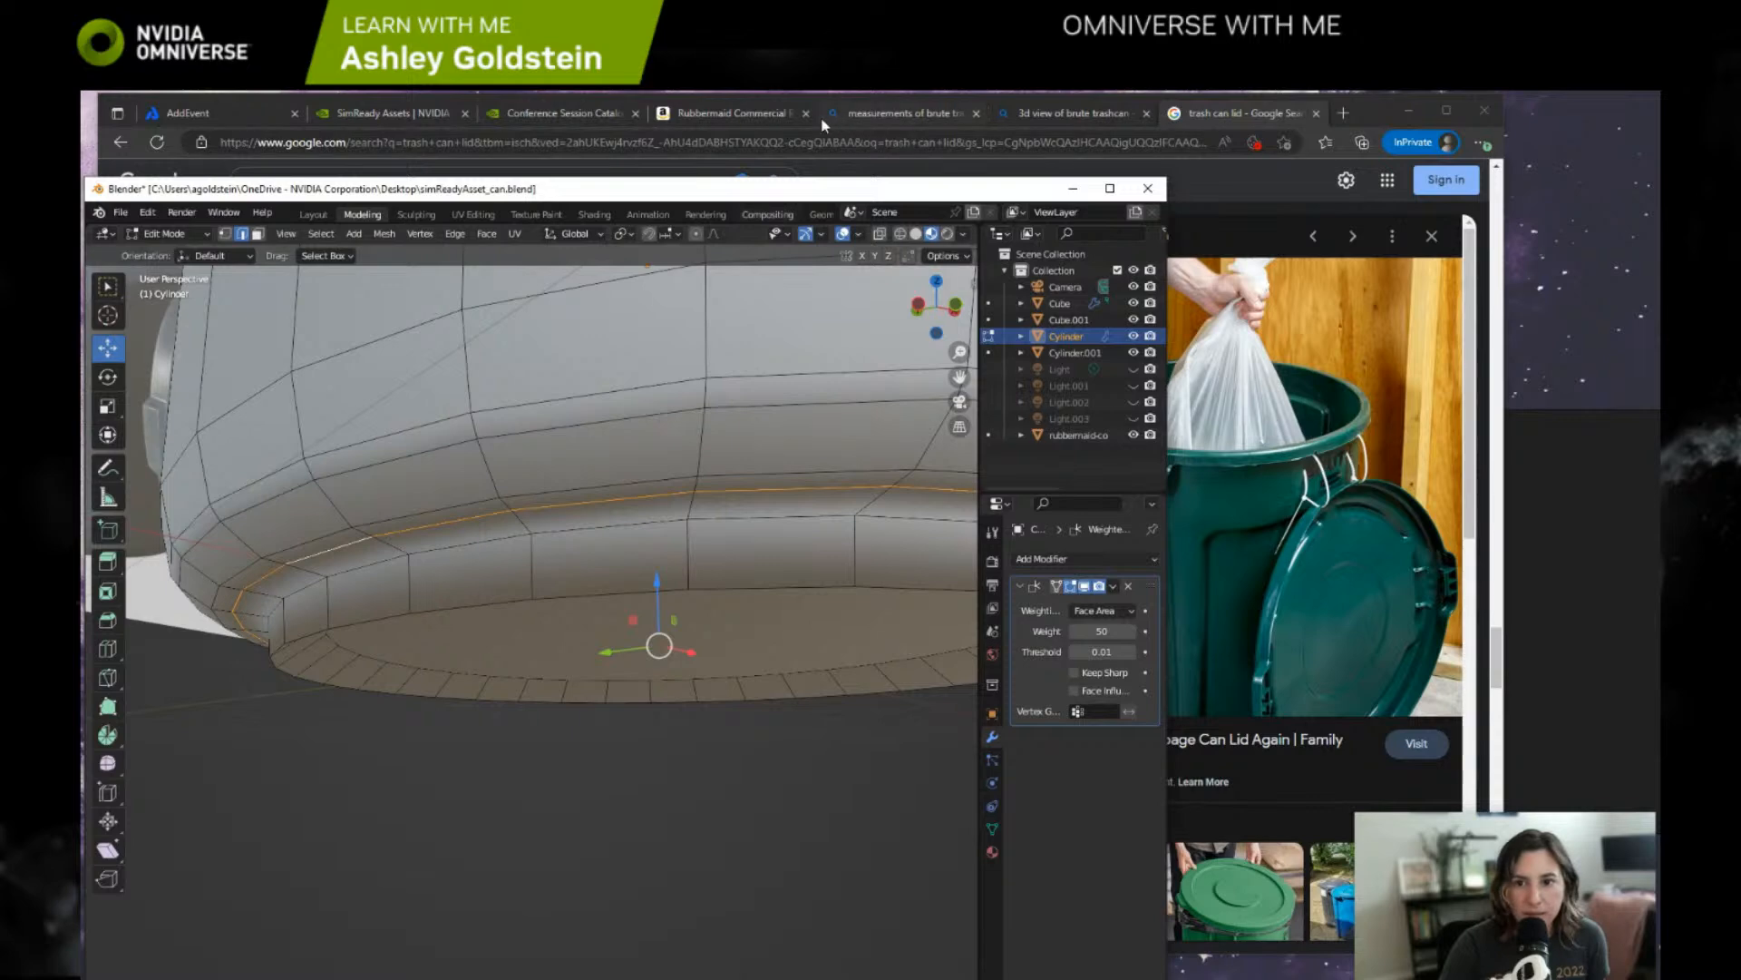
Check the Rubbermaid Commercial product page in the browser and return to Blender.
{"action": "left_click", "coordinate": [732, 115]}
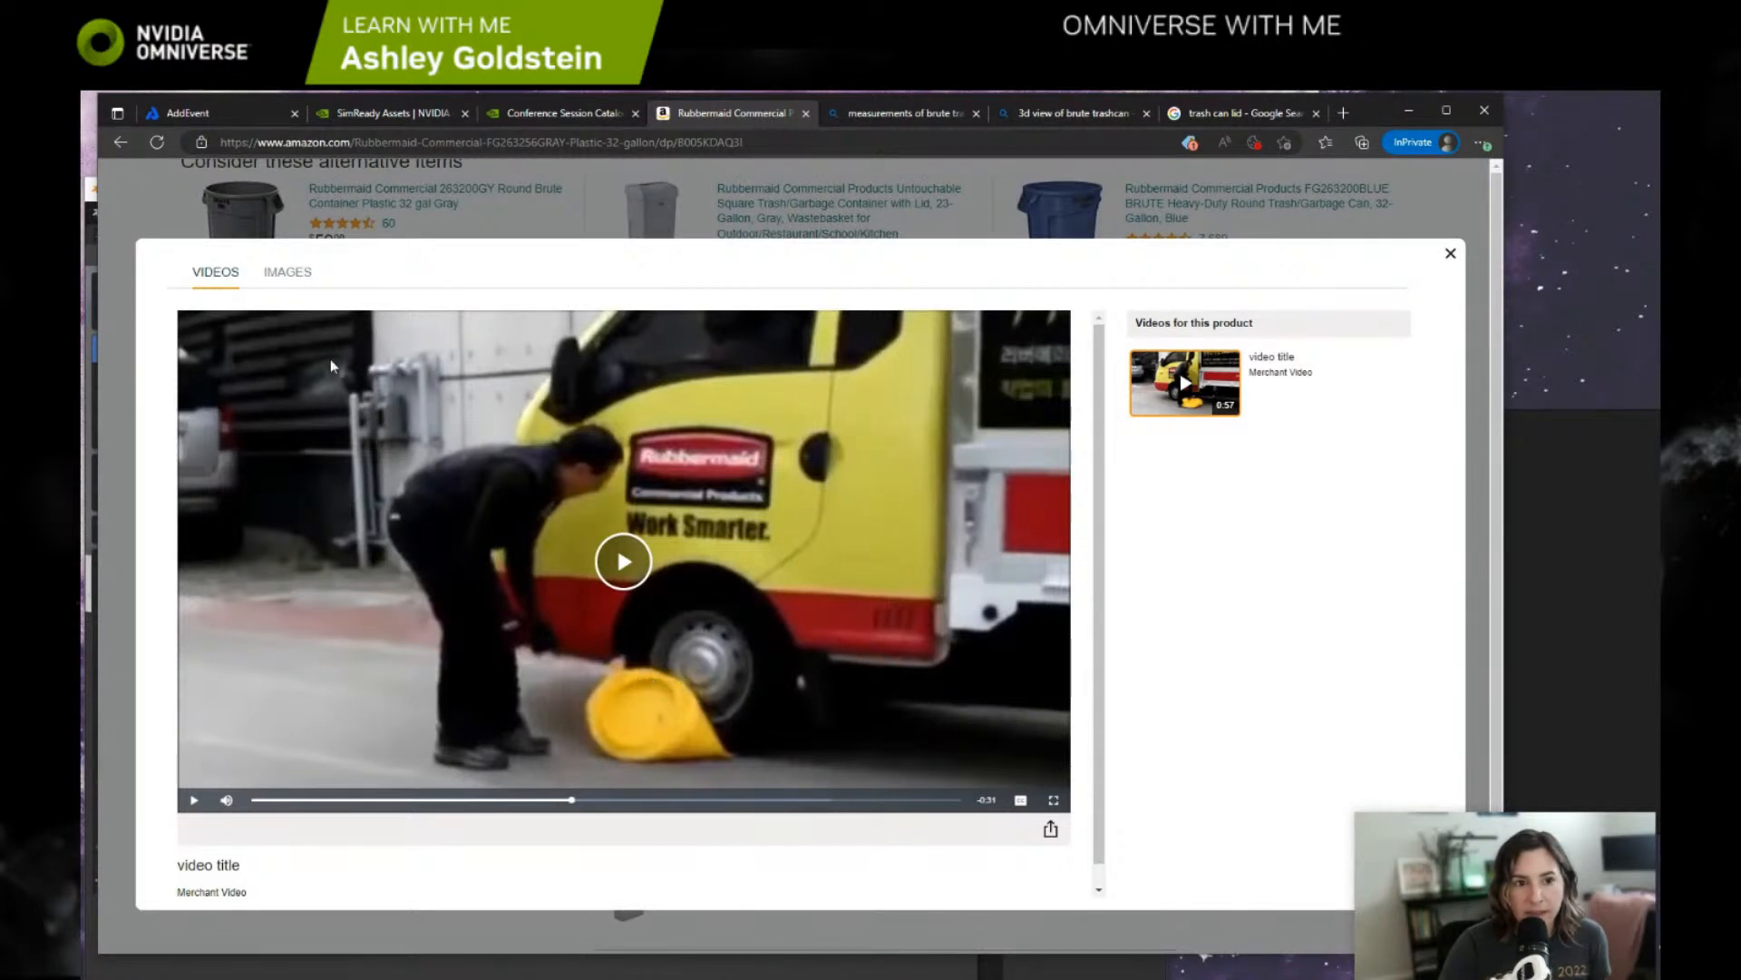
{"action": "left_click", "coordinate": [91, 193]}
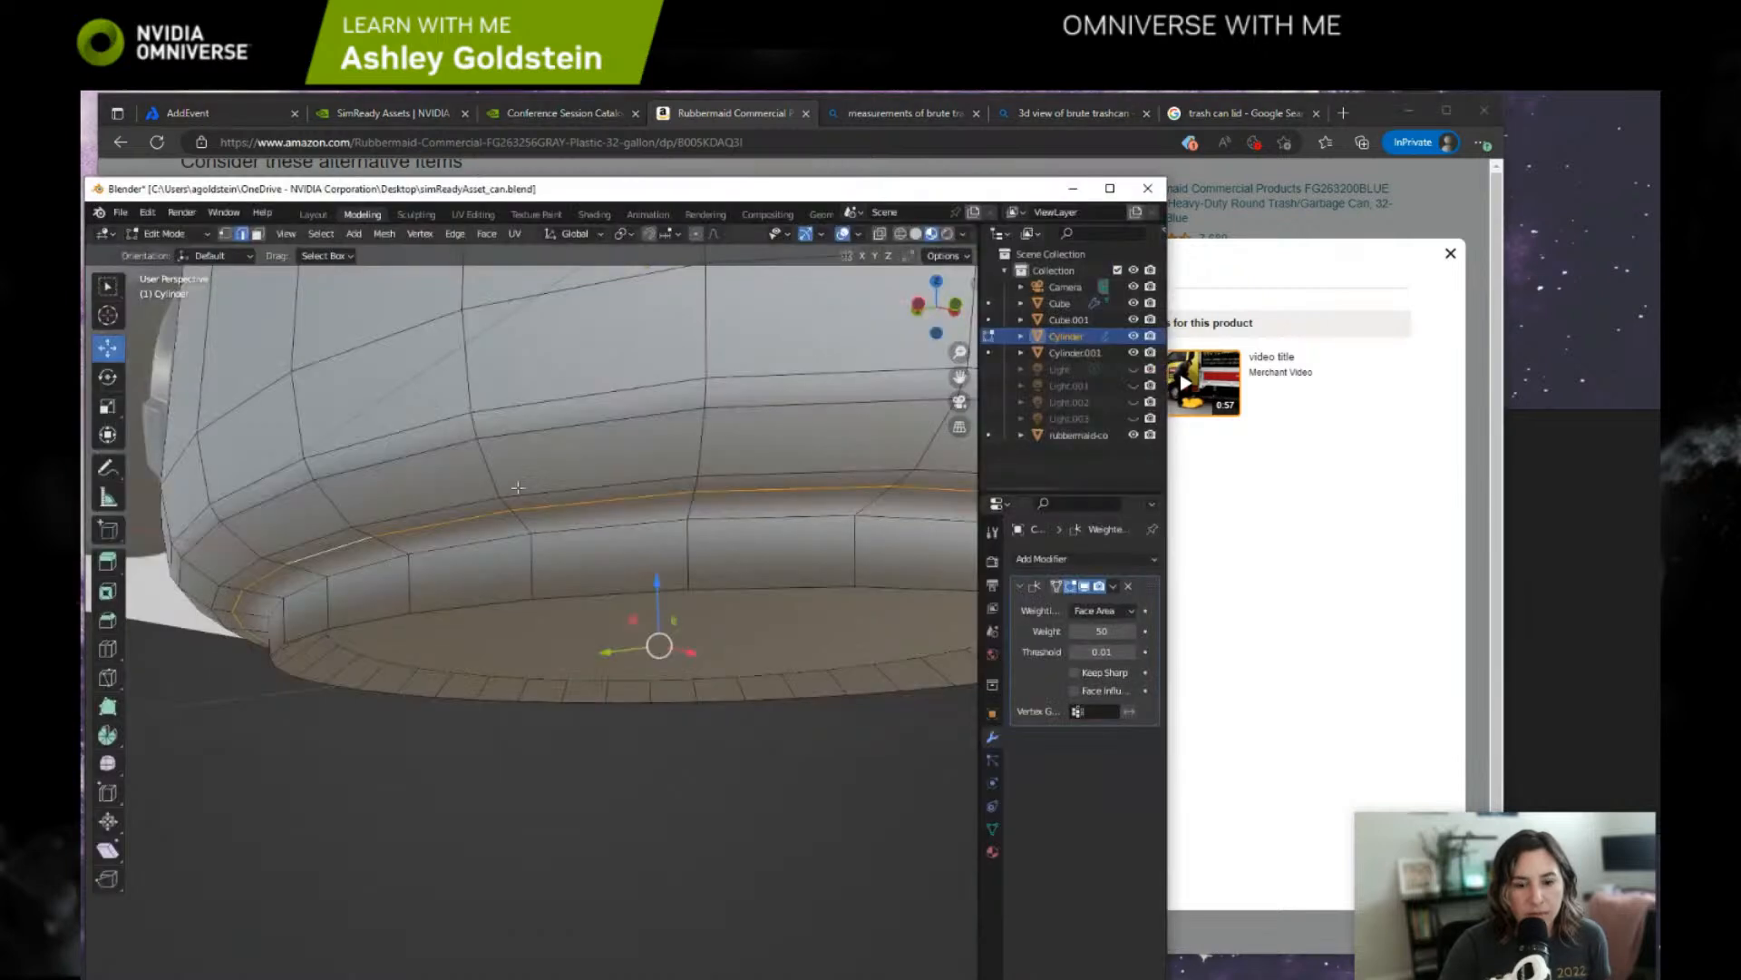
Extrude the outer edge loop of the can's base and scale it inward to about 0.98.
{"action": "left_click", "coordinate": [595, 591]}
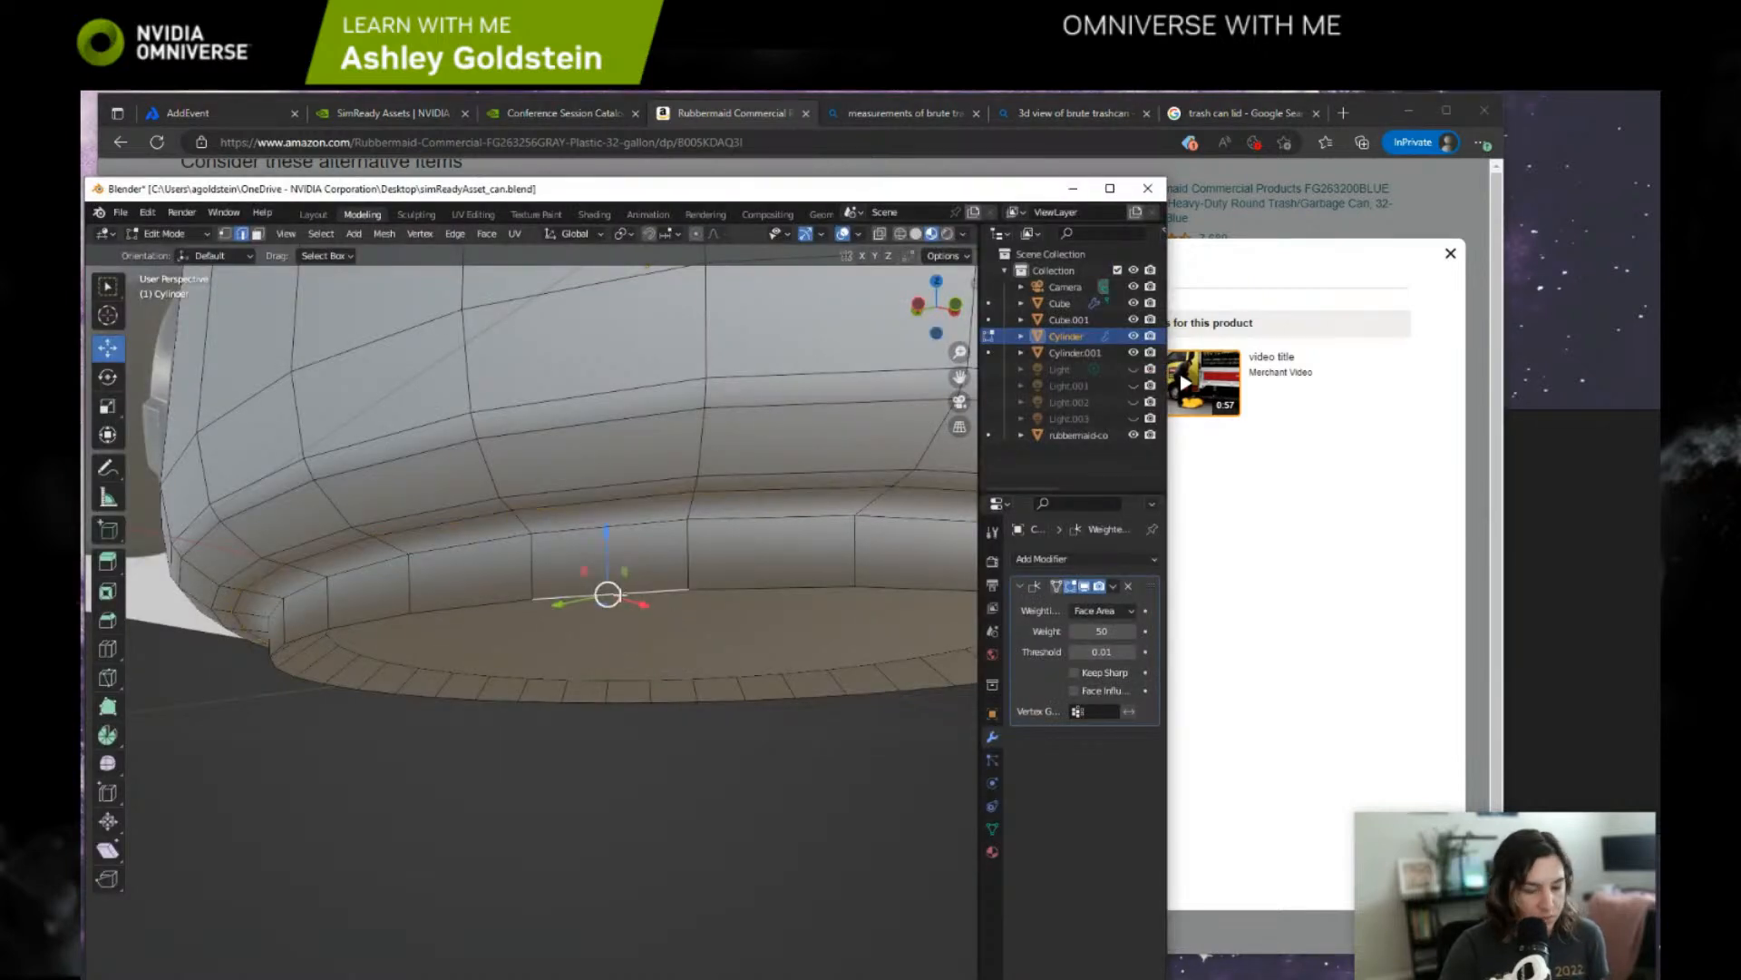
{"action": "left_click", "coordinate": [719, 588], "text": "alt"}
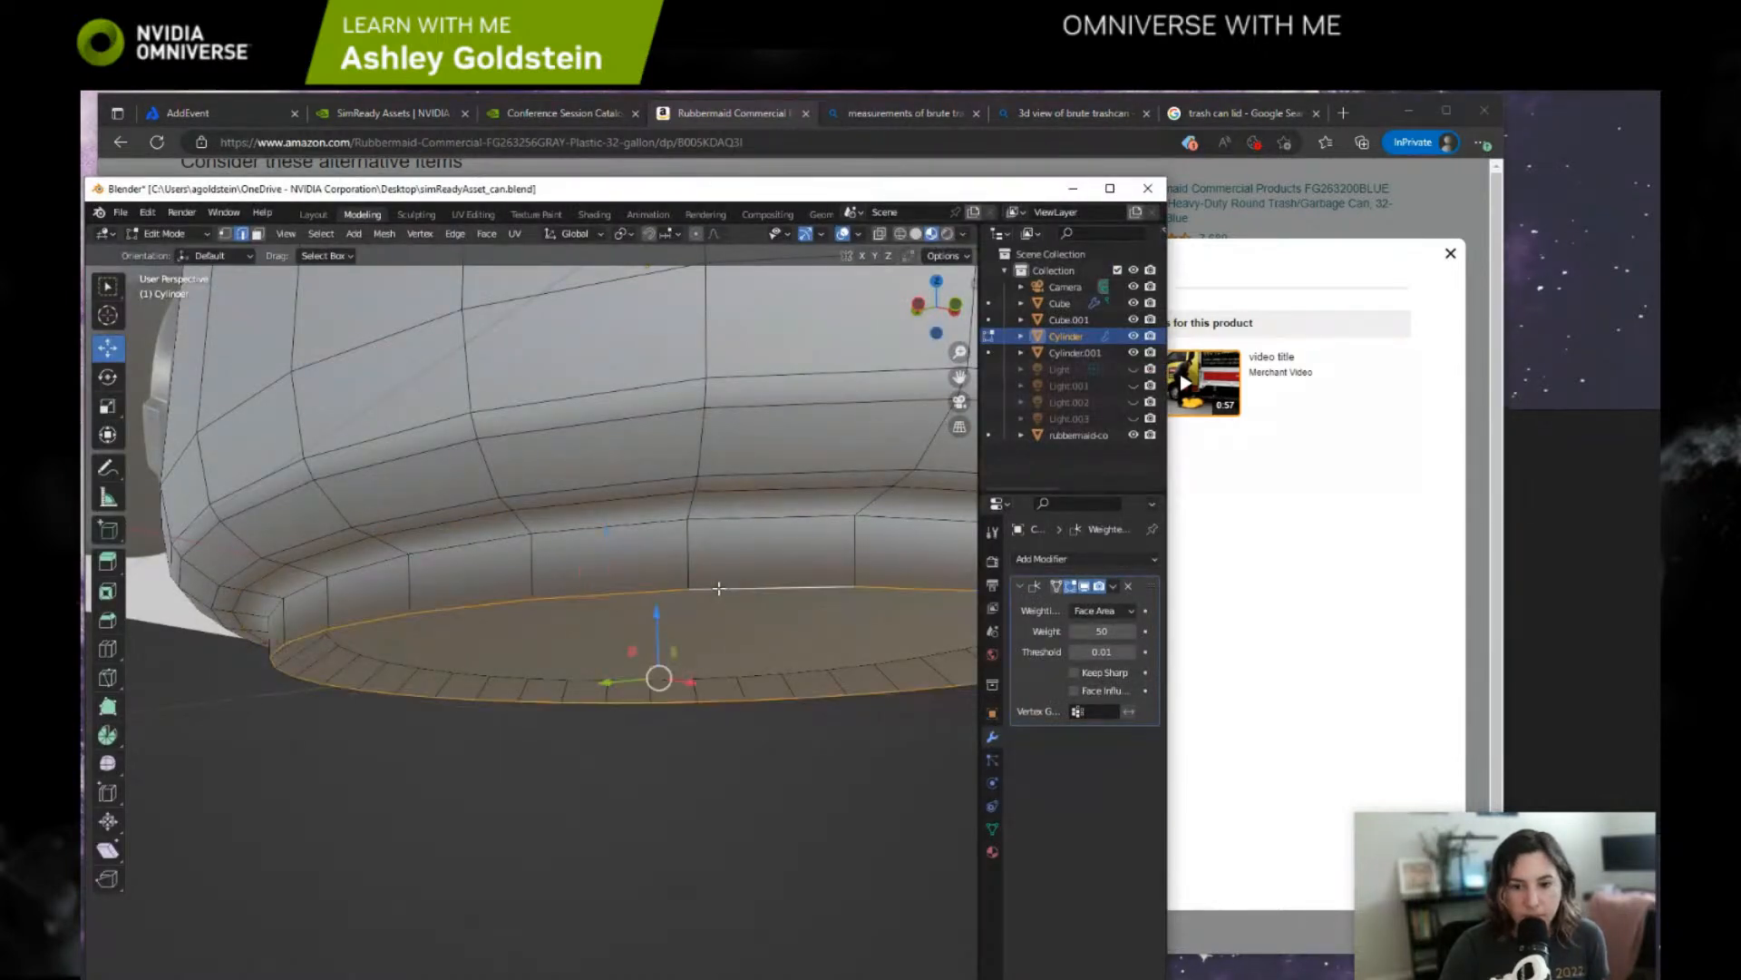
{"action": "key", "text": "e"}
{"action": "key", "text": "s"}
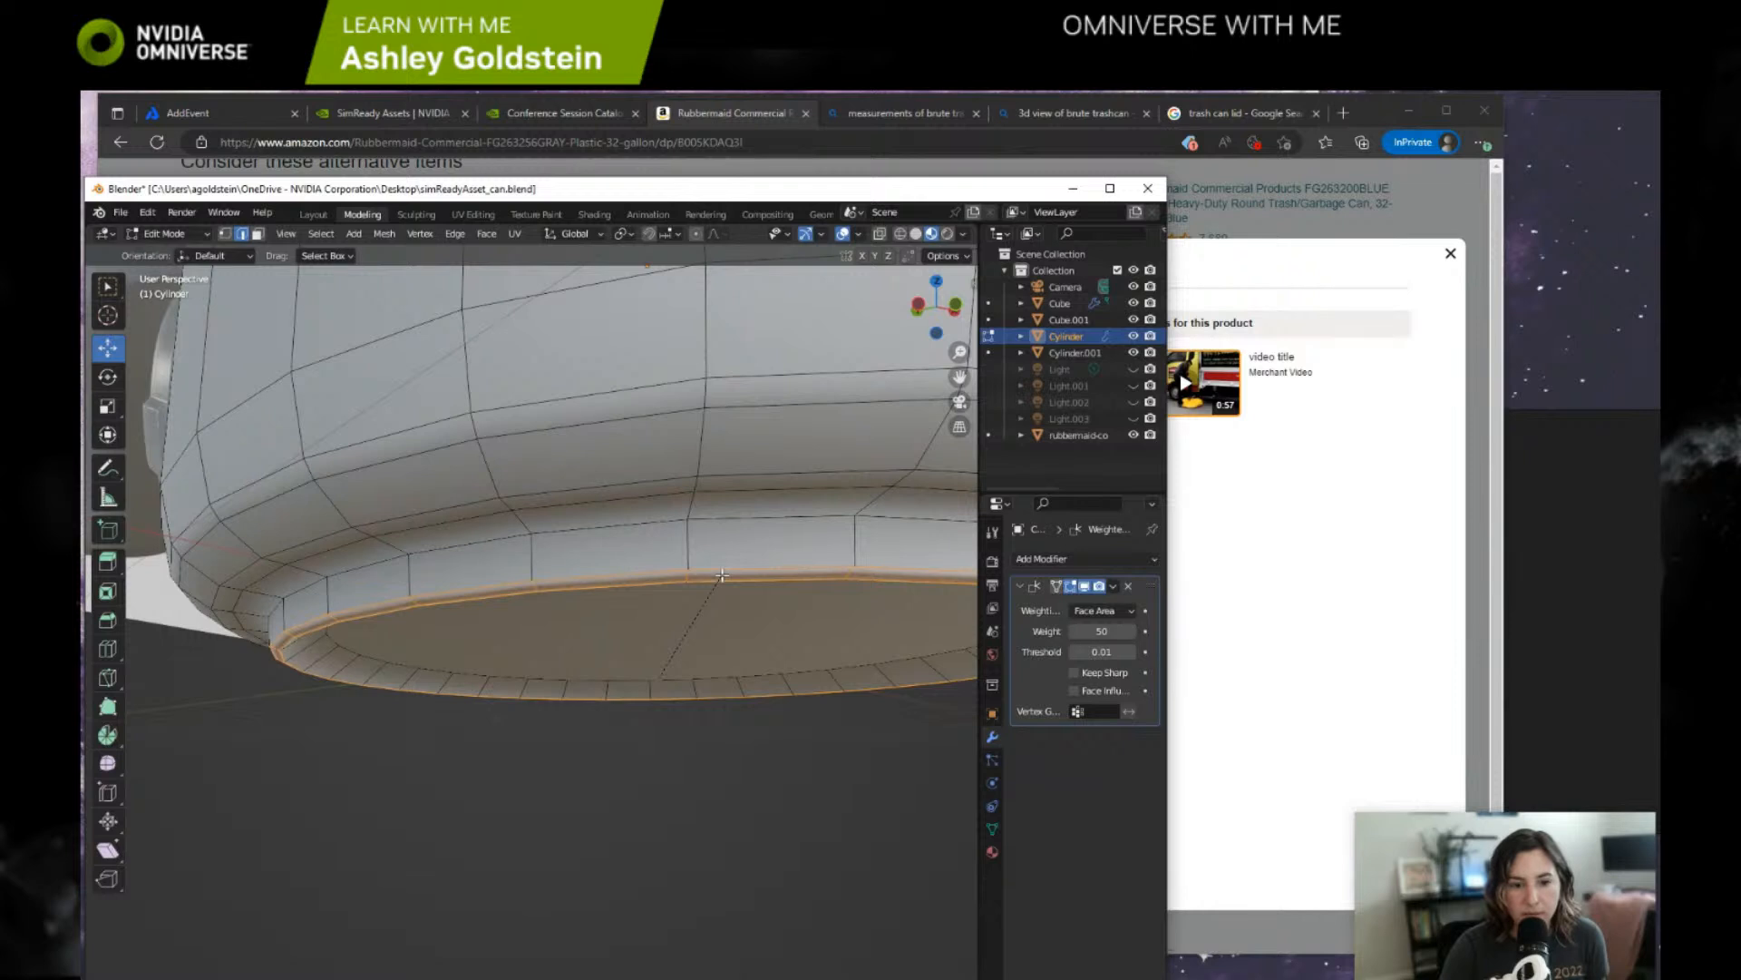
{"action": "key", "text": "s"}
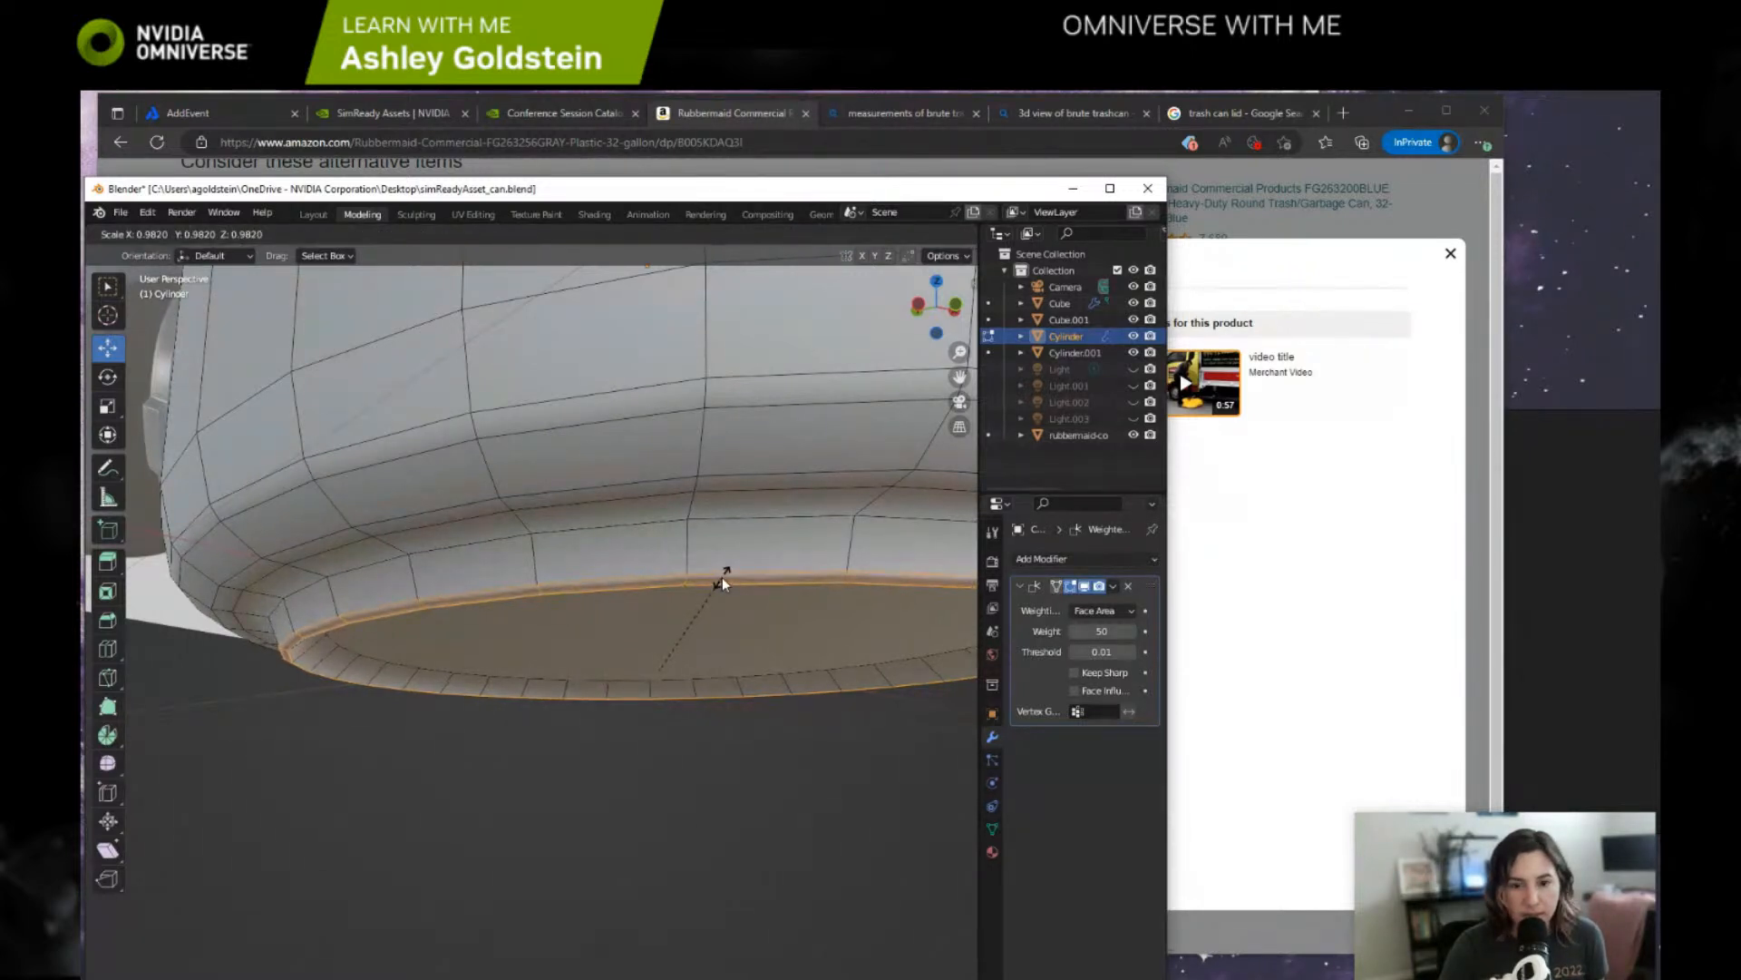
{"action": "left_click", "coordinate": [722, 576]}
{"action": "left_click", "coordinate": [726, 731]}
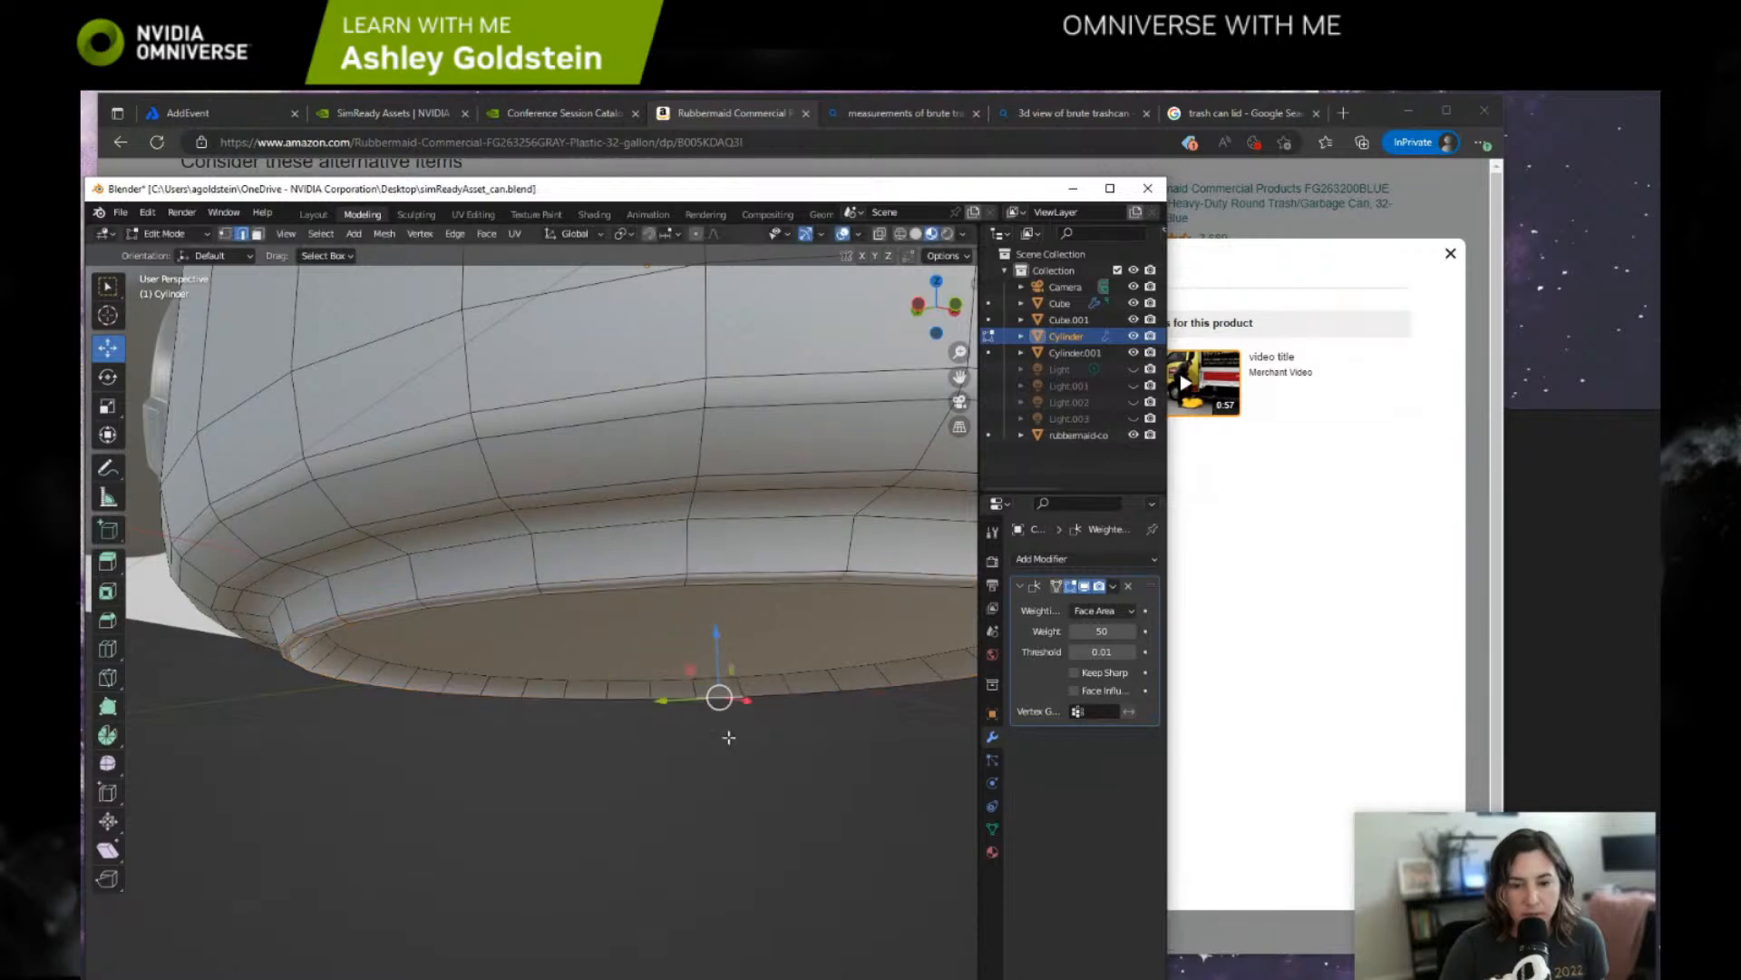
Select the outer edge loop bordering the opening on the underside of the can's base.
{"action": "scroll", "coordinate": [718, 754], "scroll_direction": "up", "scroll_amount": 3}
{"action": "scroll", "coordinate": [719, 754], "scroll_direction": "down", "scroll_amount": 4}
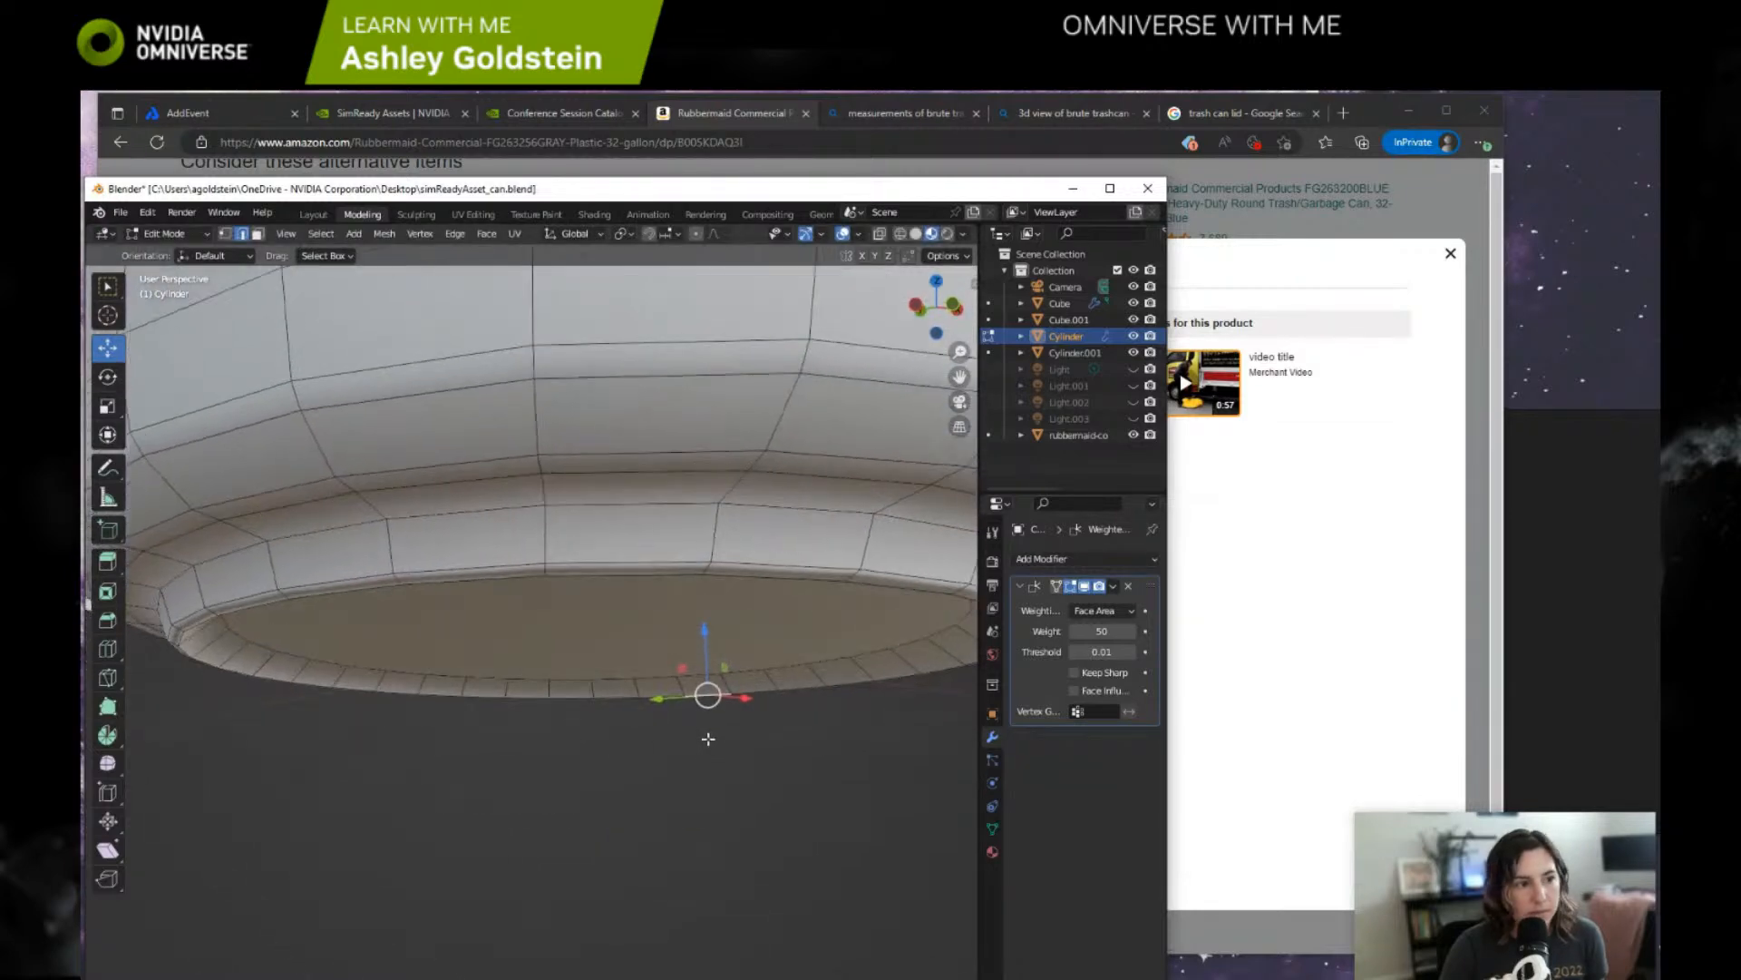
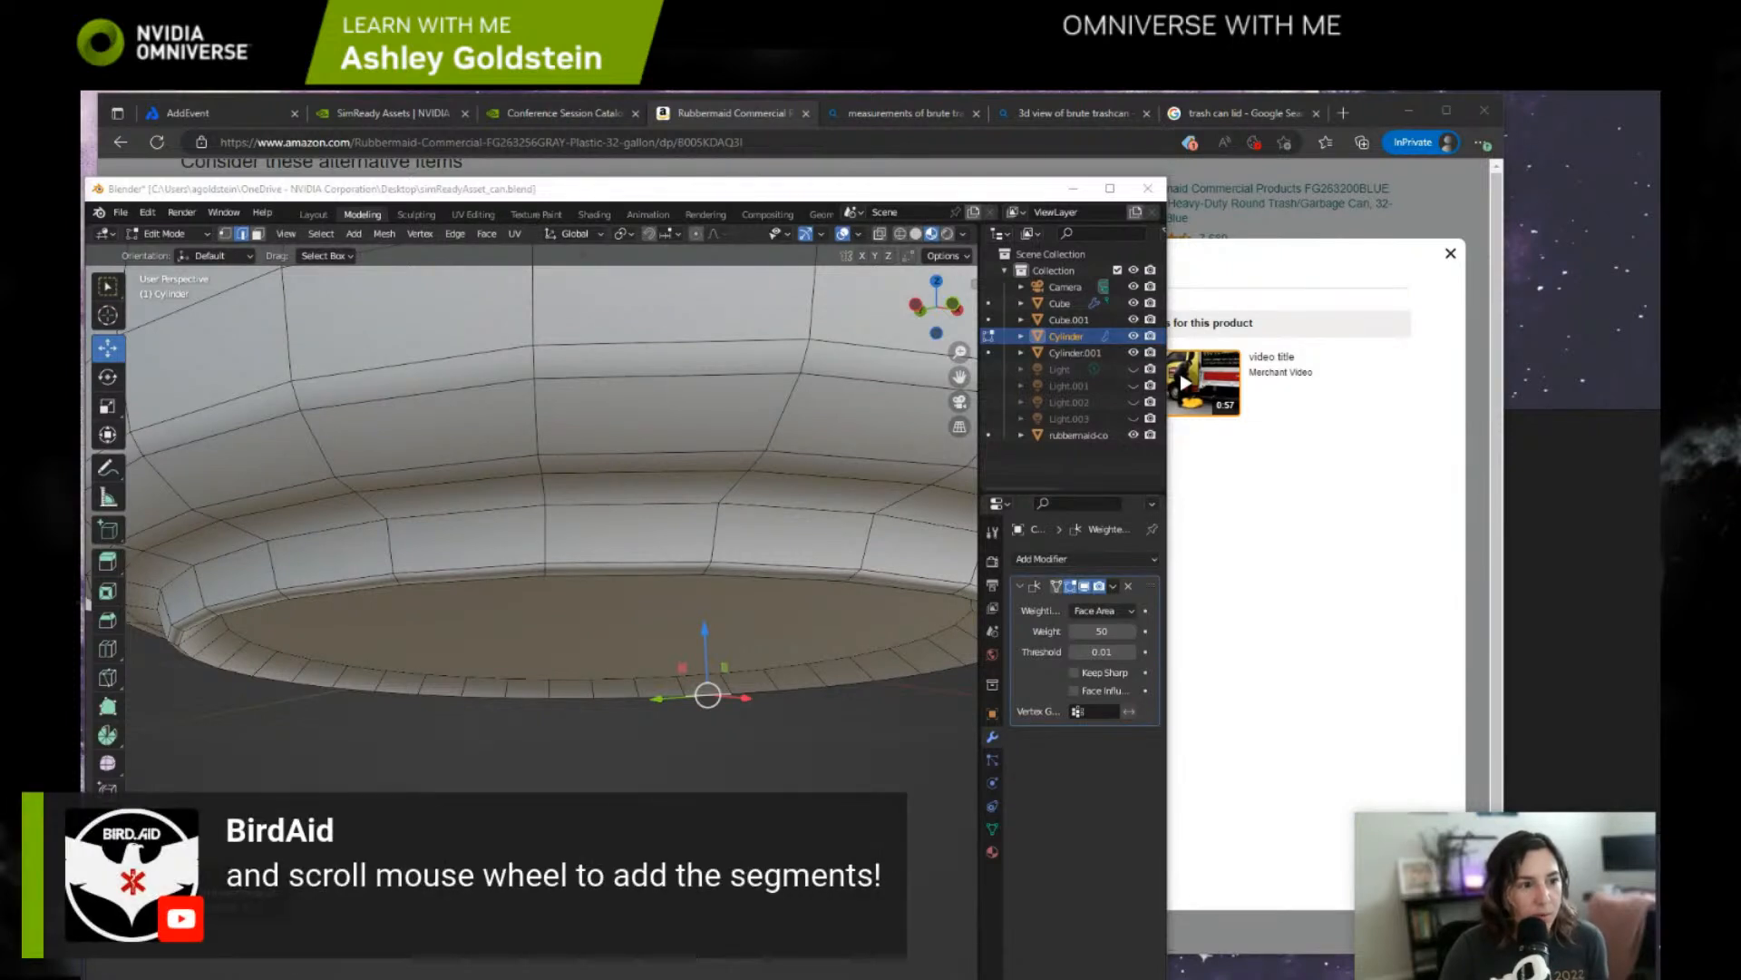
{"action": "left_click", "coordinate": [507, 578]}
{"action": "left_click", "coordinate": [583, 574], "text": "alt"}
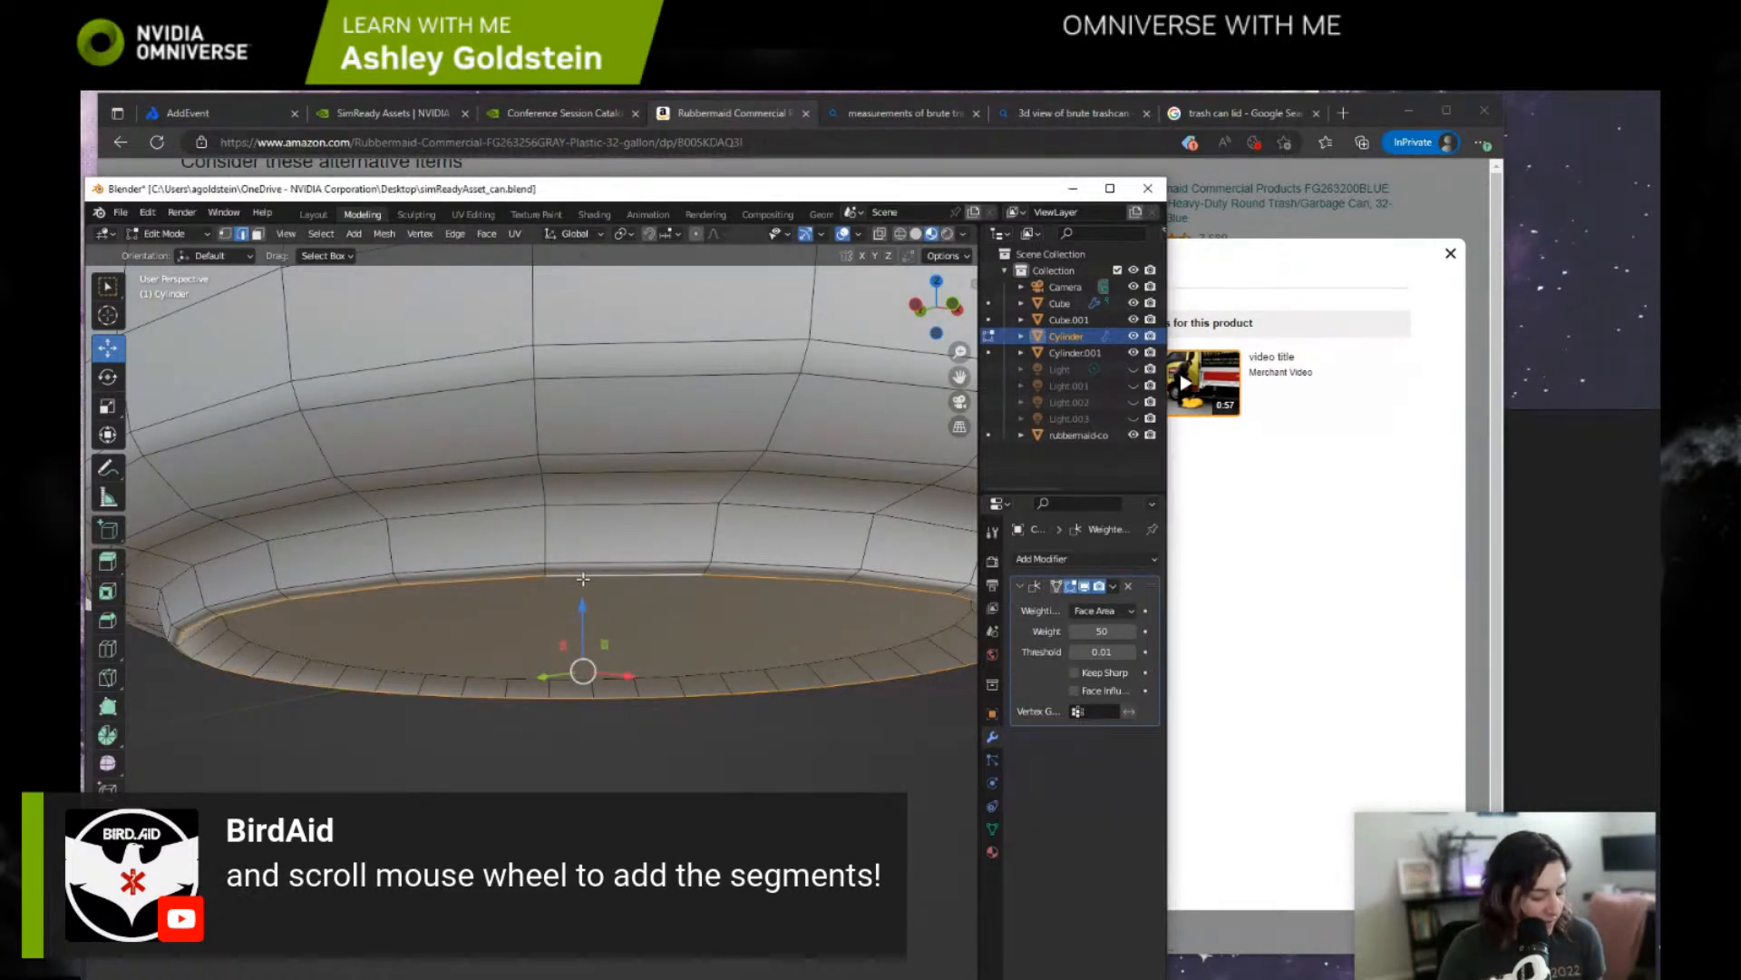
Try a multi-segment bevel on the selected edge loop around the can's base, and undo it.
{"action": "key", "text": "s"}
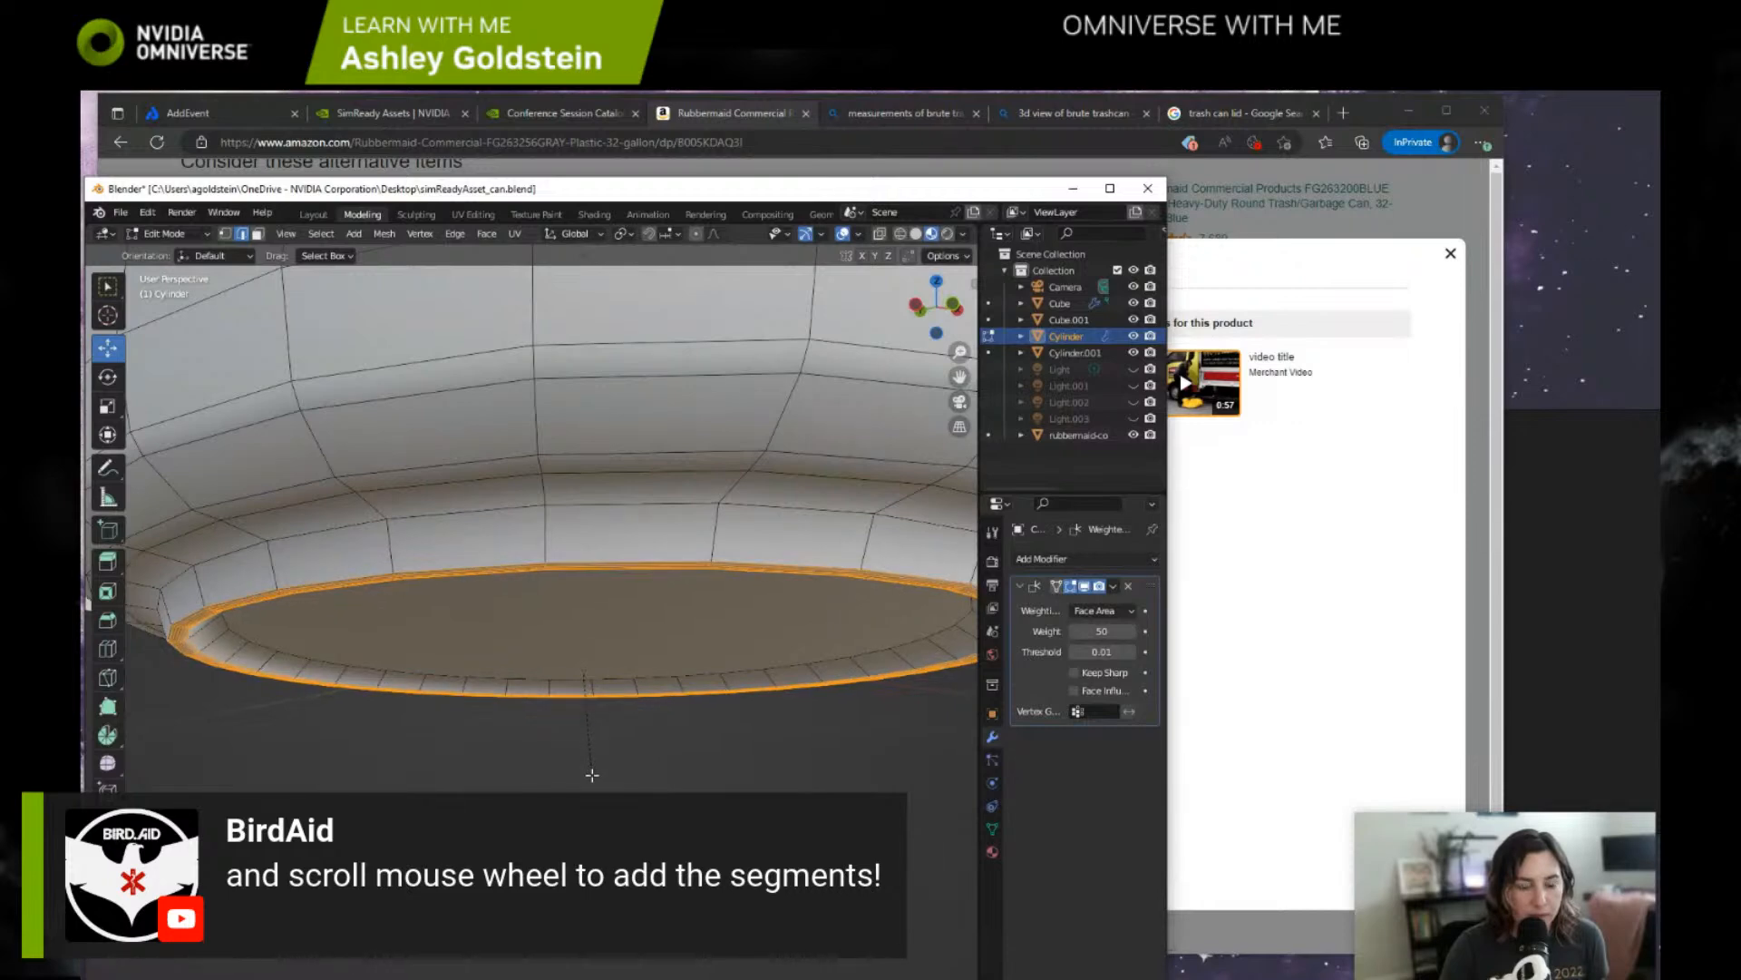
{"action": "left_click", "coordinate": [591, 774]}
{"action": "left_click", "coordinate": [595, 812]}
{"action": "middle_click_drag", "start_coordinate": [599, 857], "coordinate": [559, 851]}
{"action": "middle_click_drag", "start_coordinate": [583, 793], "coordinate": [683, 778]}
{"action": "left_click", "coordinate": [588, 822]}
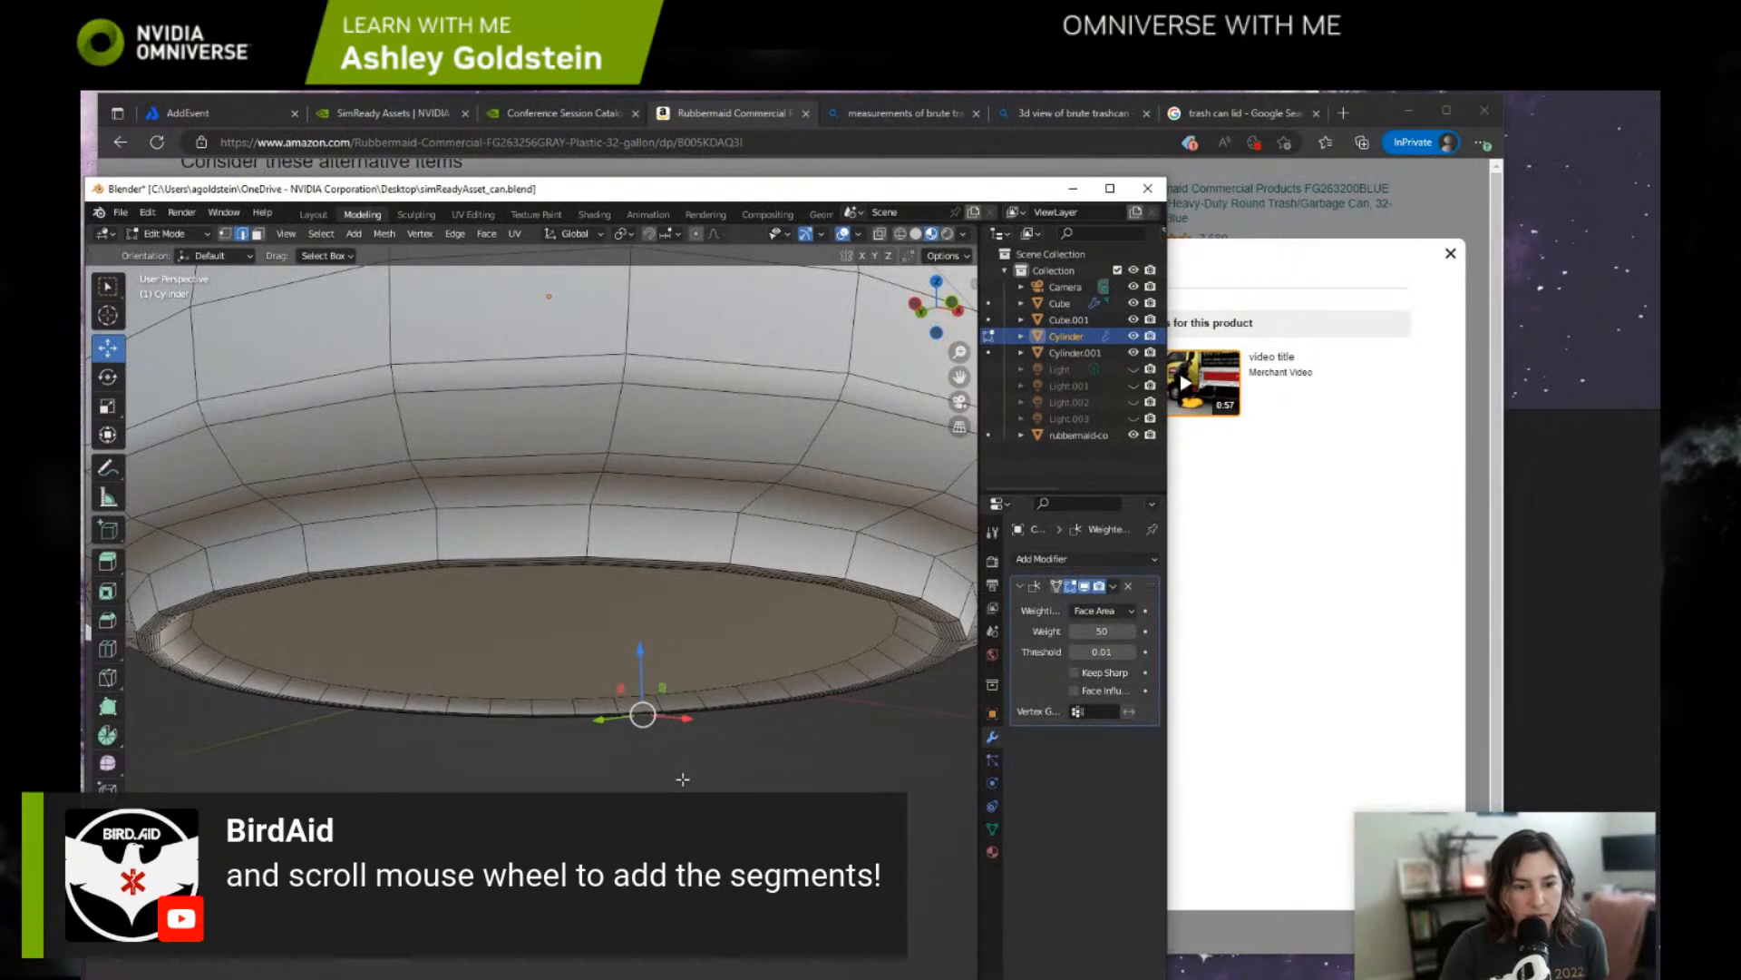
{"action": "left_click", "coordinate": [683, 779]}
{"action": "key", "text": "ctrl+z"}
{"action": "key", "text": "ctrl+z"}
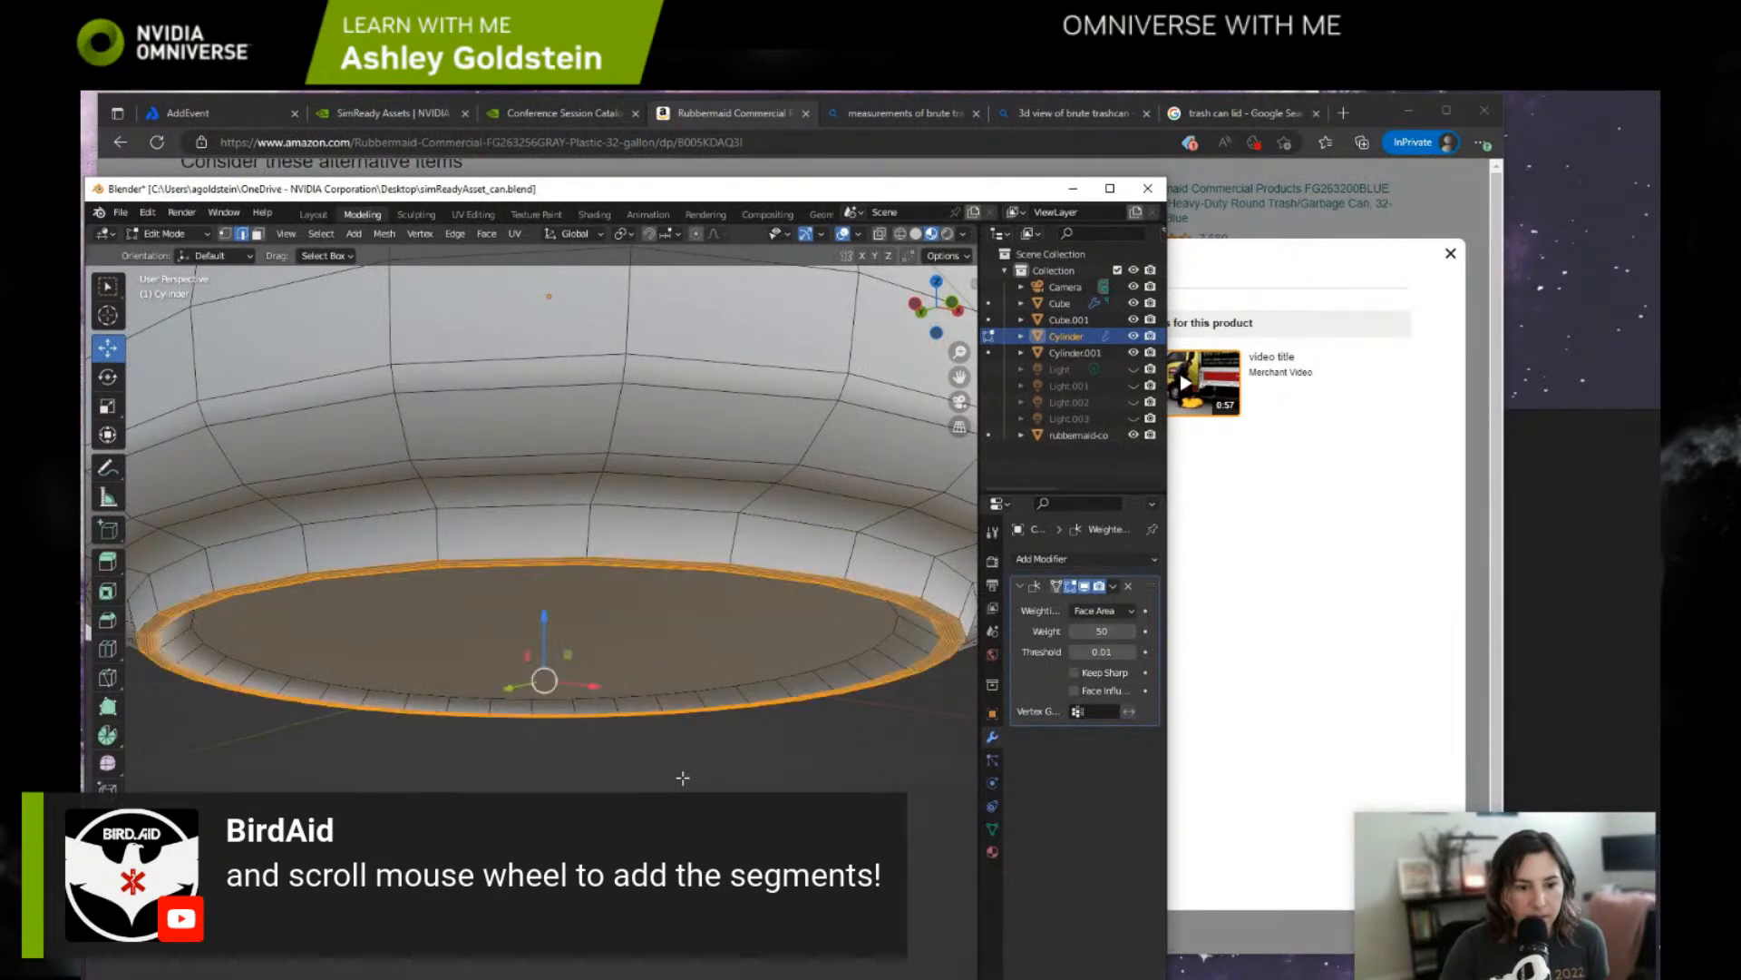
Bevel the selected loop around the can's base into a narrow band with added segments.
{"action": "key", "text": "ctrl+b"}
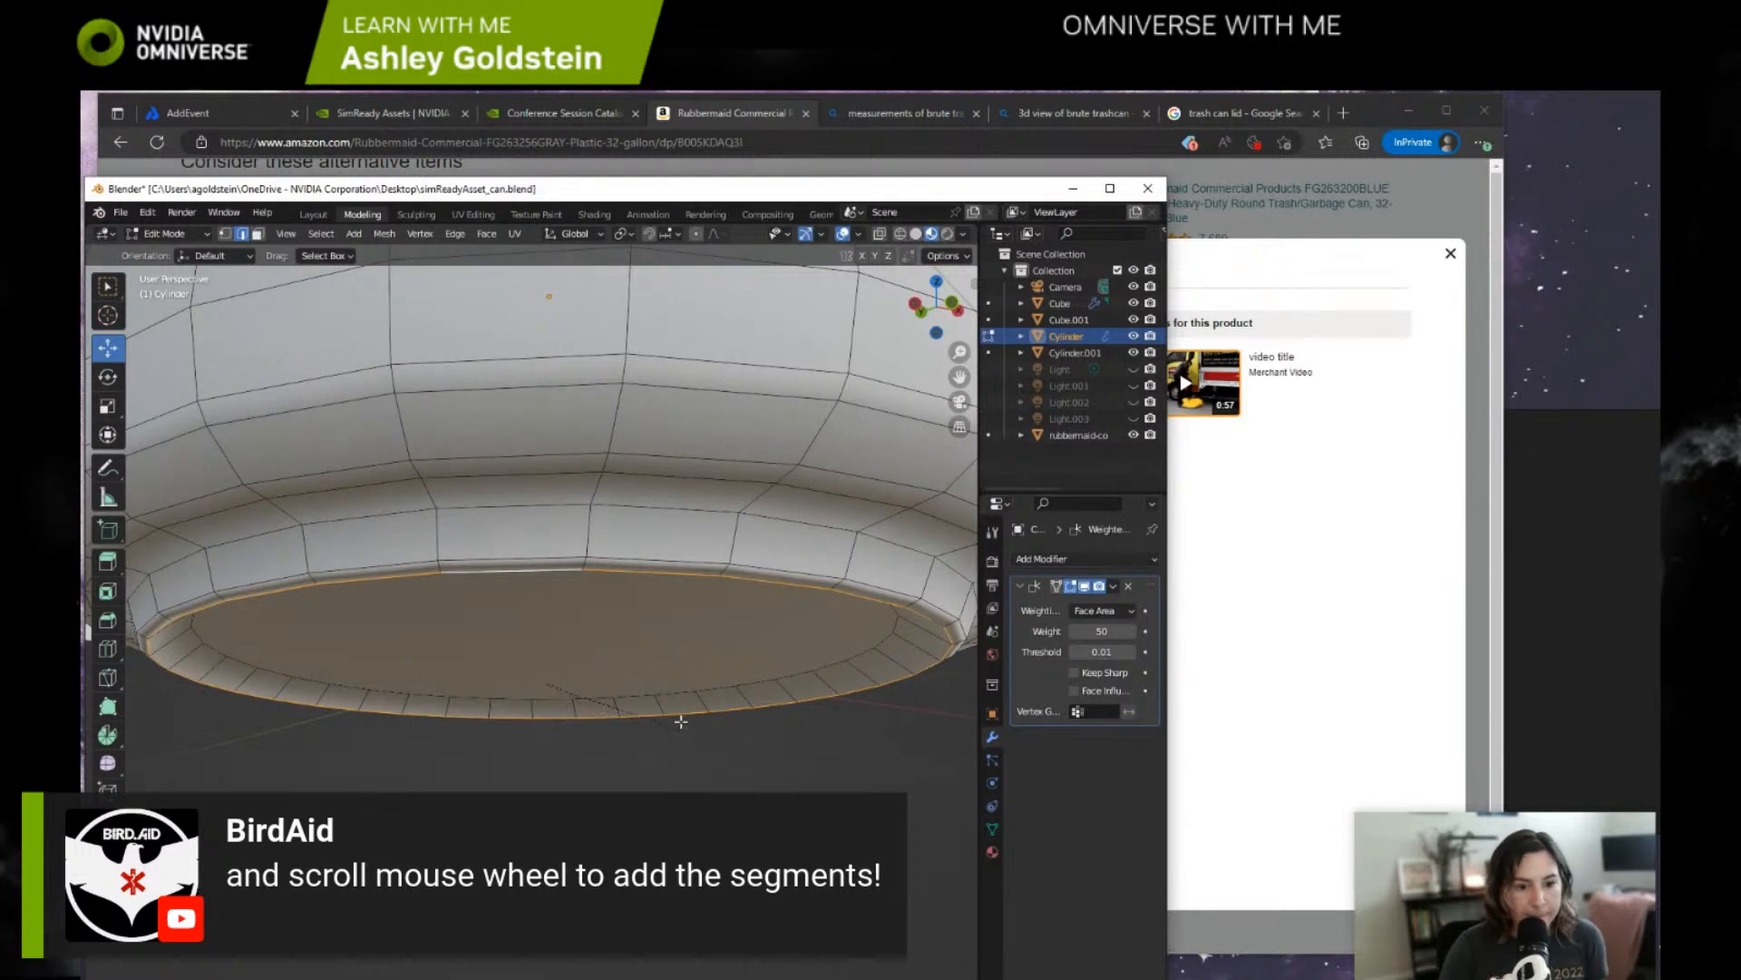
{"action": "scroll", "coordinate": [562, 780], "scroll_direction": "up", "scroll_amount": 4}
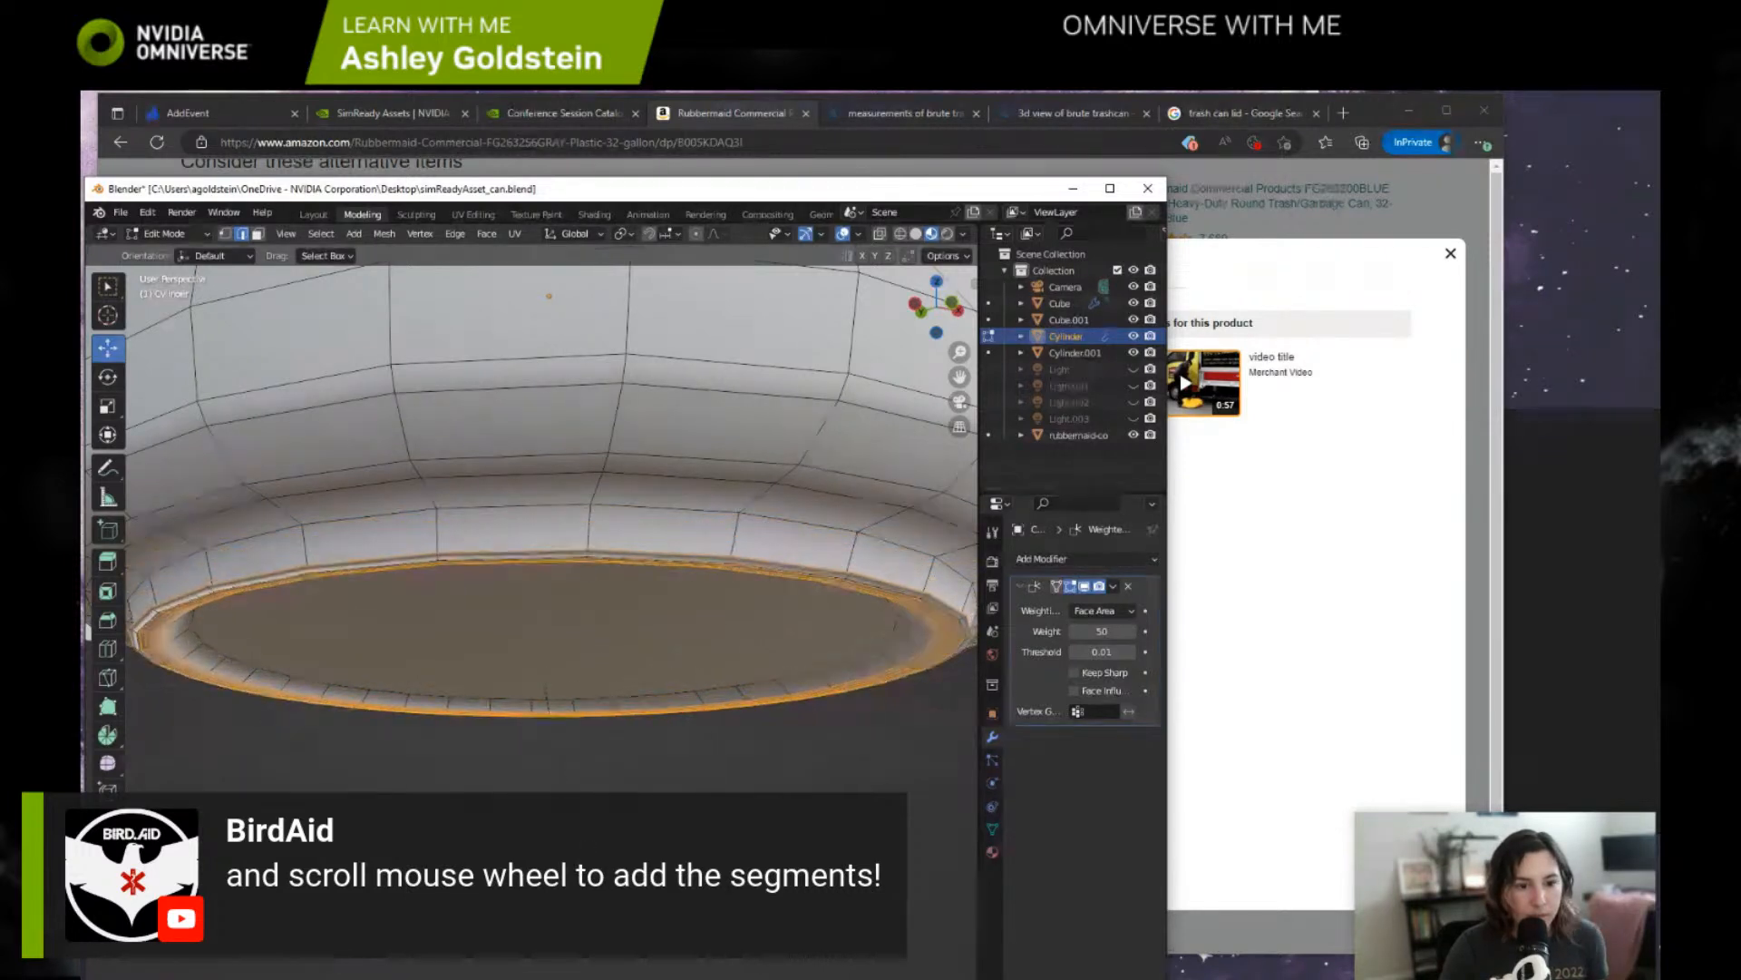
{"action": "key", "text": "Escape"}
{"action": "scroll", "coordinate": [580, 856], "scroll_direction": "up", "scroll_amount": 3}
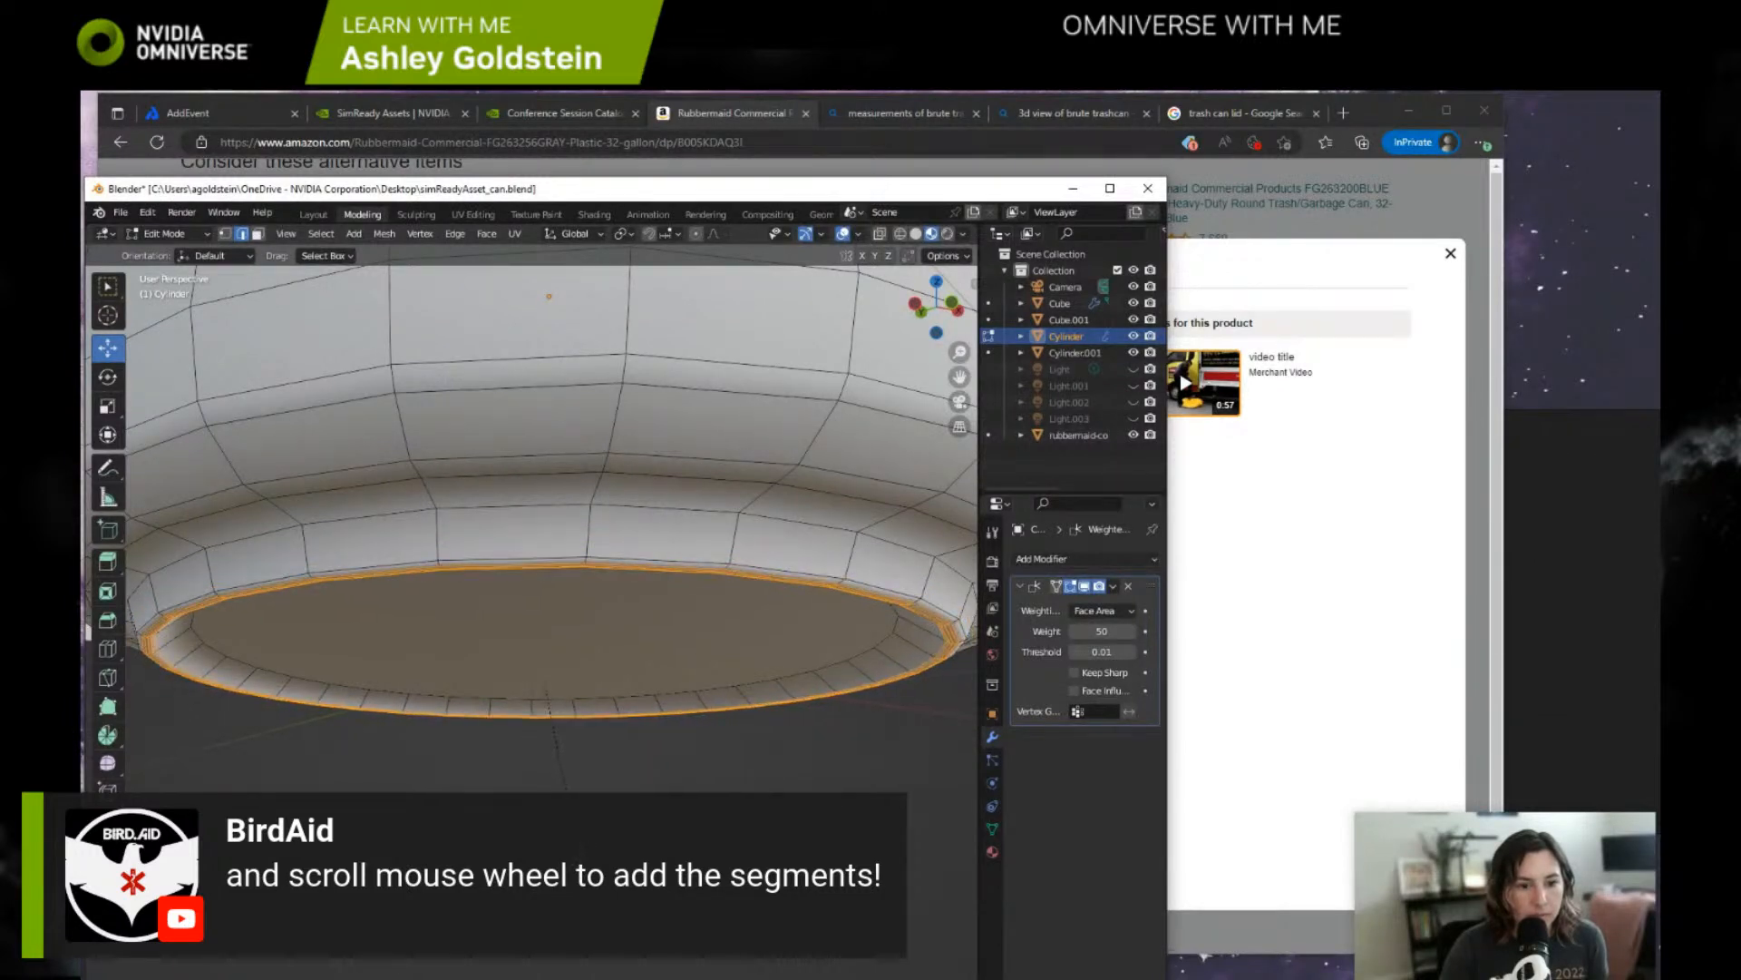
Select the edge loop just above the can's bottom edge and scale it uniformly to about 0.99.
{"action": "left_click", "coordinate": [581, 855]}
{"action": "left_click", "coordinate": [580, 856]}
{"action": "middle_click_drag", "start_coordinate": [580, 855], "coordinate": [622, 872]}
{"action": "middle_click_drag", "start_coordinate": [631, 726], "coordinate": [614, 781]}
{"action": "scroll", "coordinate": [531, 526], "scroll_direction": "down", "scroll_amount": 3}
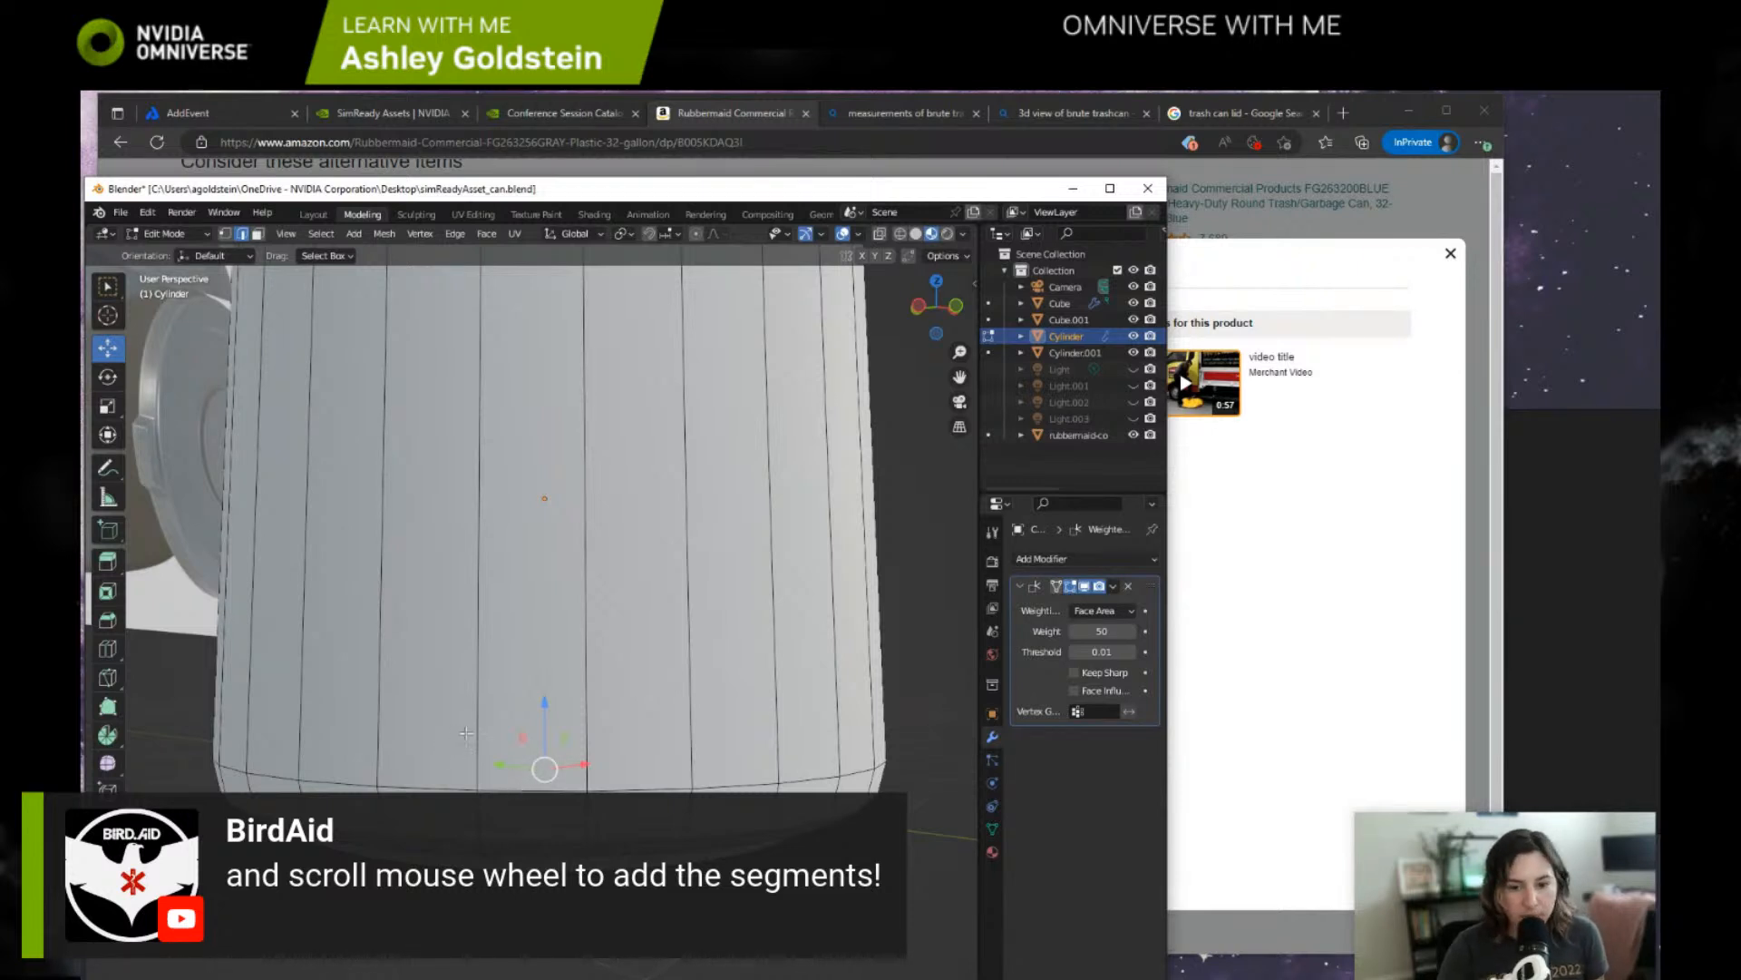
{"action": "left_click_drag", "start_coordinate": [546, 700], "coordinate": [547, 697]}
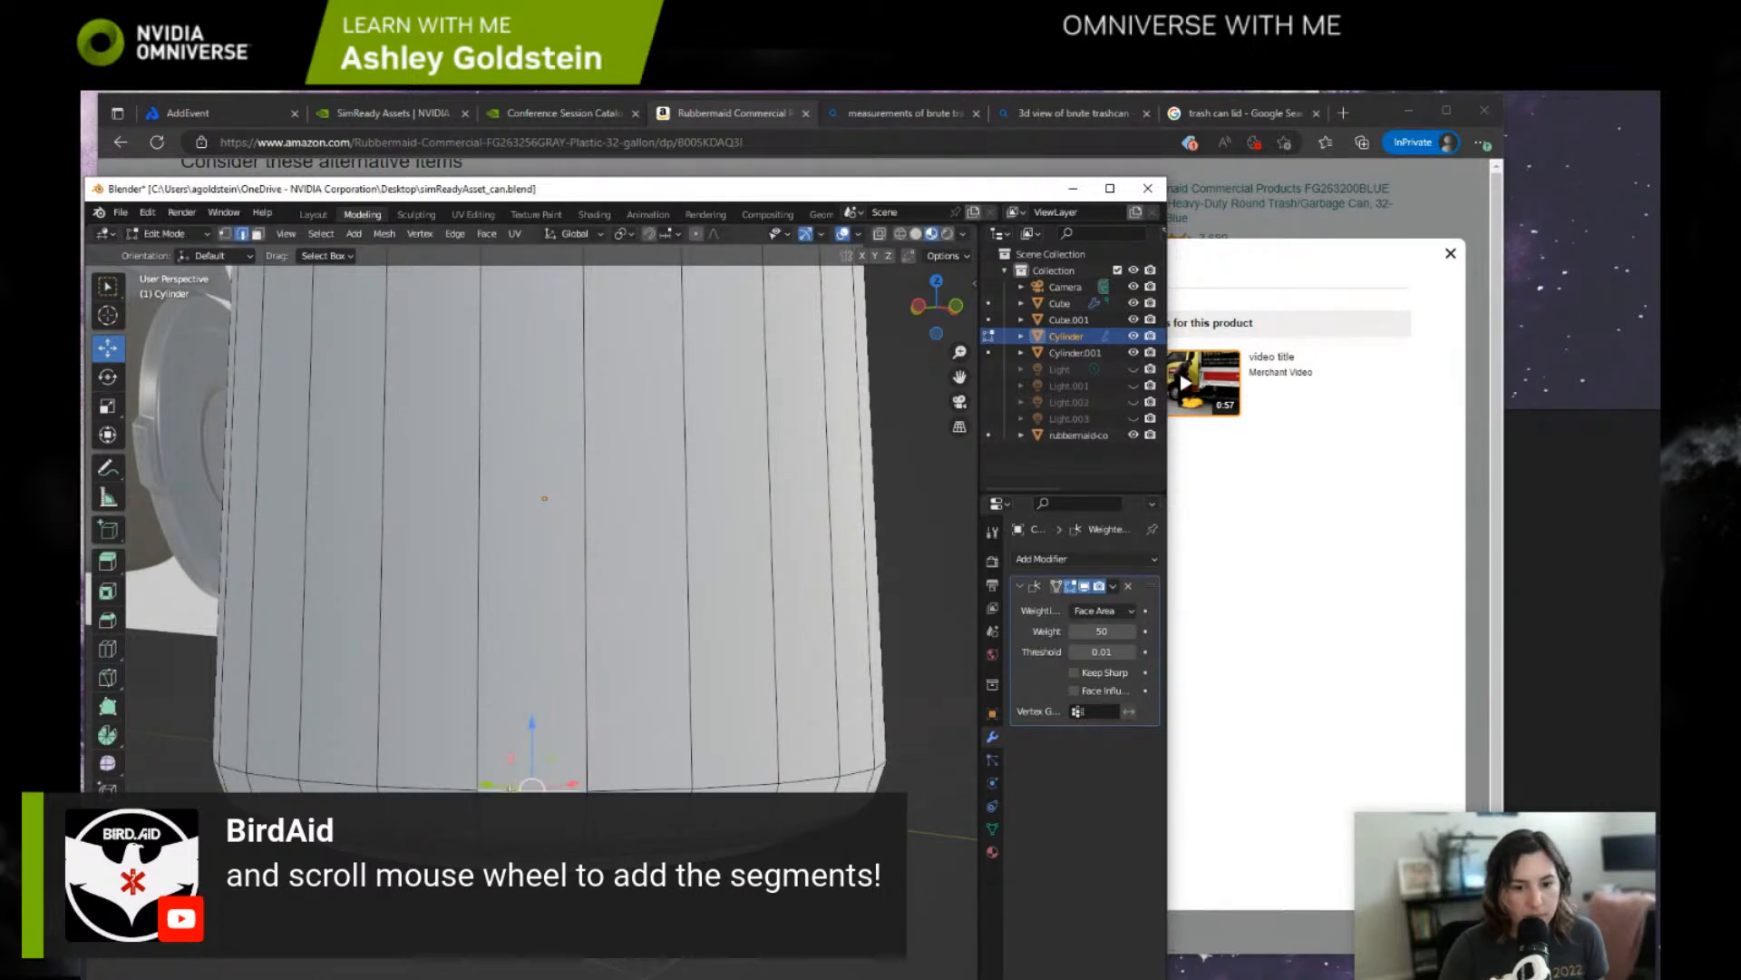
{"action": "left_click", "coordinate": [441, 787], "text": "alt"}
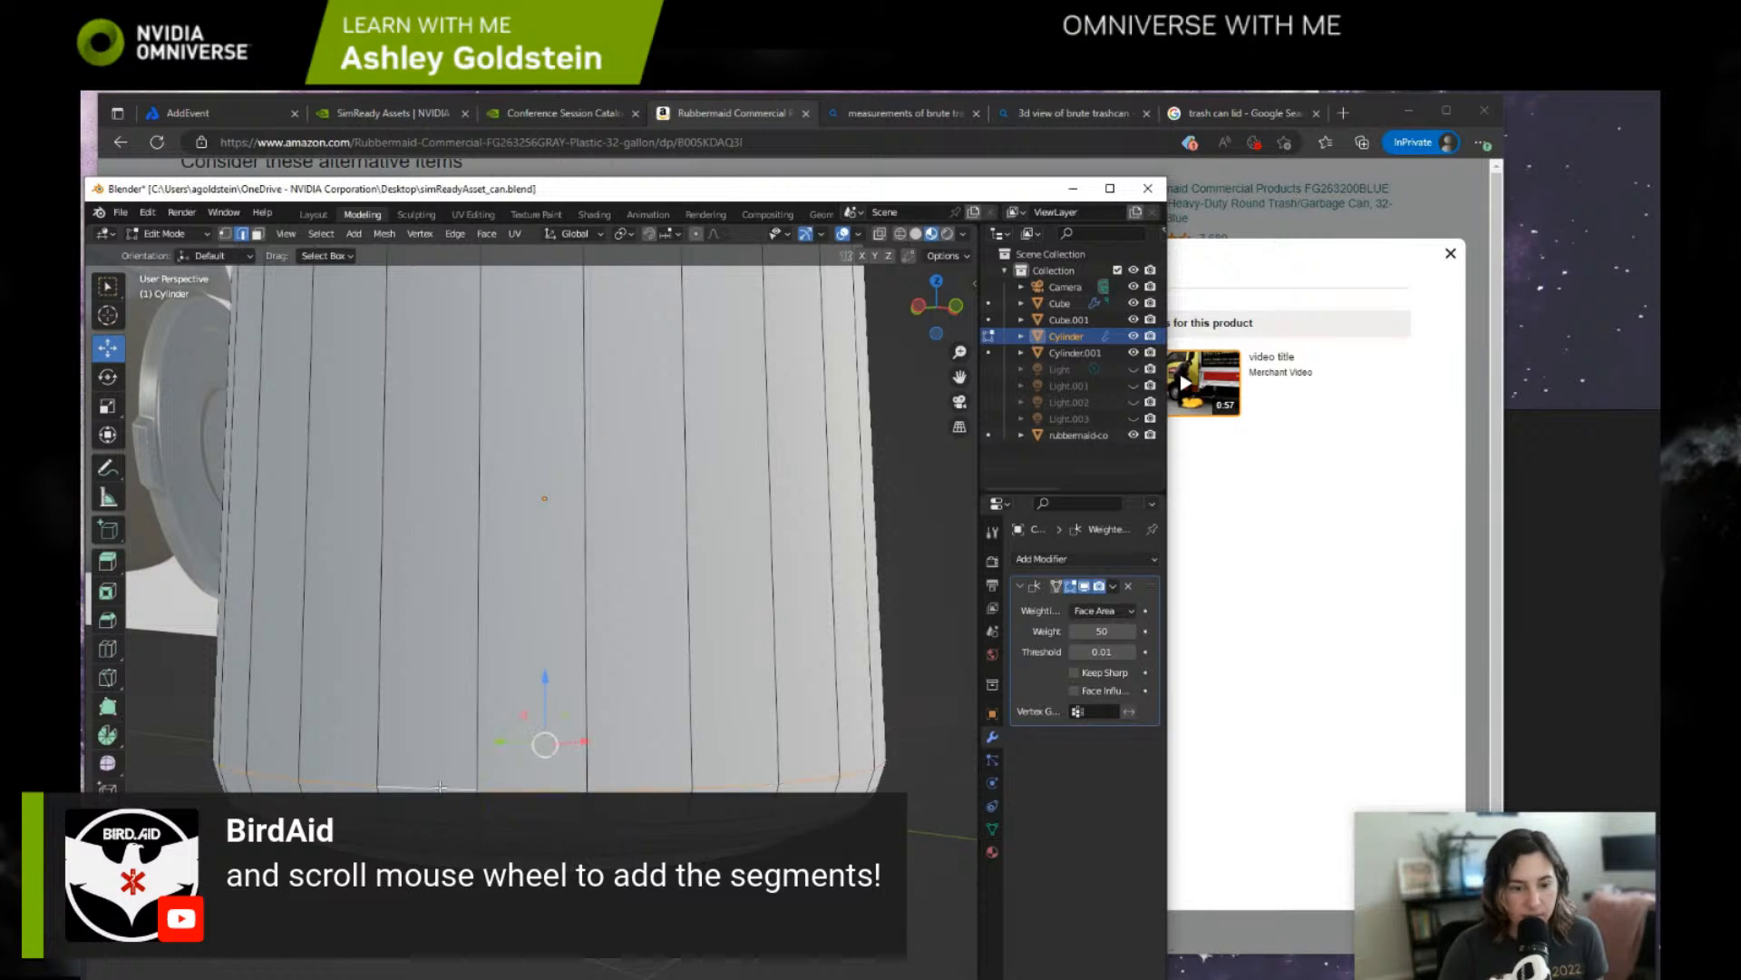
{"action": "key", "text": "s"}
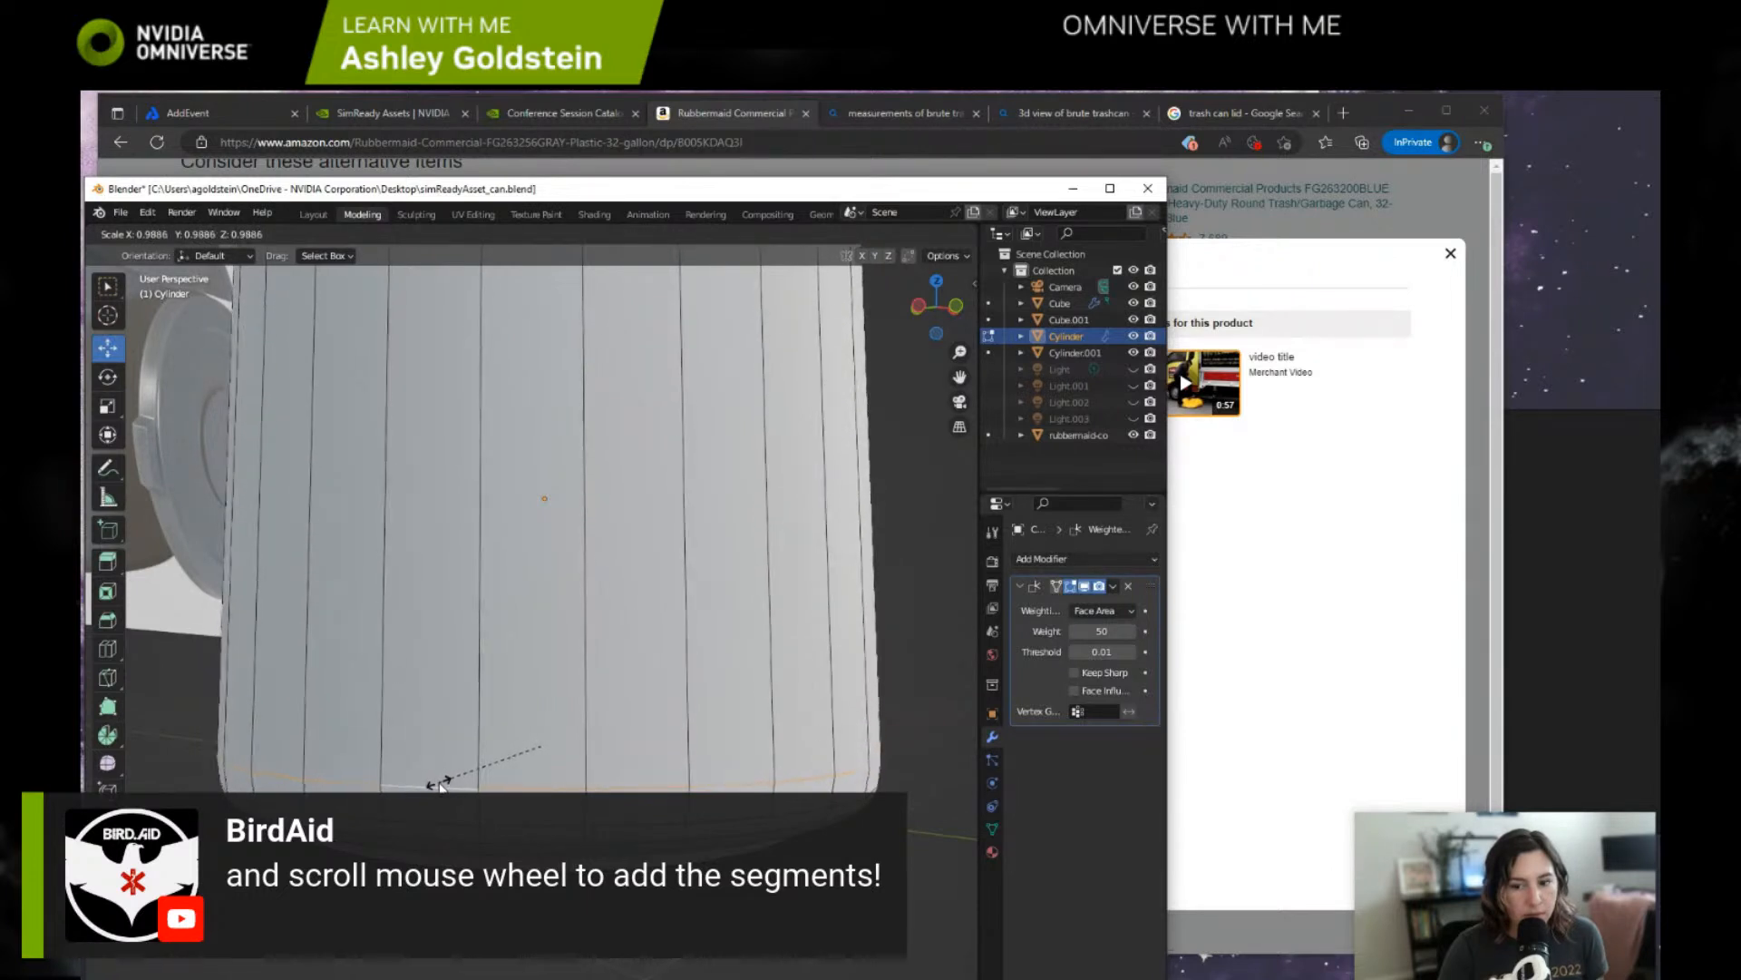
{"action": "left_click", "coordinate": [439, 784]}
{"action": "left_click", "coordinate": [324, 819]}
Examine the can's base, sides and open top, comparing its overall shape with the trash can reference image.
{"action": "middle_click_drag", "start_coordinate": [325, 819], "coordinate": [389, 802]}
{"action": "middle_click_drag", "start_coordinate": [350, 910], "coordinate": [320, 774], "text": "shift"}
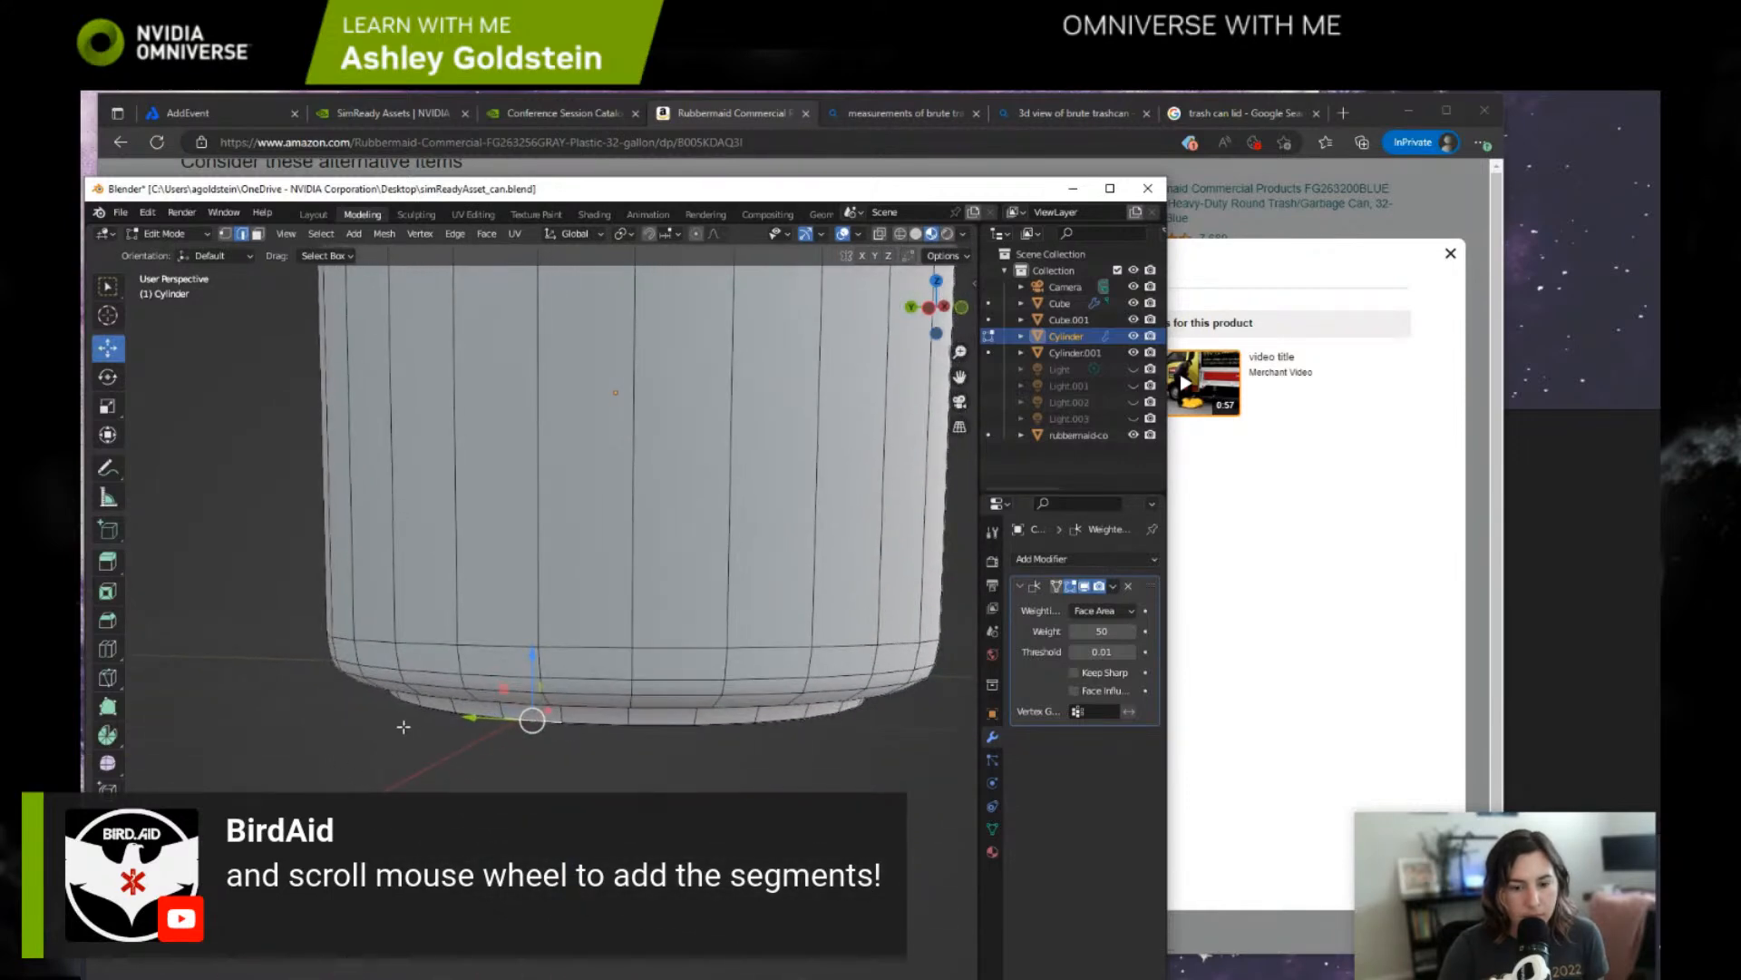
{"action": "middle_click_drag", "start_coordinate": [426, 830], "coordinate": [459, 738], "text": "alt"}
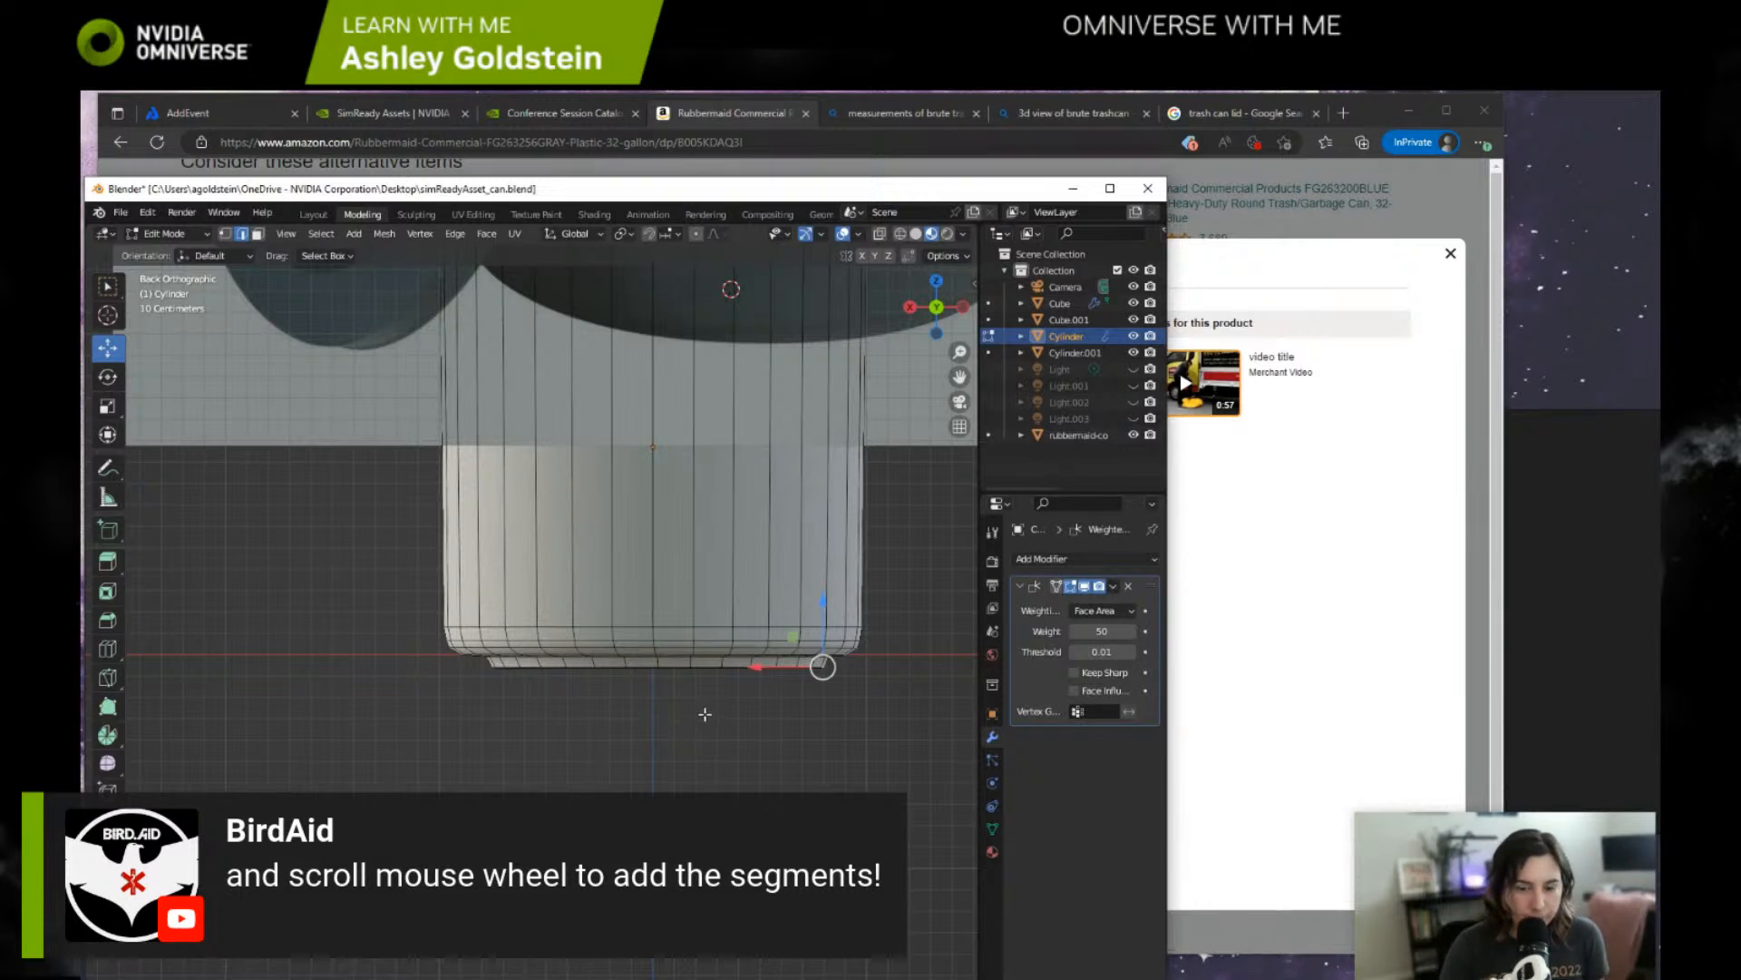
{"action": "scroll", "coordinate": [705, 714], "scroll_direction": "down", "scroll_amount": 2}
{"action": "middle_click_drag", "start_coordinate": [635, 686], "coordinate": [687, 695]}
{"action": "middle_click_drag", "start_coordinate": [517, 667], "coordinate": [577, 798], "text": "shift"}
{"action": "scroll", "coordinate": [439, 672], "scroll_direction": "down", "scroll_amount": 1}
{"action": "middle_click_drag", "start_coordinate": [439, 672], "coordinate": [589, 672]}
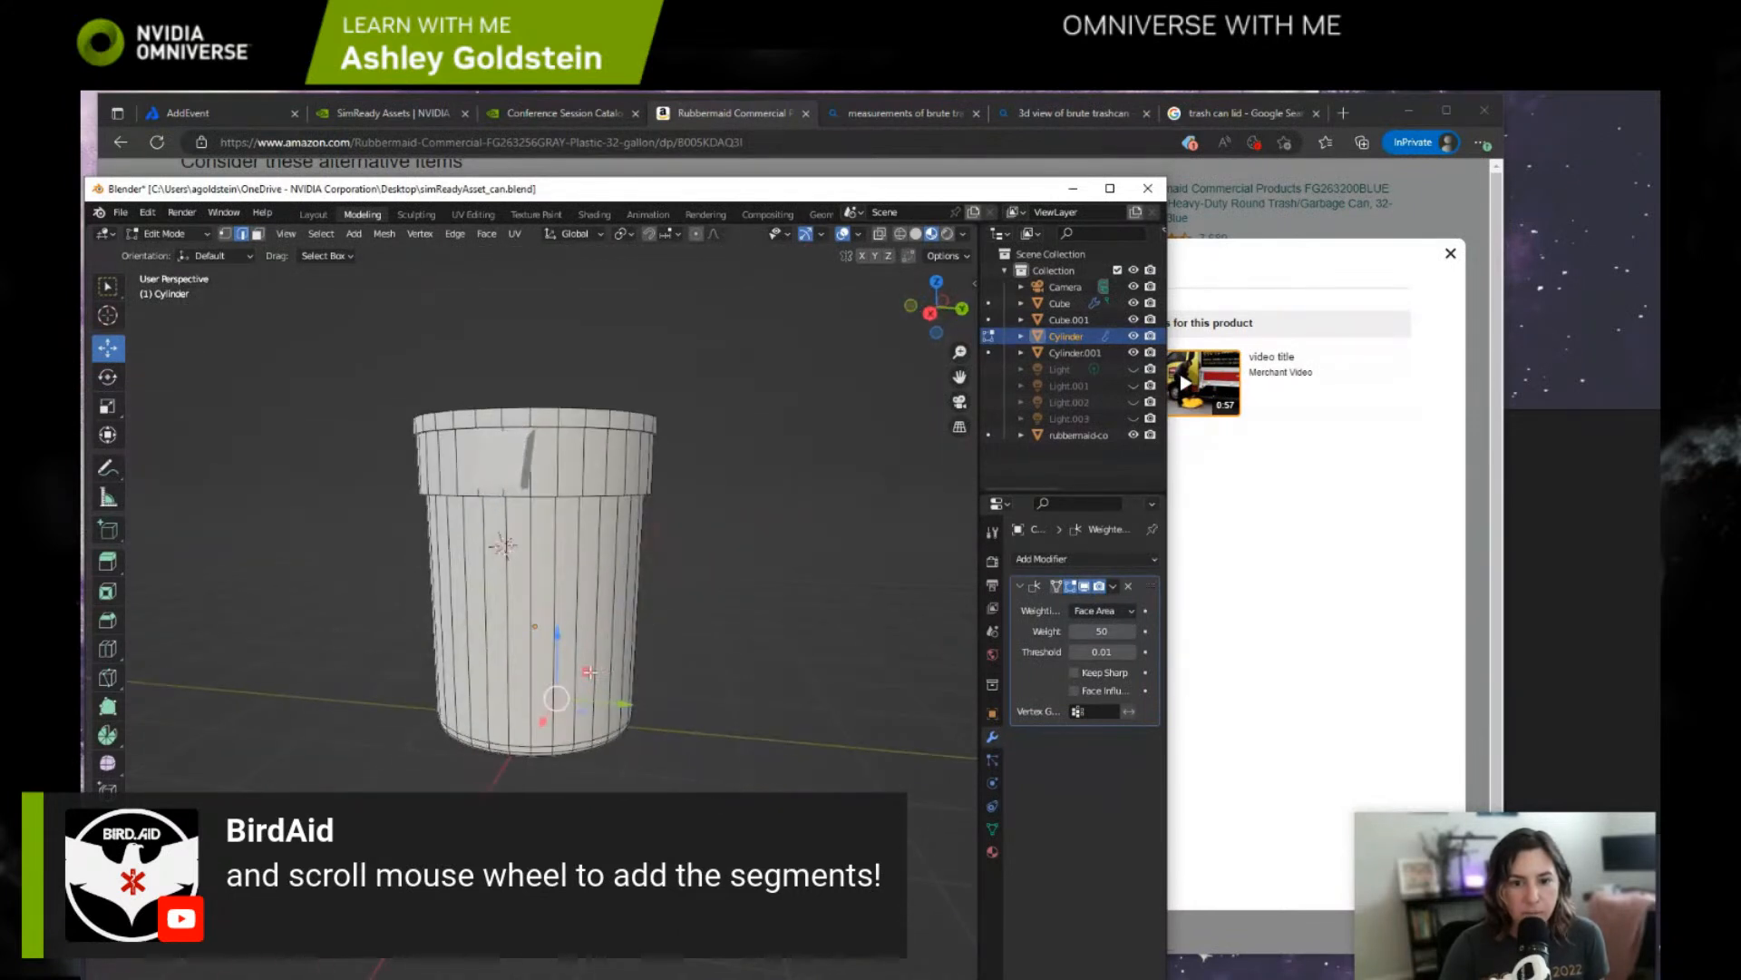
{"action": "middle_click_drag", "start_coordinate": [358, 702], "coordinate": [433, 781], "text": "shift"}
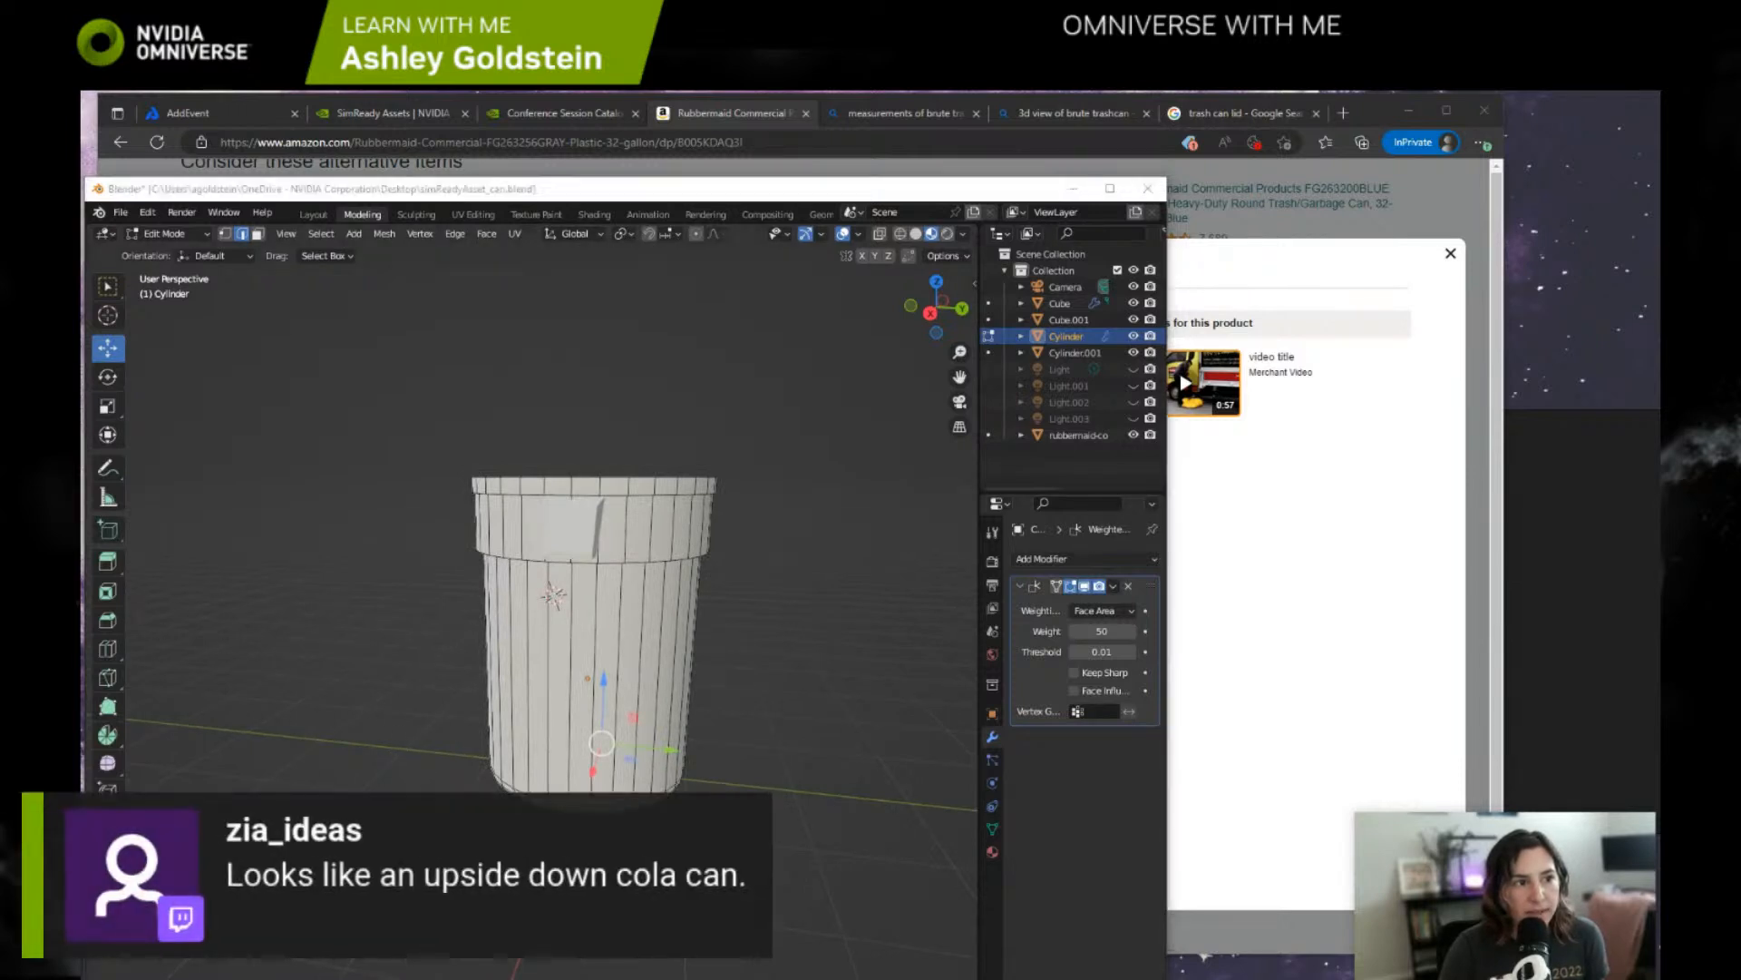
{"action": "middle_click_drag", "start_coordinate": [398, 640], "coordinate": [508, 807], "text": "shift"}
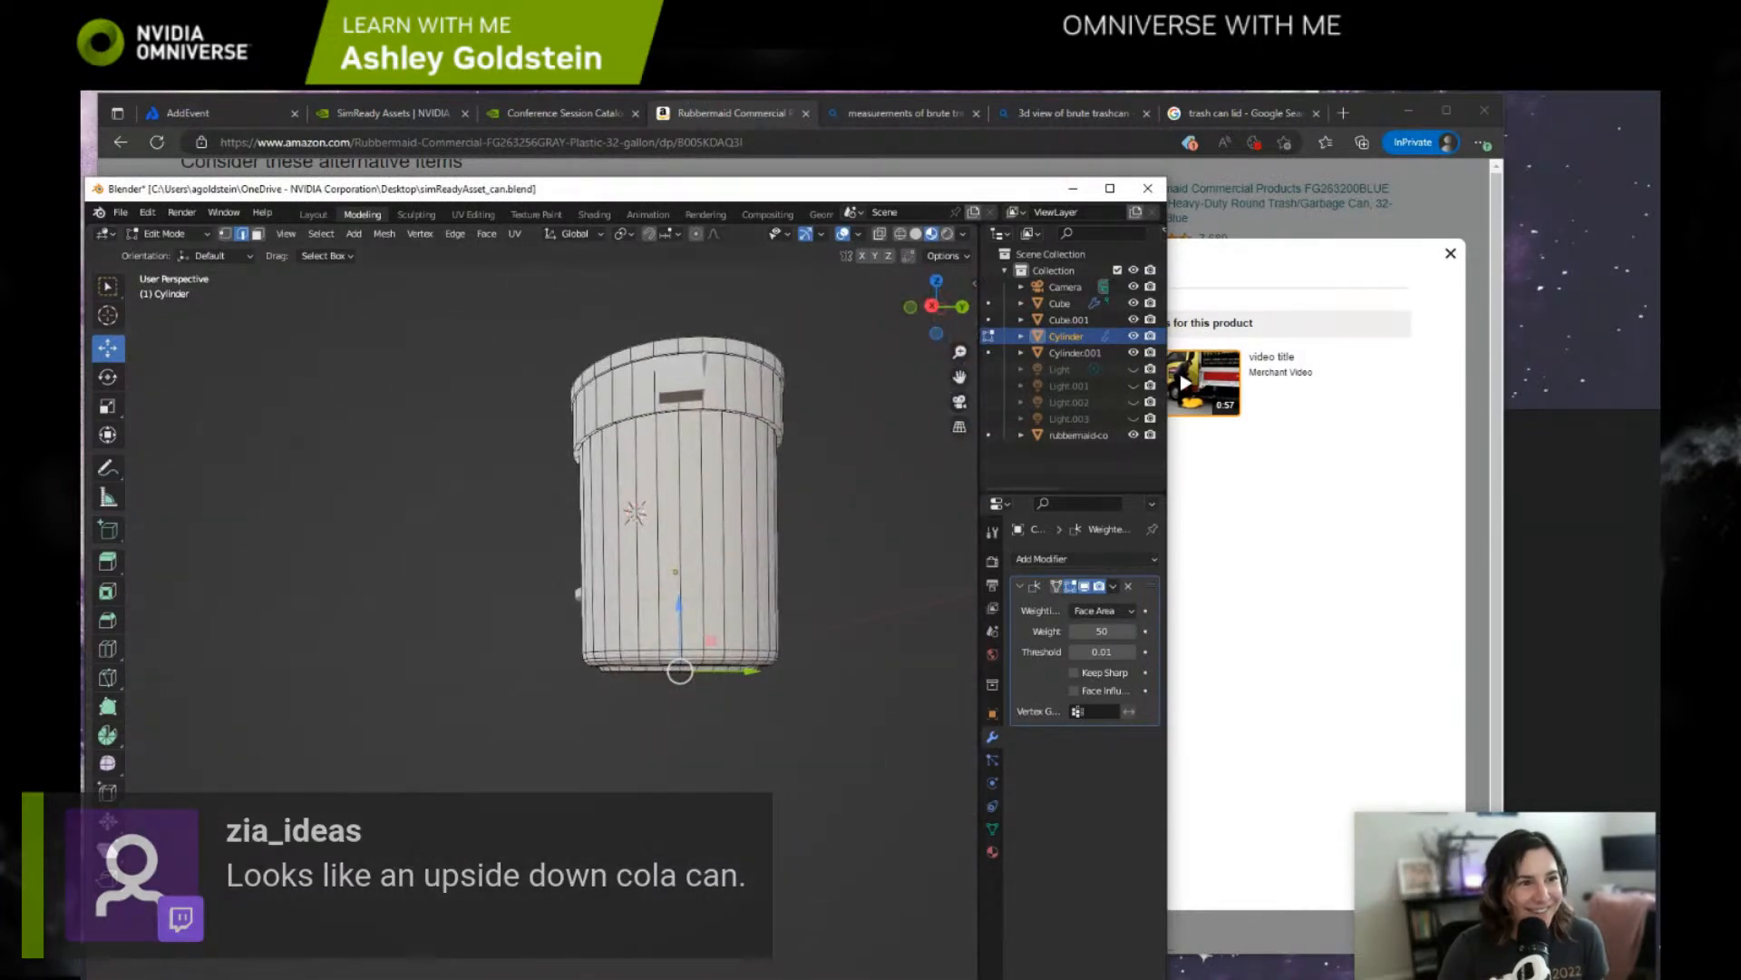
{"action": "middle_click_drag", "start_coordinate": [524, 444], "coordinate": [694, 574], "text": "shift"}
{"action": "middle_click_drag", "start_coordinate": [567, 625], "coordinate": [605, 719], "text": "shift"}
{"action": "scroll", "coordinate": [615, 681], "scroll_direction": "up", "scroll_amount": 1}
{"action": "scroll", "coordinate": [605, 720], "scroll_direction": "up", "scroll_amount": 3}
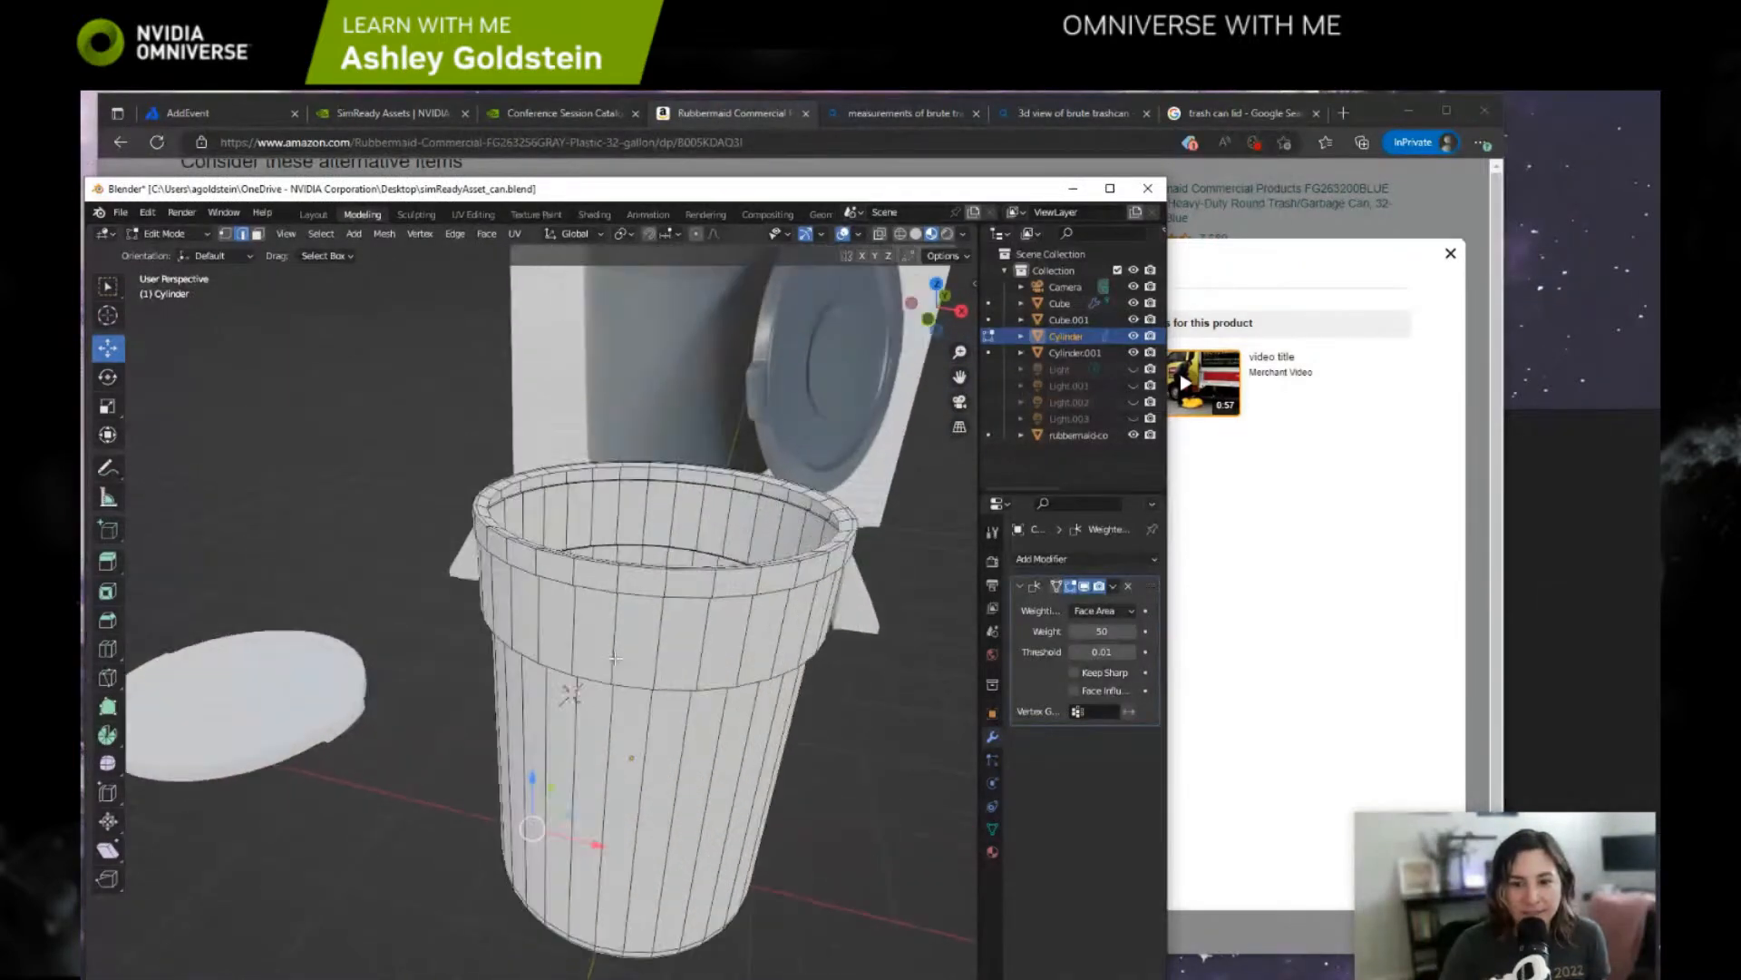
{"action": "middle_click_drag", "start_coordinate": [415, 796], "coordinate": [407, 529]}
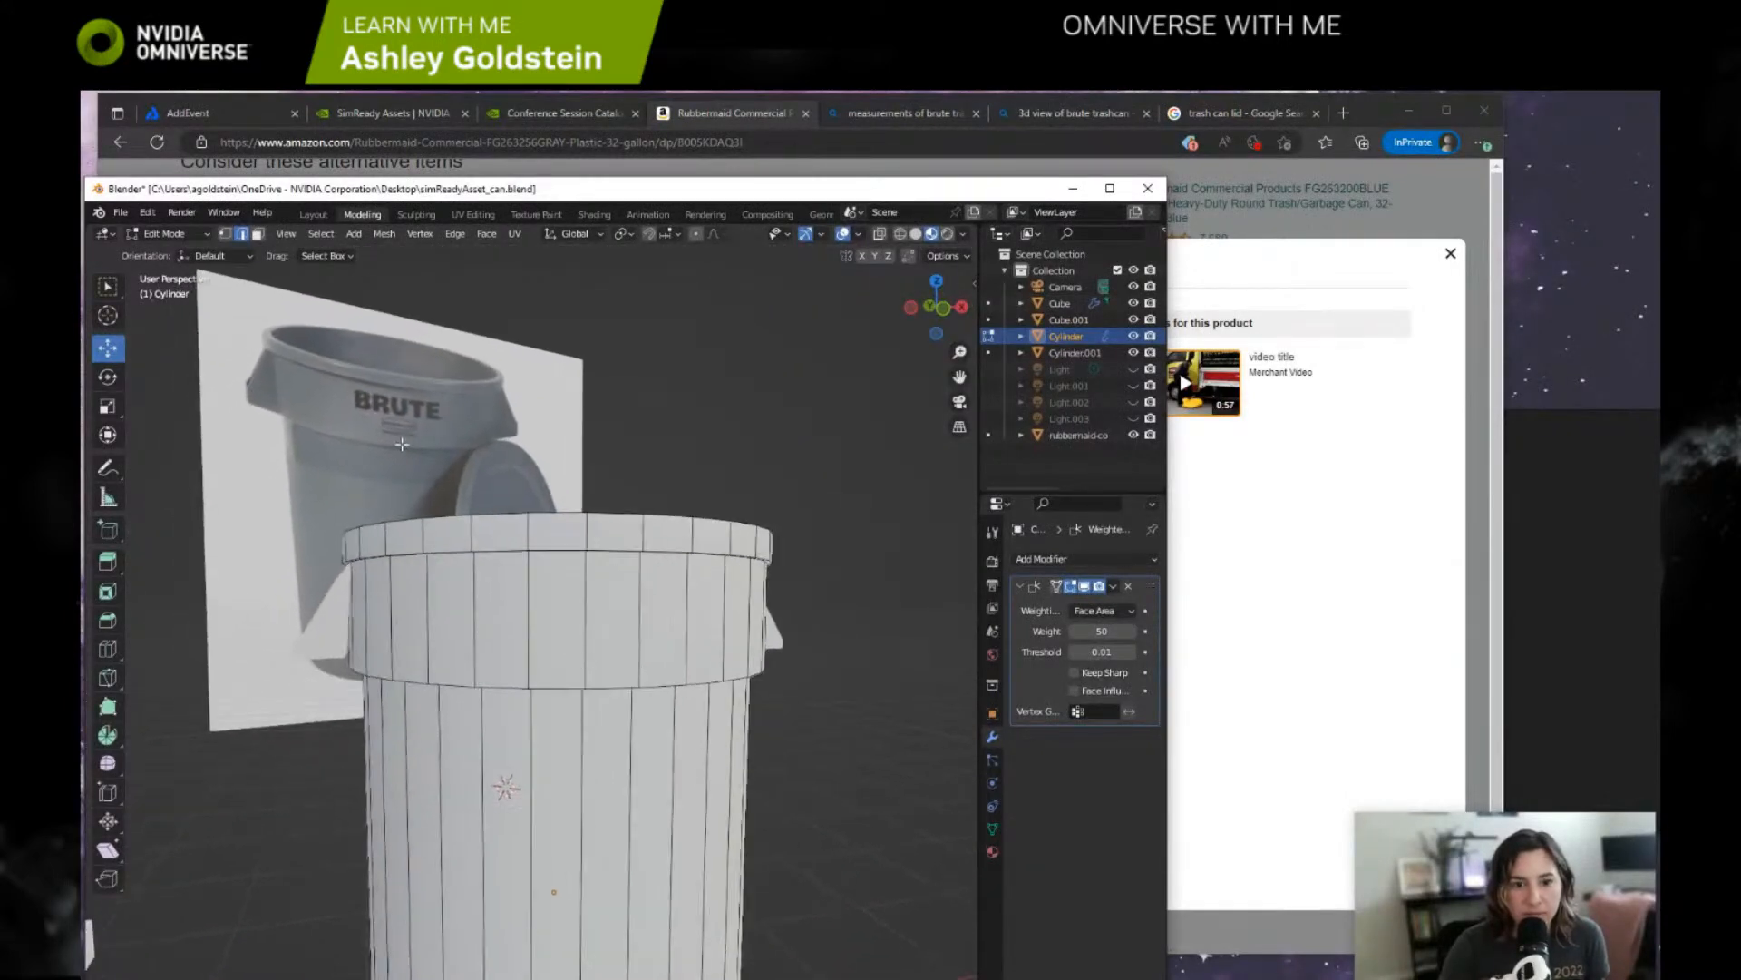
Select the edge loop at the lower edge of the can's wide upper band and raise it slightly.
{"action": "left_click", "coordinate": [552, 685]}
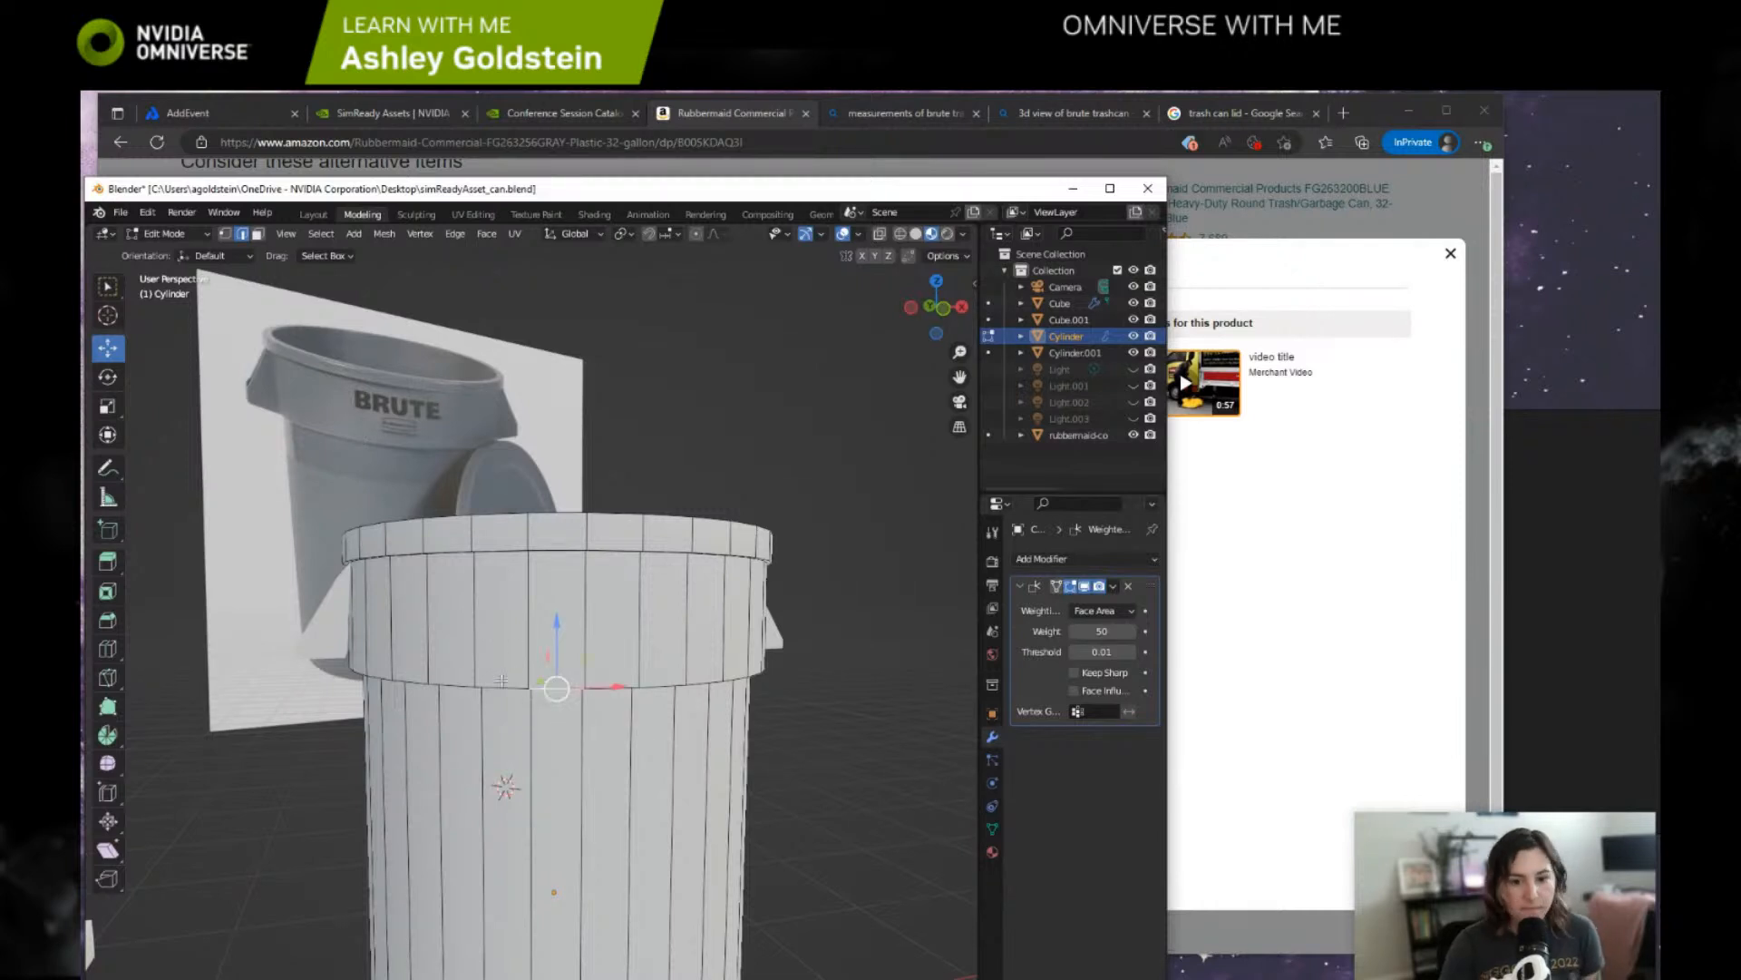
{"action": "left_click", "coordinate": [501, 684], "text": "alt"}
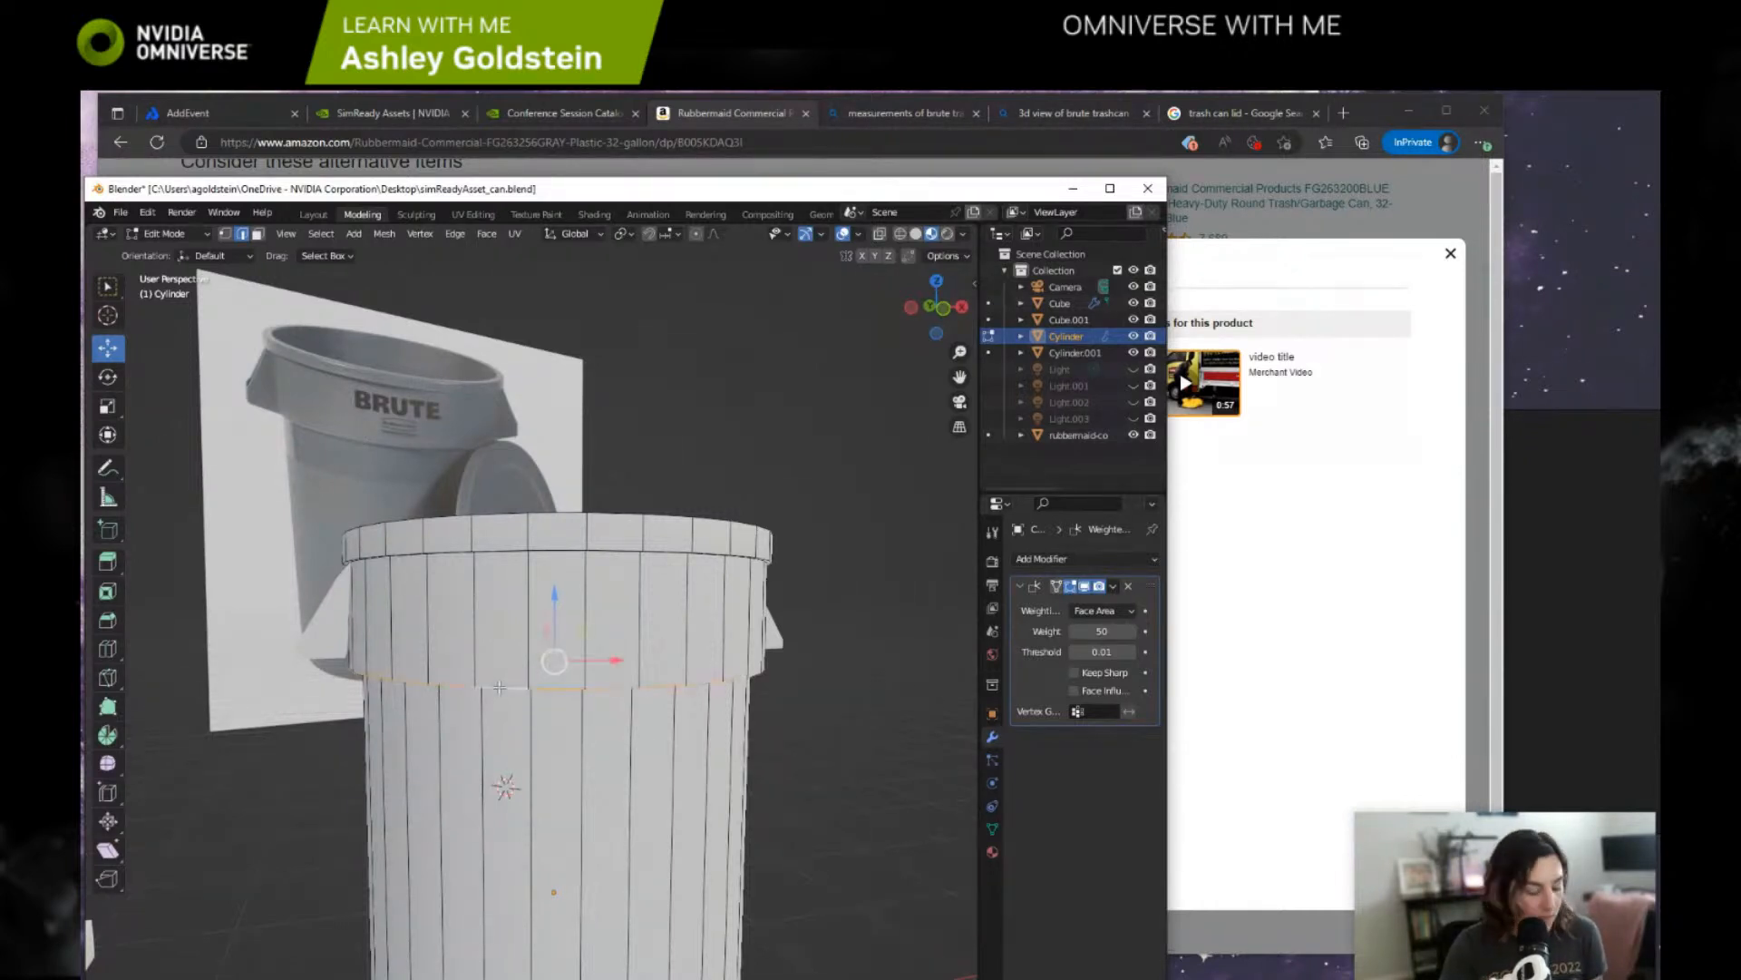
{"action": "key", "text": "s"}
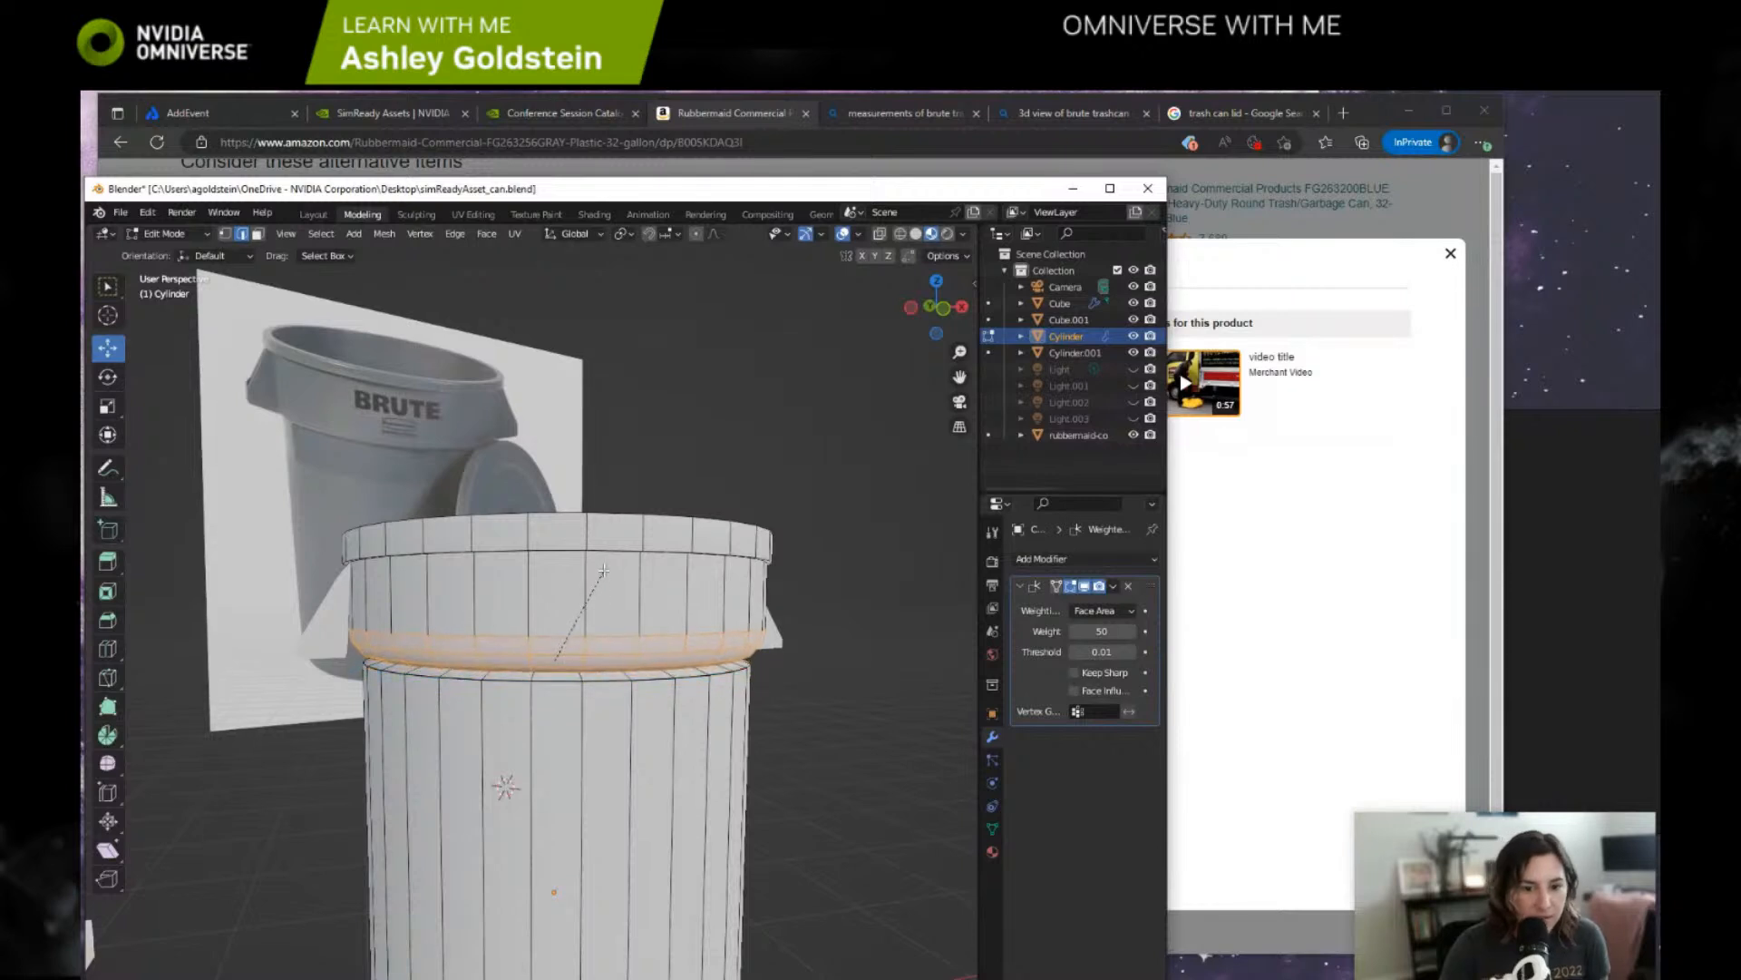
{"action": "key", "text": "Escape"}
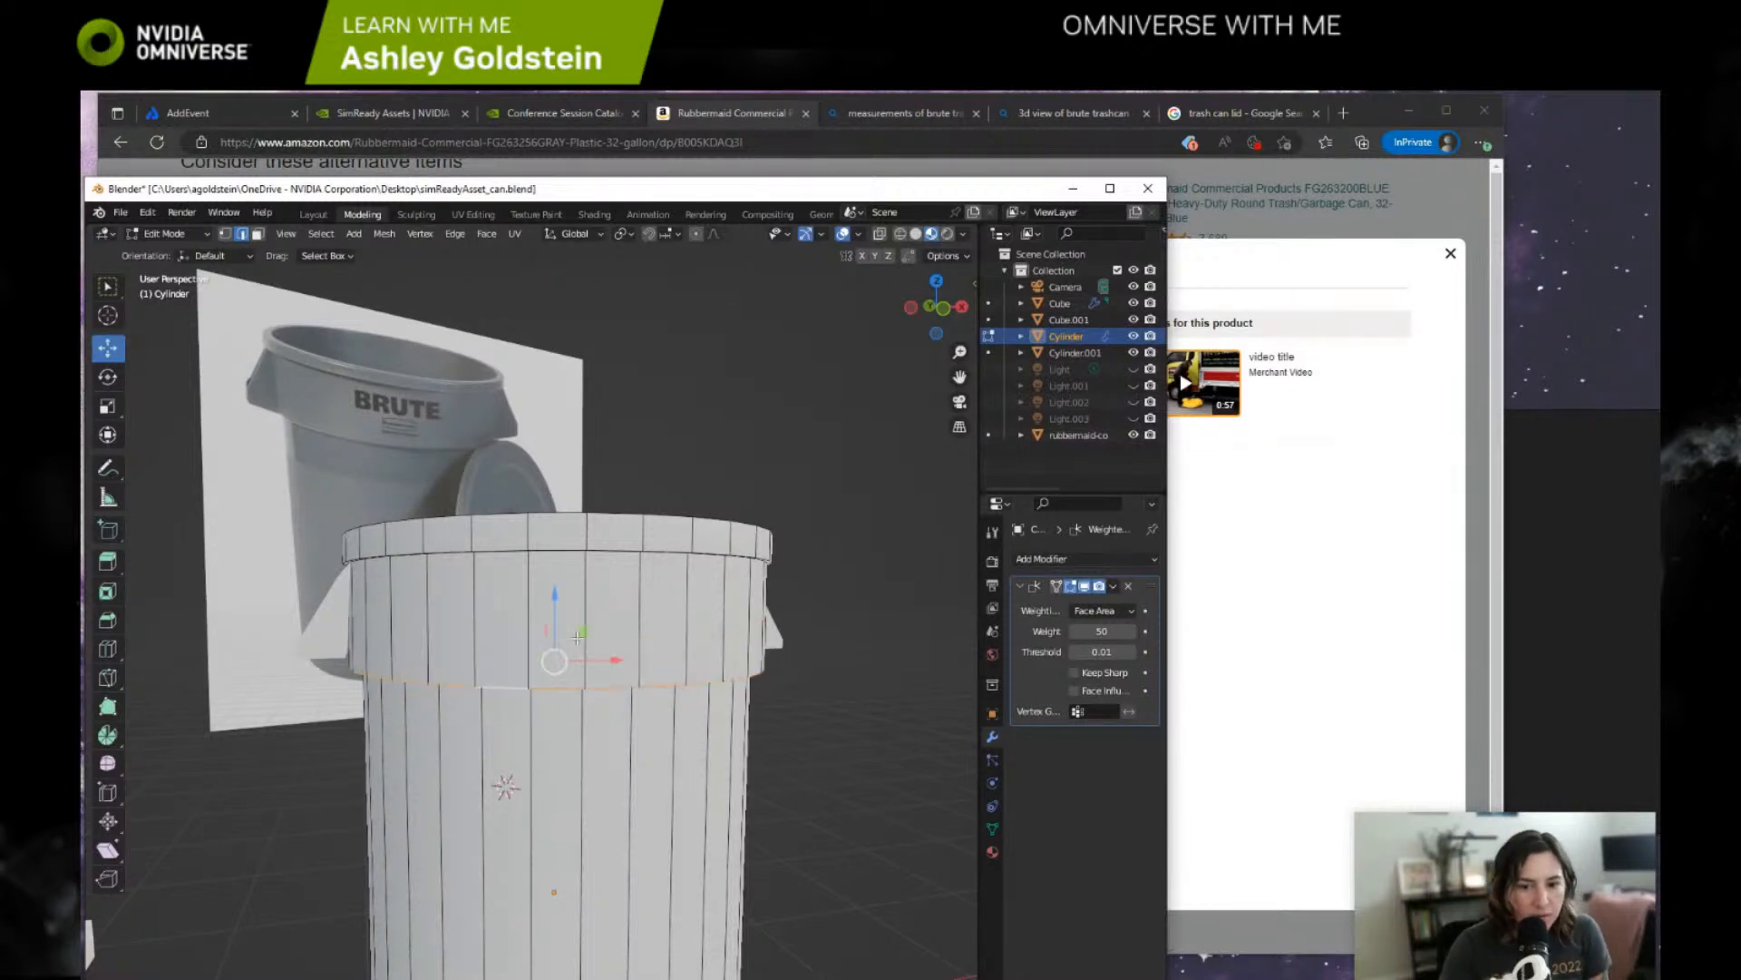
{"action": "scroll", "coordinate": [544, 676], "scroll_direction": "up", "scroll_amount": 1}
{"action": "middle_click_drag", "start_coordinate": [452, 831], "coordinate": [458, 740]}
{"action": "scroll", "coordinate": [463, 795], "scroll_direction": "up", "scroll_amount": 3}
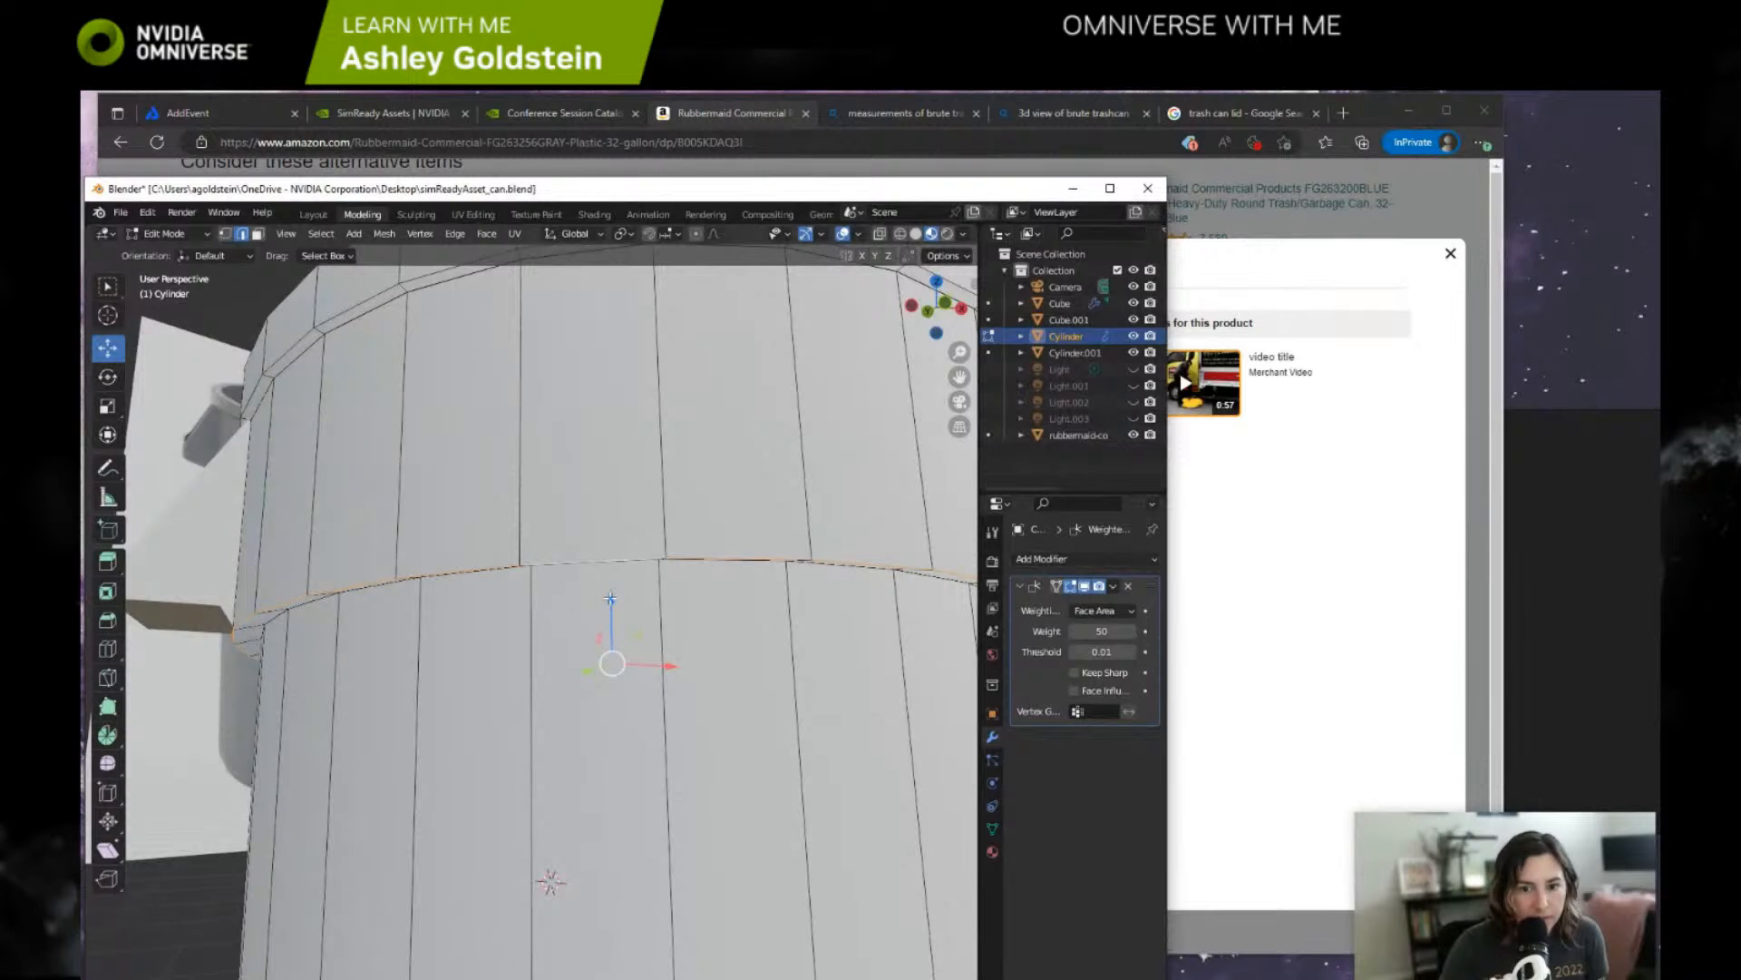
{"action": "left_click_drag", "start_coordinate": [610, 598], "coordinate": [611, 569]}
{"action": "middle_click_drag", "start_coordinate": [651, 582], "coordinate": [564, 698]}
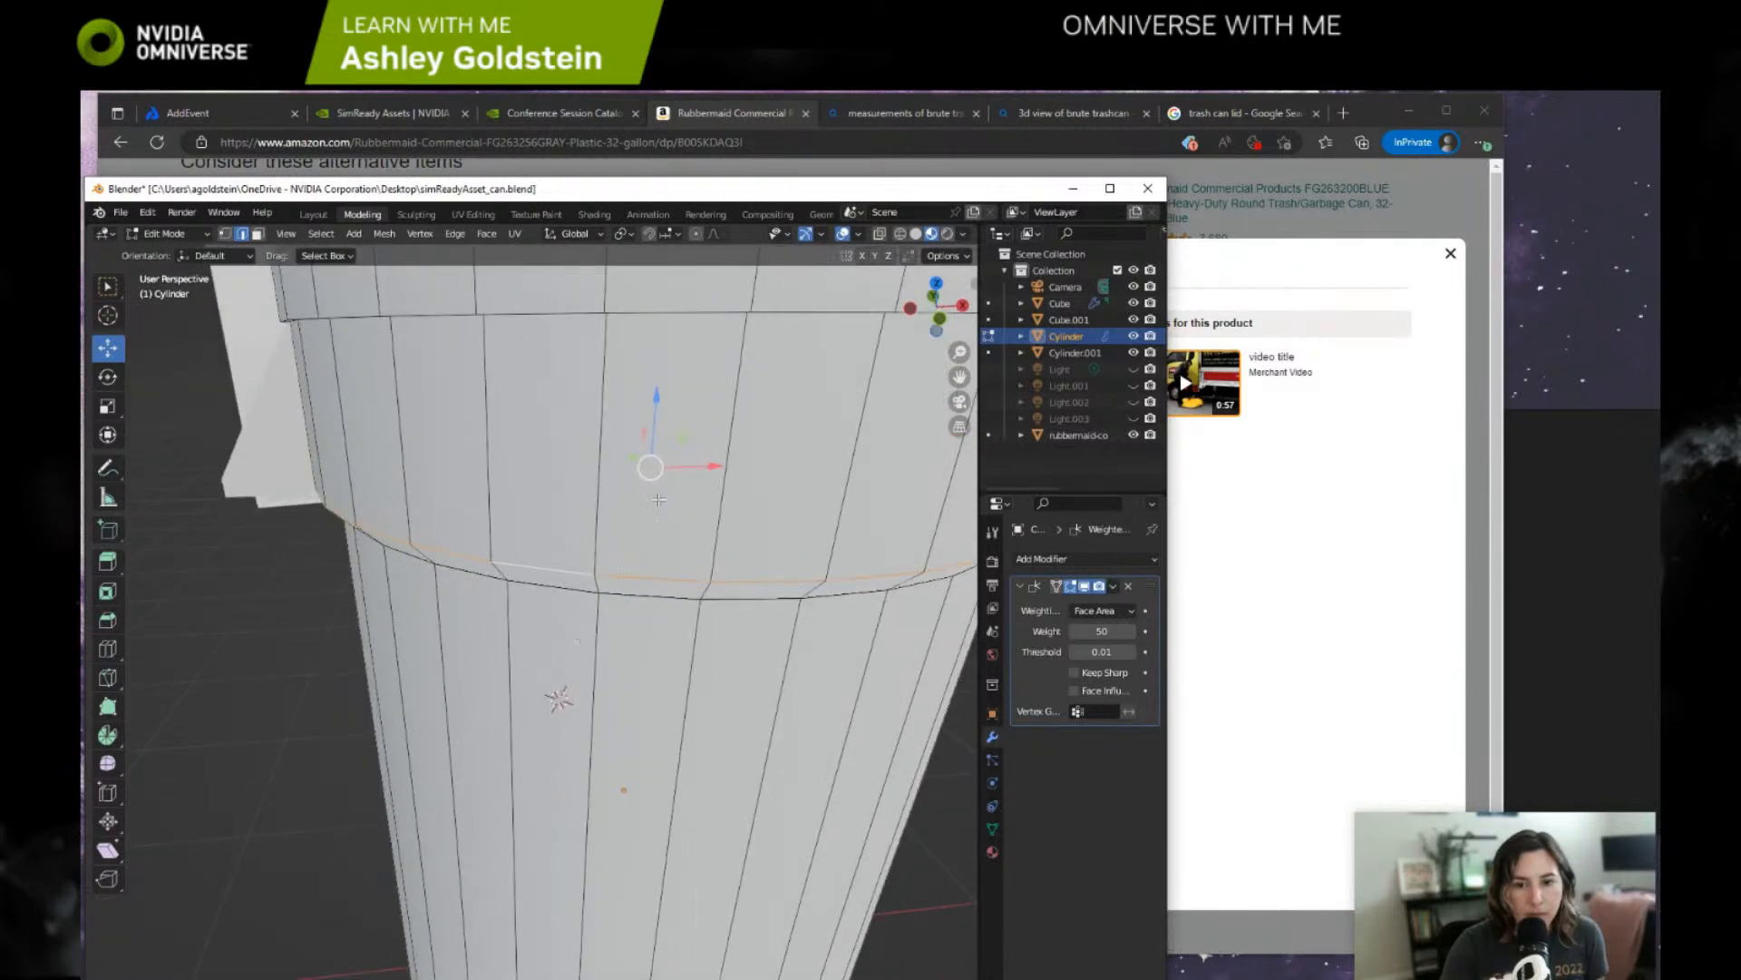
Scale the raised edge loop slightly outward so the upper band flares at its lower edge.
{"action": "key", "text": "s"}
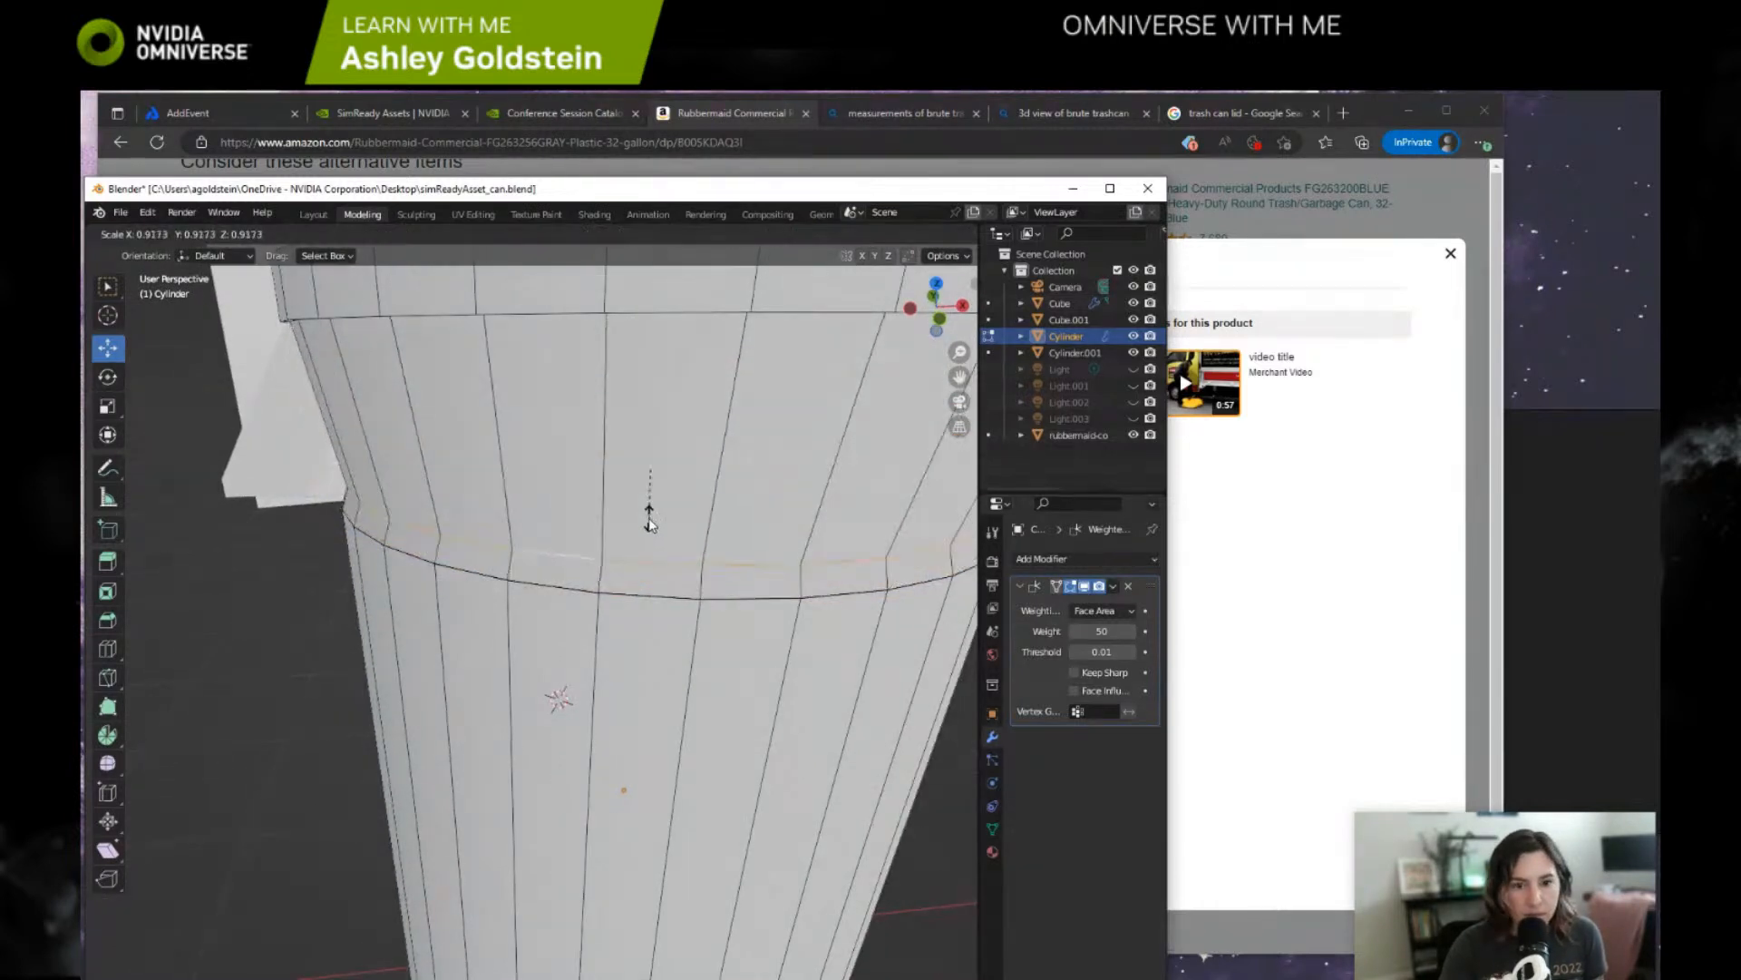
{"action": "left_click", "coordinate": [651, 531]}
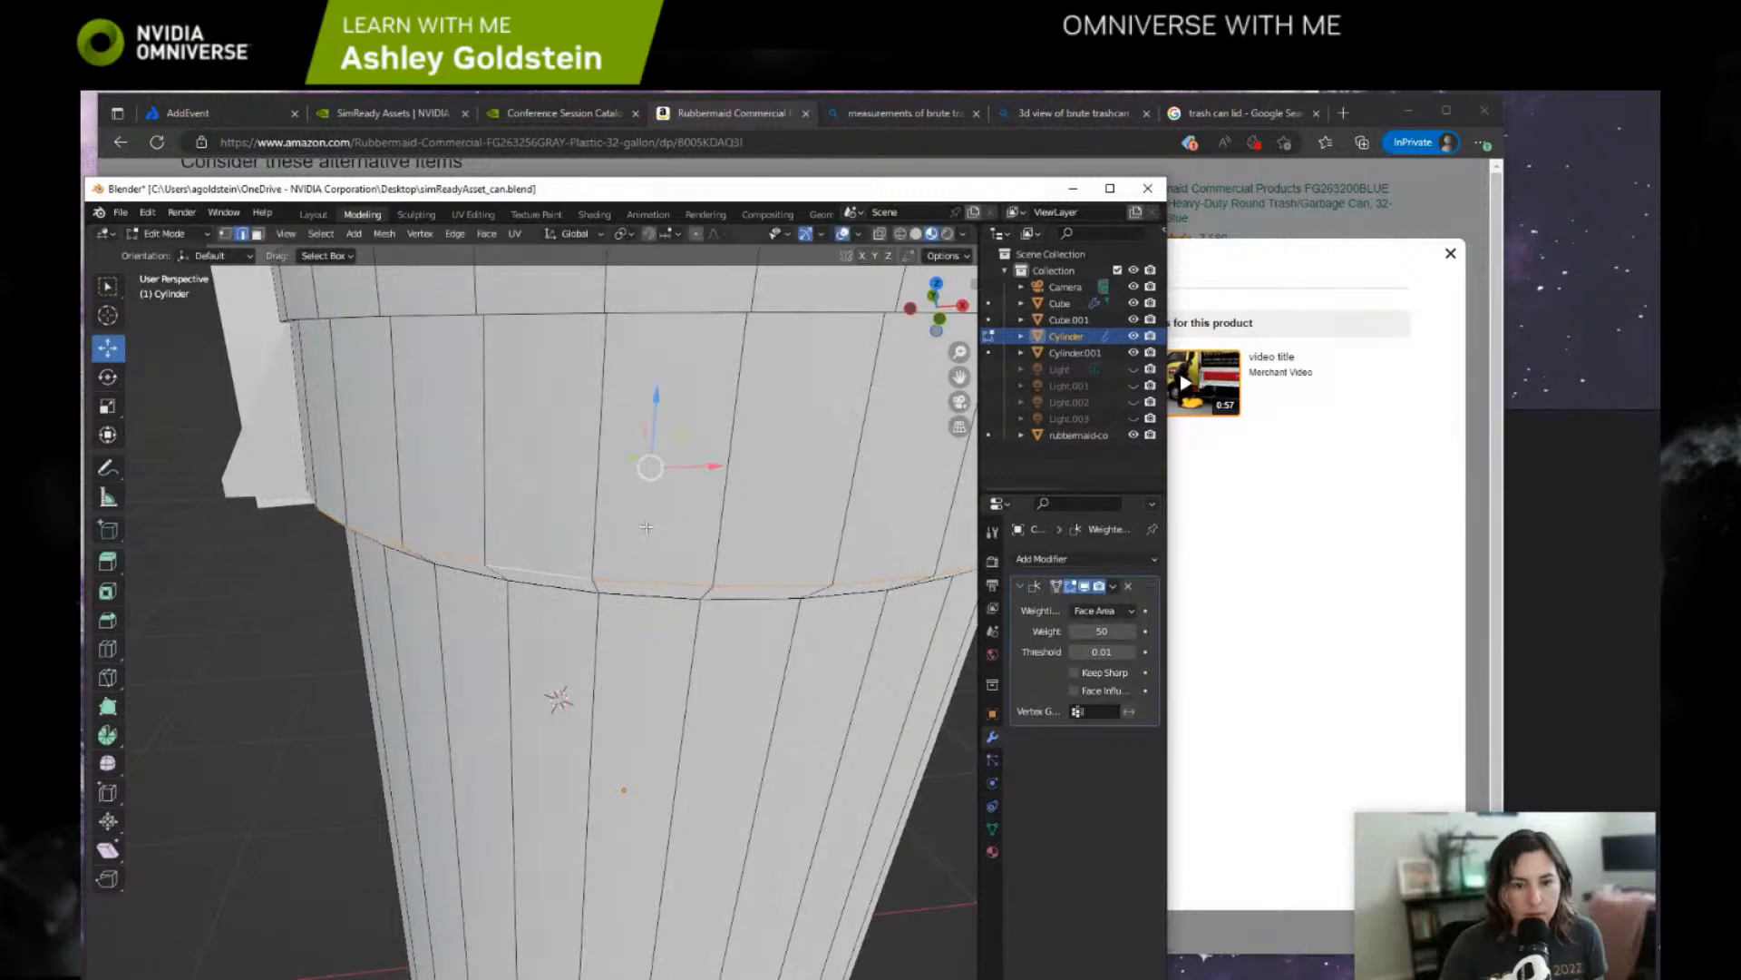
{"action": "scroll", "coordinate": [635, 522], "scroll_direction": "down", "scroll_amount": 3}
{"action": "middle_click_drag", "start_coordinate": [475, 428], "coordinate": [470, 482], "text": "shift"}
{"action": "middle_click_drag", "start_coordinate": [423, 389], "coordinate": [325, 414]}
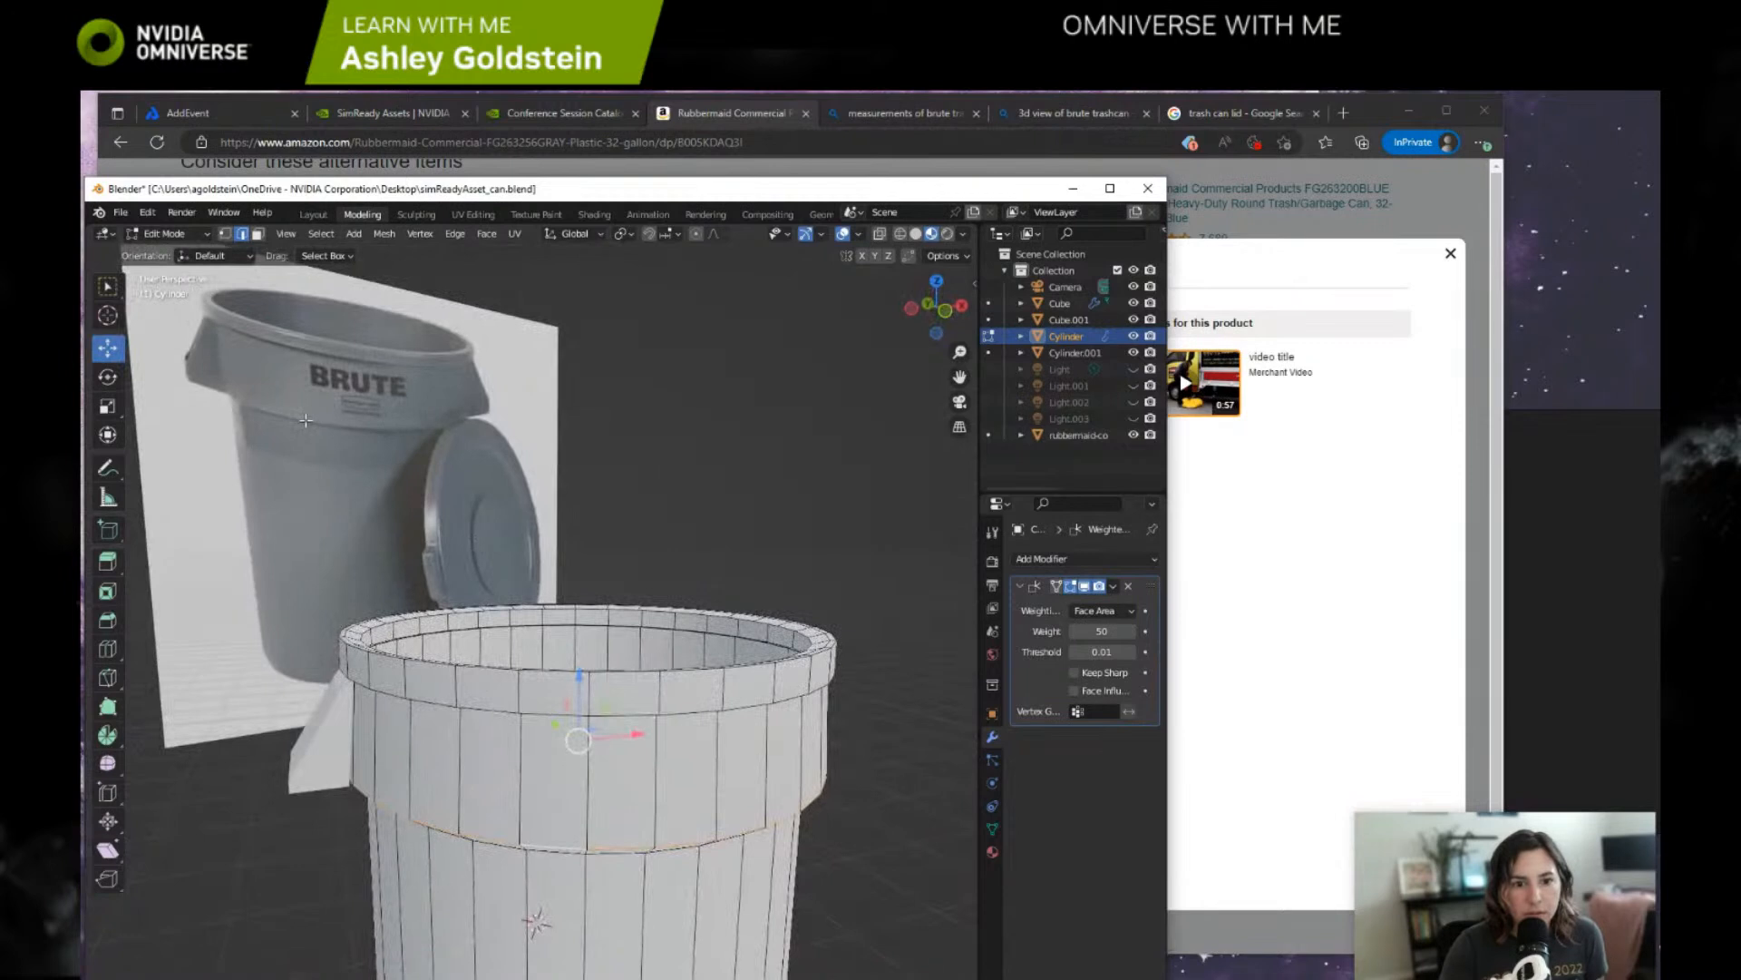
Lower the edge loop where the upper band meets the can's body along the Z axis.
{"action": "left_click", "coordinate": [537, 852], "text": "alt"}
{"action": "key", "text": "g"}
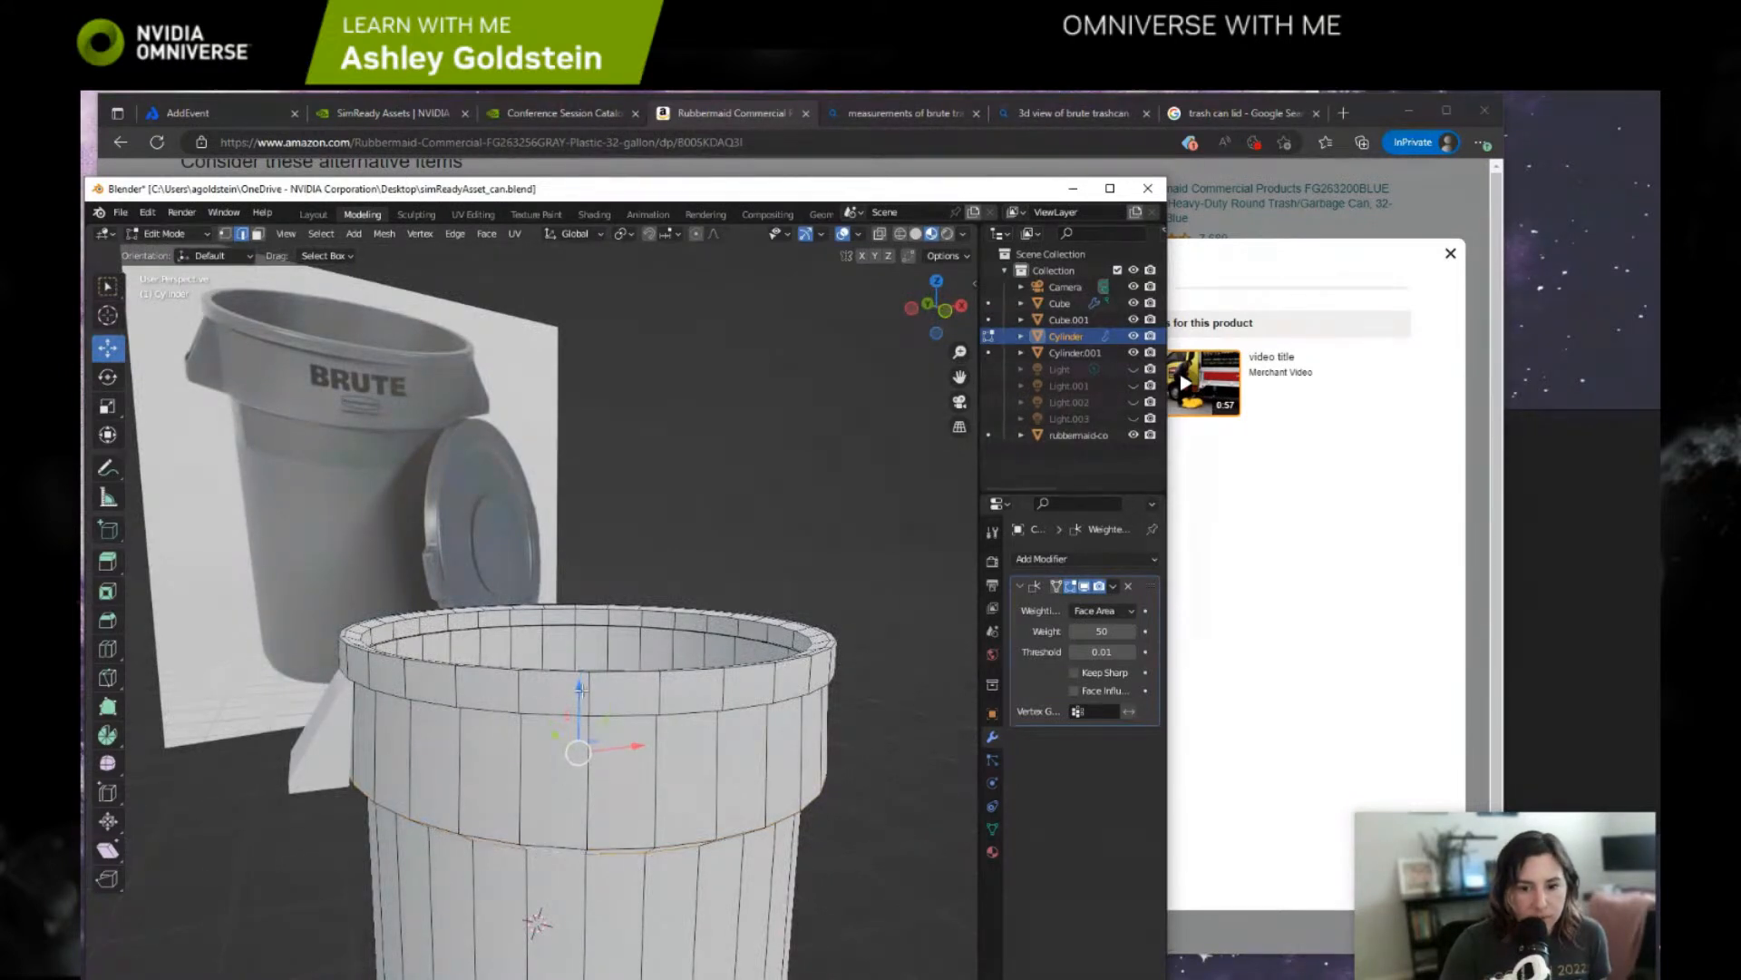
{"action": "key", "text": "z"}
{"action": "left_click", "coordinate": [606, 749]}
{"action": "middle_click_drag", "start_coordinate": [606, 749], "coordinate": [587, 822]}
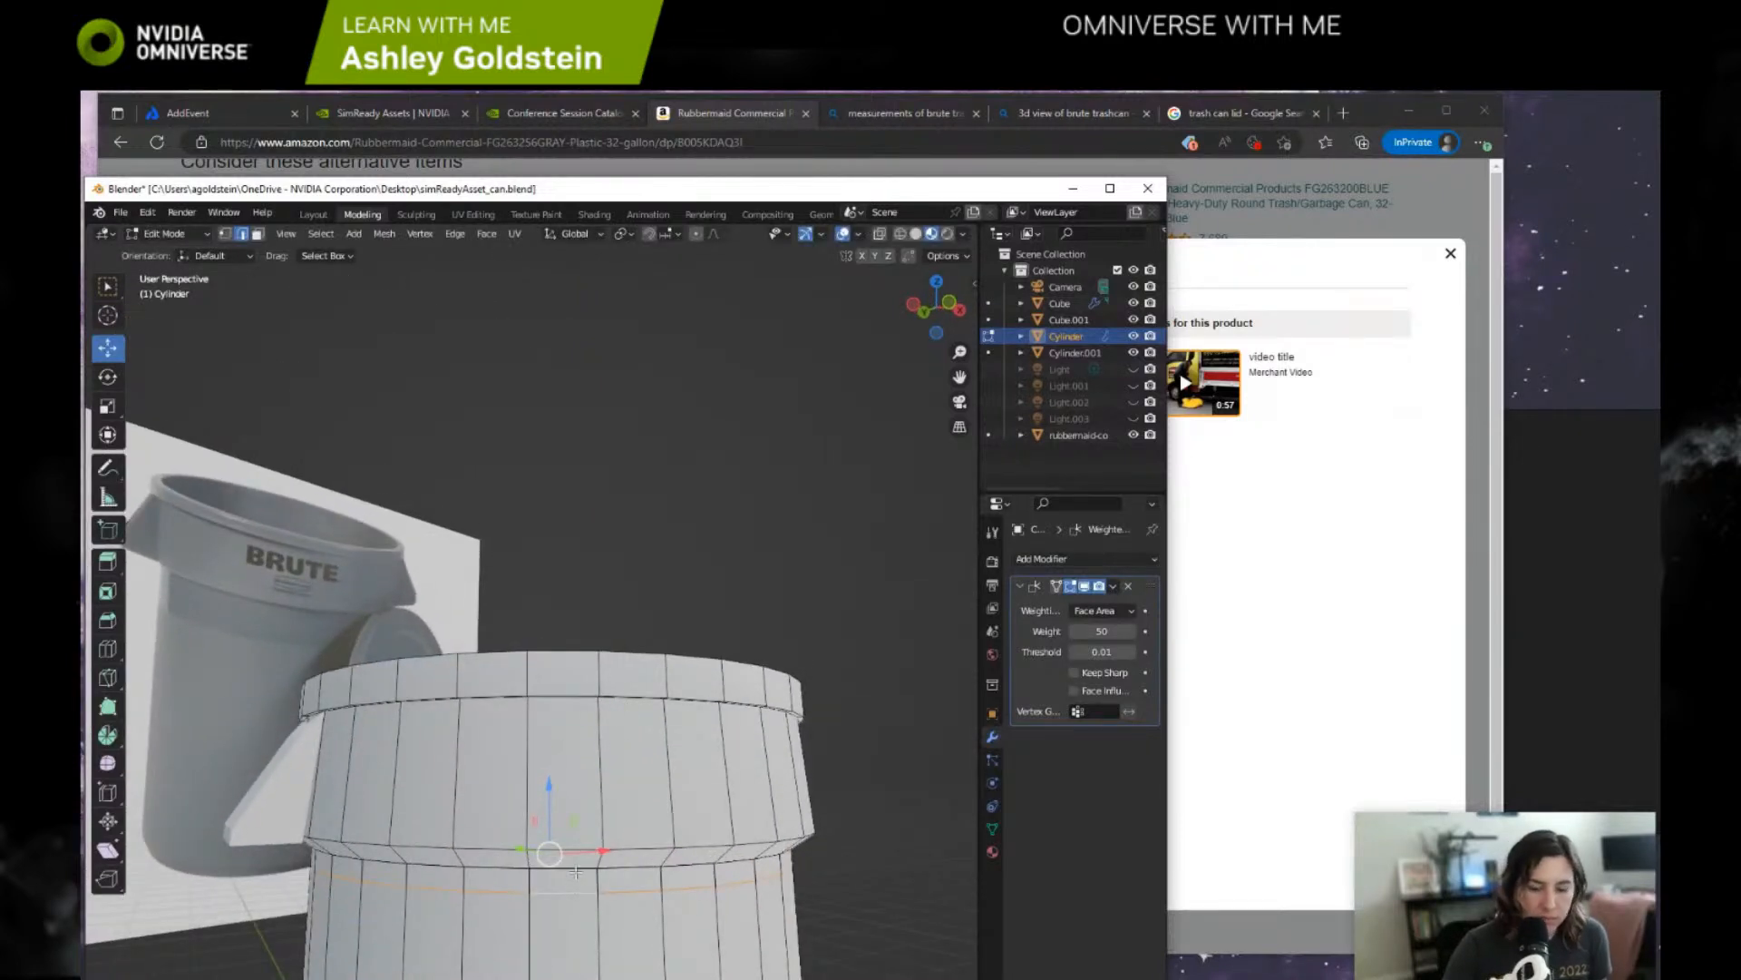
Delete the vertices of the lowered loop and move the next edge loop beneath the band downward.
{"action": "key", "text": "x"}
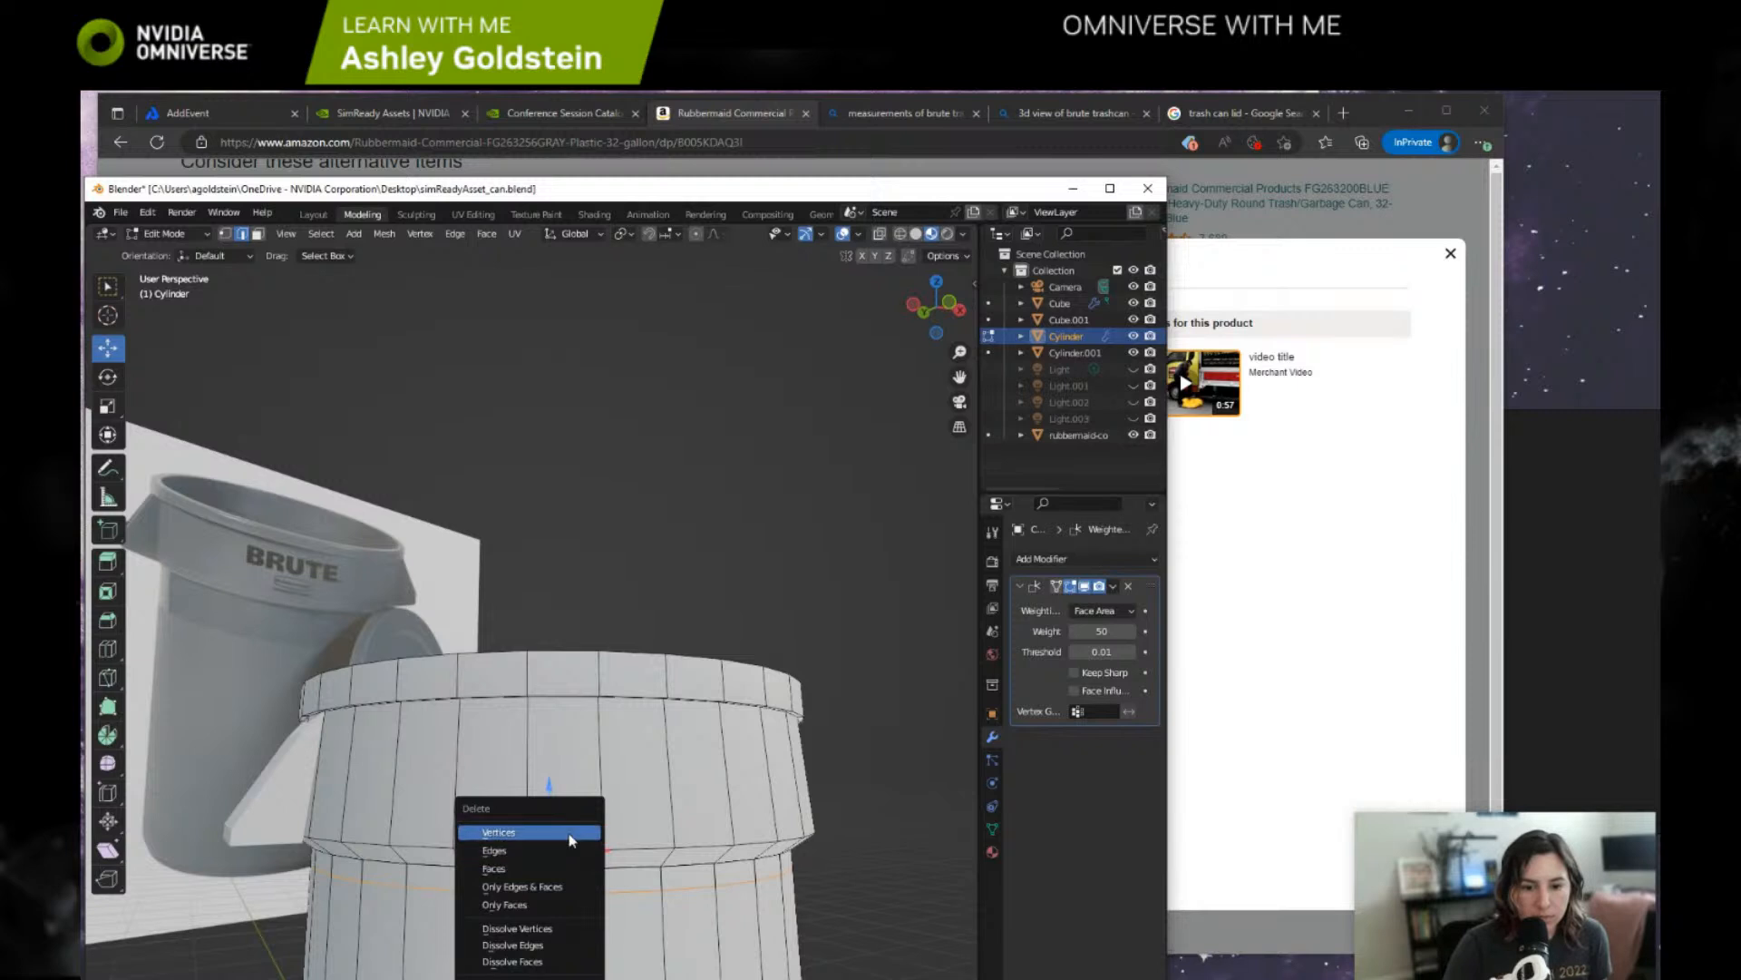
{"action": "left_click", "coordinate": [566, 835]}
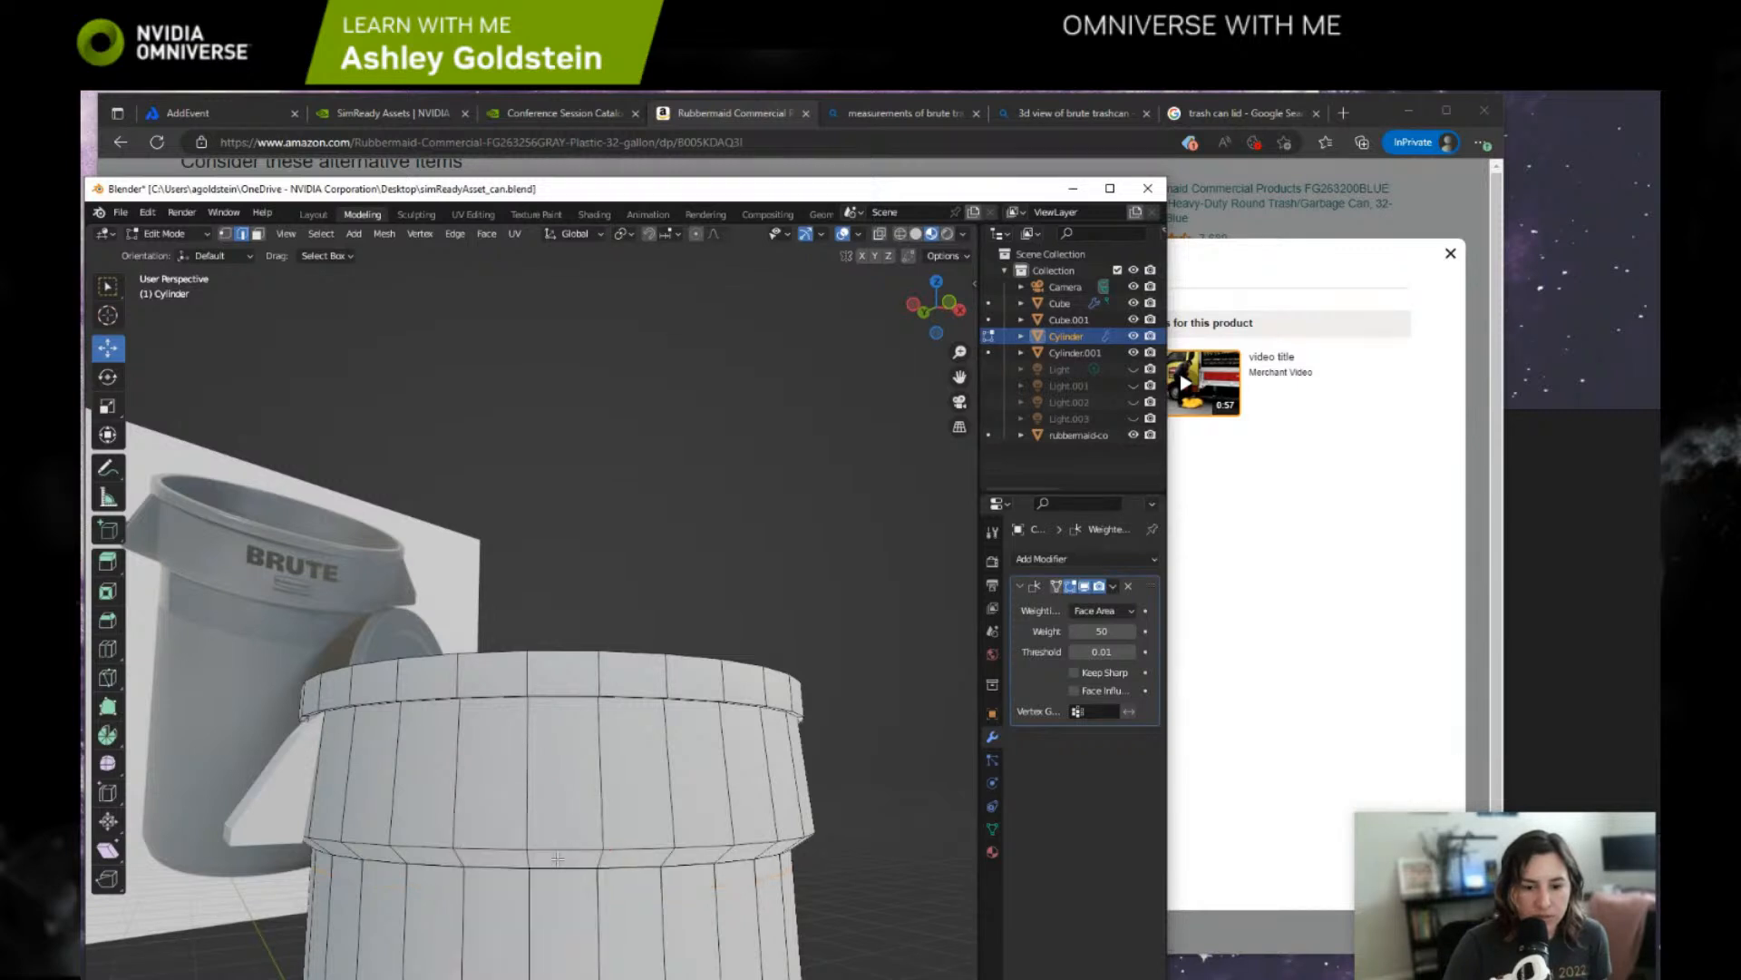
{"action": "left_click", "coordinate": [556, 868], "text": "alt"}
{"action": "left_click_drag", "start_coordinate": [549, 785], "coordinate": [547, 816]}
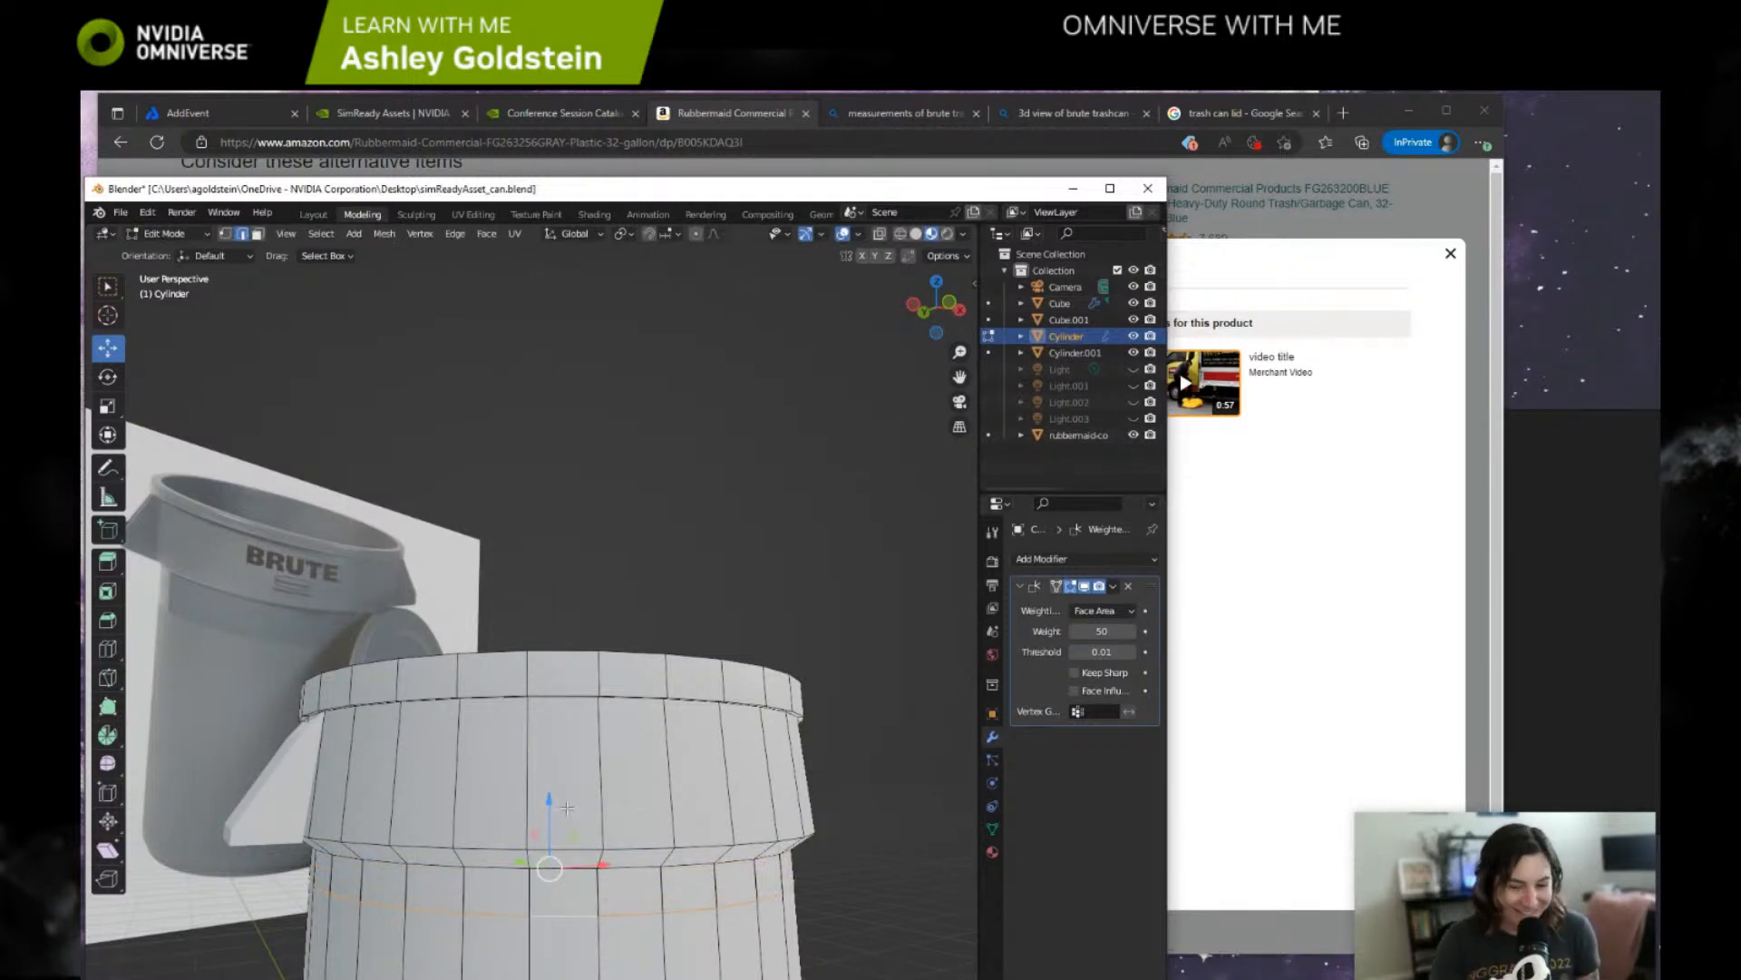
Delete the lowered edge loop and raise the remaining loop beneath the band by about 0.05 m.
{"action": "key", "text": "x"}
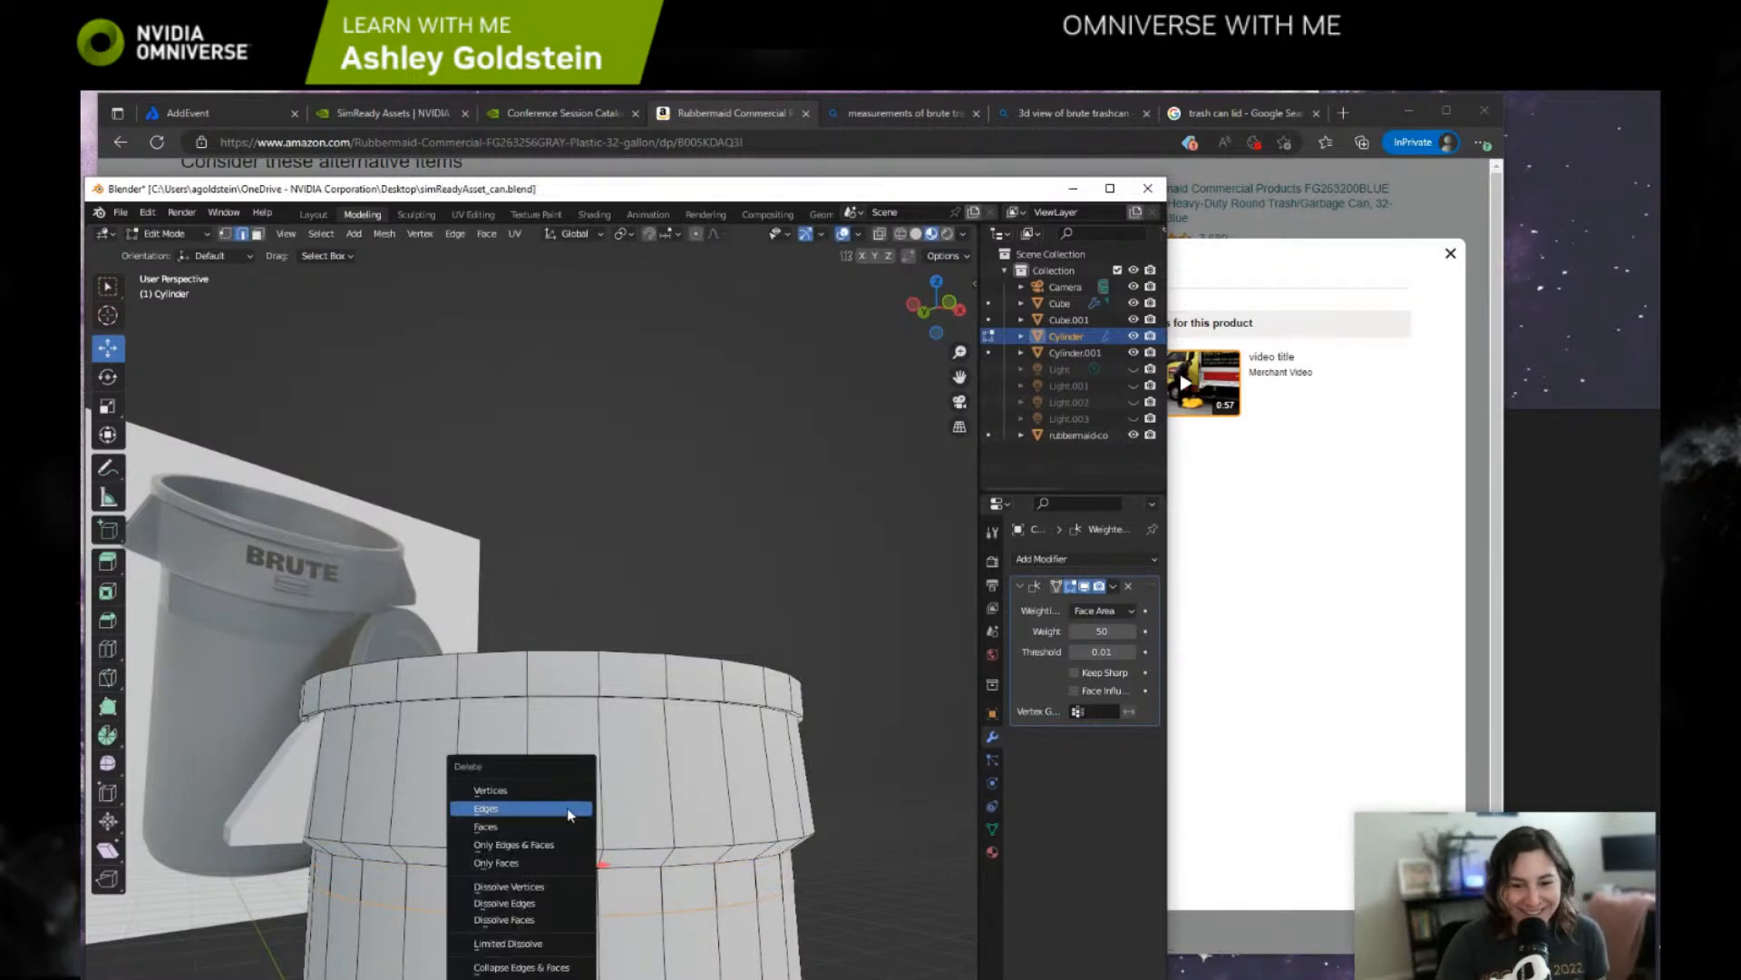
{"action": "left_click", "coordinate": [544, 835]}
{"action": "left_click", "coordinate": [553, 866], "text": "alt"}
{"action": "left_click_drag", "start_coordinate": [551, 785], "coordinate": [551, 794]}
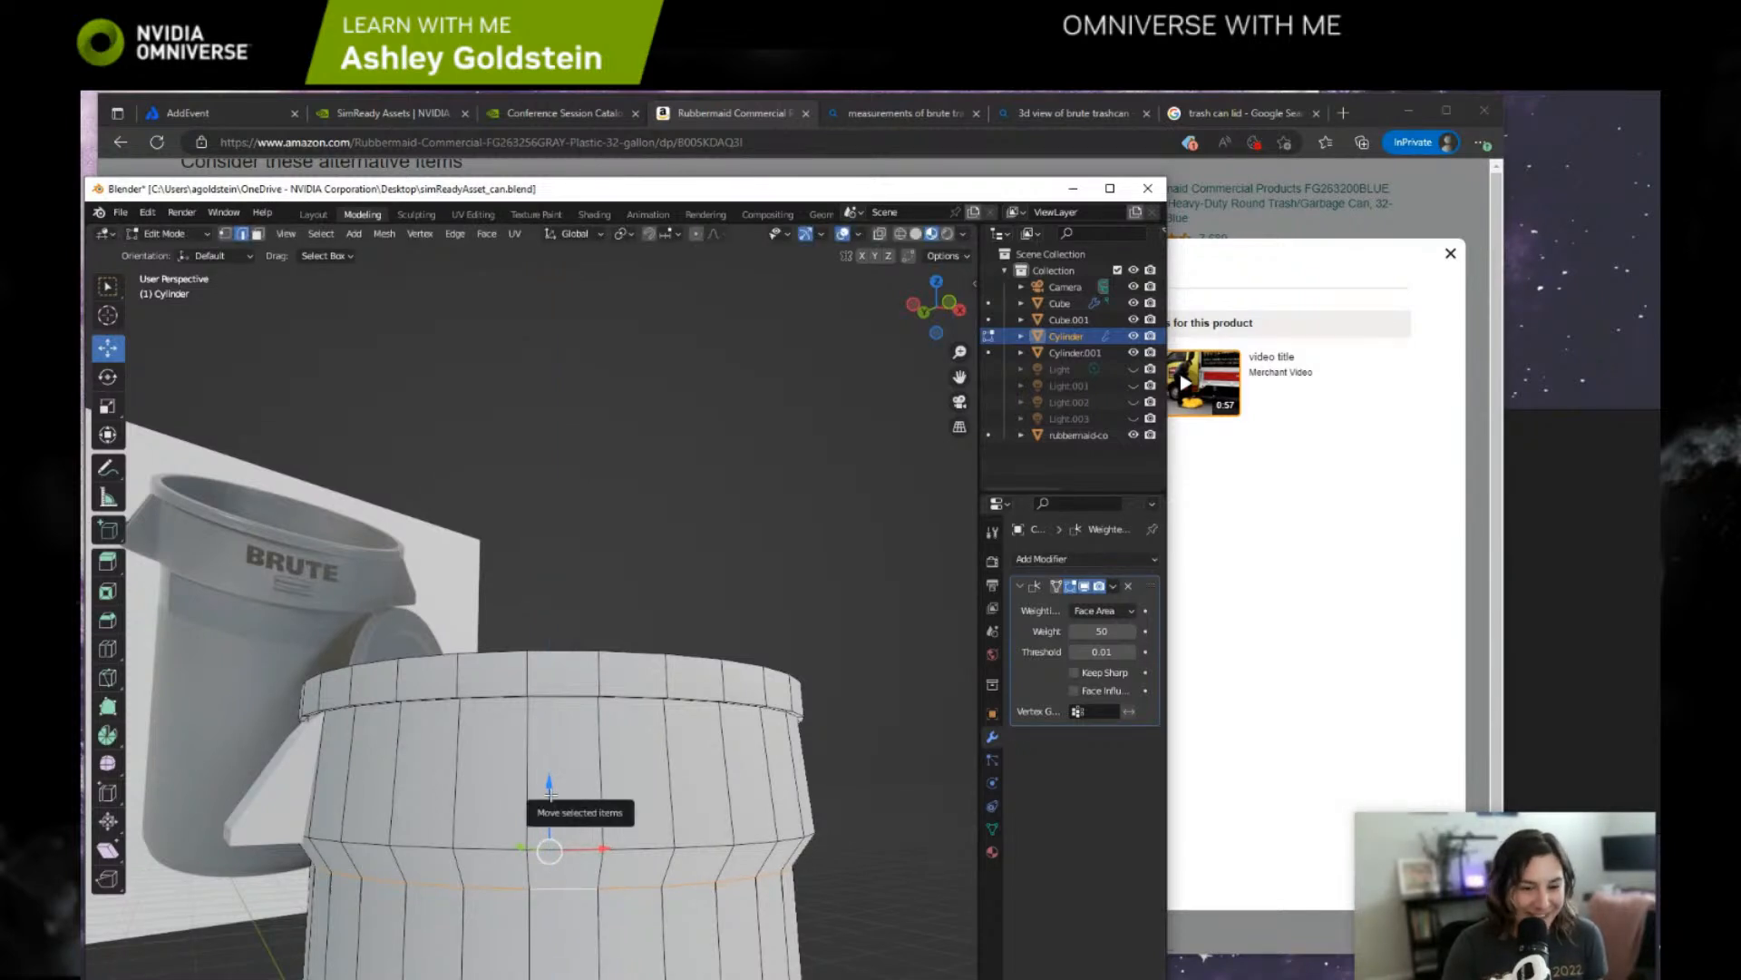
{"action": "left_click_drag", "start_coordinate": [550, 786], "coordinate": [555, 770]}
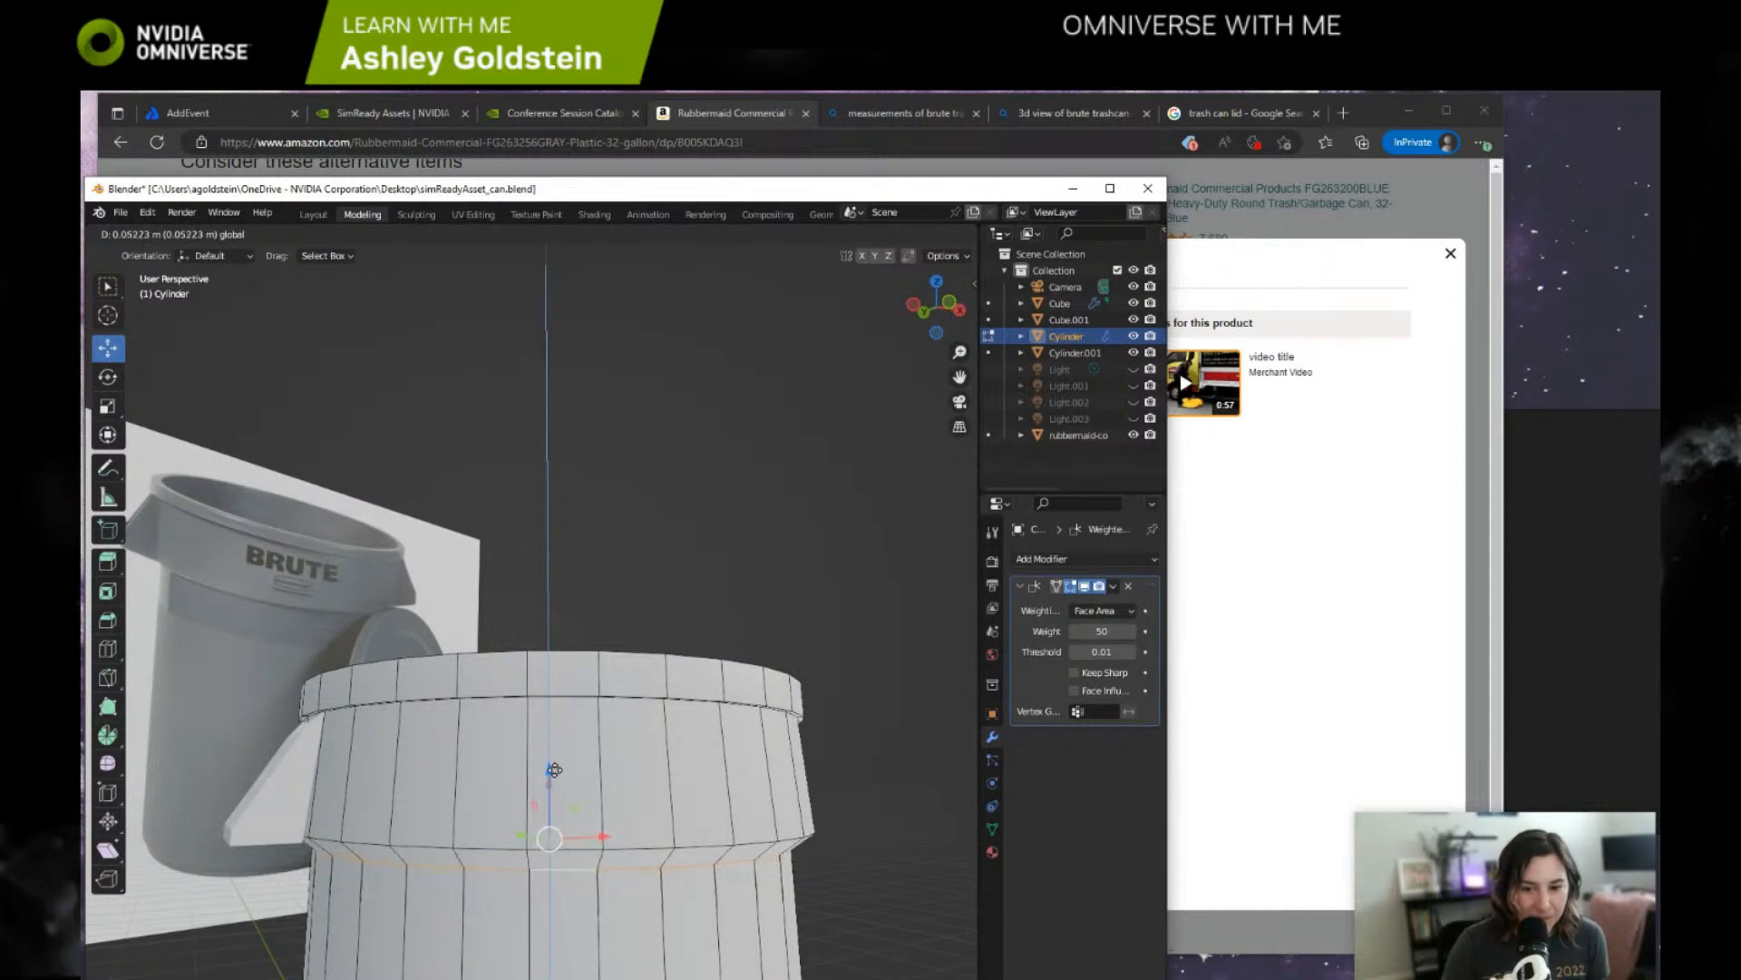
{"action": "left_click", "coordinate": [552, 772]}
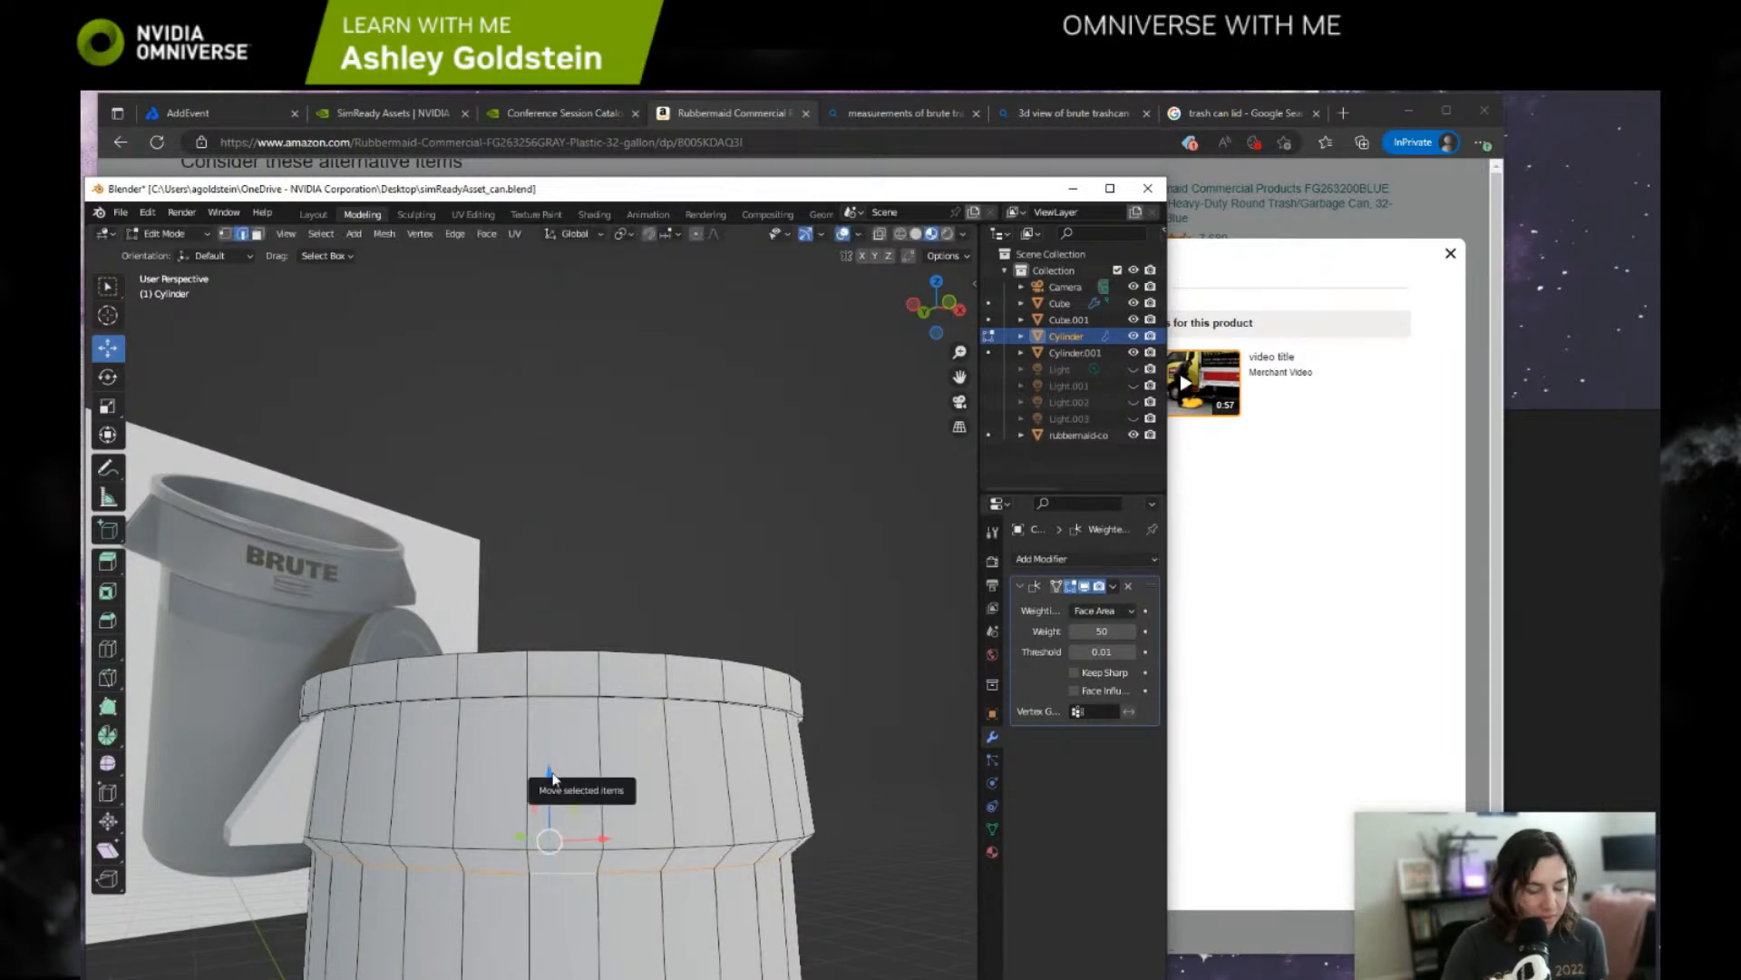
Try scaling the loop inward, cancel it, and undo the preceding move and edge loop deletion.
{"action": "key", "text": "s"}
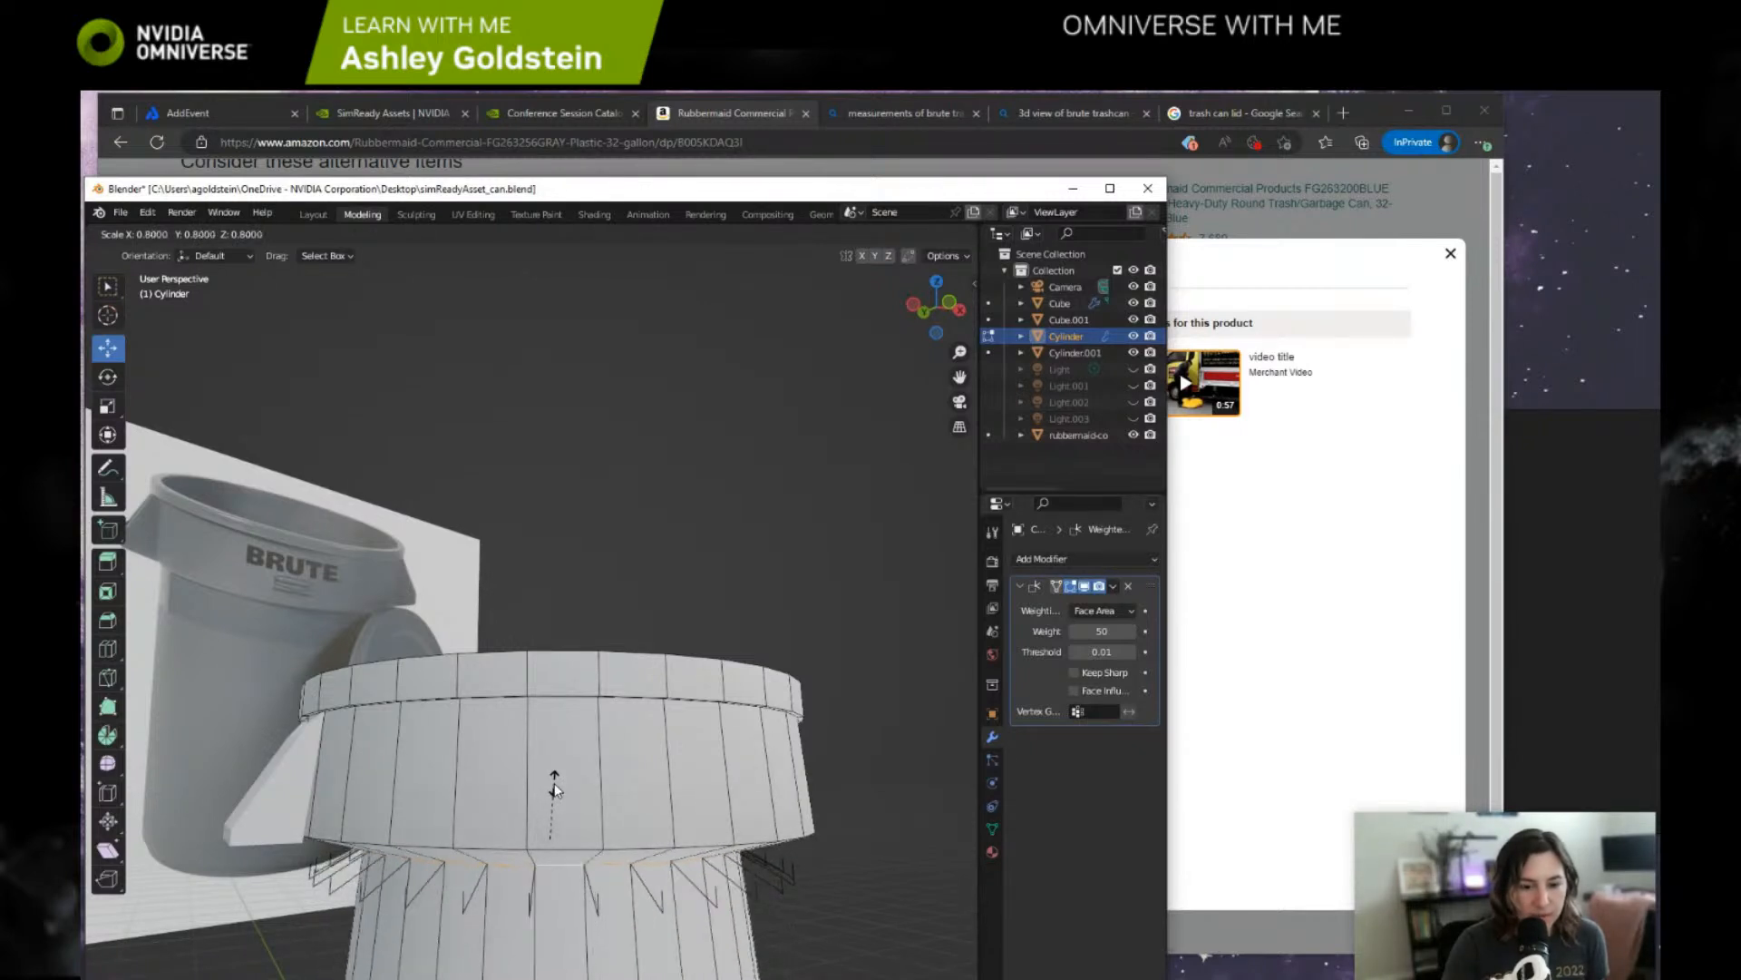
{"action": "key", "text": "Escape"}
{"action": "key", "text": "ctrl+z"}
{"action": "key", "text": "ctrl+z"}
{"action": "key", "text": "ctrl+z"}
{"action": "key", "text": "ctrl+z"}
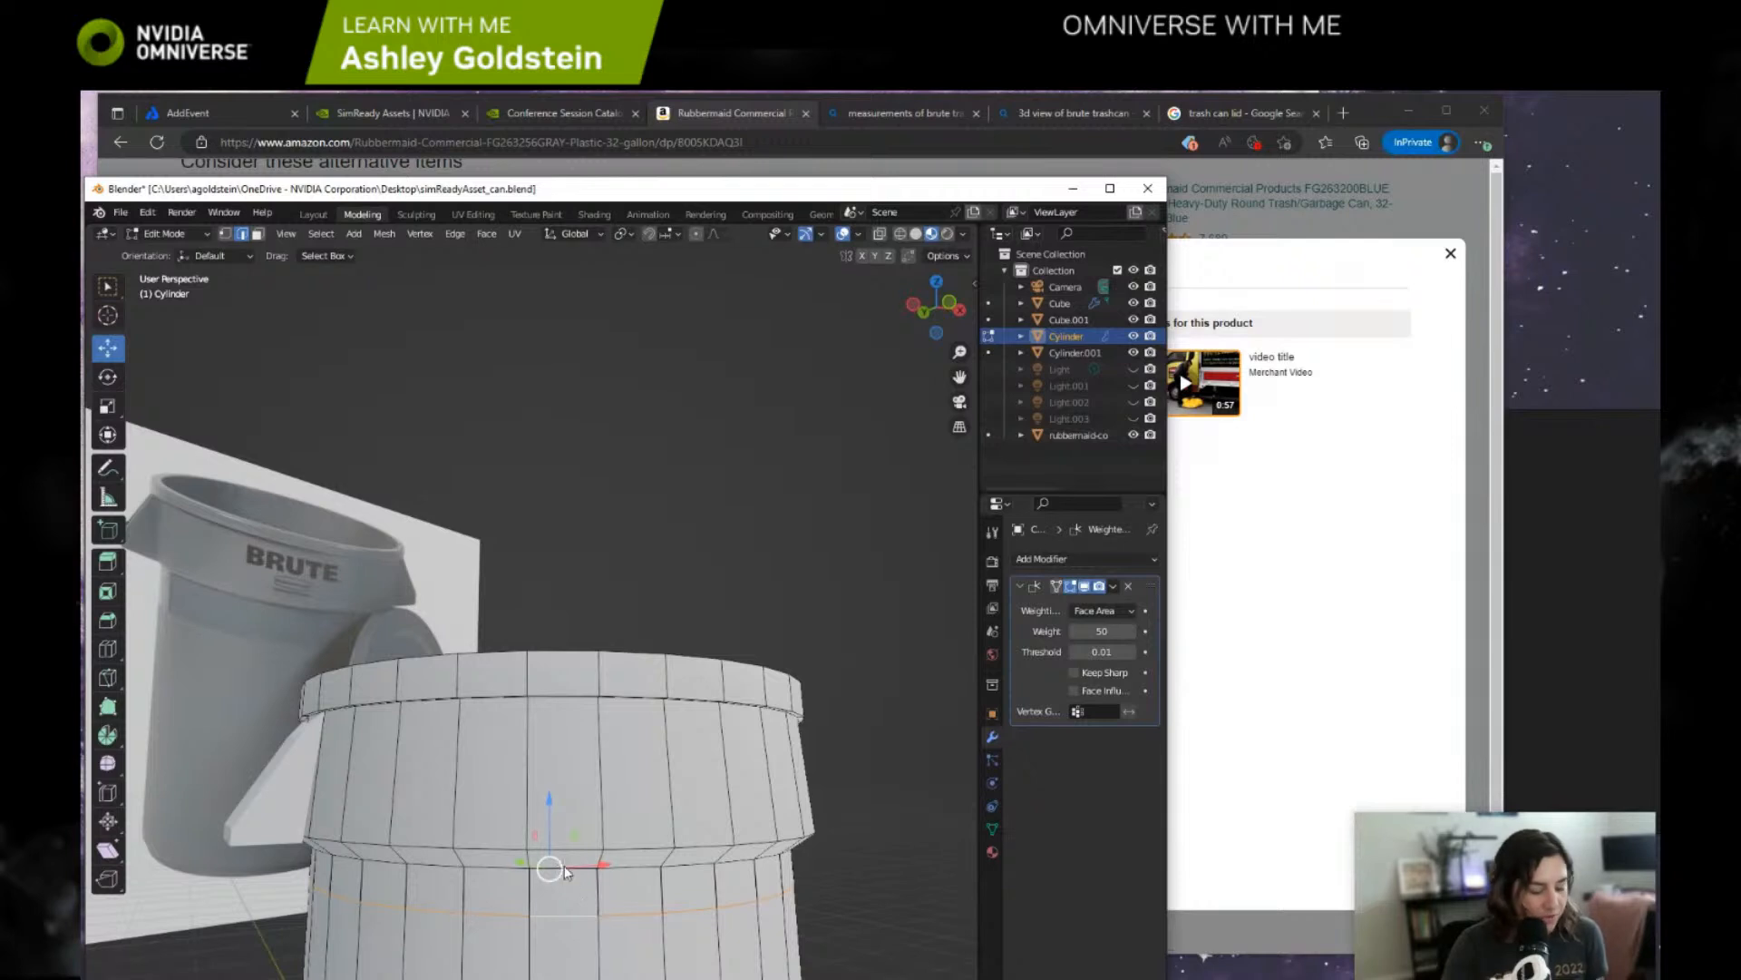
Adjust the uniform scale of the lowered edge loop beneath the can's upper band.
{"action": "key", "text": "s"}
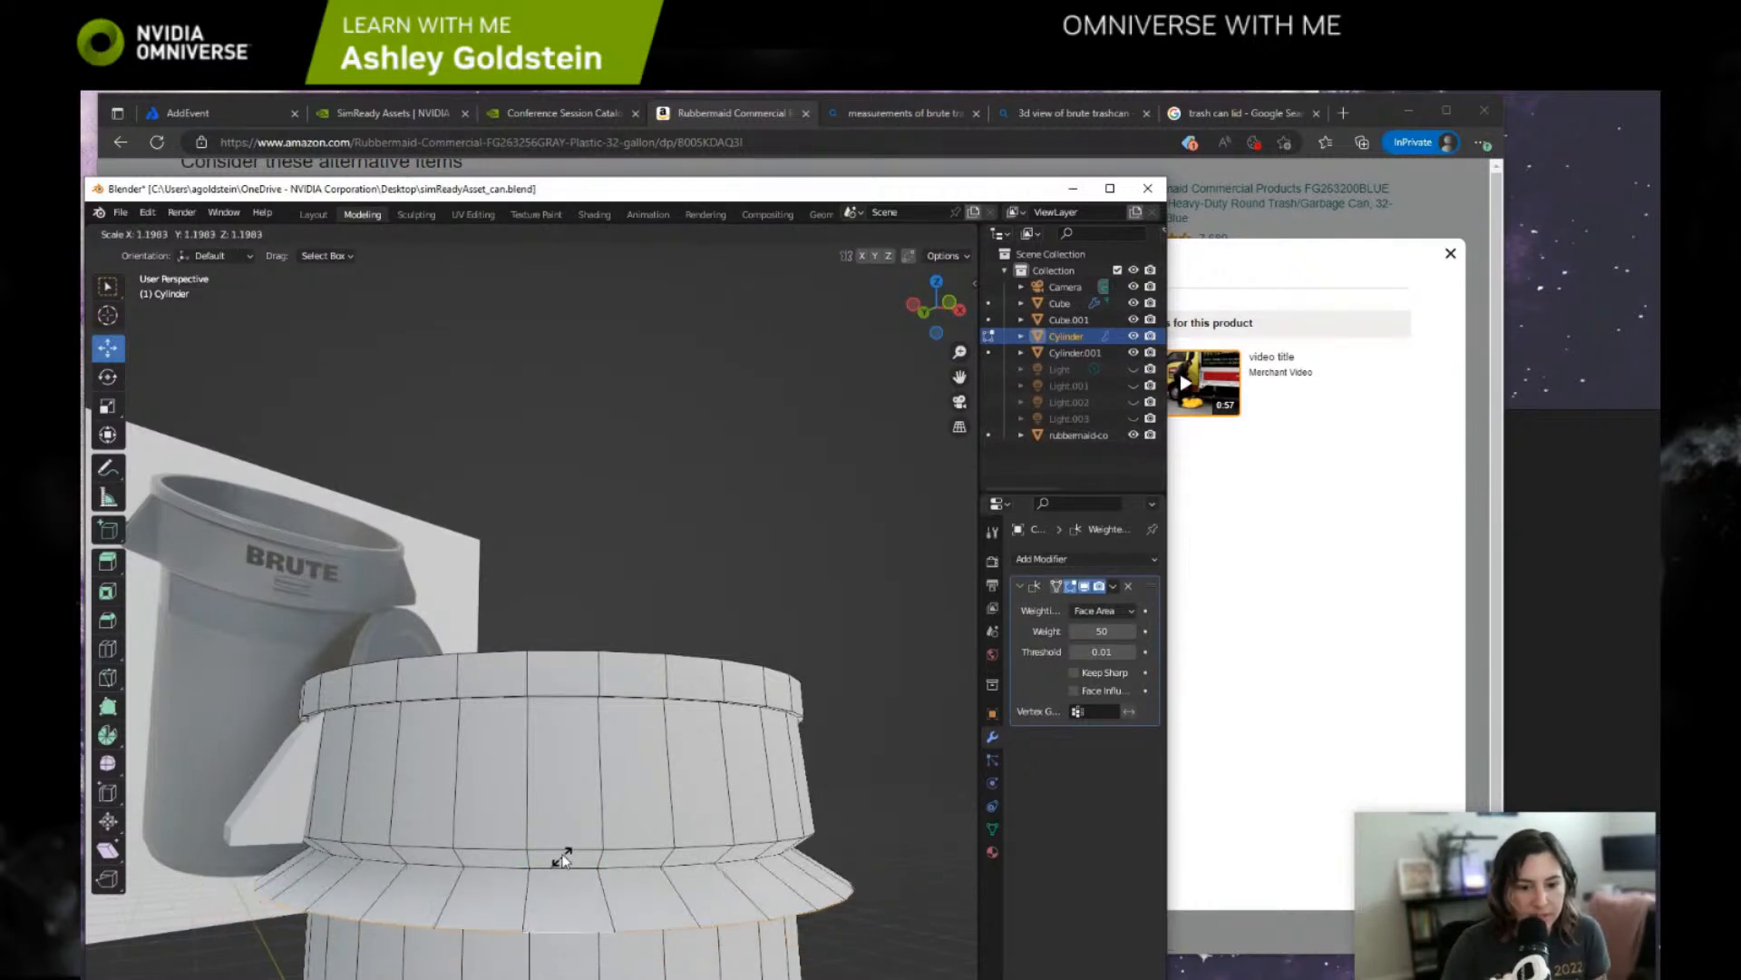
{"action": "left_click", "coordinate": [561, 873]}
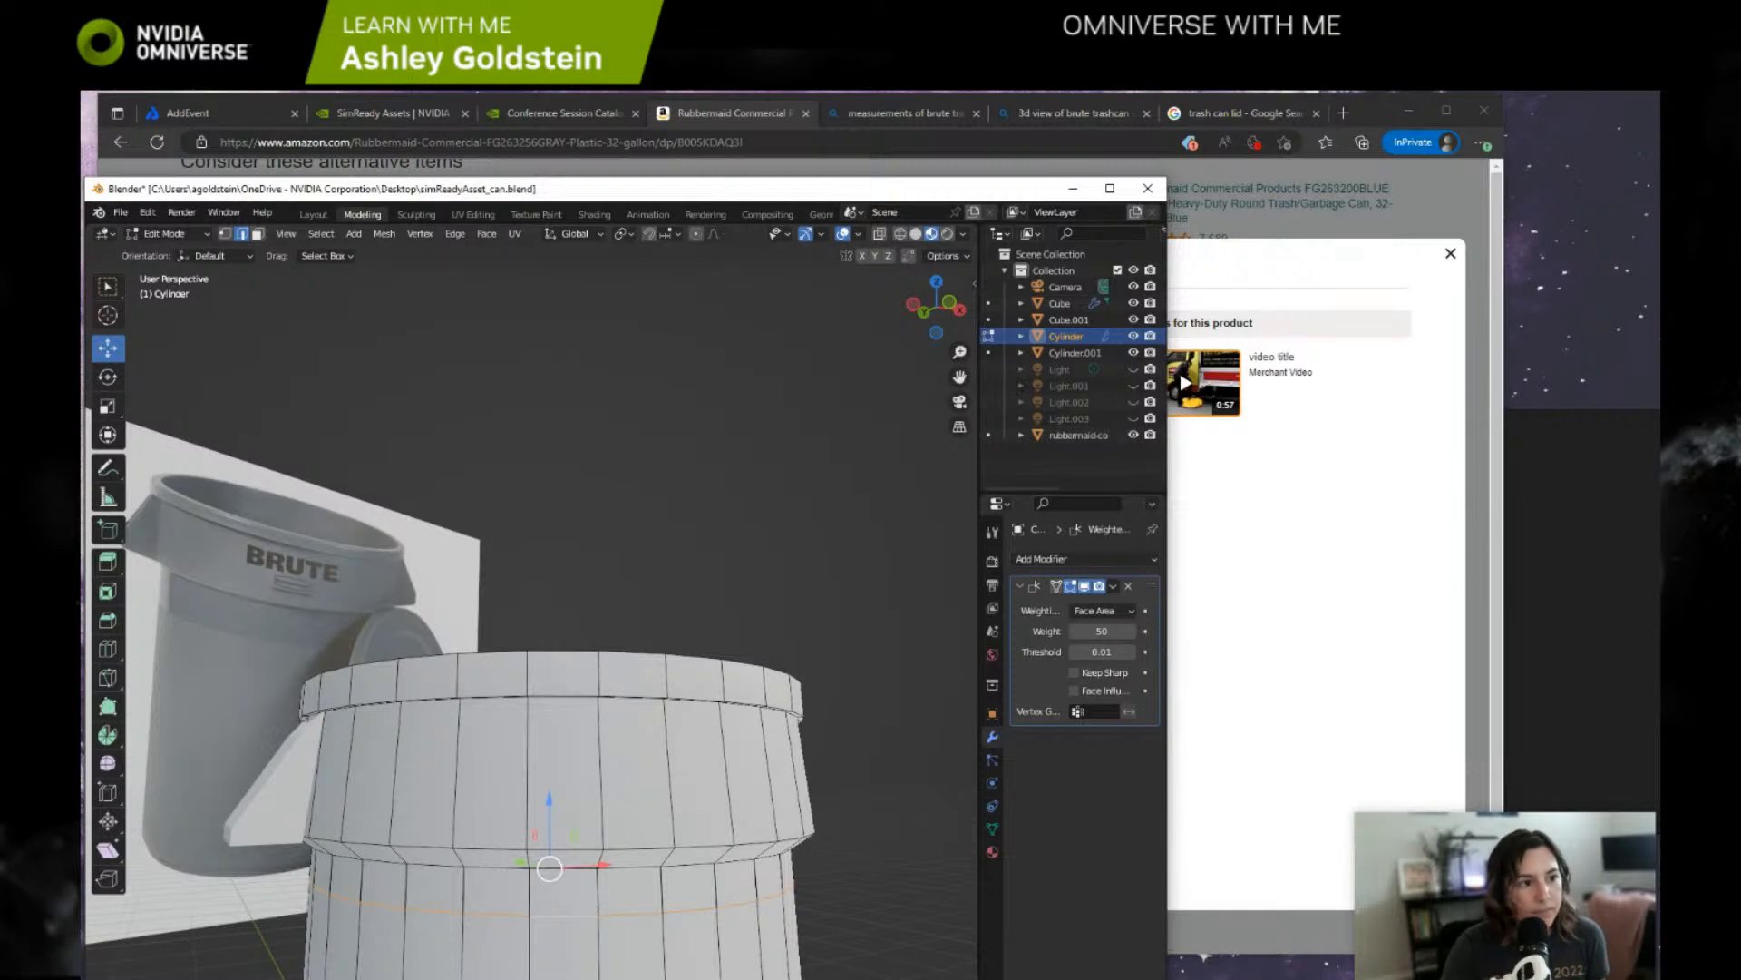
{"action": "middle_click_drag", "start_coordinate": [667, 898], "coordinate": [683, 846]}
{"action": "key", "text": "s"}
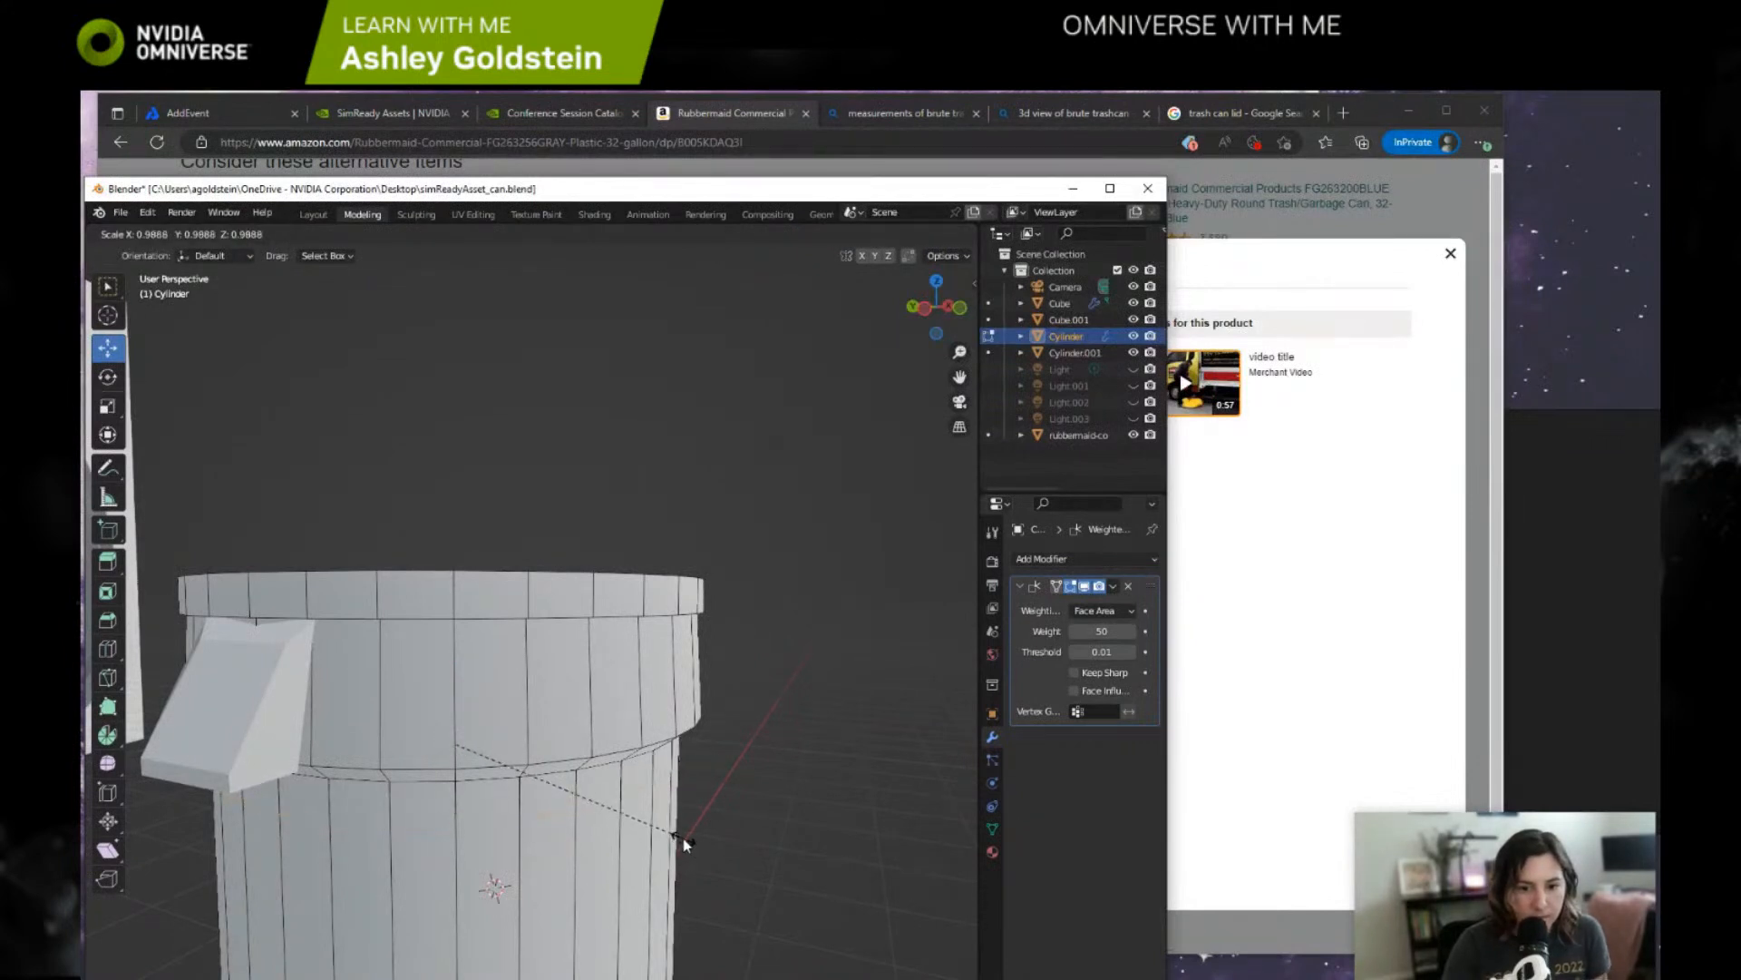
{"action": "left_click", "coordinate": [709, 854]}
{"action": "middle_click_drag", "start_coordinate": [709, 853], "coordinate": [728, 647]}
{"action": "middle_click_drag", "start_coordinate": [653, 534], "coordinate": [613, 595]}
{"action": "middle_click_drag", "start_coordinate": [661, 663], "coordinate": [614, 722]}
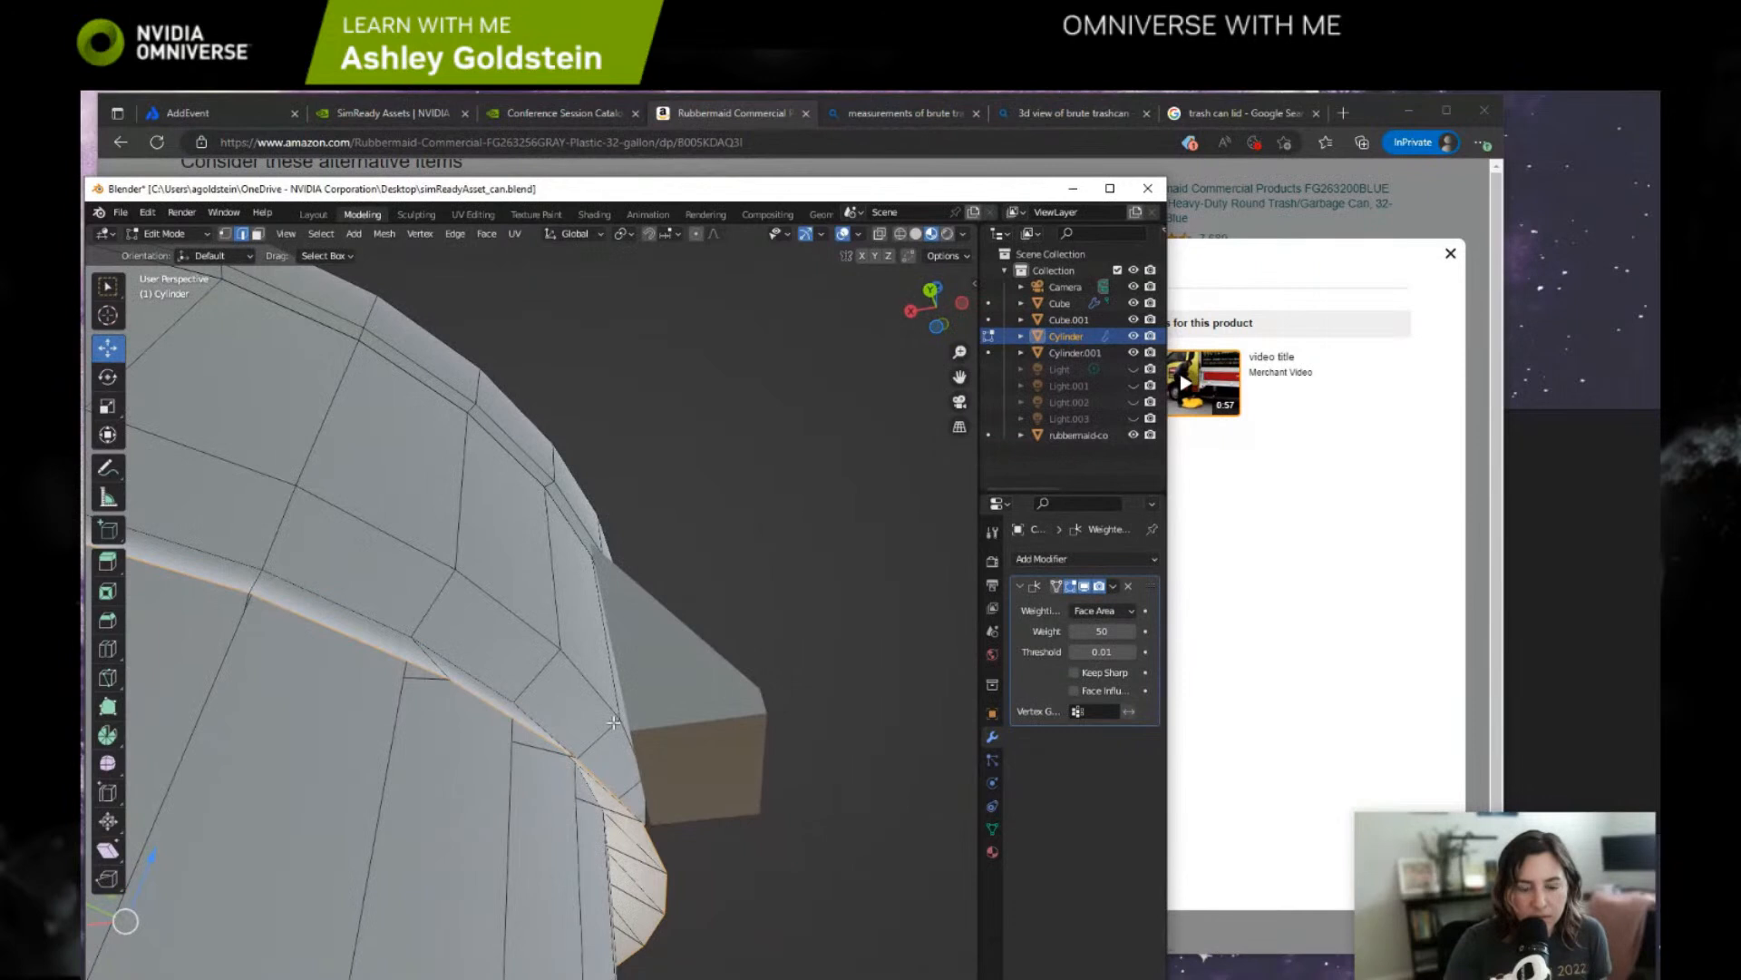
Try rotating the lowered edge loop beneath the band, and undo the rotation together with the preceding edits to the loop.
{"action": "key", "text": "r"}
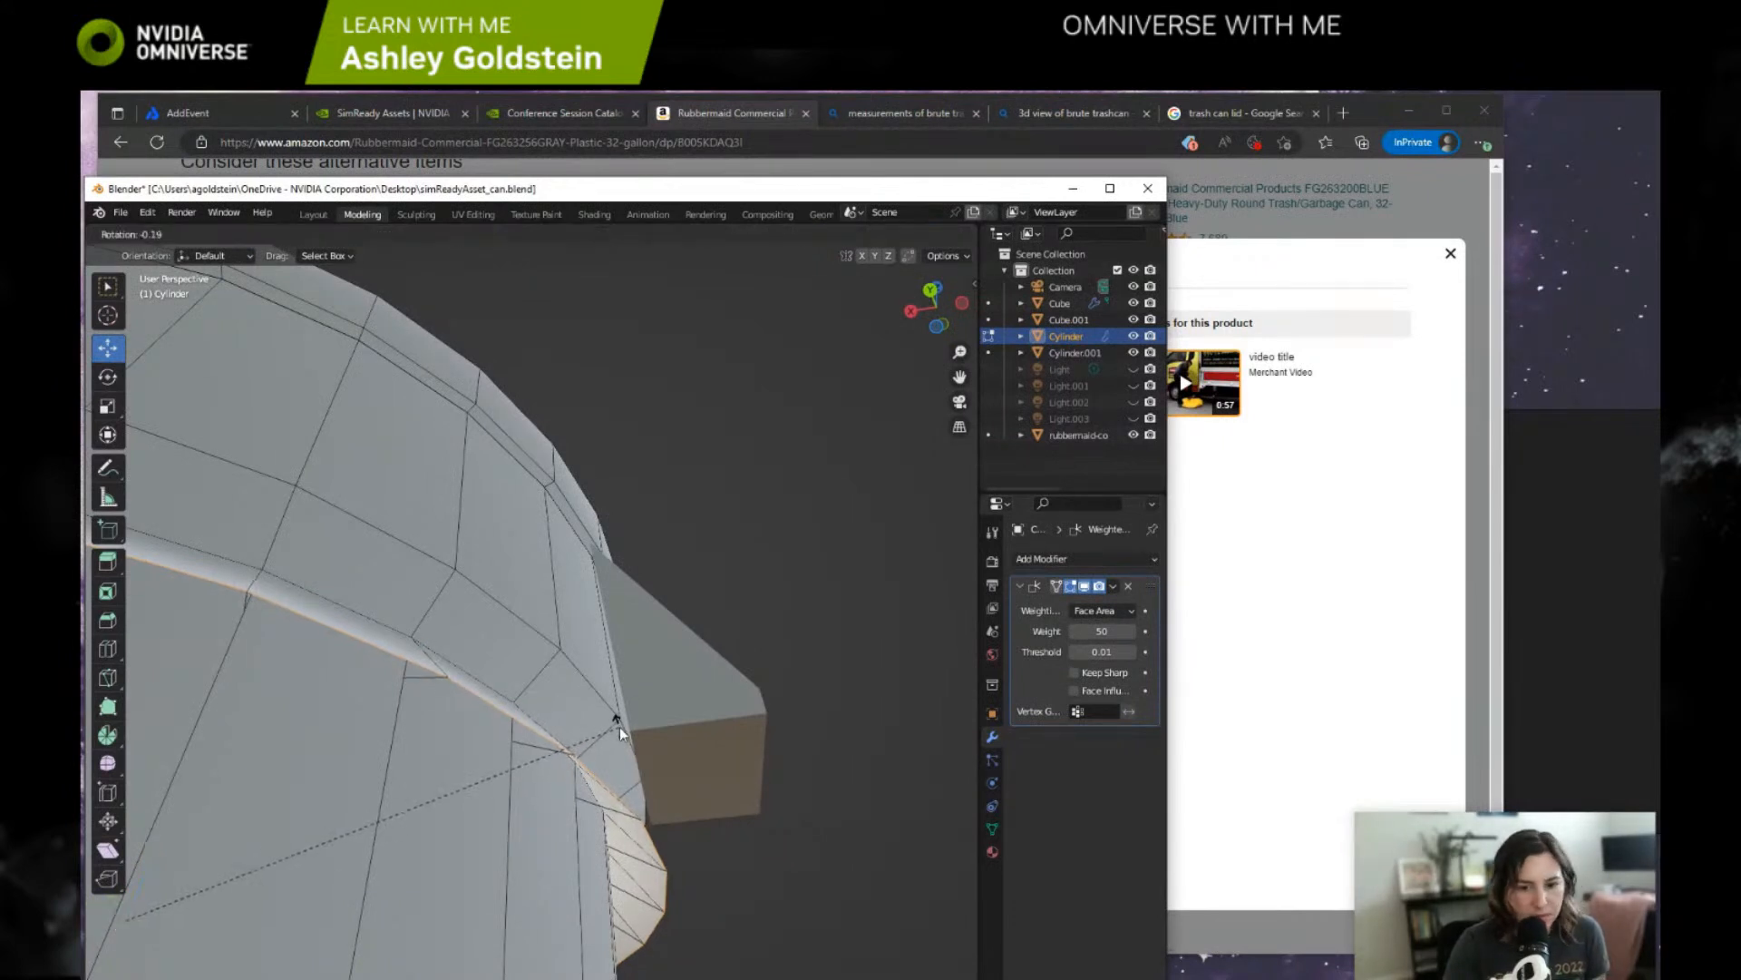
{"action": "left_click", "coordinate": [695, 618]}
{"action": "middle_click_drag", "start_coordinate": [719, 676], "coordinate": [645, 741]}
{"action": "scroll", "coordinate": [530, 822], "scroll_direction": "up", "scroll_amount": 1}
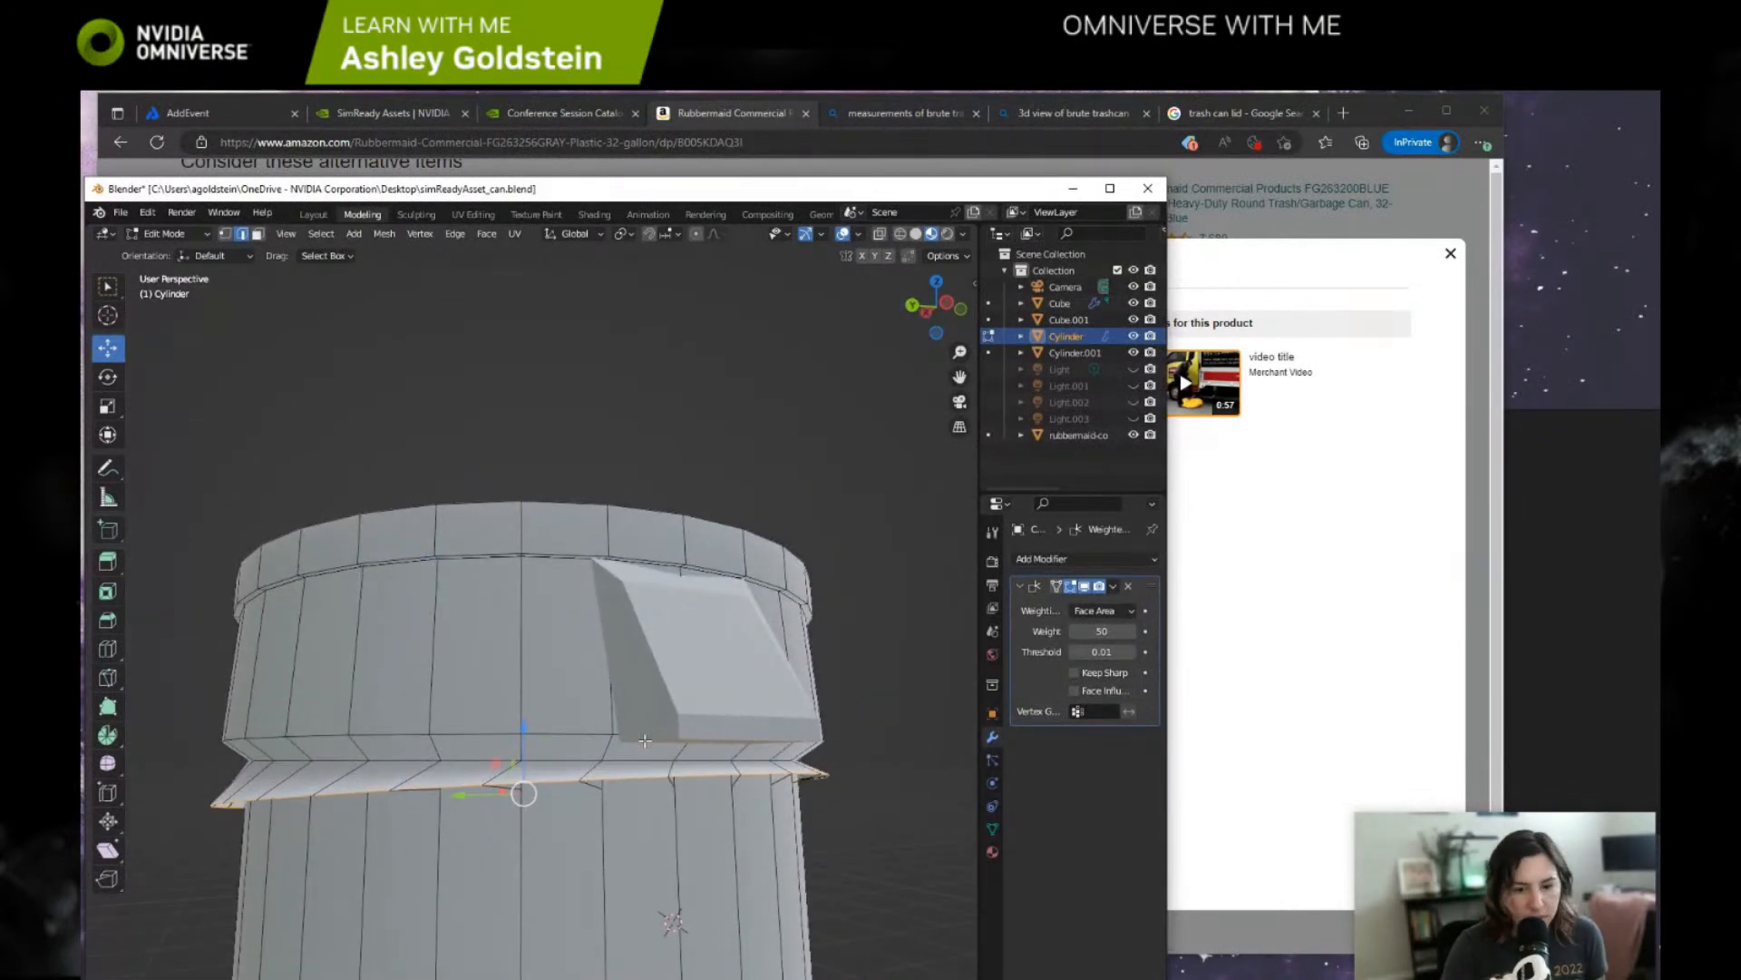
{"action": "key", "text": "ctrl+z"}
{"action": "key", "text": "ctrl+z"}
{"action": "key", "text": "ctrl+z"}
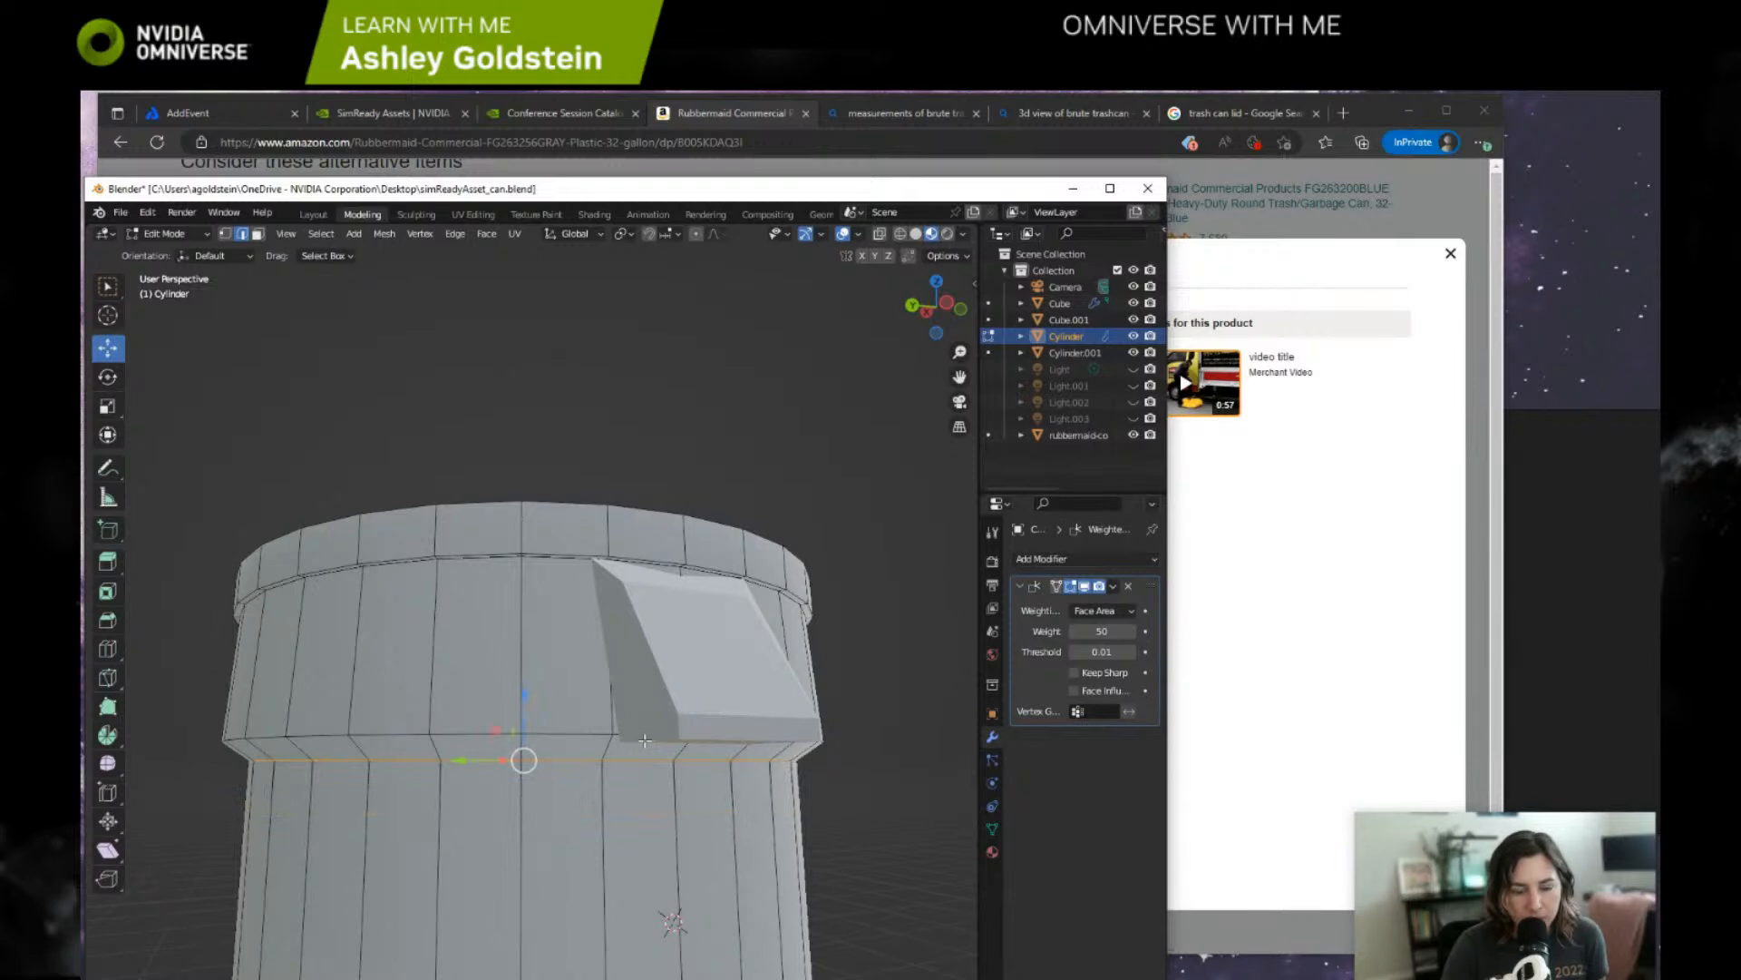
{"action": "key", "text": "ctrl+z"}
Move the selected edge loop at the junction of band and body a short way down the can's body.
{"action": "left_click", "coordinate": [564, 762]}
{"action": "left_click", "coordinate": [481, 760], "text": "alt"}
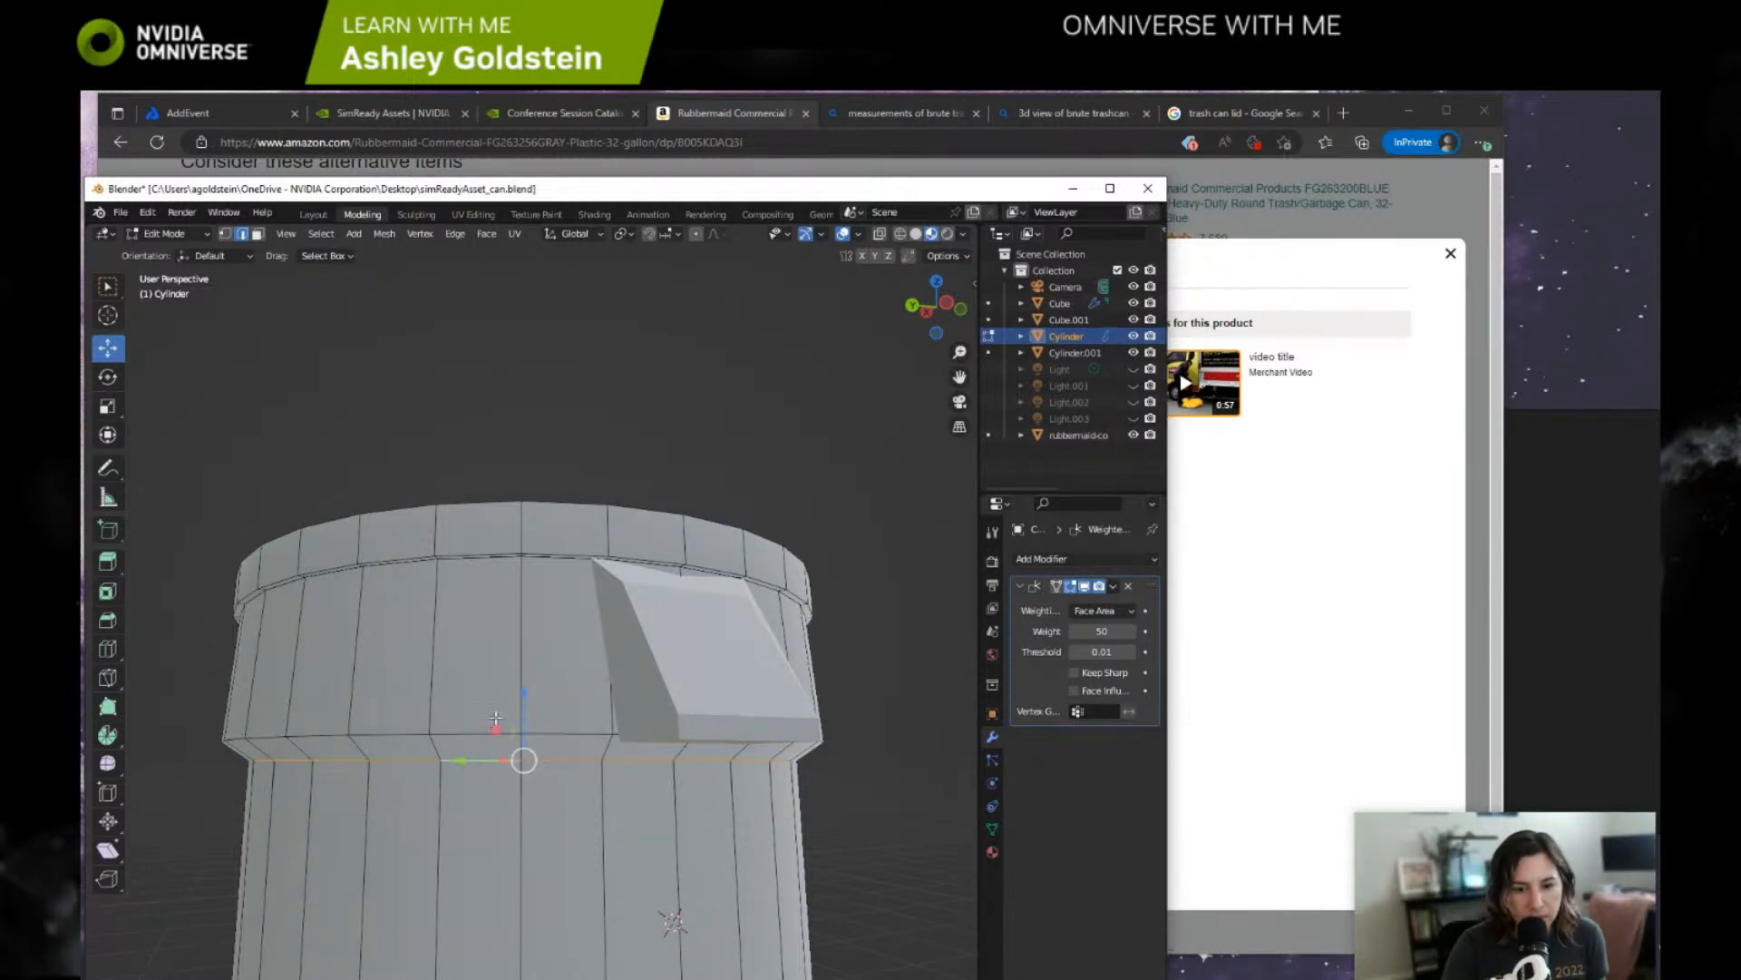
{"action": "left_click_drag", "start_coordinate": [523, 694], "coordinate": [566, 762]}
Try deleting the edges of the loop remaining directly beneath the band, and undo the deletion.
{"action": "left_click", "coordinate": [565, 761]}
{"action": "left_click", "coordinate": [479, 760], "text": "alt"}
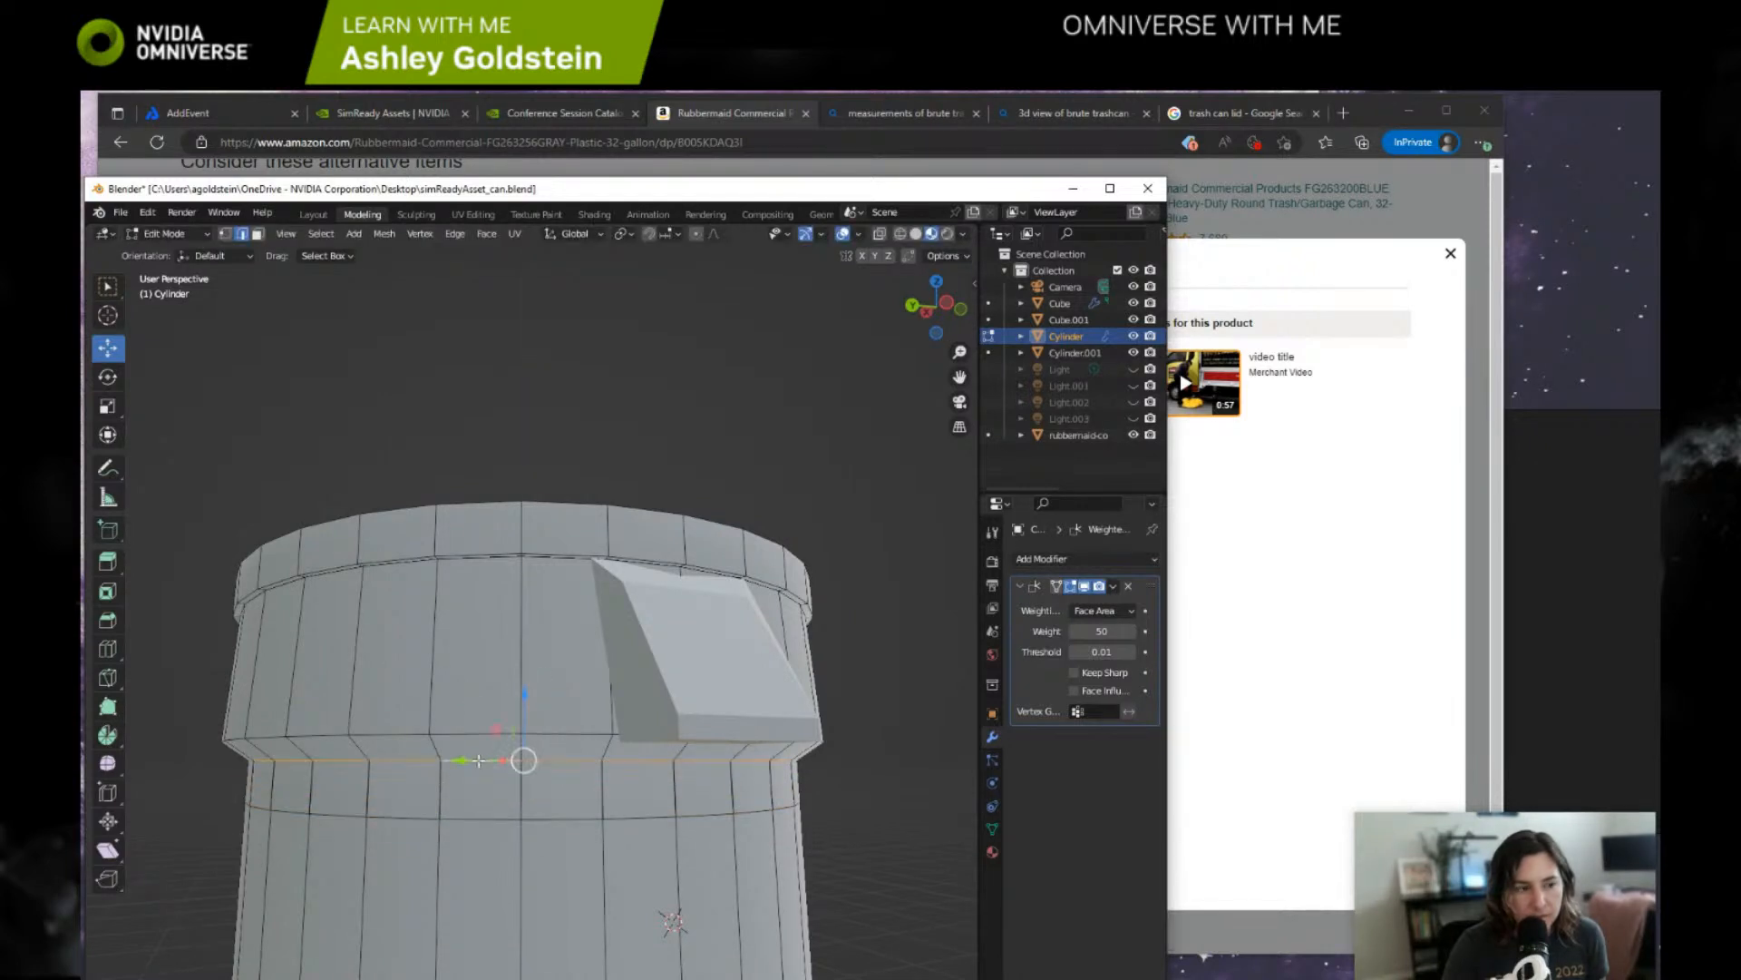
{"action": "key", "text": "x"}
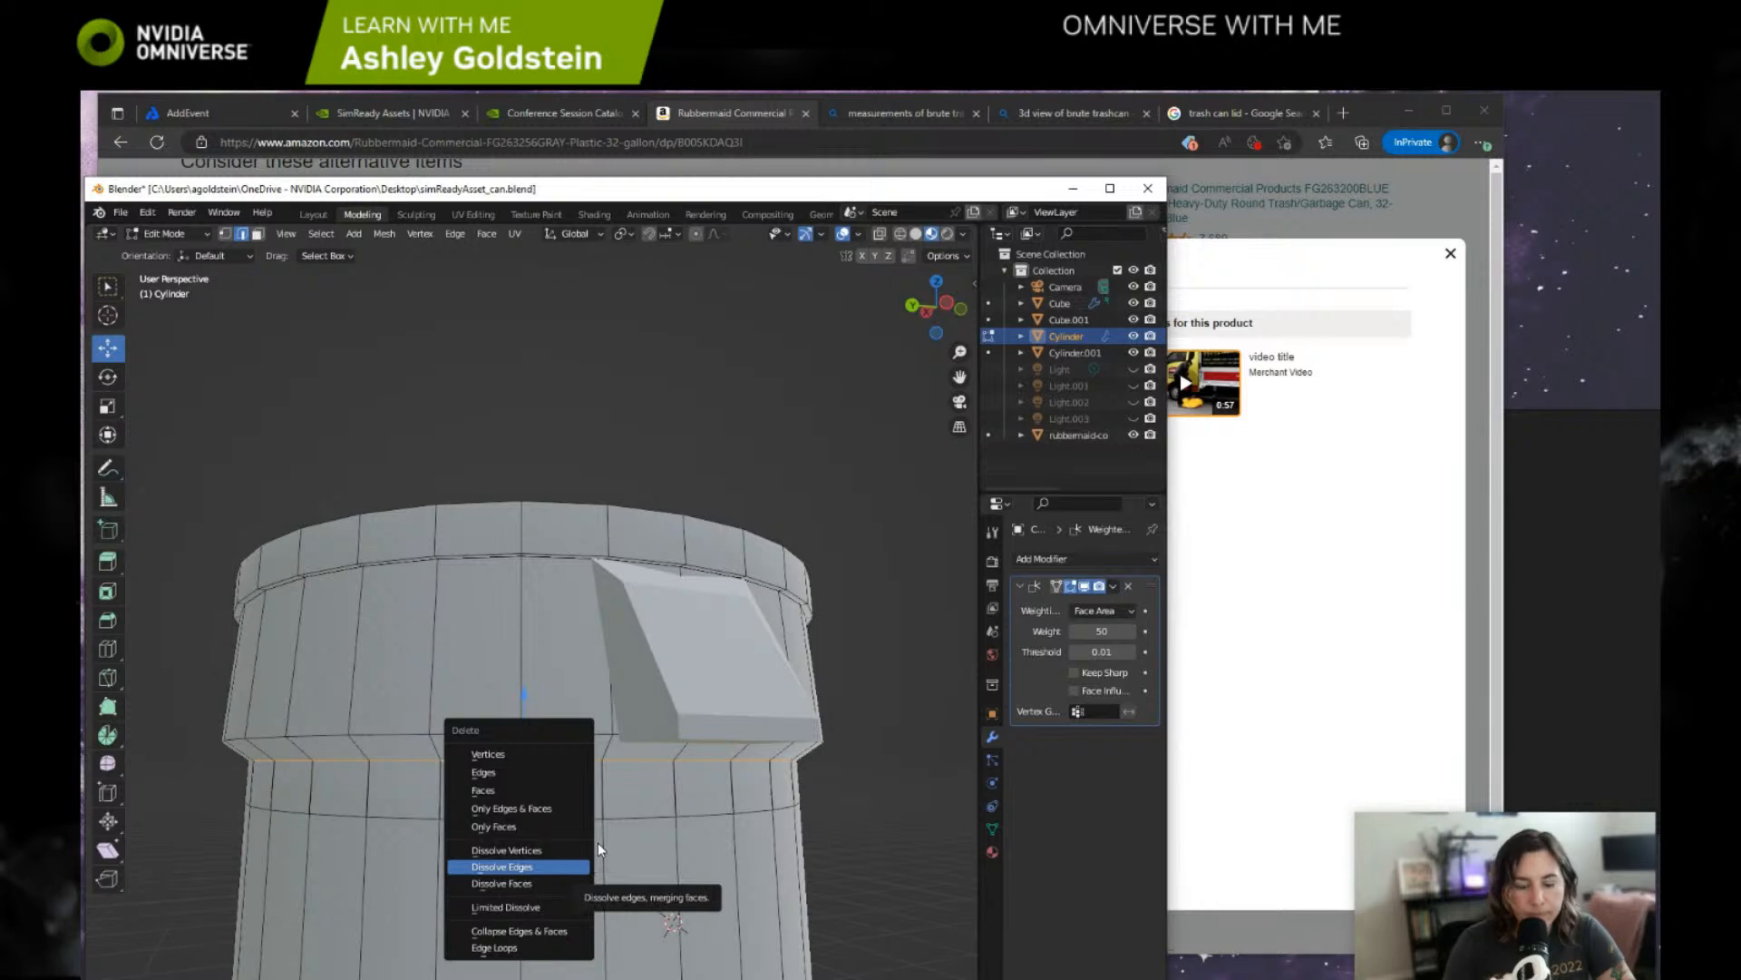
{"action": "key", "text": "Escape"}
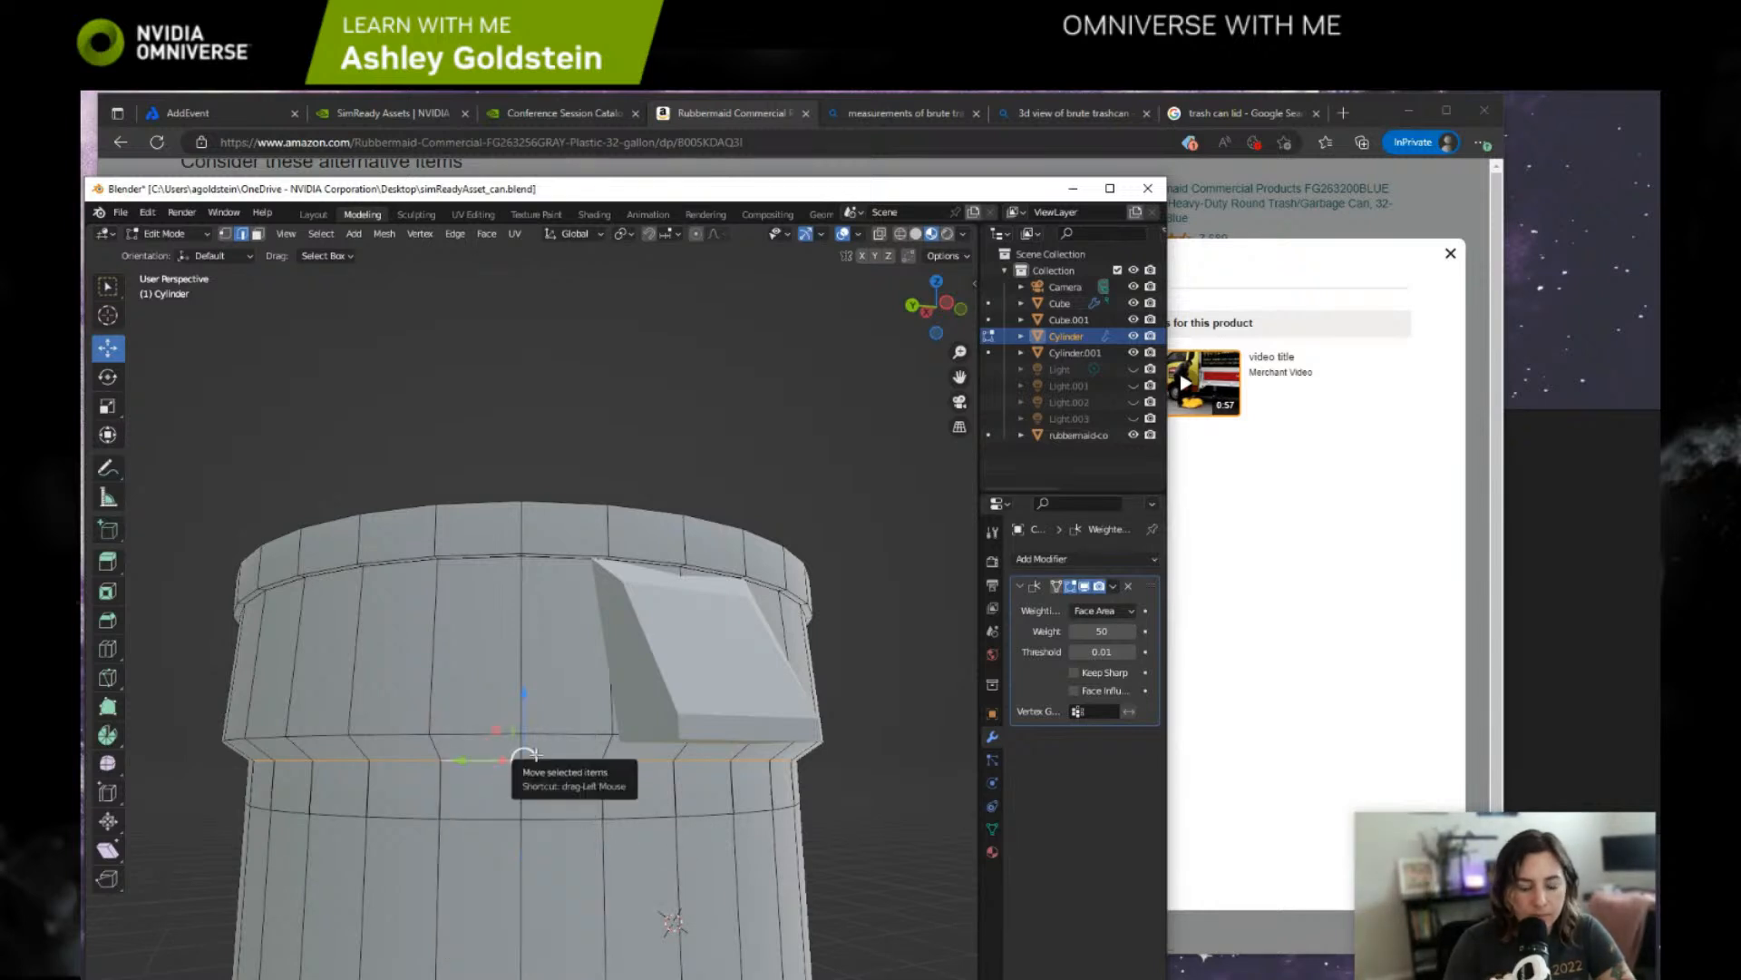
{"action": "key", "text": "x"}
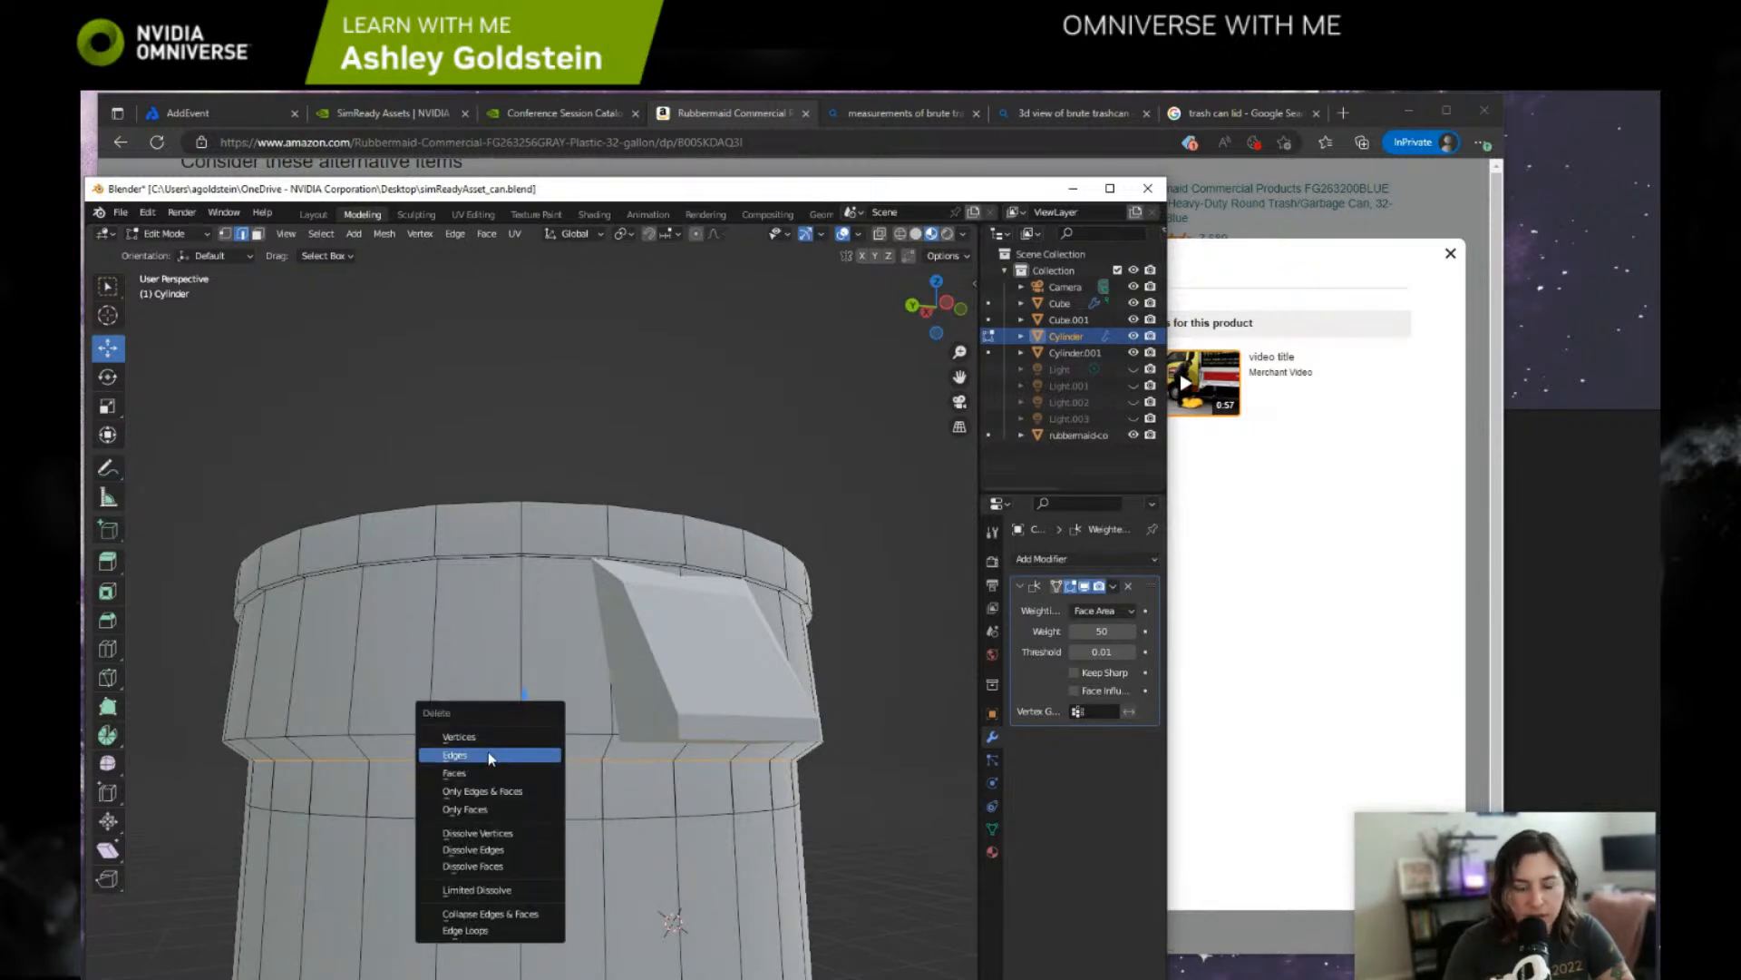
{"action": "left_click", "coordinate": [489, 756]}
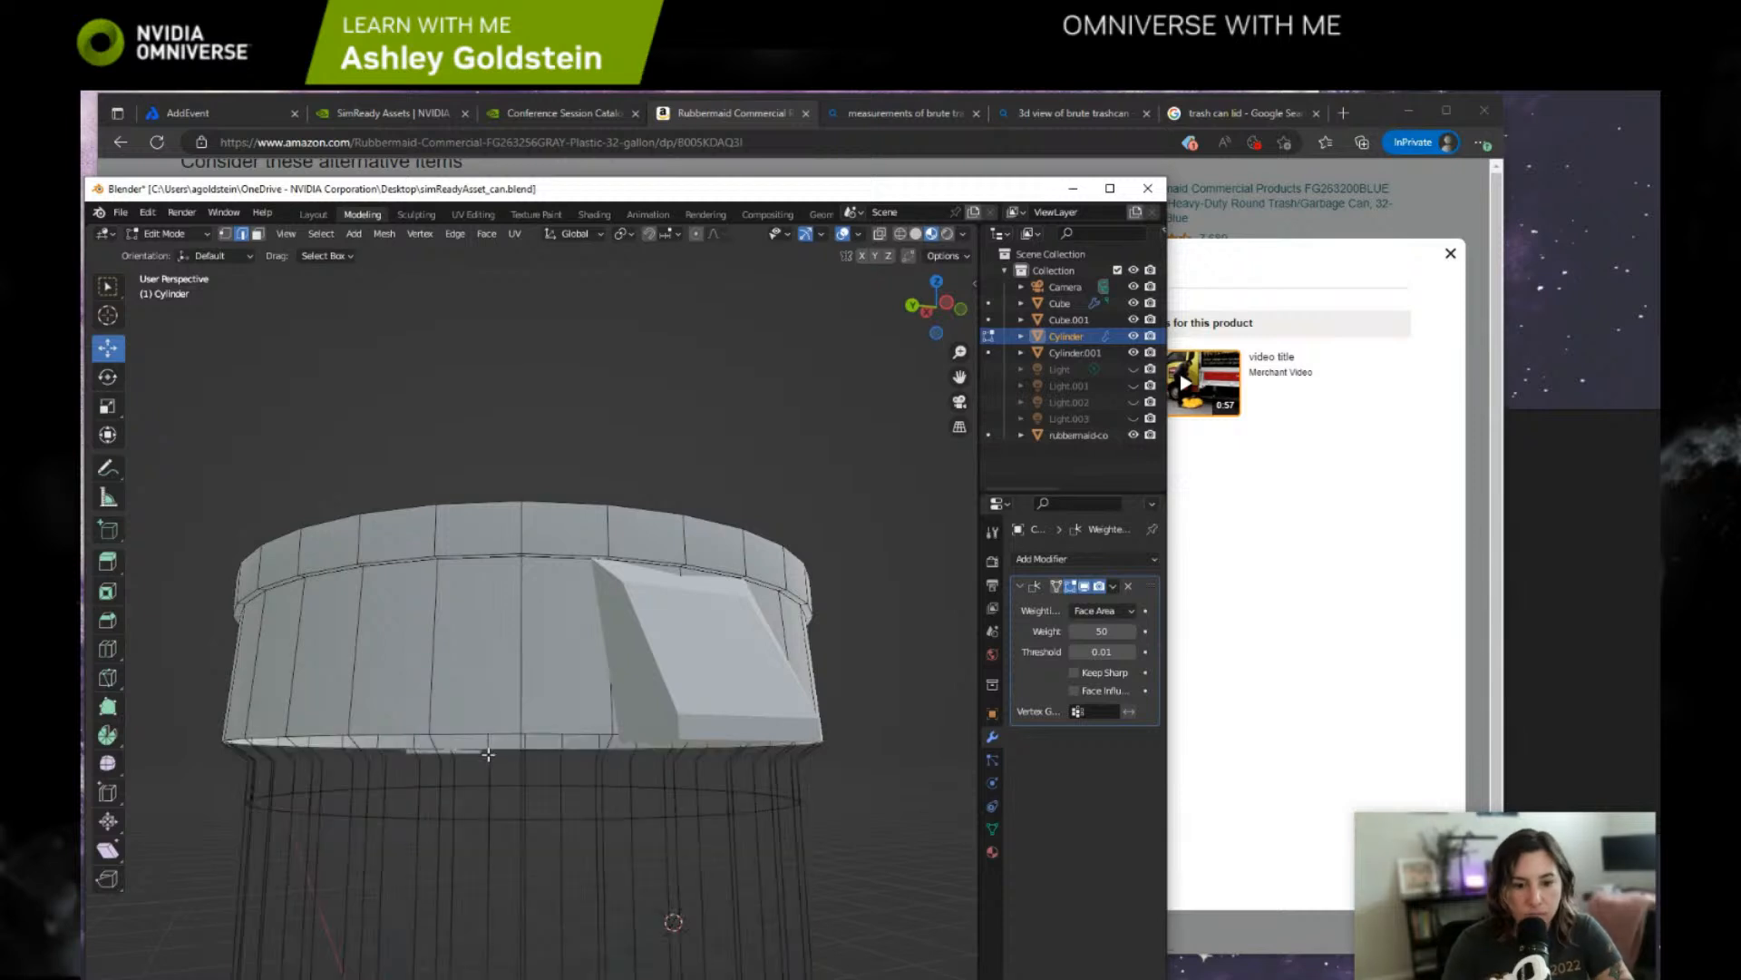
{"action": "key", "text": "ctrl+z"}
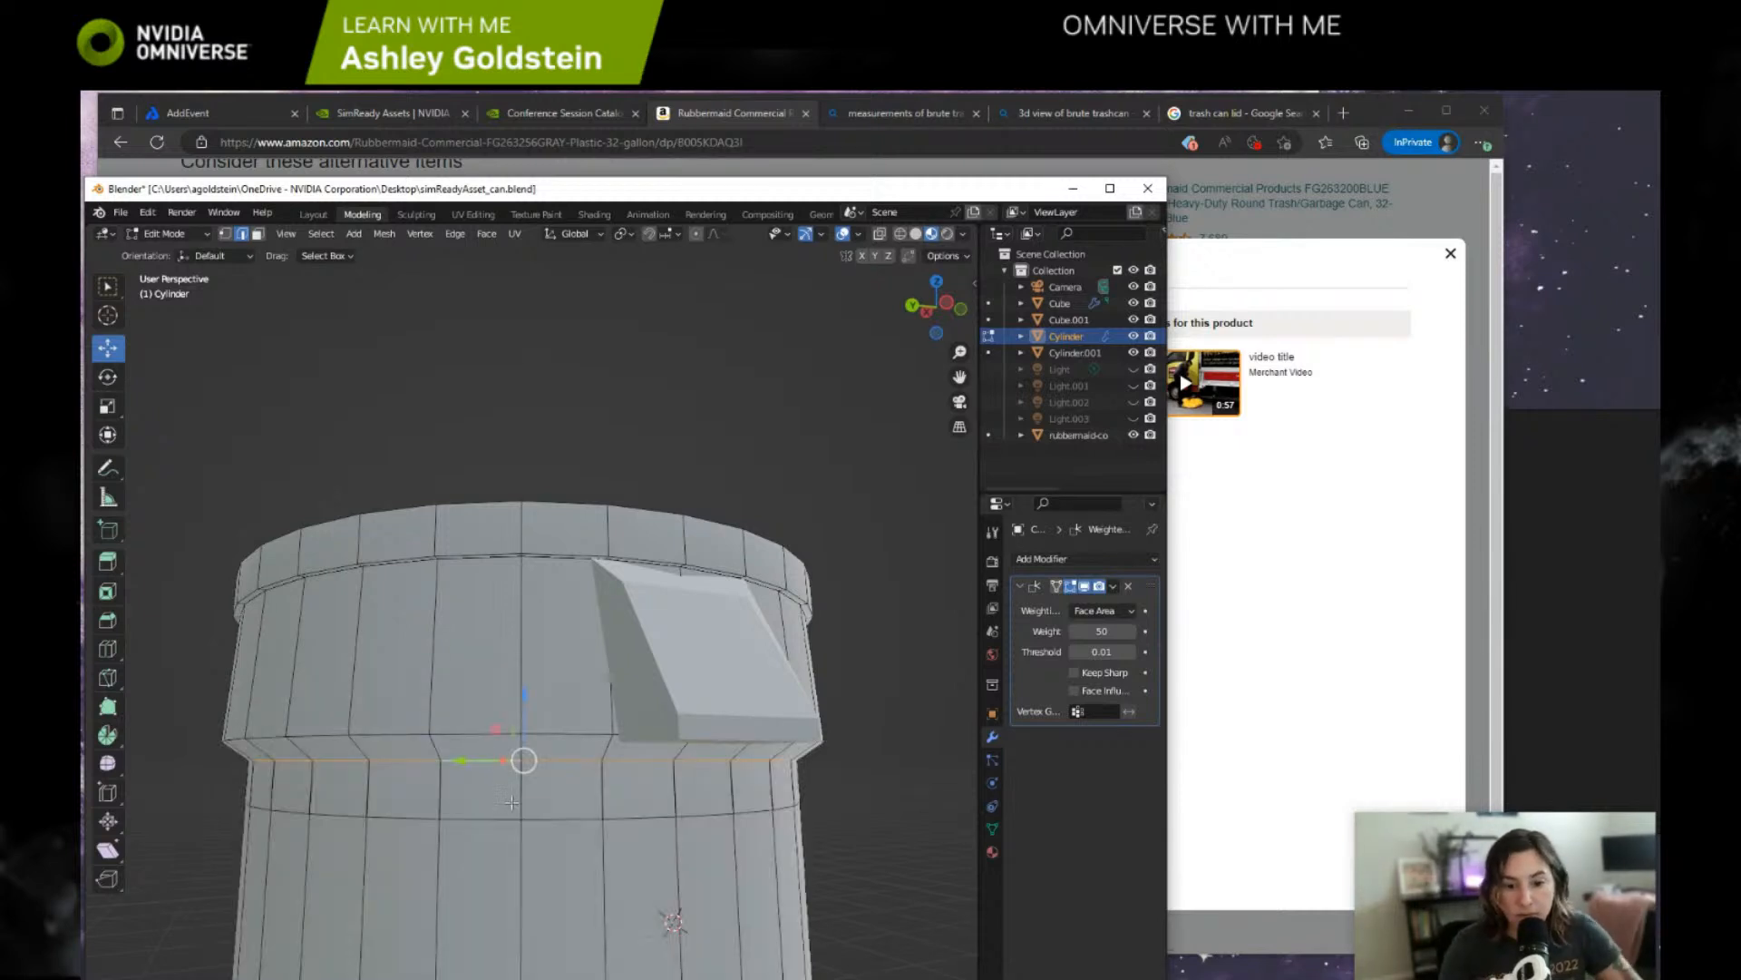
Select the edge loop where the body meets the underside of the band and raise it slightly.
{"action": "left_click", "coordinate": [507, 818], "text": "alt"}
{"action": "middle_click_drag", "start_coordinate": [507, 817], "coordinate": [455, 819]}
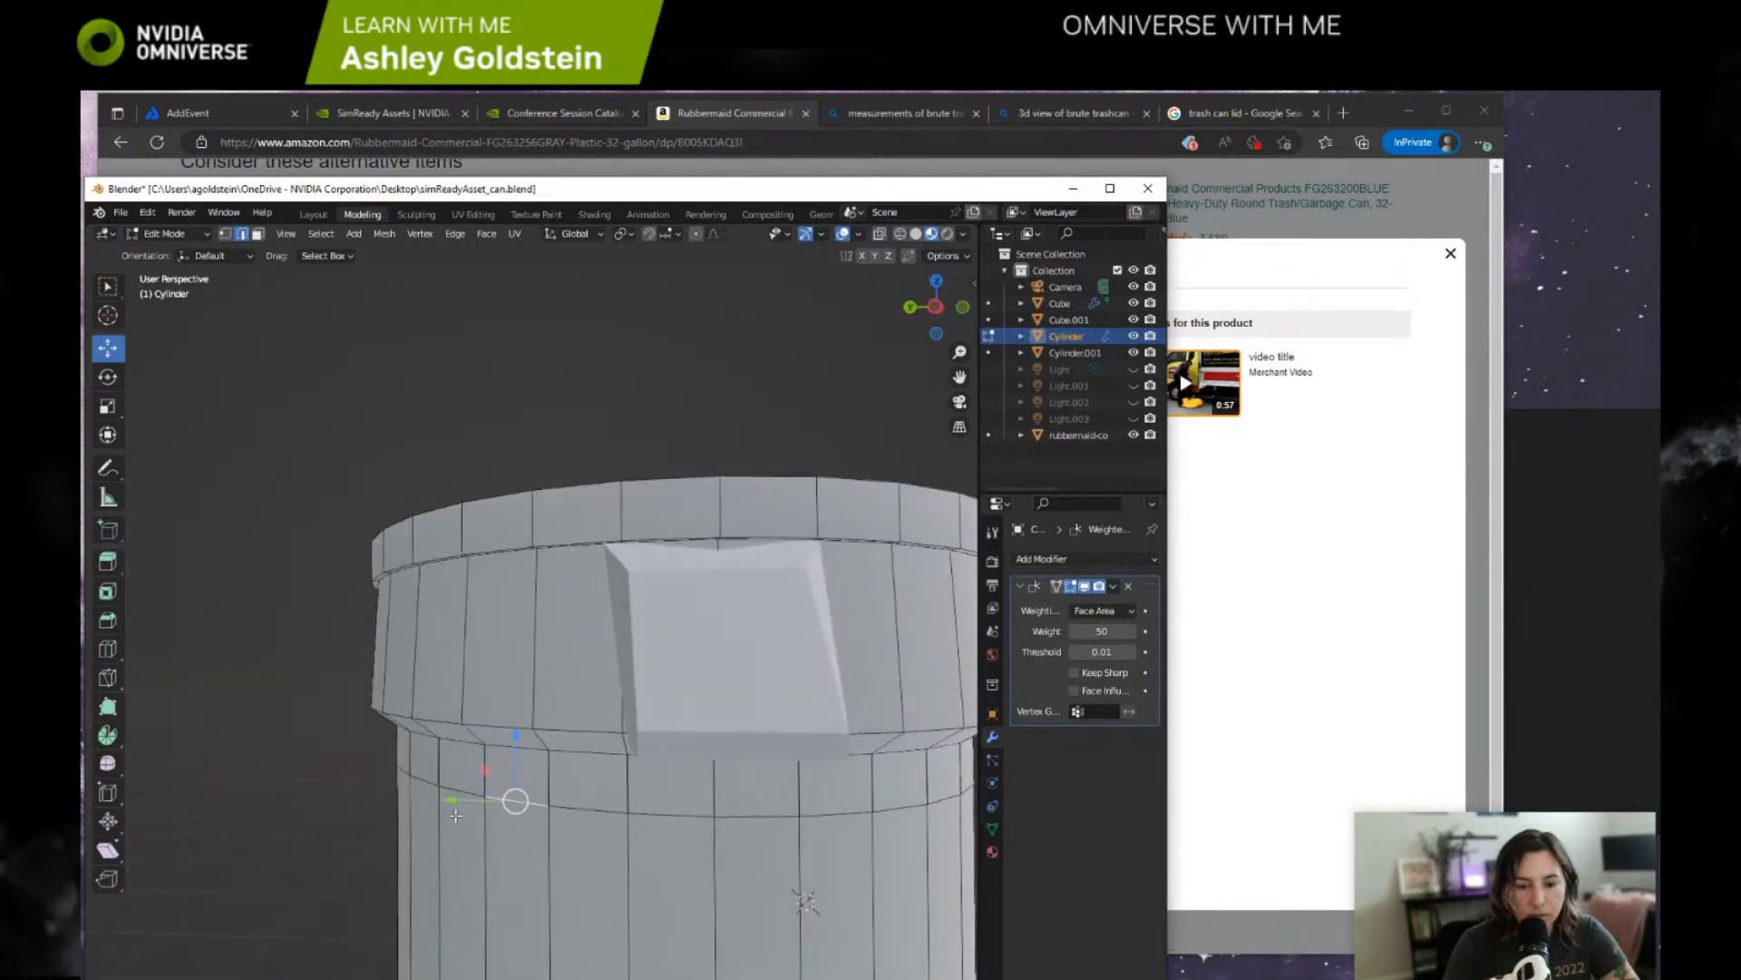
{"action": "middle_click_drag", "start_coordinate": [569, 817], "coordinate": [498, 765]}
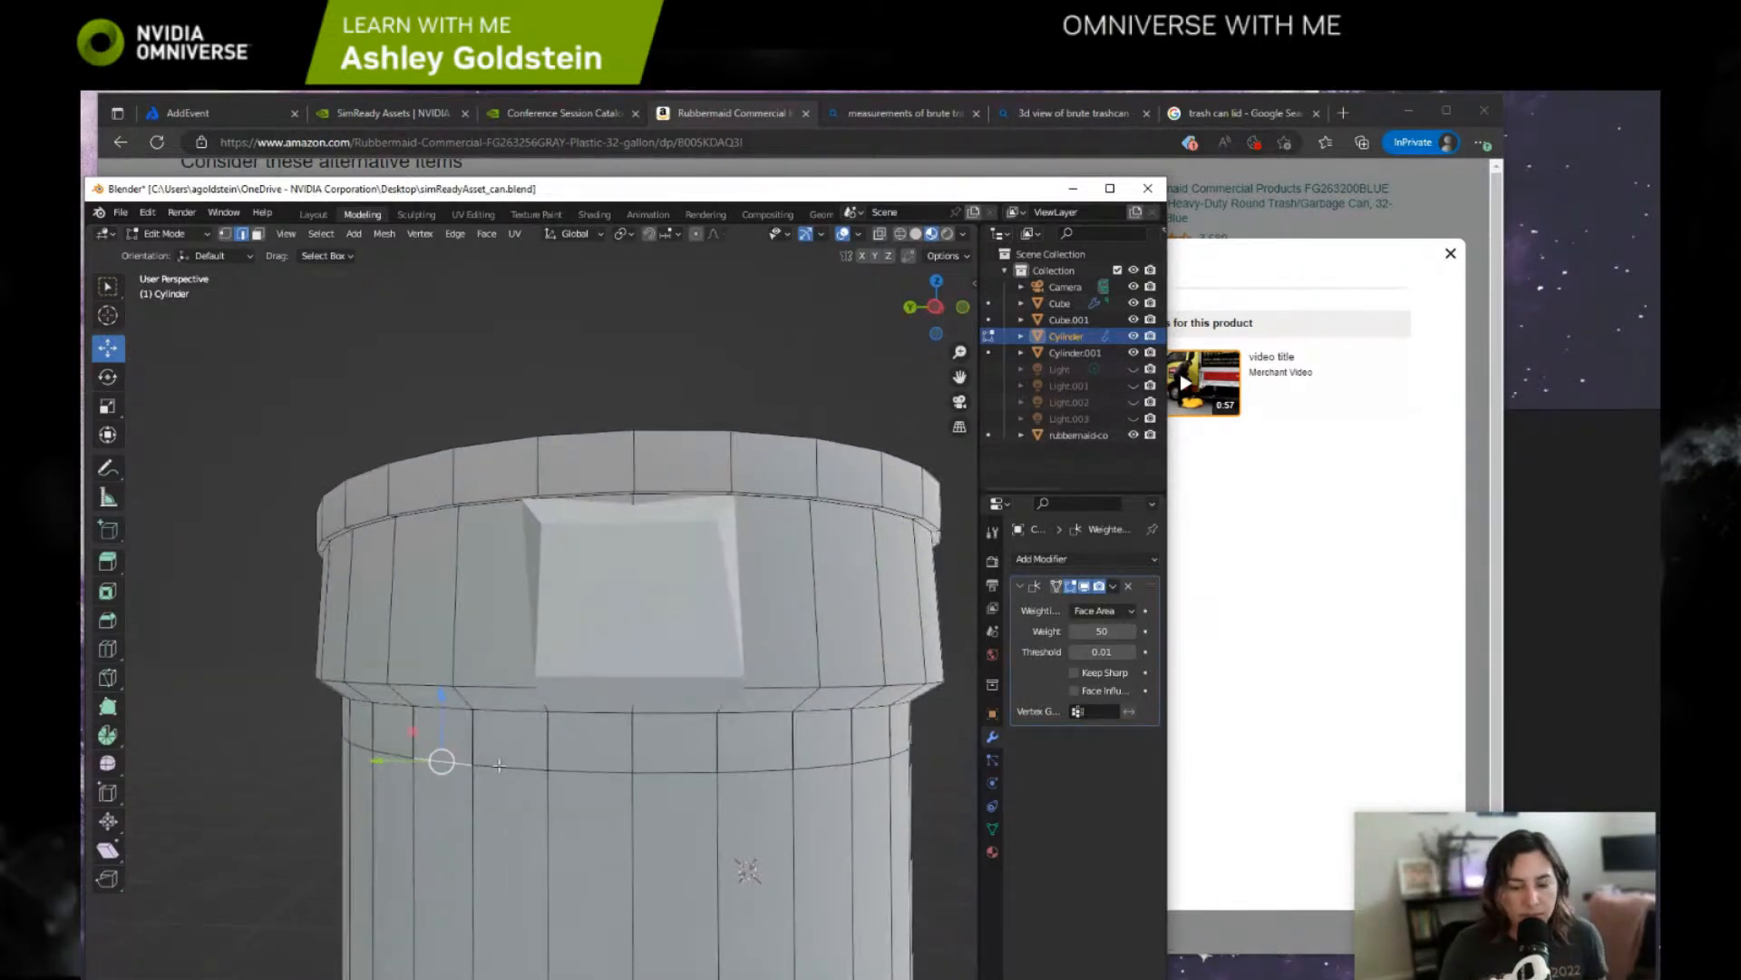
{"action": "left_click", "coordinate": [506, 769], "text": "alt"}
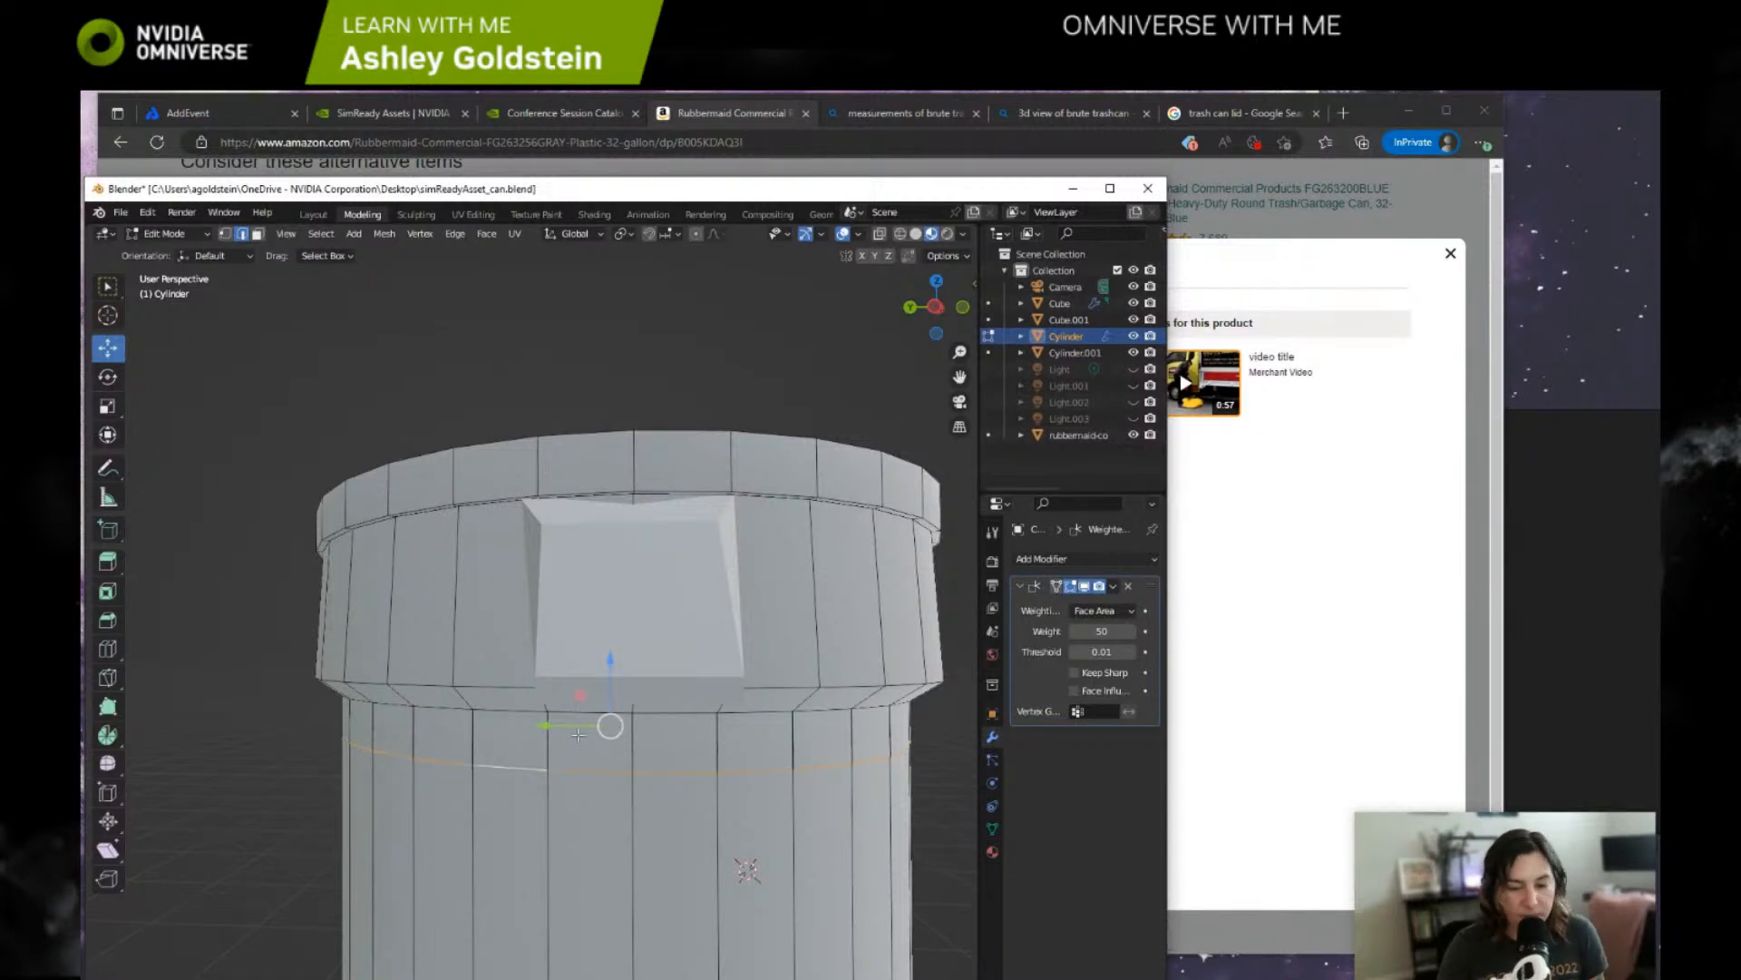
{"action": "middle_click_drag", "start_coordinate": [577, 731], "coordinate": [604, 769]}
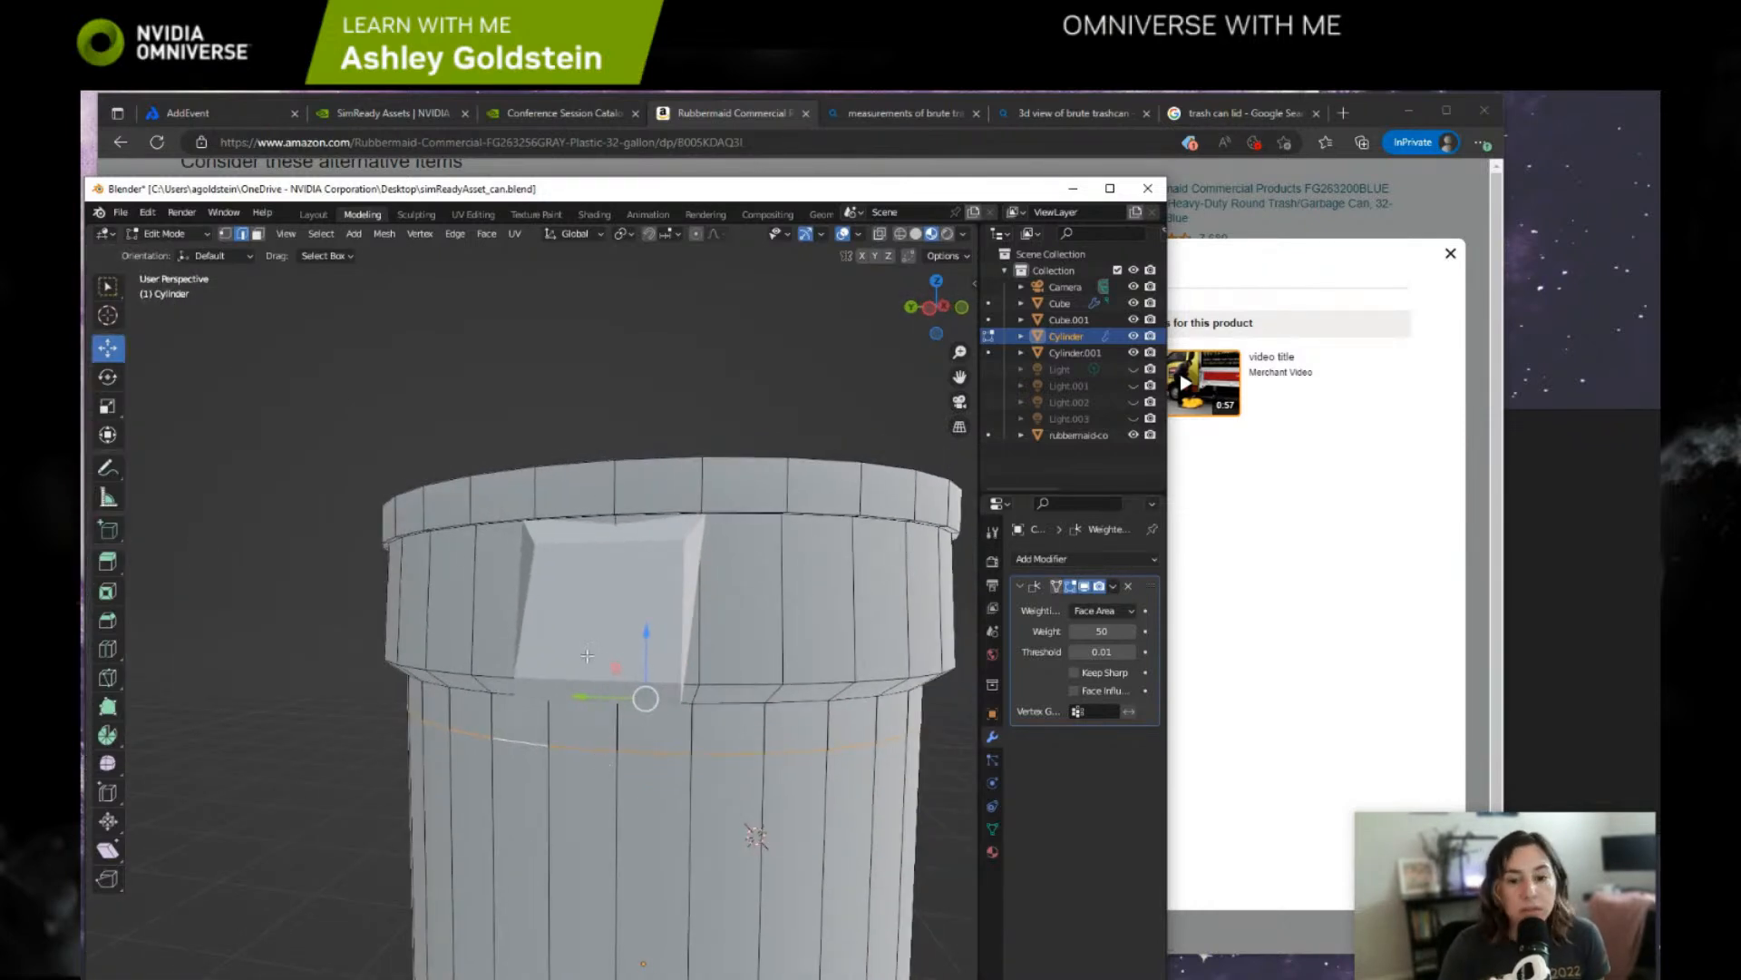
{"action": "middle_click_drag", "start_coordinate": [587, 655], "coordinate": [671, 659]}
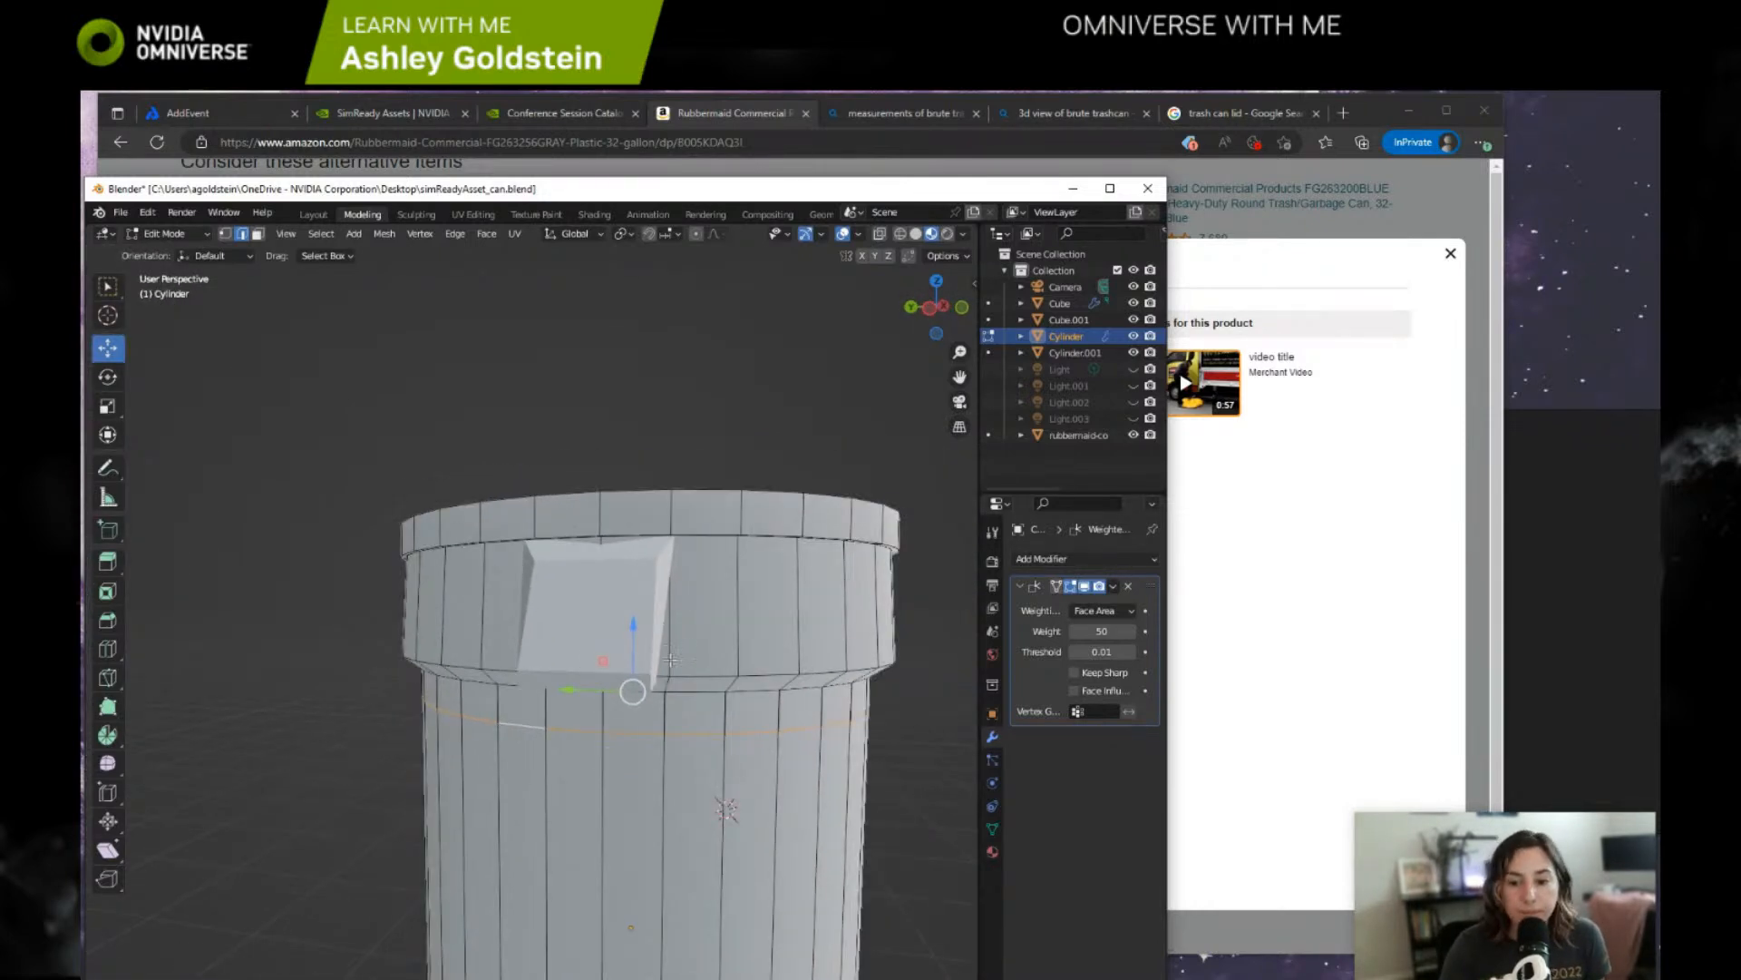
{"action": "left_click", "coordinate": [708, 689], "text": "alt"}
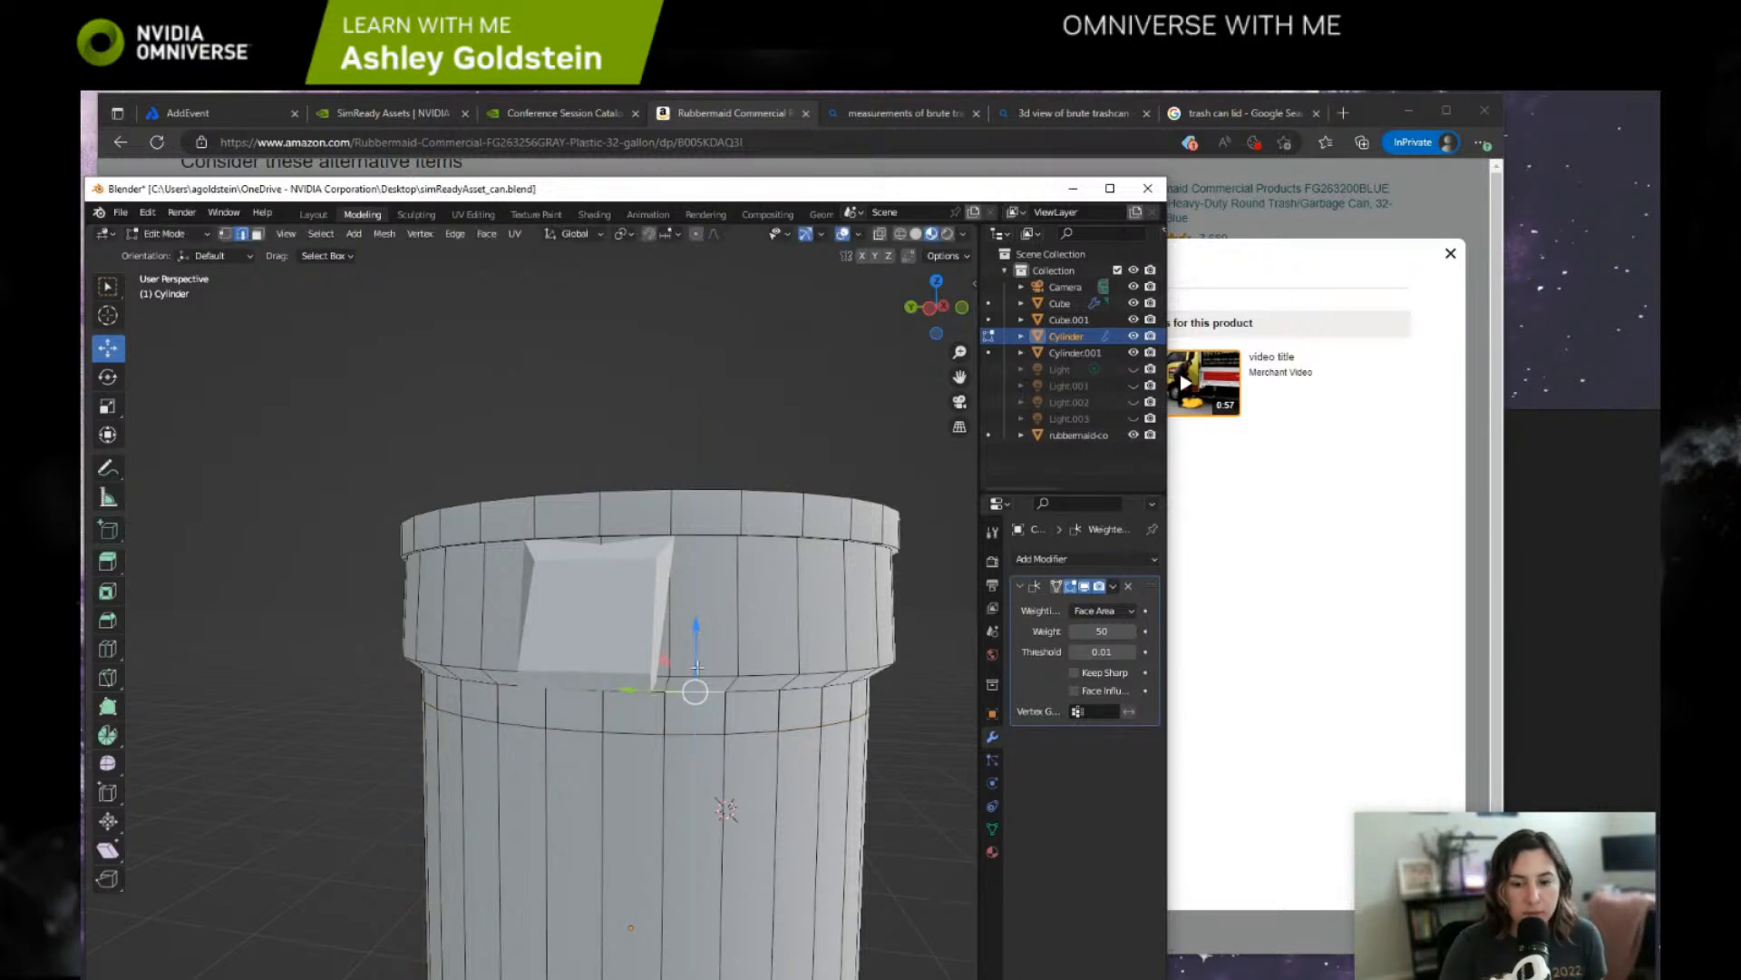
{"action": "left_click", "coordinate": [737, 694], "text": "alt"}
{"action": "left_click_drag", "start_coordinate": [637, 604], "coordinate": [640, 595]}
{"action": "middle_click_drag", "start_coordinate": [640, 594], "coordinate": [551, 654]}
Select the edge loop along the band's lower outer edge and lower it slightly.
{"action": "left_click", "coordinate": [551, 653]}
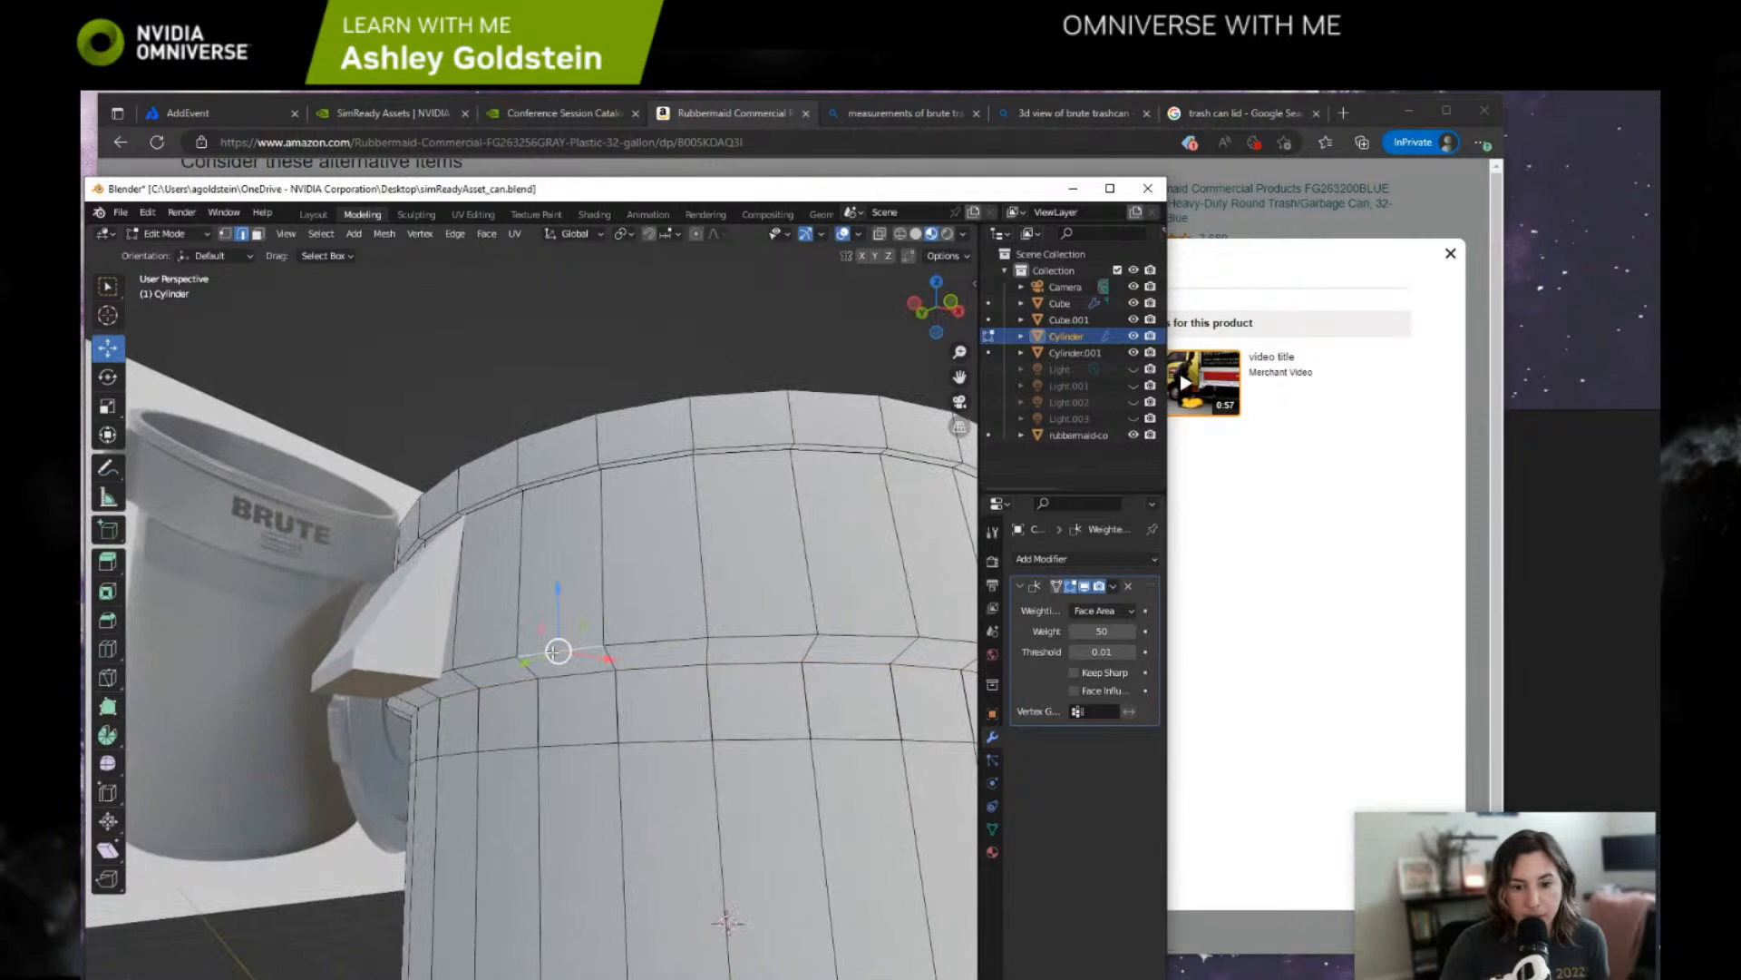
{"action": "left_click", "coordinate": [644, 642], "text": "alt"}
{"action": "left_click_drag", "start_coordinate": [686, 649], "coordinate": [686, 658]}
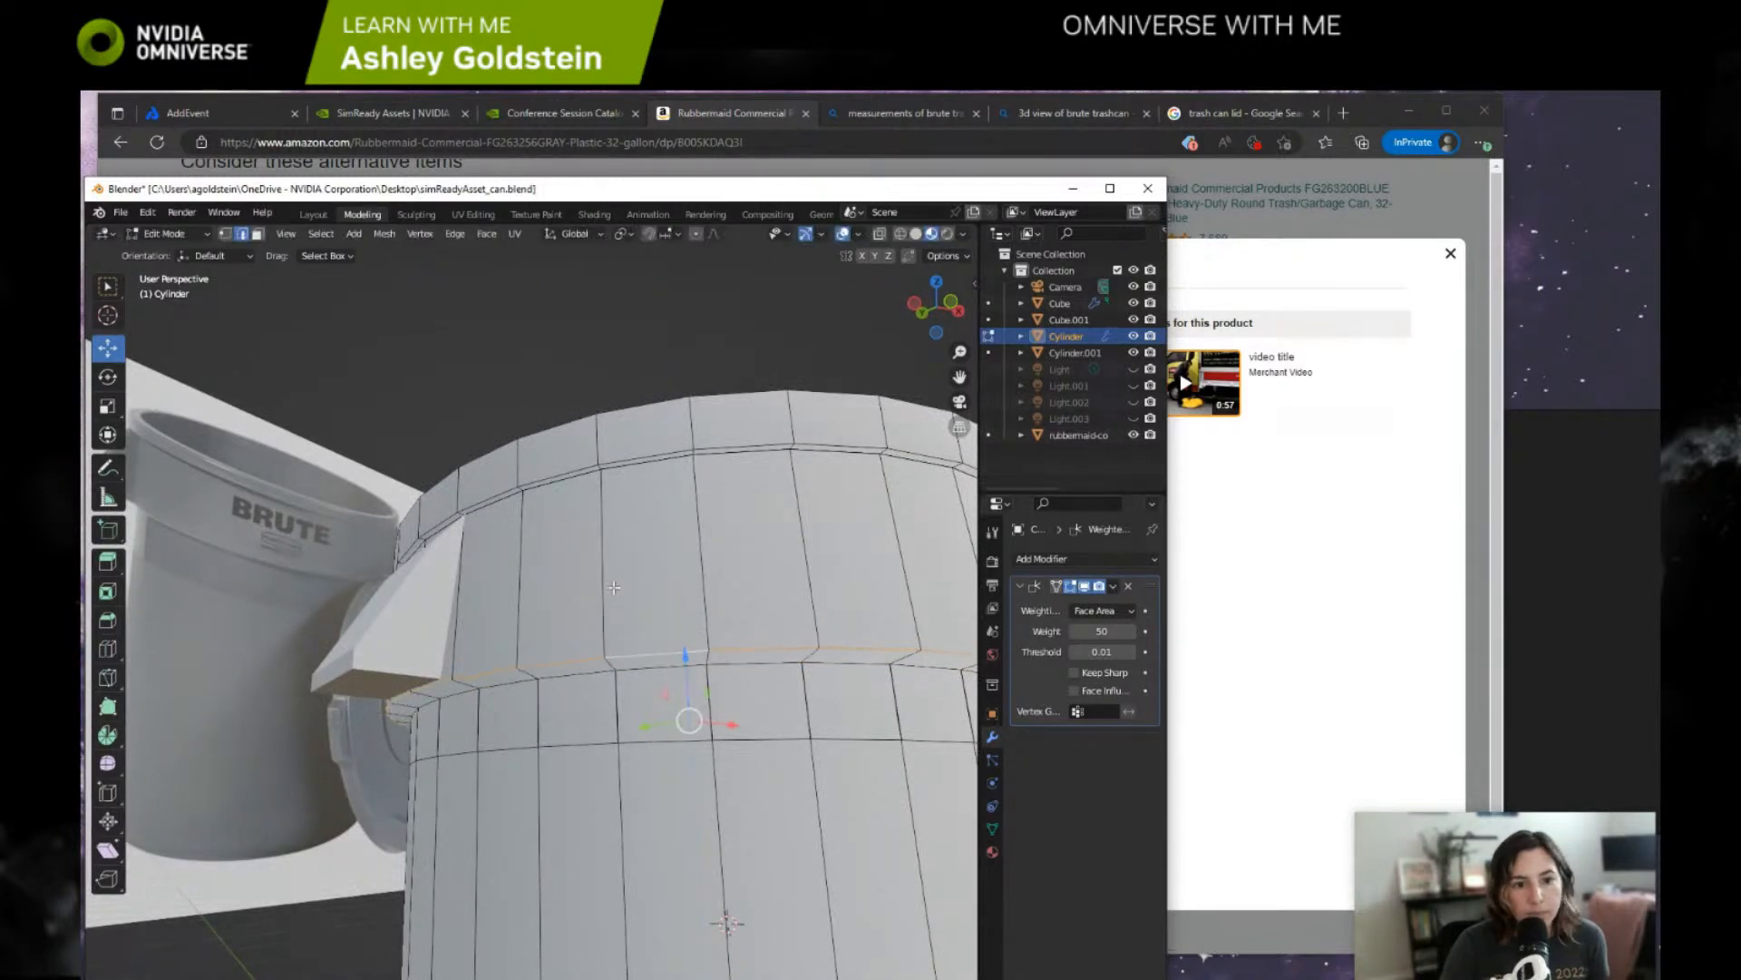
Fine-tune the height of the band's lower outer edge loop along the Z axis, comparing it with the handle and reference image.
{"action": "middle_click_drag", "start_coordinate": [356, 515], "coordinate": [530, 564]}
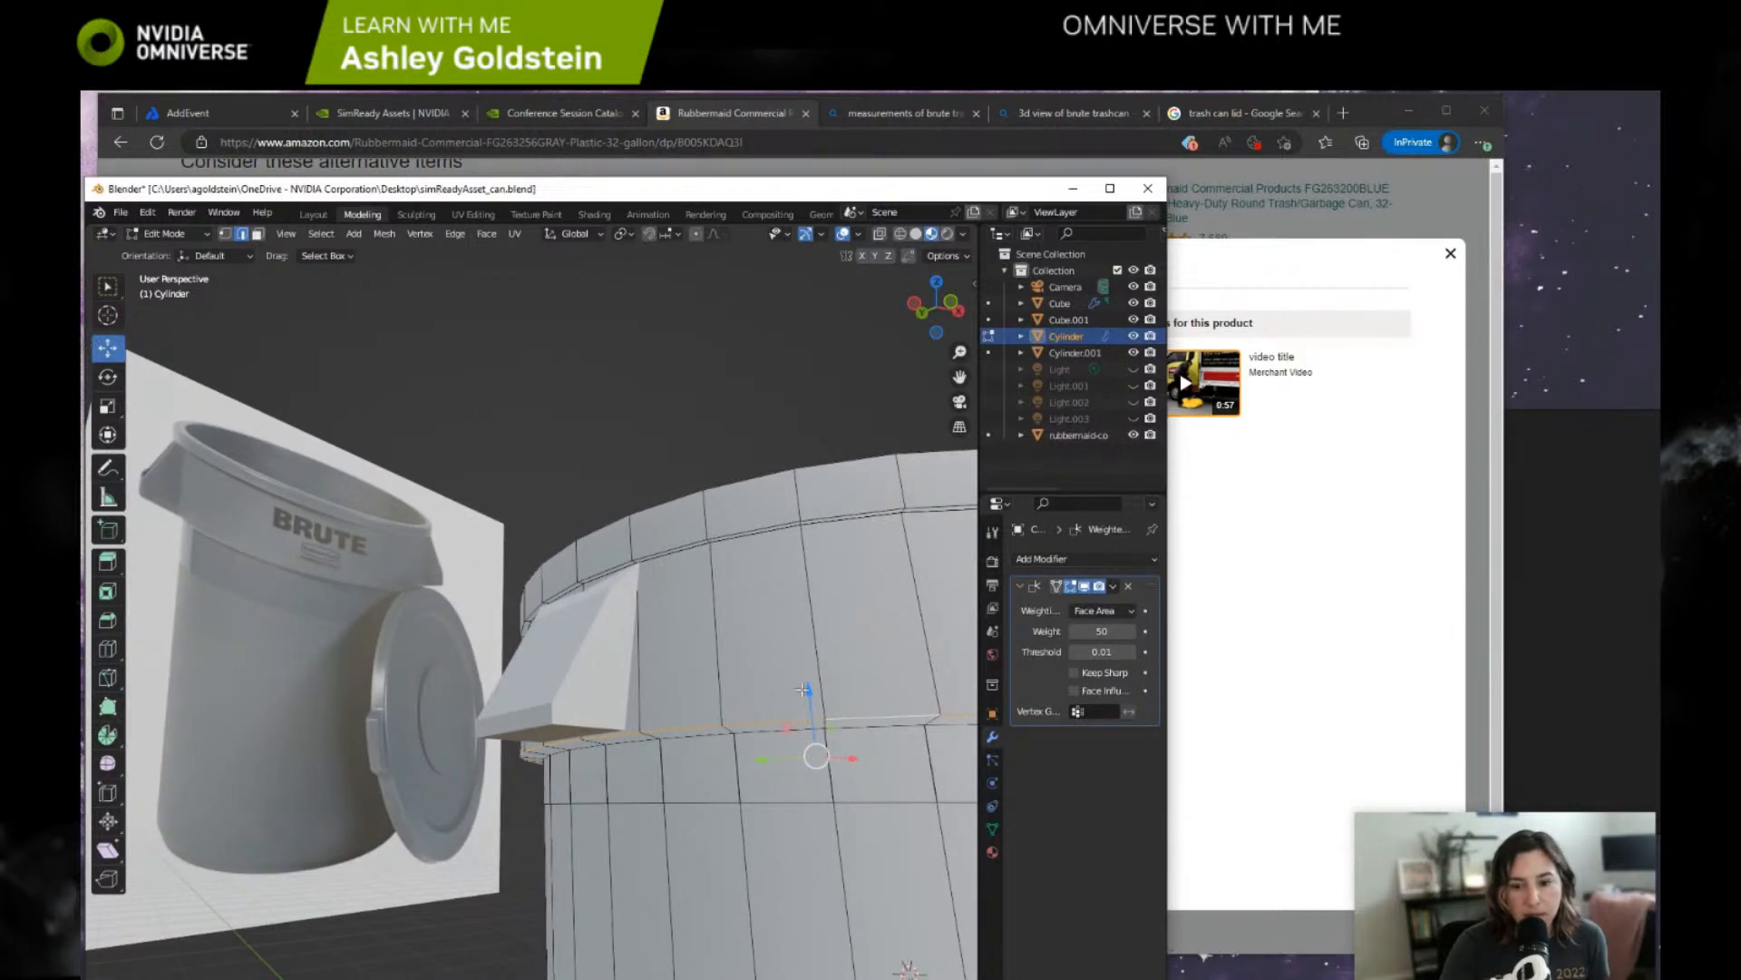
{"action": "scroll", "coordinate": [730, 726], "scroll_direction": "up", "scroll_amount": 3}
{"action": "middle_click_drag", "start_coordinate": [726, 733], "coordinate": [675, 790]}
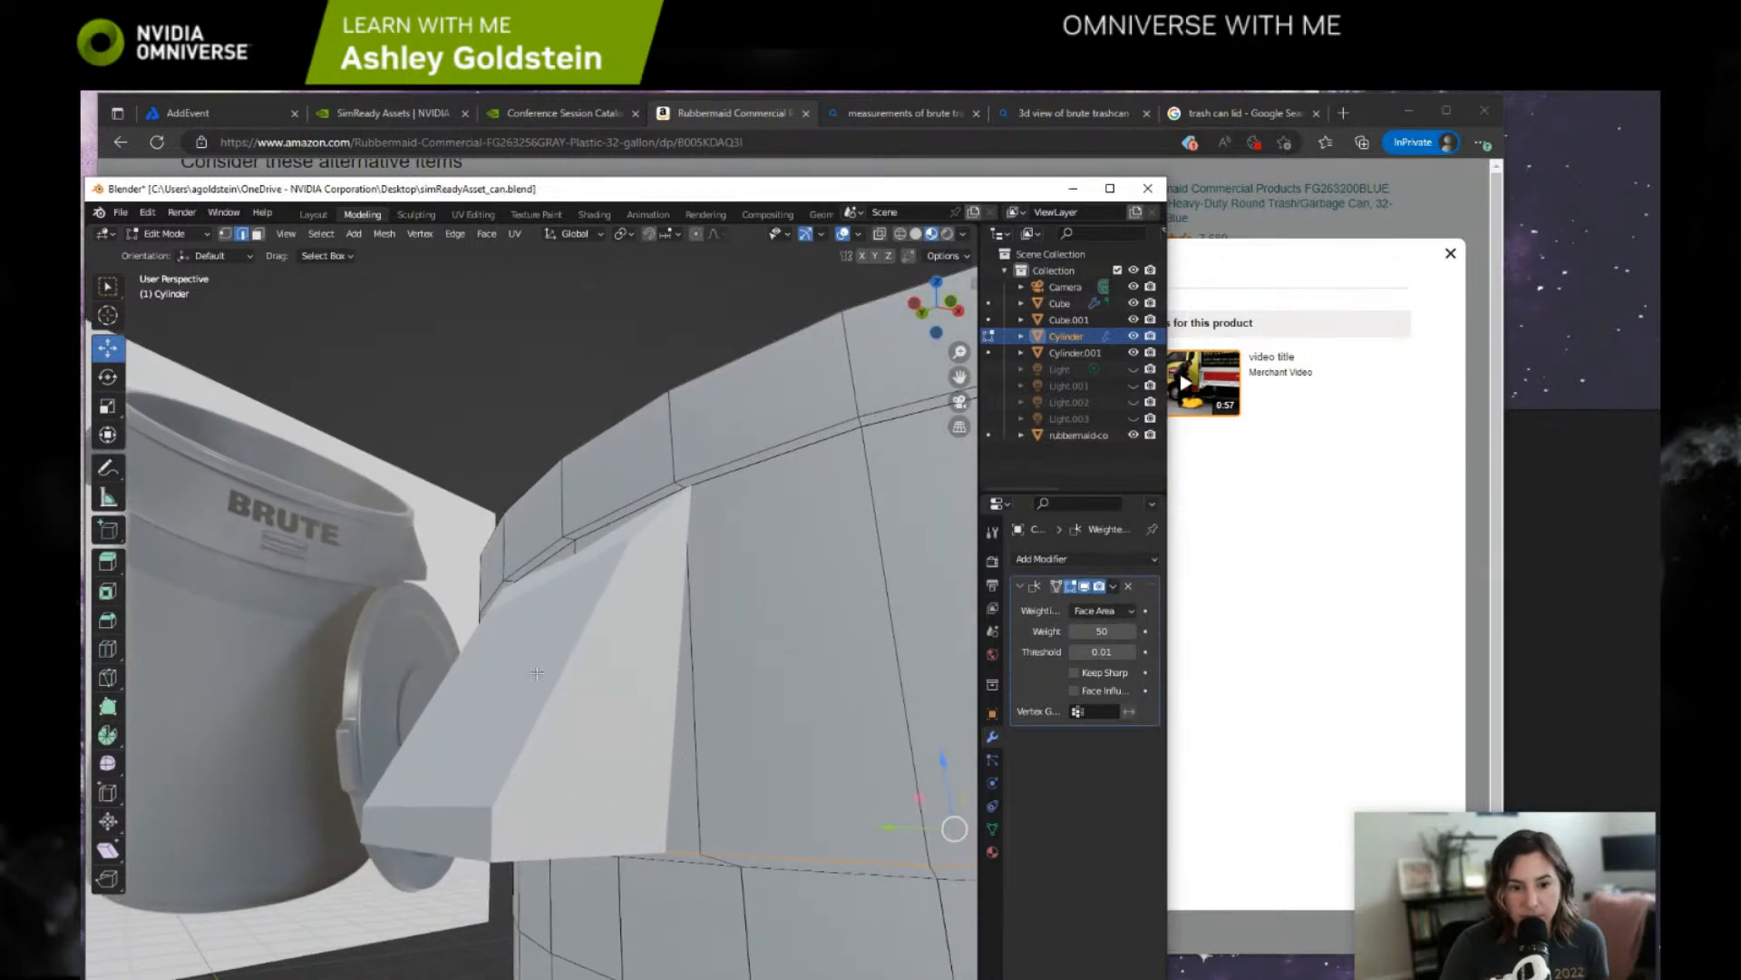
{"action": "middle_click_drag", "start_coordinate": [693, 826], "coordinate": [923, 722]}
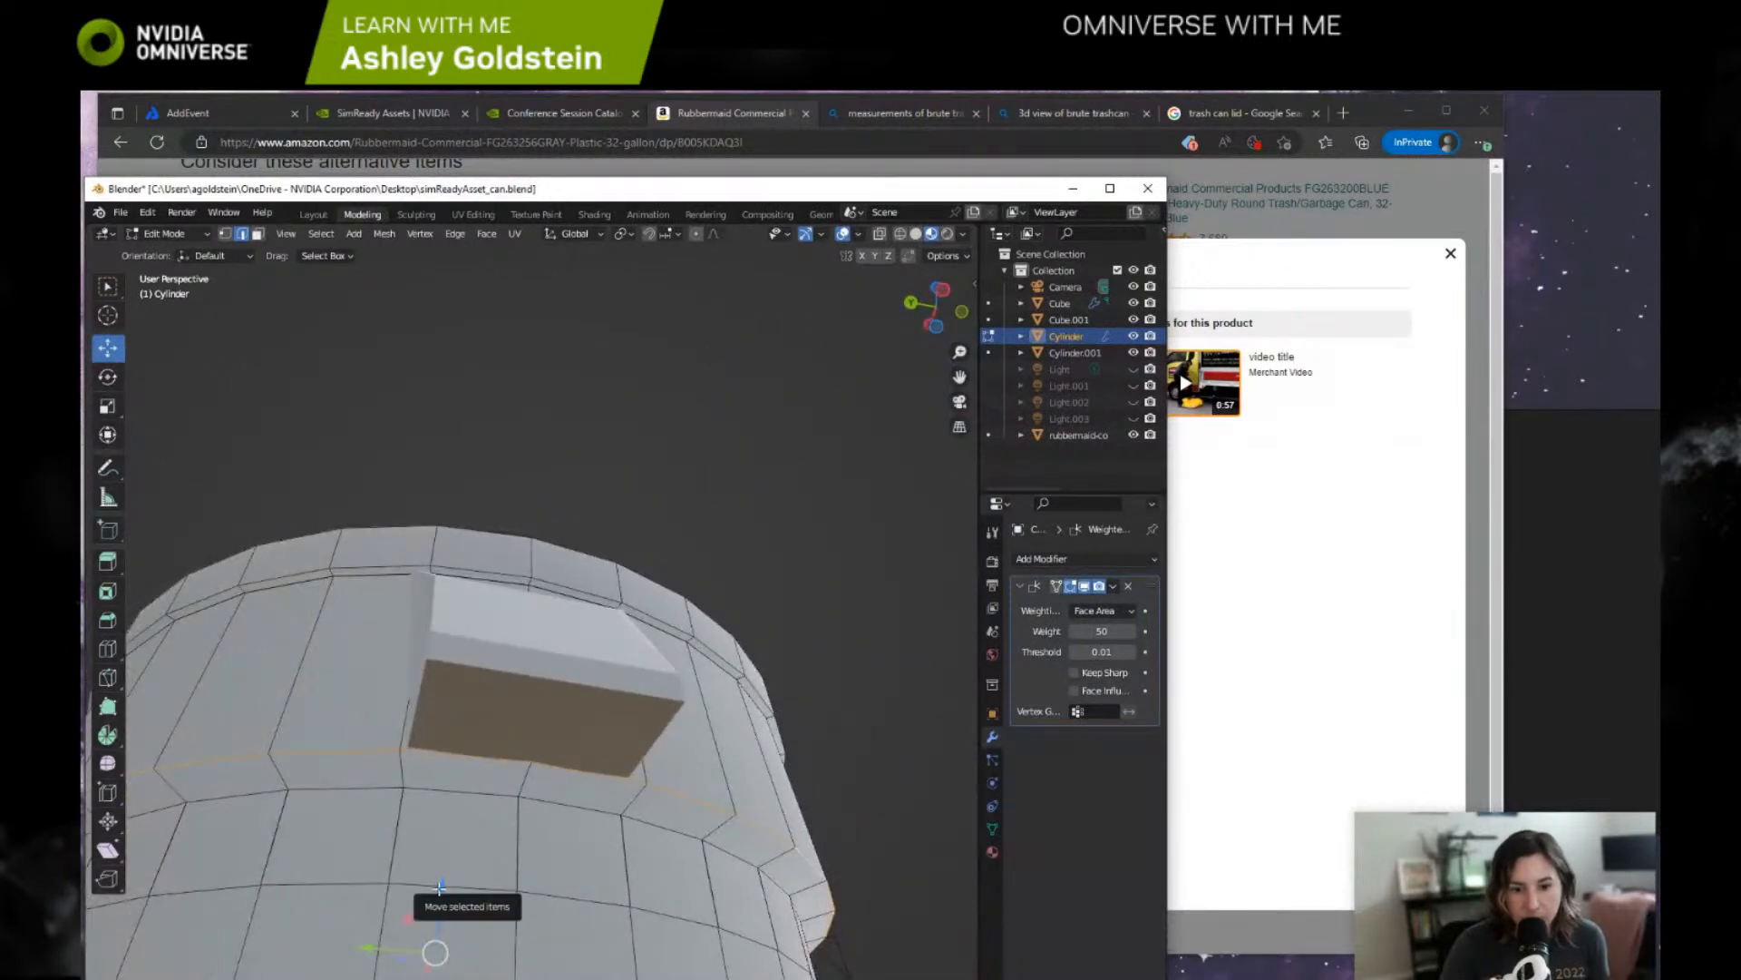
{"action": "key", "text": "g"}
{"action": "key", "text": "z"}
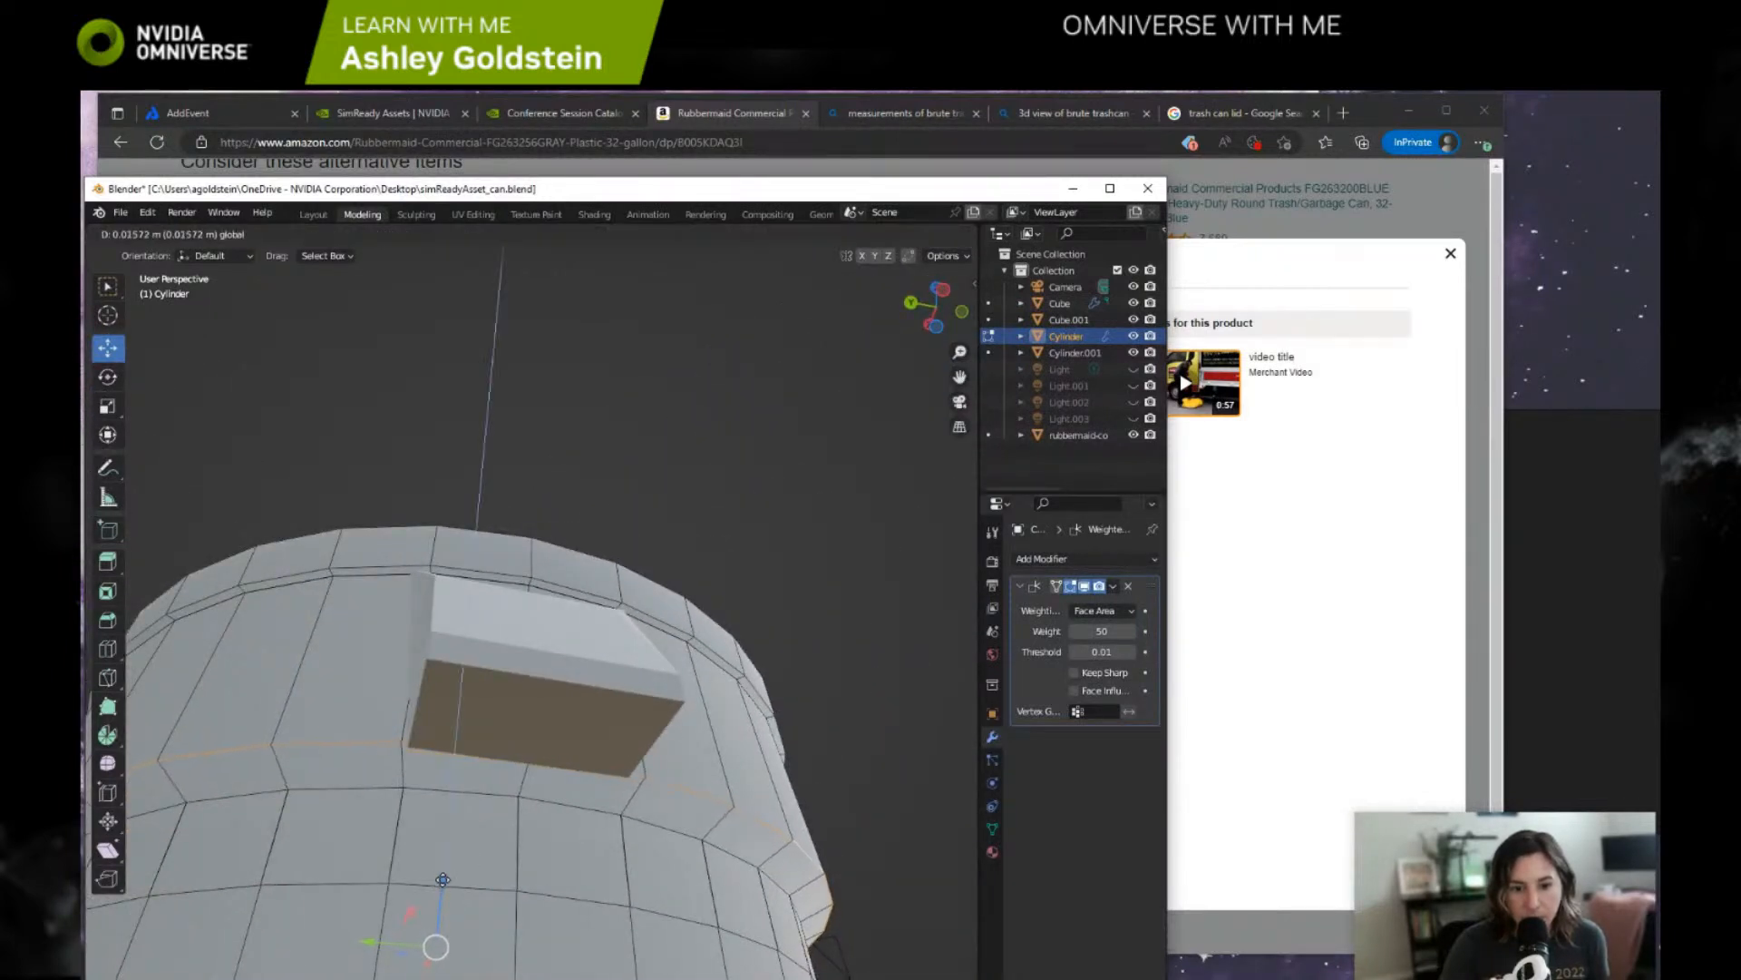
{"action": "left_click_drag", "start_coordinate": [442, 880], "coordinate": [442, 884]}
{"action": "middle_click_drag", "start_coordinate": [481, 803], "coordinate": [286, 767]}
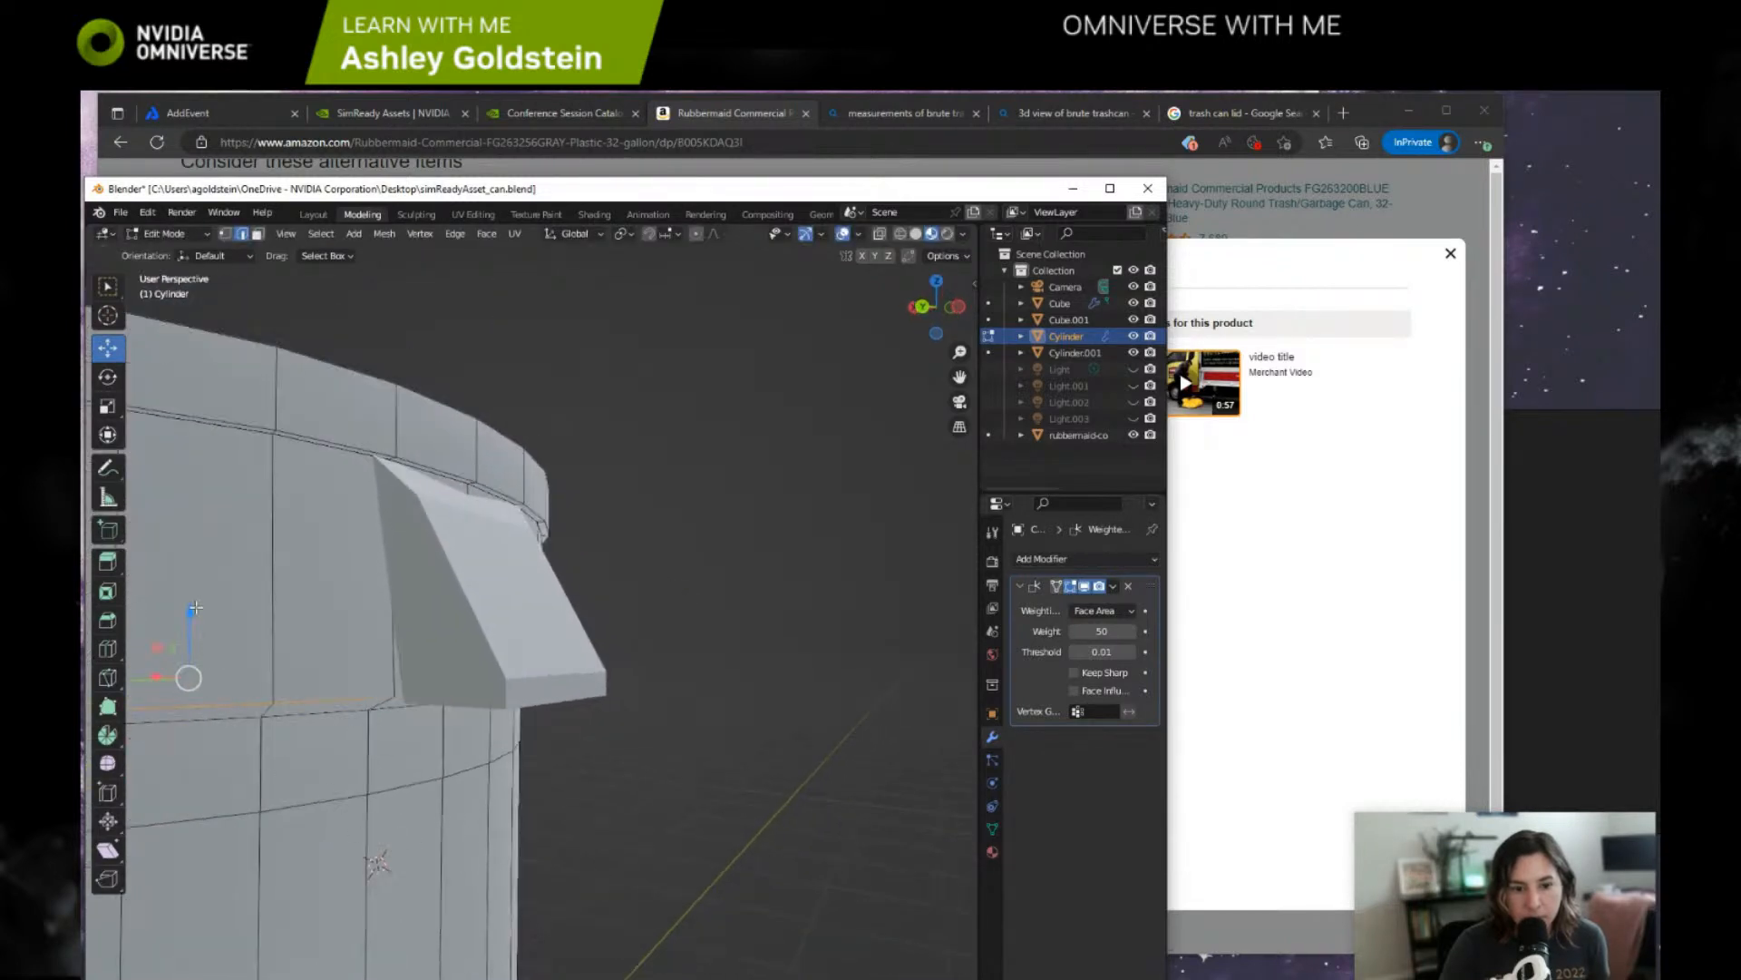
{"action": "left_click_drag", "start_coordinate": [195, 608], "coordinate": [195, 614]}
Bevel the band's lower outer edge loop with several segments to round it slightly, and deselect it.
{"action": "middle_click_drag", "start_coordinate": [701, 790], "coordinate": [541, 731]}
{"action": "middle_click_drag", "start_coordinate": [817, 784], "coordinate": [859, 685], "text": "shift"}
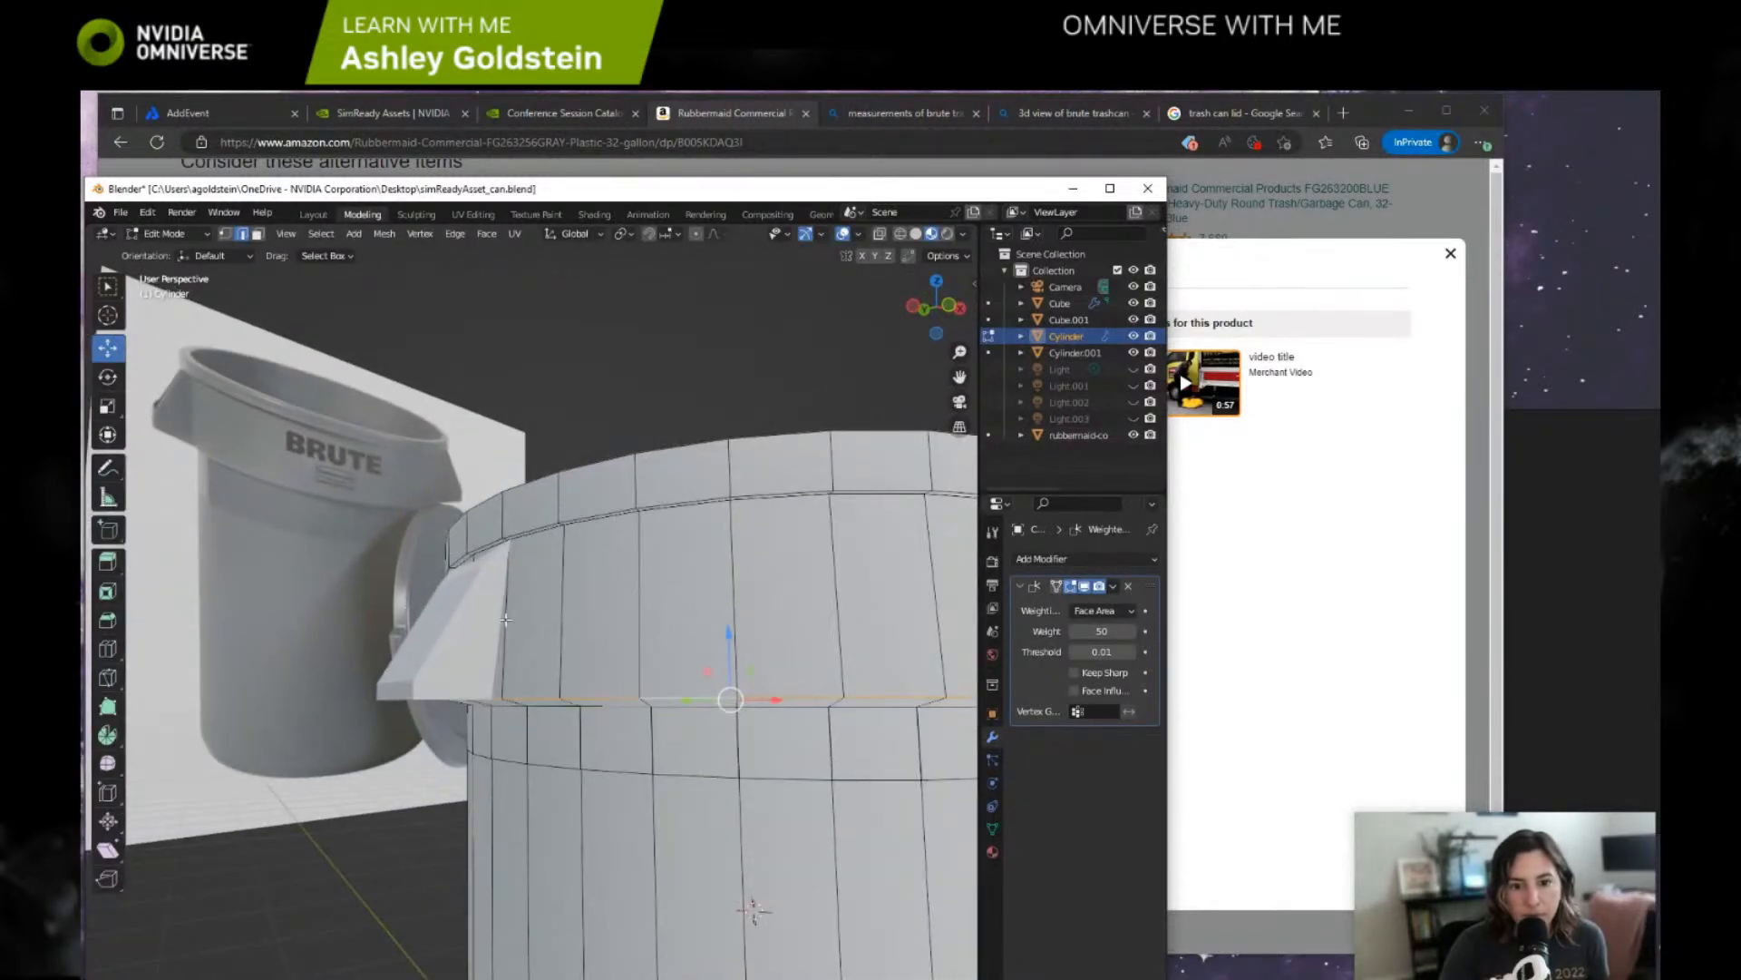
{"action": "middle_click_drag", "start_coordinate": [776, 736], "coordinate": [469, 648], "text": "shift"}
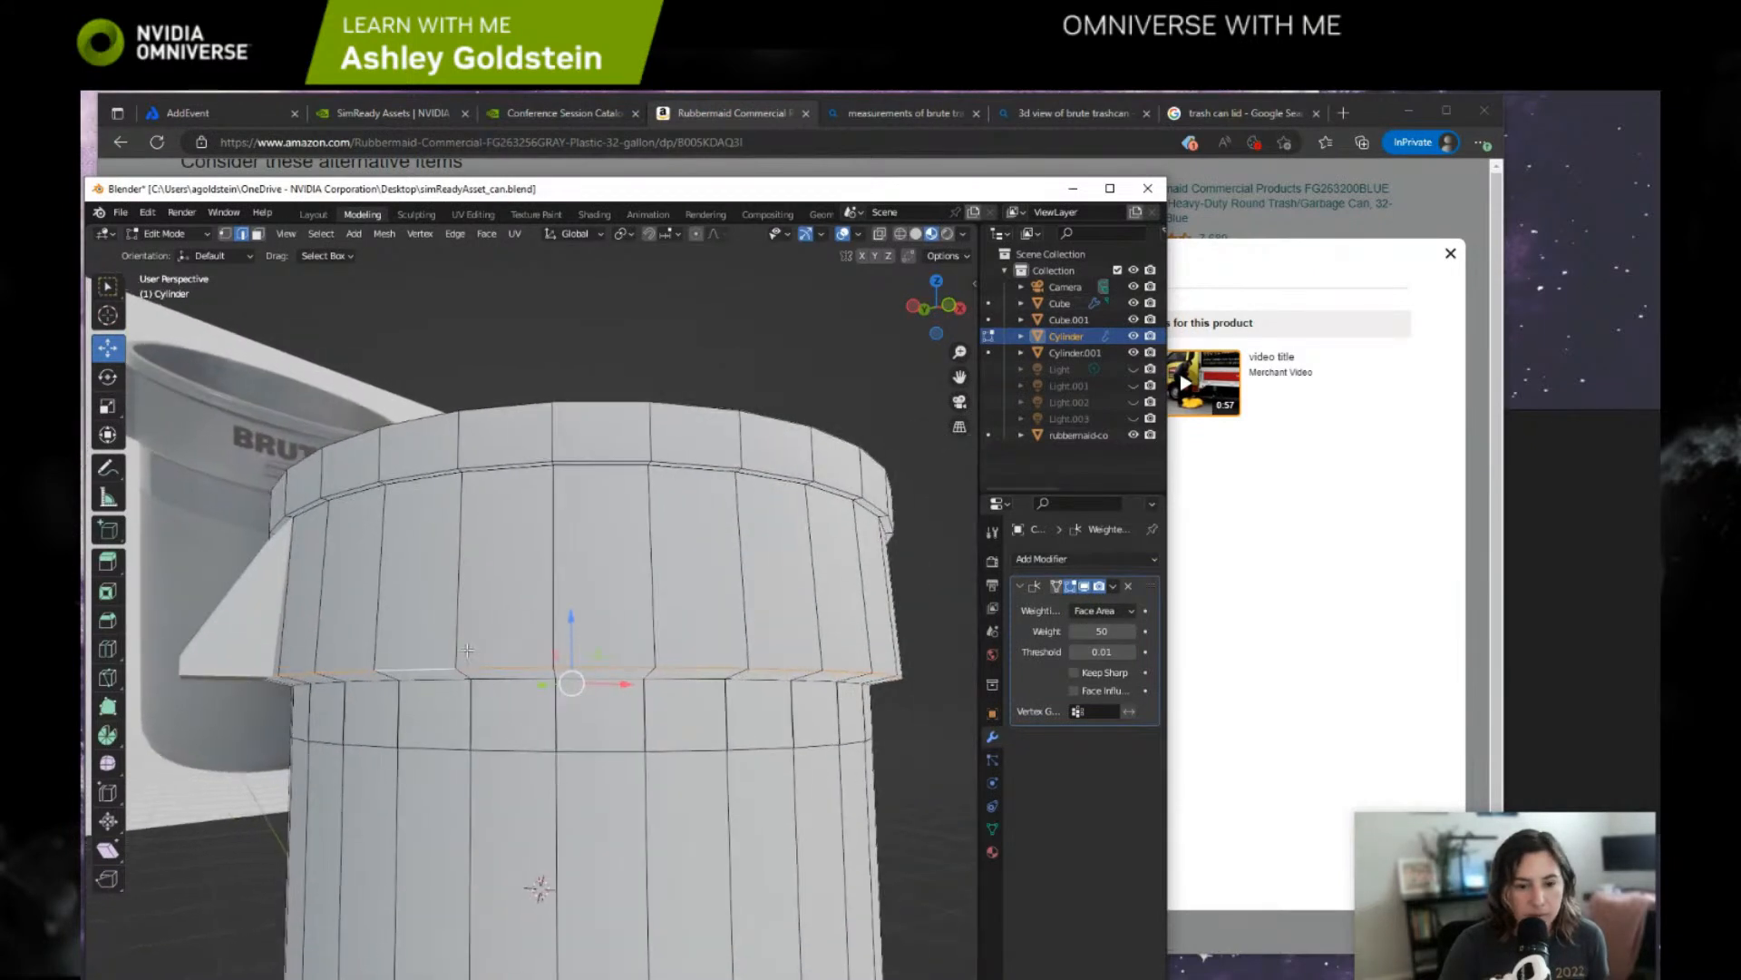
{"action": "key", "text": "s"}
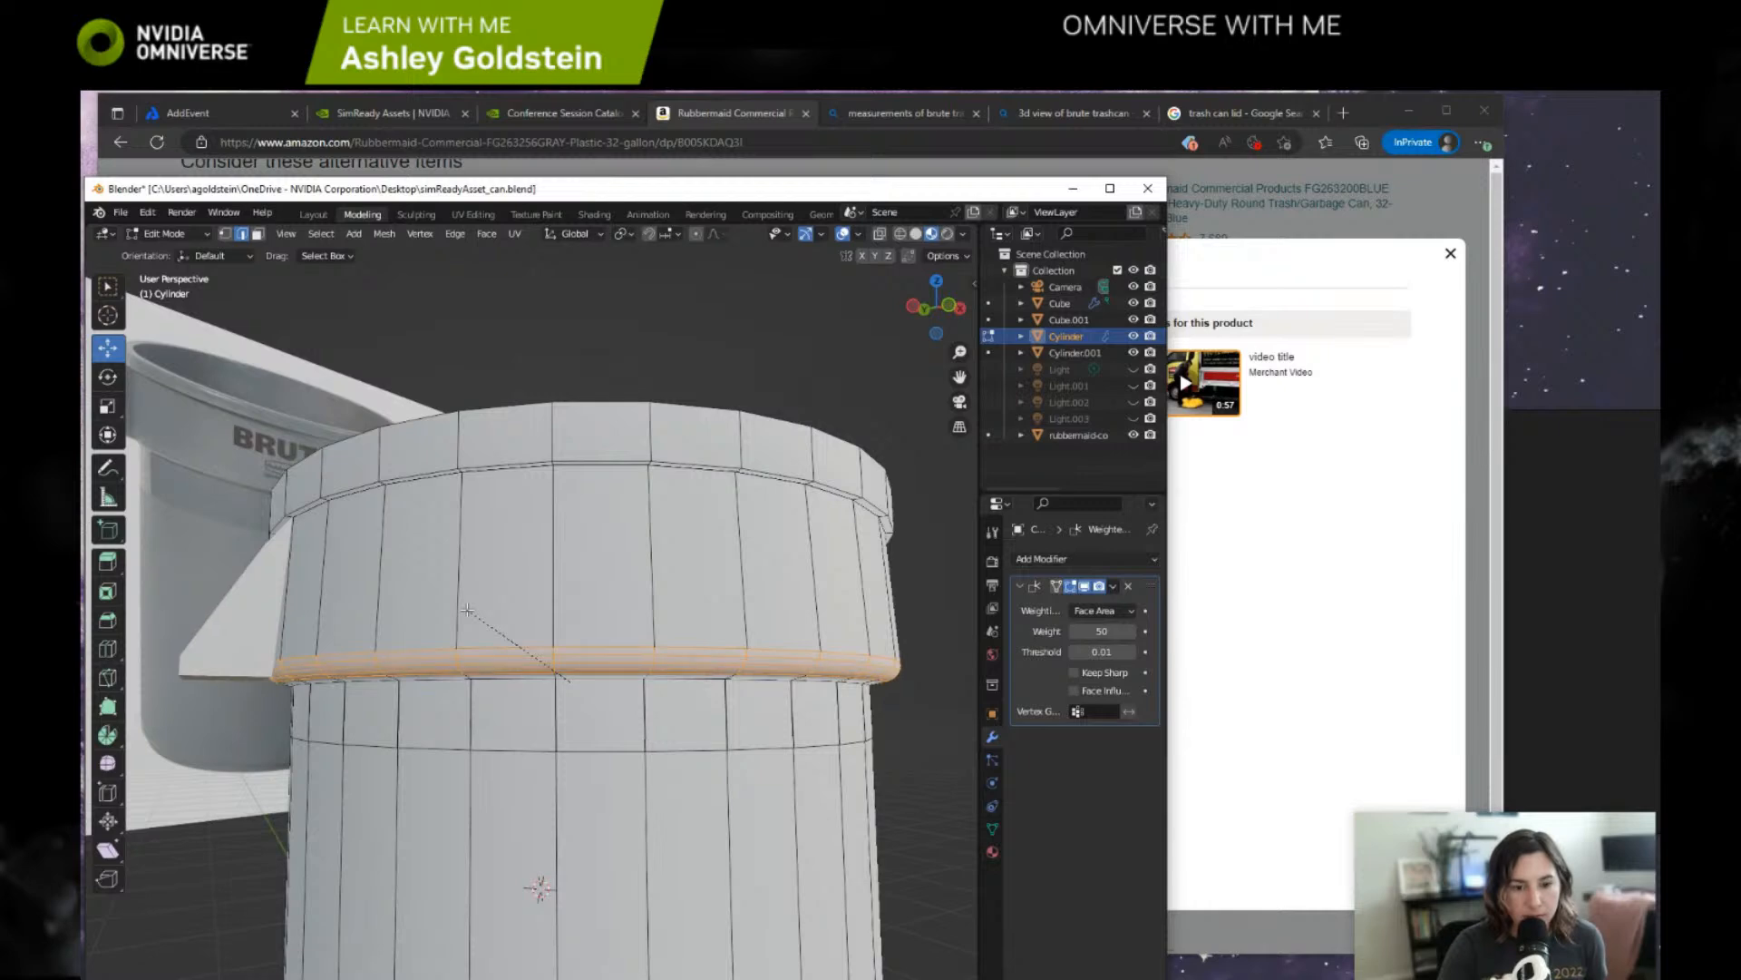
{"action": "left_click", "coordinate": [467, 609]}
{"action": "left_click", "coordinate": [917, 730], "text": "alt"}
Select the edge loop on the body a little below the band and scale it uniformly to about 1.002.
{"action": "middle_click_drag", "start_coordinate": [917, 730], "coordinate": [270, 645]}
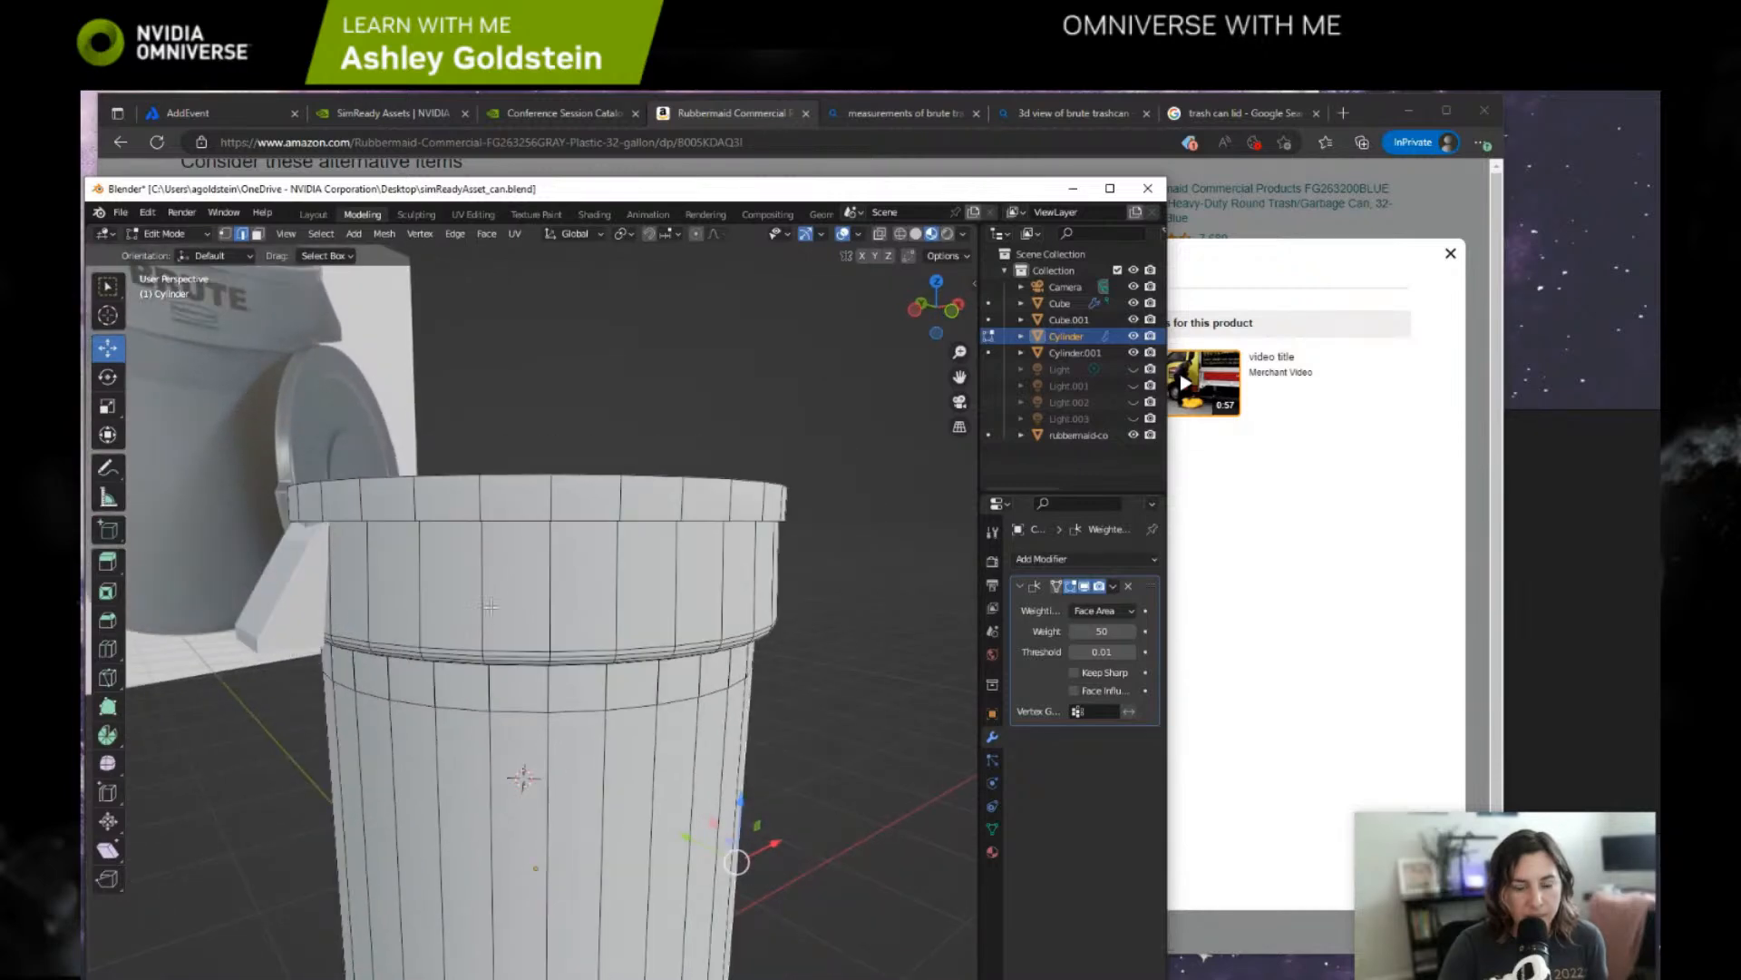
{"action": "scroll", "coordinate": [608, 635], "scroll_direction": "up", "scroll_amount": 2}
{"action": "middle_click_drag", "start_coordinate": [681, 710], "coordinate": [680, 666]}
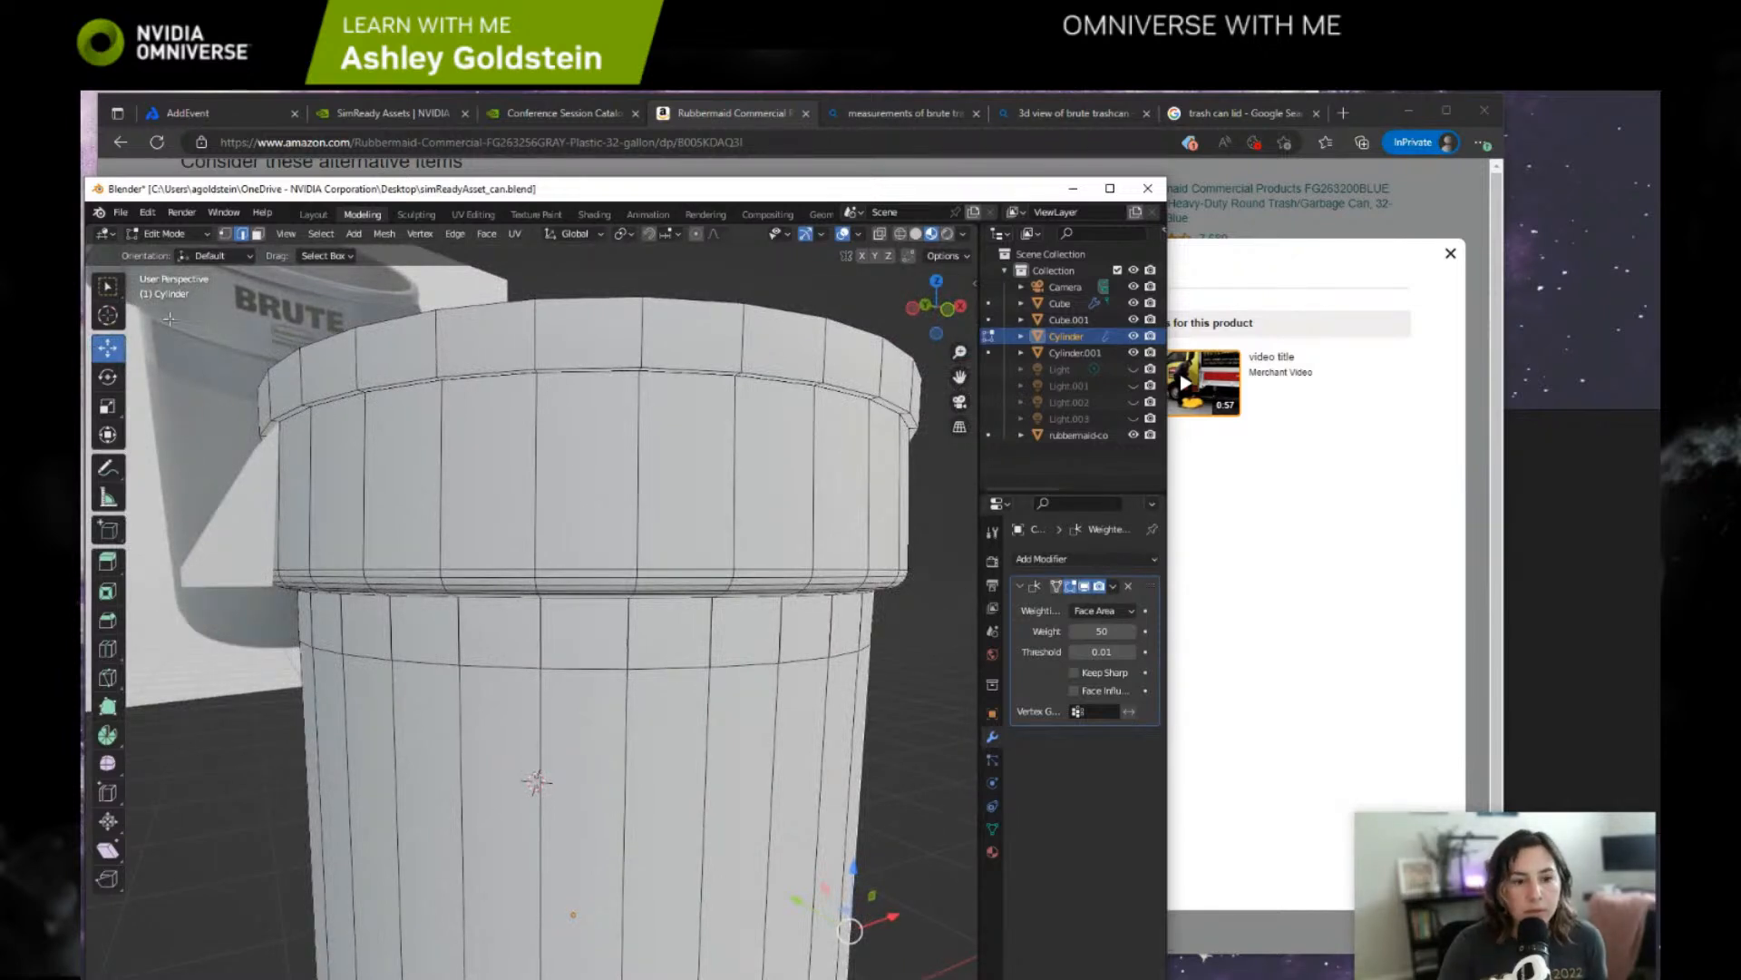
{"action": "left_click", "coordinate": [364, 660]}
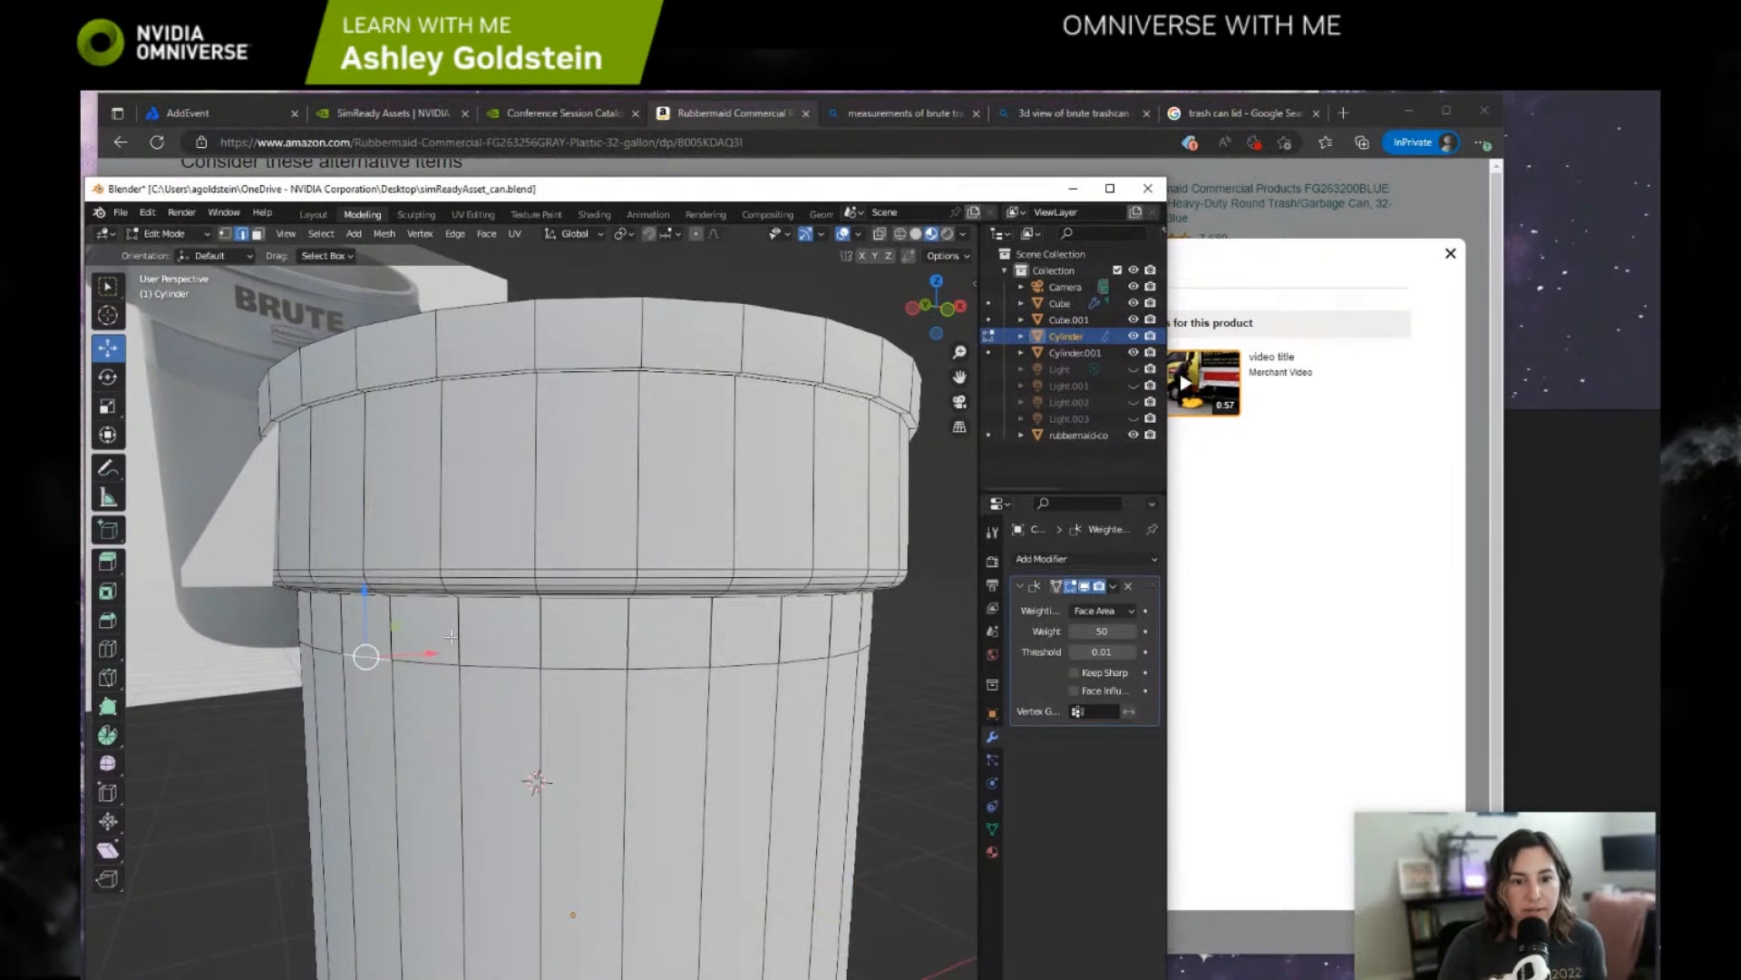
{"action": "left_click", "coordinate": [436, 663], "text": "alt"}
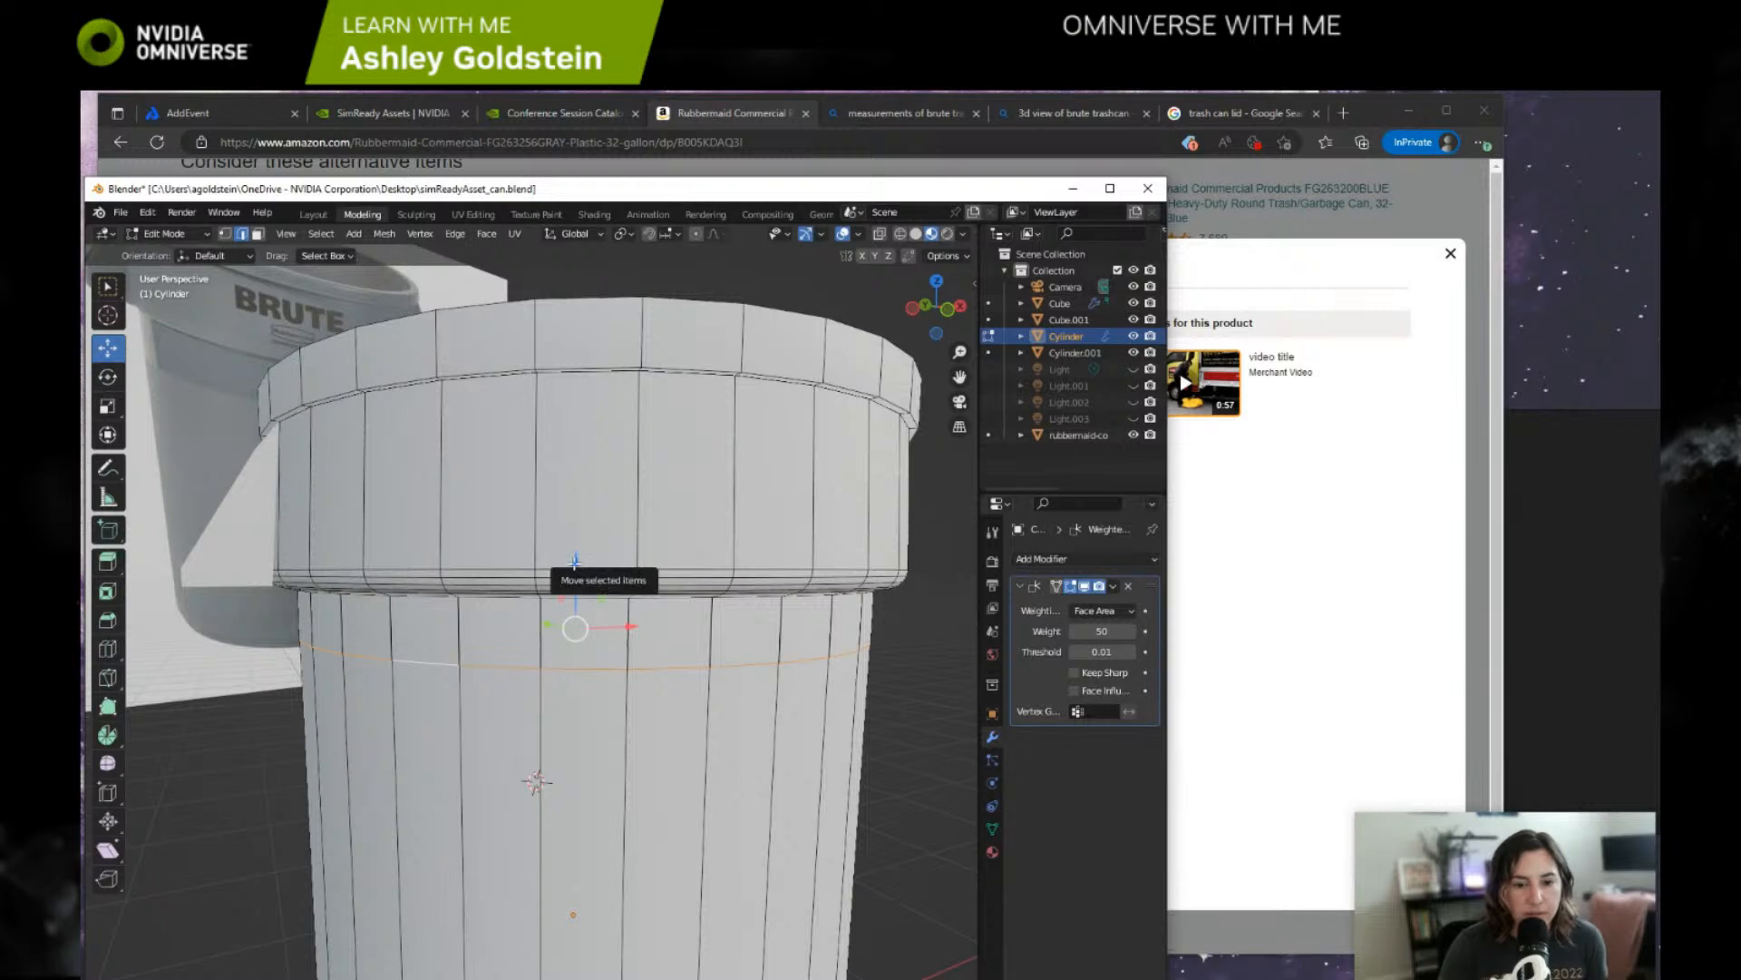
{"action": "key", "text": "s"}
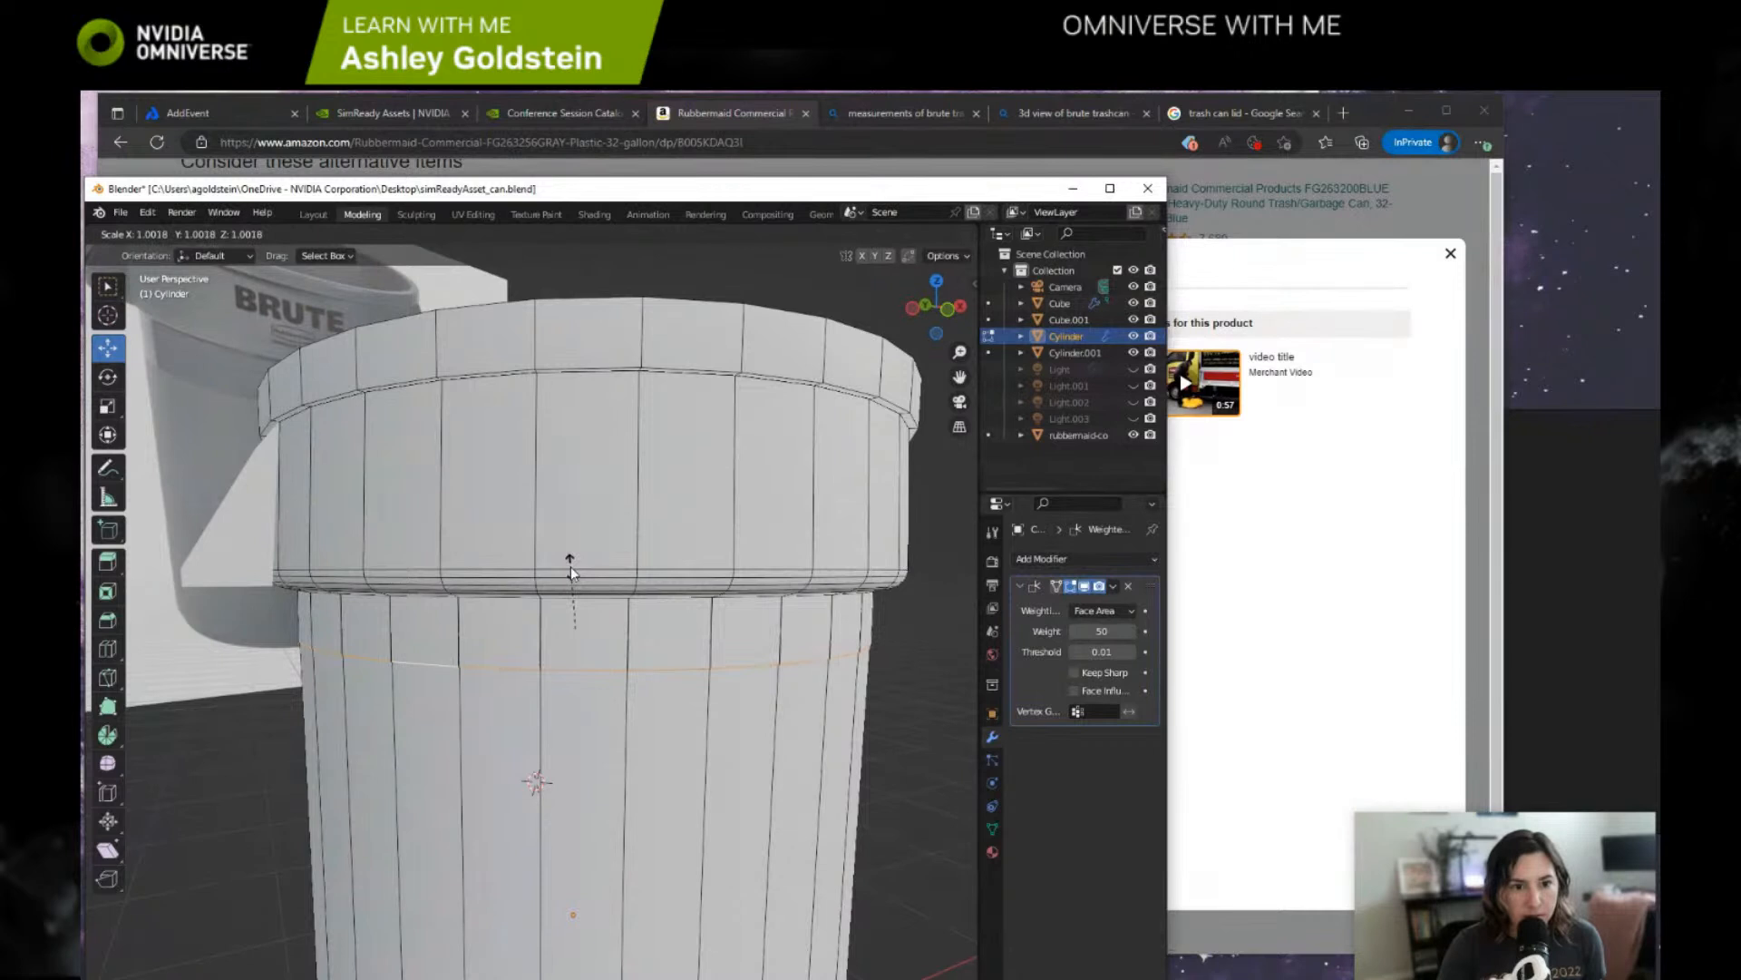
{"action": "left_click", "coordinate": [570, 566]}
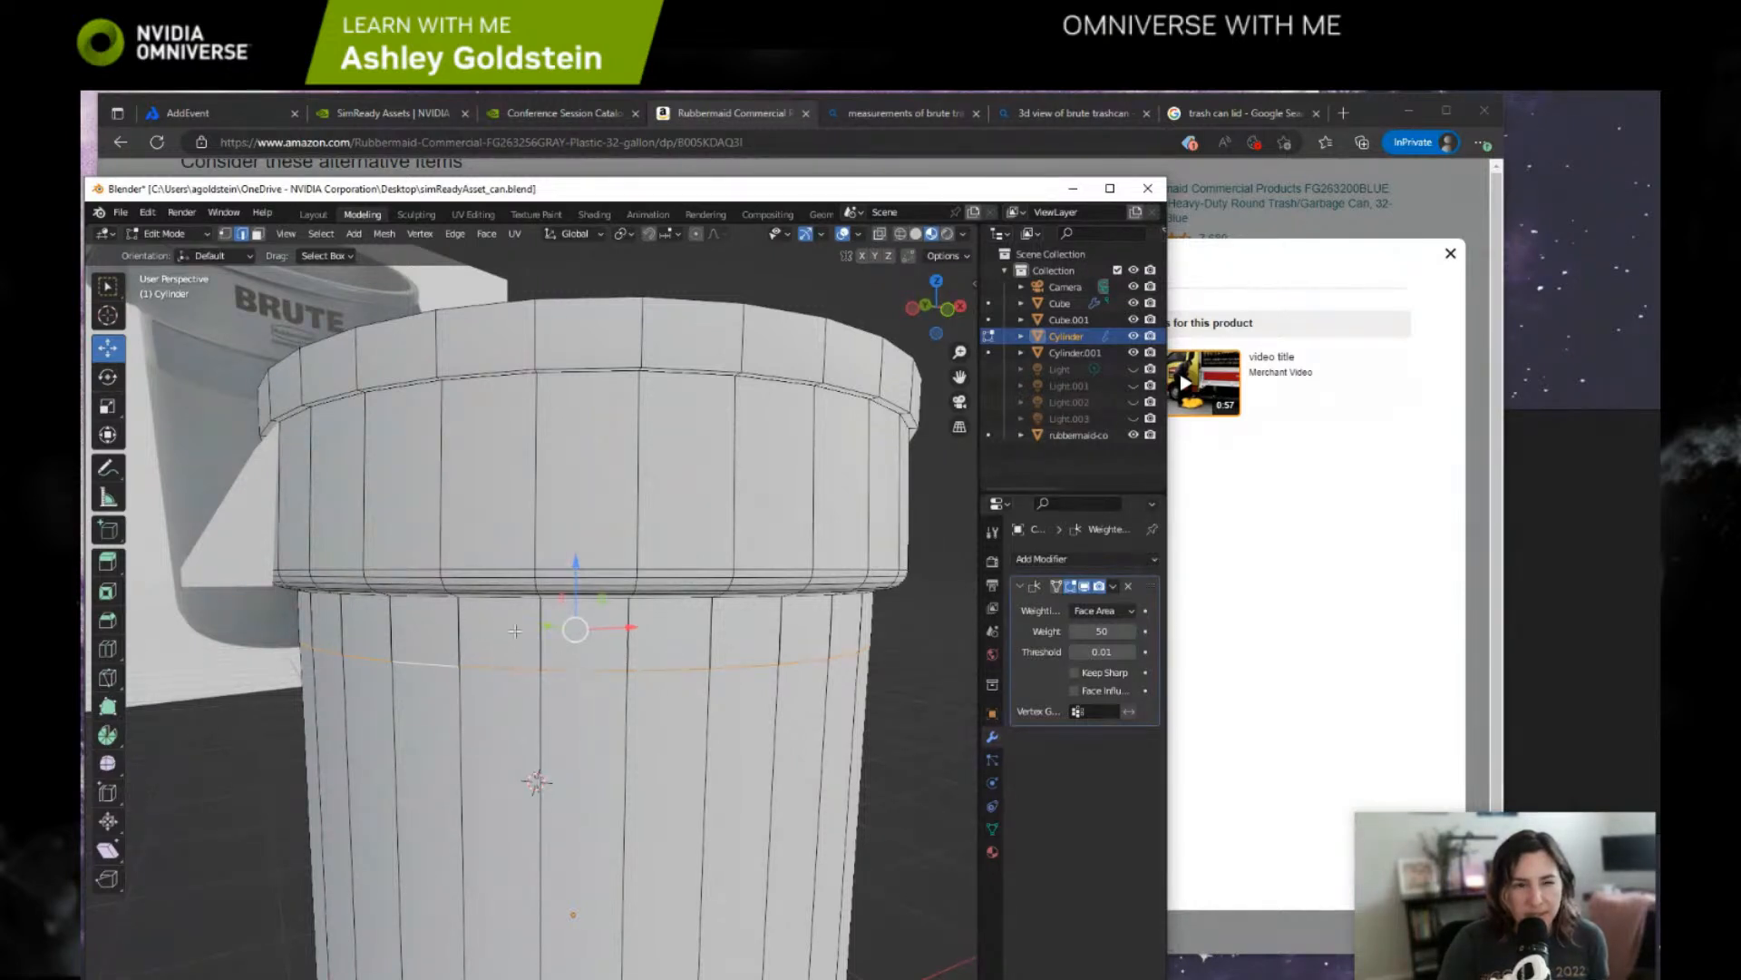
Deselect the body loop and switch the viewport to wireframe shading to examine the can from above.
{"action": "mouse_move", "coordinate": [515, 630]}
{"action": "middle_mouse_down"}
{"action": "mouse_move", "coordinate": [555, 678]}
{"action": "mouse_move", "coordinate": [523, 620]}
{"action": "mouse_move", "coordinate": [540, 630]}
{"action": "middle_mouse_up"}
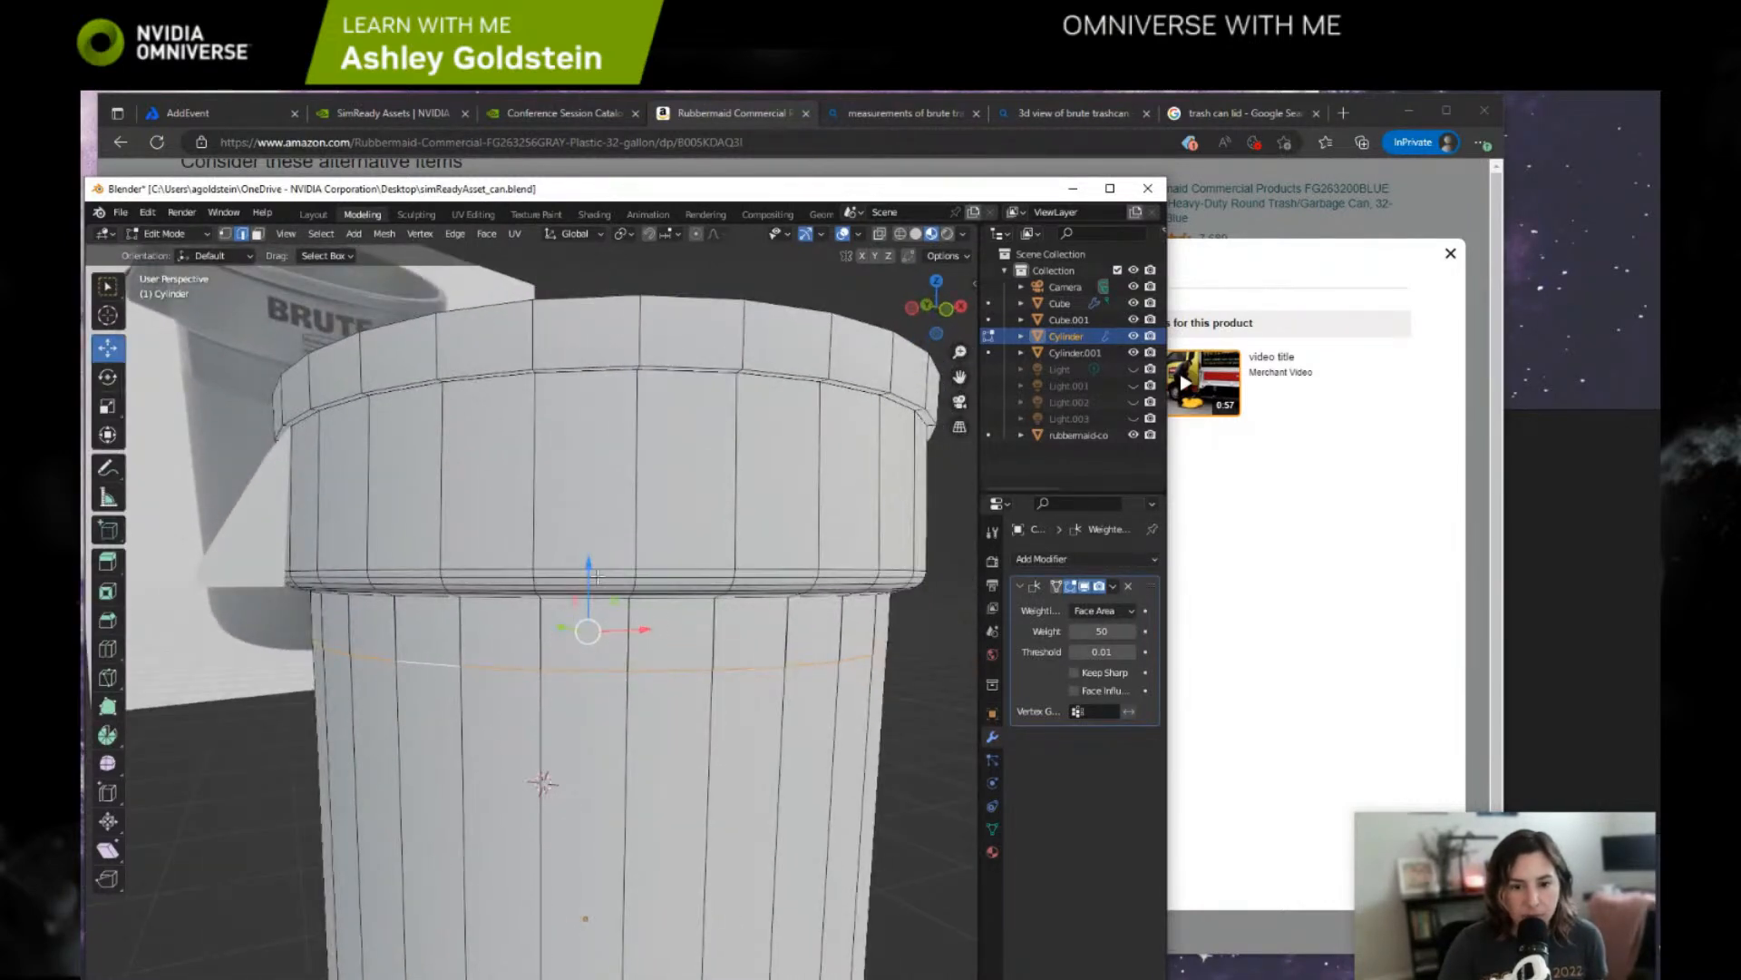
{"action": "left_click", "coordinate": [910, 668]}
{"action": "middle_click_drag", "start_coordinate": [909, 668], "coordinate": [903, 675]}
{"action": "scroll", "coordinate": [903, 675], "scroll_direction": "down", "scroll_amount": 2}
{"action": "mouse_move", "coordinate": [771, 589]}
{"action": "middle_mouse_down"}
{"action": "mouse_move", "coordinate": [690, 745]}
{"action": "mouse_move", "coordinate": [798, 508]}
{"action": "middle_mouse_up"}
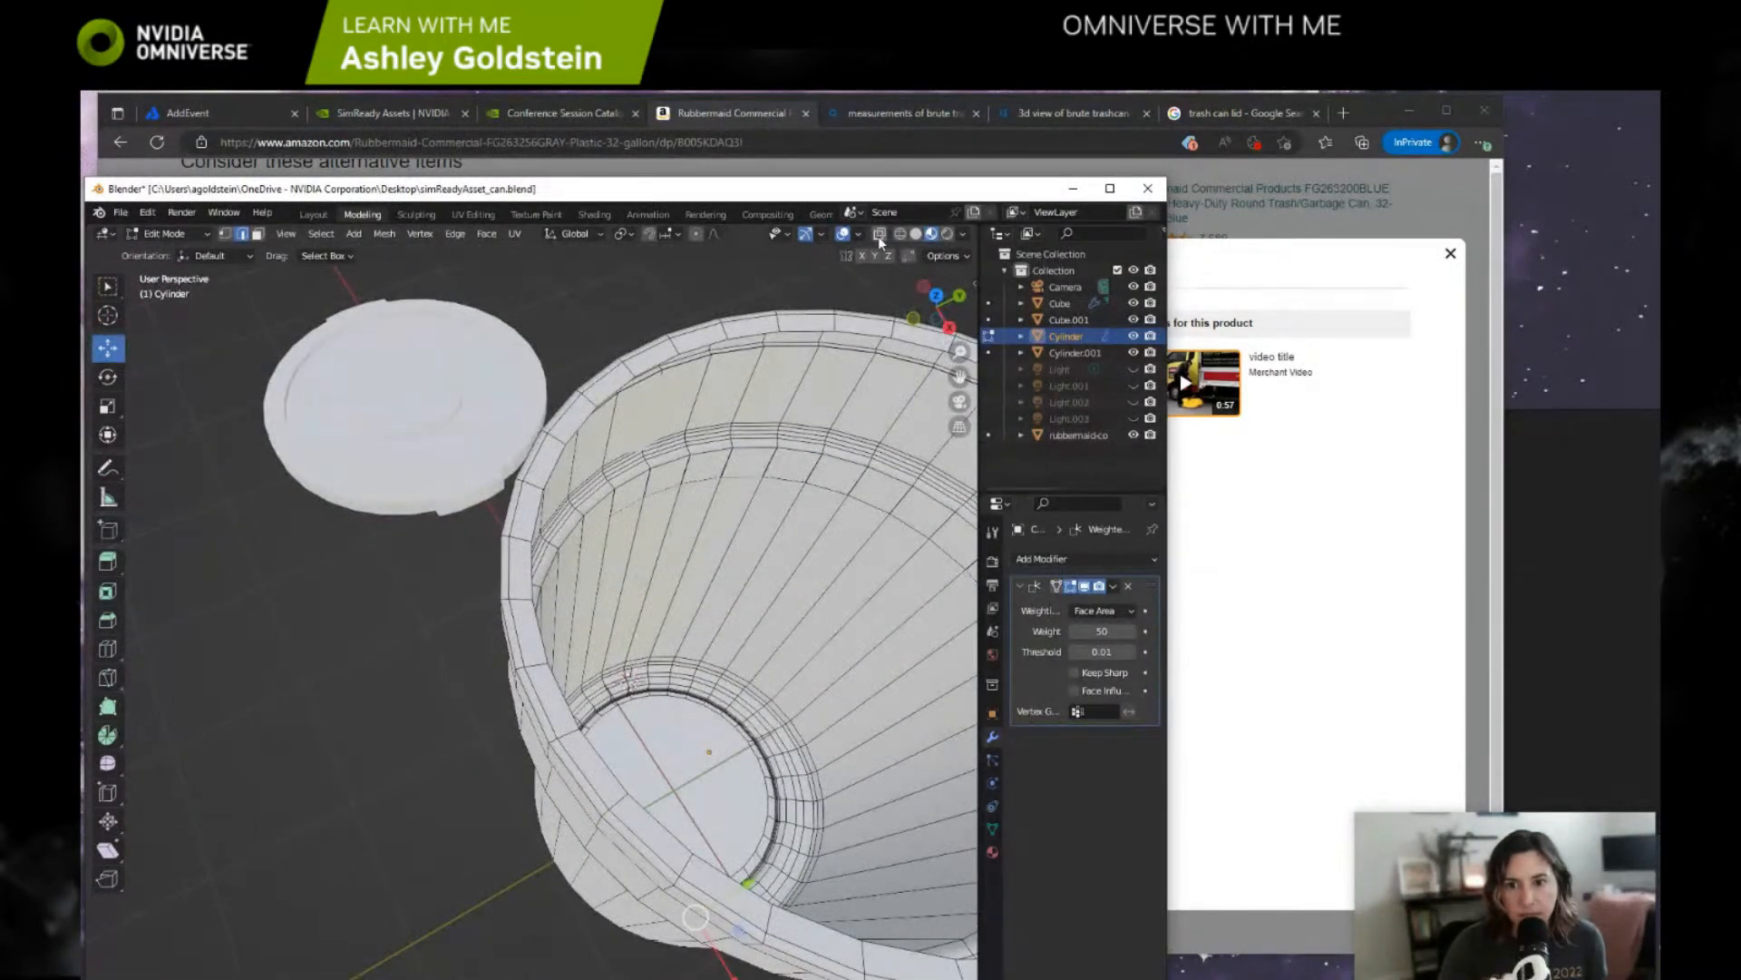
{"action": "left_click", "coordinate": [904, 234]}
{"action": "middle_click_drag", "start_coordinate": [471, 607], "coordinate": [553, 674]}
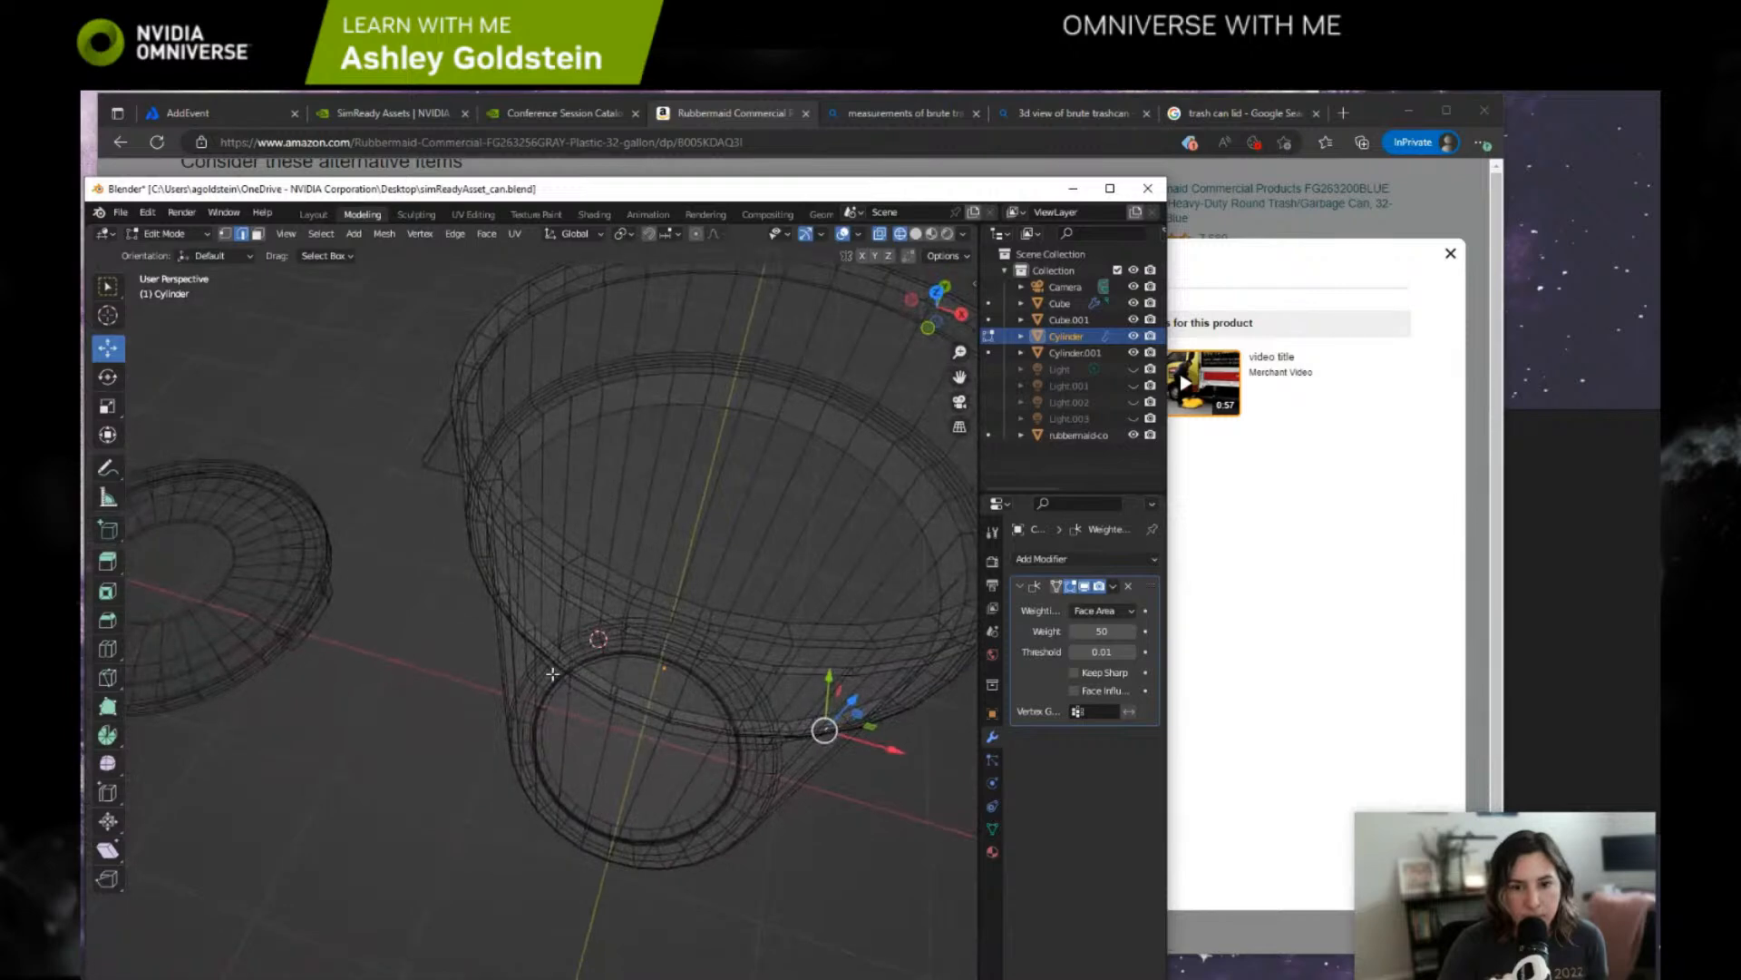
Switch the viewport from wireframe back to shaded display and compare the can's rim, band and handle with the reference image.
{"action": "middle_click_drag", "start_coordinate": [644, 598], "coordinate": [724, 502]}
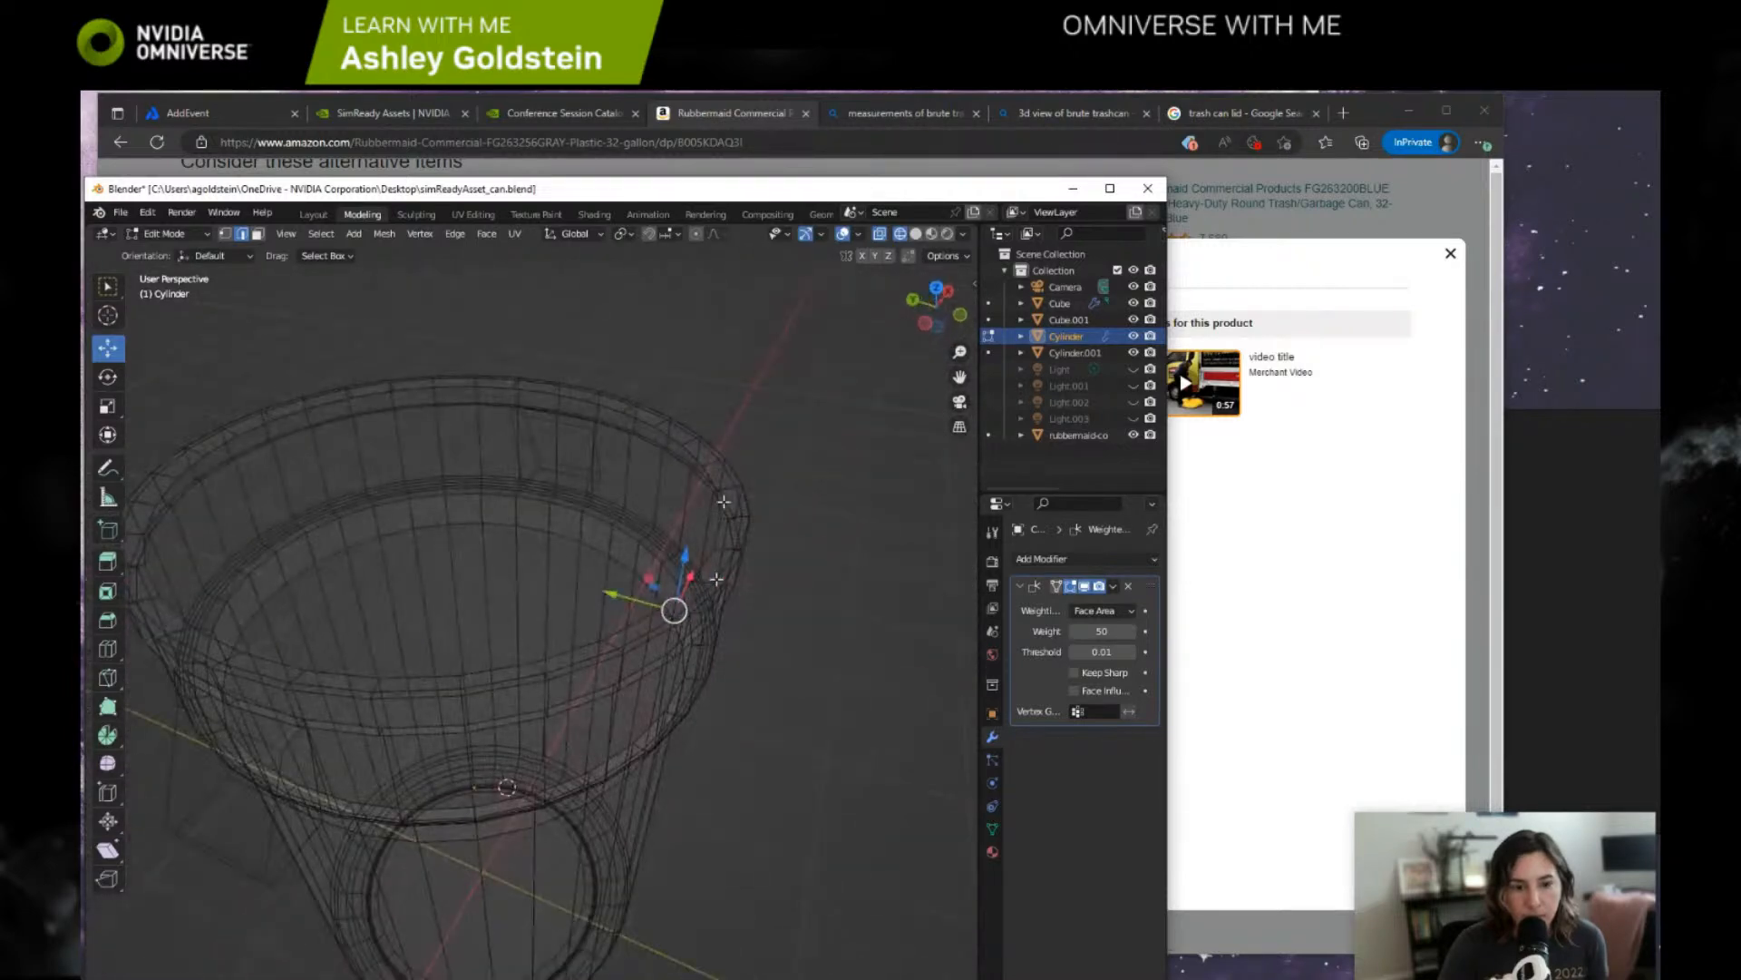
{"action": "left_click", "coordinate": [916, 233]}
{"action": "scroll", "coordinate": [753, 558], "scroll_direction": "up", "scroll_amount": 3}
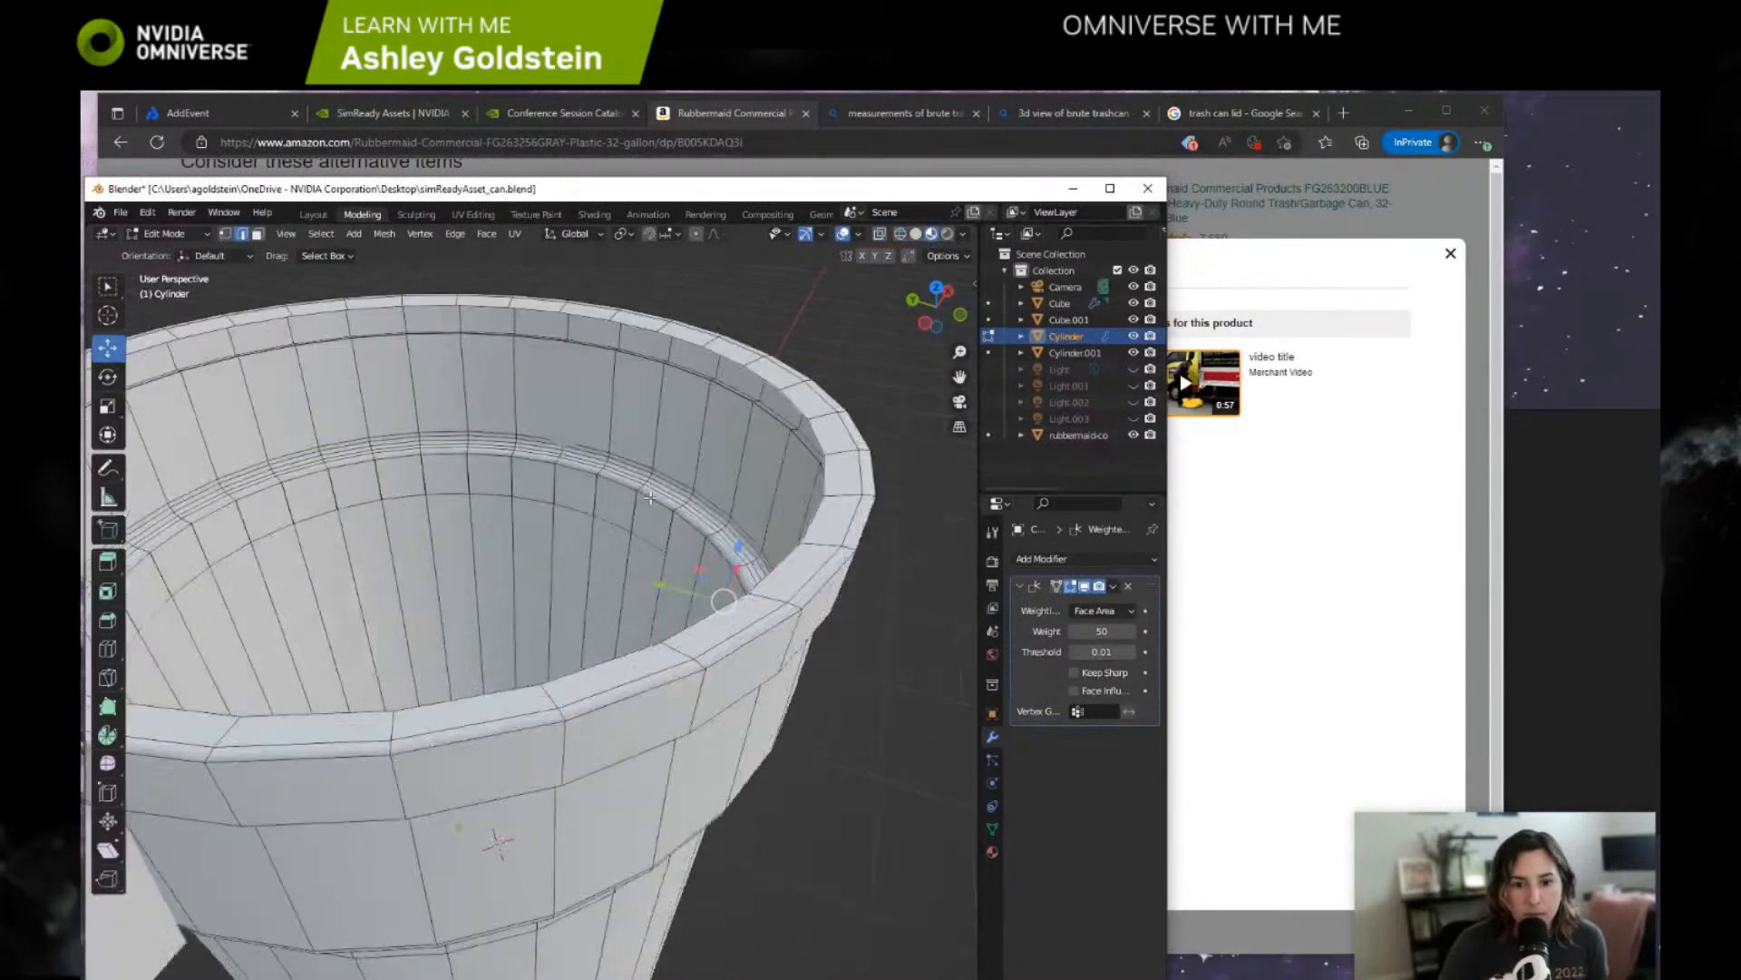
{"action": "middle_click_drag", "start_coordinate": [728, 568], "coordinate": [703, 925]}
{"action": "scroll", "coordinate": [490, 408], "scroll_direction": "down", "scroll_amount": 2}
{"action": "middle_click_drag", "start_coordinate": [354, 363], "coordinate": [571, 558], "text": "shift"}
{"action": "scroll", "coordinate": [570, 558], "scroll_direction": "up", "scroll_amount": 3}
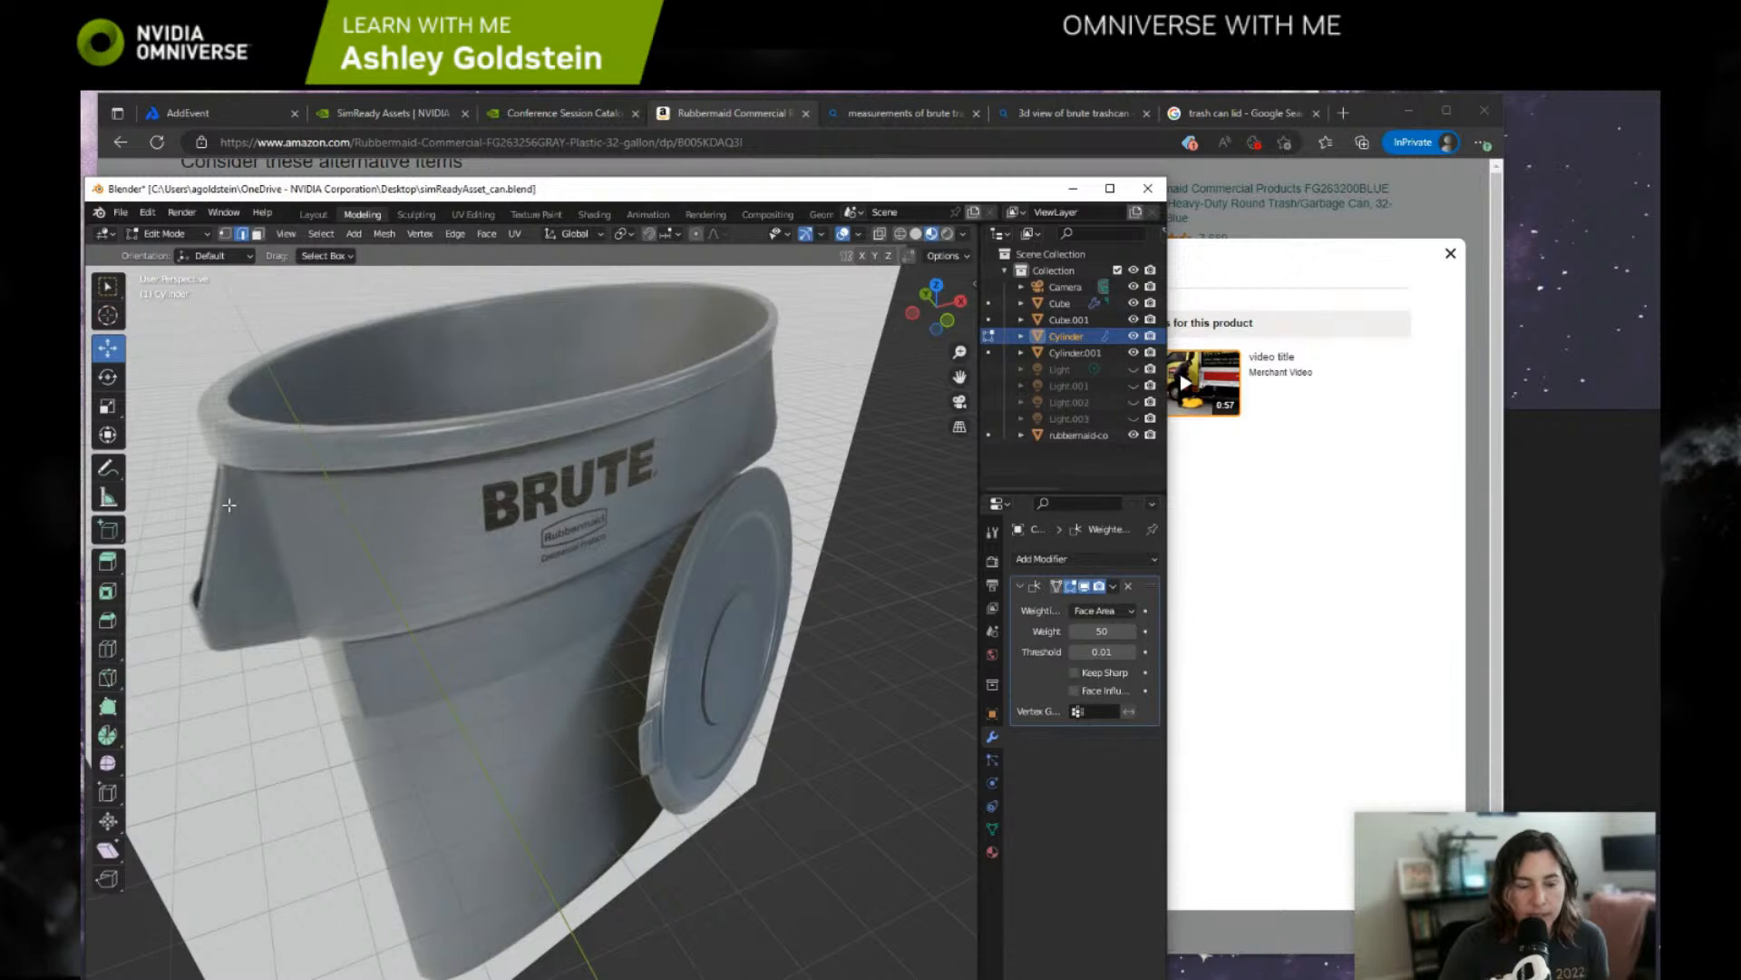
{"action": "scroll", "coordinate": [541, 641], "scroll_direction": "down", "scroll_amount": 1}
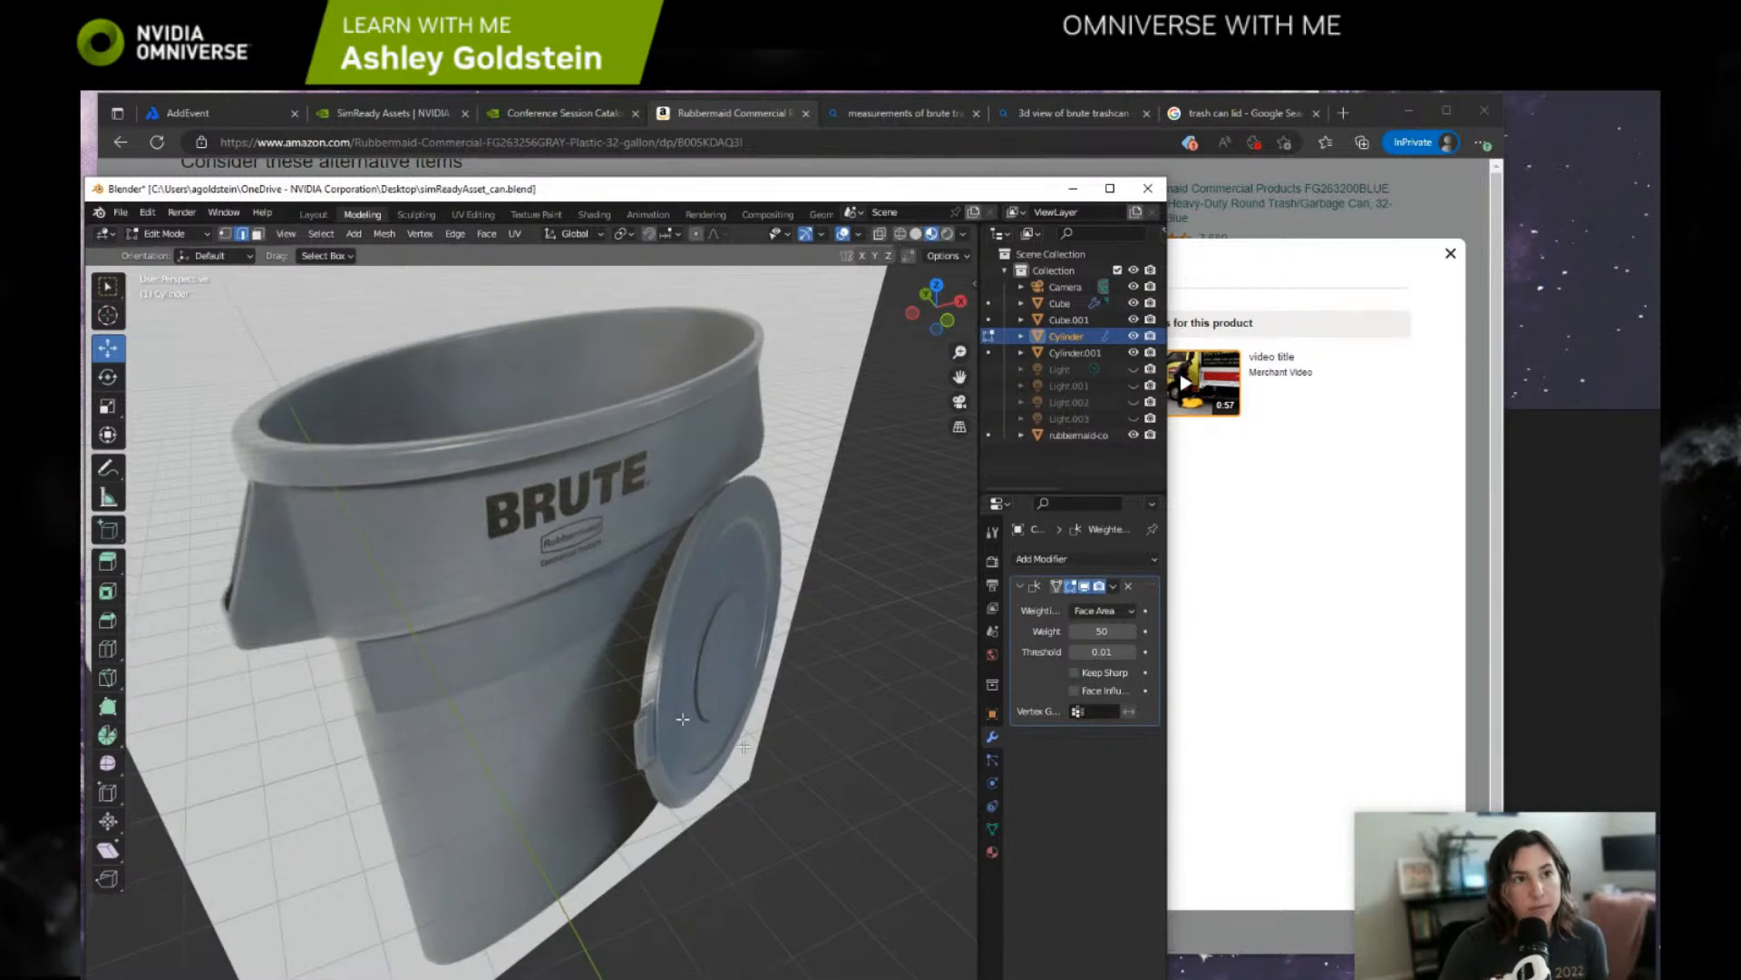
{"action": "scroll", "coordinate": [756, 691], "scroll_direction": "down", "scroll_amount": 2}
{"action": "middle_click_drag", "start_coordinate": [756, 692], "coordinate": [759, 677]}
{"action": "middle_click_drag", "start_coordinate": [819, 766], "coordinate": [601, 349]}
{"action": "scroll", "coordinate": [793, 753], "scroll_direction": "up", "scroll_amount": 3}
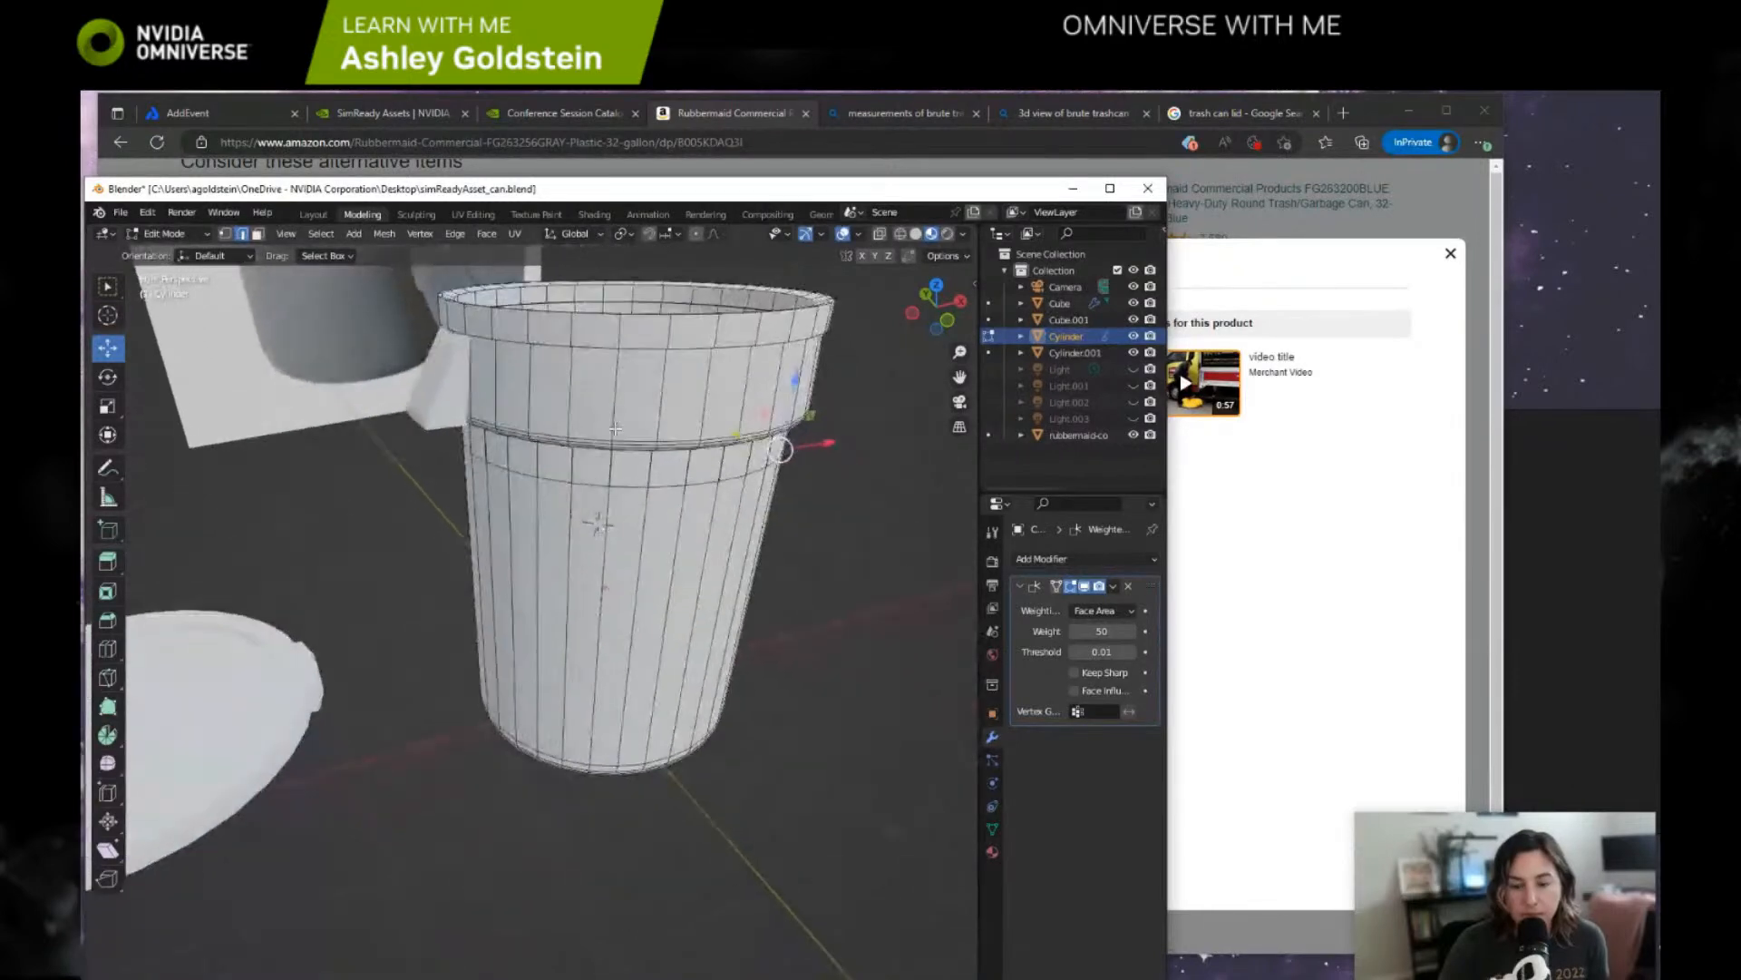
{"action": "scroll", "coordinate": [602, 399], "scroll_direction": "up", "scroll_amount": 3}
{"action": "middle_click_drag", "start_coordinate": [601, 414], "coordinate": [521, 701], "text": "shift"}
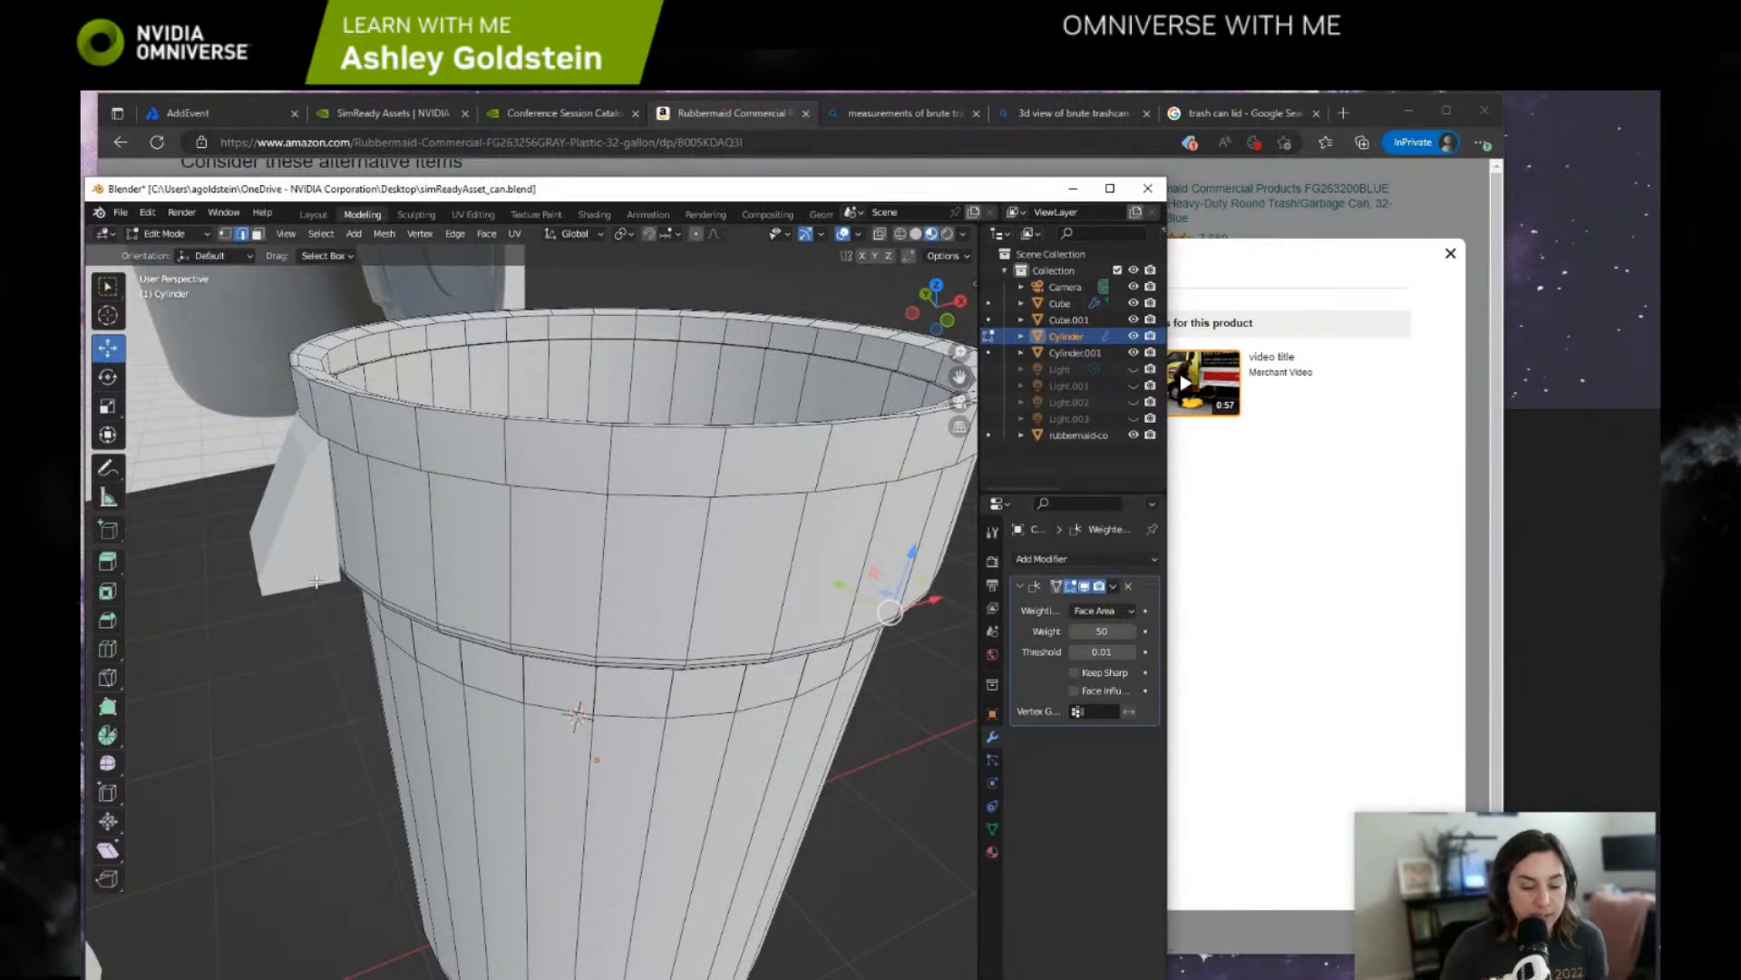
{"action": "middle_click_drag", "start_coordinate": [361, 601], "coordinate": [513, 650], "text": "shift"}
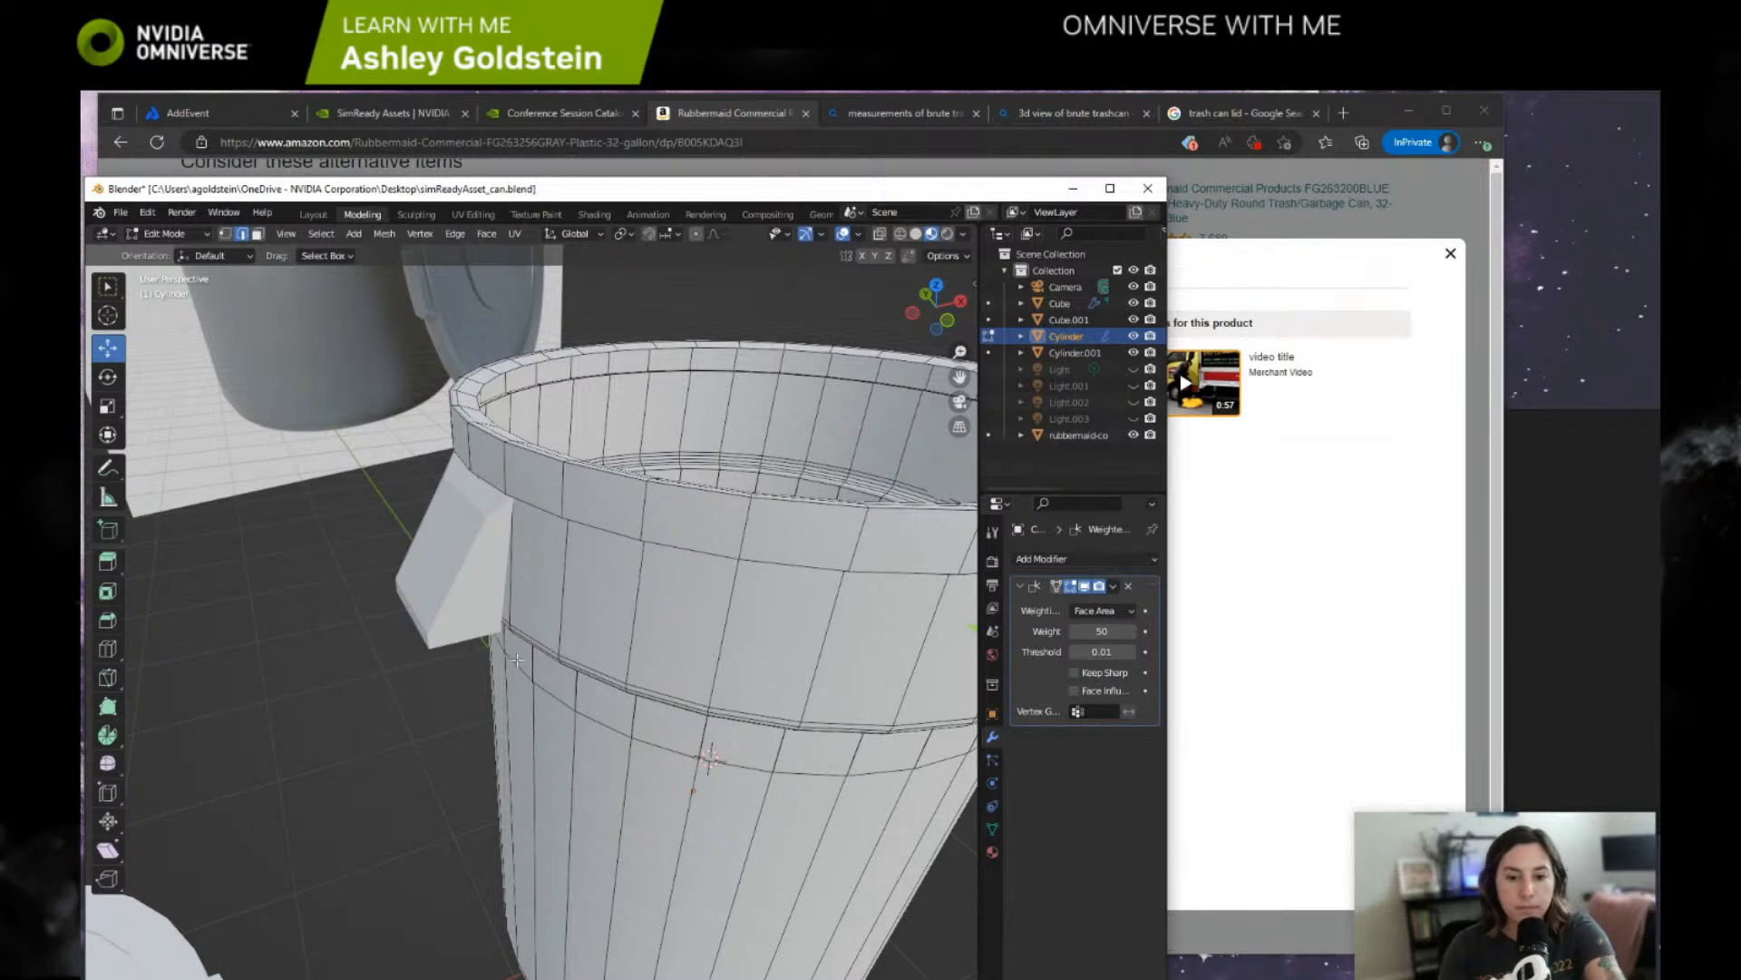
Try to bevel the lower outer edge loop of the can's rim with several segments.
{"action": "middle_click_drag", "start_coordinate": [618, 668], "coordinate": [560, 368]}
{"action": "left_click", "coordinate": [562, 368], "text": "alt"}
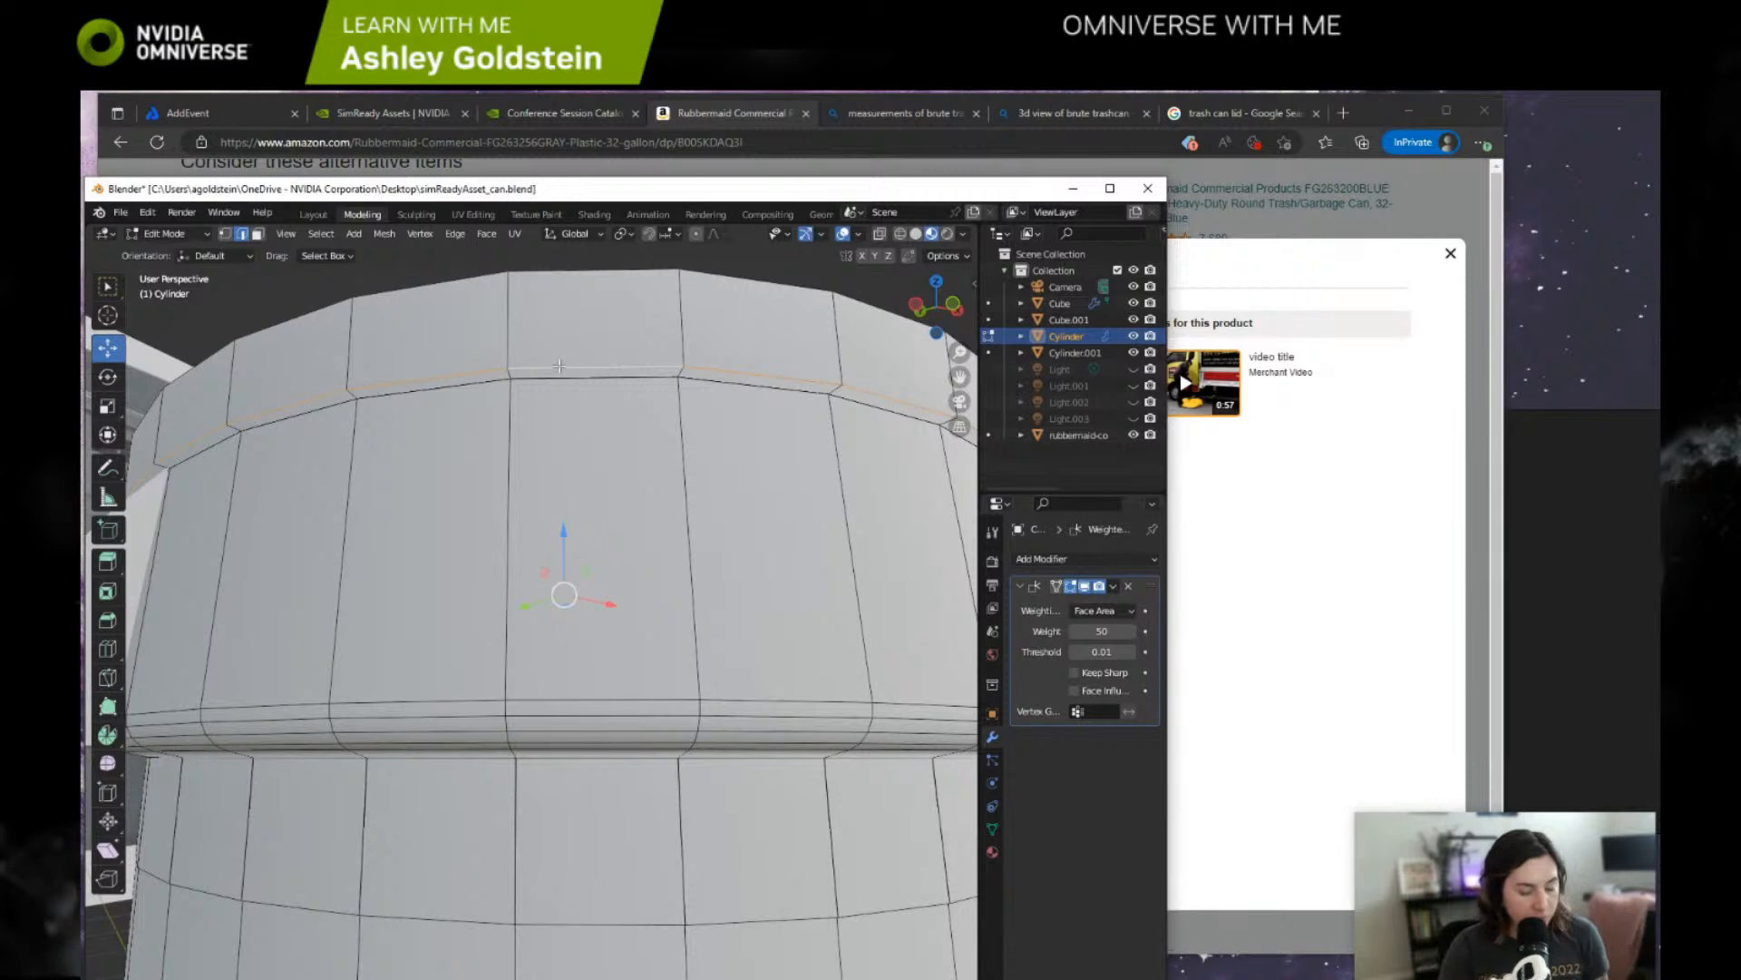
{"action": "key", "text": "s"}
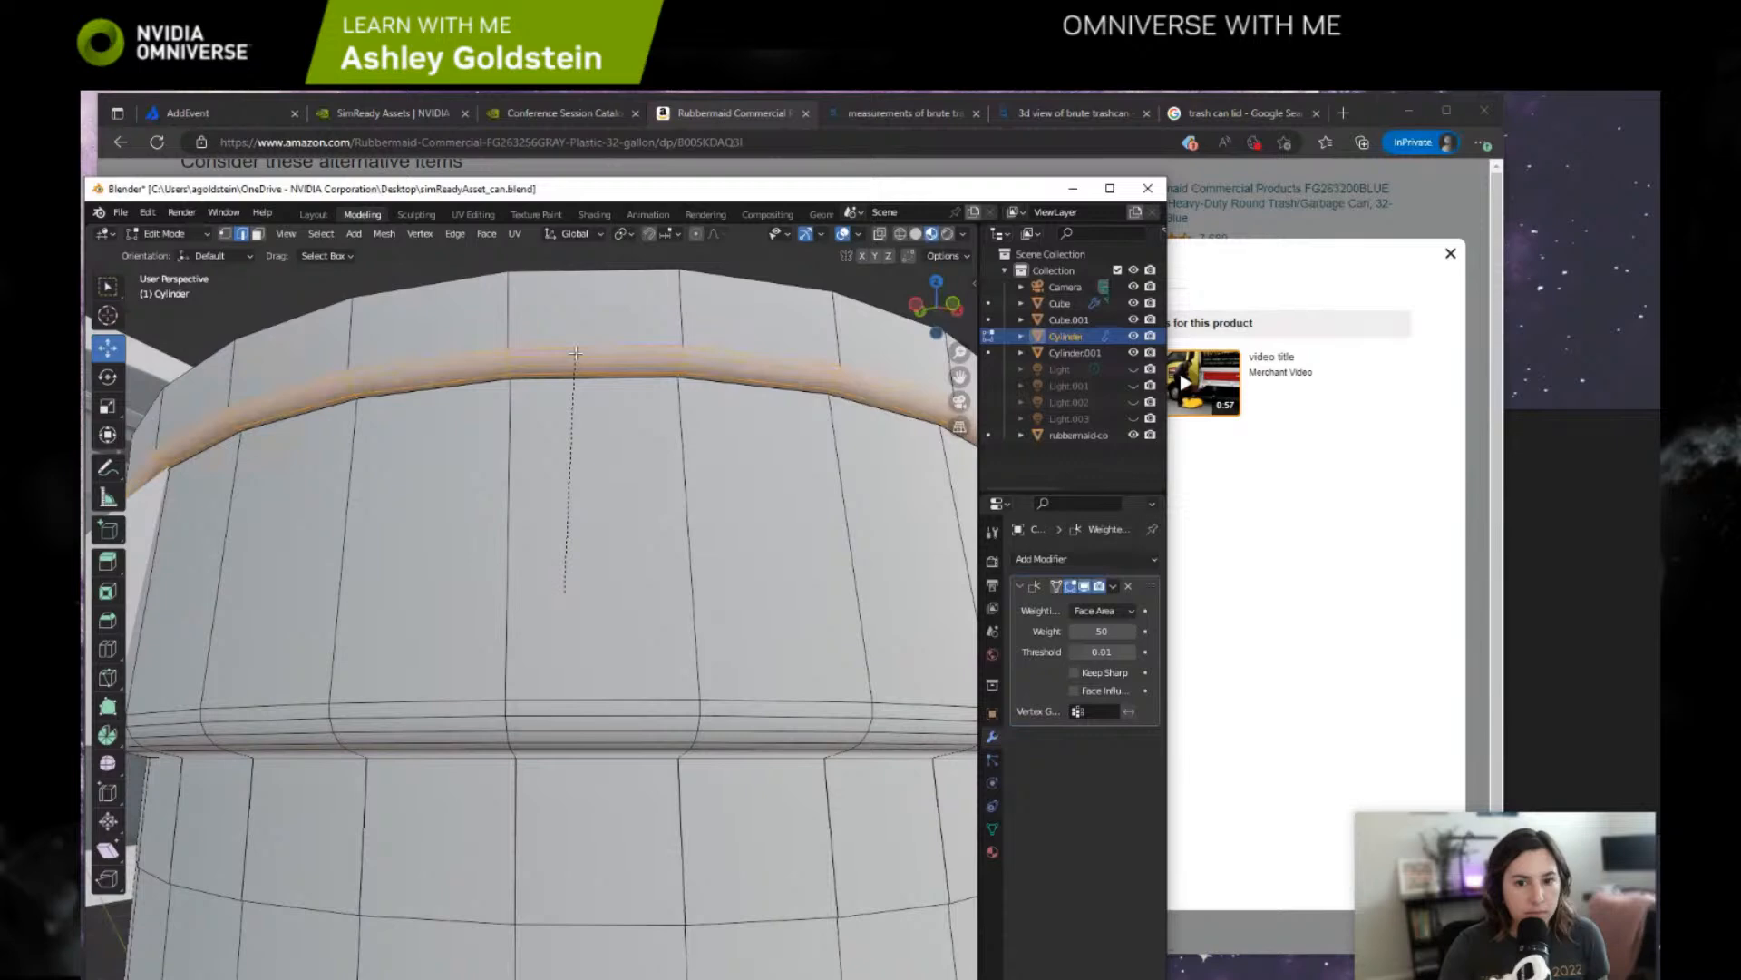
{"action": "left_click", "coordinate": [576, 352]}
{"action": "middle_click_drag", "start_coordinate": [576, 353], "coordinate": [634, 285]}
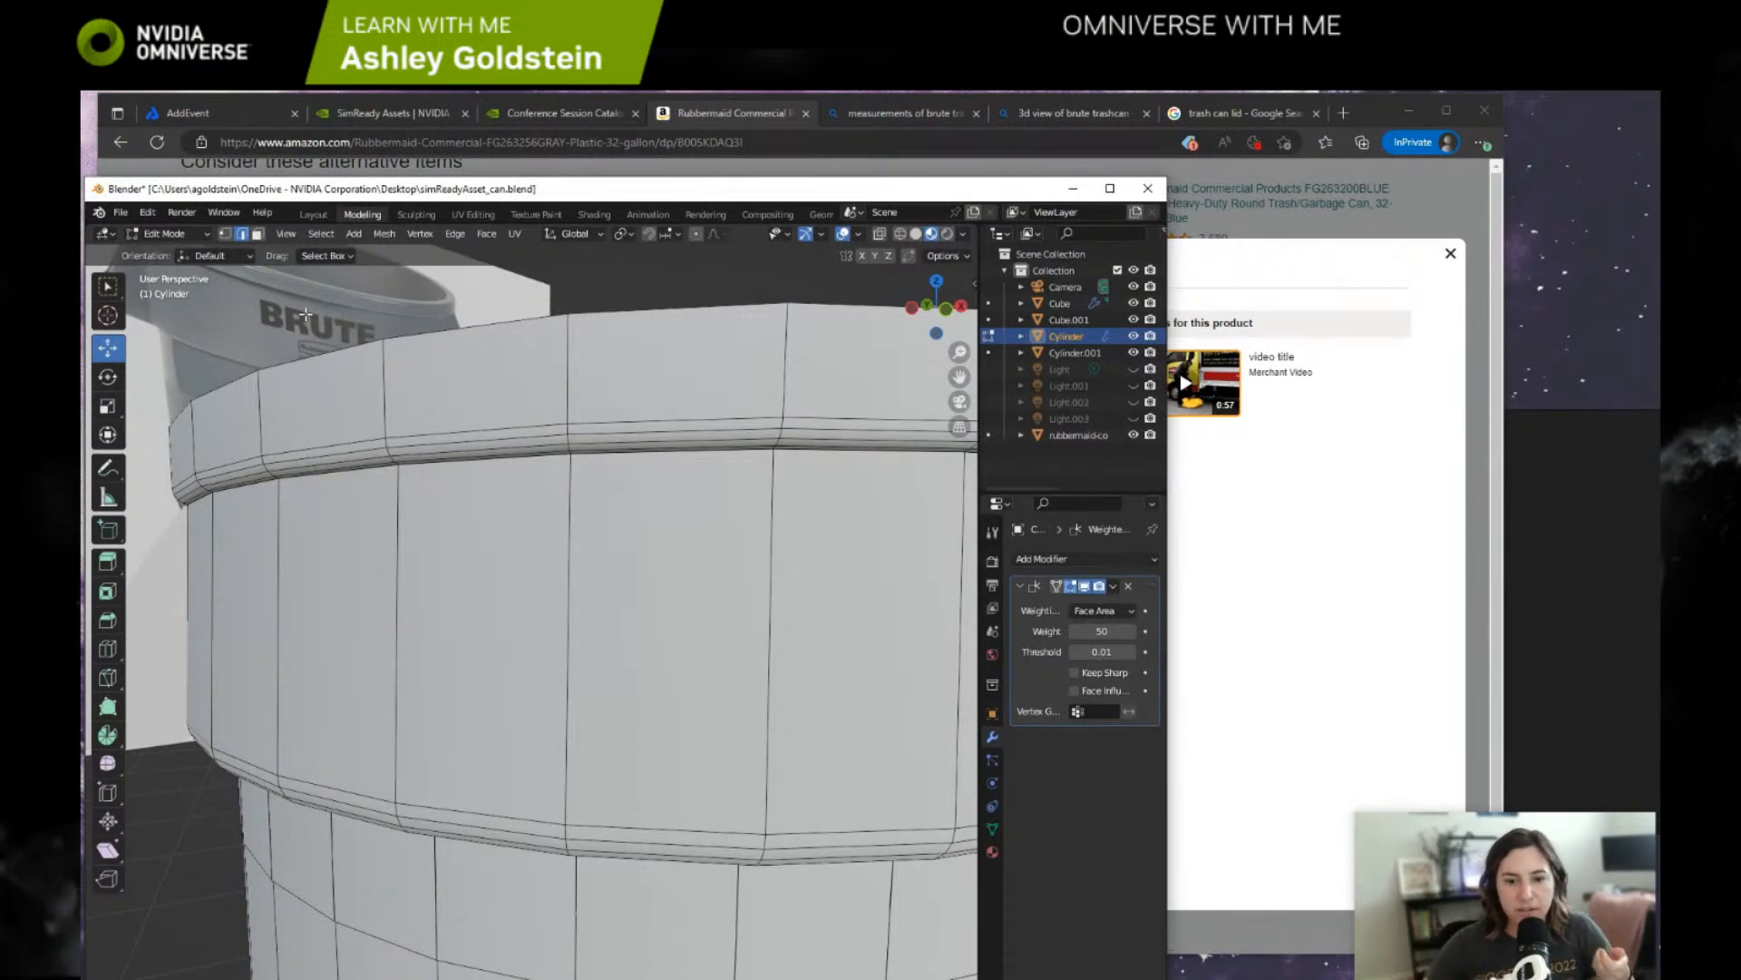
{"action": "left_click", "coordinate": [533, 487], "text": "alt"}
{"action": "key", "text": "ctrl+z"}
{"action": "middle_click_drag", "start_coordinate": [508, 452], "coordinate": [512, 408]}
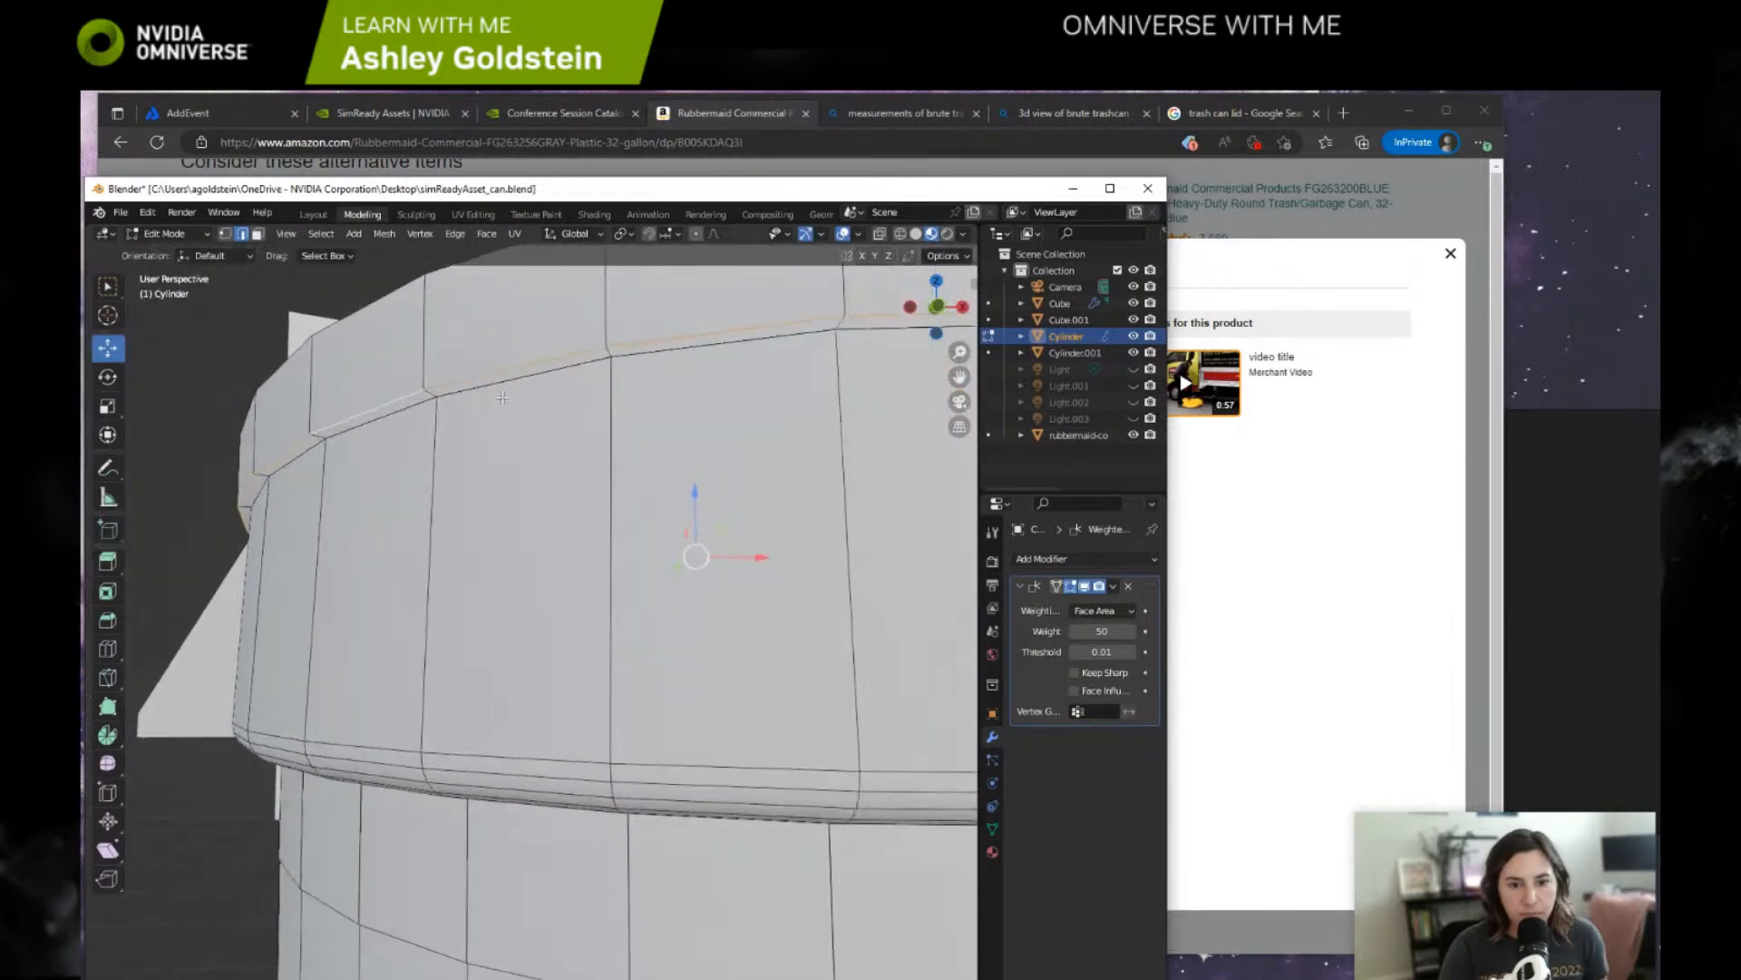
{"action": "left_click", "coordinate": [511, 379]}
{"action": "left_click", "coordinate": [648, 355], "text": "alt"}
{"action": "left_click_drag", "start_coordinate": [689, 490], "coordinate": [642, 533]}
{"action": "right_click", "coordinate": [642, 533]}
Select the edge loop around the inner side of the rim and raise it about 0.022 m along the Z axis.
{"action": "middle_click_drag", "start_coordinate": [661, 476], "coordinate": [529, 596]}
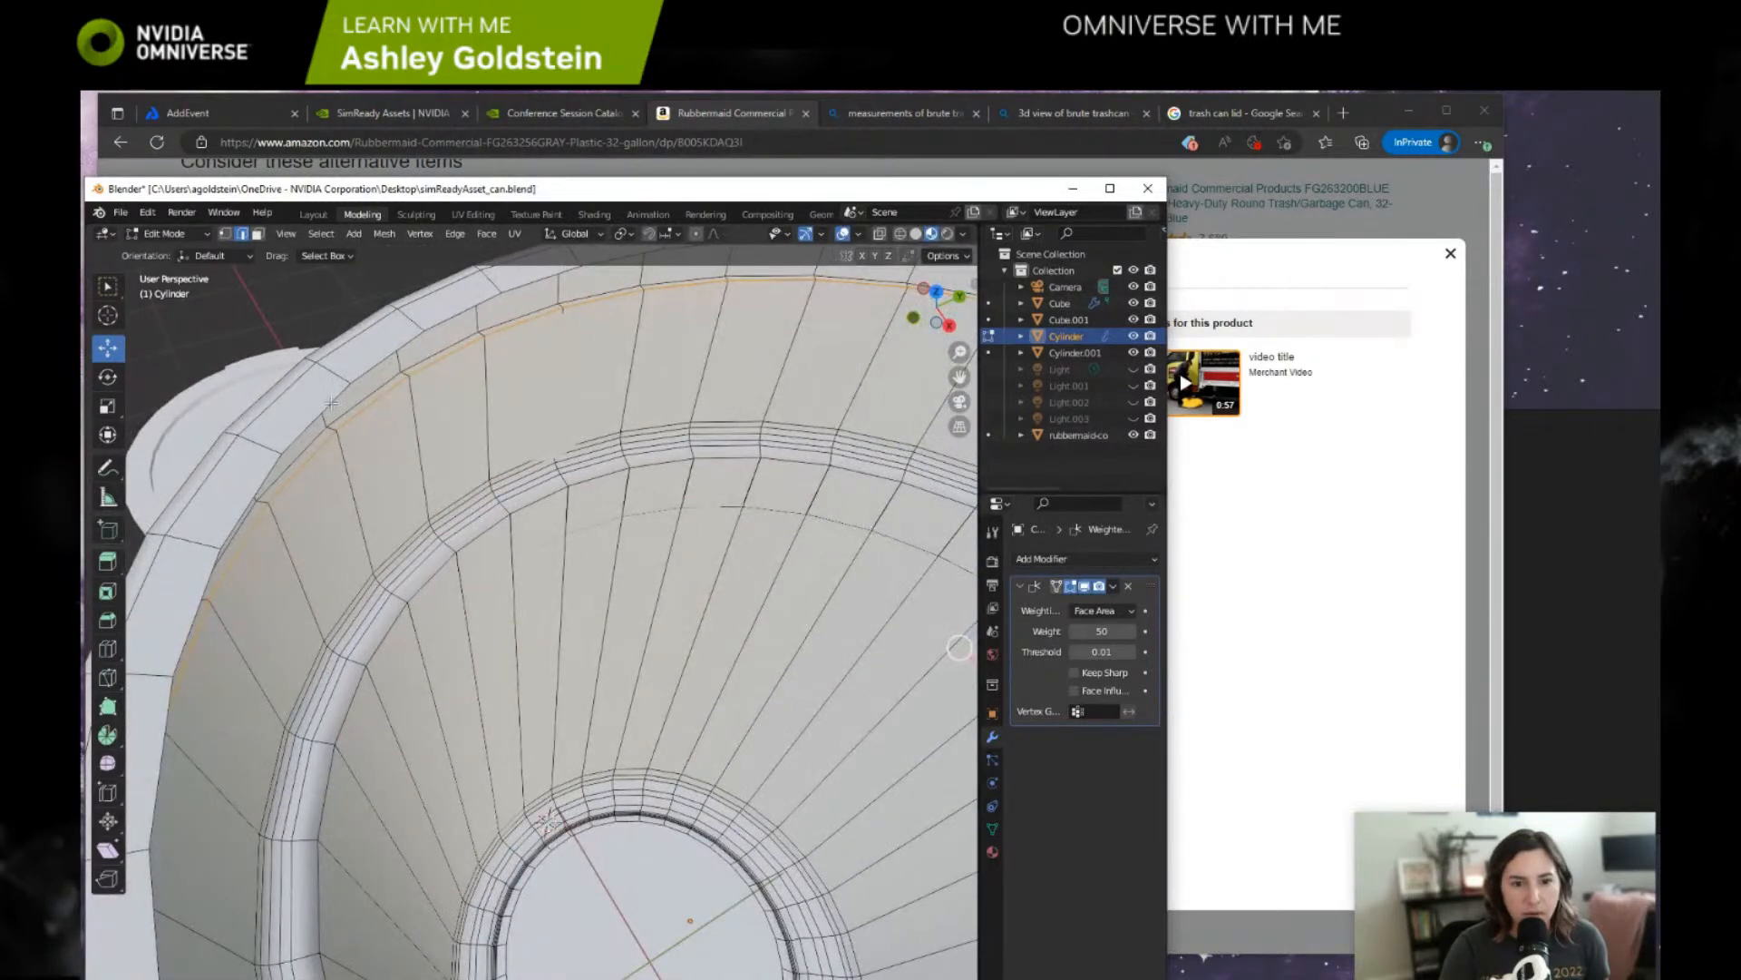
{"action": "left_click", "coordinate": [350, 407], "text": "alt"}
{"action": "middle_click_drag", "start_coordinate": [370, 573], "coordinate": [368, 445]}
{"action": "left_click", "coordinate": [369, 438], "text": "alt"}
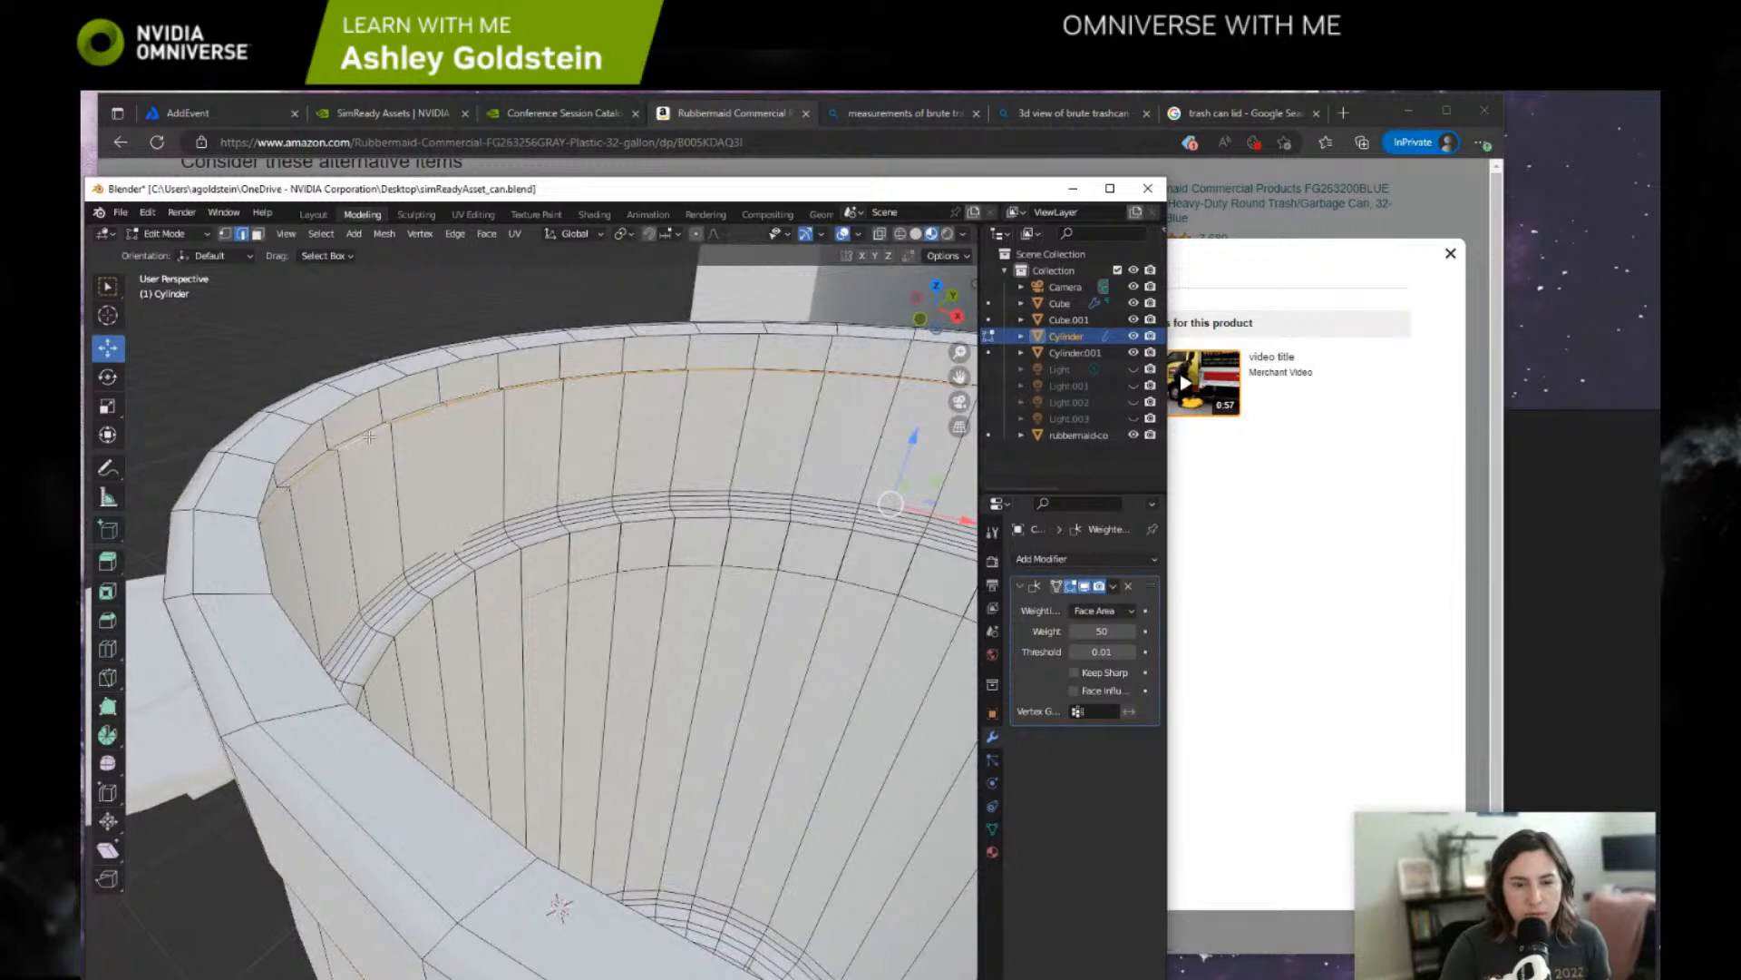
{"action": "scroll", "coordinate": [776, 450], "scroll_direction": "down", "scroll_amount": 3}
{"action": "left_click_drag", "start_coordinate": [790, 482], "coordinate": [792, 472]}
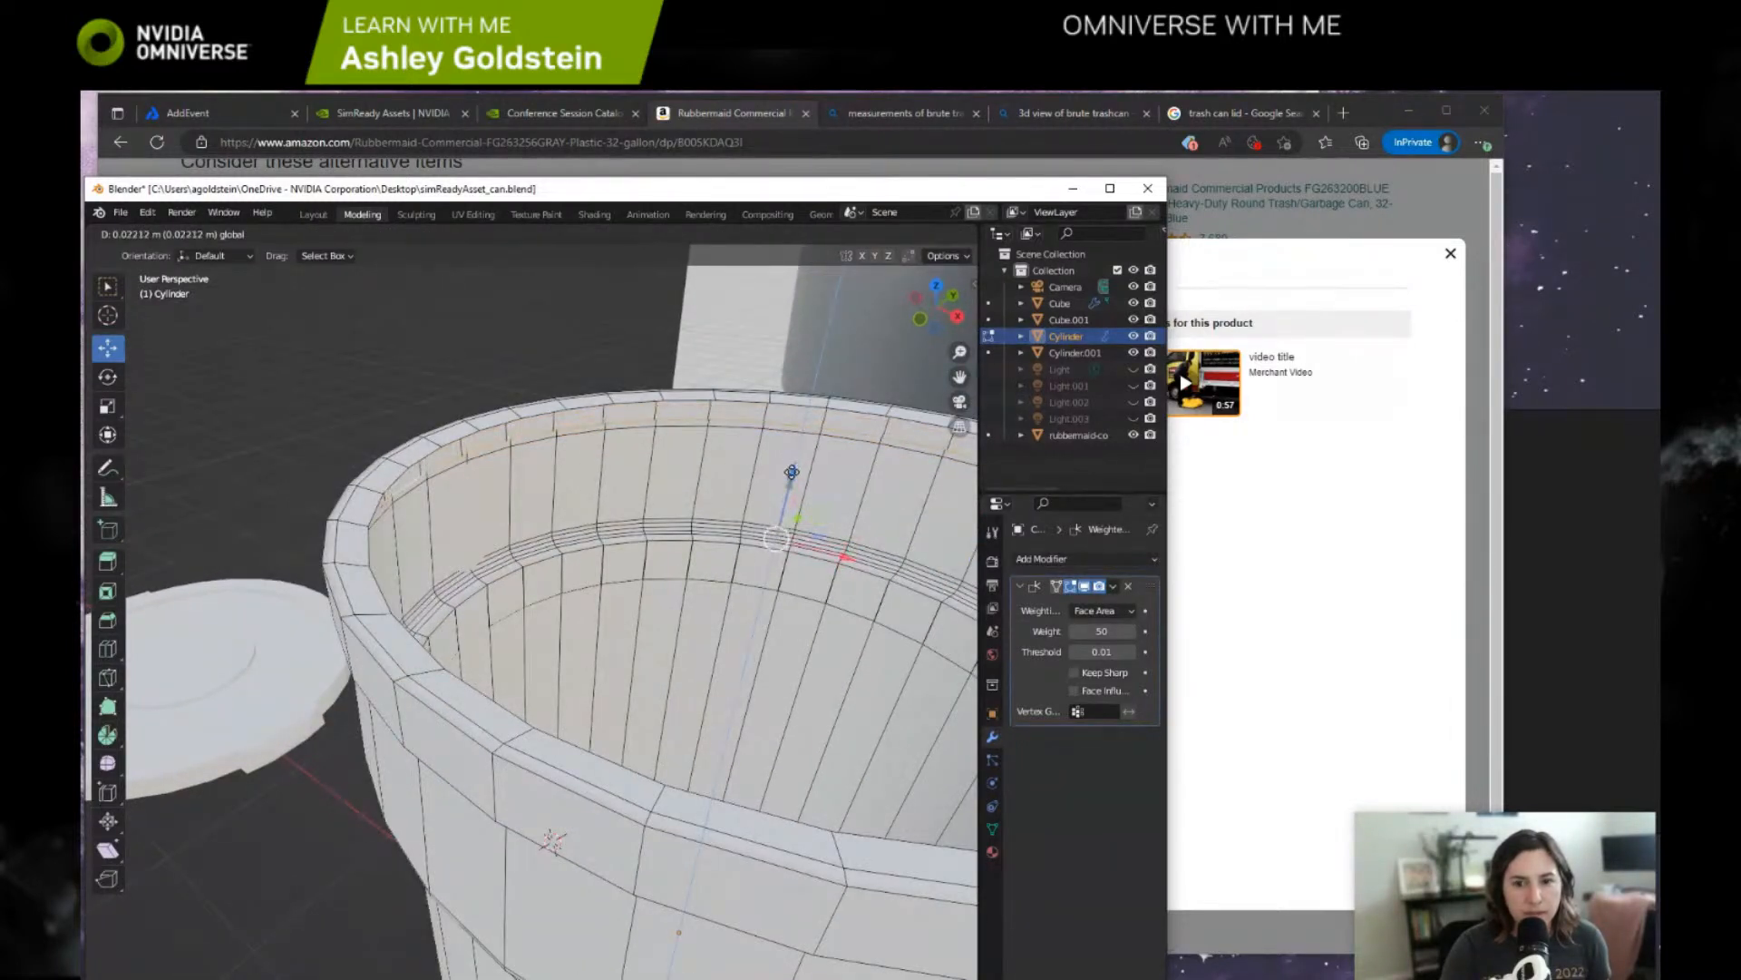
{"action": "left_click_drag", "start_coordinate": [792, 472], "coordinate": [791, 472]}
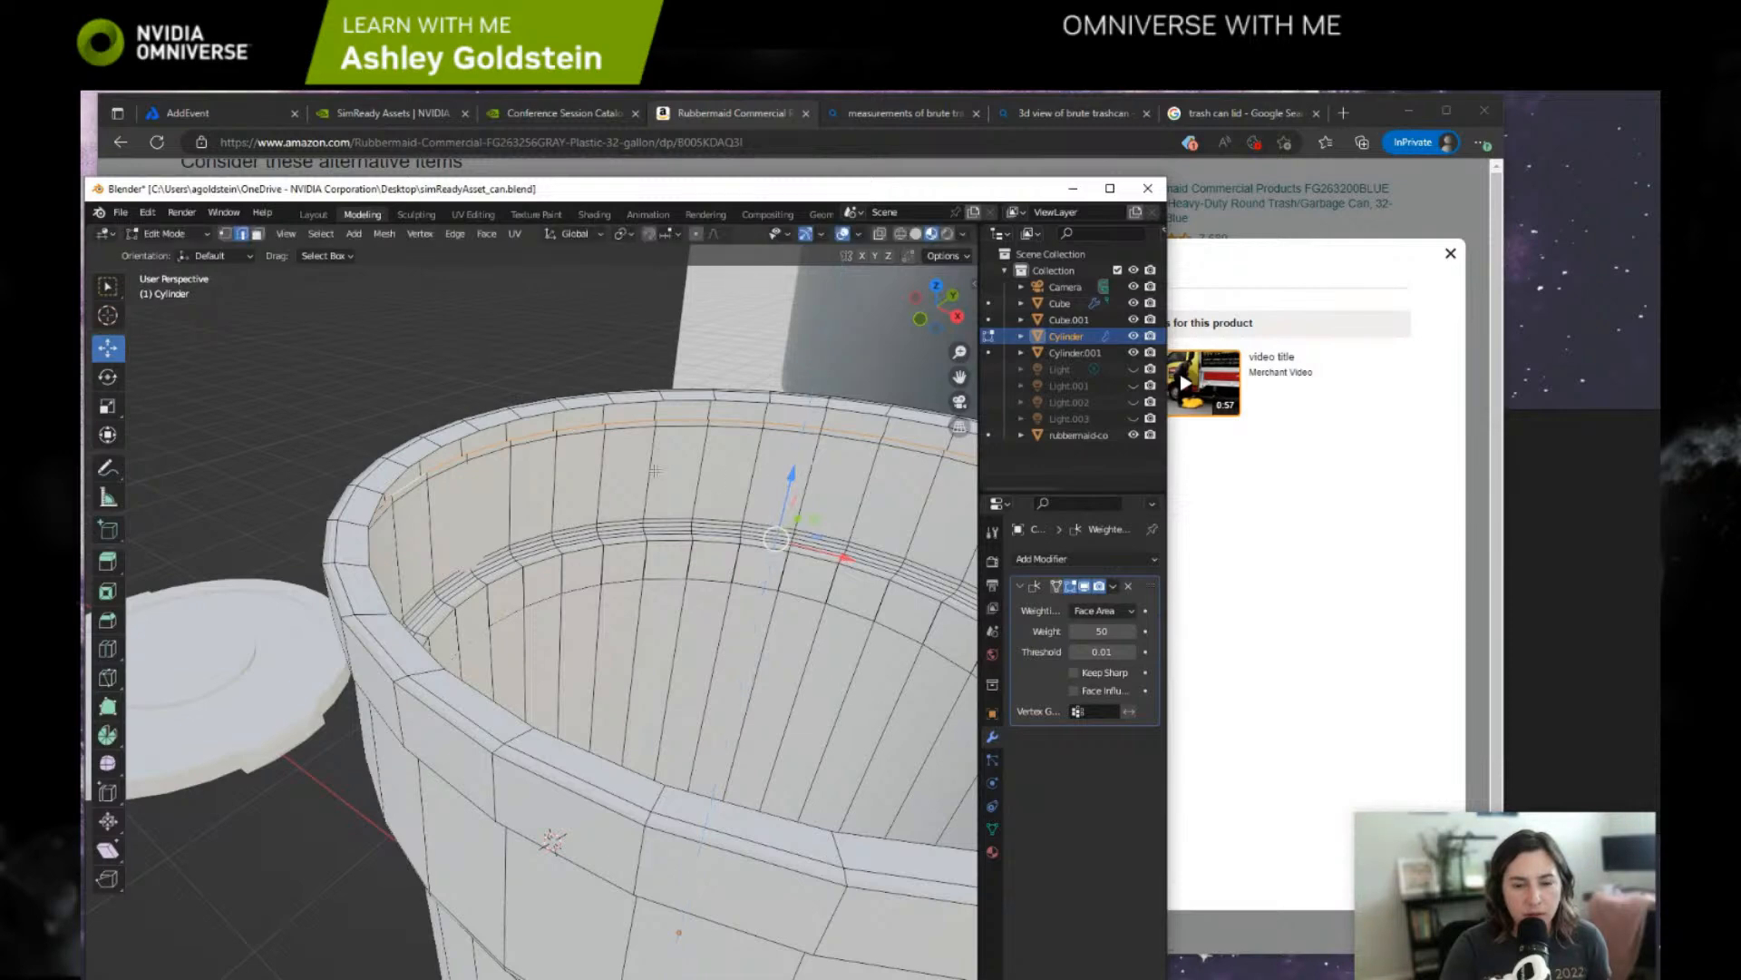
Try to delete the raised edge loop on the inner side of the rim.
{"action": "scroll", "coordinate": [608, 500], "scroll_direction": "up", "scroll_amount": 3}
{"action": "scroll", "coordinate": [398, 642], "scroll_direction": "down", "scroll_amount": 3}
{"action": "scroll", "coordinate": [397, 644], "scroll_direction": "up", "scroll_amount": 2}
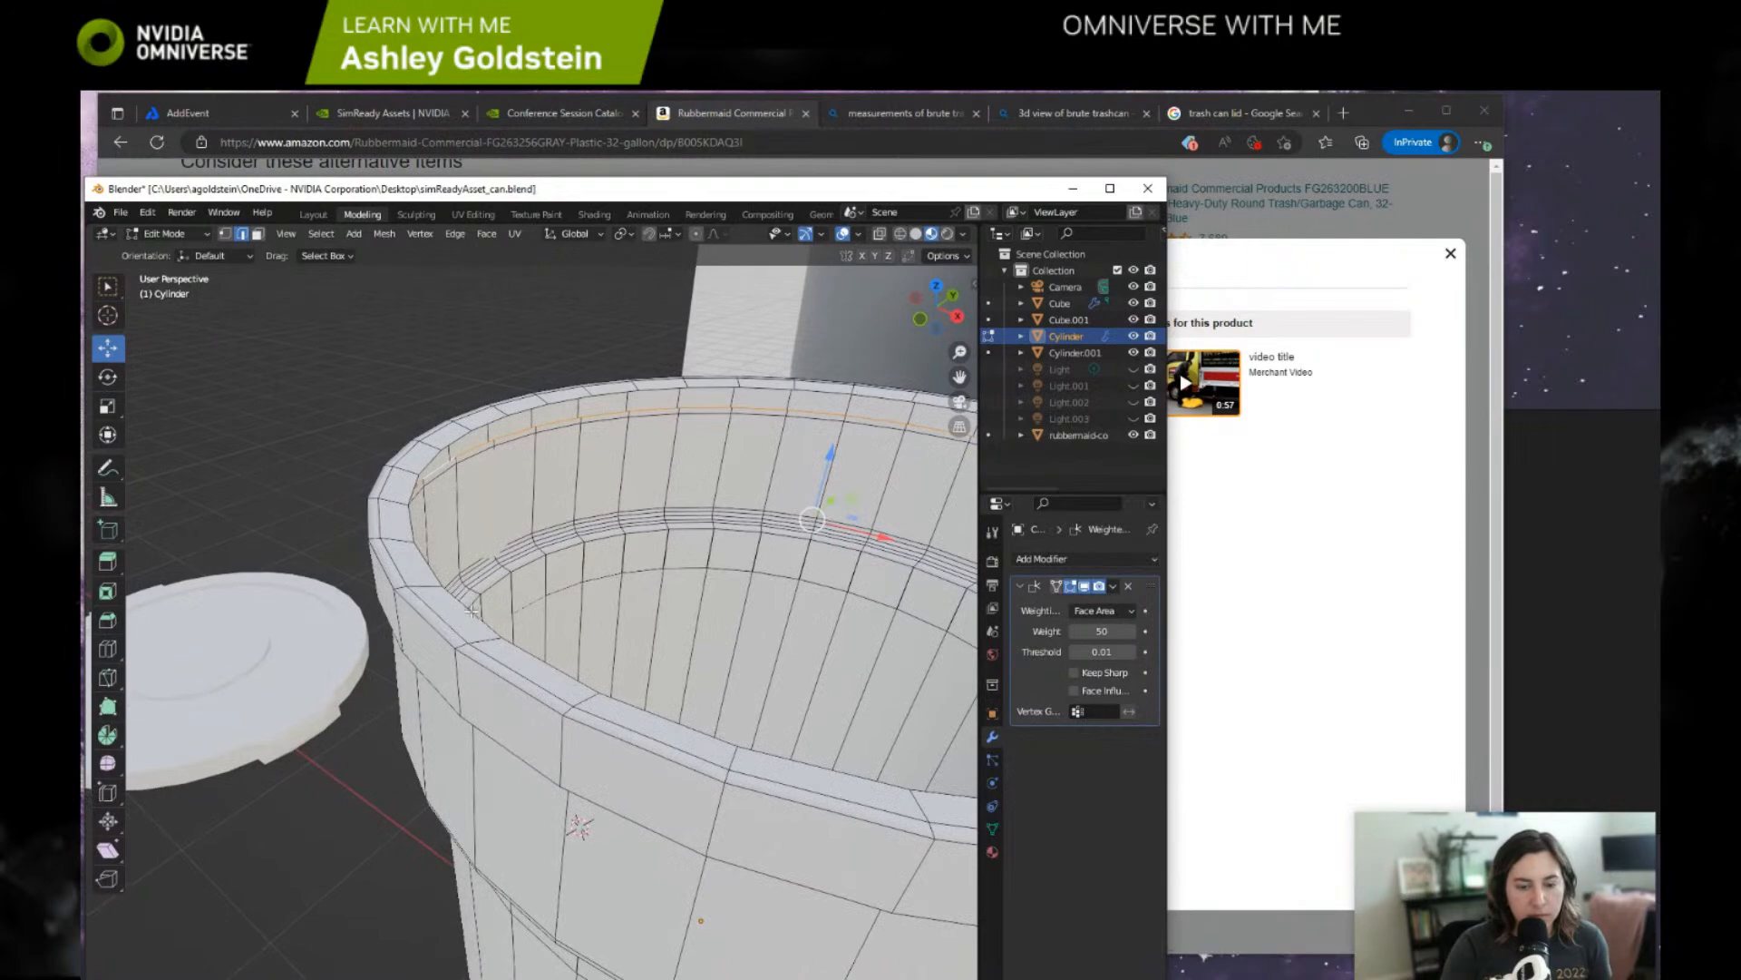
{"action": "middle_click_drag", "start_coordinate": [300, 615], "coordinate": [373, 616]}
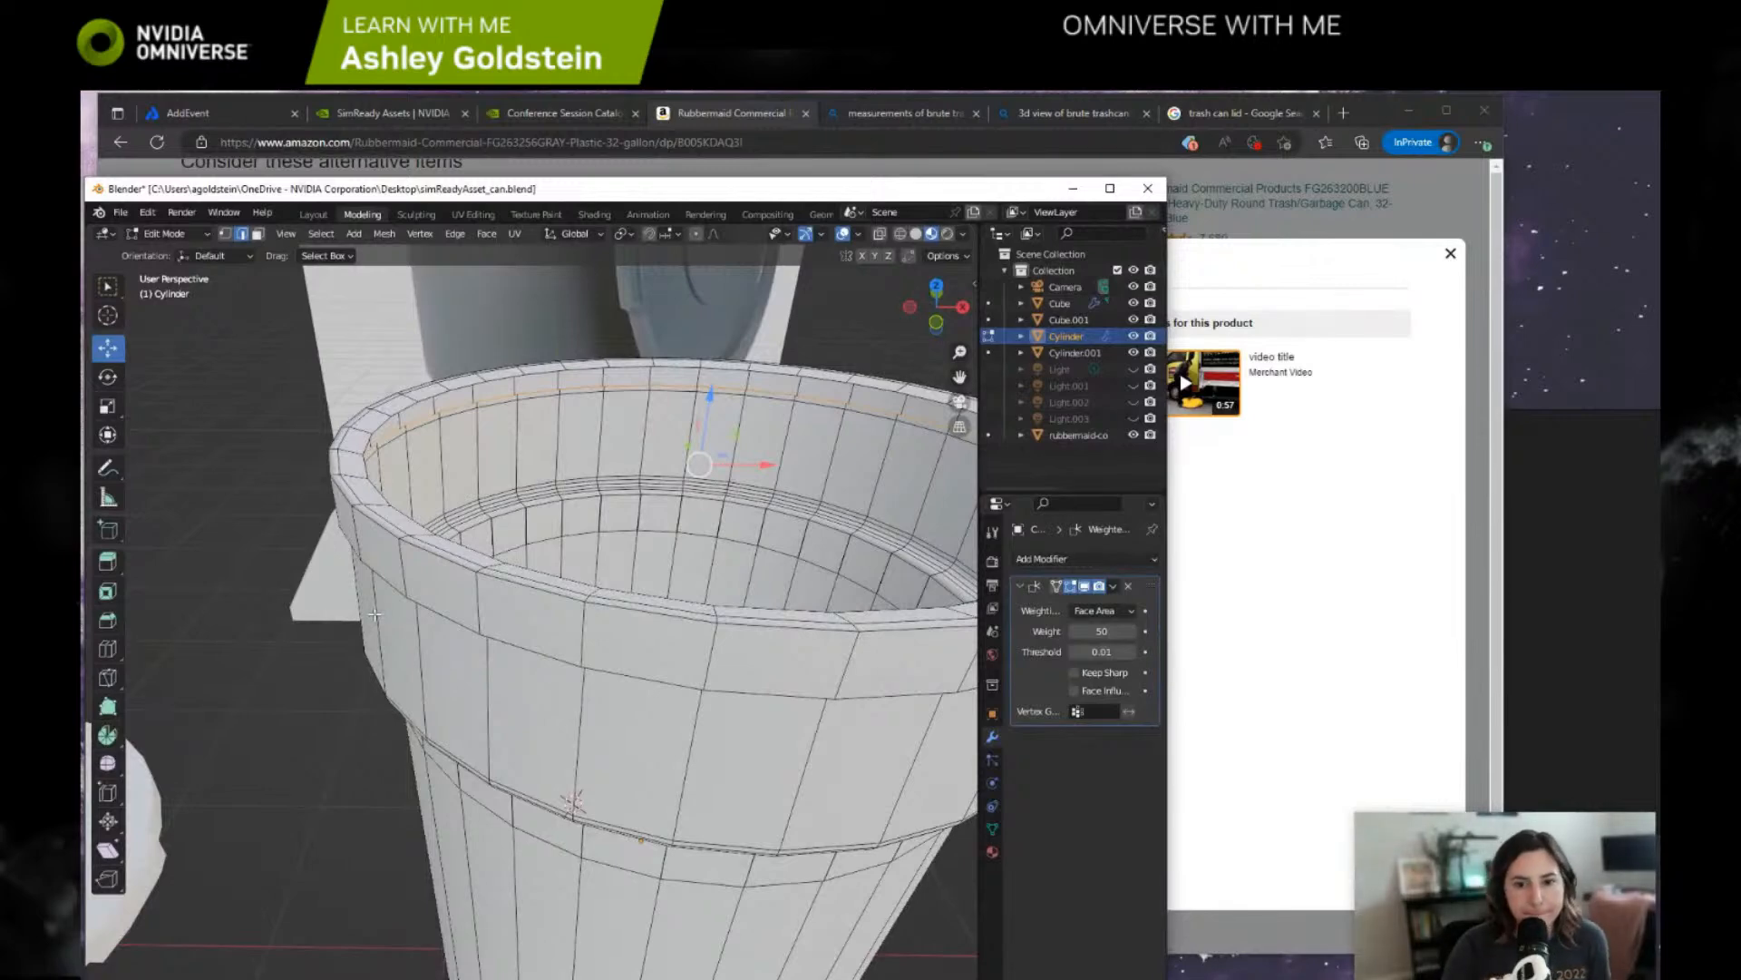
{"action": "middle_click_drag", "start_coordinate": [376, 610], "coordinate": [411, 604]}
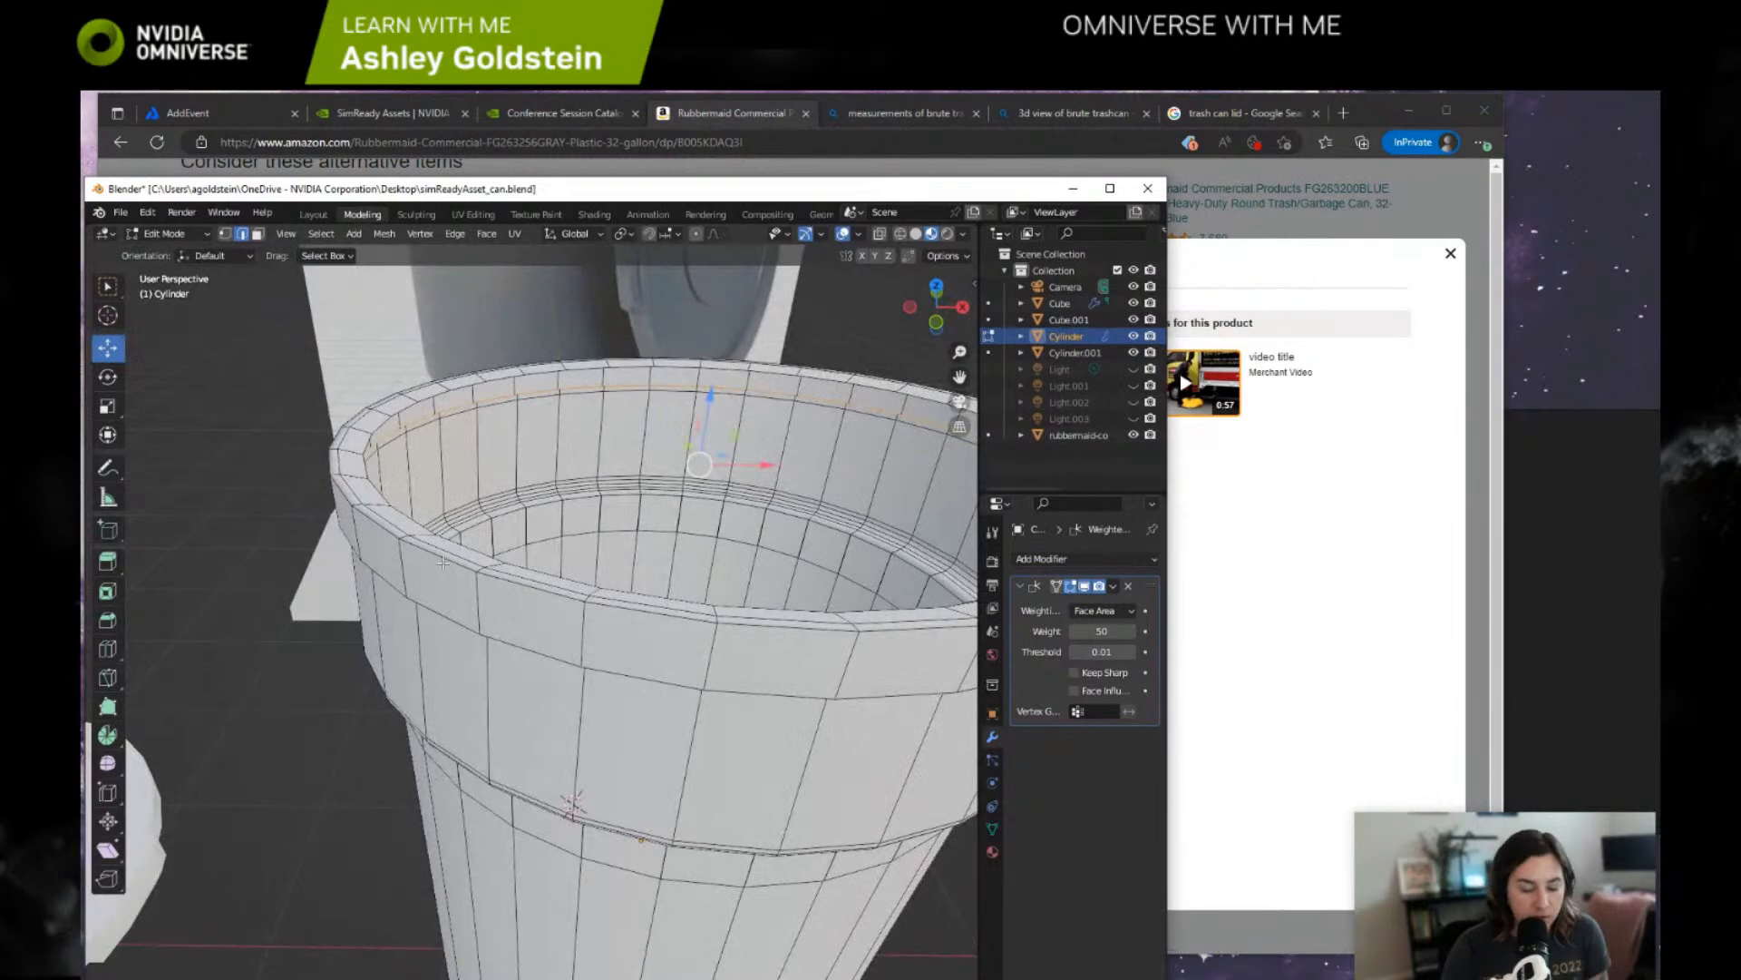
{"action": "key", "text": "x"}
{"action": "left_click", "coordinate": [381, 561]}
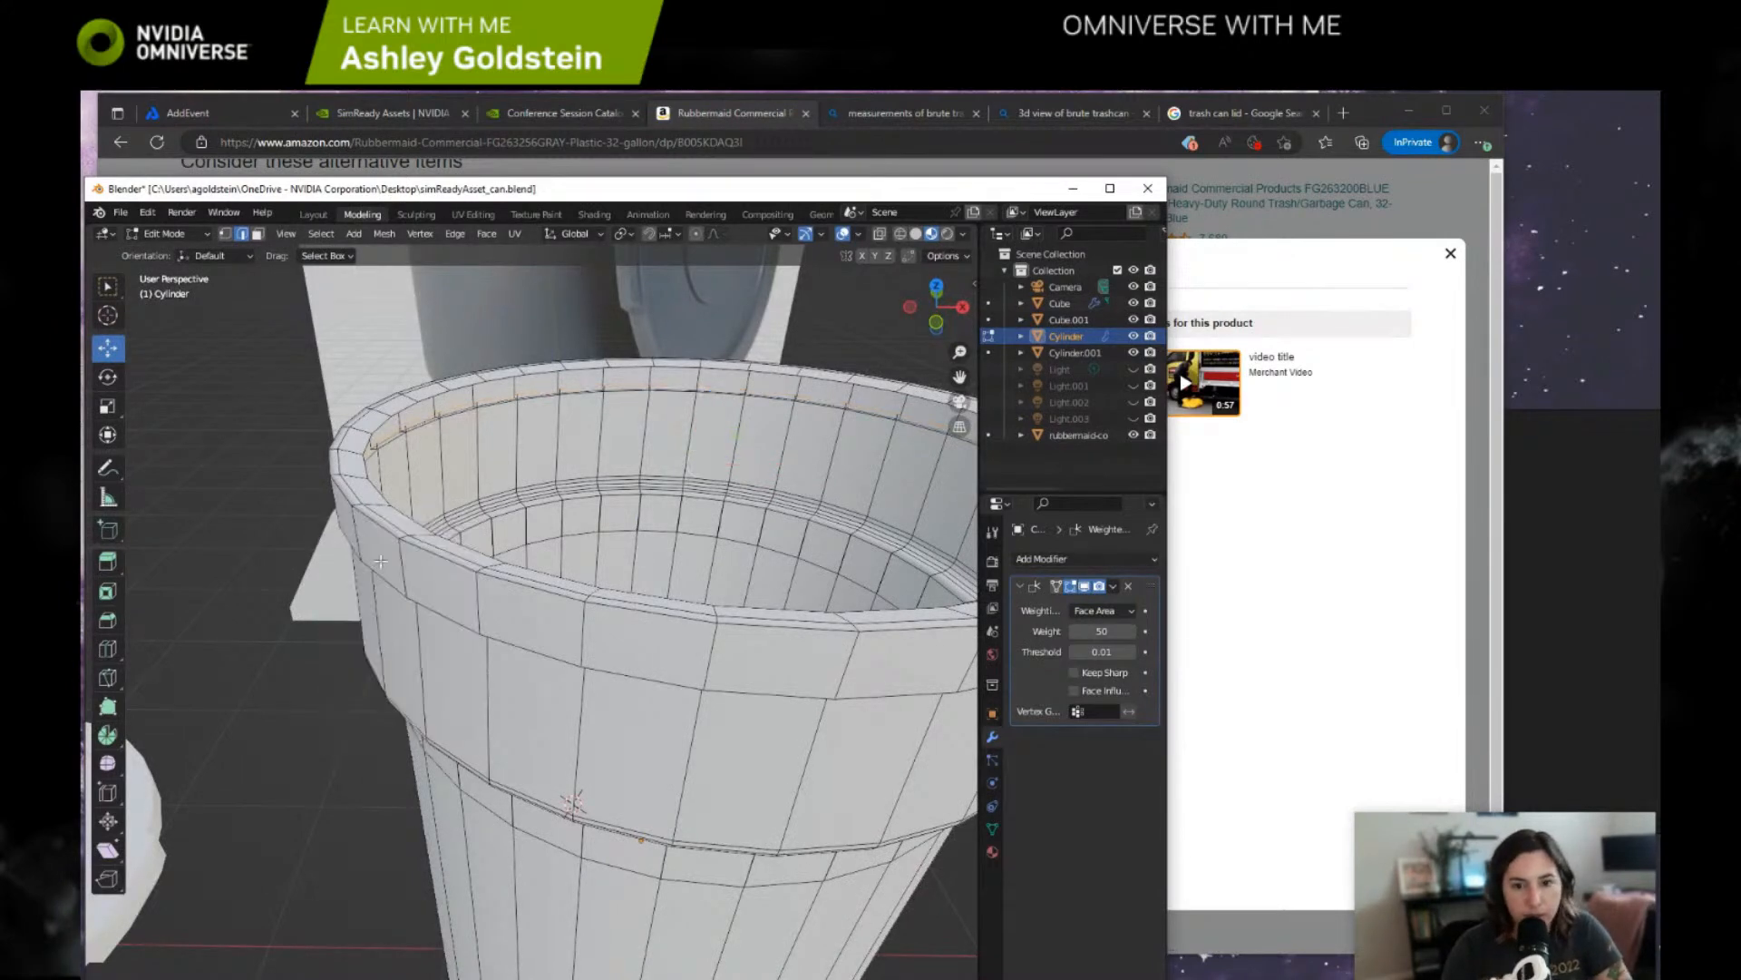
Reselect the inner rim edge loop and try to remove it with the Only Edges & Faces delete option.
{"action": "scroll", "coordinate": [380, 561], "scroll_direction": "up", "scroll_amount": 3}
{"action": "middle_click_drag", "start_coordinate": [490, 471], "coordinate": [367, 427]}
{"action": "left_click", "coordinate": [425, 502], "text": "alt"}
{"action": "key", "text": "x"}
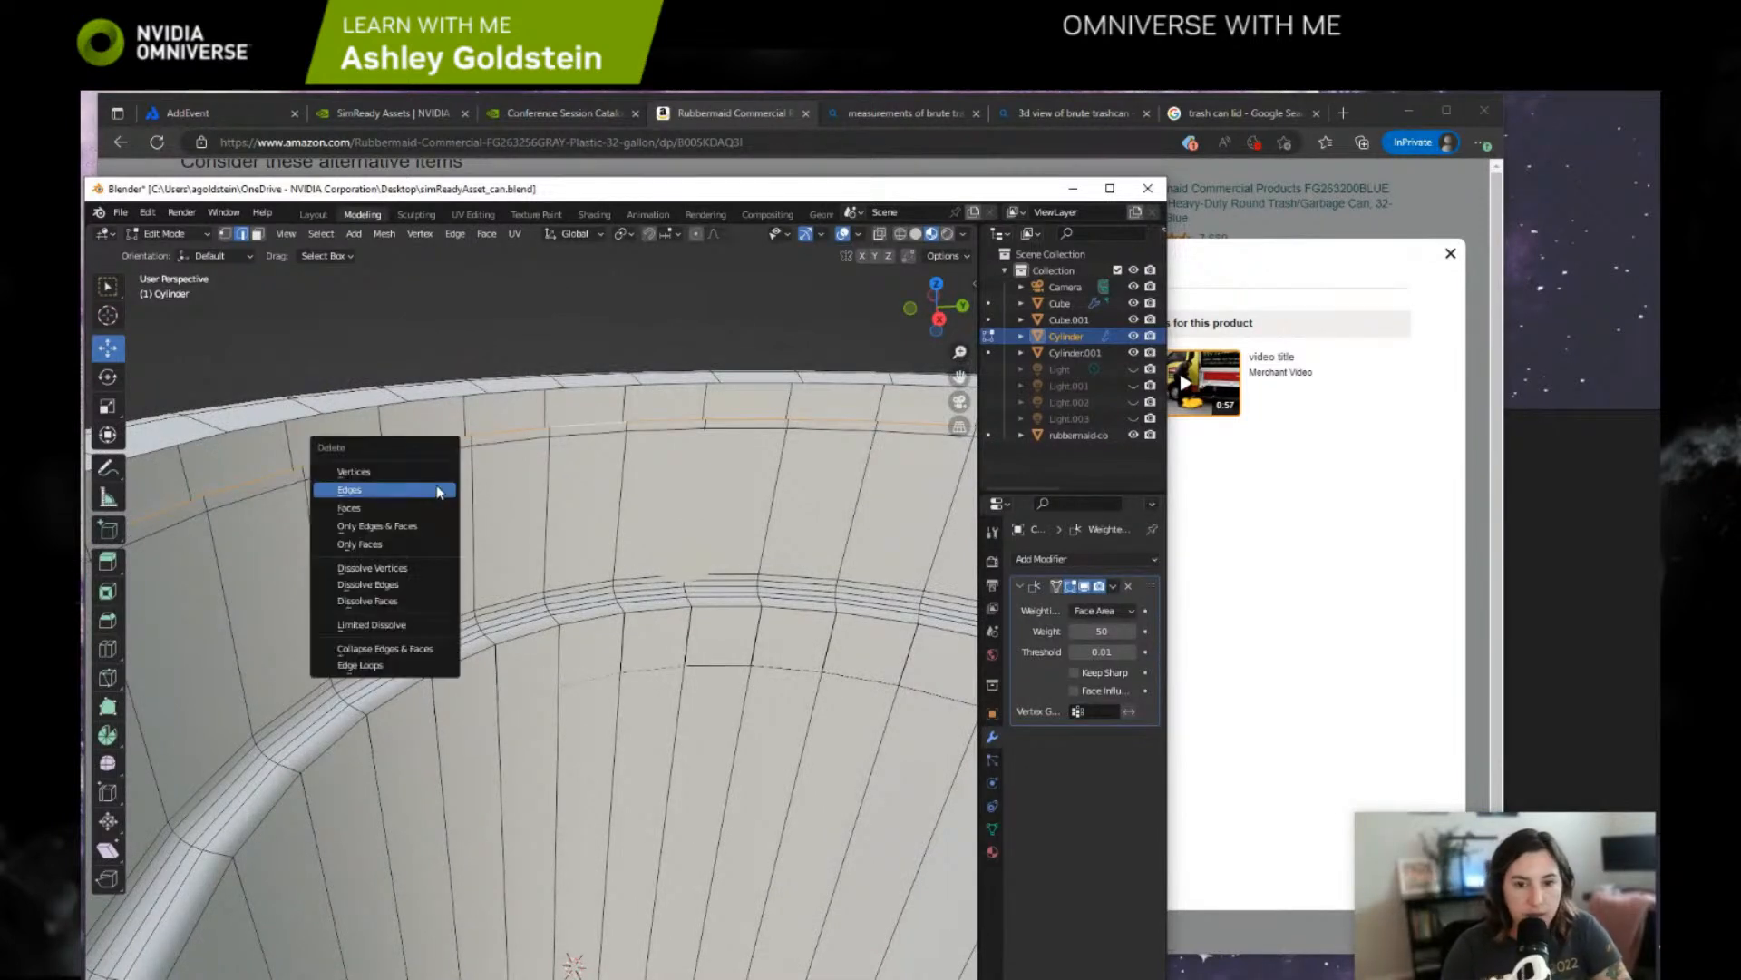
{"action": "left_click", "coordinate": [401, 528]}
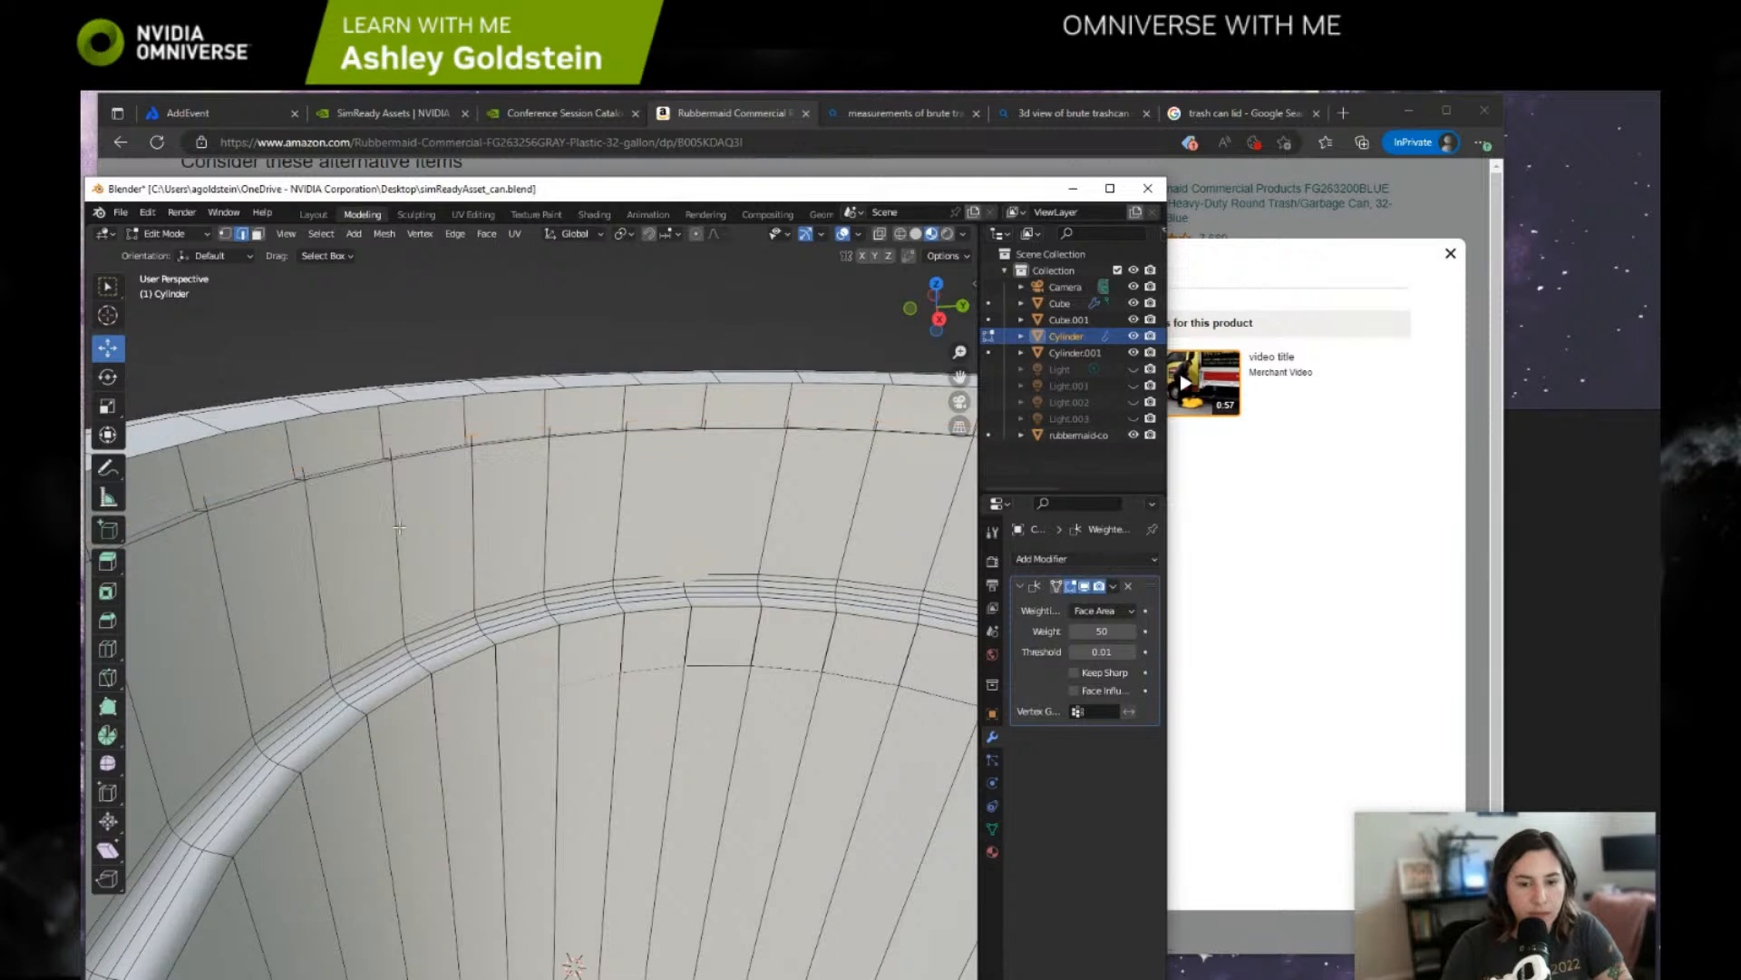
Try to remove the inner rim edge loop with Dissolve Vertices and with Dissolve Edges.
{"action": "left_click", "coordinate": [411, 515], "text": "alt"}
{"action": "key", "text": "x"}
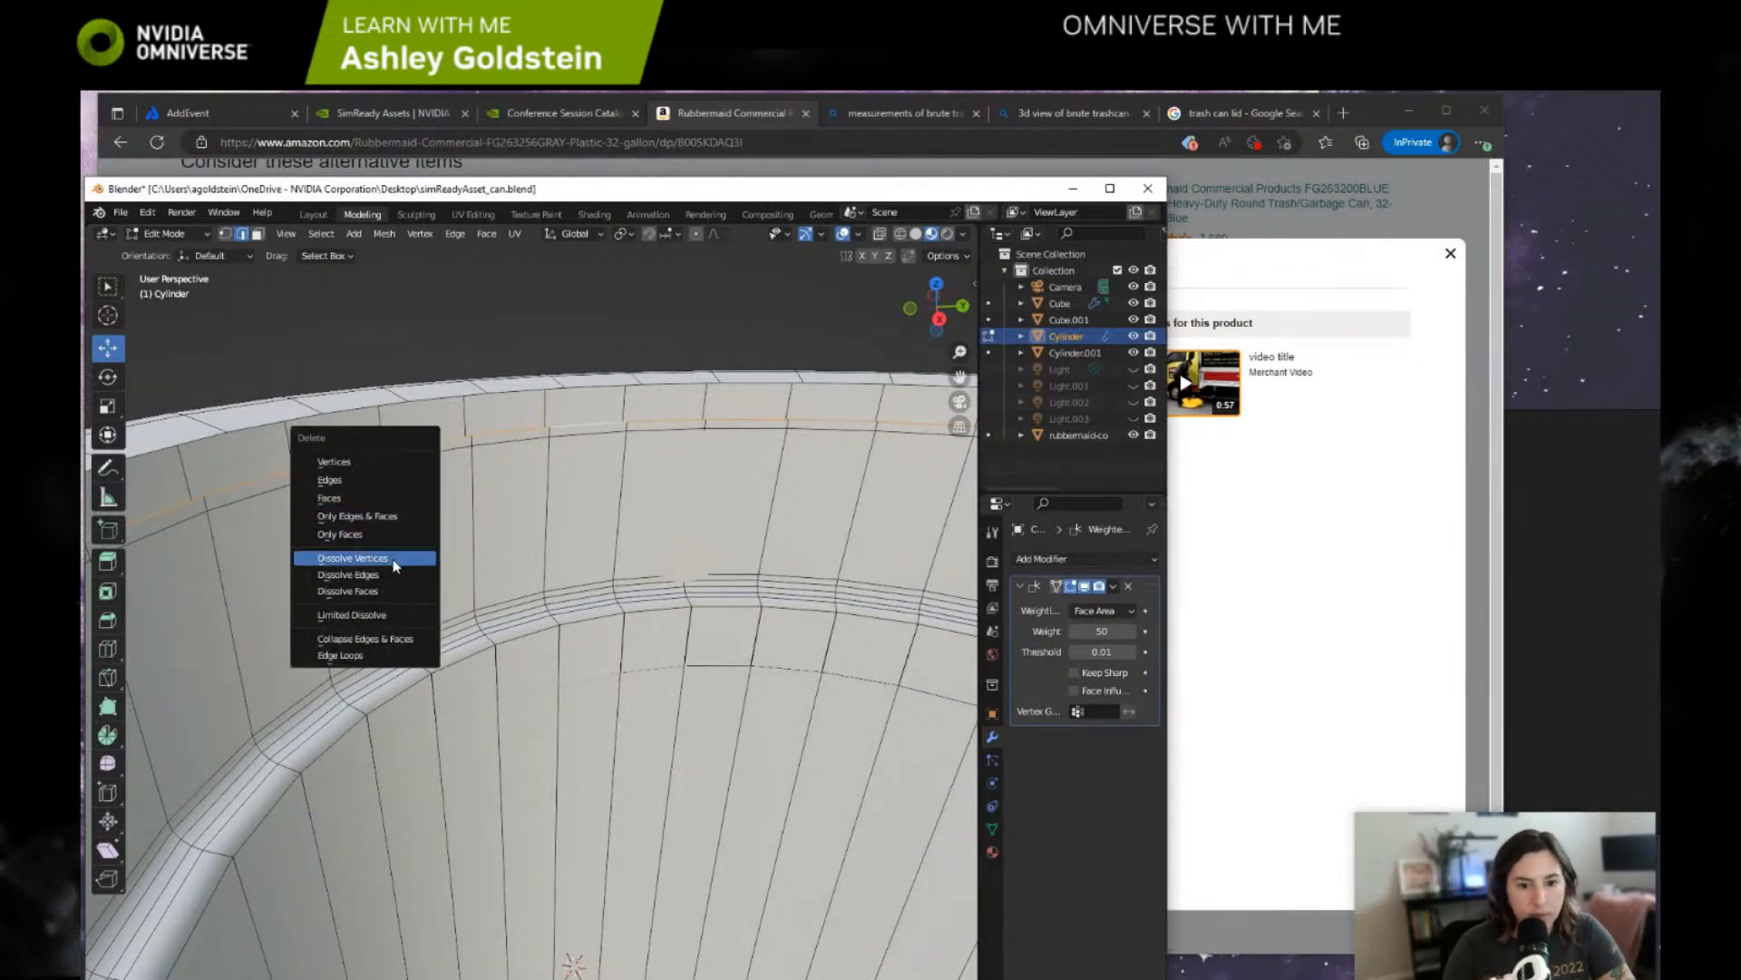
{"action": "left_click", "coordinate": [386, 561]}
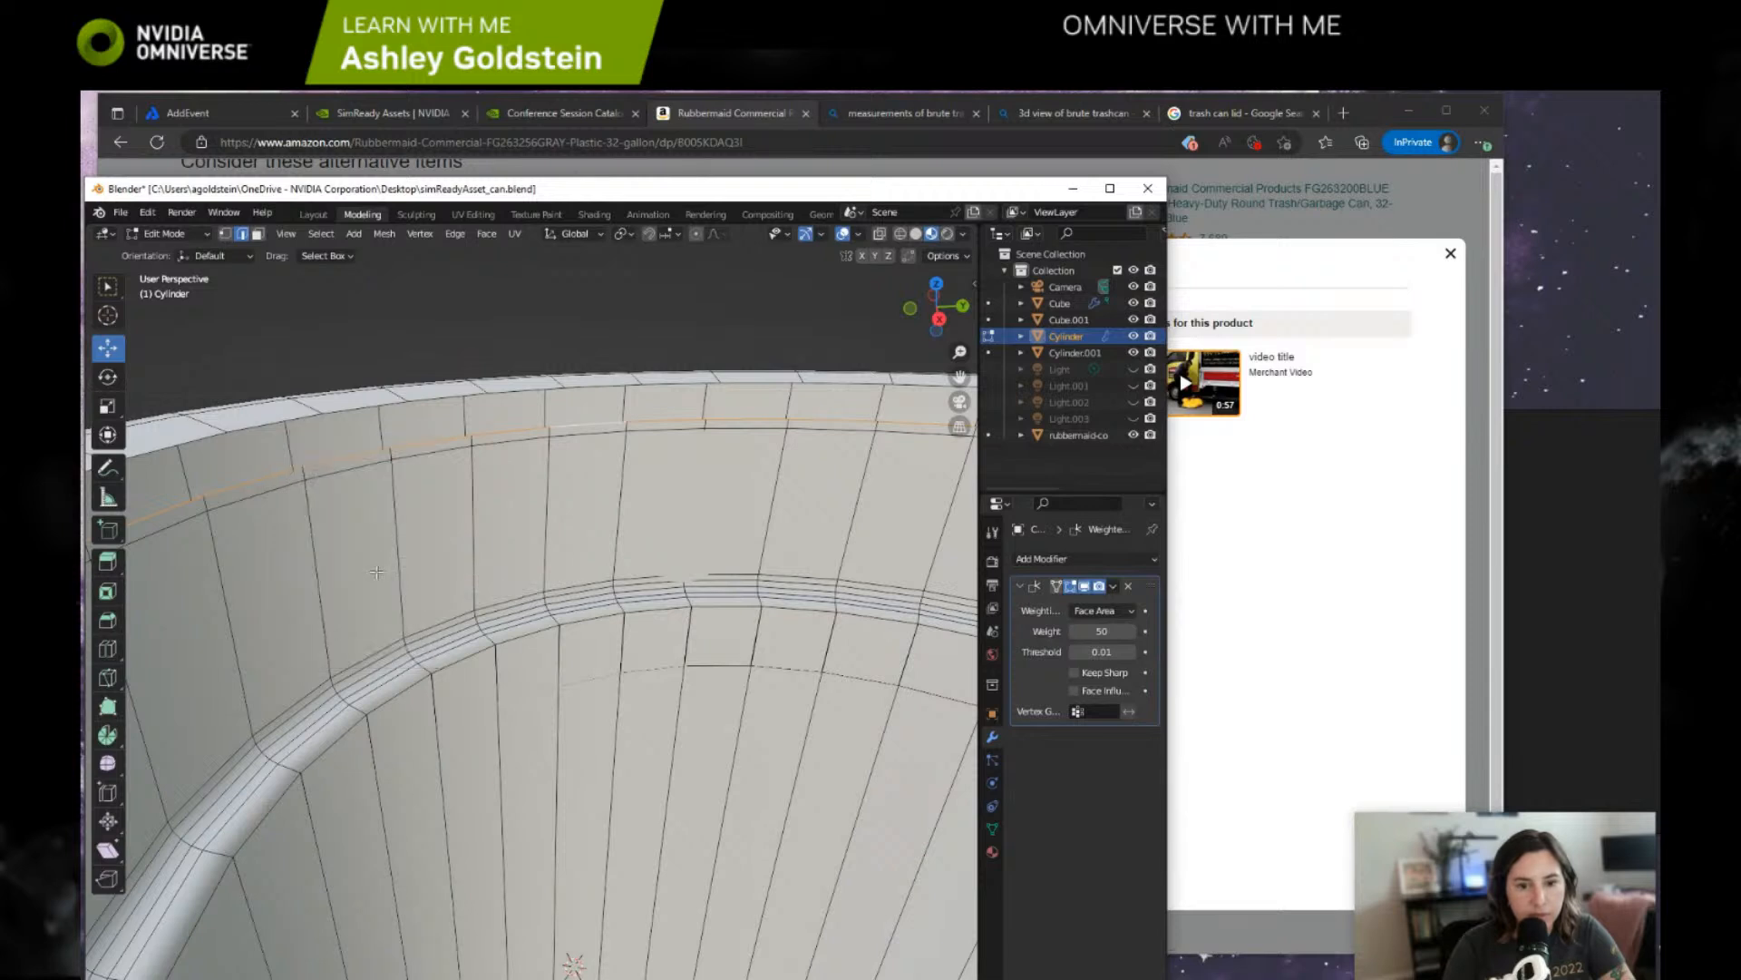
{"action": "key", "text": "x"}
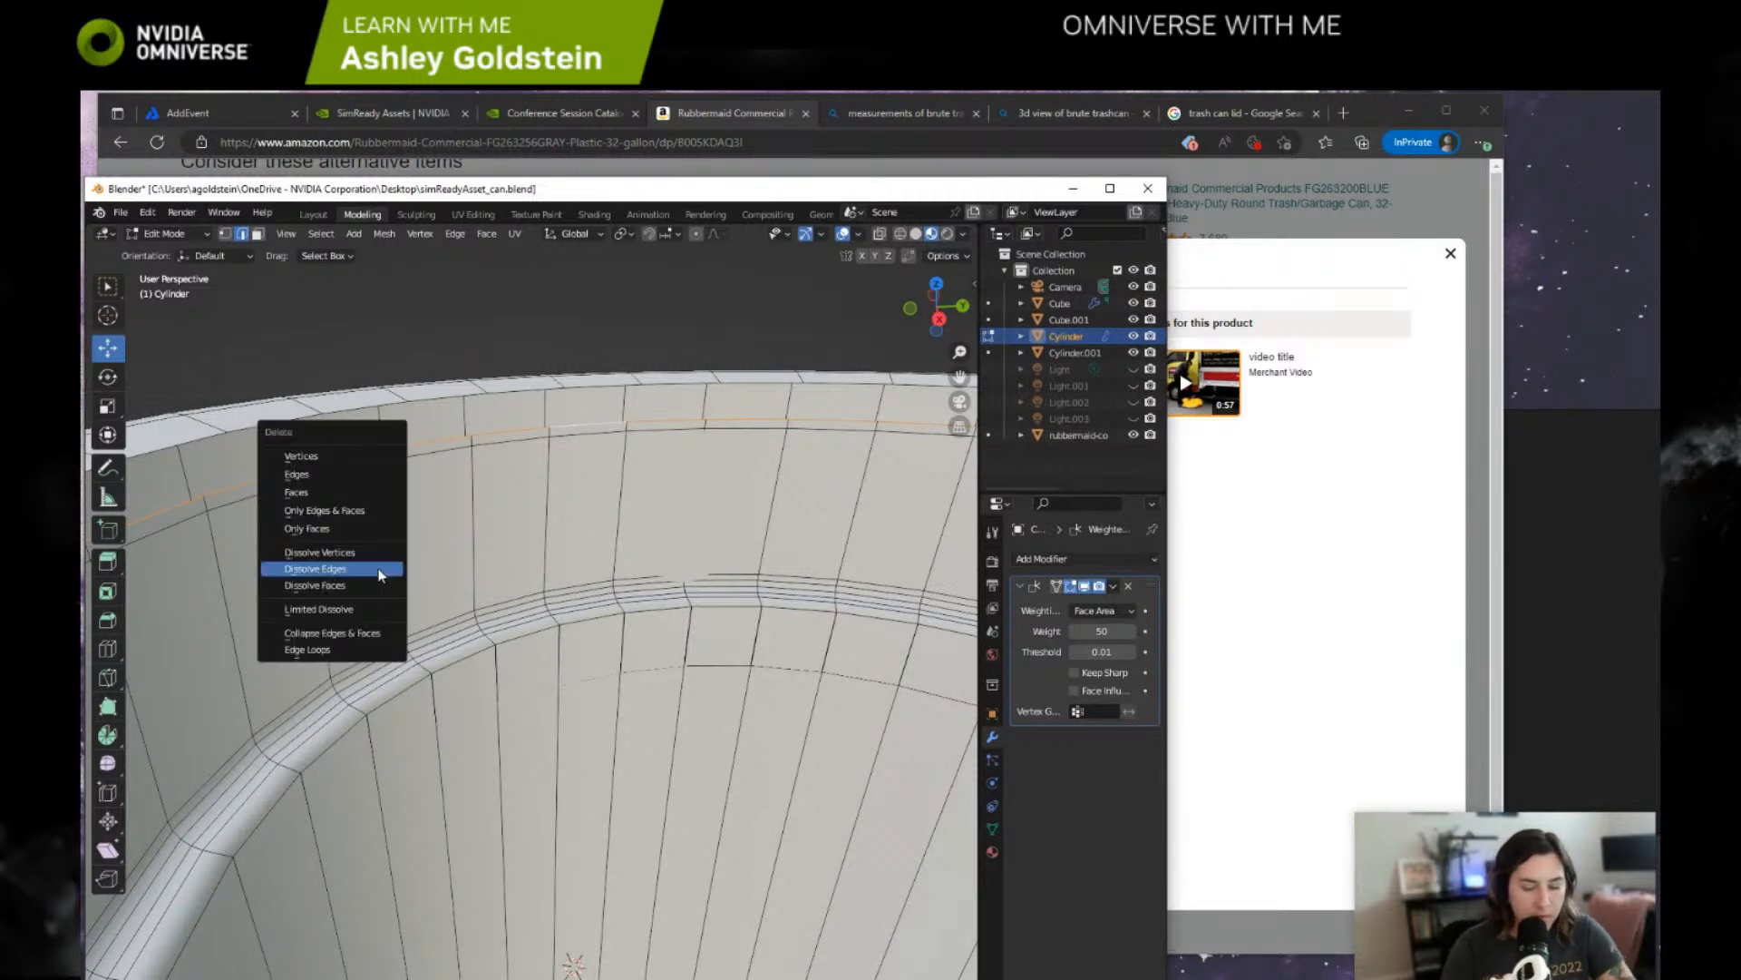
{"action": "left_click", "coordinate": [379, 569]}
Select the inner rim edge loop again and try to remove it with the Edge Loops delete option.
{"action": "scroll", "coordinate": [480, 649], "scroll_direction": "down", "scroll_amount": 5}
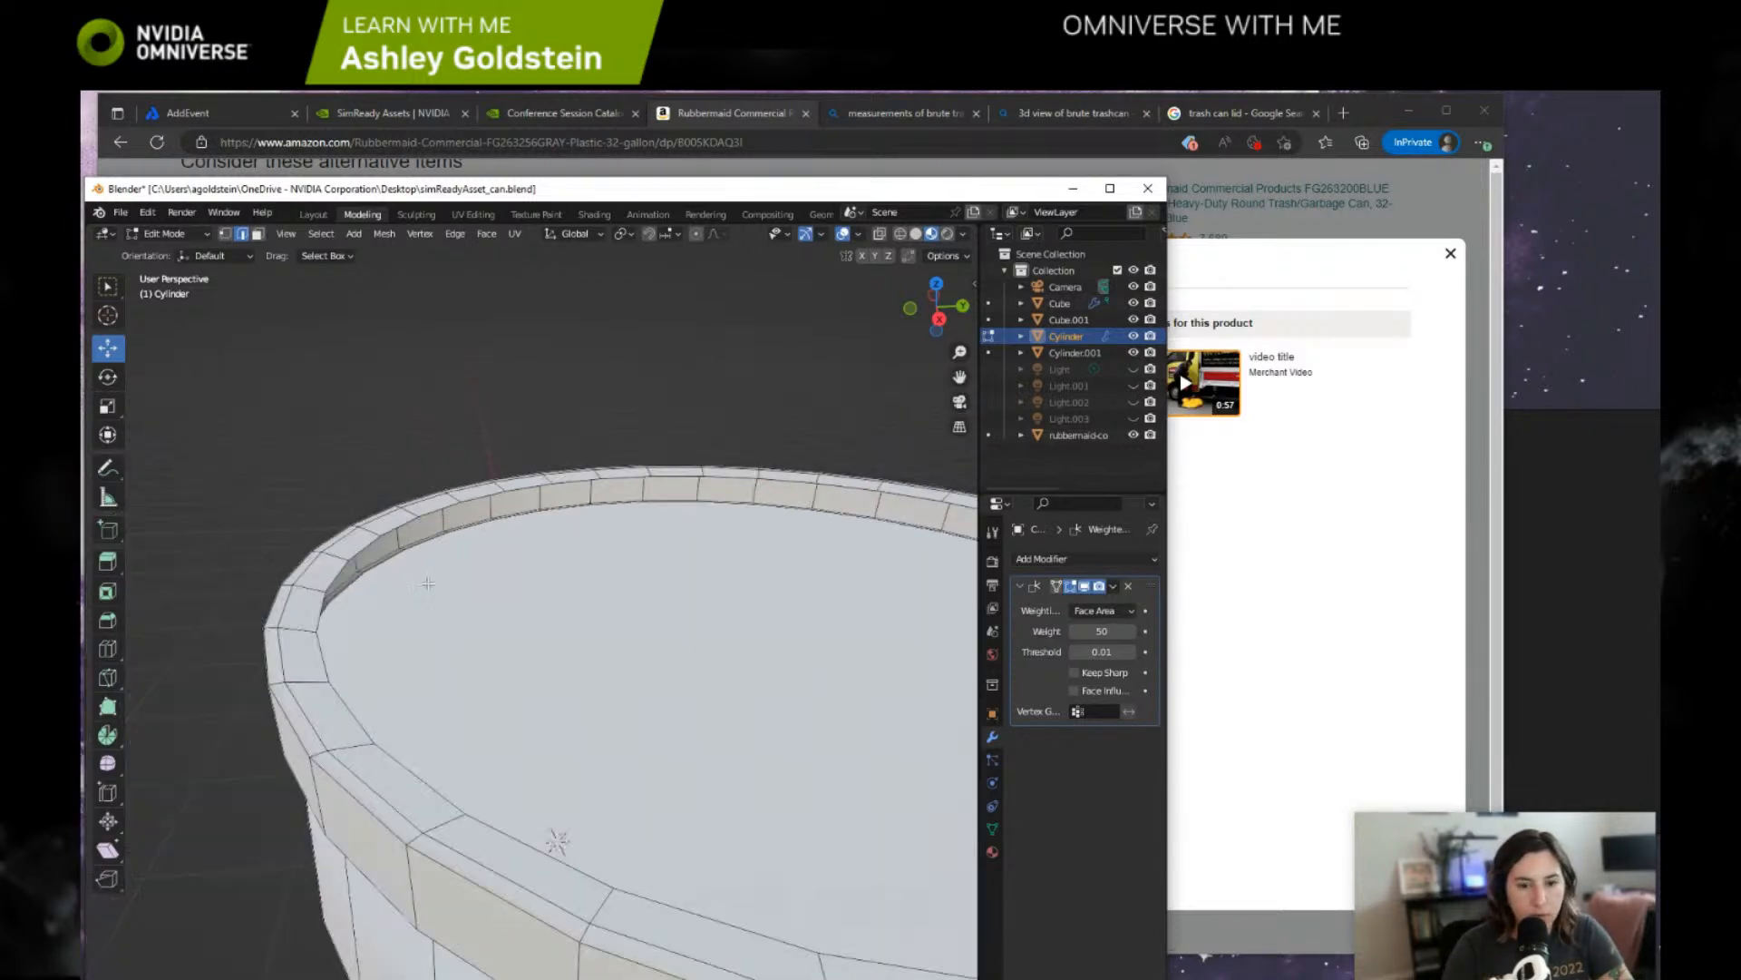
{"action": "middle_click_drag", "start_coordinate": [479, 649], "coordinate": [493, 599]}
{"action": "left_click", "coordinate": [515, 592], "text": "alt"}
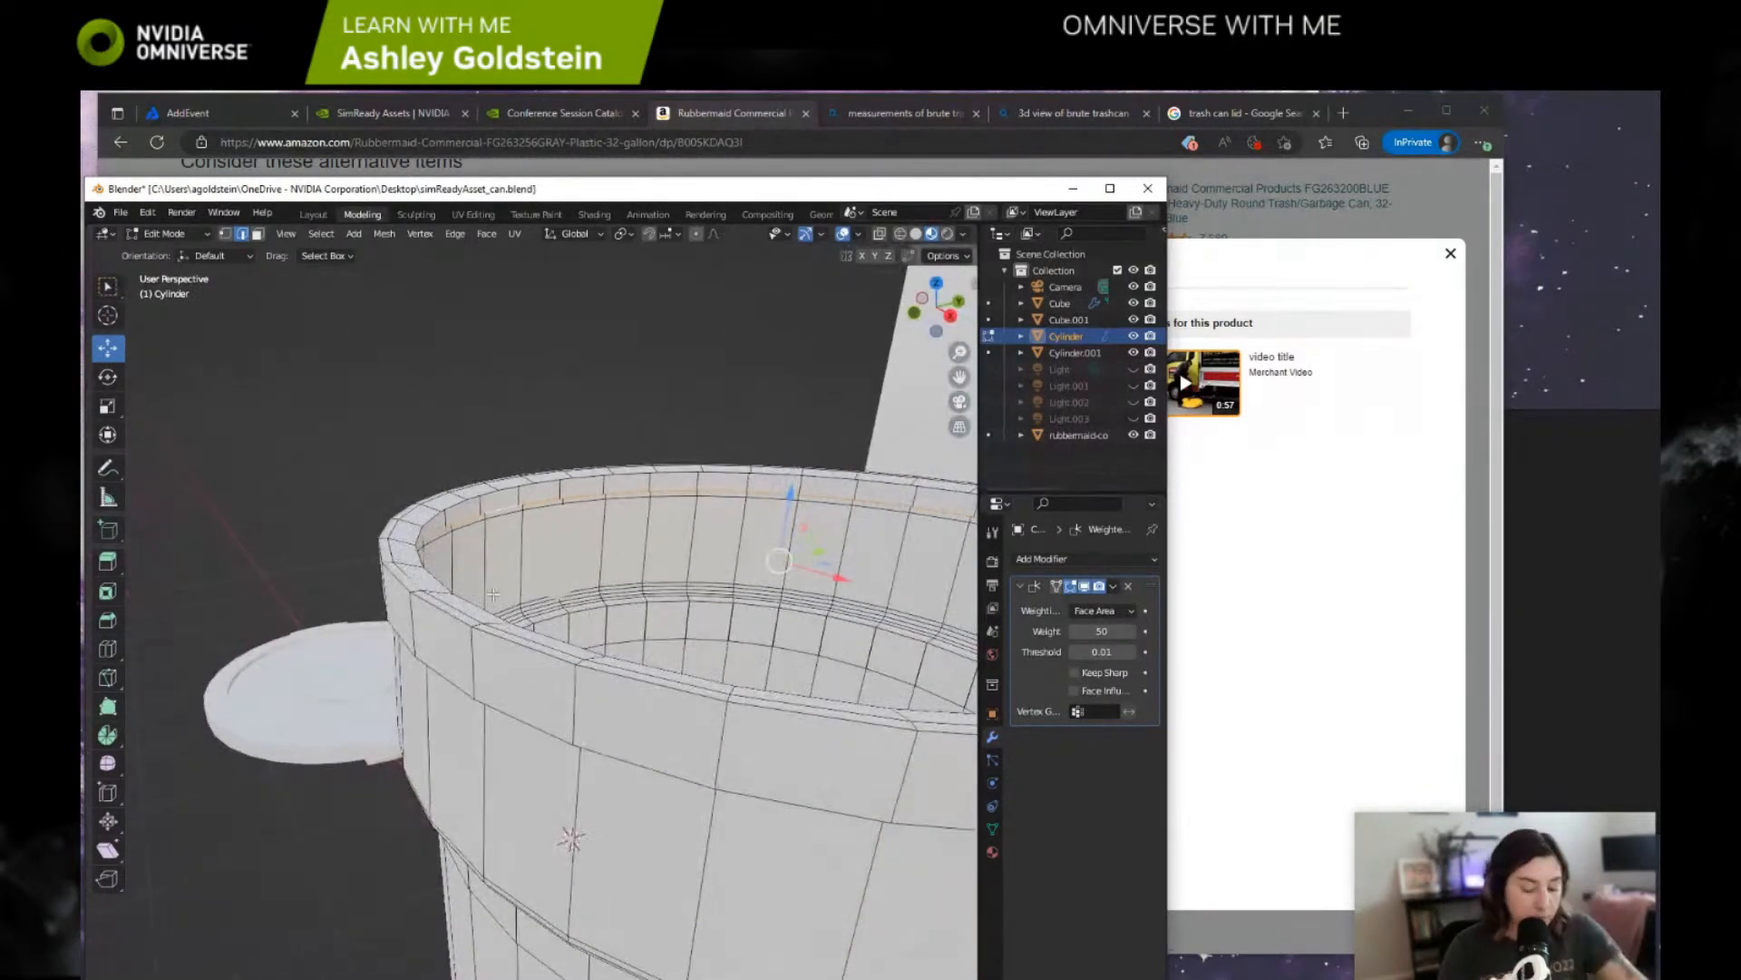
{"action": "key", "text": "x"}
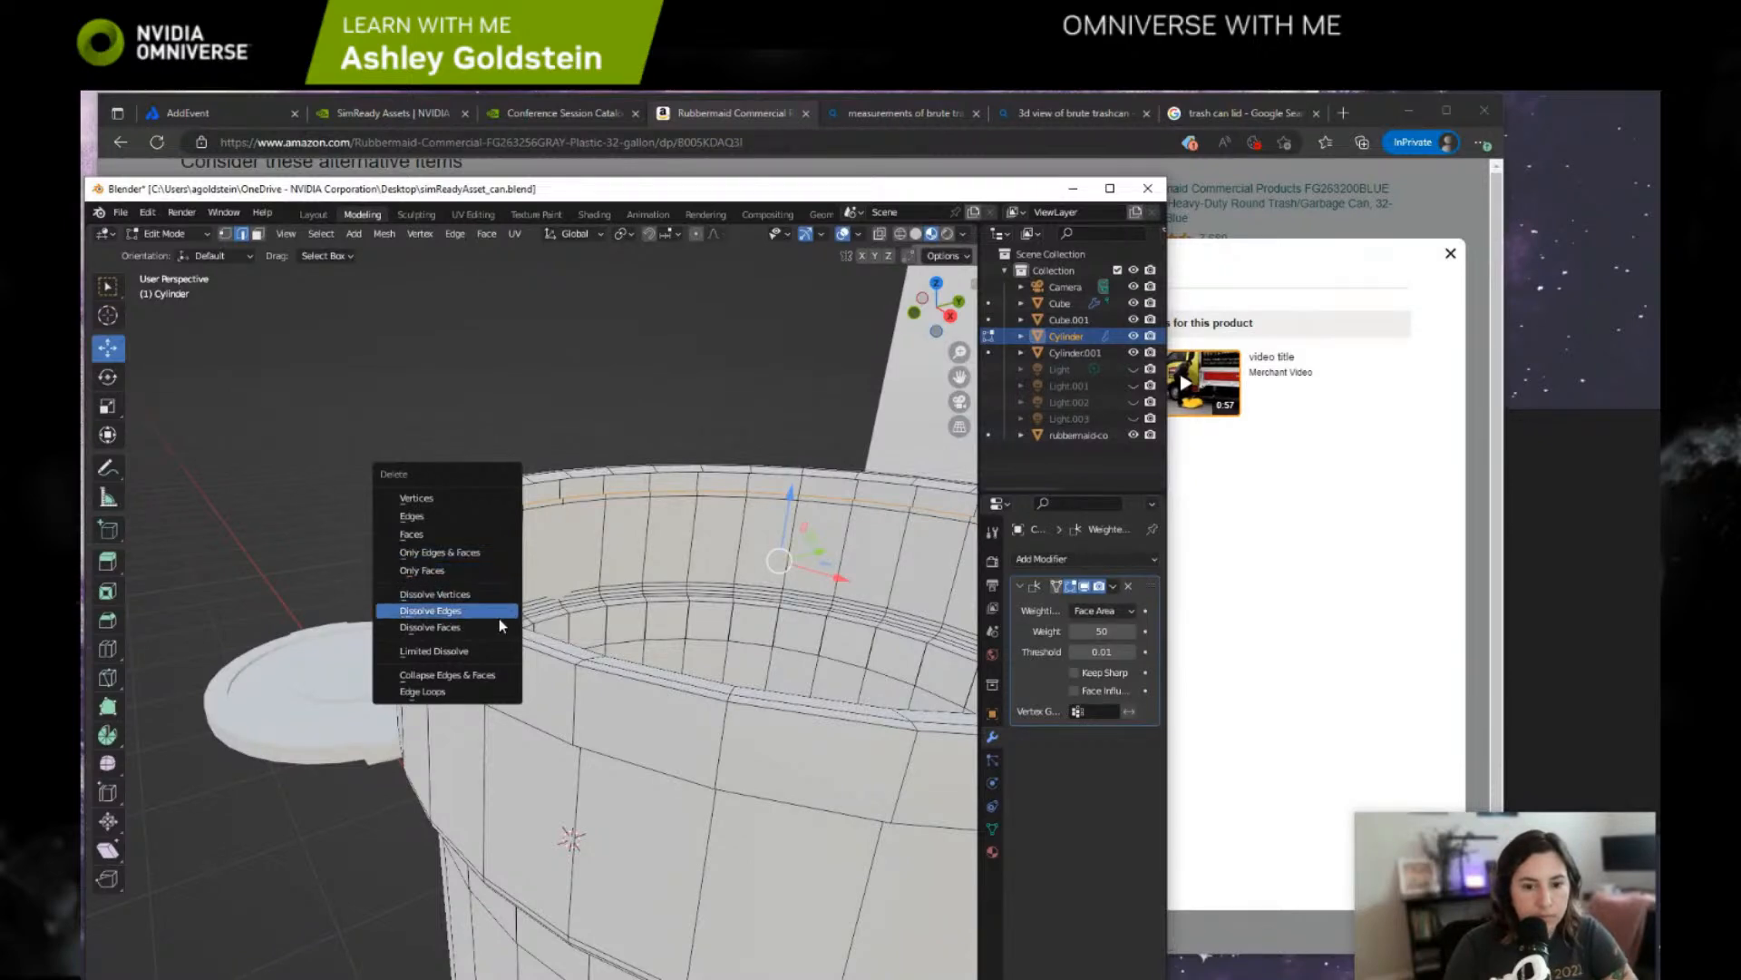
{"action": "left_click", "coordinate": [433, 692]}
Examine the edge loops inside the rim in wireframe and return the viewport to shaded display.
{"action": "middle_click_drag", "start_coordinate": [432, 695], "coordinate": [420, 346]}
{"action": "scroll", "coordinate": [477, 544], "scroll_direction": "up", "scroll_amount": 5}
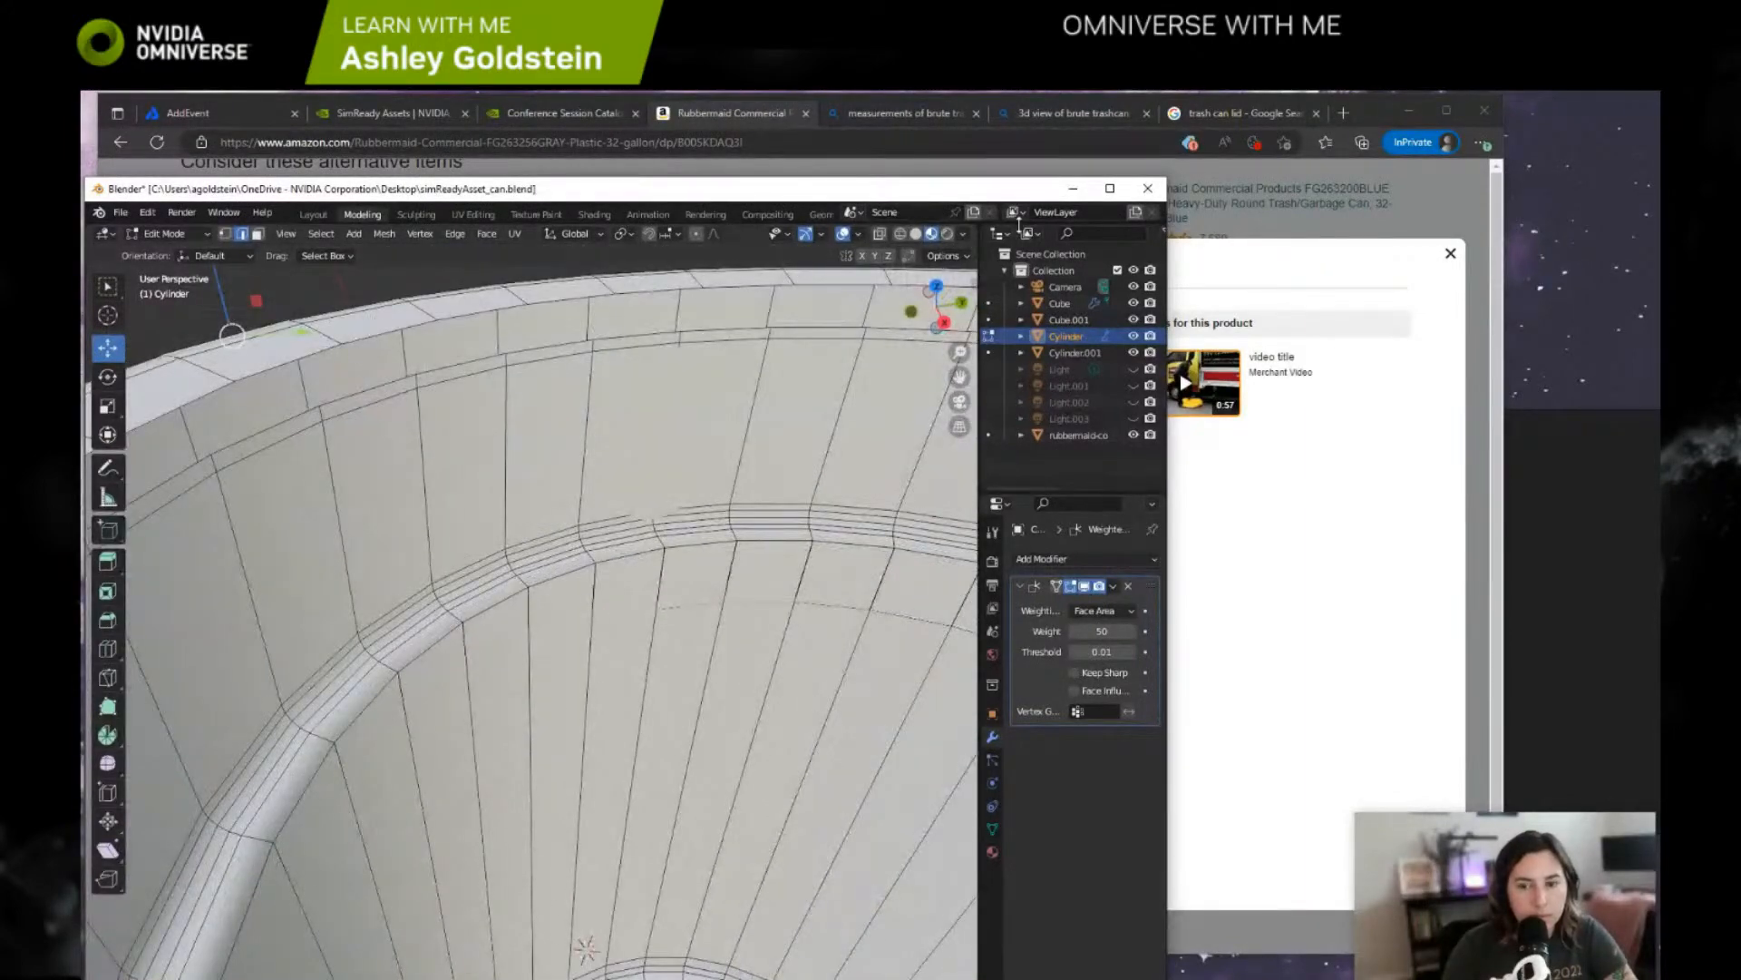
{"action": "left_click", "coordinate": [901, 233]}
{"action": "mouse_move", "coordinate": [677, 342]}
{"action": "middle_mouse_down"}
{"action": "mouse_move", "coordinate": [693, 373]}
{"action": "mouse_move", "coordinate": [677, 339]}
{"action": "mouse_move", "coordinate": [475, 350]}
{"action": "mouse_move", "coordinate": [397, 378]}
{"action": "middle_mouse_up"}
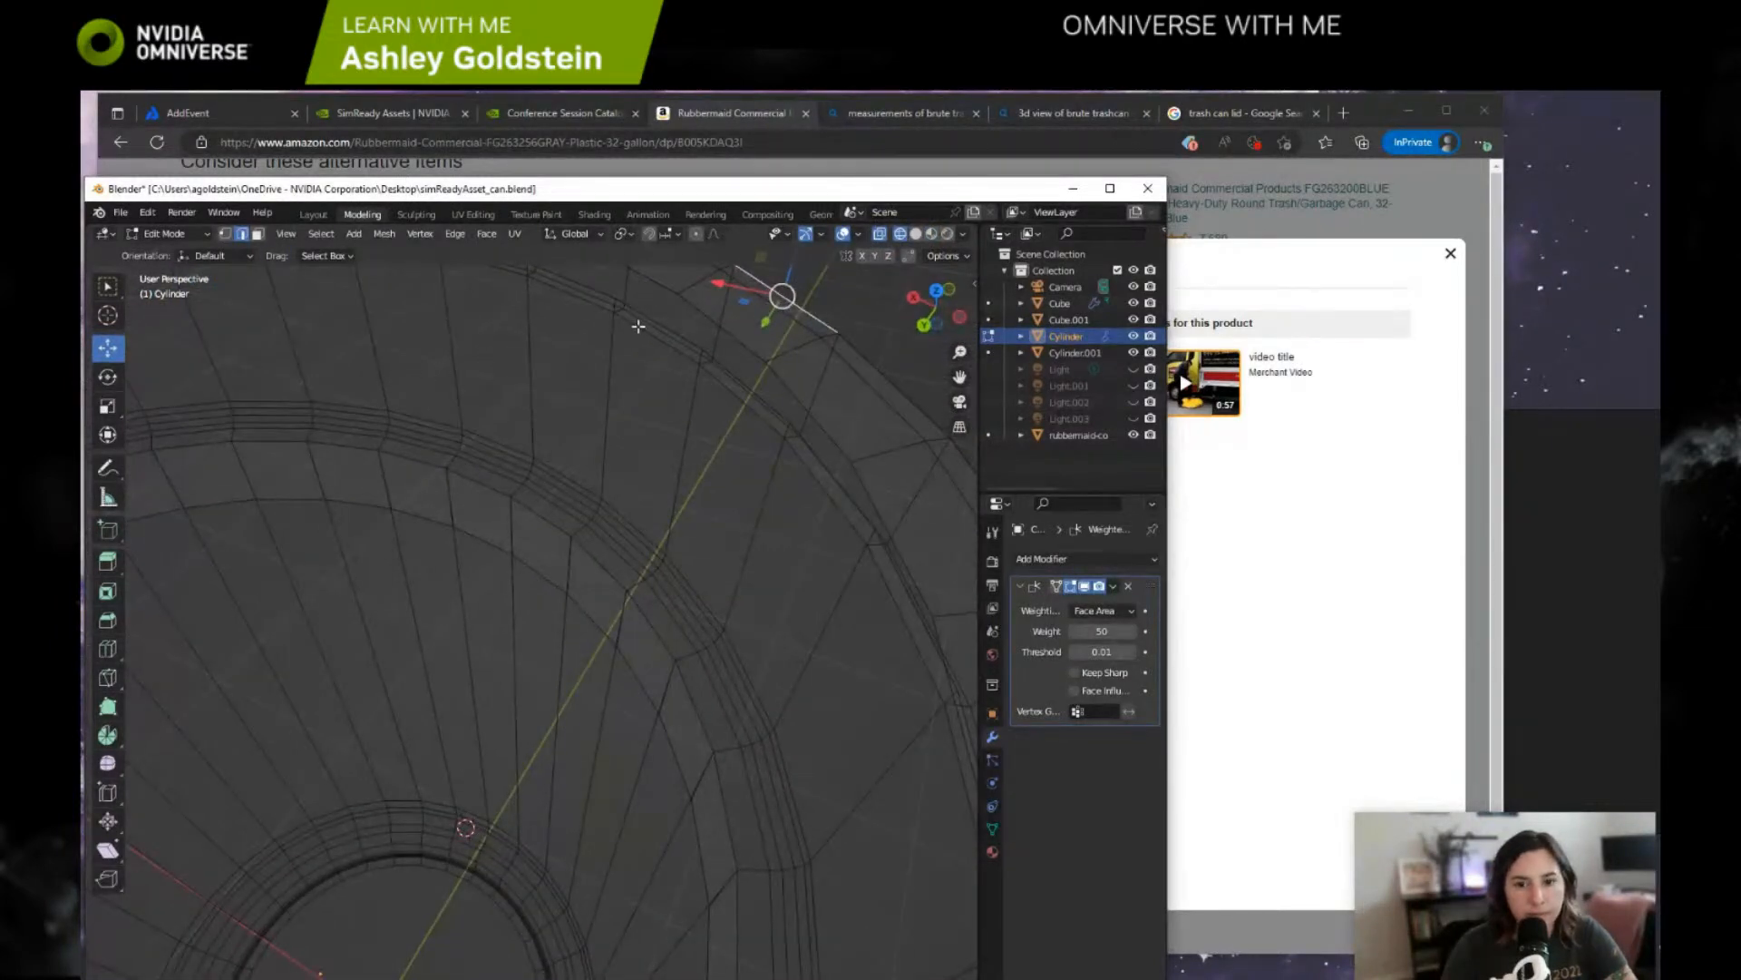
{"action": "left_click", "coordinate": [931, 233]}
Select the edge loop just below the rim's inner edge and try deleting it with the Edge Loops option.
{"action": "left_click", "coordinate": [740, 377]}
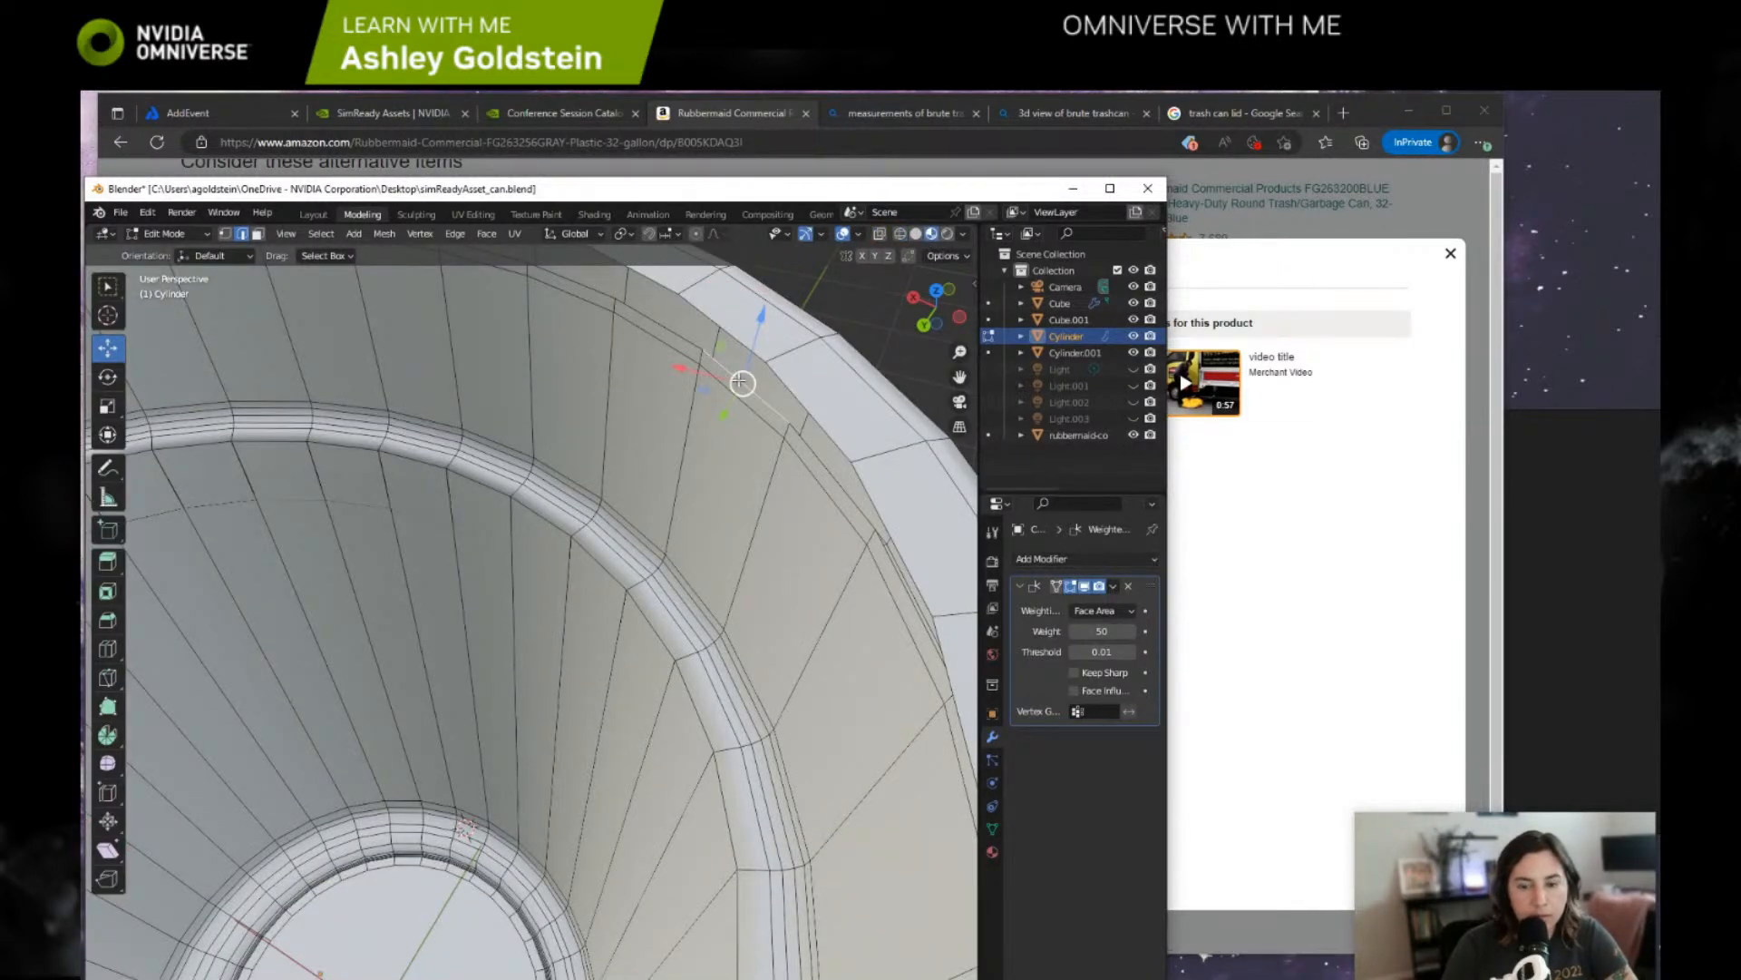
{"action": "left_click", "coordinate": [821, 463], "text": "alt"}
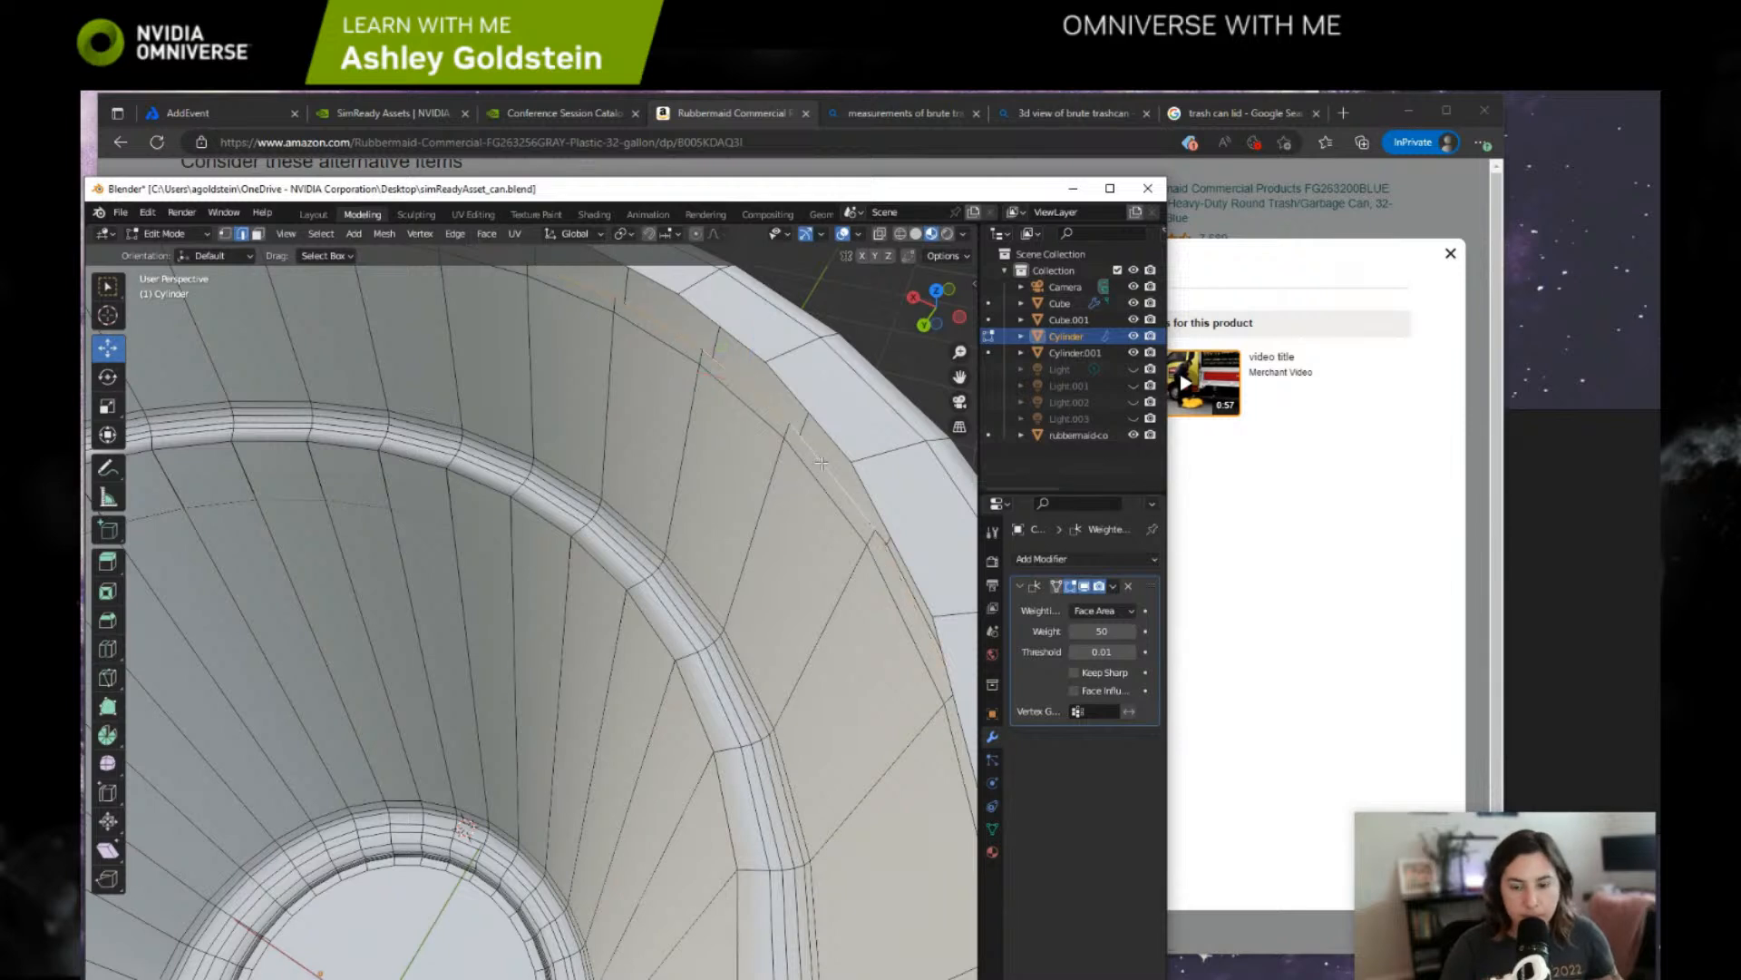
{"action": "right_click", "coordinate": [821, 463]}
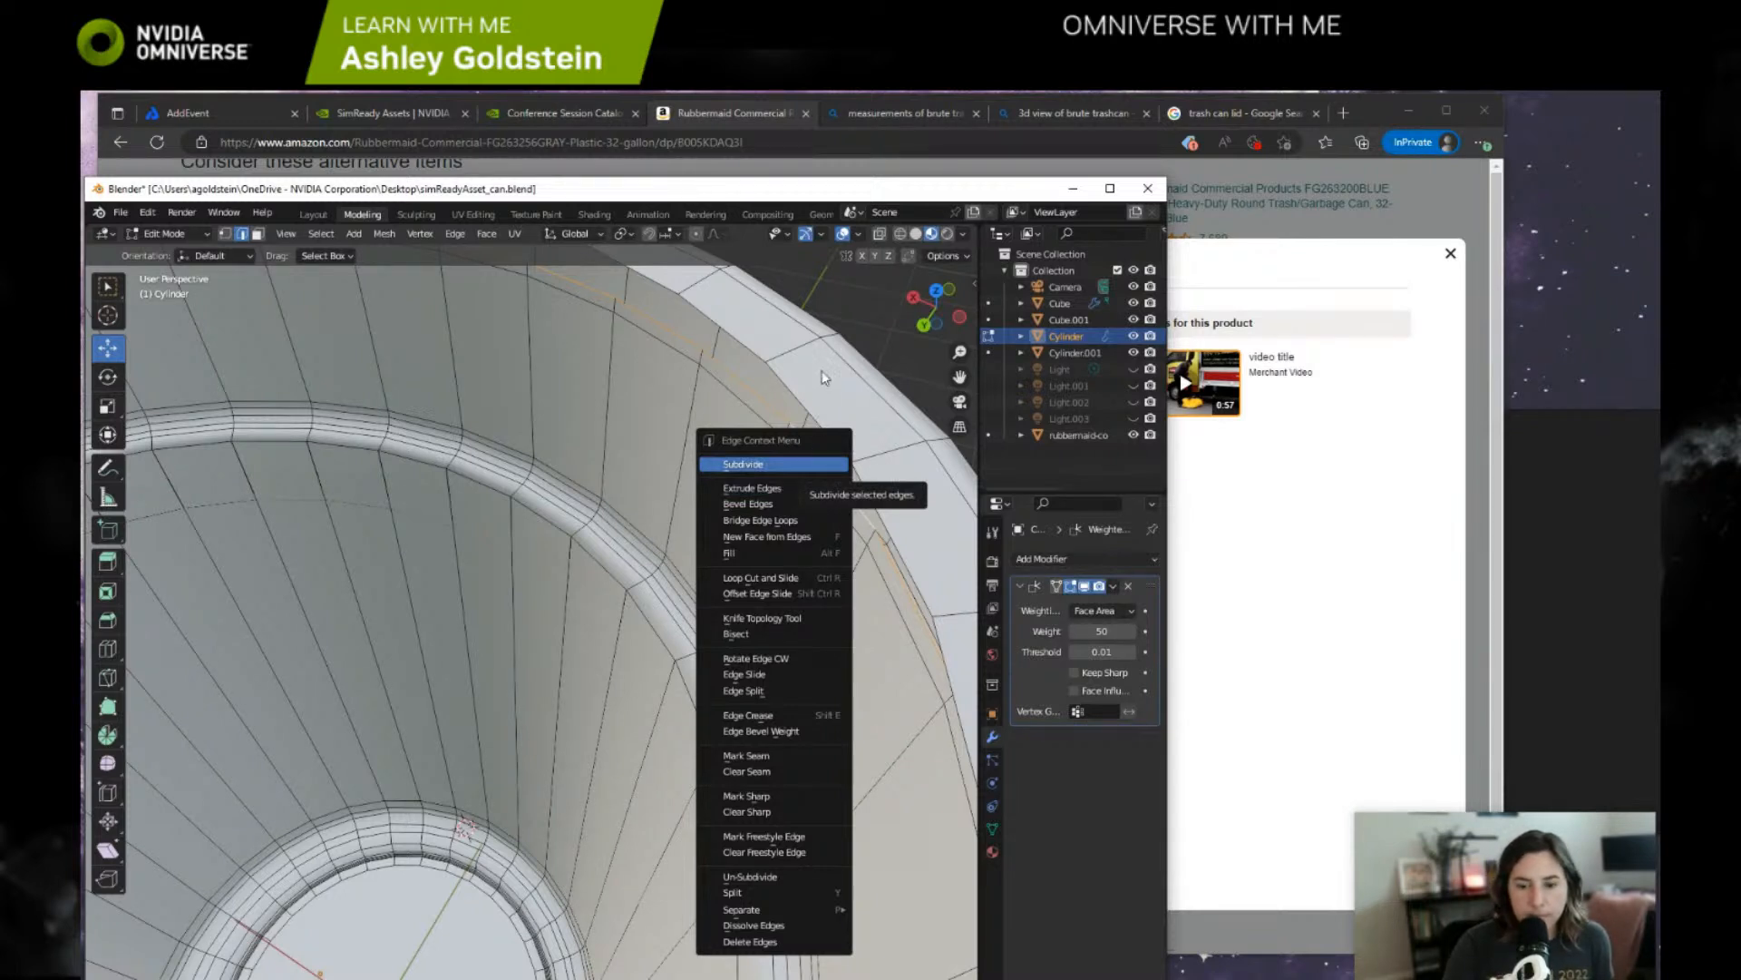
{"action": "key", "text": "Escape"}
{"action": "key", "text": "x"}
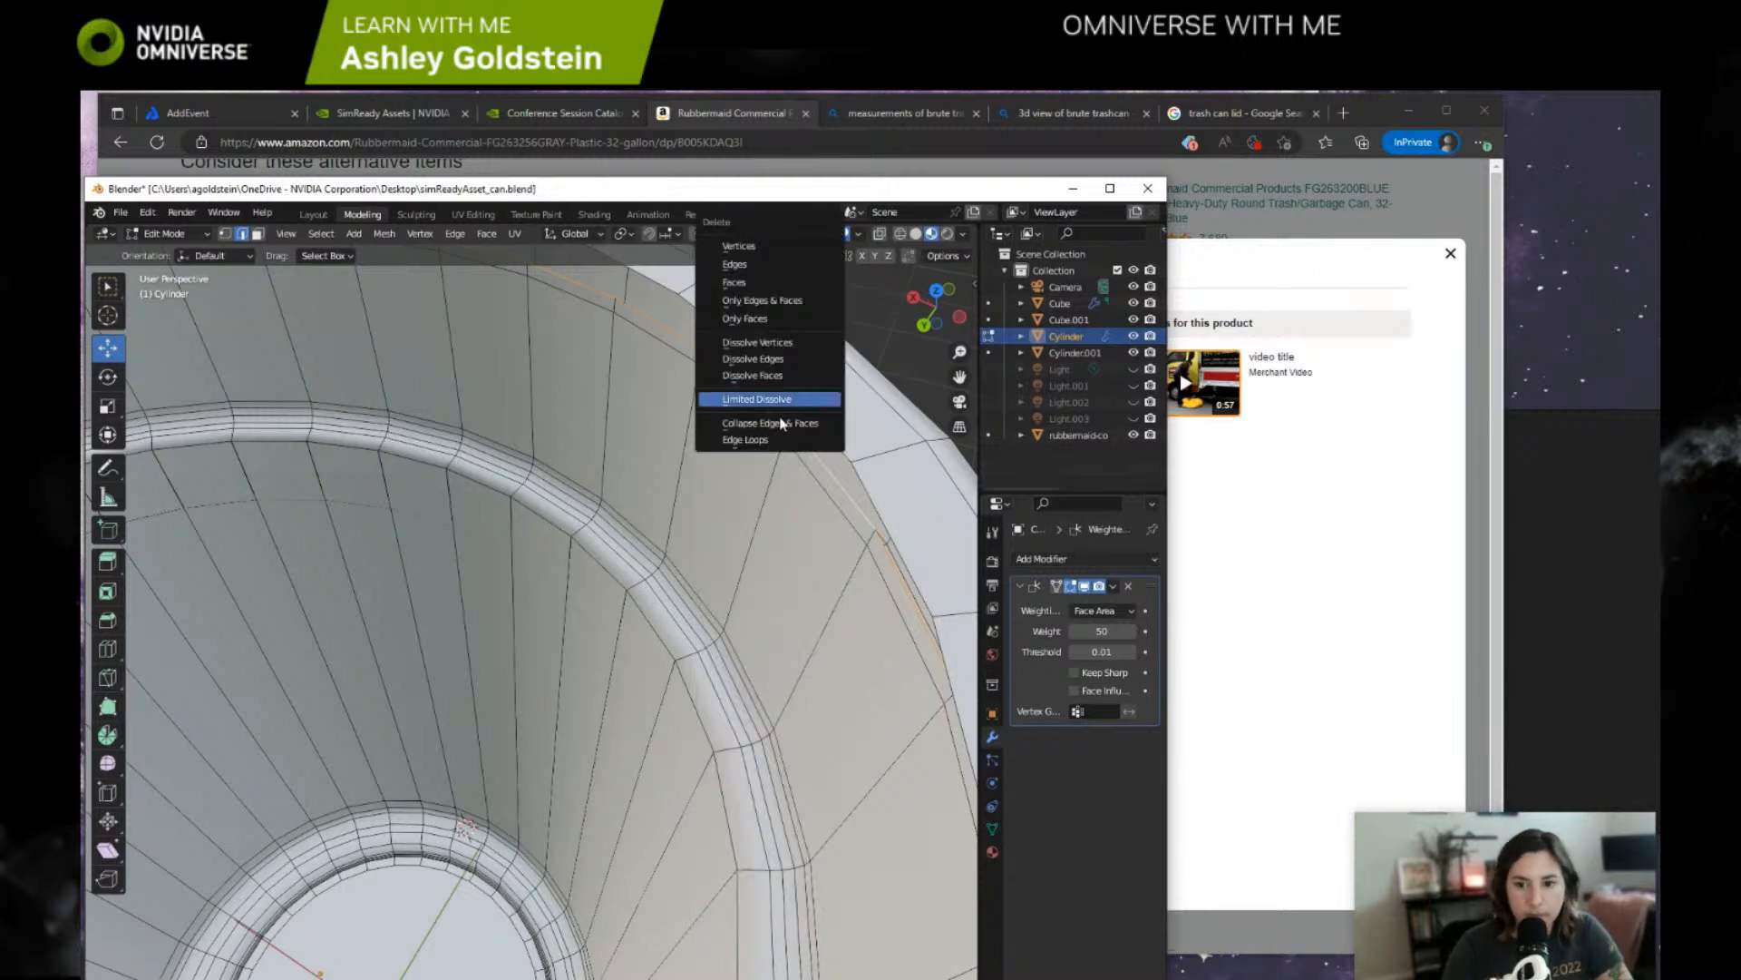
{"action": "left_click", "coordinate": [753, 439]}
Undo the last edge loop change and reselect the edge loop just below the rim's inner edge.
{"action": "left_click", "coordinate": [872, 324]}
{"action": "left_click", "coordinate": [777, 410]}
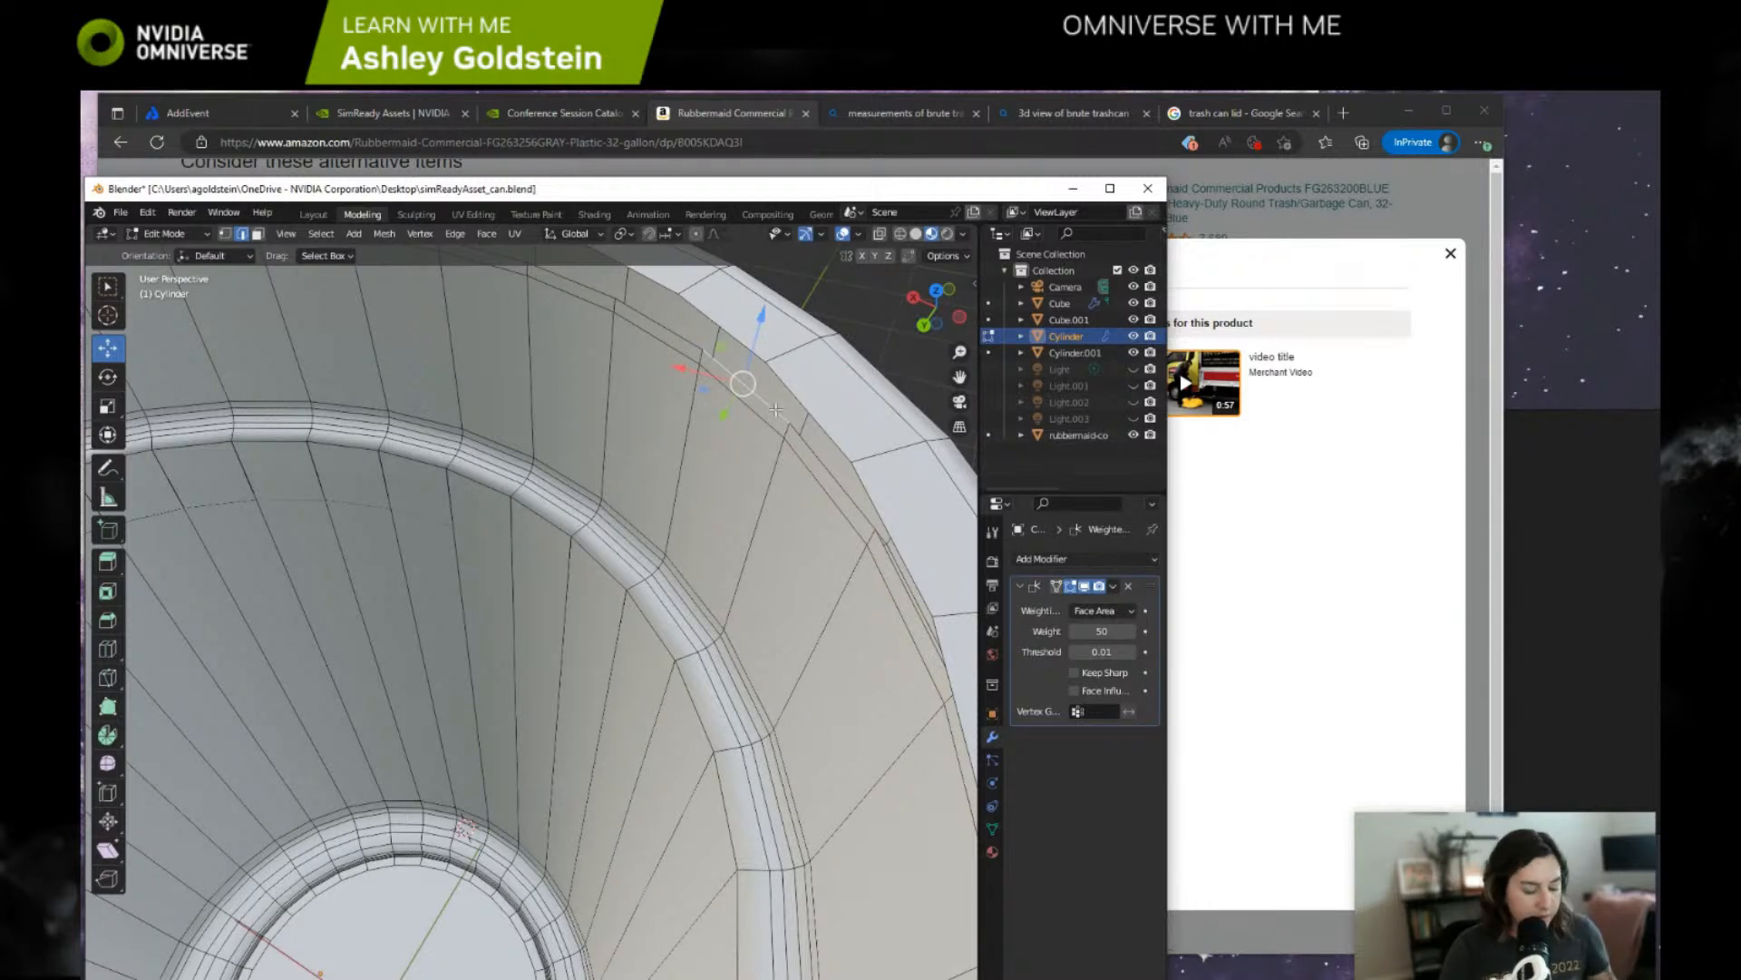
{"action": "left_click", "coordinate": [799, 474], "text": "alt"}
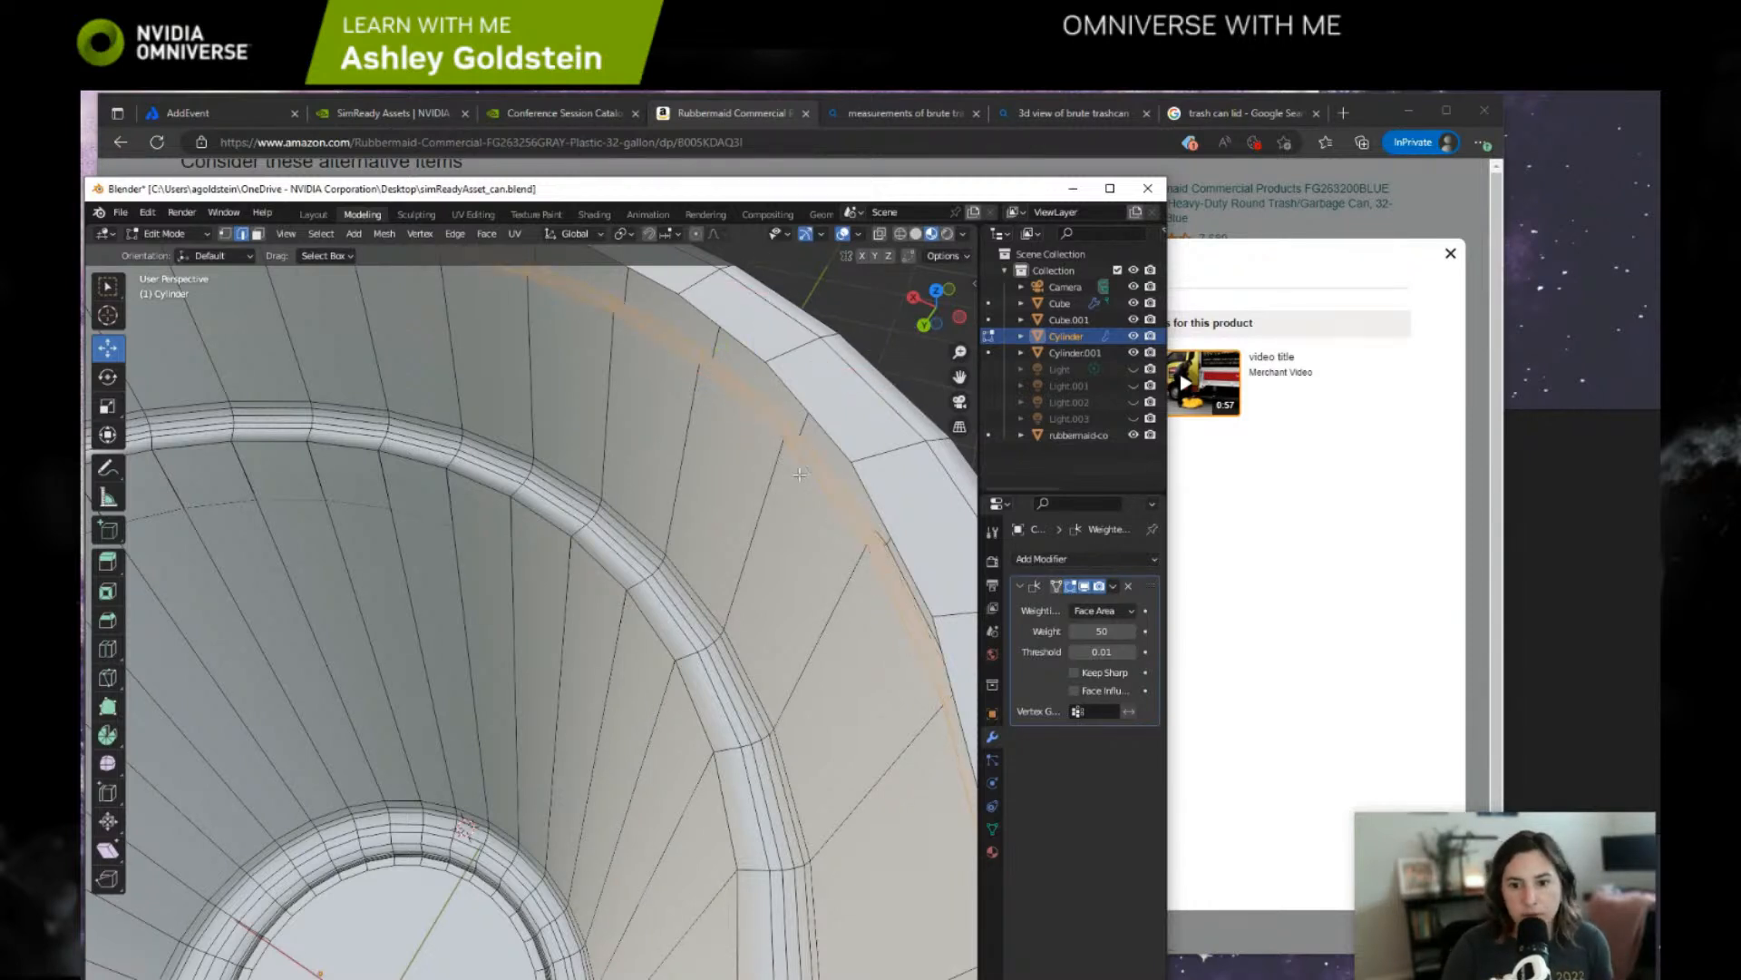
{"action": "key", "text": "ctrl+z"}
{"action": "middle_click_drag", "start_coordinate": [856, 415], "coordinate": [782, 366]}
{"action": "left_click", "coordinate": [762, 376]}
{"action": "left_click", "coordinate": [789, 400], "text": "alt"}
{"action": "scroll", "coordinate": [757, 374], "scroll_direction": "down", "scroll_amount": 3}
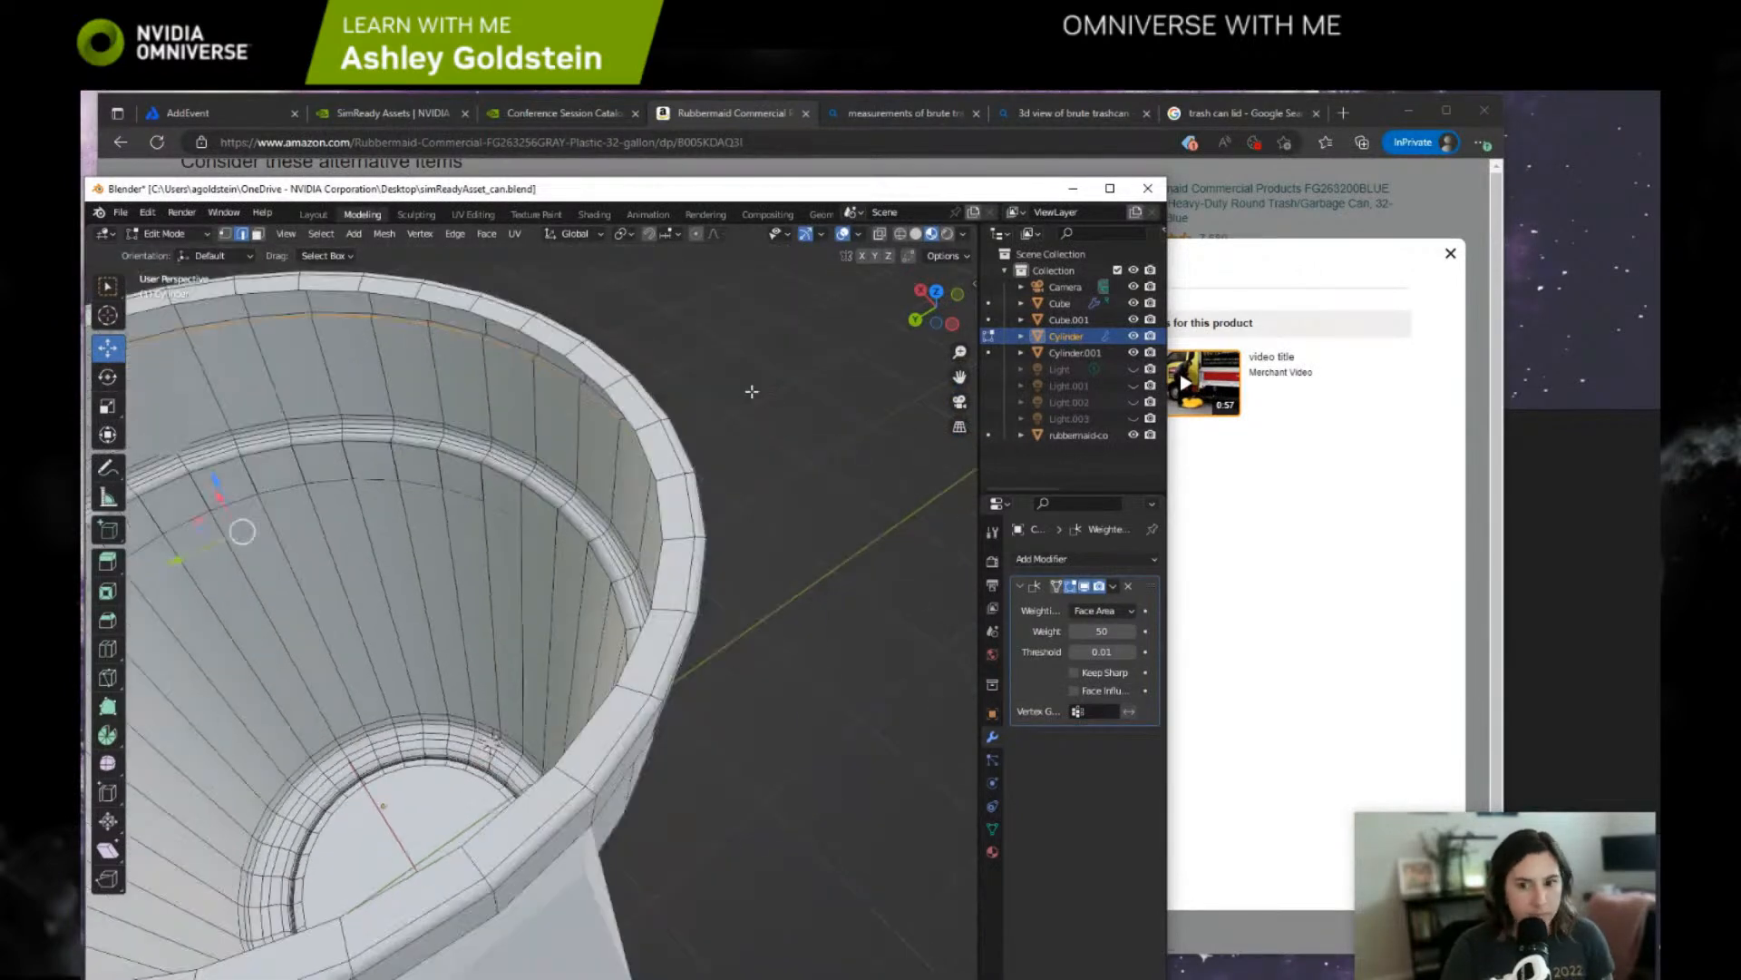
Try moving the selected inner rim loop along the Y axis, undo the move and reselect the loop.
{"action": "middle_click_drag", "start_coordinate": [585, 458], "coordinate": [622, 446], "text": "shift"}
{"action": "left_click_drag", "start_coordinate": [222, 546], "coordinate": [192, 558]}
{"action": "key", "text": "ctrl+z"}
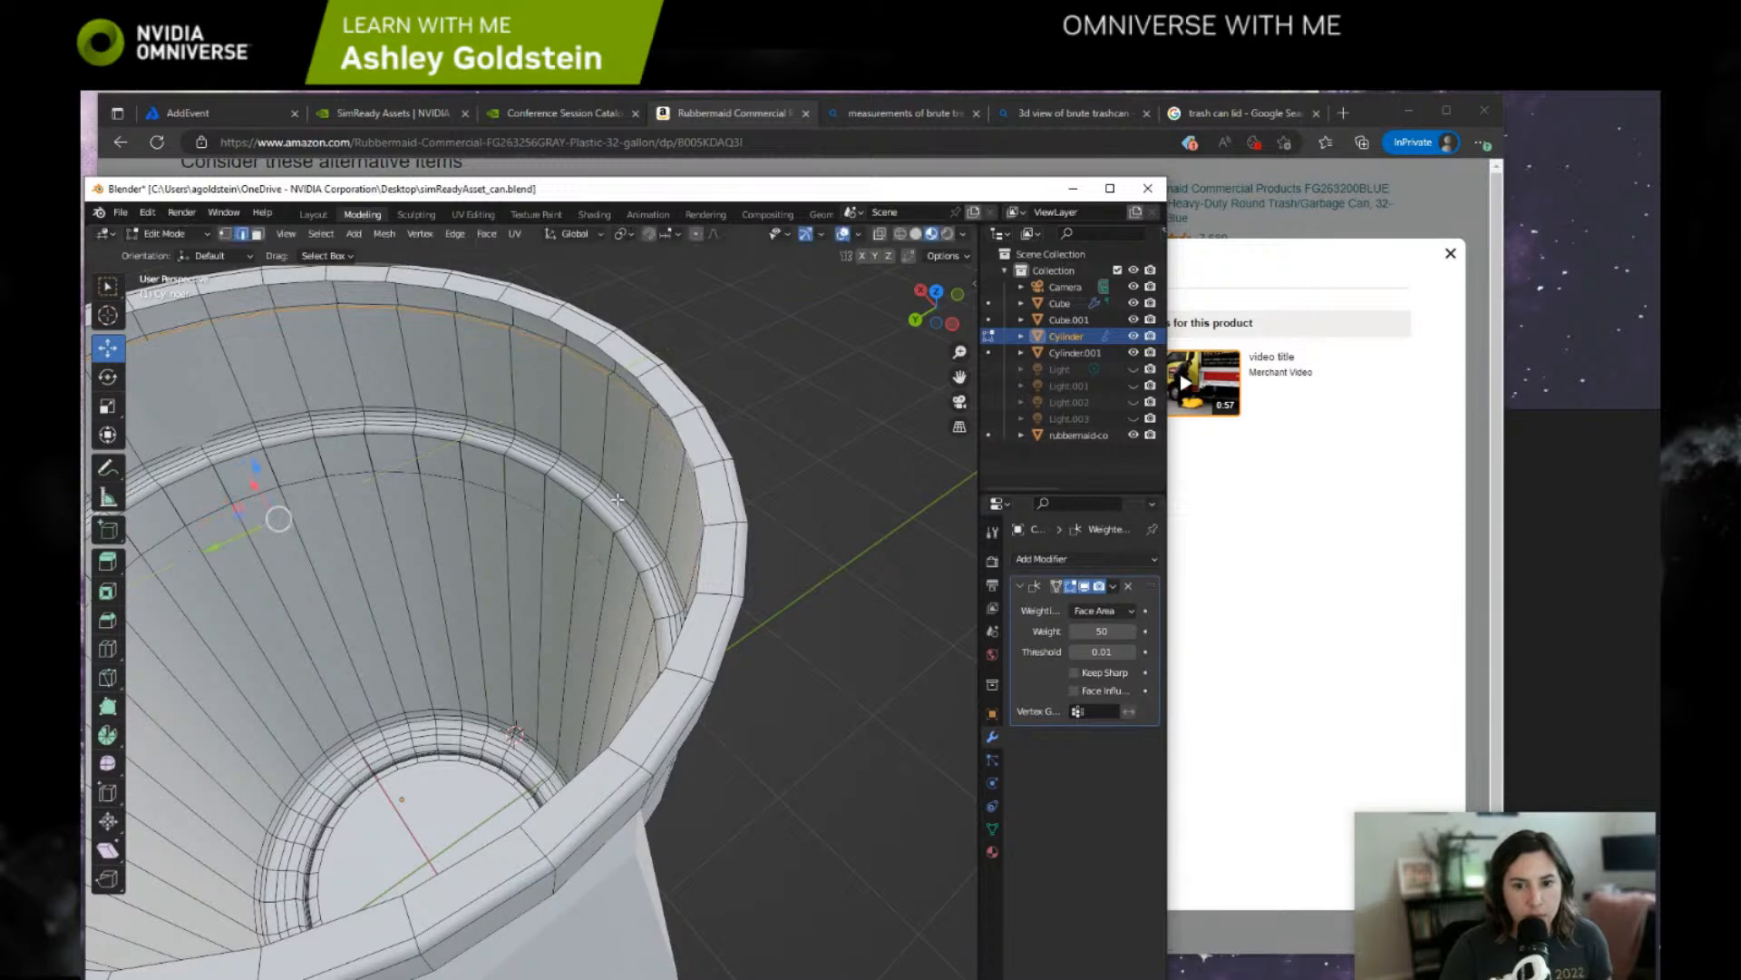
{"action": "middle_click_drag", "start_coordinate": [645, 398], "coordinate": [803, 412]}
{"action": "left_click", "coordinate": [736, 490], "text": "alt"}
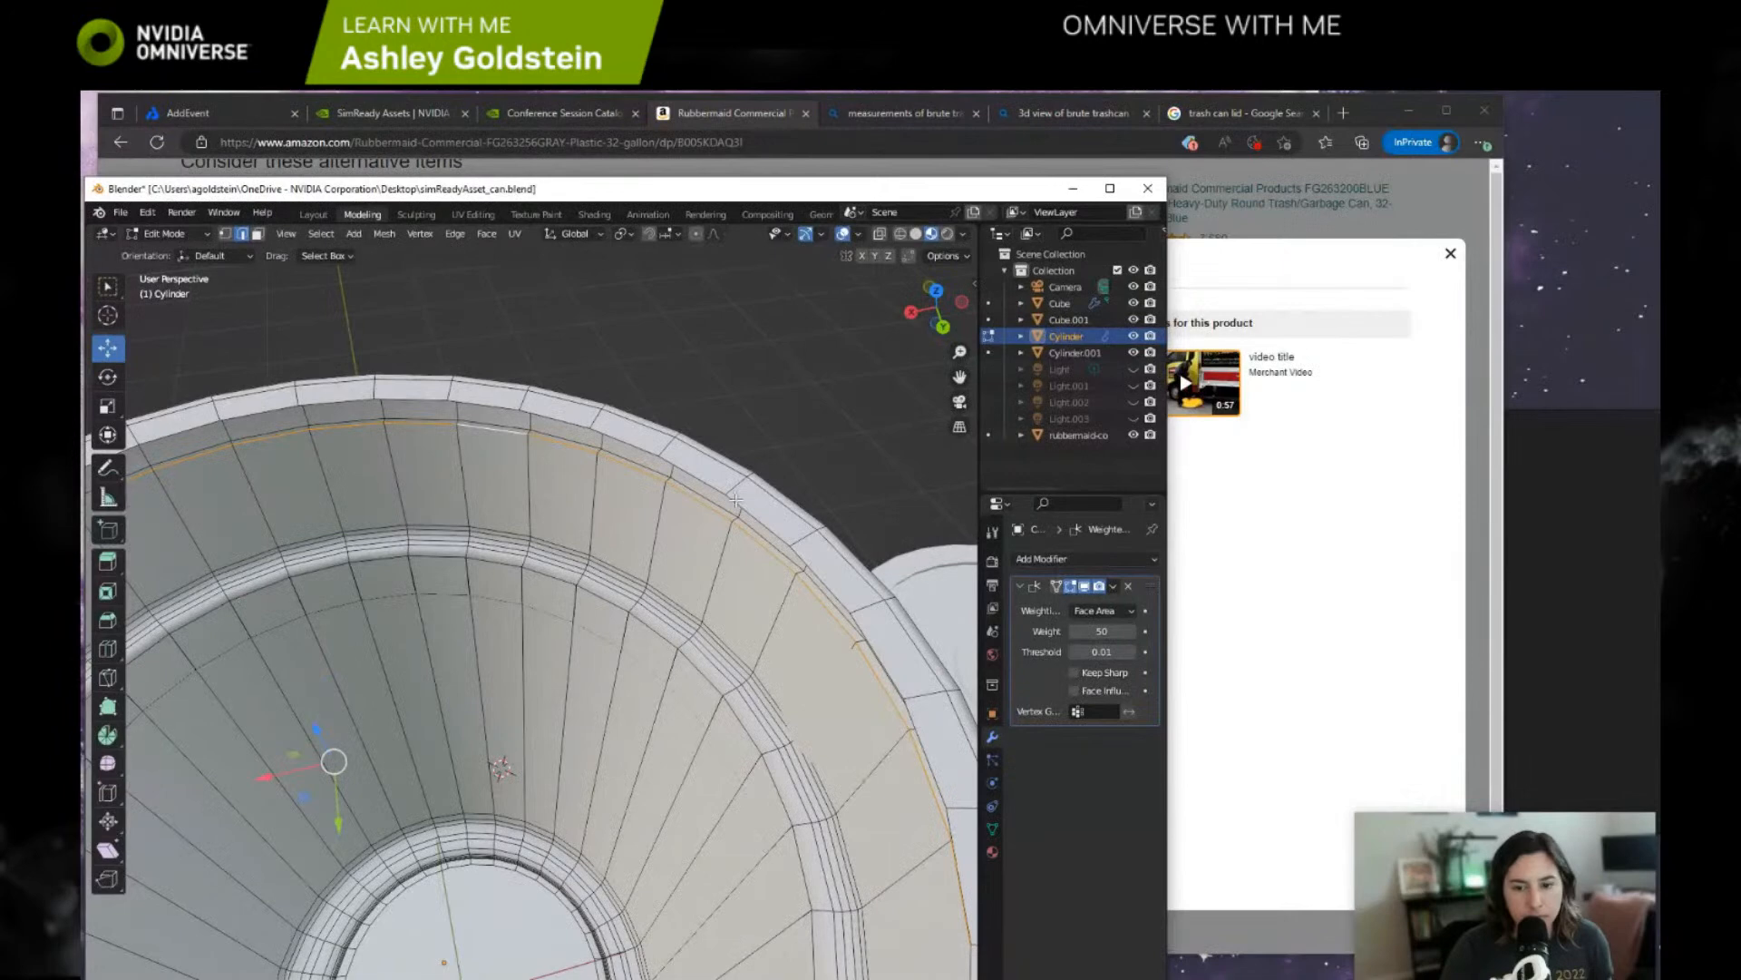
Select the edge loop running along the outer top edge of the rim.
{"action": "middle_click_drag", "start_coordinate": [703, 449], "coordinate": [731, 377]}
{"action": "scroll", "coordinate": [677, 509], "scroll_direction": "up", "scroll_amount": 3}
{"action": "middle_click_drag", "start_coordinate": [318, 358], "coordinate": [319, 445]}
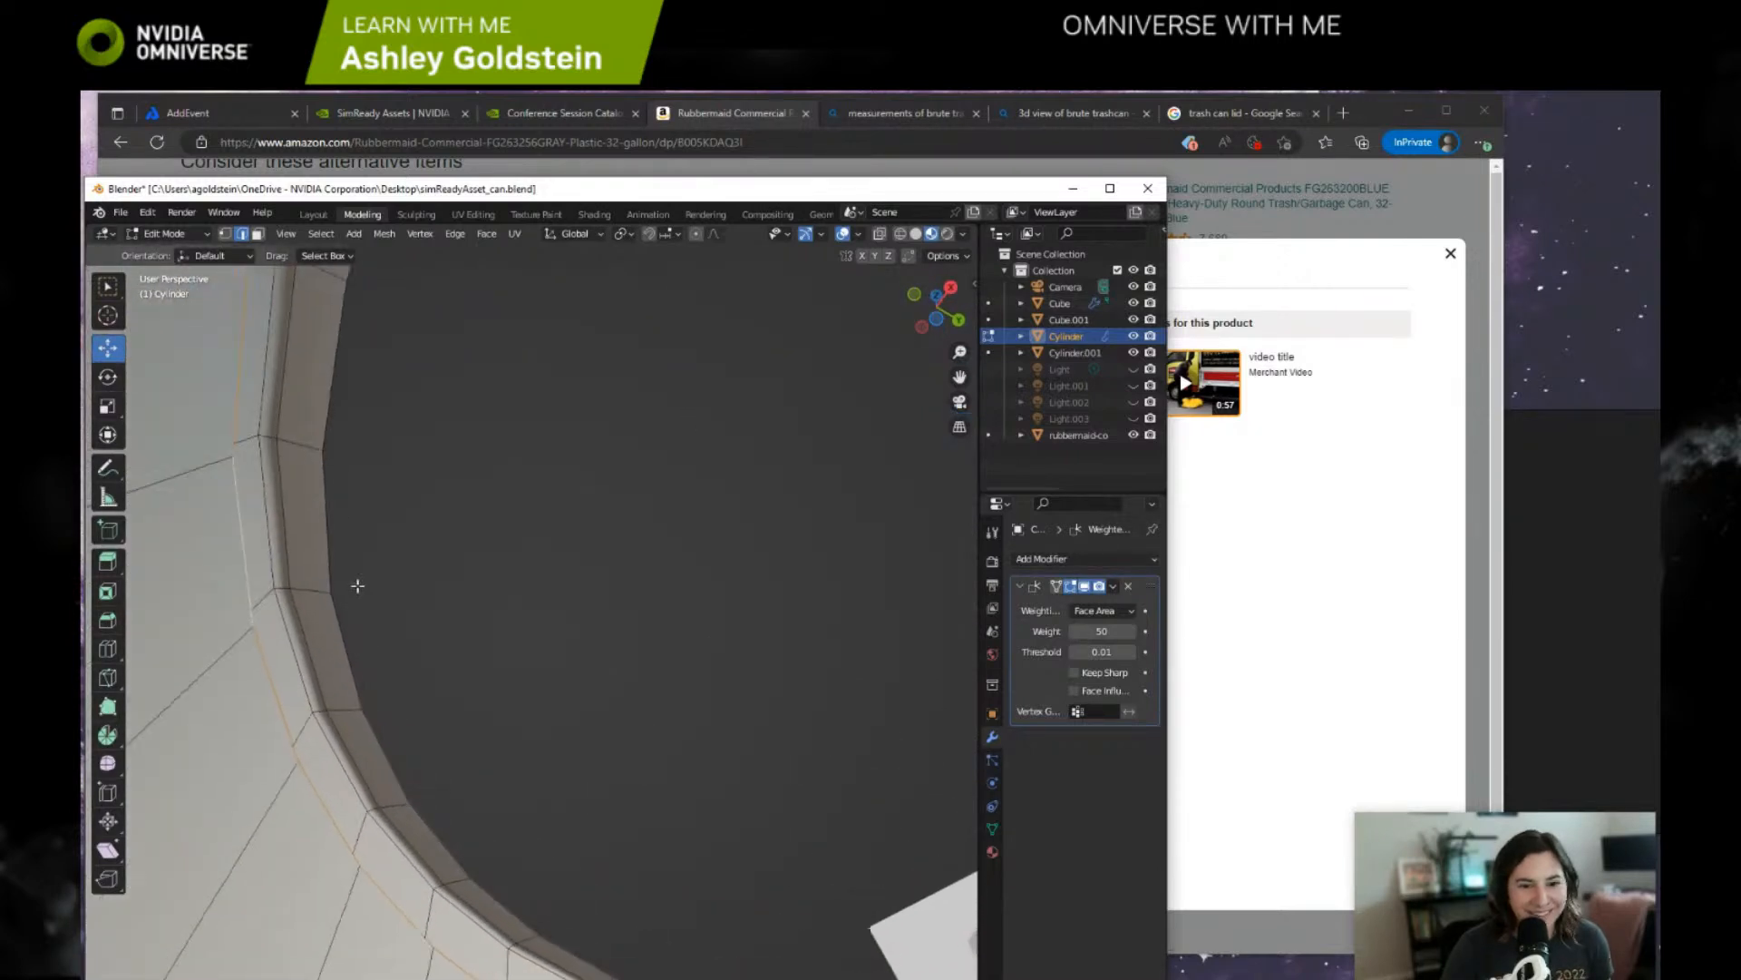
{"action": "left_click", "coordinate": [326, 396], "text": "alt"}
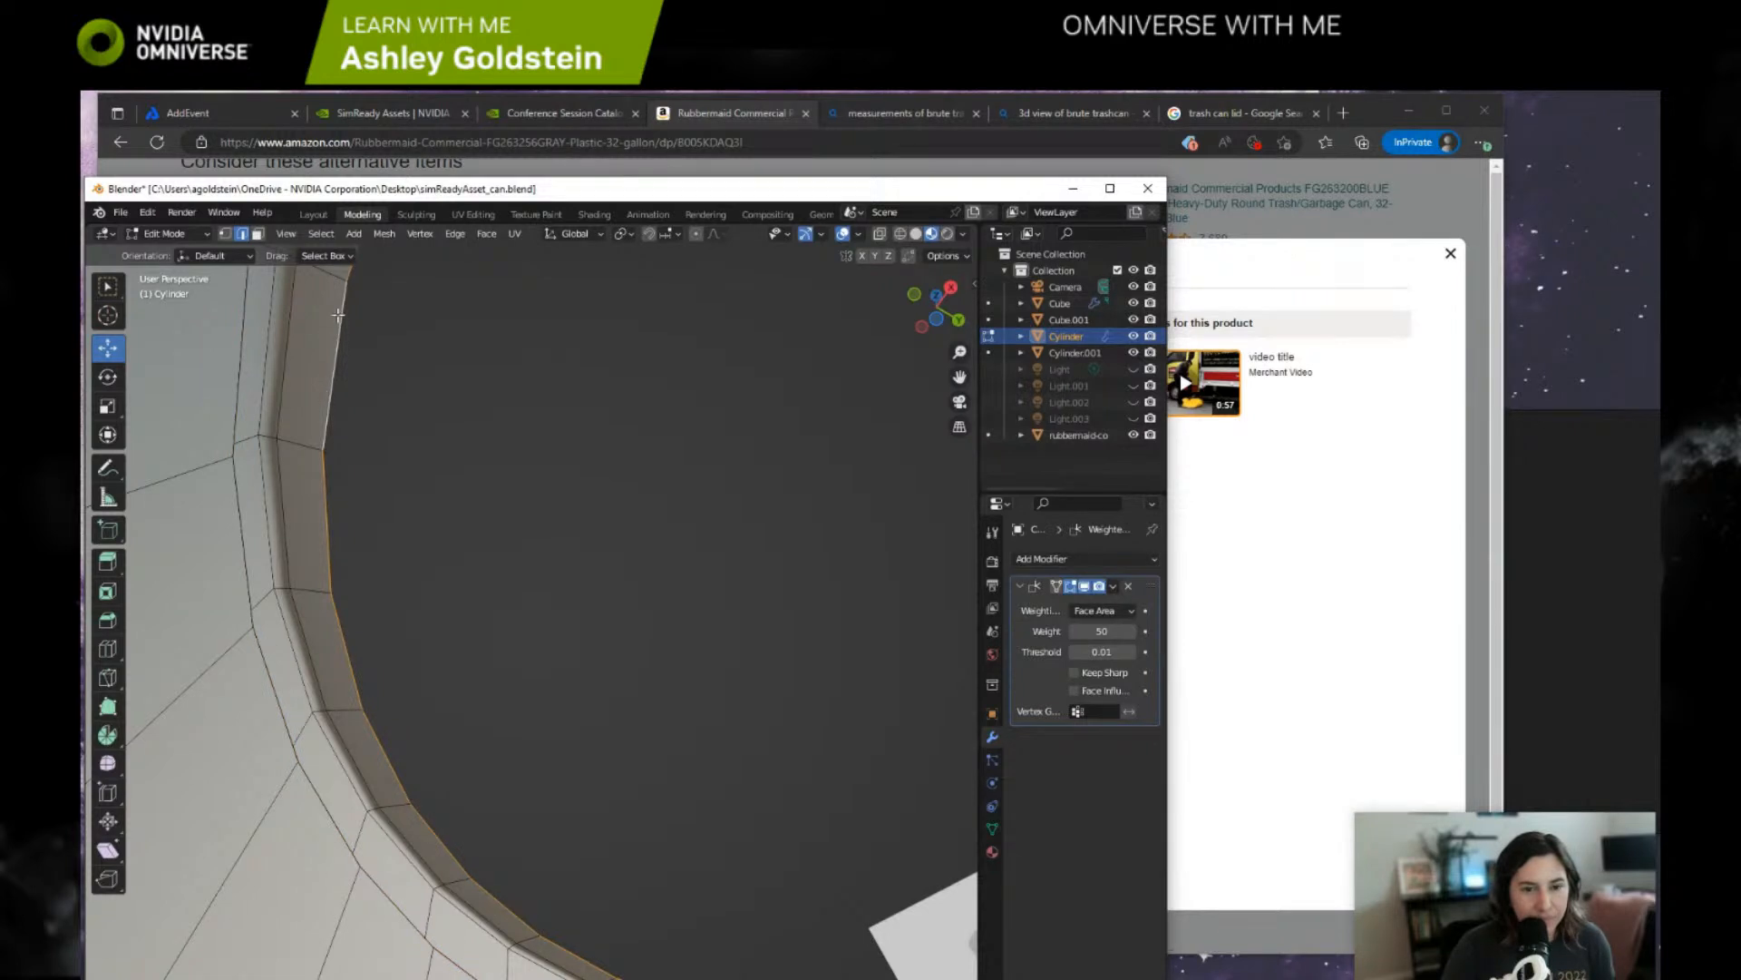
Try selecting the ring of faces on top of the rim in face select mode, then clear the selection.
{"action": "left_click", "coordinate": [259, 234]}
{"action": "left_click", "coordinate": [311, 337], "text": "alt"}
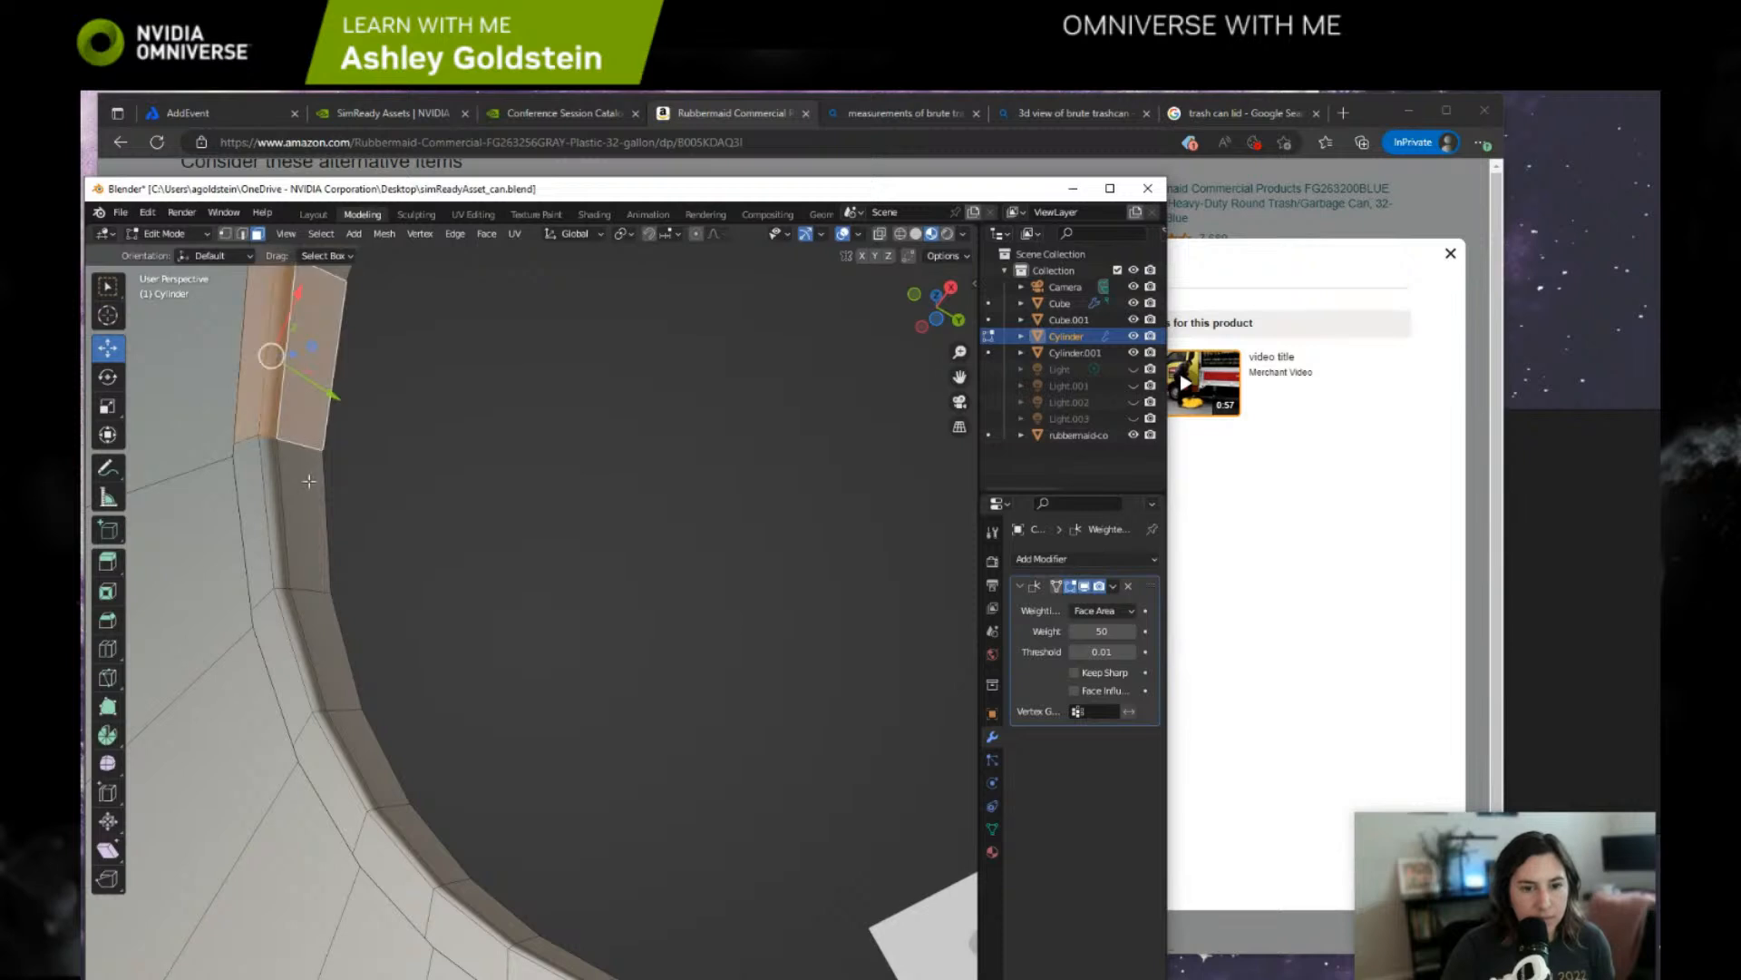
{"action": "key", "text": "alt+a"}
{"action": "left_click", "coordinate": [297, 391]}
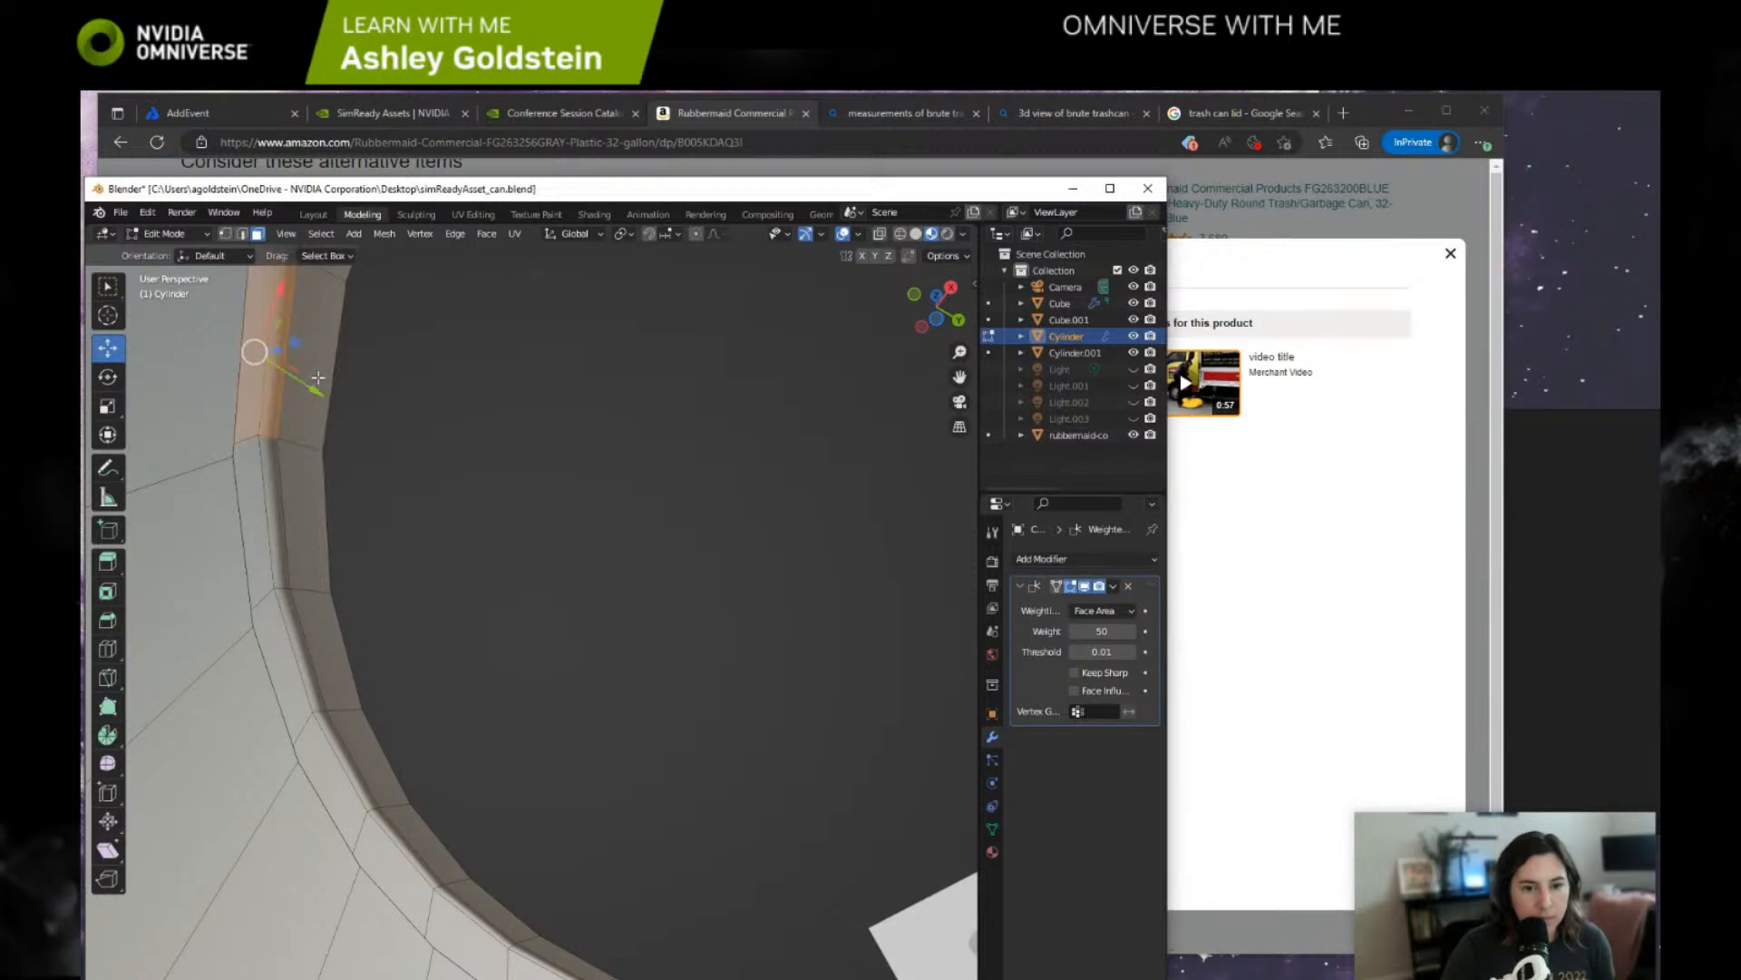
{"action": "left_click", "coordinate": [311, 518]}
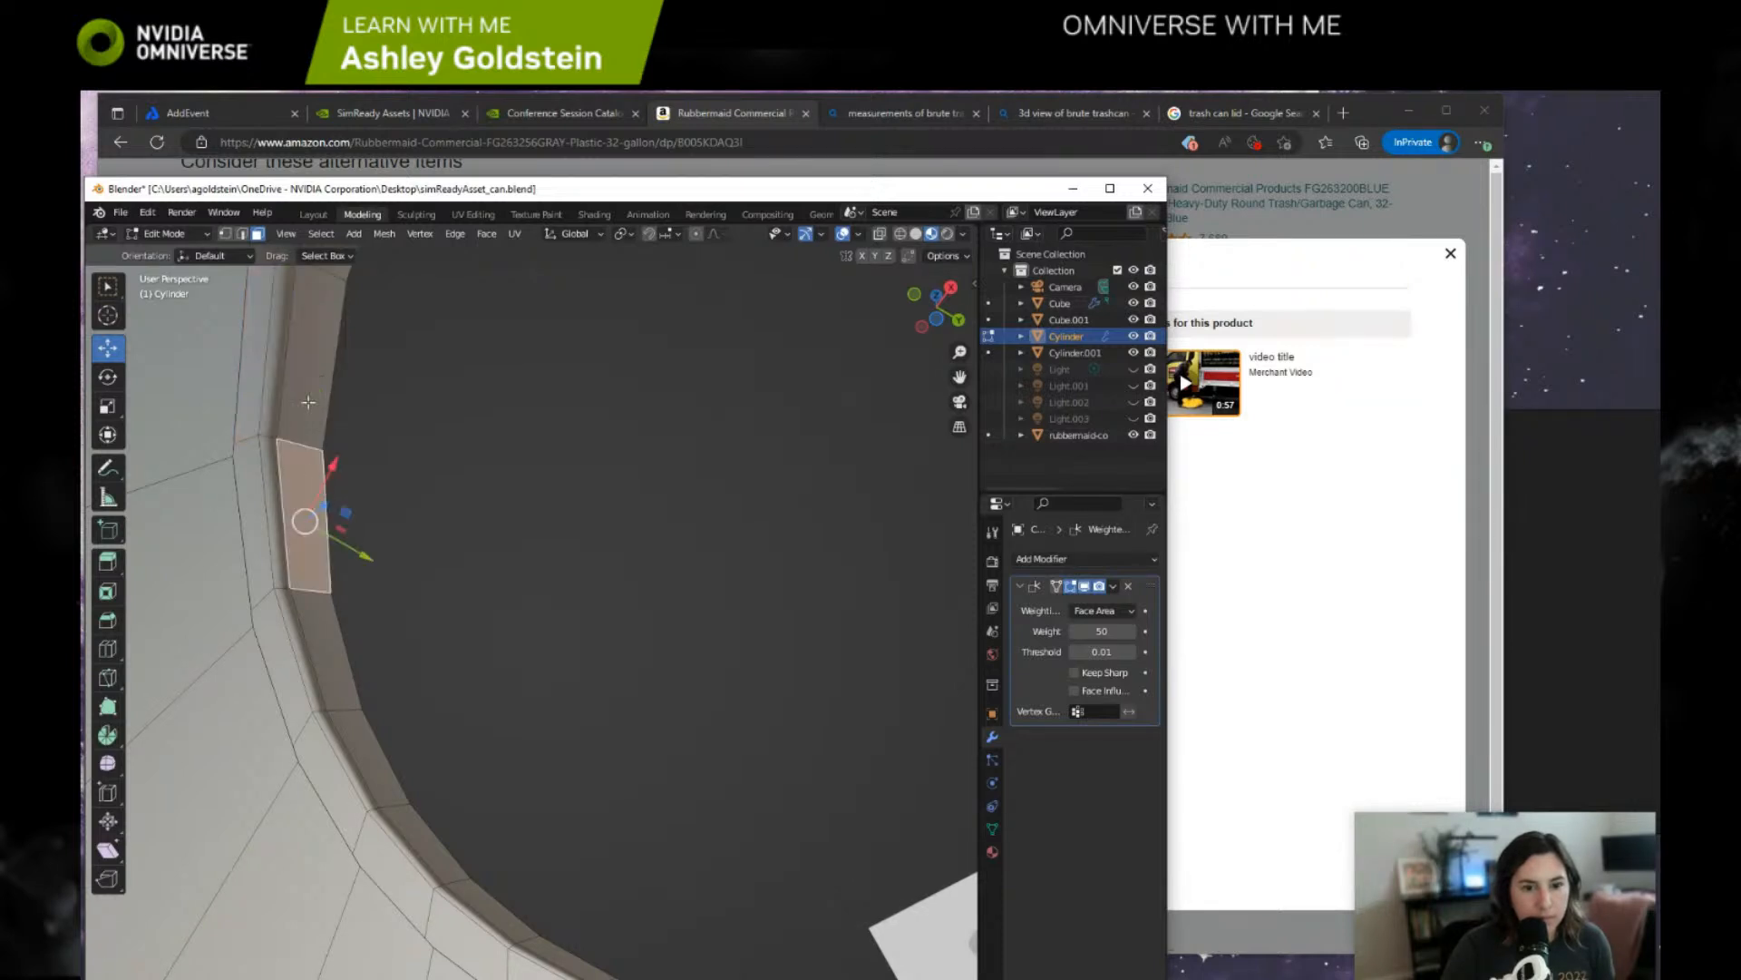
{"action": "key", "text": "alt+a"}
{"action": "left_click", "coordinate": [303, 505]}
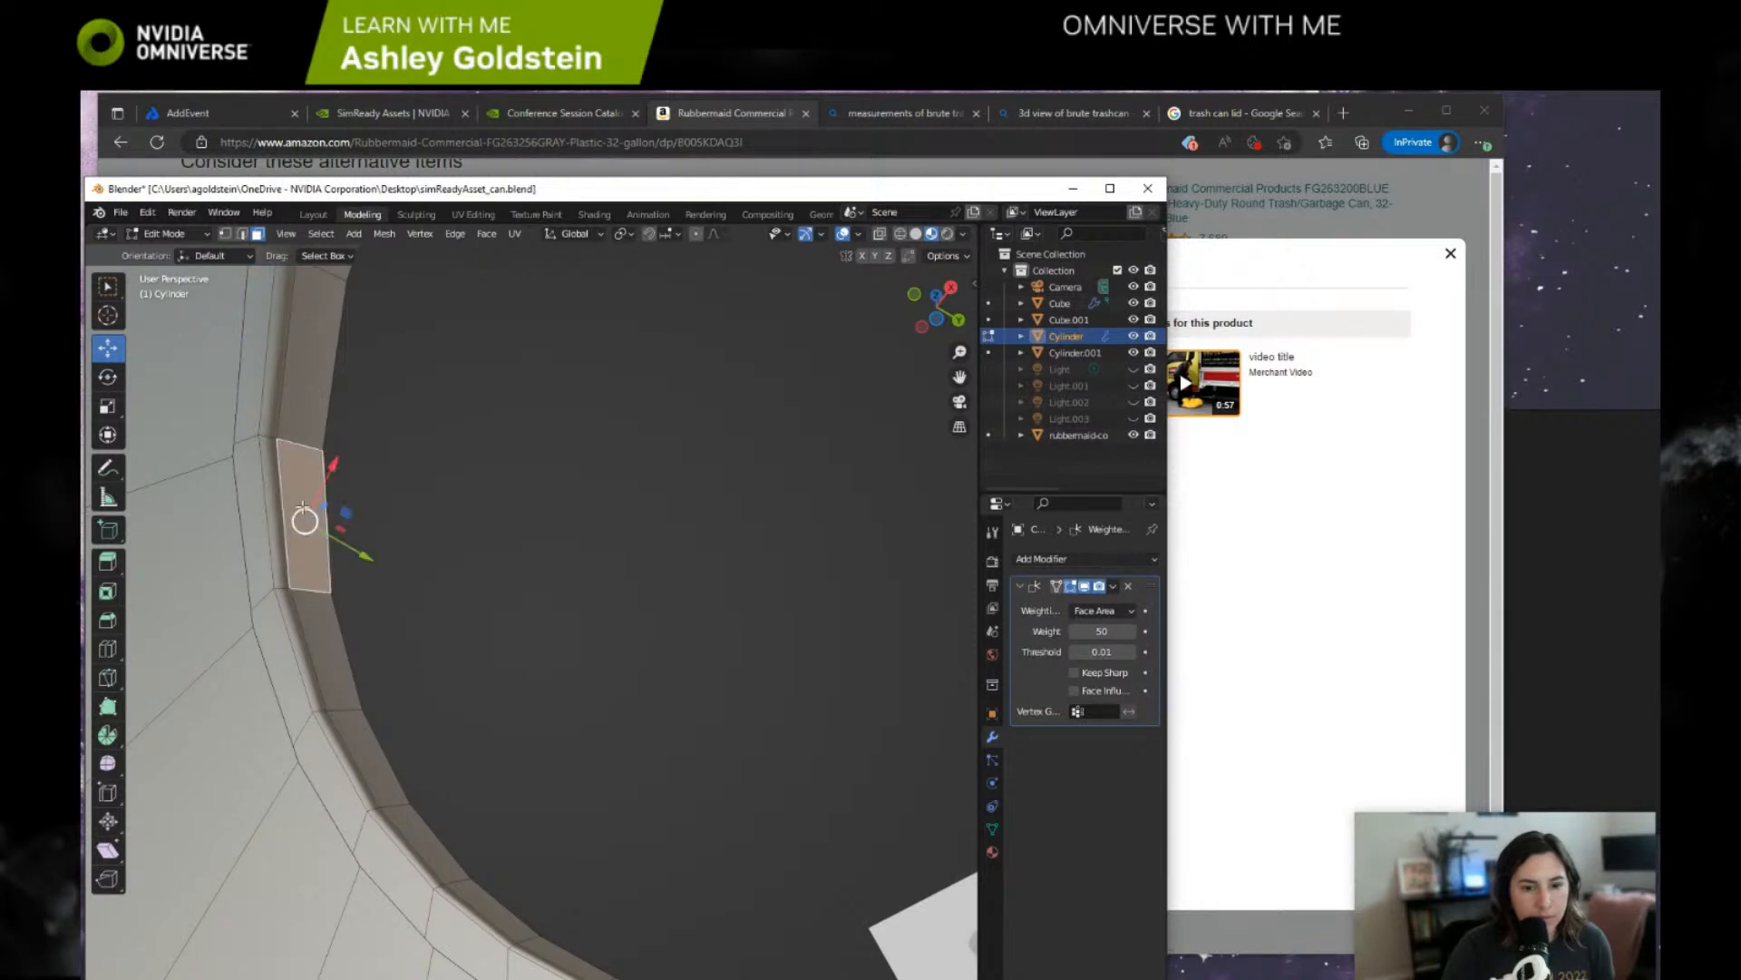
{"action": "left_click", "coordinate": [308, 610]}
{"action": "key", "text": "alt+a"}
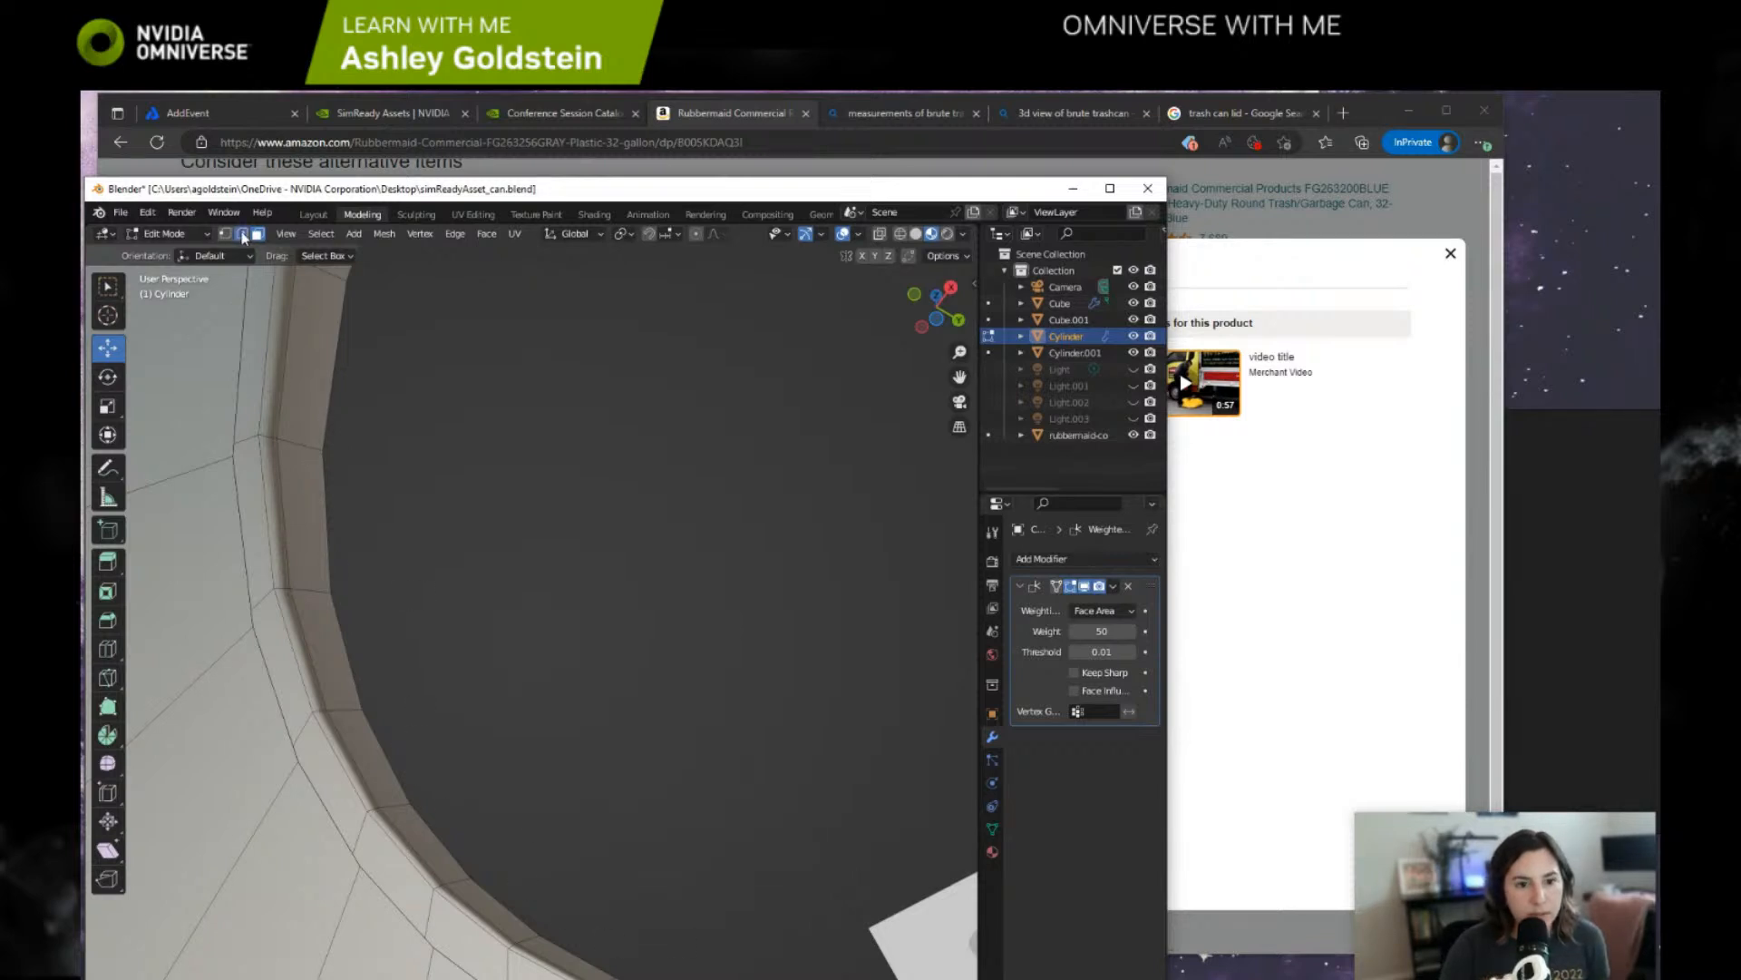
Try removing the rim's outer top edge loop with Collapse Edges & Faces and undo it.
{"action": "middle_click_drag", "start_coordinate": [388, 393], "coordinate": [277, 591]}
{"action": "left_click", "coordinate": [242, 578], "text": "alt"}
{"action": "key", "text": "x"}
{"action": "left_click", "coordinate": [238, 575]}
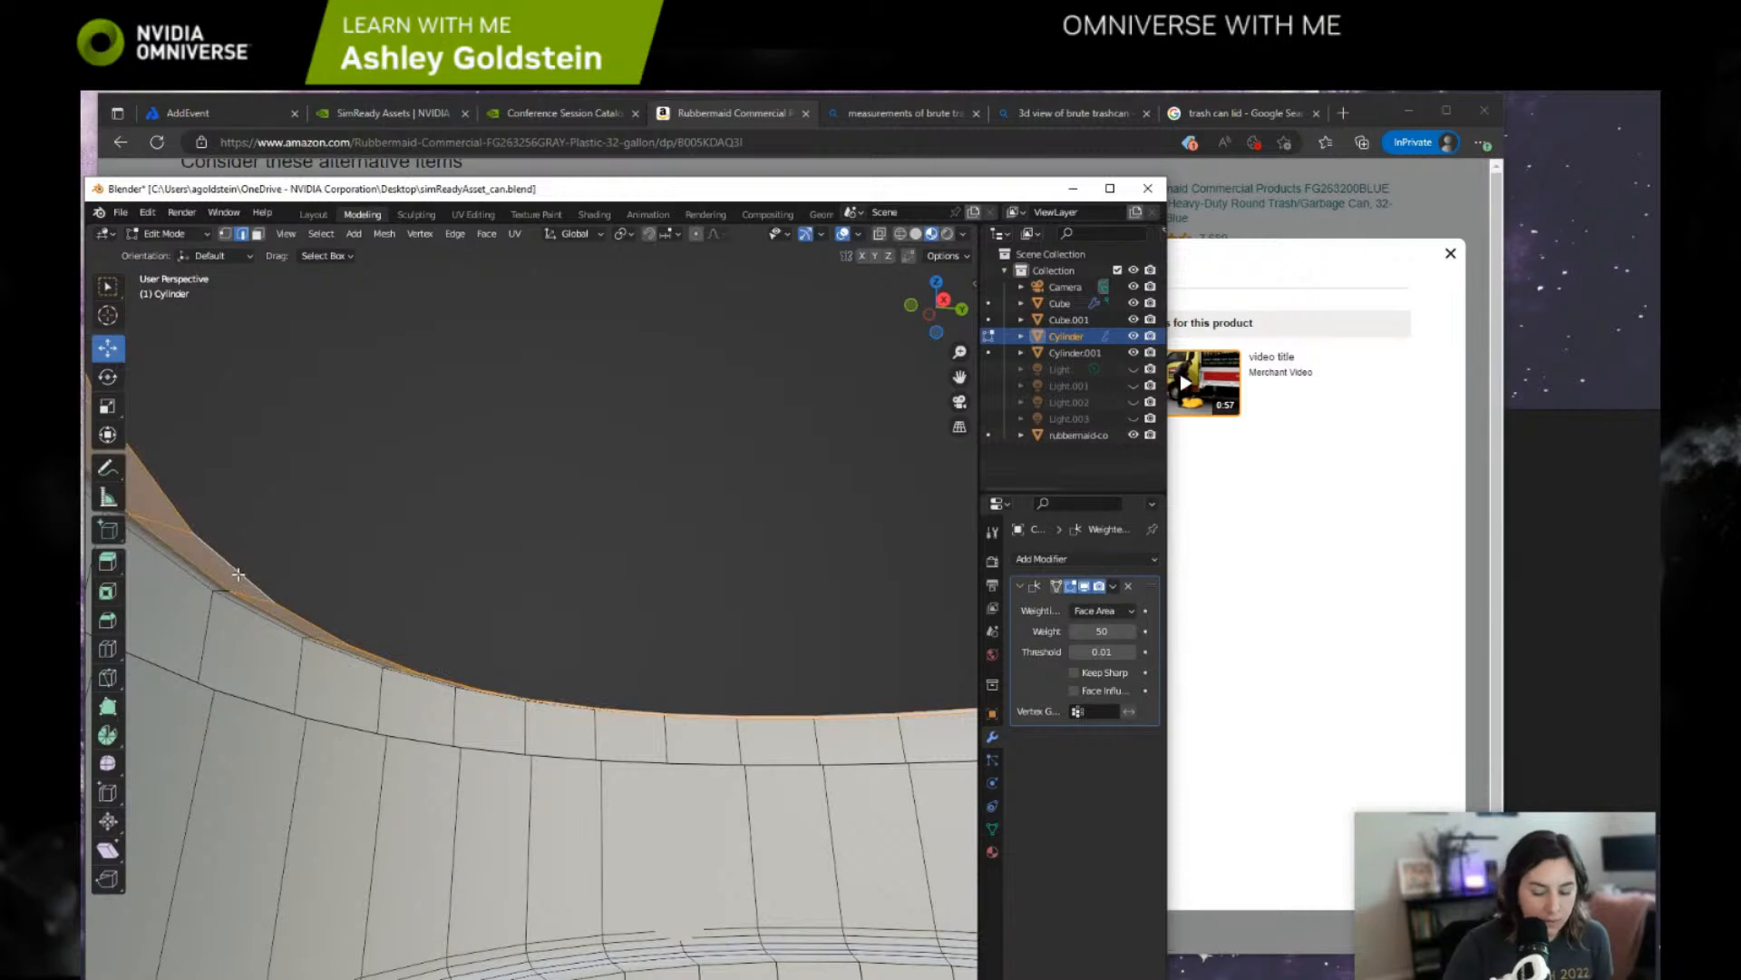
{"action": "key", "text": "x"}
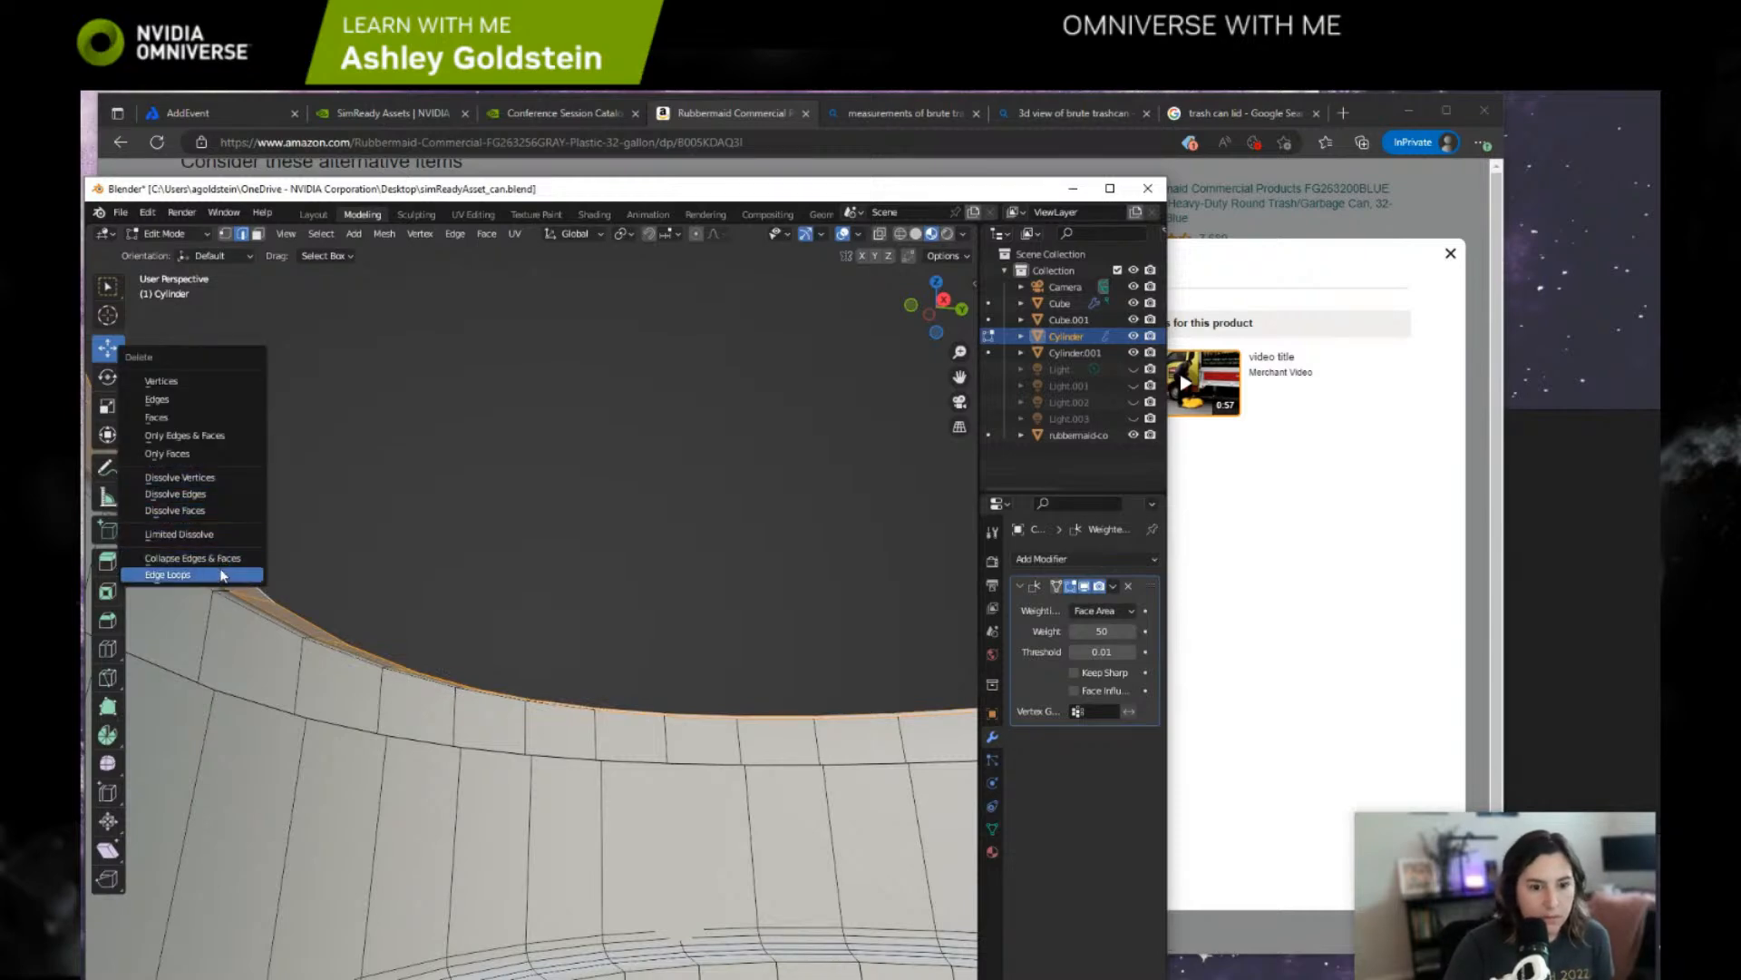
{"action": "left_click", "coordinate": [223, 561]}
{"action": "scroll", "coordinate": [586, 635], "scroll_direction": "down", "scroll_amount": 2}
{"action": "middle_click_drag", "start_coordinate": [586, 636], "coordinate": [643, 652]}
{"action": "key", "text": "ctrl+z"}
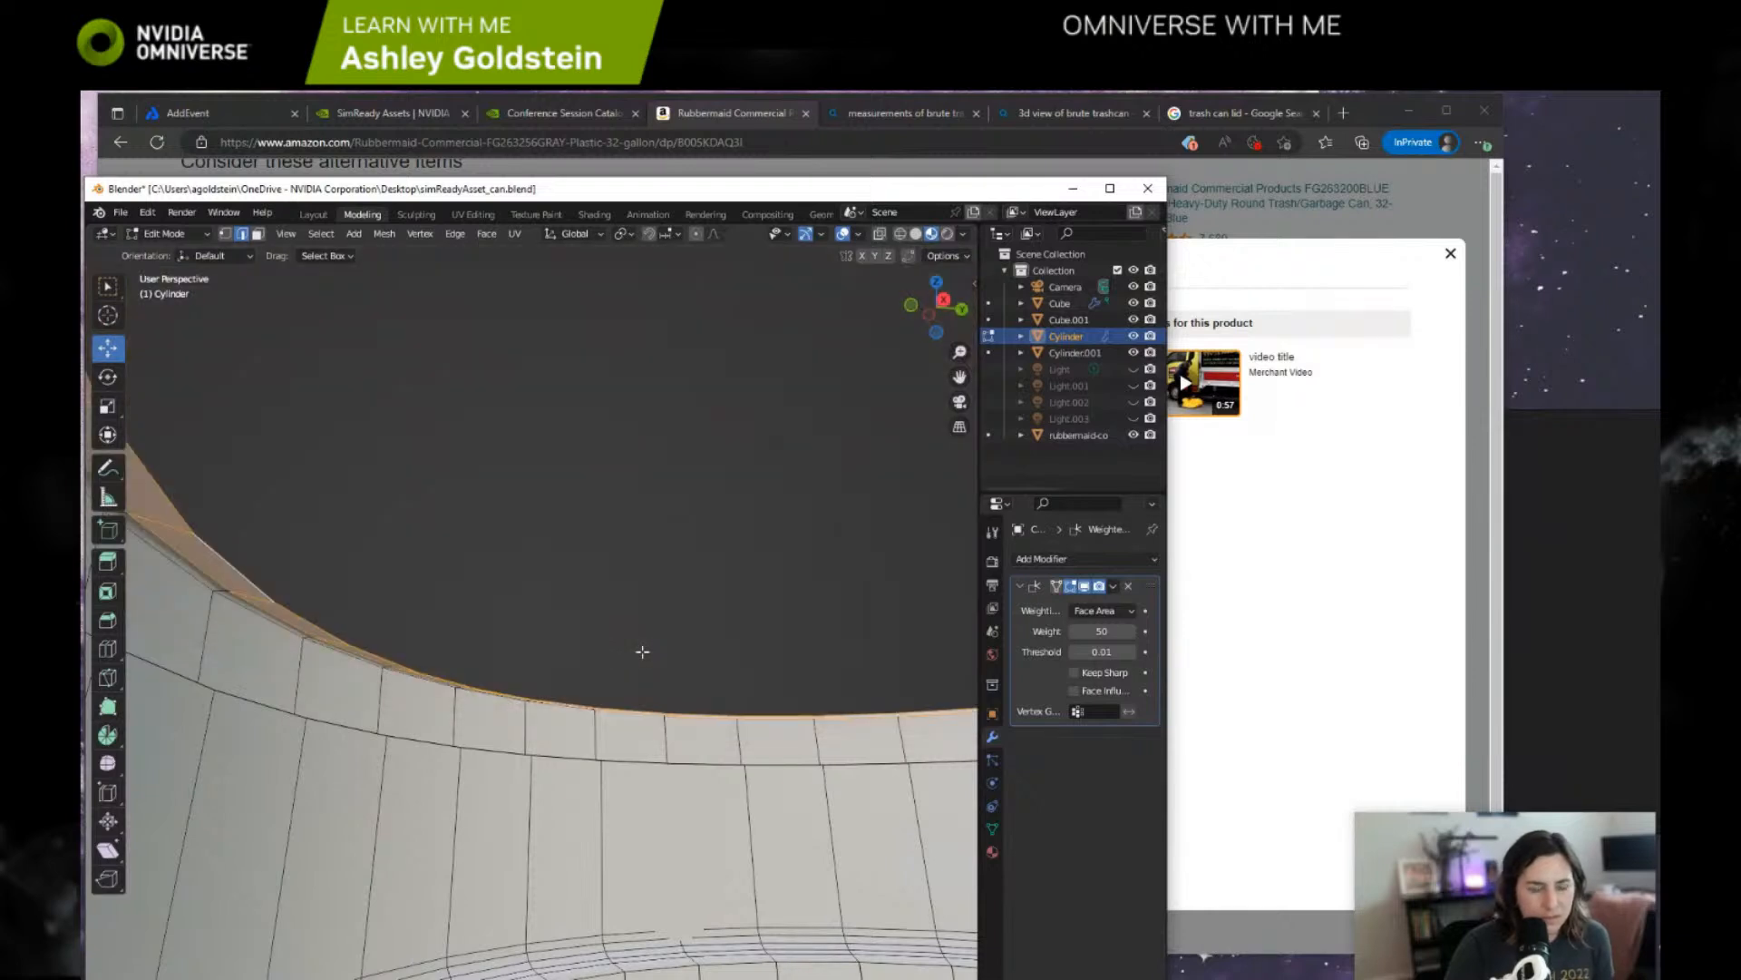
Delete the selected ring of faces on top of the rim with the Faces option.
{"action": "key", "text": "x"}
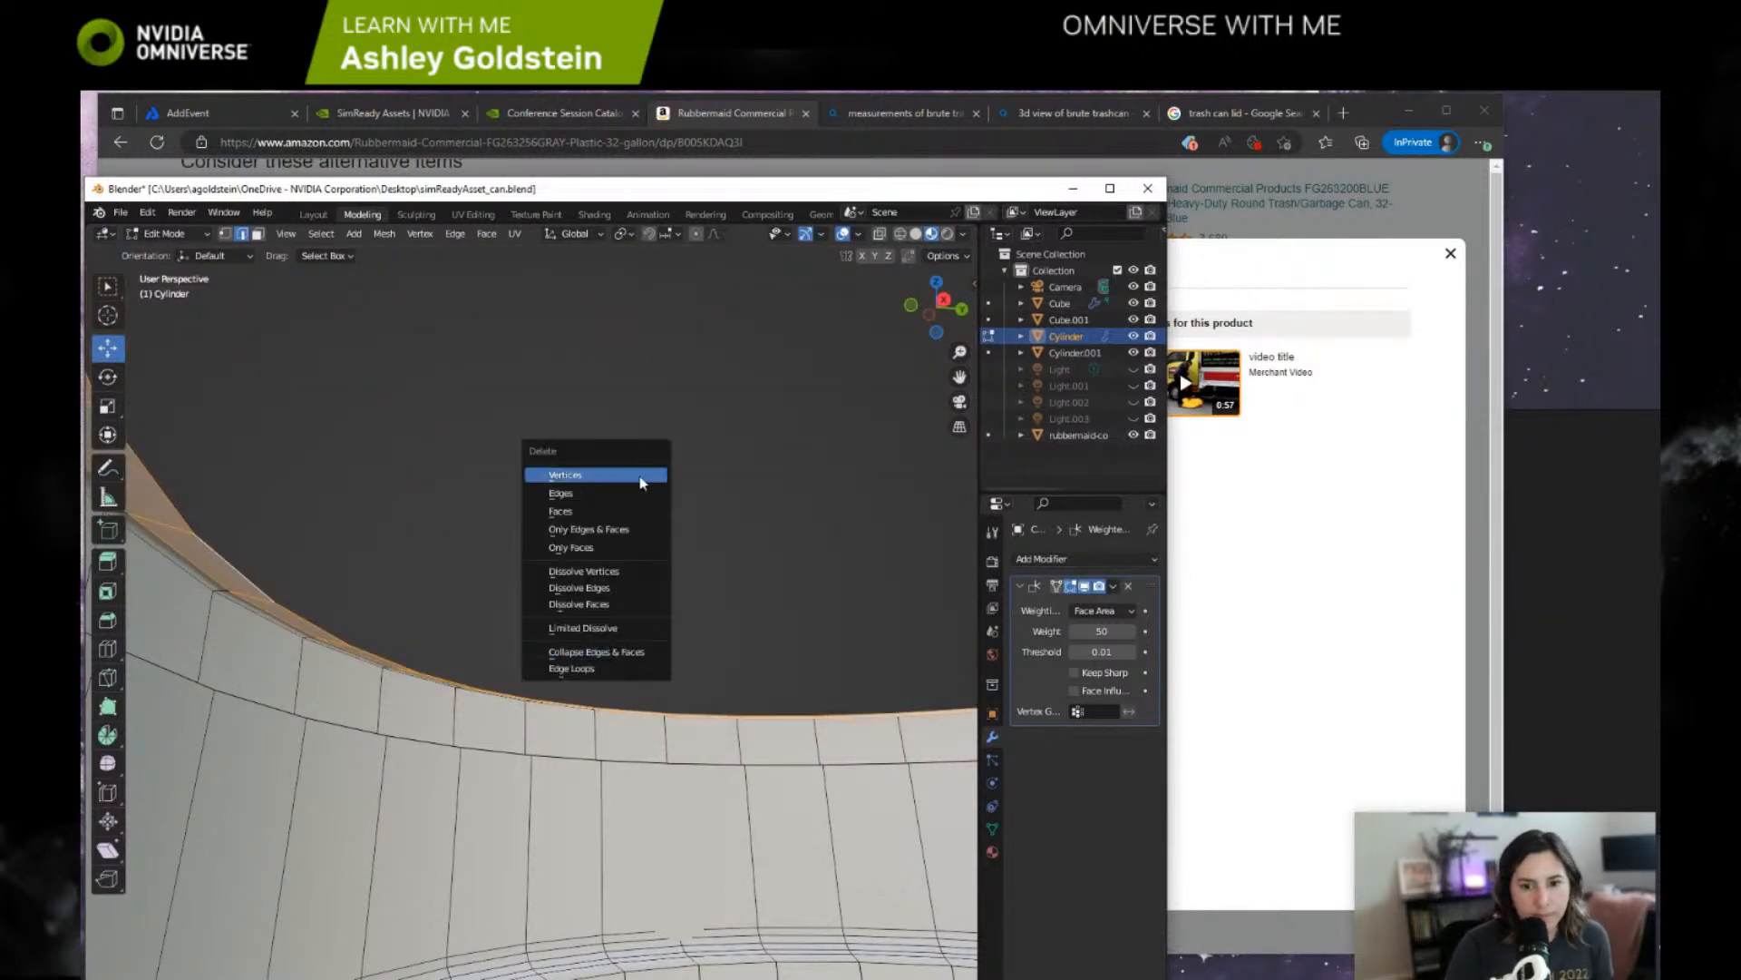
{"action": "left_click", "coordinate": [618, 504]}
{"action": "middle_click_drag", "start_coordinate": [615, 522], "coordinate": [445, 577]}
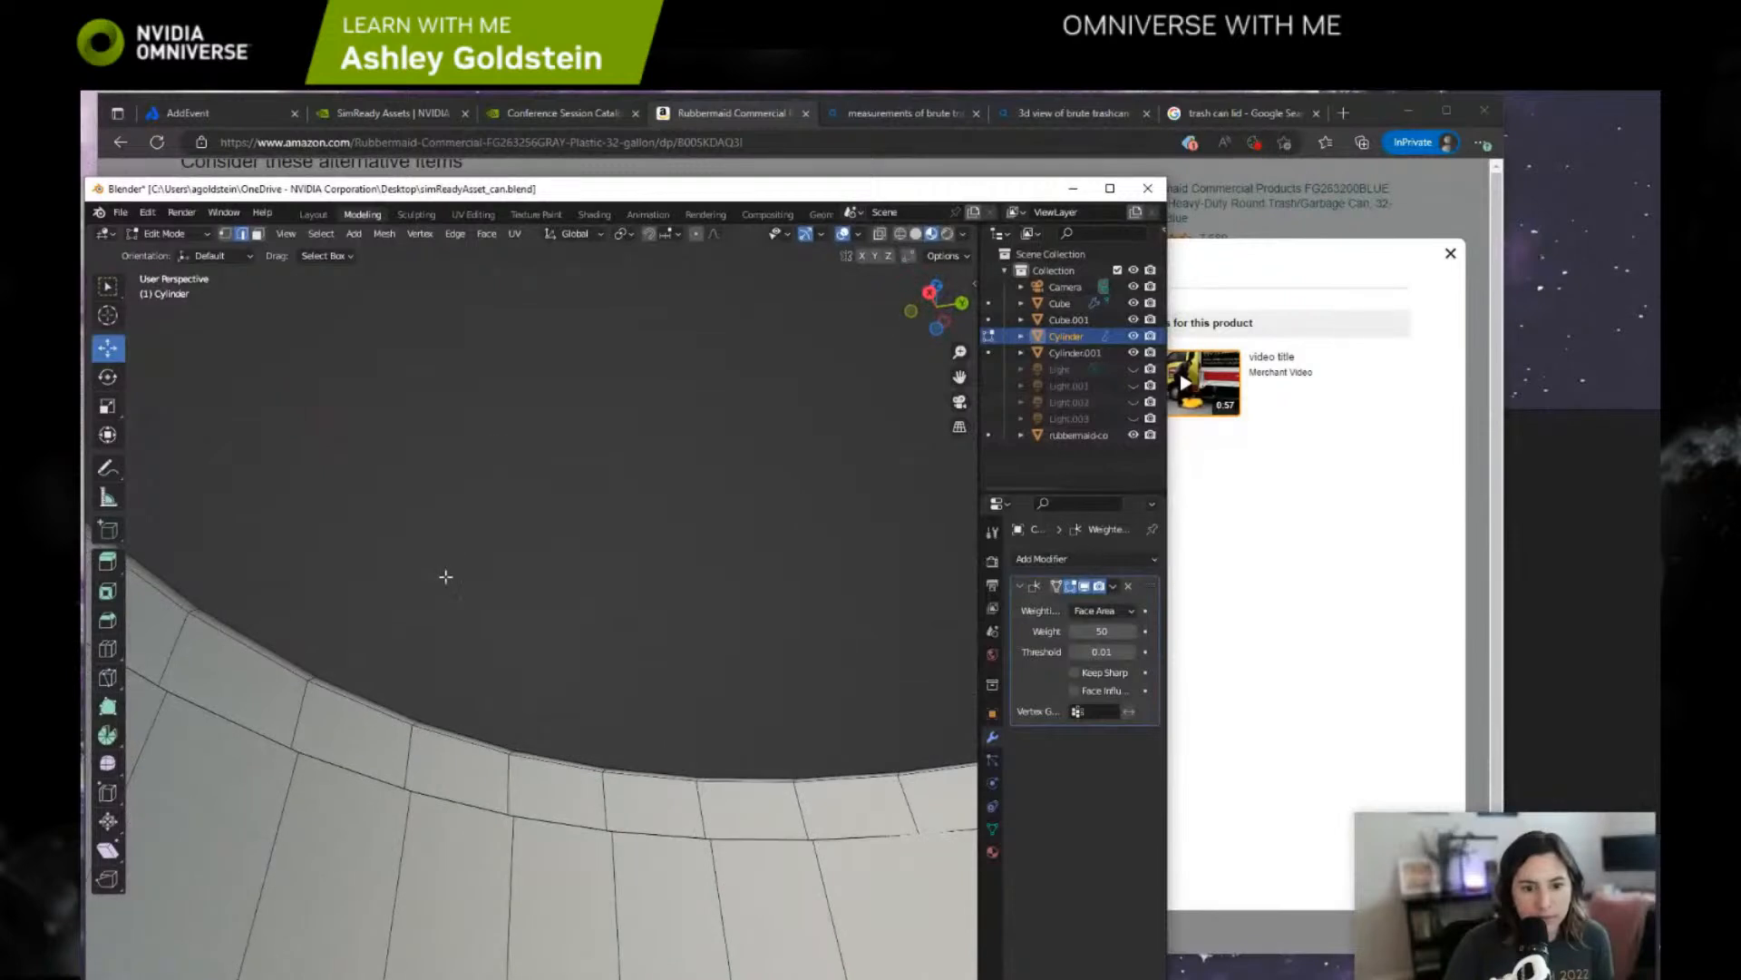
Select the rim's top edge loop and try deleting it with the Faces option and with the Edges option.
{"action": "left_click", "coordinate": [353, 692], "text": "alt"}
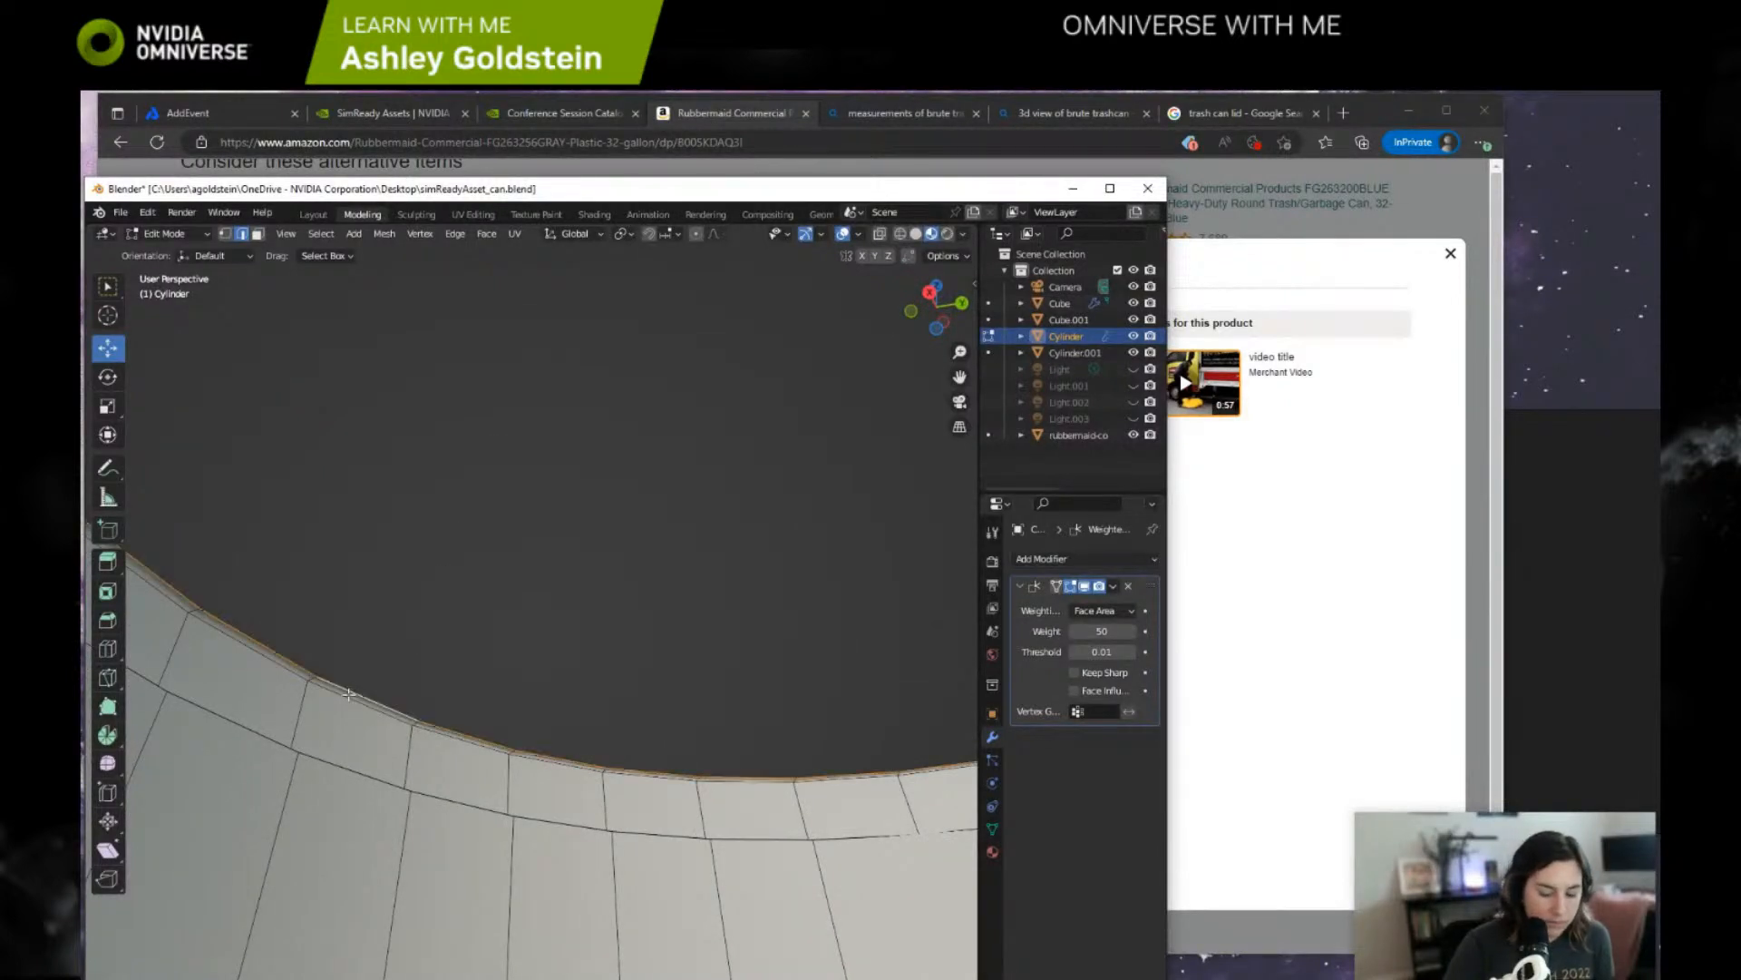
{"action": "key", "text": "x"}
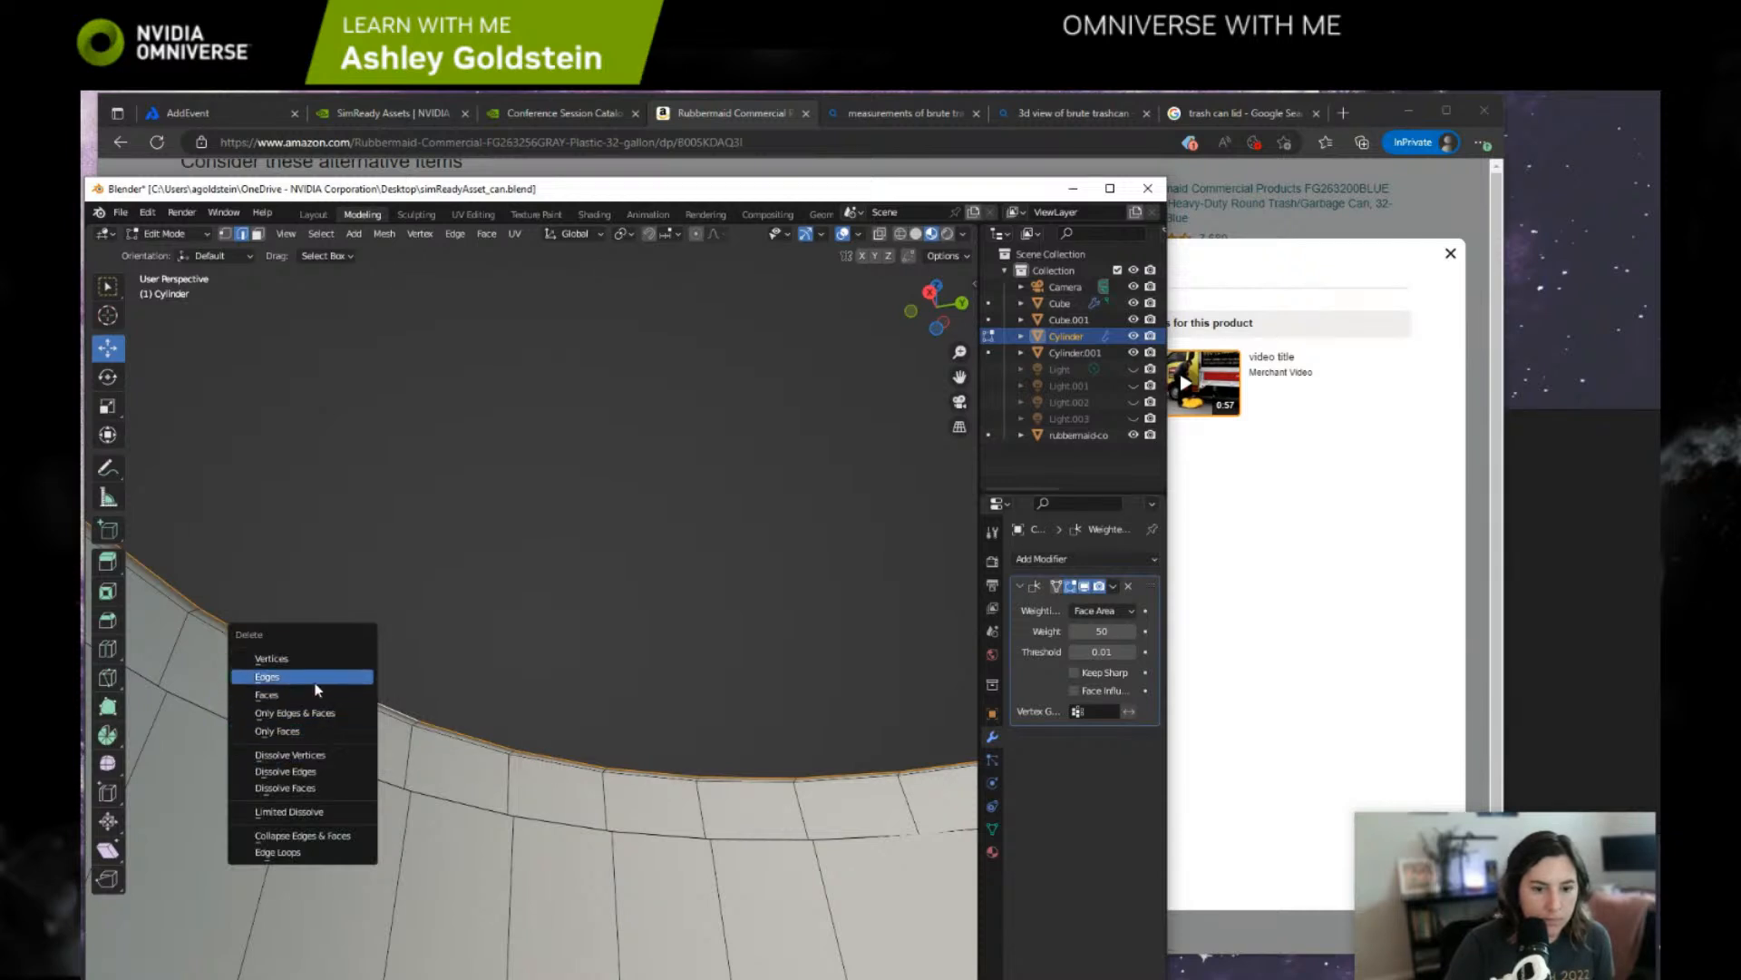
{"action": "left_click", "coordinate": [308, 691]}
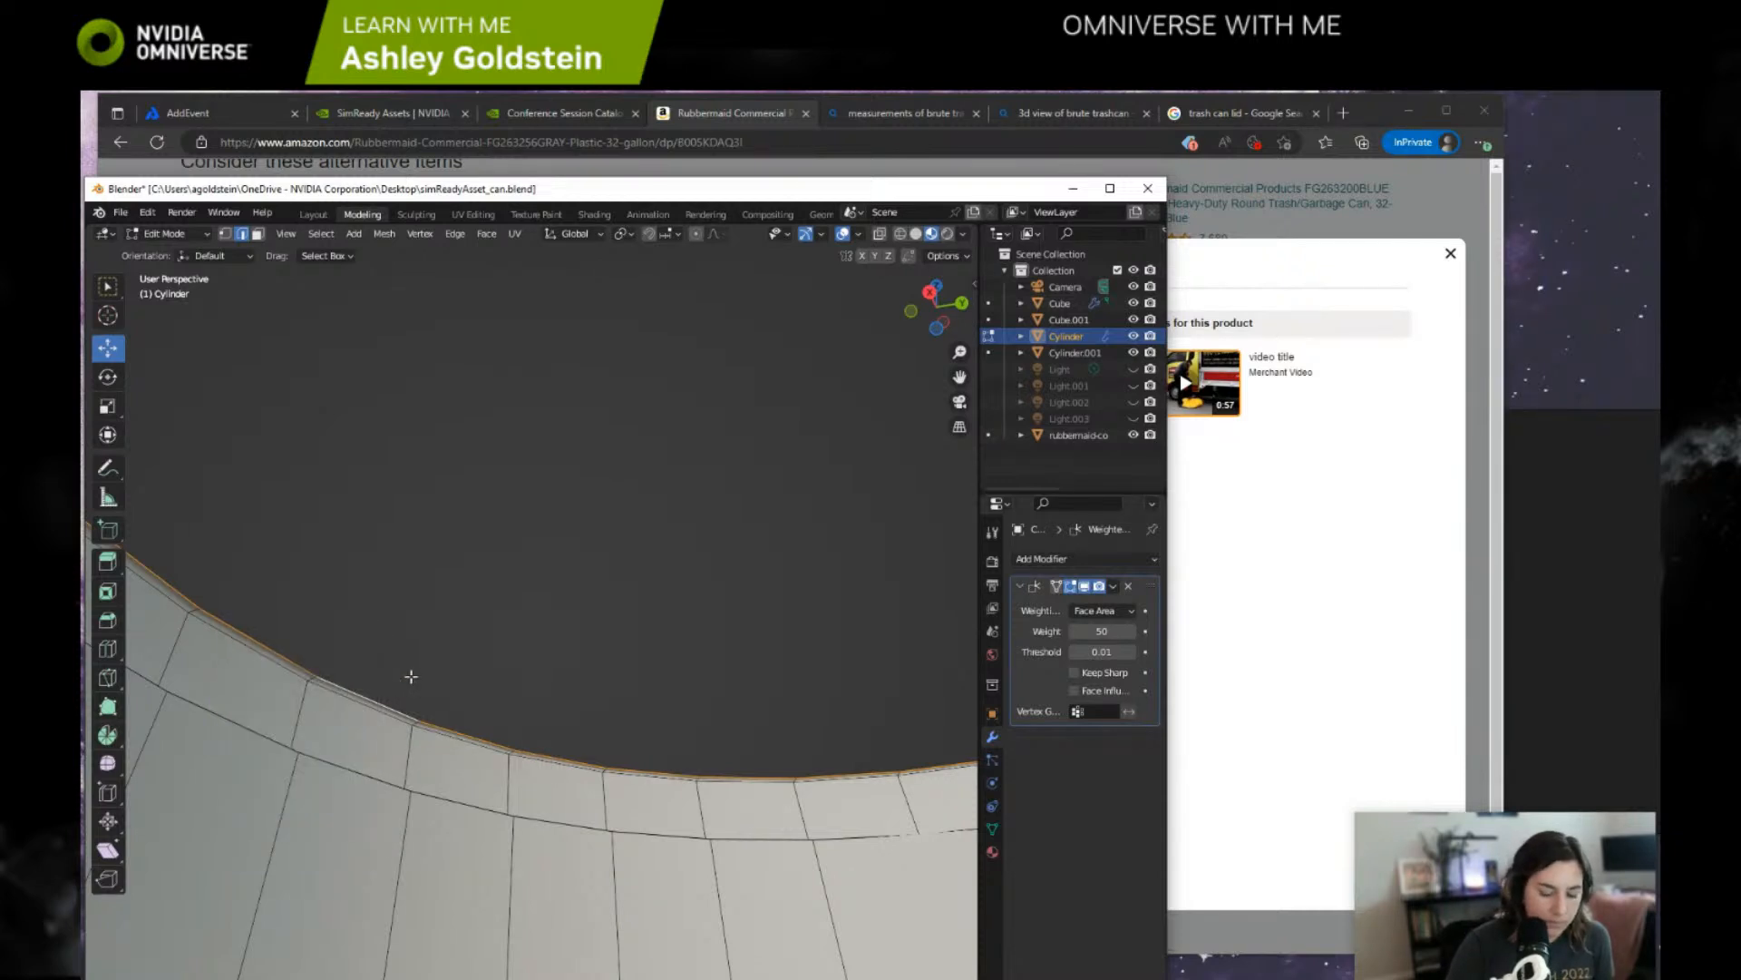
{"action": "key", "text": "x"}
{"action": "left_click", "coordinate": [406, 657]}
{"action": "middle_click_drag", "start_coordinate": [405, 653], "coordinate": [596, 800]}
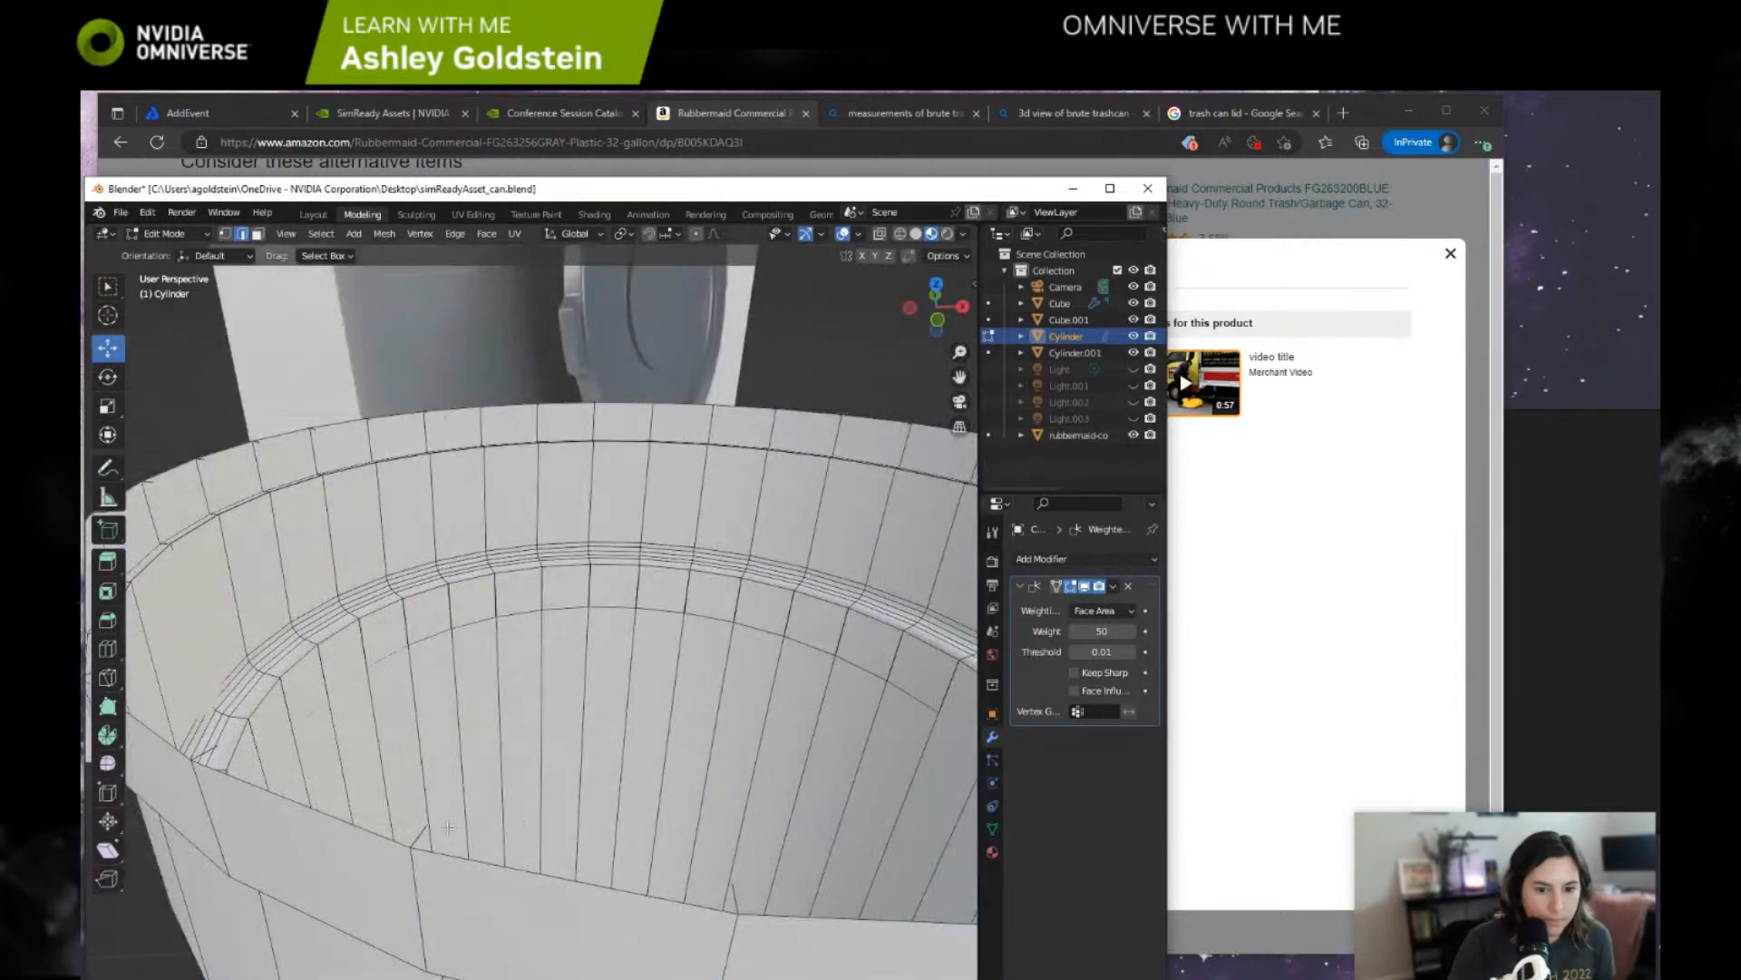
Inspect the leftover edges around the opened rim and undo the edge deletion.
{"action": "left_click", "coordinate": [418, 835]}
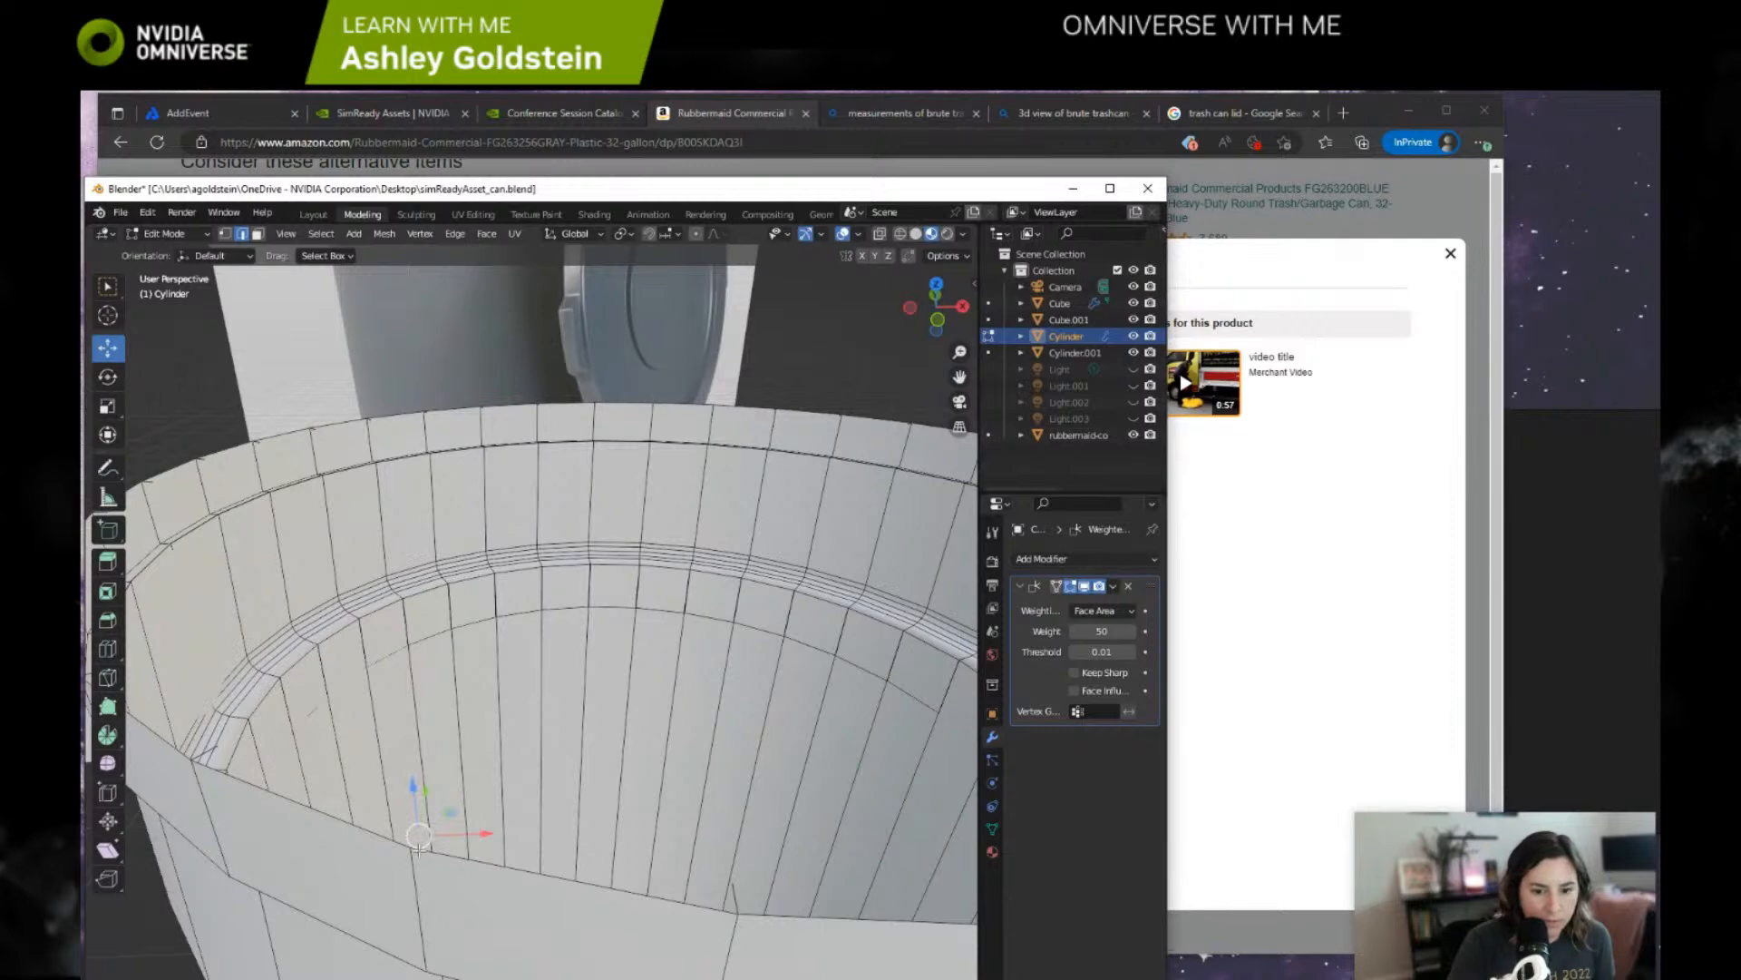
{"action": "middle_click_drag", "start_coordinate": [222, 764], "coordinate": [367, 665]}
{"action": "middle_click_drag", "start_coordinate": [372, 583], "coordinate": [455, 686]}
{"action": "key", "text": "ctrl+z"}
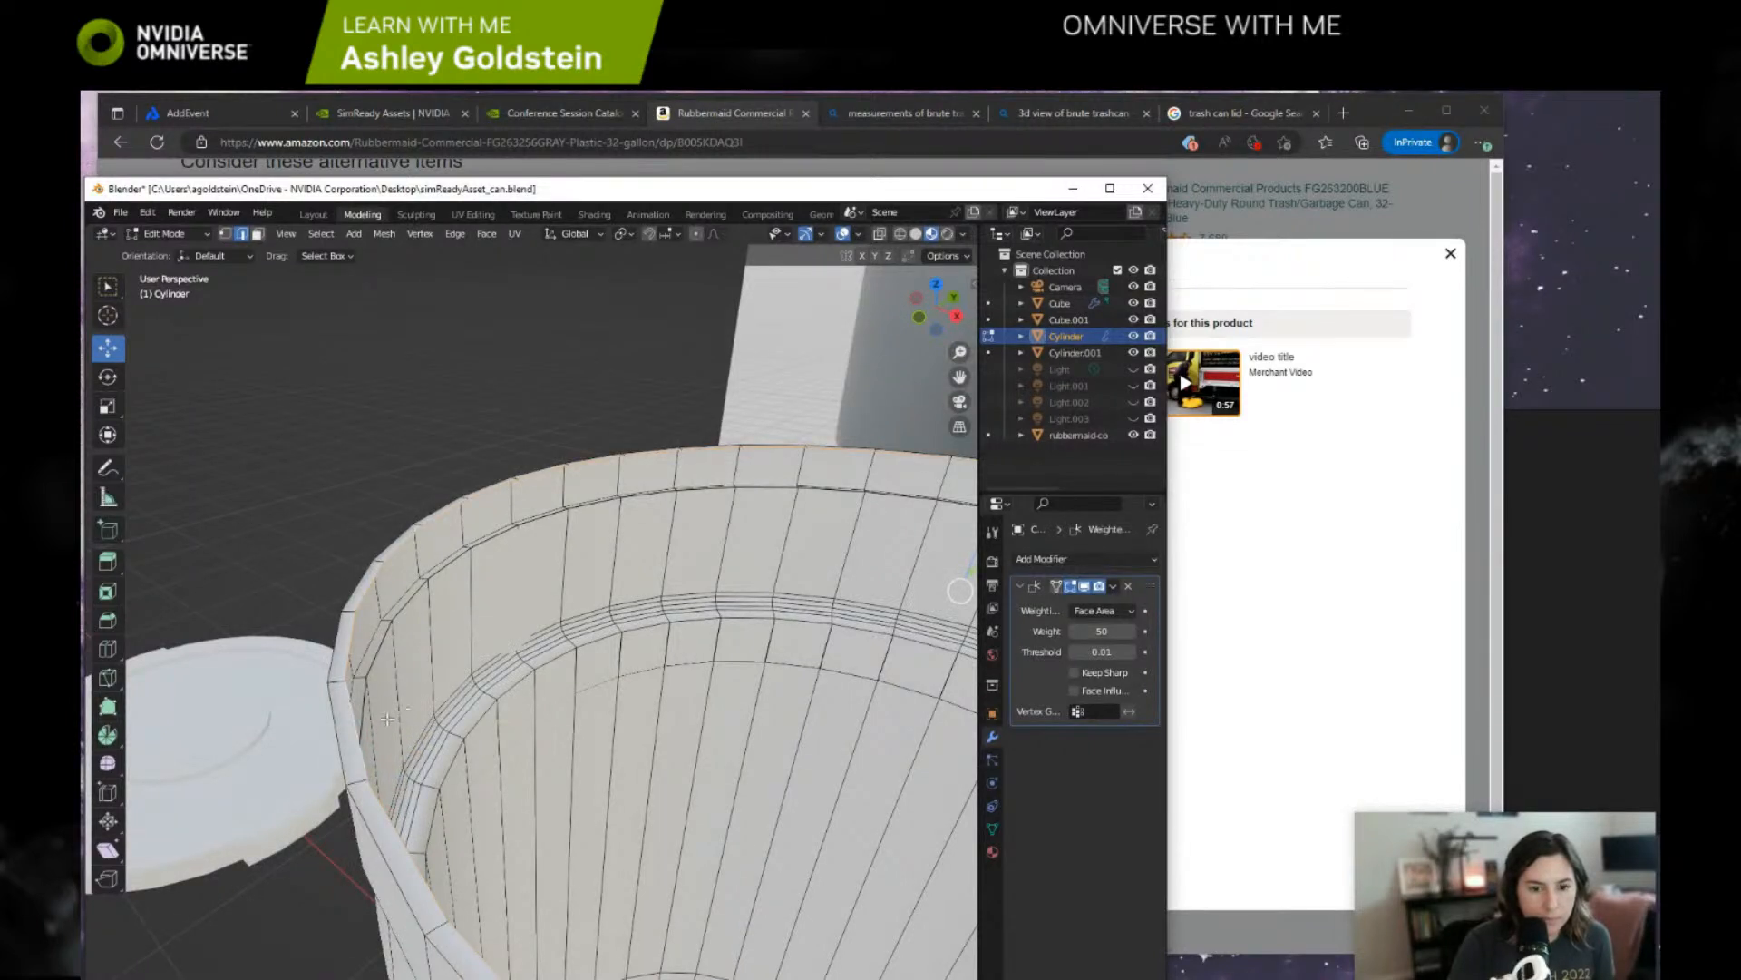
Select the edge loop along the can's top edge and delete it with the Edge Loops option.
{"action": "key", "text": "ctrl+KP_3"}
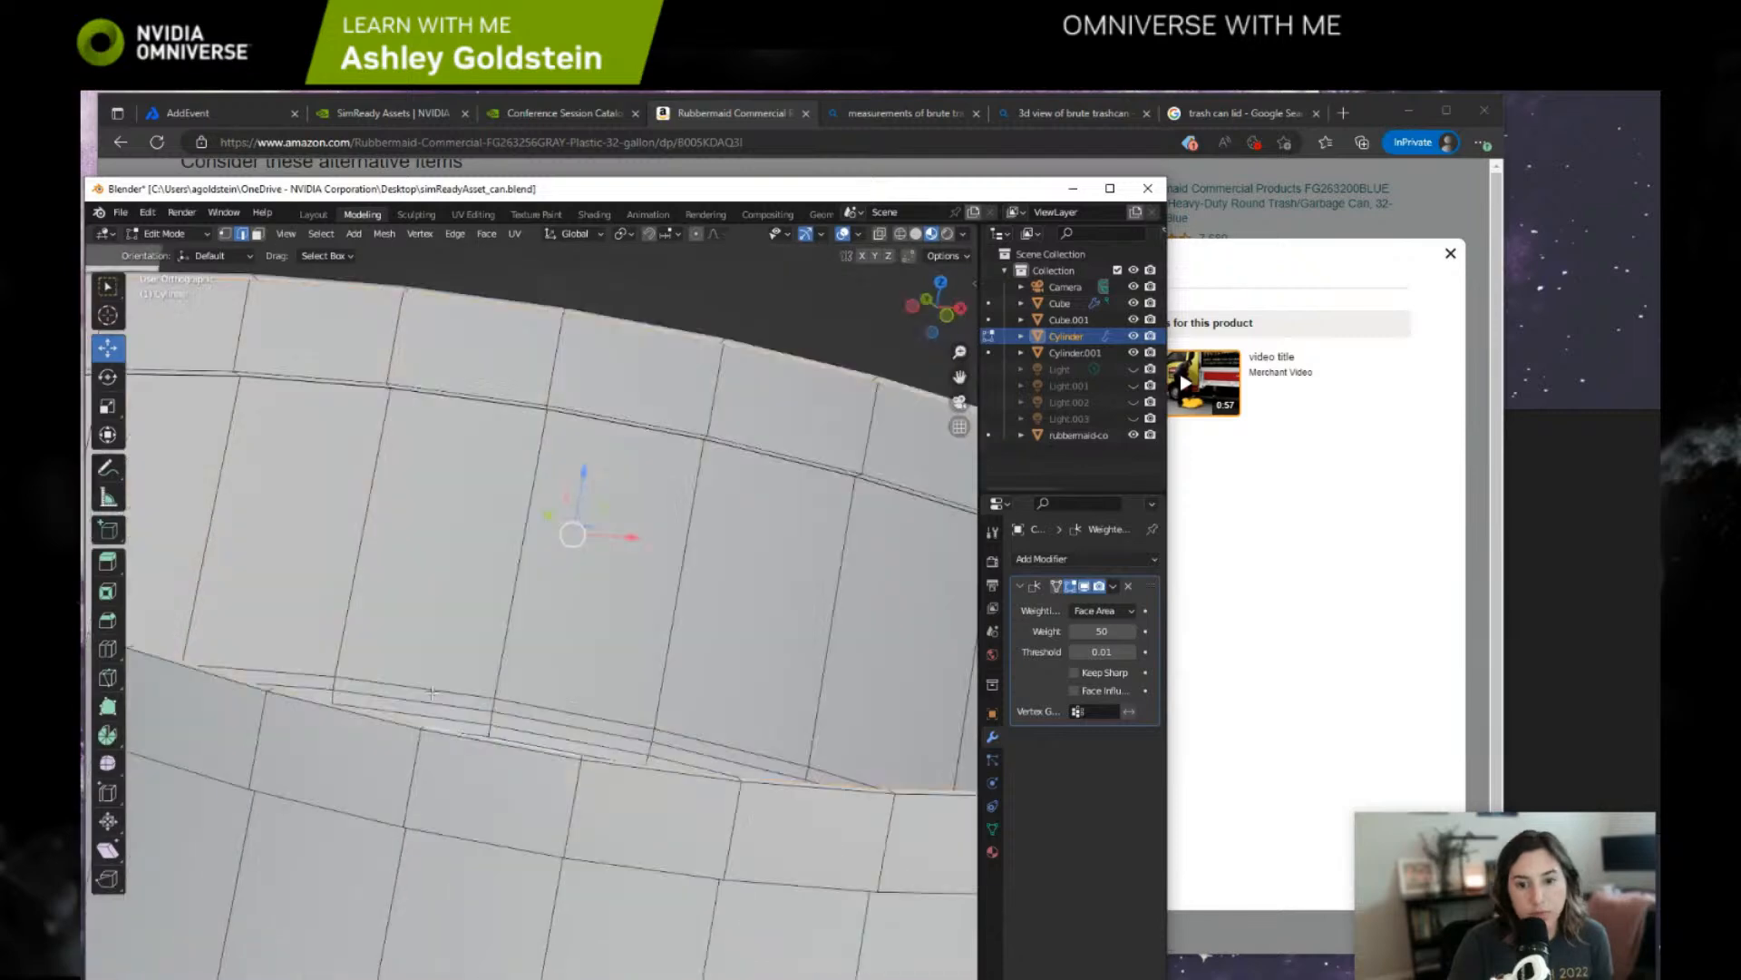
{"action": "middle_click_drag", "start_coordinate": [456, 695], "coordinate": [610, 567]}
{"action": "scroll", "coordinate": [617, 513], "scroll_direction": "down", "scroll_amount": 2}
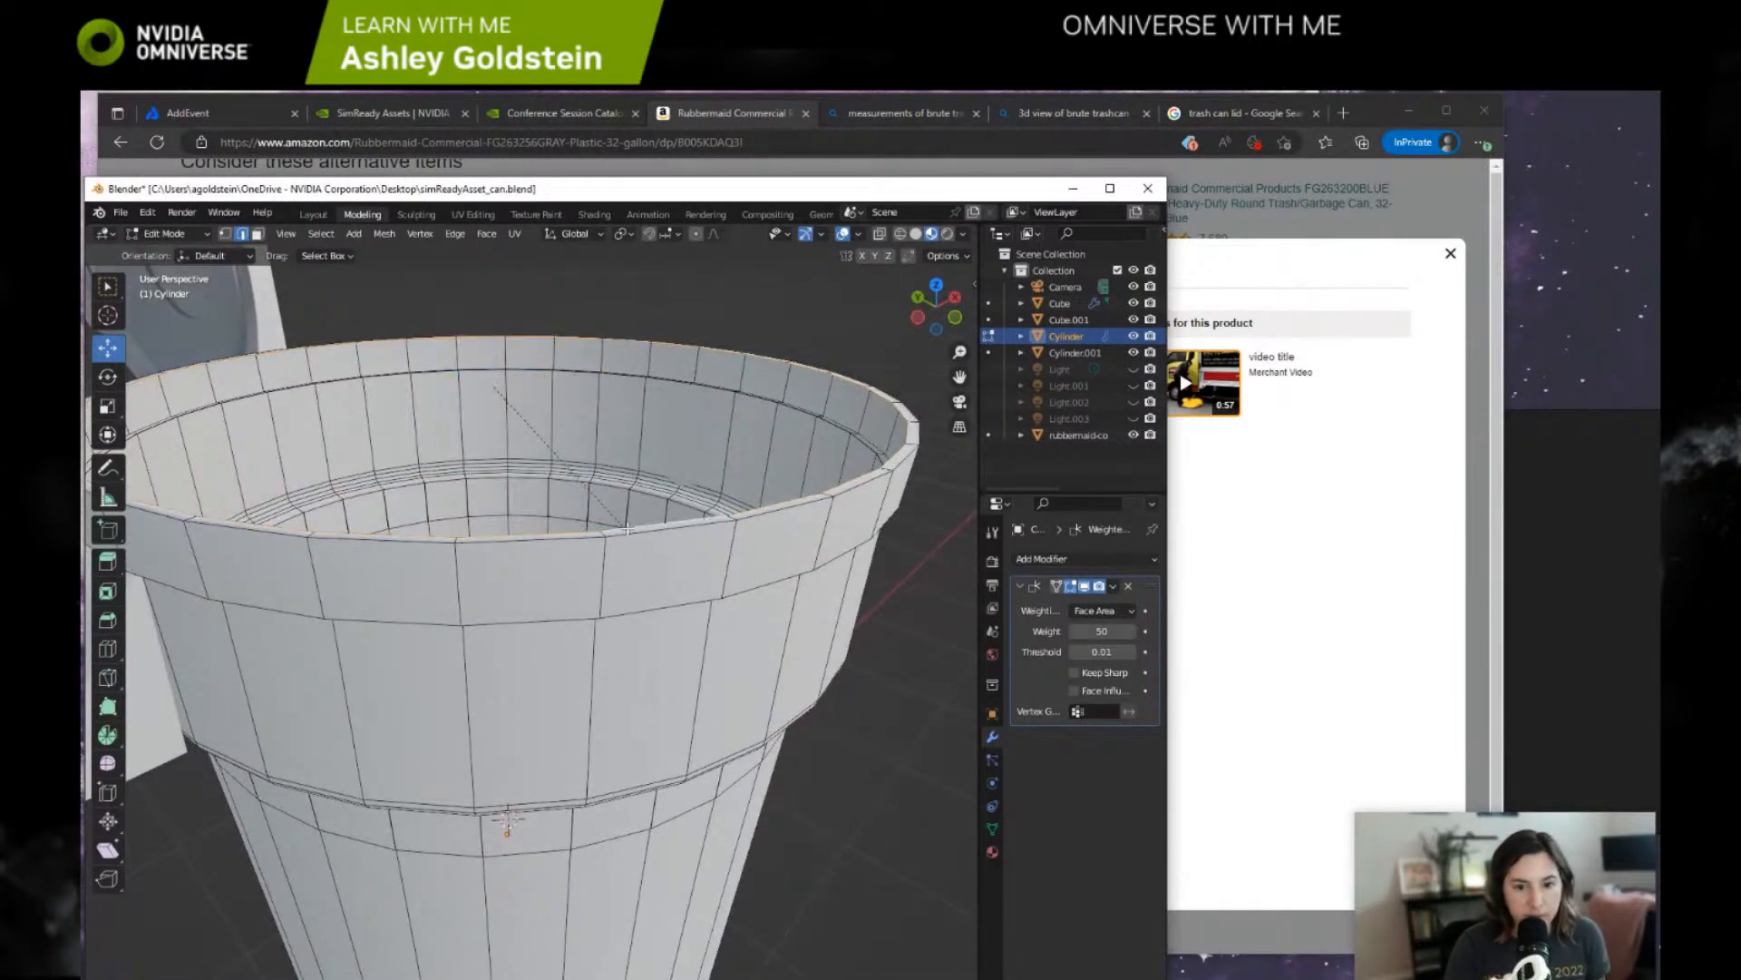
{"action": "left_click", "coordinate": [564, 625]}
{"action": "middle_click_drag", "start_coordinate": [565, 625], "coordinate": [769, 573]}
{"action": "left_click", "coordinate": [742, 561], "text": "alt"}
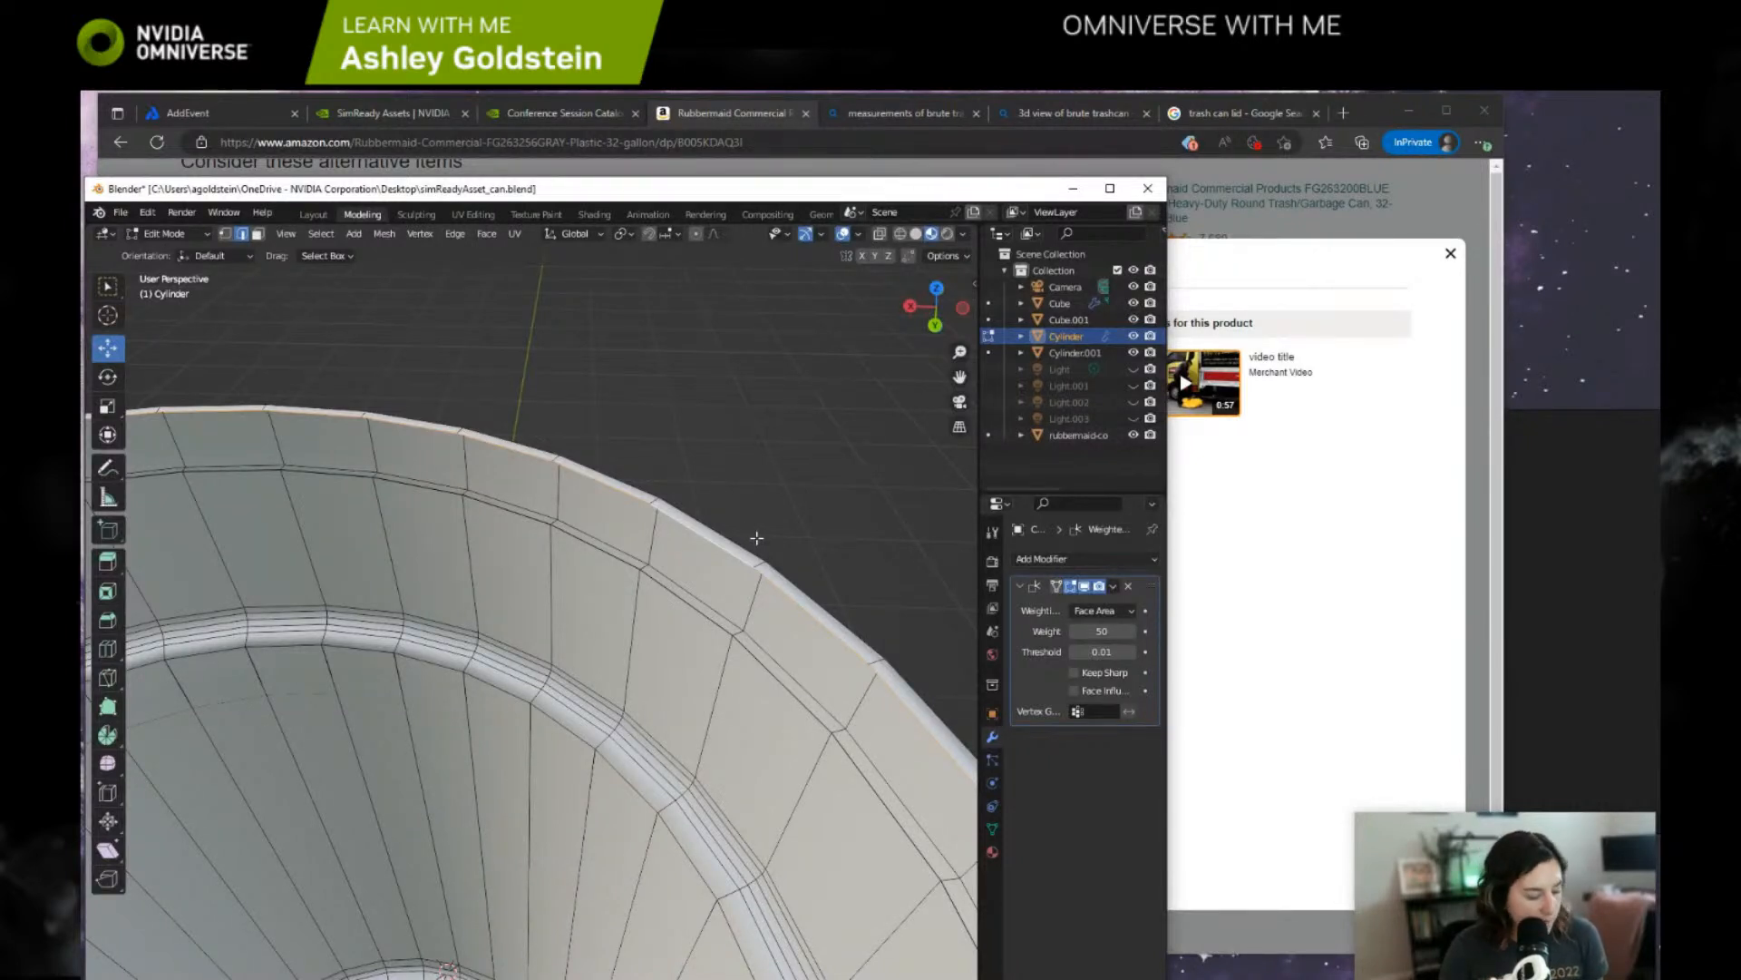
{"action": "key", "text": "x"}
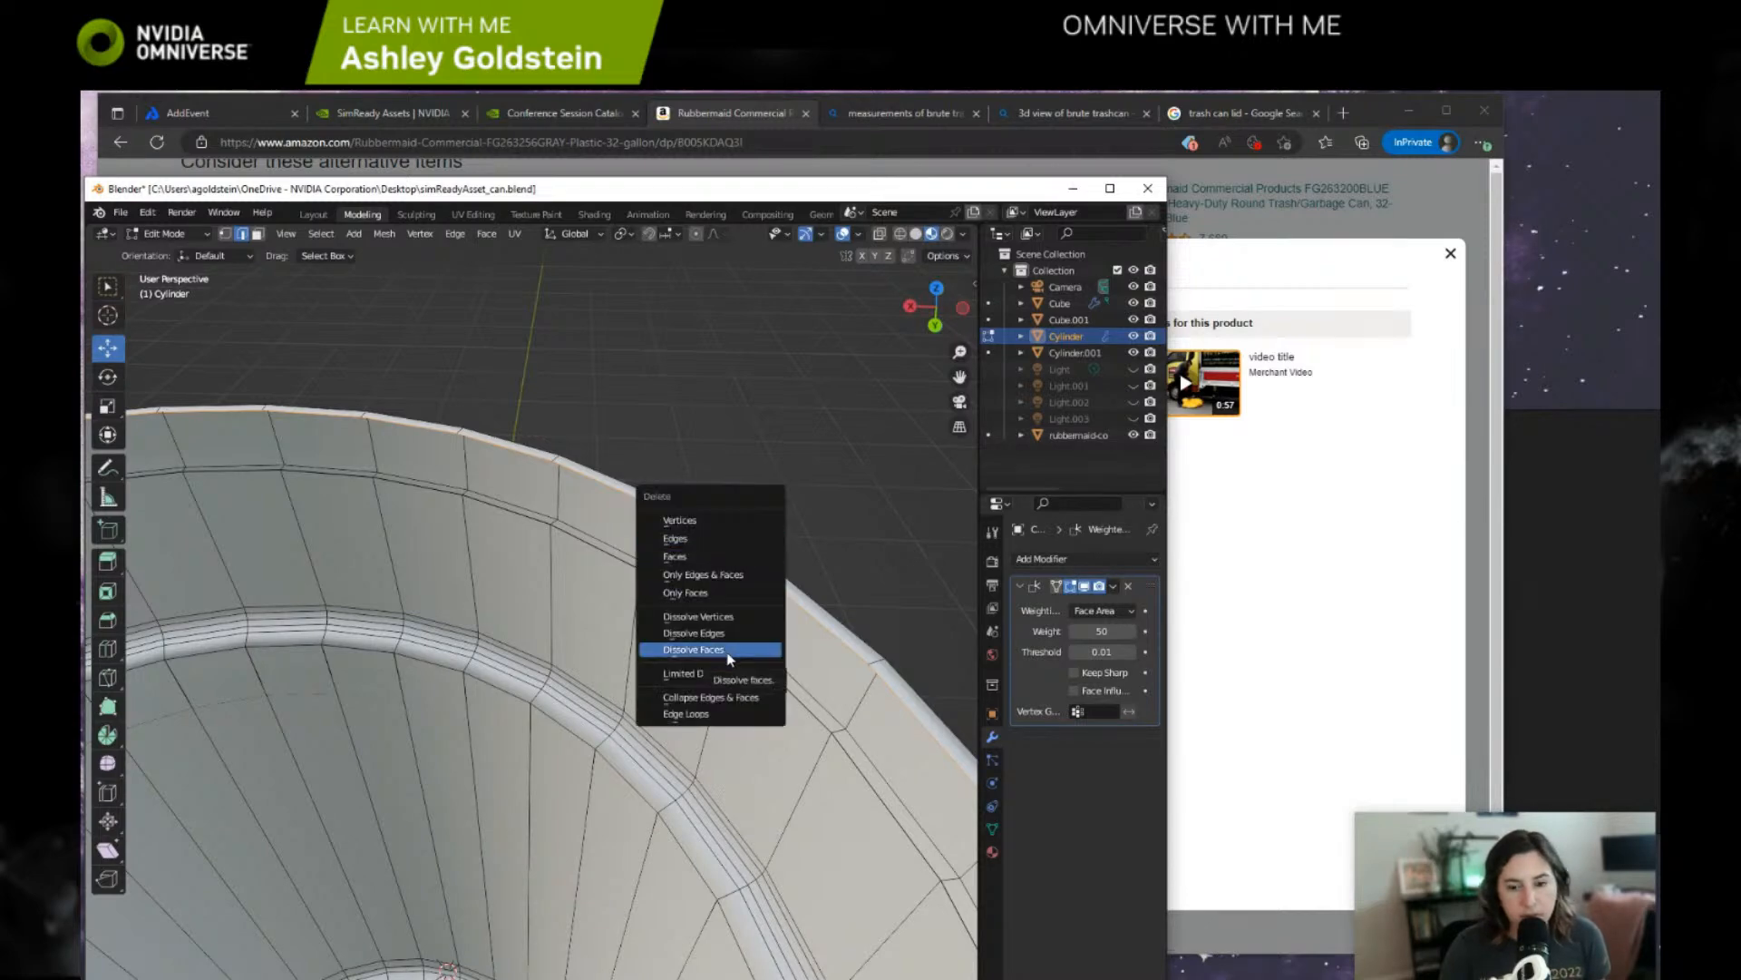
{"action": "left_click", "coordinate": [721, 714]}
Apply the Edge Loops delete option again to the edges still selected around the rim.
{"action": "middle_click_drag", "start_coordinate": [821, 477], "coordinate": [638, 499]}
{"action": "middle_click_drag", "start_coordinate": [583, 580], "coordinate": [814, 486]}
{"action": "scroll", "coordinate": [699, 575], "scroll_direction": "up", "scroll_amount": 3}
{"action": "key", "text": "x"}
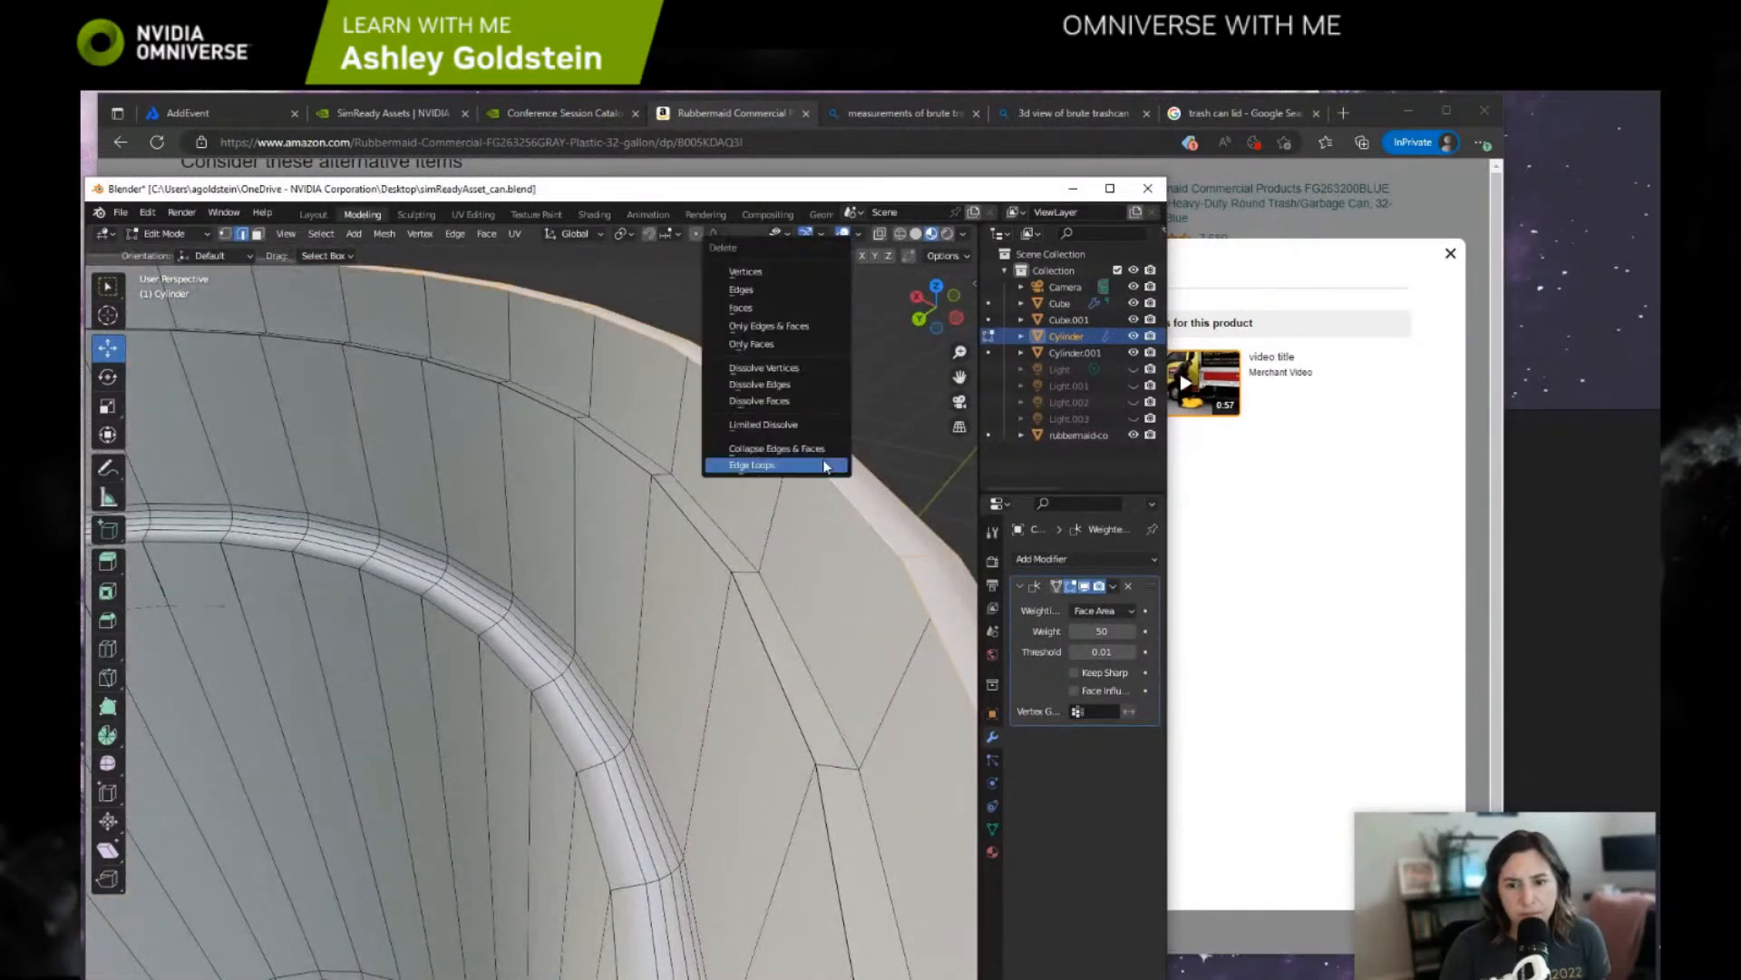
{"action": "left_click", "coordinate": [824, 464]}
{"action": "scroll", "coordinate": [822, 461], "scroll_direction": "down", "scroll_amount": 3}
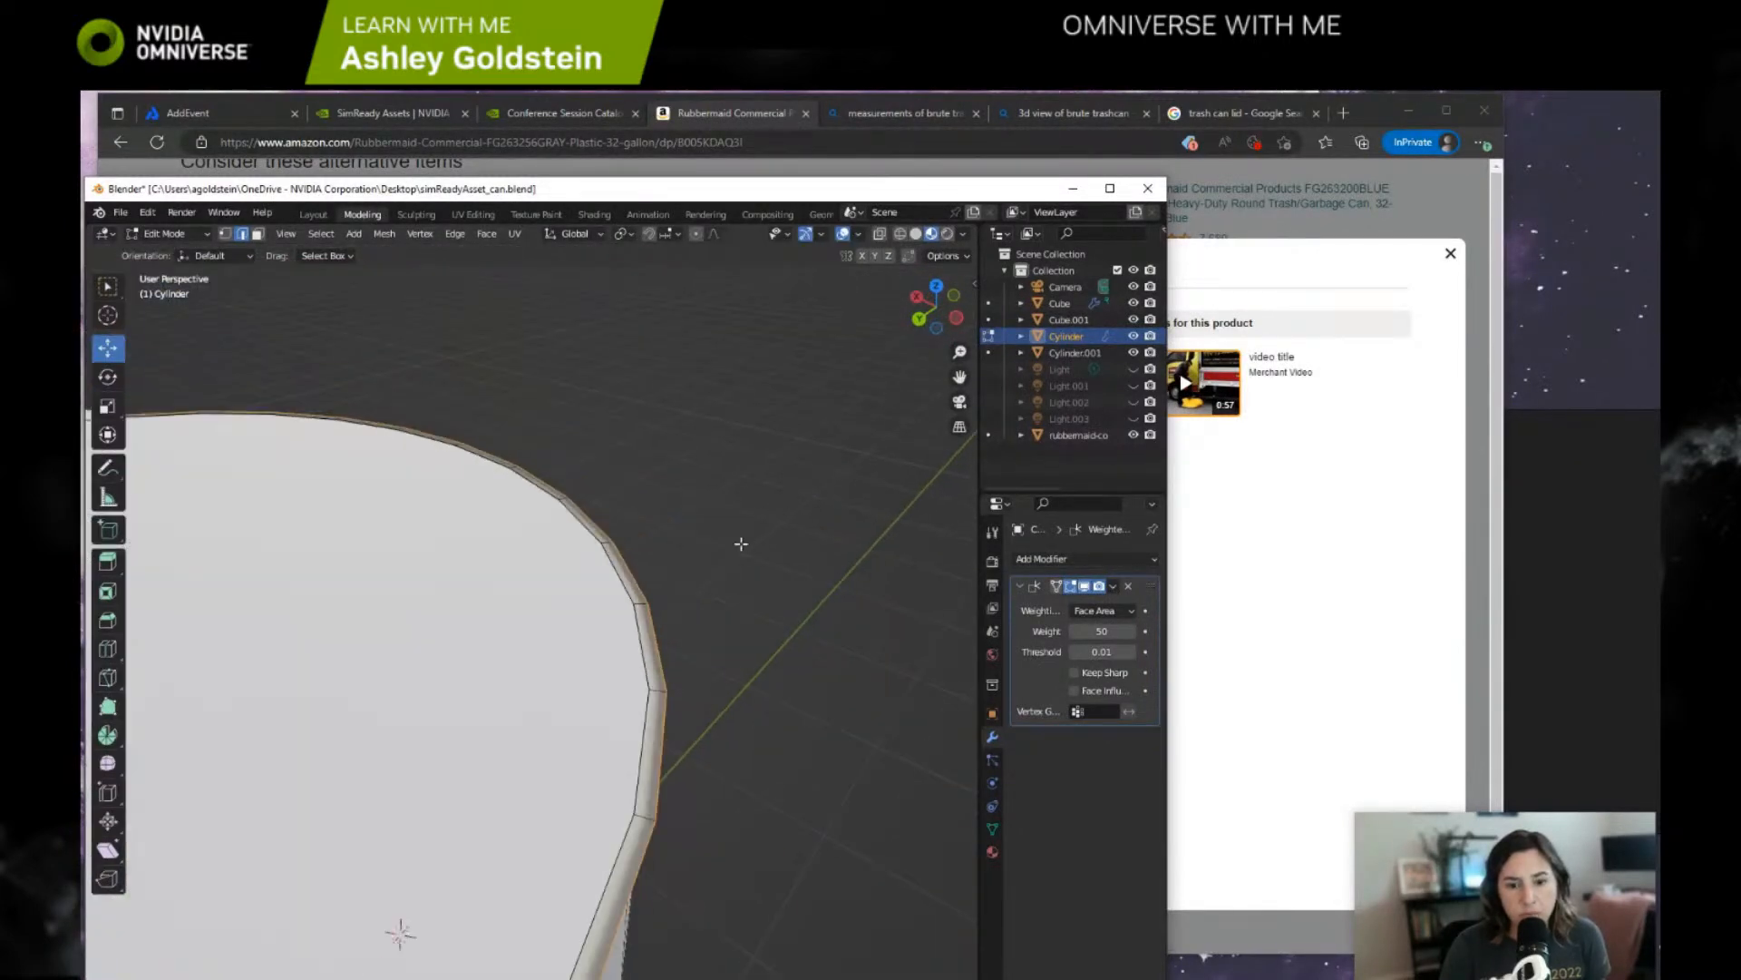
{"action": "middle_click_drag", "start_coordinate": [741, 545], "coordinate": [502, 572]}
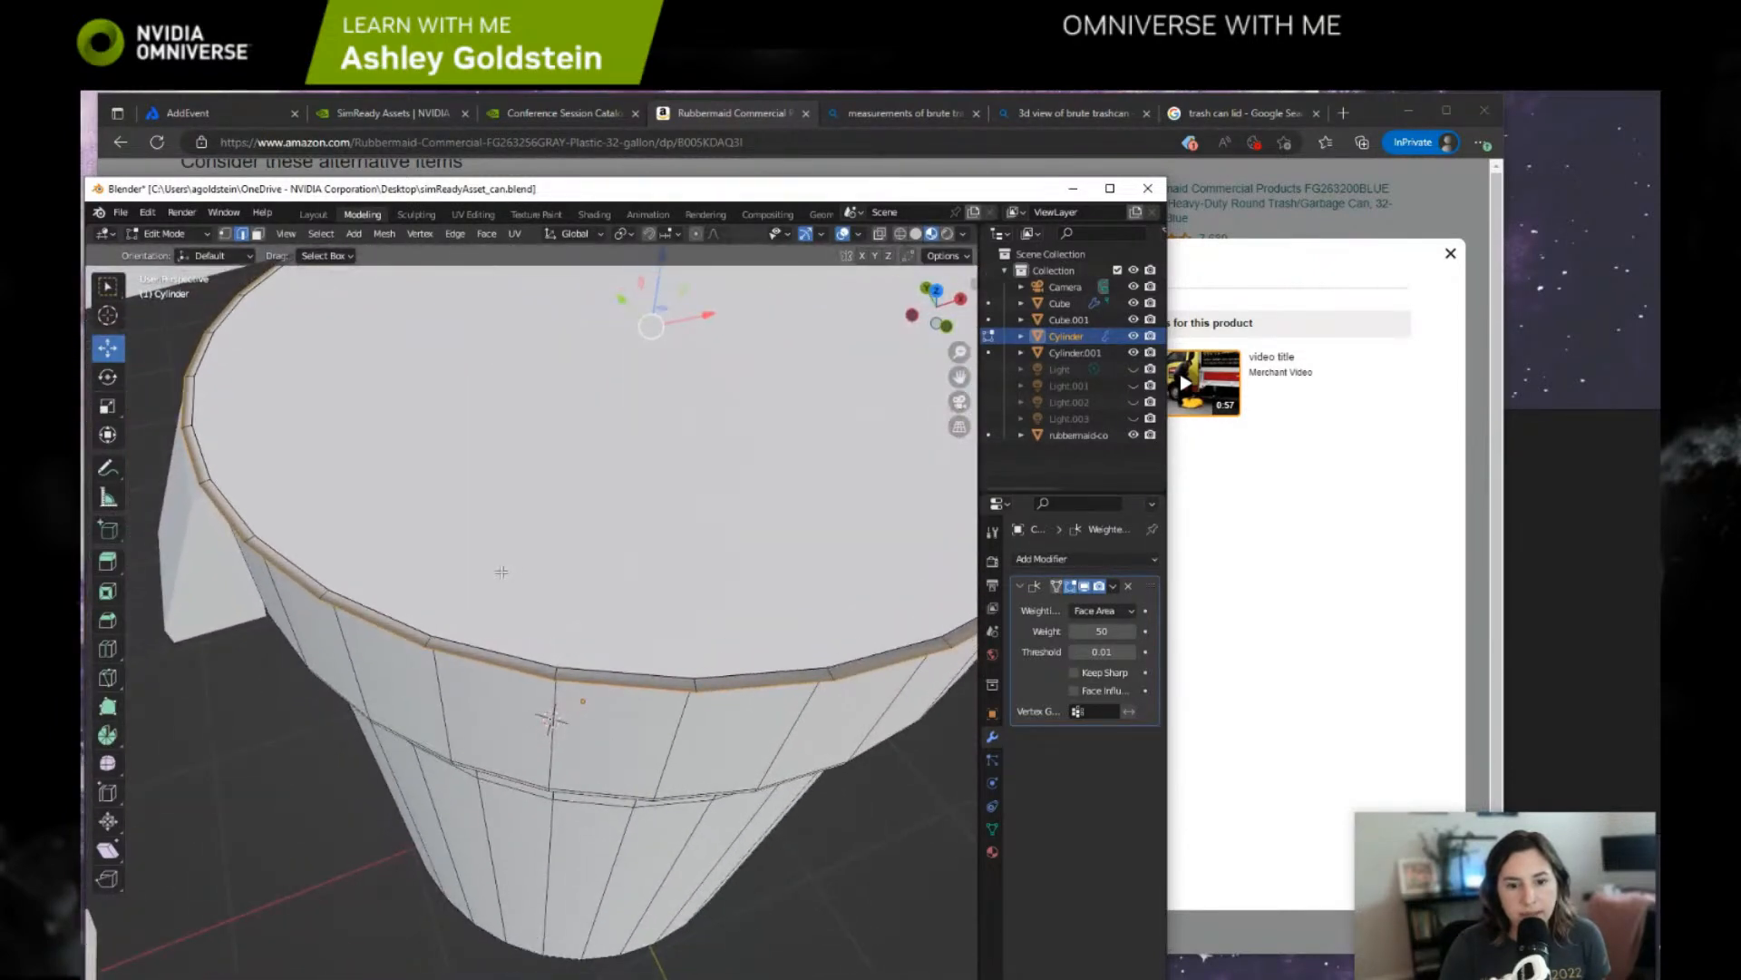
Switch to face selection and delete the face capping the can's opening.
{"action": "left_click", "coordinate": [255, 236]}
{"action": "key", "text": "x"}
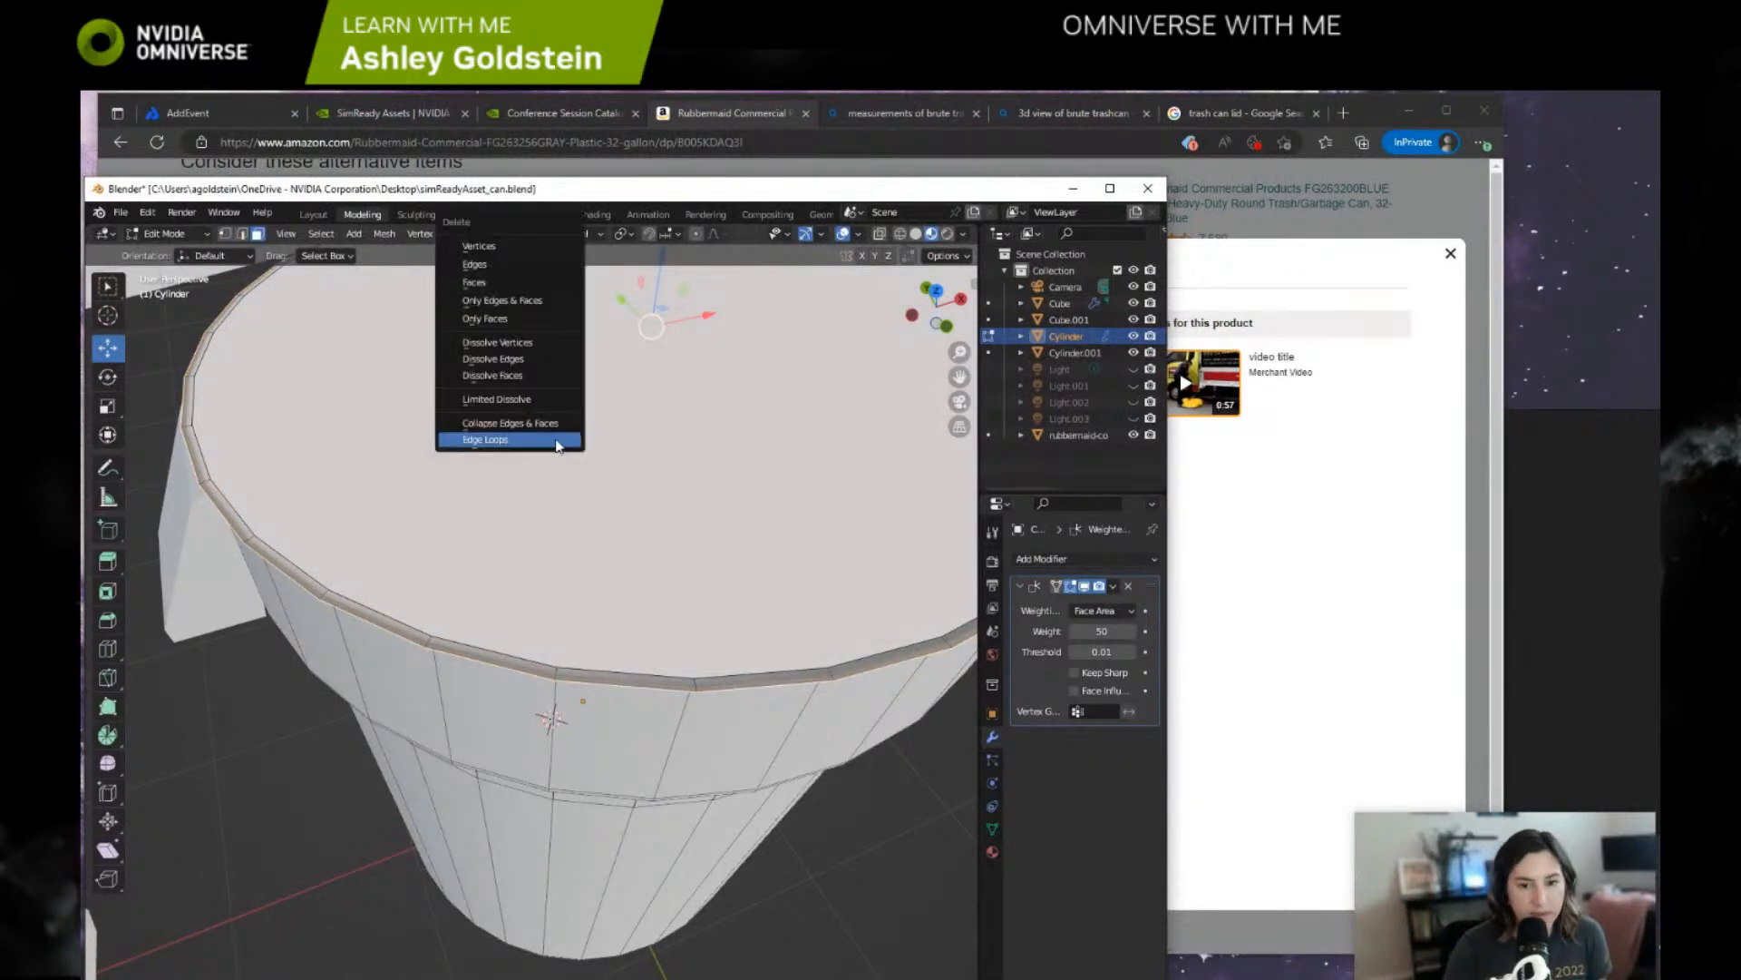
{"action": "left_click", "coordinate": [507, 283]}
{"action": "middle_click_drag", "start_coordinate": [519, 311], "coordinate": [508, 477]}
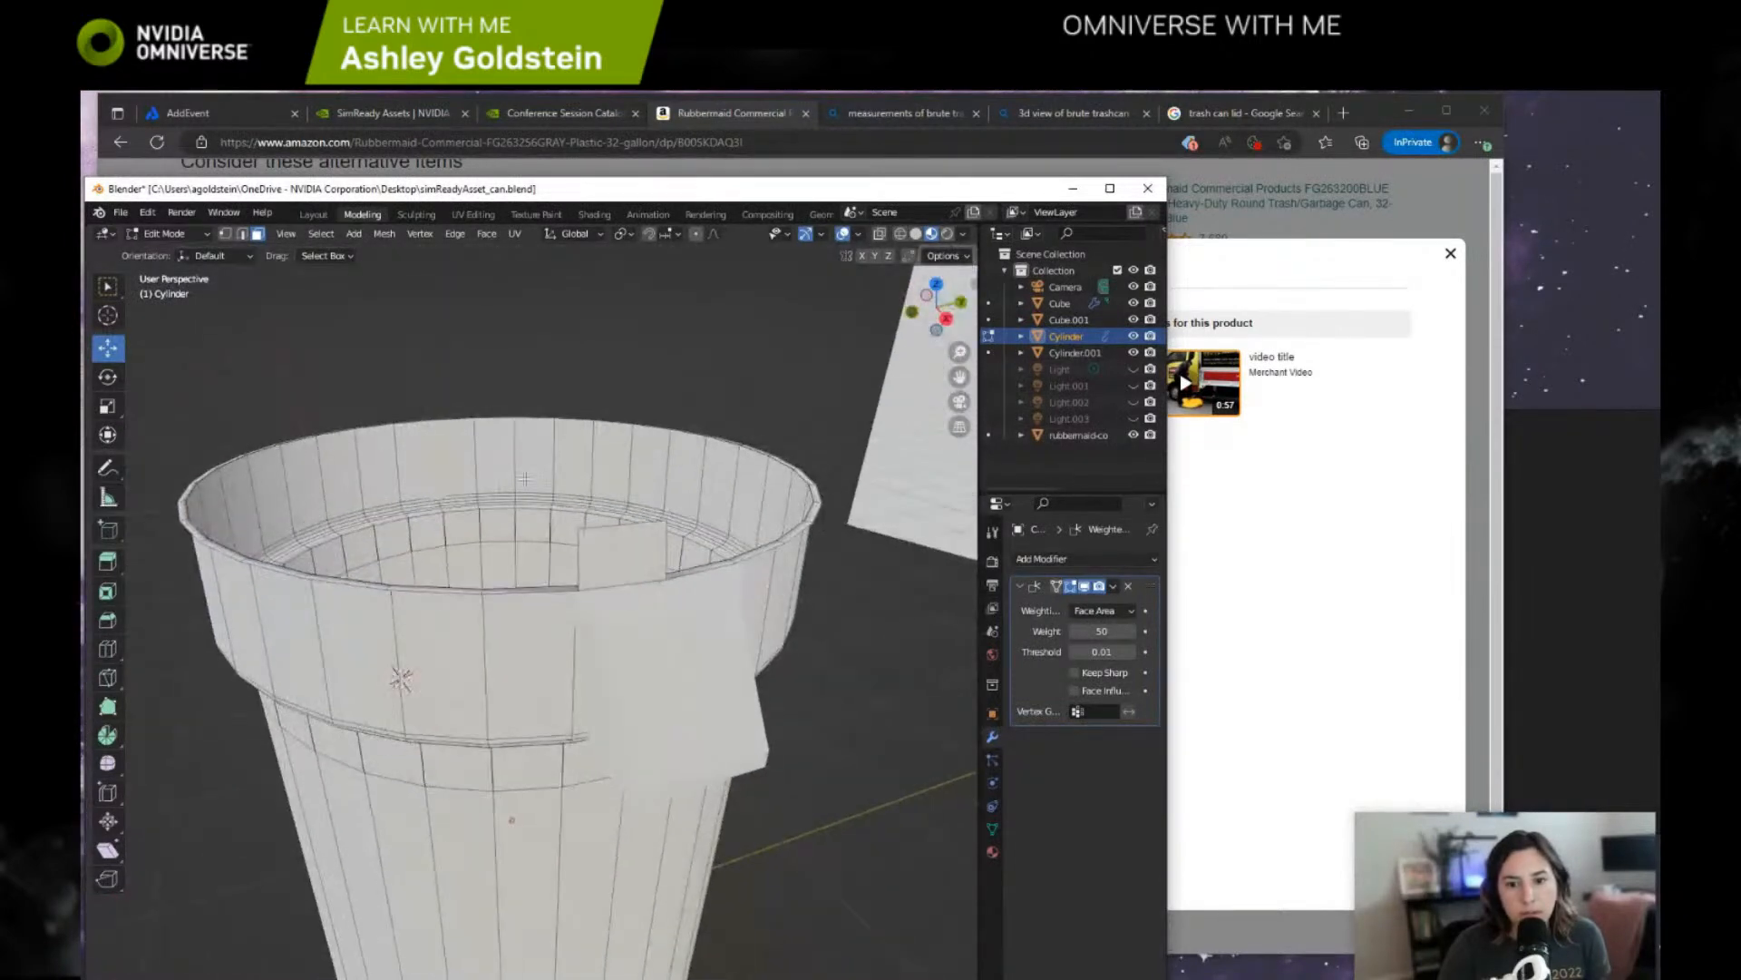
Delete the leftover face at the rim beside the handle and check the rim from several angles.
{"action": "left_click", "coordinate": [636, 561]}
{"action": "key", "text": "x"}
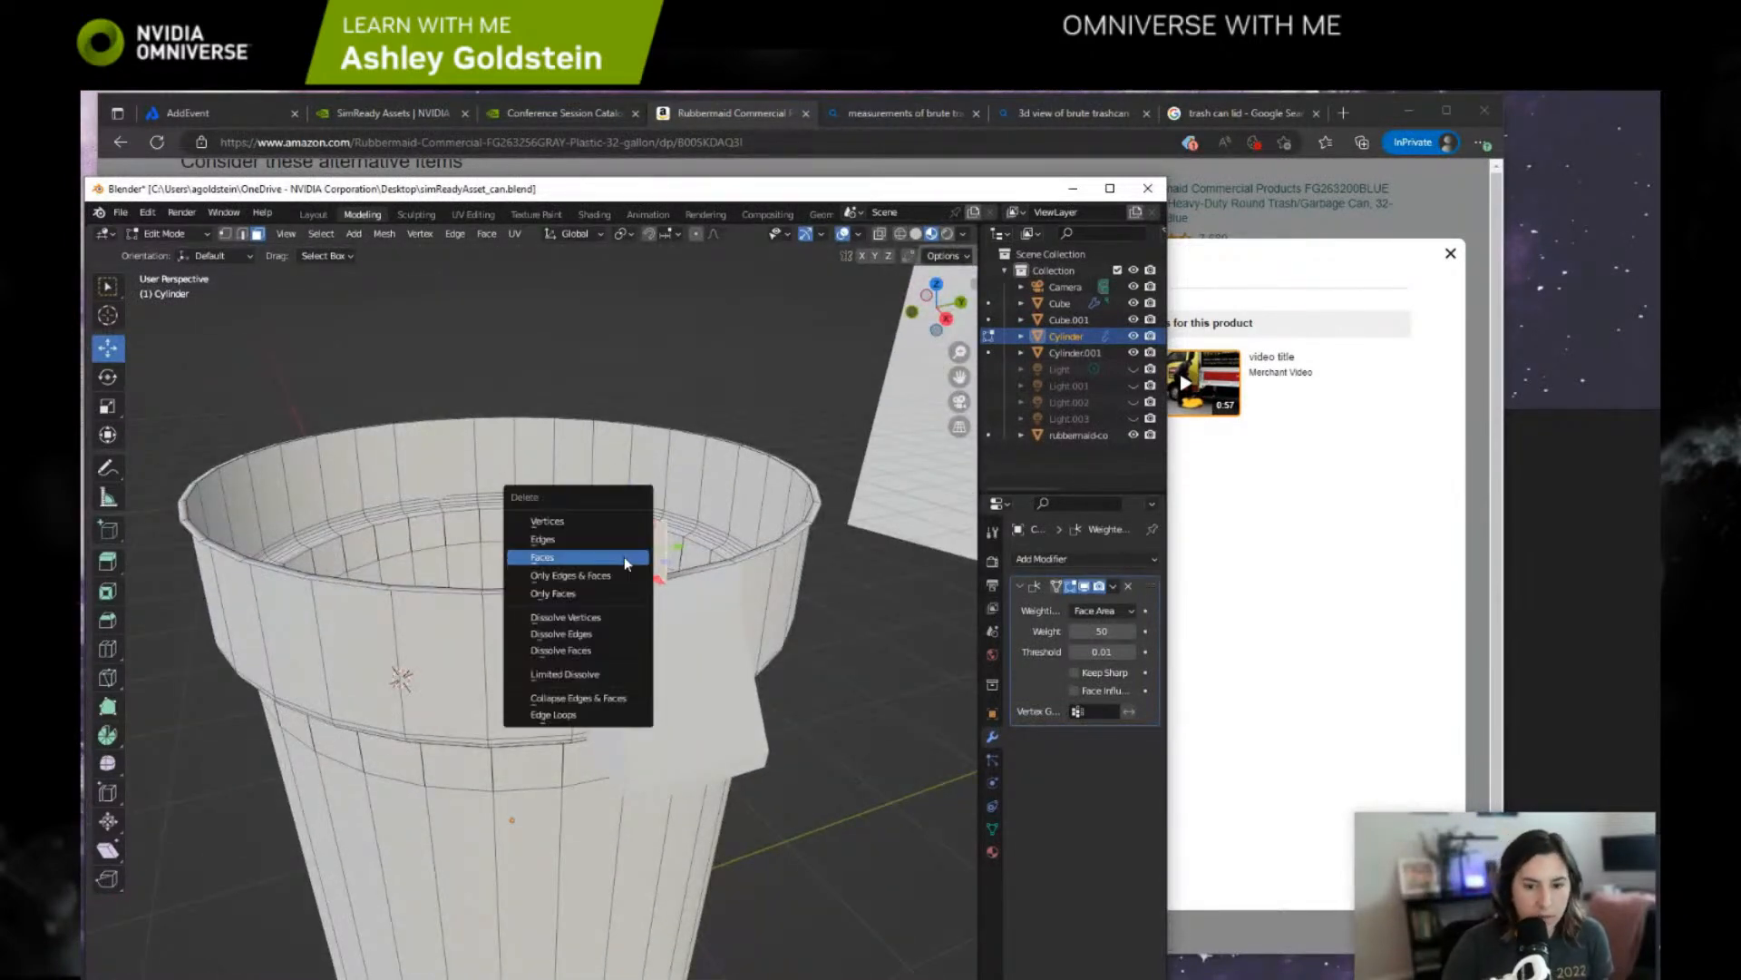
{"action": "left_click", "coordinate": [624, 558]}
{"action": "middle_click_drag", "start_coordinate": [624, 559], "coordinate": [875, 571]}
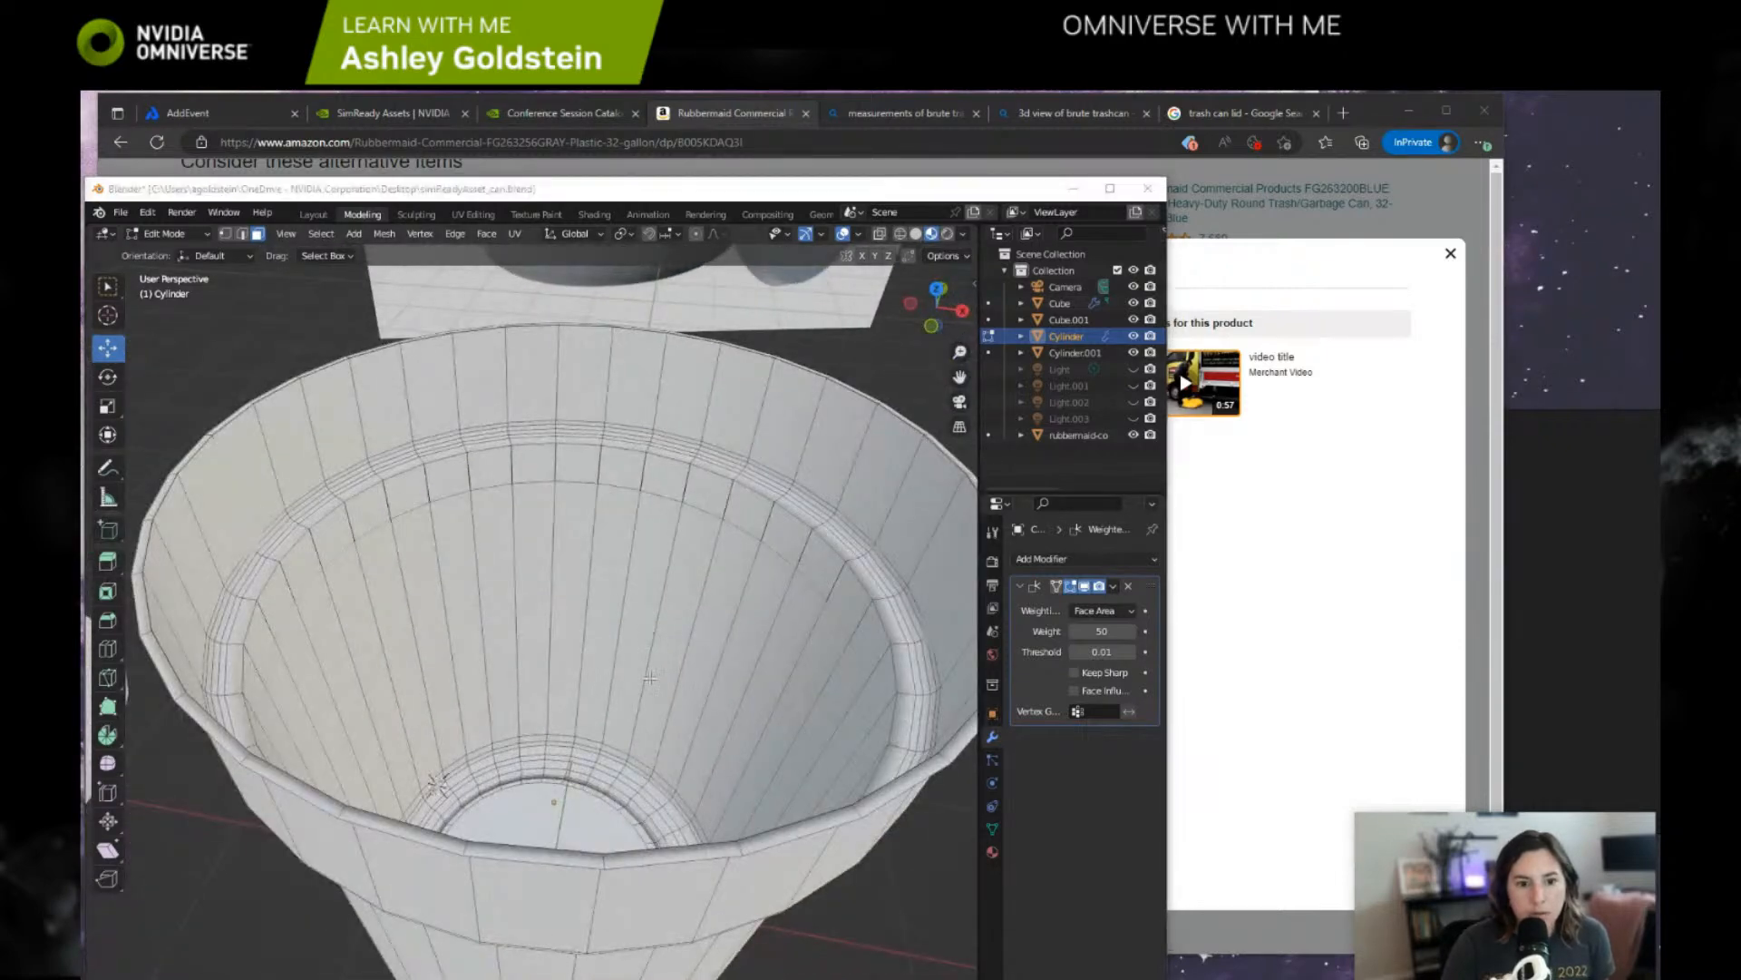
{"action": "middle_click_drag", "start_coordinate": [202, 590], "coordinate": [580, 472]}
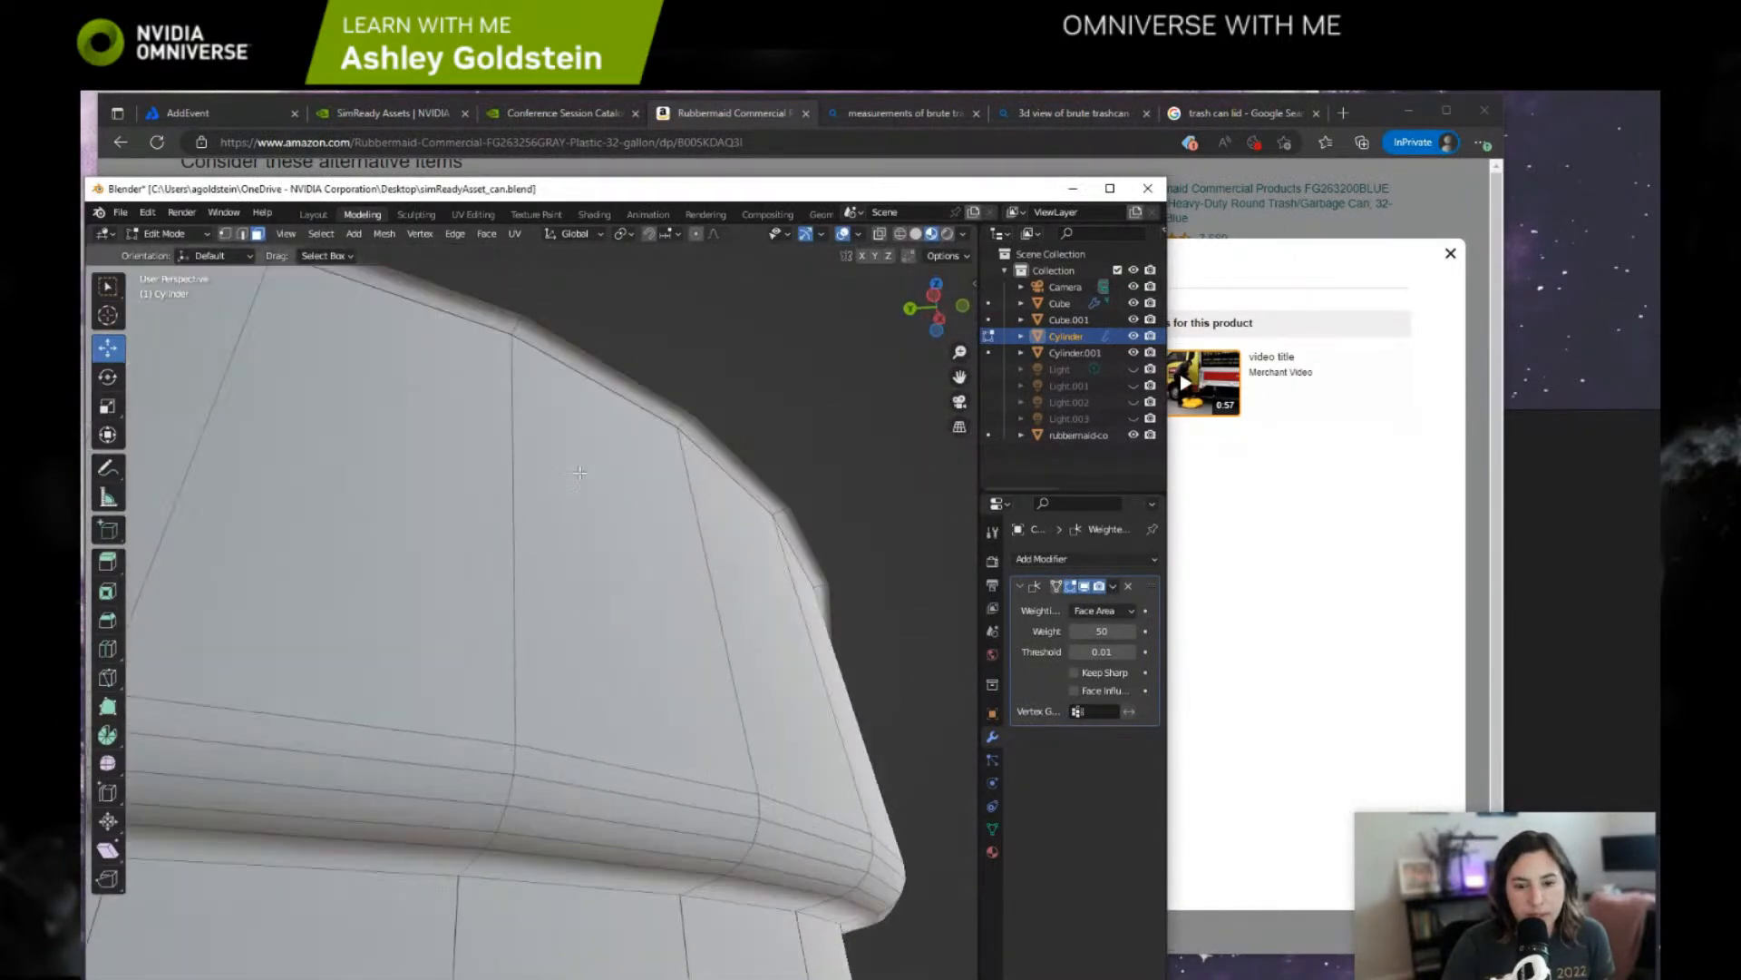
Select the edge loop around the can's upper rim and try deleting it twice with the Edge Loops option.
{"action": "left_click", "coordinate": [626, 375]}
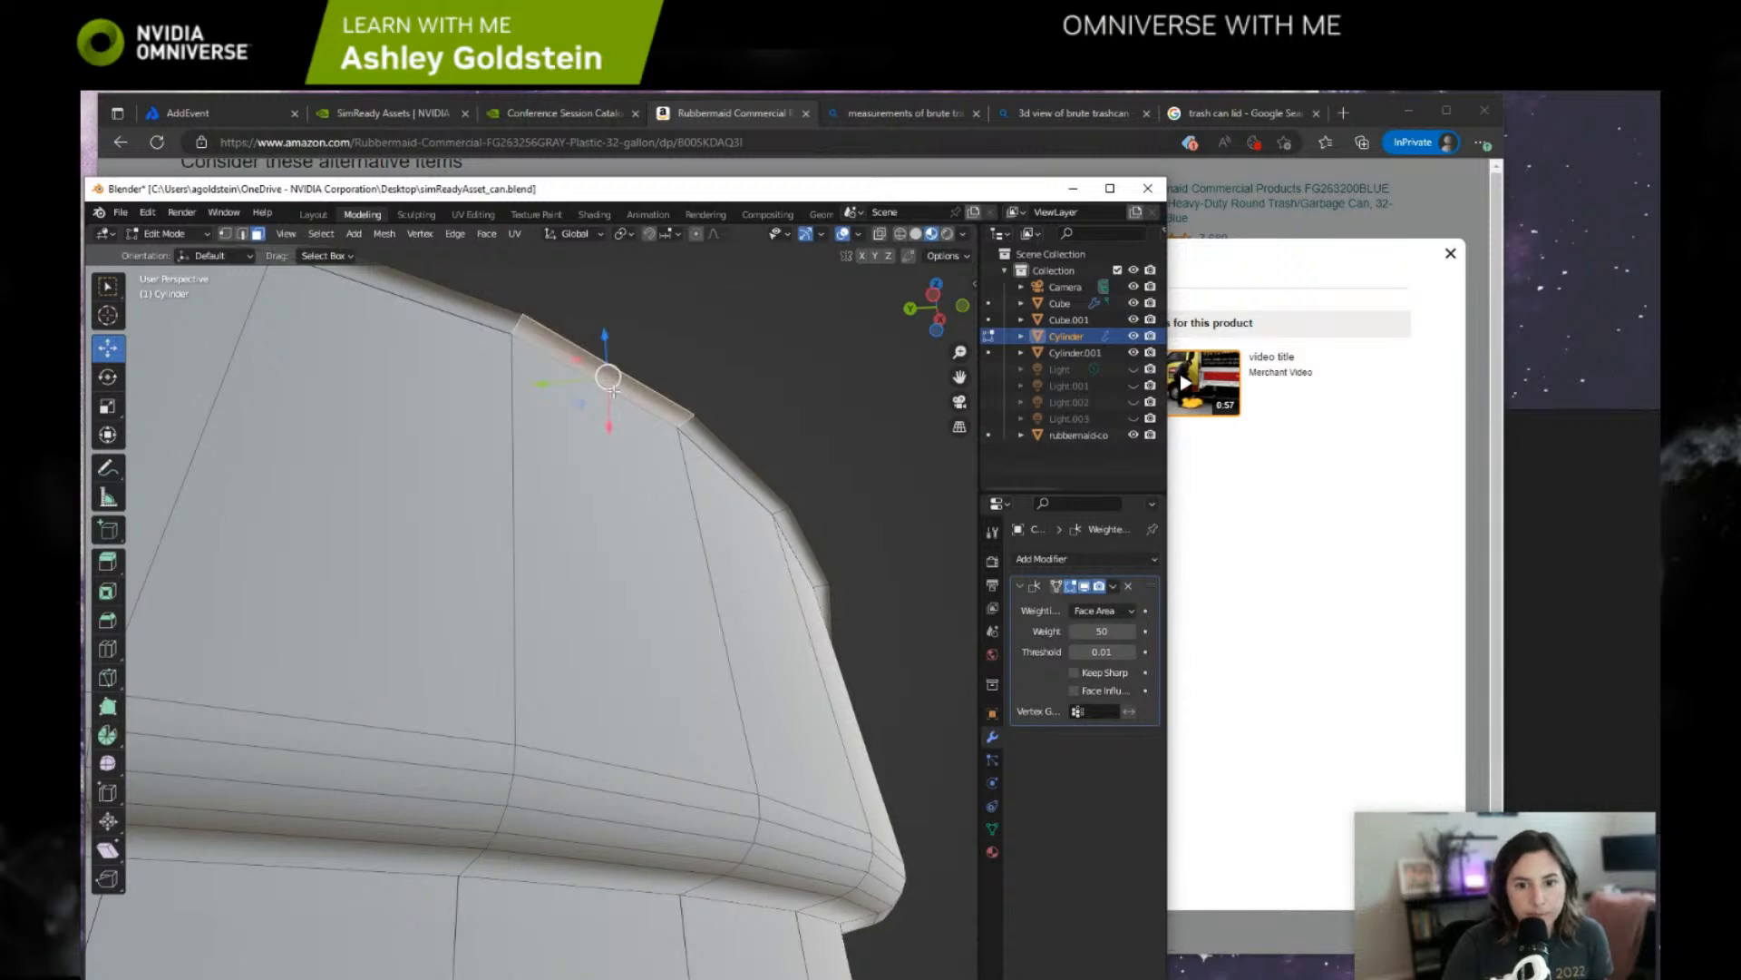
{"action": "key", "text": "alt+a"}
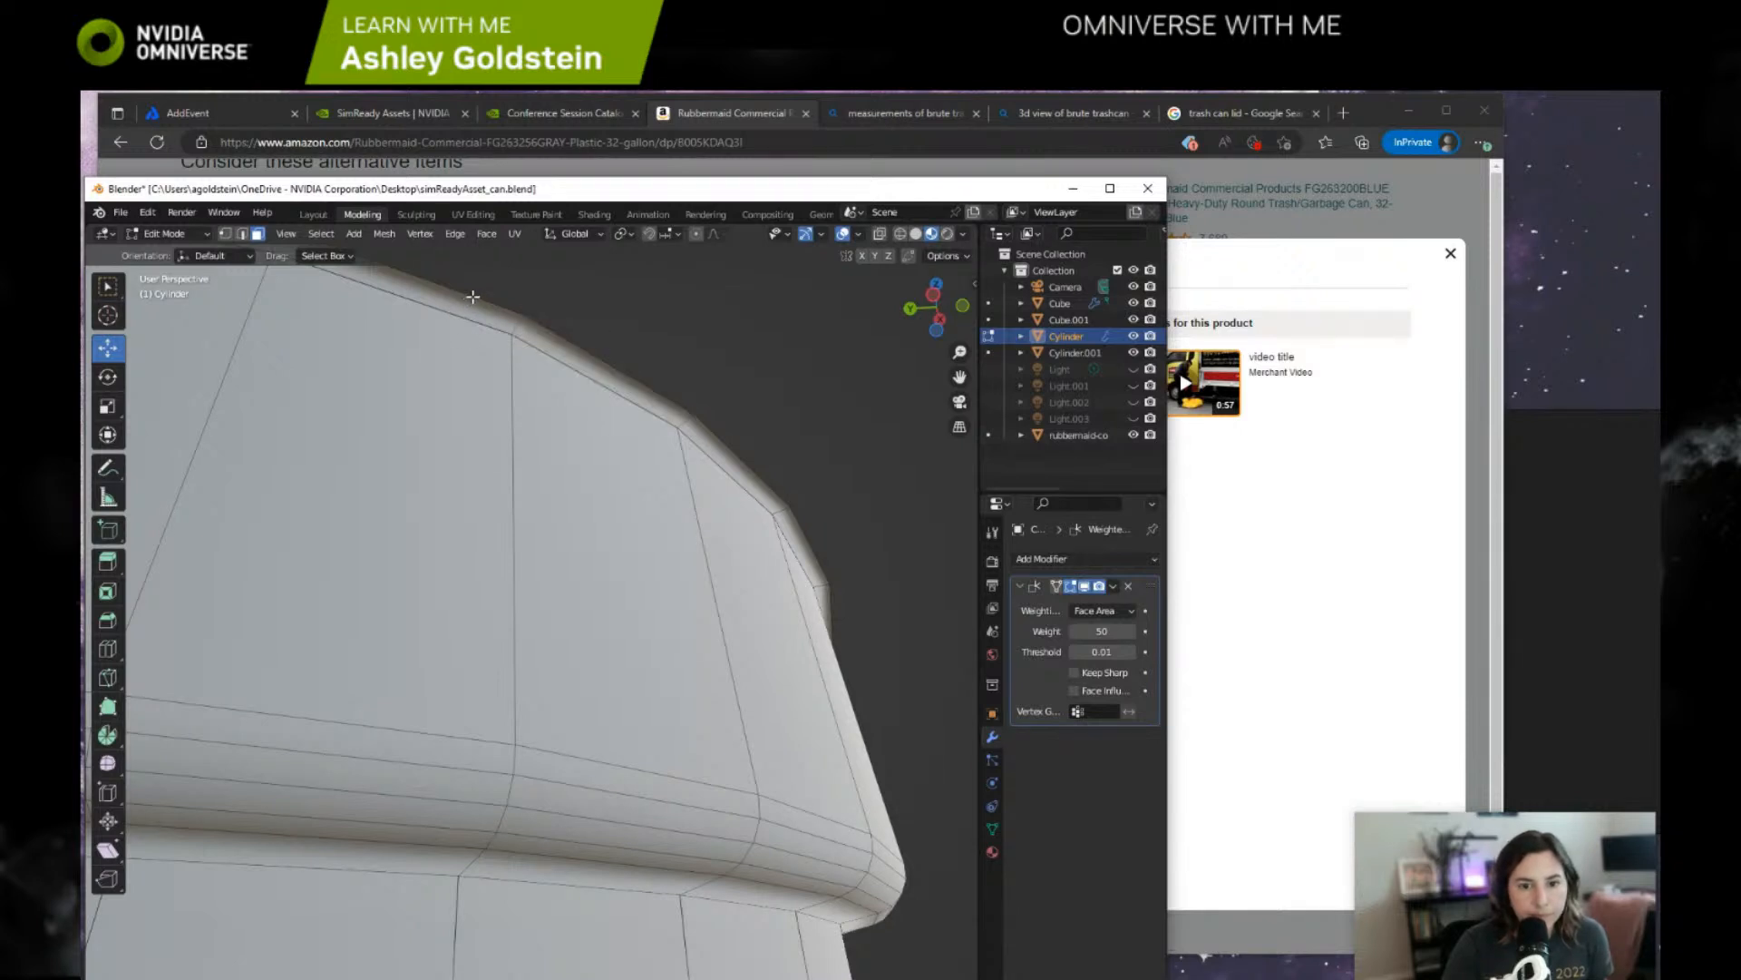
{"action": "scroll", "coordinate": [475, 308], "scroll_direction": "down", "scroll_amount": 2}
{"action": "left_click", "coordinate": [244, 234]}
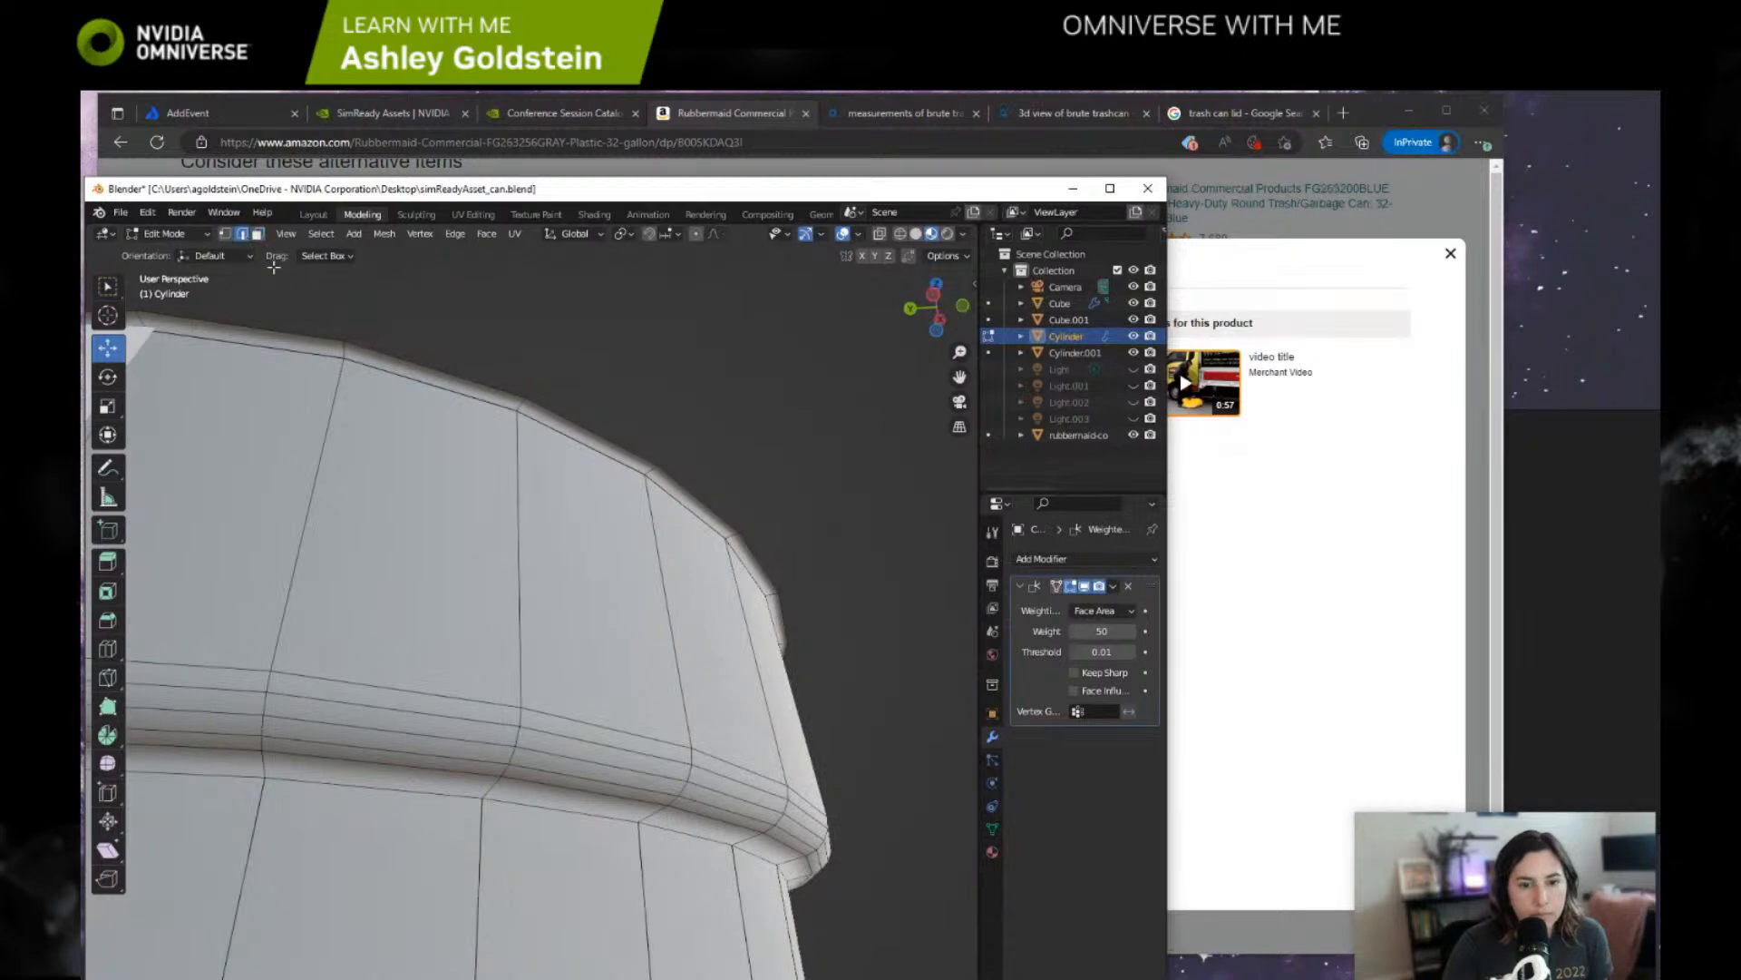
{"action": "left_click", "coordinate": [426, 370], "text": "alt"}
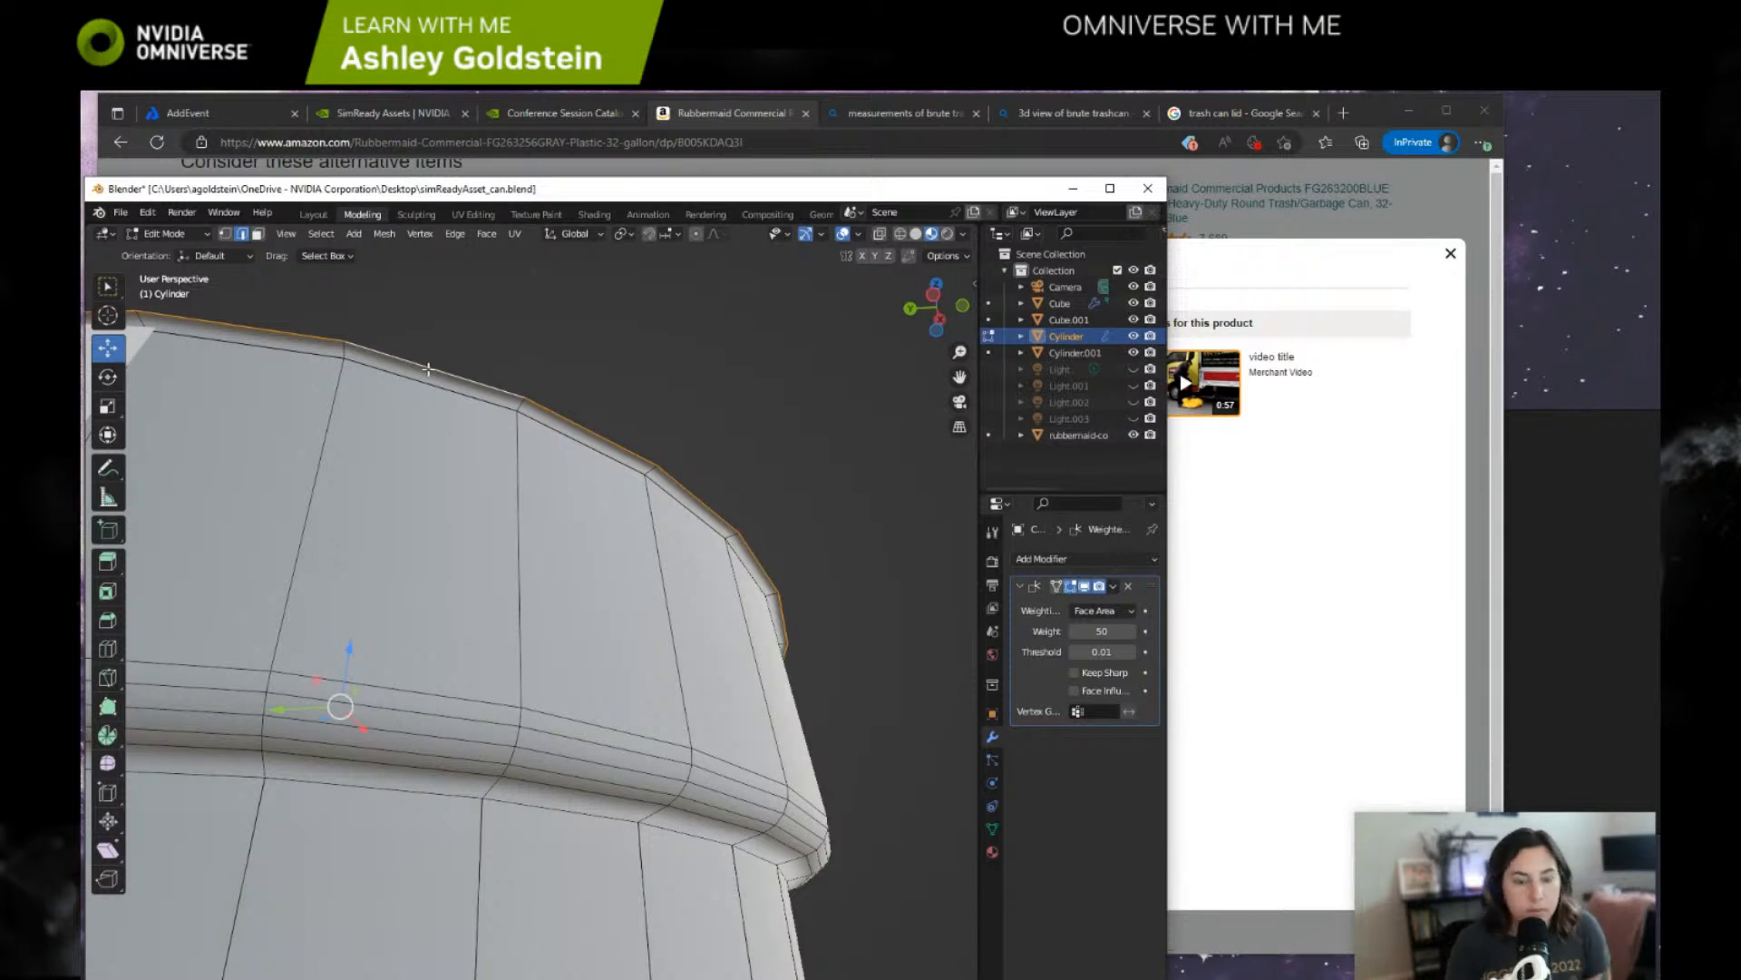
{"action": "left_click", "coordinate": [427, 369]}
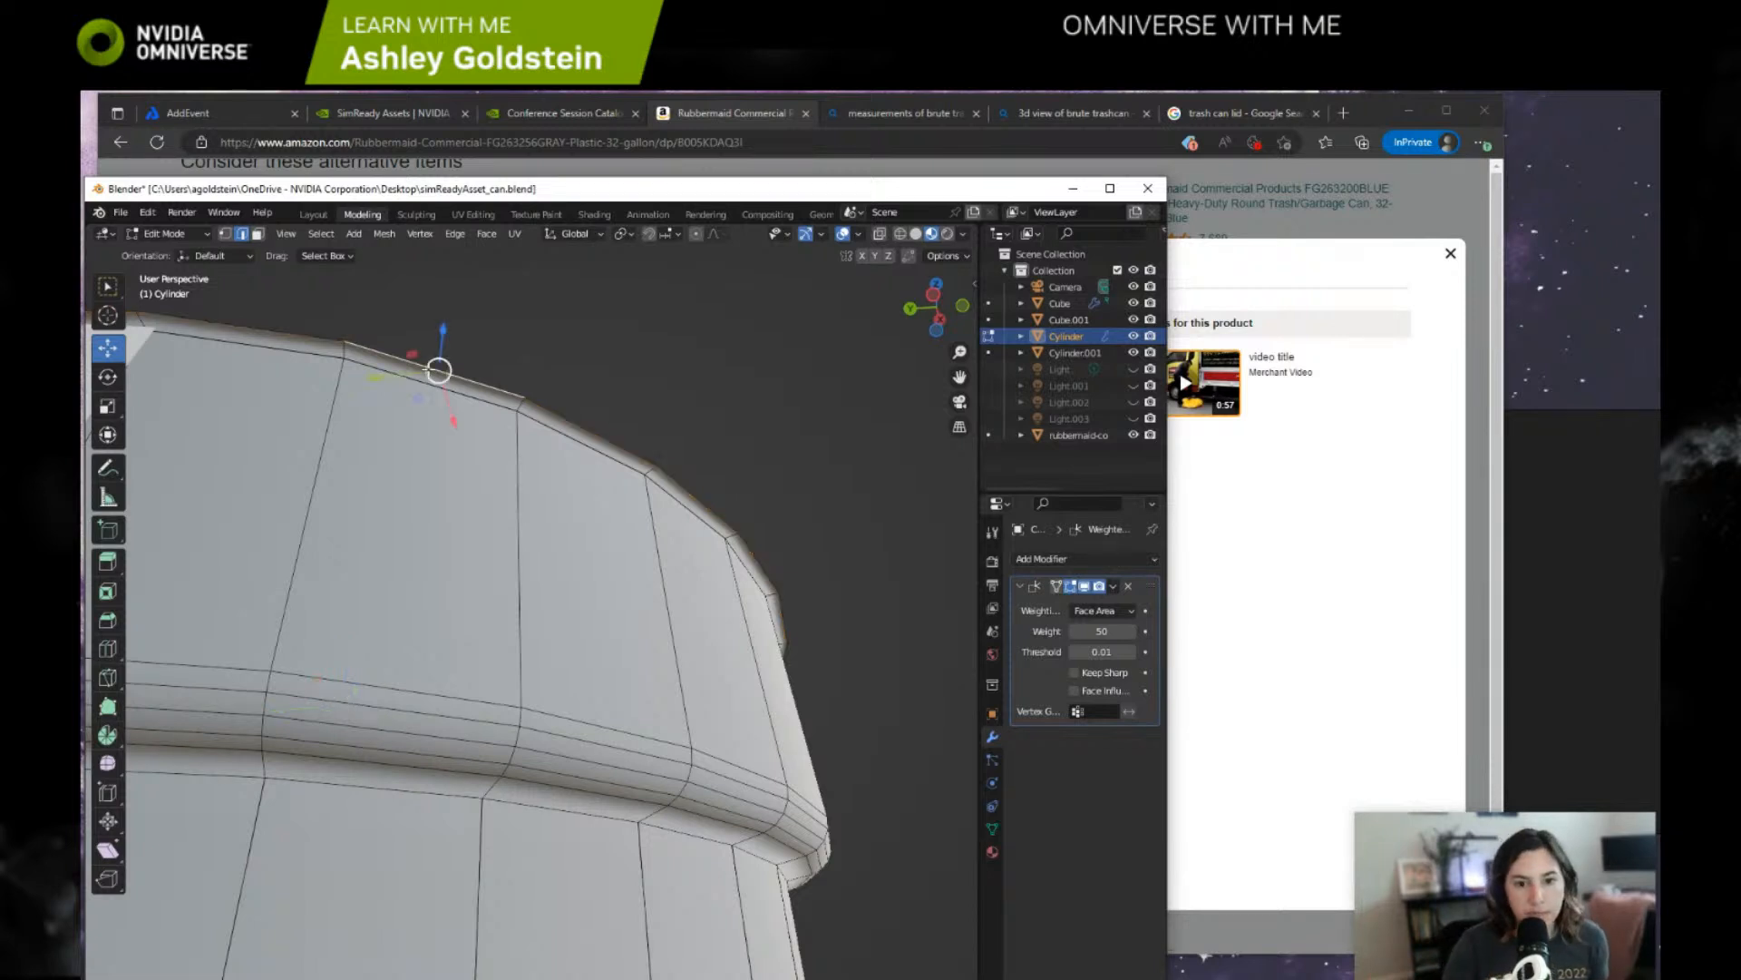
{"action": "left_click", "coordinate": [536, 405], "text": "alt"}
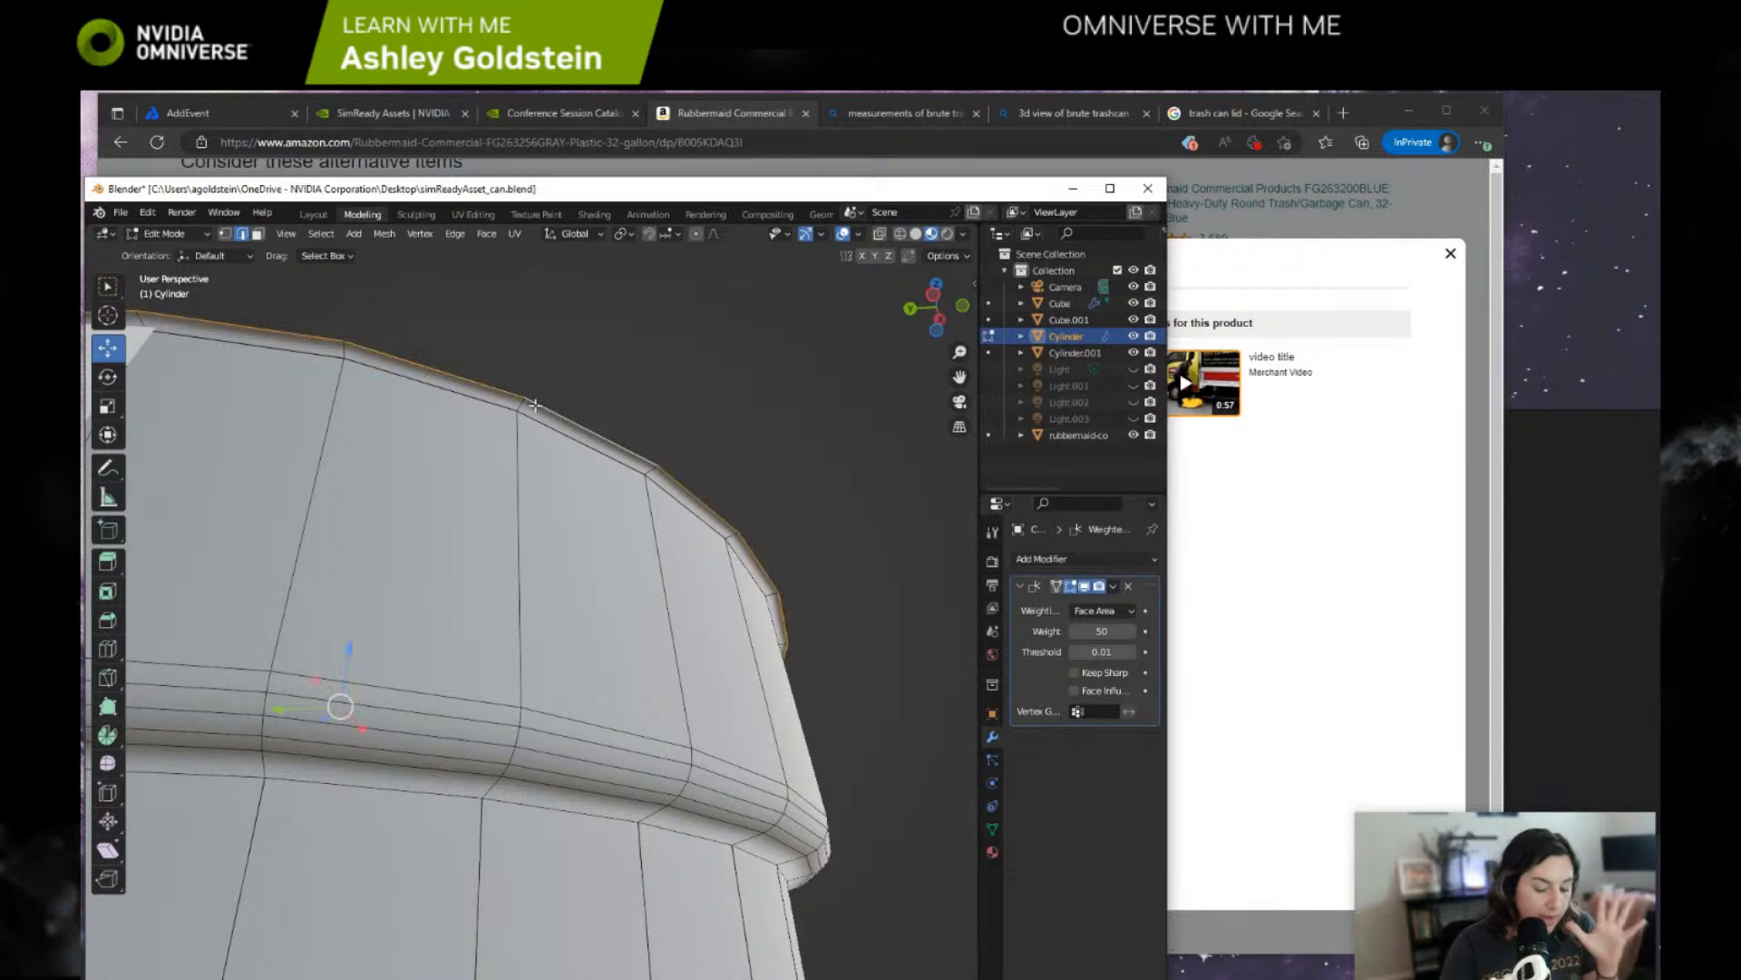
{"action": "key", "text": "x"}
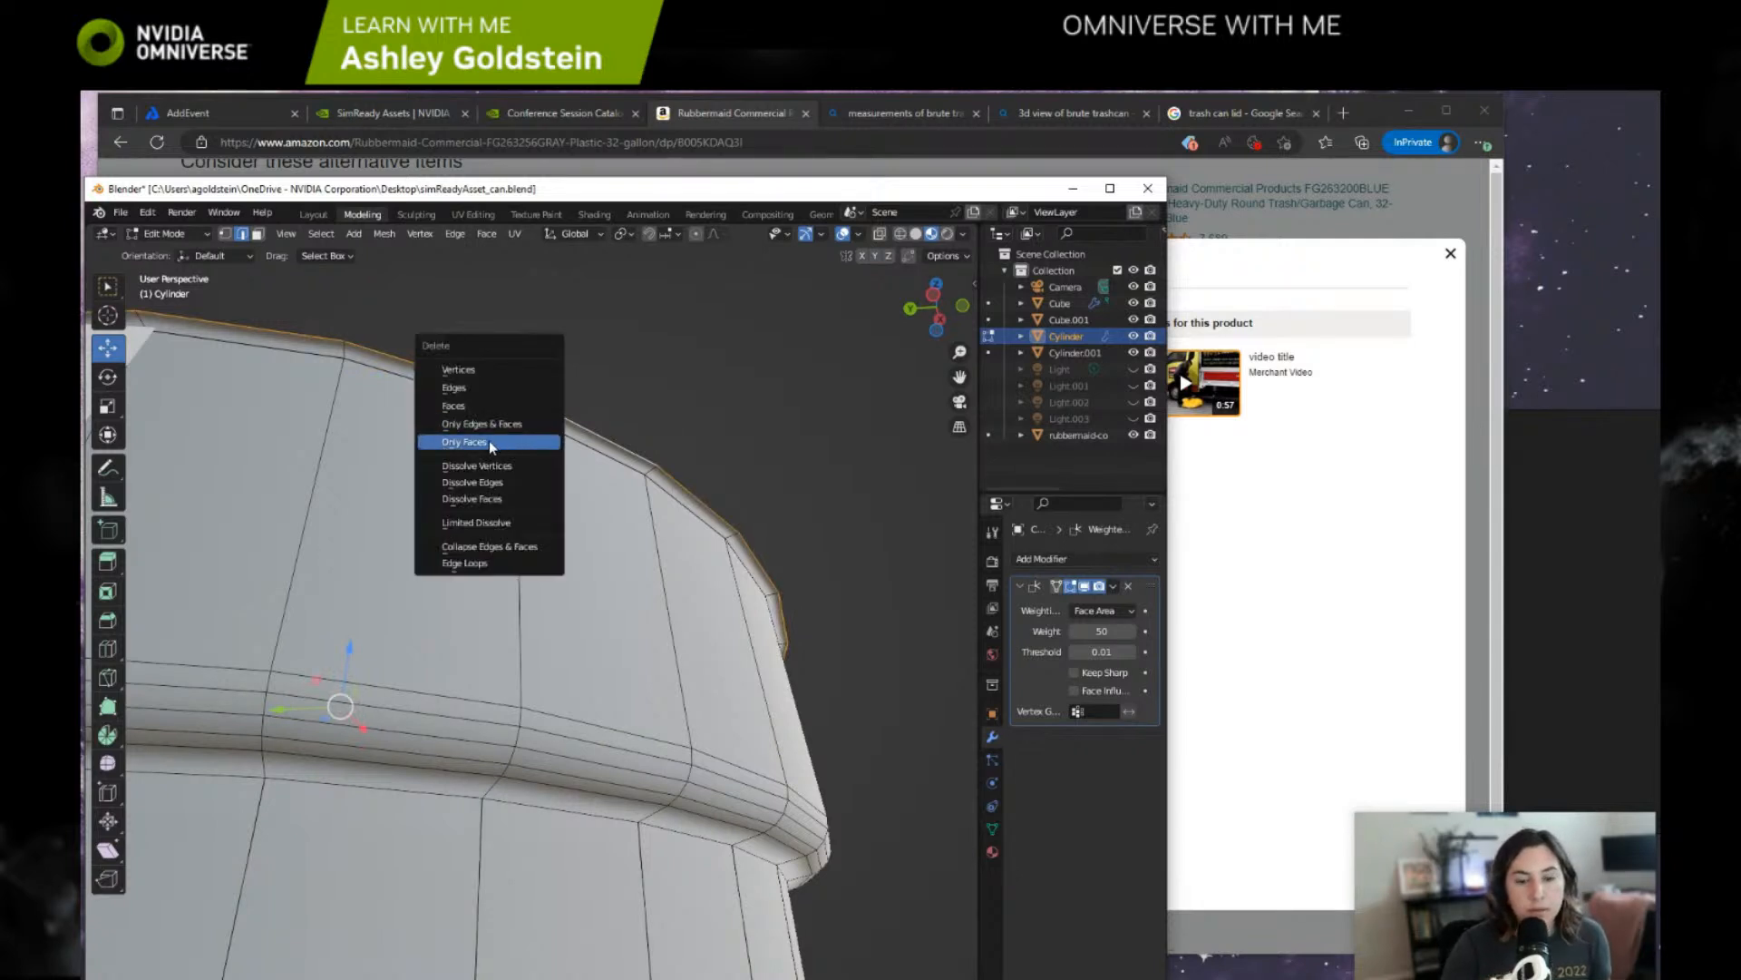
{"action": "left_click", "coordinate": [464, 562]}
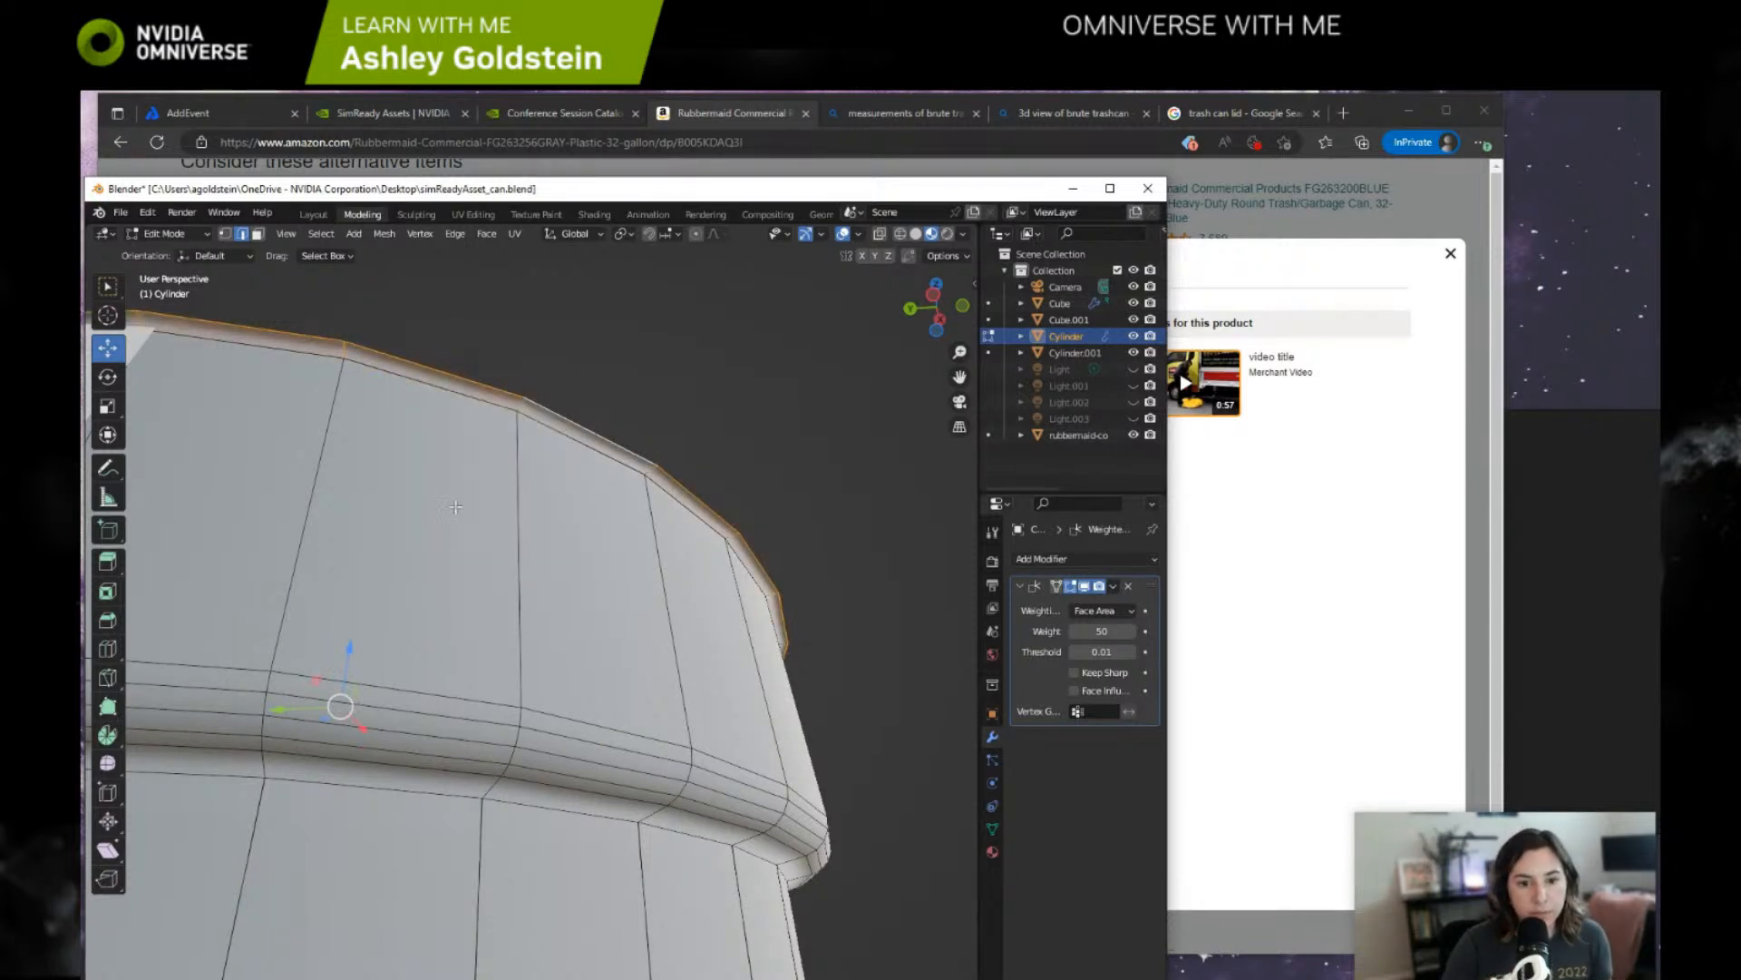
{"action": "key", "text": "x"}
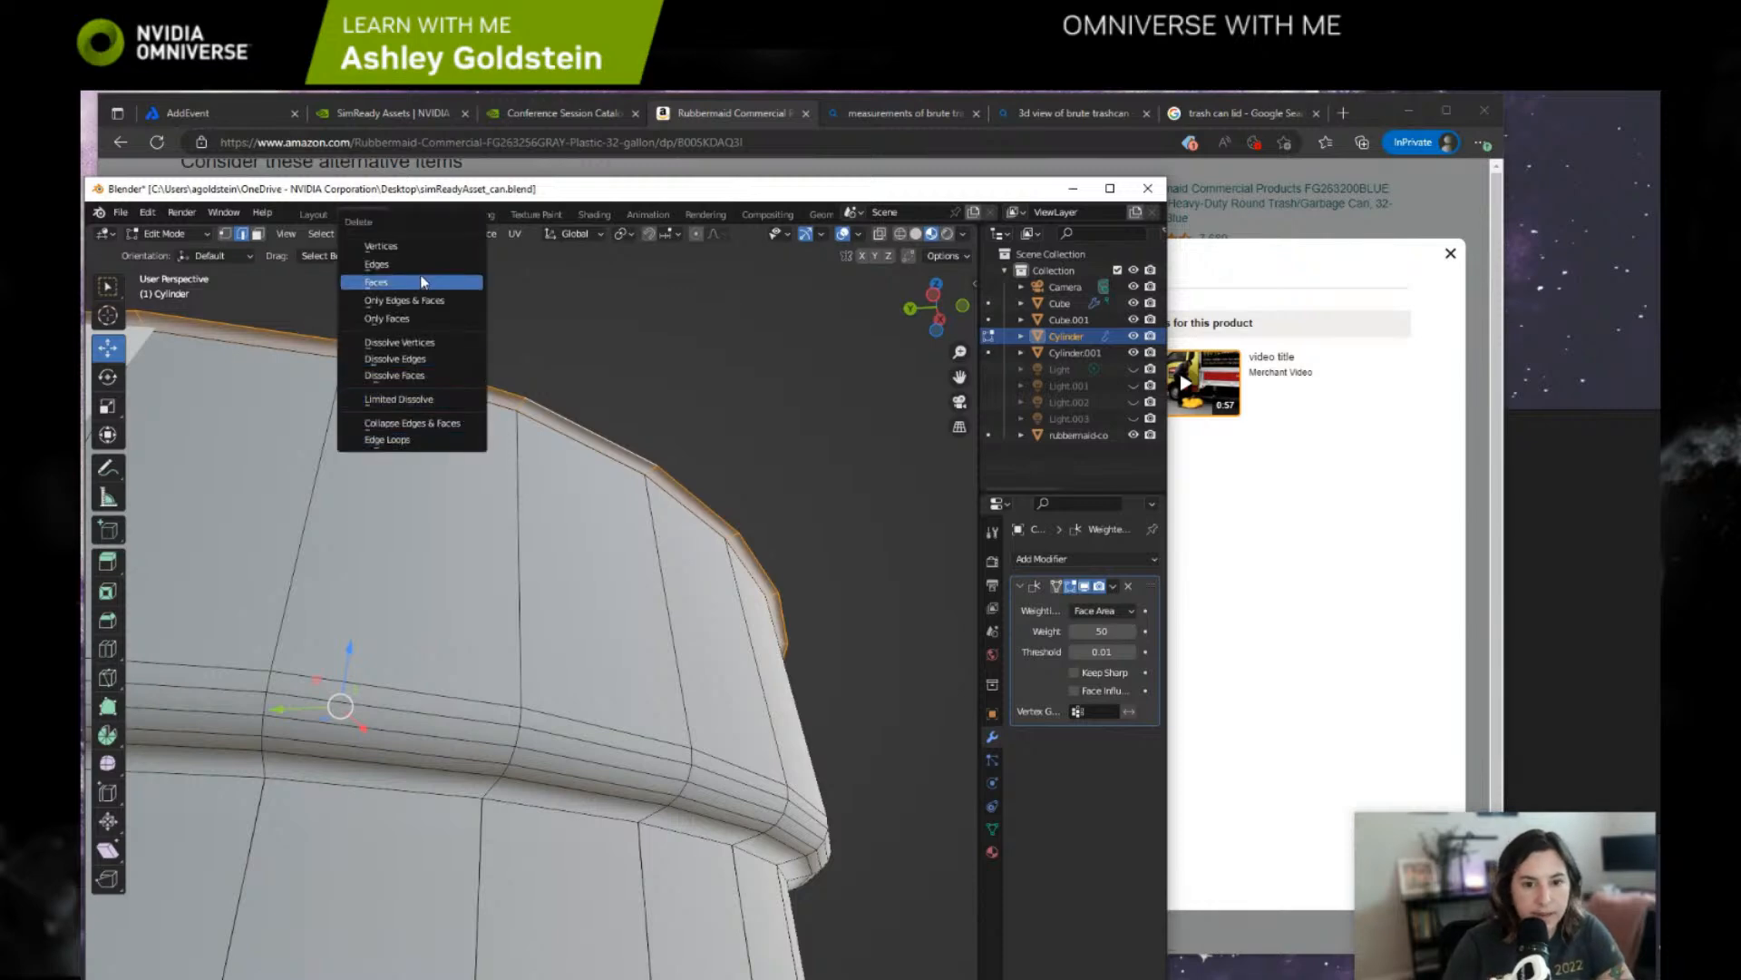
{"action": "left_click", "coordinate": [398, 443]}
Switch to face selection and delete the two faces capping the can's opening.
{"action": "middle_click_drag", "start_coordinate": [473, 392], "coordinate": [595, 417]}
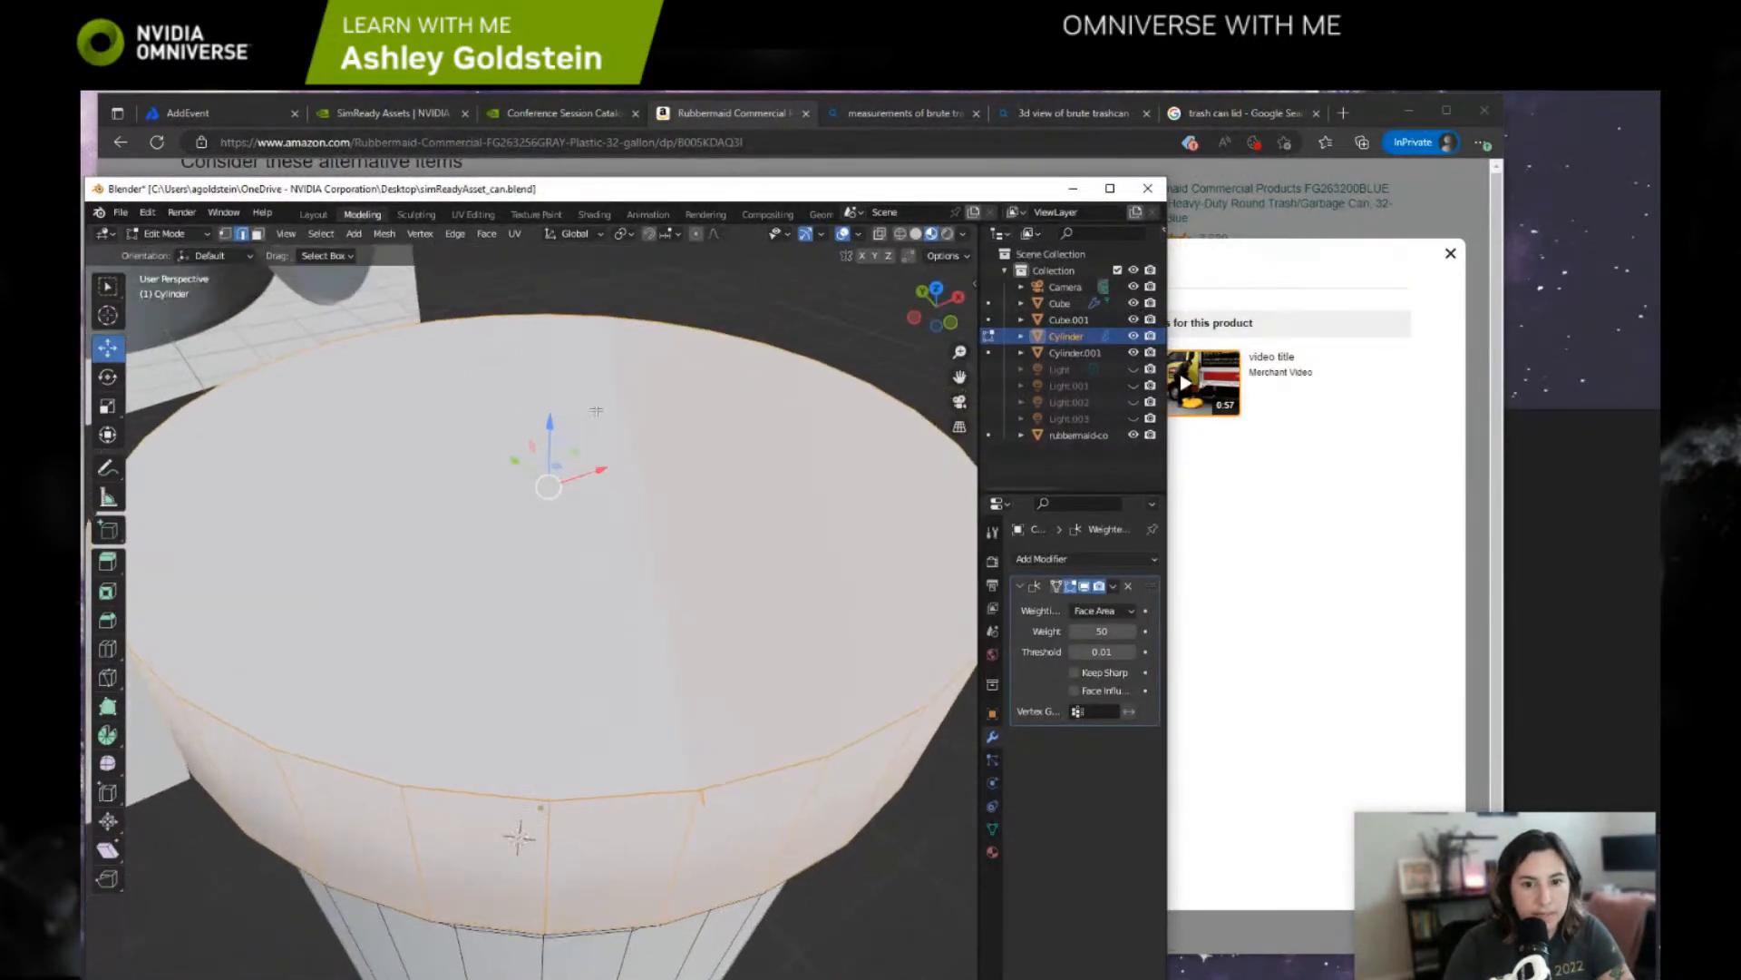
{"action": "left_click", "coordinate": [259, 234]}
{"action": "left_click", "coordinate": [484, 501]}
{"action": "key", "text": "x"}
{"action": "key", "text": "x"}
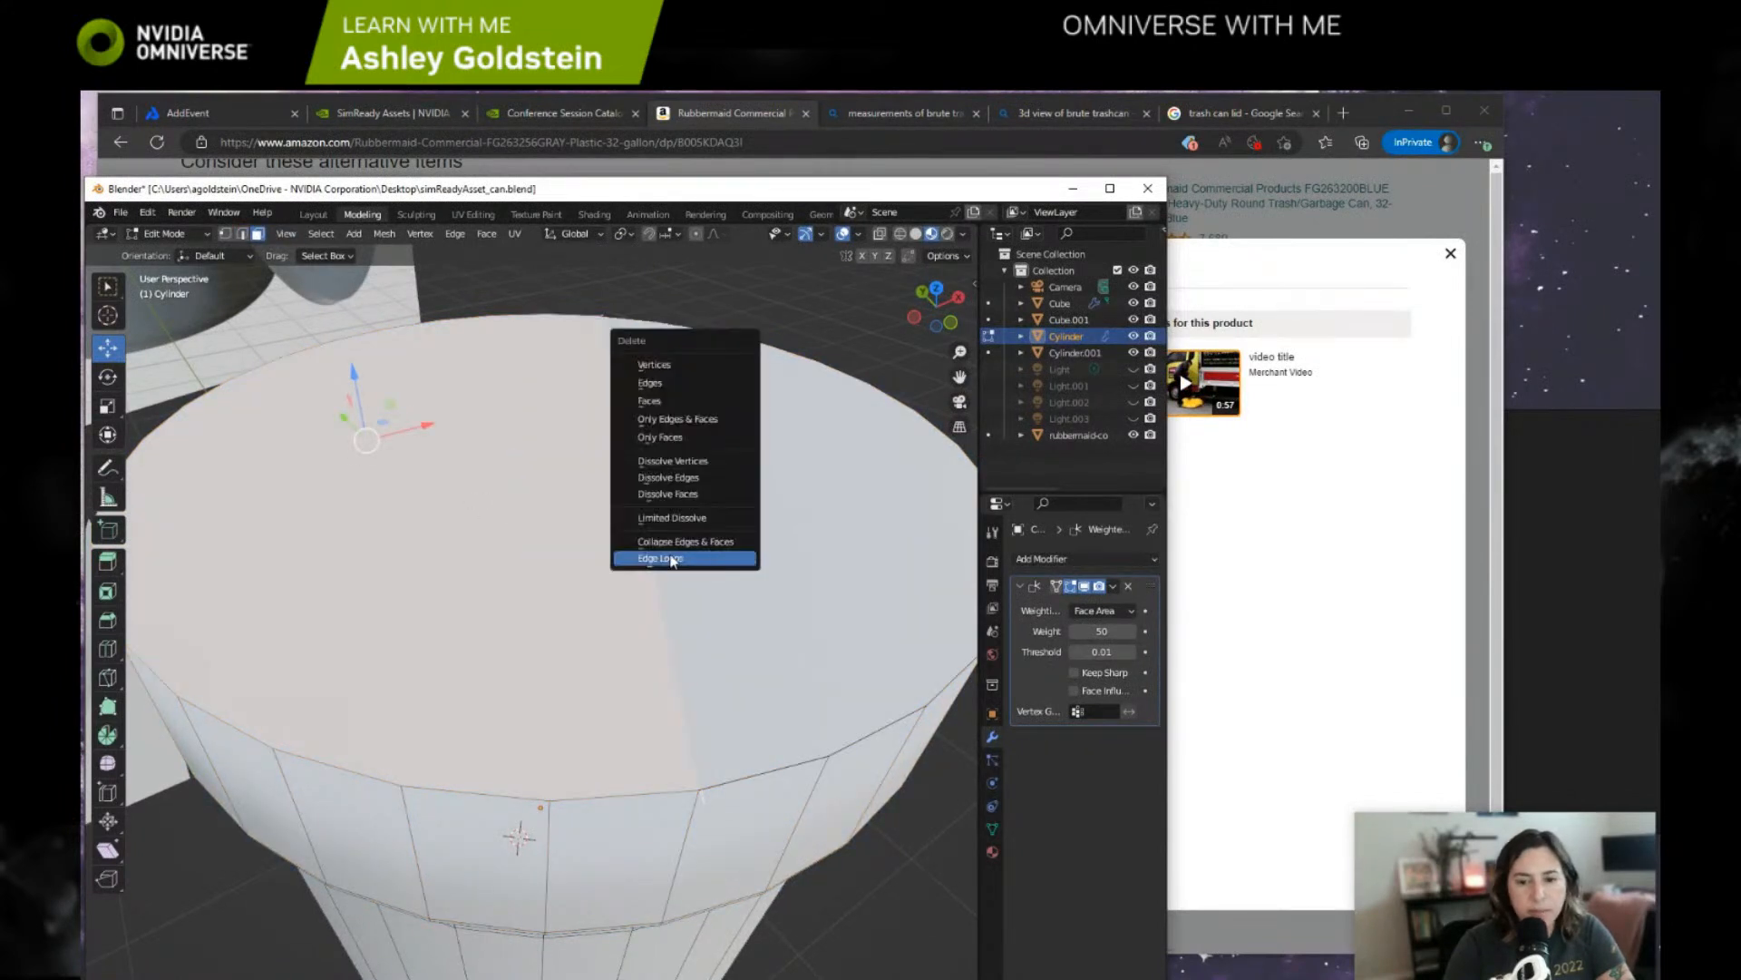
{"action": "left_click", "coordinate": [657, 400]}
{"action": "key", "text": "x"}
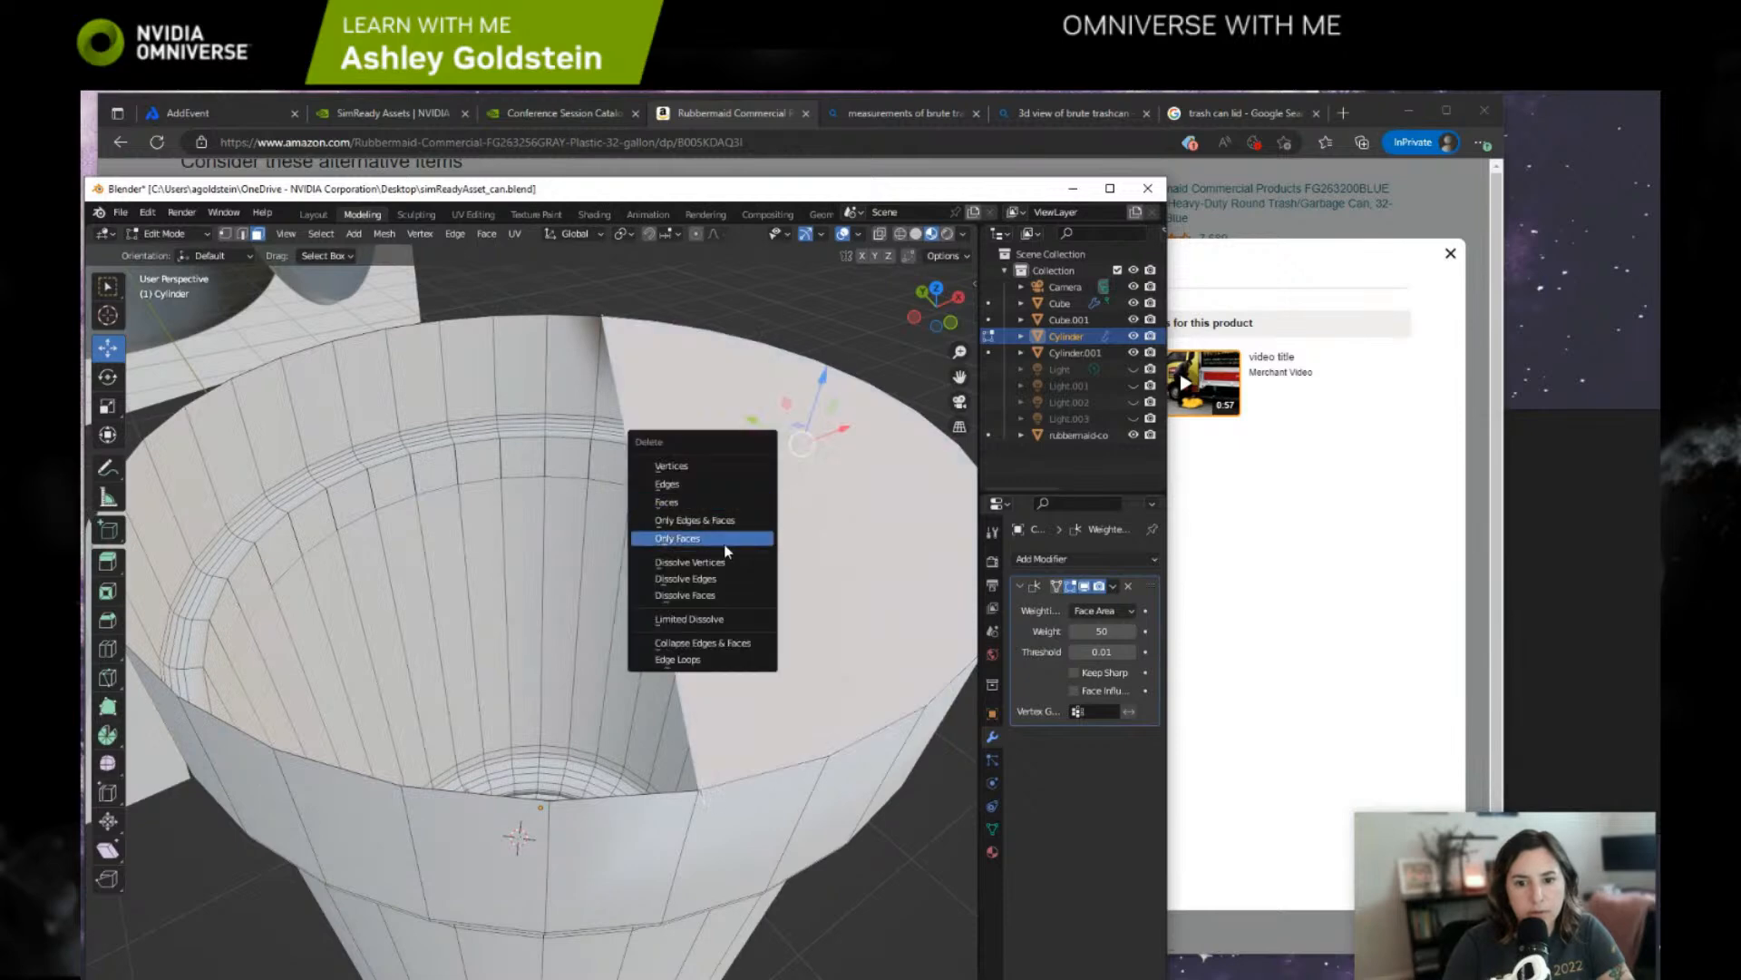
{"action": "left_click", "coordinate": [721, 539]}
Undo the cap face deletions and the preceding edge loop deletions on the rim.
{"action": "middle_click_drag", "start_coordinate": [685, 549], "coordinate": [824, 482]}
{"action": "key", "text": "ctrl+z"}
{"action": "key", "text": "ctrl+z"}
{"action": "key", "text": "ctrl+z"}
{"action": "key", "text": "ctrl+z"}
{"action": "key", "text": "ctrl+z"}
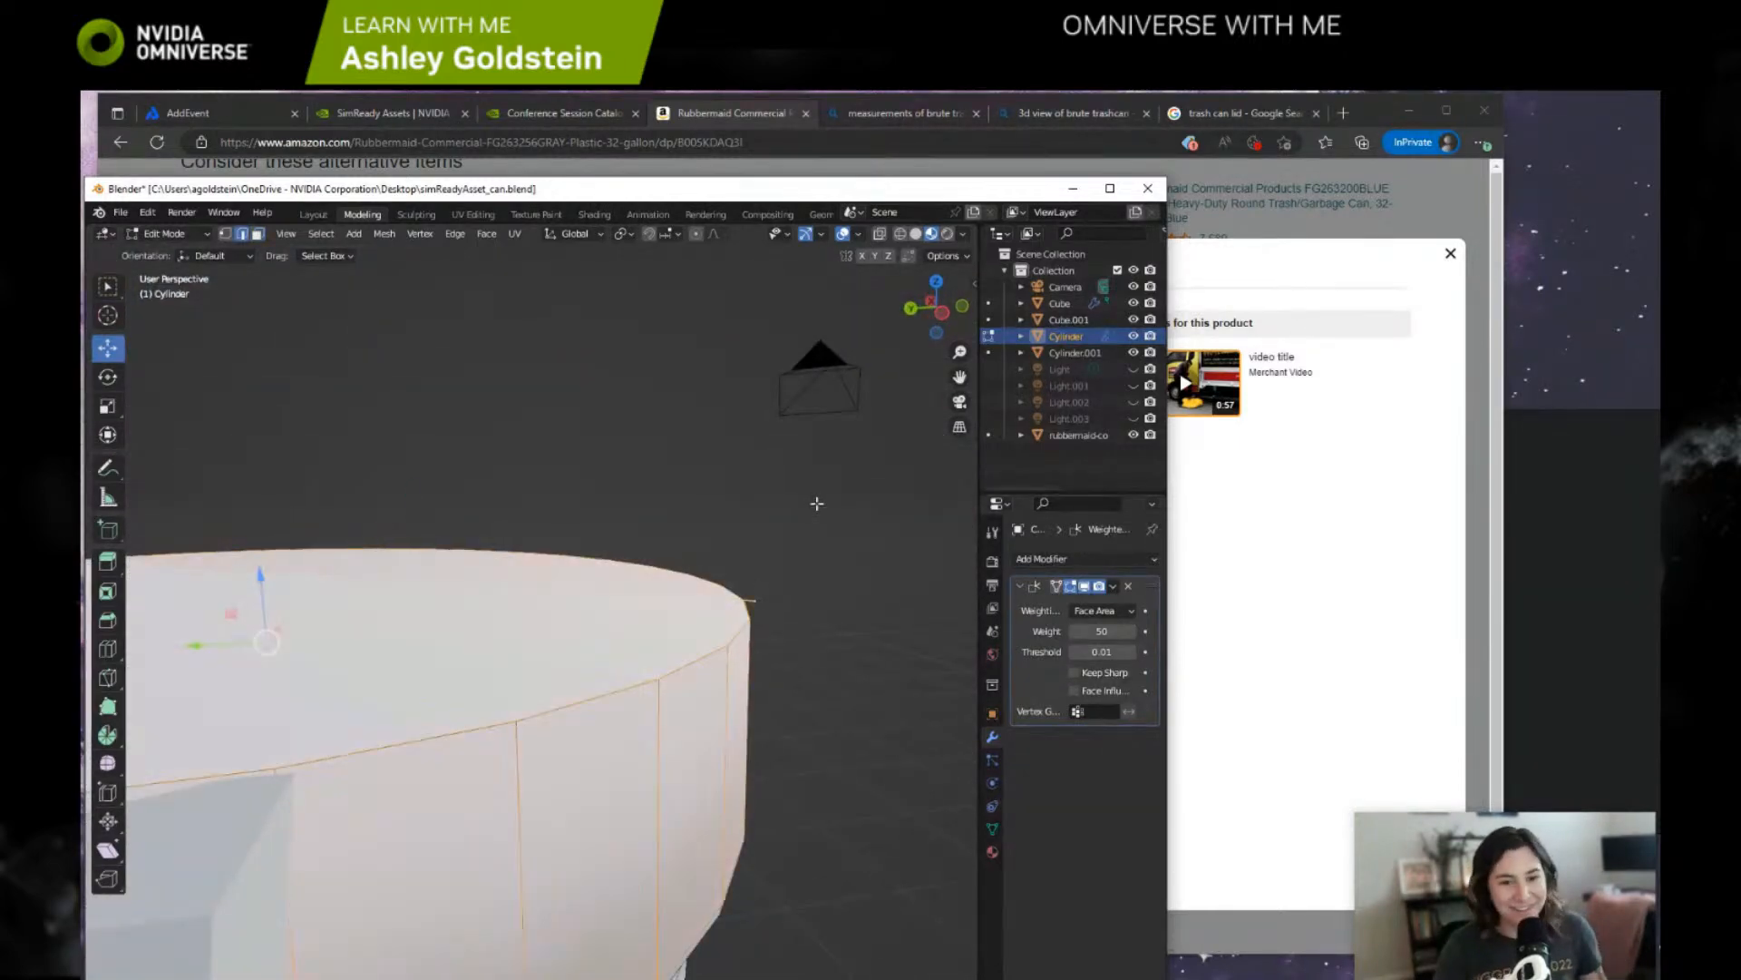
{"action": "key", "text": "ctrl+z"}
{"action": "key", "text": "ctrl+z"}
{"action": "key", "text": "ctrl+z"}
{"action": "key", "text": "ctrl+z"}
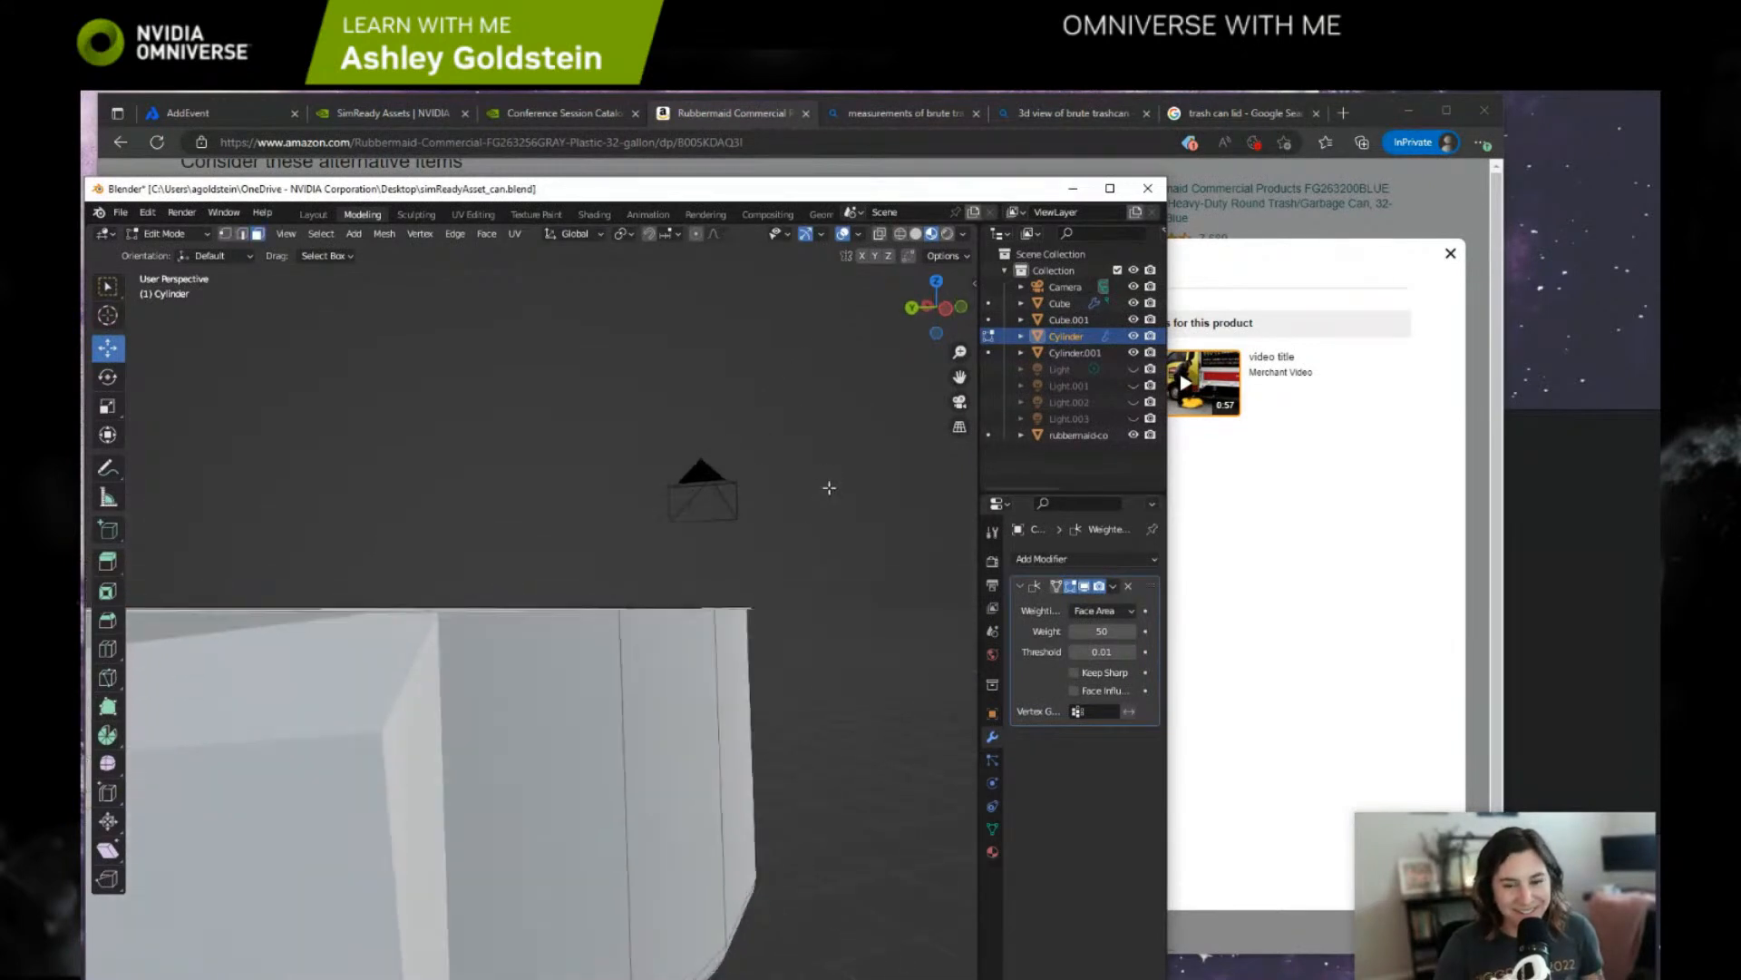
Select the stray face standing above the far side of the rim and delete it.
{"action": "middle_click_drag", "start_coordinate": [746, 512], "coordinate": [809, 515]}
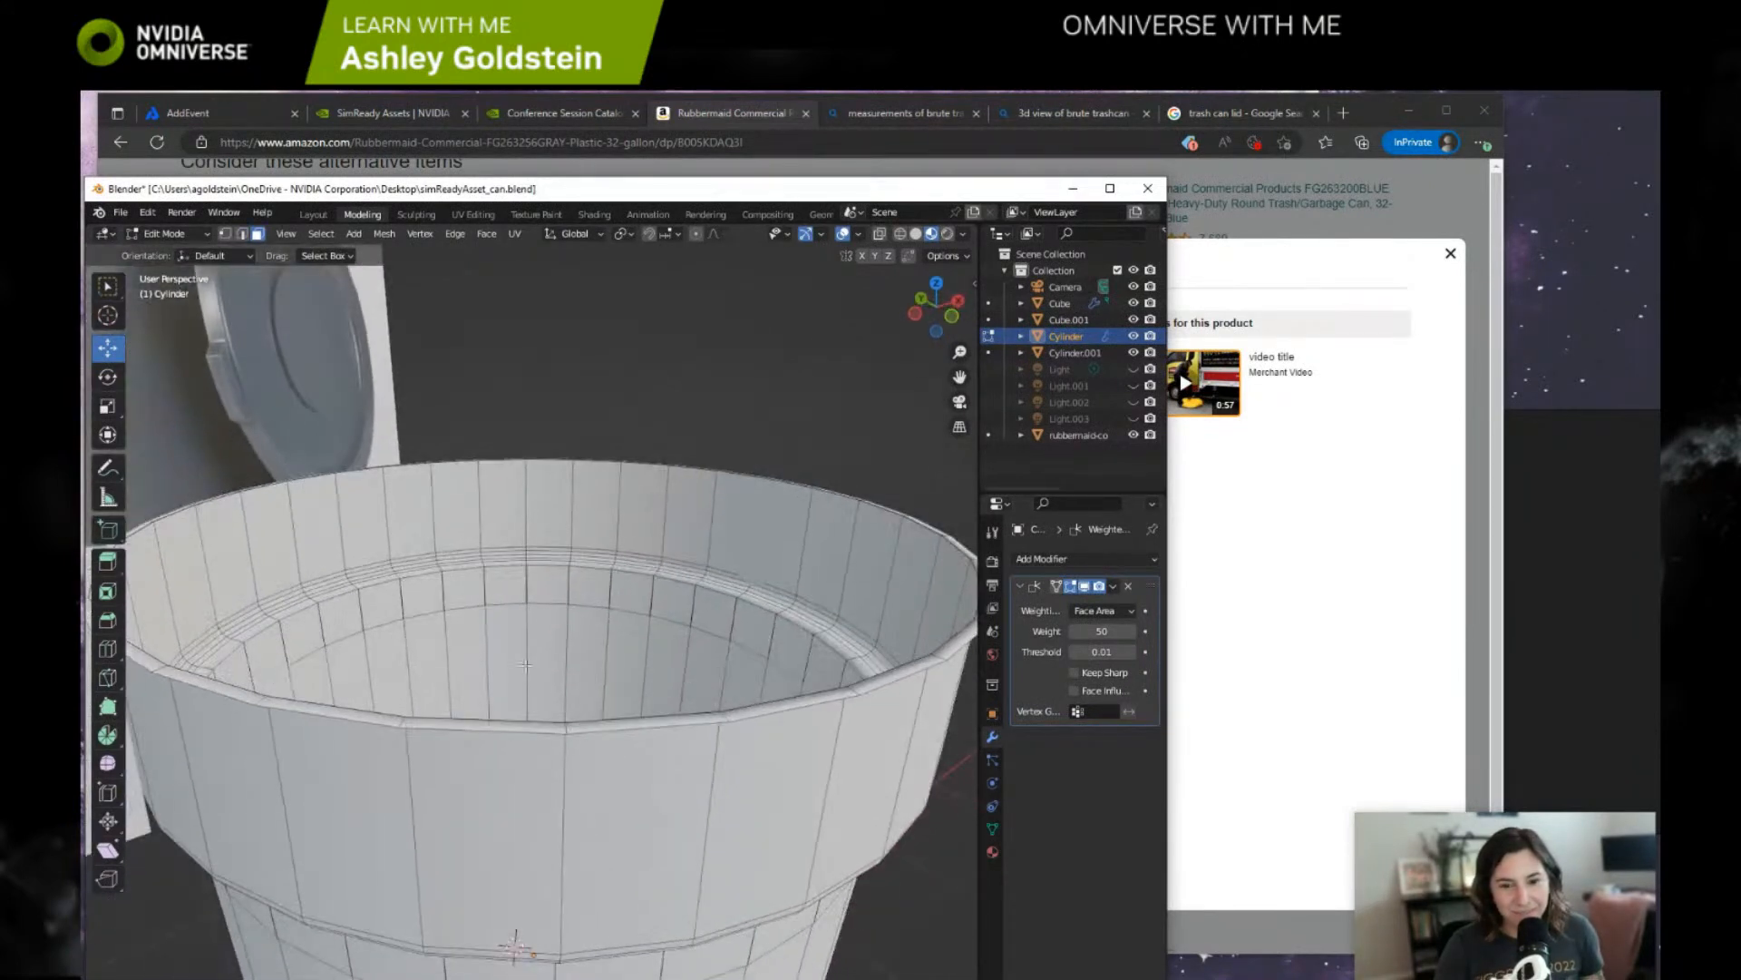
{"action": "left_click", "coordinate": [809, 515]}
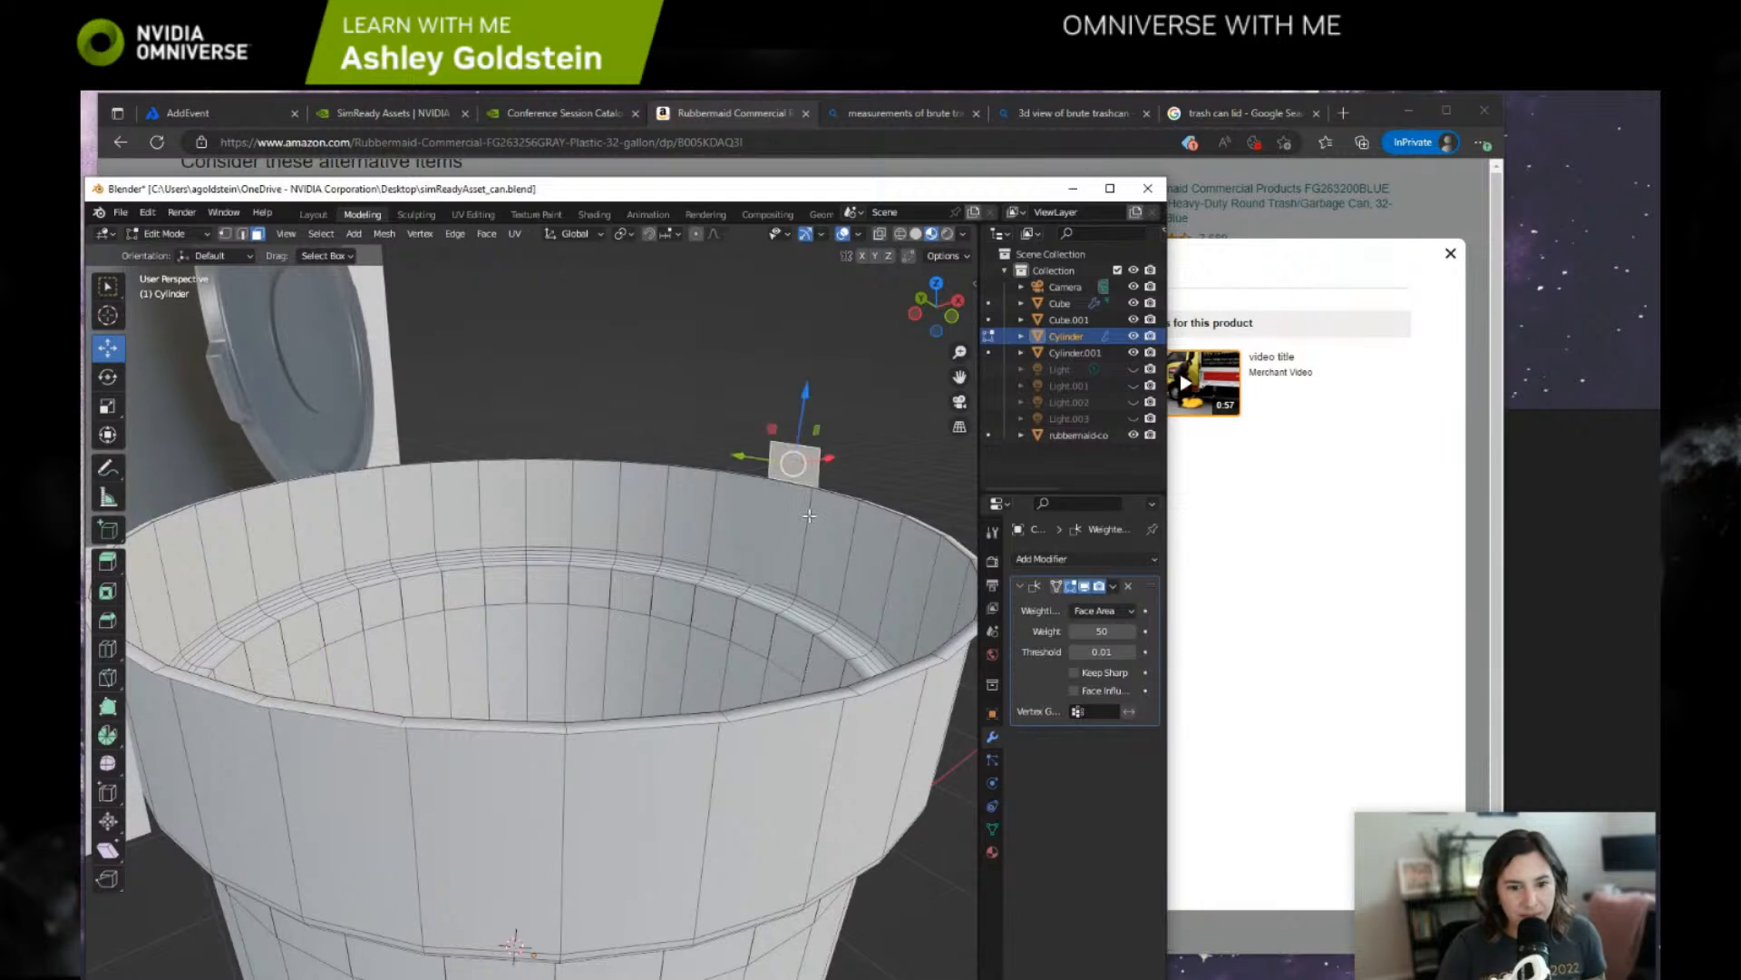
{"action": "middle_click_drag", "start_coordinate": [809, 515], "coordinate": [751, 539]}
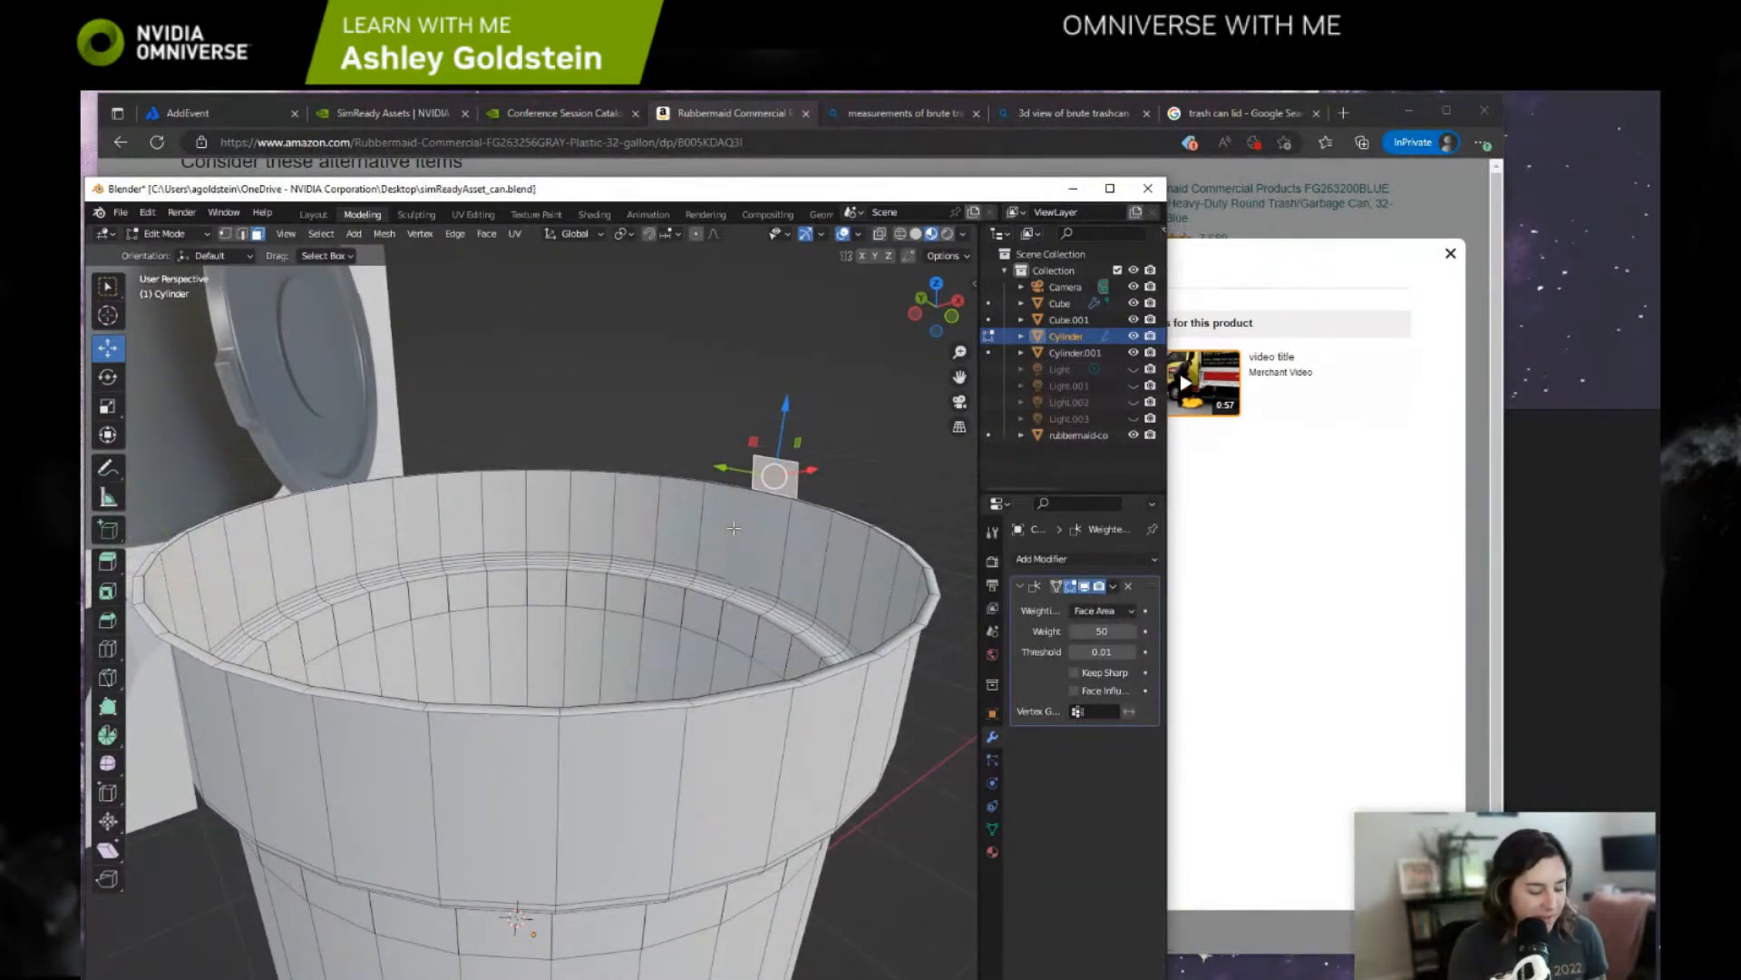
{"action": "key", "text": "x"}
{"action": "left_click", "coordinate": [734, 528]}
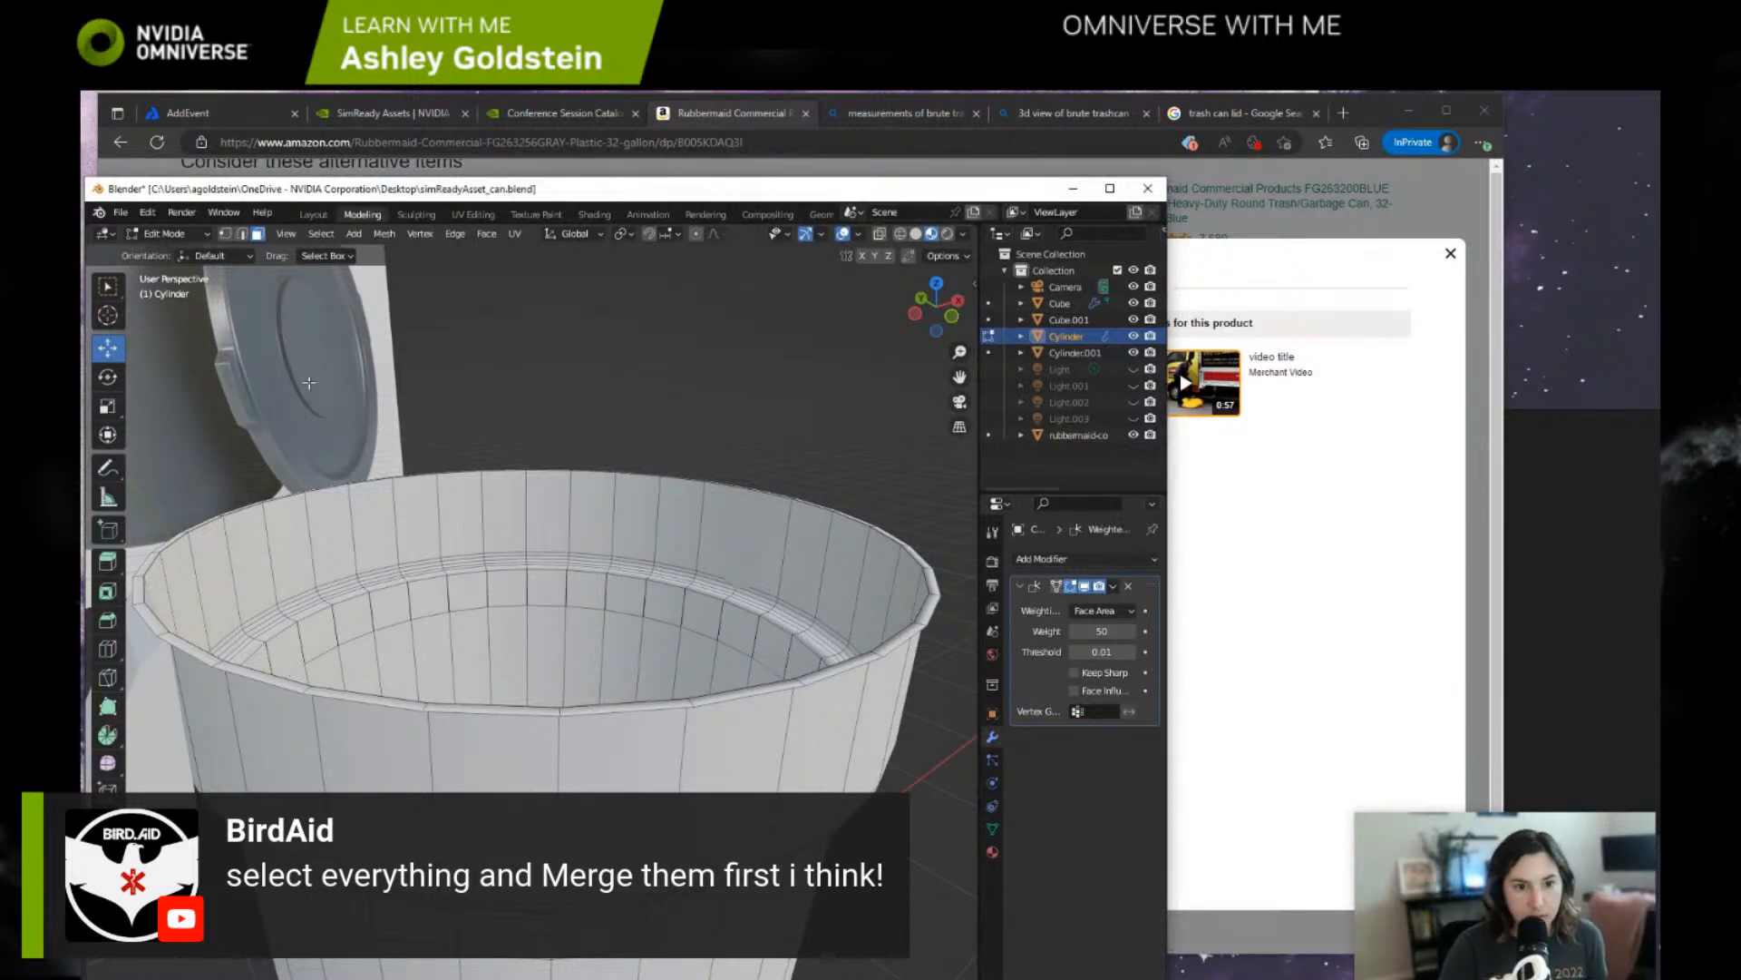
Switch to edge selection, select the edge loop around the rim, and apply the Edge Loops delete option.
{"action": "left_click", "coordinate": [240, 234]}
{"action": "left_click", "coordinate": [595, 714], "text": "alt"}
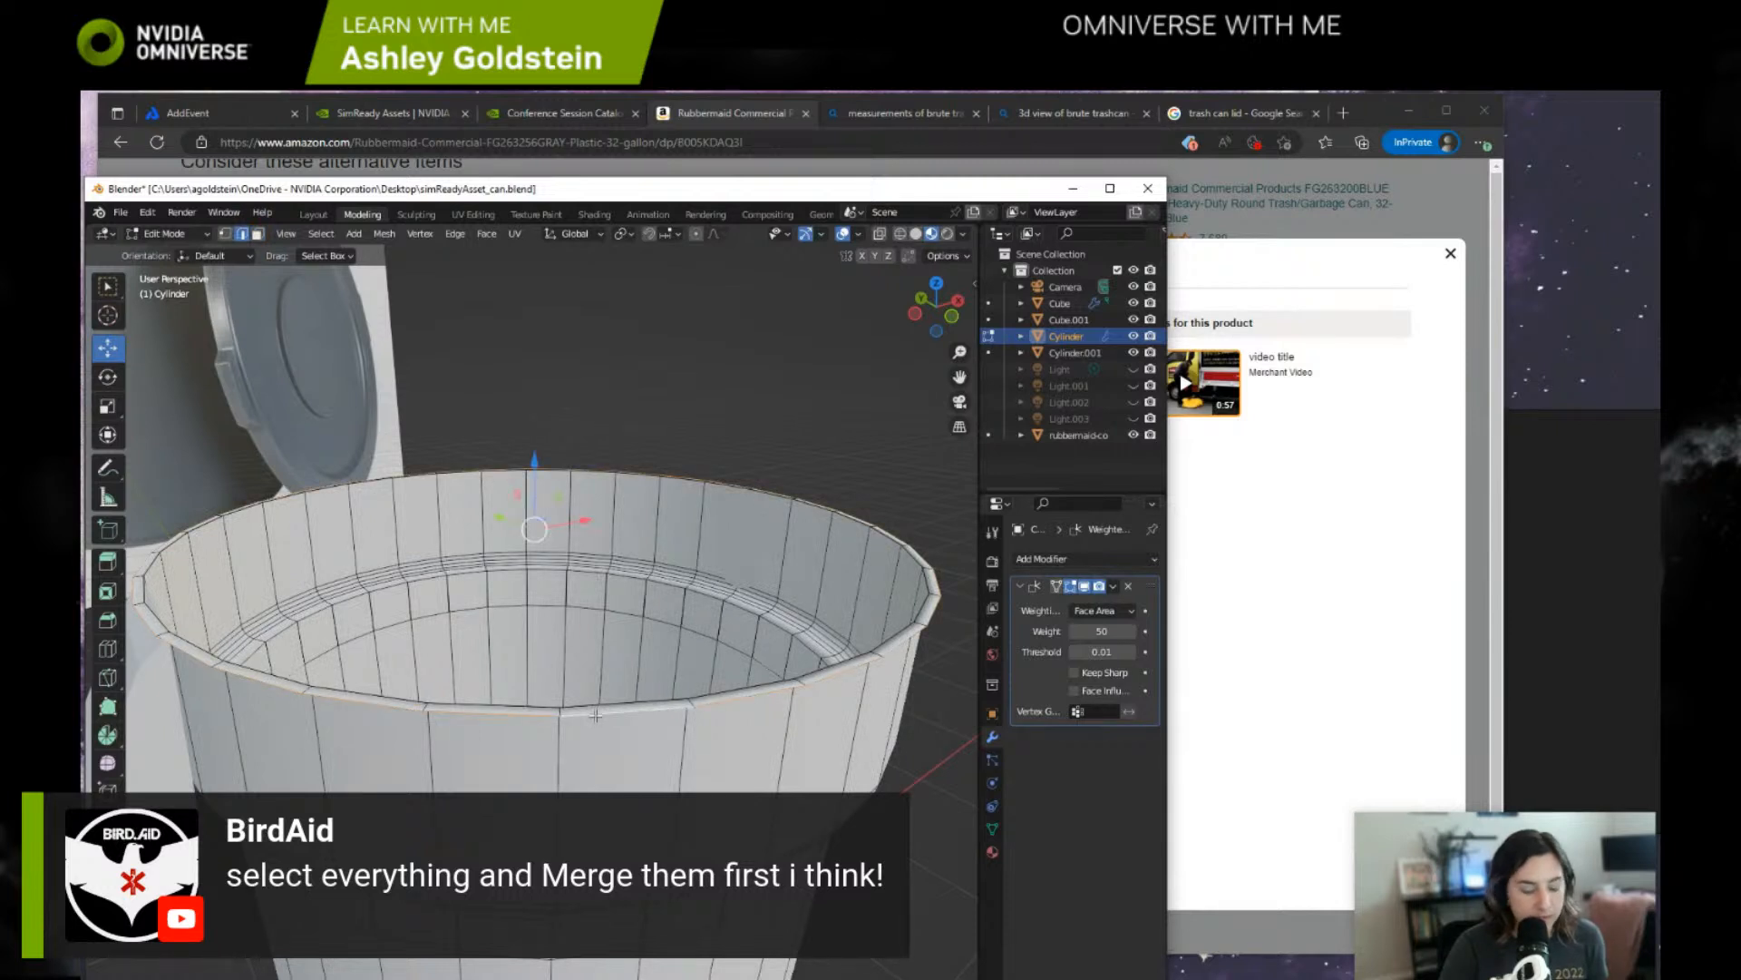
{"action": "key", "text": "x"}
{"action": "left_click", "coordinate": [589, 836]}
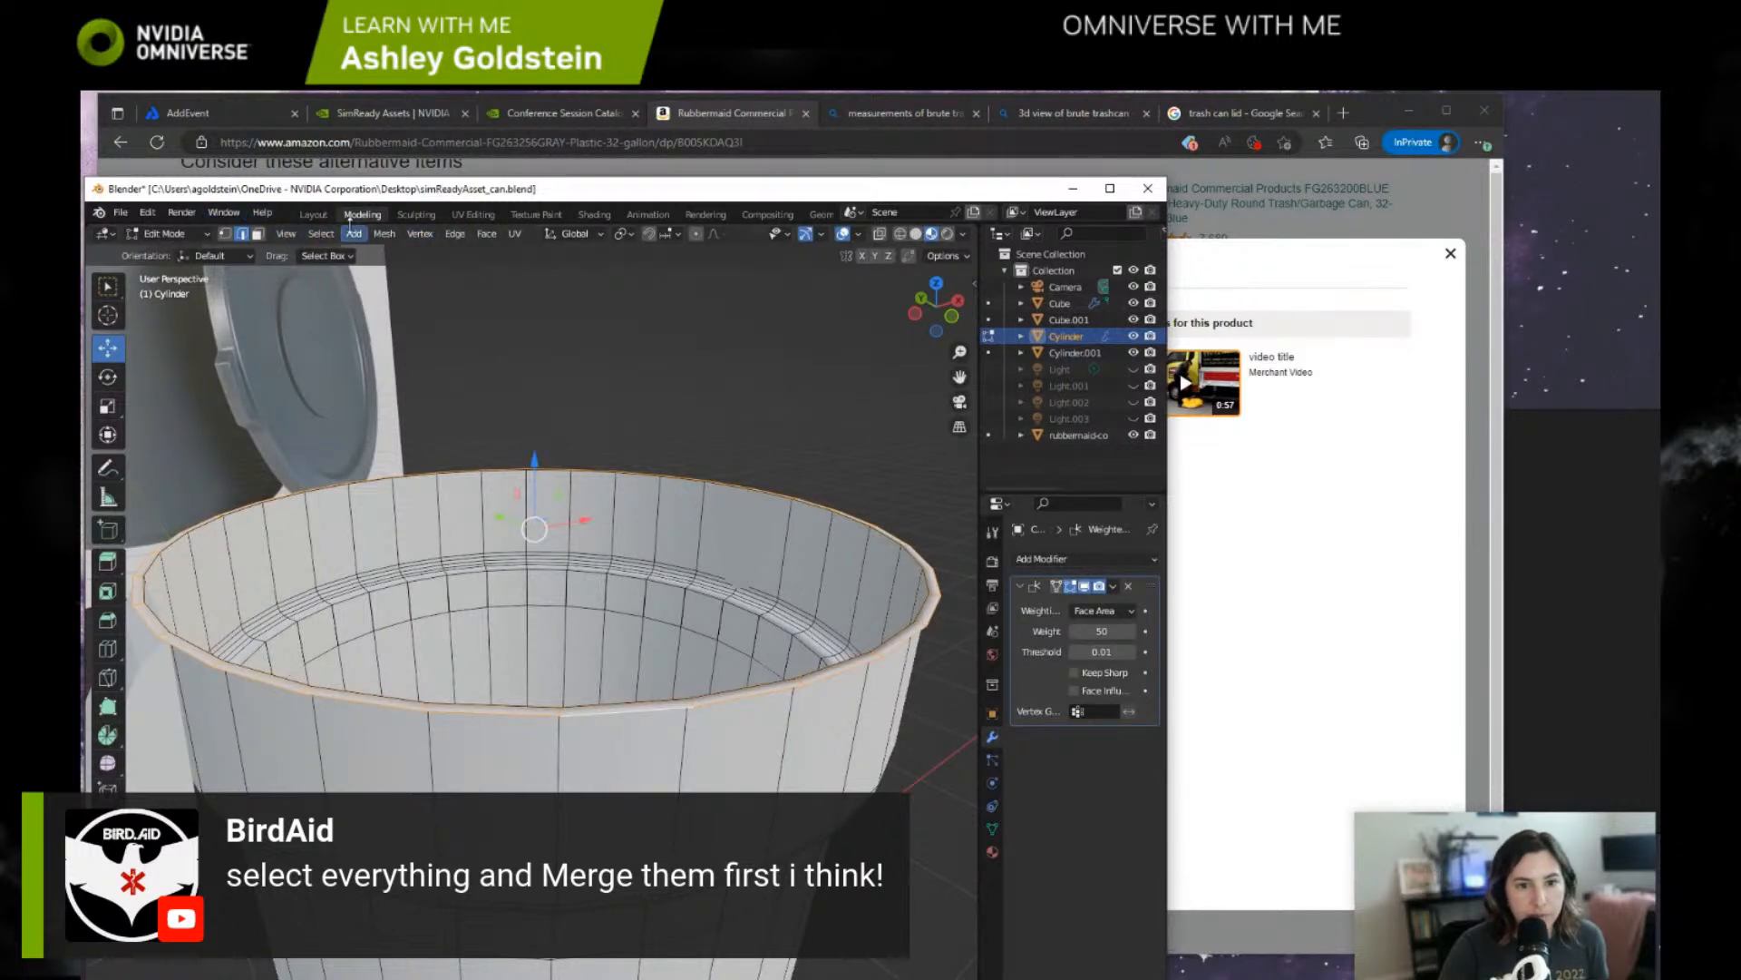
Select the can's entire mesh and merge its vertices by distance.
{"action": "left_click", "coordinate": [445, 238]}
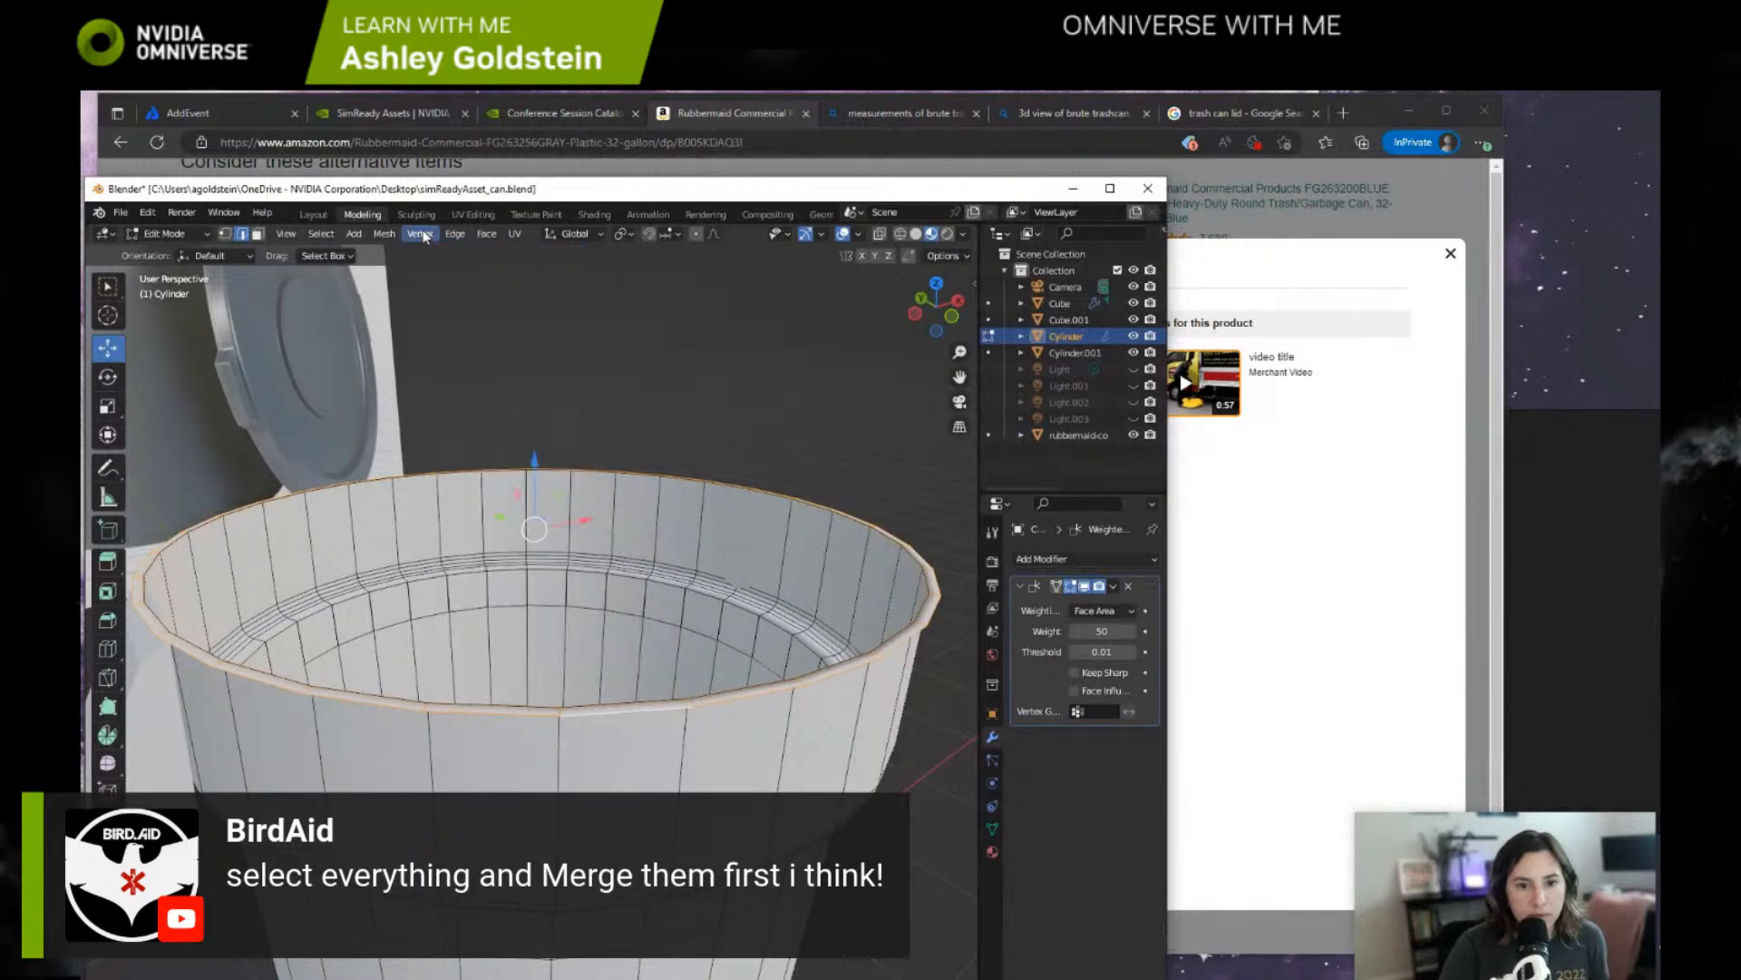
{"action": "left_click", "coordinate": [453, 235]}
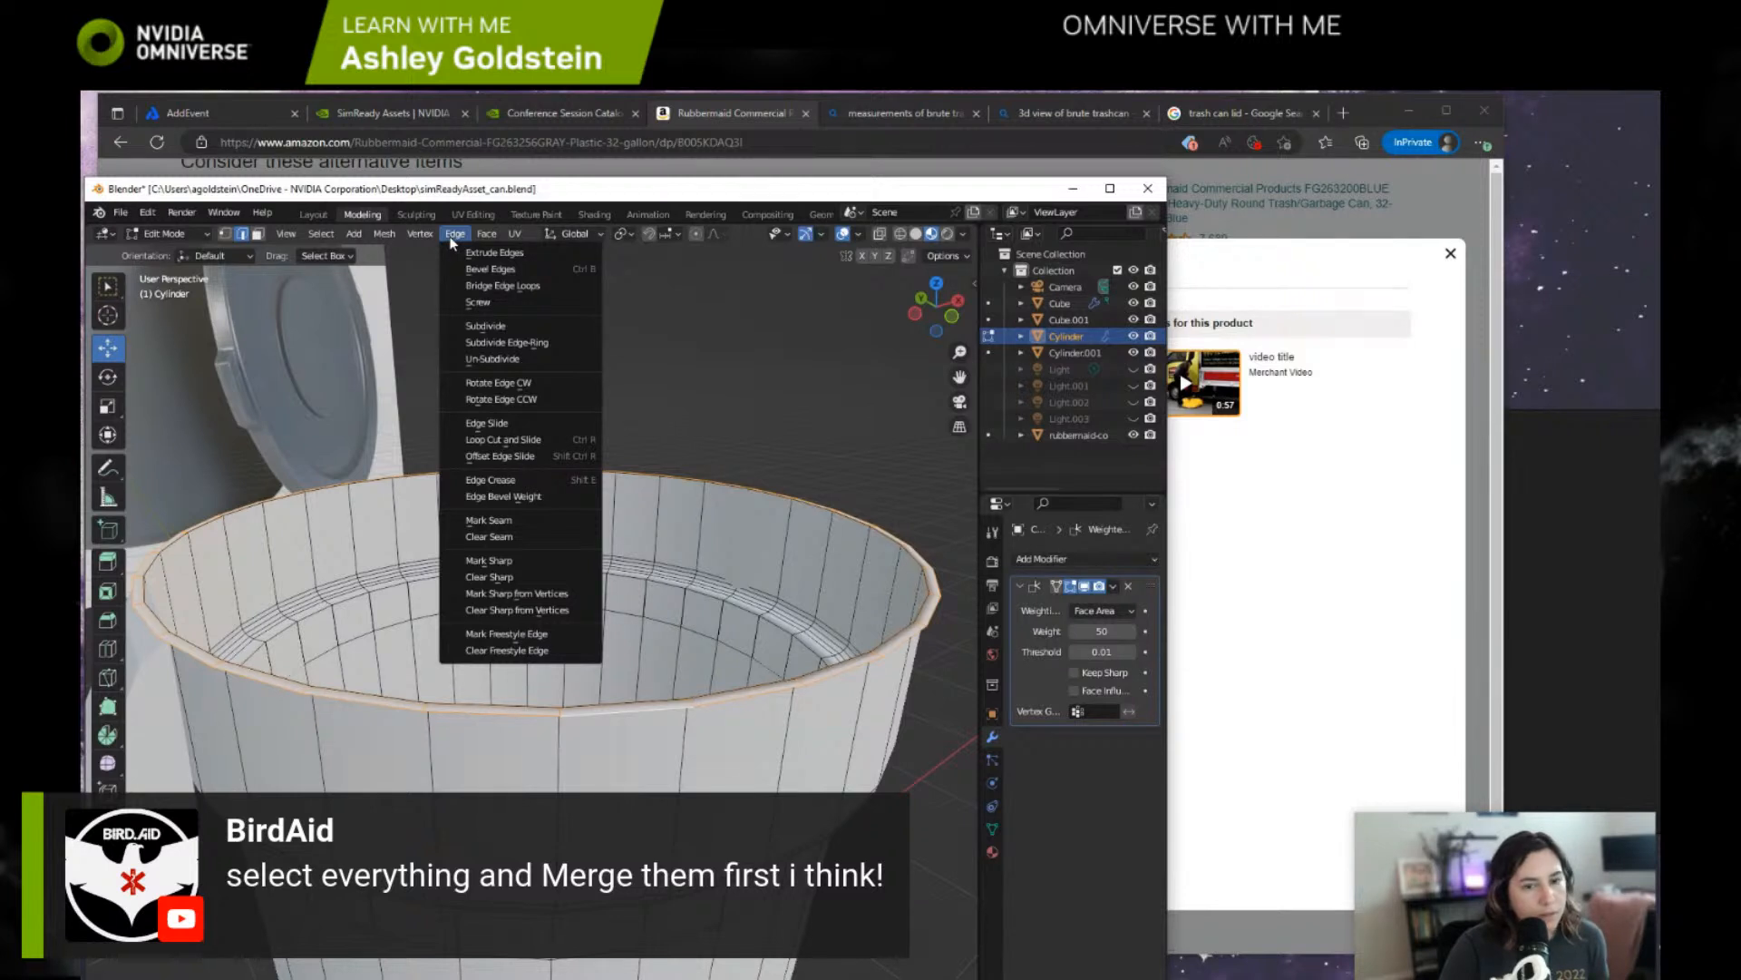
{"action": "left_click", "coordinate": [451, 241]}
{"action": "key", "text": "a"}
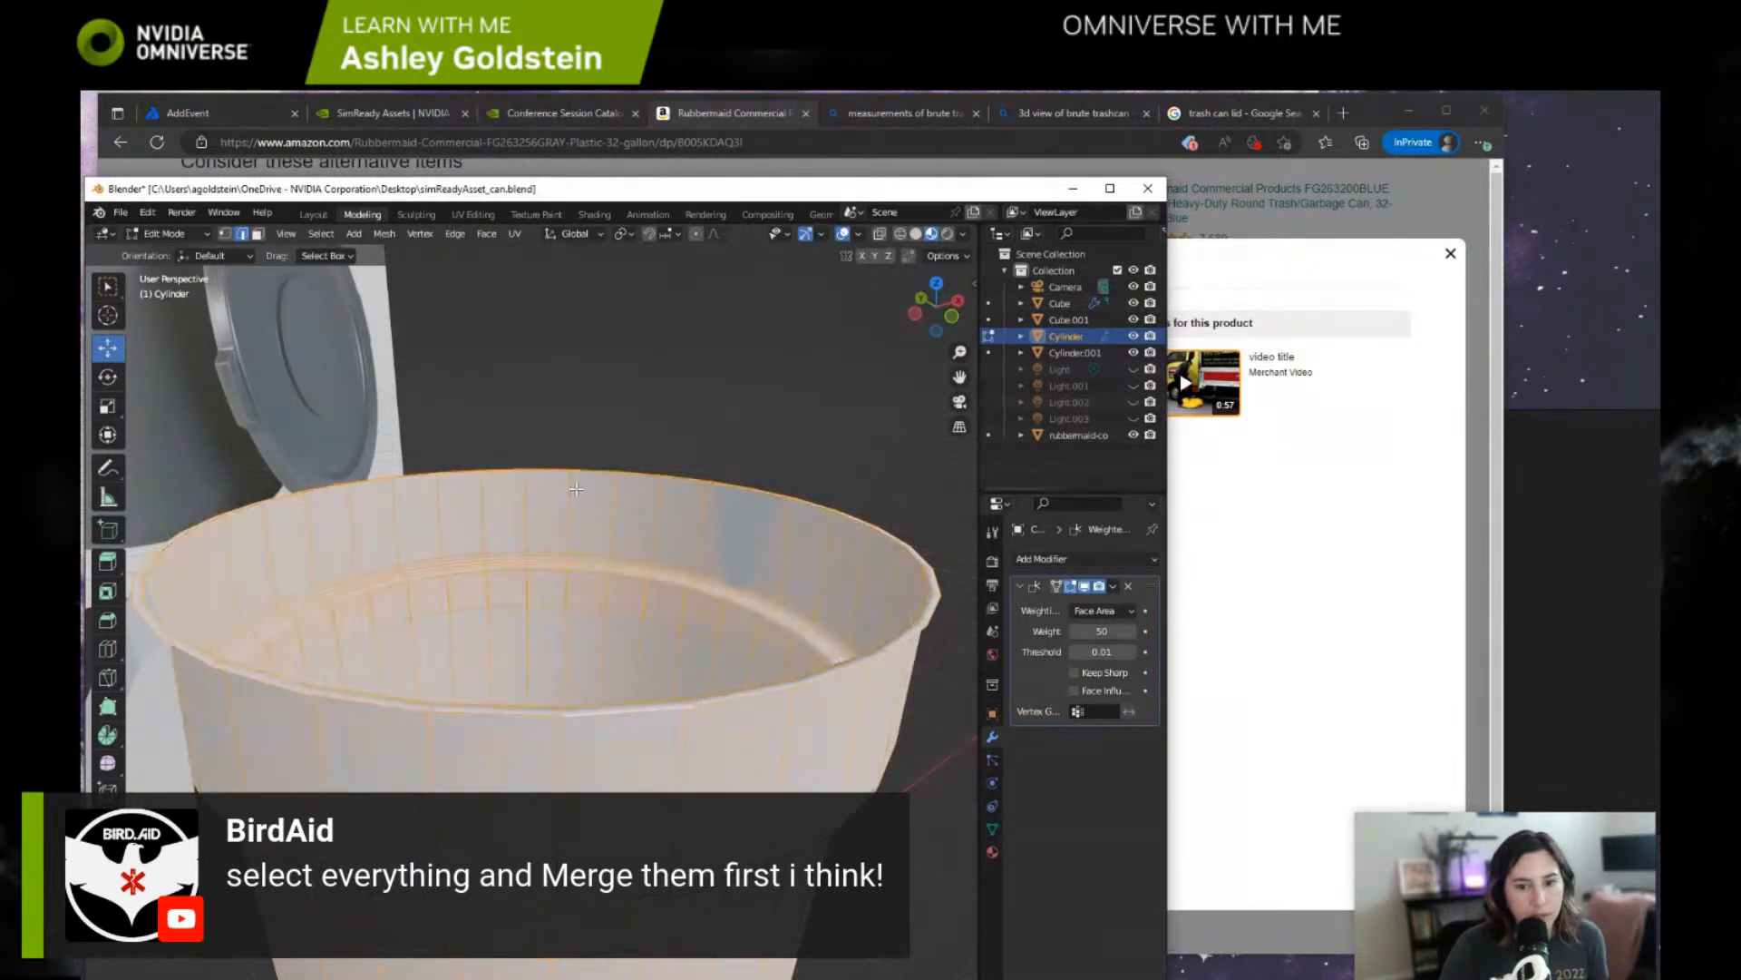
{"action": "key", "text": "m"}
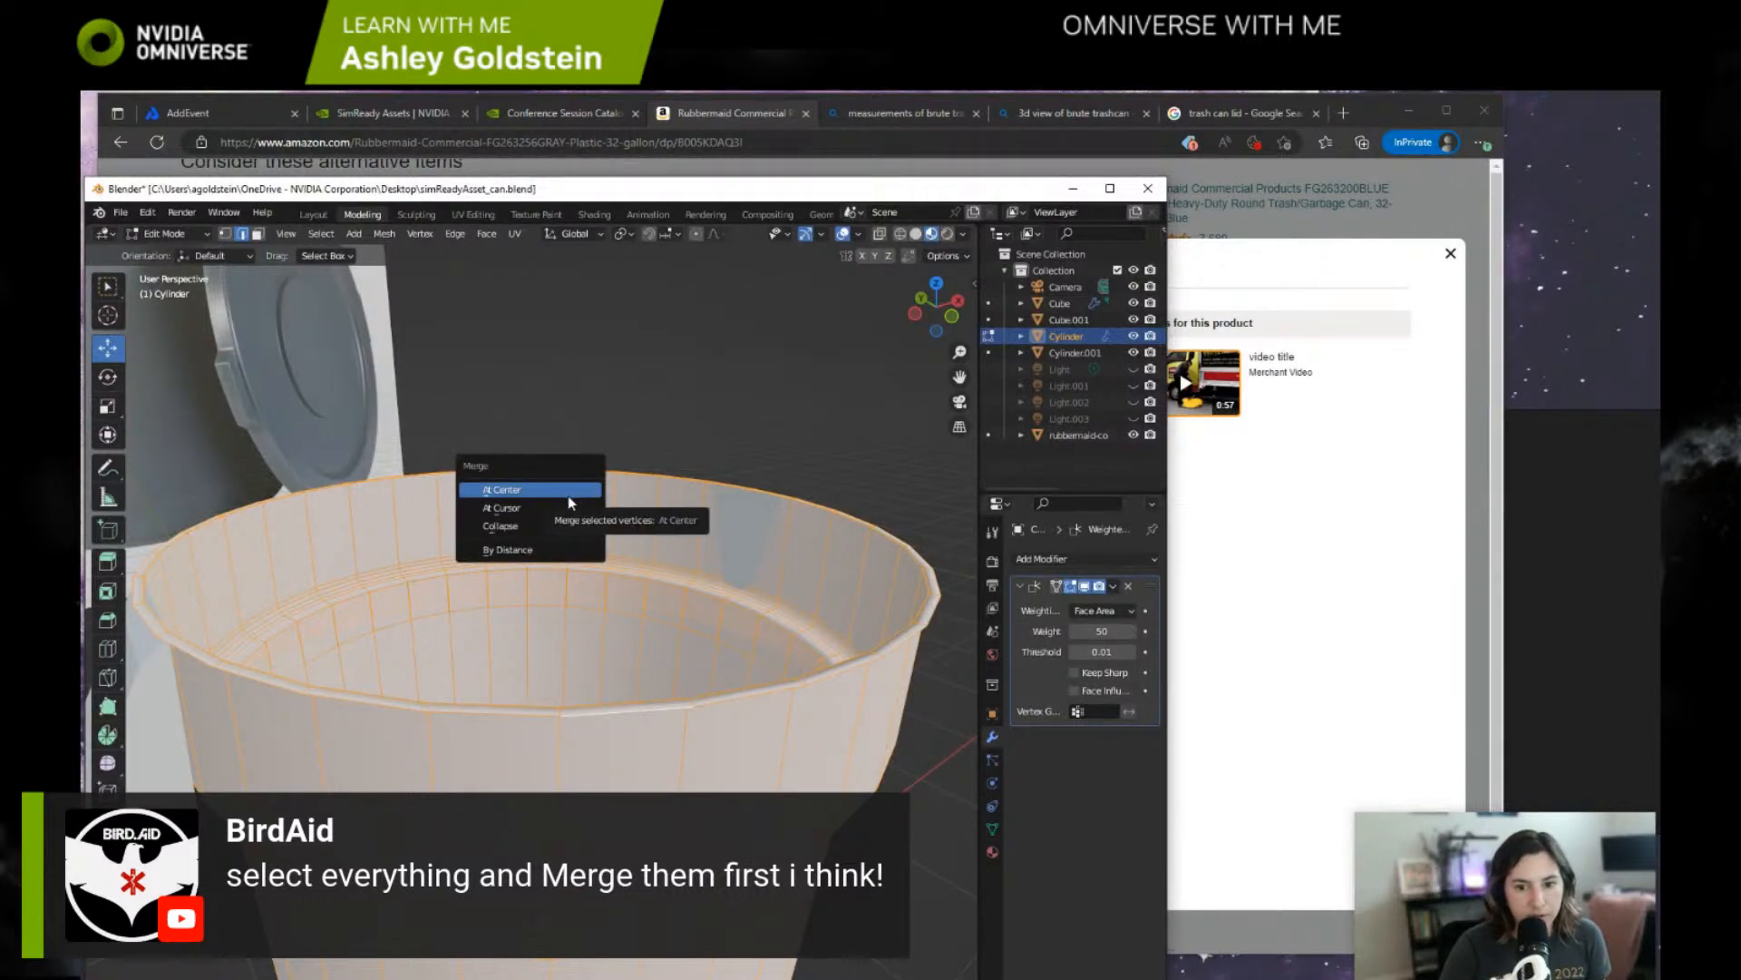
{"action": "left_click", "coordinate": [501, 550]}
{"action": "right_click", "coordinate": [577, 573]}
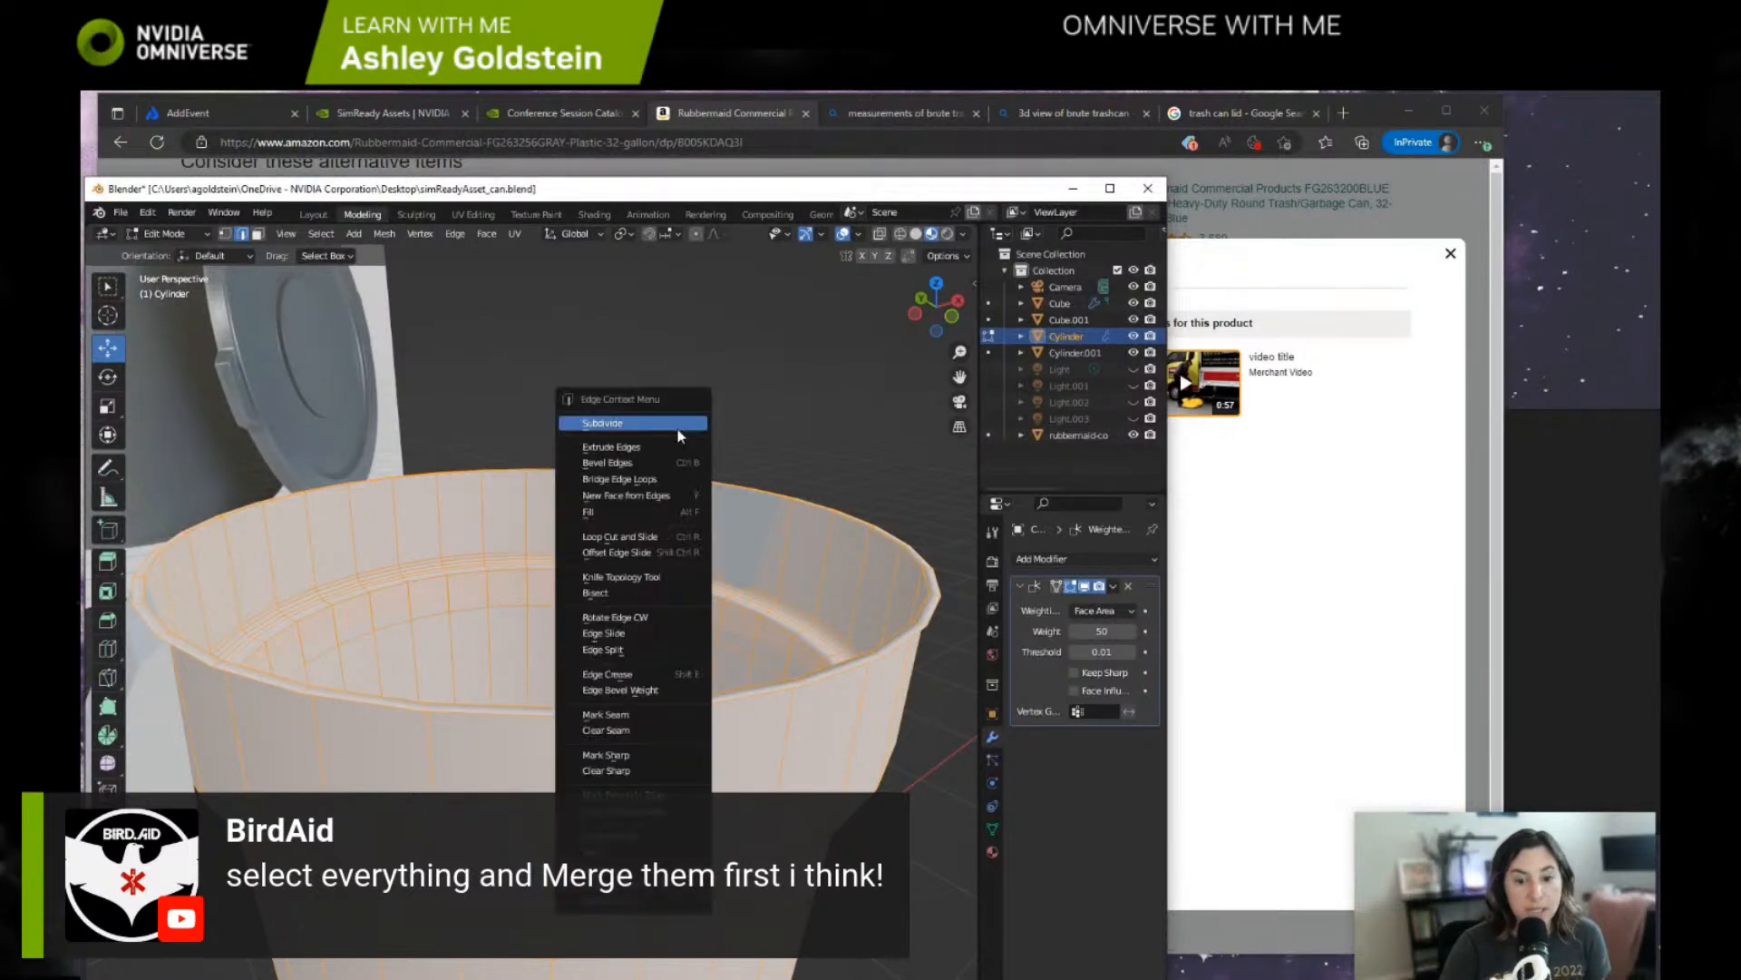
{"action": "mouse_move", "coordinate": [732, 414]}
{"action": "middle_mouse_down"}
{"action": "mouse_move", "coordinate": [599, 533]}
{"action": "mouse_move", "coordinate": [718, 407]}
{"action": "middle_mouse_up"}
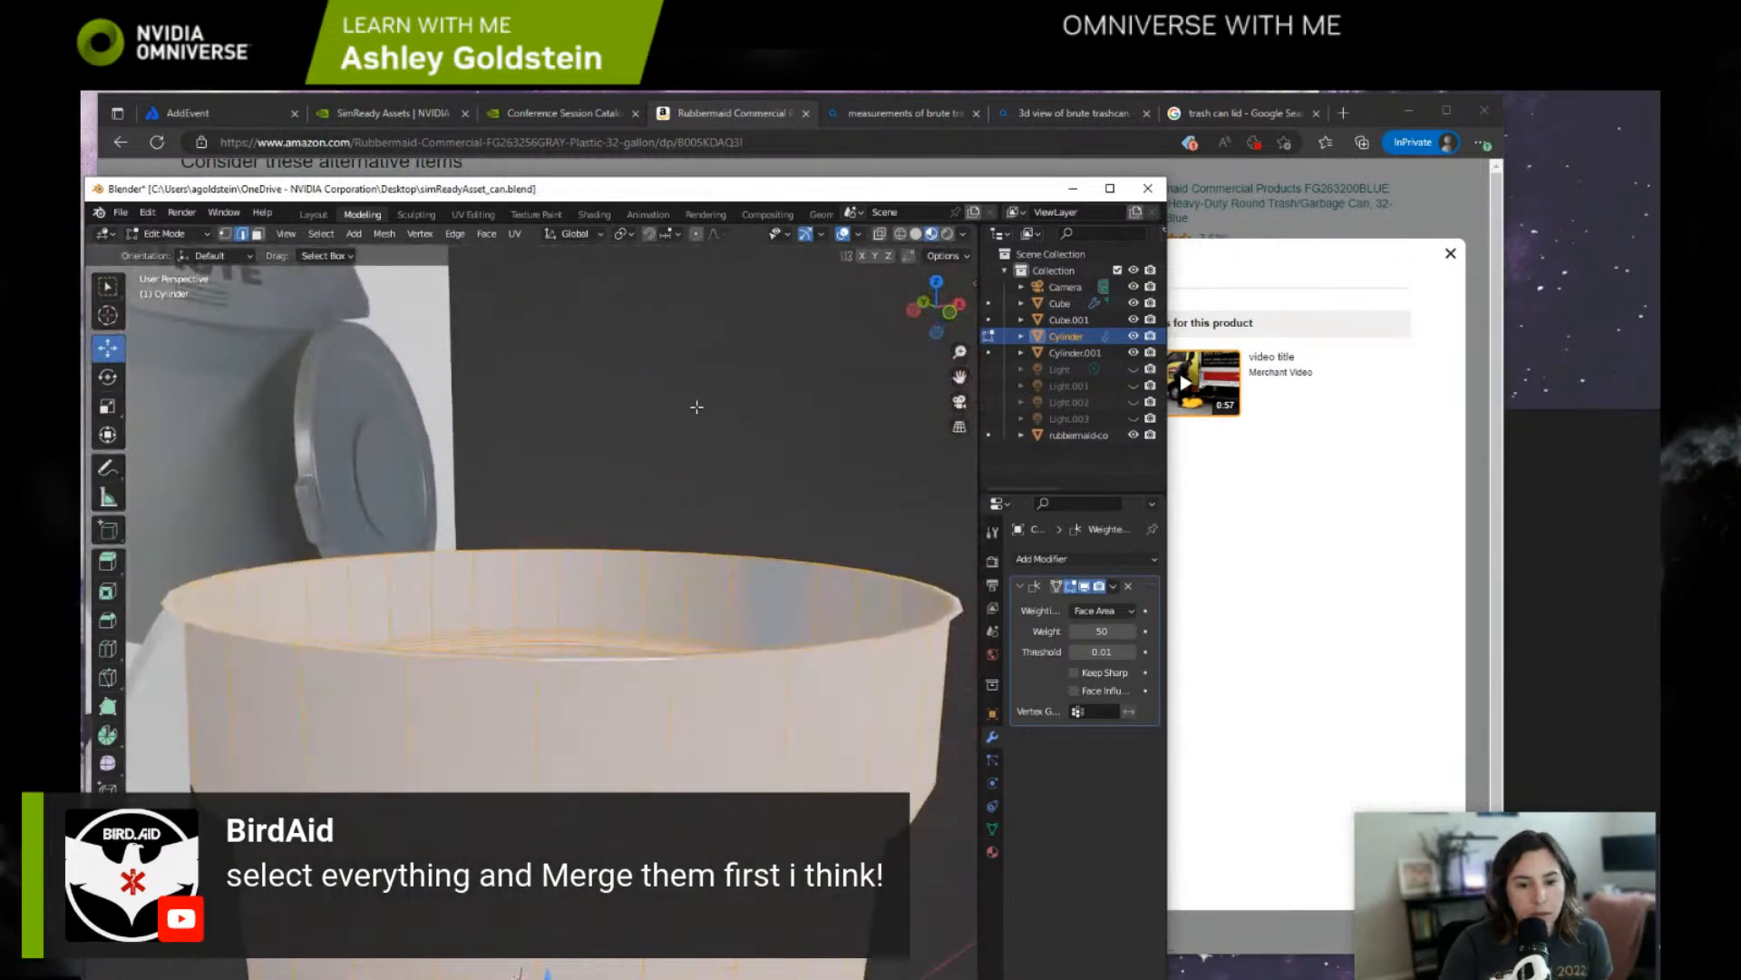
Try deleting the rim's edge loop with the Edge Loops option, then undo the deletion and clear the selection.
{"action": "left_click", "coordinate": [578, 659]}
{"action": "middle_click_drag", "start_coordinate": [582, 661], "coordinate": [560, 692]}
{"action": "left_click", "coordinate": [559, 694], "text": "alt"}
{"action": "right_click", "coordinate": [553, 699]}
{"action": "left_click", "coordinate": [552, 701]}
{"action": "right_click", "coordinate": [550, 700]}
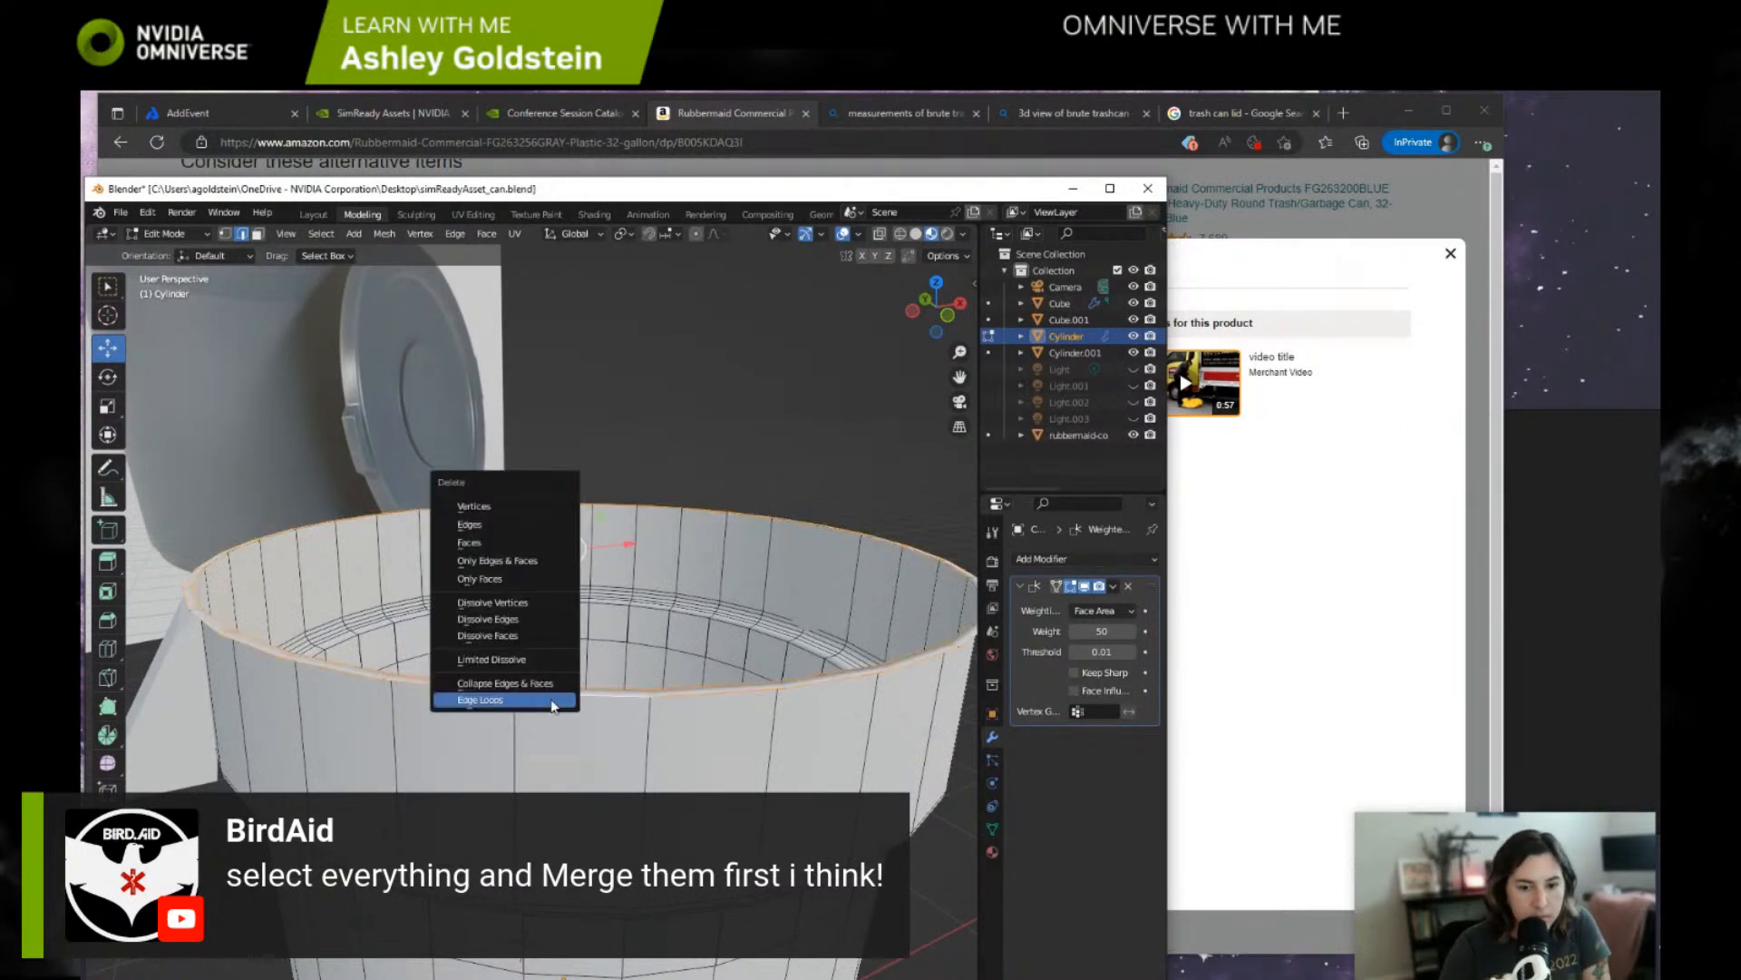
{"action": "left_click", "coordinate": [551, 699]}
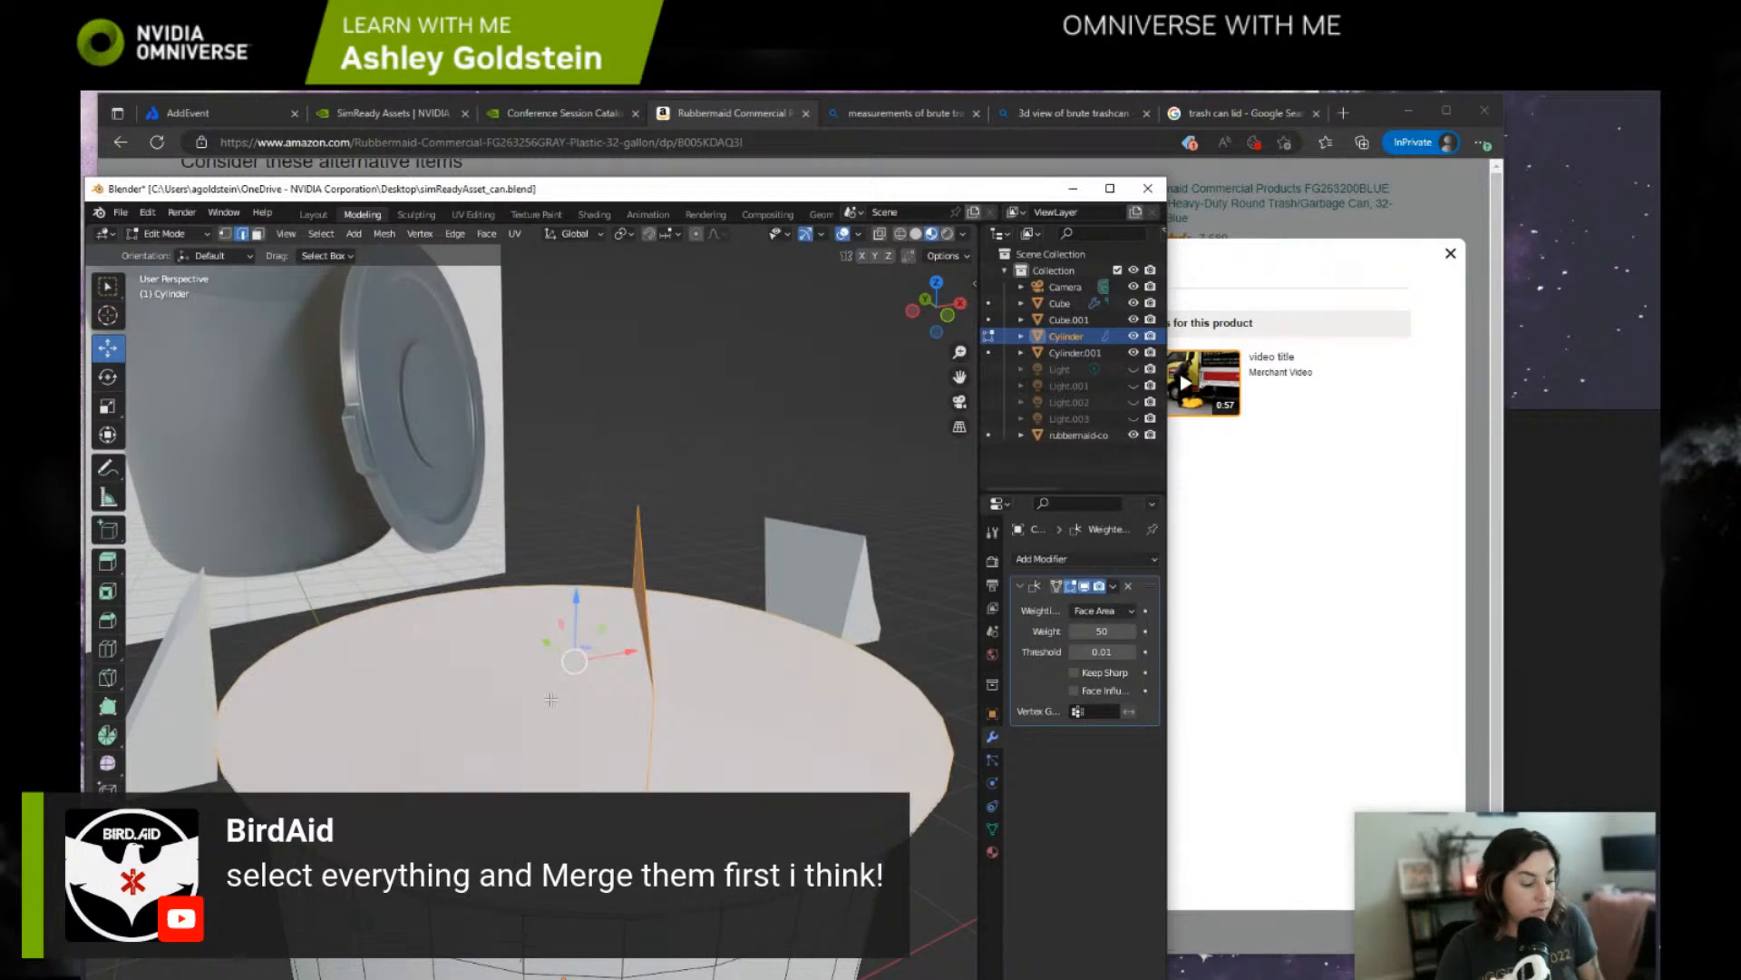
{"action": "key", "text": "ctrl+z"}
{"action": "left_click", "coordinate": [623, 406]}
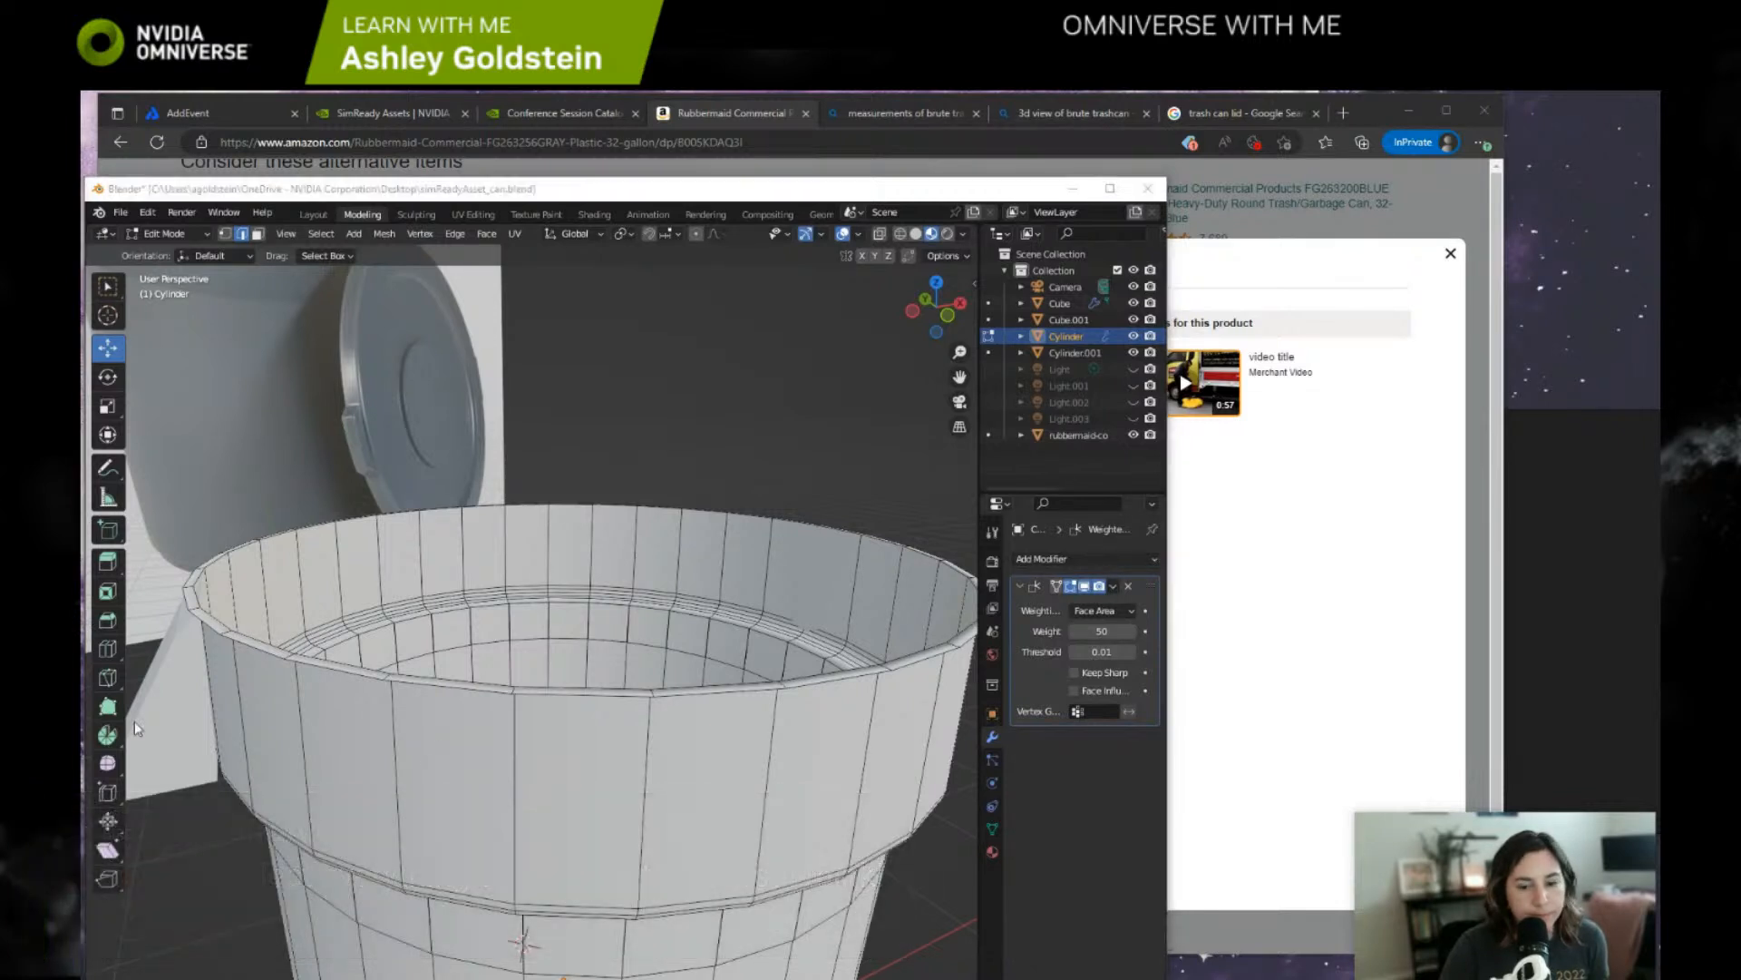
Select the can's top edge loop, raise it slightly, and scale it inward to about 0.97.
{"action": "left_click", "coordinate": [598, 692]}
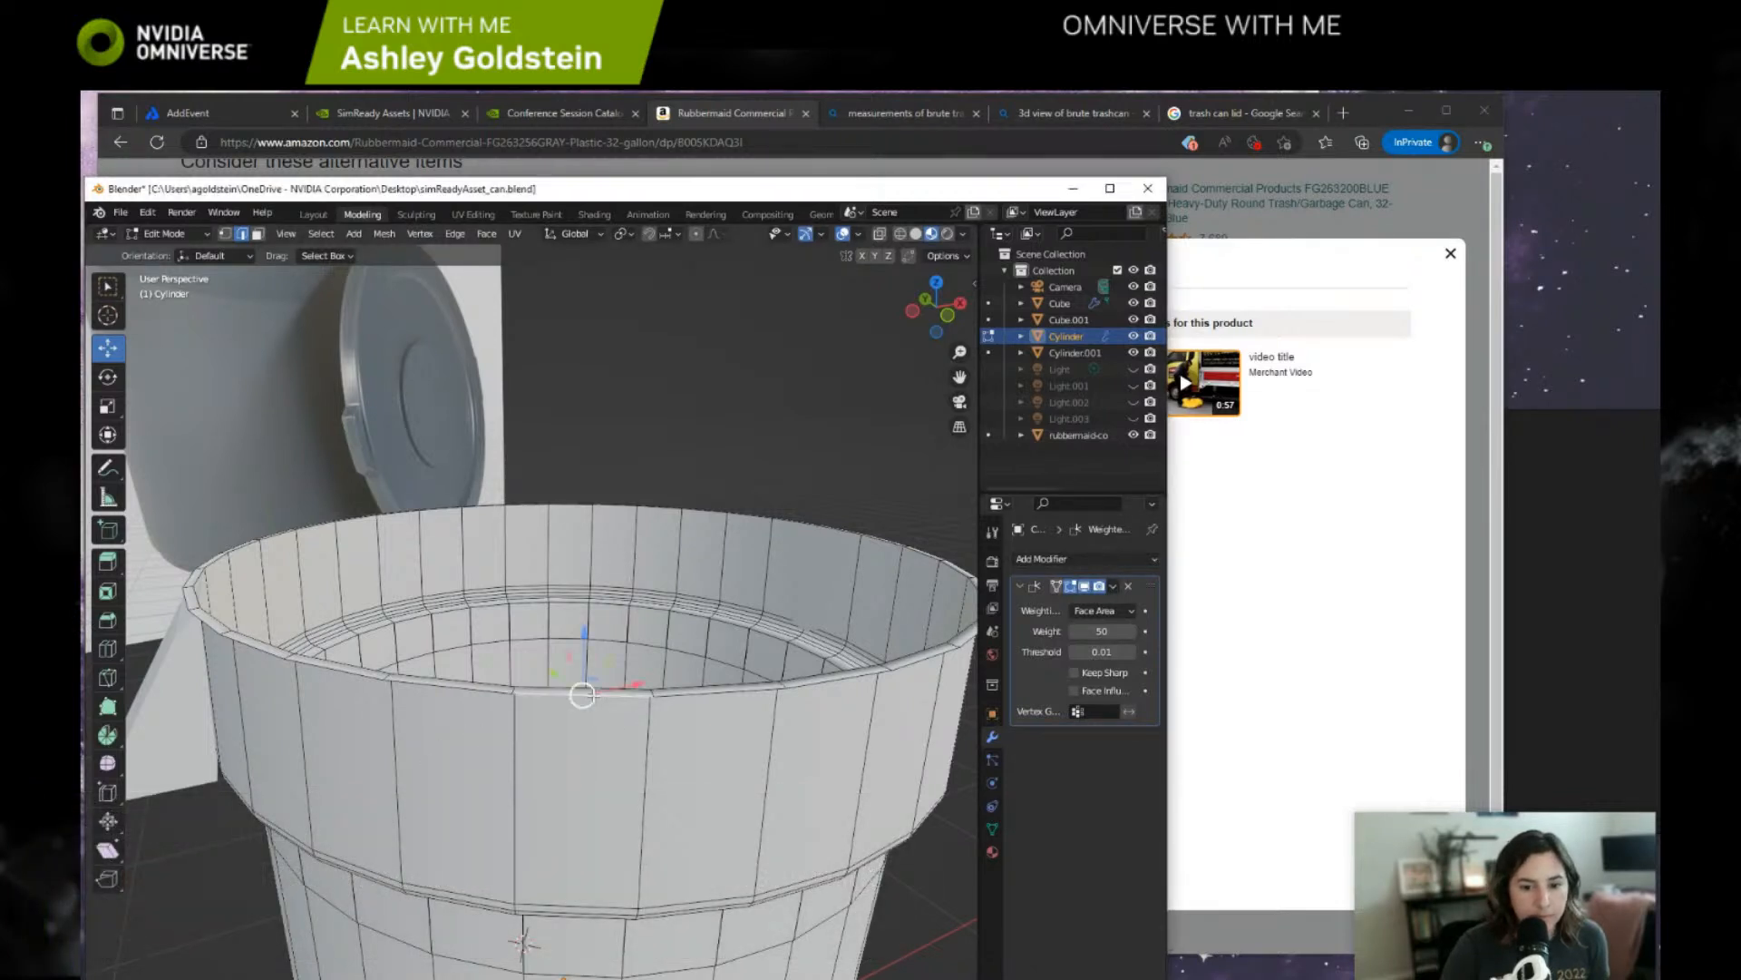
{"action": "left_click", "coordinate": [545, 682], "text": "alt"}
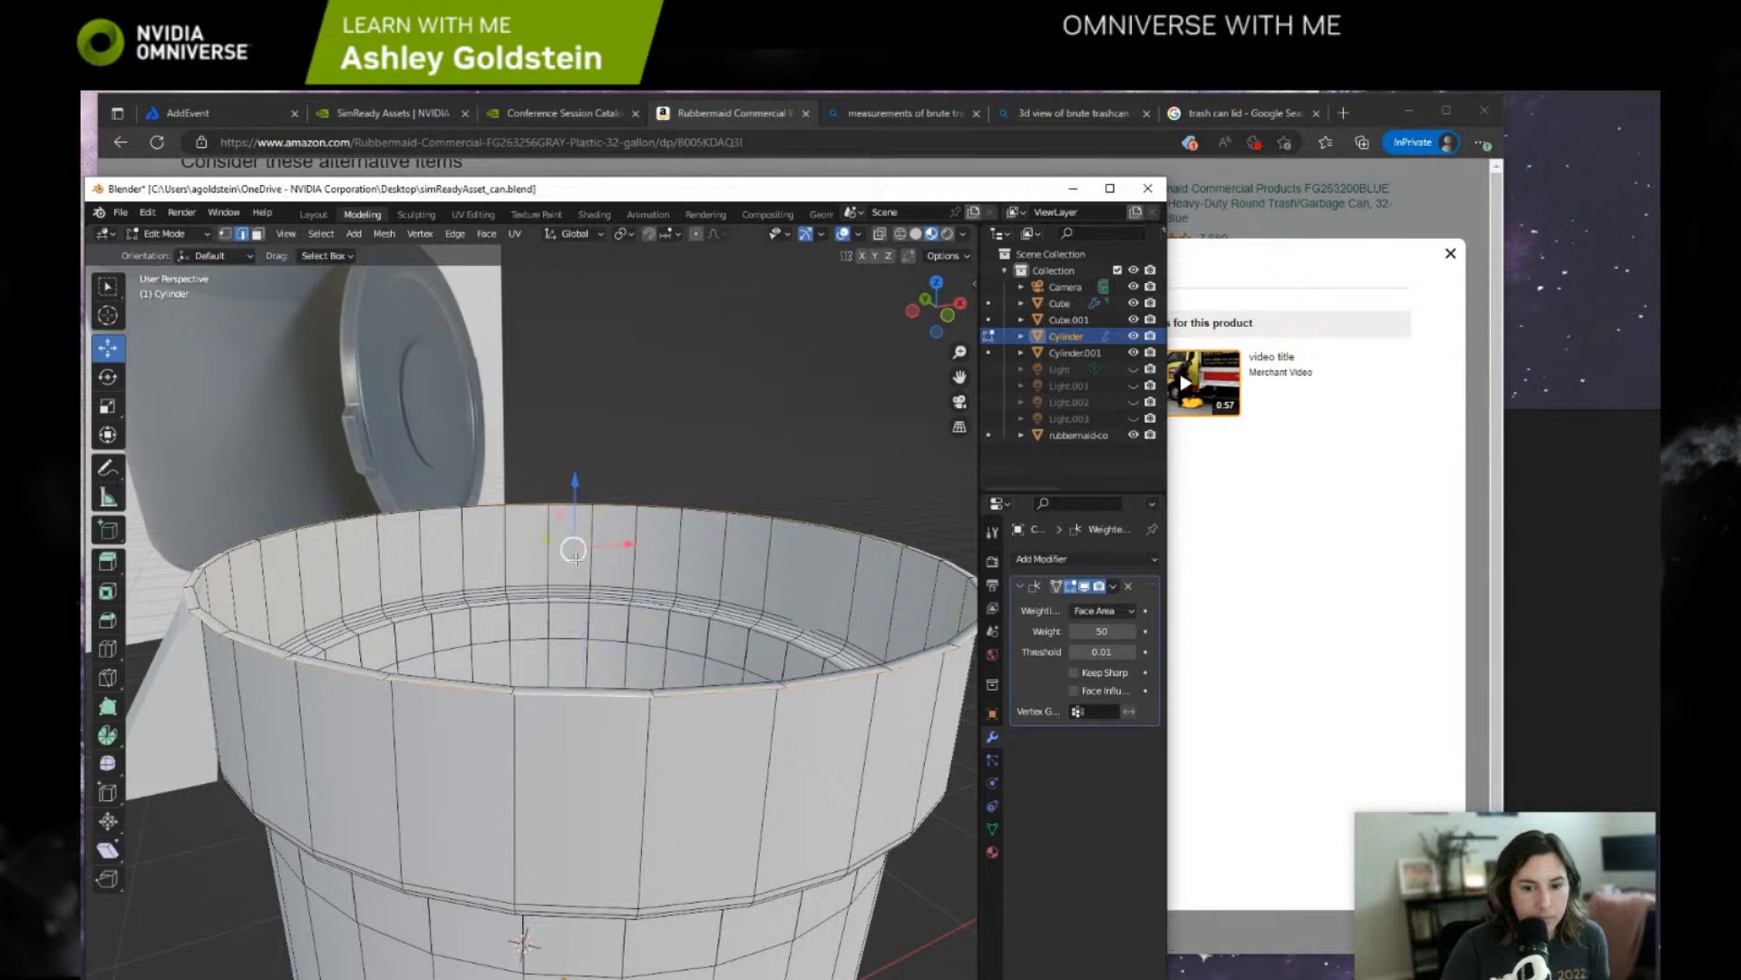
{"action": "left_click_drag", "start_coordinate": [575, 479], "coordinate": [575, 472]}
{"action": "key", "text": "s"}
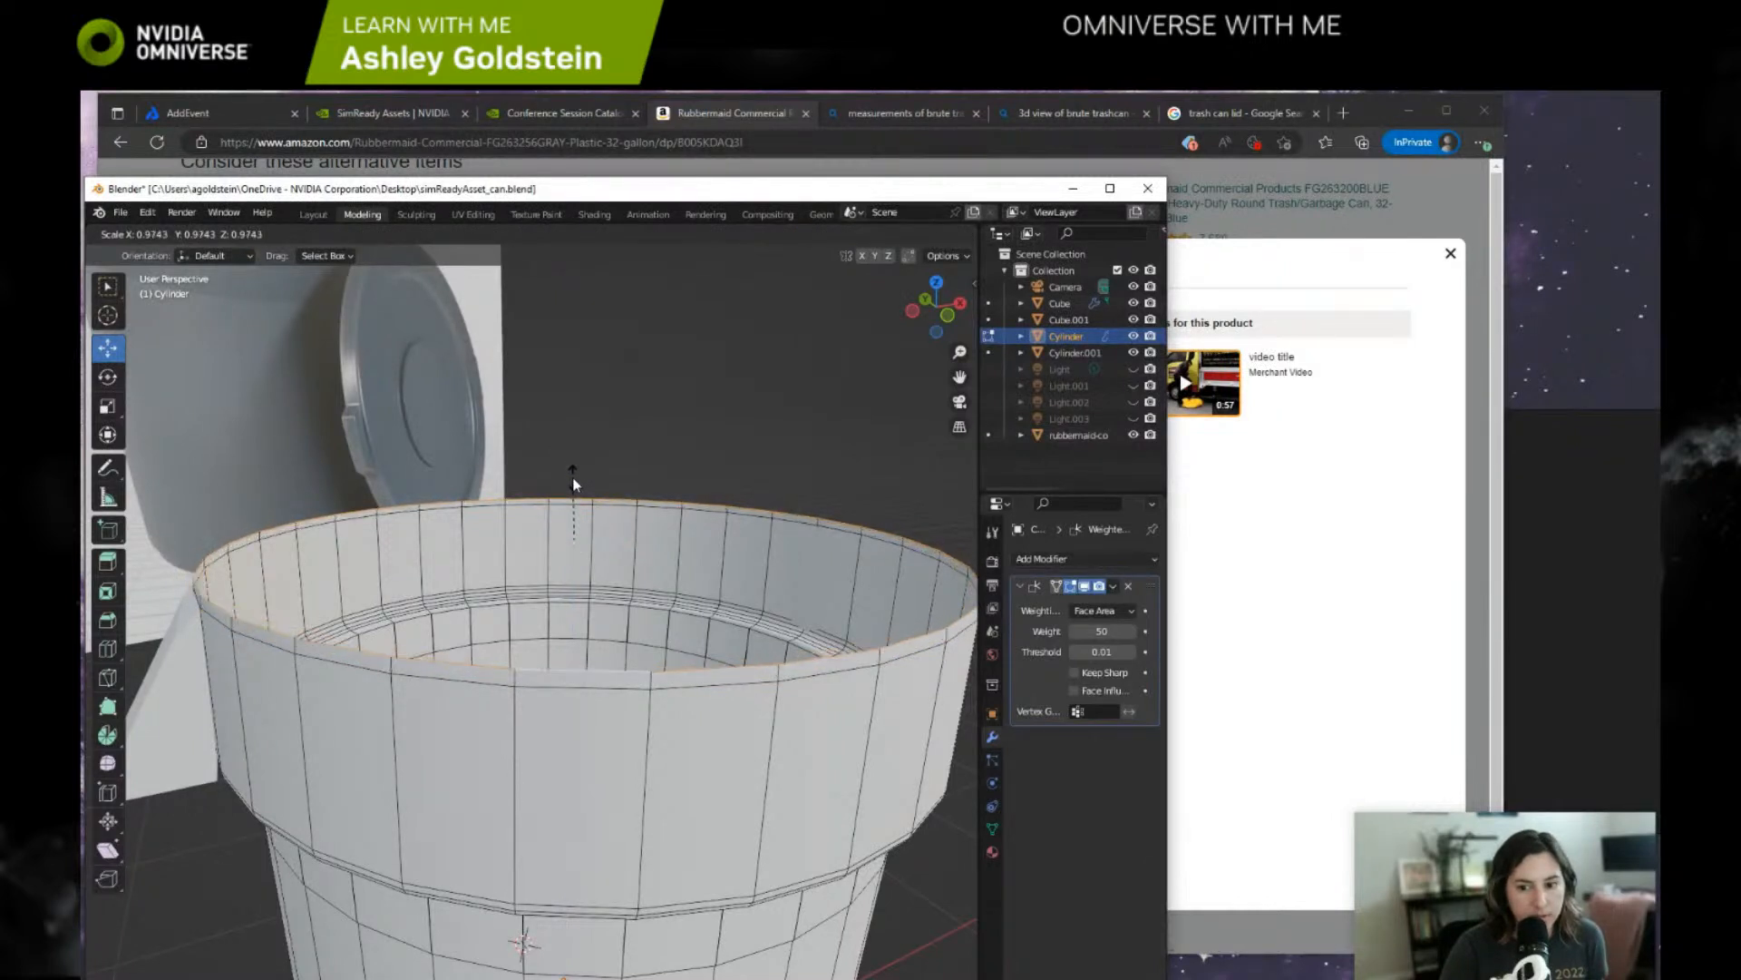
{"action": "left_click", "coordinate": [573, 478]}
Adjust the scale of the selected top edge loop again and check the rim edge up close.
{"action": "middle_click_drag", "start_coordinate": [573, 501], "coordinate": [573, 542]}
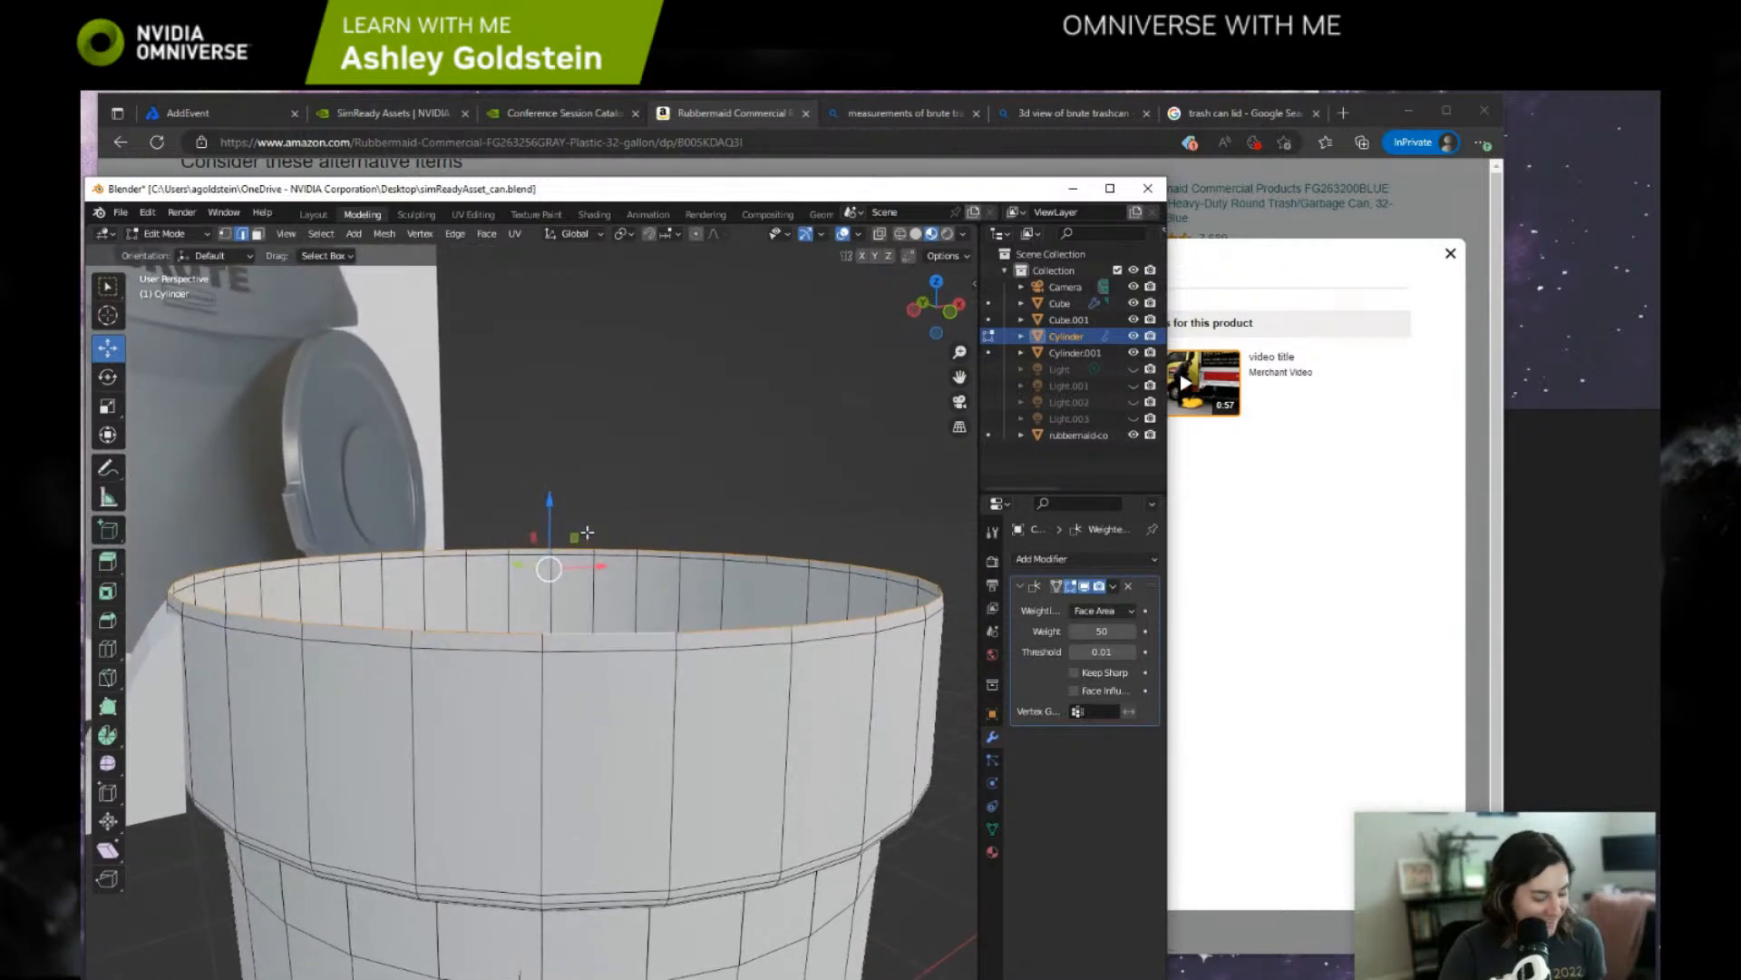
{"action": "key", "text": "s"}
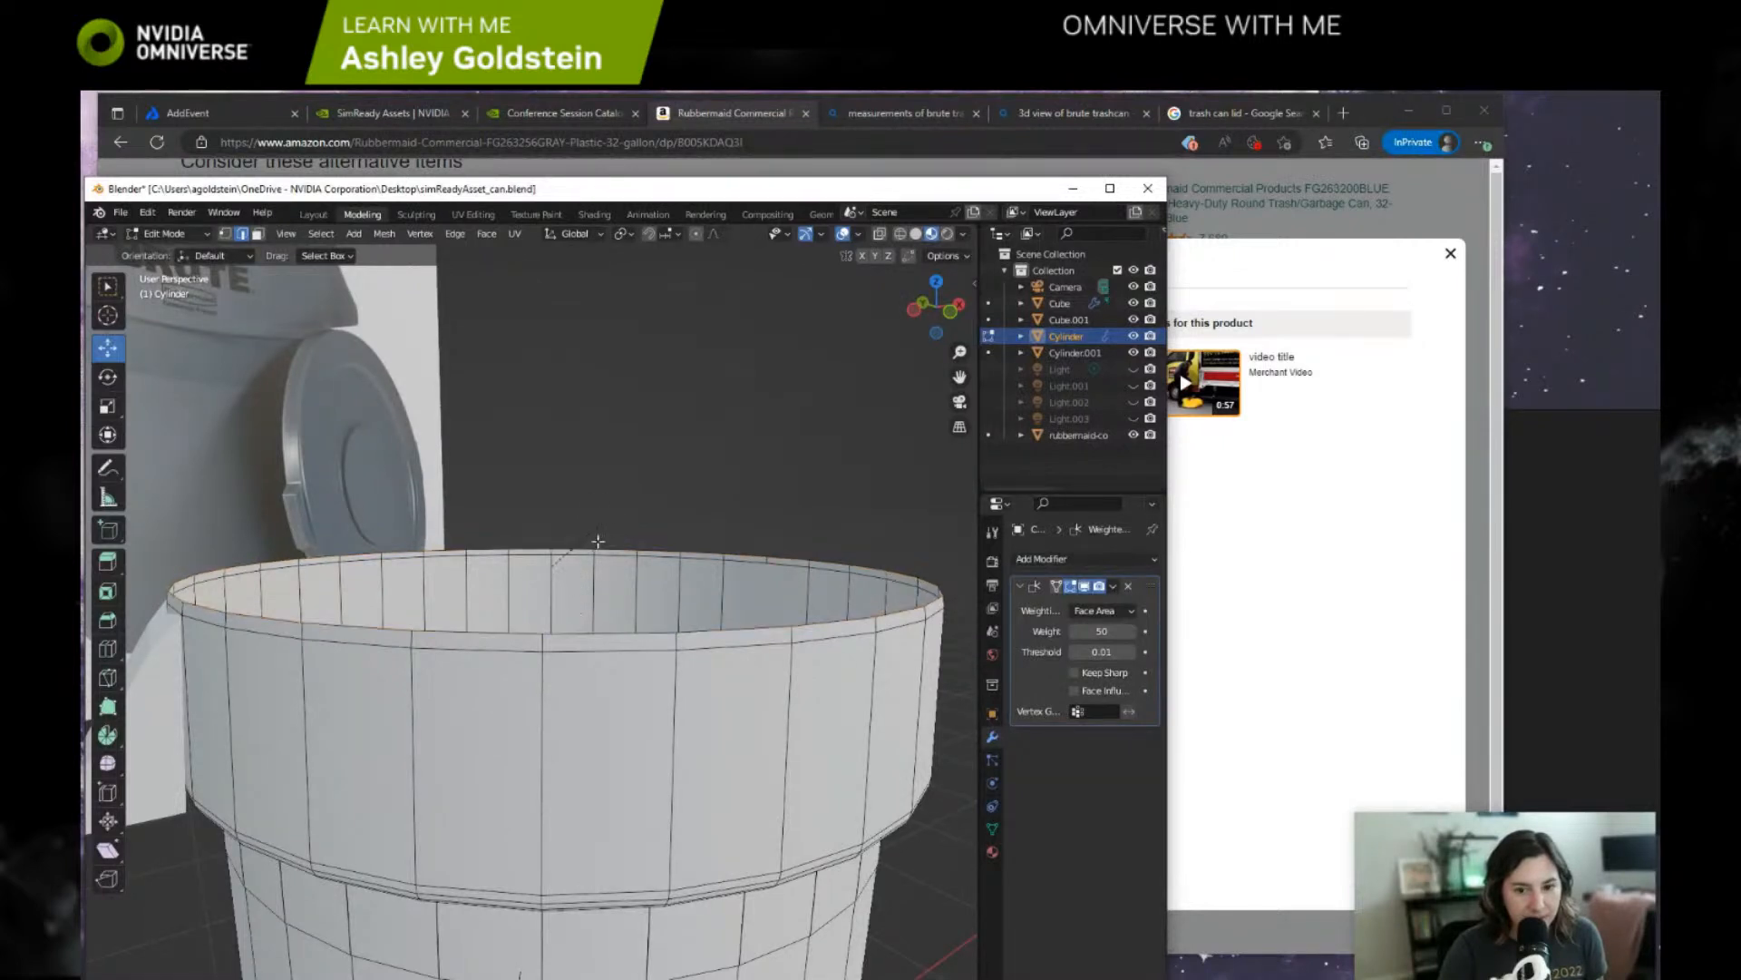
{"action": "left_click", "coordinate": [560, 571]}
{"action": "scroll", "coordinate": [580, 590], "scroll_direction": "up", "scroll_amount": 2}
{"action": "scroll", "coordinate": [600, 607], "scroll_direction": "up", "scroll_amount": 1}
{"action": "middle_click_drag", "start_coordinate": [603, 608], "coordinate": [550, 601]}
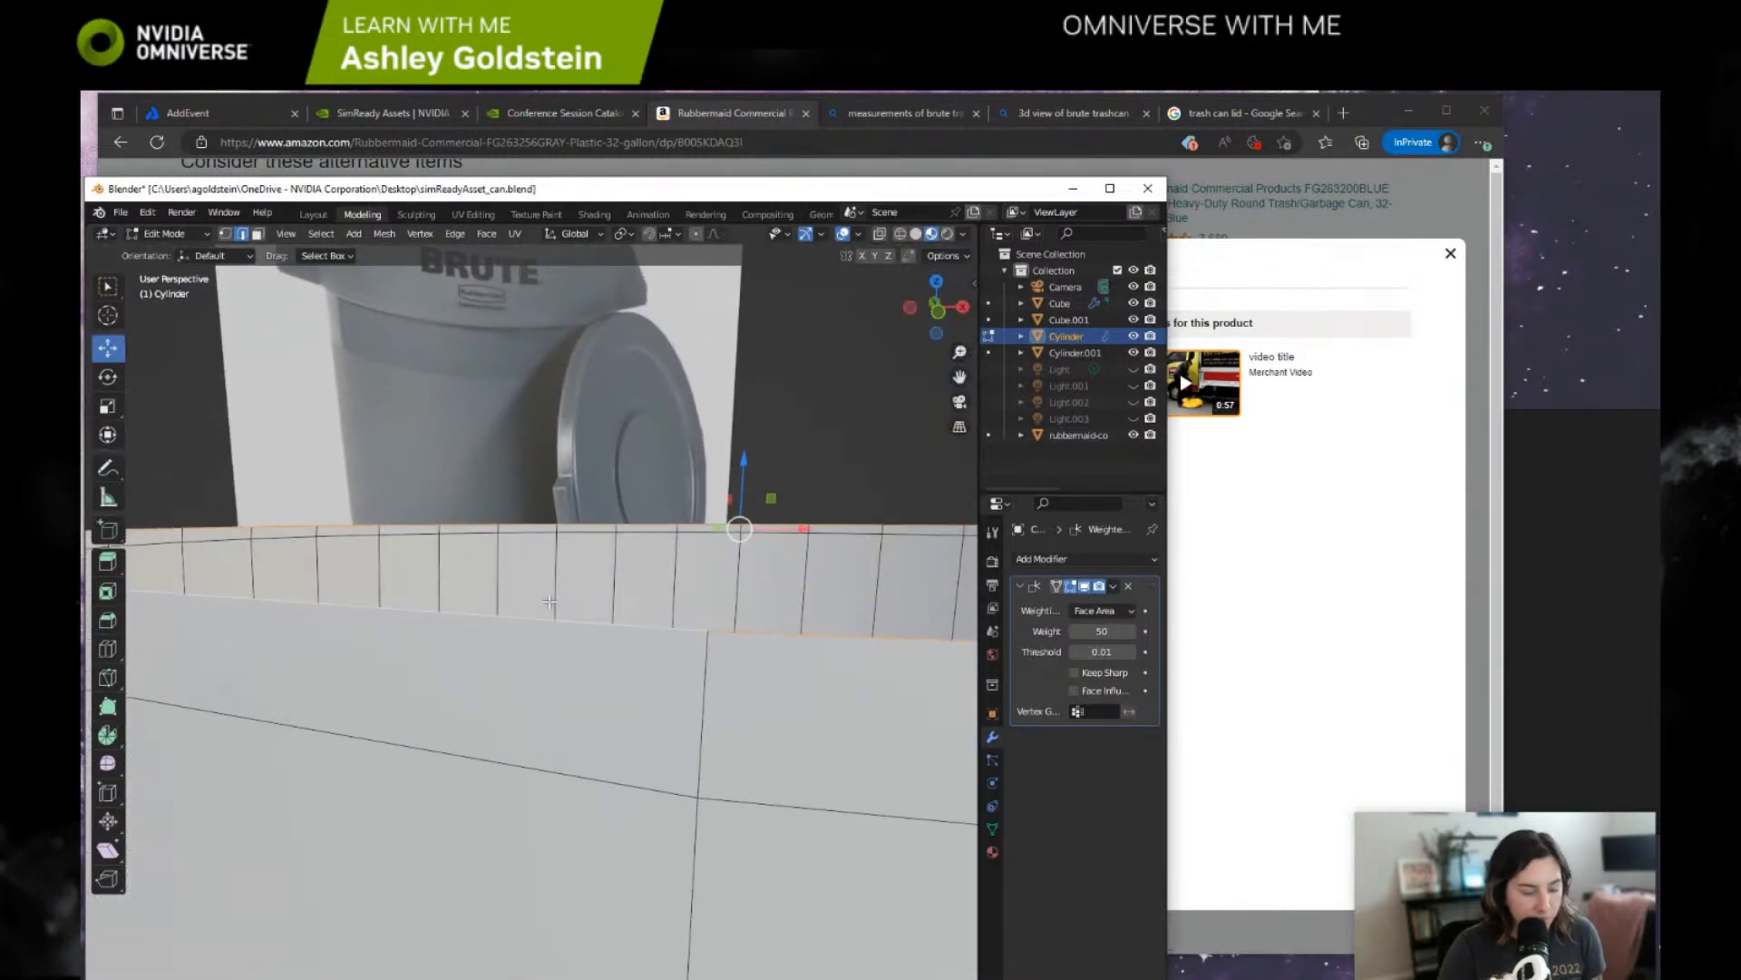
Adjust the scale of the rim's top edge loop and give the edge loop just below it a multi-segment bevel.
{"action": "key", "text": "s"}
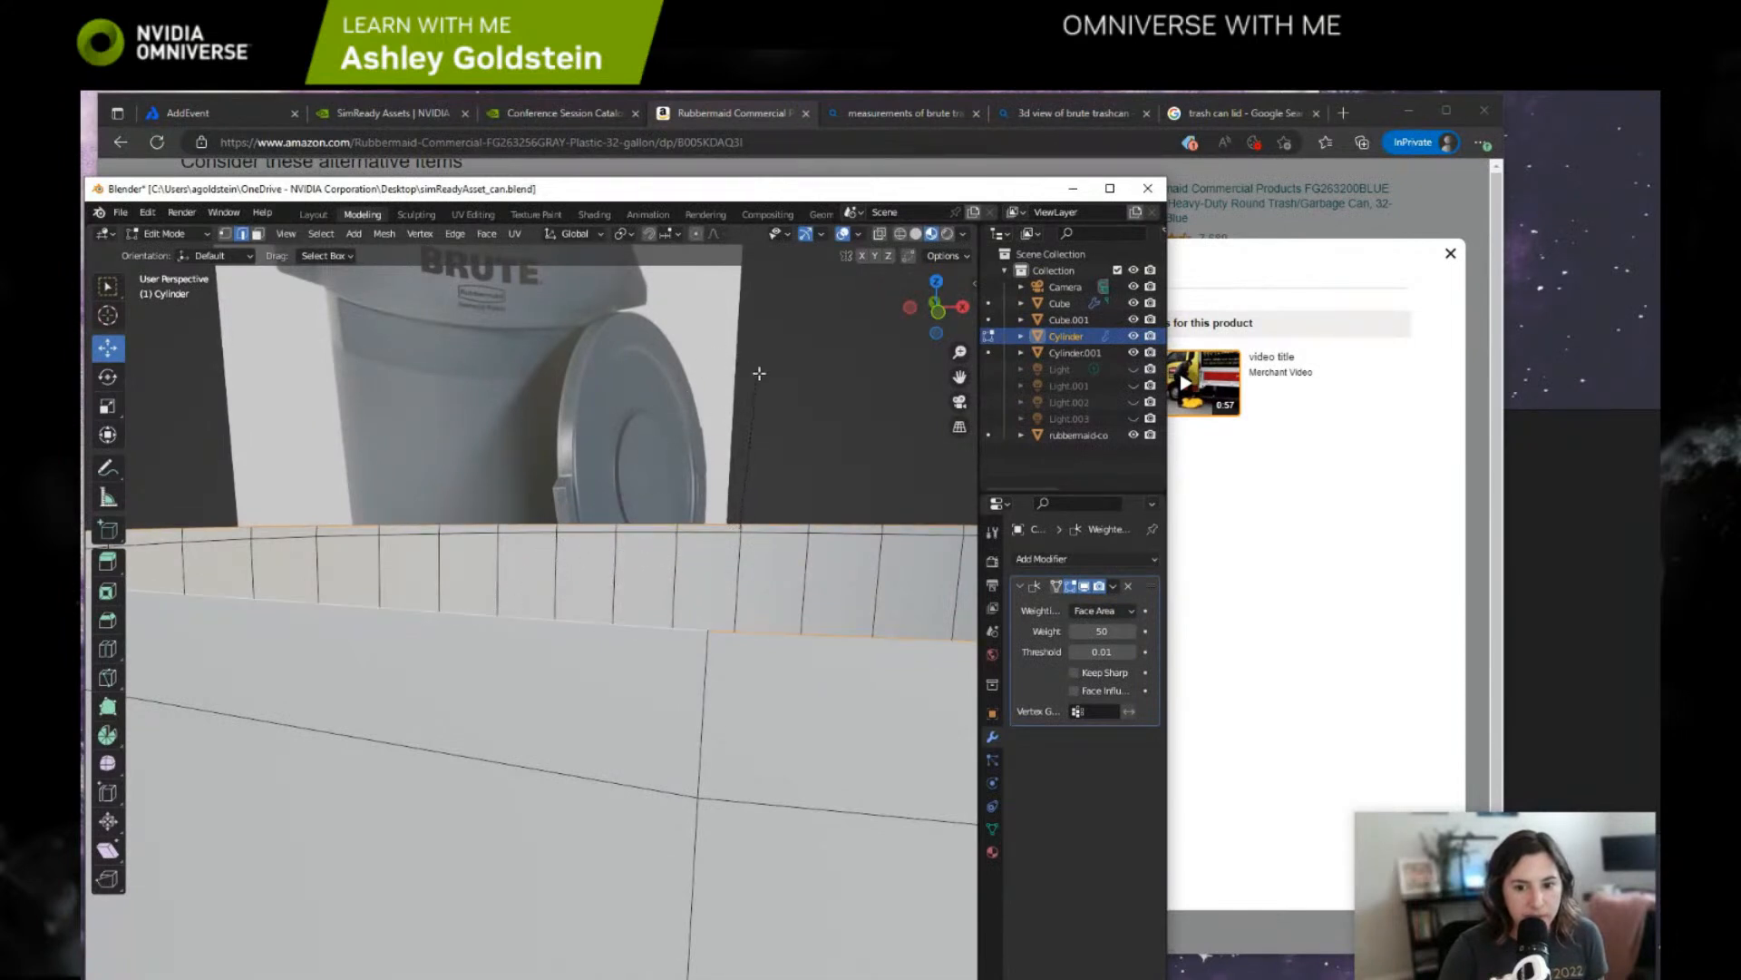
{"action": "left_click", "coordinate": [760, 418]}
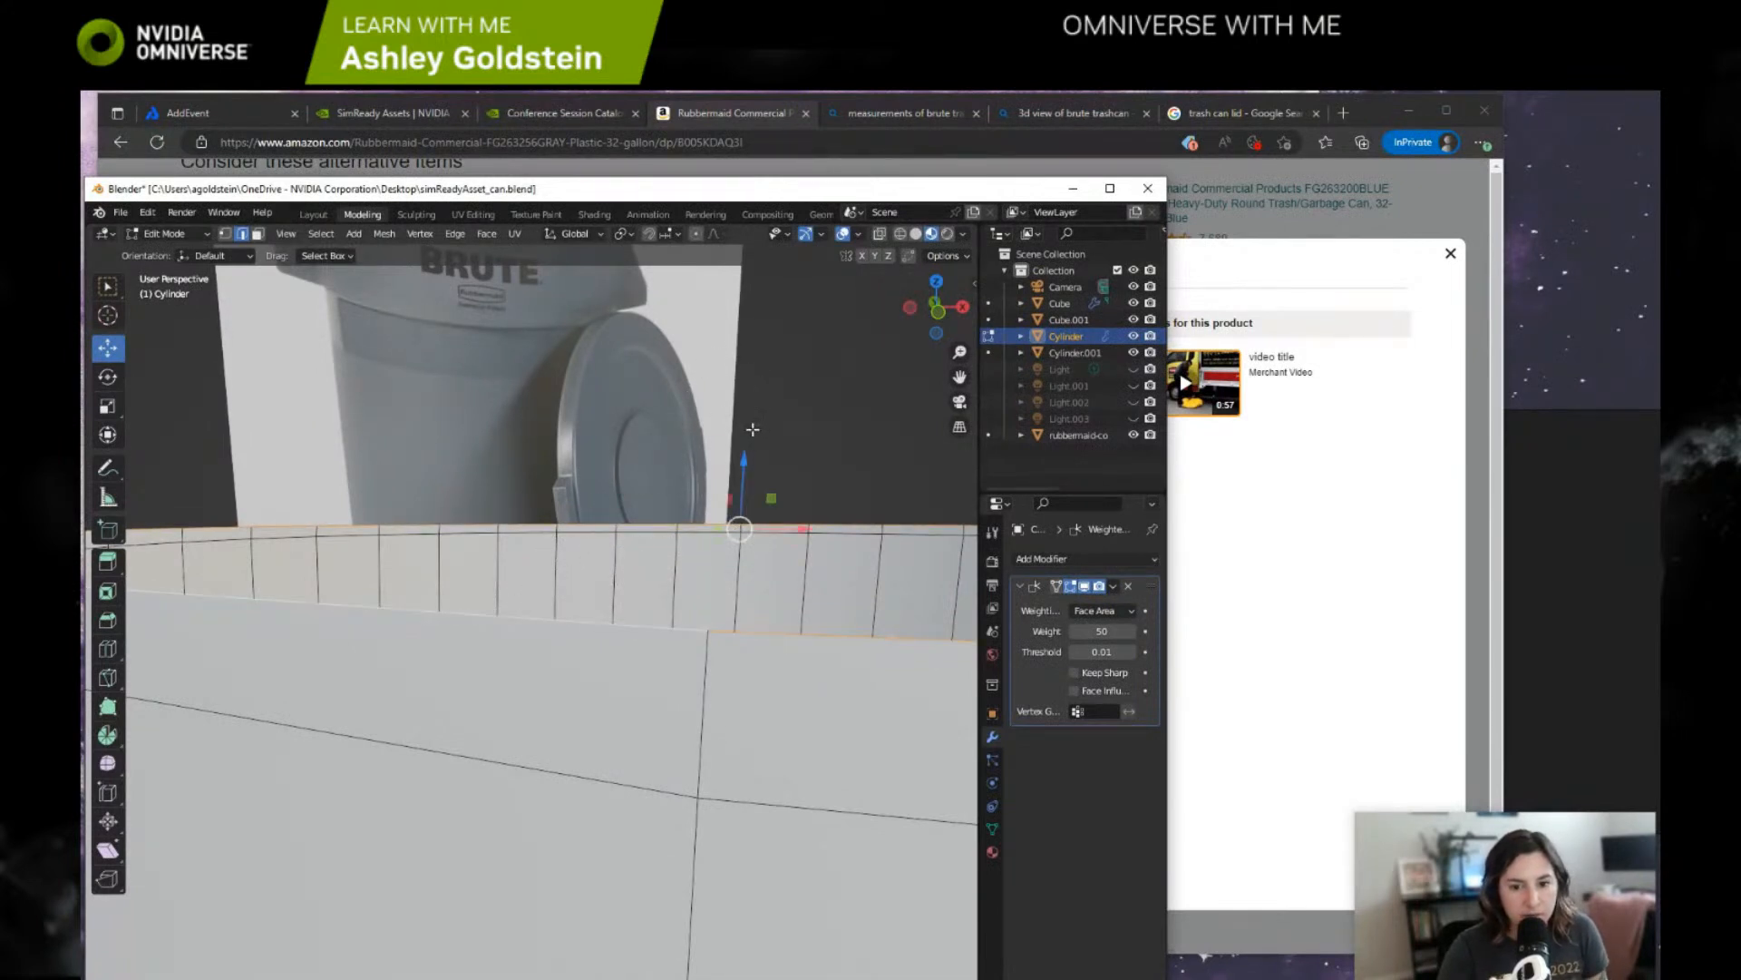
{"action": "left_click", "coordinate": [583, 780]}
{"action": "middle_click_drag", "start_coordinate": [603, 749], "coordinate": [637, 683]}
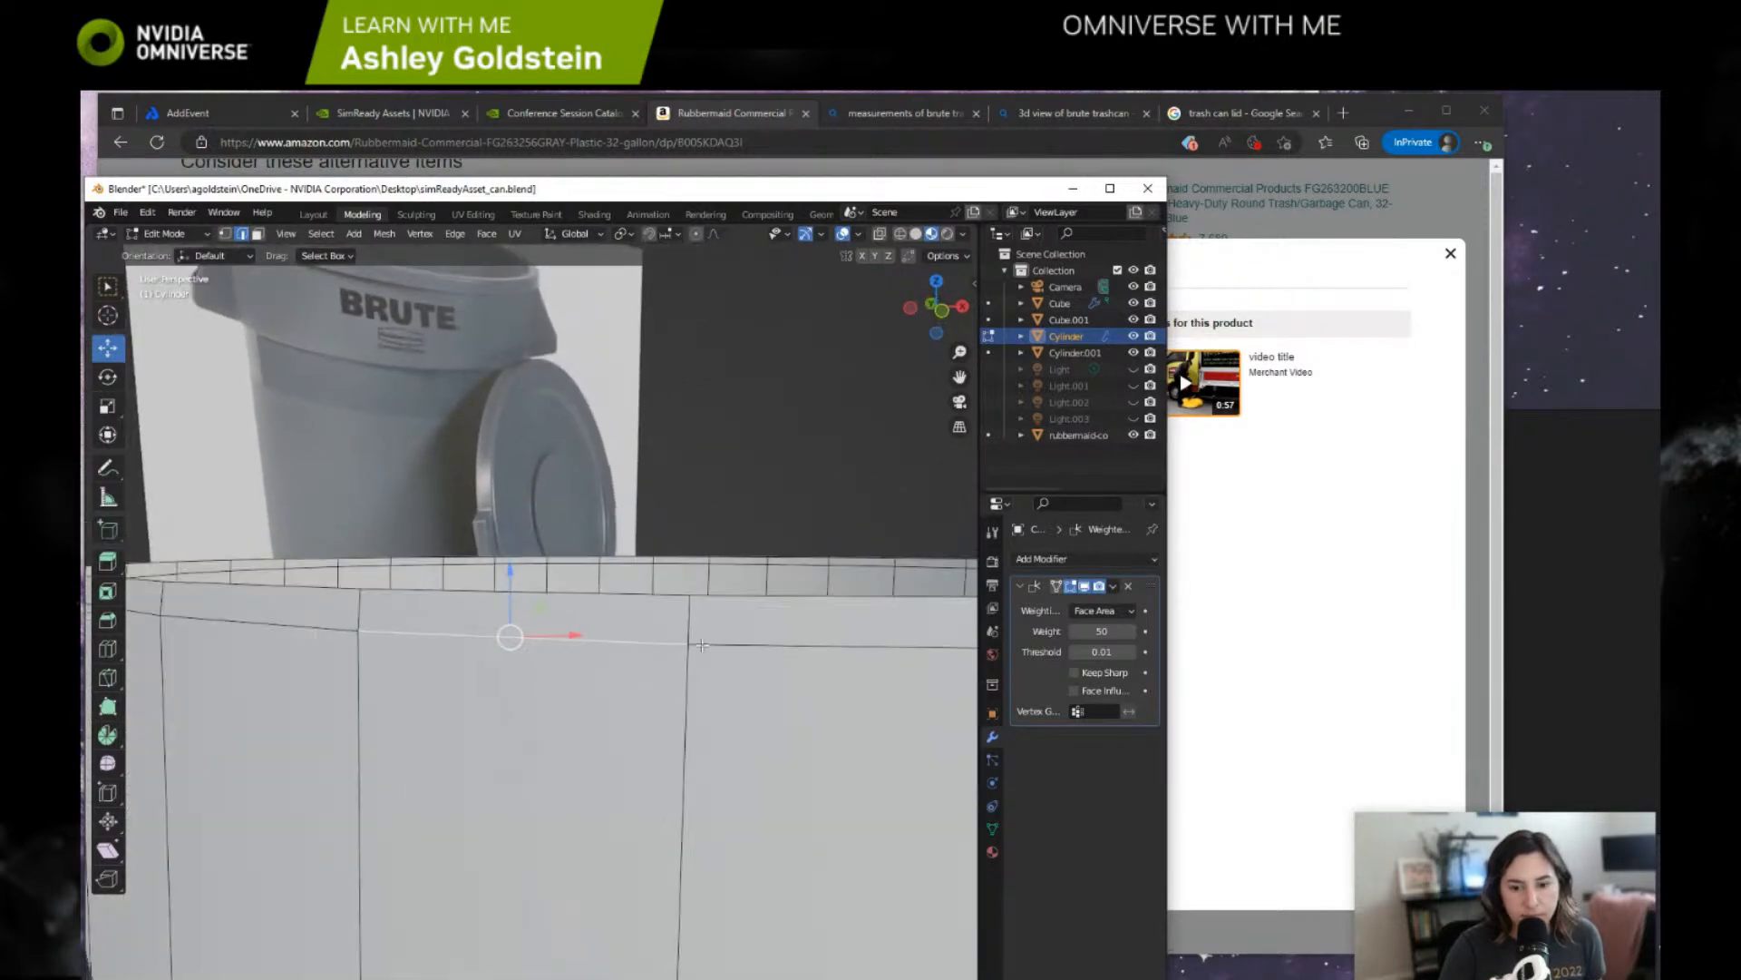
{"action": "left_click", "coordinate": [669, 641], "text": "alt"}
{"action": "key", "text": "ctrl+b"}
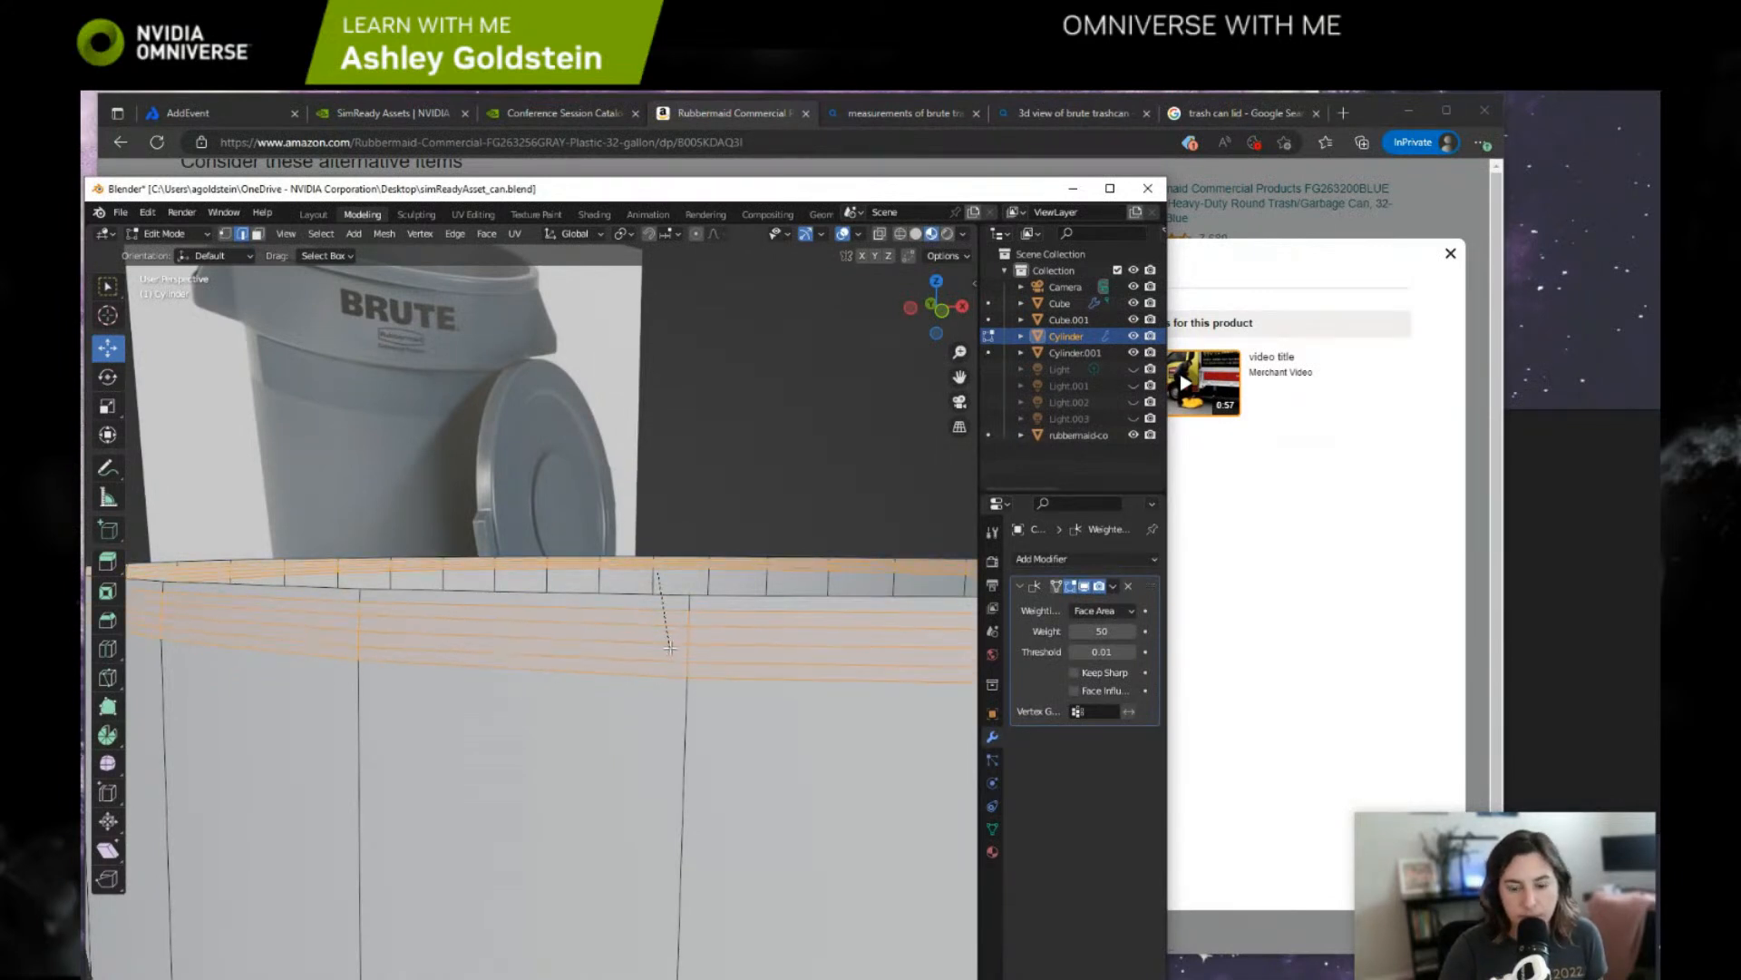
{"action": "left_click", "coordinate": [698, 596]}
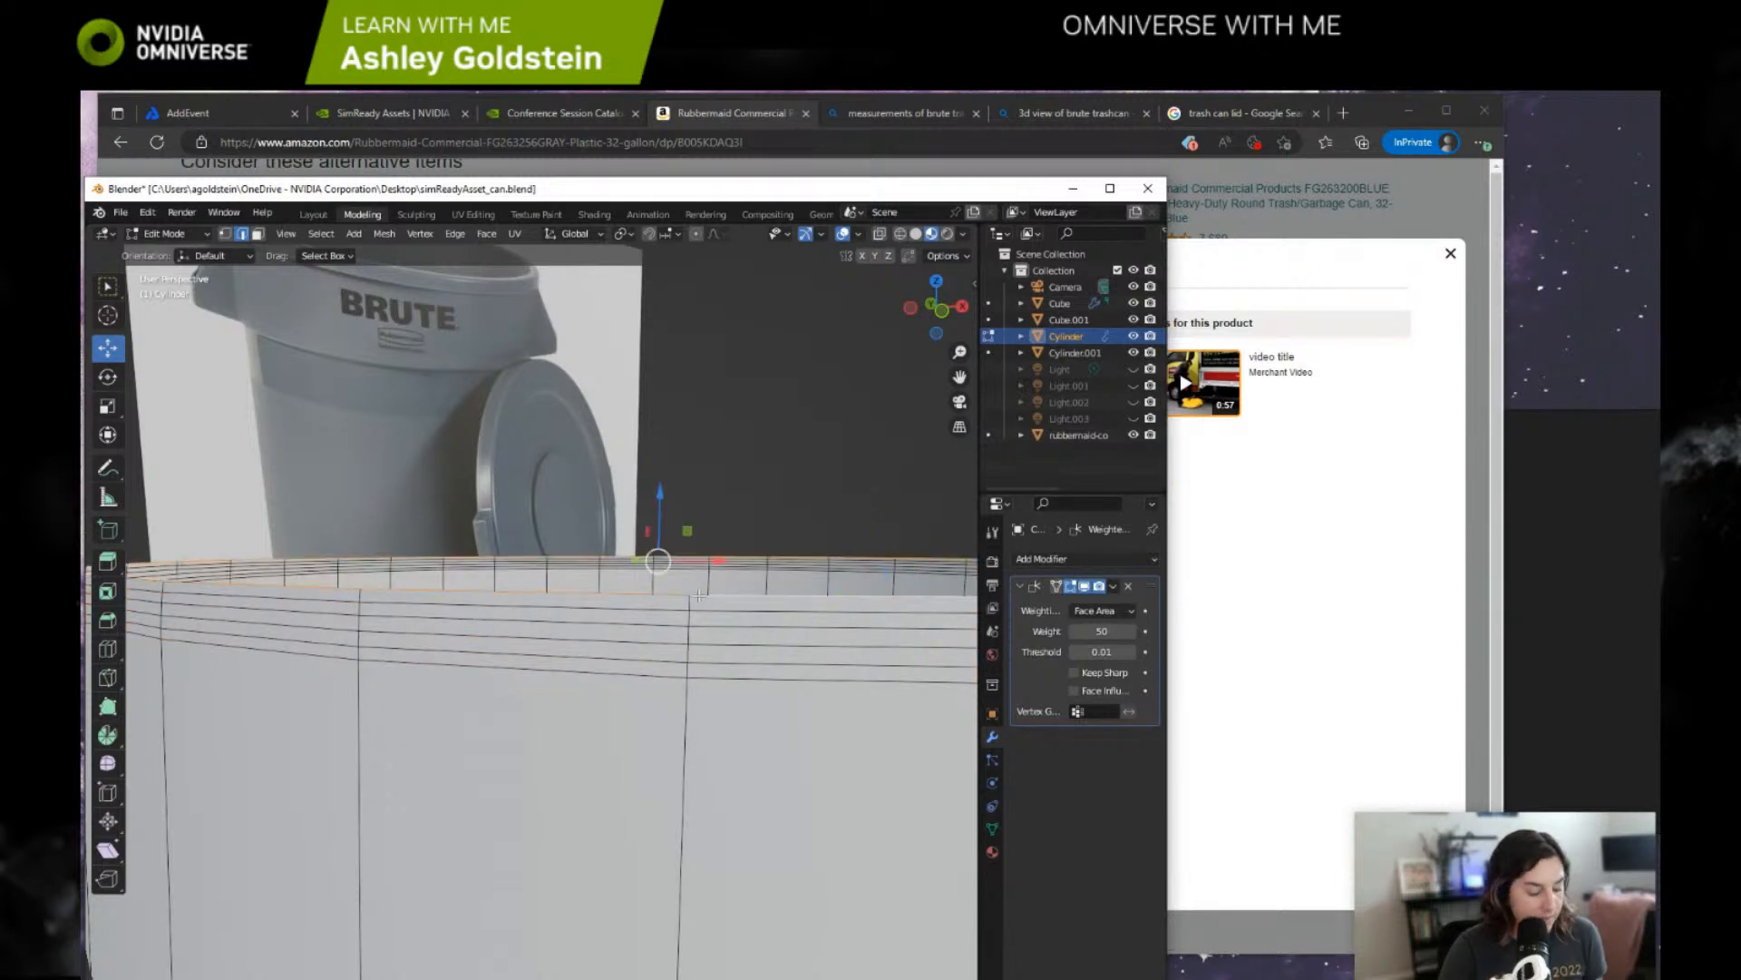
Scale the can's top edge loop inward to about 0.986.
{"action": "key", "text": "s"}
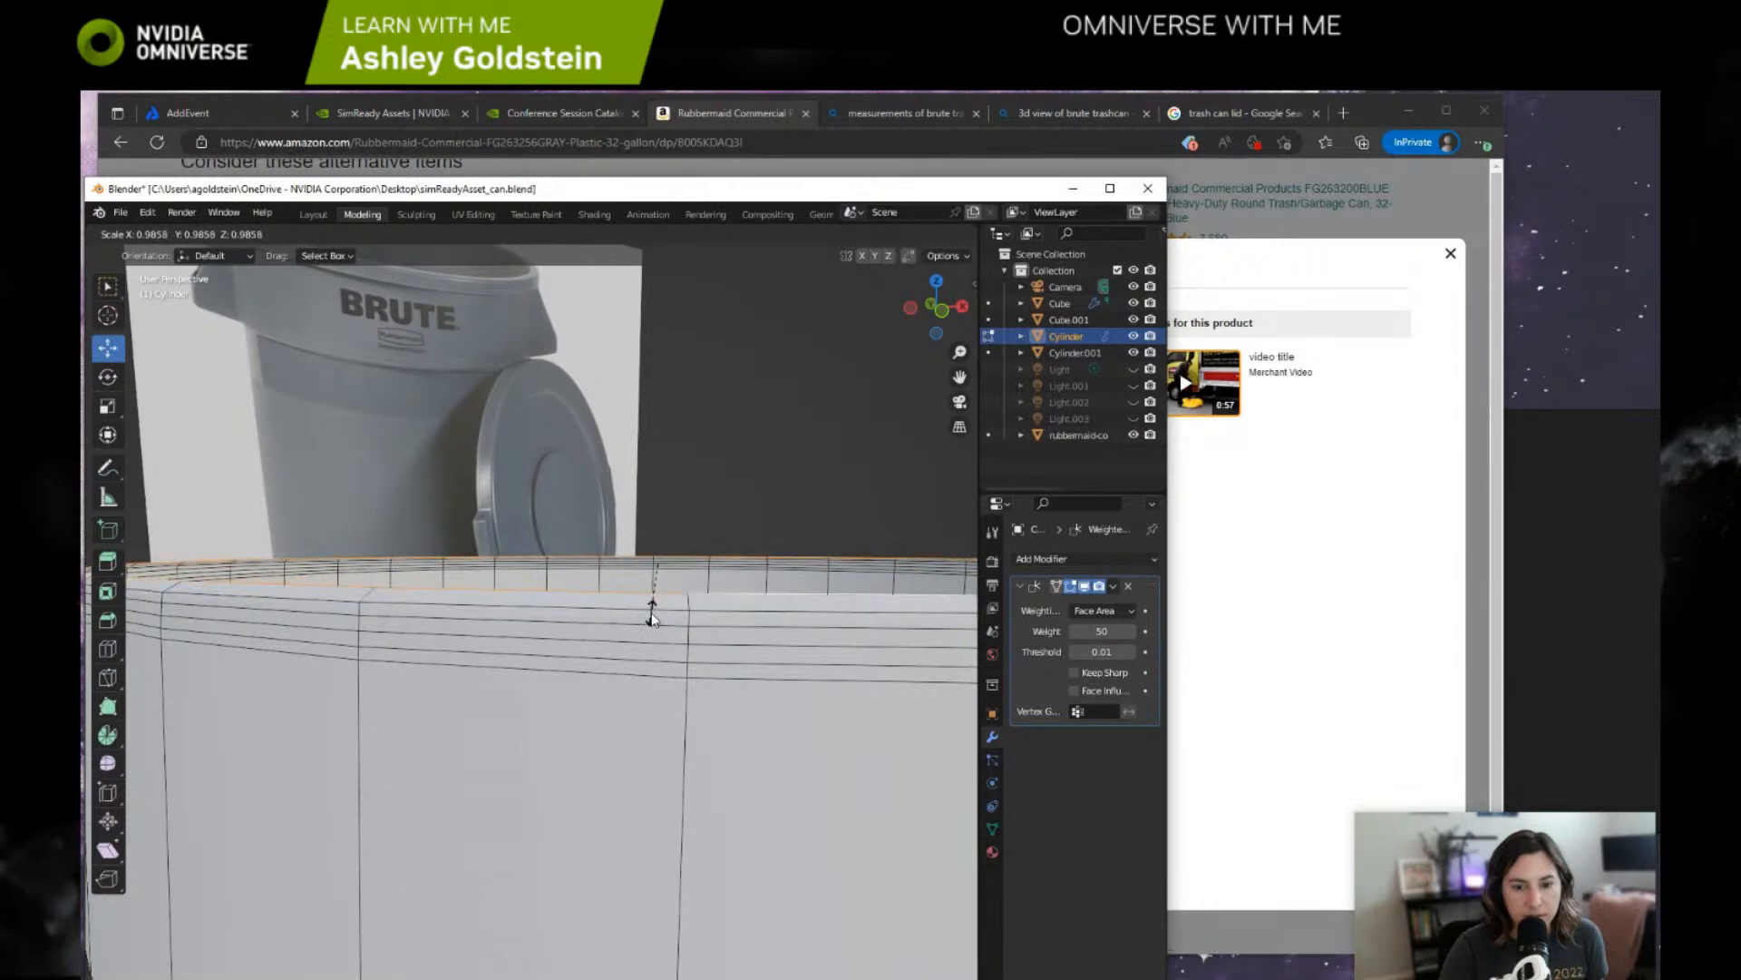
{"action": "left_click", "coordinate": [651, 619]}
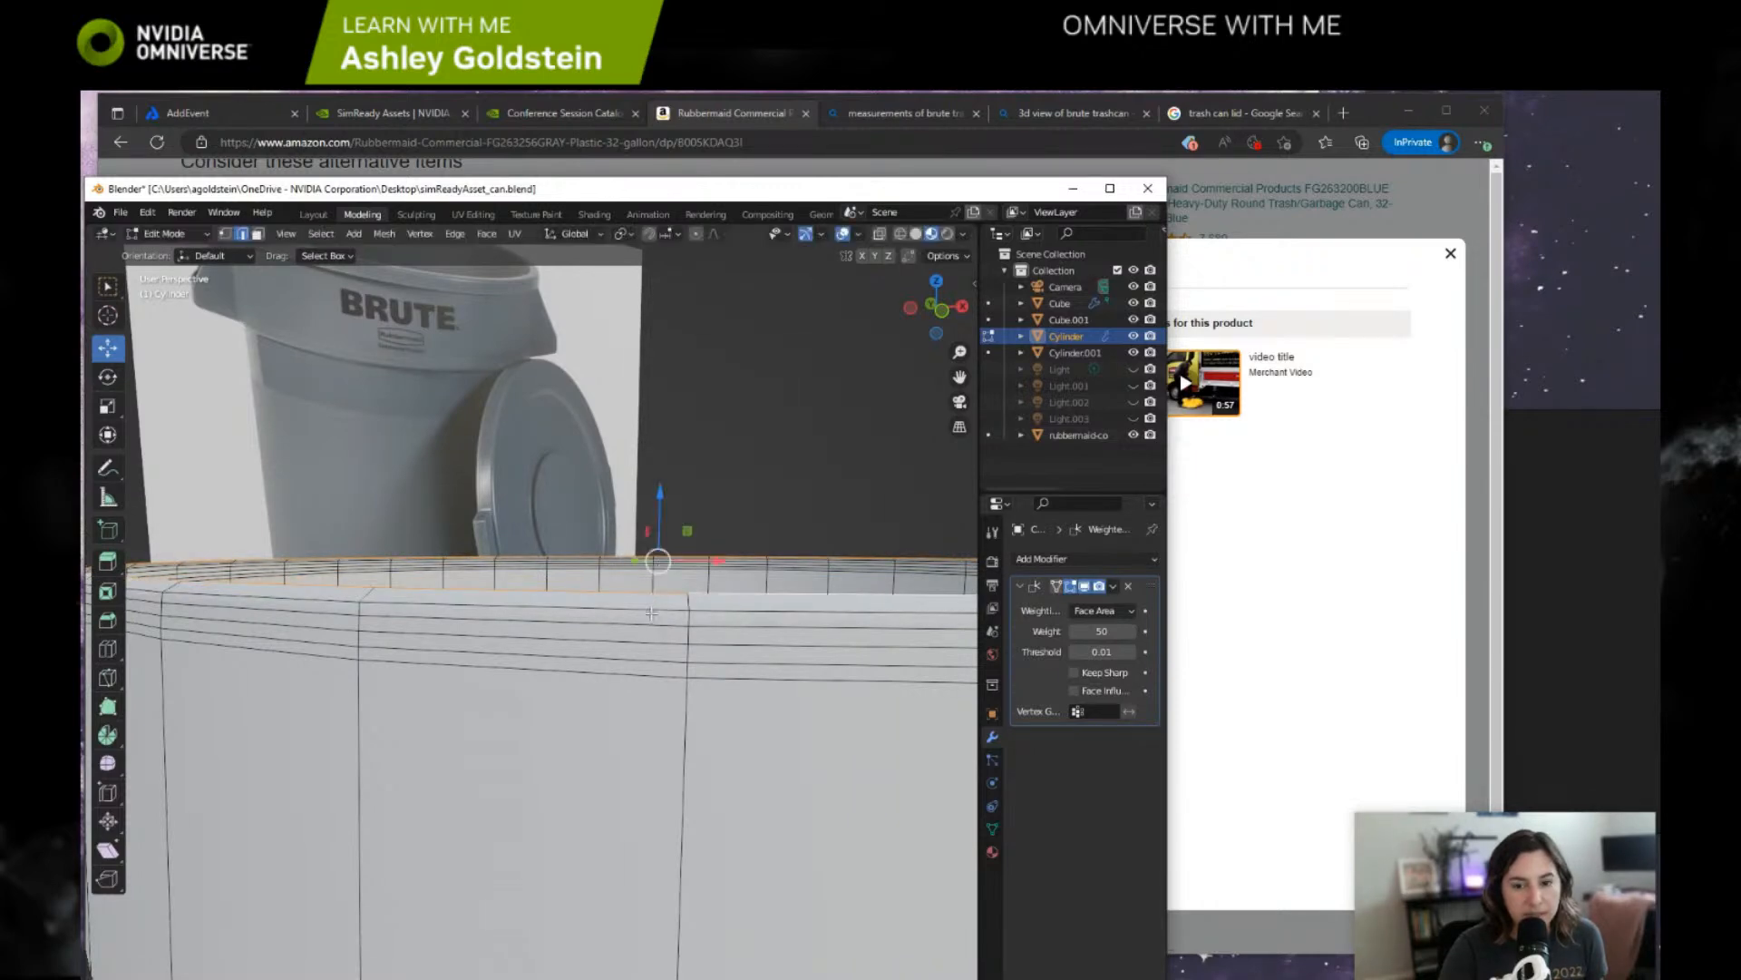
{"action": "middle_click_drag", "start_coordinate": [714, 515], "coordinate": [565, 563]}
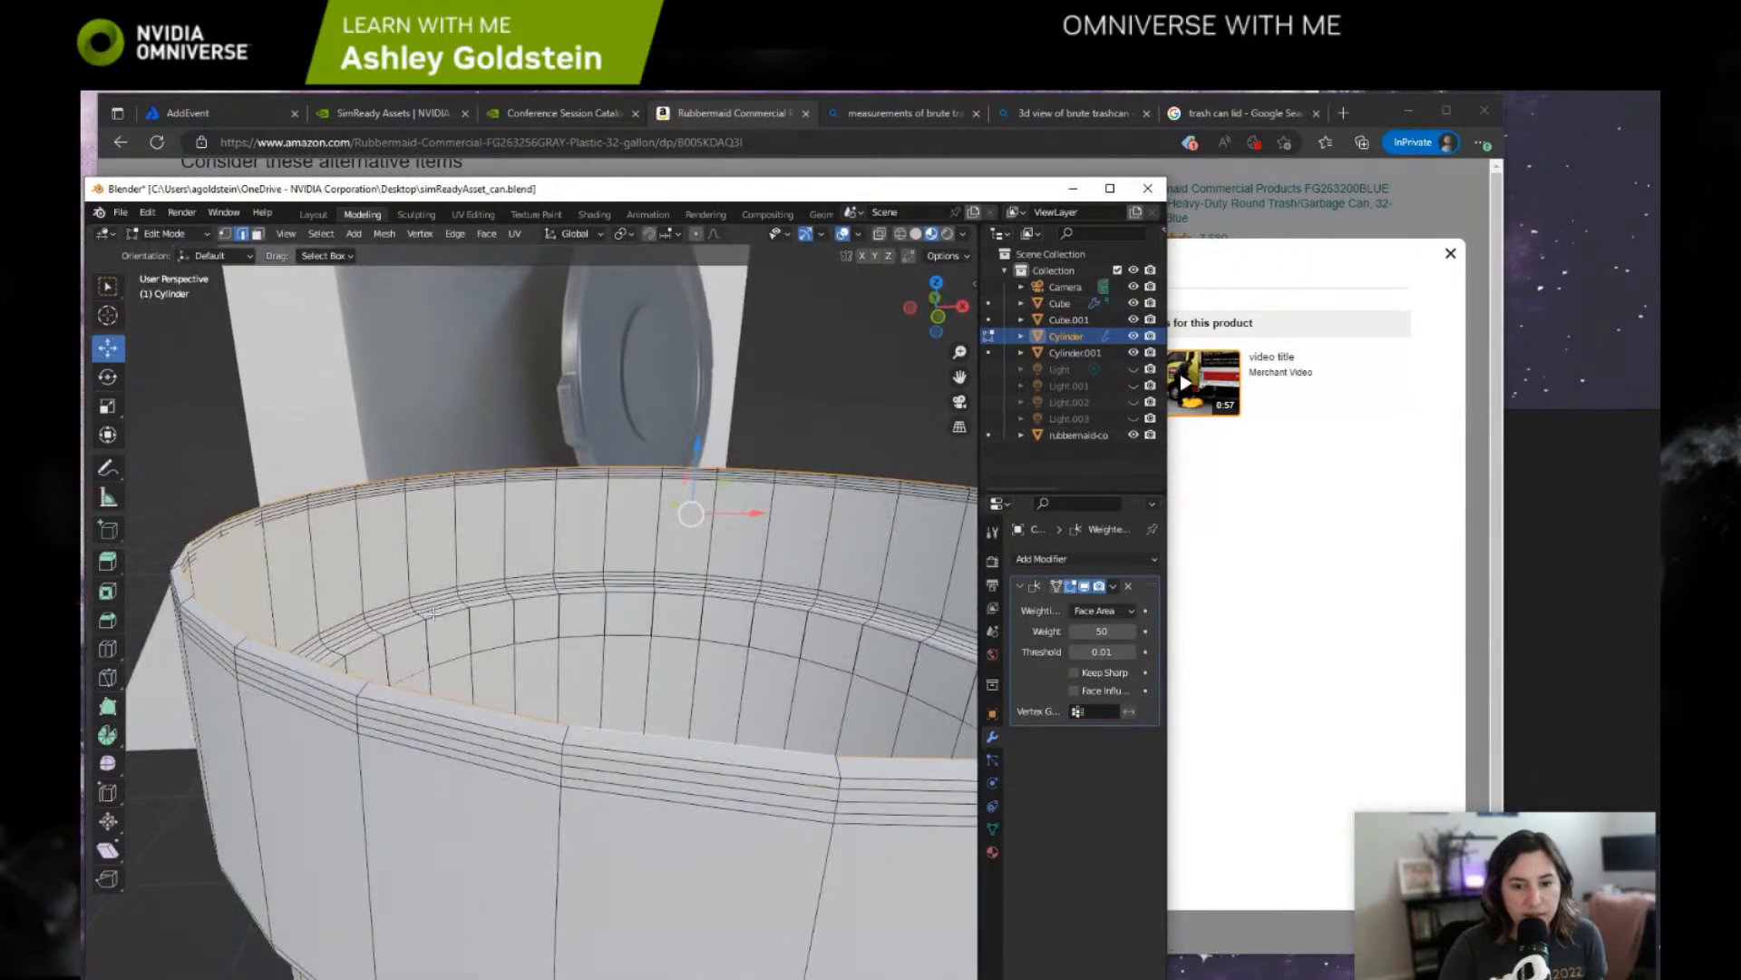
{"action": "scroll", "coordinate": [500, 315], "scroll_direction": "down", "scroll_amount": 6}
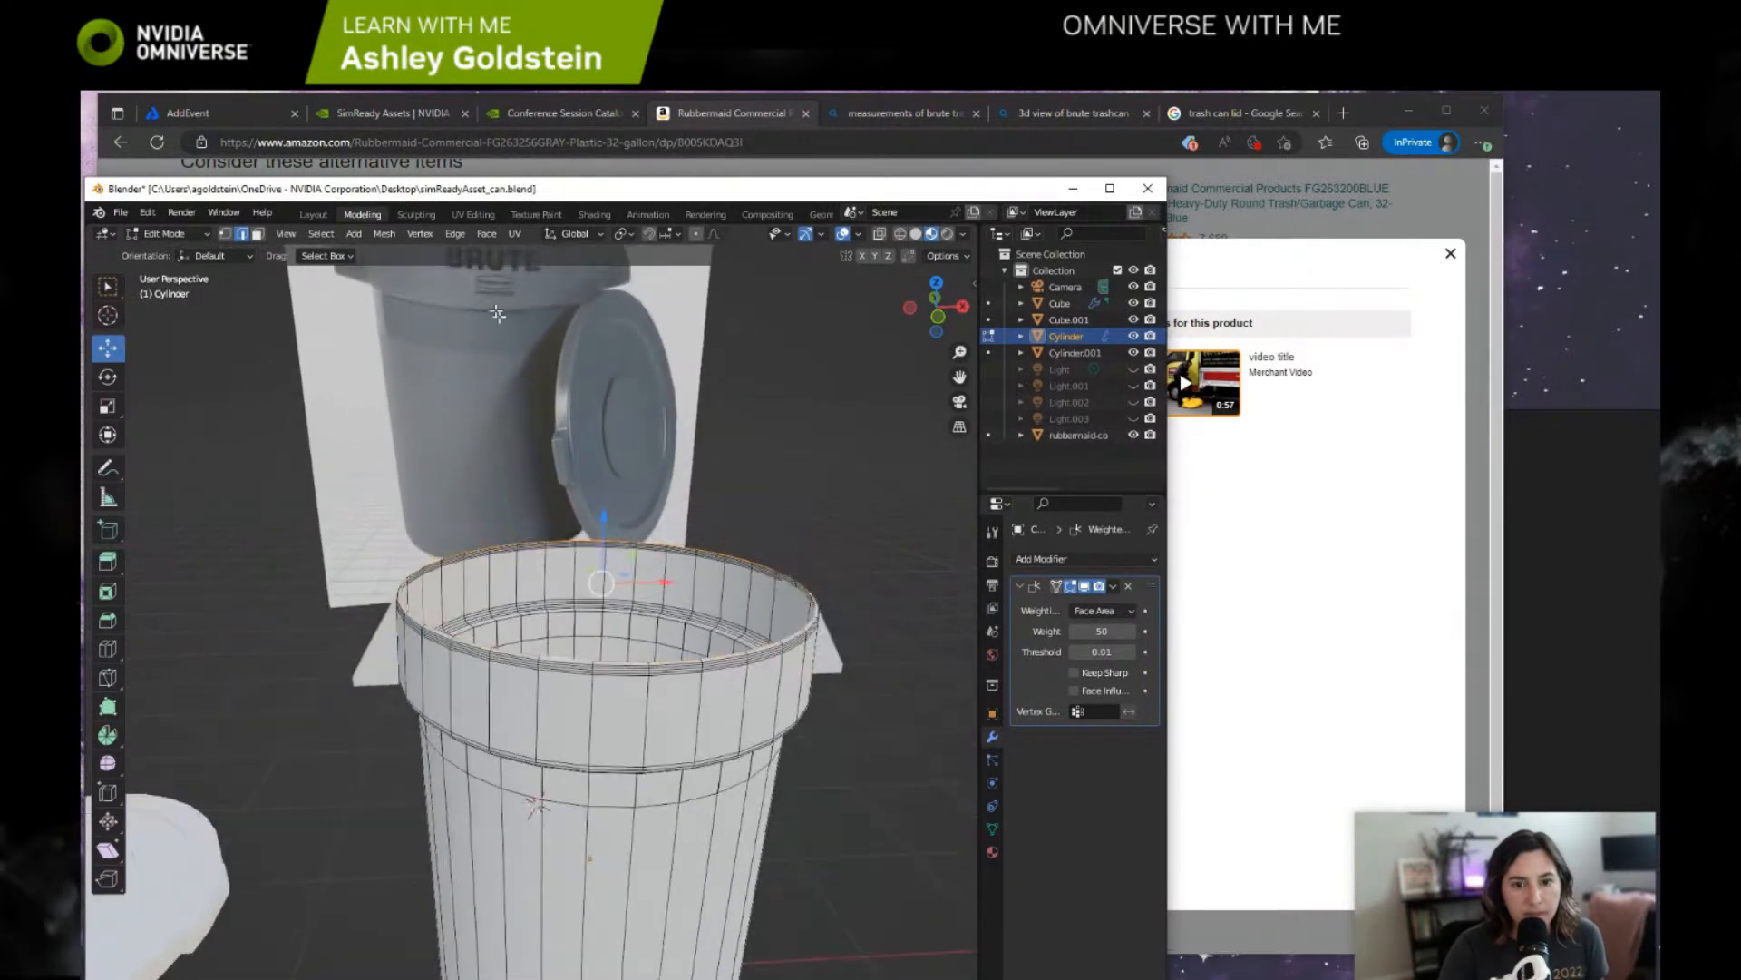
{"action": "scroll", "coordinate": [500, 316], "scroll_direction": "up", "scroll_amount": 1}
{"action": "scroll", "coordinate": [594, 504], "scroll_direction": "up", "scroll_amount": 3}
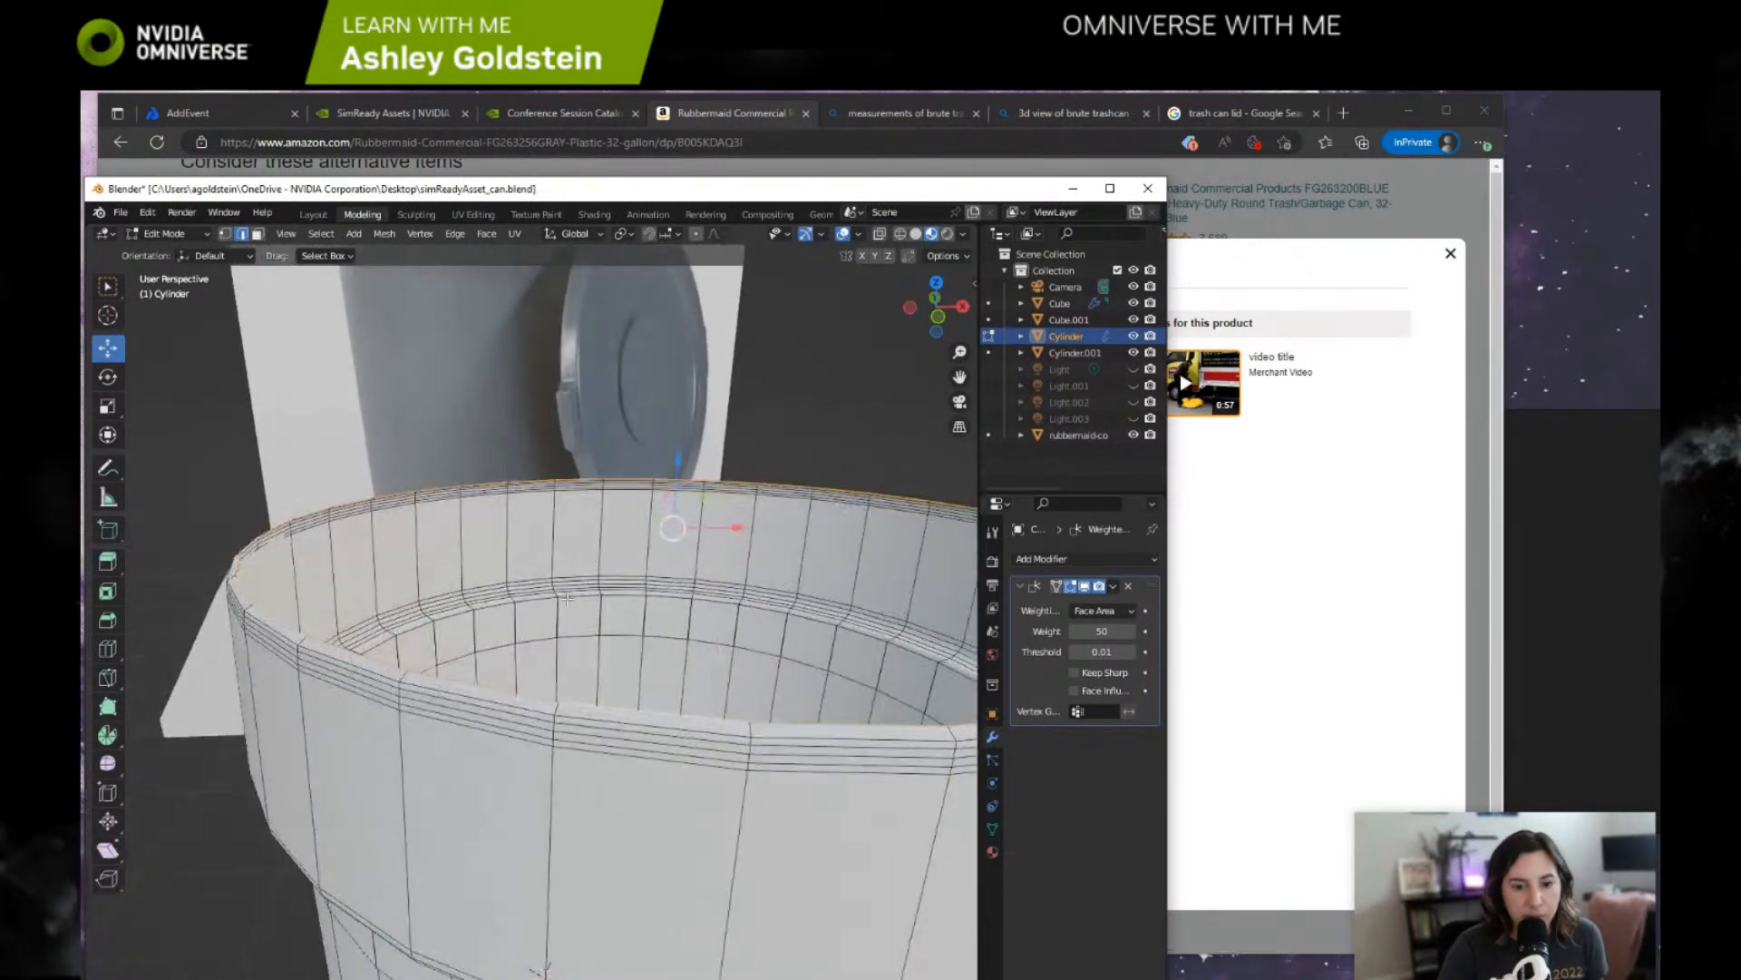
Scale the can's top edge loop slightly outward, to about 1.003.
{"action": "middle_click_drag", "start_coordinate": [570, 595], "coordinate": [589, 625]}
{"action": "left_click_drag", "start_coordinate": [825, 519], "coordinate": [825, 518]}
{"action": "middle_click_drag", "start_coordinate": [824, 518], "coordinate": [753, 548]}
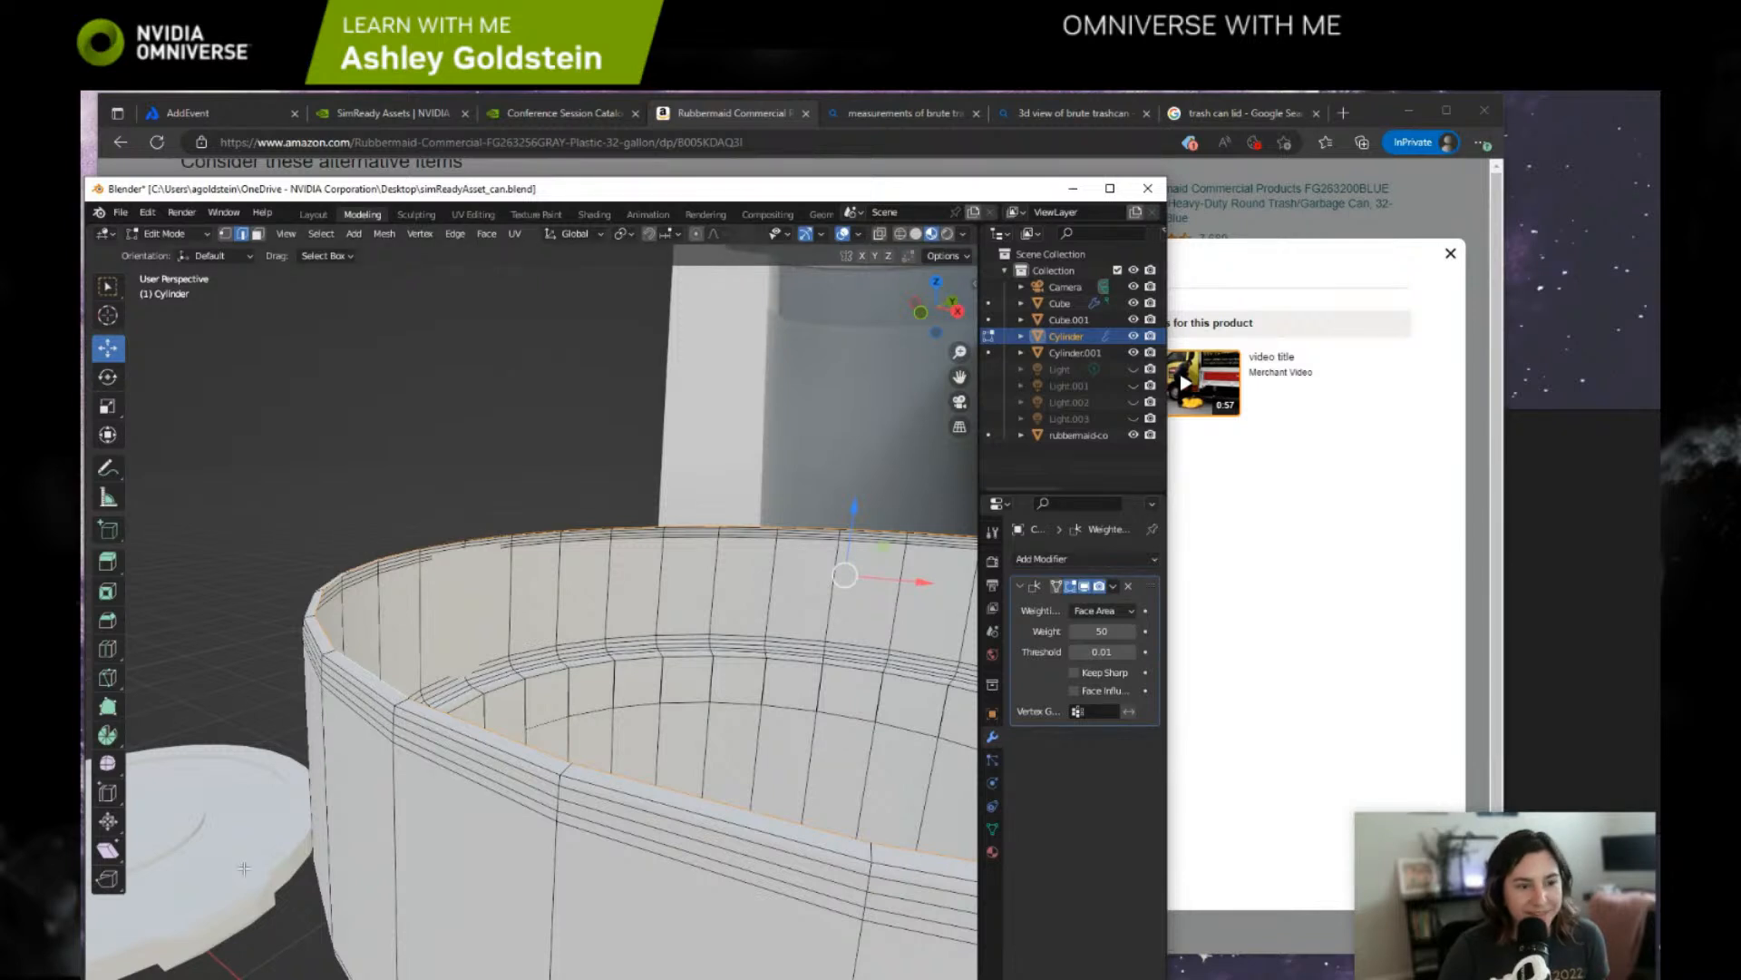
{"action": "middle_click_drag", "start_coordinate": [835, 659], "coordinate": [868, 667]}
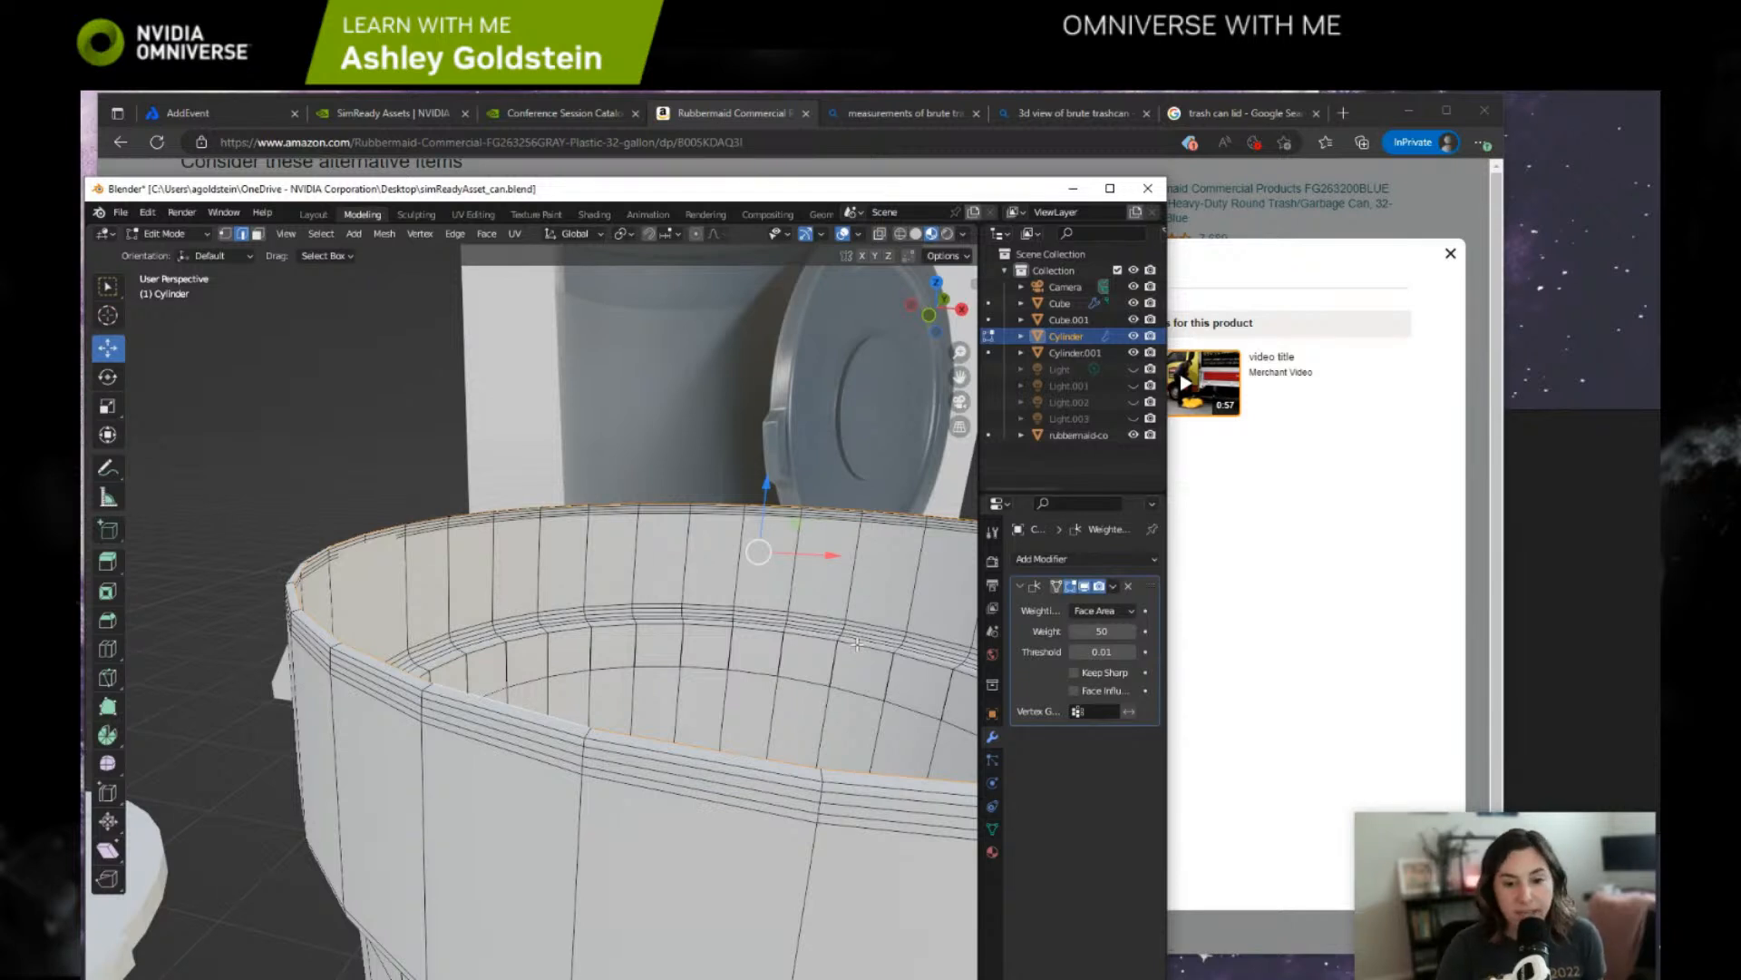
{"action": "key", "text": "s"}
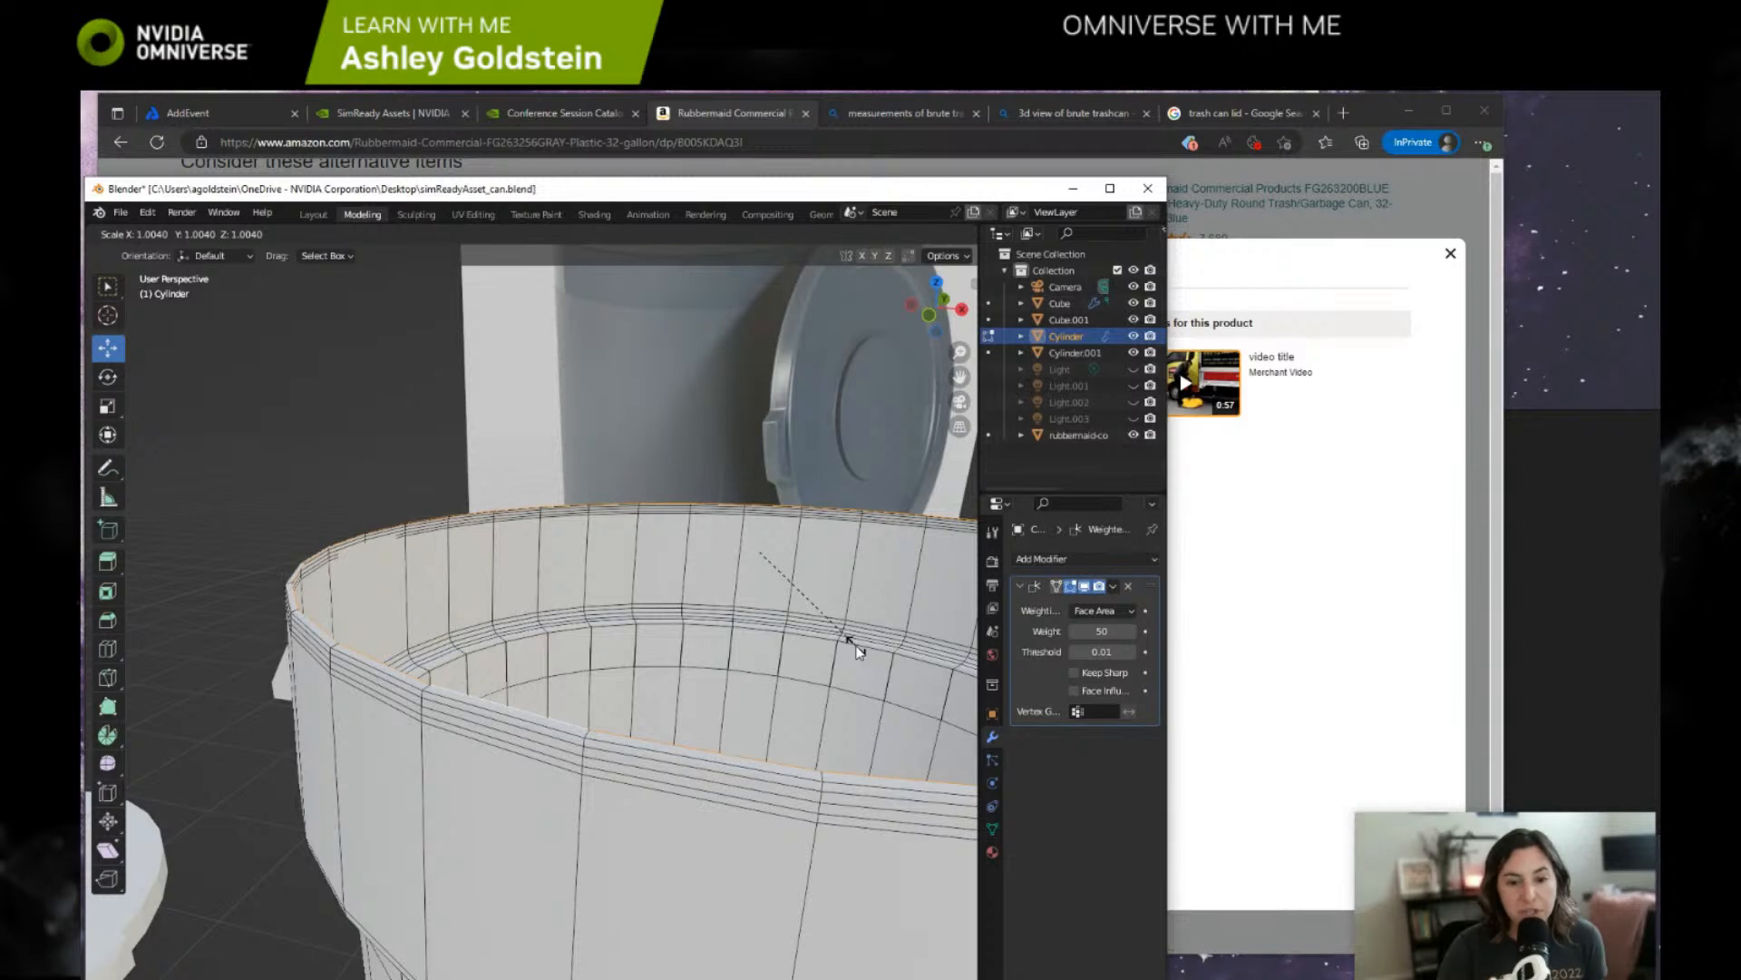
{"action": "key", "text": "Escape"}
{"action": "middle_click_drag", "start_coordinate": [401, 484], "coordinate": [537, 492]}
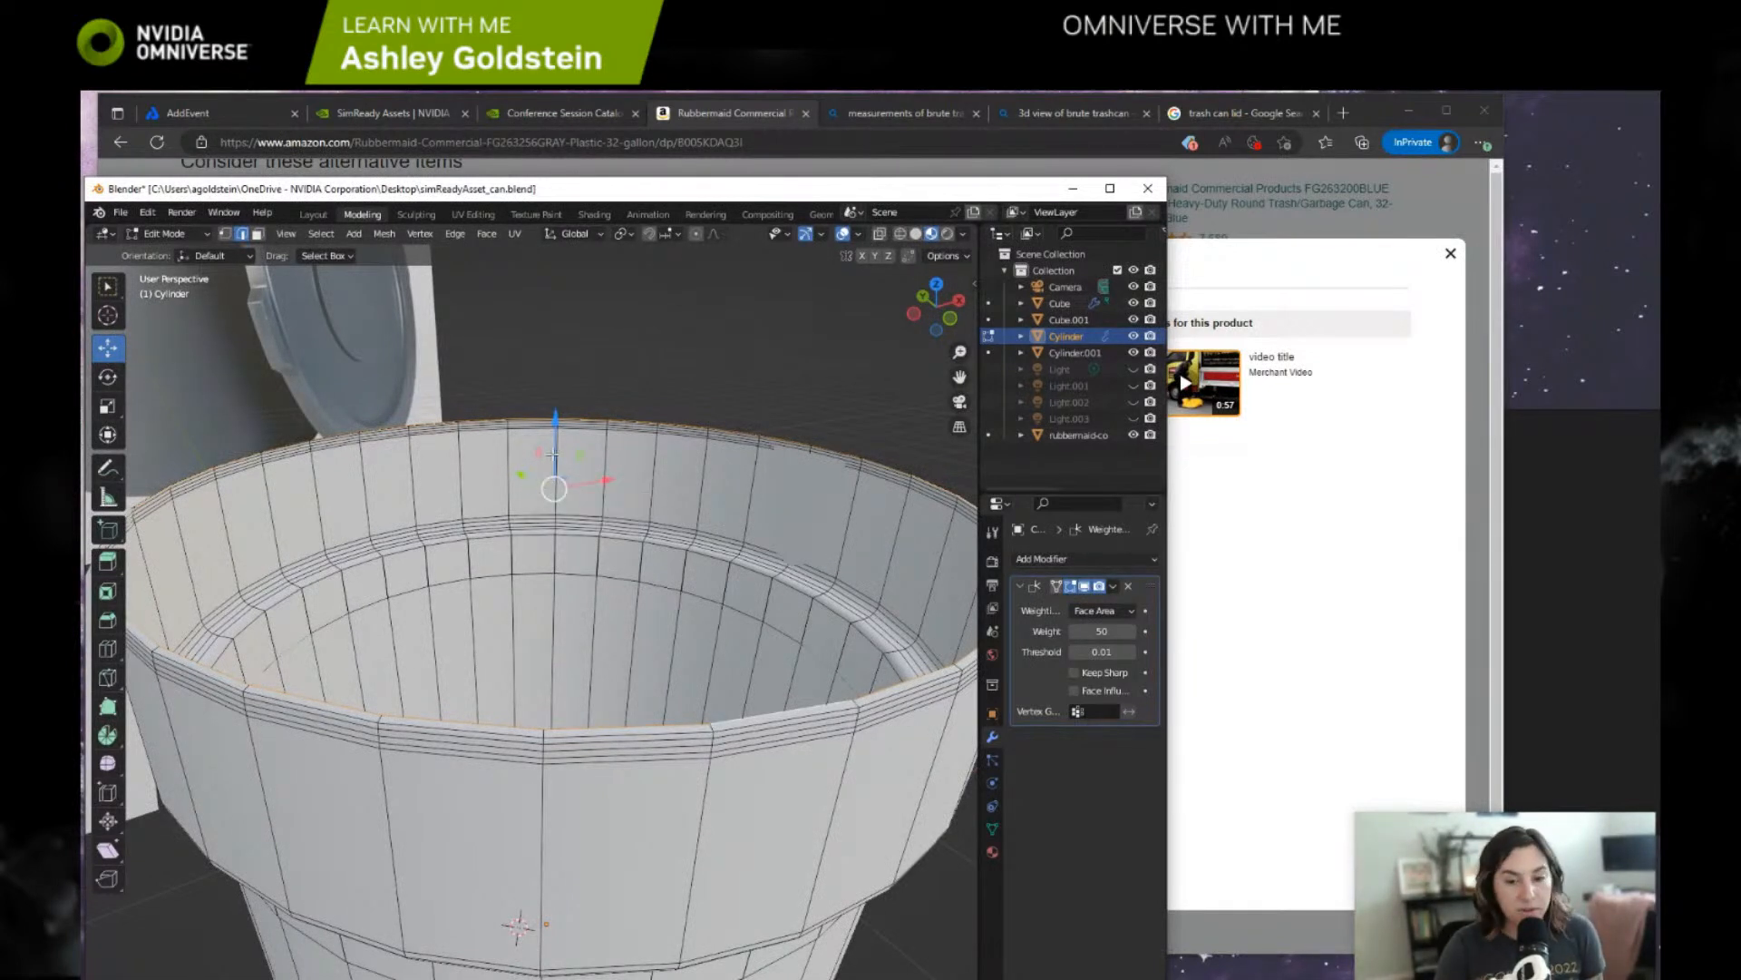
{"action": "key", "text": "s"}
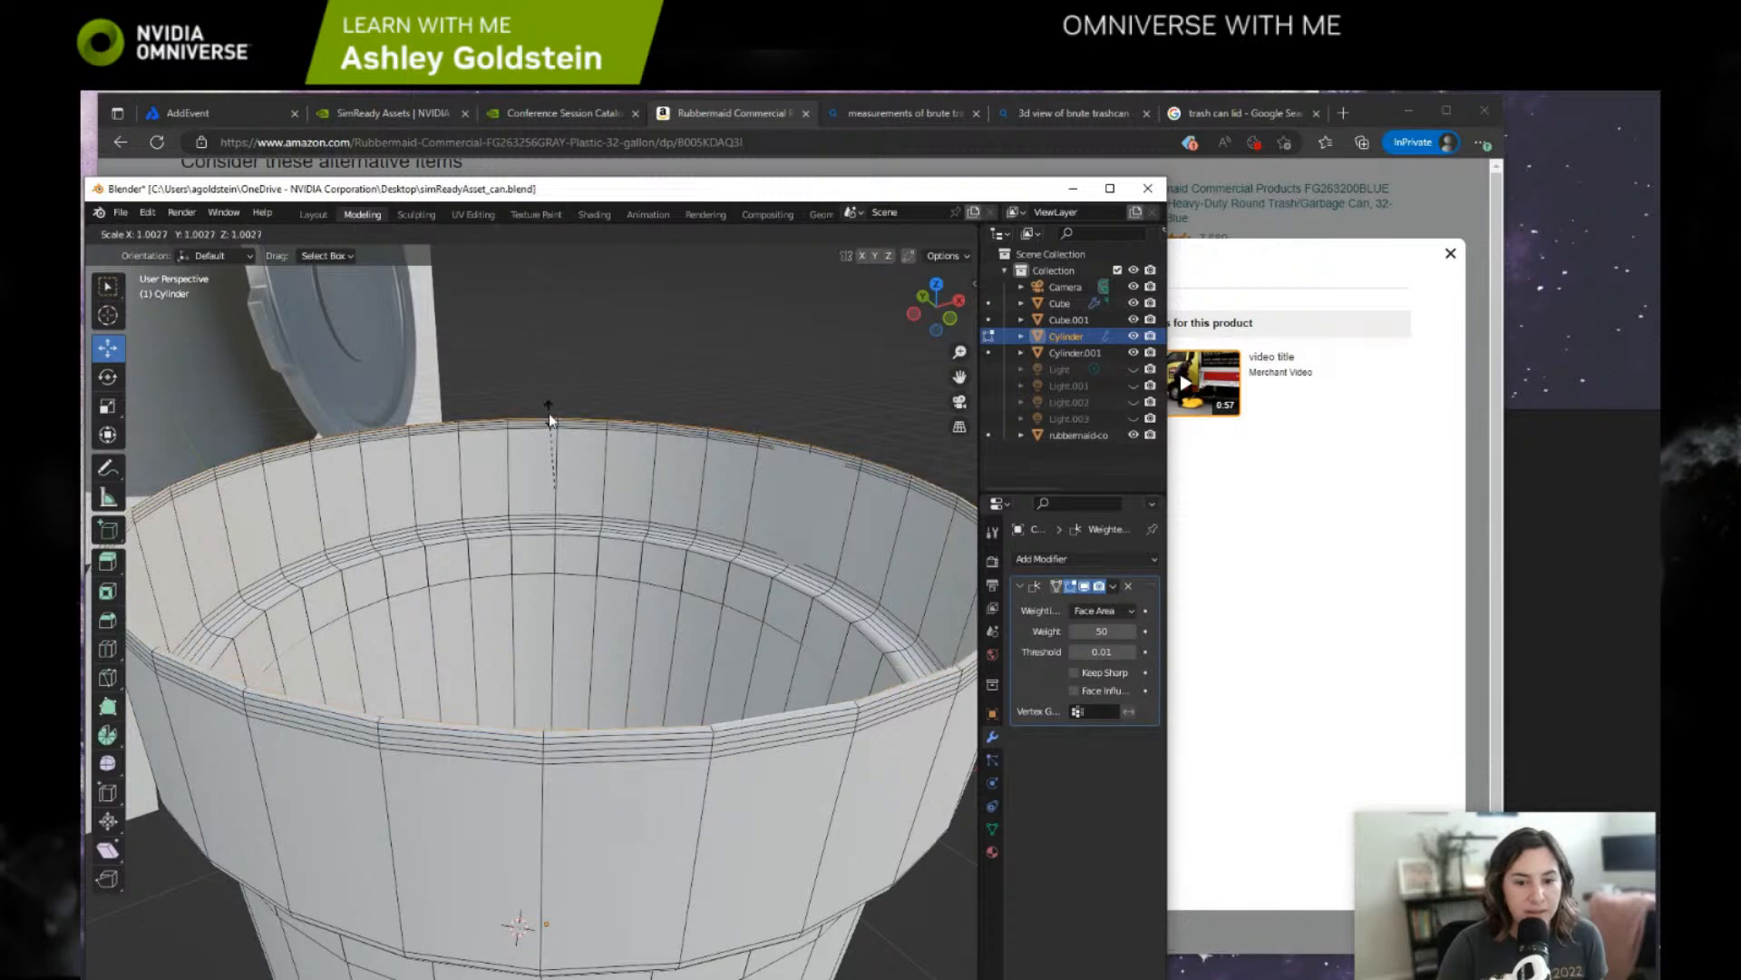
{"action": "left_click", "coordinate": [548, 411]}
Scale the can's top edge loop inward again to about 0.987 and clear the selection.
{"action": "middle_click_drag", "start_coordinate": [597, 477], "coordinate": [654, 644]}
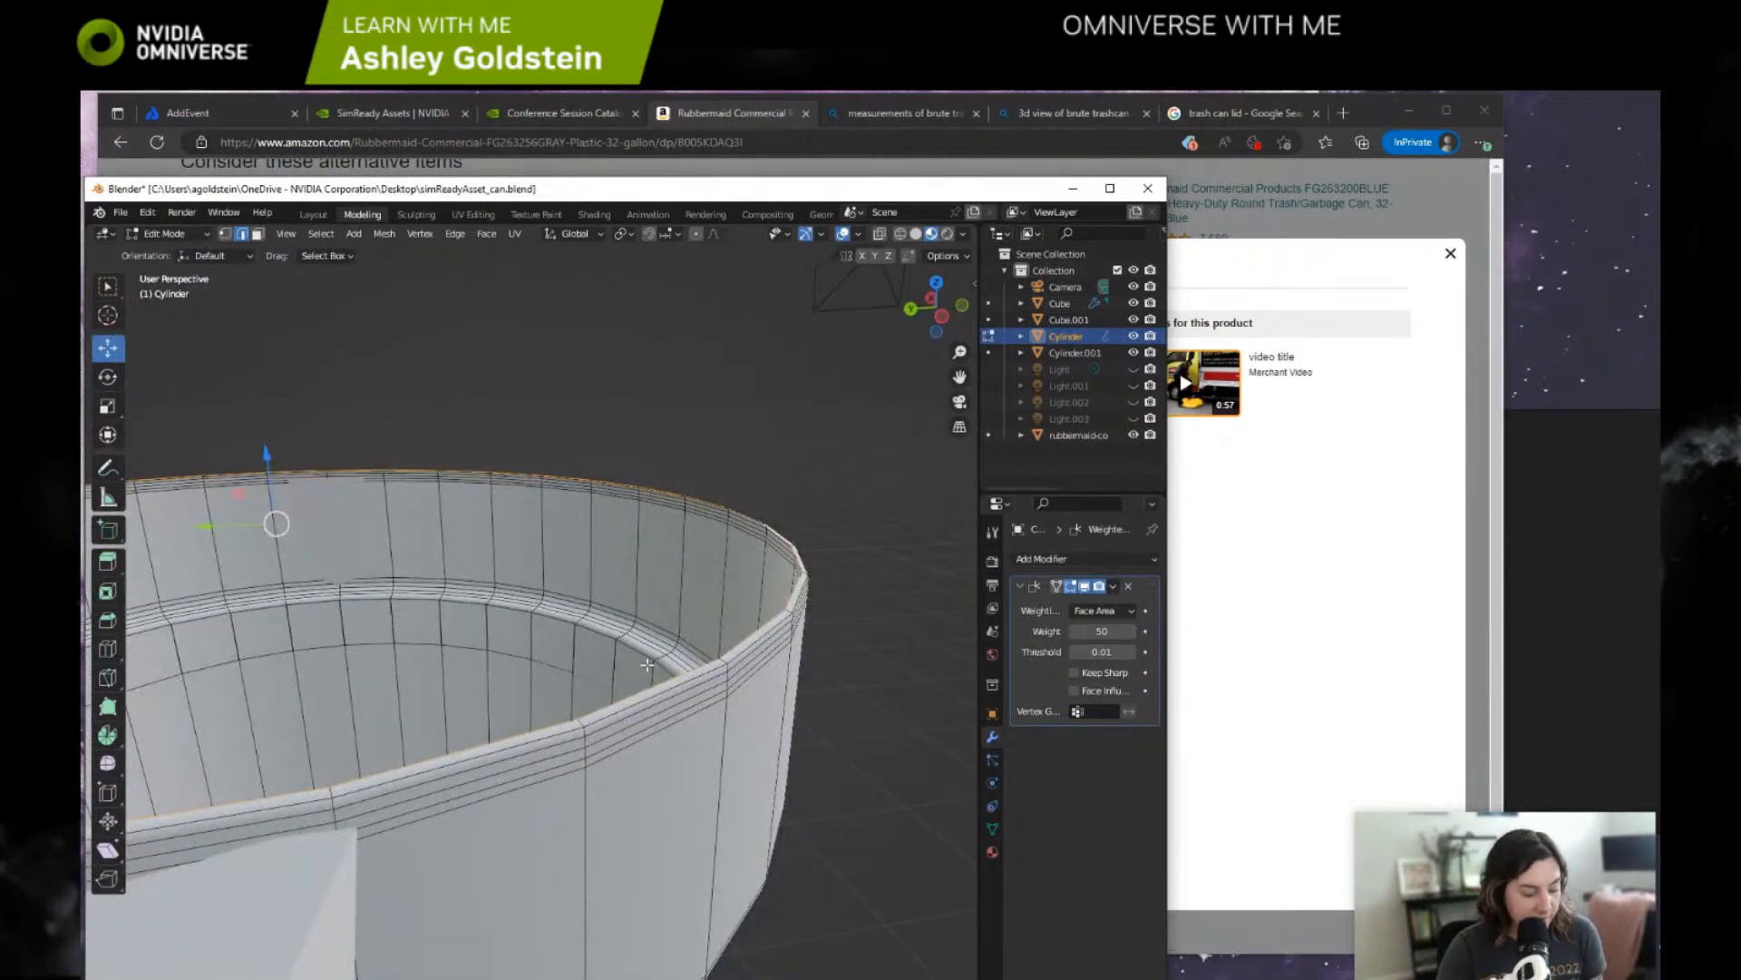
{"action": "middle_click_drag", "start_coordinate": [645, 679], "coordinate": [726, 472]}
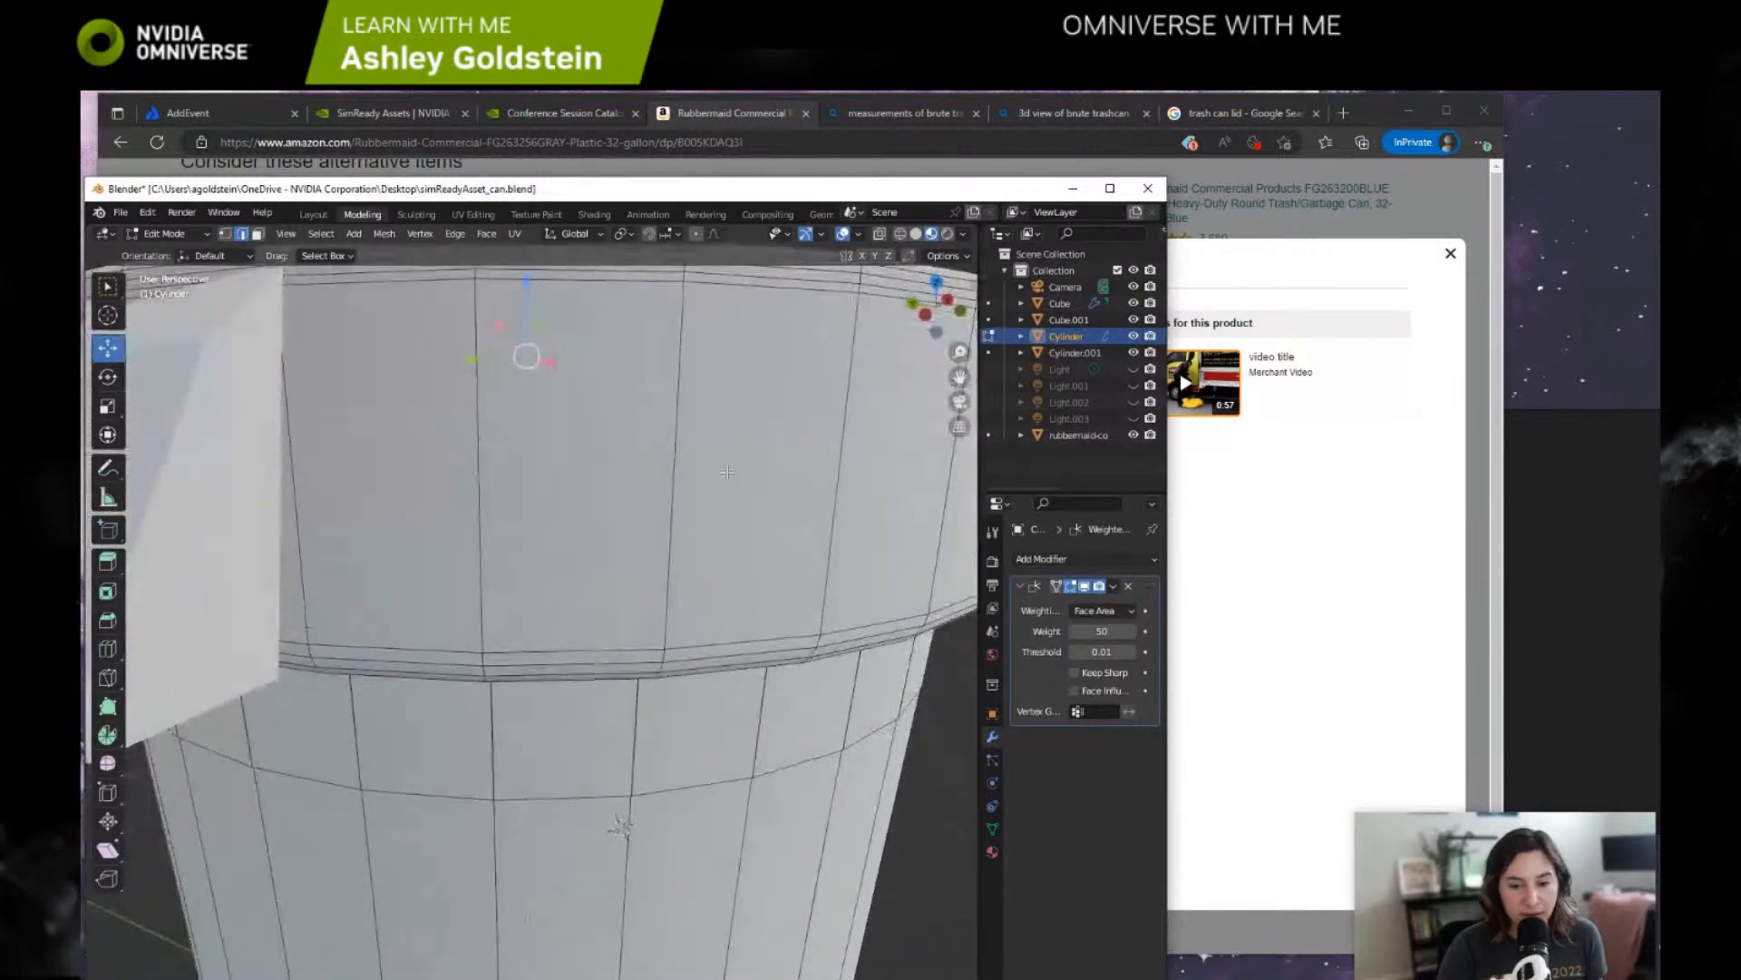
{"action": "scroll", "coordinate": [726, 472], "scroll_direction": "down", "scroll_amount": 5}
{"action": "middle_click_drag", "start_coordinate": [366, 578], "coordinate": [272, 609]}
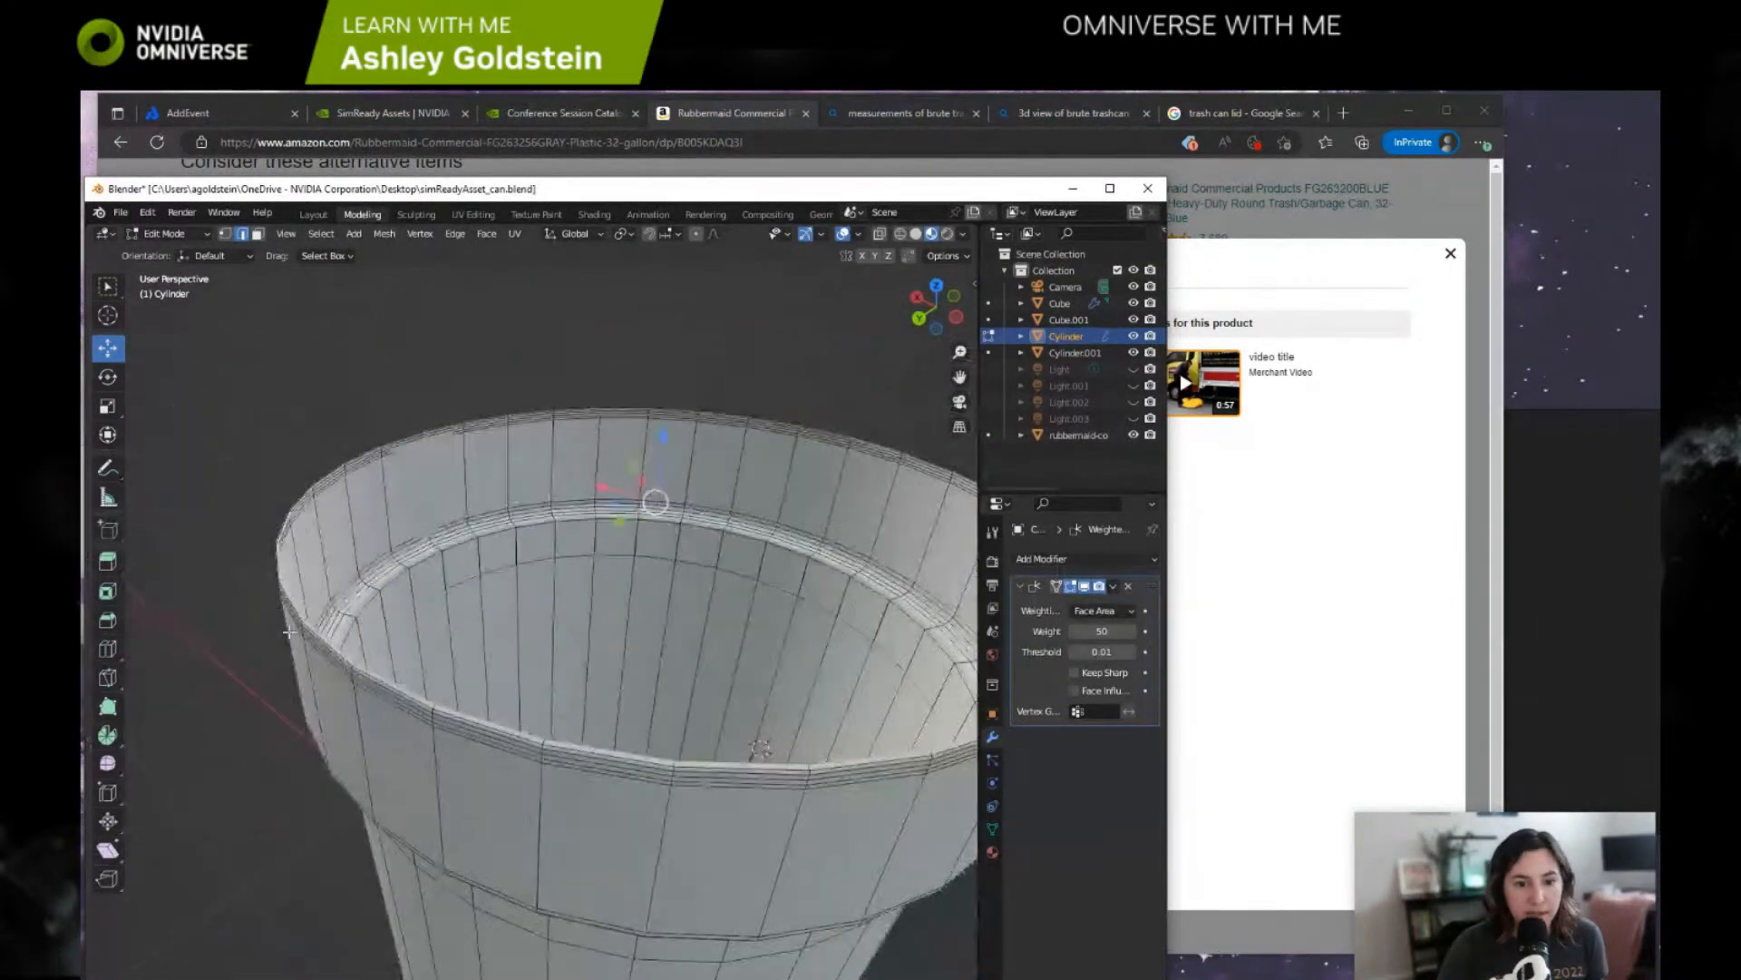
{"action": "middle_click_drag", "start_coordinate": [461, 704], "coordinate": [610, 291]}
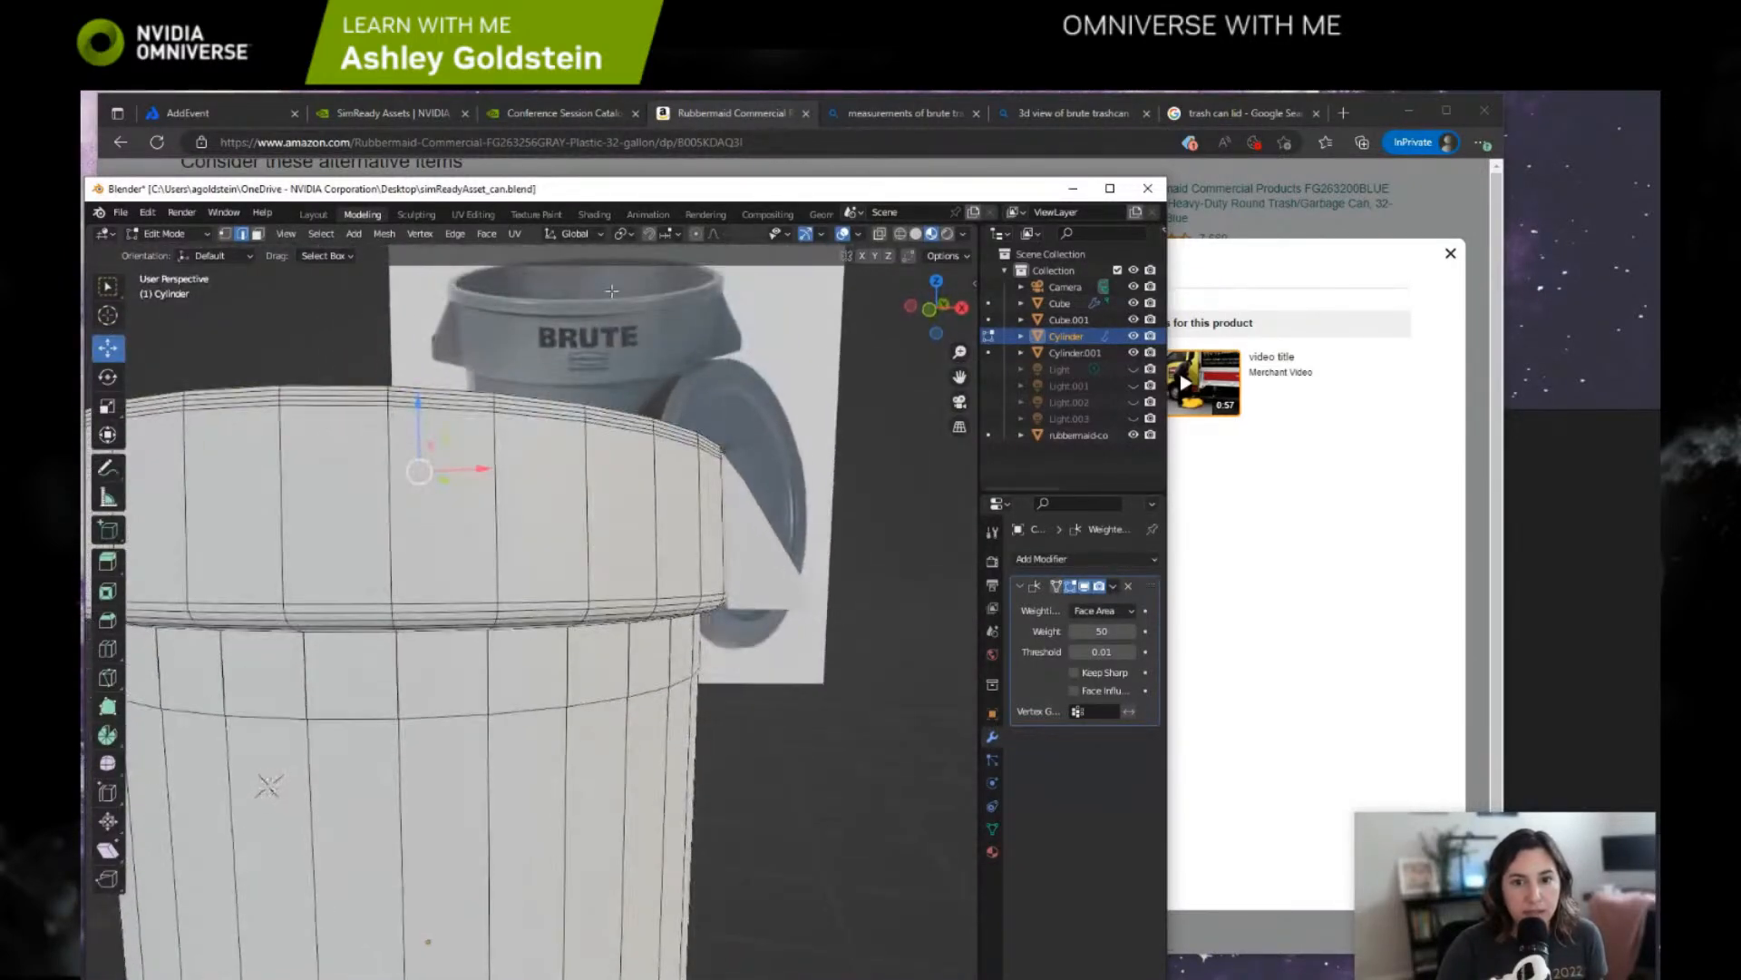
{"action": "middle_click_drag", "start_coordinate": [466, 285], "coordinate": [398, 757]}
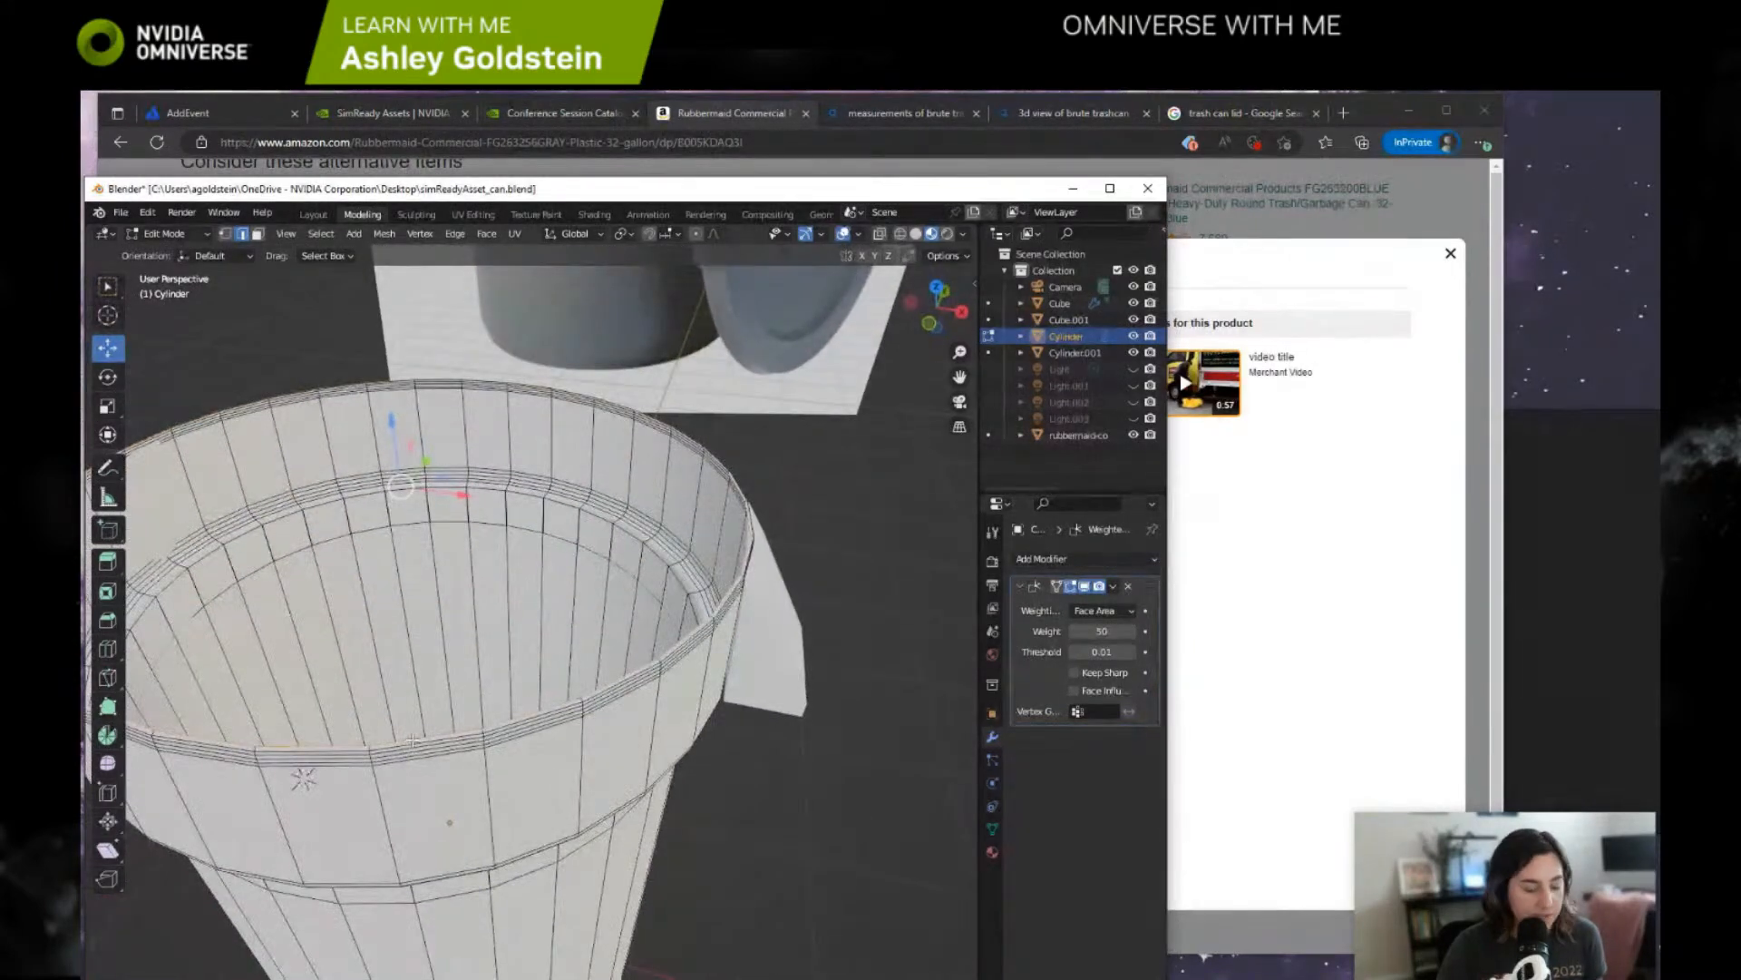
{"action": "key", "text": "s"}
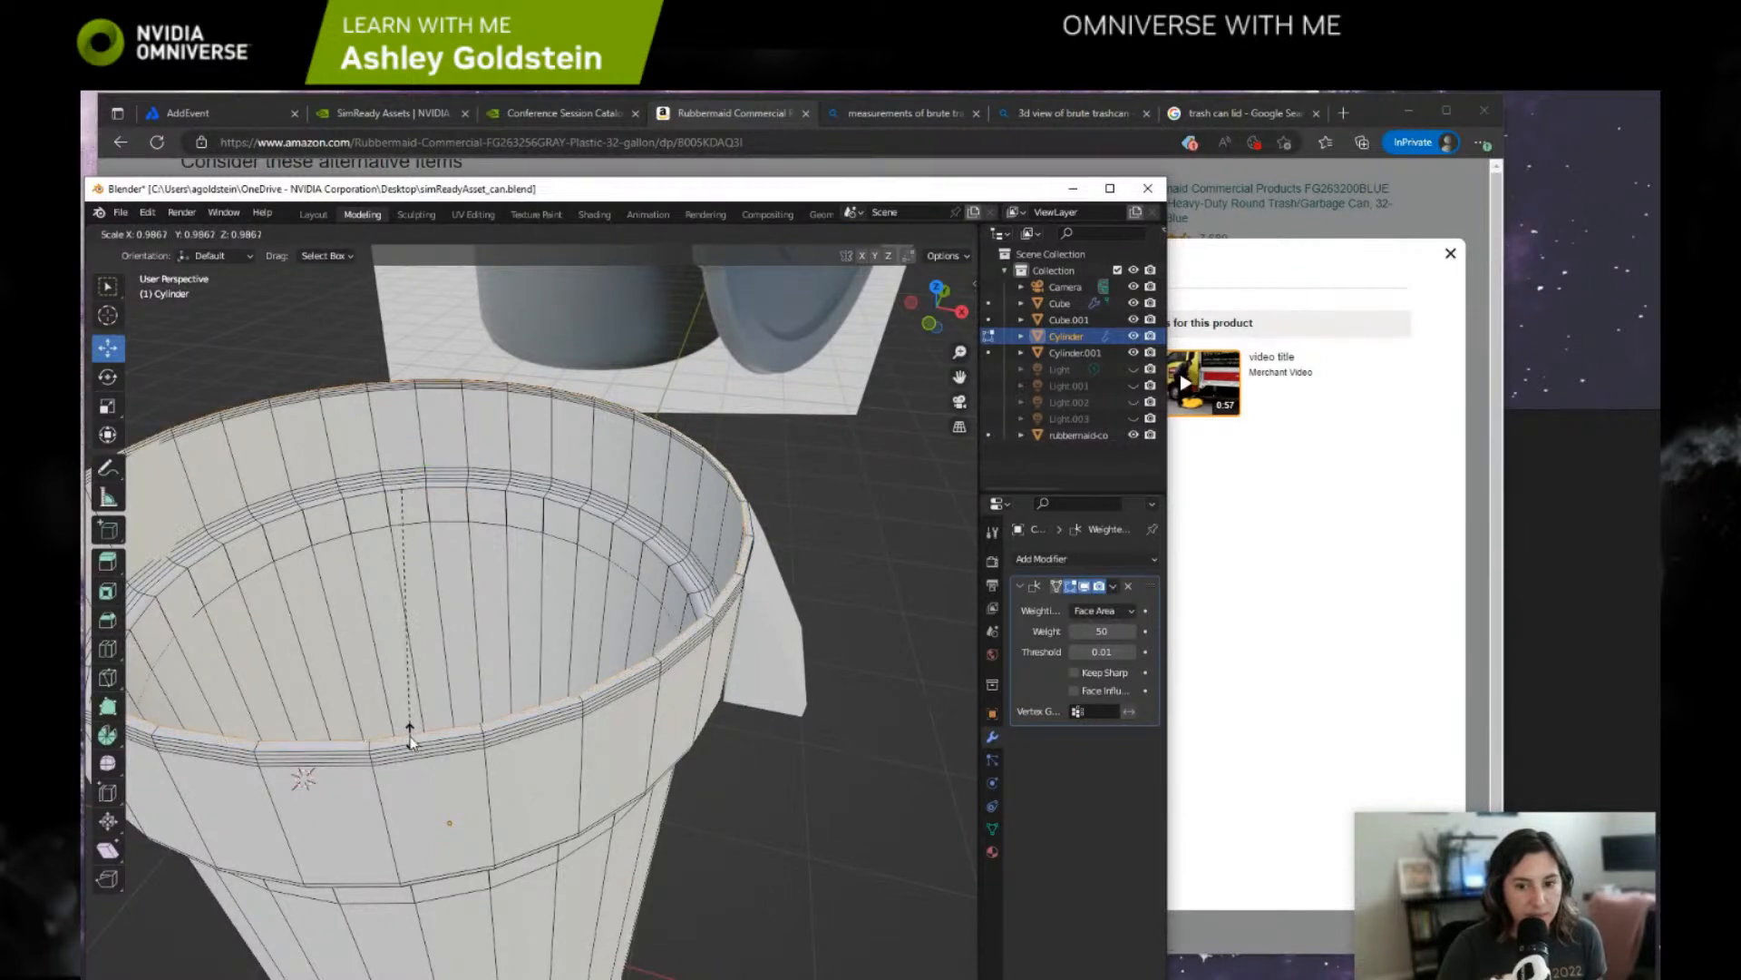
{"action": "left_click", "coordinate": [410, 742]}
{"action": "left_click", "coordinate": [841, 589]}
Examine the can's rim and inner wall and compare them with the rim in the BRUTE reference image.
{"action": "middle_click_drag", "start_coordinate": [841, 589], "coordinate": [975, 553]}
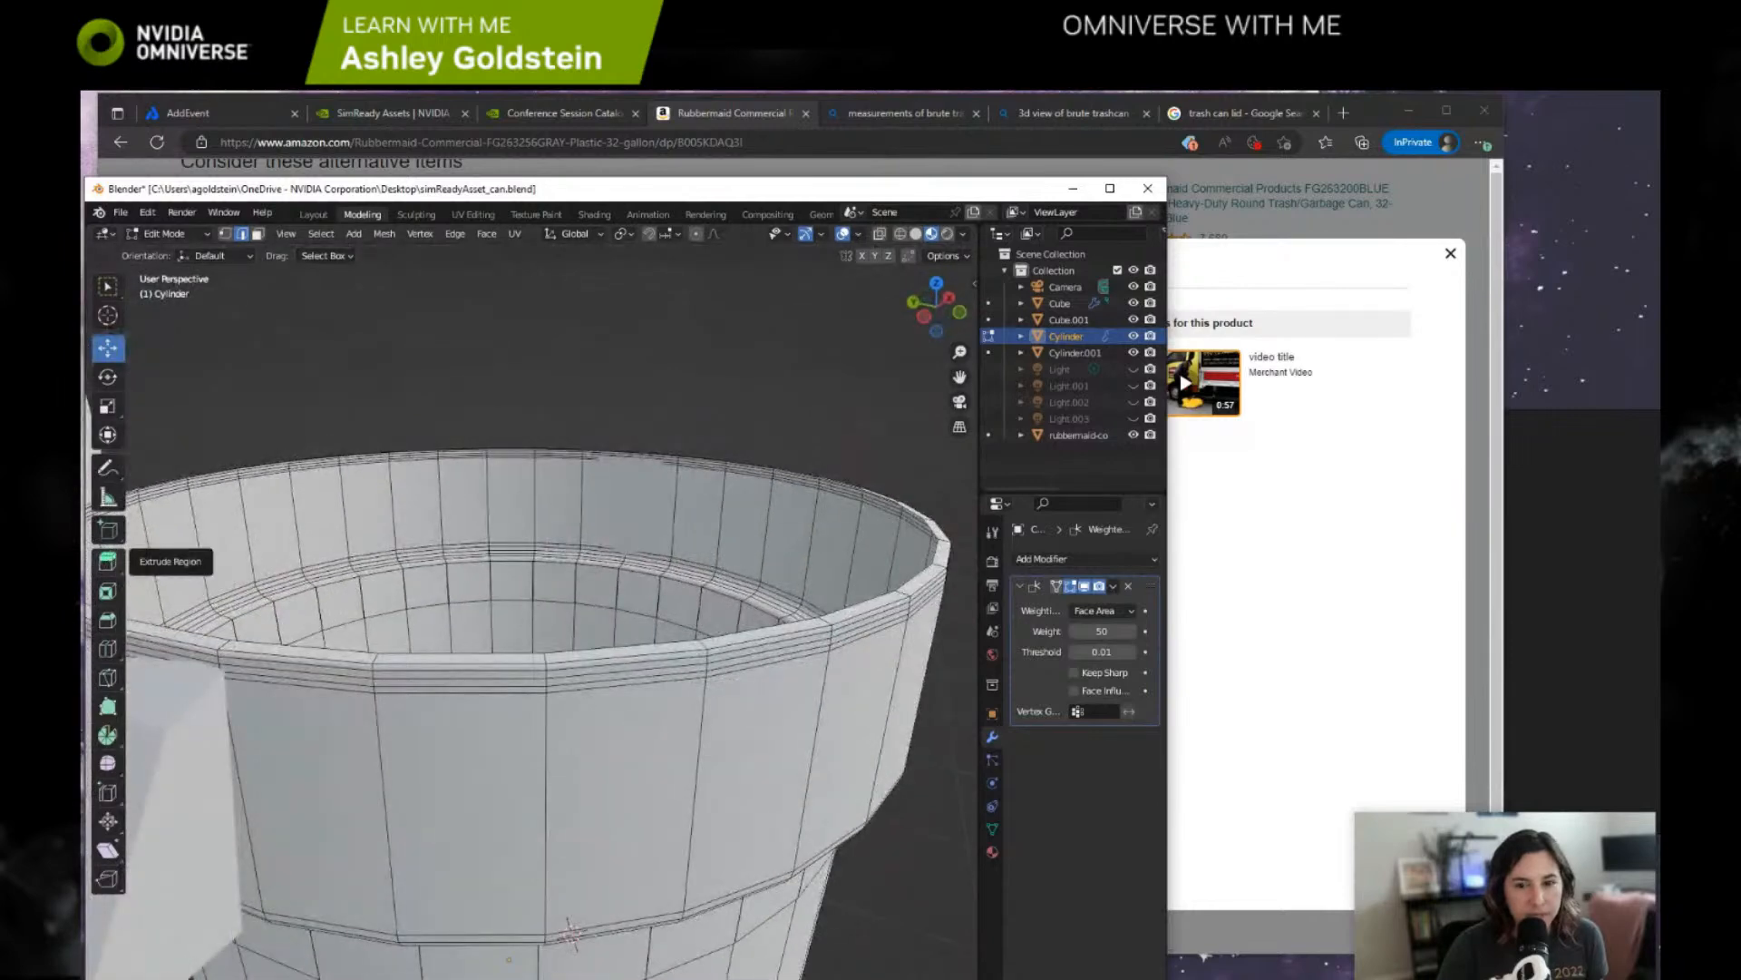
{"action": "scroll", "coordinate": [487, 408], "scroll_direction": "up", "scroll_amount": 4}
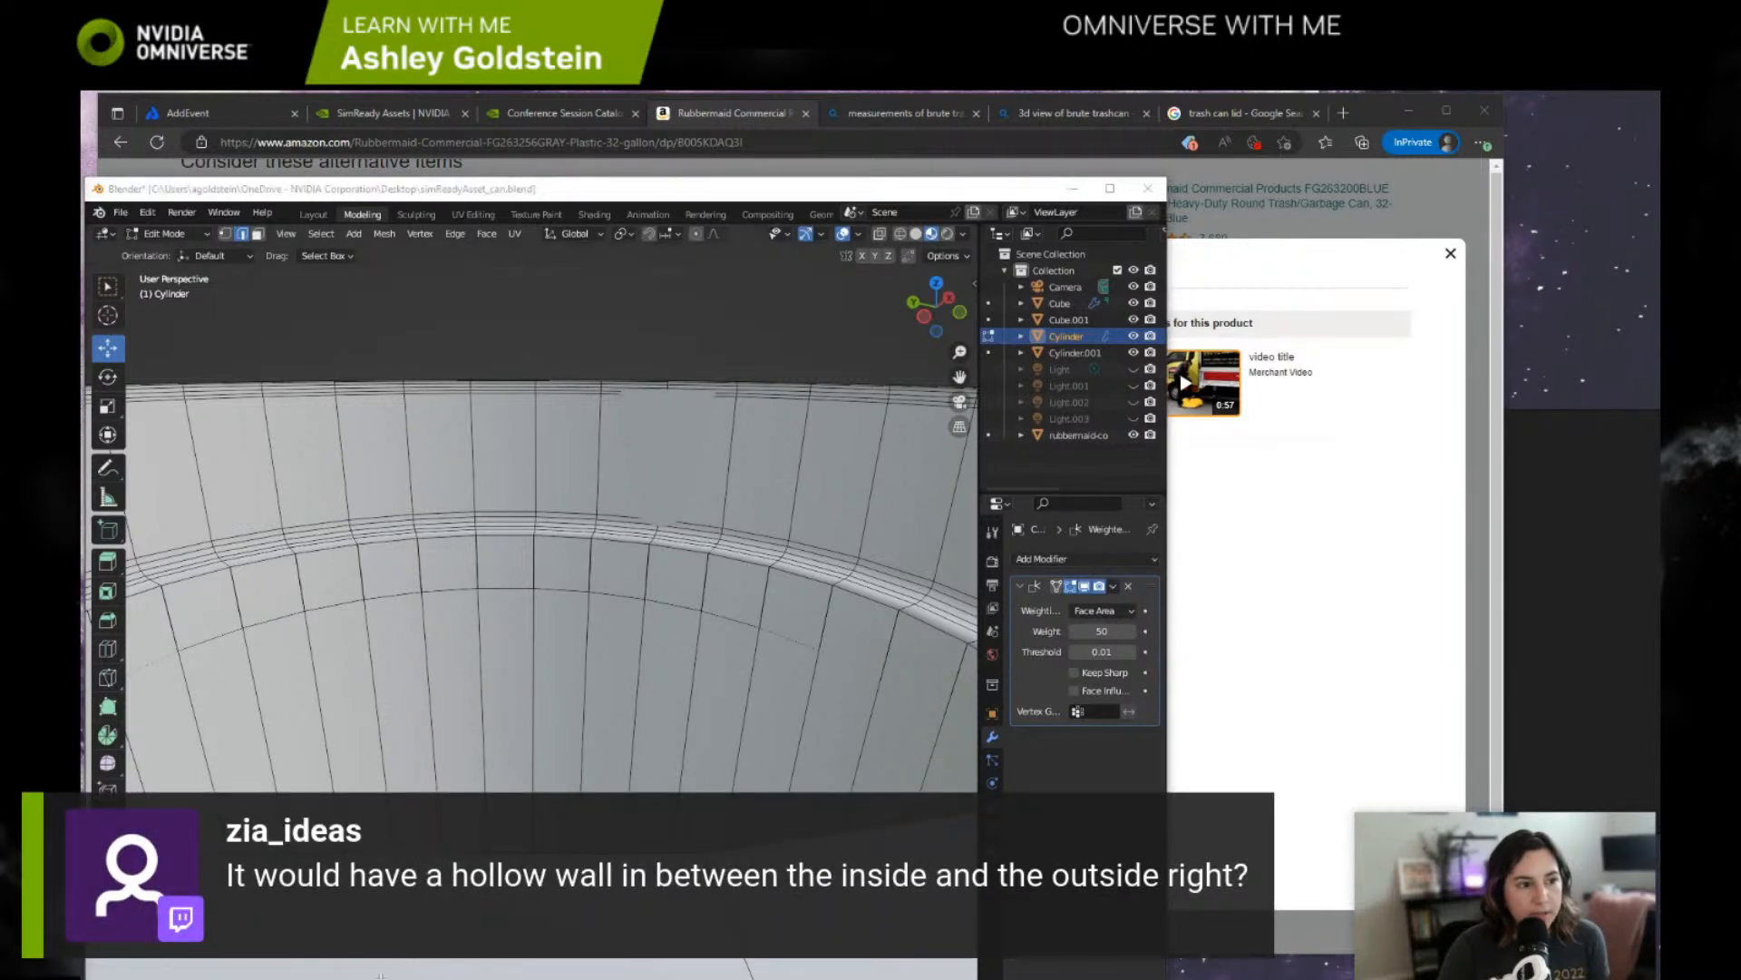
{"action": "right_click", "coordinate": [491, 594]}
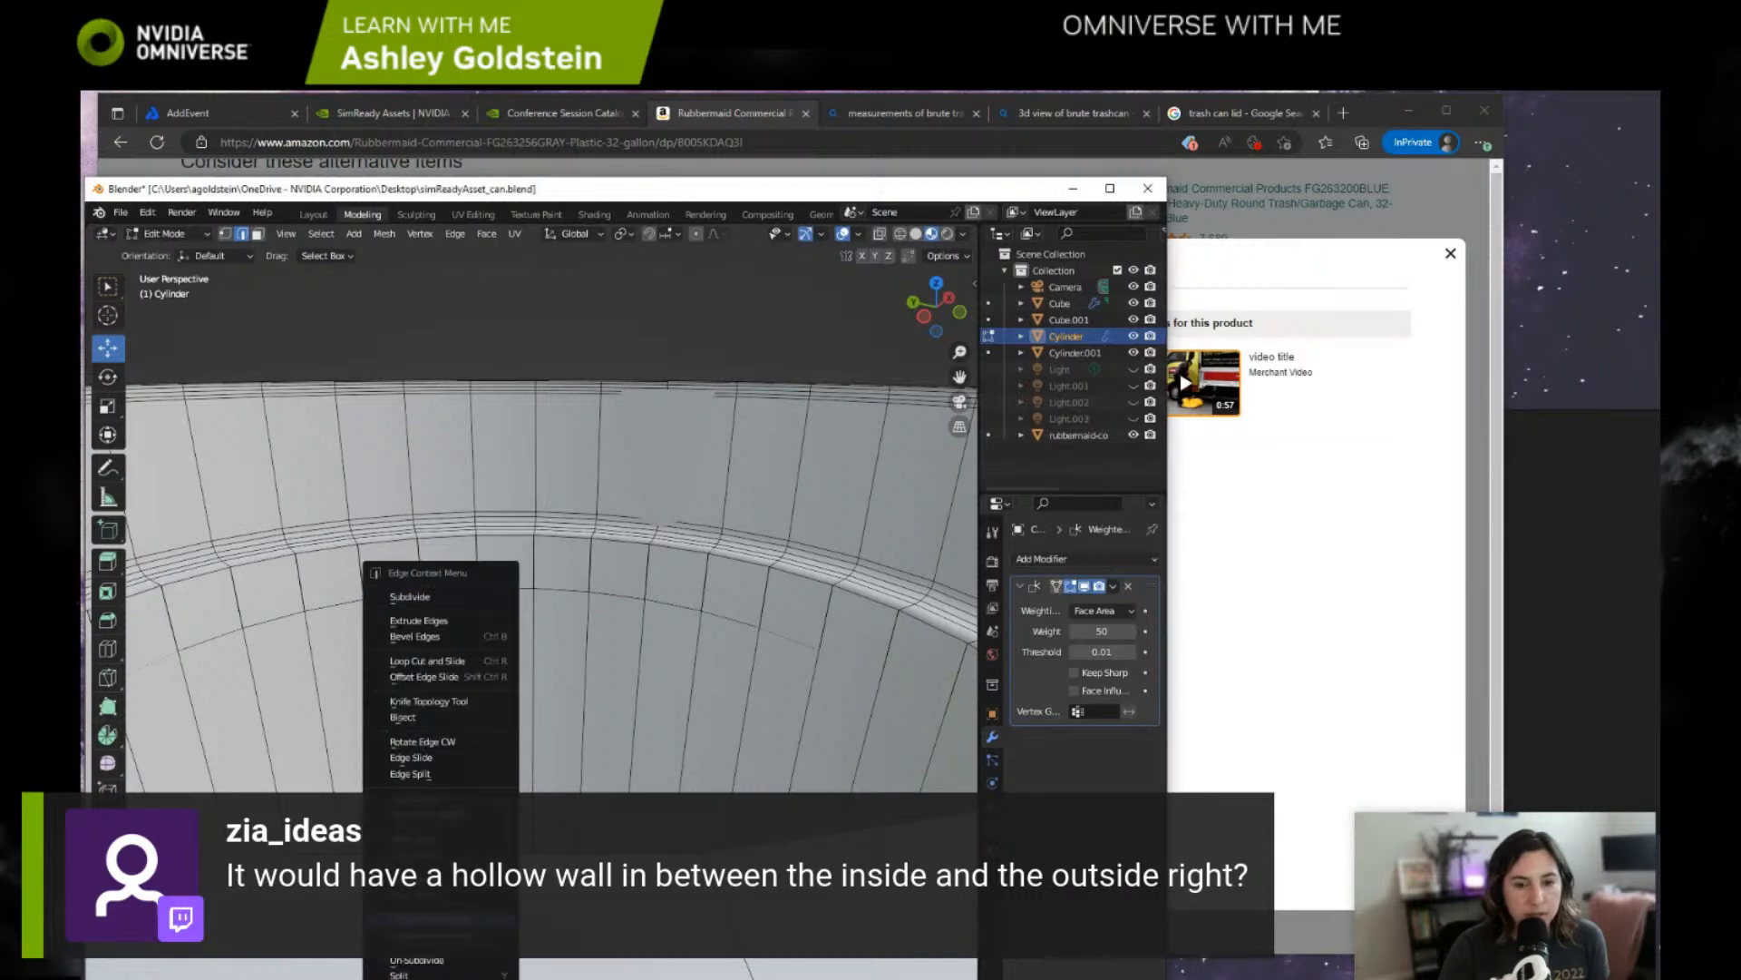
{"action": "middle_click_drag", "start_coordinate": [569, 380], "coordinate": [397, 373]}
{"action": "scroll", "coordinate": [396, 373], "scroll_direction": "down", "scroll_amount": 3}
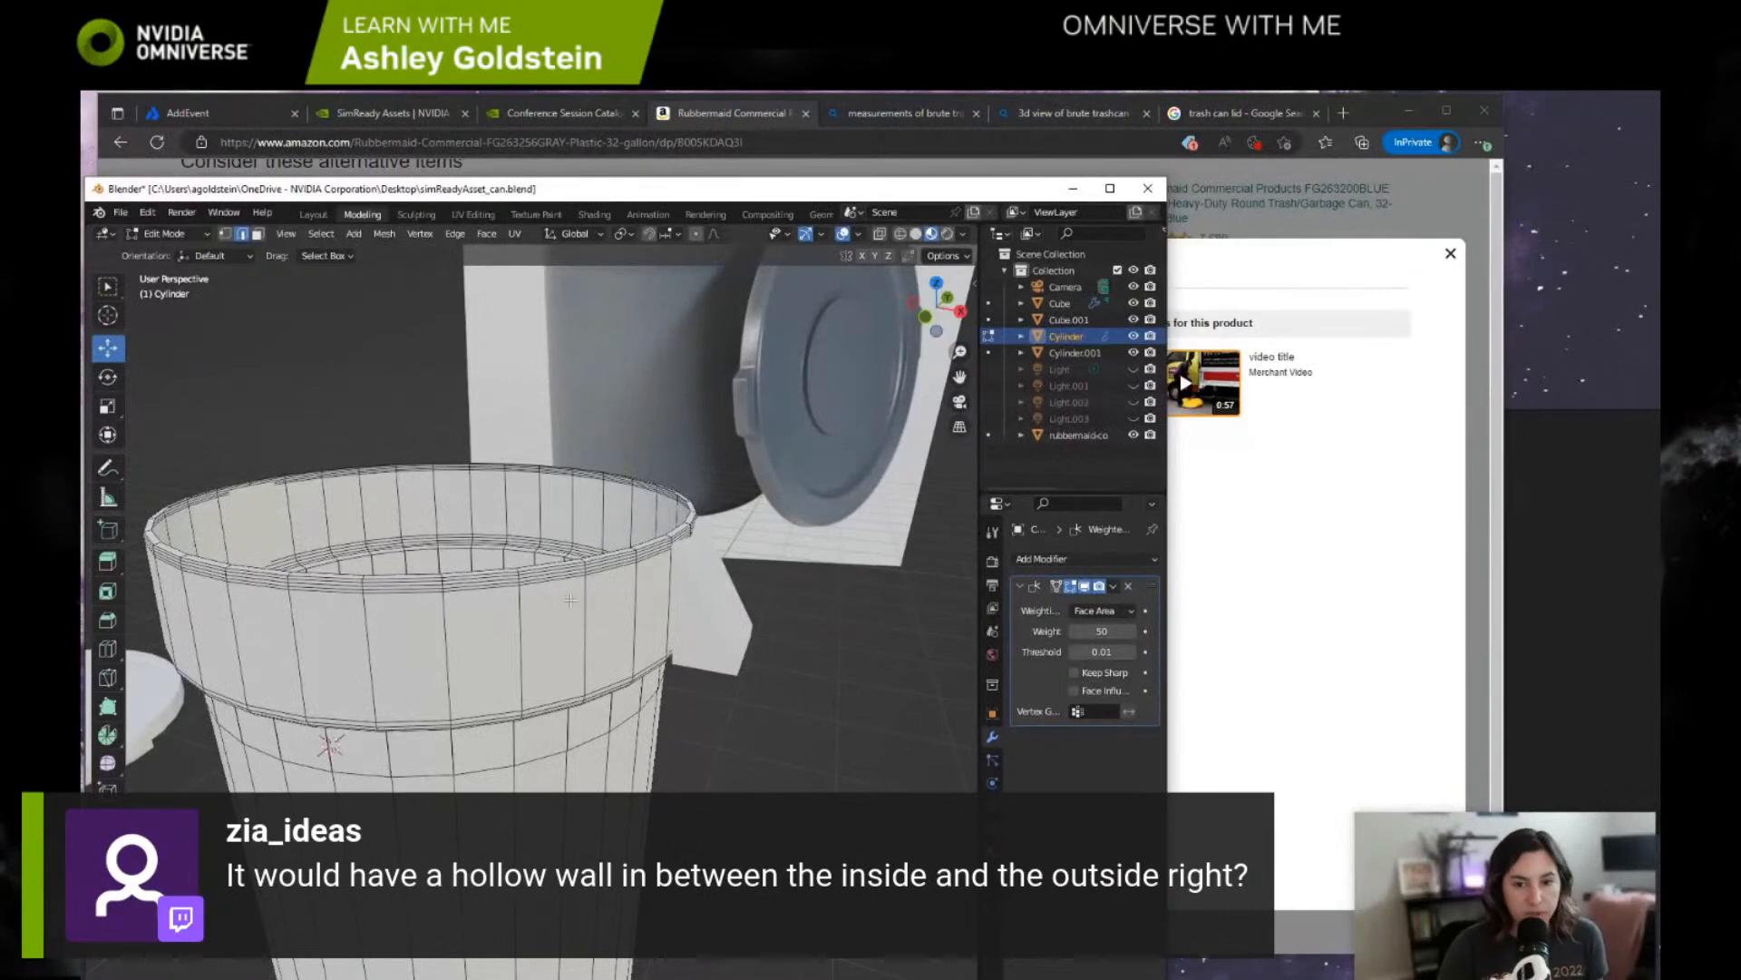
{"action": "mouse_move", "coordinate": [704, 392]}
{"action": "middle_mouse_down", "text": "shift"}
{"action": "mouse_move", "coordinate": [679, 445]}
{"action": "mouse_move", "coordinate": [556, 540]}
{"action": "middle_mouse_up", "text": "shift"}
{"action": "middle_click_drag", "start_coordinate": [601, 333], "coordinate": [626, 637], "text": "shift"}
{"action": "scroll", "coordinate": [626, 636], "scroll_direction": "up", "scroll_amount": 4}
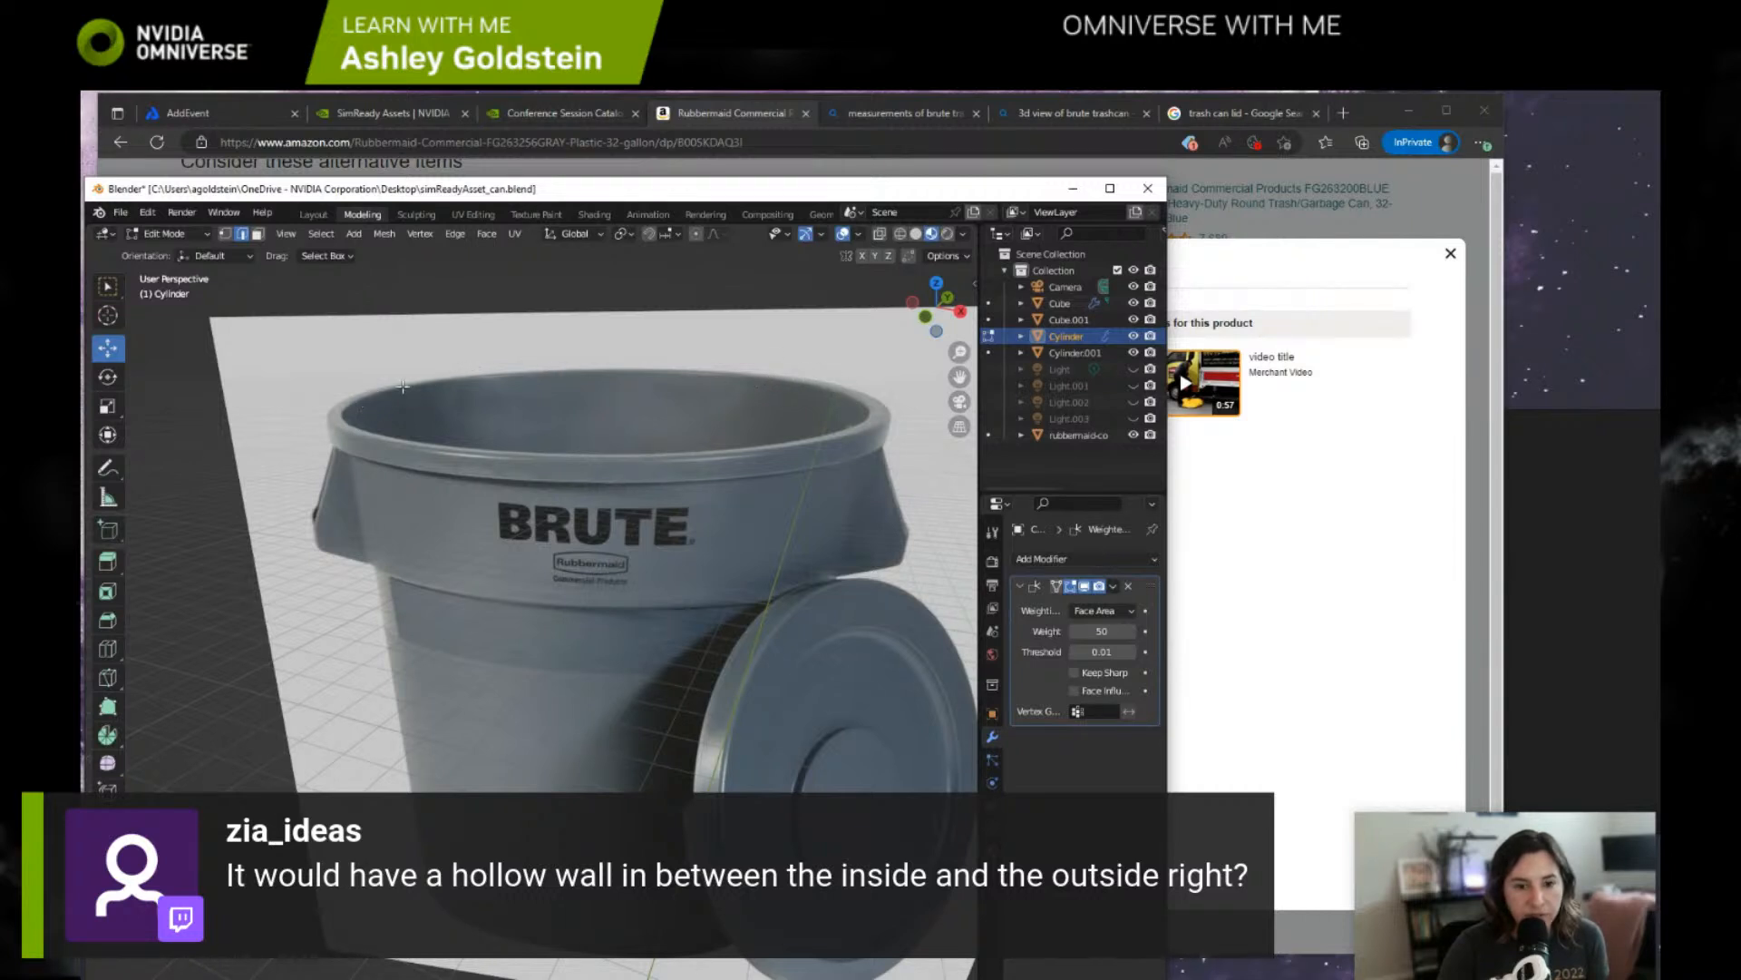
Inspect the can mesh's inner wall and rim edge up close, from above and from the side.
{"action": "scroll", "coordinate": [573, 497], "scroll_direction": "down", "scroll_amount": 3}
{"action": "scroll", "coordinate": [434, 661], "scroll_direction": "down", "scroll_amount": 4}
{"action": "middle_click_drag", "start_coordinate": [425, 769], "coordinate": [601, 538], "text": "shift"}
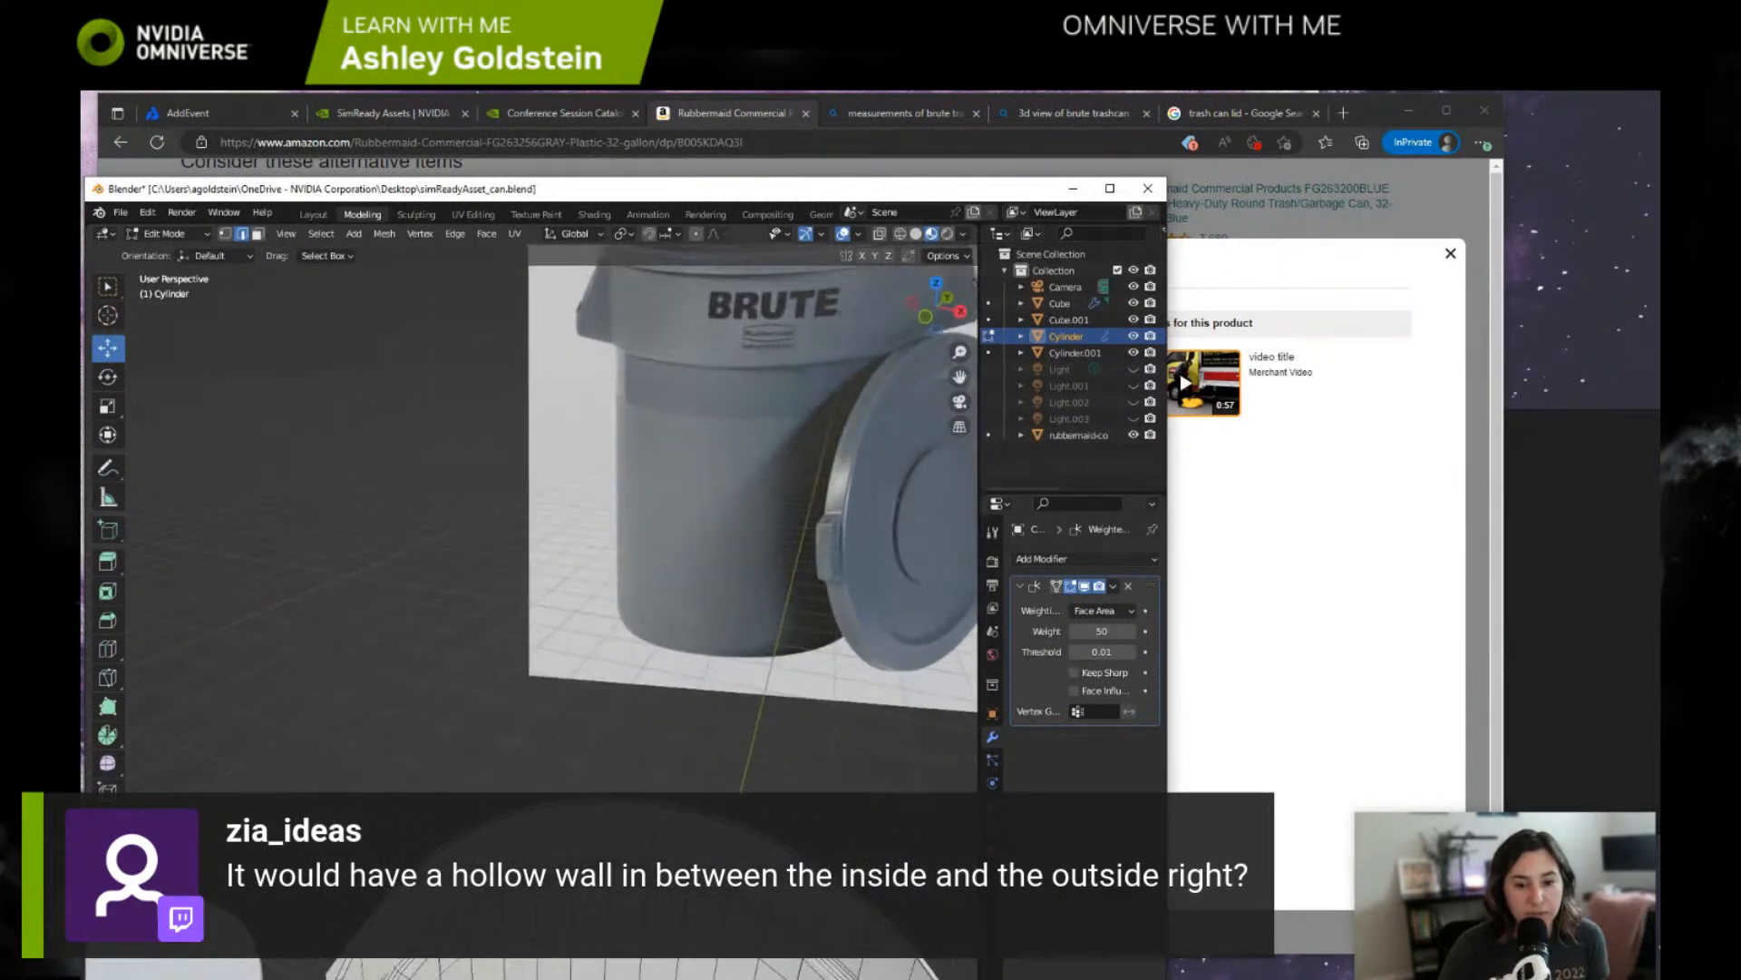
{"action": "middle_click_drag", "start_coordinate": [544, 761], "coordinate": [466, 487], "text": "shift"}
{"action": "scroll", "coordinate": [585, 515], "scroll_direction": "up", "scroll_amount": 2}
{"action": "scroll", "coordinate": [441, 517], "scroll_direction": "up", "scroll_amount": 4}
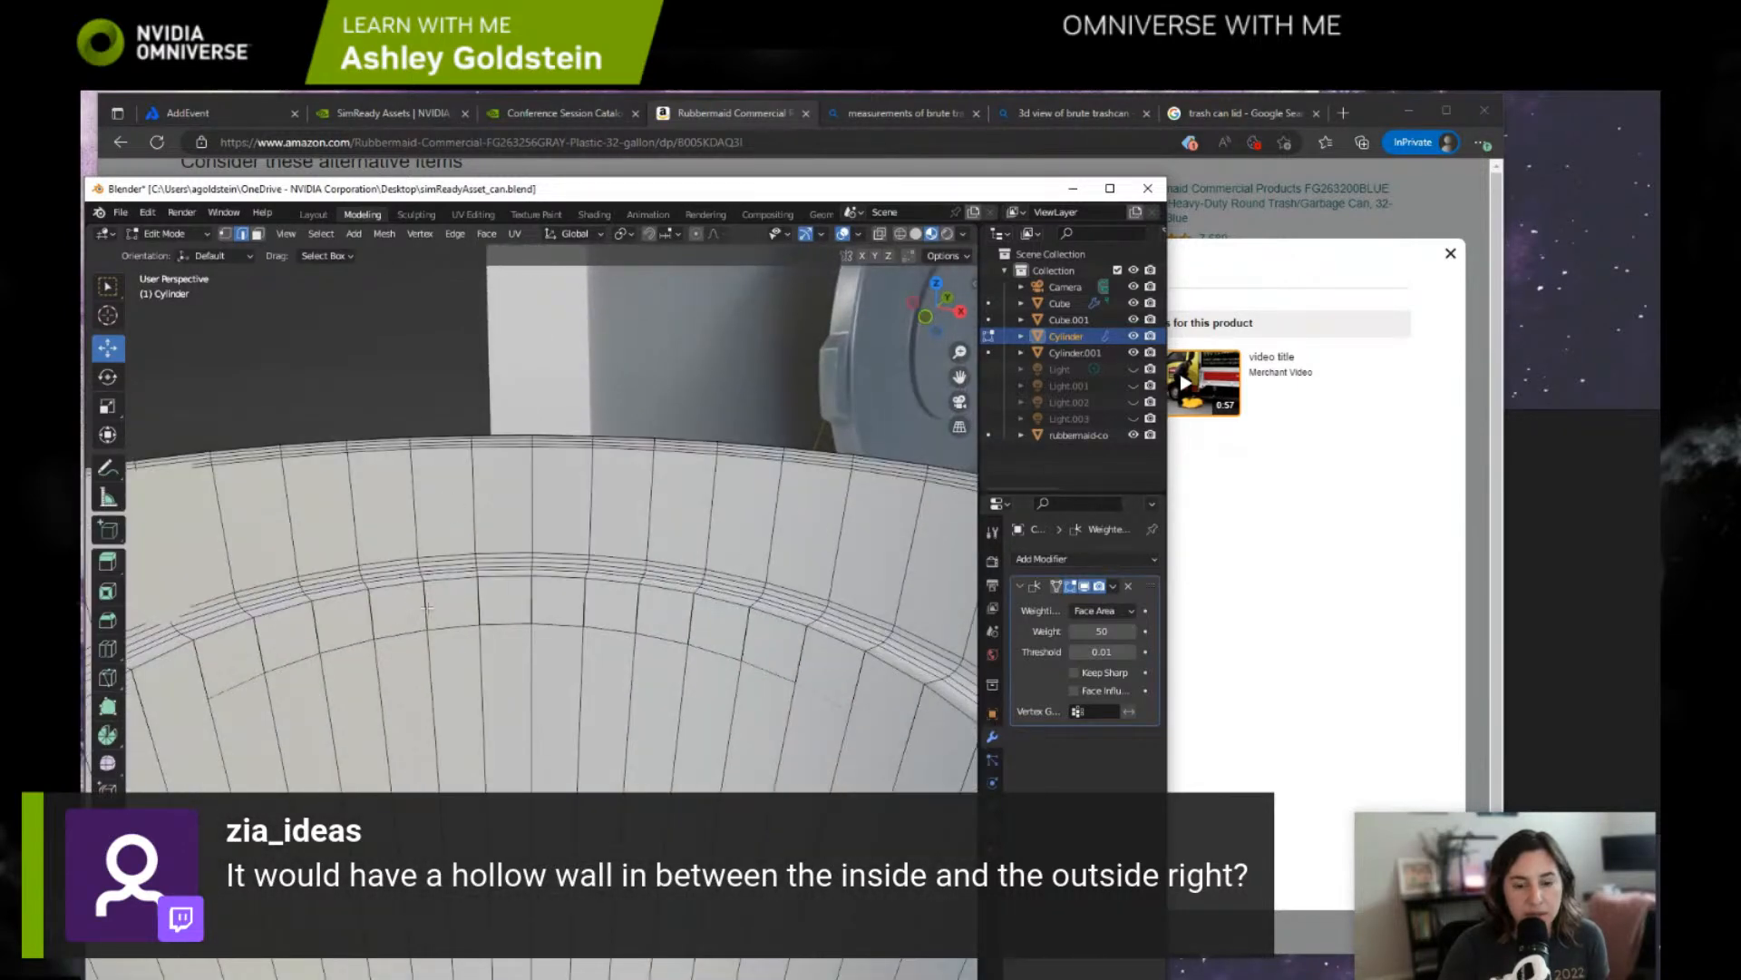
{"action": "middle_click_drag", "start_coordinate": [423, 615], "coordinate": [696, 642]}
{"action": "scroll", "coordinate": [649, 544], "scroll_direction": "up", "scroll_amount": 4}
{"action": "mouse_move", "coordinate": [618, 470]}
{"action": "middle_mouse_down", "text": "shift"}
{"action": "mouse_move", "coordinate": [616, 534]}
{"action": "mouse_move", "coordinate": [595, 477]}
{"action": "mouse_move", "coordinate": [591, 490]}
{"action": "middle_mouse_up", "text": "shift"}
{"action": "scroll", "coordinate": [590, 490], "scroll_direction": "up", "scroll_amount": 1}
{"action": "middle_click_drag", "start_coordinate": [505, 590], "coordinate": [503, 544]}
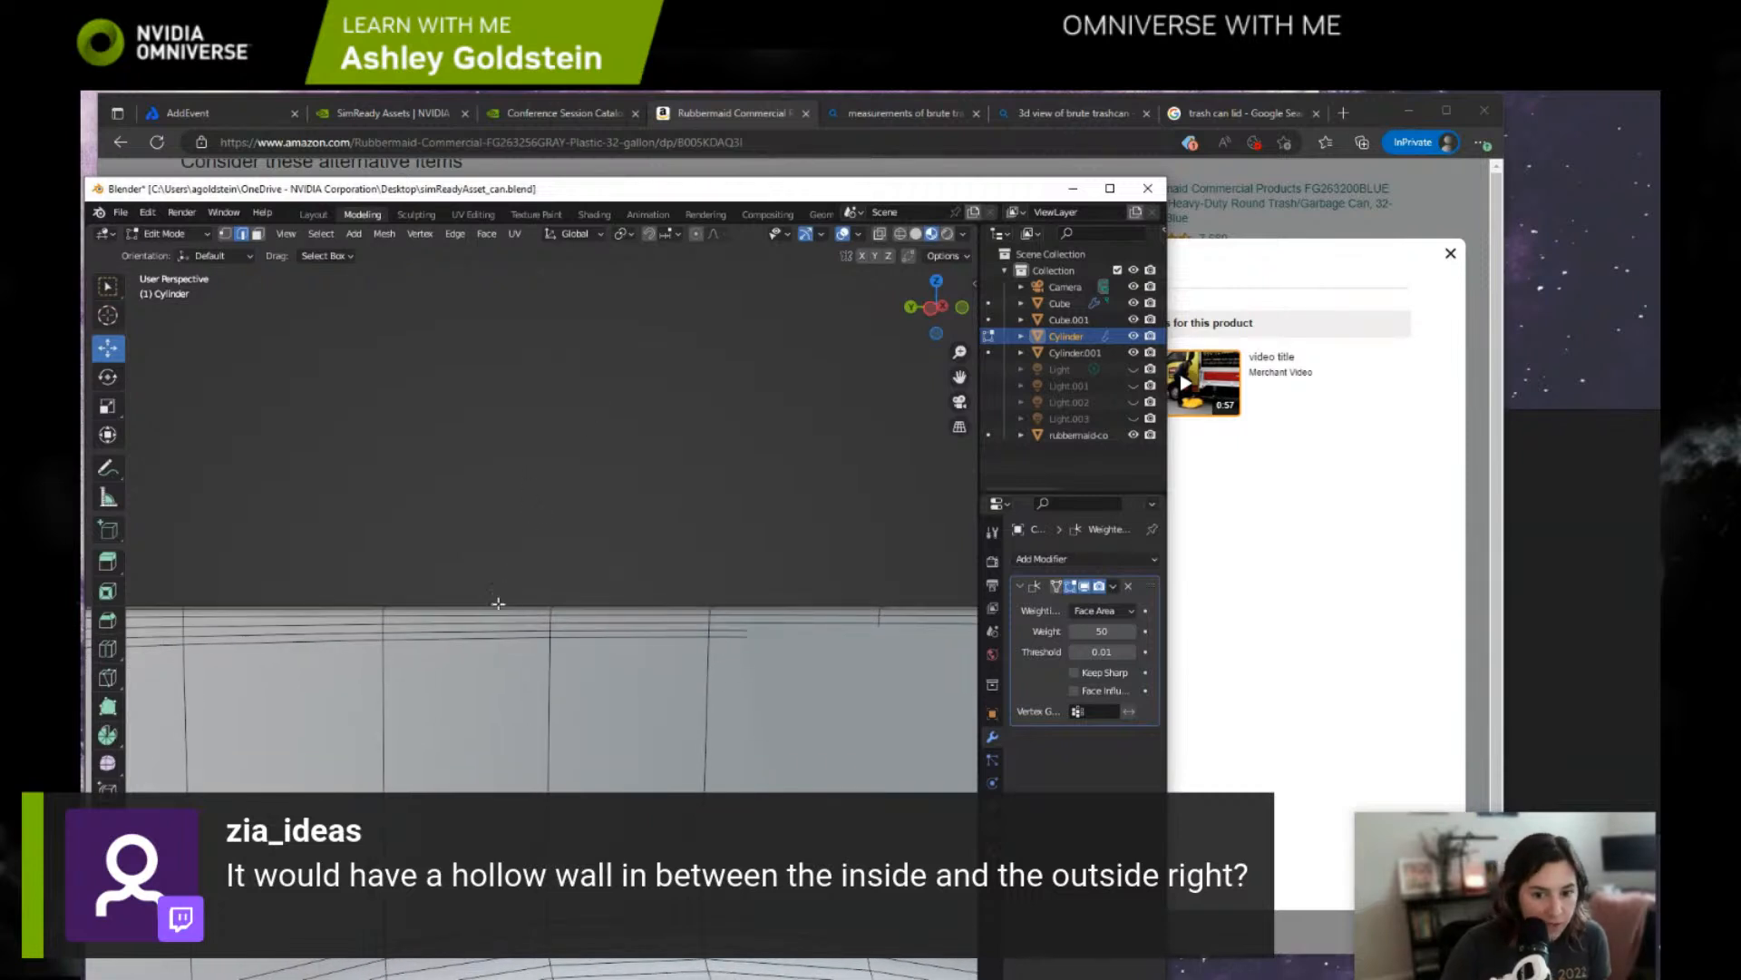
{"action": "middle_click_drag", "start_coordinate": [444, 602], "coordinate": [515, 570]}
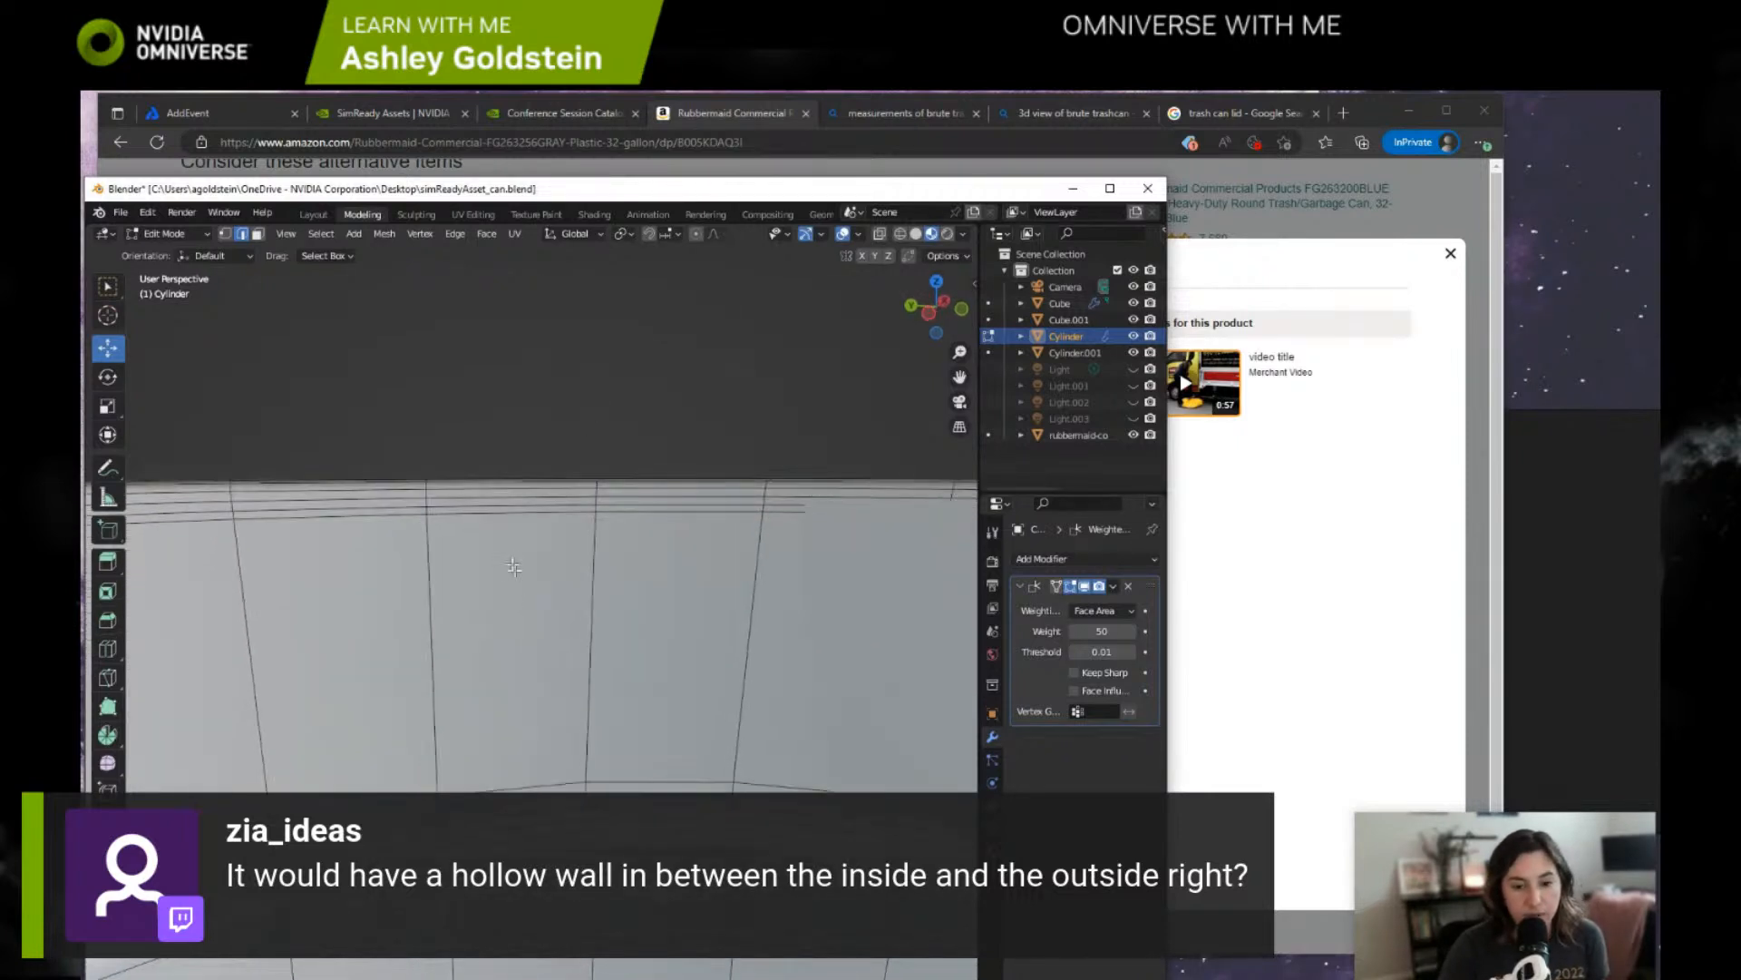
{"action": "middle_click_drag", "start_coordinate": [601, 433], "coordinate": [594, 537]}
{"action": "scroll", "coordinate": [594, 537], "scroll_direction": "down", "scroll_amount": 8}
{"action": "scroll", "coordinate": [522, 637], "scroll_direction": "up", "scroll_amount": 3}
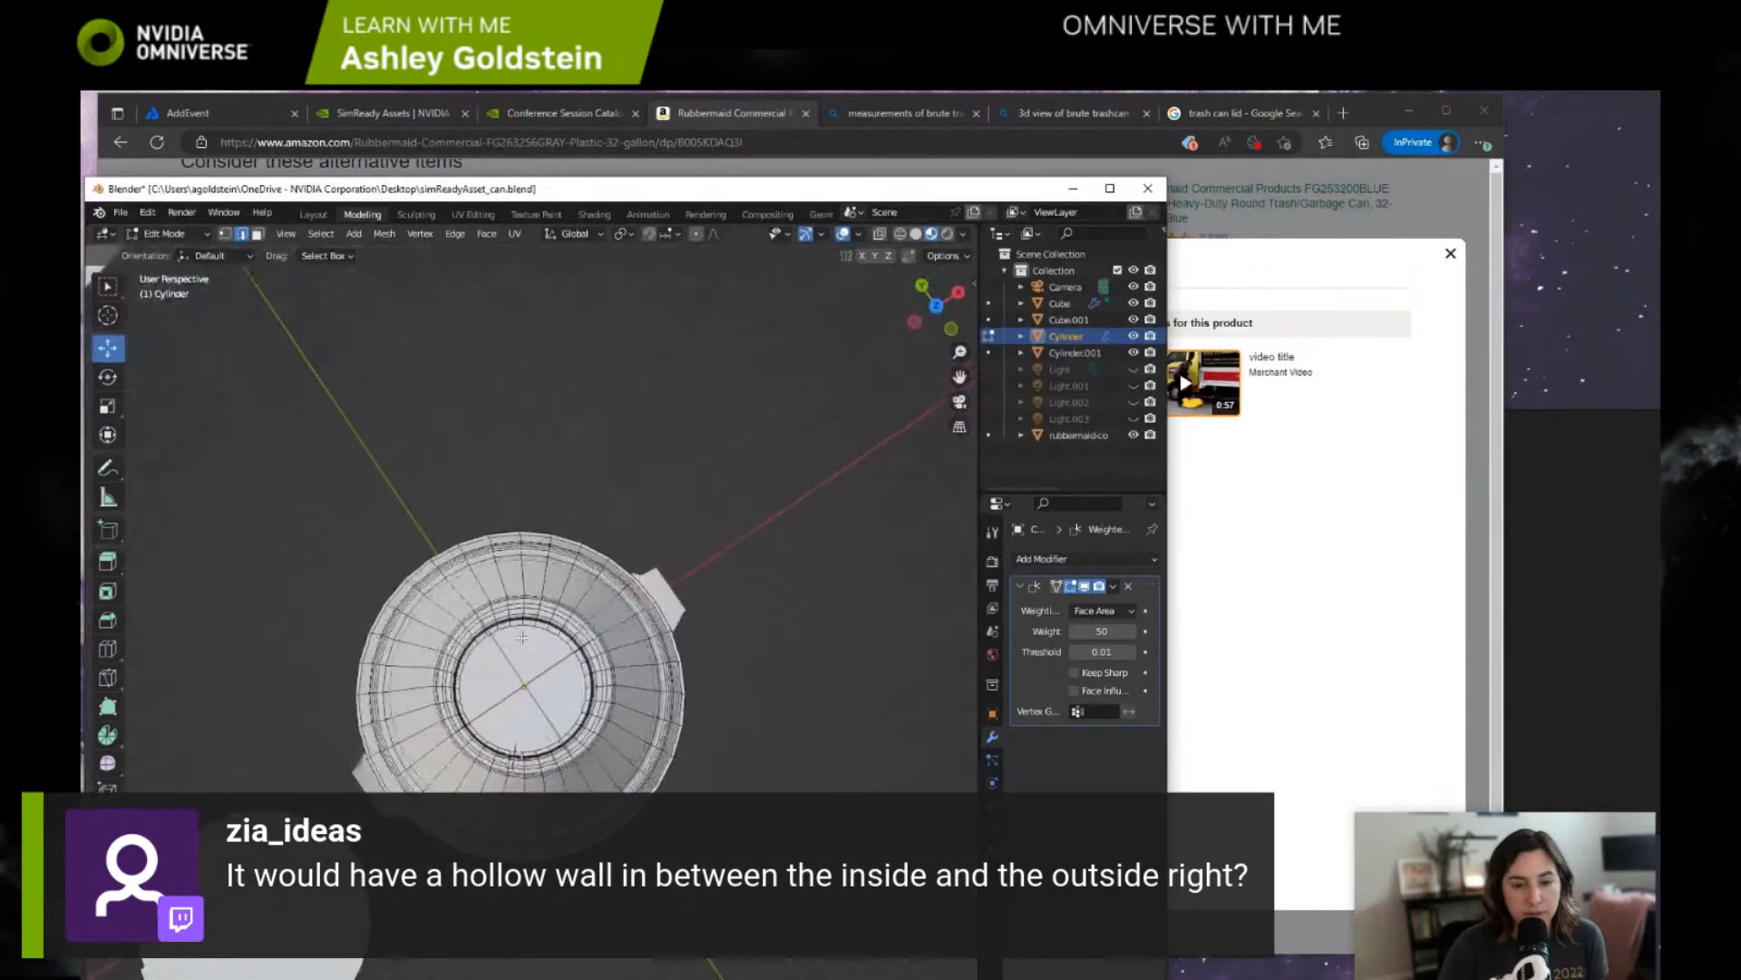
{"action": "middle_click_drag", "start_coordinate": [521, 637], "coordinate": [488, 571]}
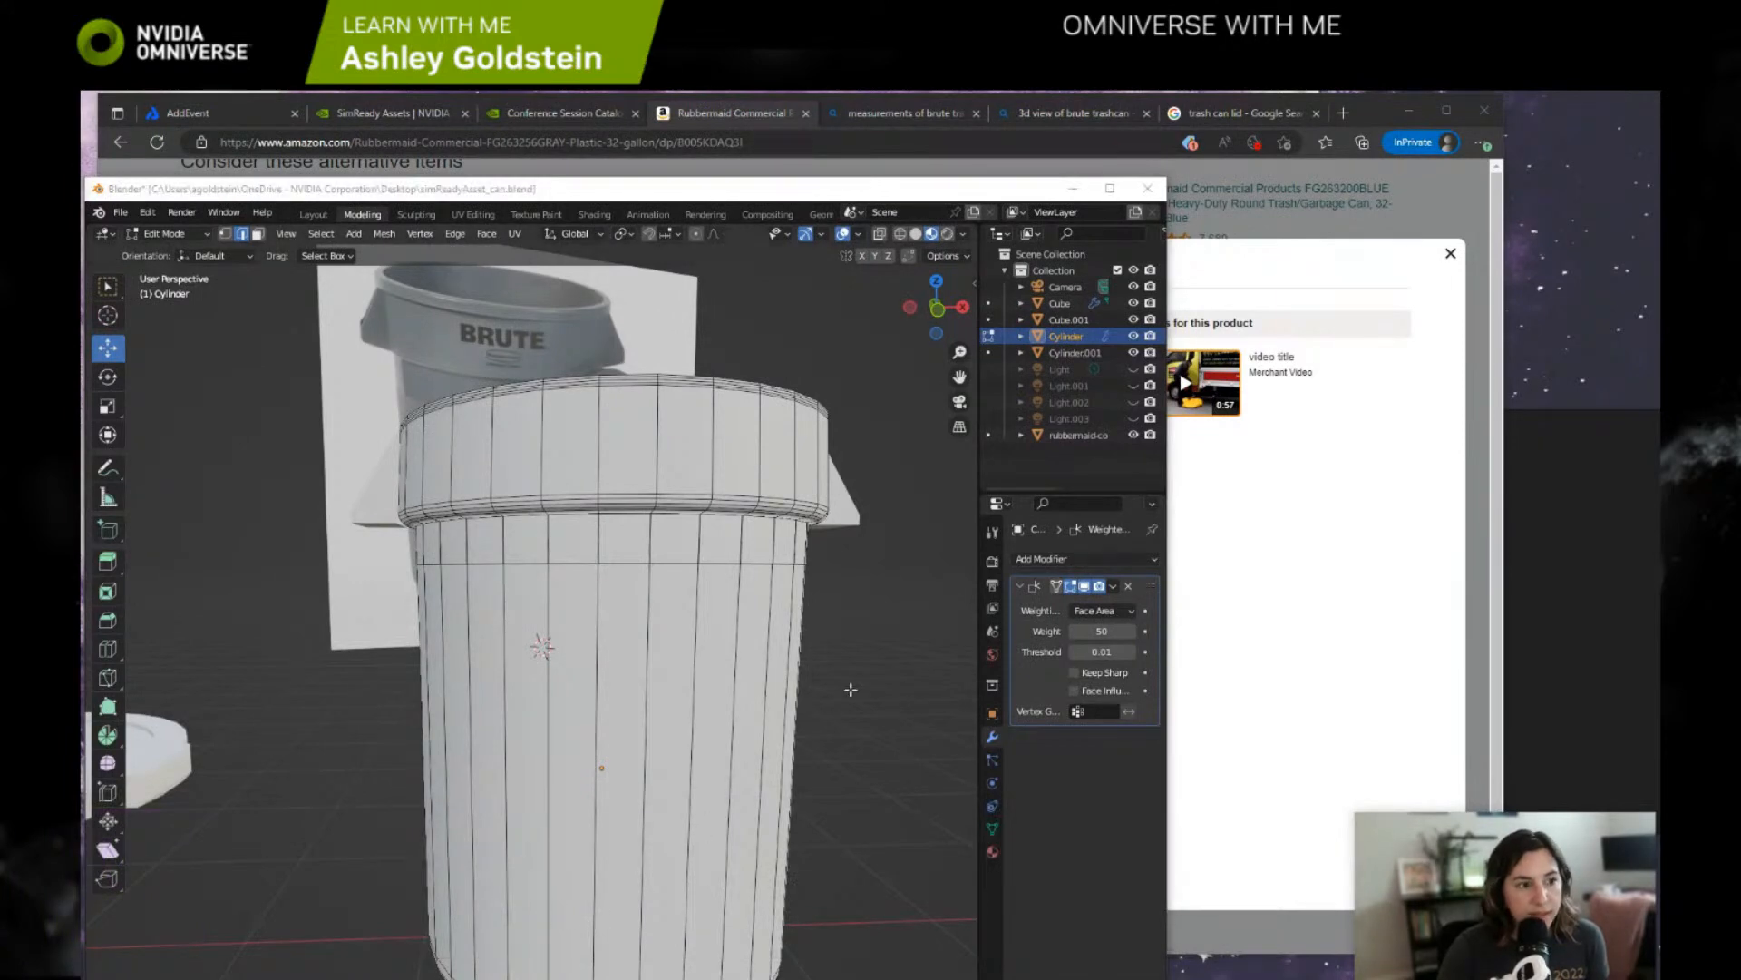
{"action": "middle_click_drag", "start_coordinate": [789, 667], "coordinate": [677, 509]}
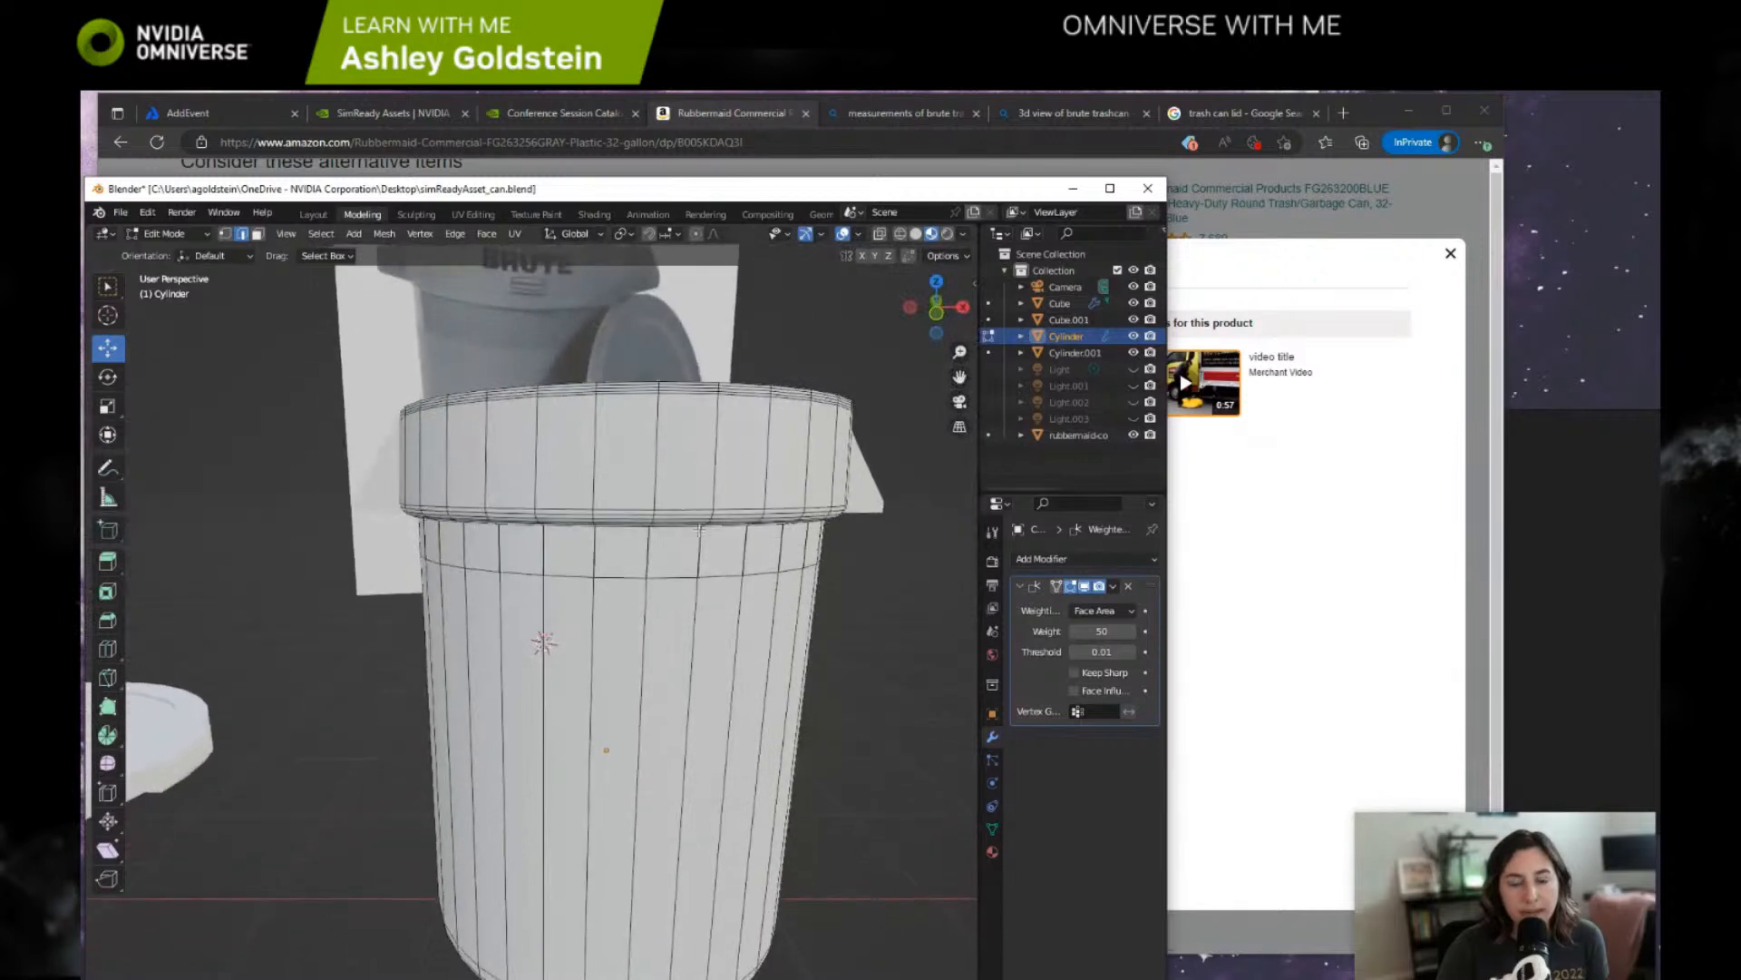
Switch to the reference image board and examine the photo of the open gray can's interior.
{"action": "left_click", "coordinate": [1576, 516]}
{"action": "scroll", "coordinate": [1369, 637], "scroll_direction": "up", "scroll_amount": 5}
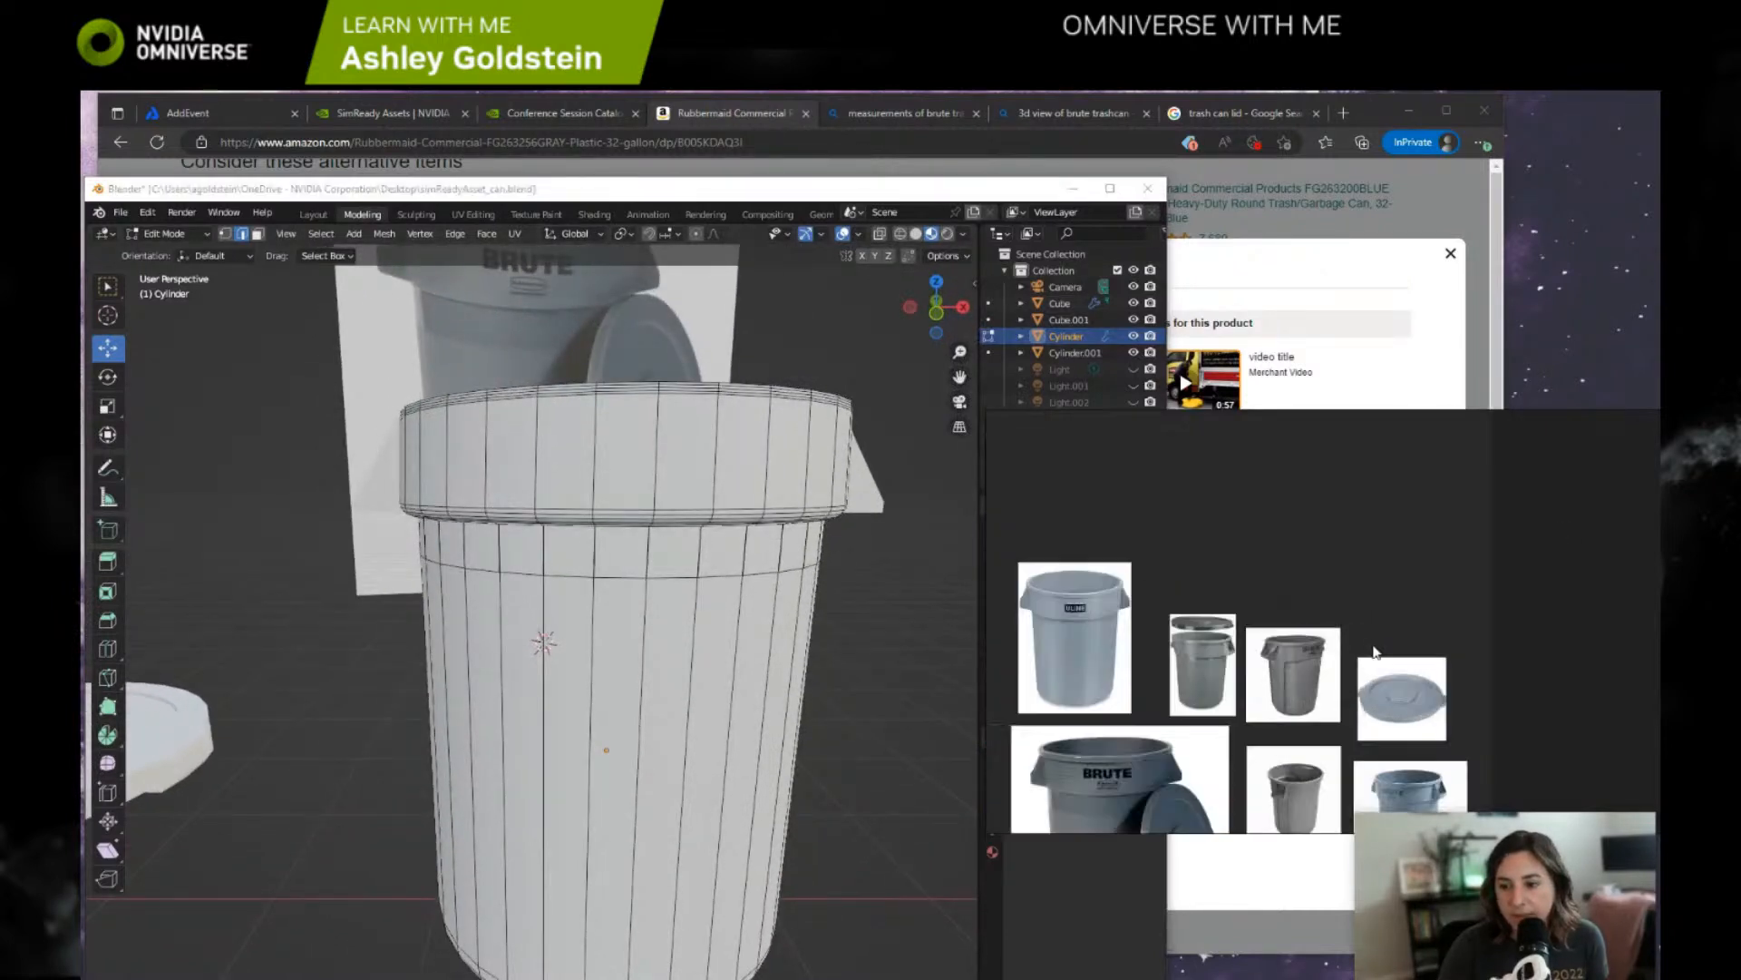
{"action": "scroll", "coordinate": [1381, 687], "scroll_direction": "up", "scroll_amount": 6}
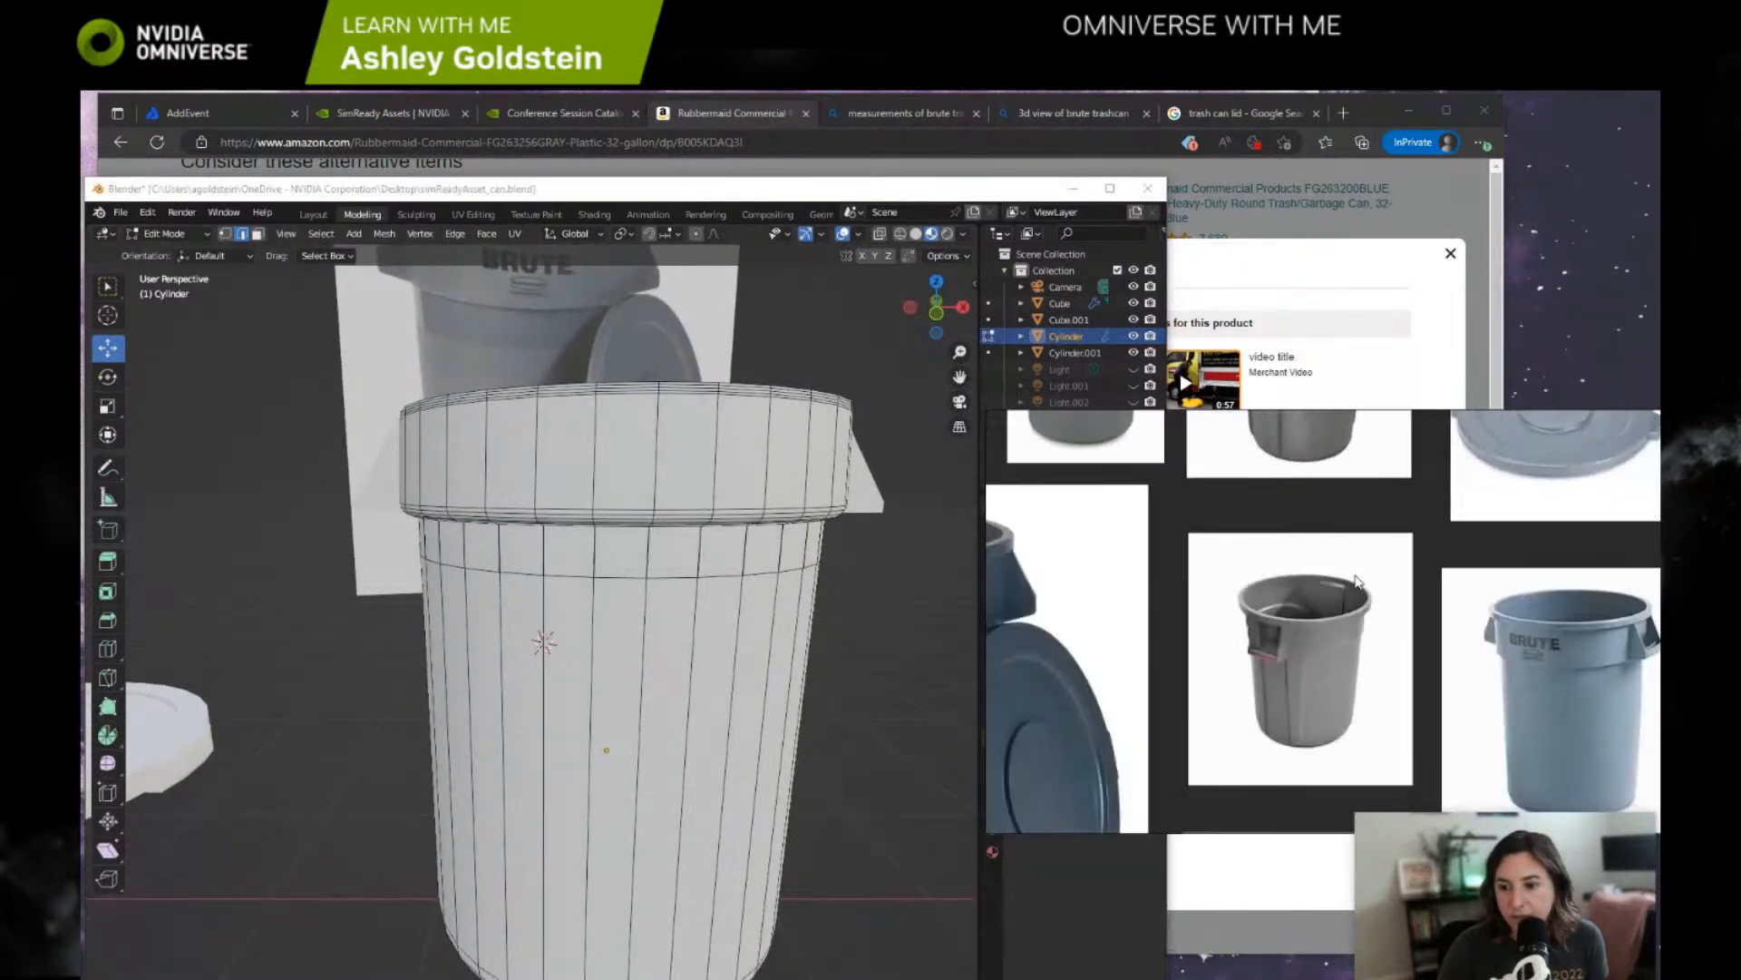
Examine the open gray can's inner rim and handle up close in the reference photo.
{"action": "scroll", "coordinate": [1311, 513], "scroll_direction": "up", "scroll_amount": 3}
{"action": "scroll", "coordinate": [1267, 562], "scroll_direction": "up", "scroll_amount": 2}
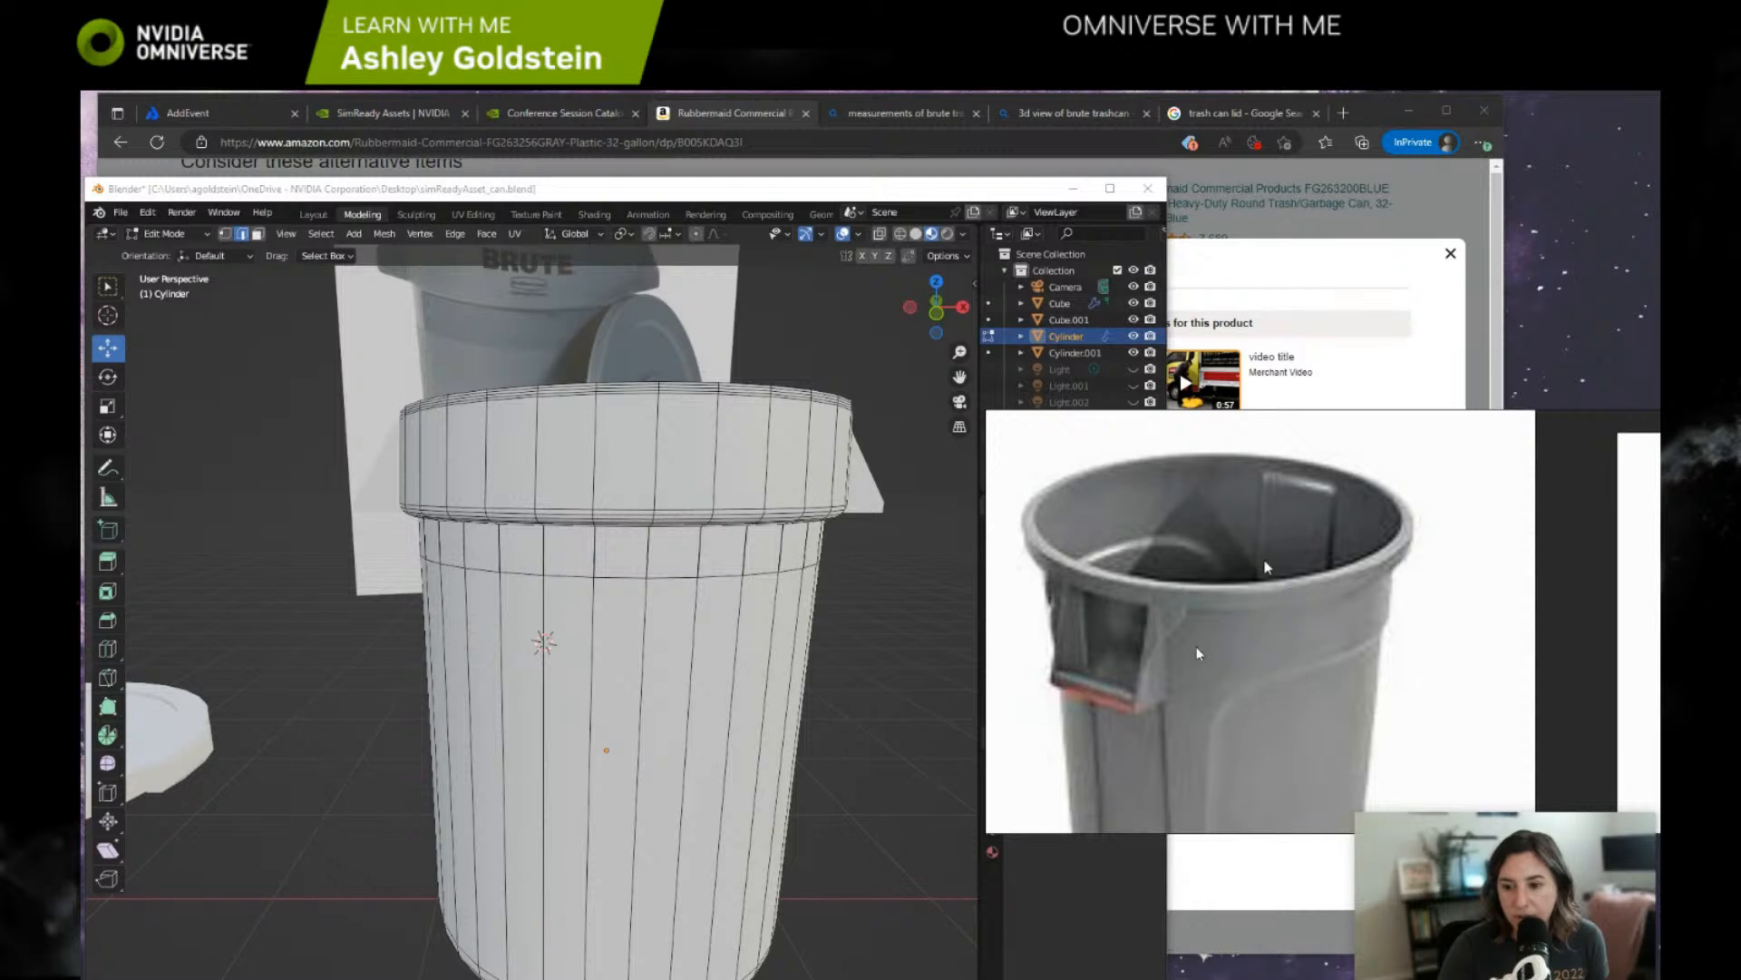
{"action": "middle_click_drag", "start_coordinate": [1172, 569], "coordinate": [1171, 594]}
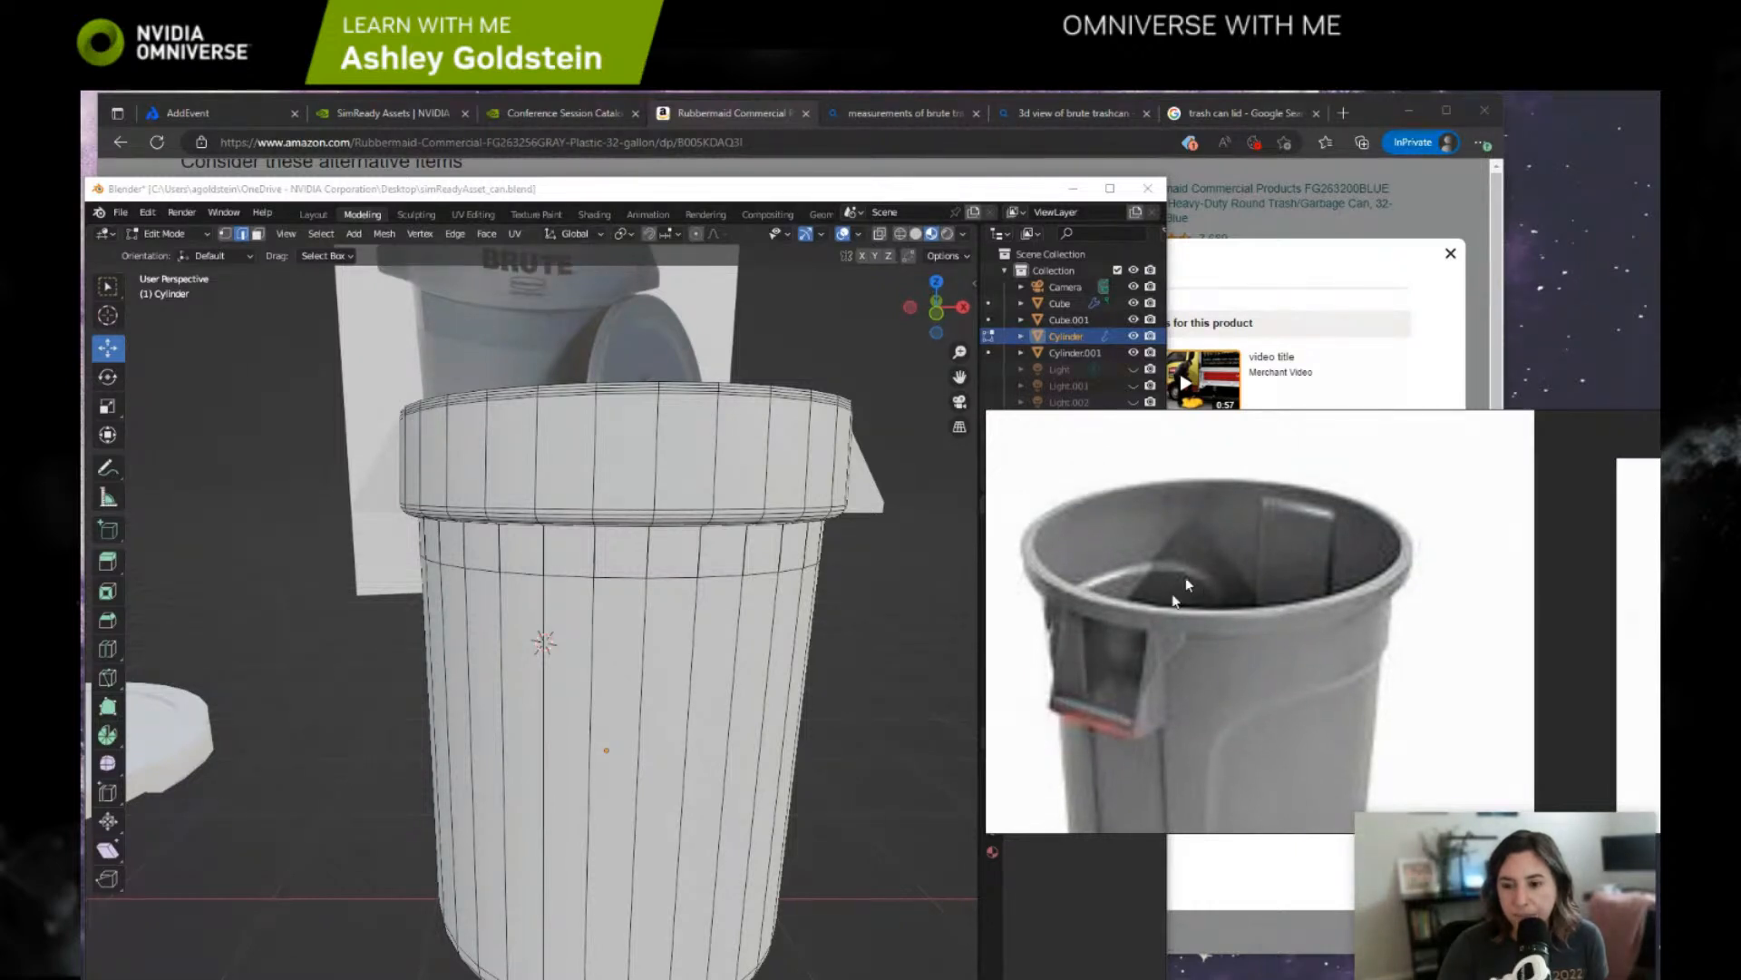
{"action": "middle_click_drag", "start_coordinate": [1151, 579], "coordinate": [1188, 562]}
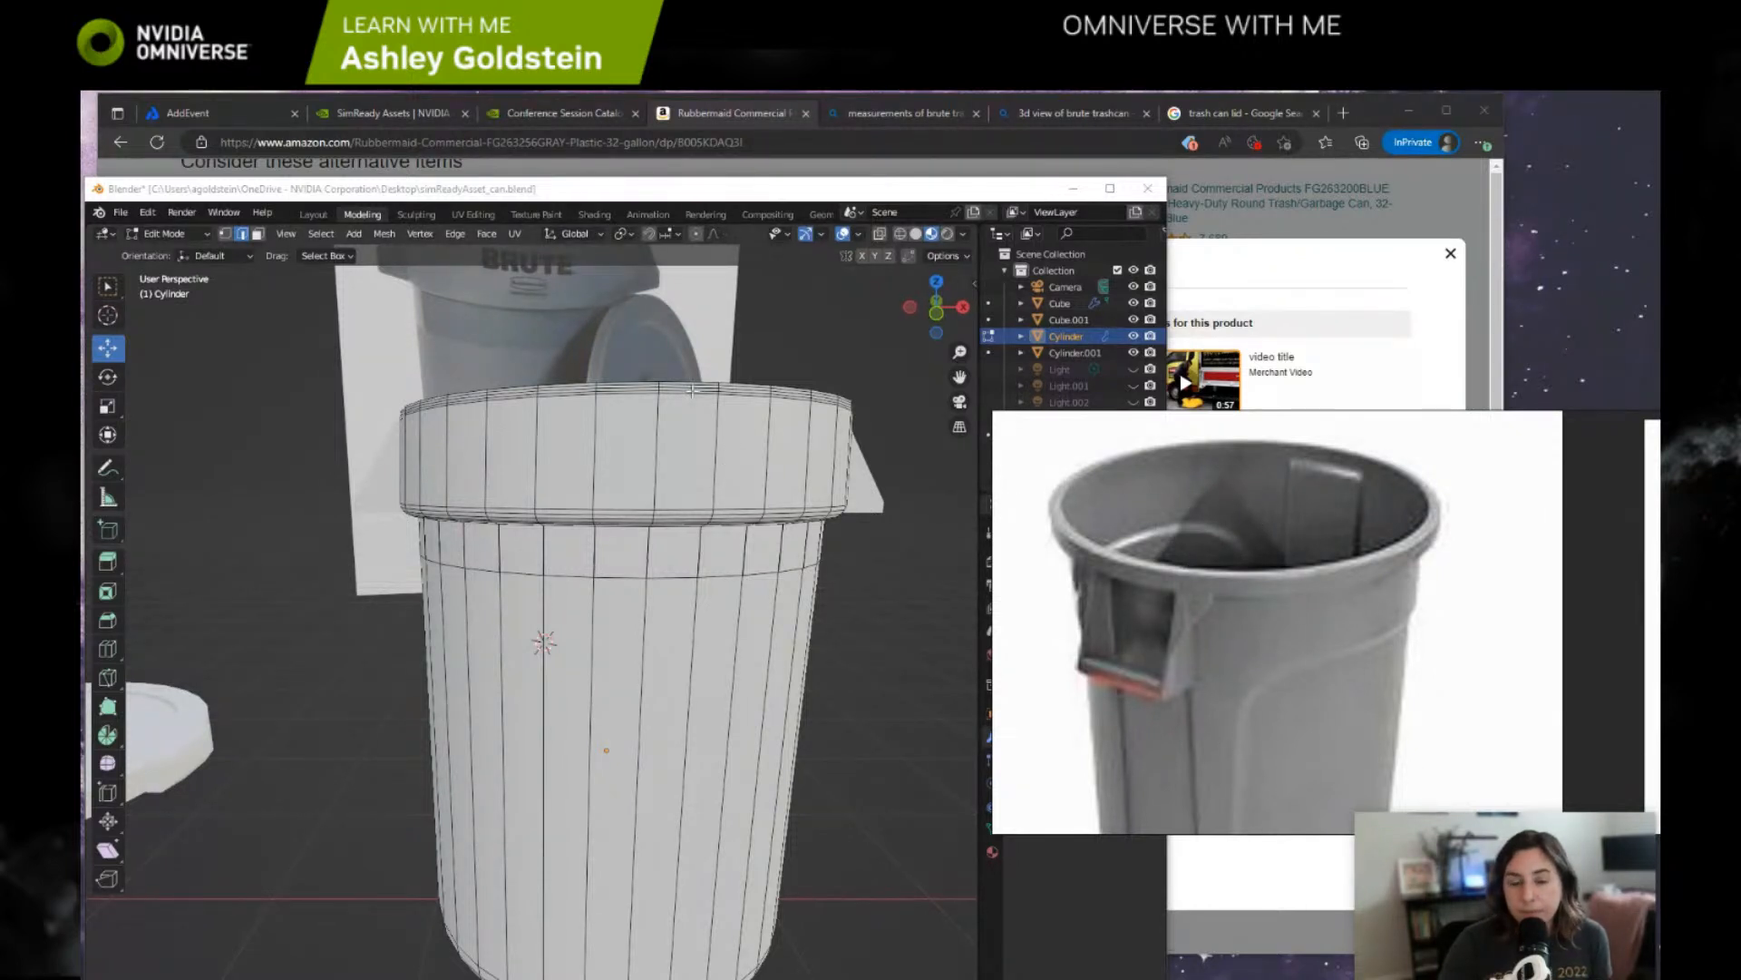
Inspect the can mesh's inner wall and rim from above and from the side, alongside the gray can photo.
{"action": "middle_click_drag", "start_coordinate": [695, 375], "coordinate": [510, 465]}
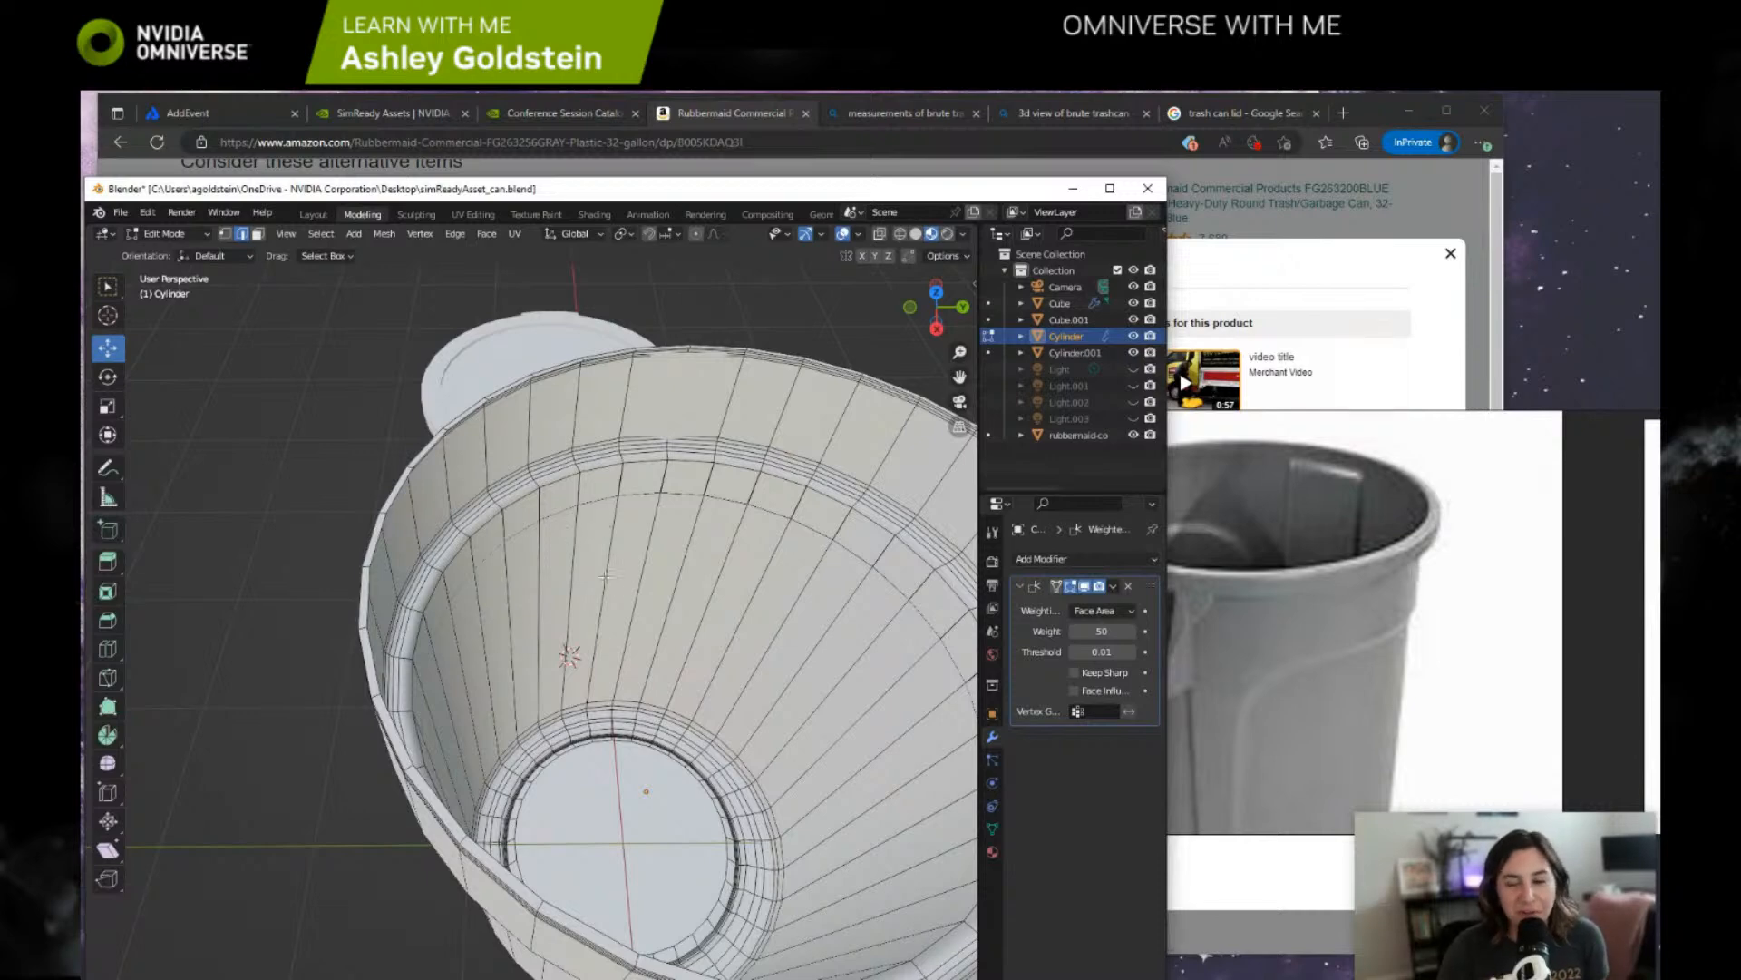
{"action": "mouse_move", "coordinate": [523, 566]}
{"action": "middle_mouse_down"}
{"action": "mouse_move", "coordinate": [570, 569]}
{"action": "mouse_move", "coordinate": [533, 545]}
{"action": "middle_mouse_up"}
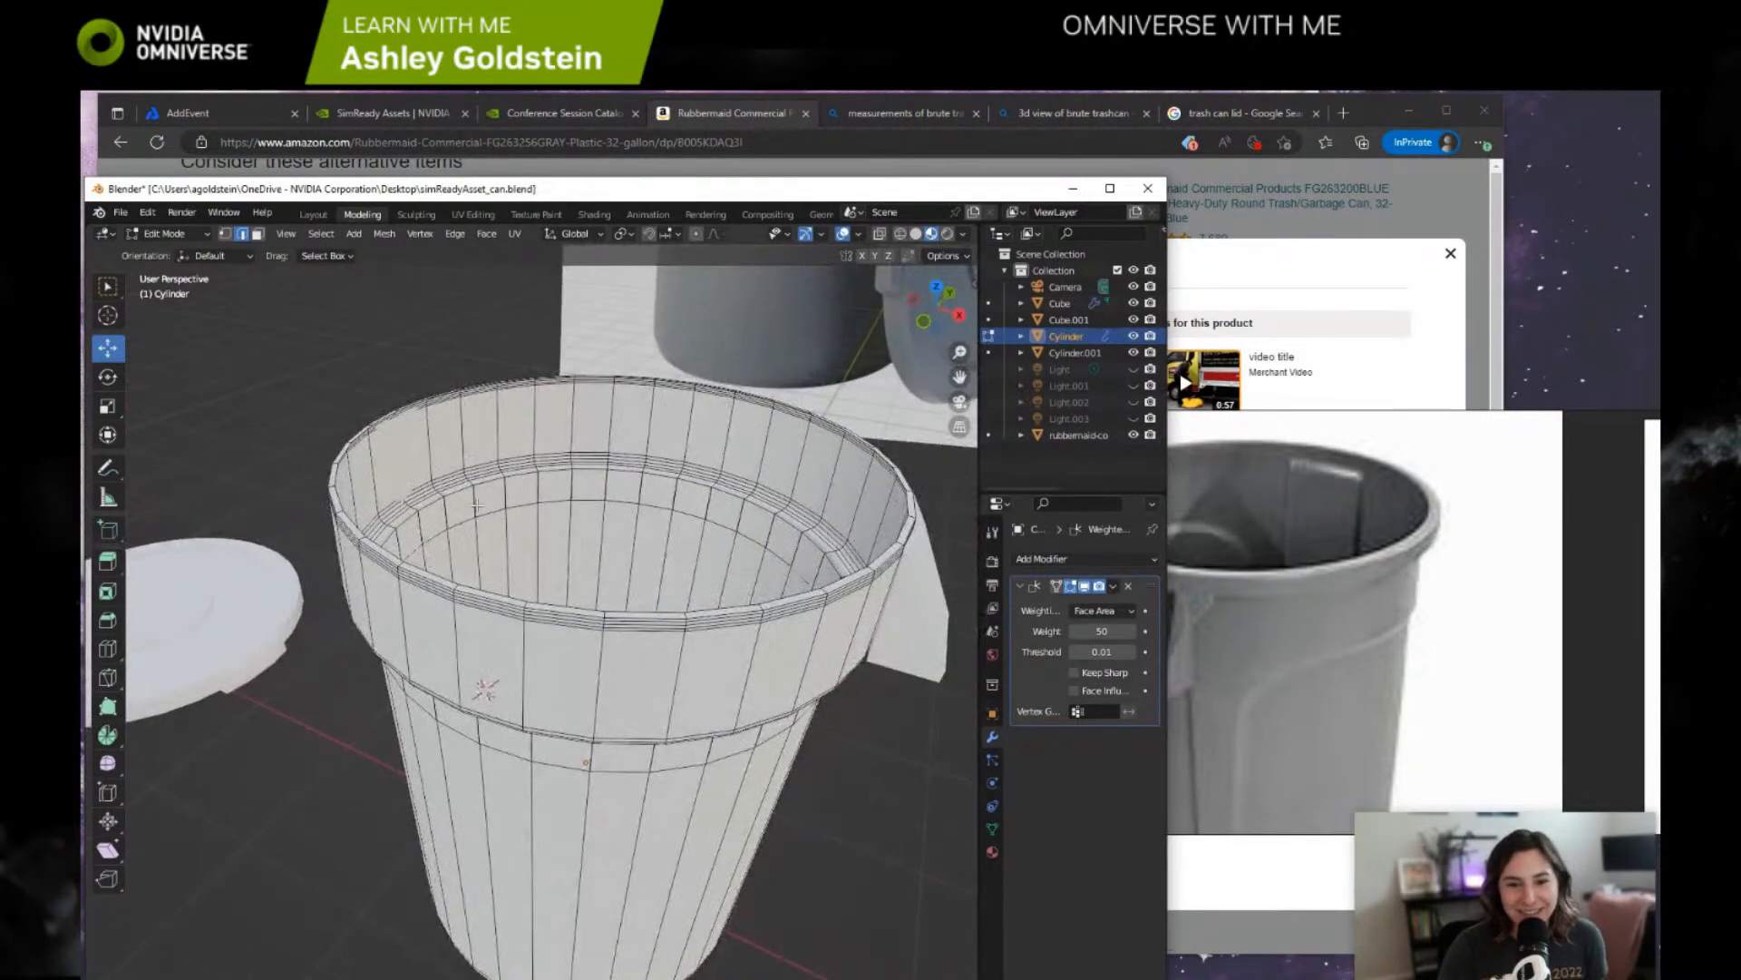
{"action": "middle_click_drag", "start_coordinate": [487, 479], "coordinate": [481, 500]}
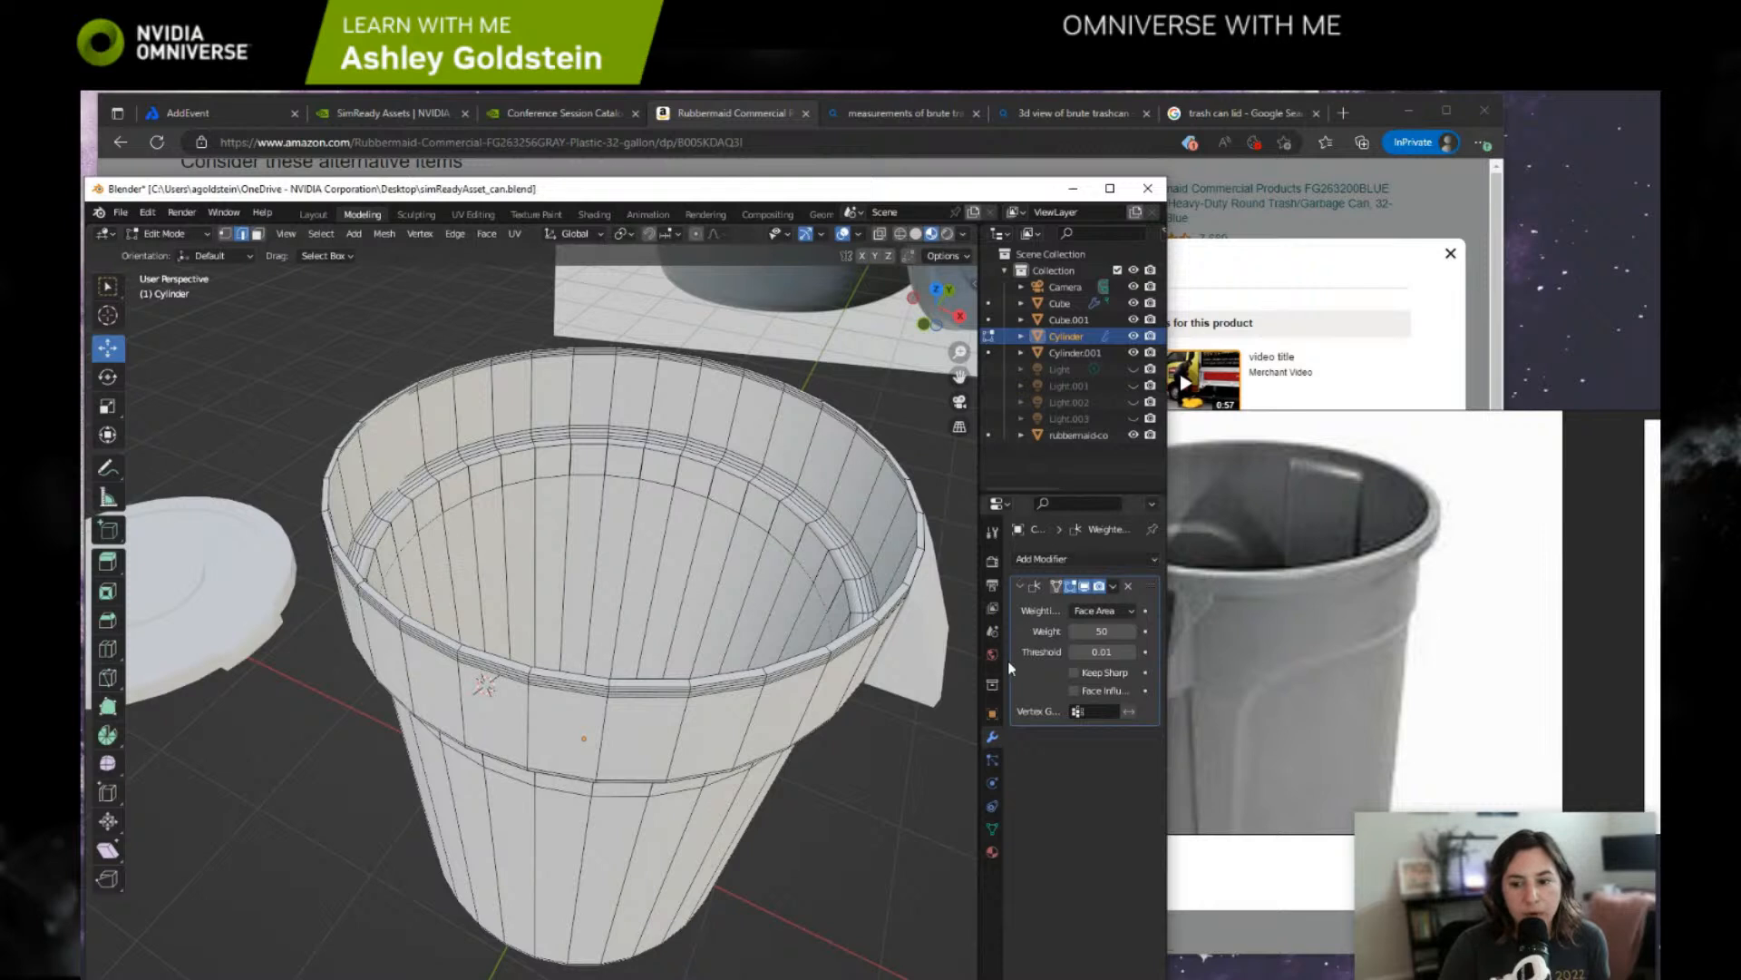
{"action": "left_click", "coordinate": [1088, 561]}
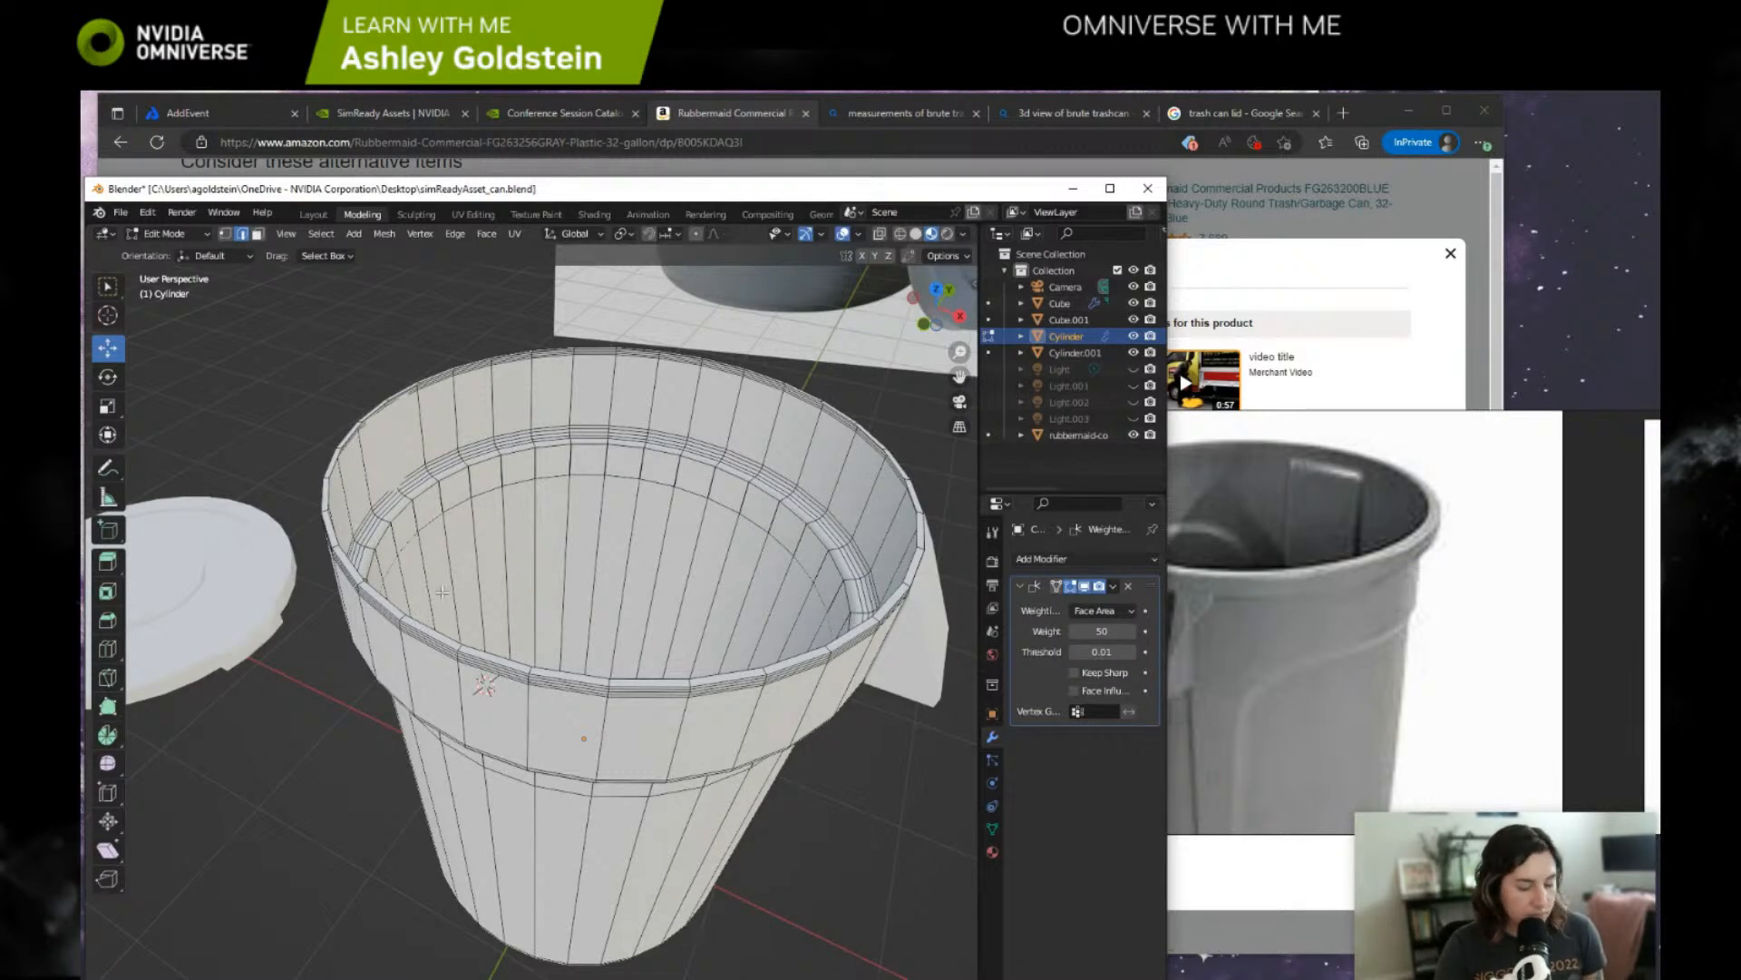
{"action": "middle_click_drag", "start_coordinate": [485, 558], "coordinate": [630, 603]}
{"action": "middle_click_drag", "start_coordinate": [525, 688], "coordinate": [468, 684]}
{"action": "middle_click_drag", "start_coordinate": [680, 647], "coordinate": [601, 603]}
{"action": "middle_click_drag", "start_coordinate": [556, 502], "coordinate": [479, 548]}
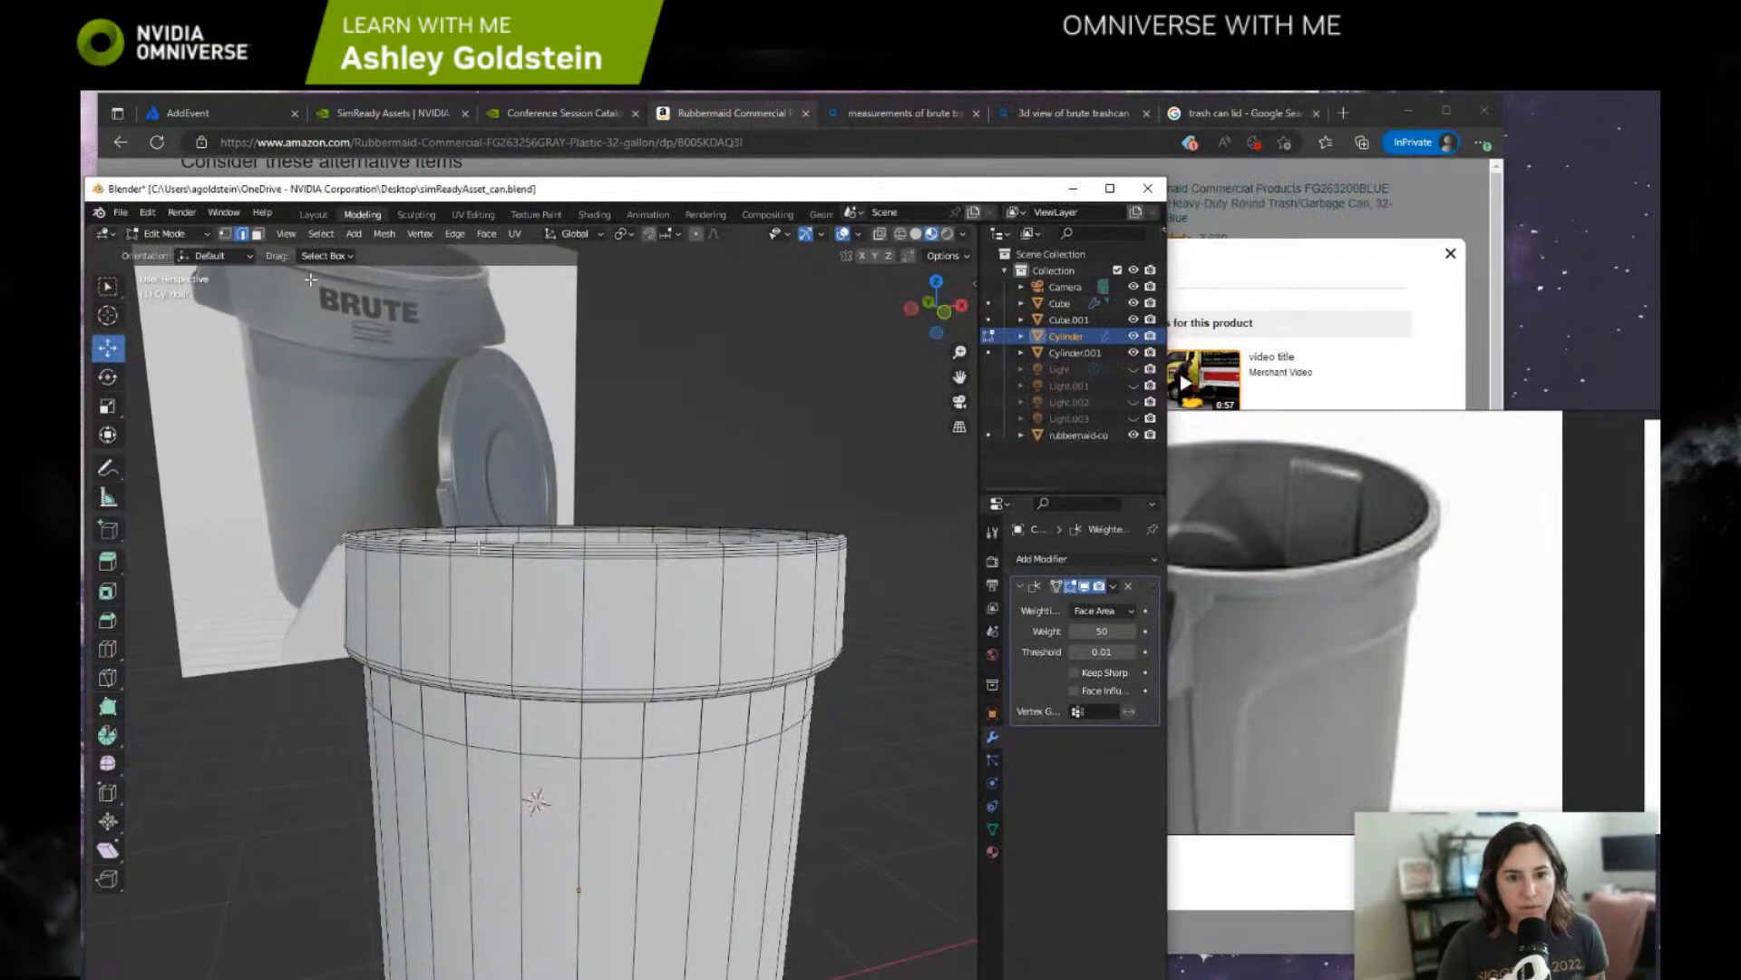
Try to scale the lowest edge loop of the rim's top bevel inward to about 0.954.
{"action": "scroll", "coordinate": [577, 478], "scroll_direction": "up", "scroll_amount": 2}
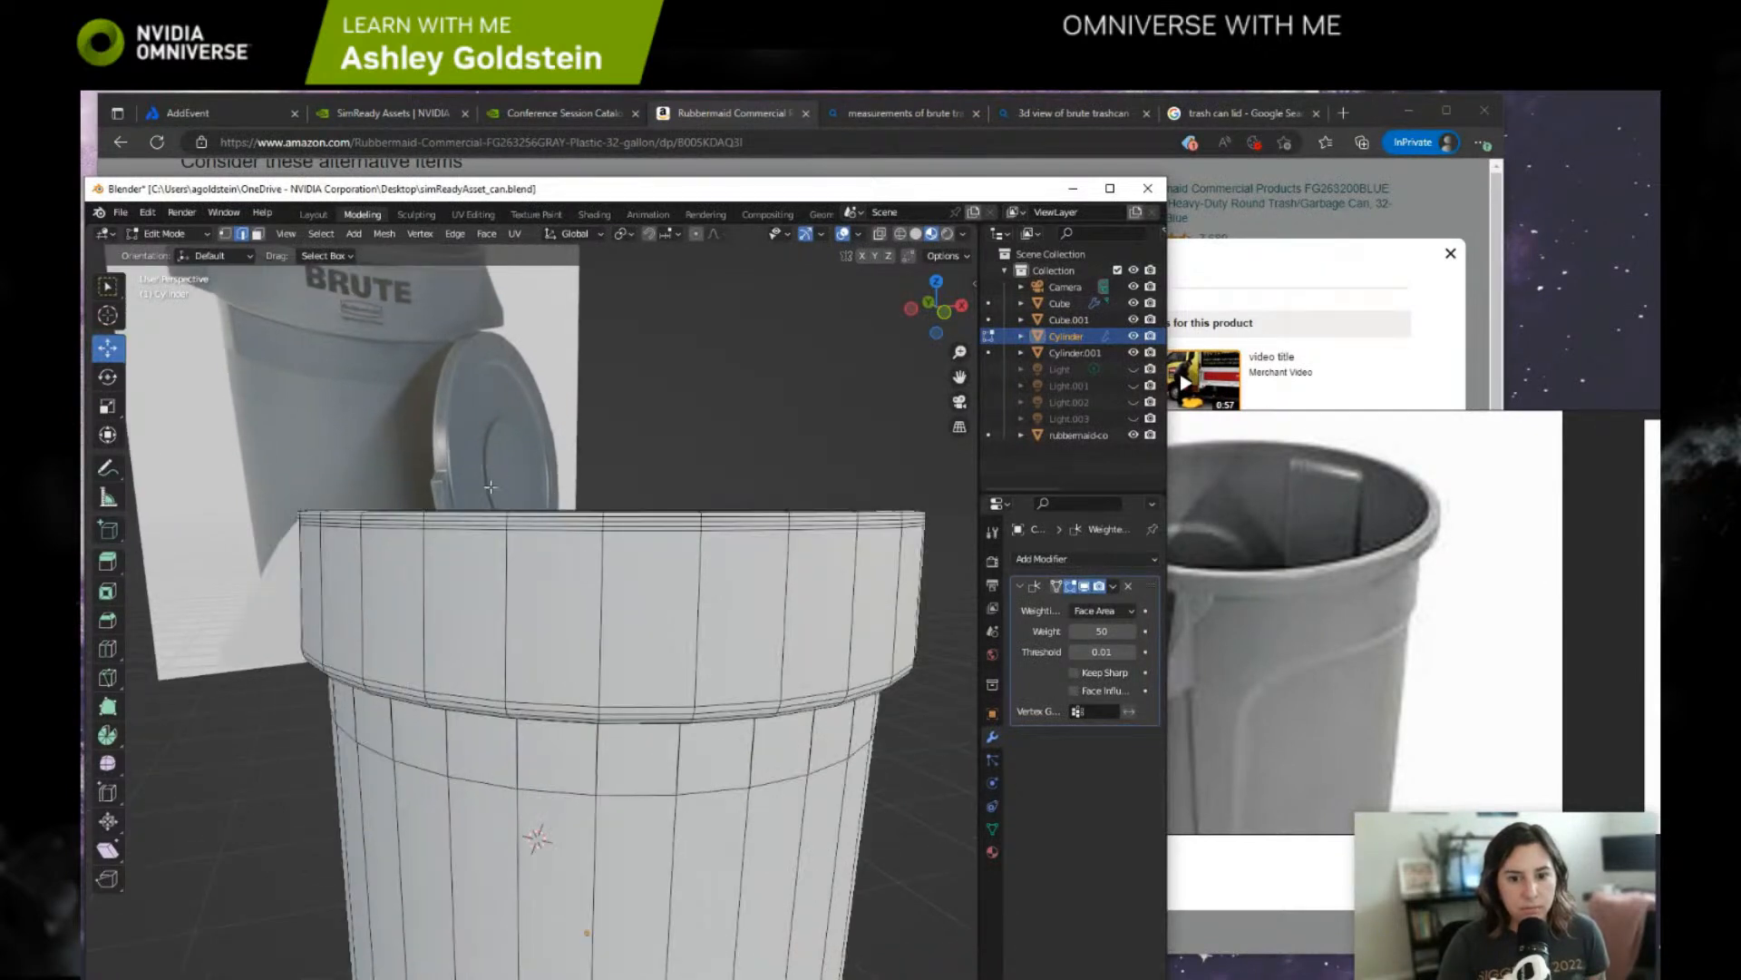
{"action": "scroll", "coordinate": [490, 487], "scroll_direction": "up", "scroll_amount": 2}
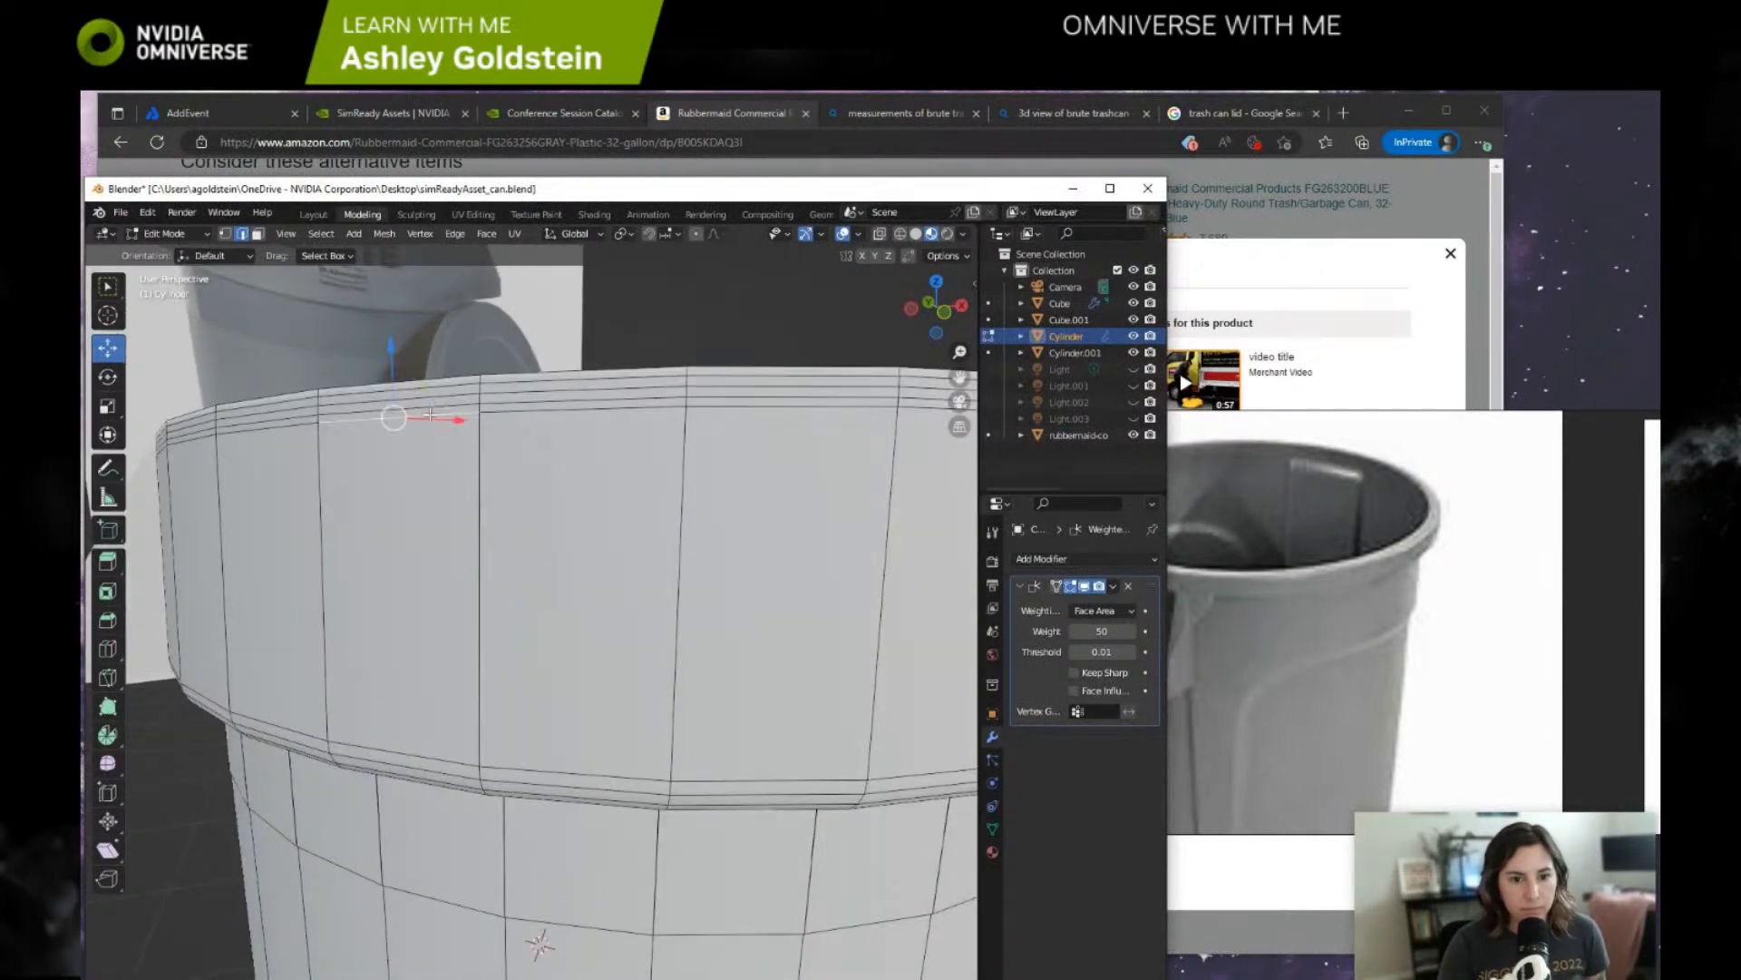
{"action": "left_click", "coordinate": [496, 412], "text": "alt"}
{"action": "middle_click_drag", "start_coordinate": [496, 412], "coordinate": [546, 454]}
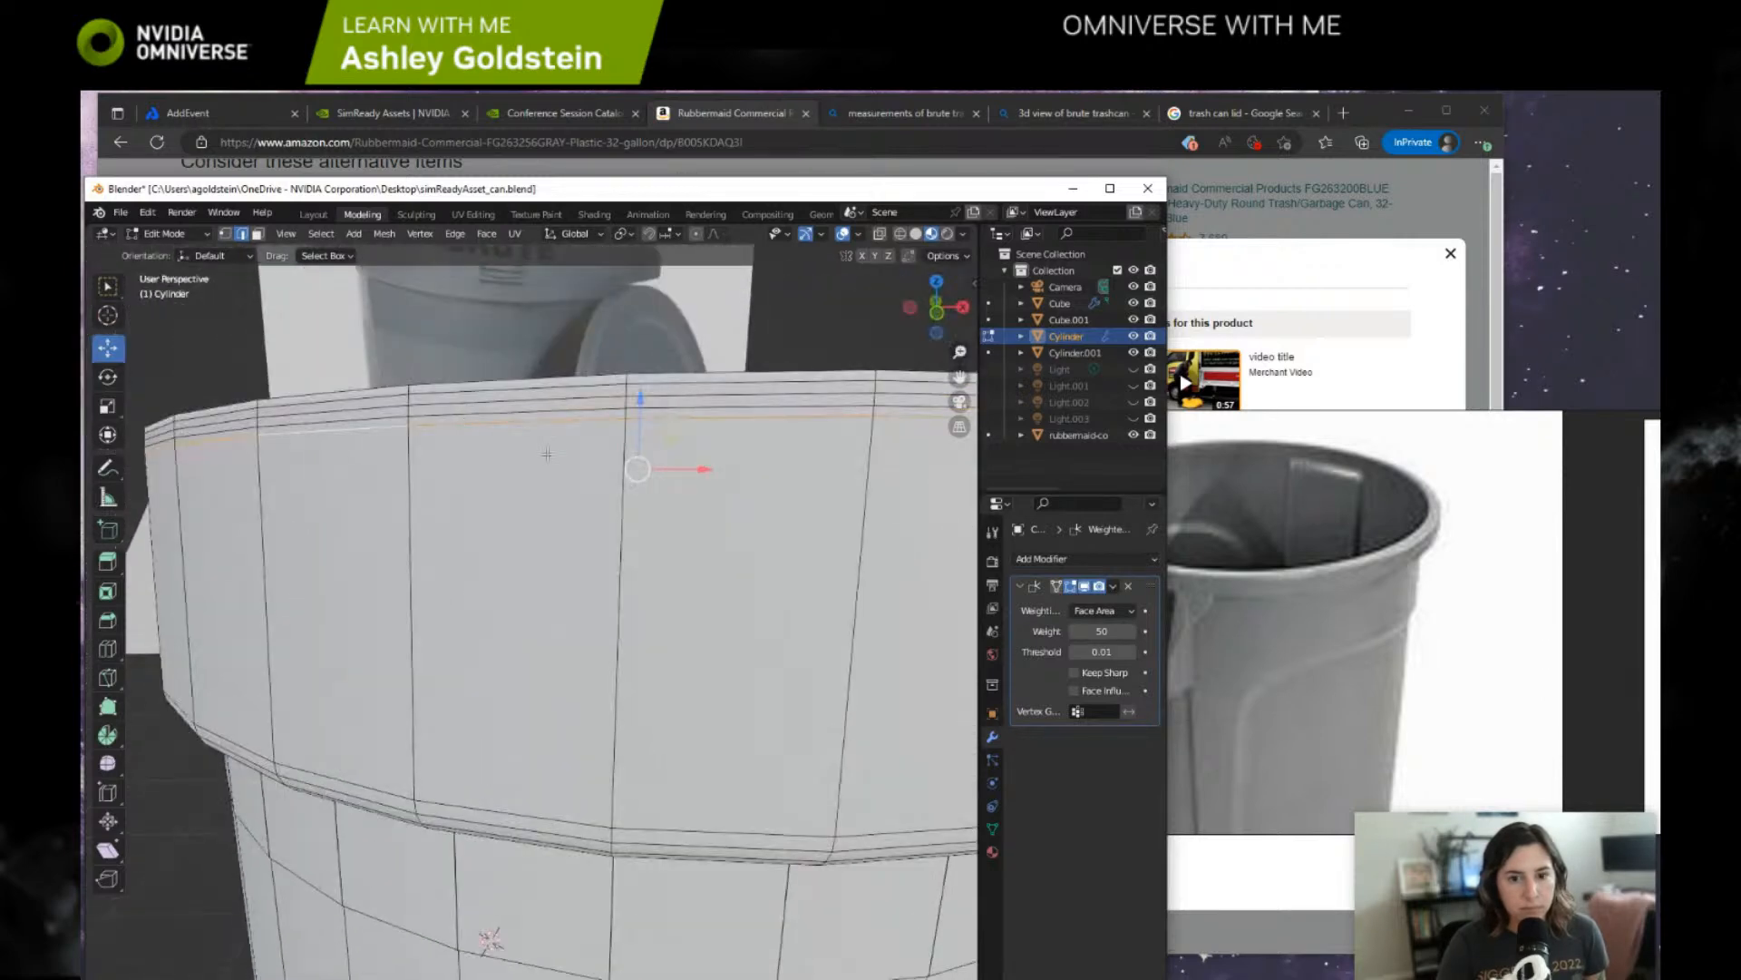
{"action": "key", "text": "s"}
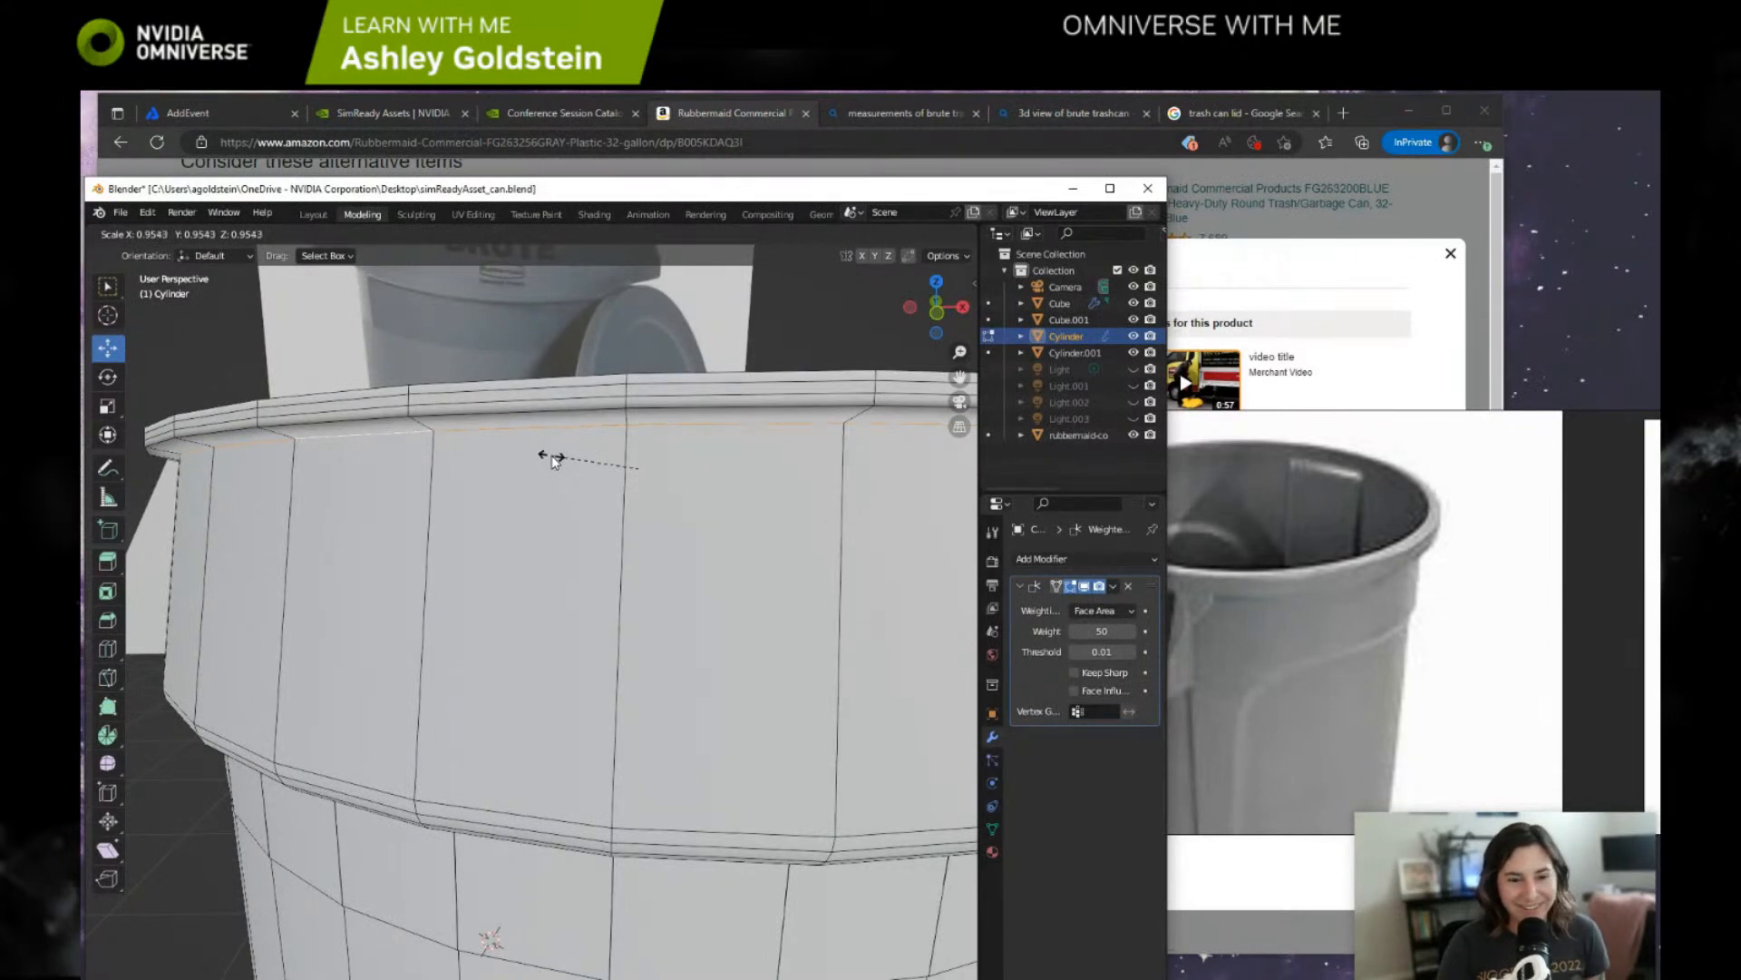
{"action": "left_click", "coordinate": [556, 460]}
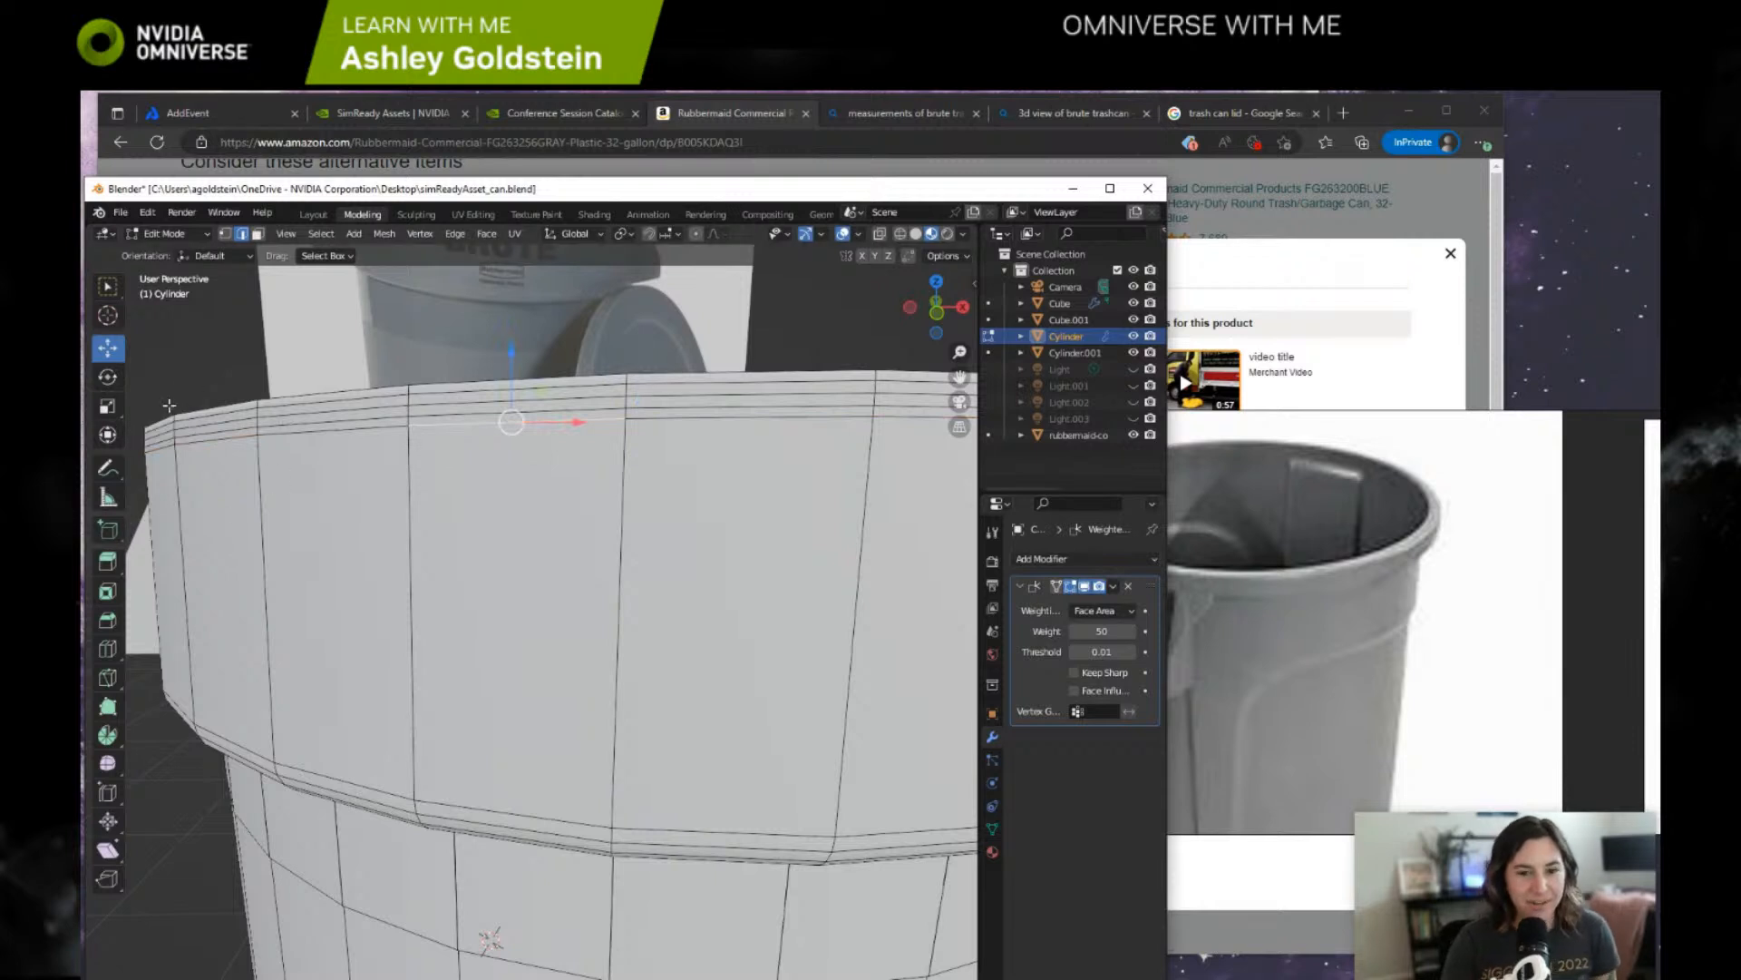
Add an edge loop around the rim band, raise it to just below the top bevel, and scale it to about 0.983.
{"action": "left_click", "coordinate": [107, 648]}
{"action": "left_click", "coordinate": [406, 442]}
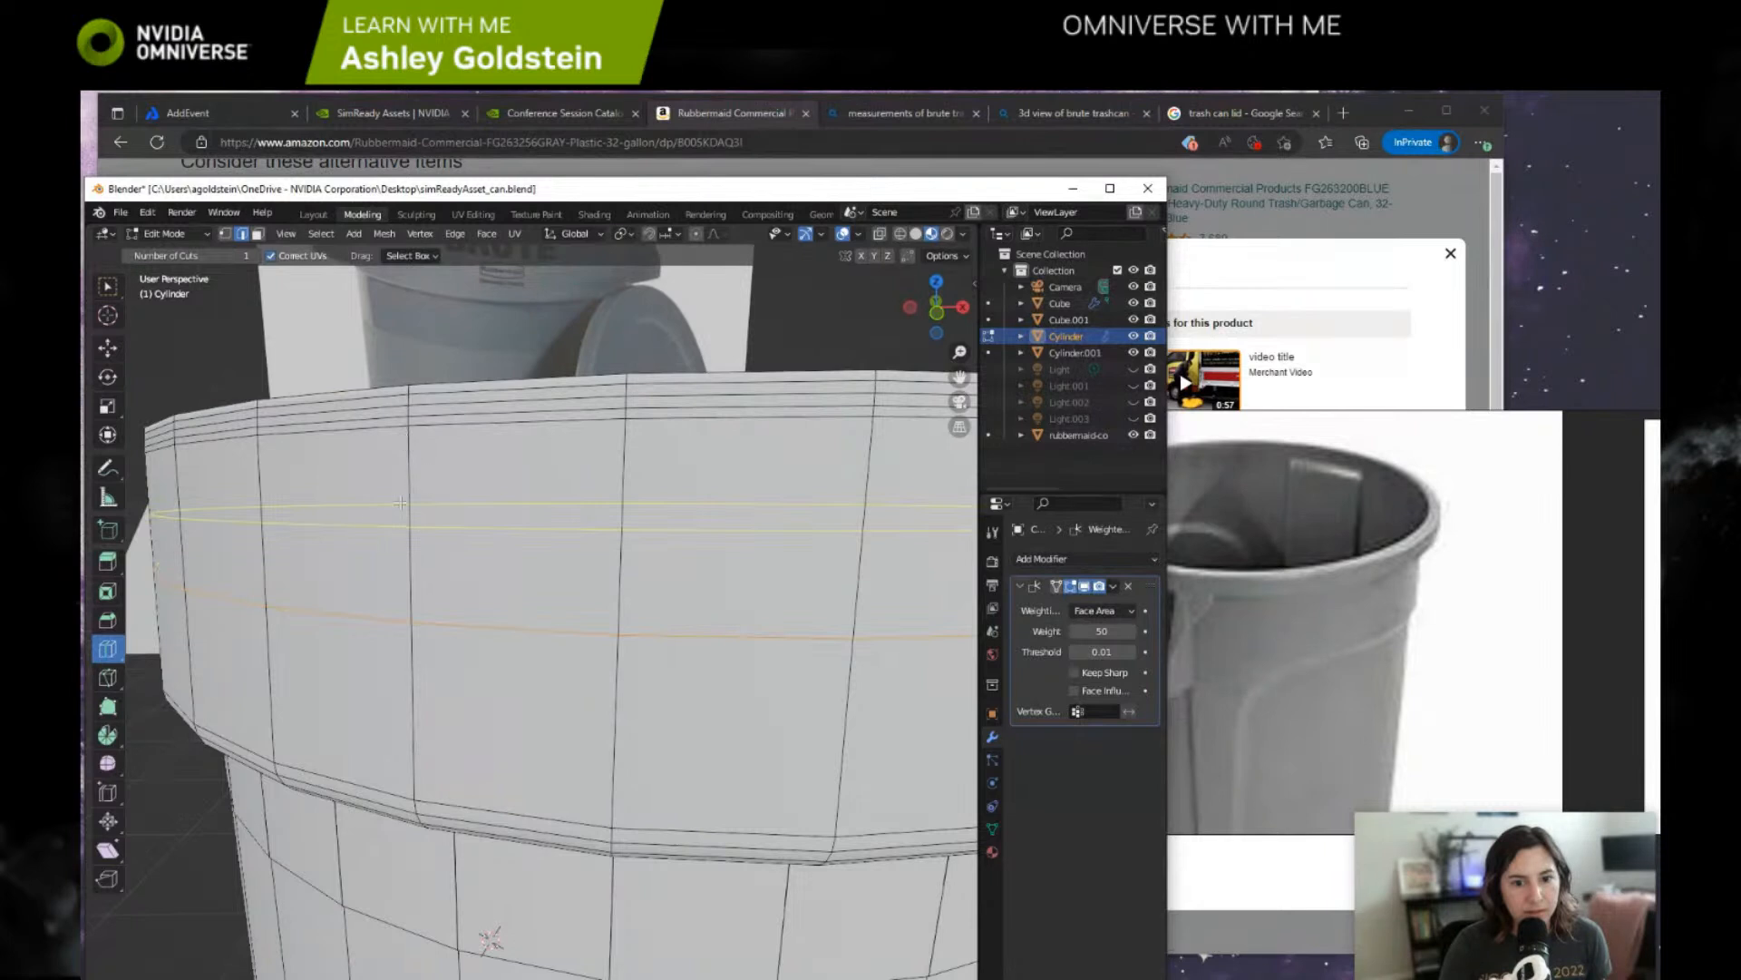
{"action": "left_click", "coordinate": [107, 347]}
{"action": "left_click_drag", "start_coordinate": [646, 467], "coordinate": [660, 404]}
{"action": "key", "text": "s"}
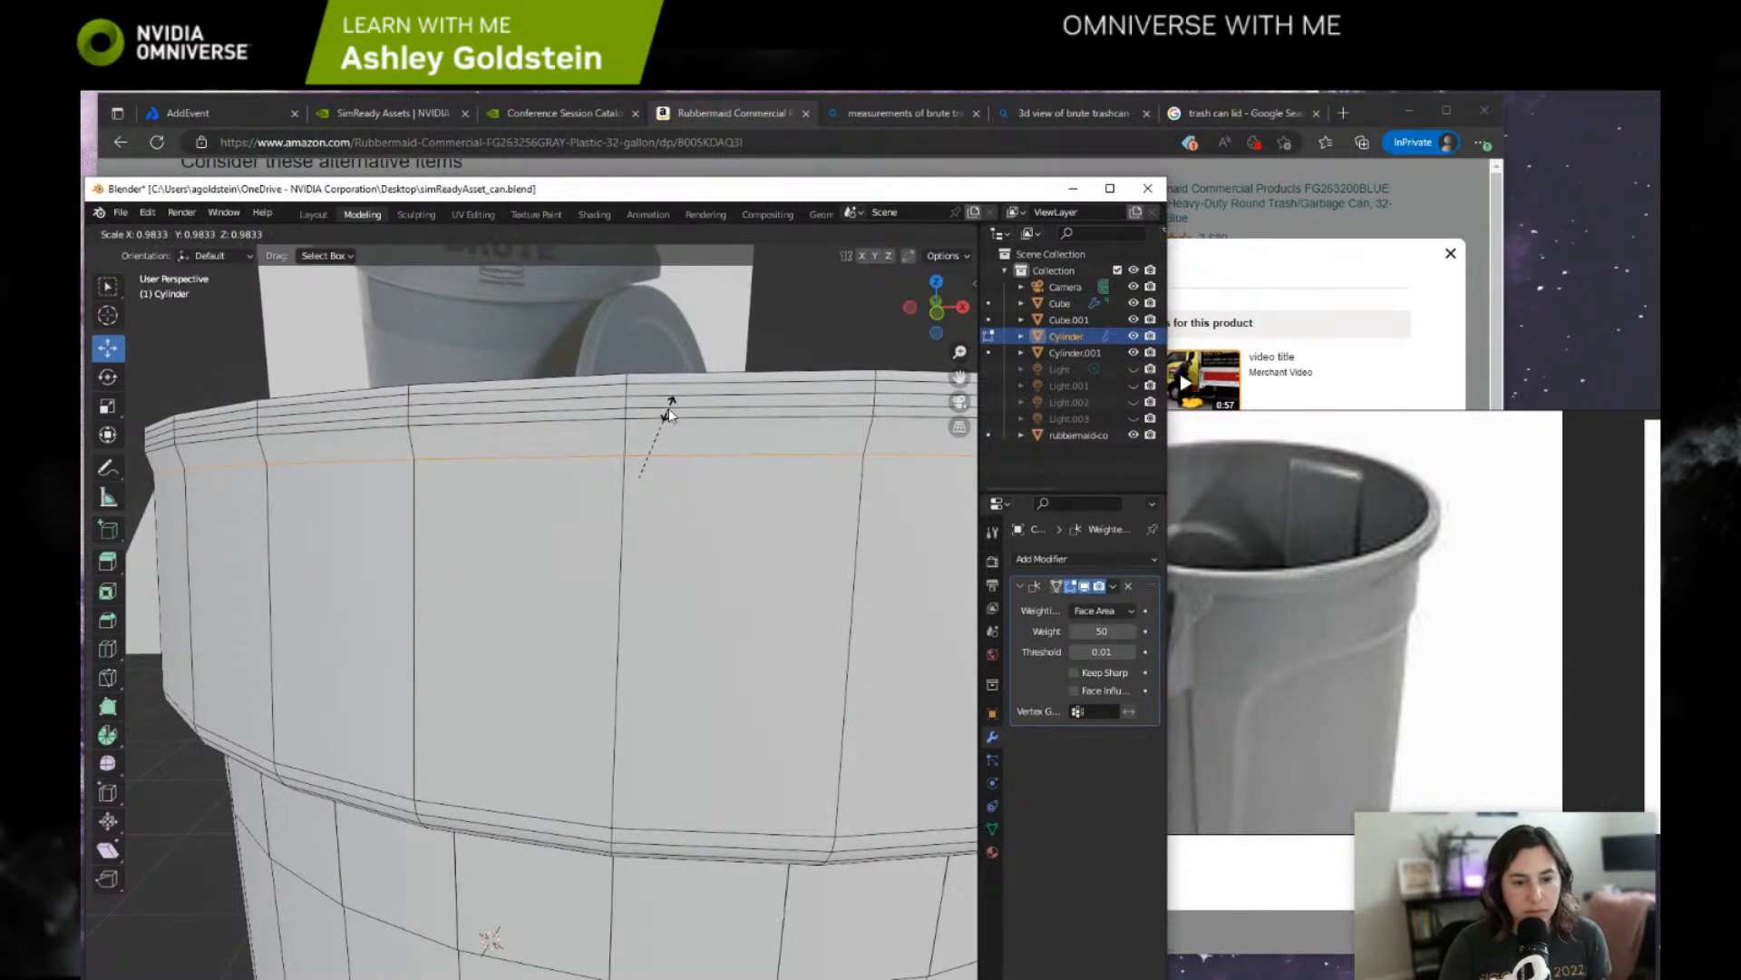
{"action": "left_click", "coordinate": [669, 413]}
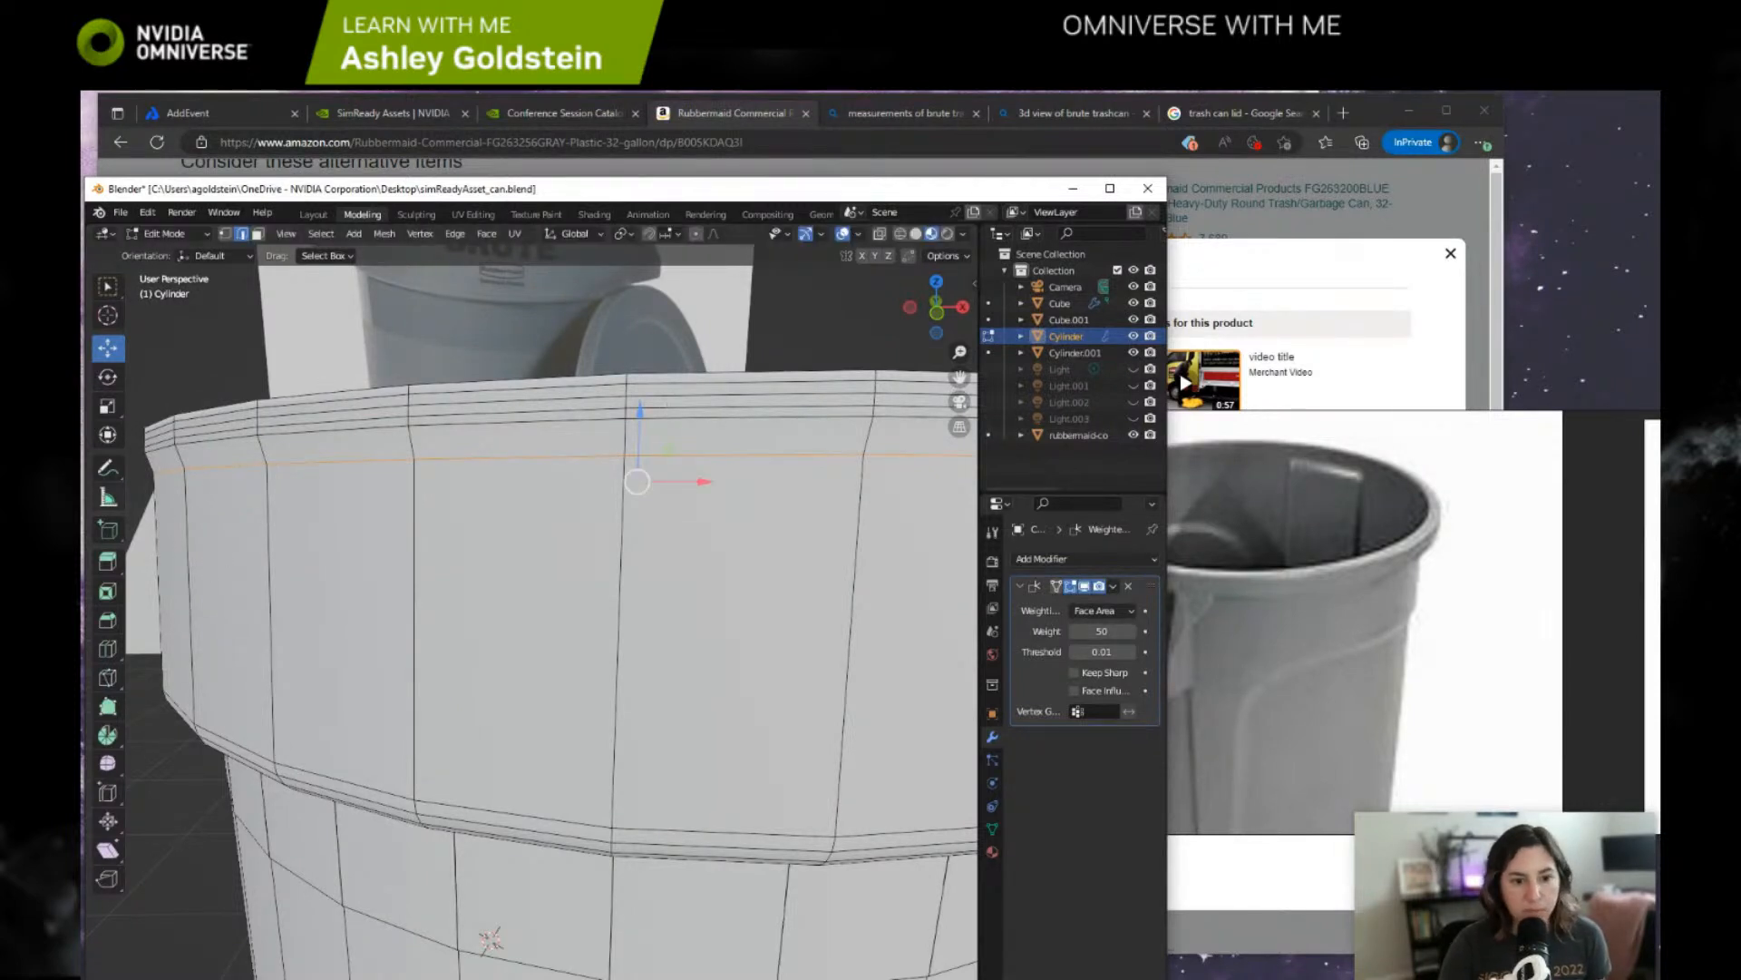
Add another edge loop between the top bevel and the loop below it, and try scaling it inward to about 0.969.
{"action": "left_click", "coordinate": [108, 648]}
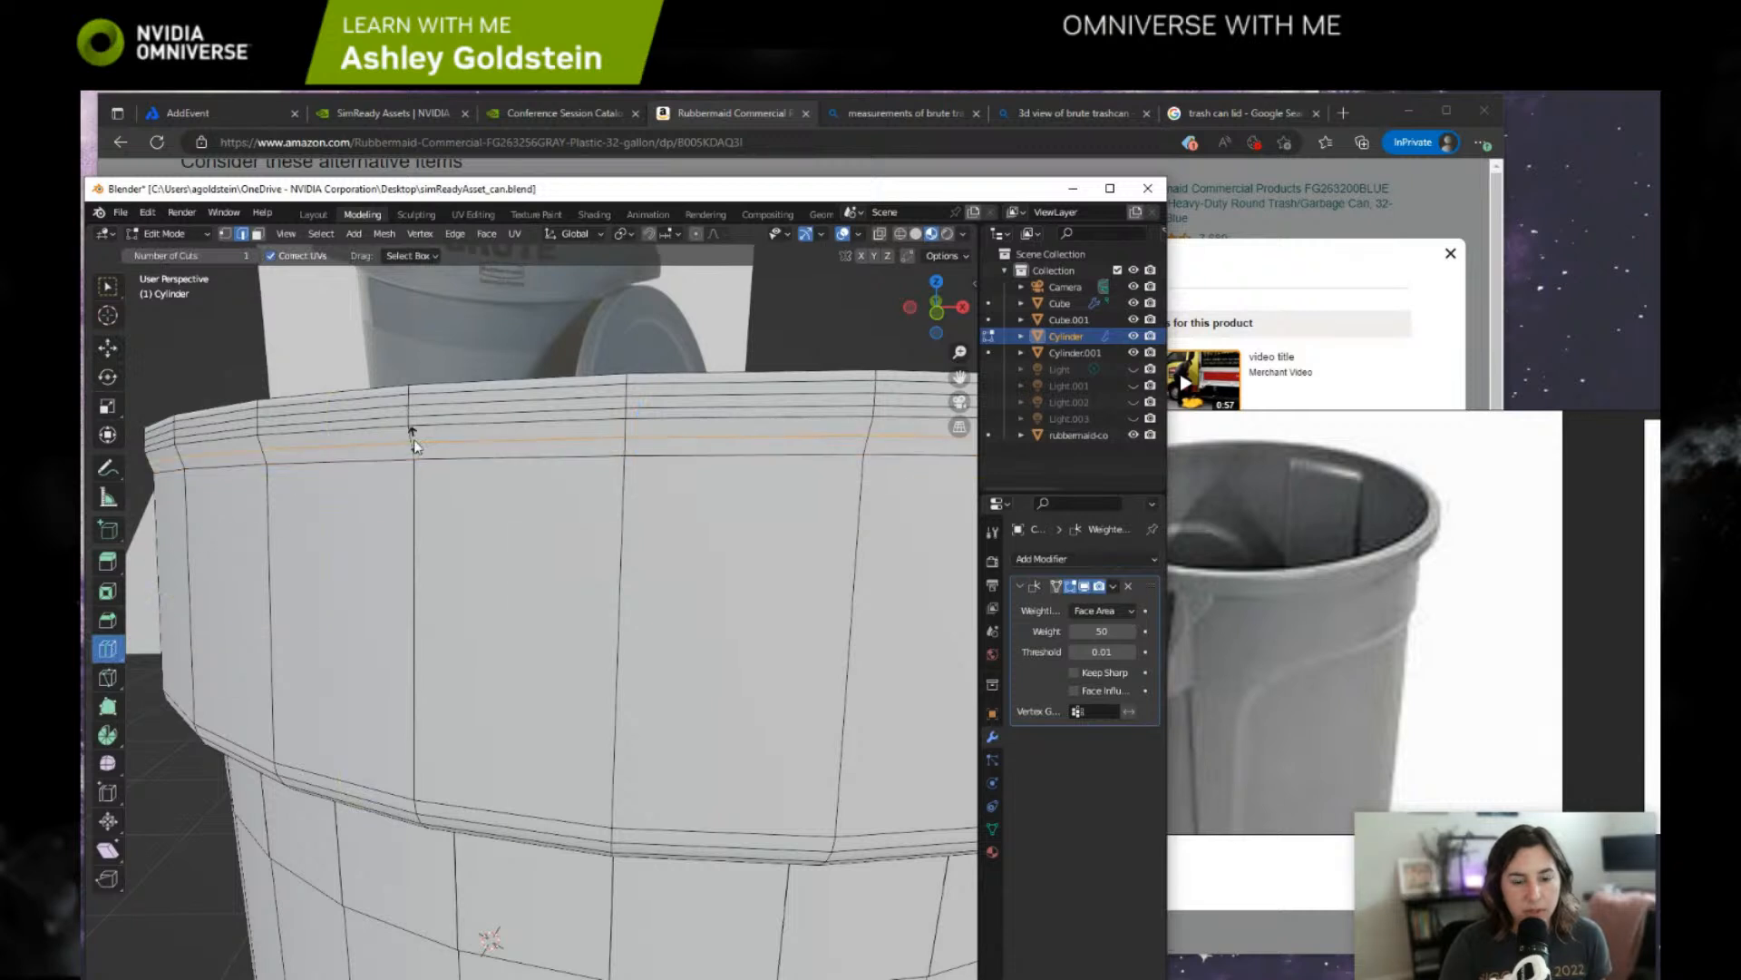
{"action": "key", "text": "s"}
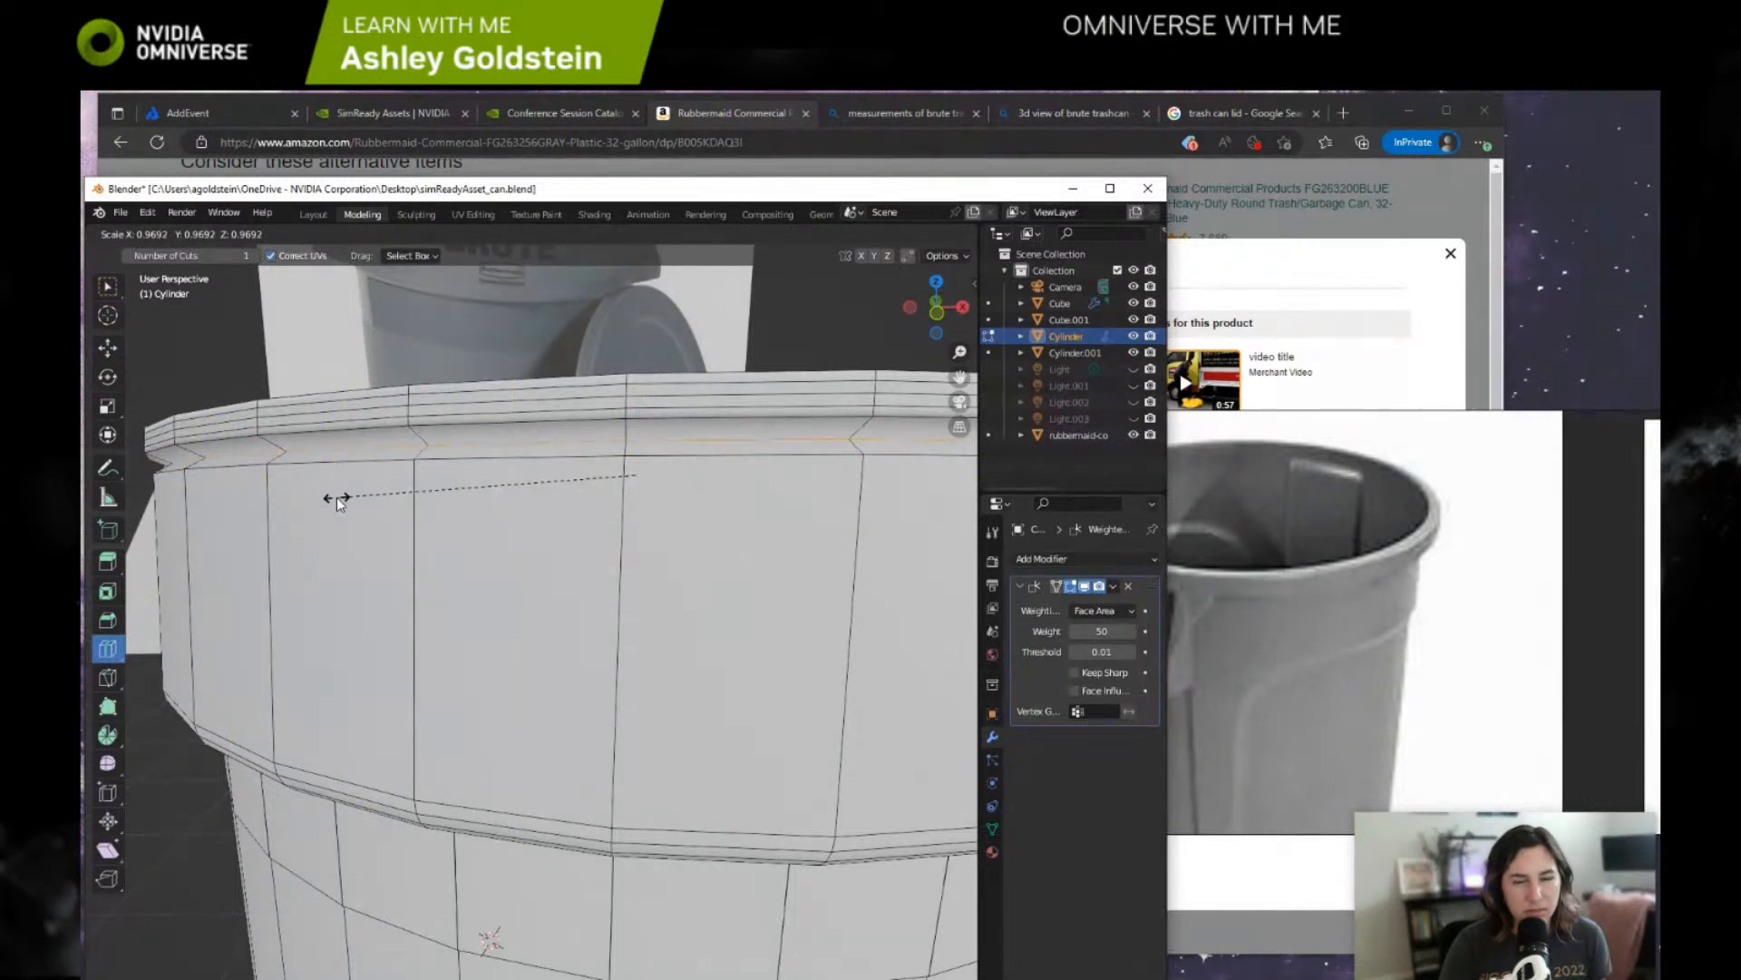
{"action": "right_click", "coordinate": [335, 497]}
{"action": "scroll", "coordinate": [336, 497], "scroll_direction": "down", "scroll_amount": 2}
{"action": "mouse_move", "coordinate": [335, 498]}
{"action": "middle_mouse_down"}
{"action": "mouse_move", "coordinate": [356, 465]}
{"action": "mouse_move", "coordinate": [347, 478]}
{"action": "middle_mouse_up"}
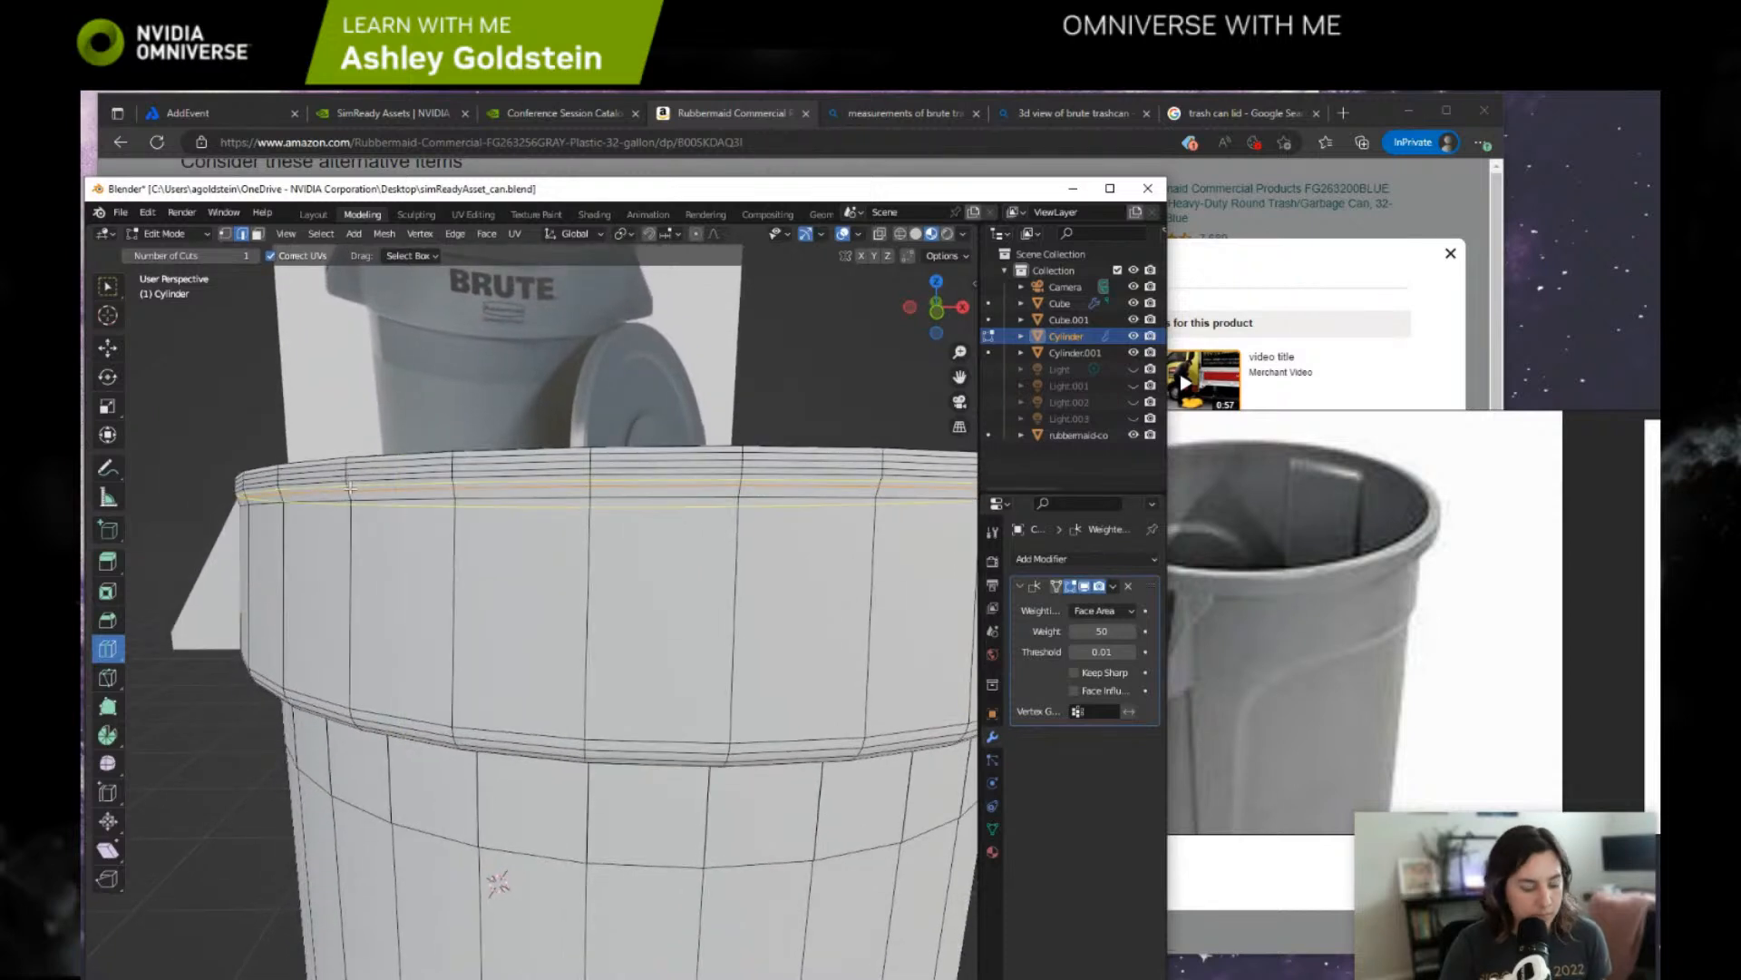
Move the new edge loop down the rim band to space the two added loops apart below the top bevel.
{"action": "left_click", "coordinate": [107, 347]}
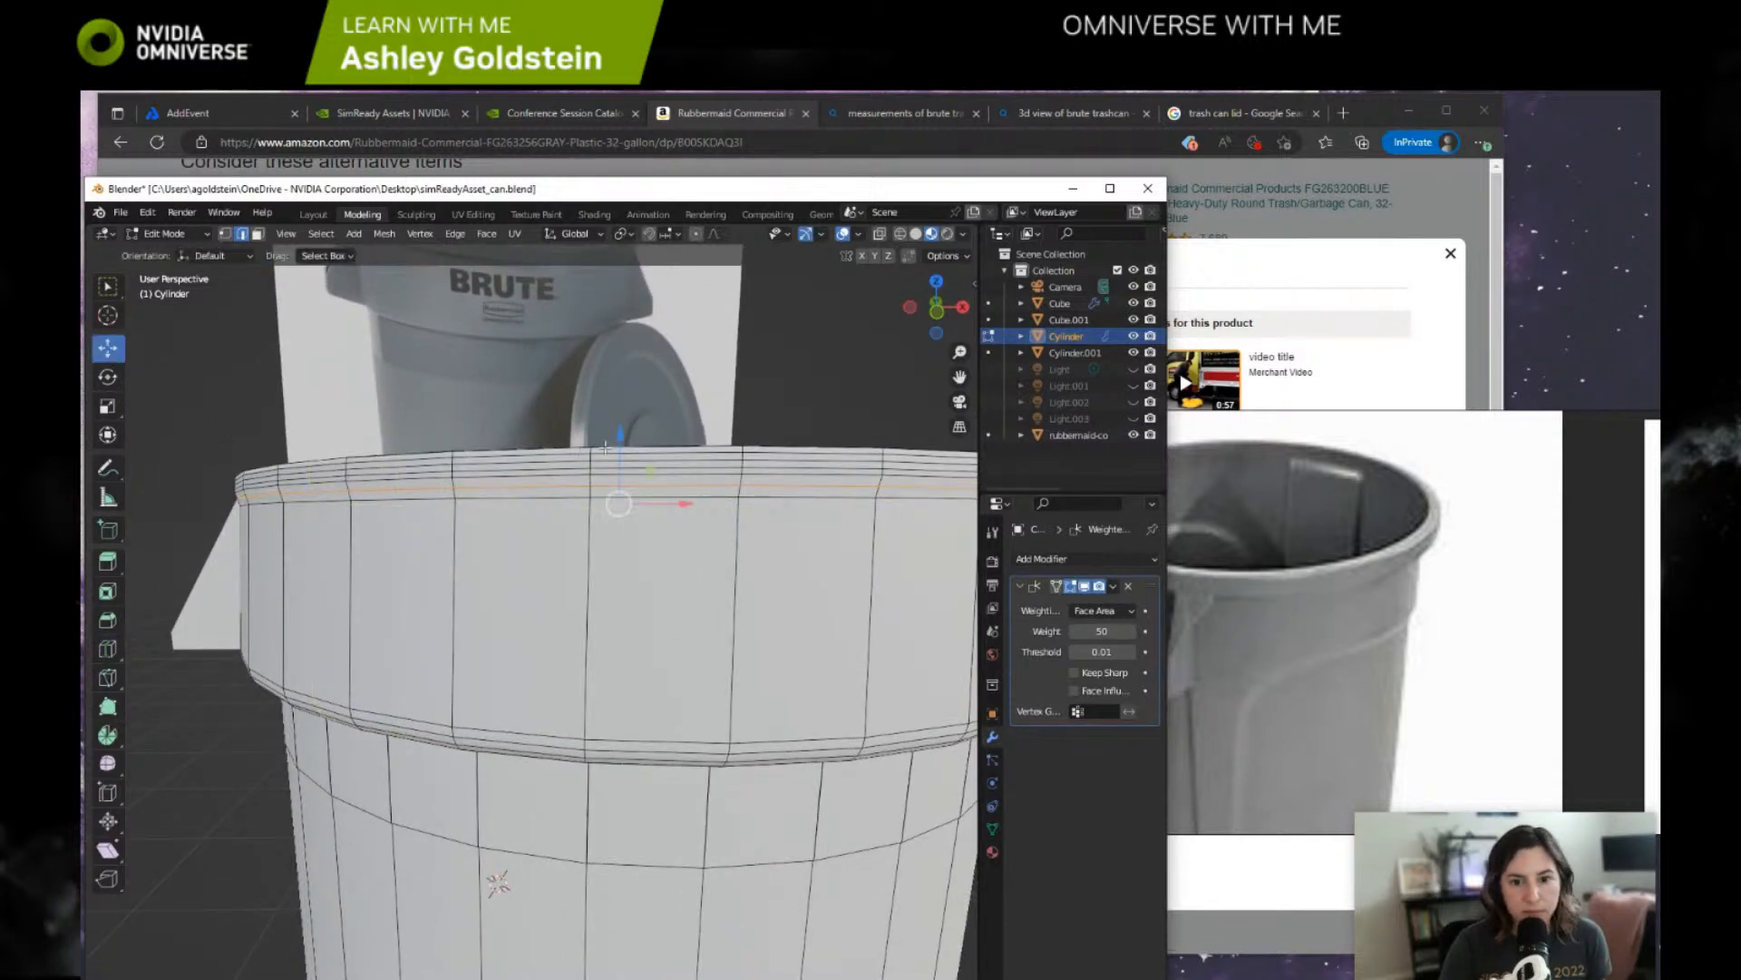
{"action": "left_click_drag", "start_coordinate": [617, 446], "coordinate": [621, 445]}
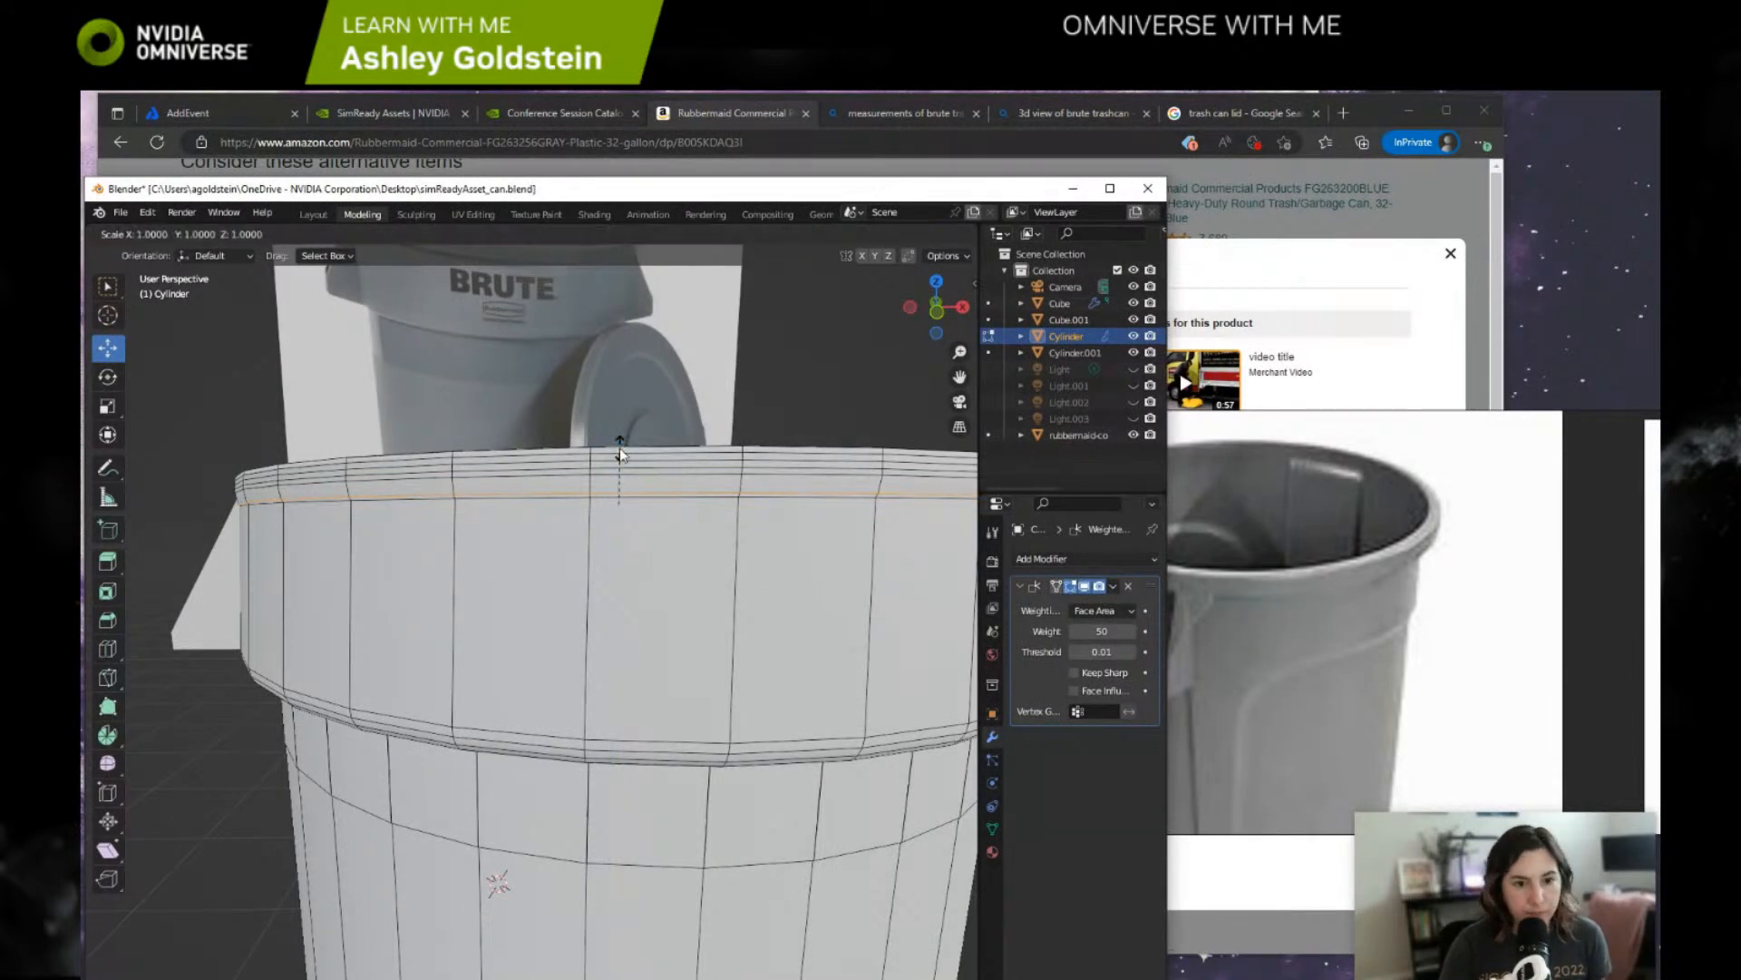
{"action": "key", "text": "s"}
{"action": "right_click", "coordinate": [623, 455]}
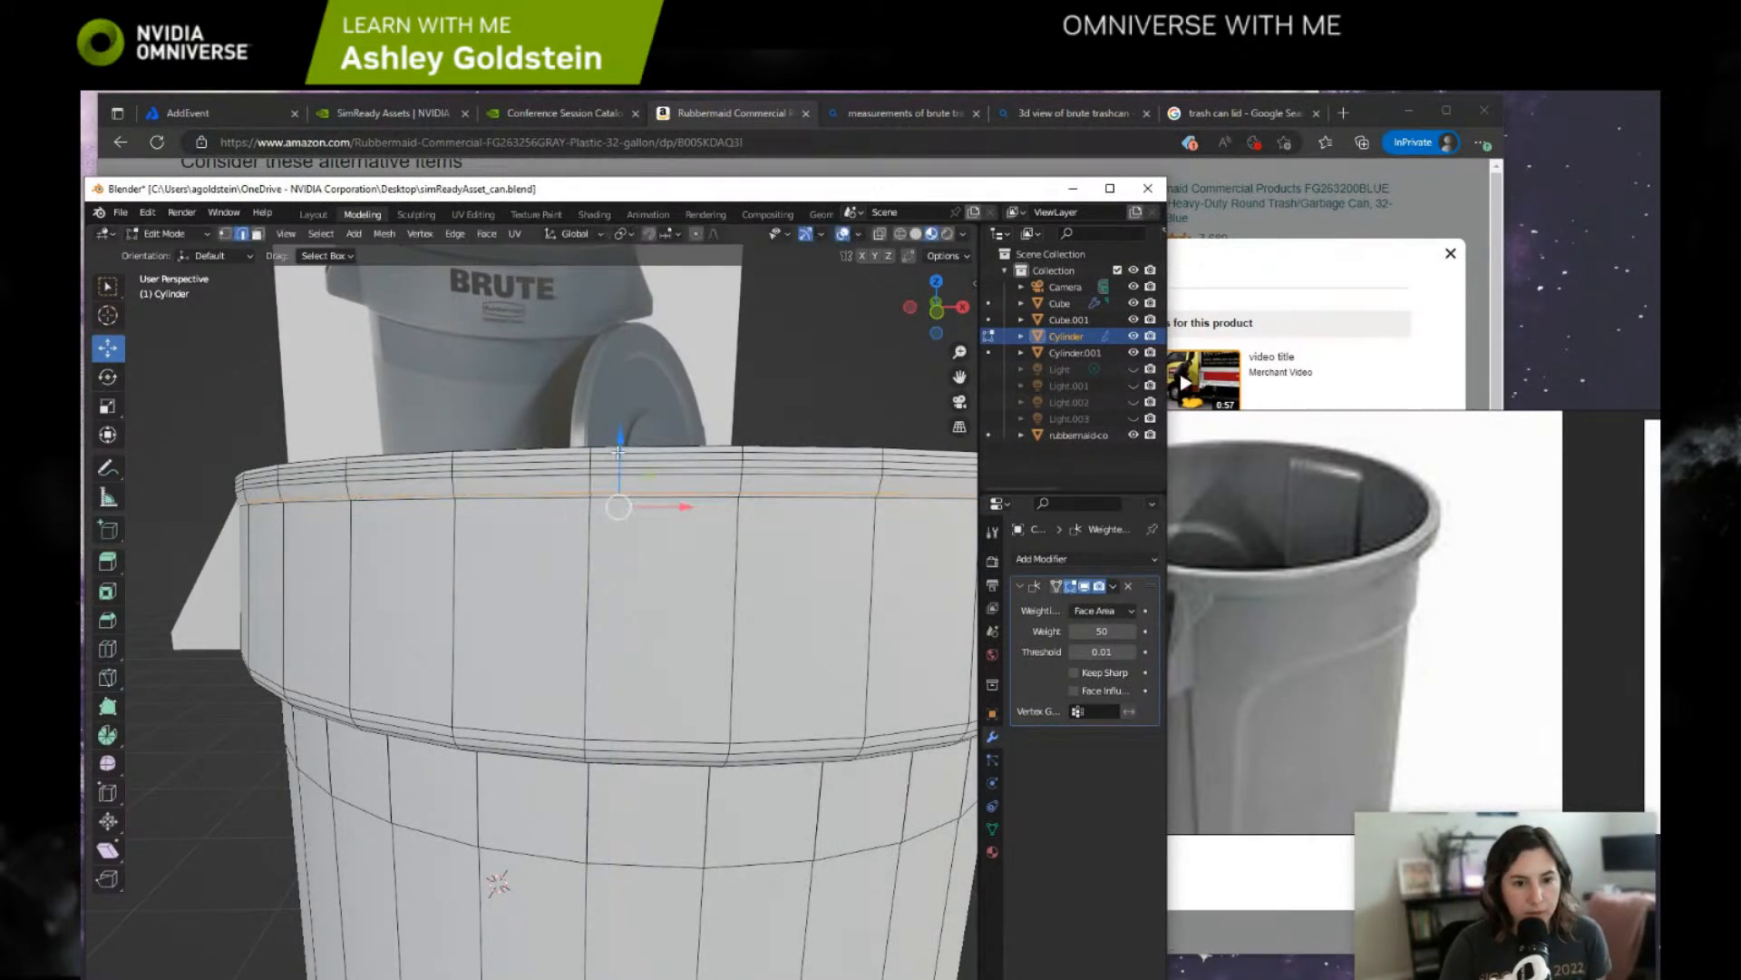
{"action": "left_click", "coordinate": [578, 497]}
{"action": "left_click_drag", "start_coordinate": [522, 431], "coordinate": [521, 445]}
{"action": "key", "text": "ctrl+z"}
{"action": "key", "text": "ctrl+z"}
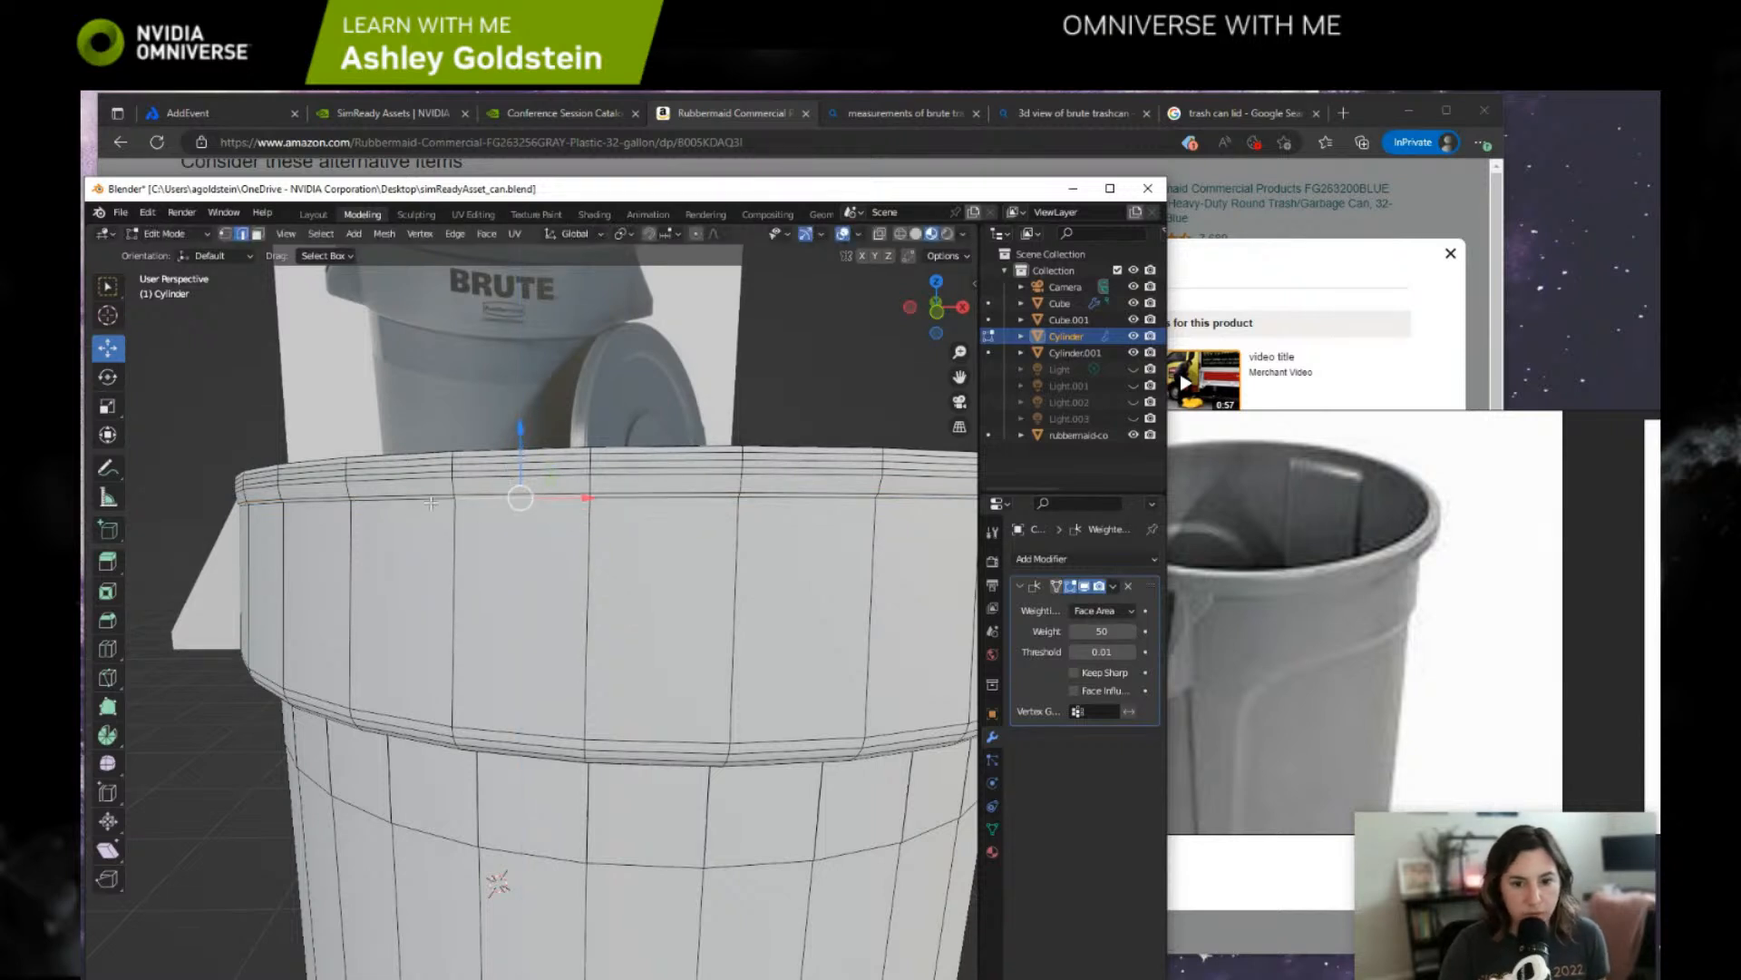
{"action": "left_click_drag", "start_coordinate": [619, 446], "coordinate": [616, 469]}
{"action": "middle_click_drag", "start_coordinate": [549, 477], "coordinate": [444, 497]}
Scale the upper of the two added rim loops inward to about 0.975 to form a groove beneath the lip.
{"action": "left_click", "coordinate": [343, 520]}
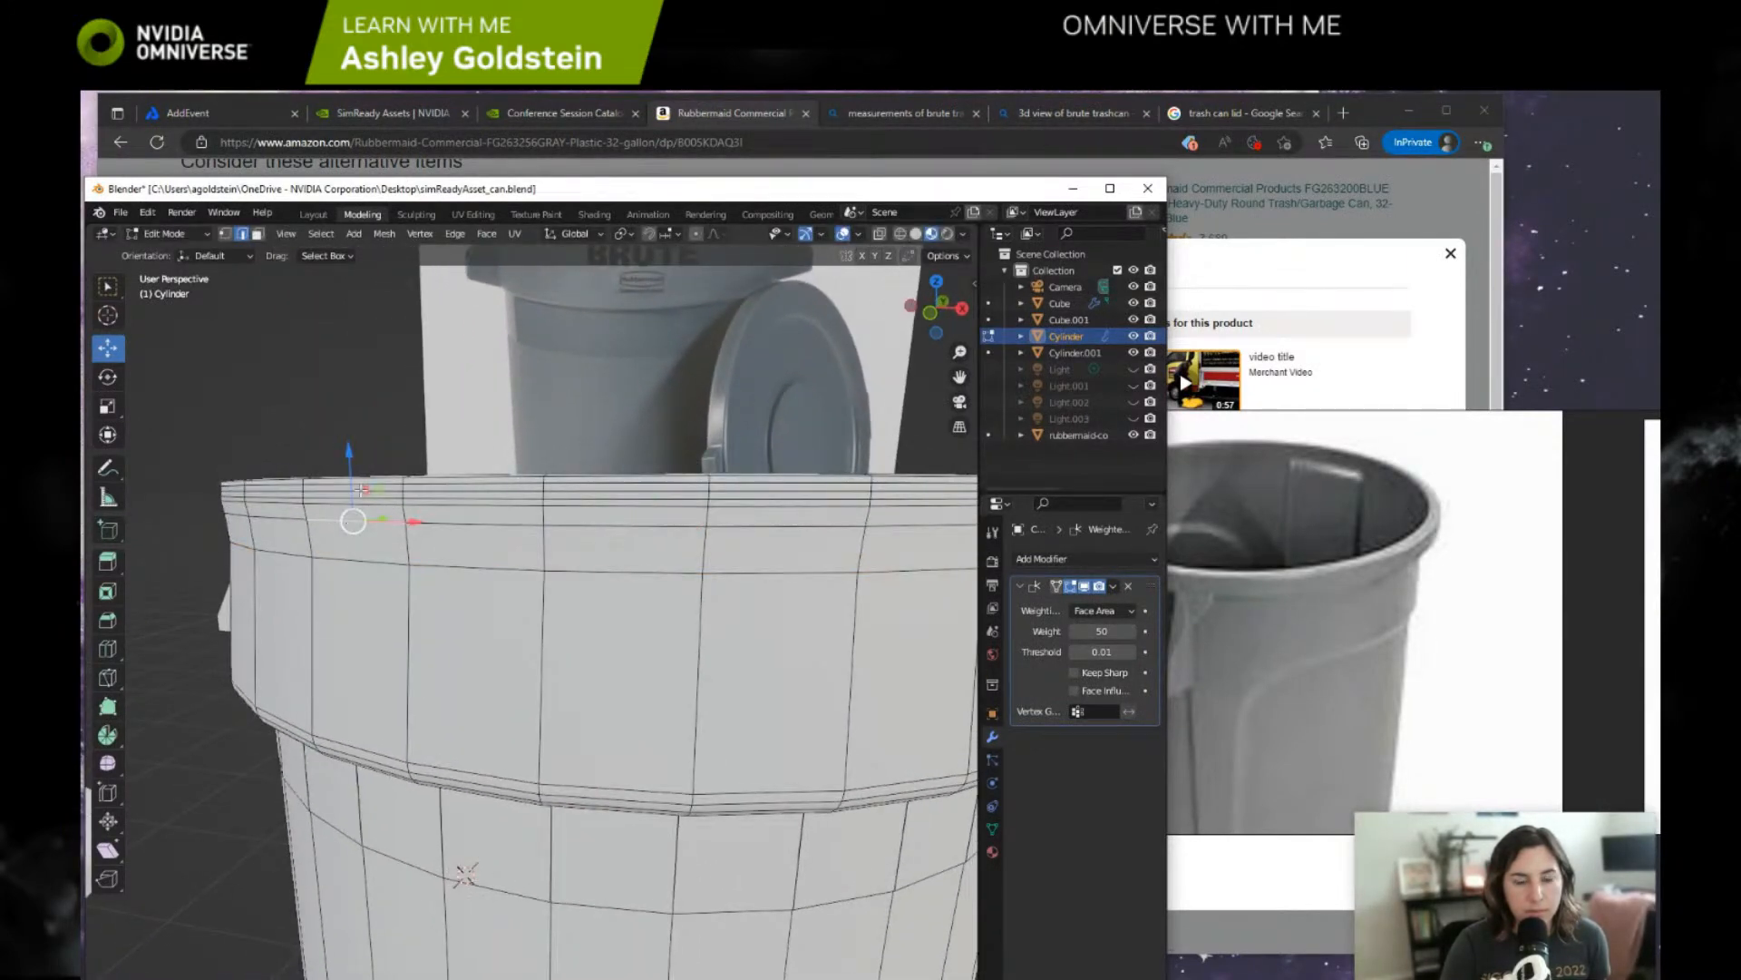
{"action": "left_click", "coordinate": [399, 523], "text": "alt"}
{"action": "left_click_drag", "start_coordinate": [628, 436], "coordinate": [625, 444]}
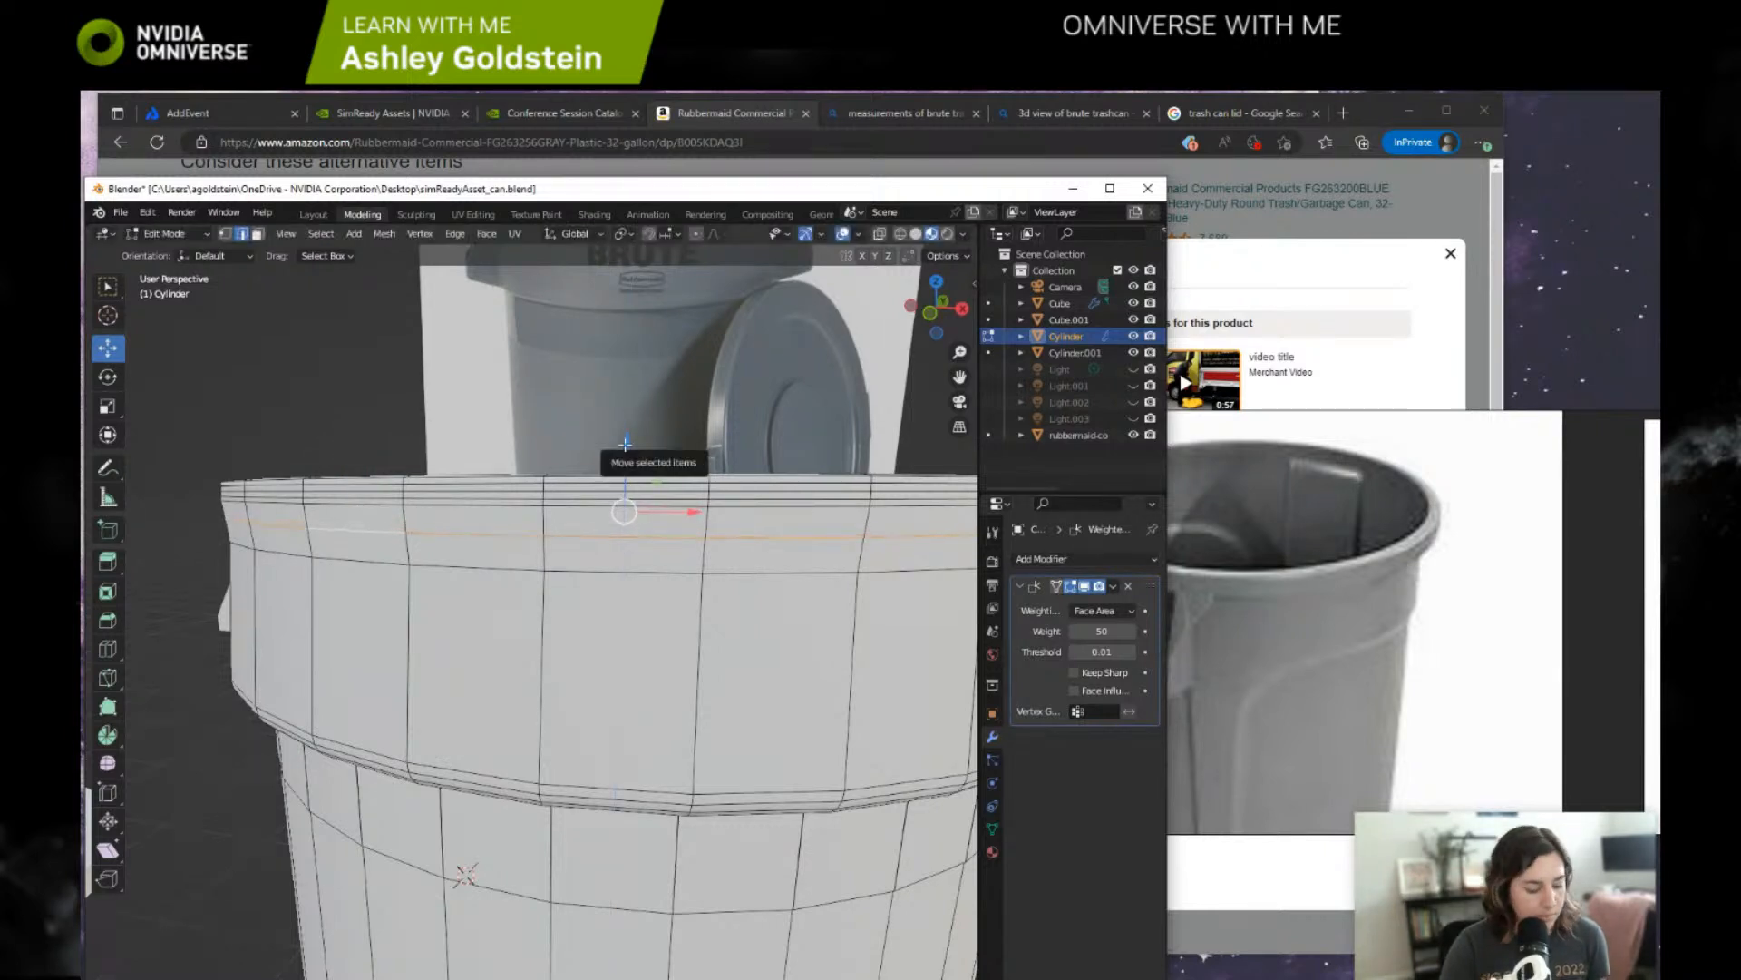
{"action": "key", "text": "s"}
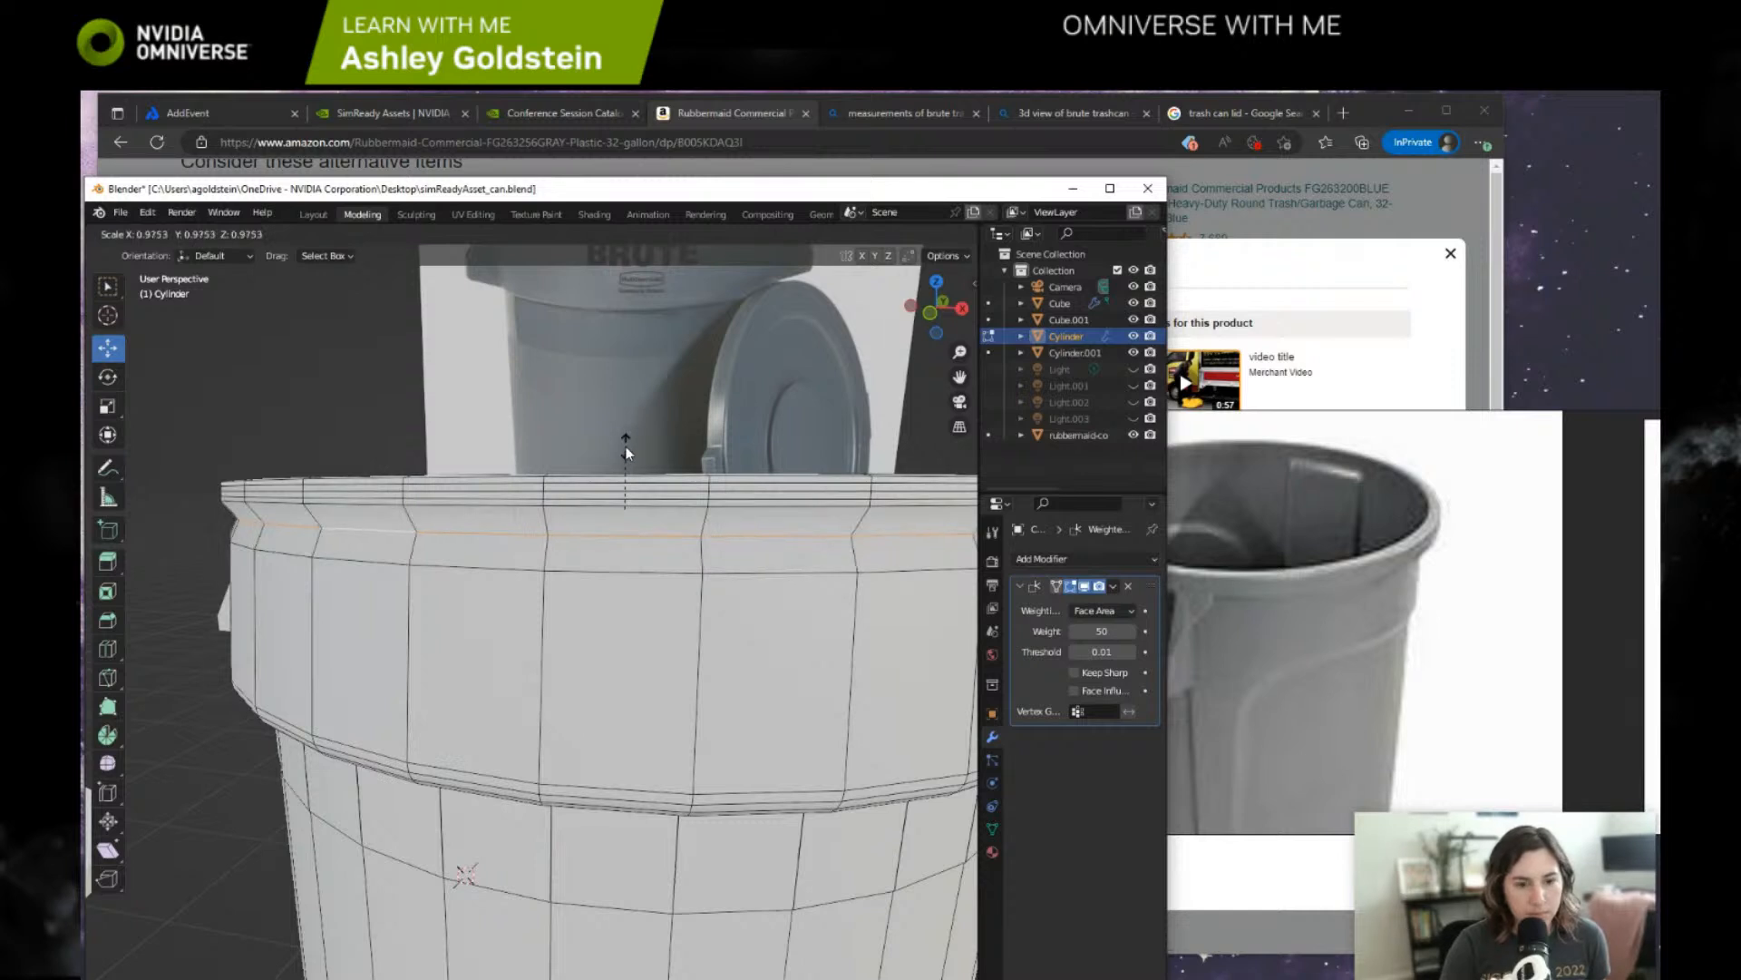
{"action": "left_click", "coordinate": [626, 451]}
Lower the lip's bottom edge loop slightly and raise the pinched-in loop up close beneath it.
{"action": "left_click", "coordinate": [512, 505], "text": "alt"}
{"action": "left_click_drag", "start_coordinate": [626, 433], "coordinate": [628, 441]}
{"action": "middle_click_drag", "start_coordinate": [628, 441], "coordinate": [430, 397]}
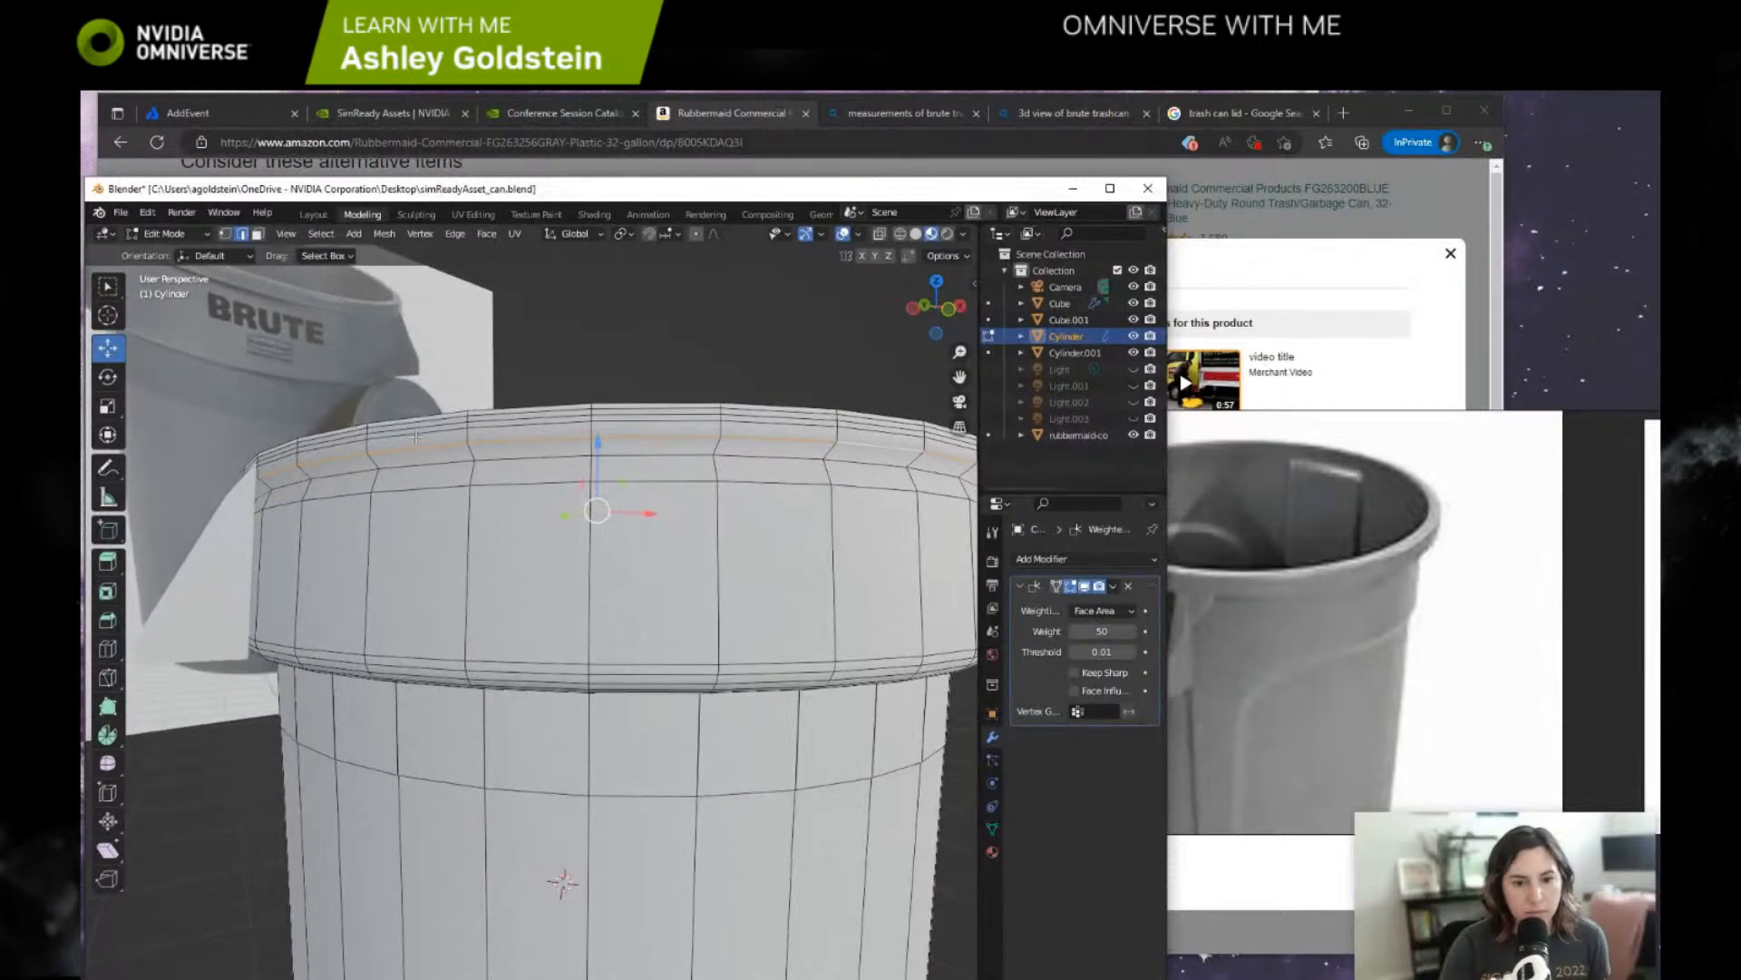
{"action": "left_click", "coordinate": [432, 463]}
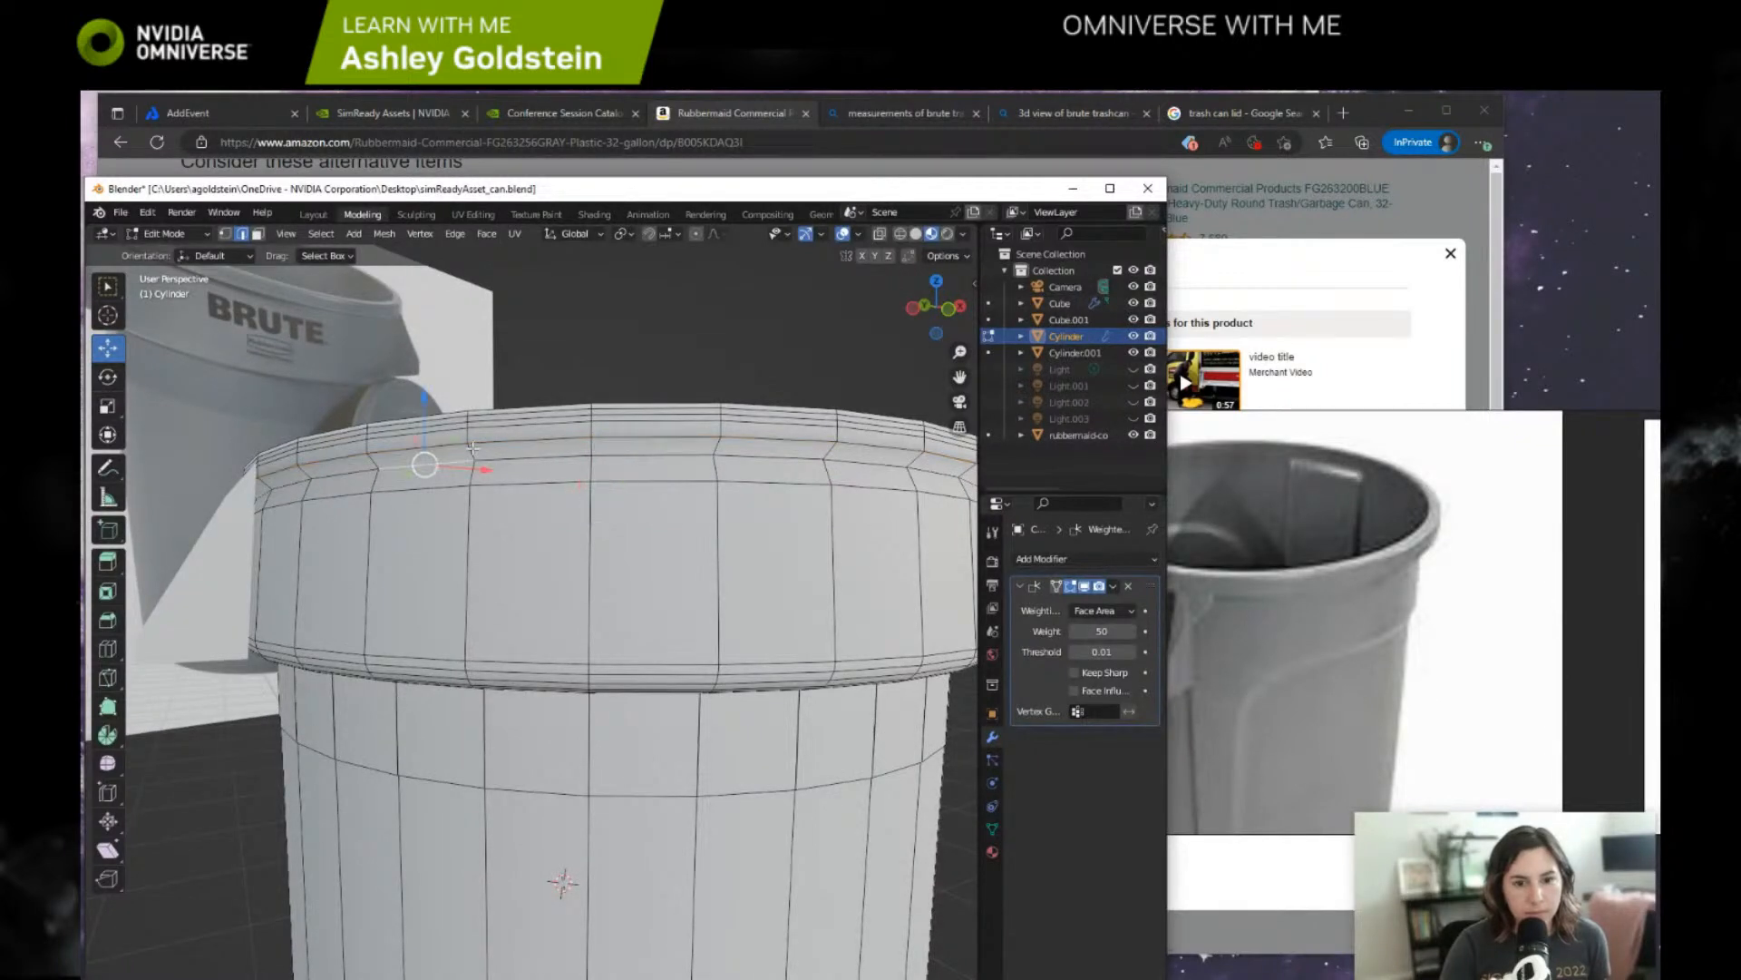
{"action": "left_click", "coordinate": [426, 465], "text": "alt"}
{"action": "left_click_drag", "start_coordinate": [599, 455], "coordinate": [599, 444]}
{"action": "middle_click_drag", "start_coordinate": [557, 471], "coordinate": [513, 468]}
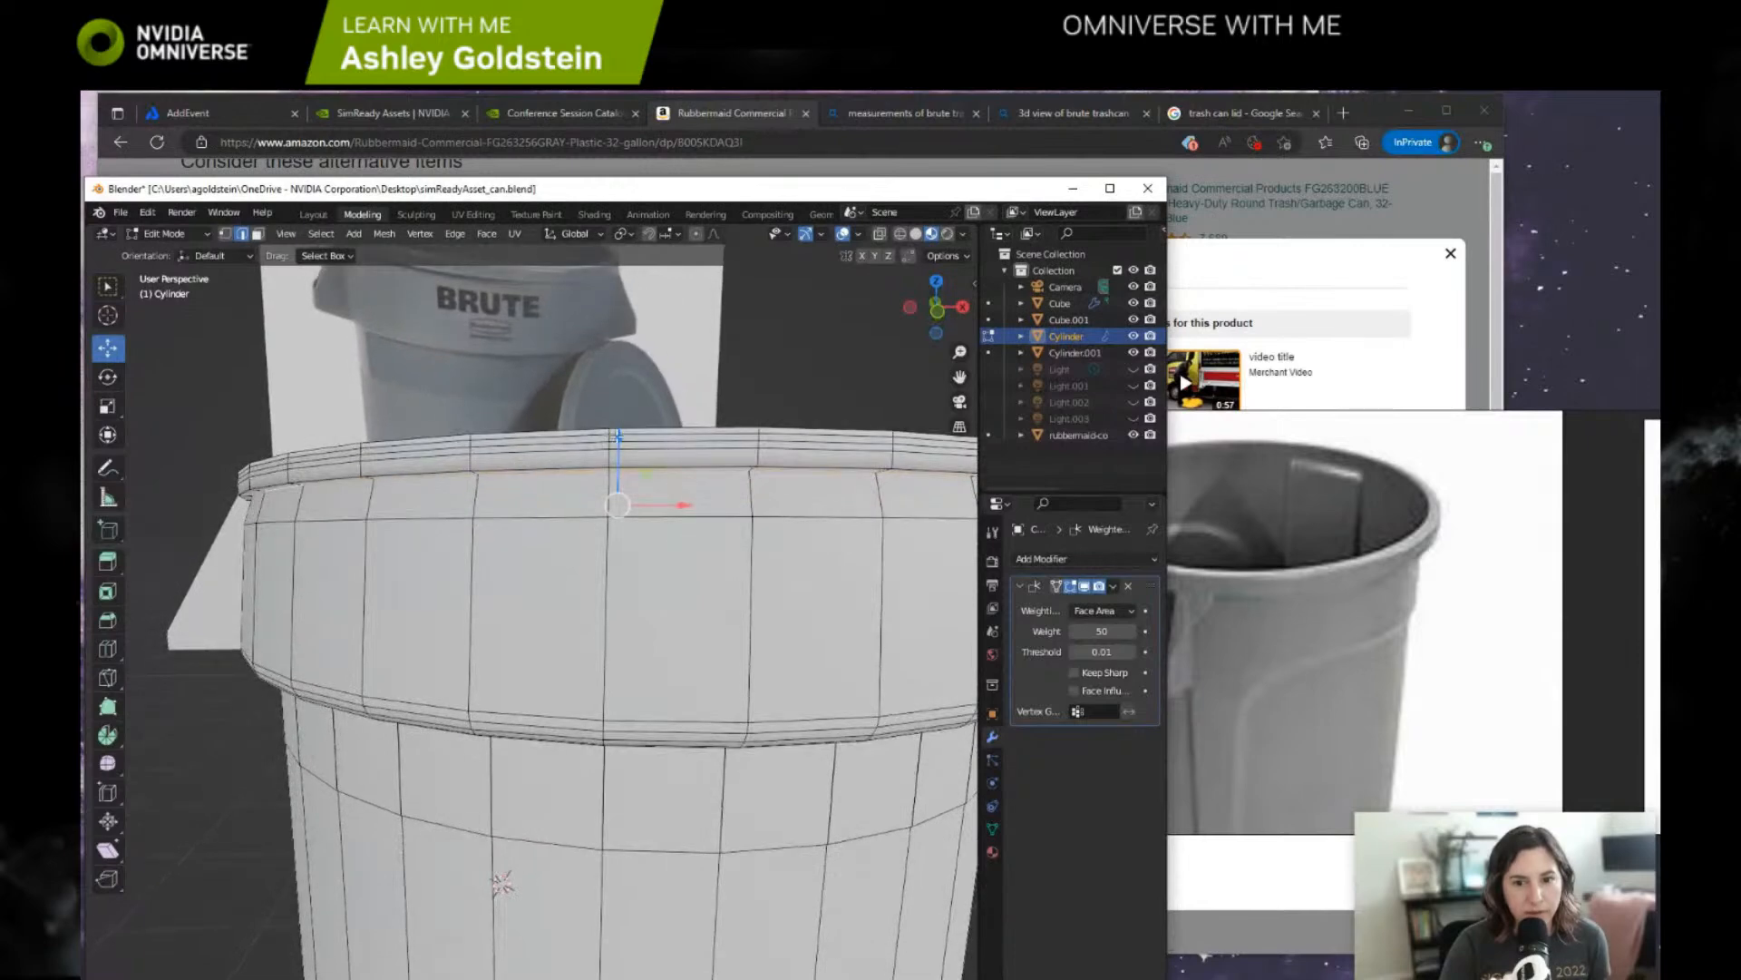
Scale the lower added edge loop on the rim band inward to about 0.989.
{"action": "mouse_move", "coordinate": [618, 435]}
{"action": "middle_mouse_down"}
{"action": "mouse_move", "coordinate": [636, 430]}
{"action": "mouse_move", "coordinate": [593, 451]}
{"action": "middle_mouse_up"}
{"action": "left_click", "coordinate": [473, 571]}
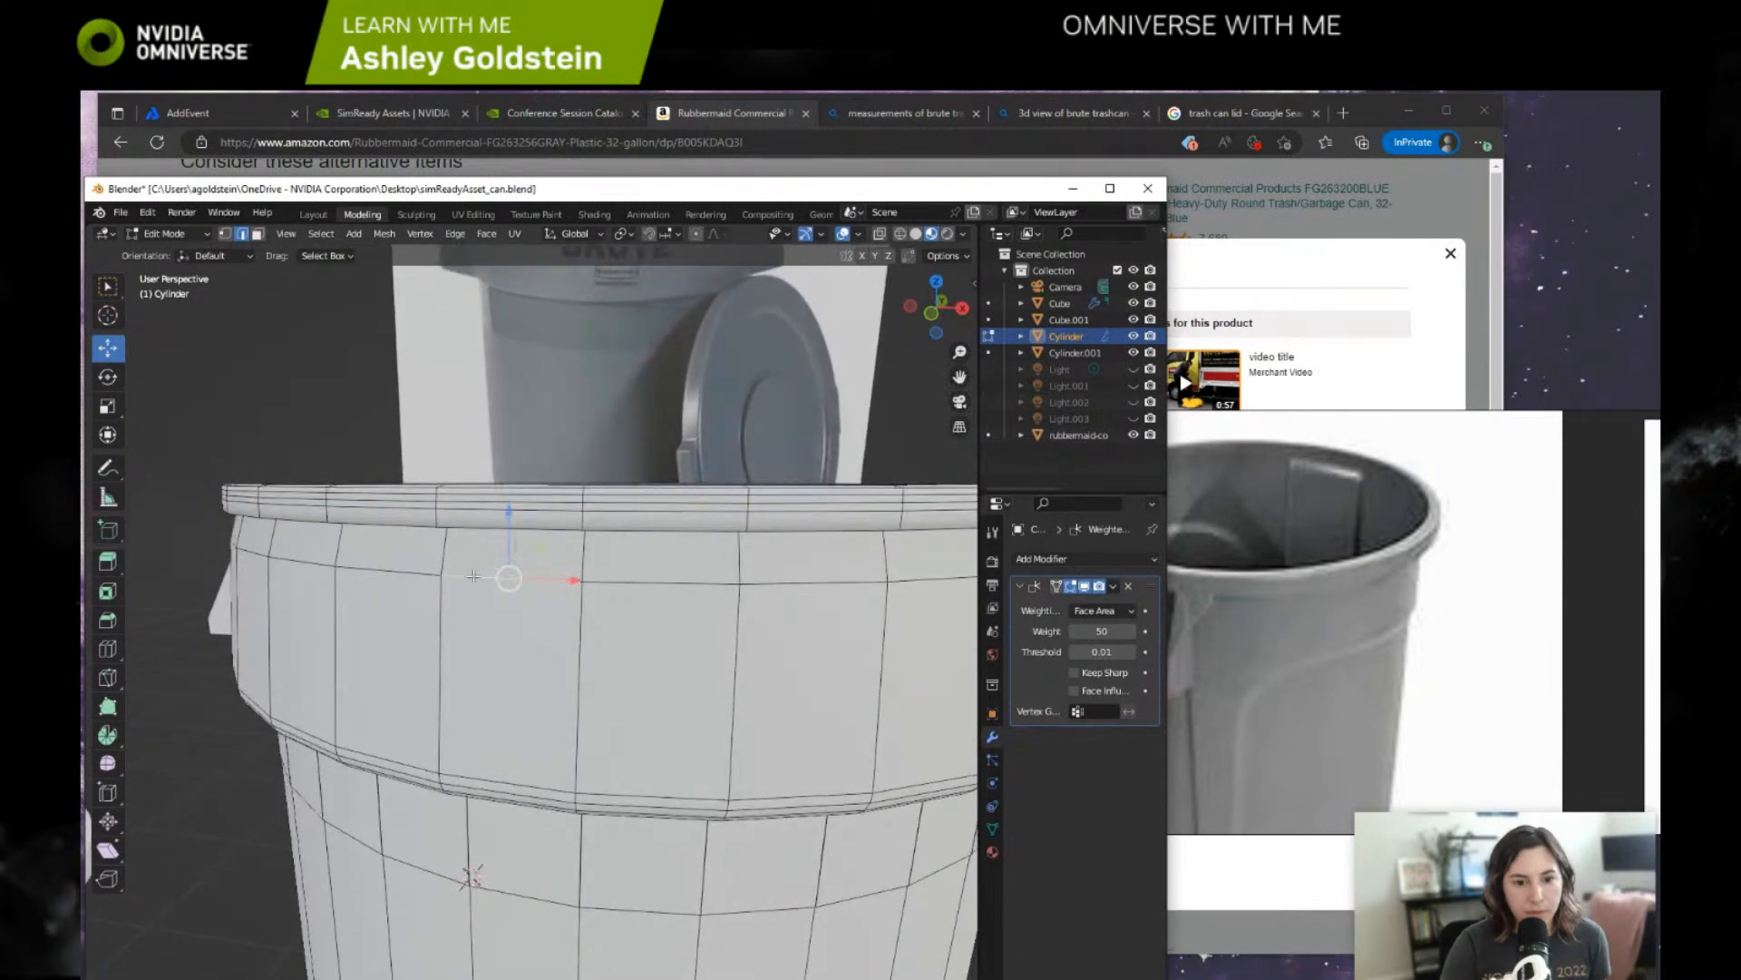
{"action": "left_click", "coordinate": [474, 576], "text": "alt"}
{"action": "key", "text": "s"}
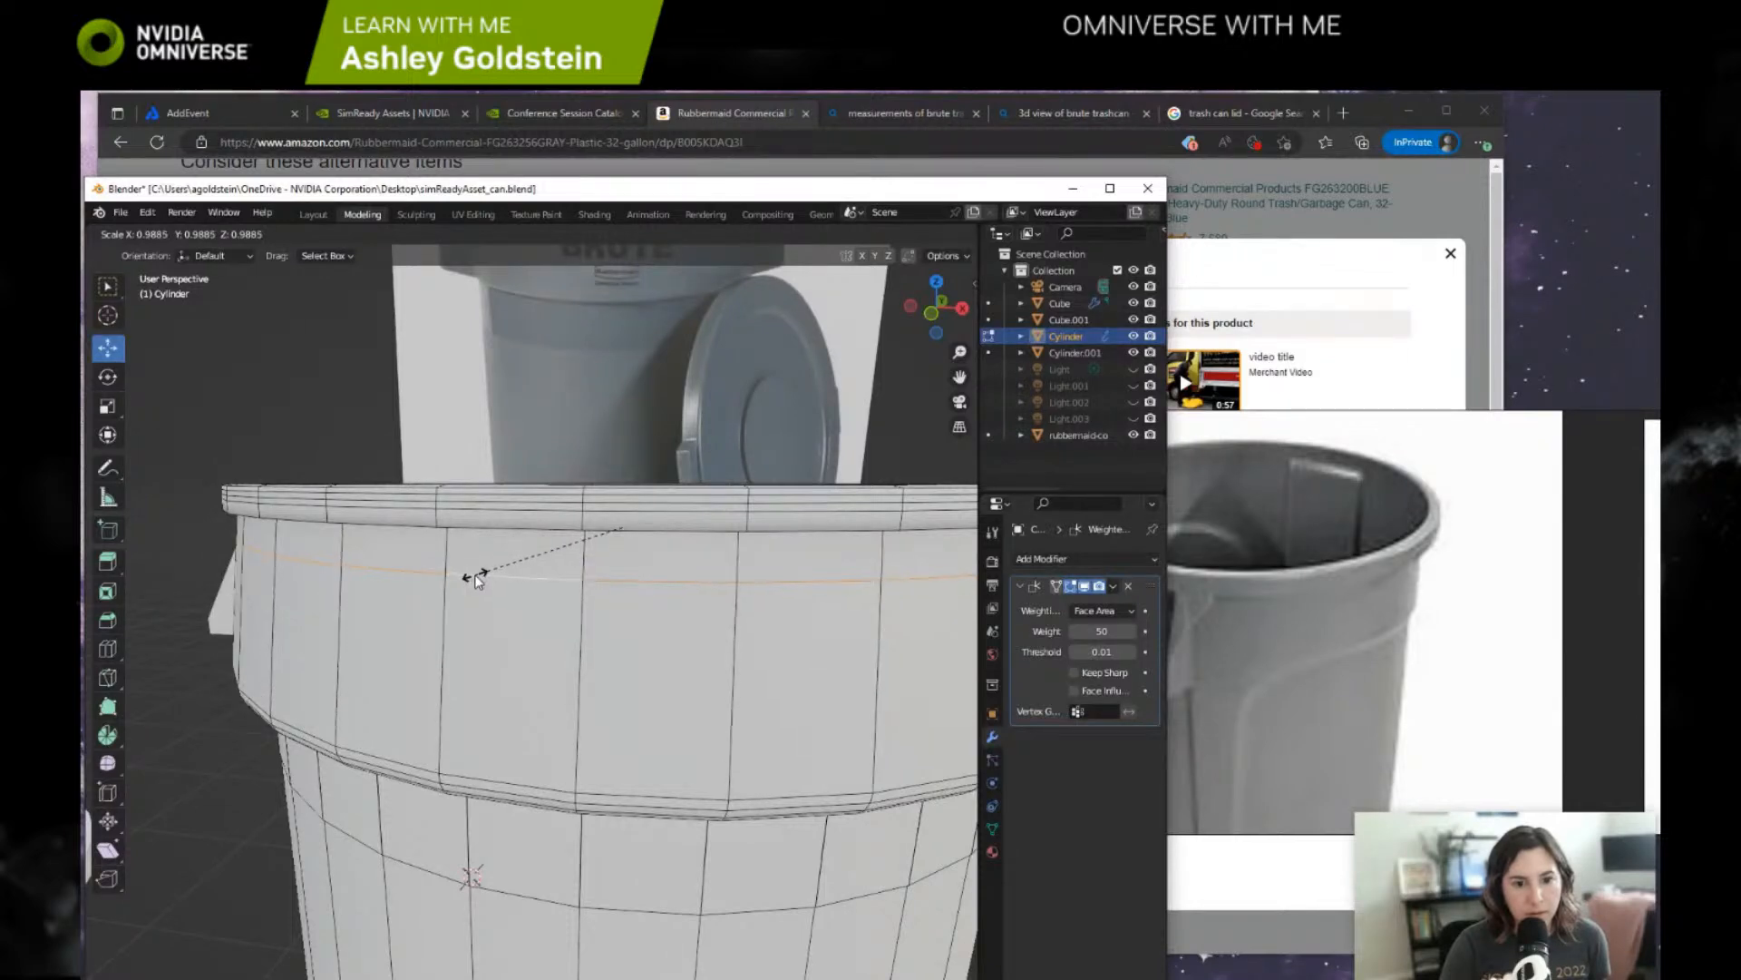
{"action": "left_click", "coordinate": [476, 577]}
Select the edge loop directly beneath the rim's lip and nudge its height slightly.
{"action": "middle_click_drag", "start_coordinate": [336, 471], "coordinate": [380, 424]}
{"action": "left_click", "coordinate": [392, 409], "text": "alt"}
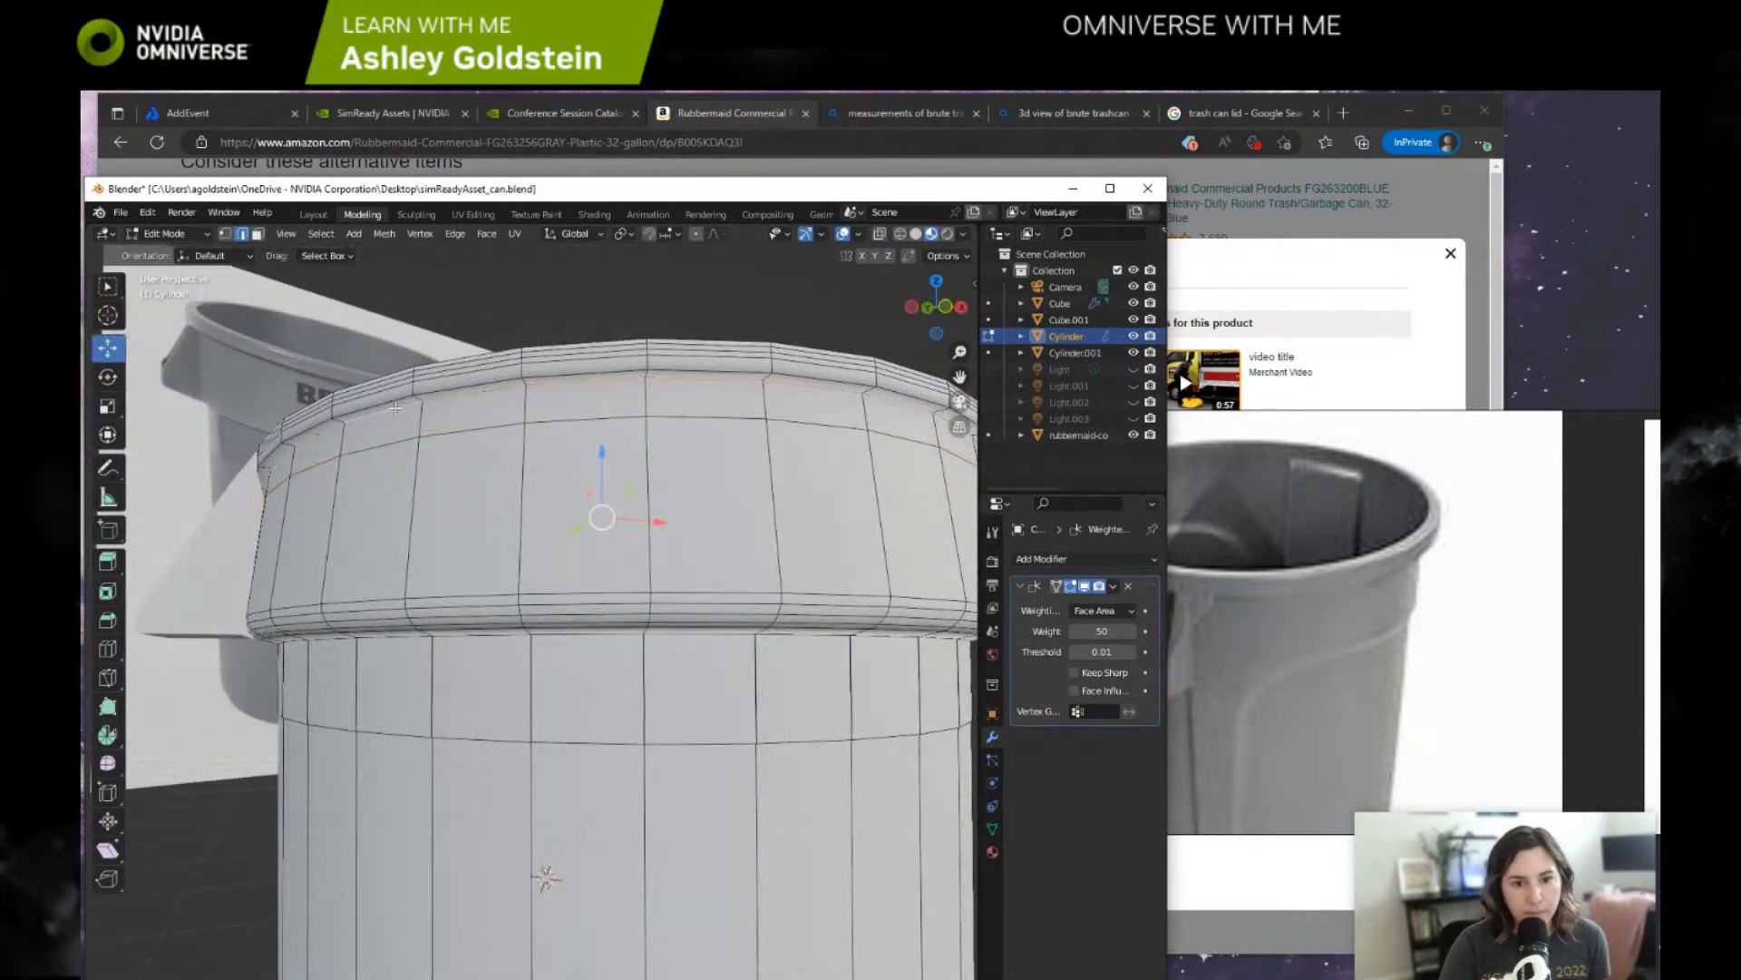
{"action": "left_click_drag", "start_coordinate": [601, 442], "coordinate": [605, 441]}
Examine the reshaped rim lip up close and from a distance against the BRUTE reference image.
{"action": "scroll", "coordinate": [543, 381], "scroll_direction": "up", "scroll_amount": 4}
{"action": "middle_click_drag", "start_coordinate": [545, 375], "coordinate": [490, 537]}
{"action": "middle_click_drag", "start_coordinate": [549, 333], "coordinate": [426, 523]}
{"action": "scroll", "coordinate": [463, 458], "scroll_direction": "down", "scroll_amount": 2}
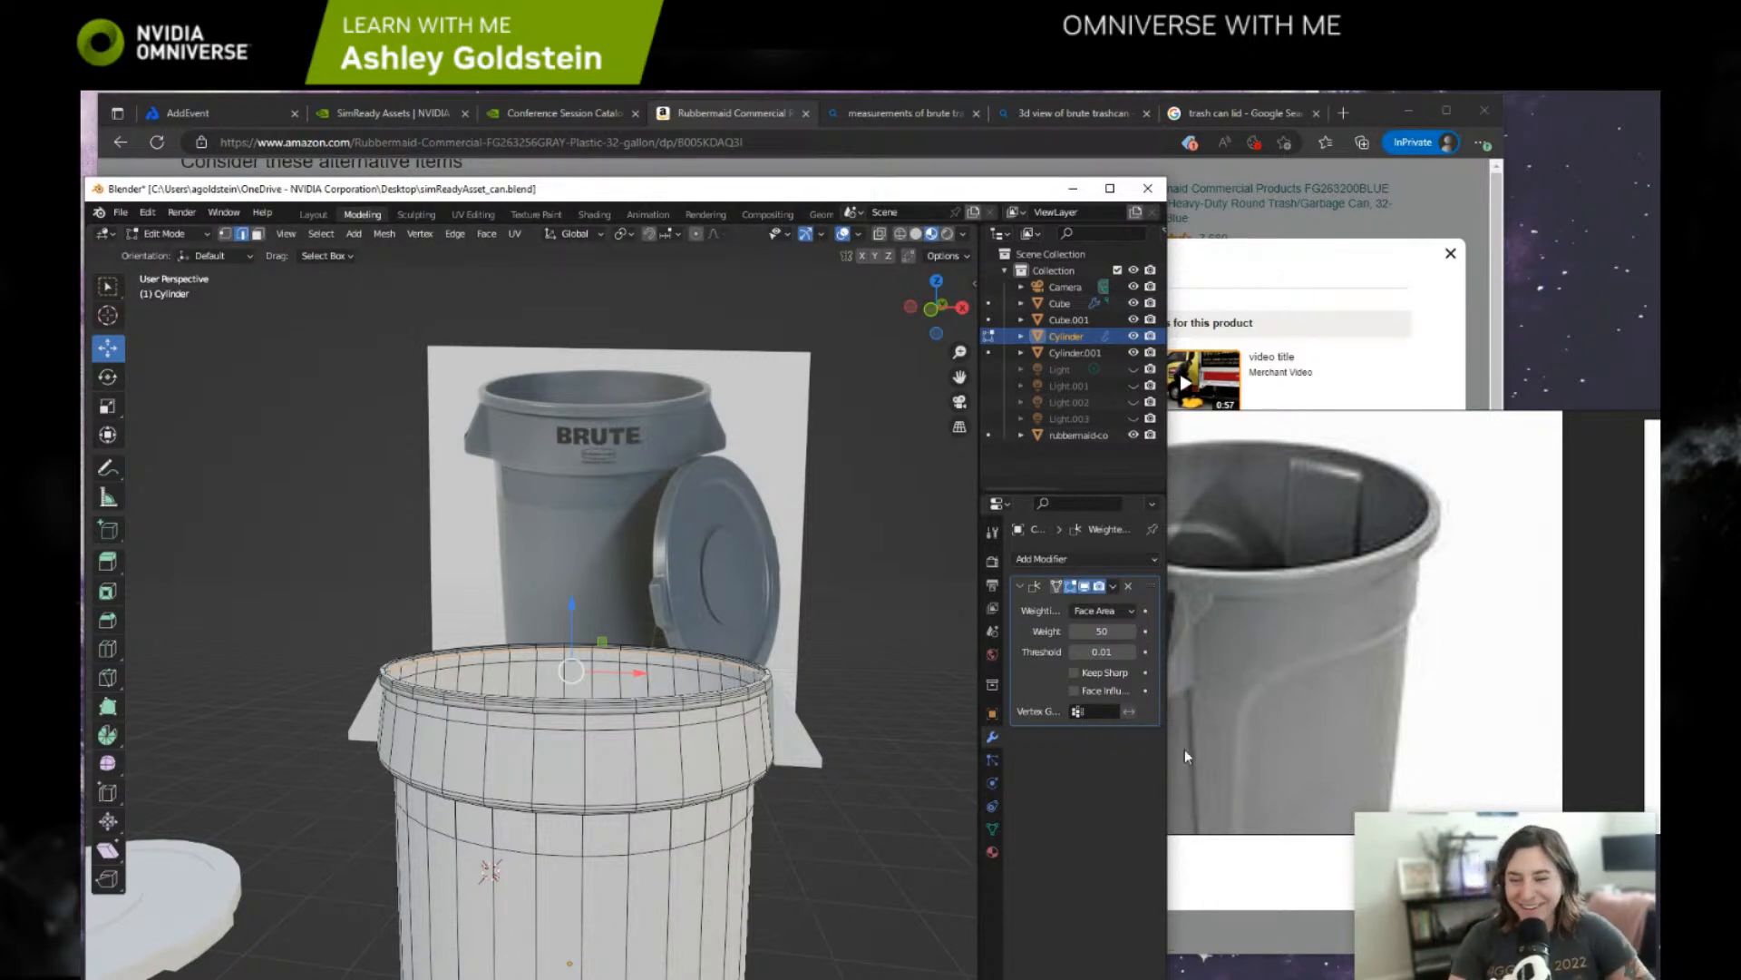
{"action": "left_click", "coordinate": [1105, 559]}
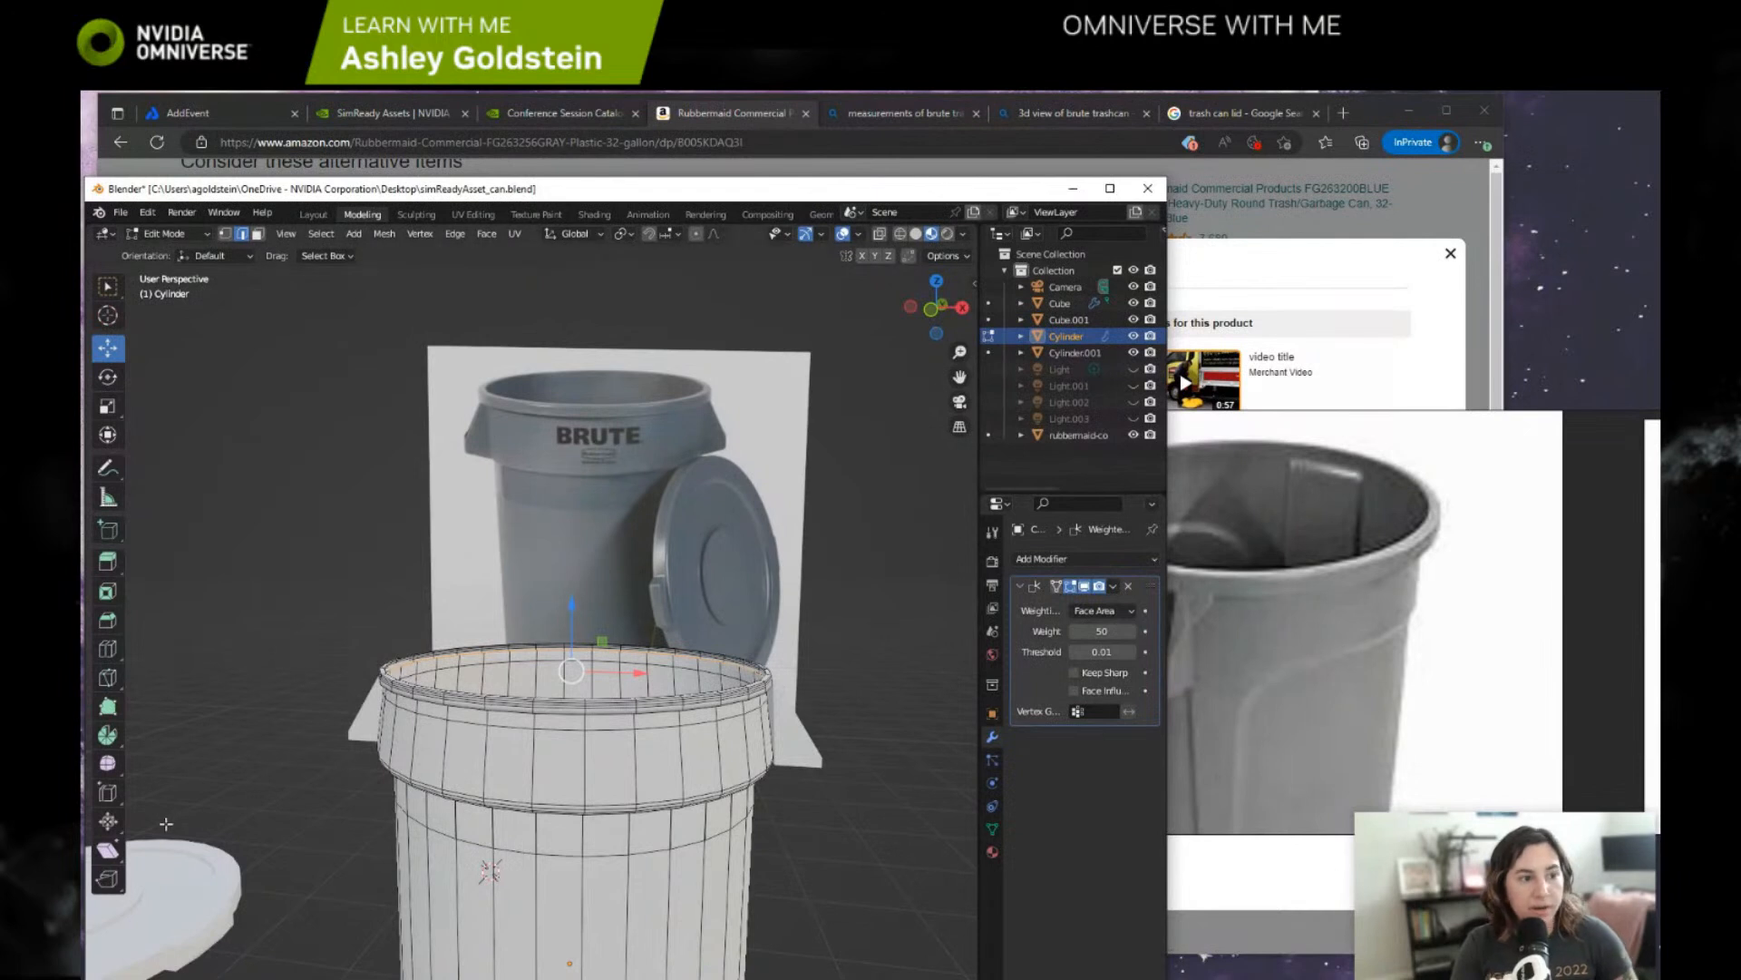
{"action": "scroll", "coordinate": [716, 628], "scroll_direction": "down", "scroll_amount": 3}
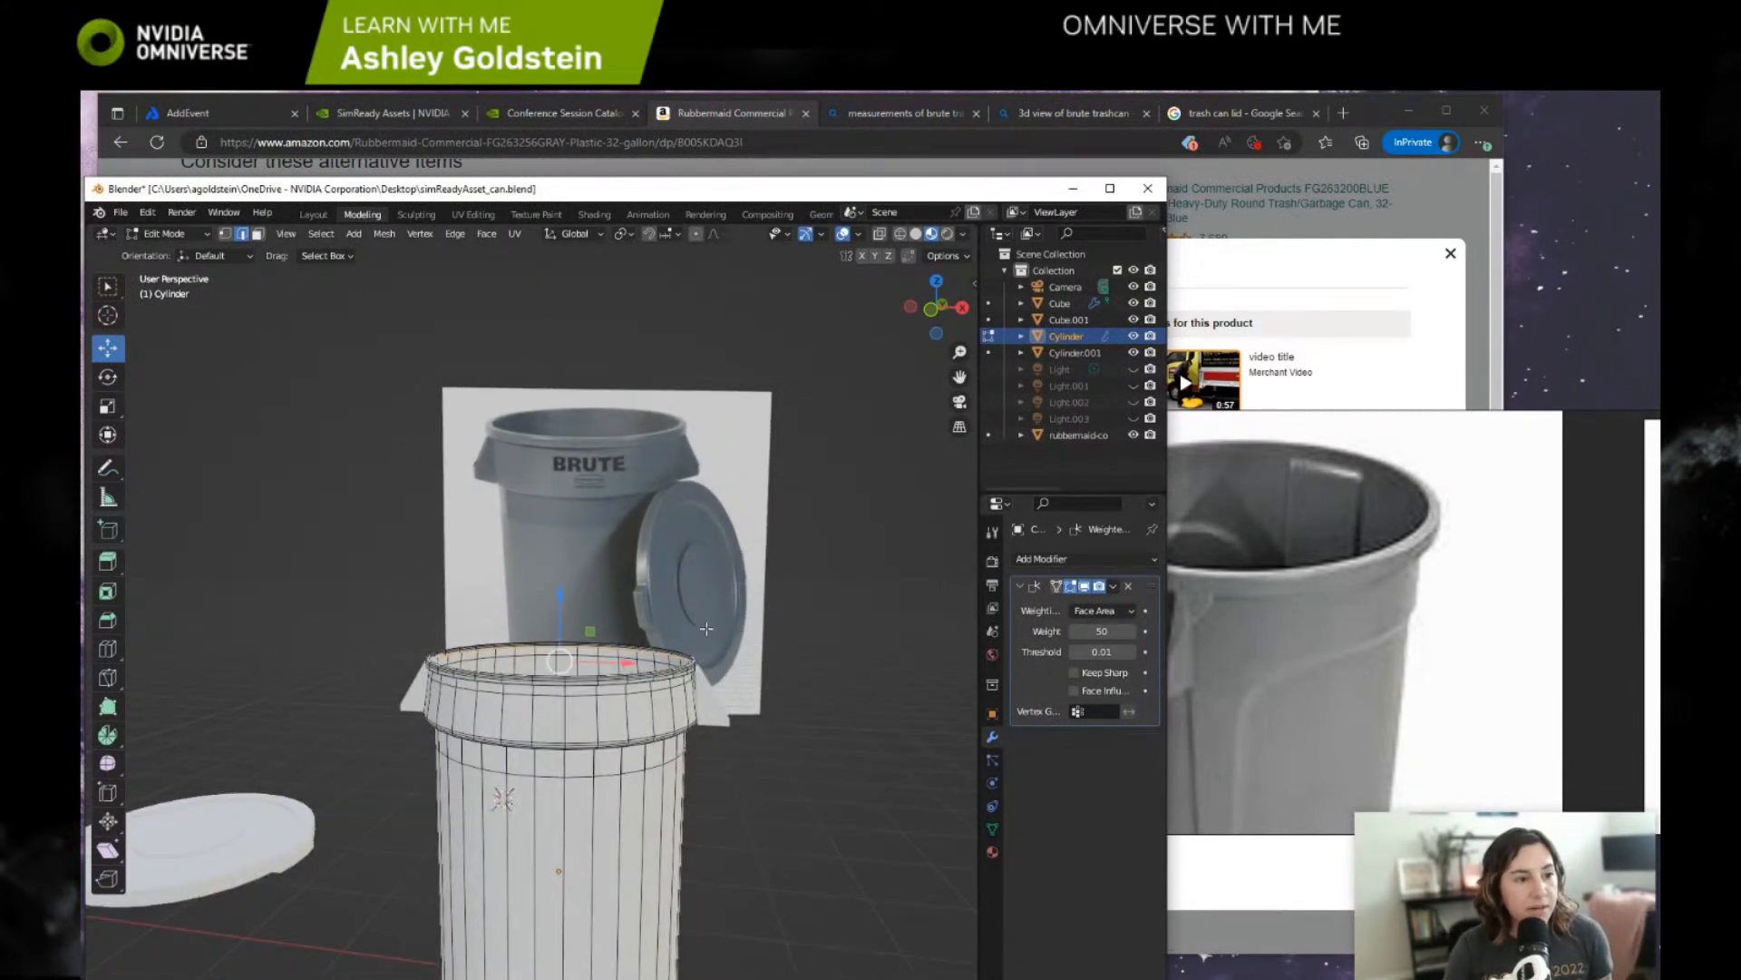
Inspect the can and lid in the BRUTE reference image from several angles and compare them with the modelled can and separate lid.
{"action": "middle_click_drag", "start_coordinate": [408, 555], "coordinate": [655, 368], "text": "shift"}
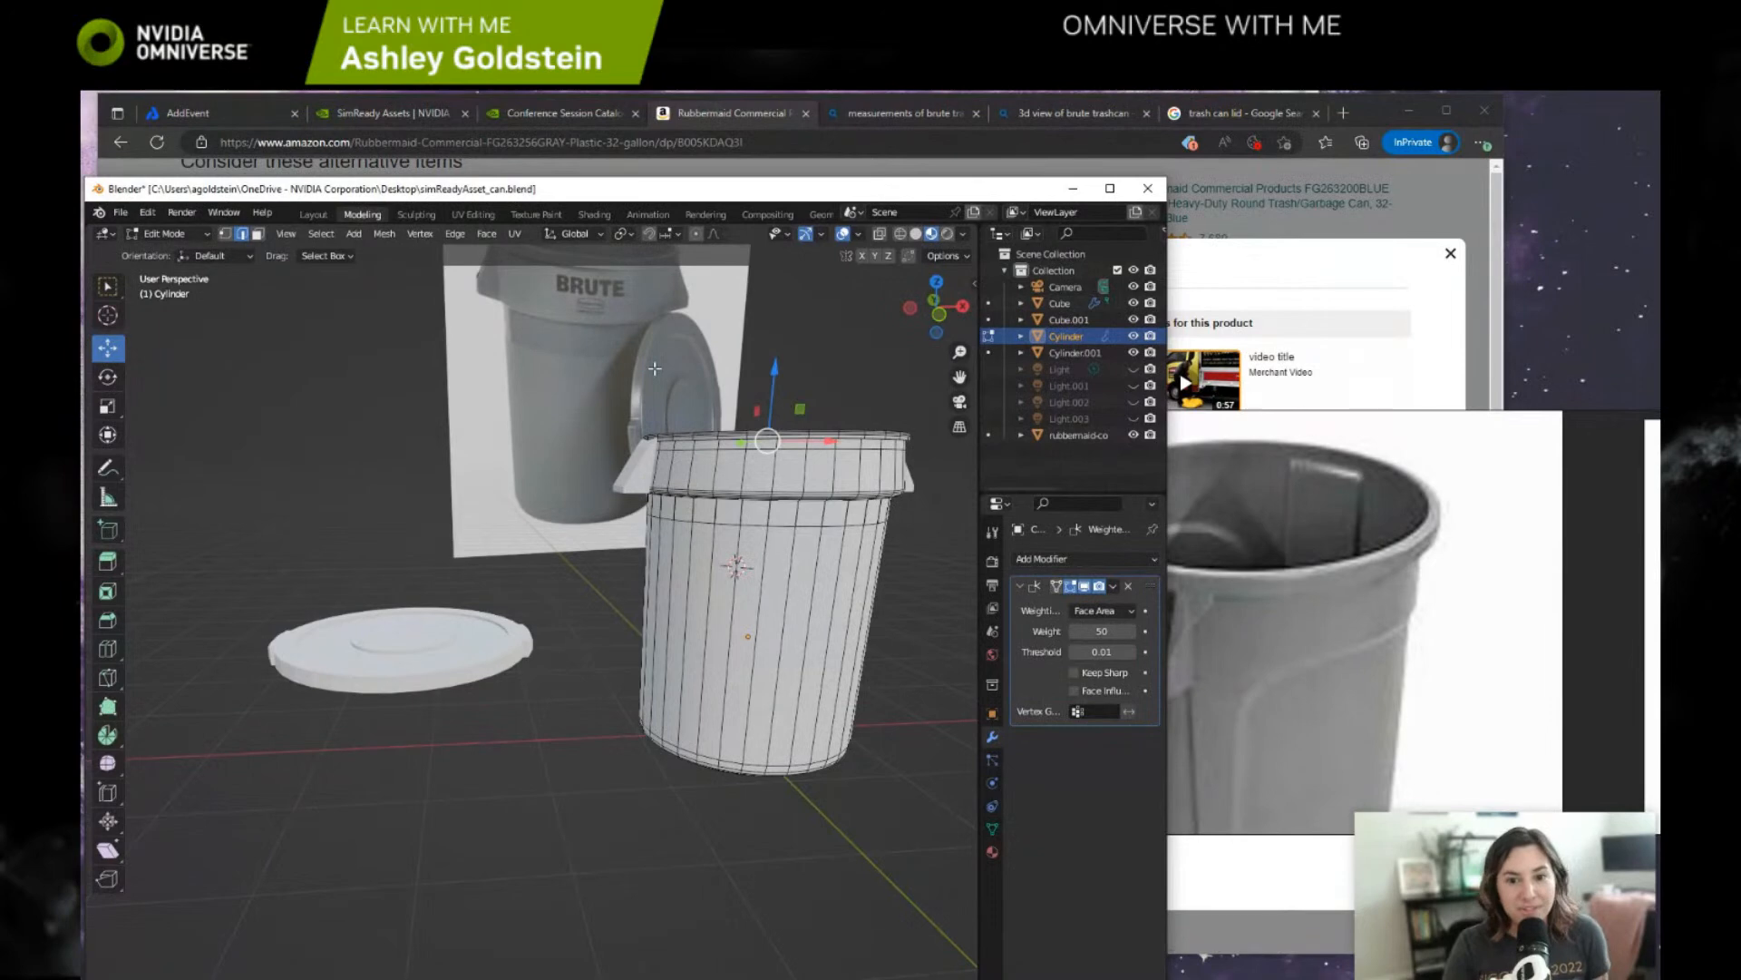
{"action": "middle_click_drag", "start_coordinate": [592, 332], "coordinate": [697, 523]}
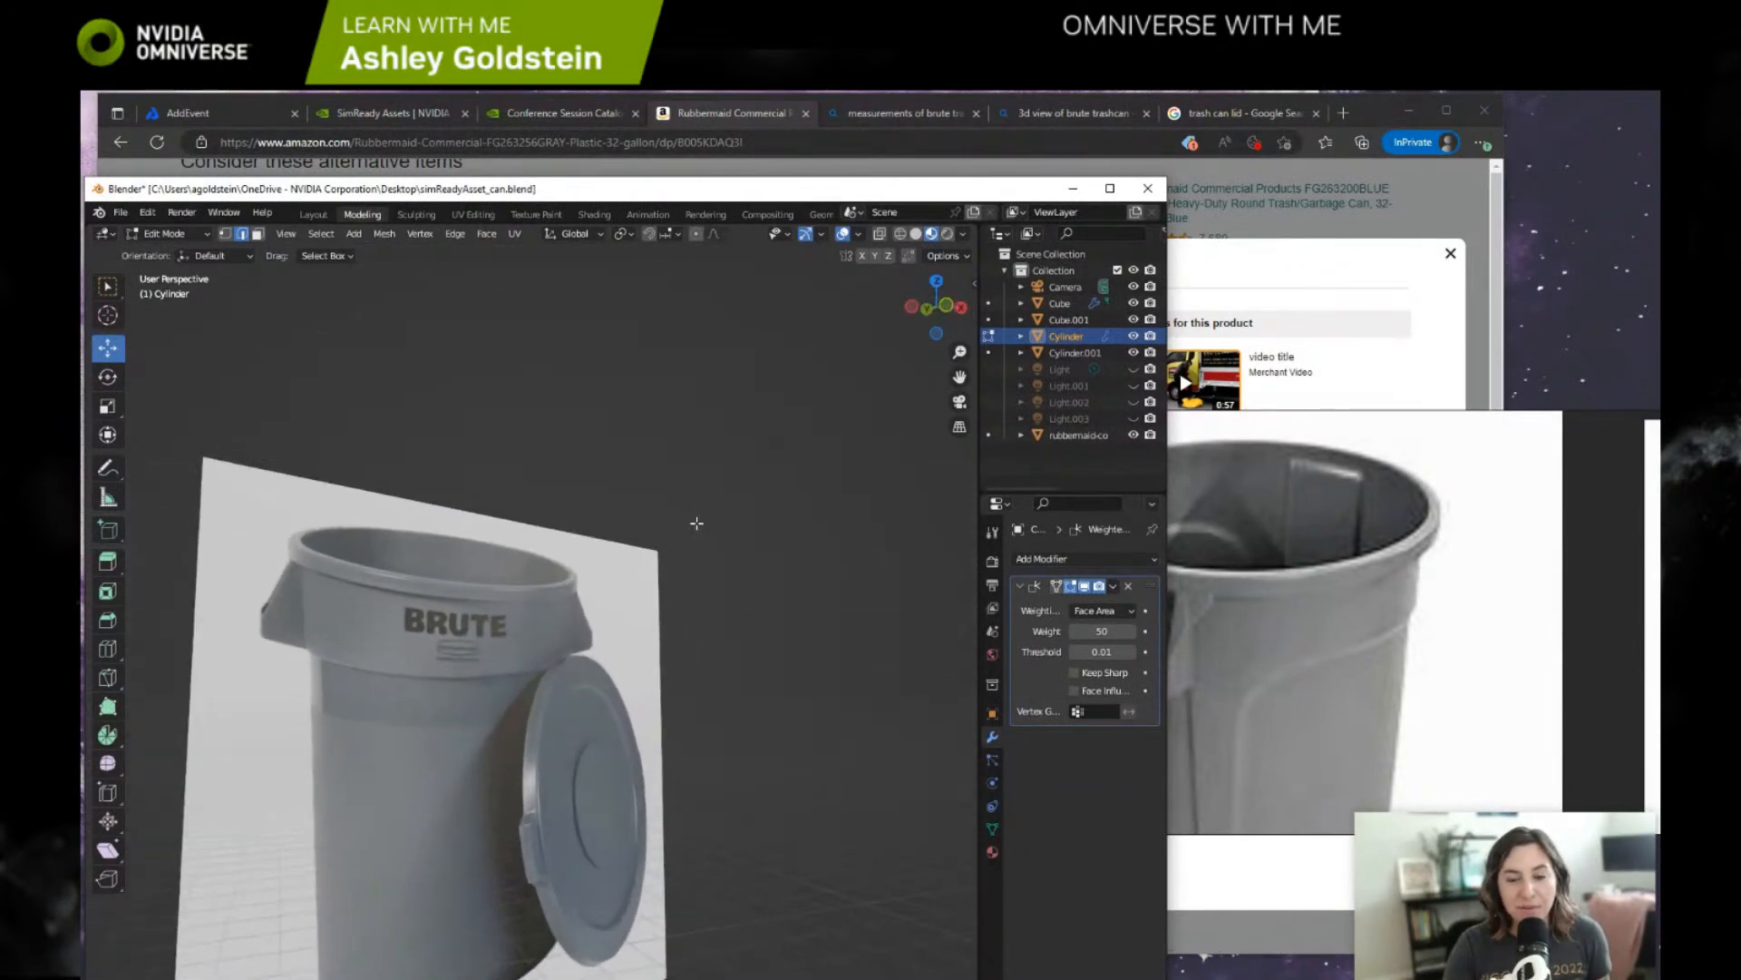
{"action": "middle_click_drag", "start_coordinate": [545, 635], "coordinate": [591, 551]}
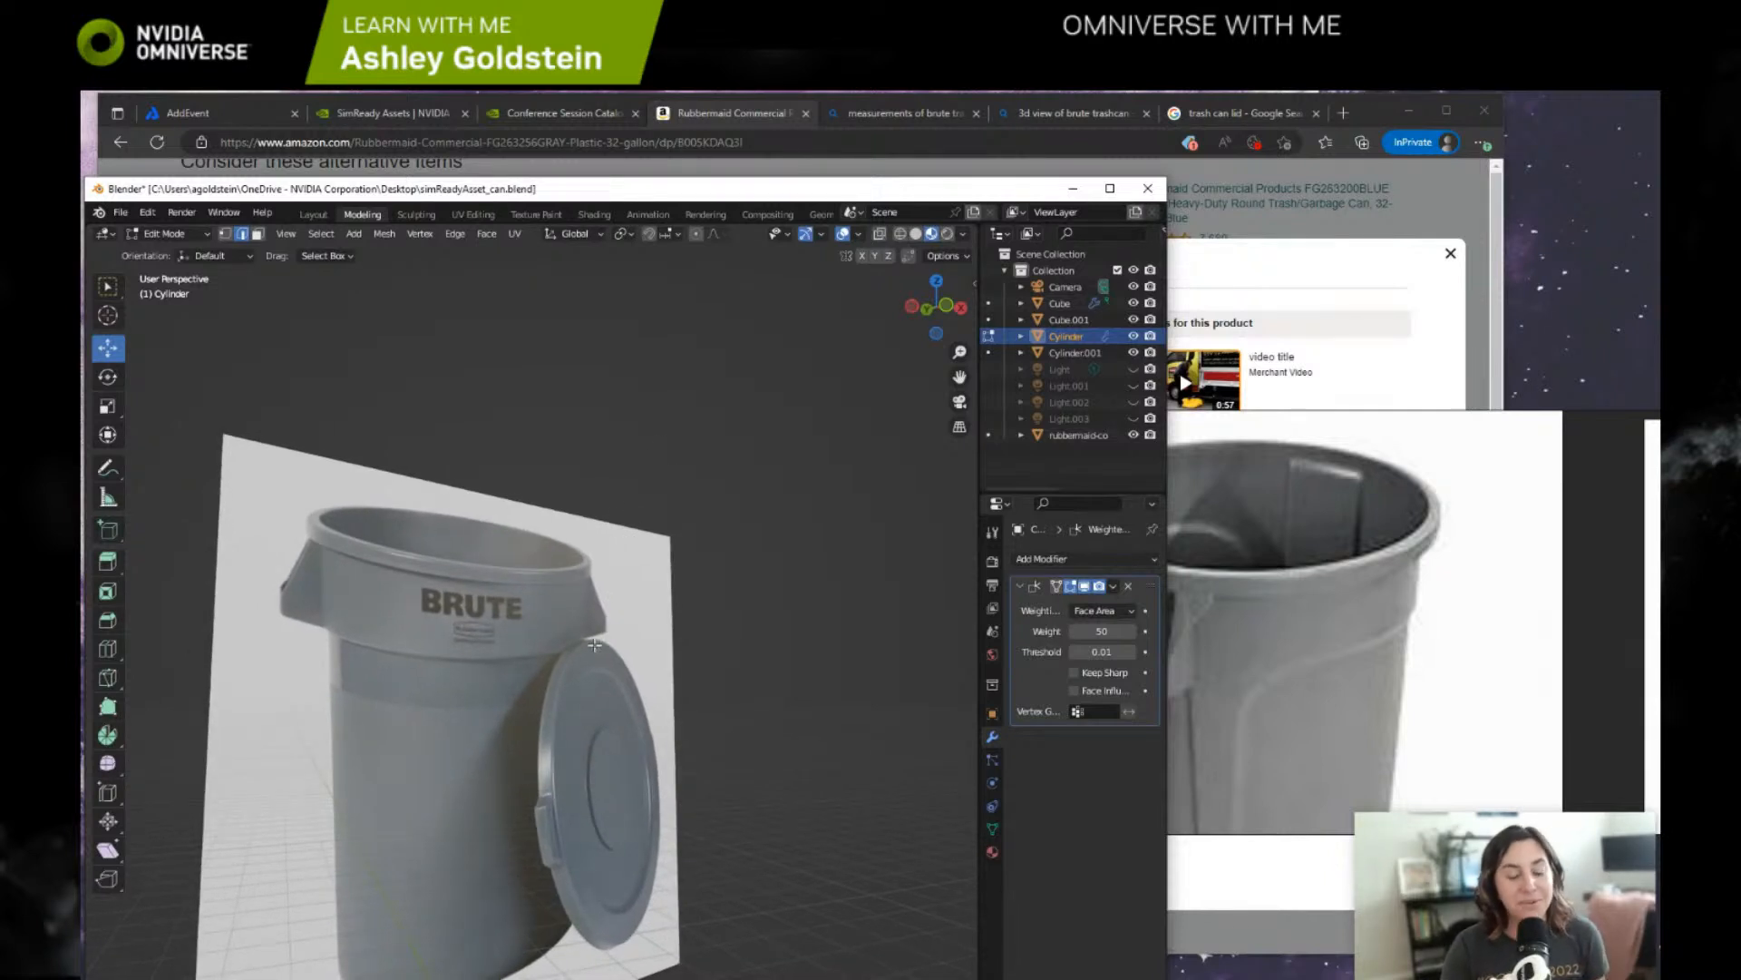
{"action": "middle_click_drag", "start_coordinate": [569, 662], "coordinate": [728, 420], "text": "shift"}
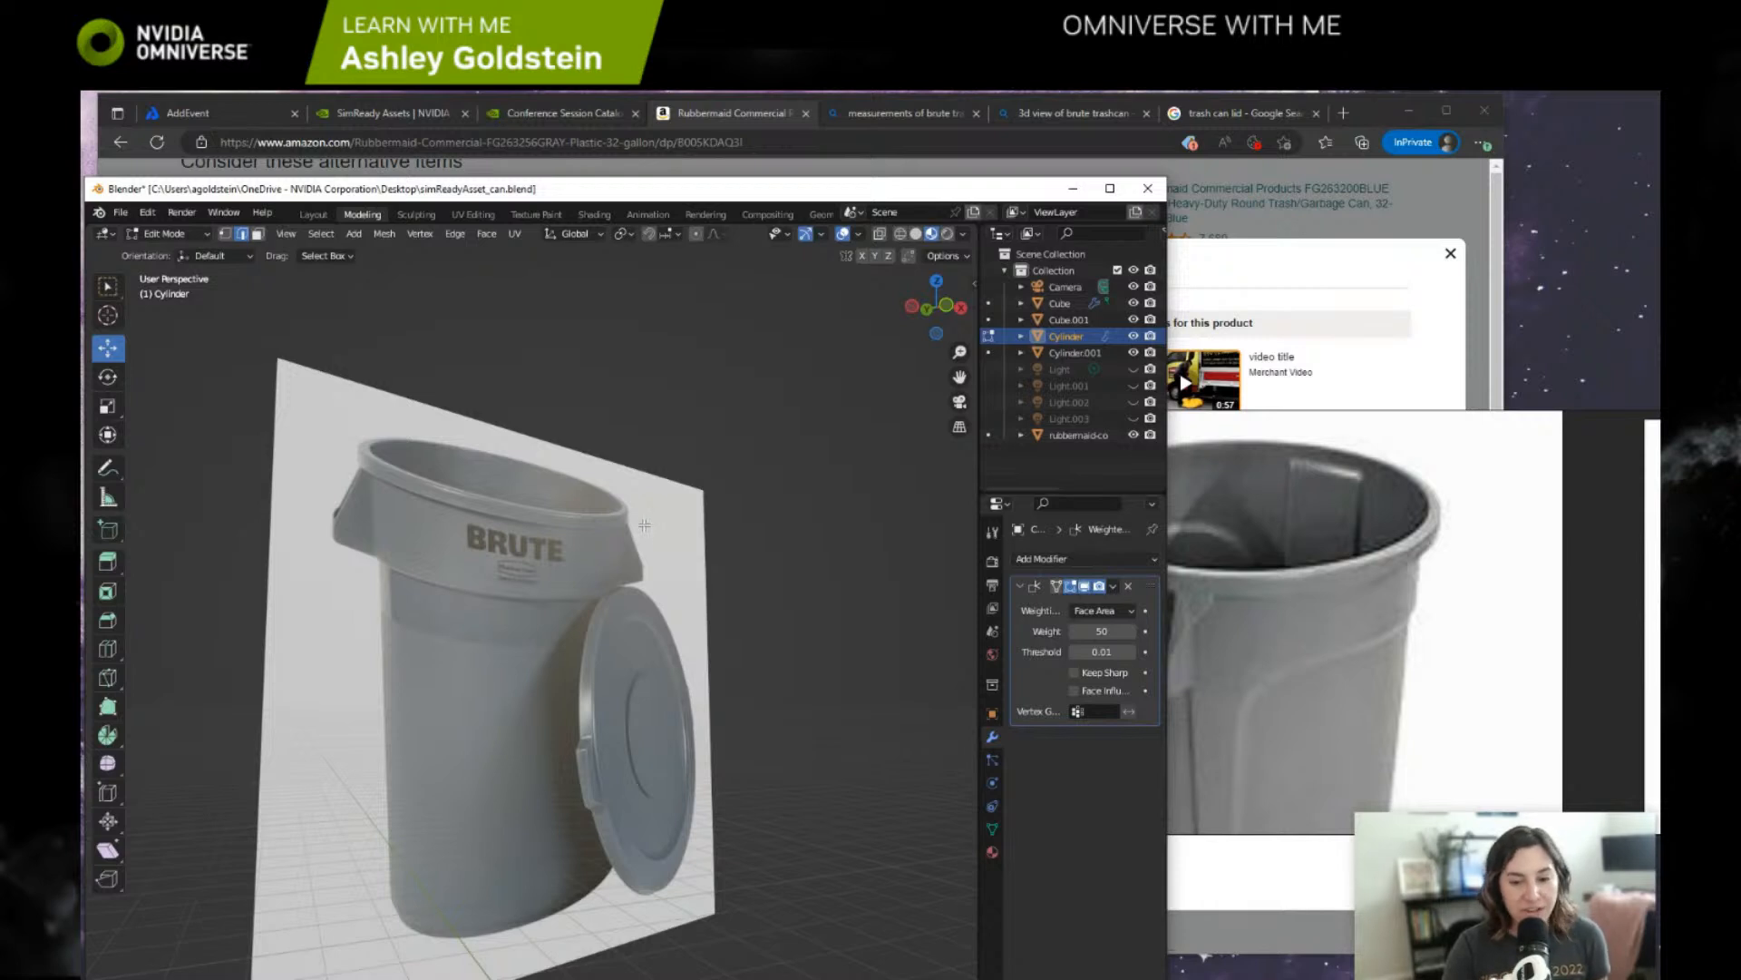
{"action": "middle_click_drag", "start_coordinate": [666, 650], "coordinate": [562, 642]}
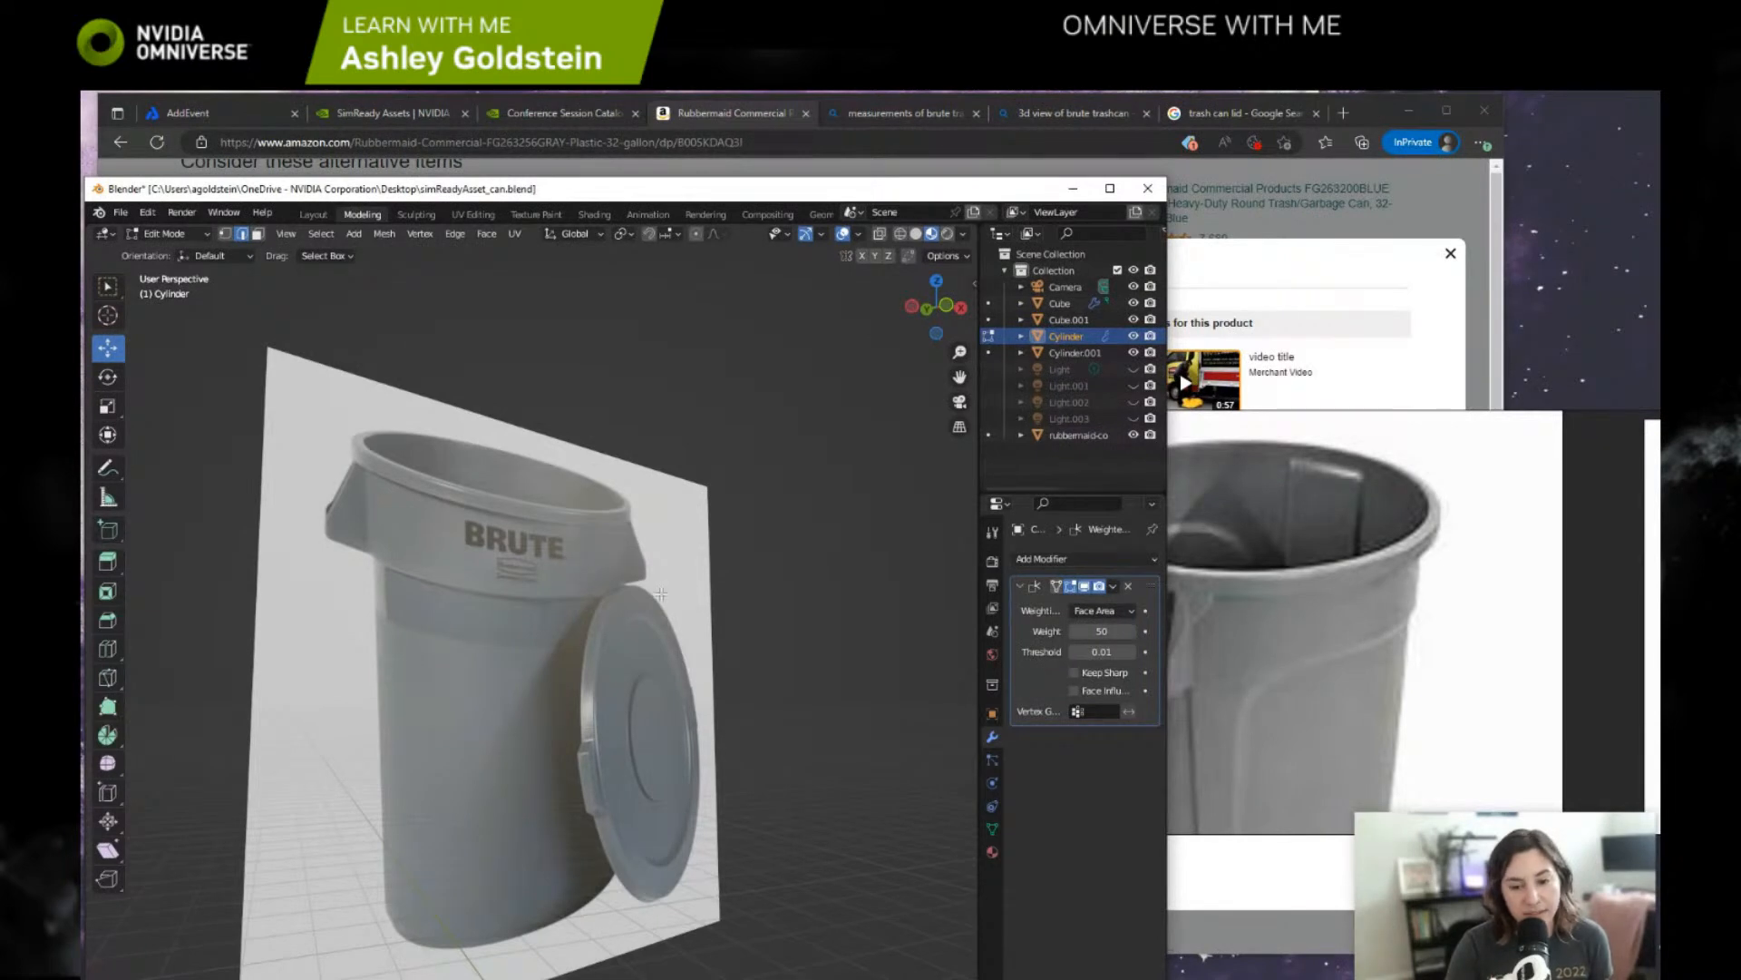
{"action": "scroll", "coordinate": [711, 512], "scroll_direction": "down", "scroll_amount": 1}
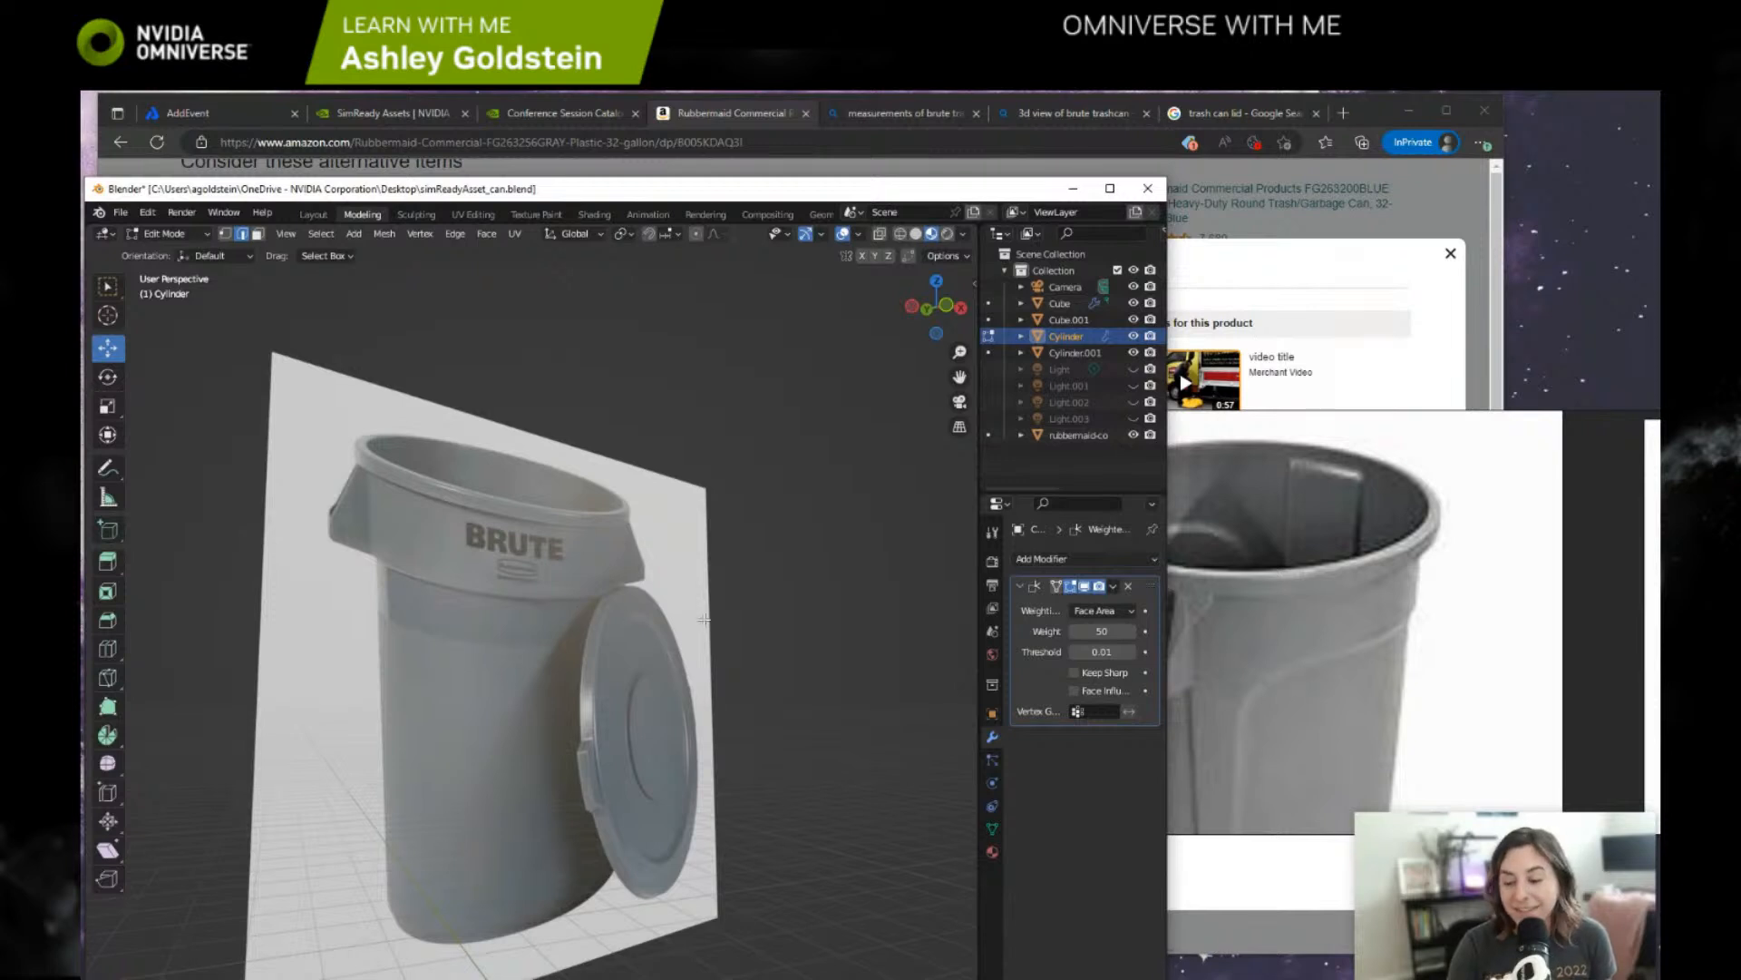
{"action": "middle_click_drag", "start_coordinate": [689, 653], "coordinate": [724, 486]}
{"action": "scroll", "coordinate": [724, 485], "scroll_direction": "down", "scroll_amount": 3}
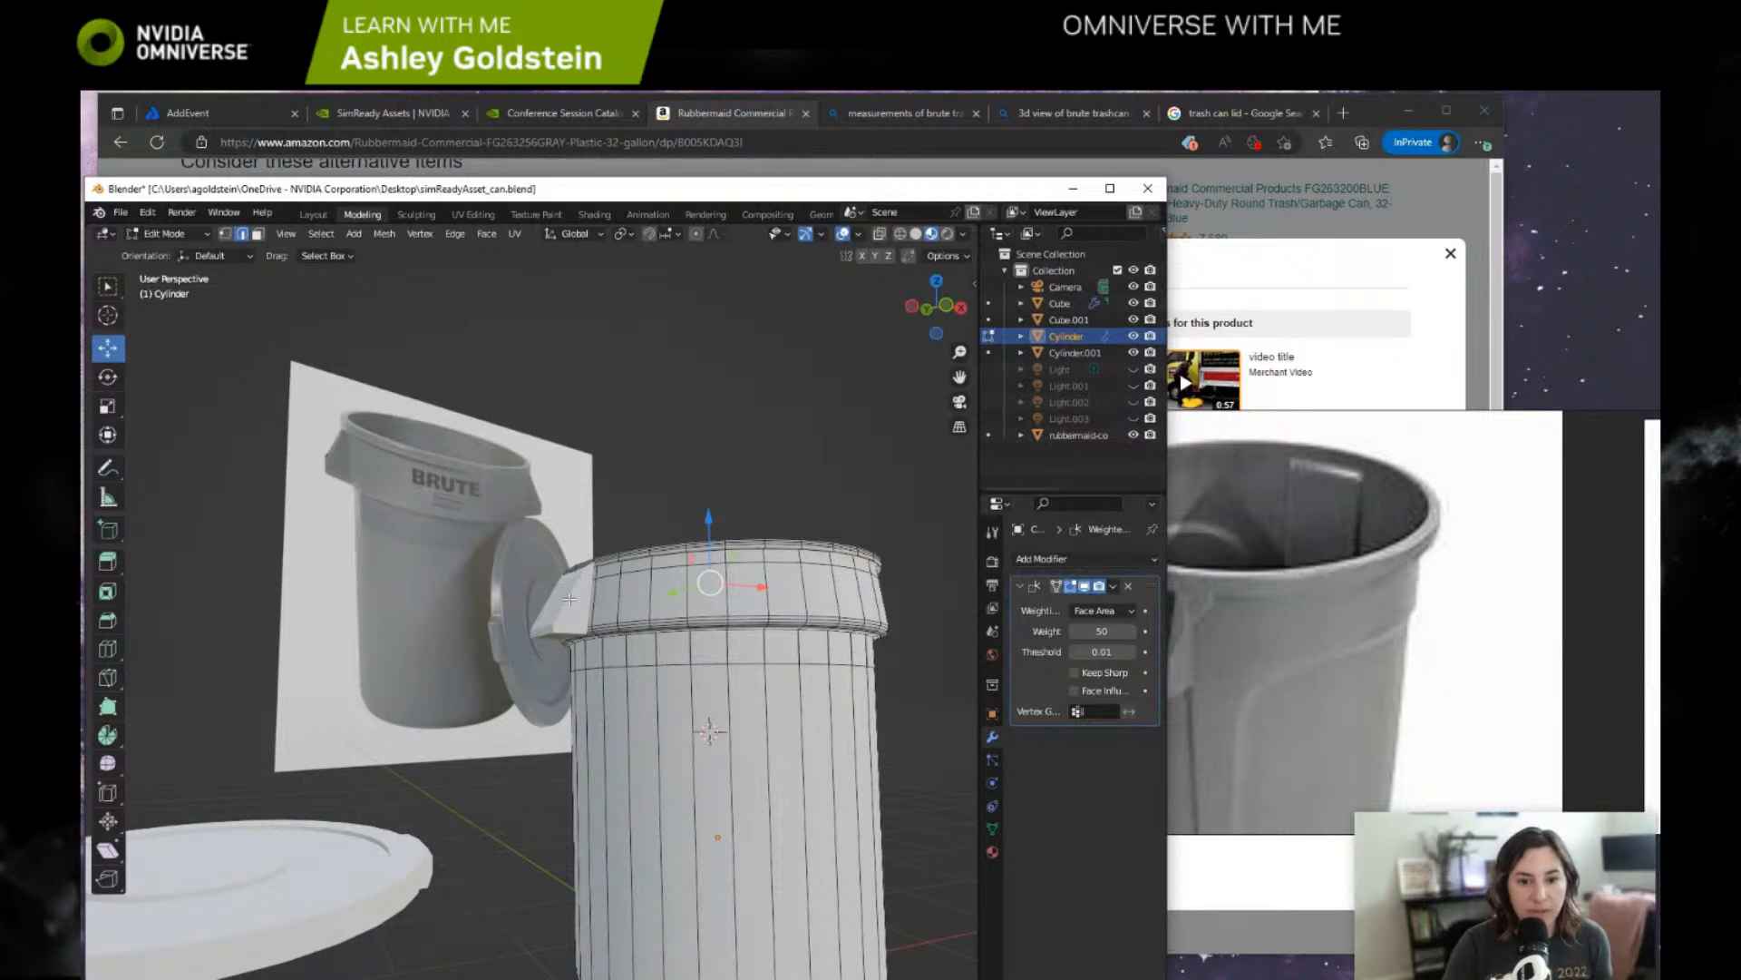
{"action": "middle_click_drag", "start_coordinate": [548, 643], "coordinate": [422, 730]}
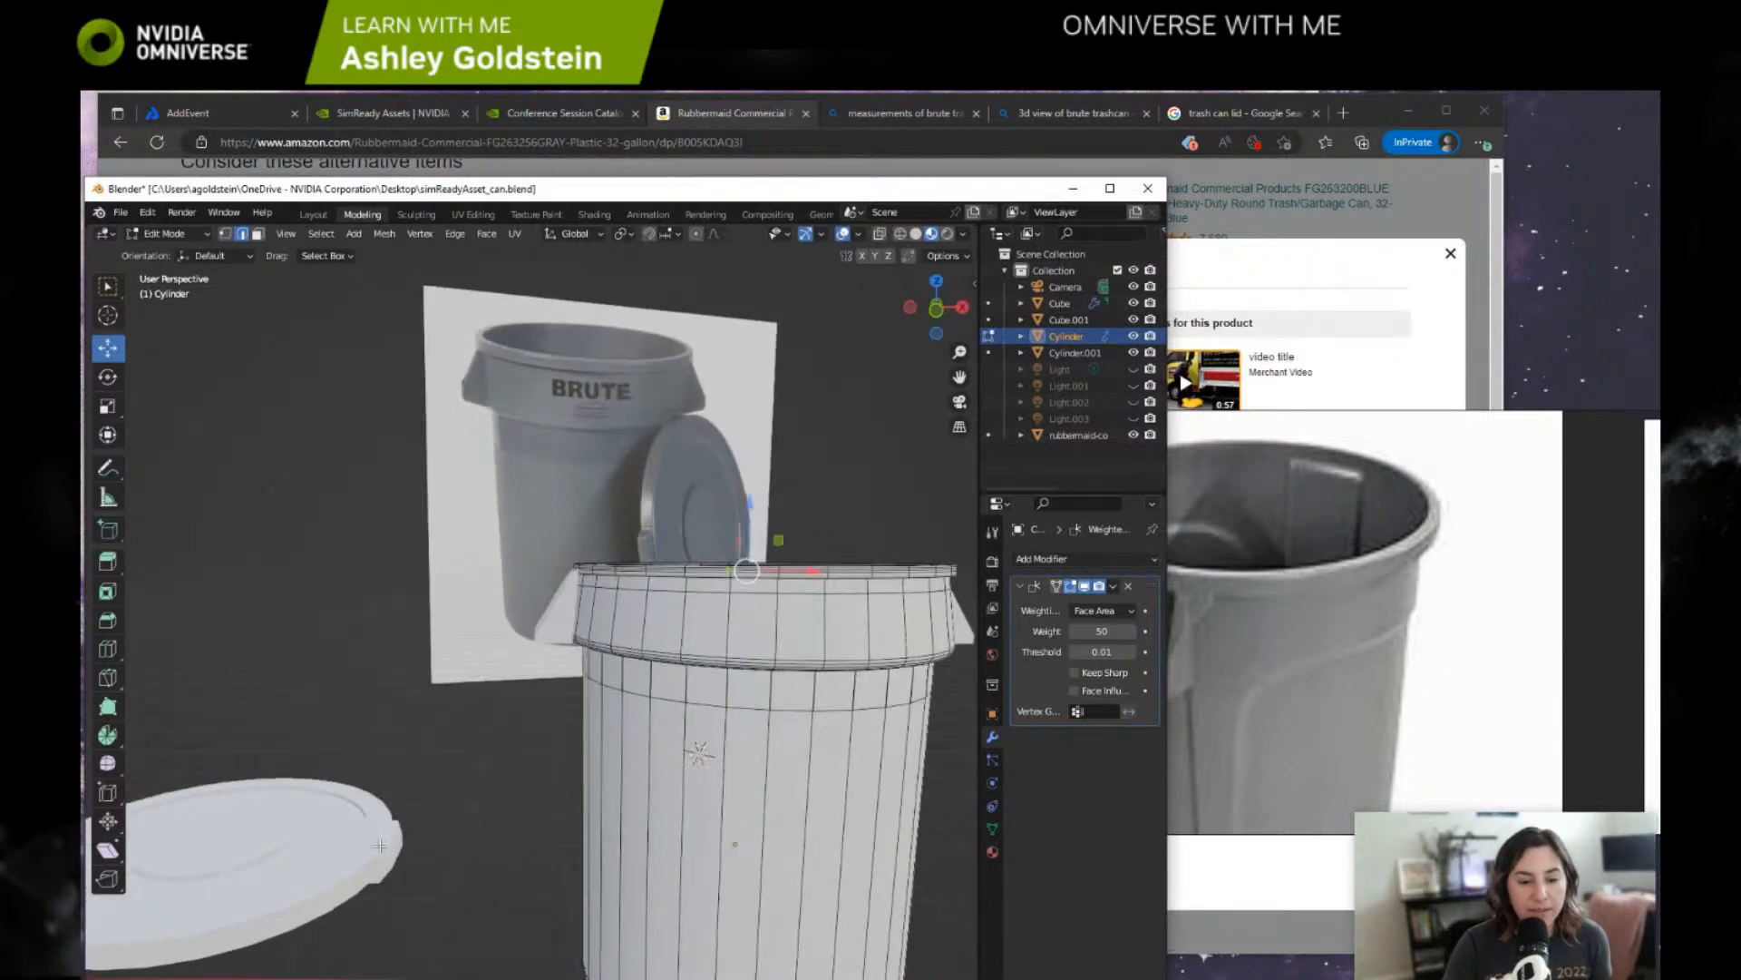